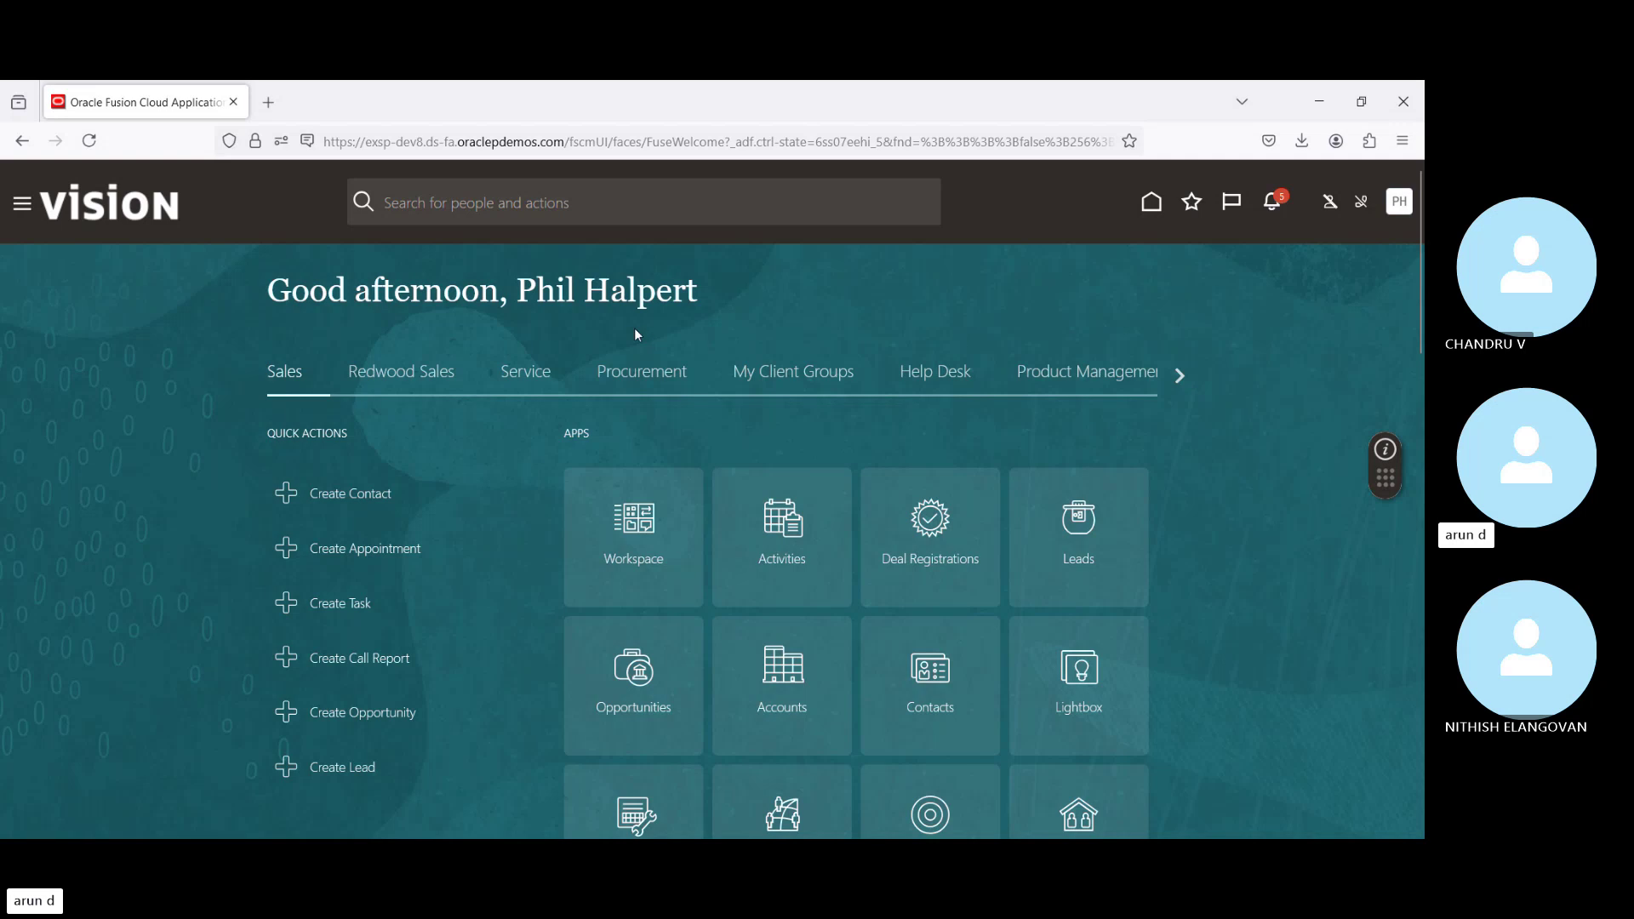
# Step: Open a new browser tab and load the second Fusion instance's sign-in page
pyautogui.click(31, 207)
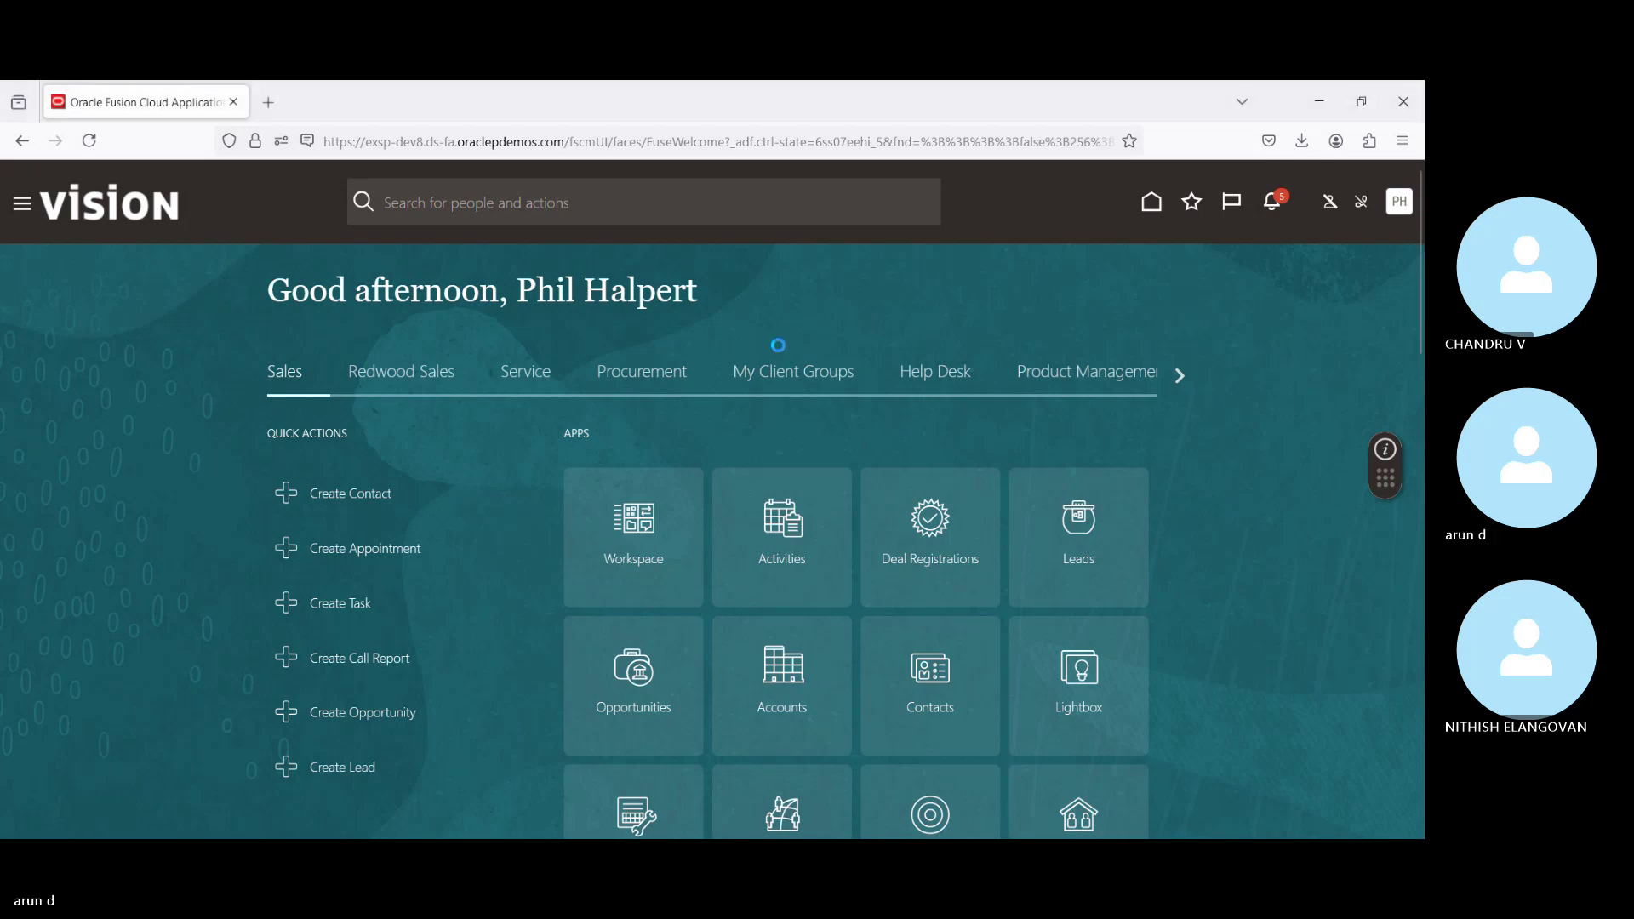
pyautogui.click(269, 103)
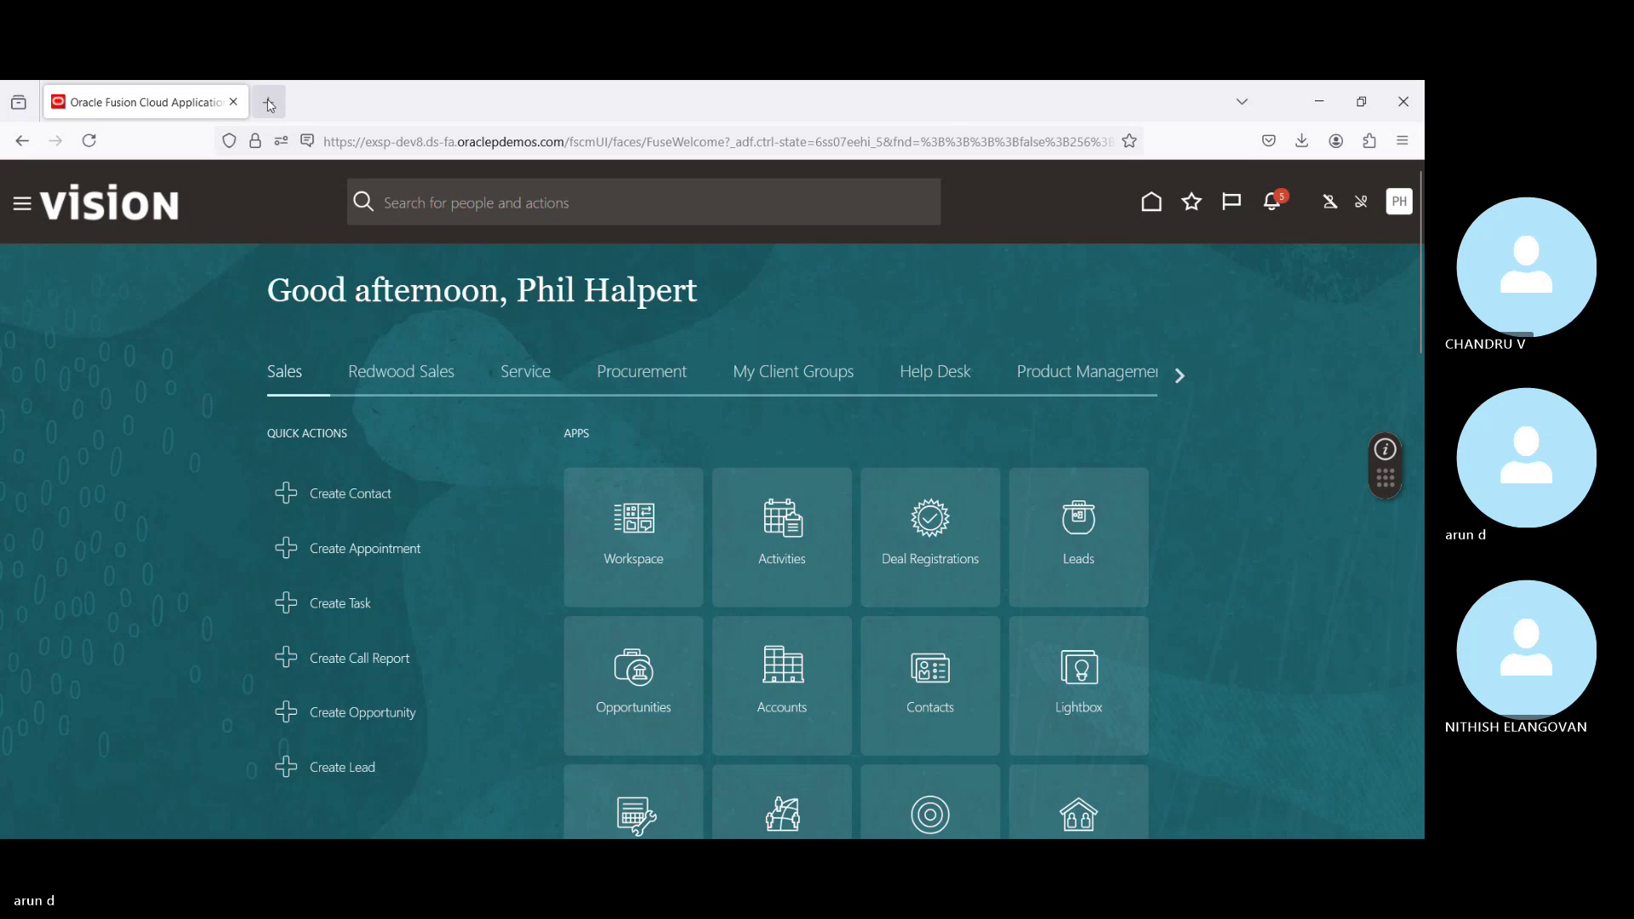
pyautogui.write('https://fa-euth-dev56-saasfademo1.ds-fa.oraclepdemos.com')
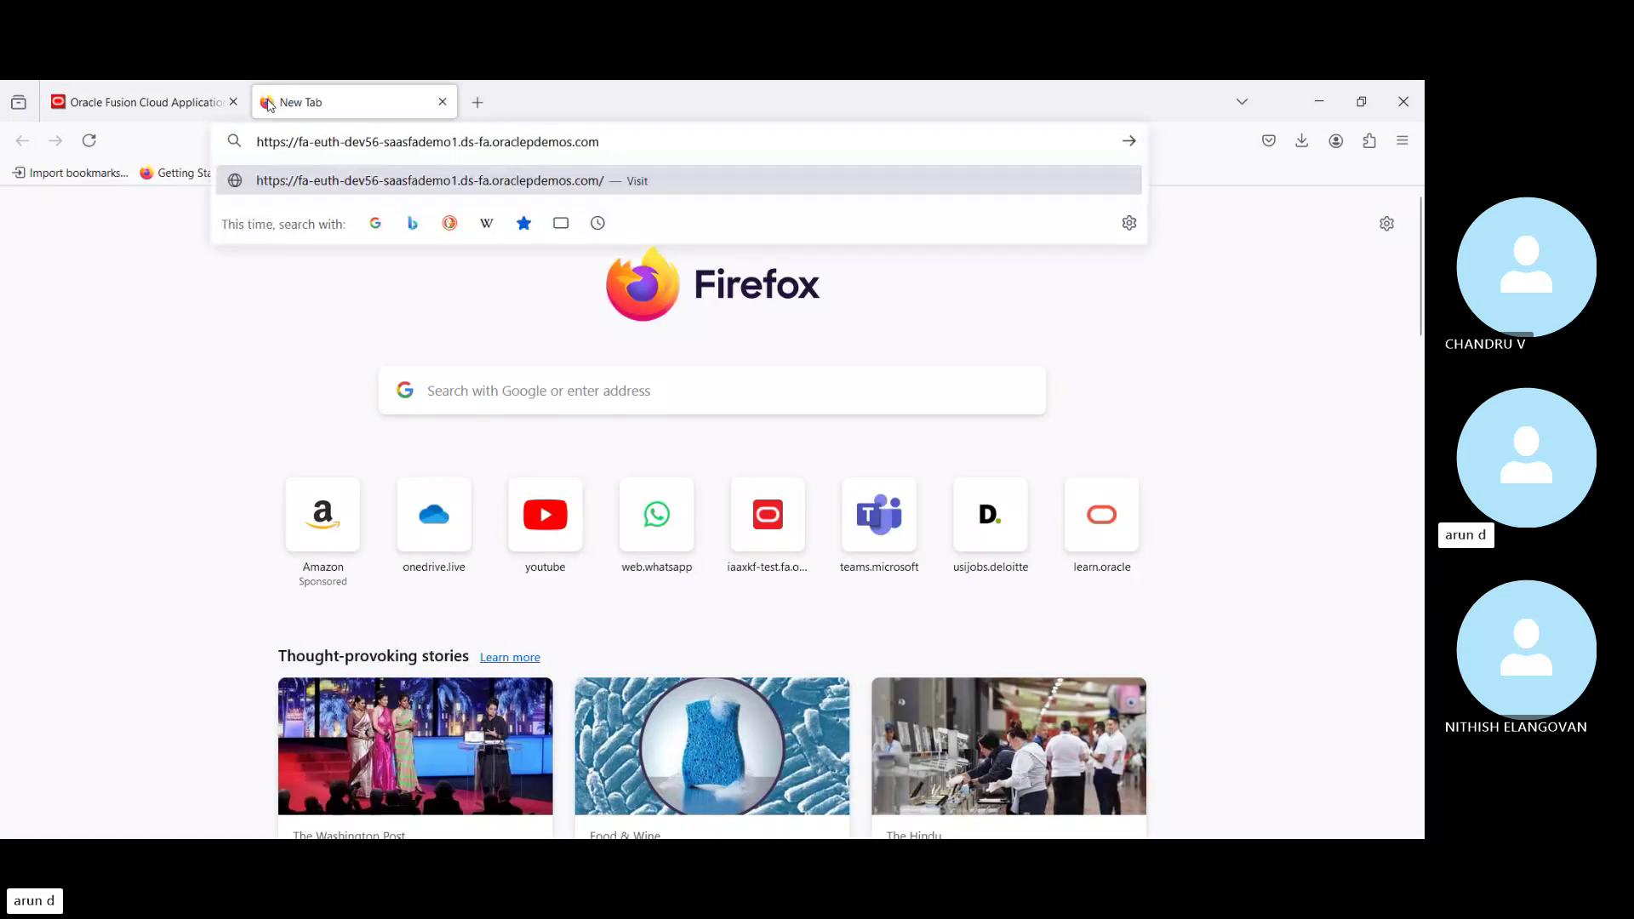
pyautogui.press('Return')
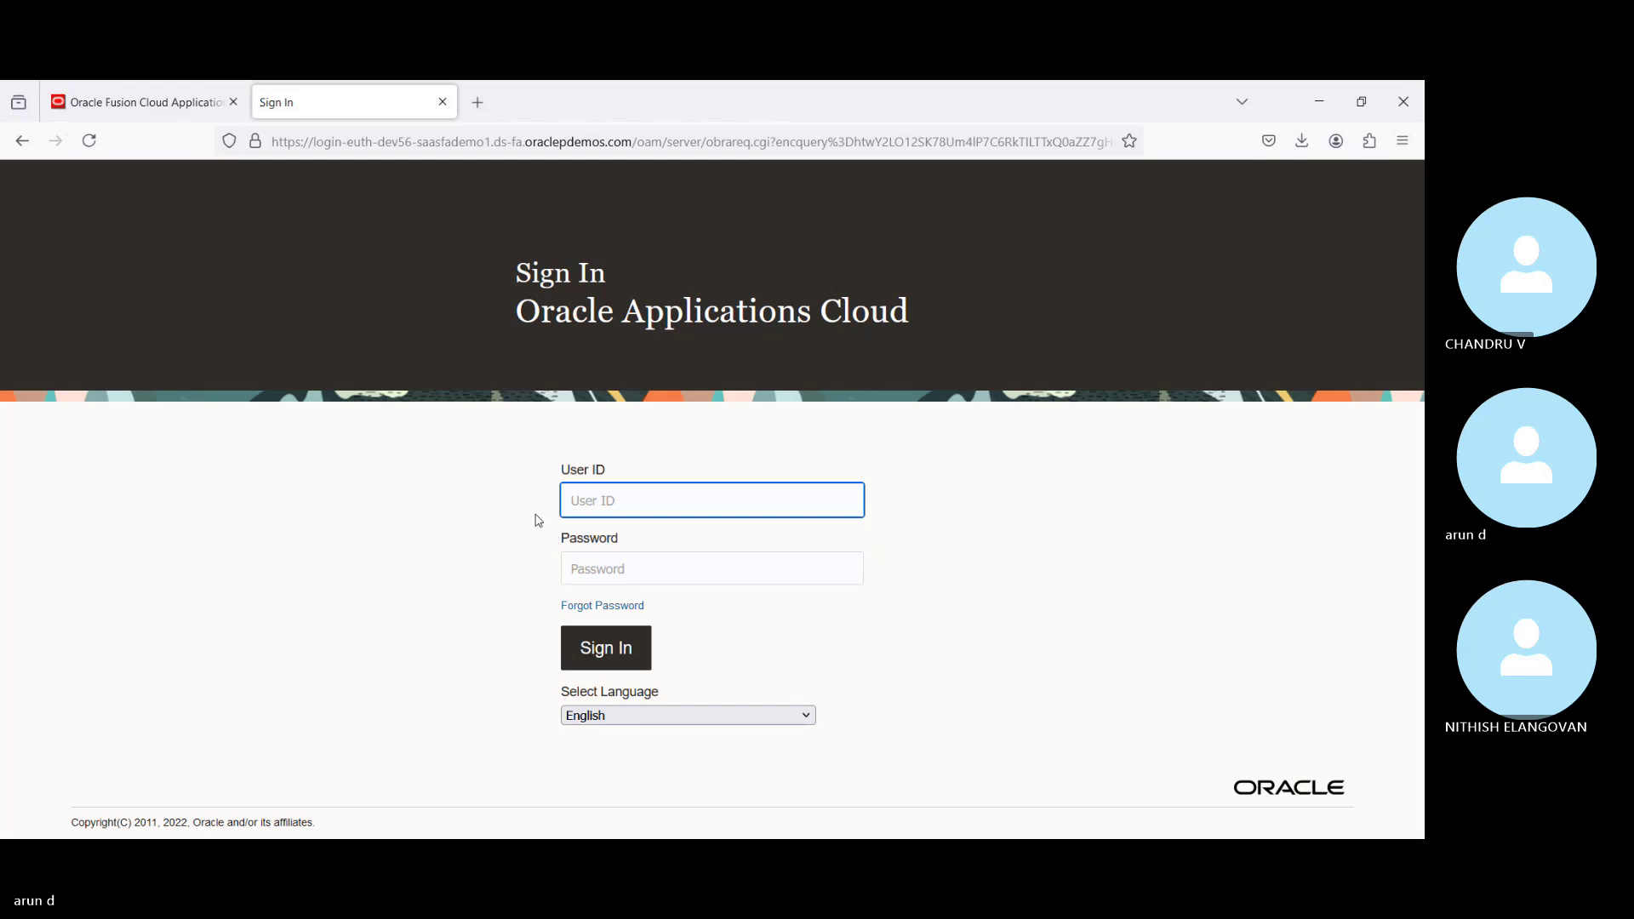
# Step: Sign in with the user ID and password, declining the browser's offer to save the password
pyautogui.press('Tab')
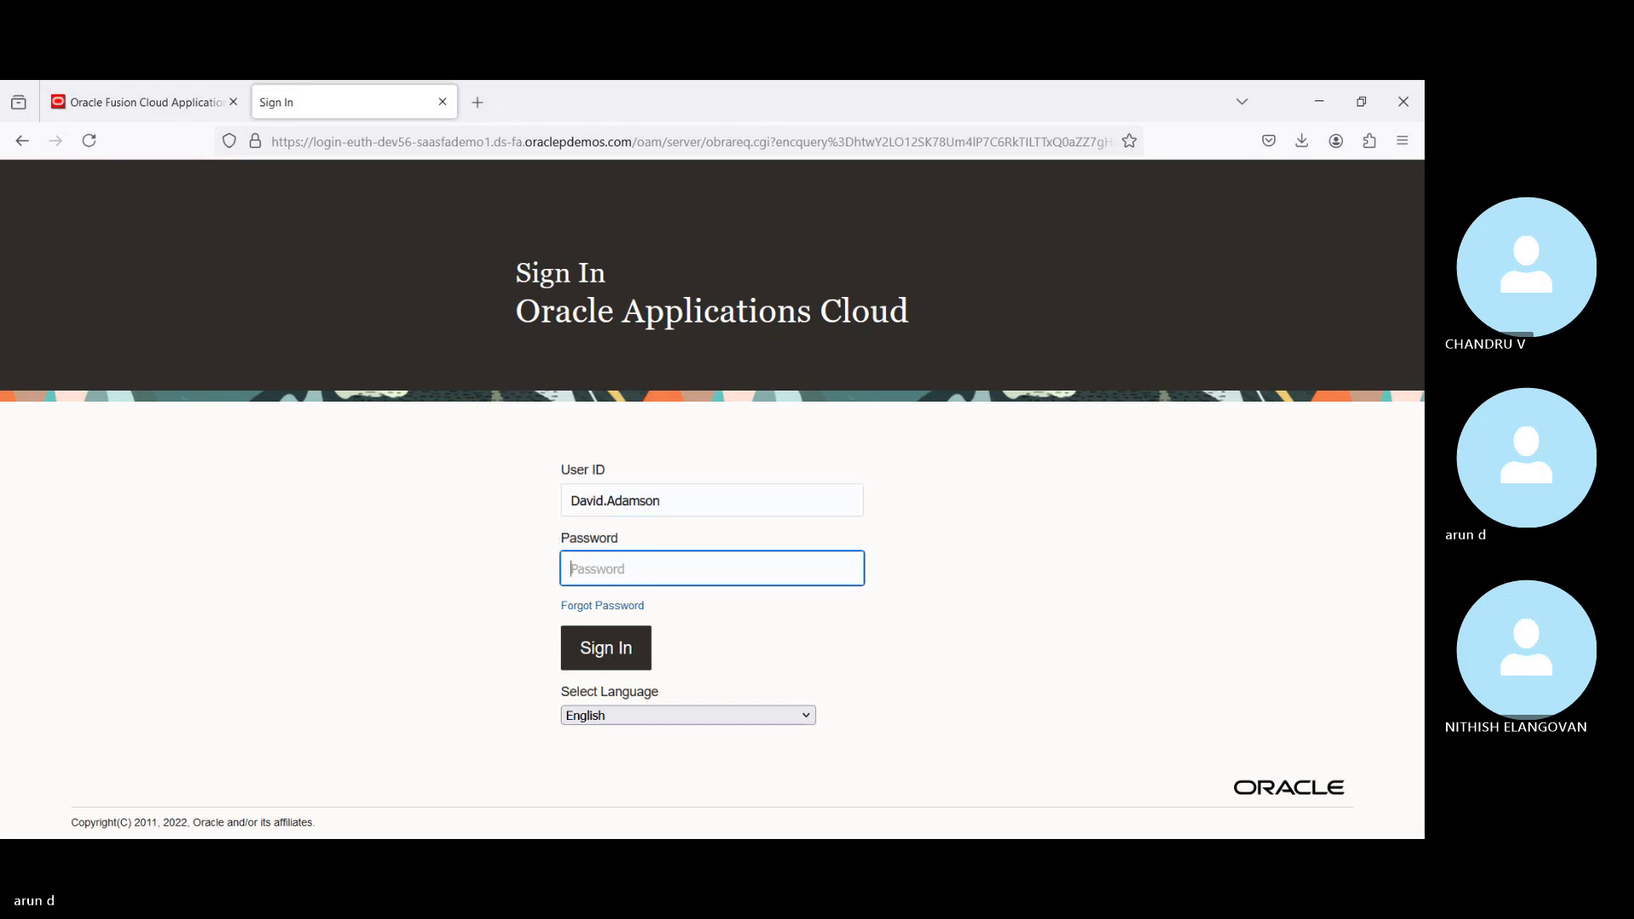
pyautogui.hotkey('alt', 'Tab')
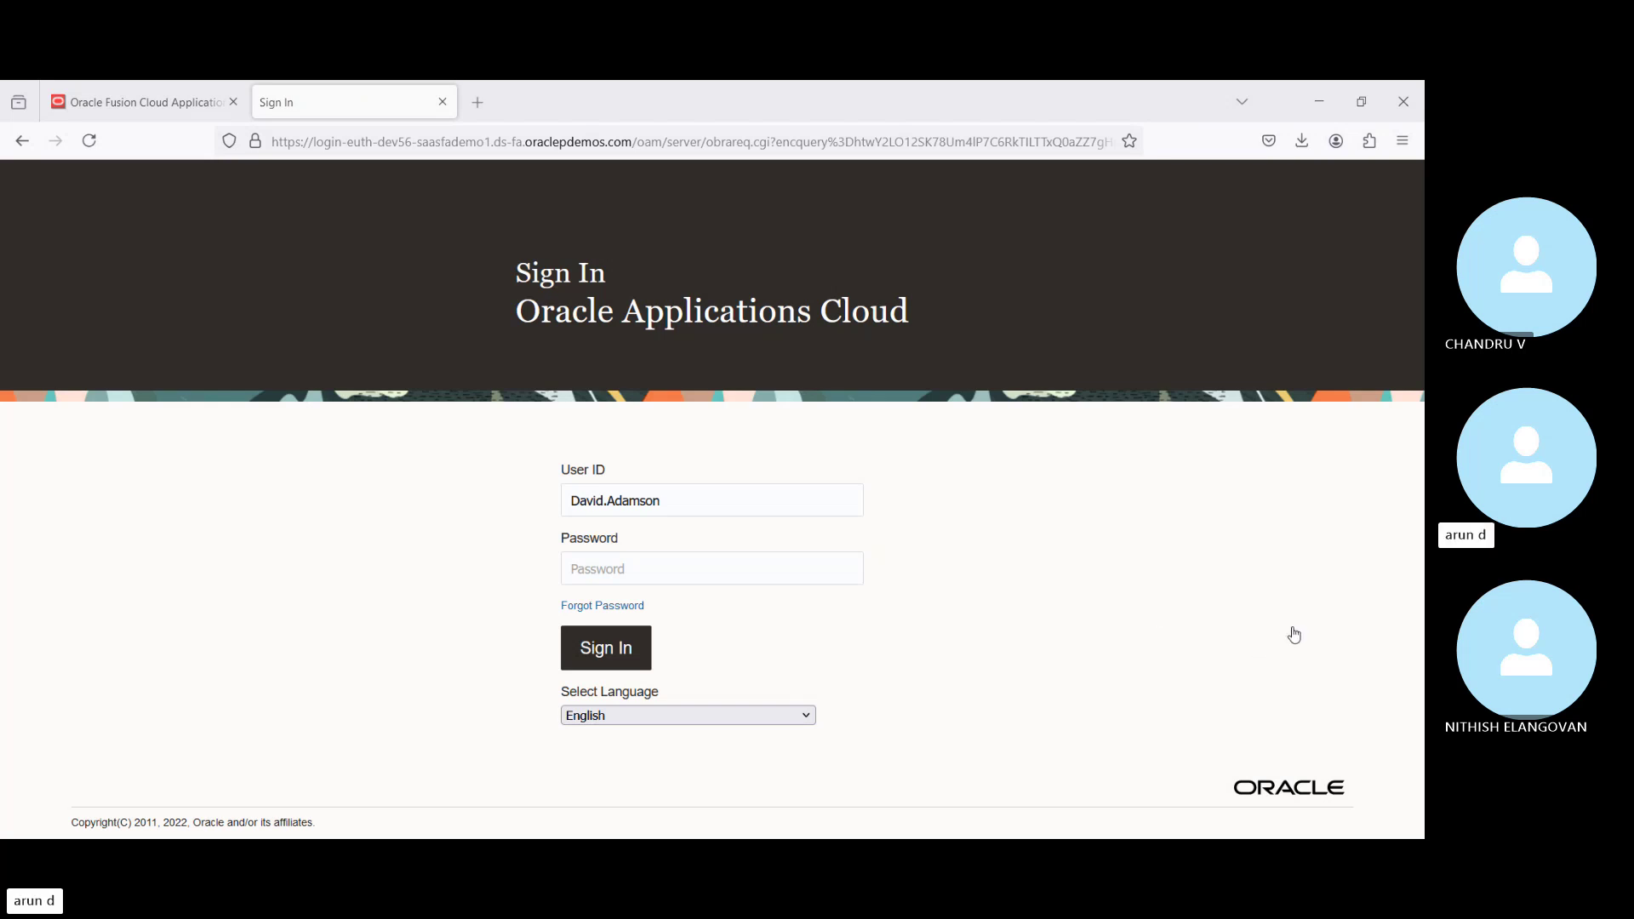
pyautogui.hotkey('alt', 'Tab')
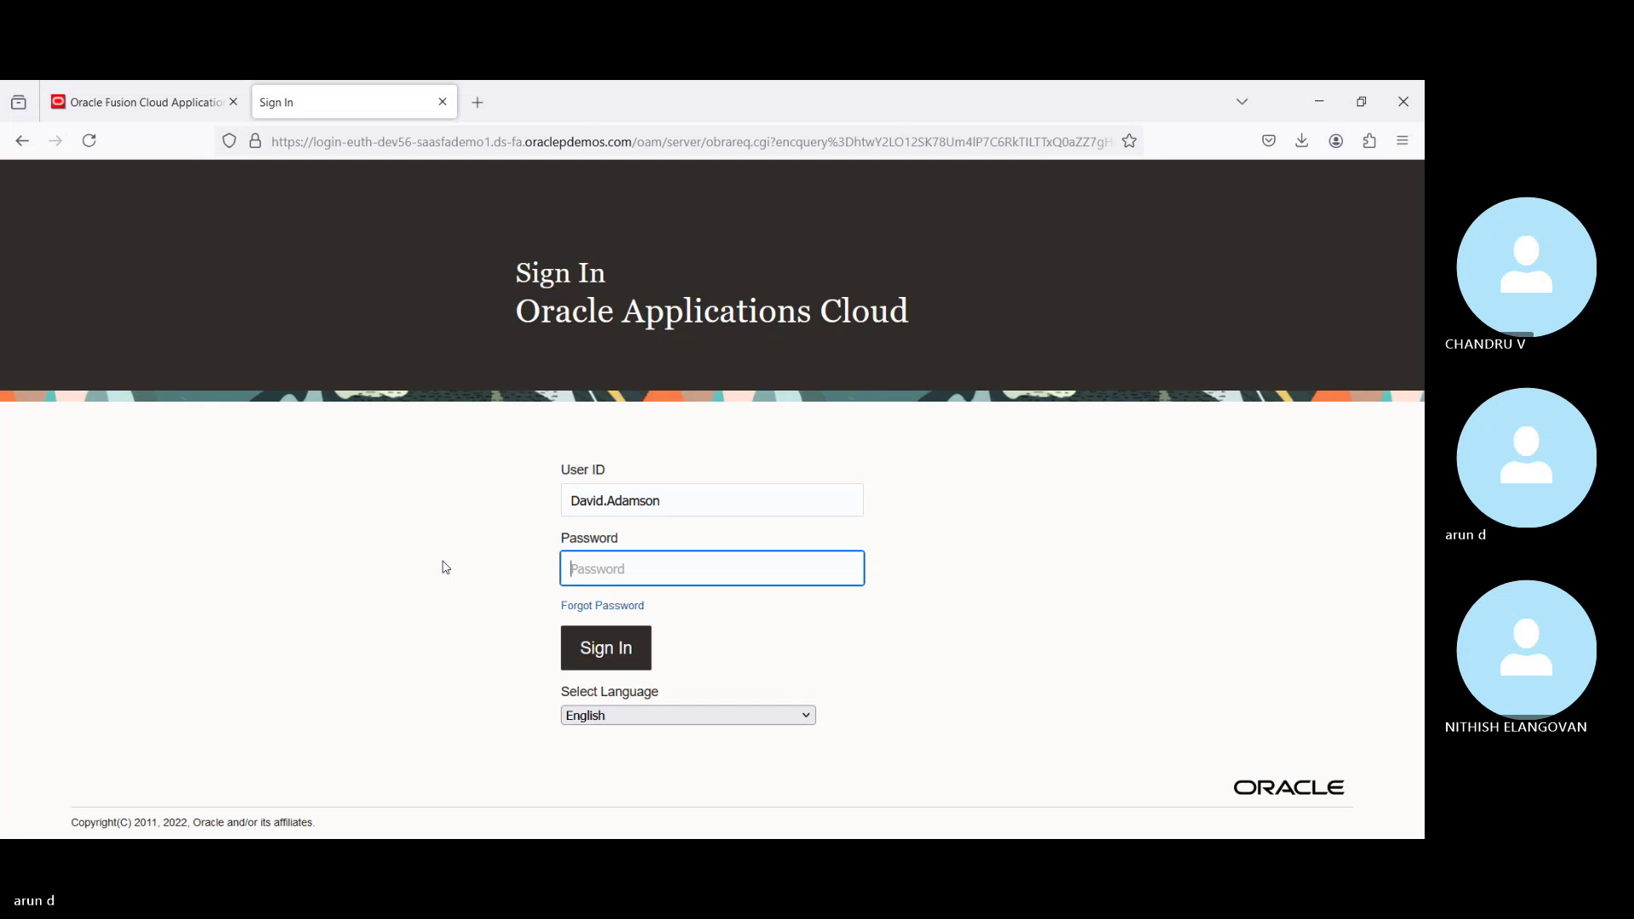
pyautogui.hotkey('ctrl', 'v')
pyautogui.press('Return')
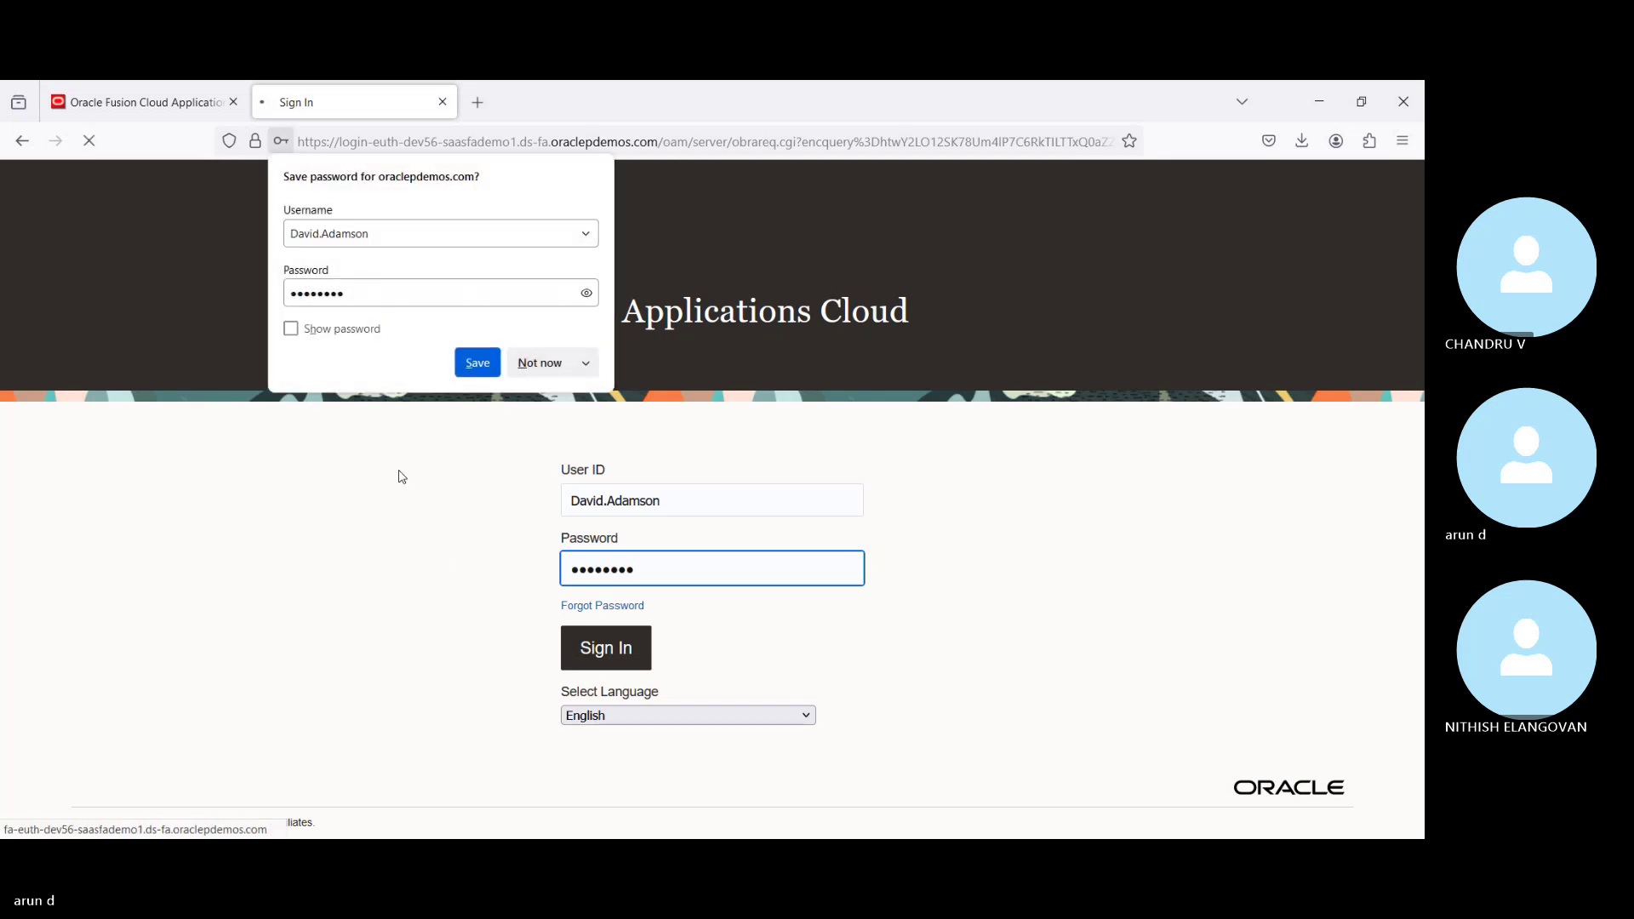
pyautogui.click(540, 363)
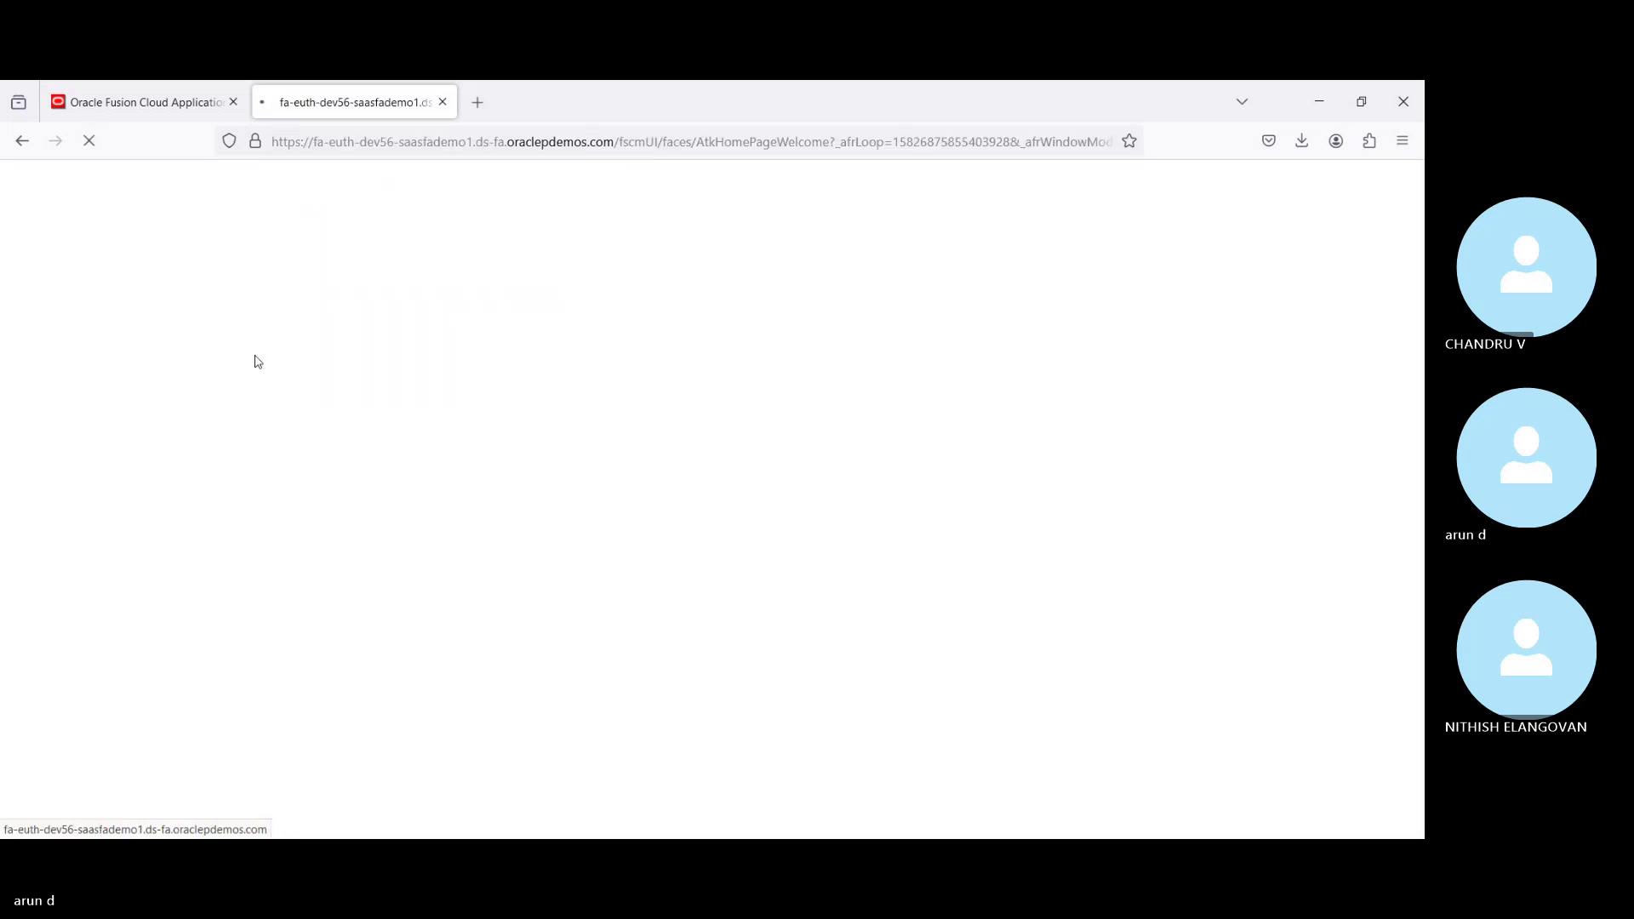
# Step: Expand Tools in the first instance's Navigator, then return to the new instance's Program Overview tab
pyautogui.click(174, 106)
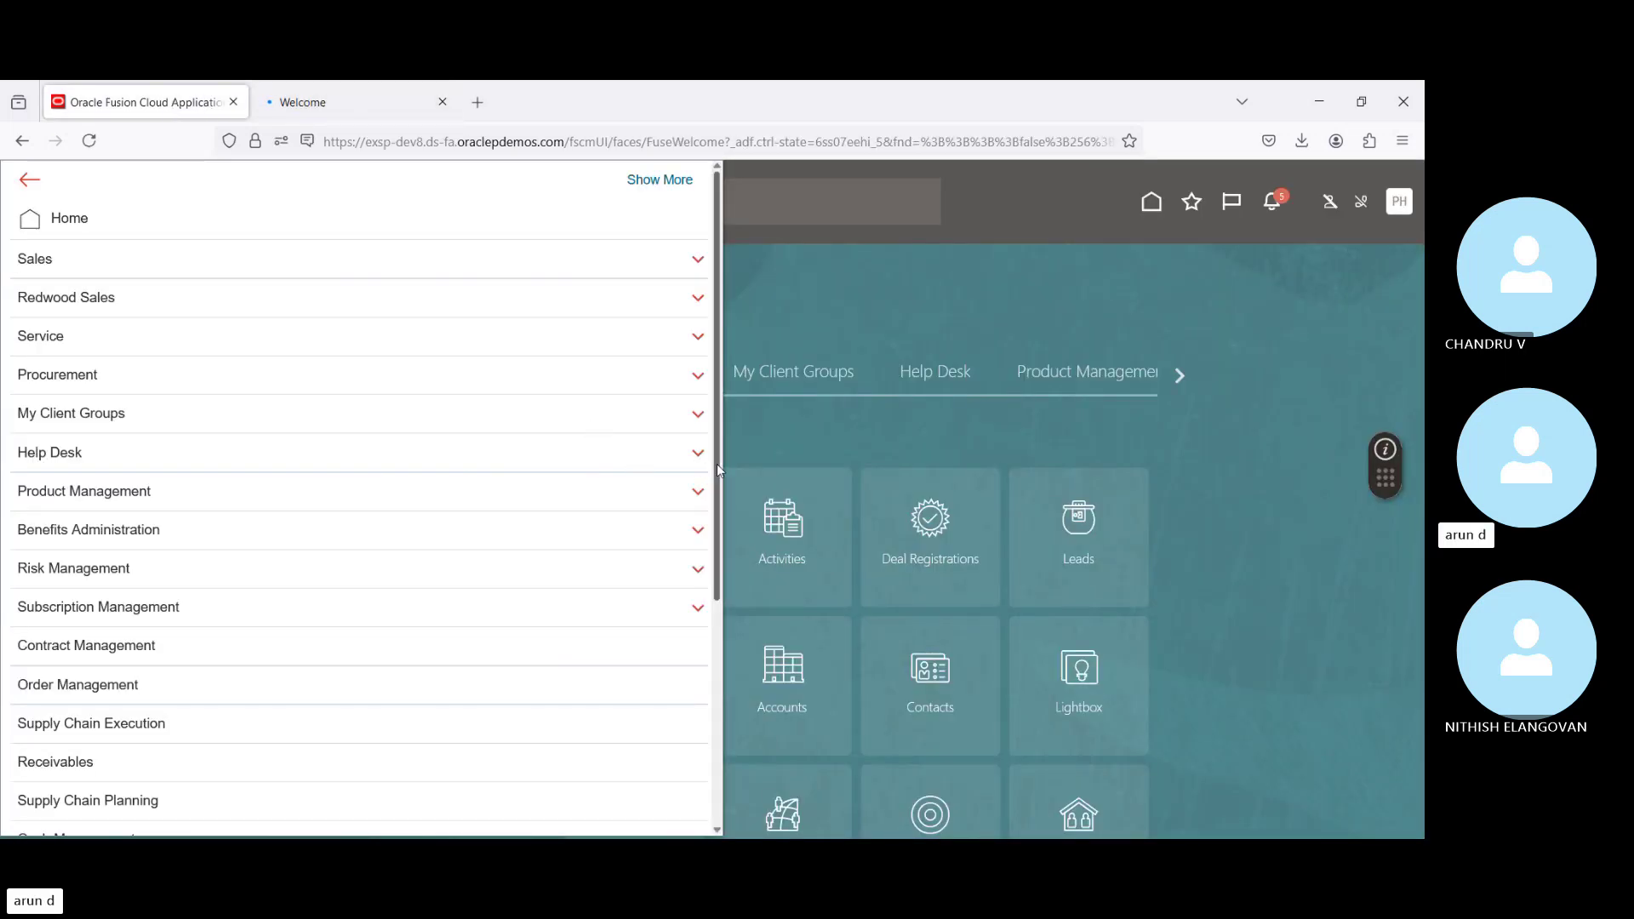
pyautogui.moveTo(716, 471); pyautogui.dragTo(692, 752)
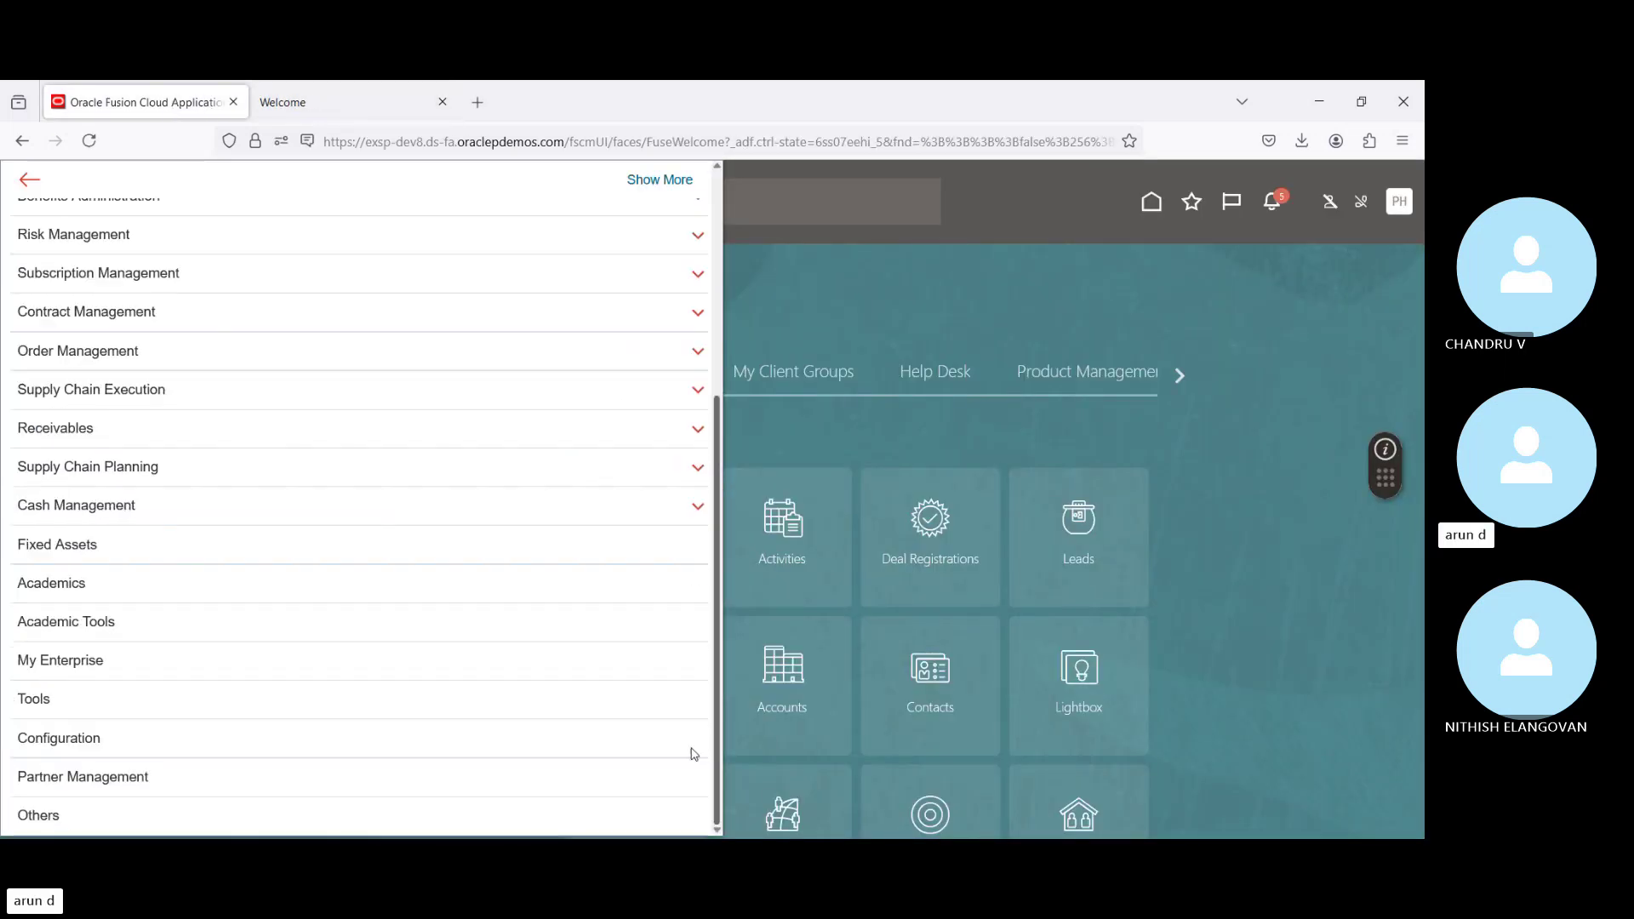
pyautogui.click(215, 717)
pyautogui.scroll(-2, 255, 723)
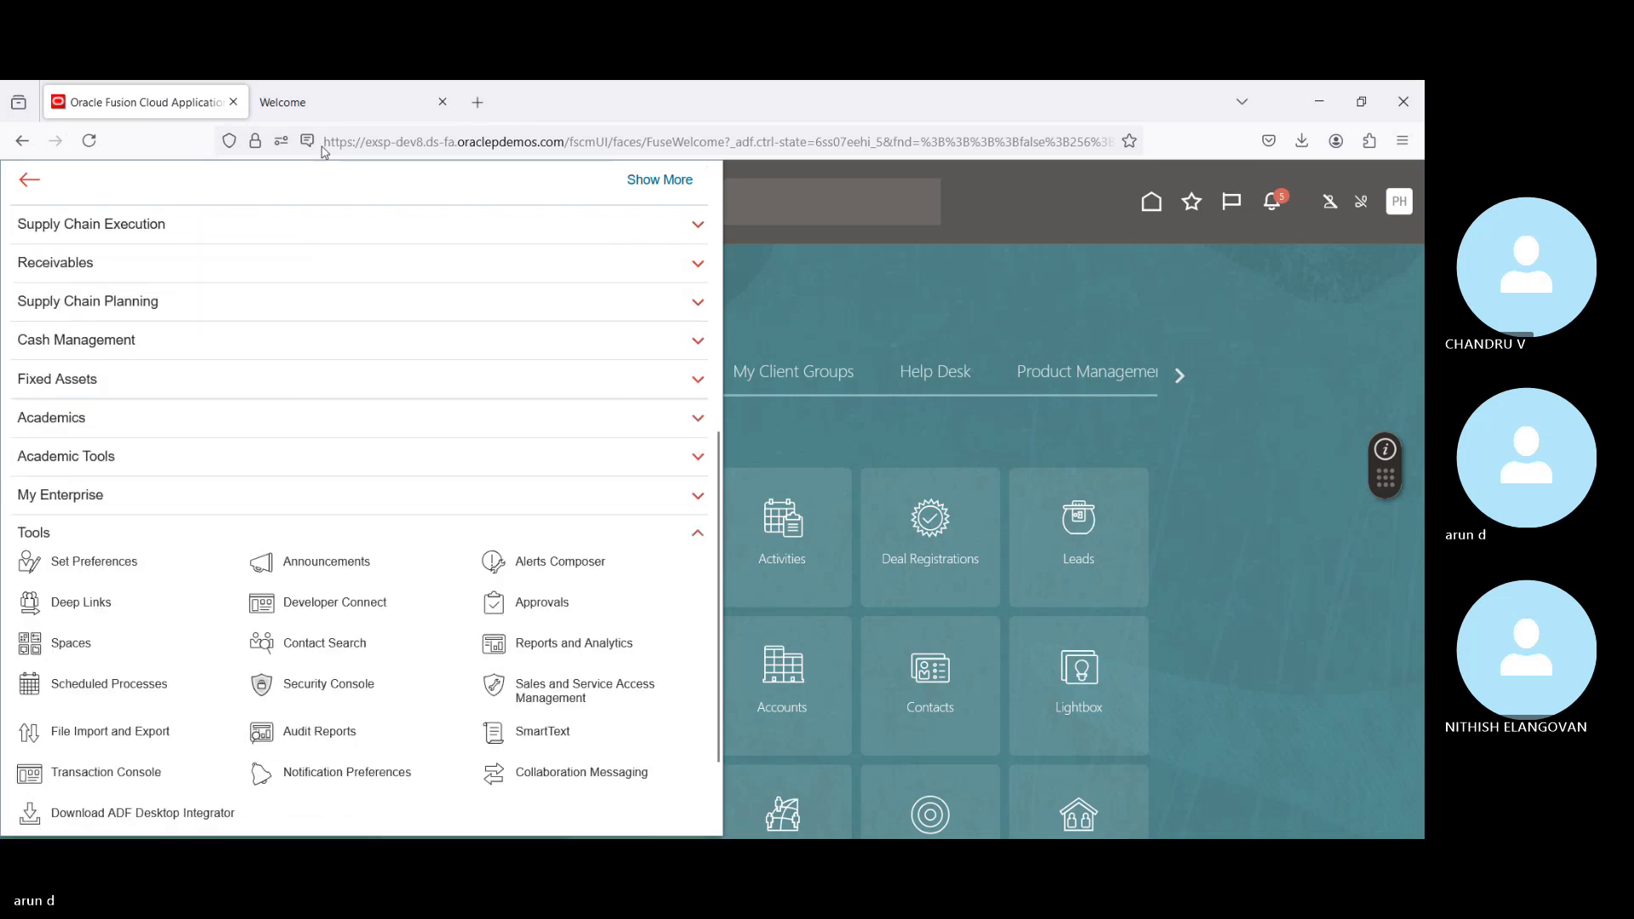
pyautogui.click(343, 109)
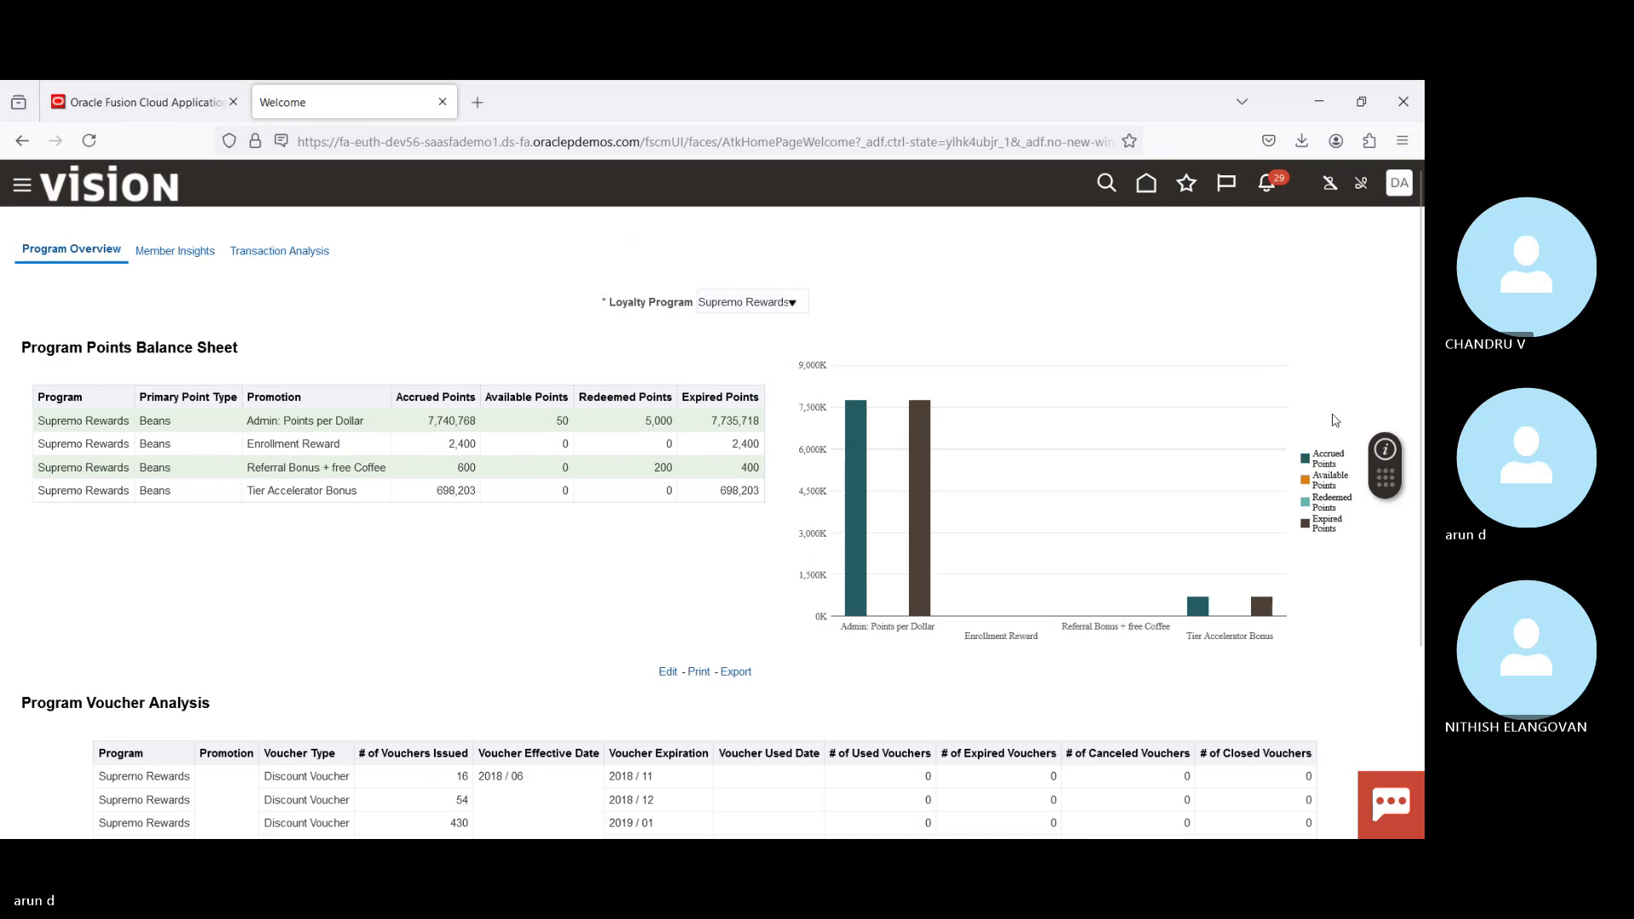
# Step: Go to the new instance's home page, expand Navigator Tools, then switch to the first instance's tab
pyautogui.click(1143, 185)
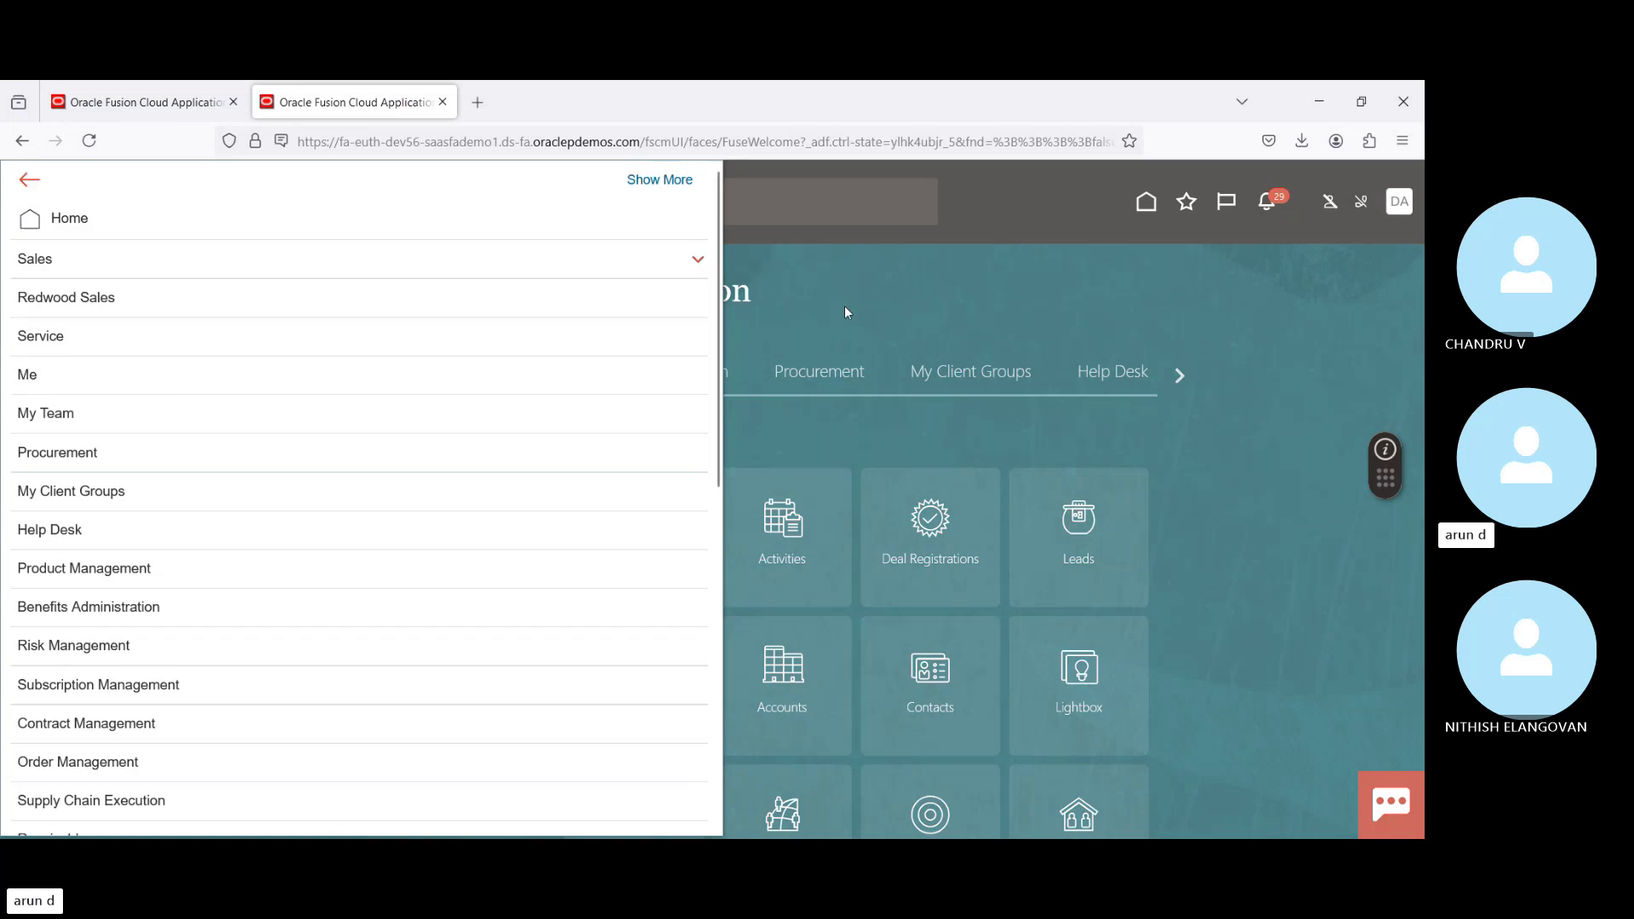
pyautogui.moveTo(720, 279); pyautogui.dragTo(703, 681)
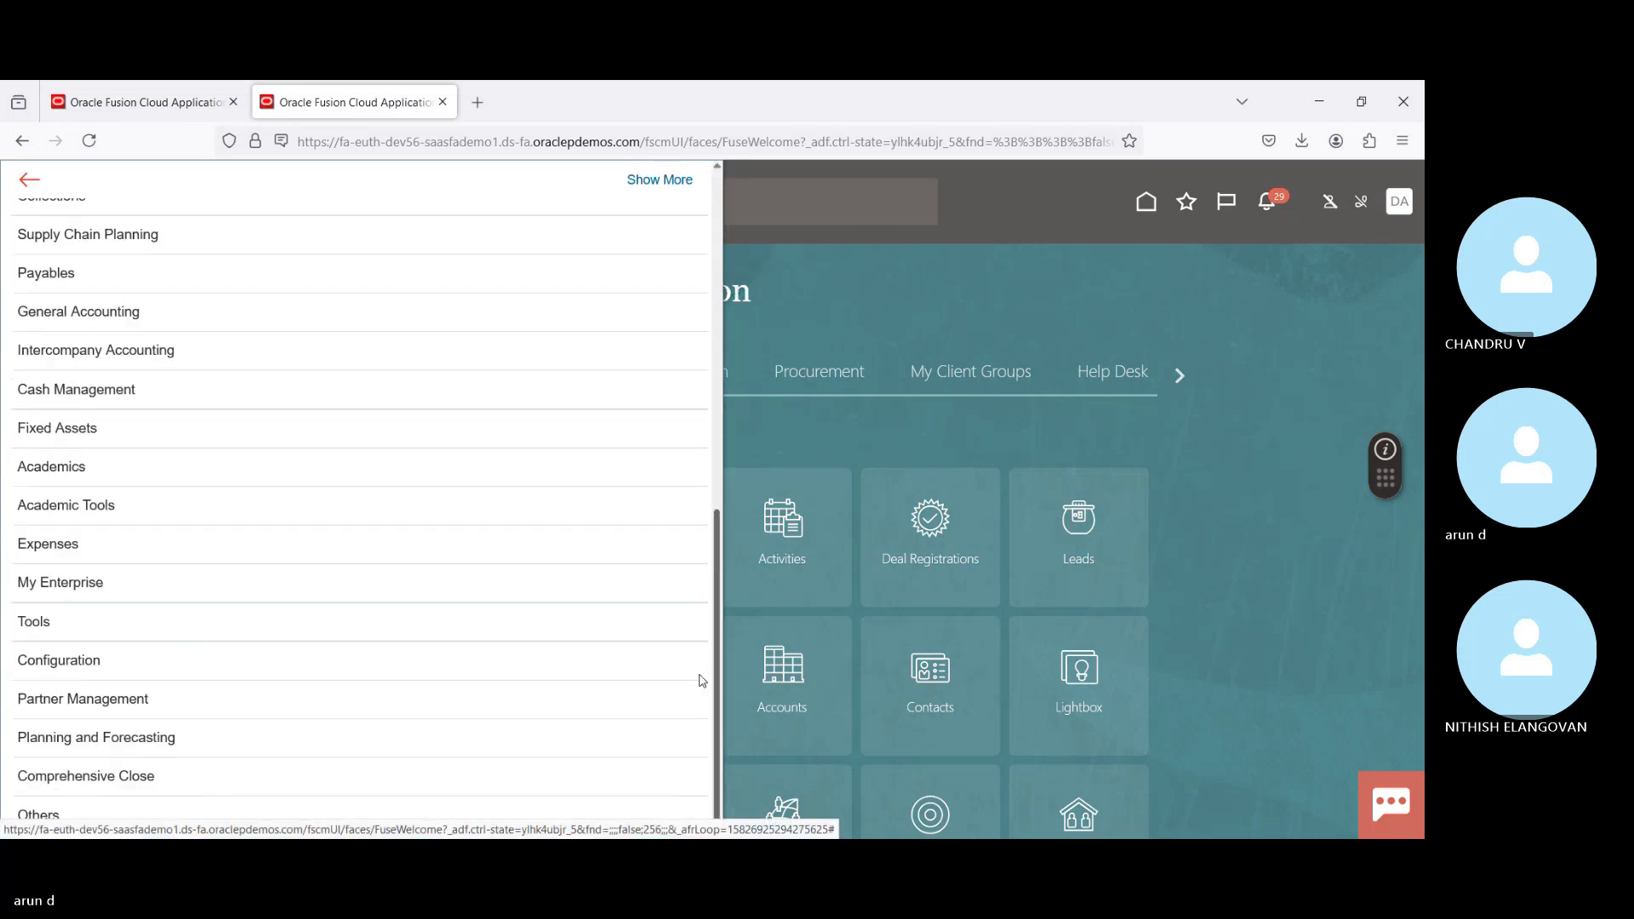
pyautogui.click(264, 627)
pyautogui.scroll(-1, 539, 619)
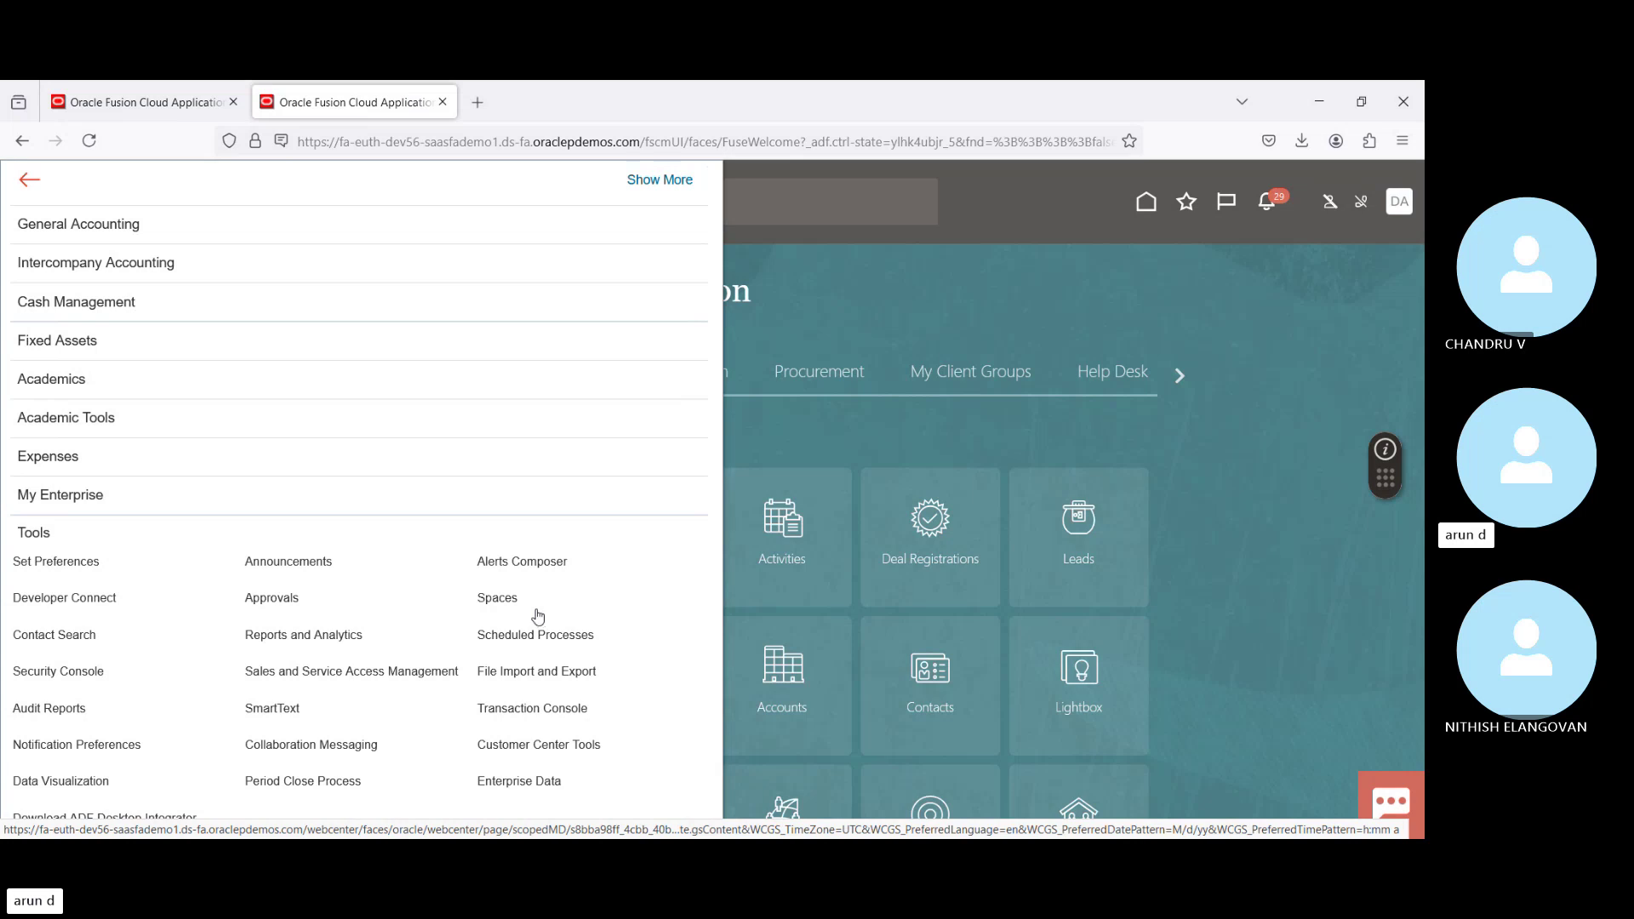
pyautogui.click(155, 123)
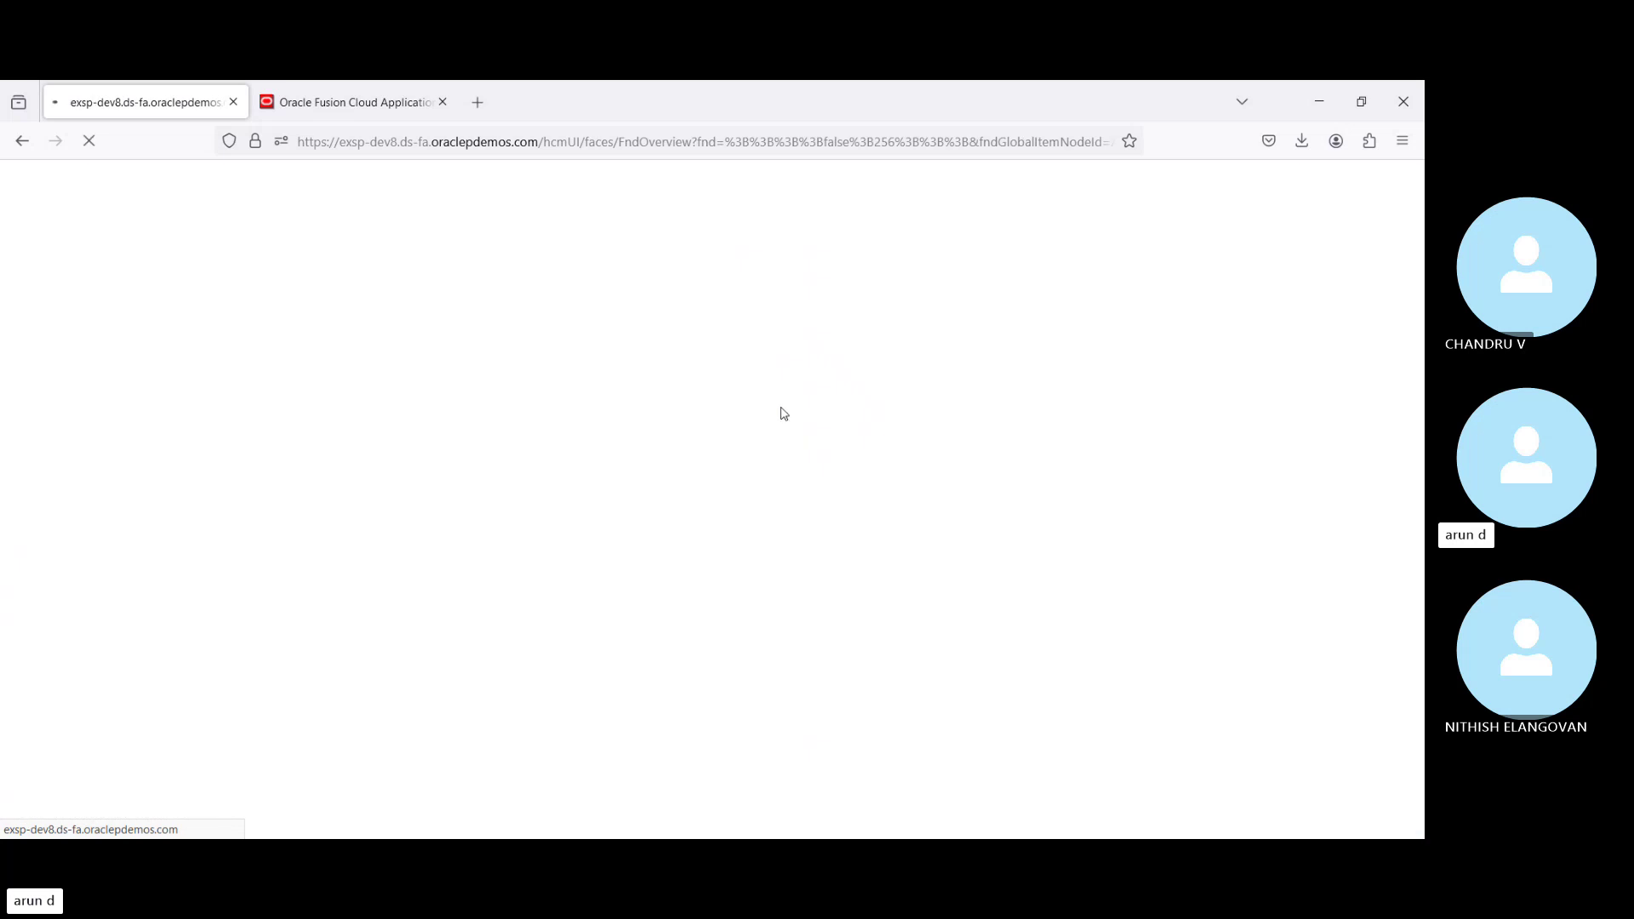
# Step: Open the new instance's Security Console via Navigator and search user accounts for the user name
pyautogui.click(379, 111)
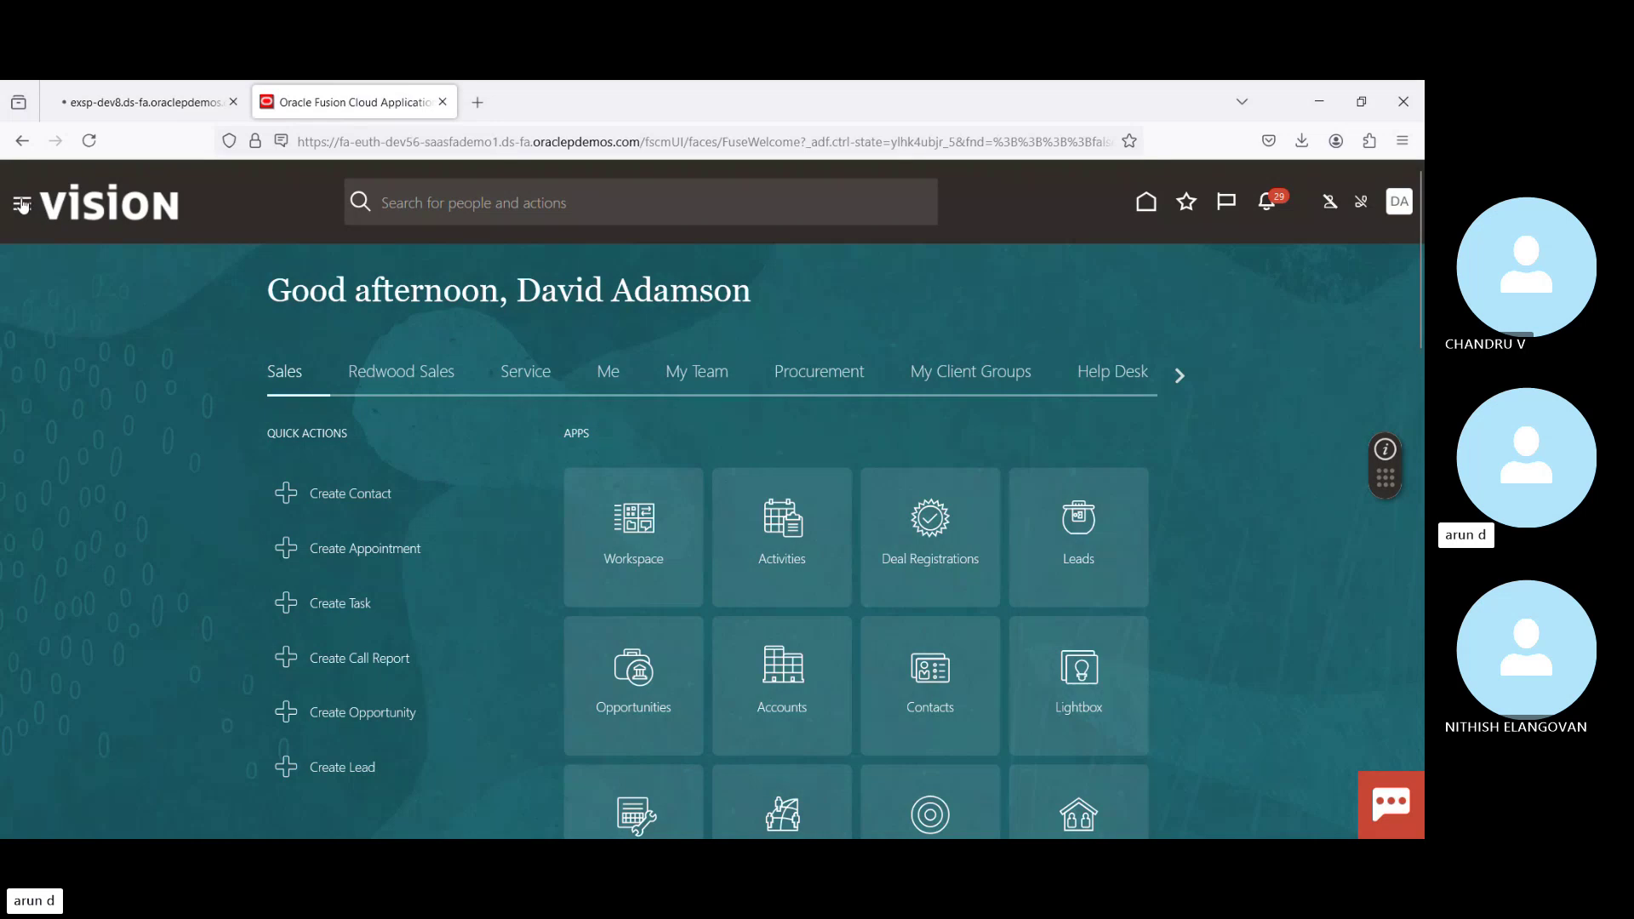
pyautogui.click(22, 205)
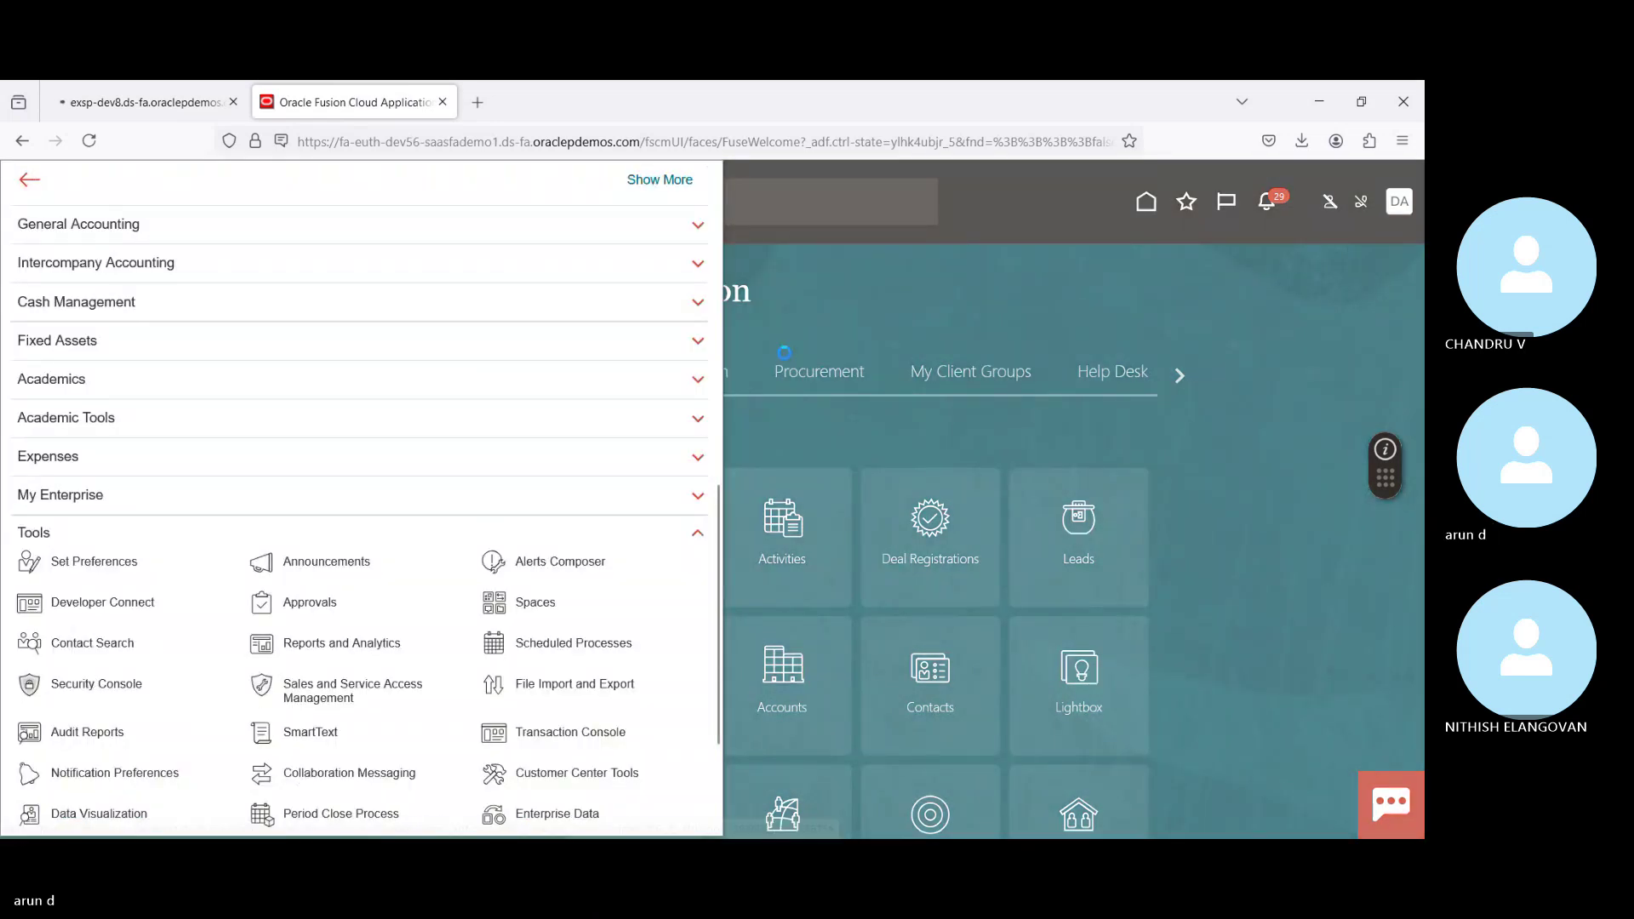
pyautogui.click(573, 643)
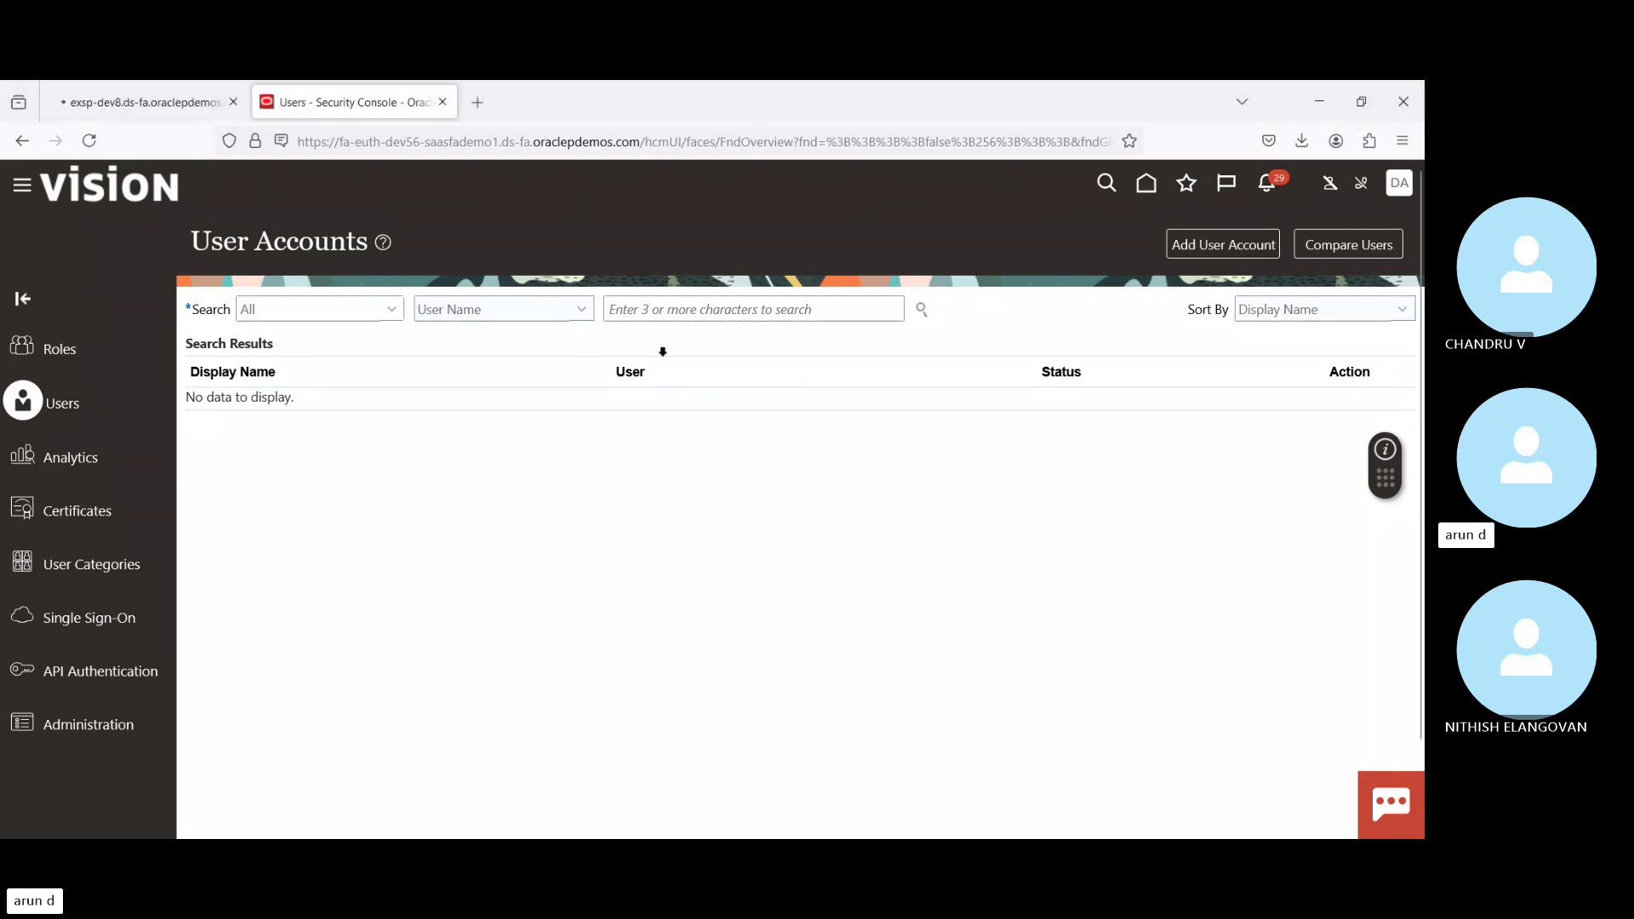
pyautogui.click(681, 311)
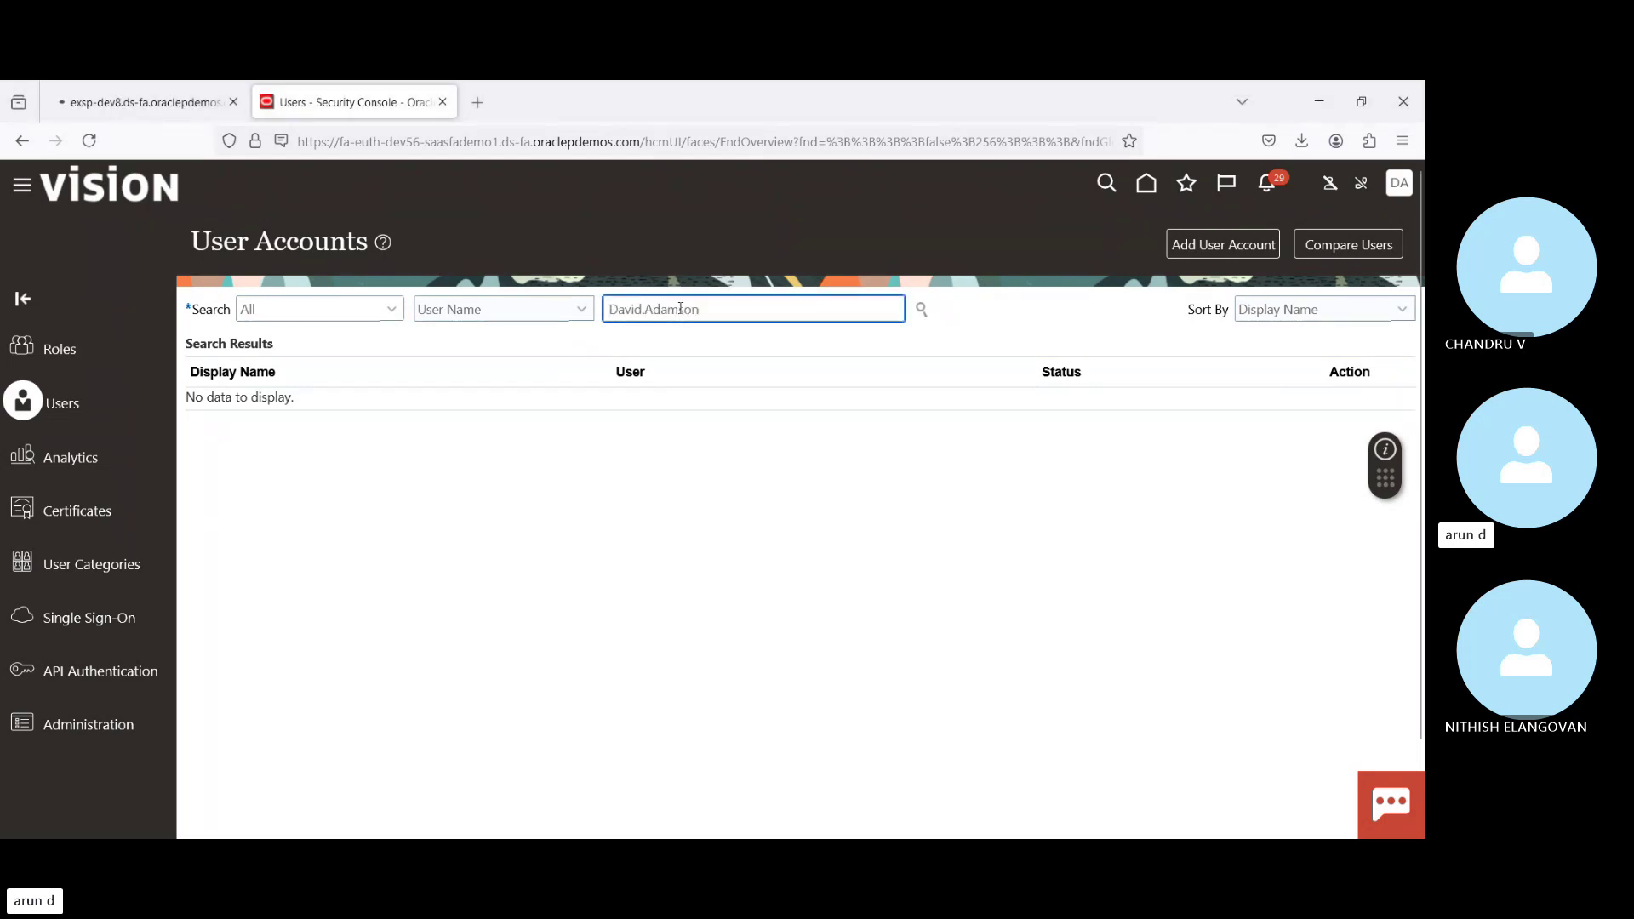
pyautogui.press('Return')
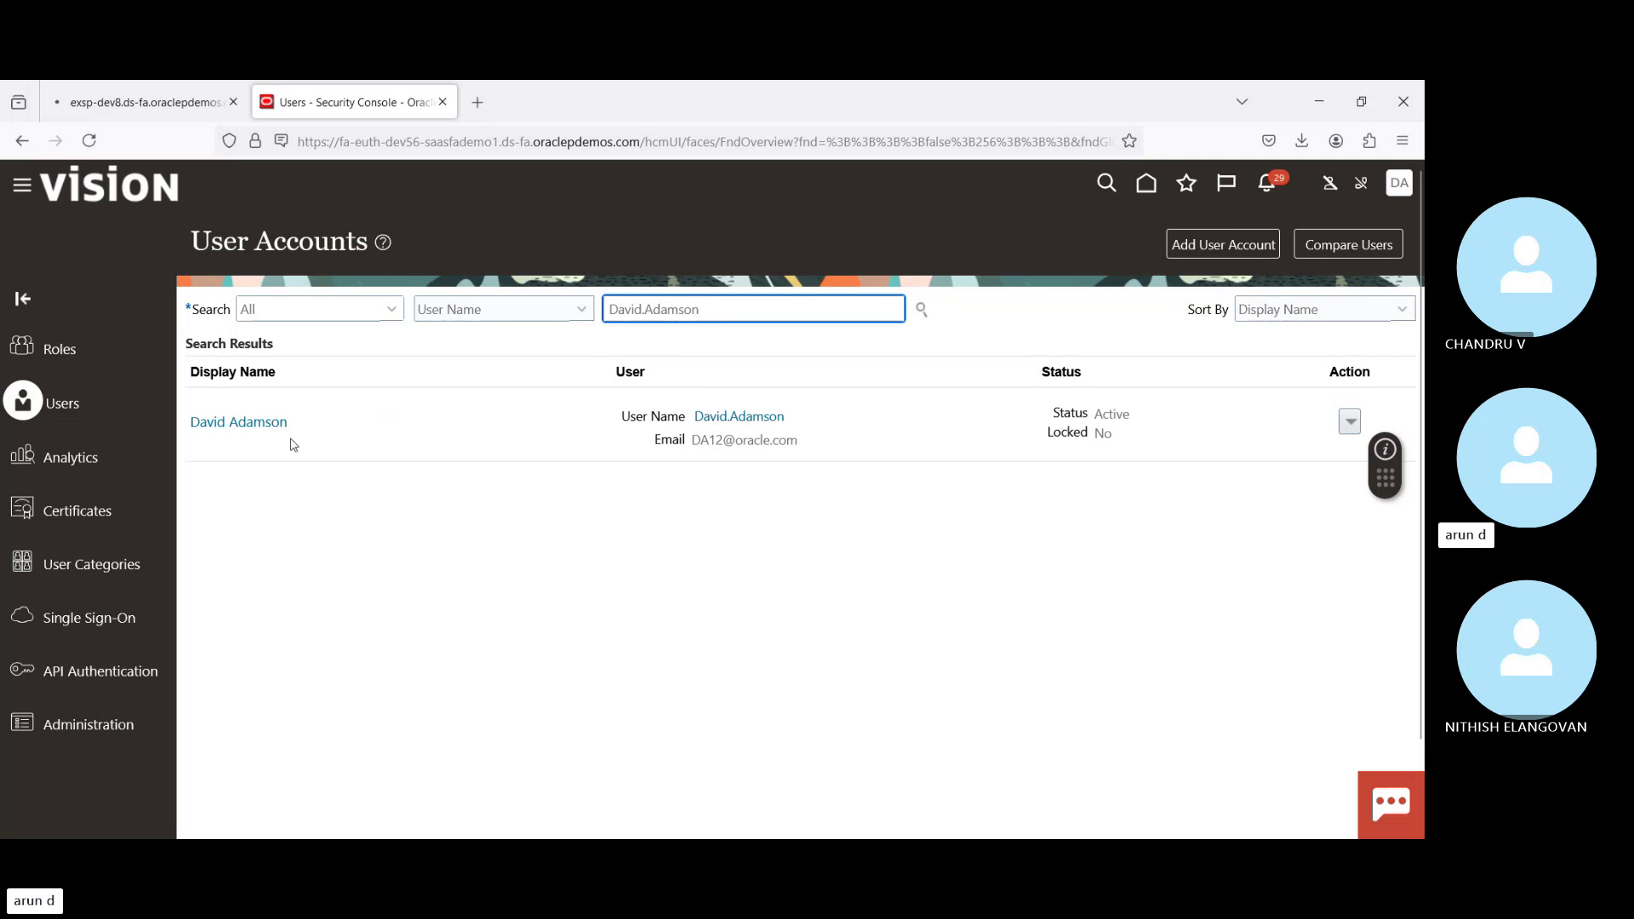
# Step: Review the found user's account details and assigned roles, then go to Setup and Maintenance
pyautogui.click(215, 418)
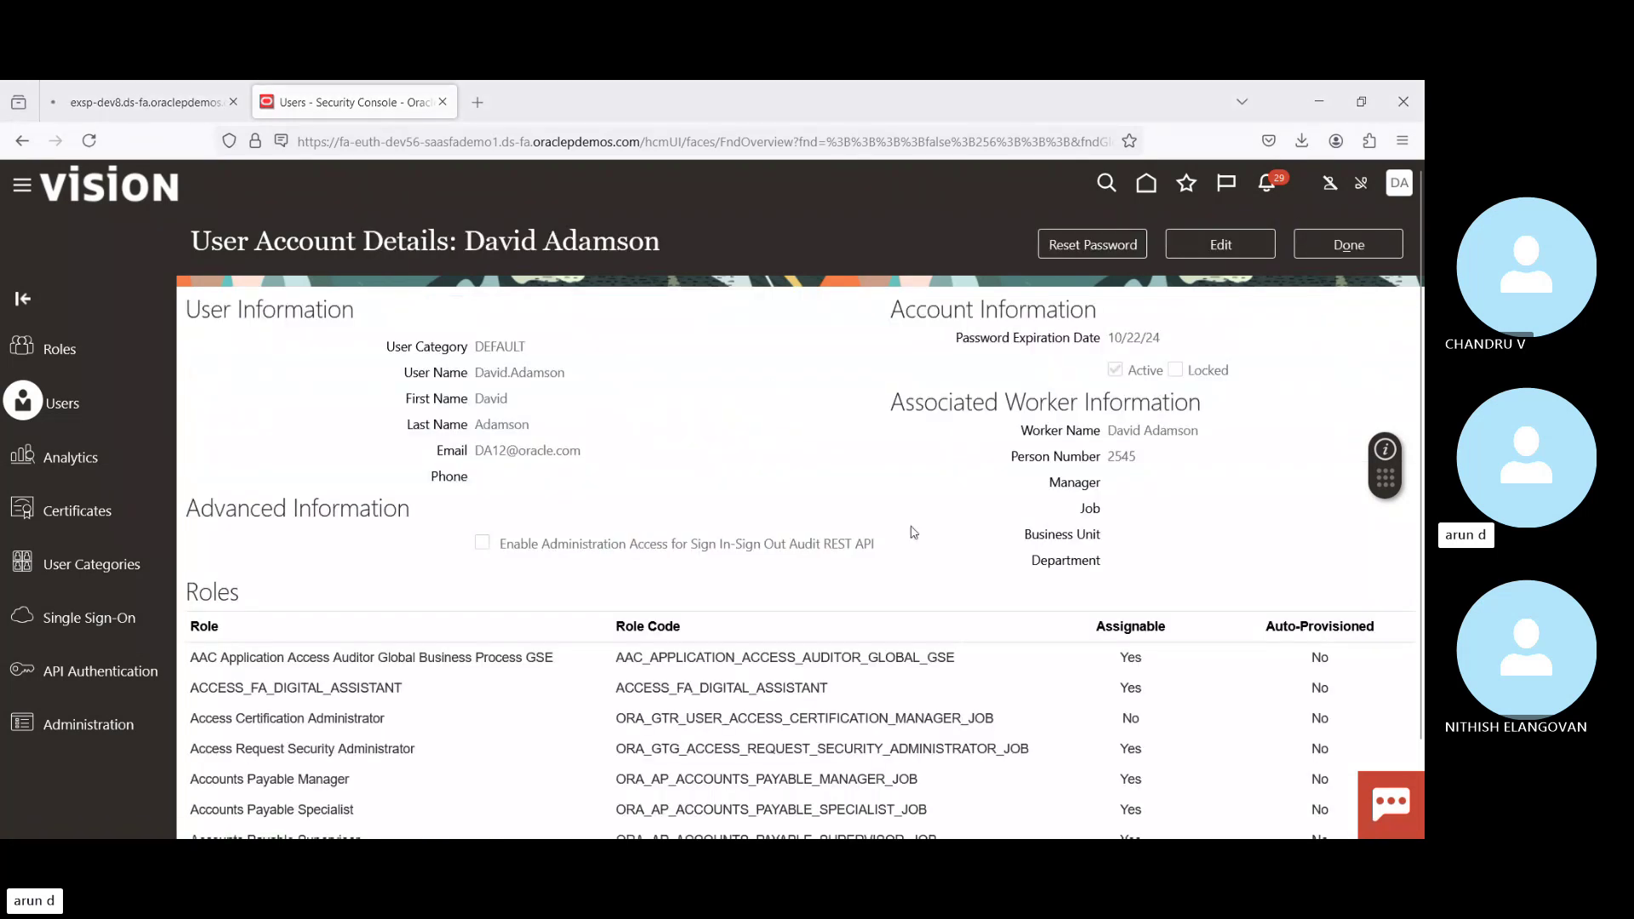
pyautogui.scroll(-1, 627, 621)
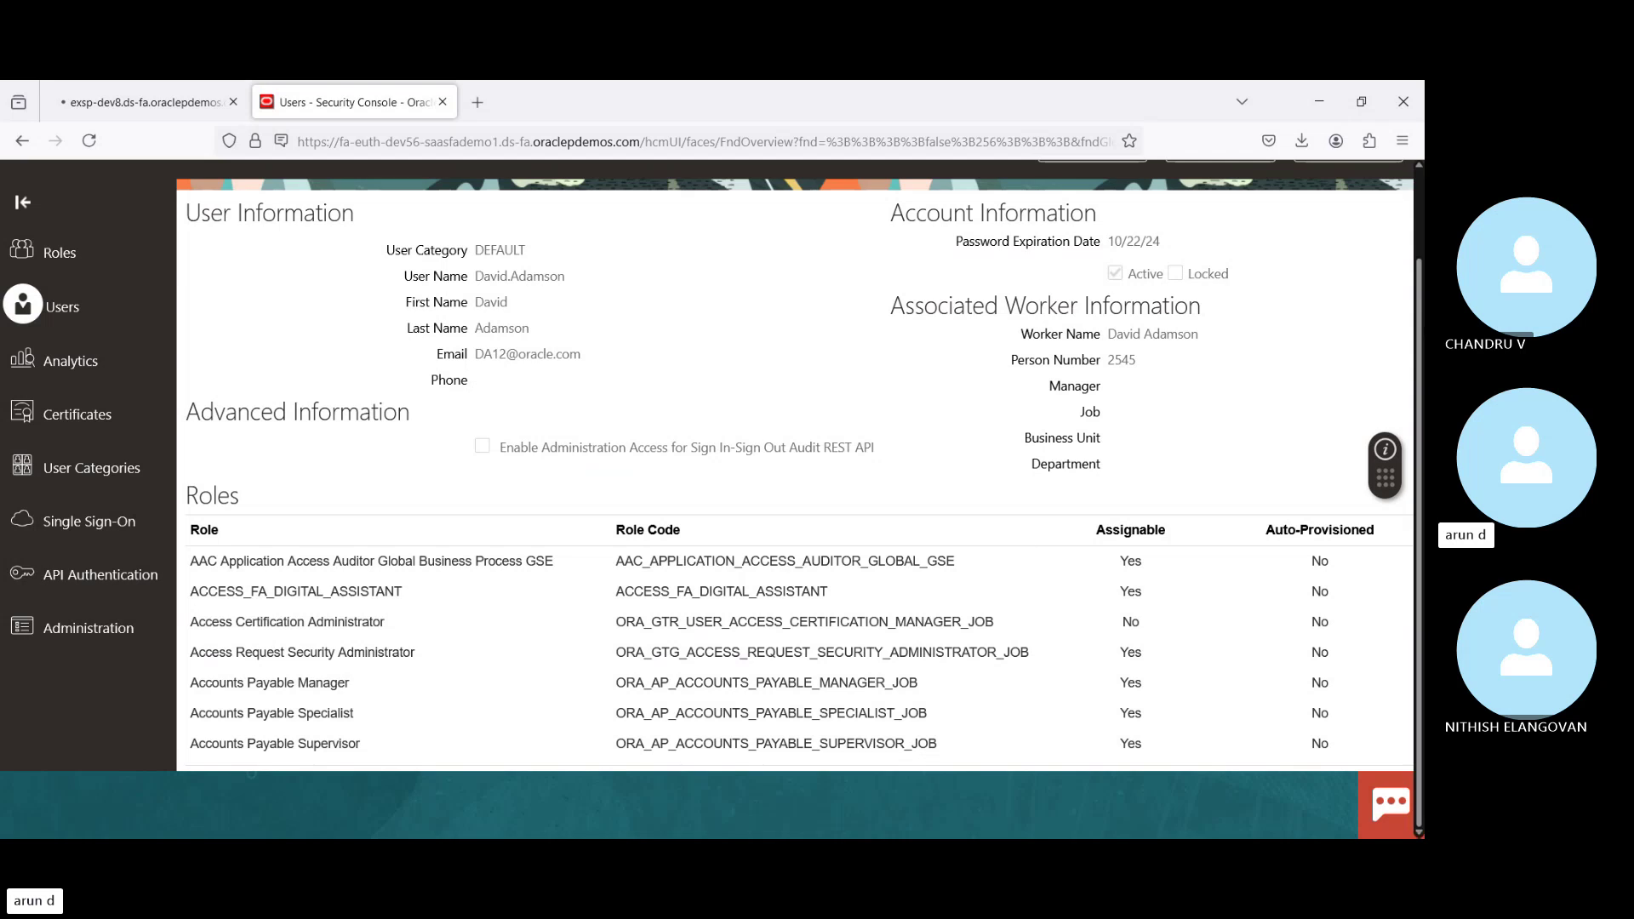
pyautogui.moveTo(1416, 313); pyautogui.dragTo(1399, 198)
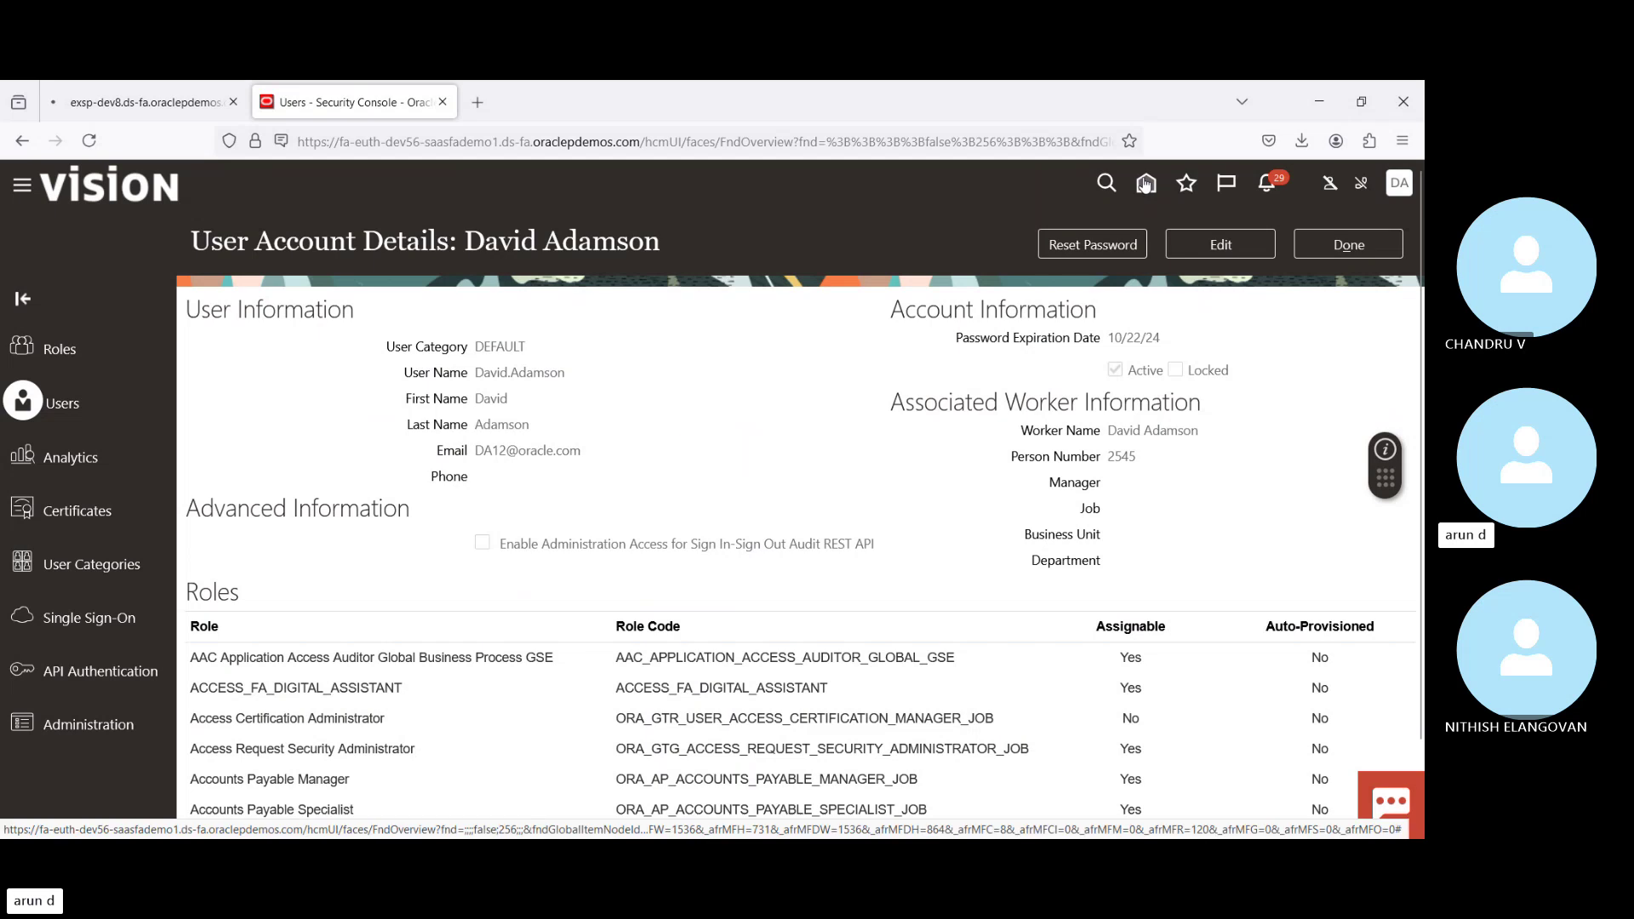
pyautogui.click(1401, 184)
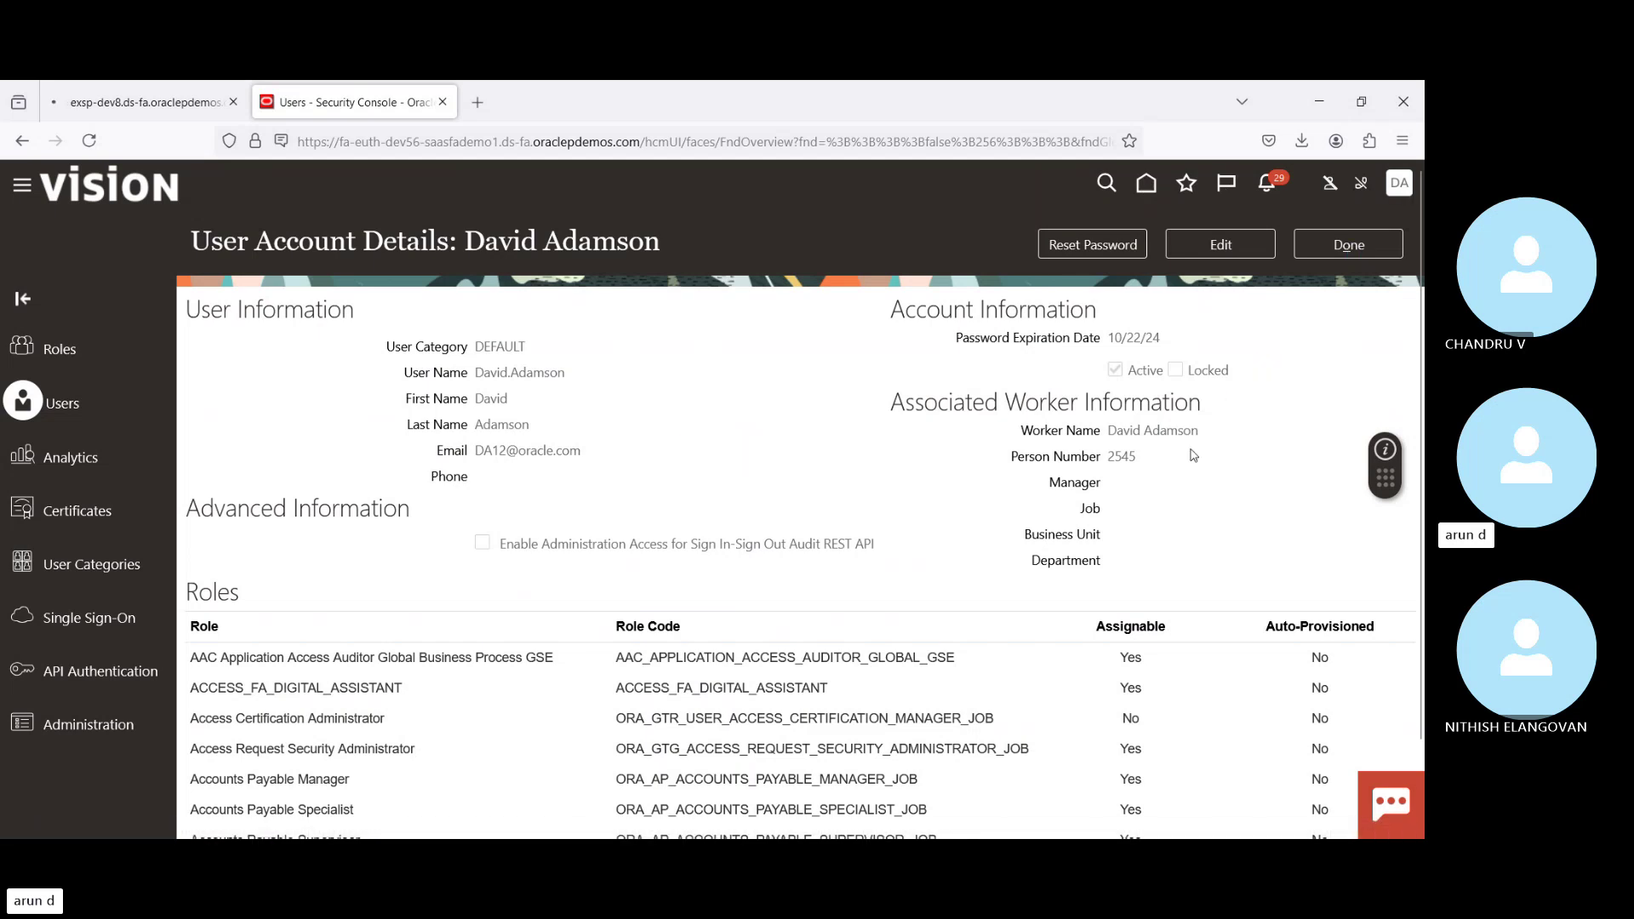
pyautogui.click(1088, 461)
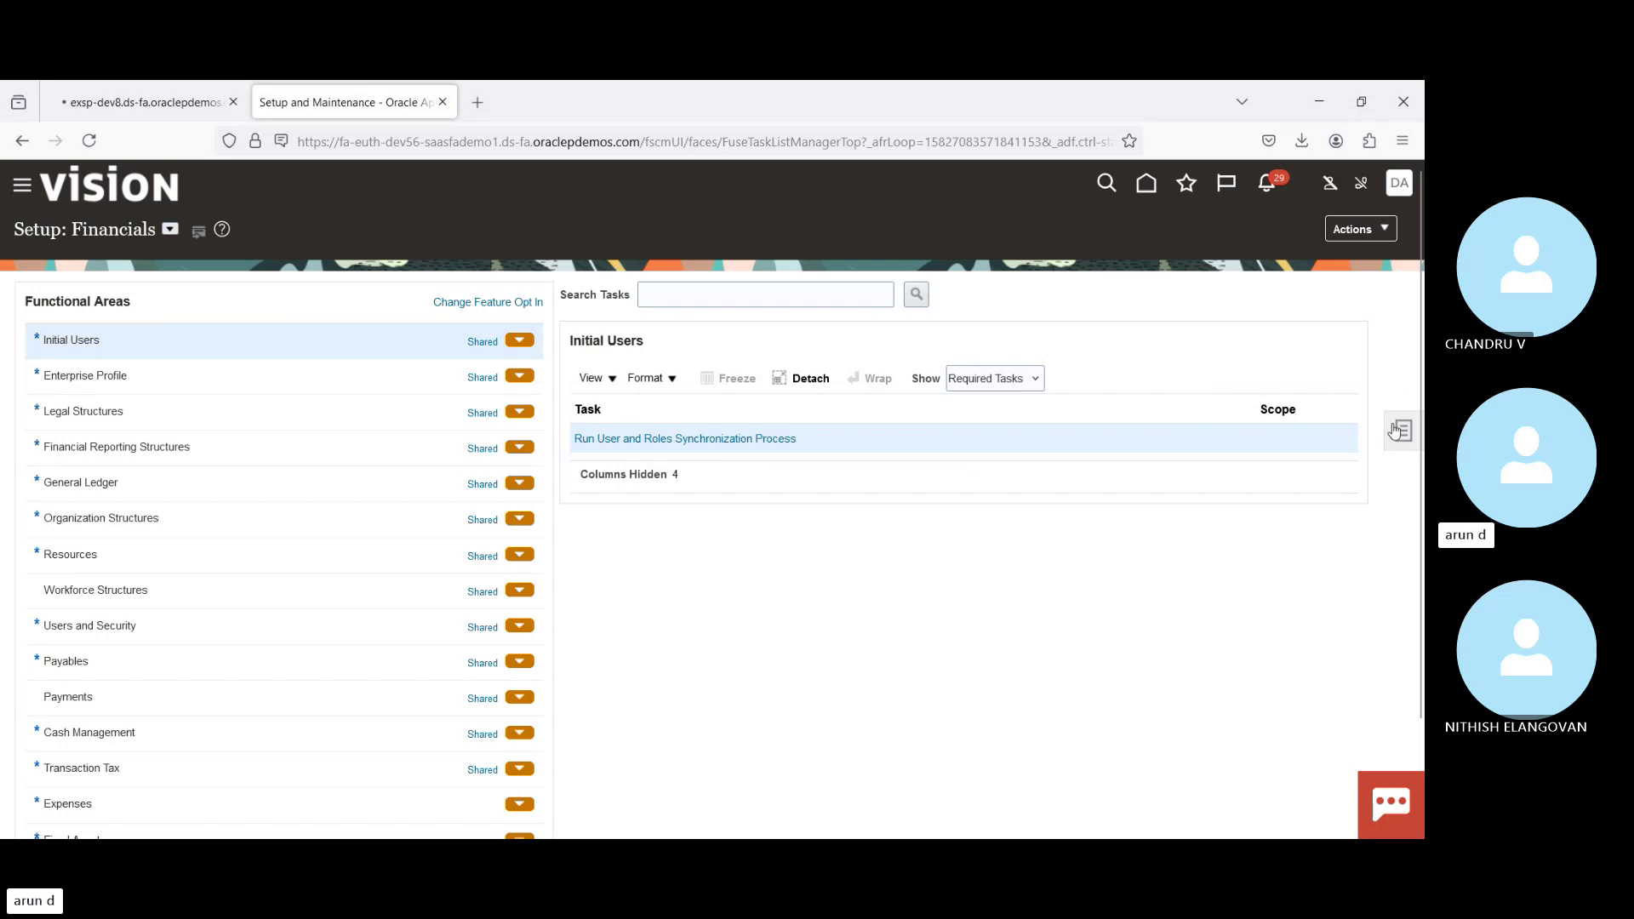
# Step: Search setup tasks for 'Manage data acc' and open Manage Data Access for Users
pyautogui.click(1403, 430)
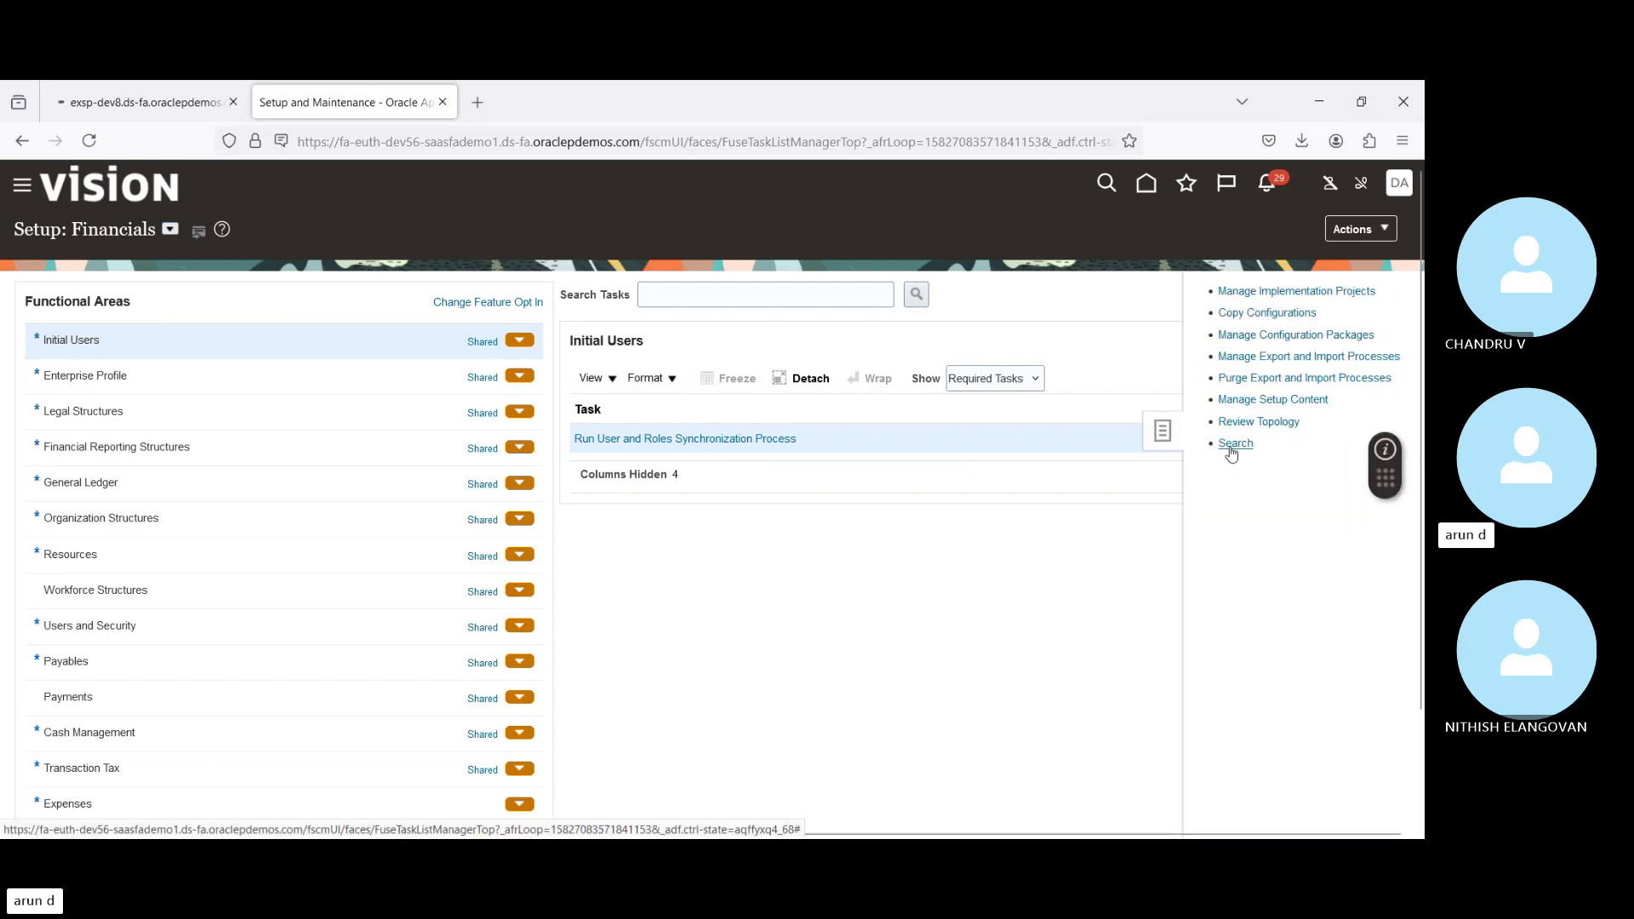
pyautogui.click(1231, 446)
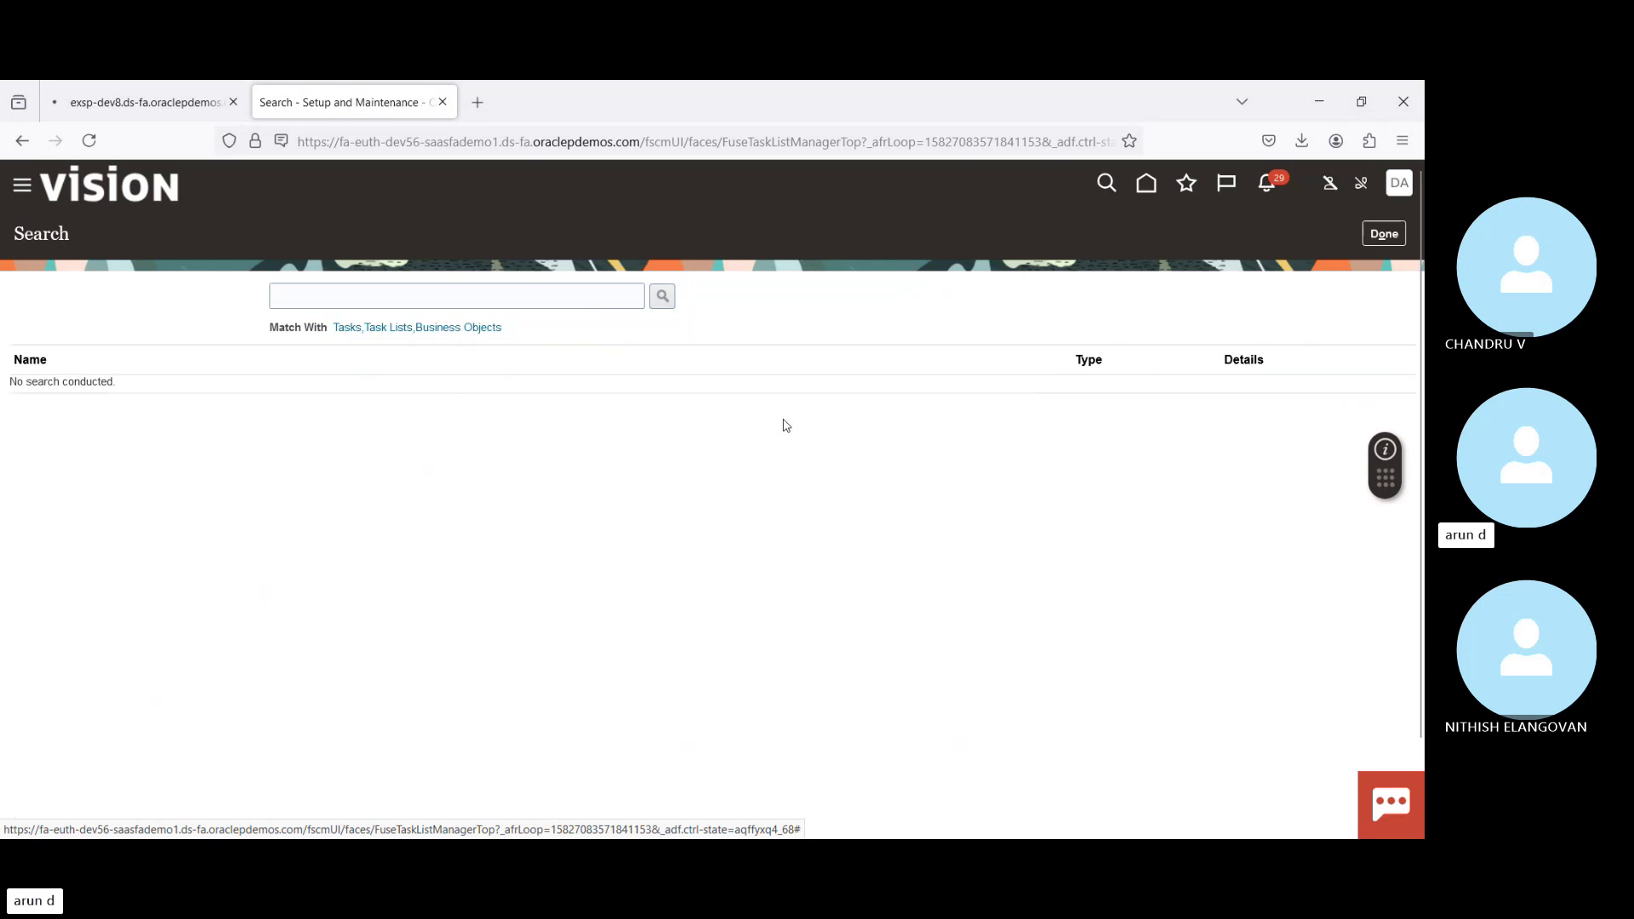
pyautogui.click(499, 292)
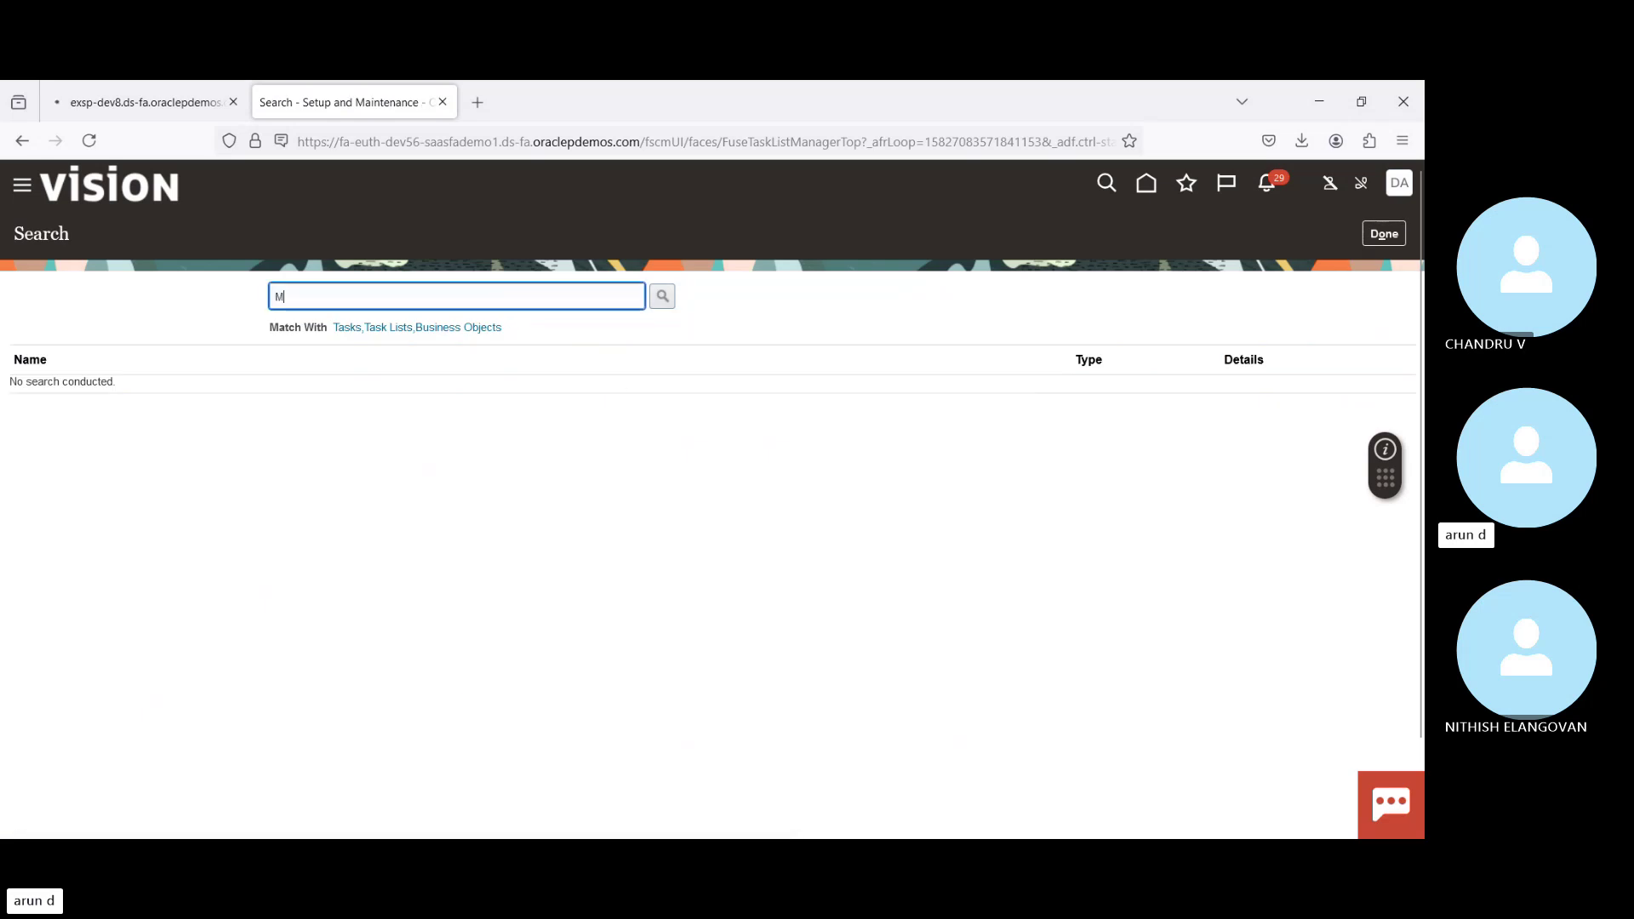
pyautogui.write('Manage da')
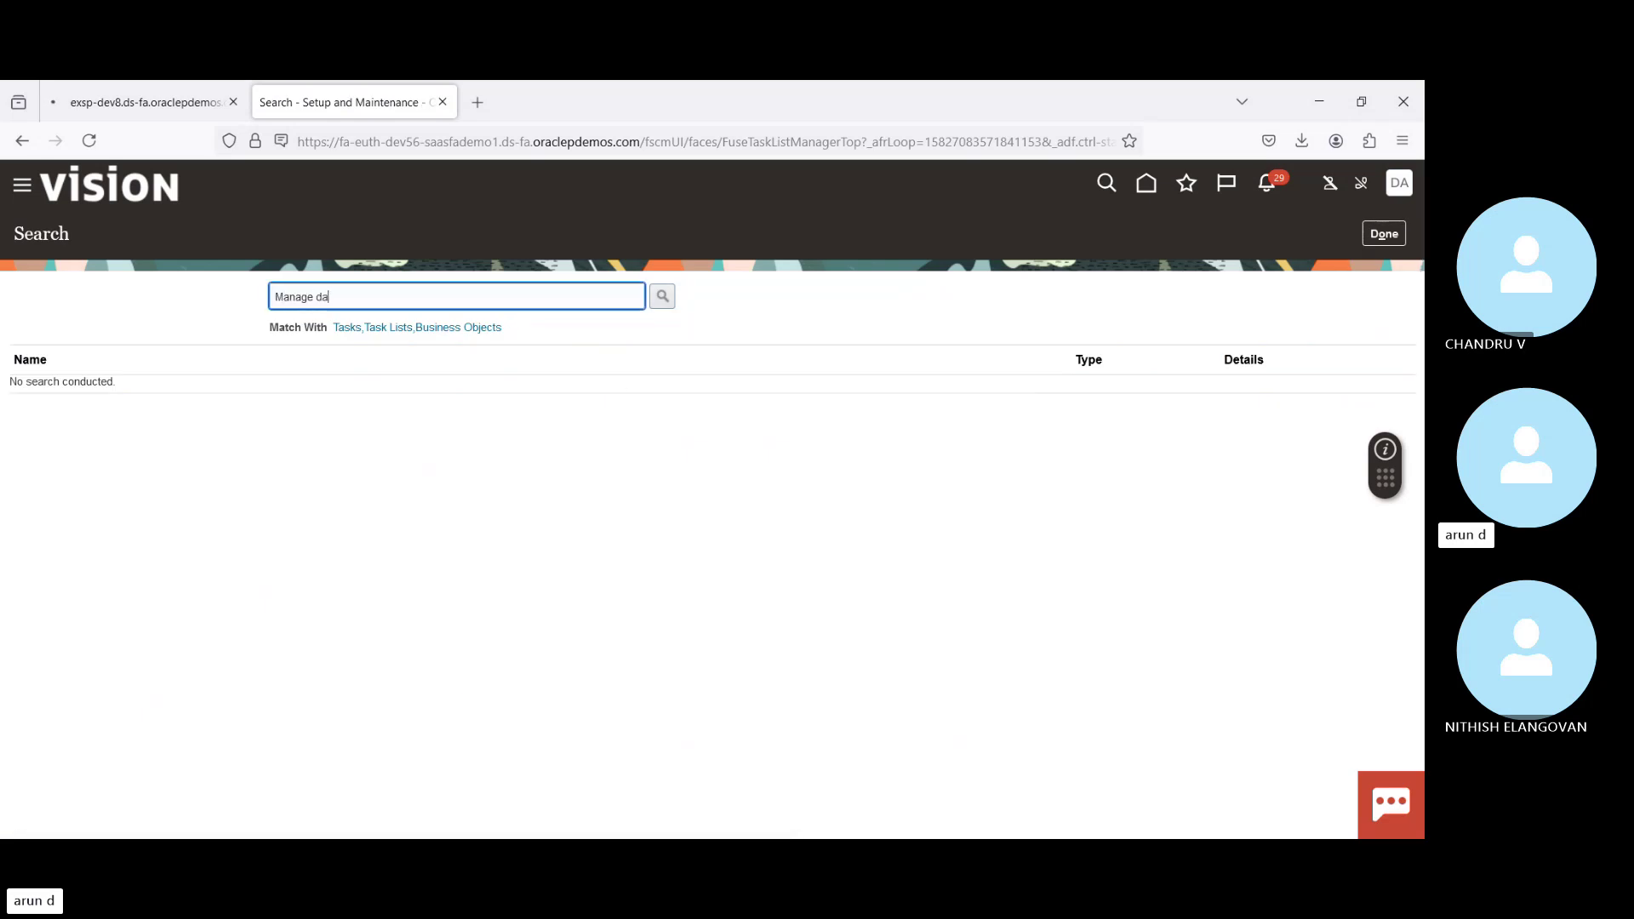
pyautogui.write('ta acc')
pyautogui.press('Return')
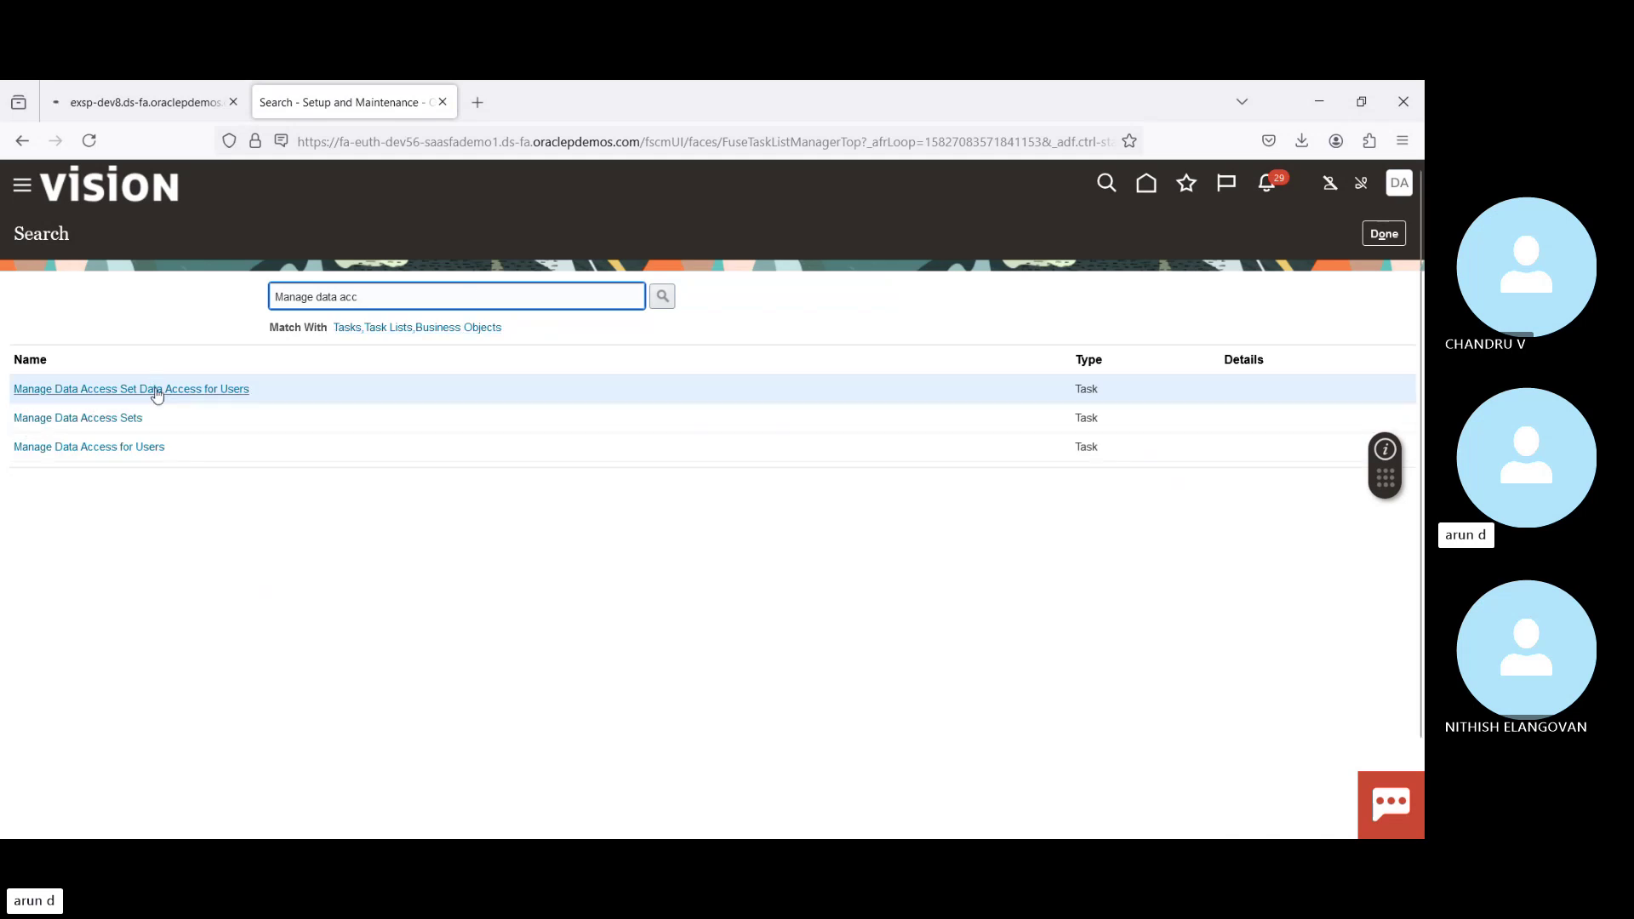
pyautogui.click(155, 389)
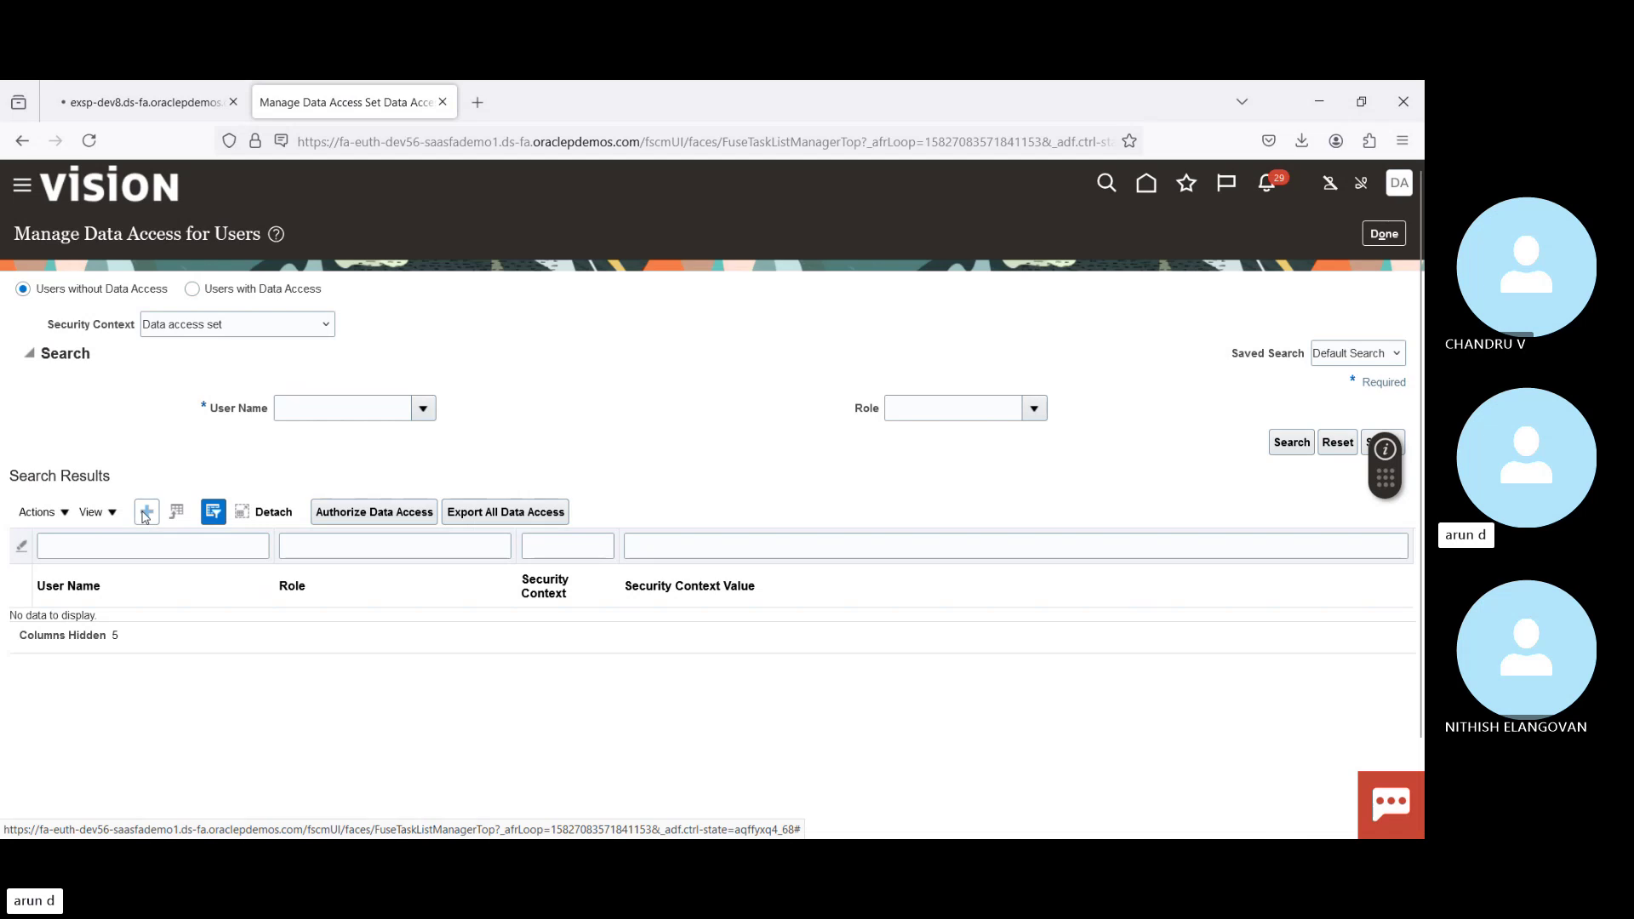
# Step: Create a data access row: the user, role Accounts Payable Manager, Business unit context, US1 Business Unit
pyautogui.click(148, 512)
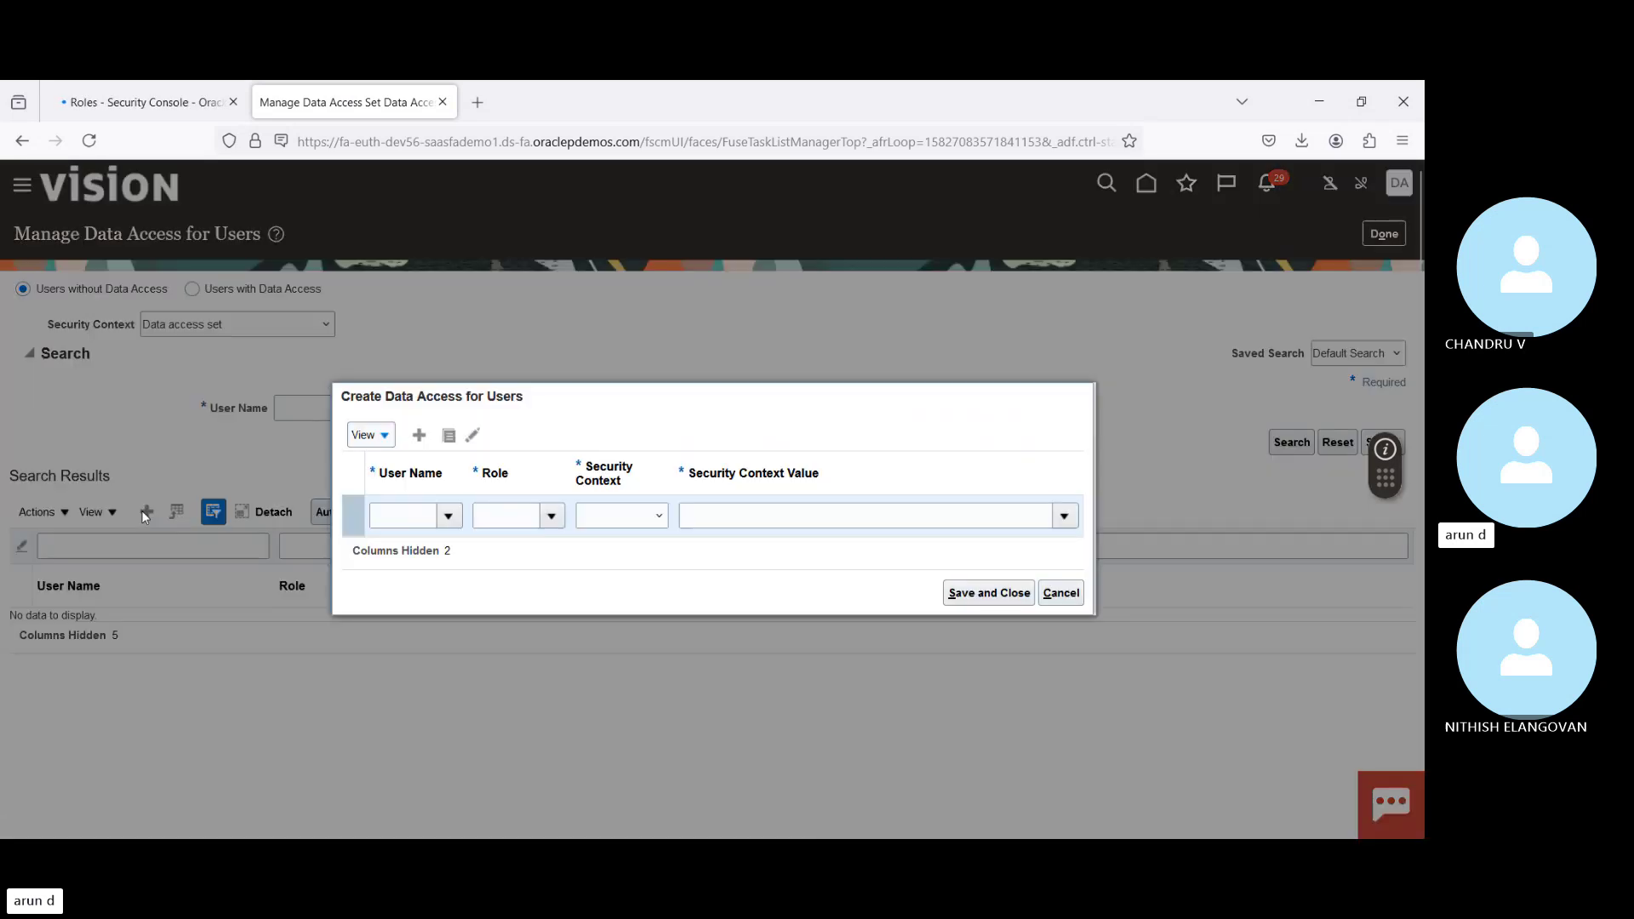
pyautogui.click(421, 514)
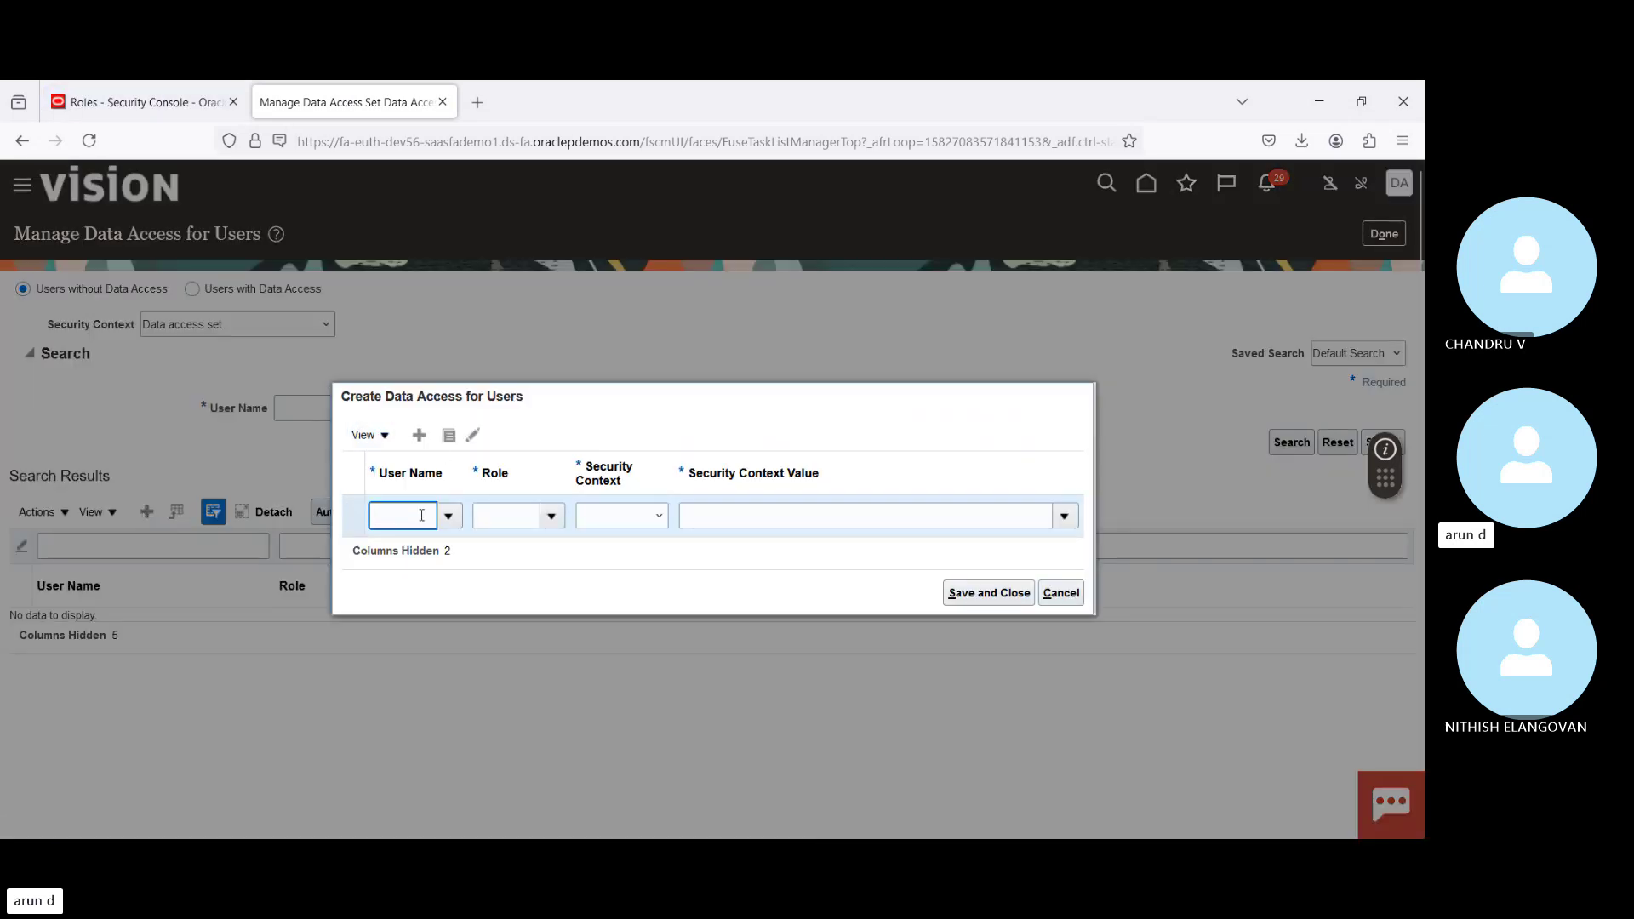
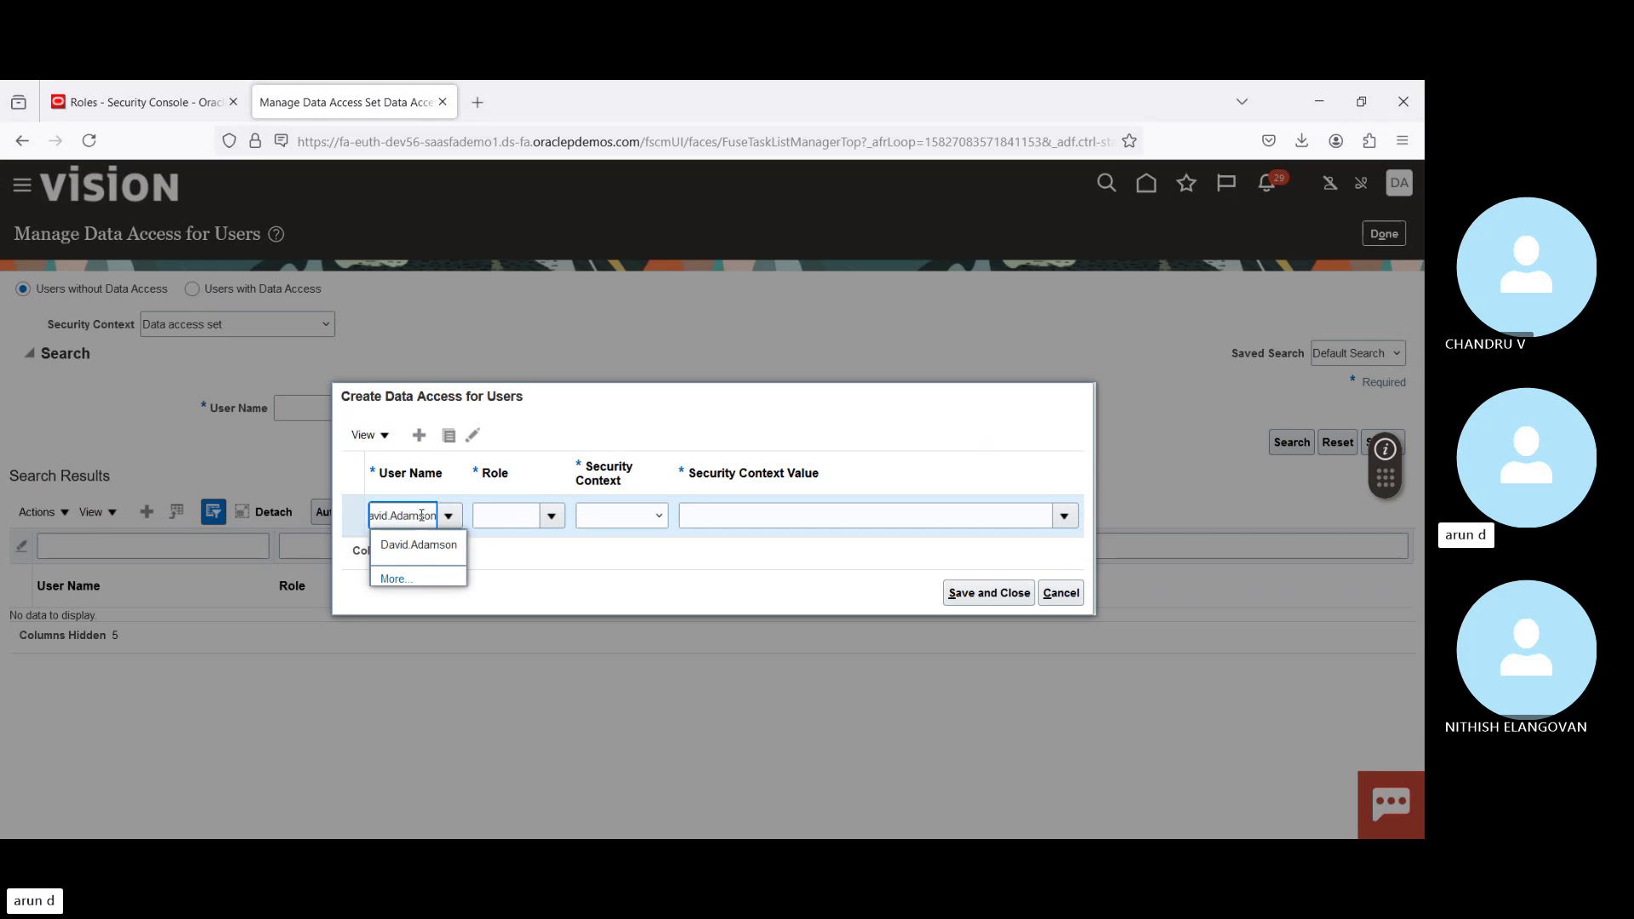
pyautogui.click(430, 546)
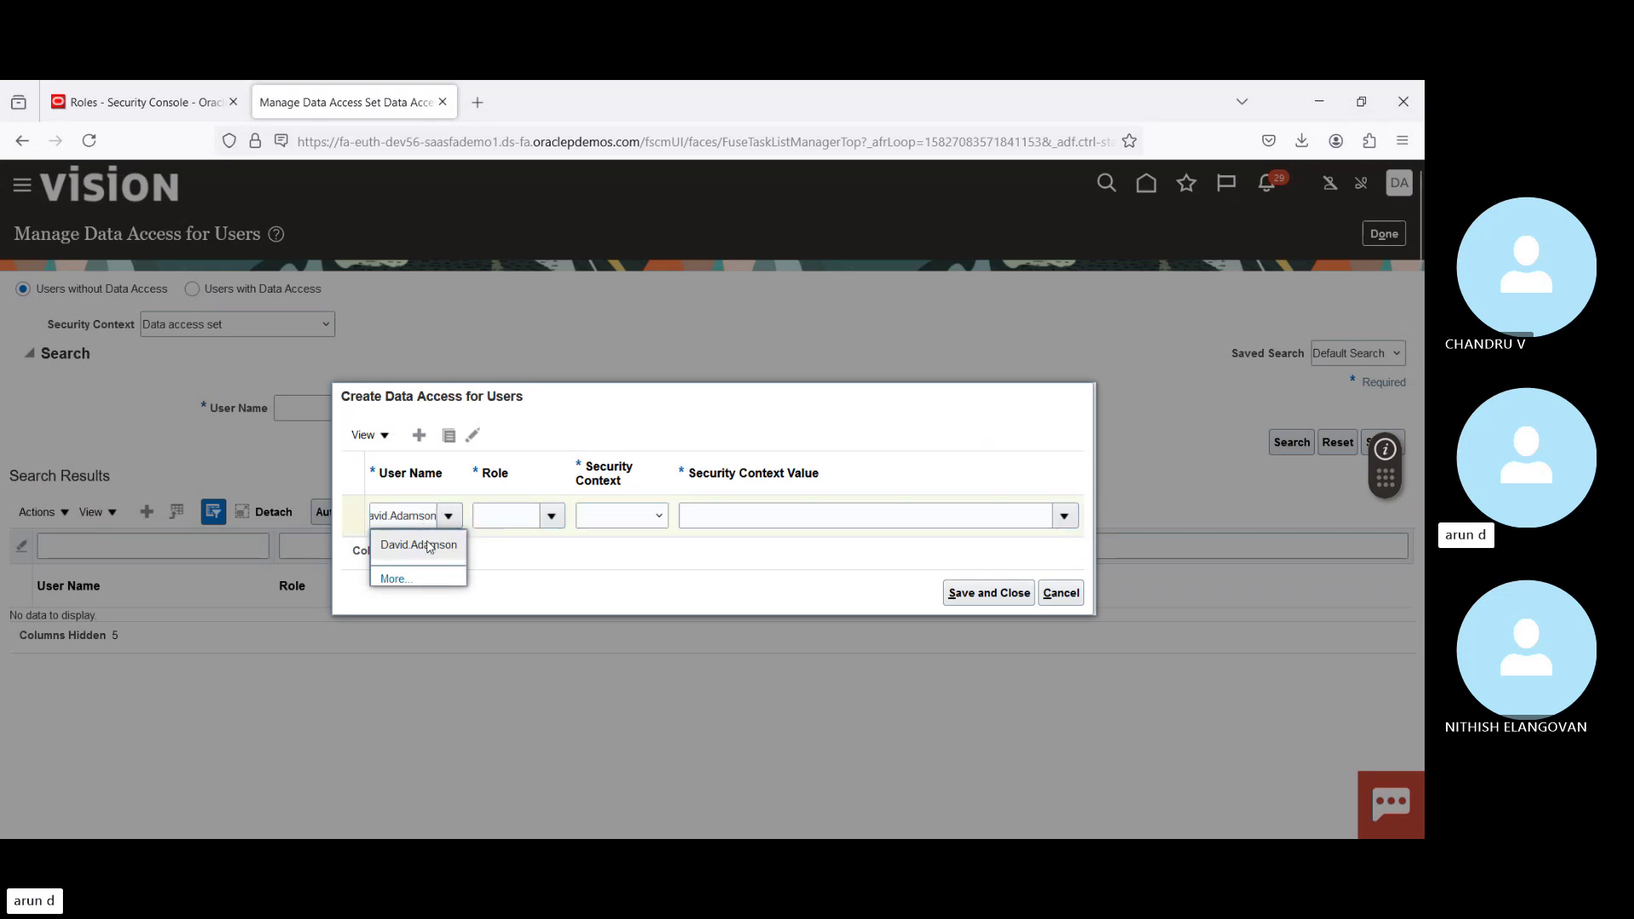
pyautogui.click(520, 515)
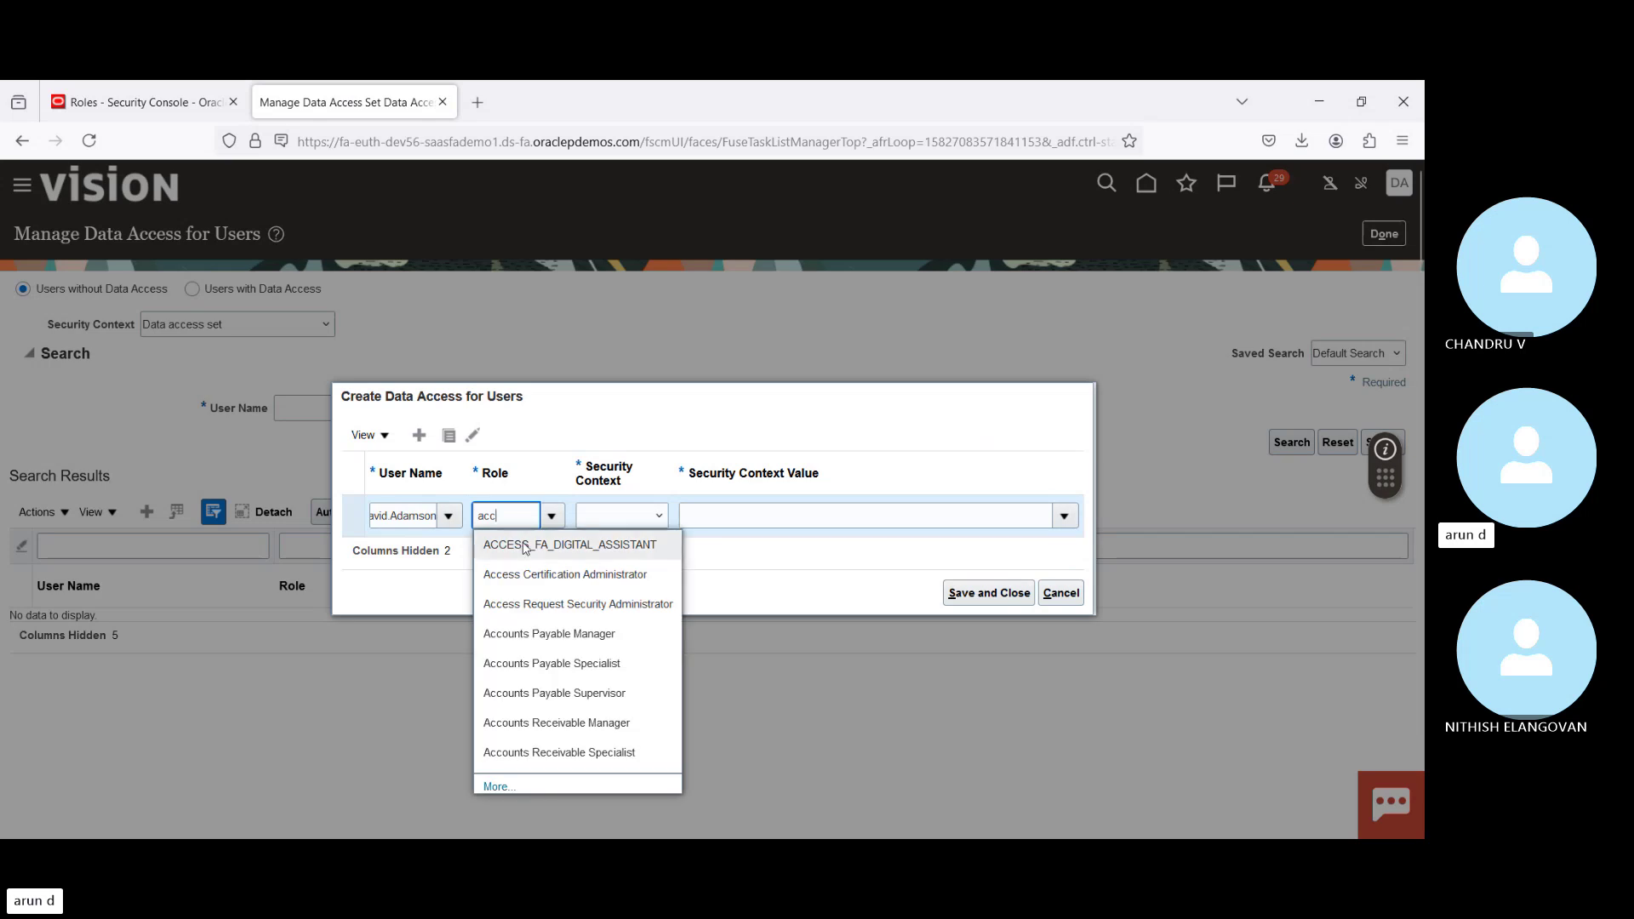
pyautogui.click(553, 637)
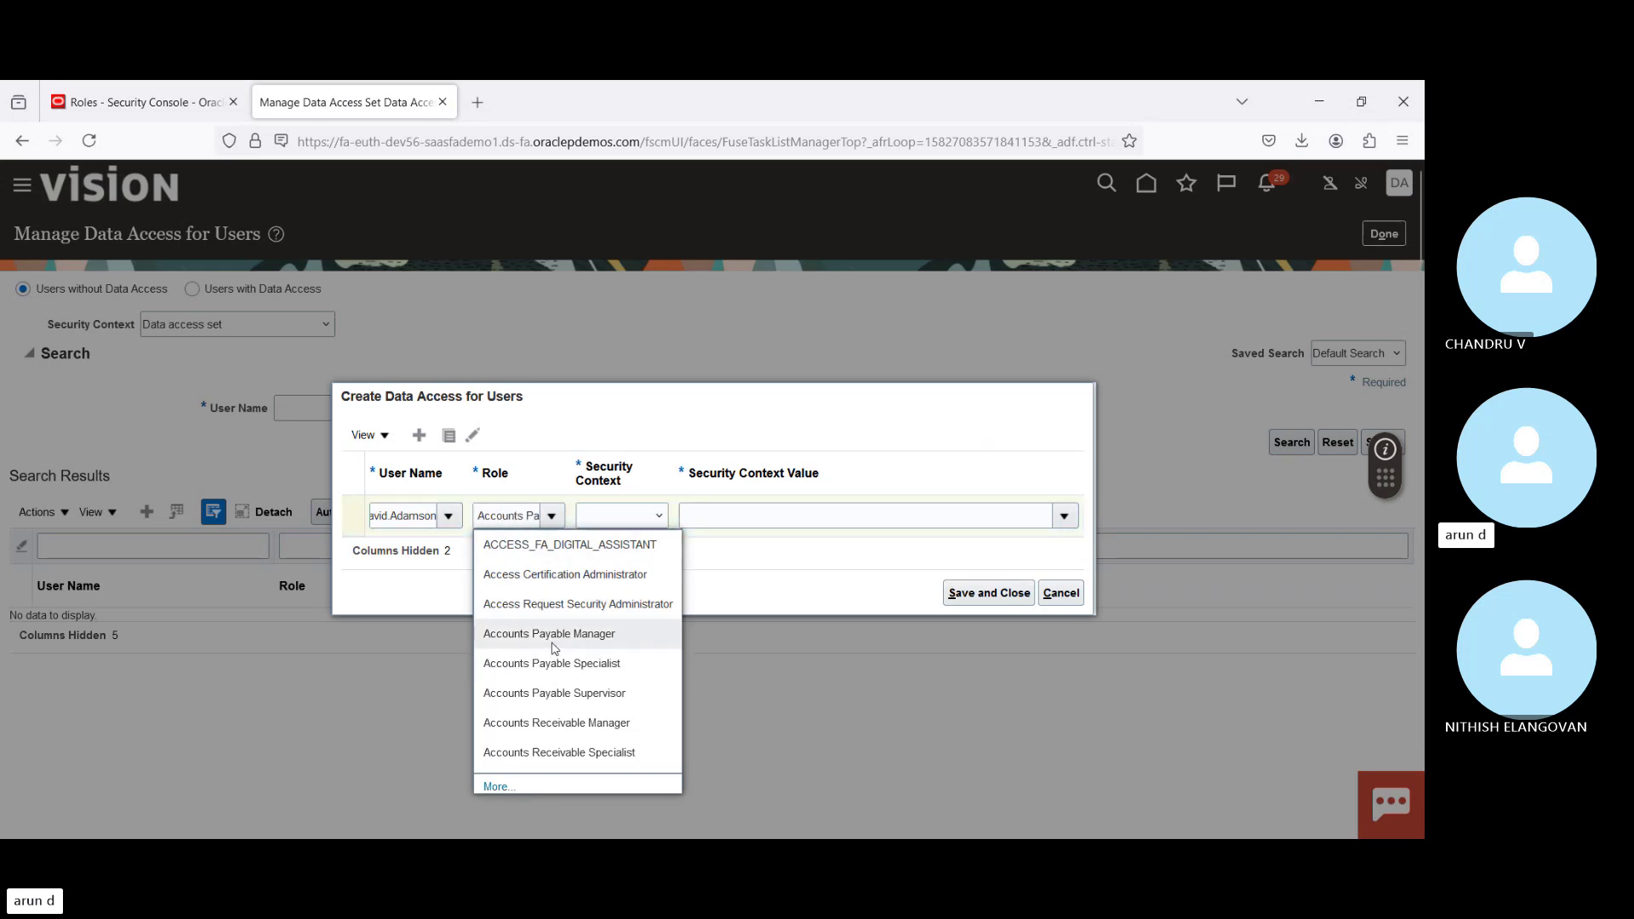
pyautogui.click(610, 520)
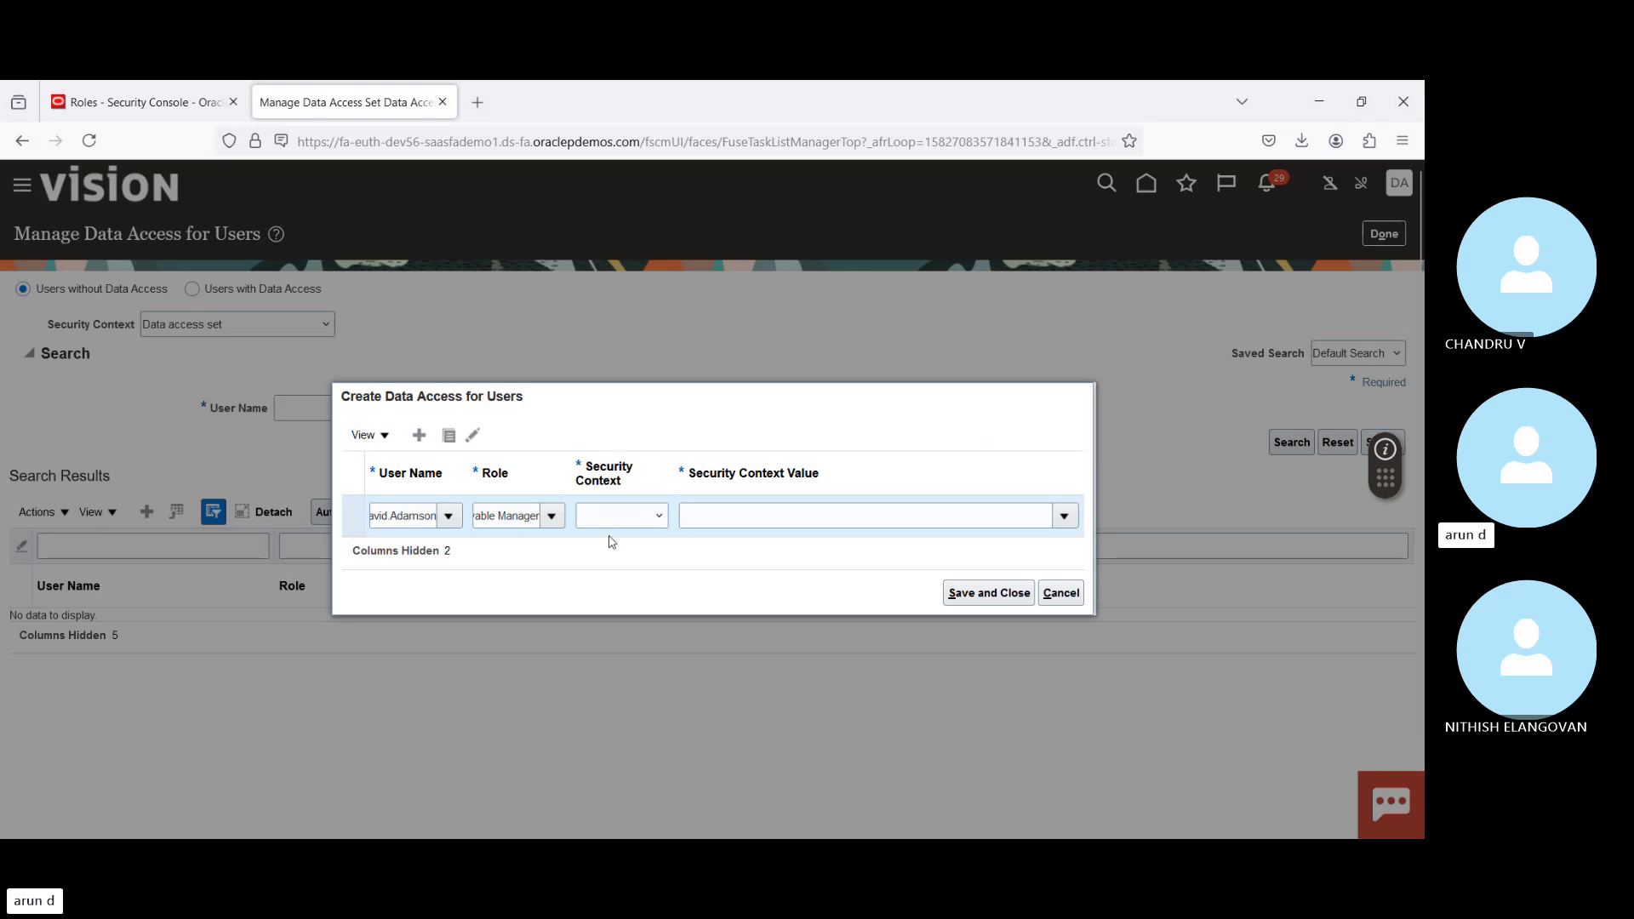
pyautogui.click(610, 569)
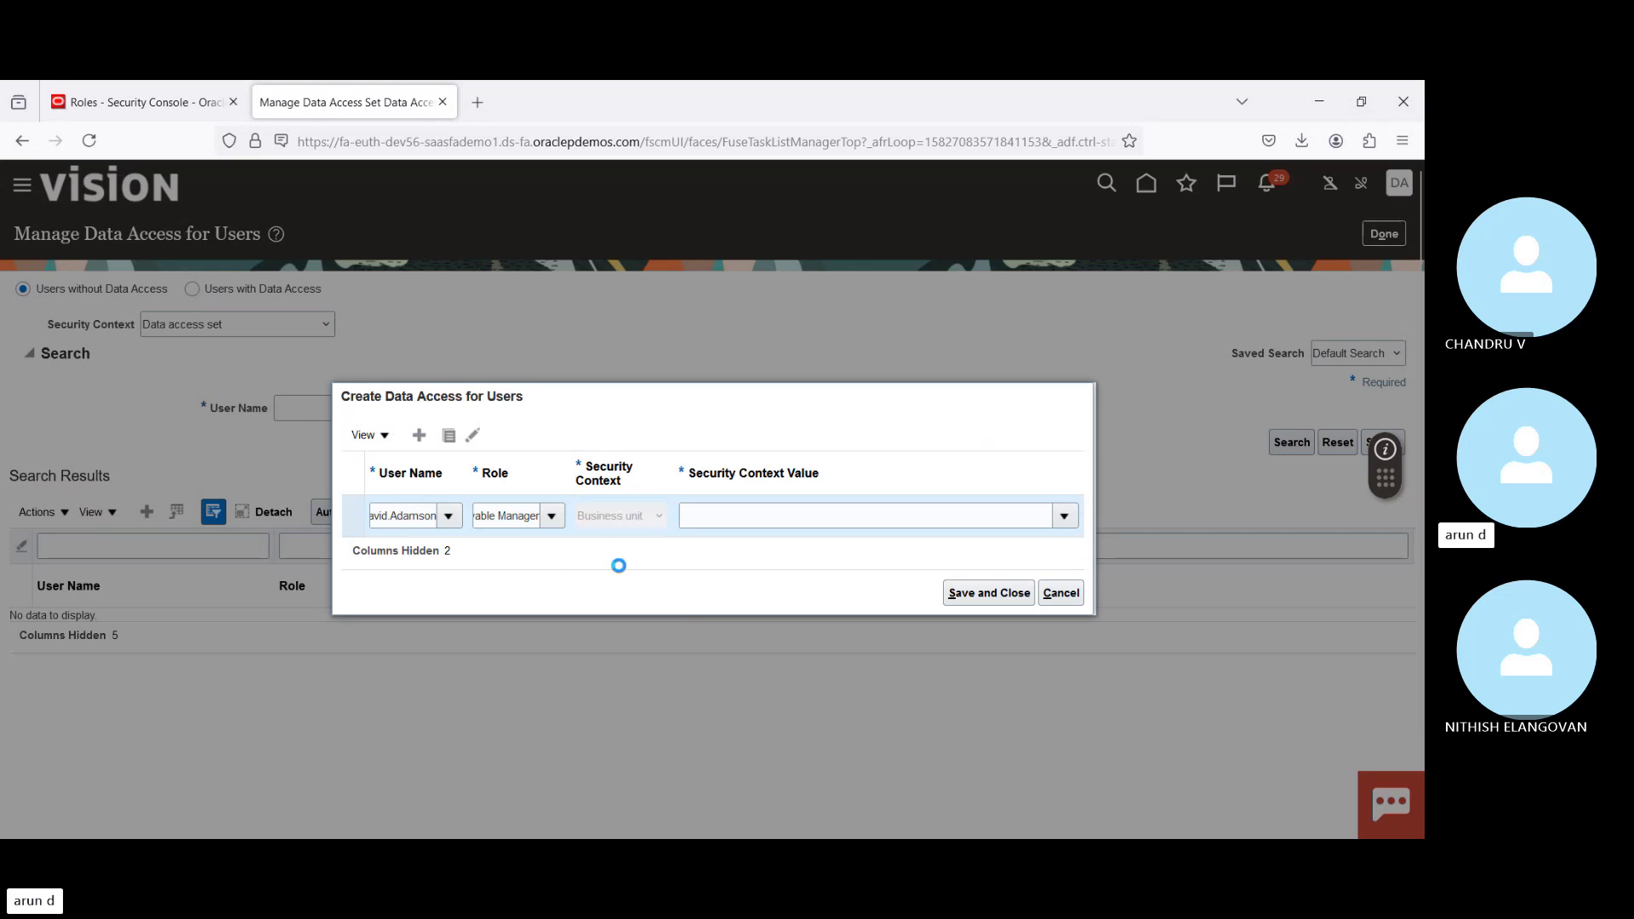
pyautogui.click(722, 517)
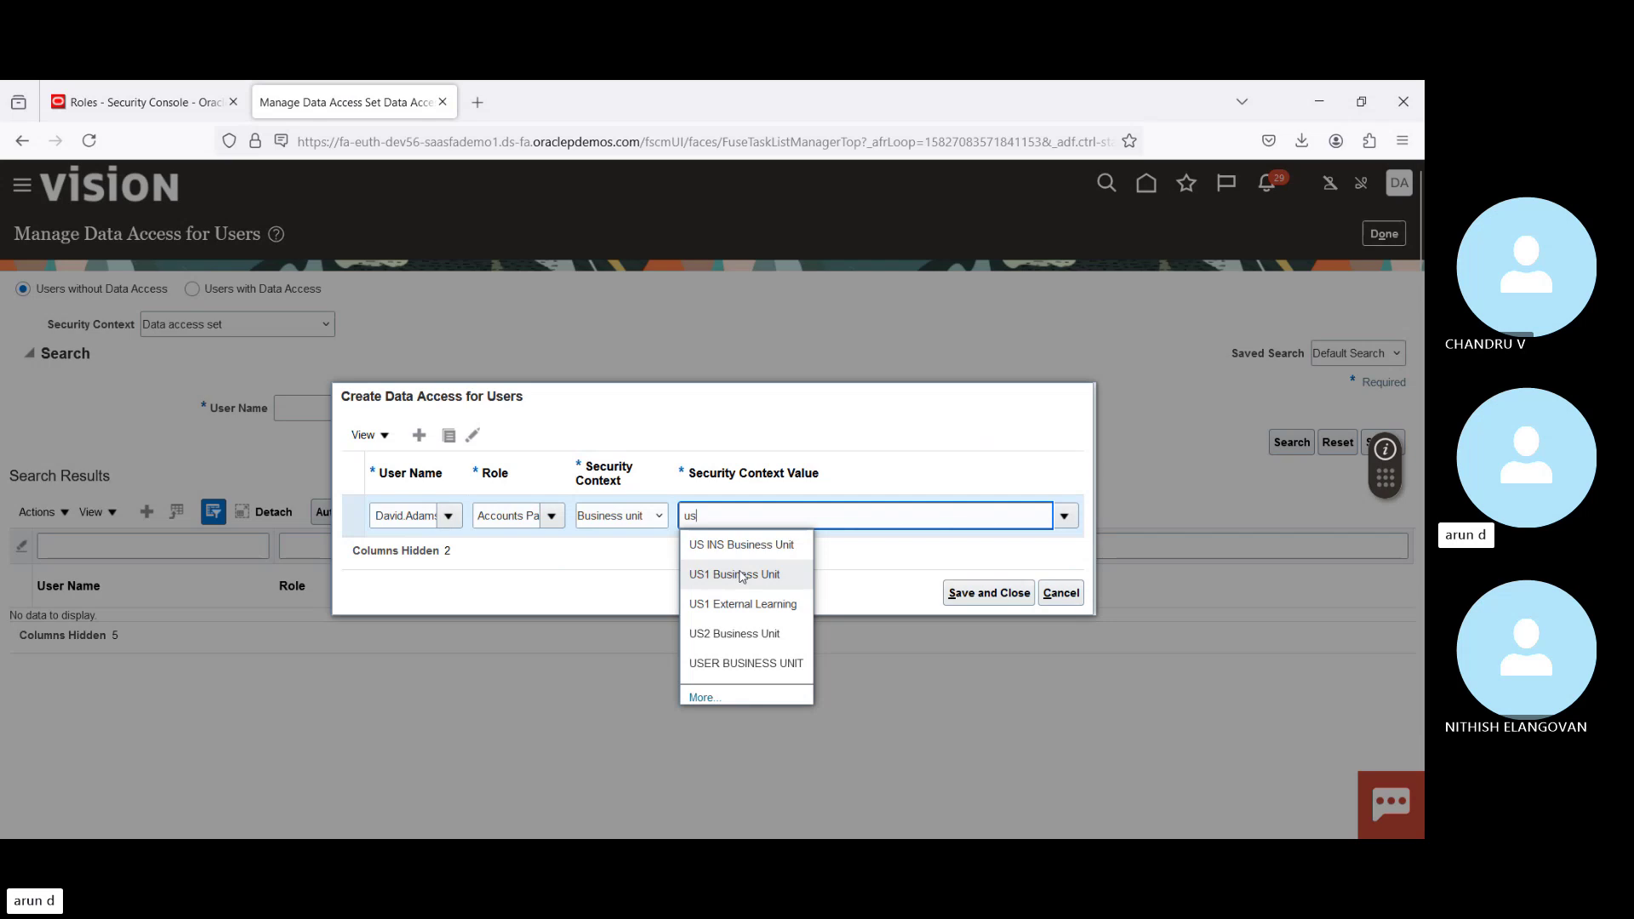
pyautogui.click(741, 577)
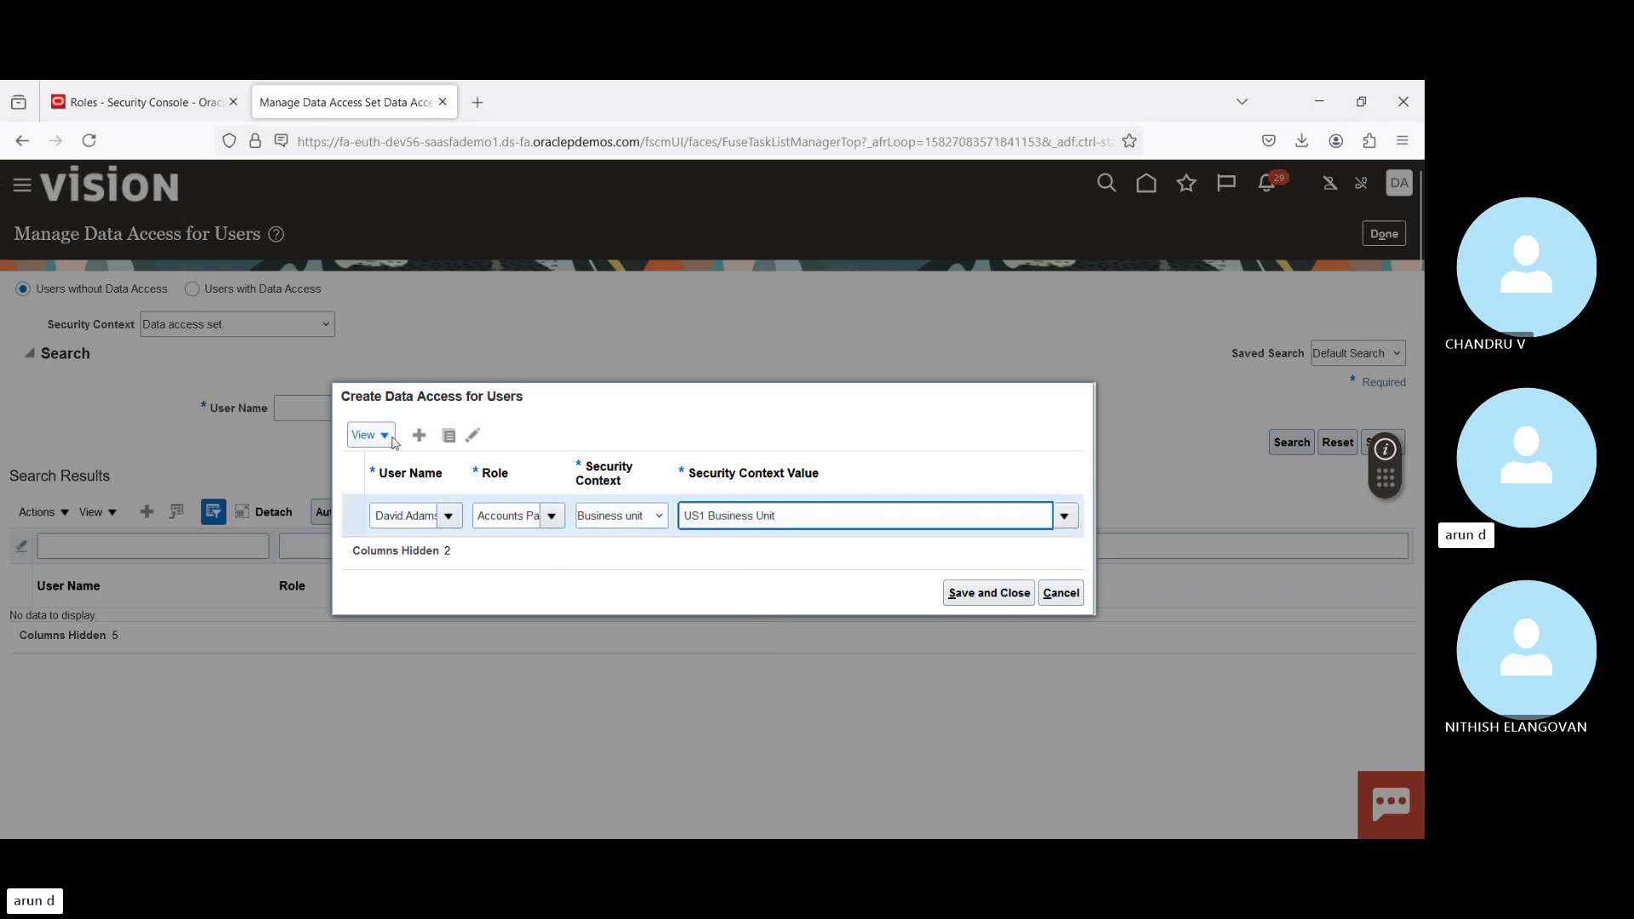
# Step: Add a row for the same user with role Accounts Payable Specialist and value US1 Business Unit
pyautogui.click(420, 436)
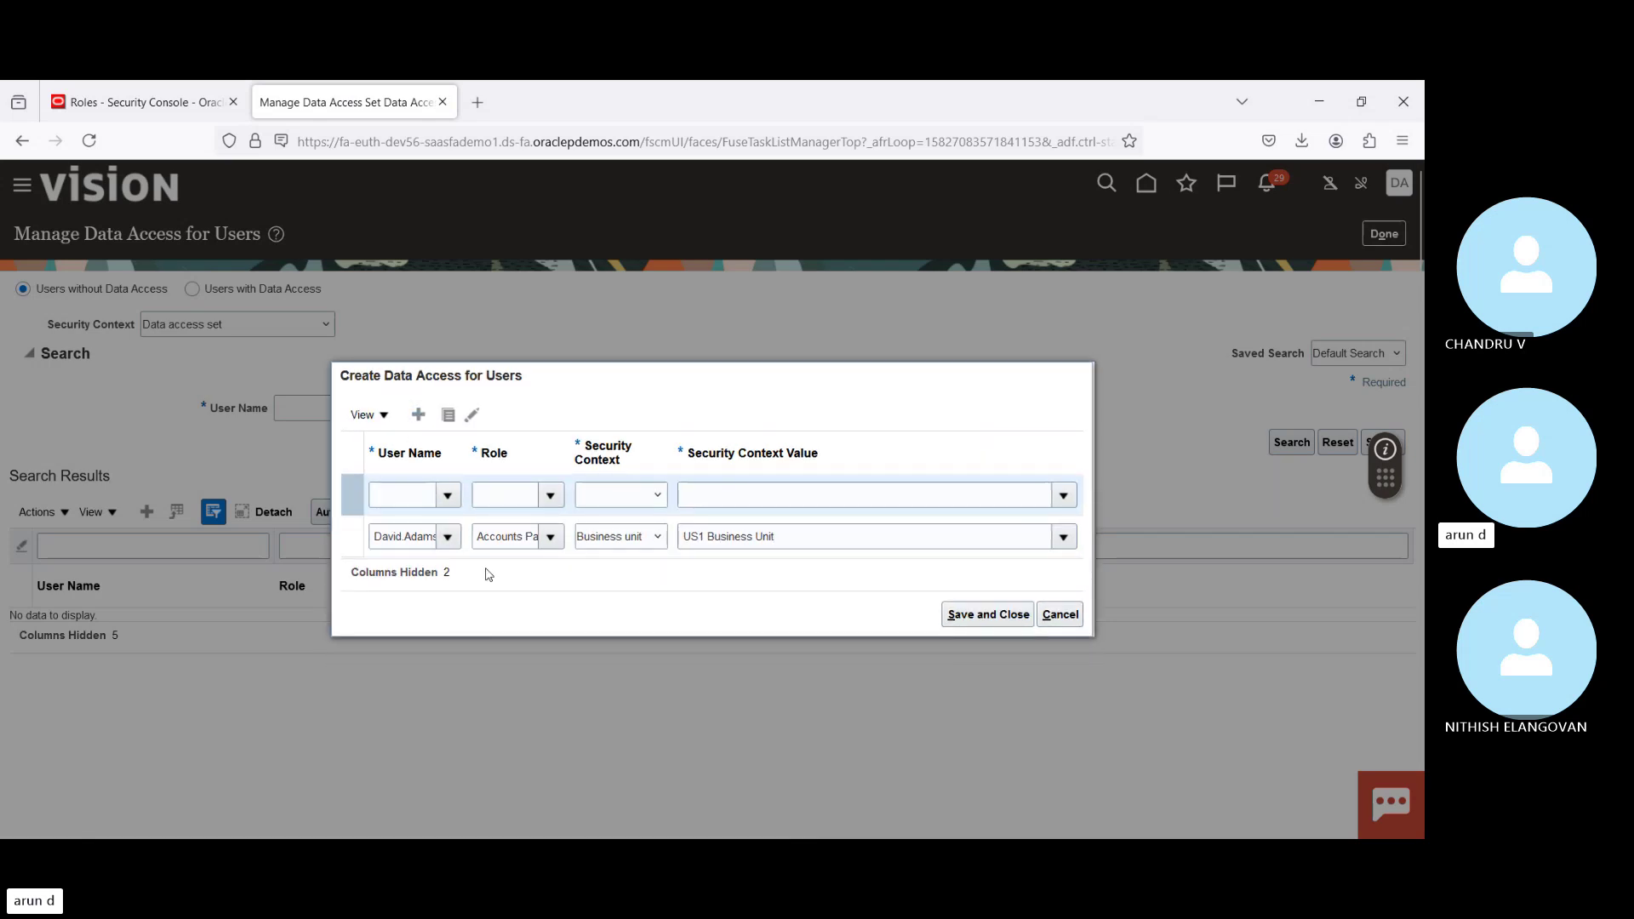
pyautogui.click(411, 488)
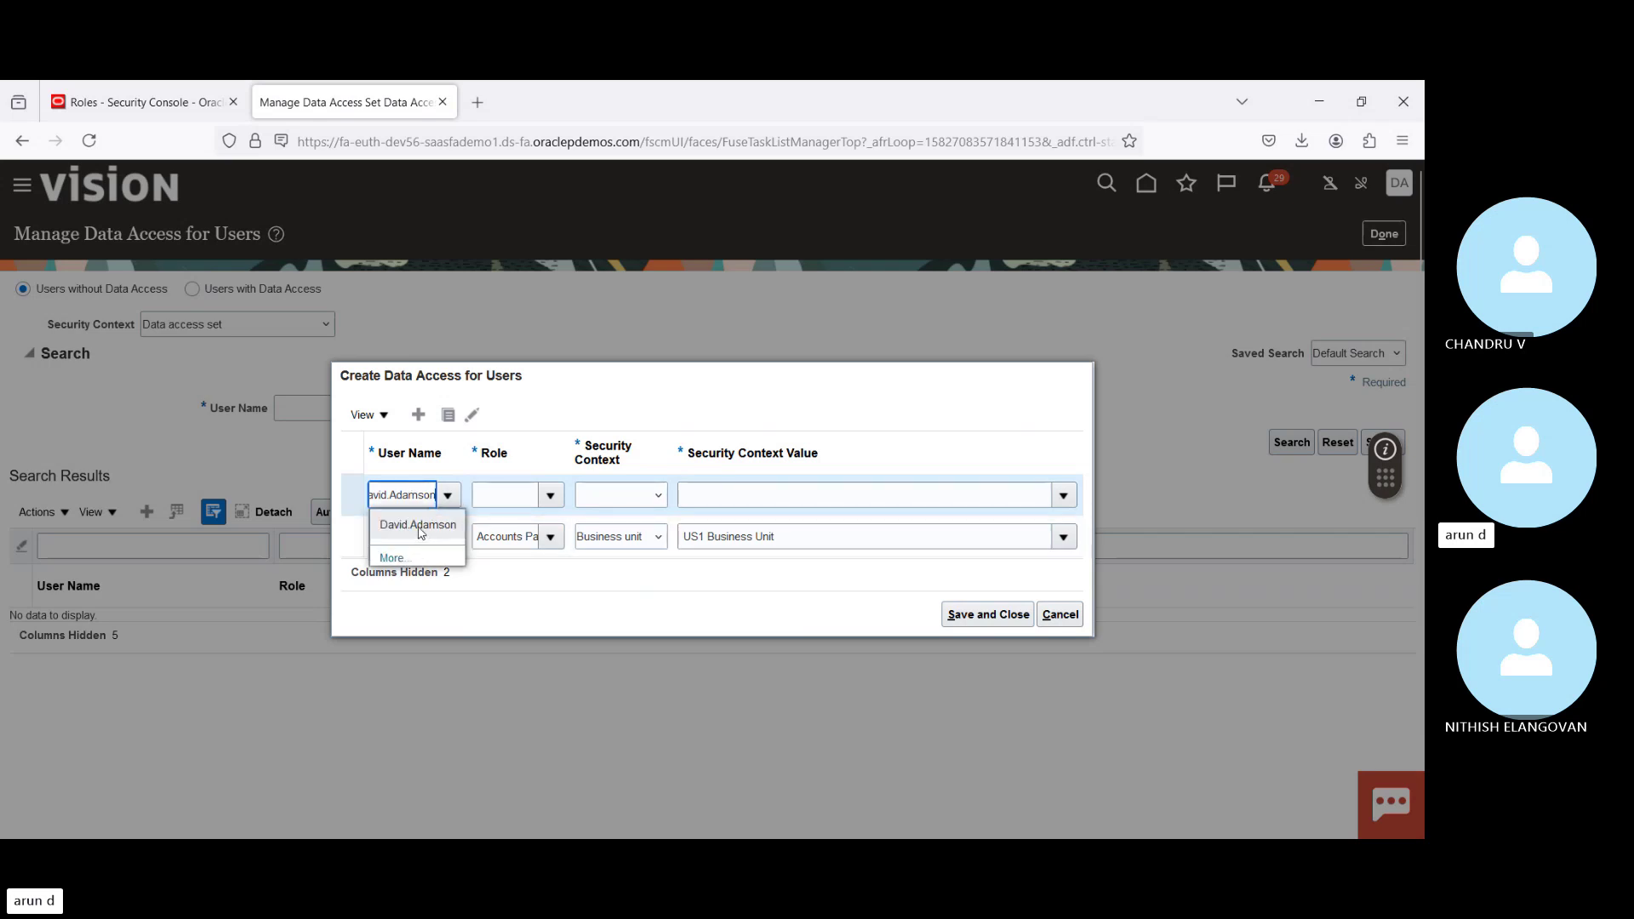
pyautogui.click(418, 528)
pyautogui.click(513, 493)
pyautogui.write('acc')
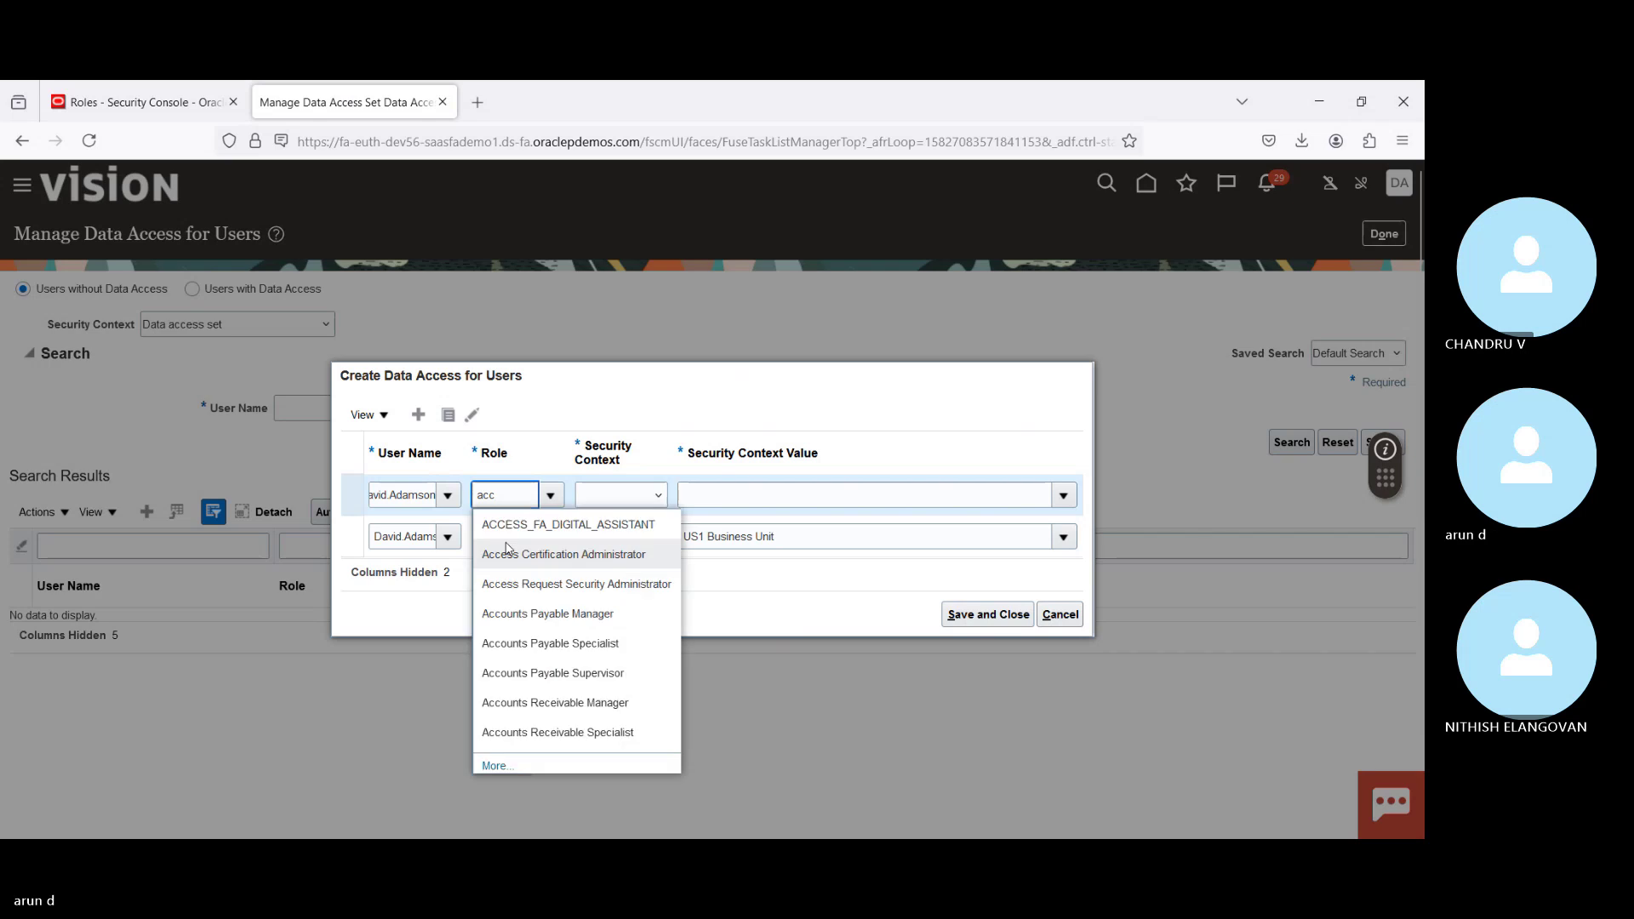
pyautogui.click(570, 644)
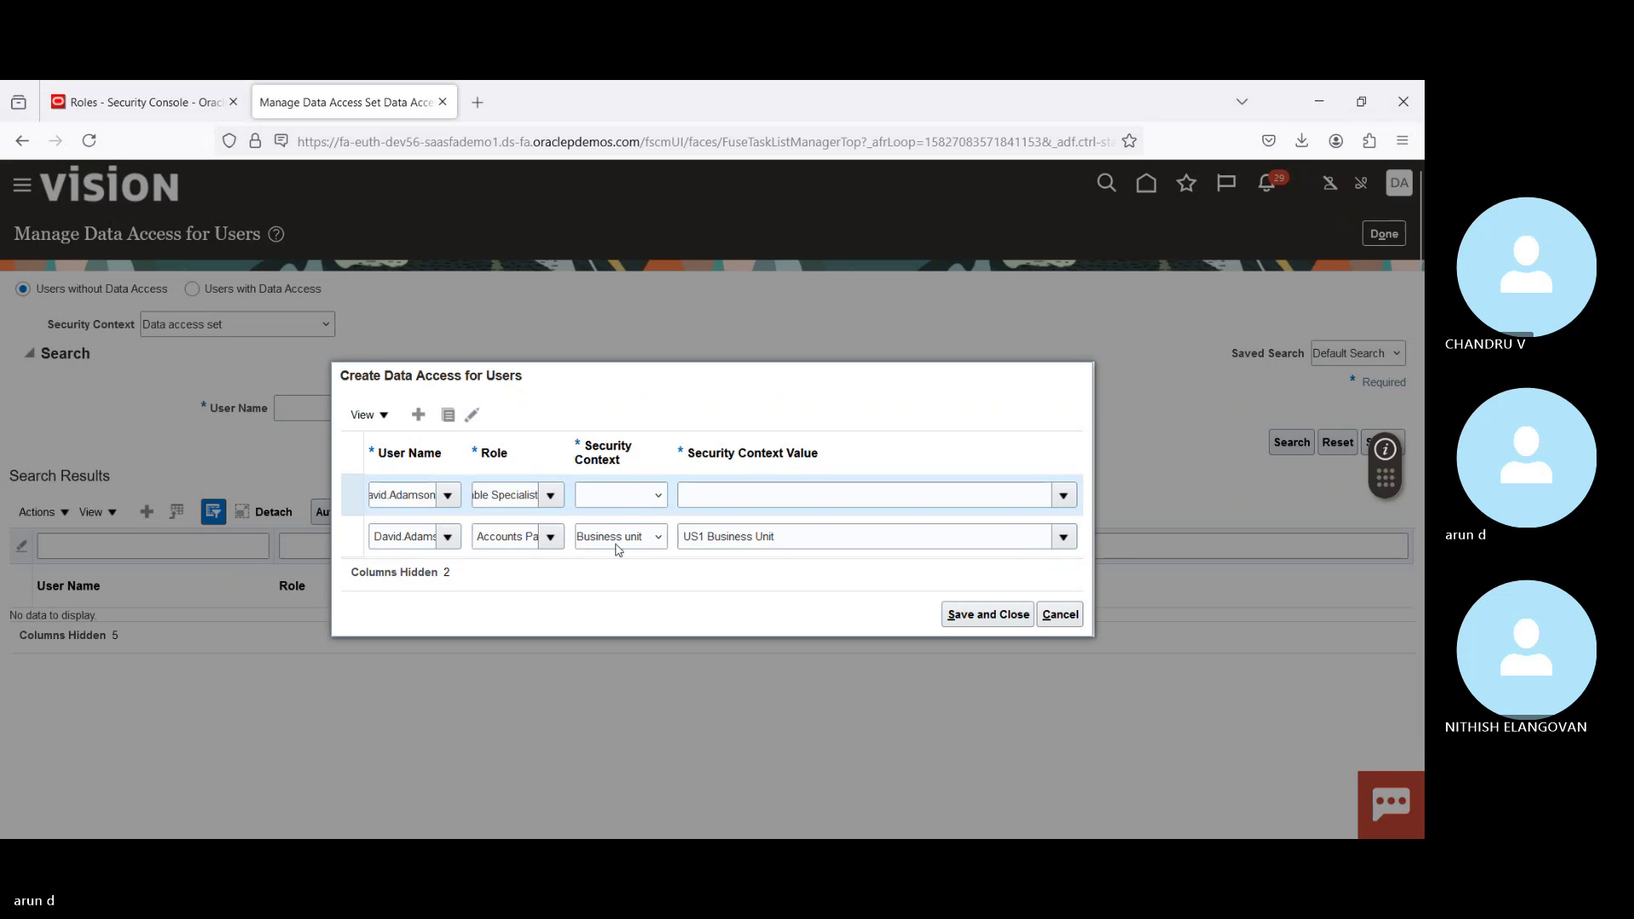
pyautogui.click(733, 488)
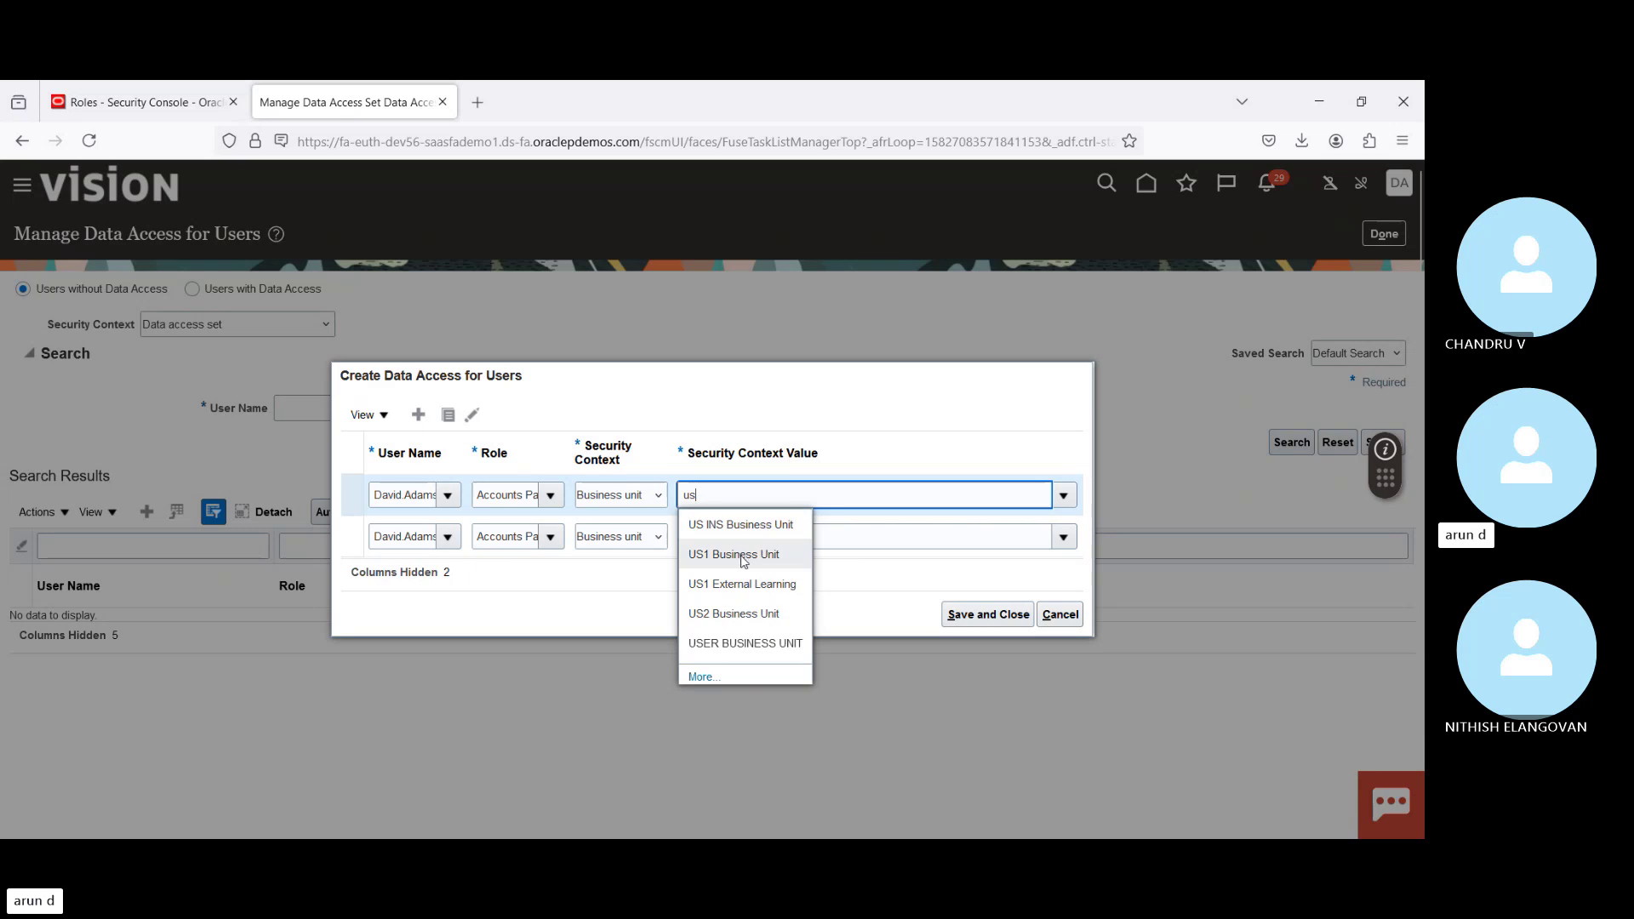
pyautogui.click(742, 558)
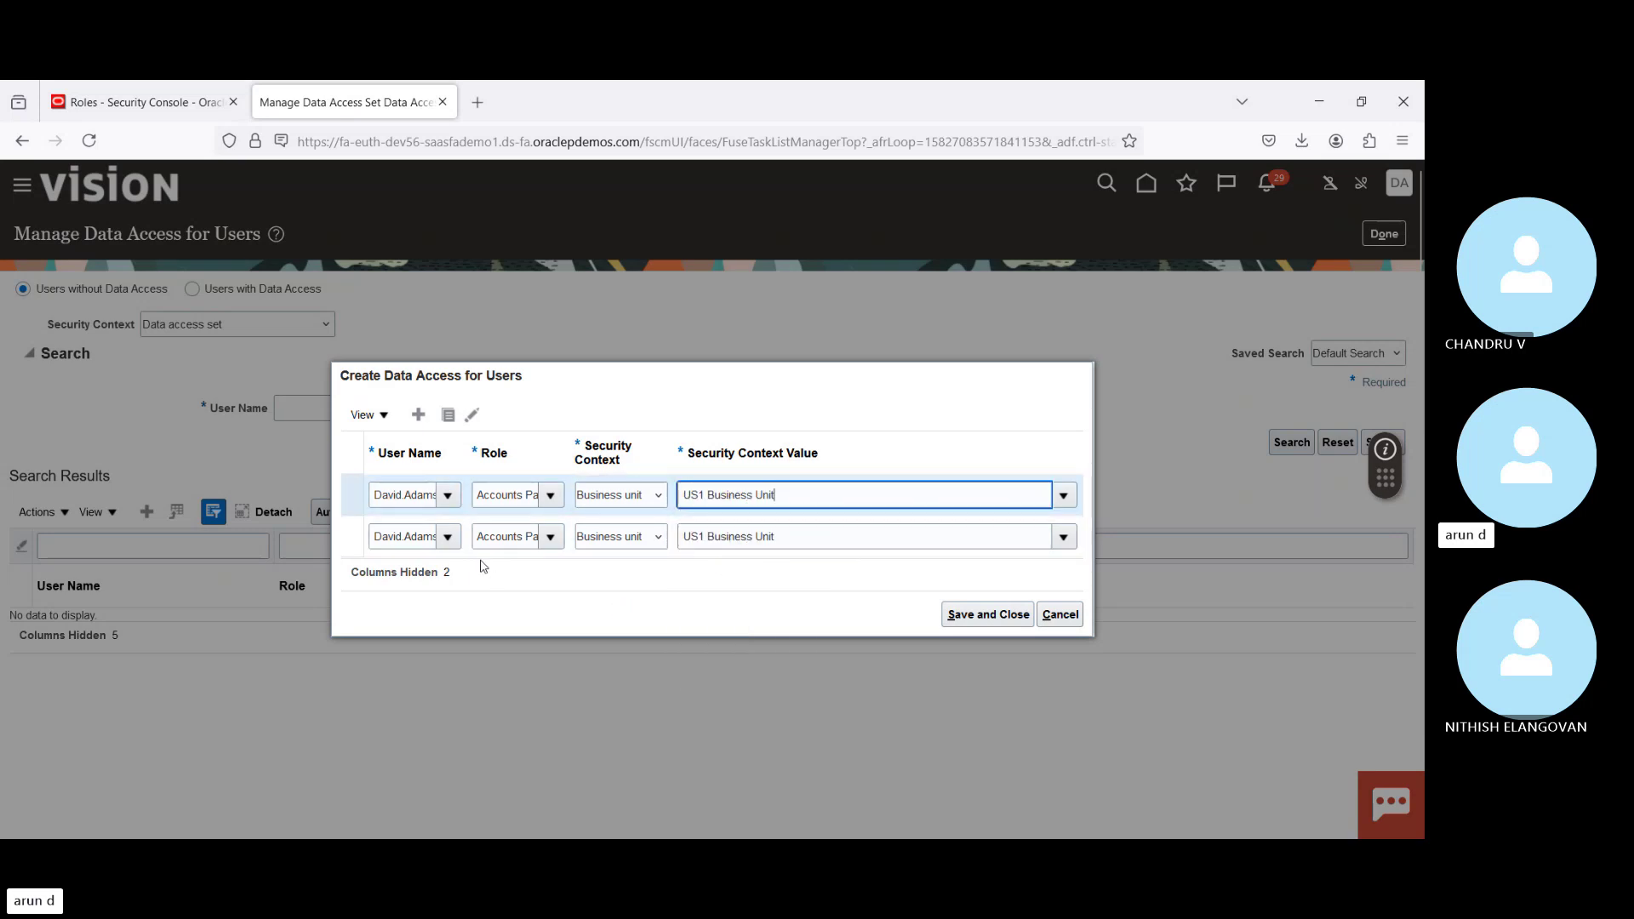
pyautogui.click(418, 415)
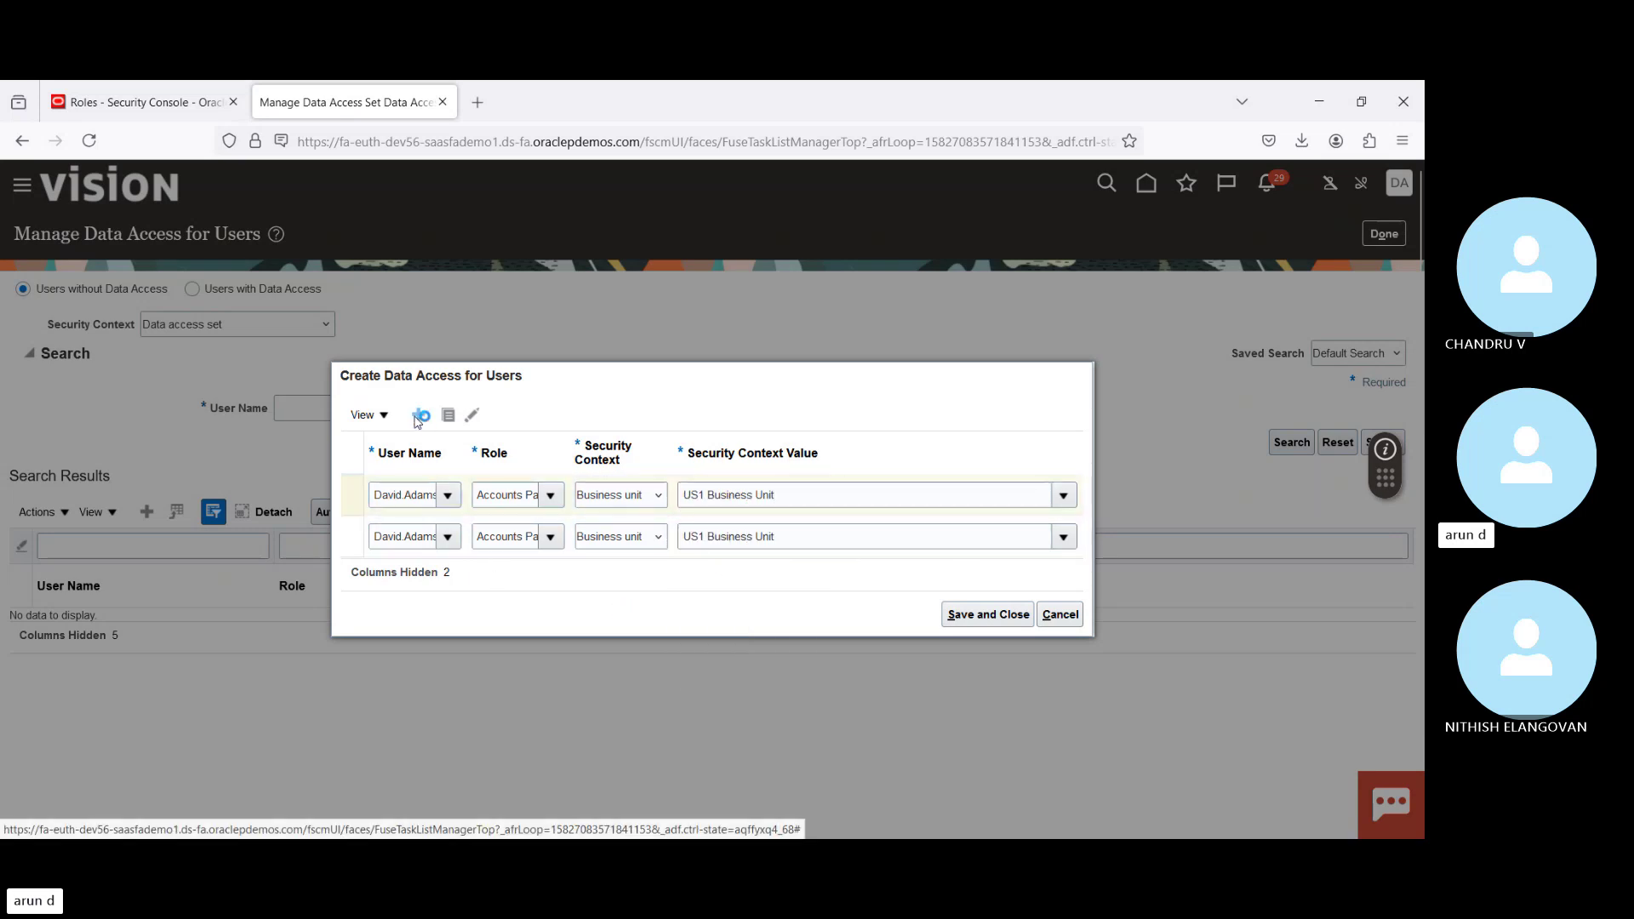
# Step: Fill the third row with the user, Accounts Payable Supervisor and US1 Business Unit, then save and close
pyautogui.click(386, 478)
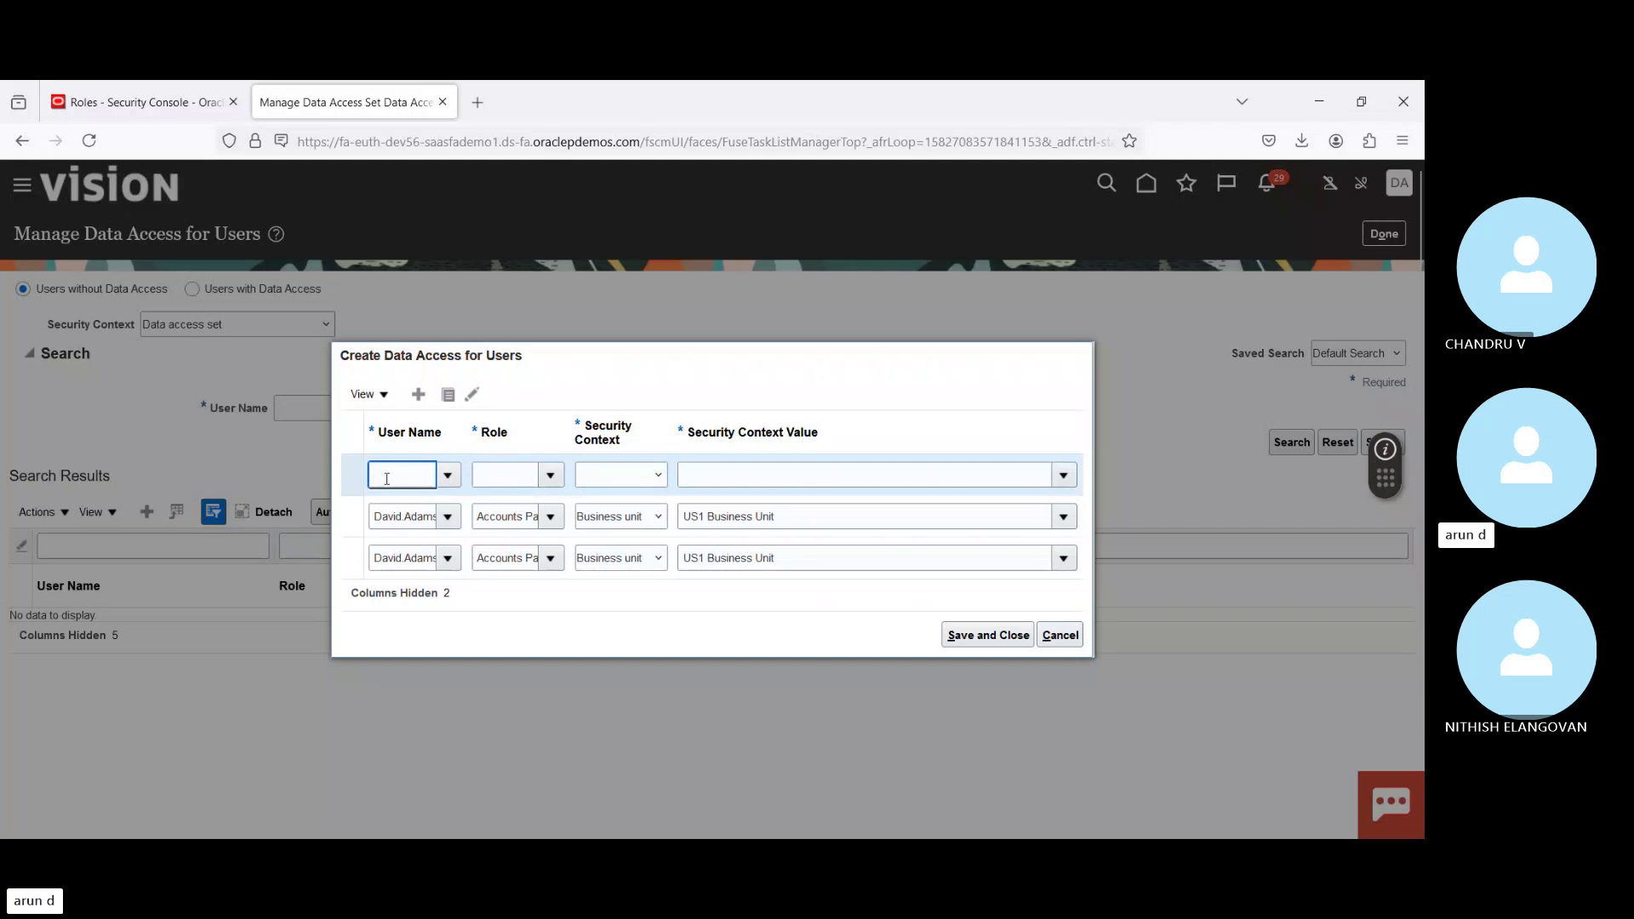
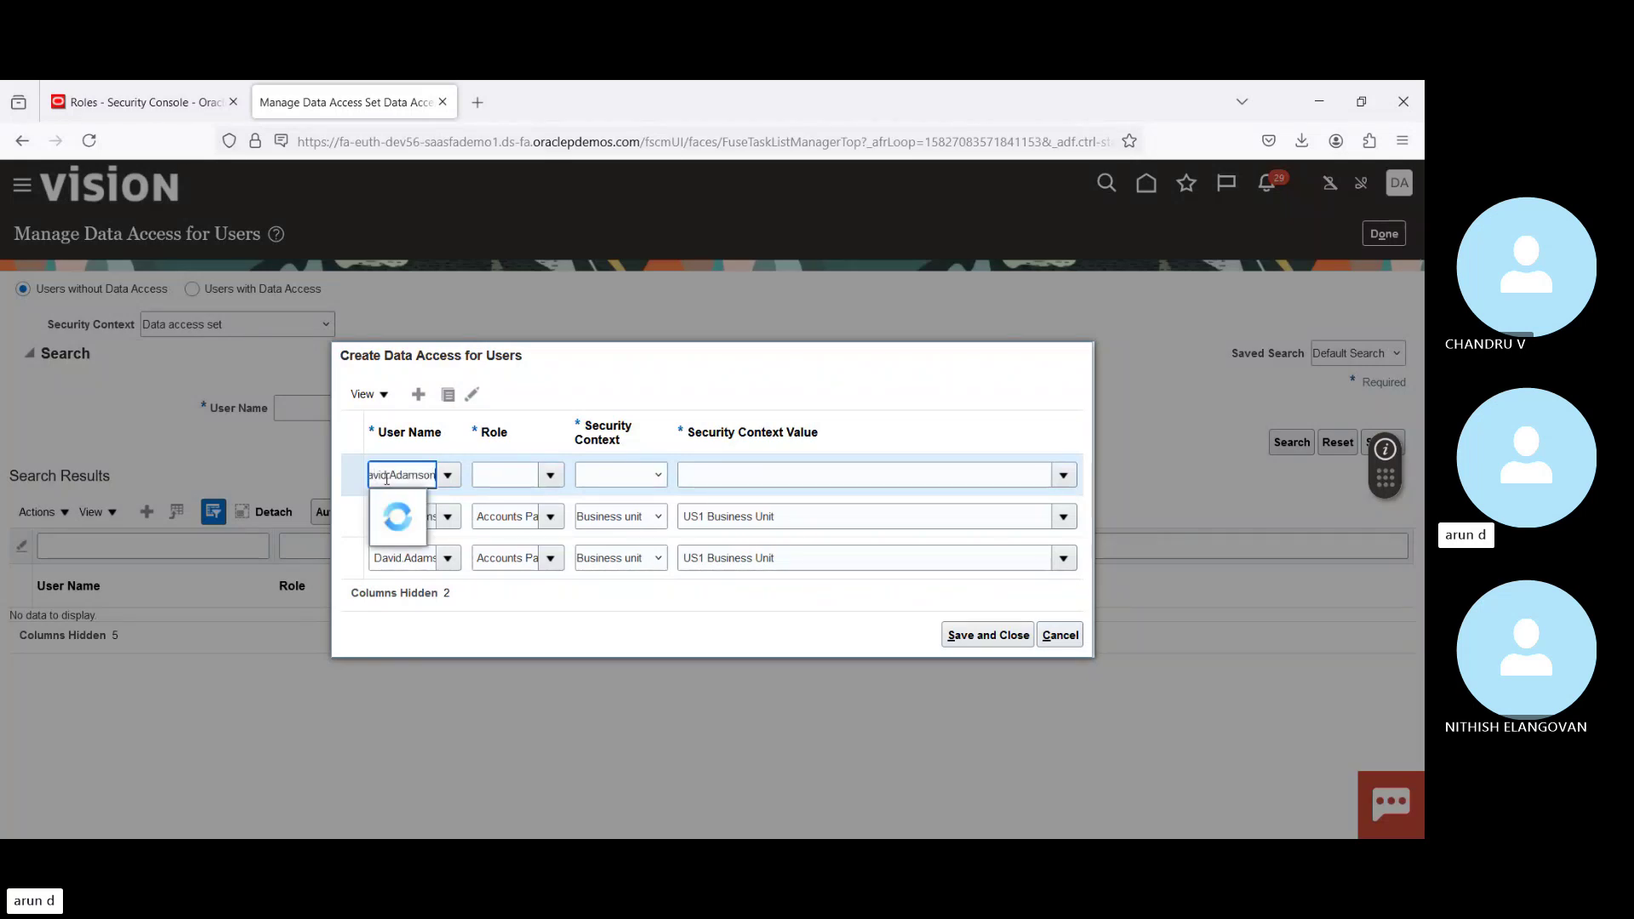
pyautogui.click(424, 517)
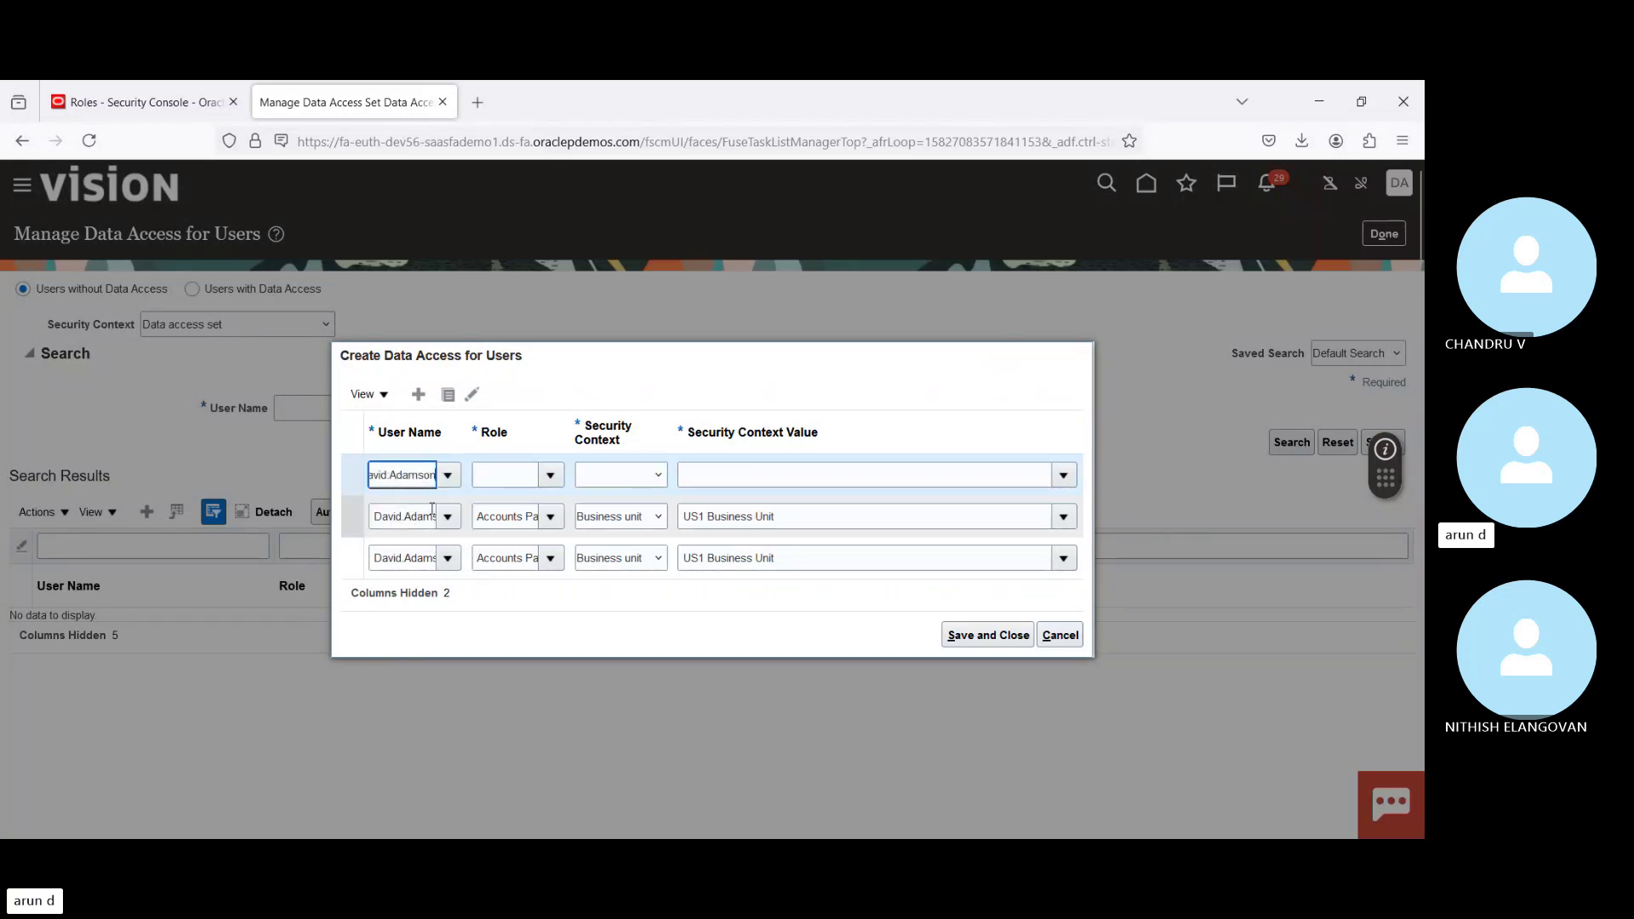
pyautogui.click(498, 477)
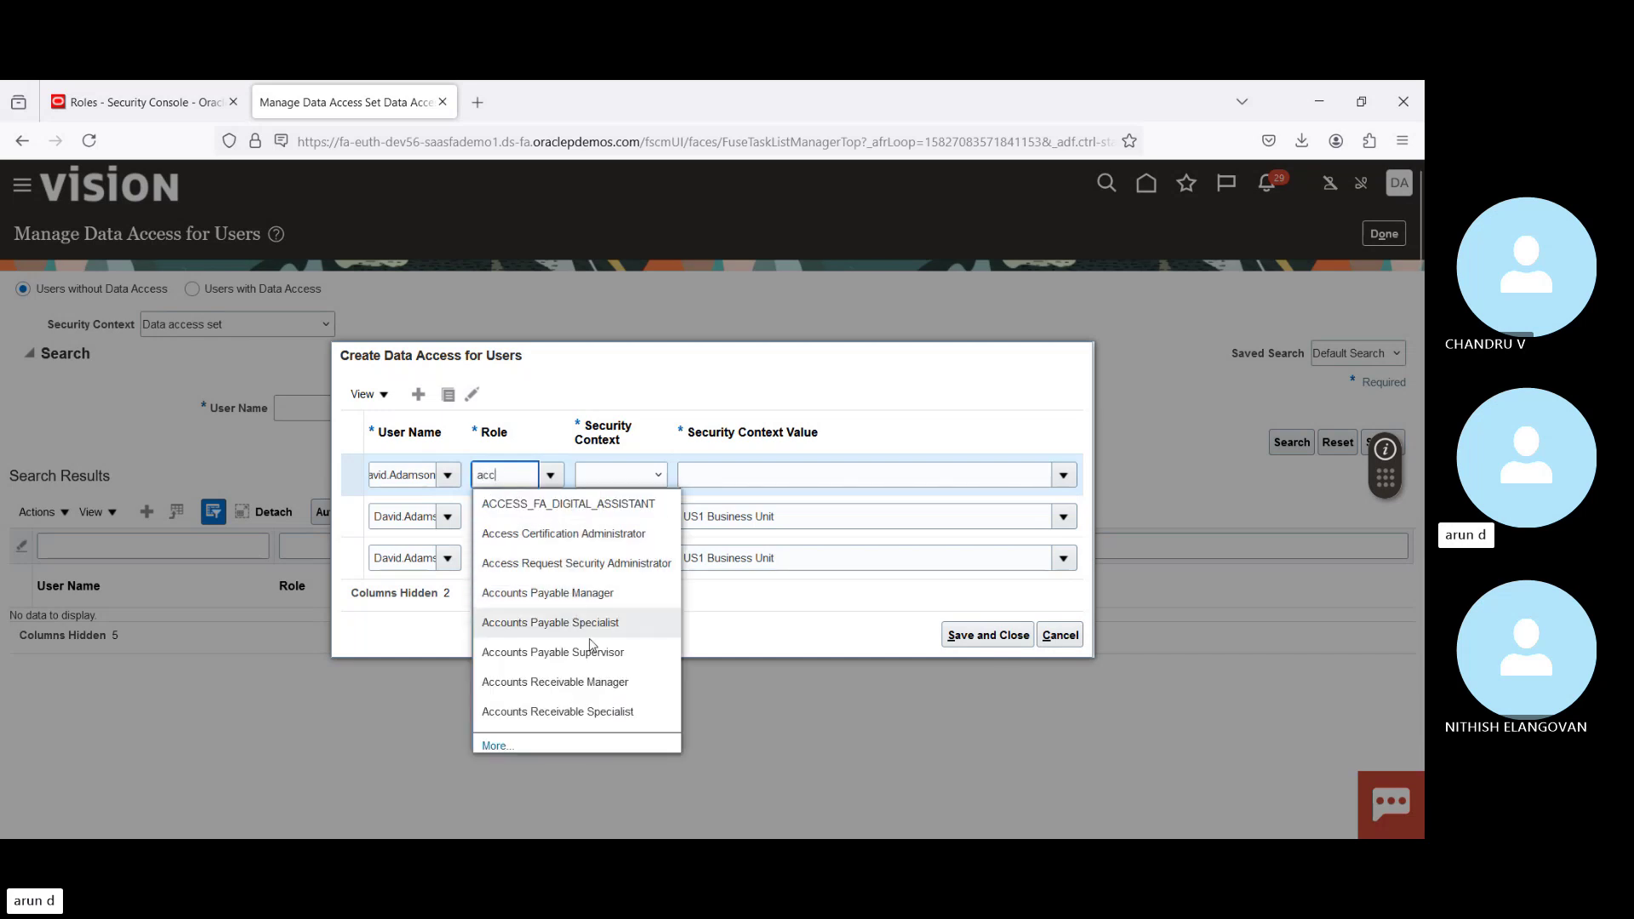
pyautogui.click(591, 651)
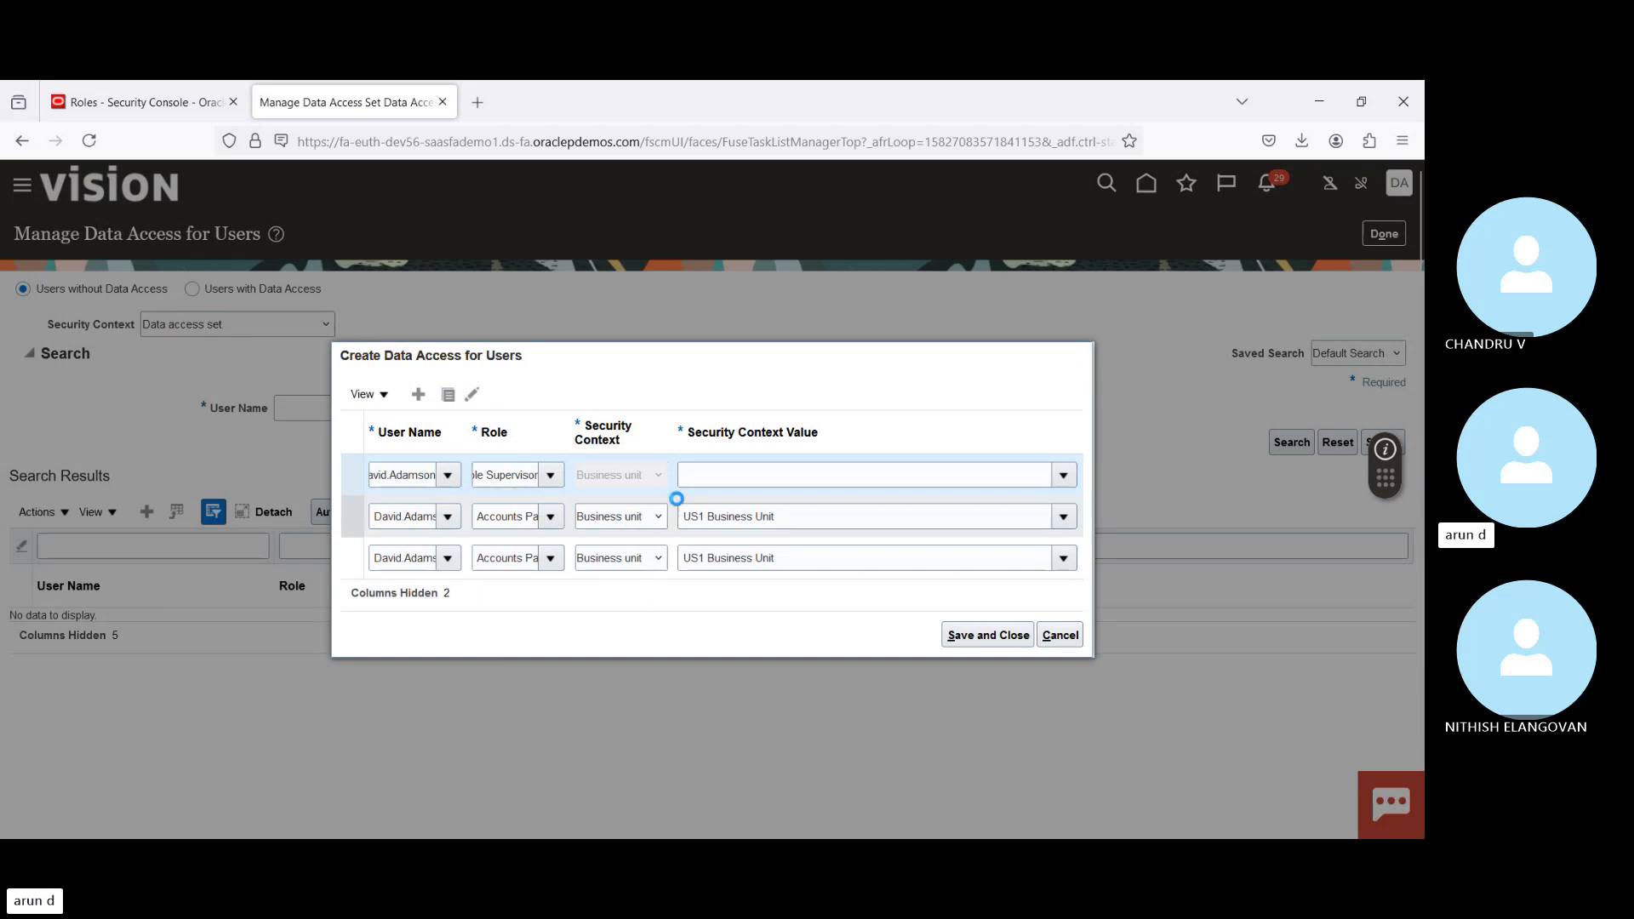
pyautogui.click(736, 483)
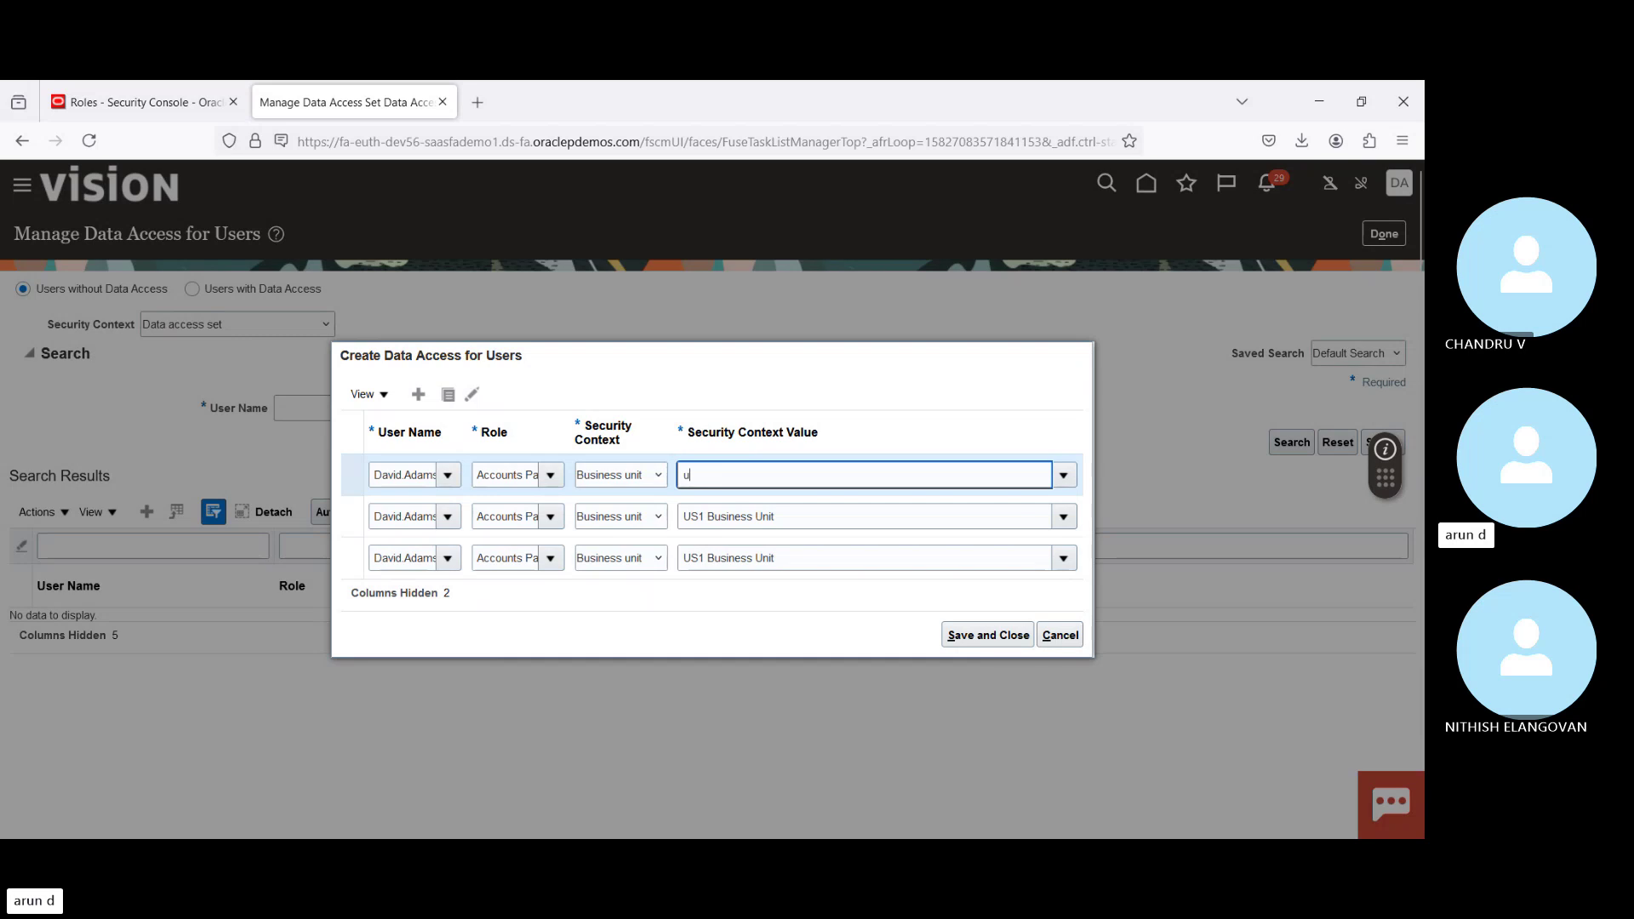
pyautogui.write('us1')
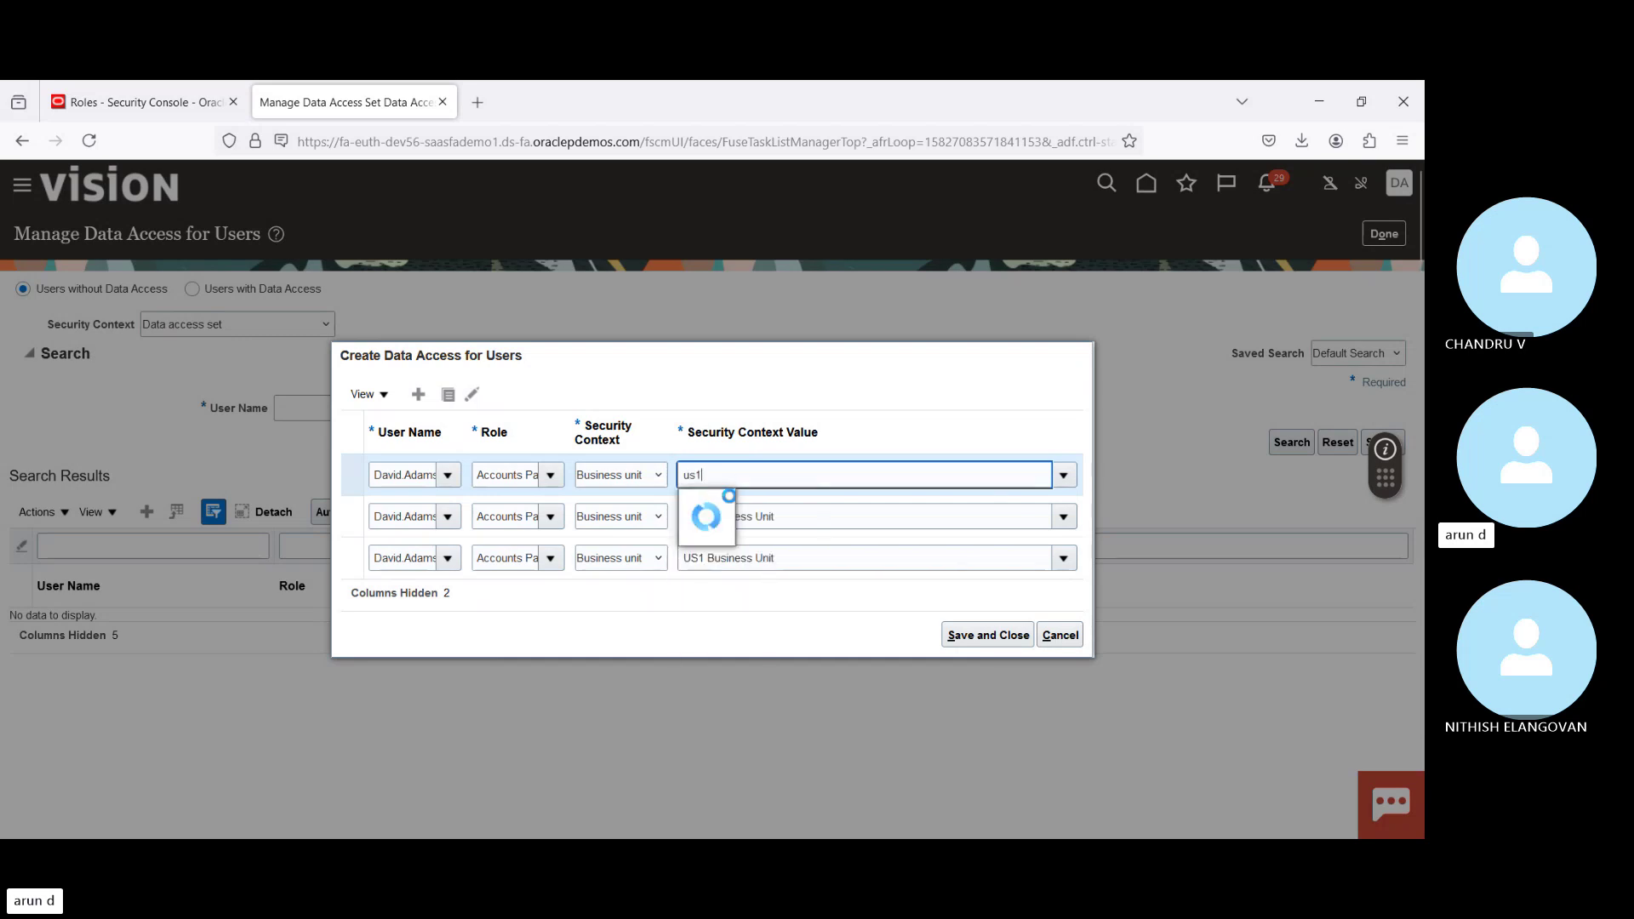
pyautogui.click(725, 505)
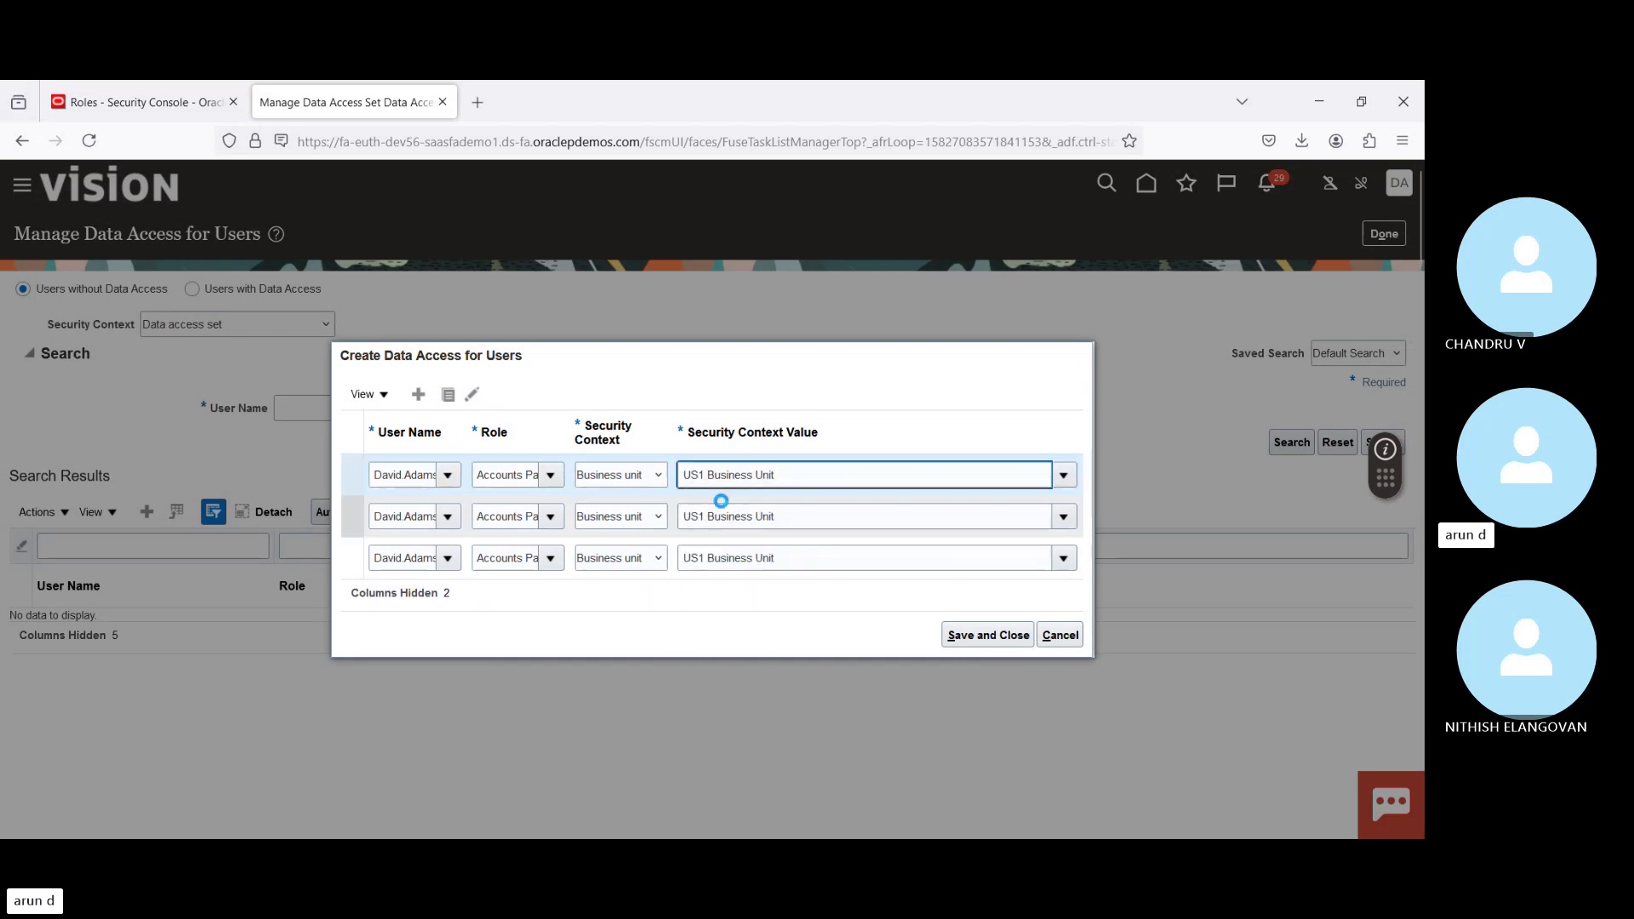
pyautogui.click(986, 637)
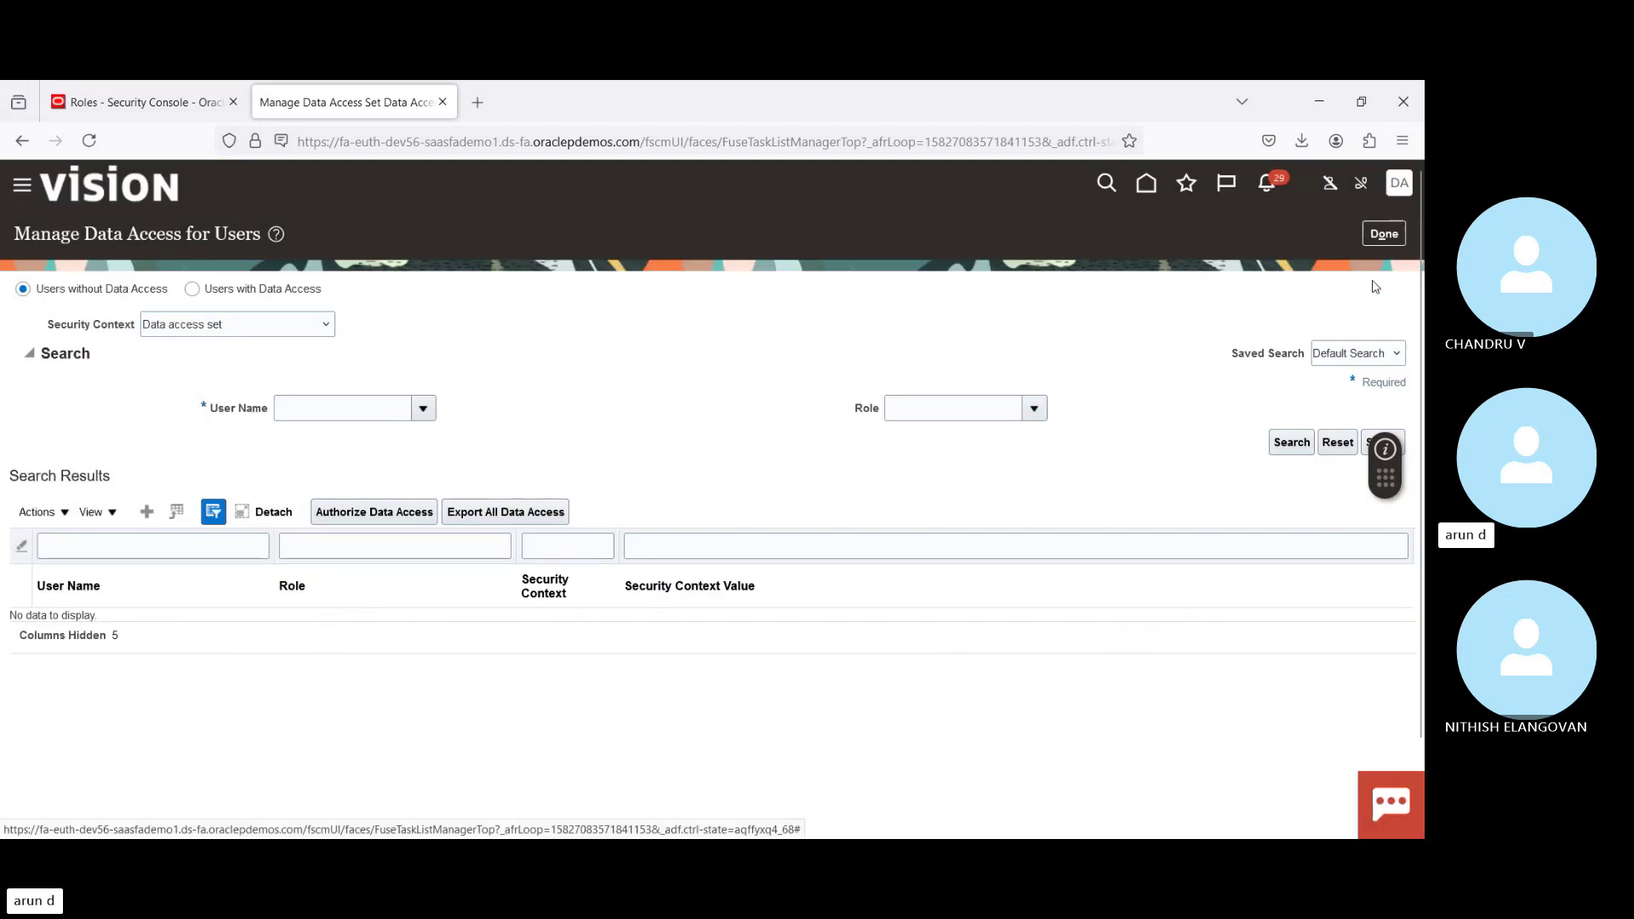
# Step: Finish the data access task, close the Security Console tab, and sign out, confirming the logout
pyautogui.click(1388, 239)
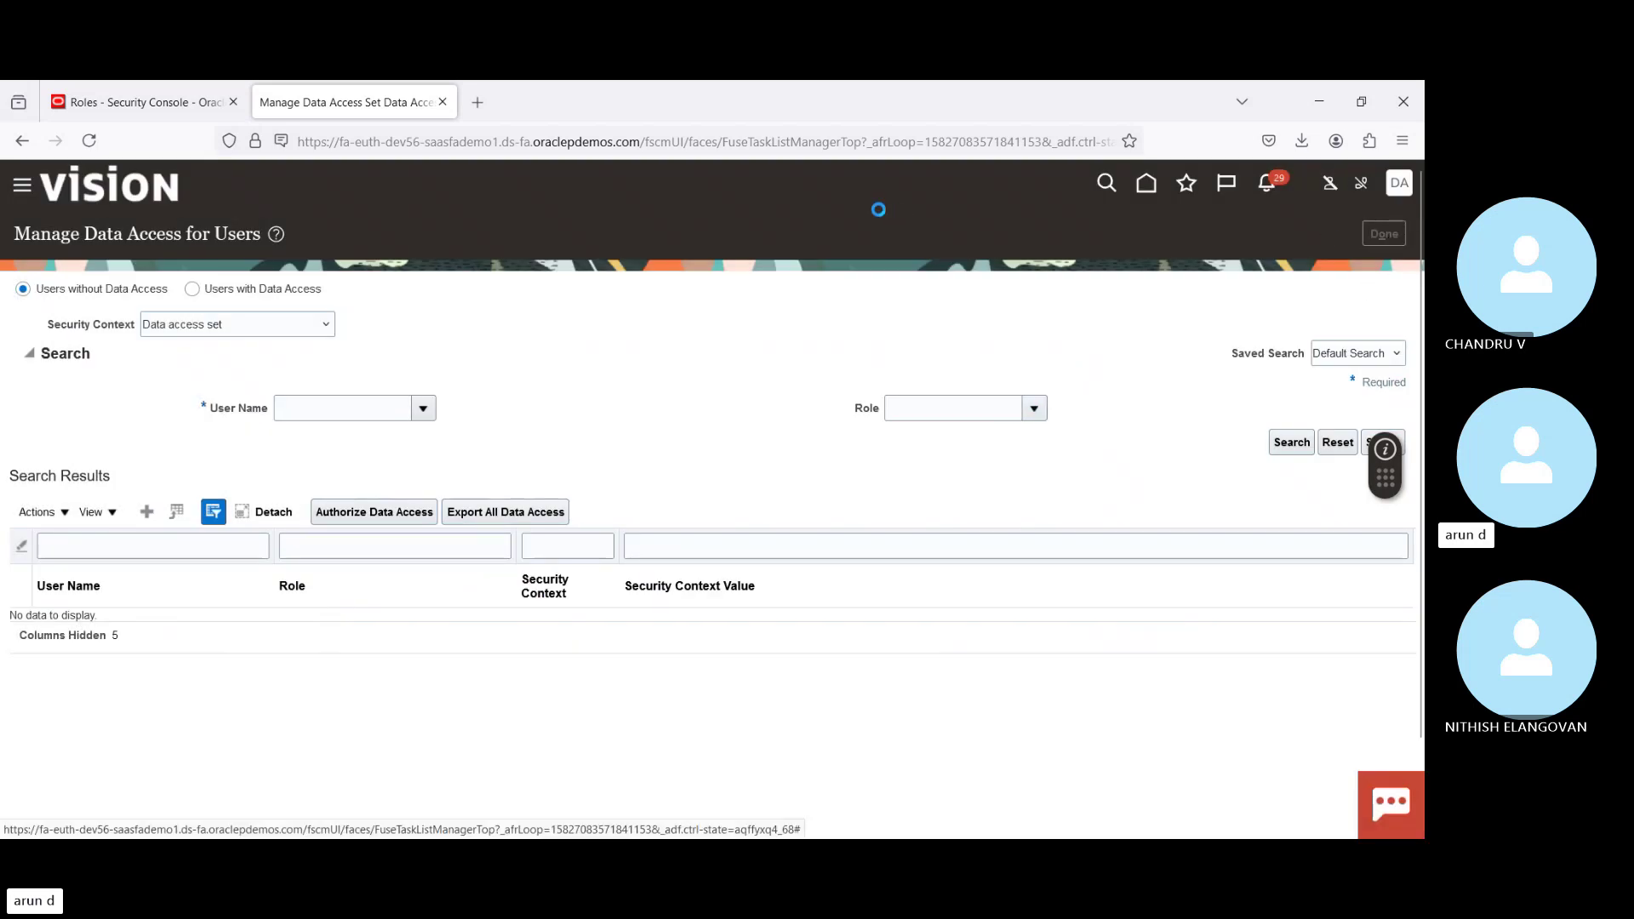
pyautogui.click(233, 102)
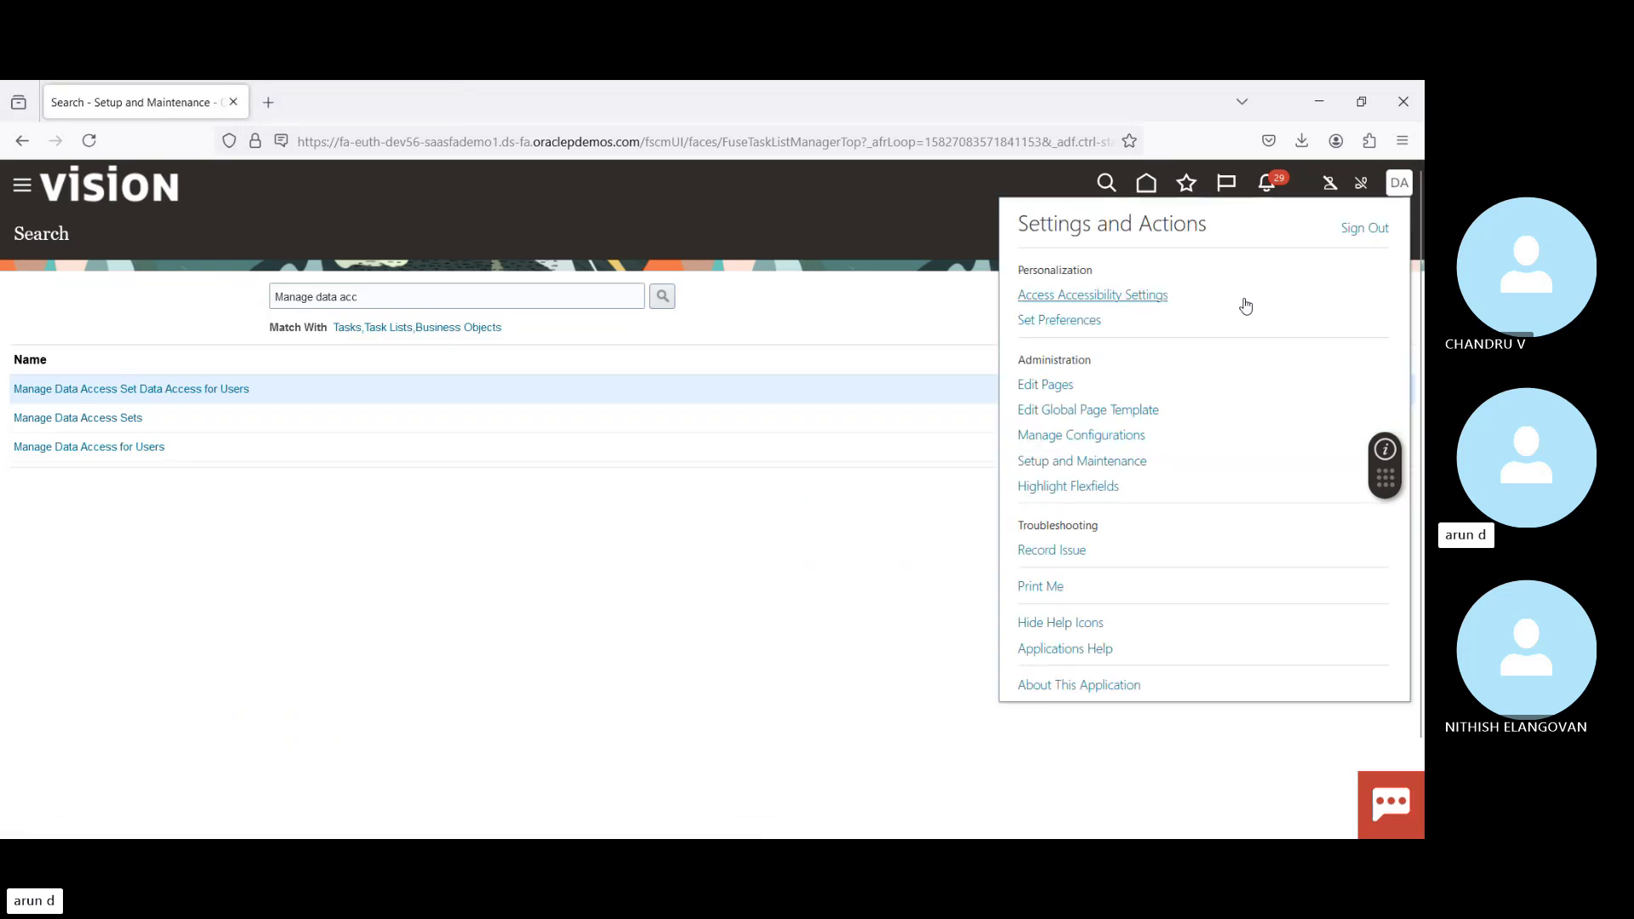
pyautogui.click(1358, 230)
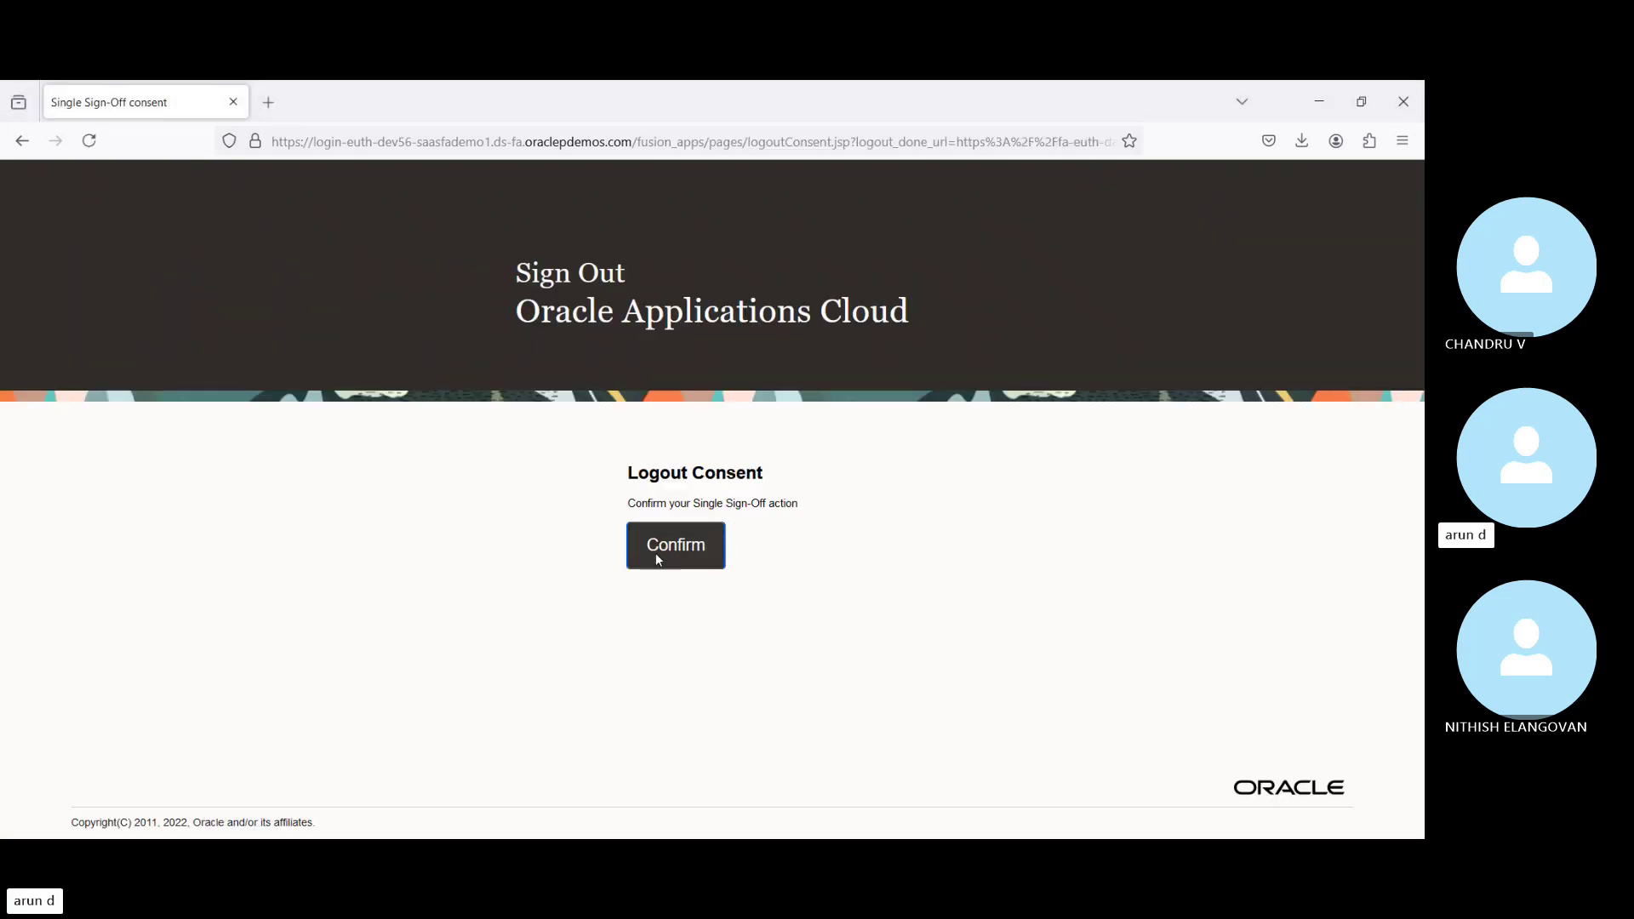
pyautogui.click(660, 553)
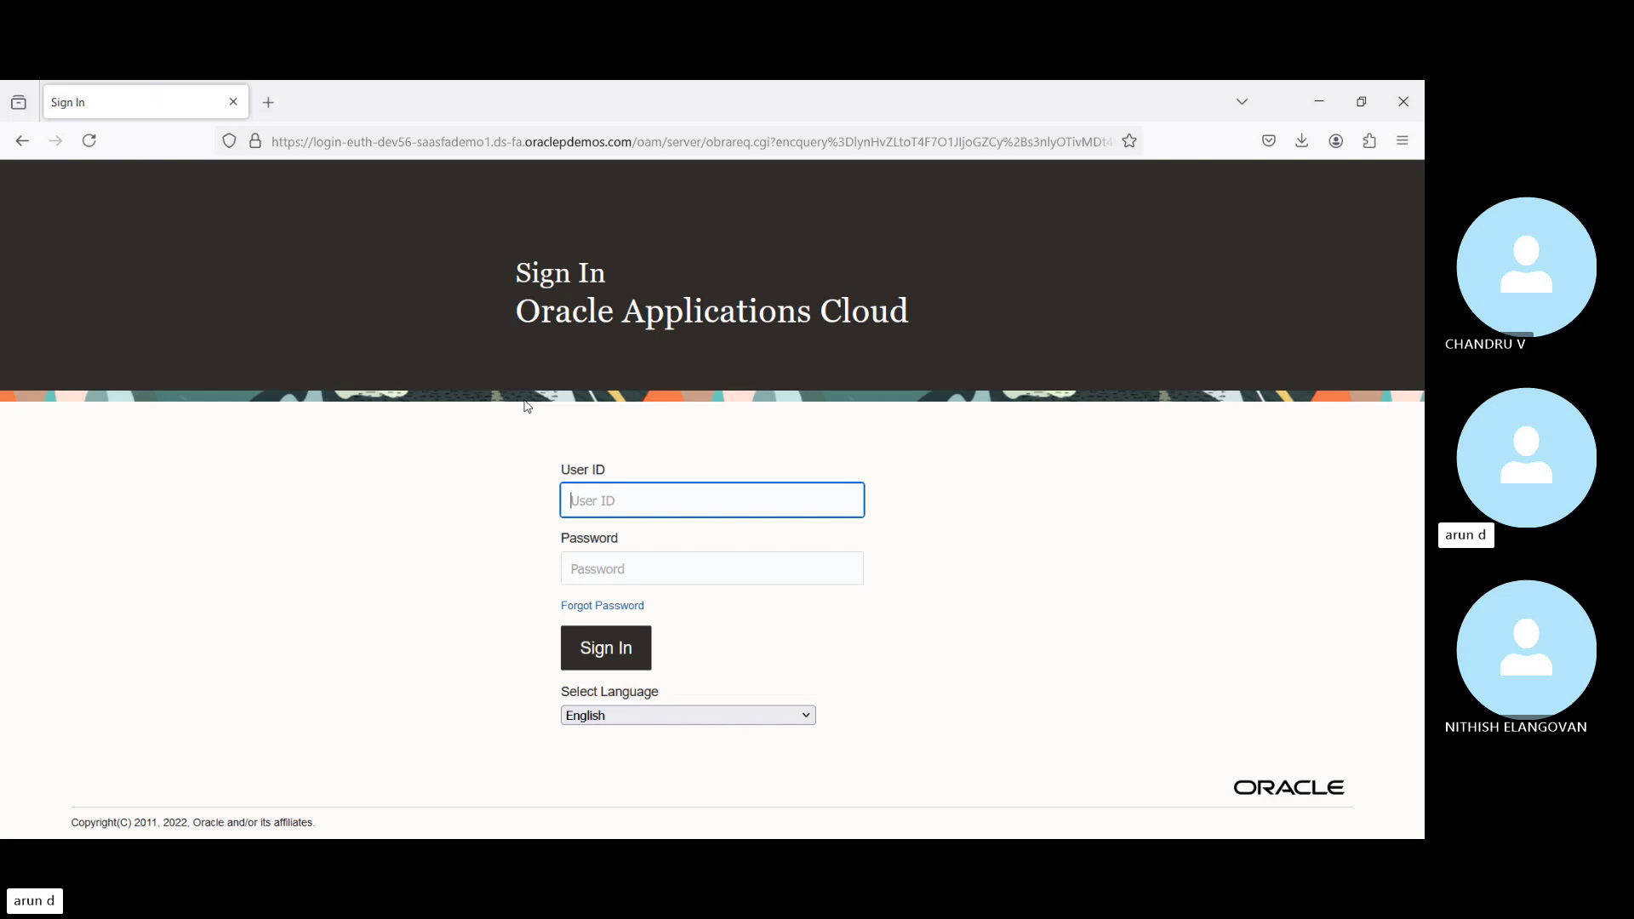
# Step: Sign back in with the same user ID and the pasted account password
pyautogui.press('Tab')
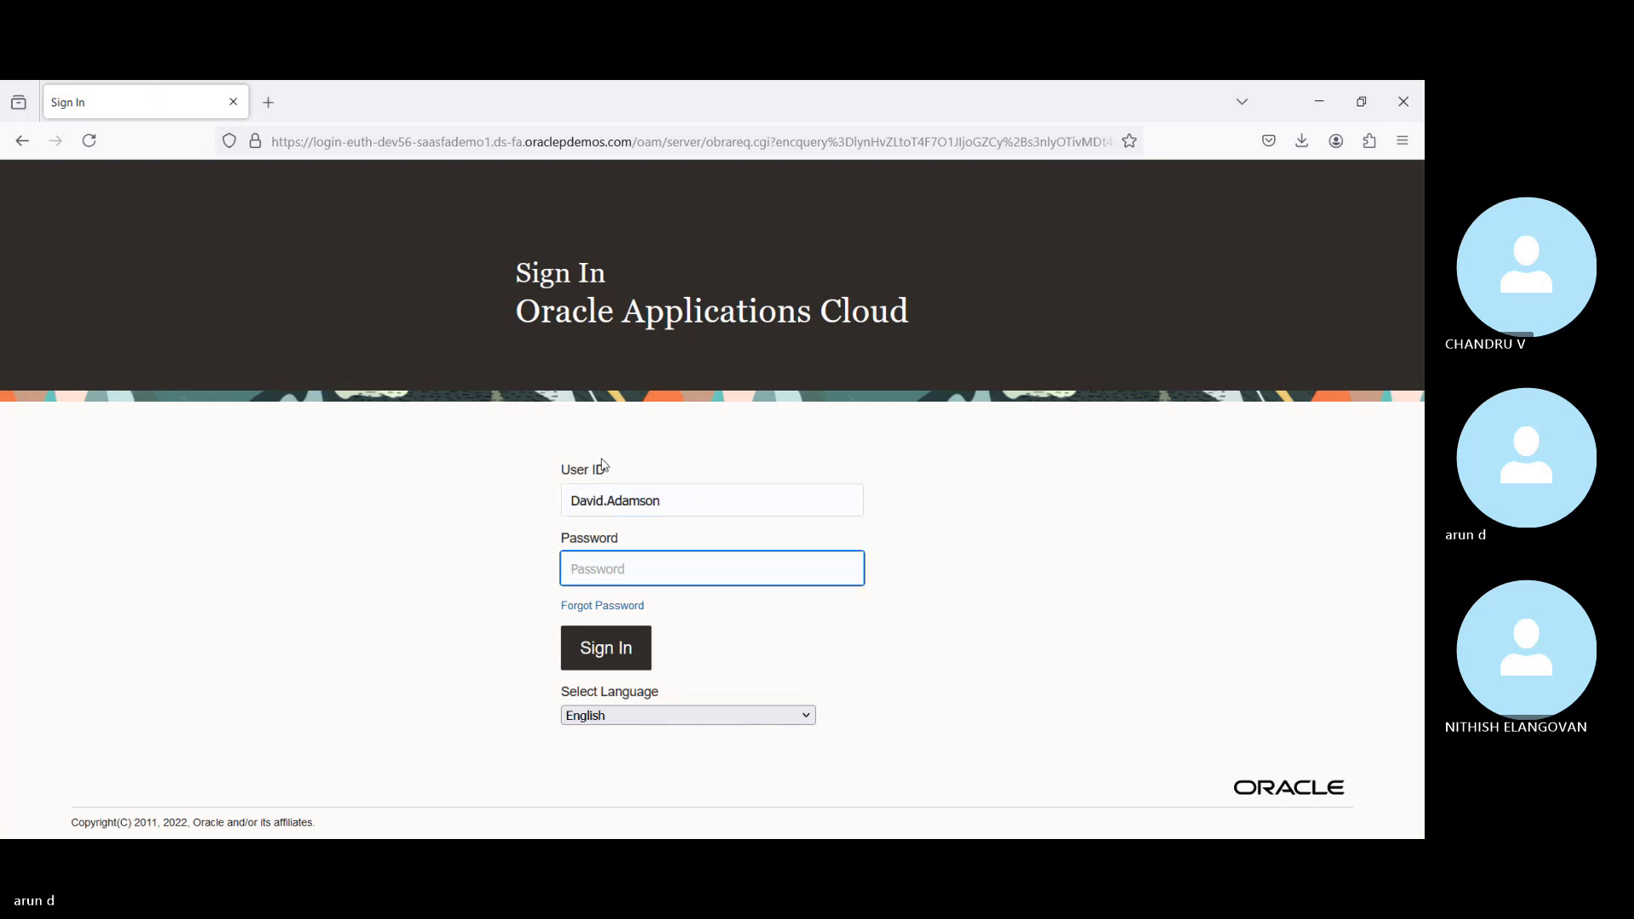
pyautogui.hotkey('alt', 'Tab')
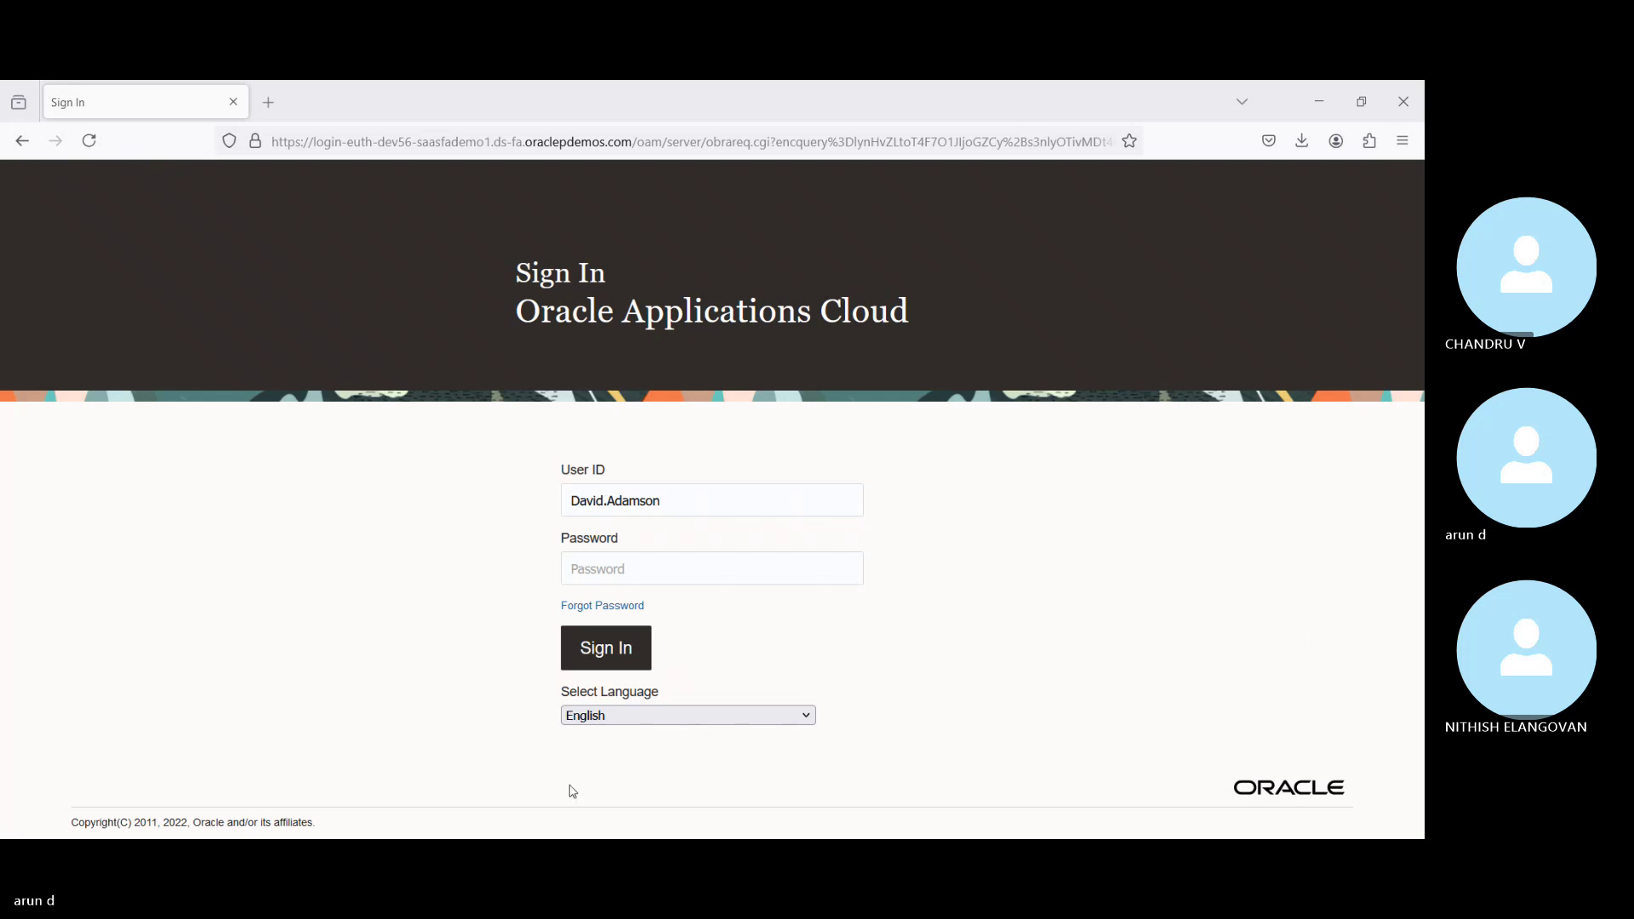
pyautogui.hotkey('alt', 'Tab')
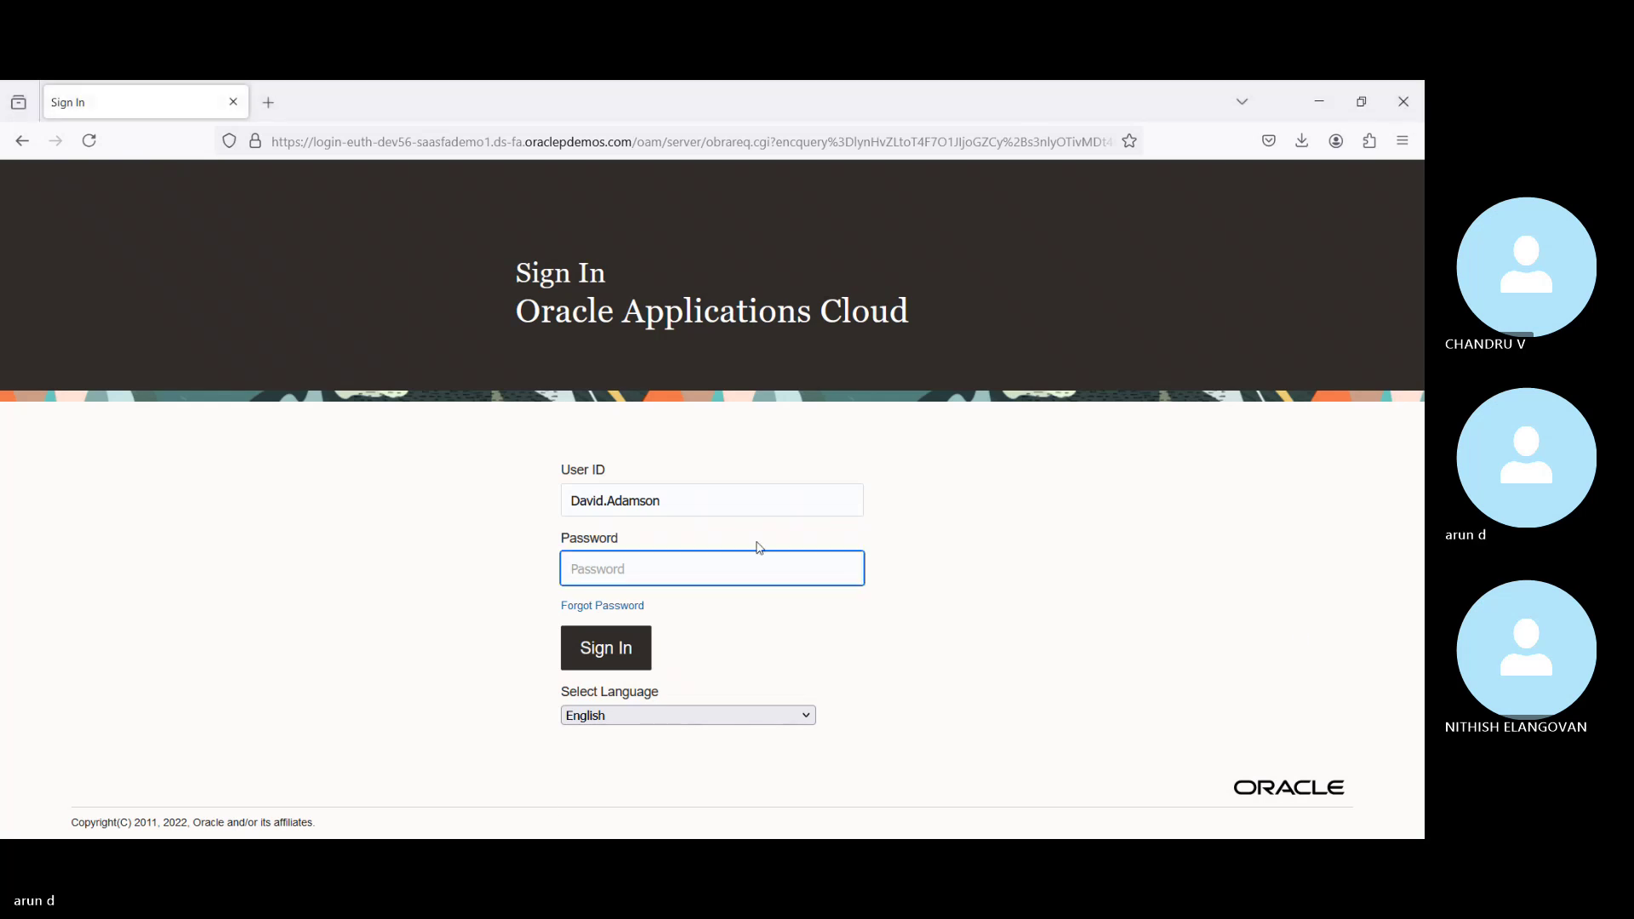
pyautogui.hotkey('ctrl', 'v')
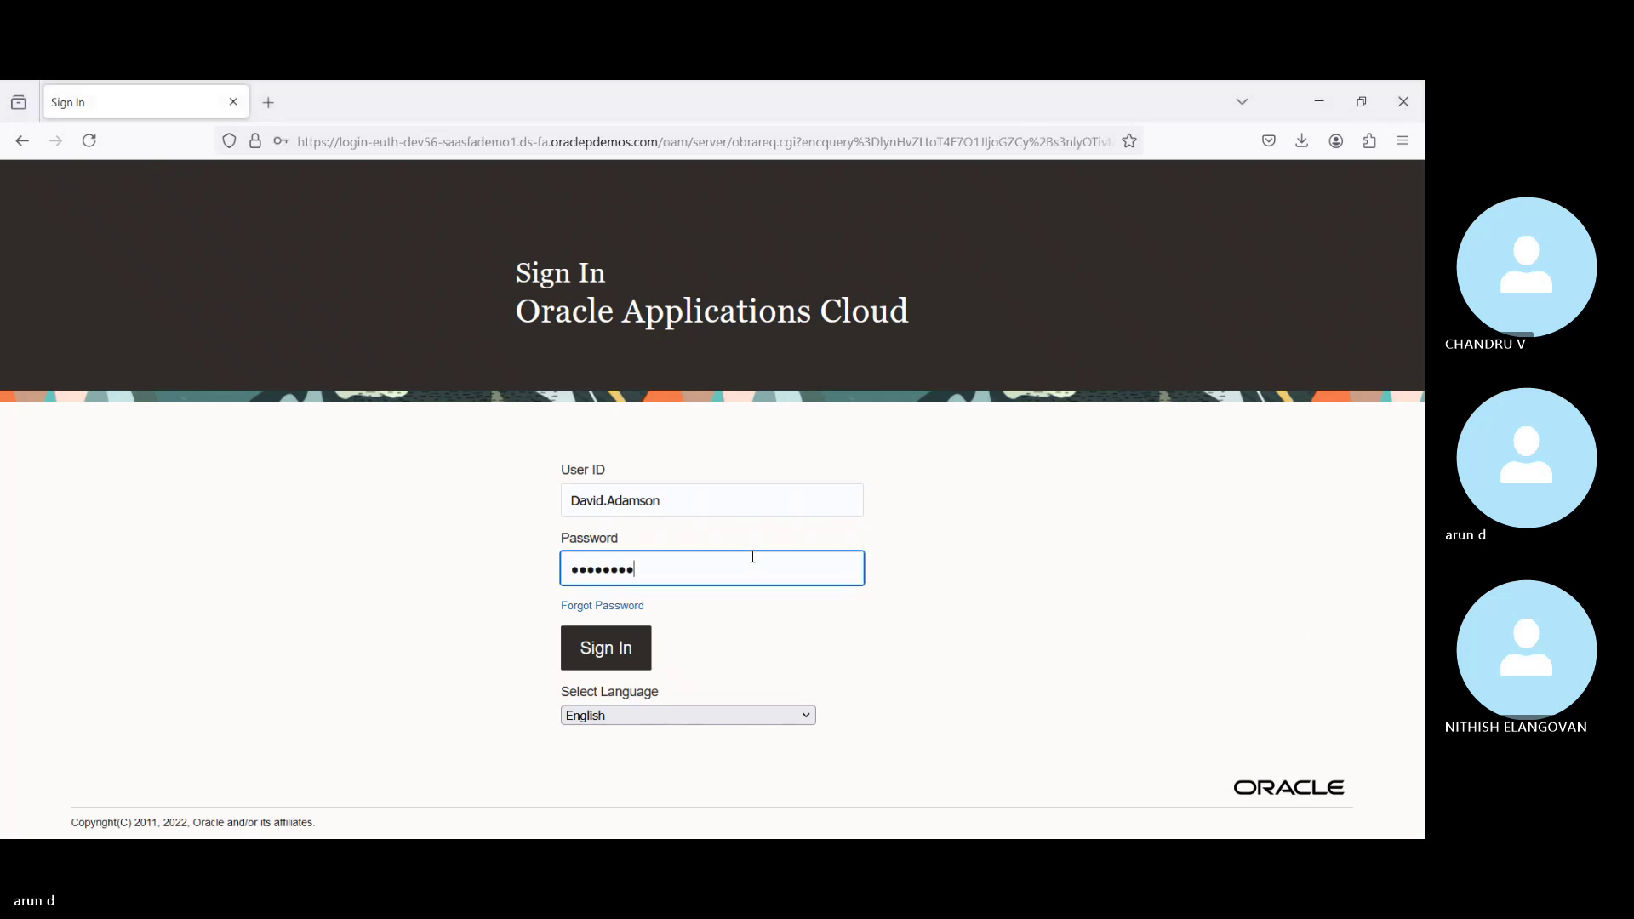
pyautogui.press('Return')
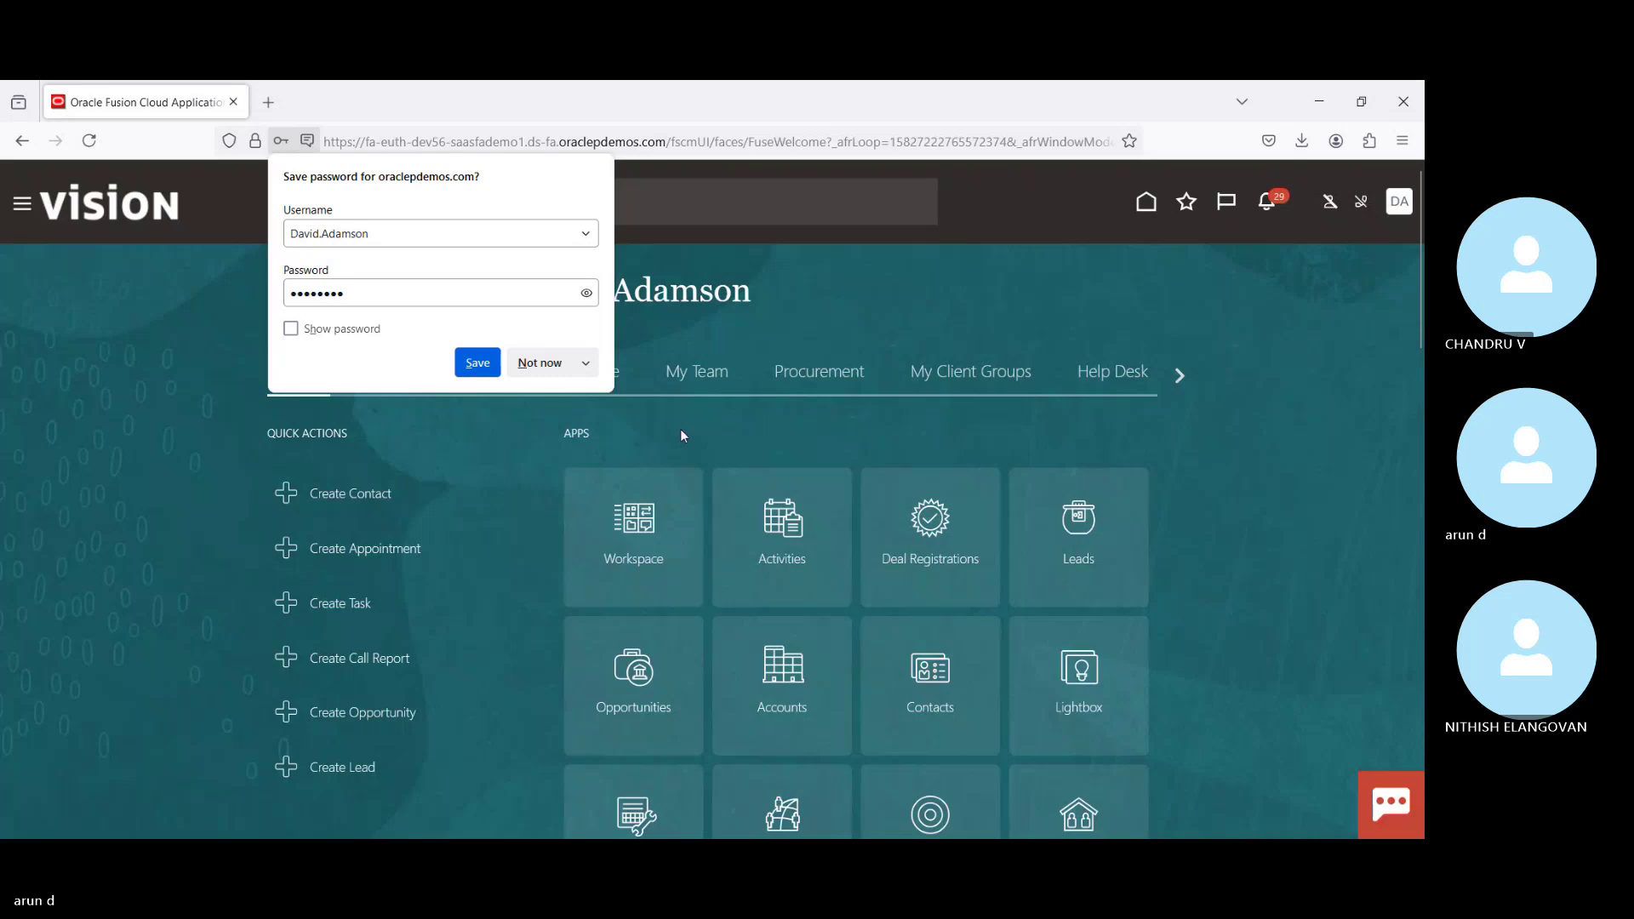
# Step: Decline saving the password and show the Payables group on the home page
pyautogui.click(536, 372)
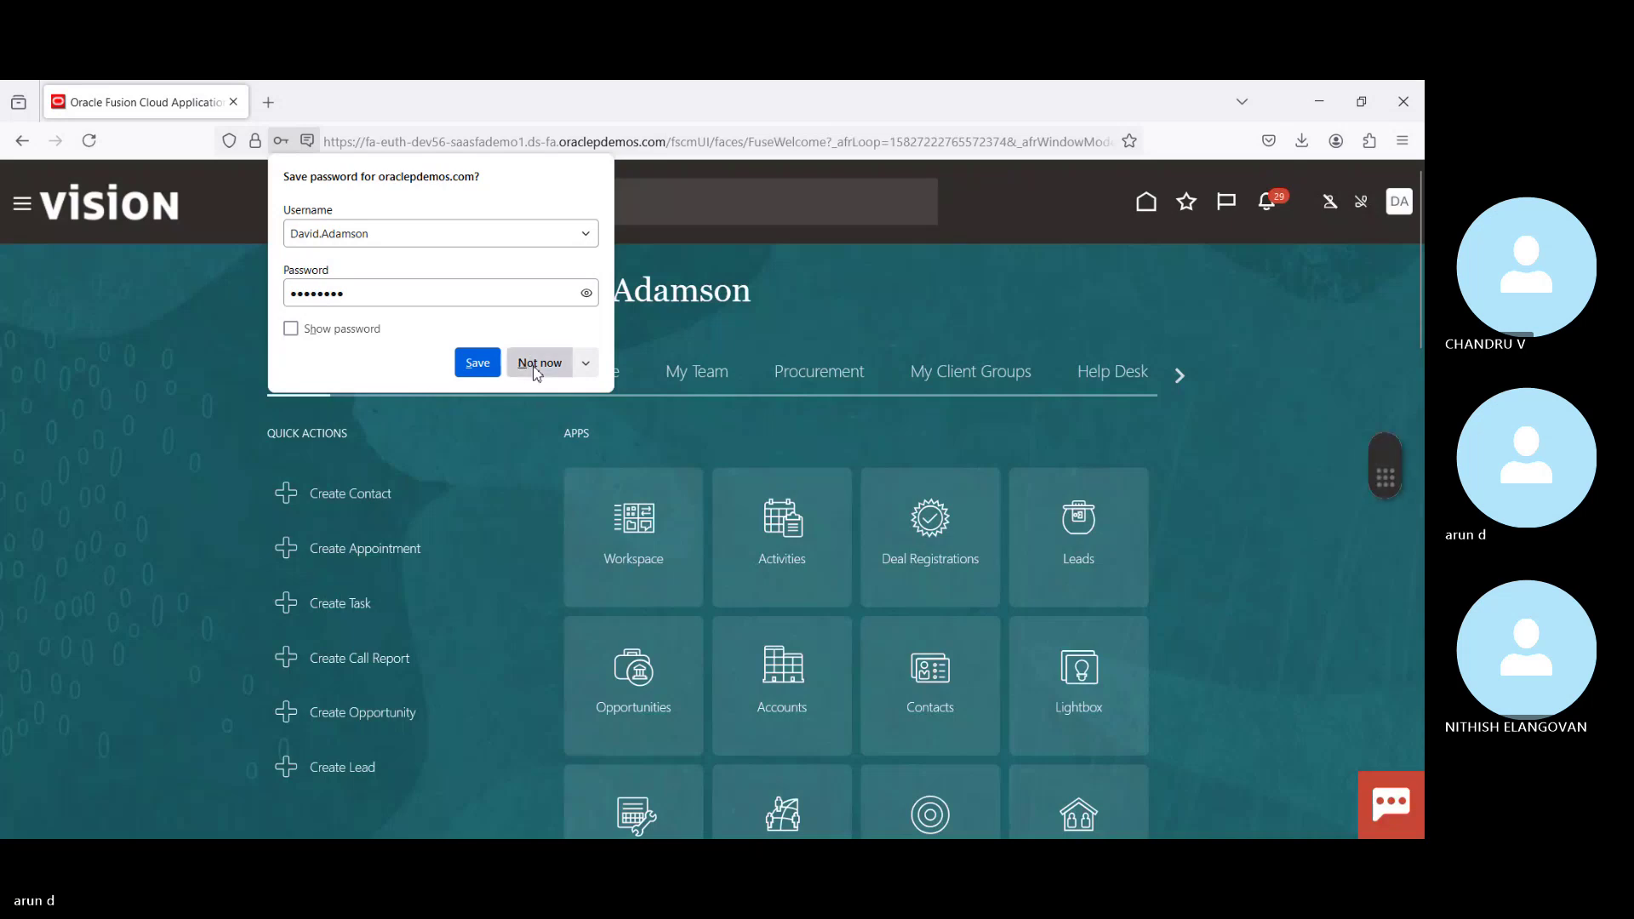
pyautogui.click(1173, 371)
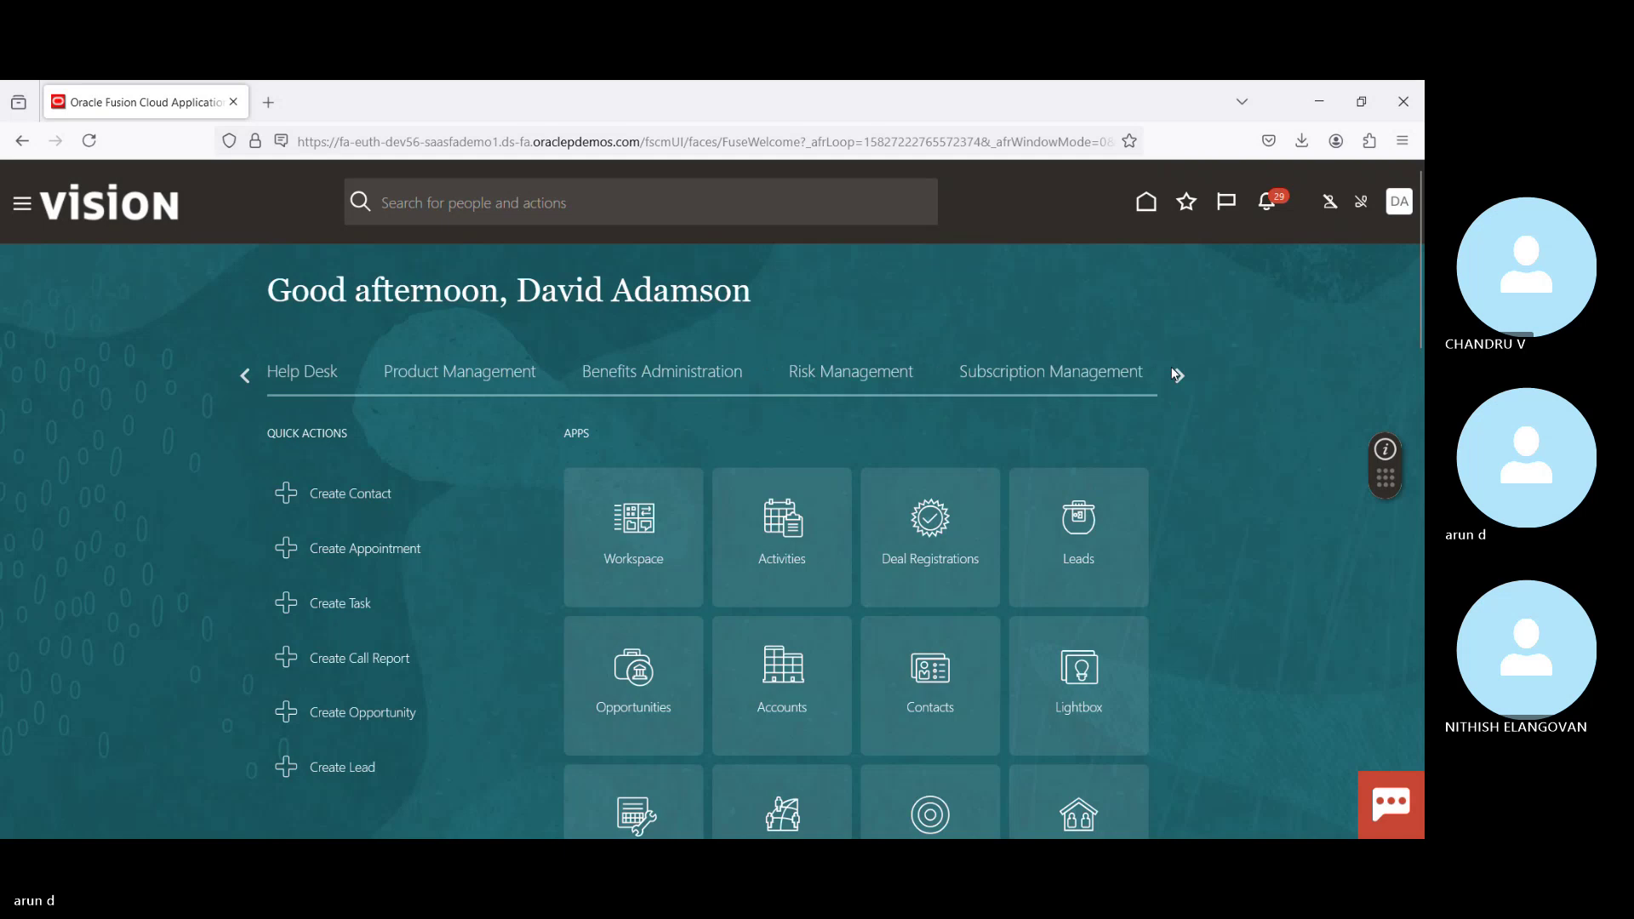
pyautogui.click(1175, 373)
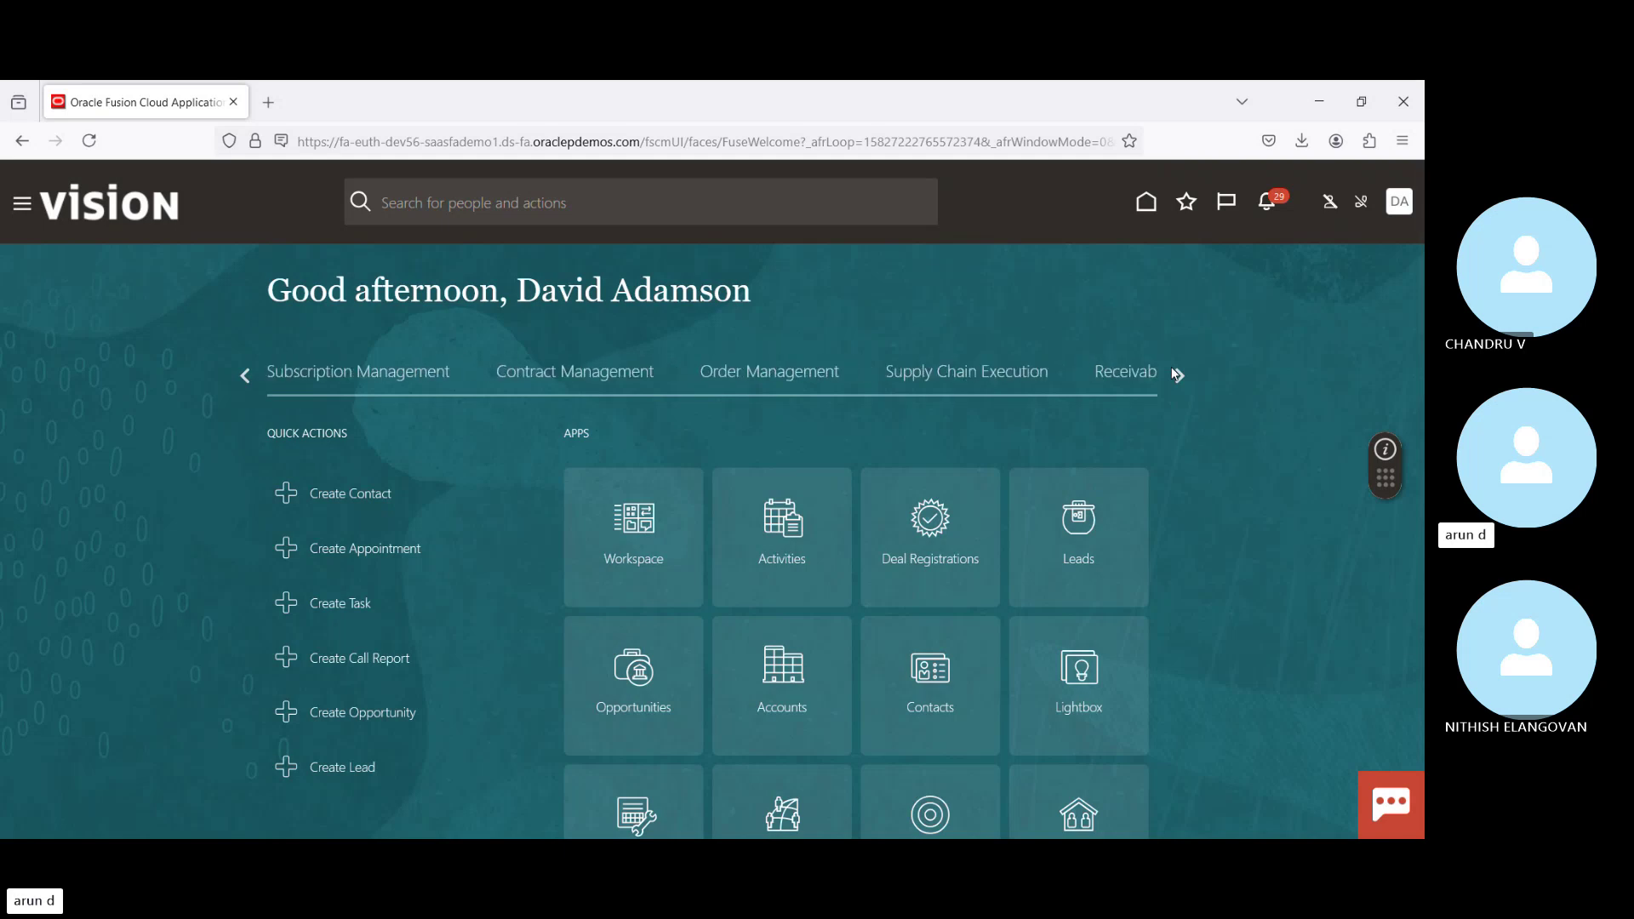
pyautogui.click(1175, 373)
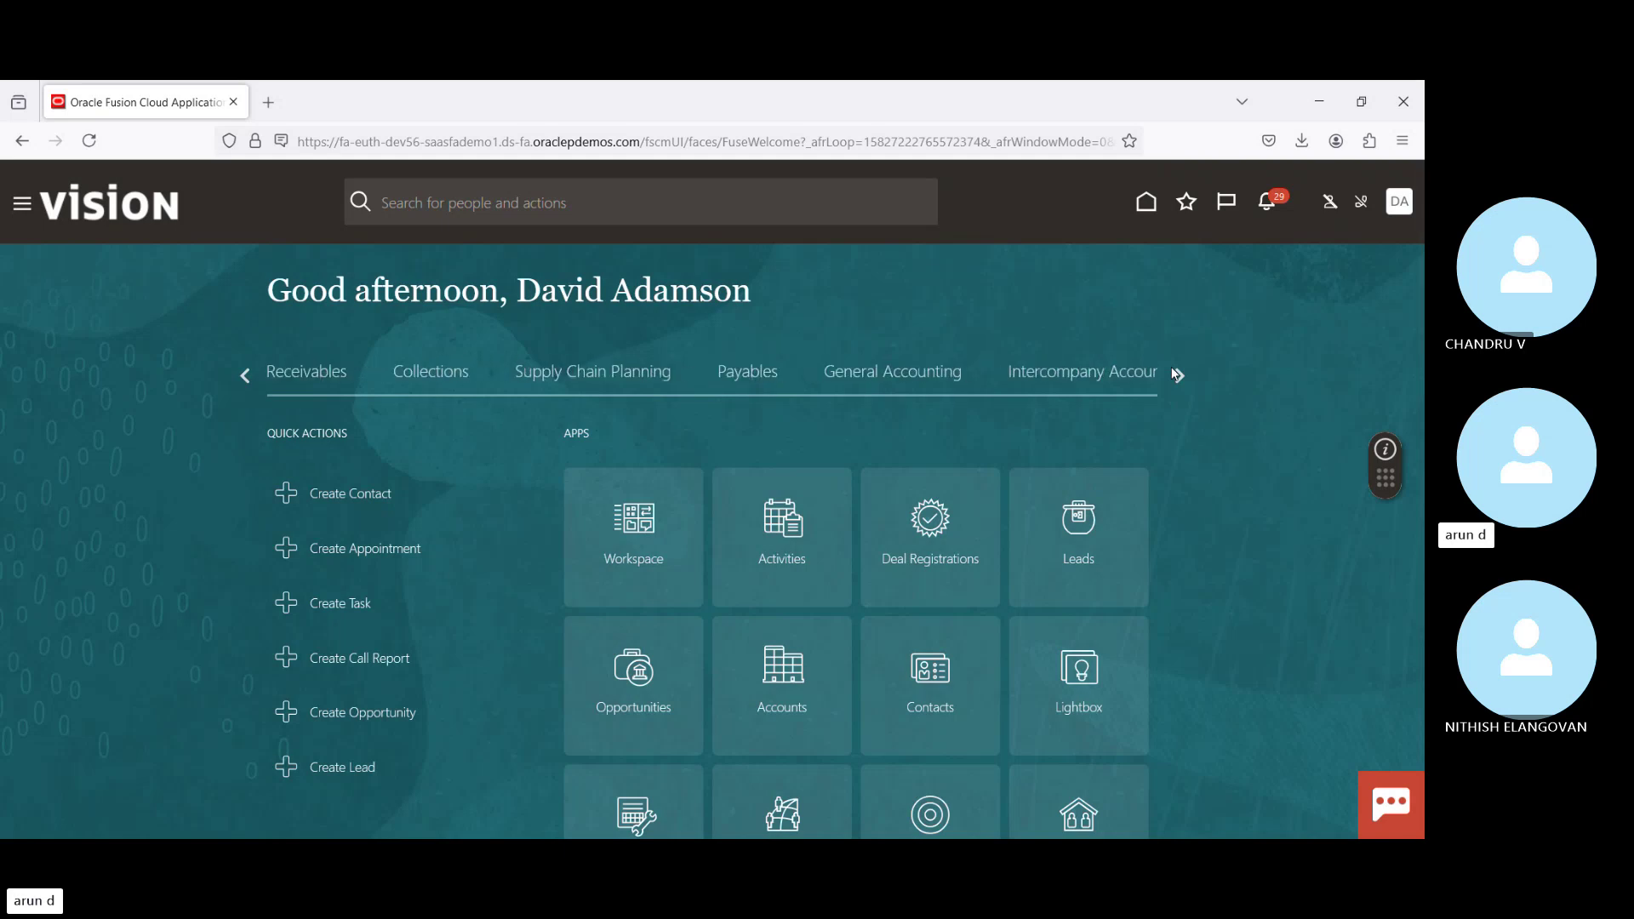
pyautogui.click(757, 381)
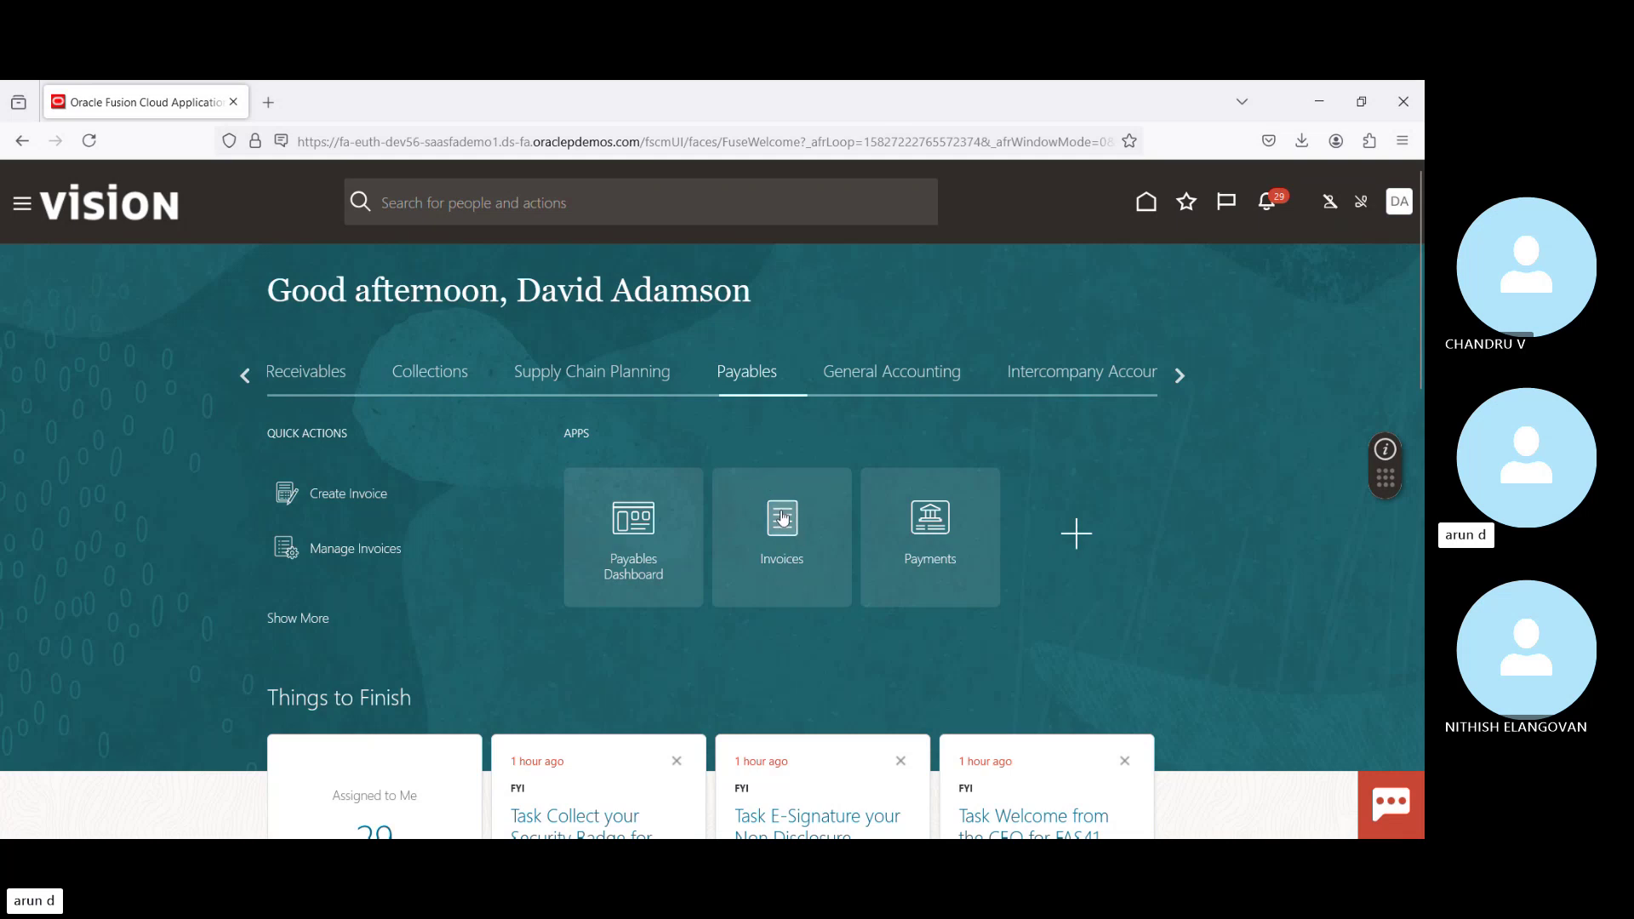
# Step: Open the Invoices work area listing the incomplete invoices for US1 Business Unit
pyautogui.click(788, 556)
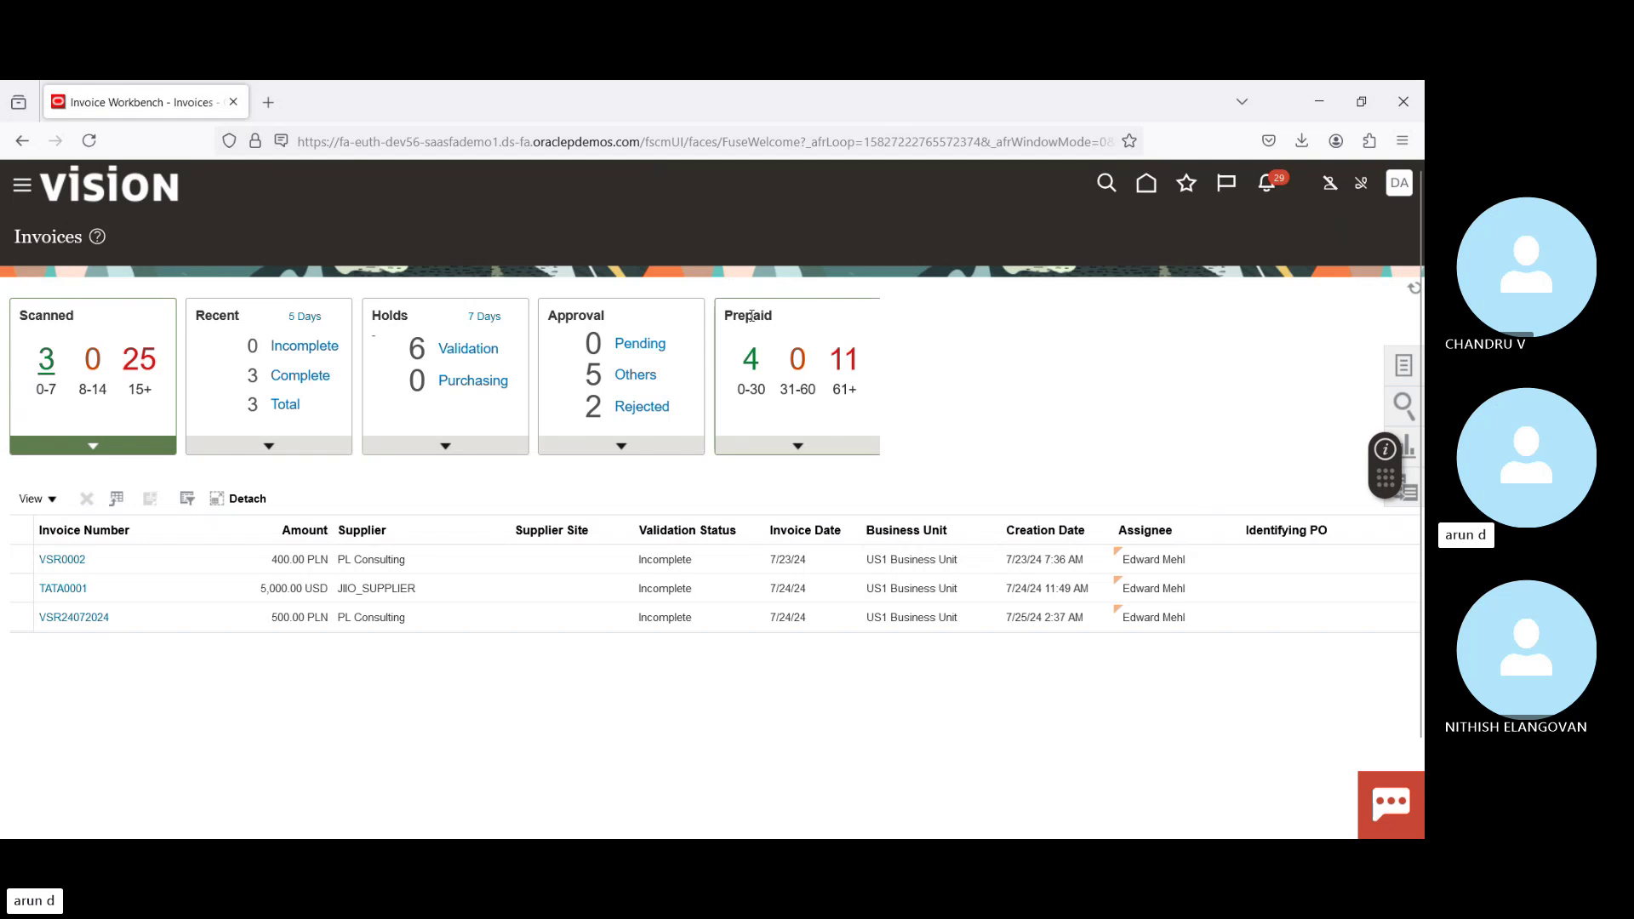
# Step: Show the Prepaid infolet's prepayments table, headed by MBP_PREPAY1 for 30,000.00 USD
pyautogui.doubleClick(752, 315)
pyautogui.click(749, 315)
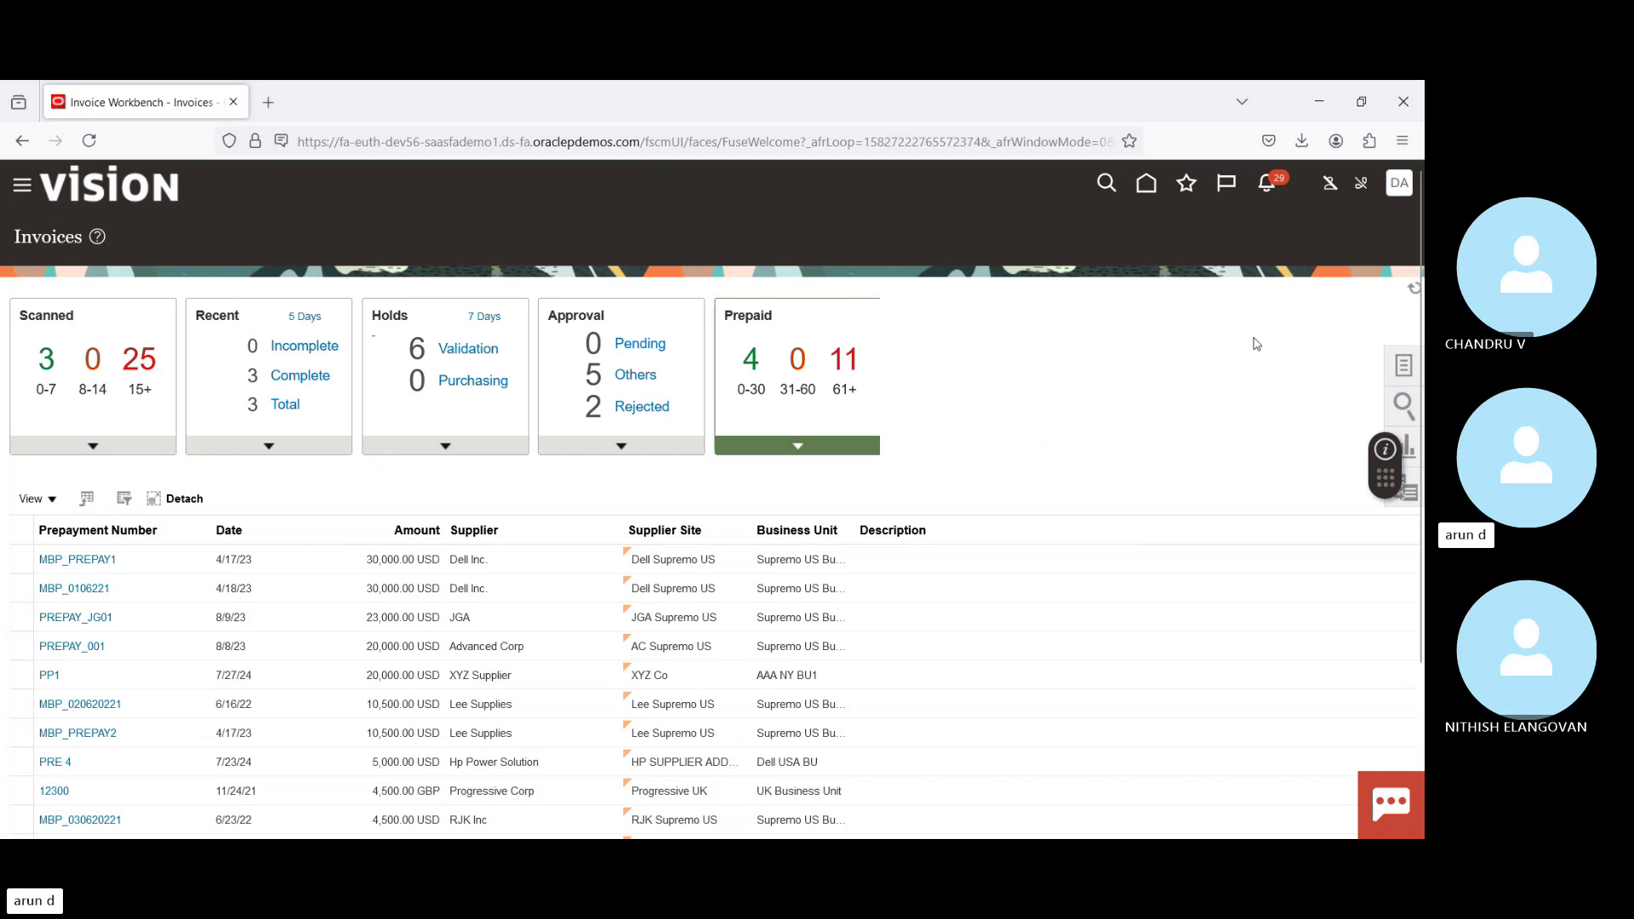
# Step: Start a new Standard invoice with Create Invoice from the Tasks list
pyautogui.click(1405, 400)
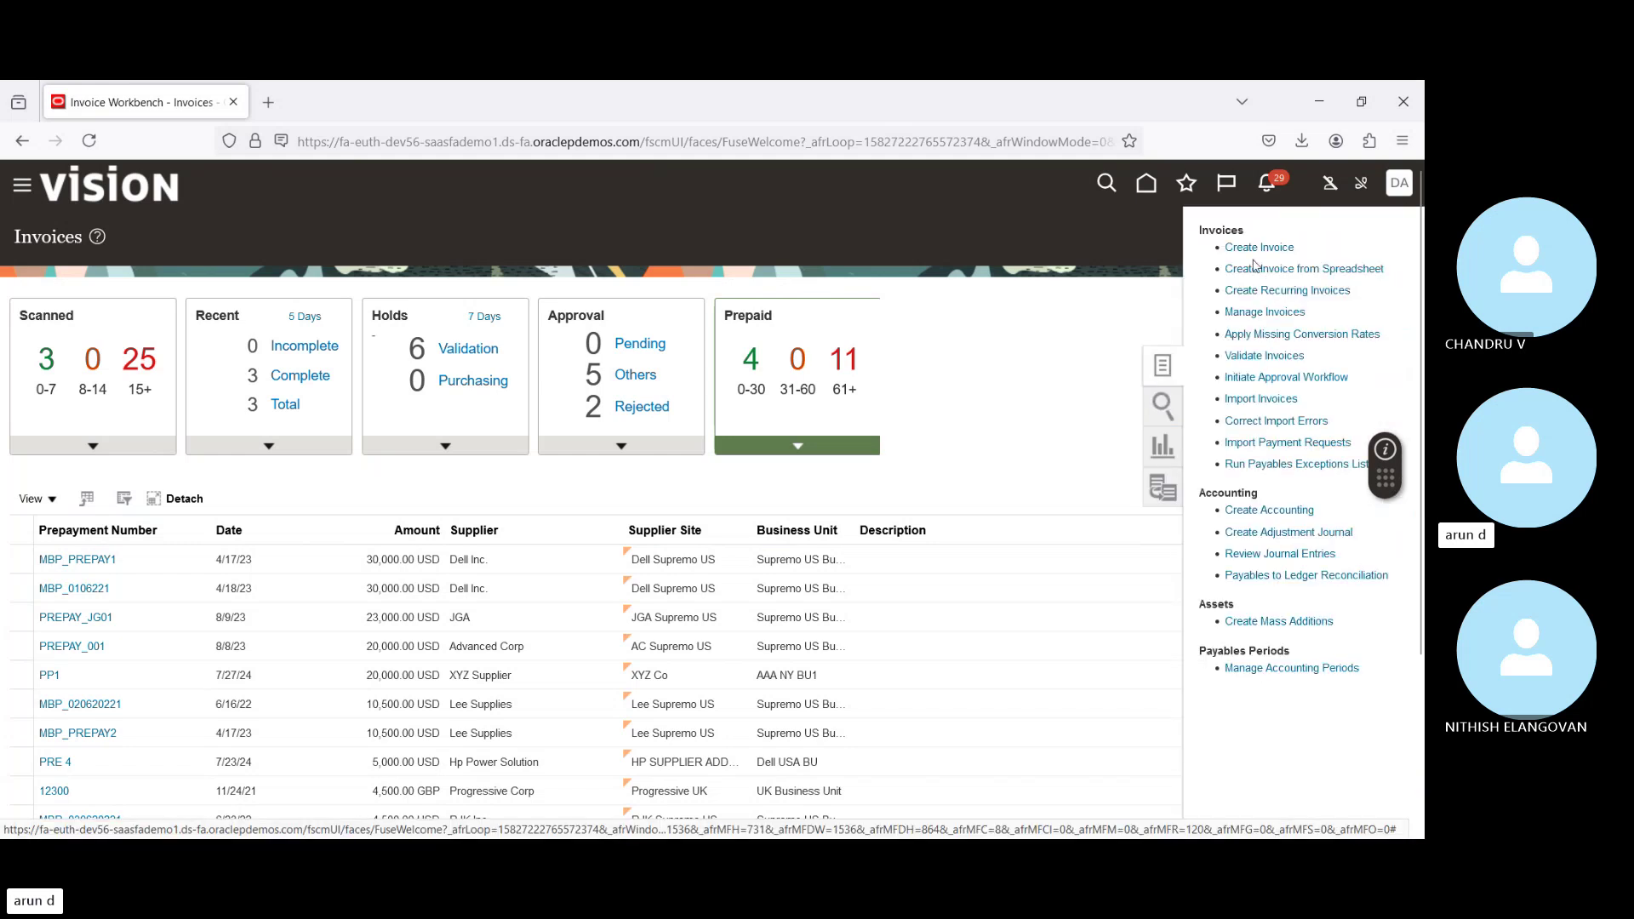
pyautogui.click(1268, 247)
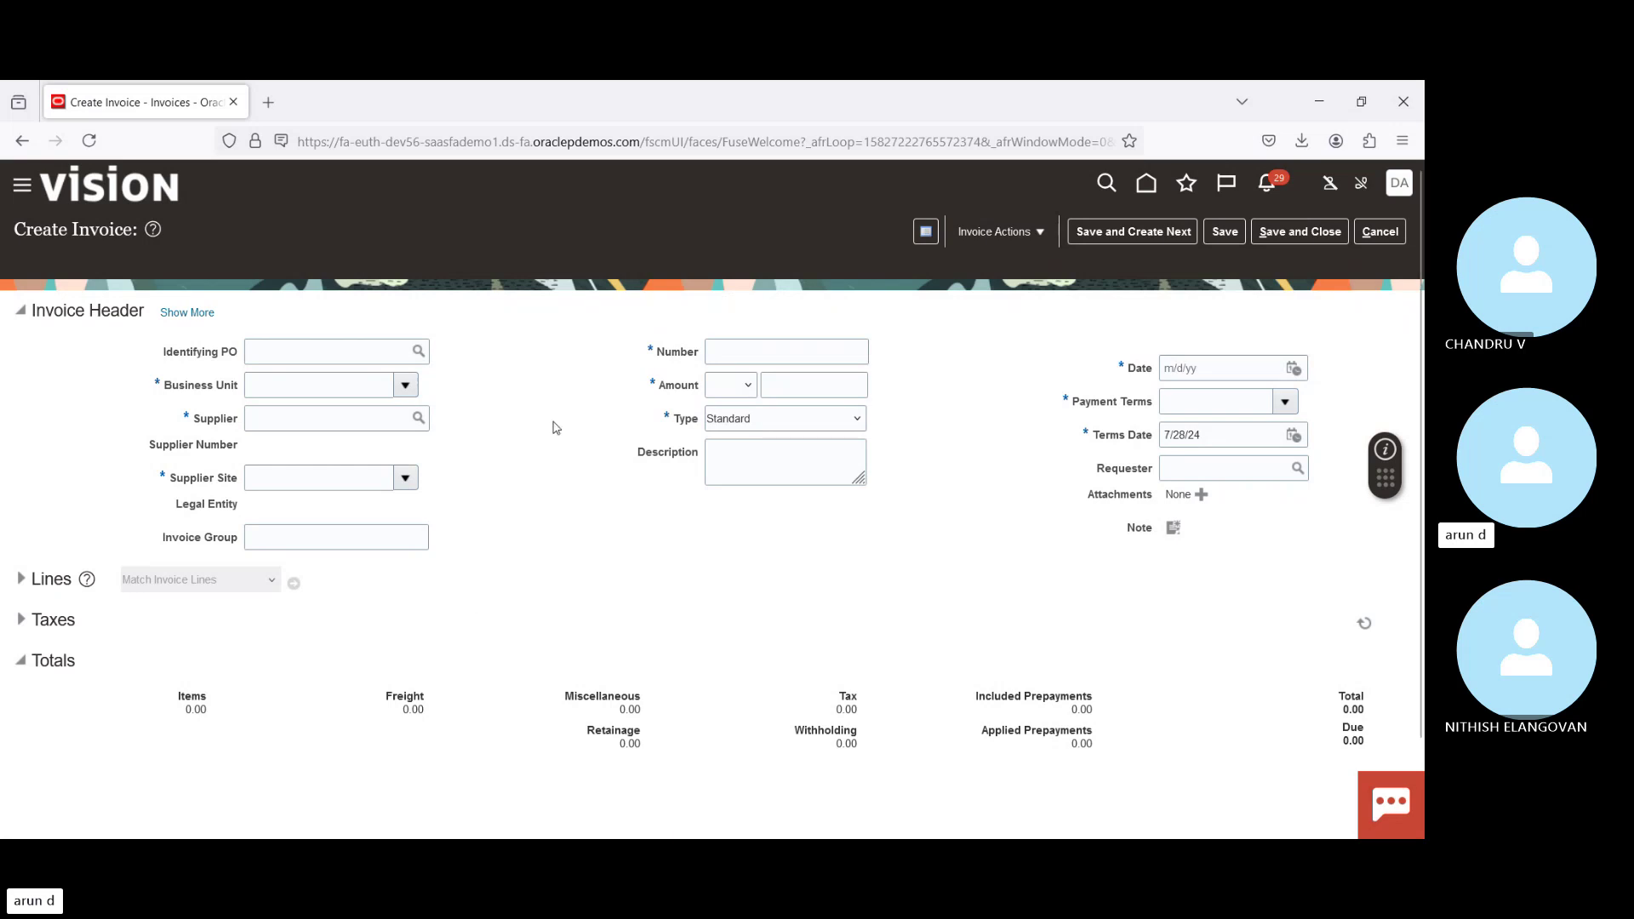
# Step: Set business unit to US1 Business Unit and pick supplier Advanced Corp from the search
pyautogui.click(406, 388)
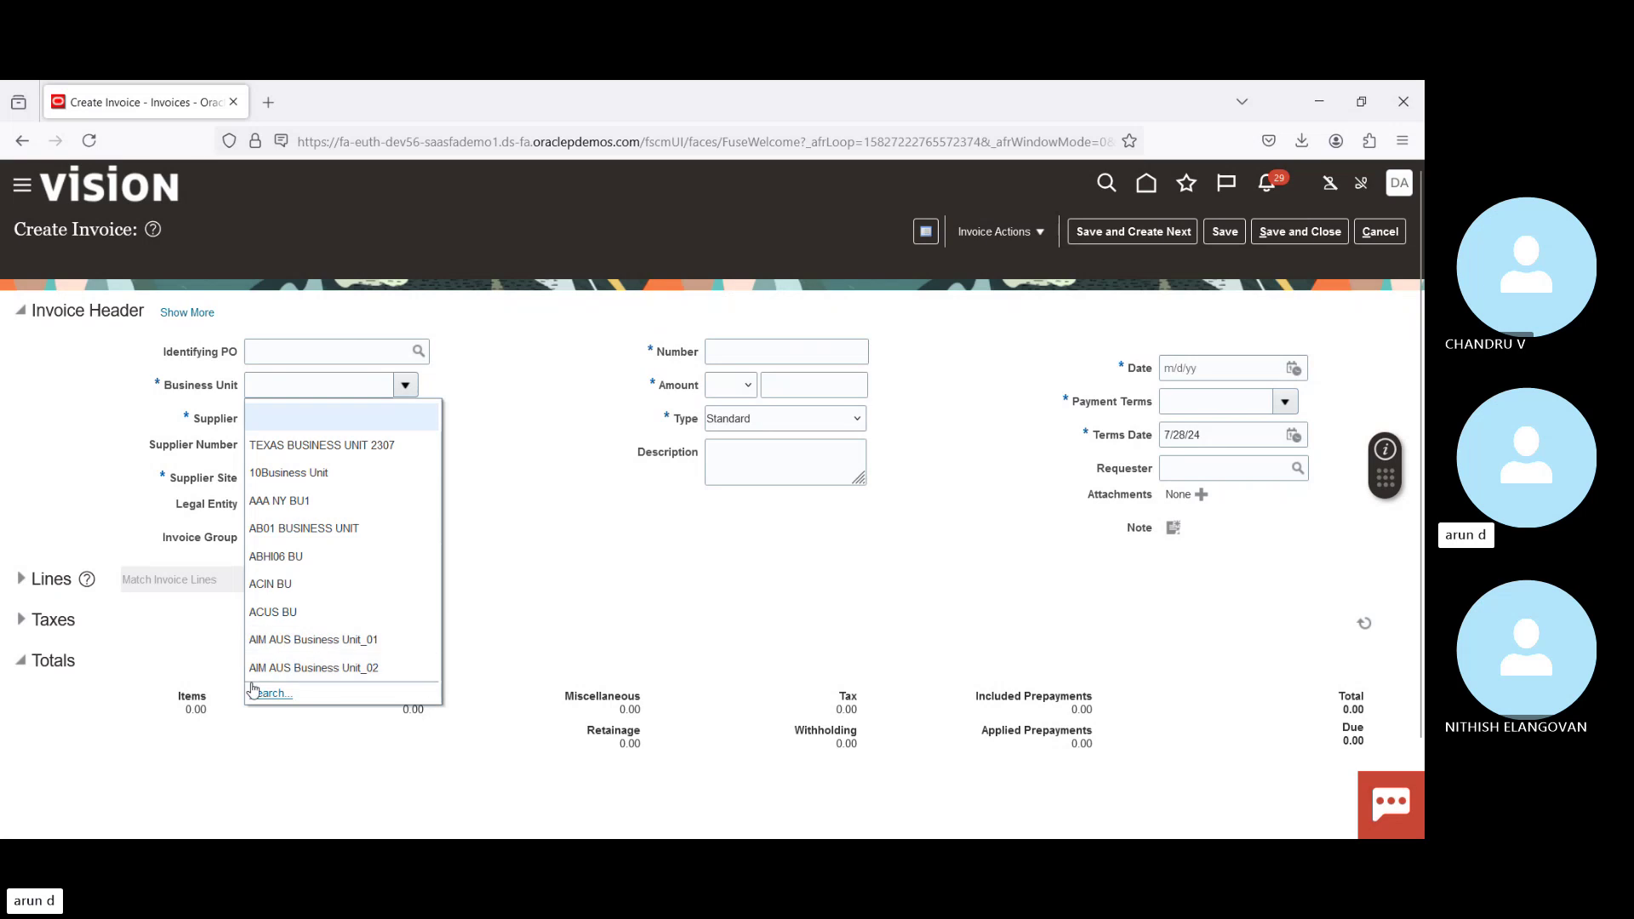
pyautogui.click(382, 382)
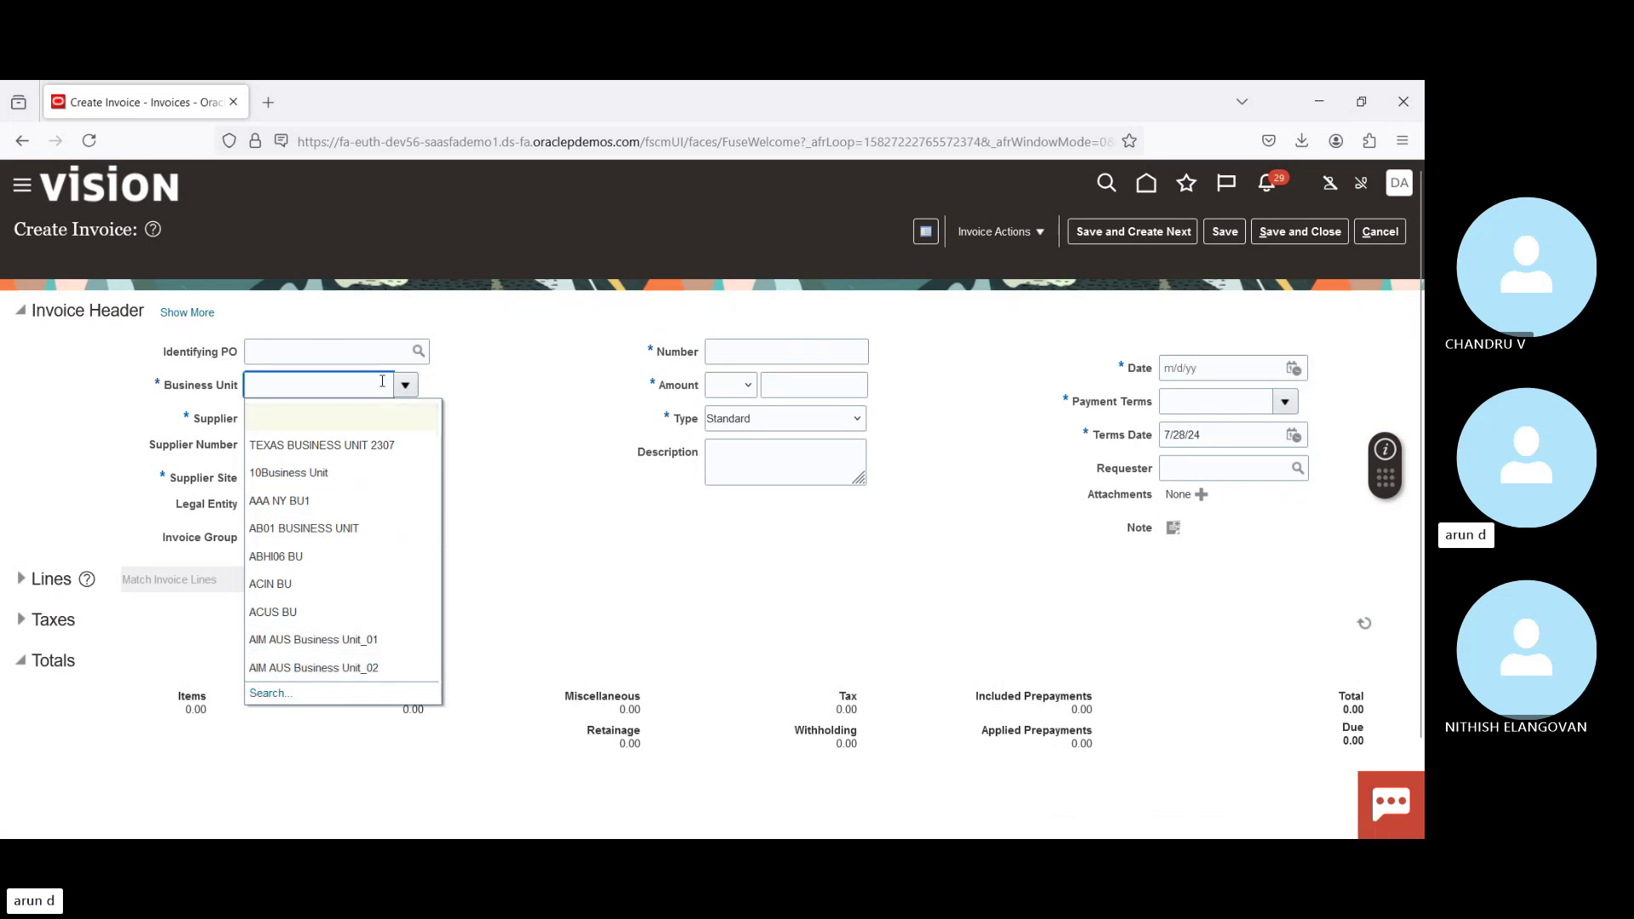
pyautogui.write('US')
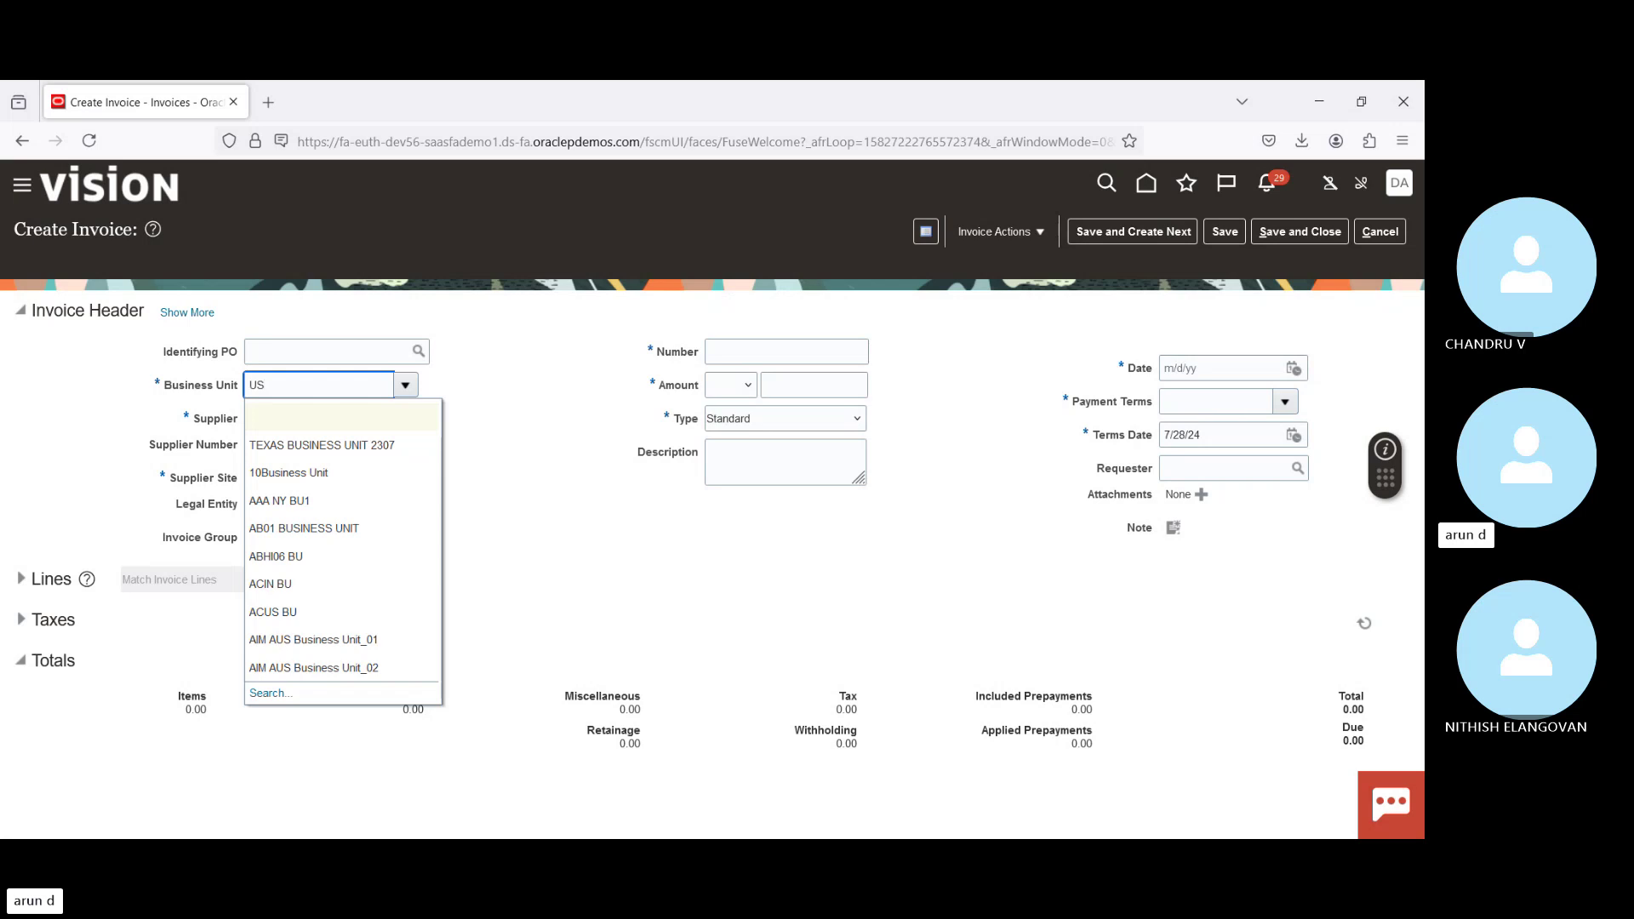
pyautogui.write('1')
pyautogui.press('Tab')
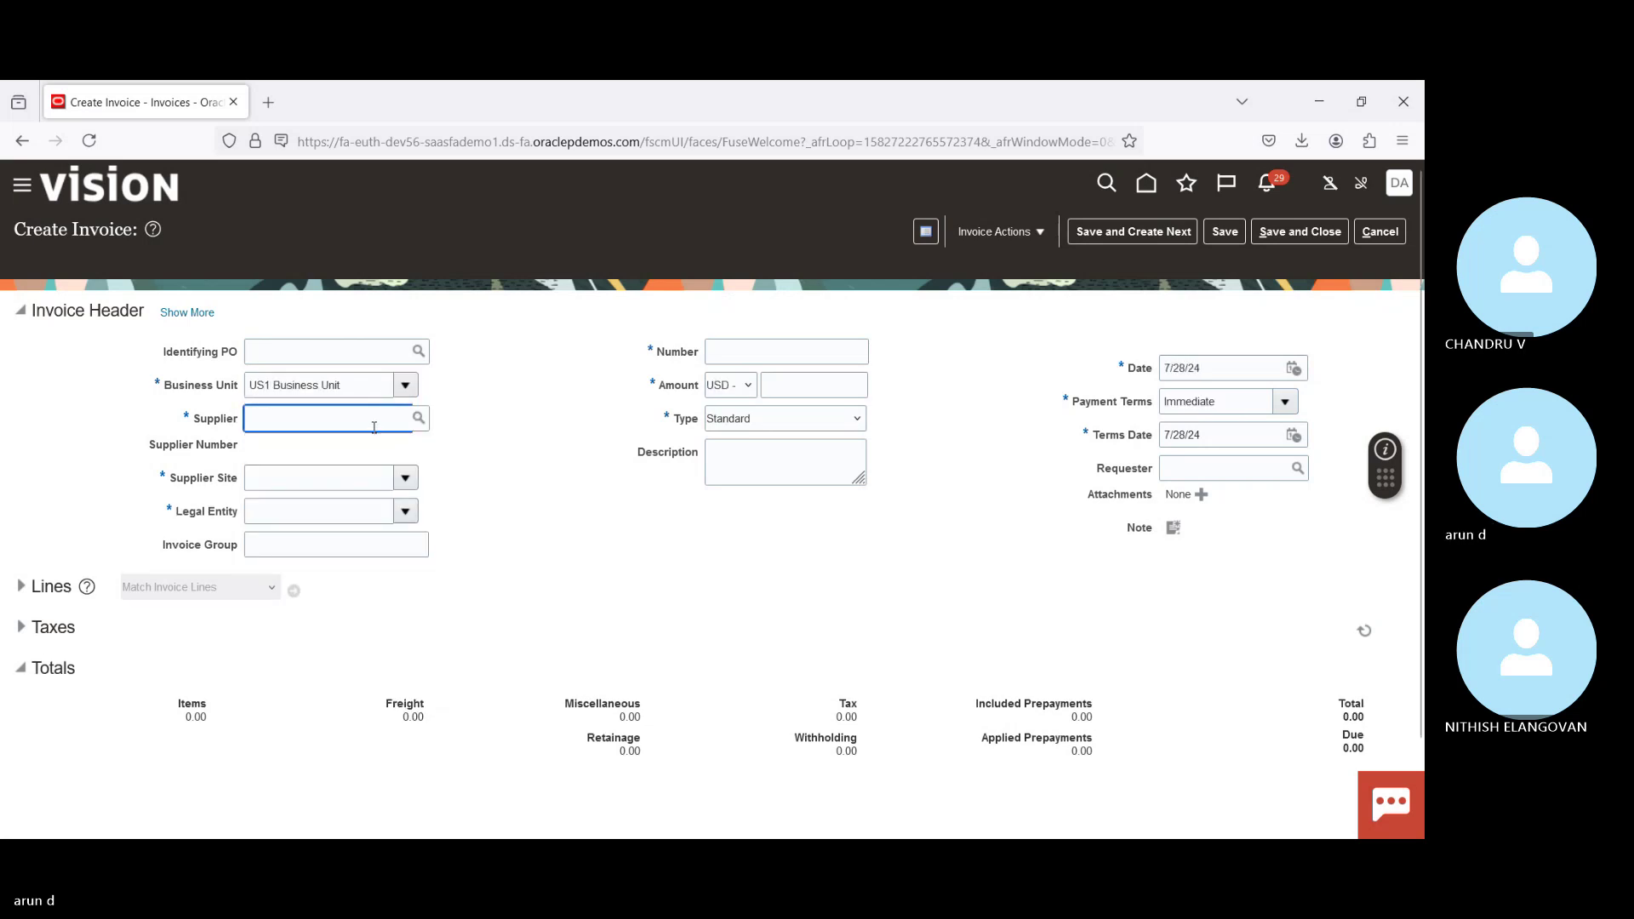
pyautogui.write('A')
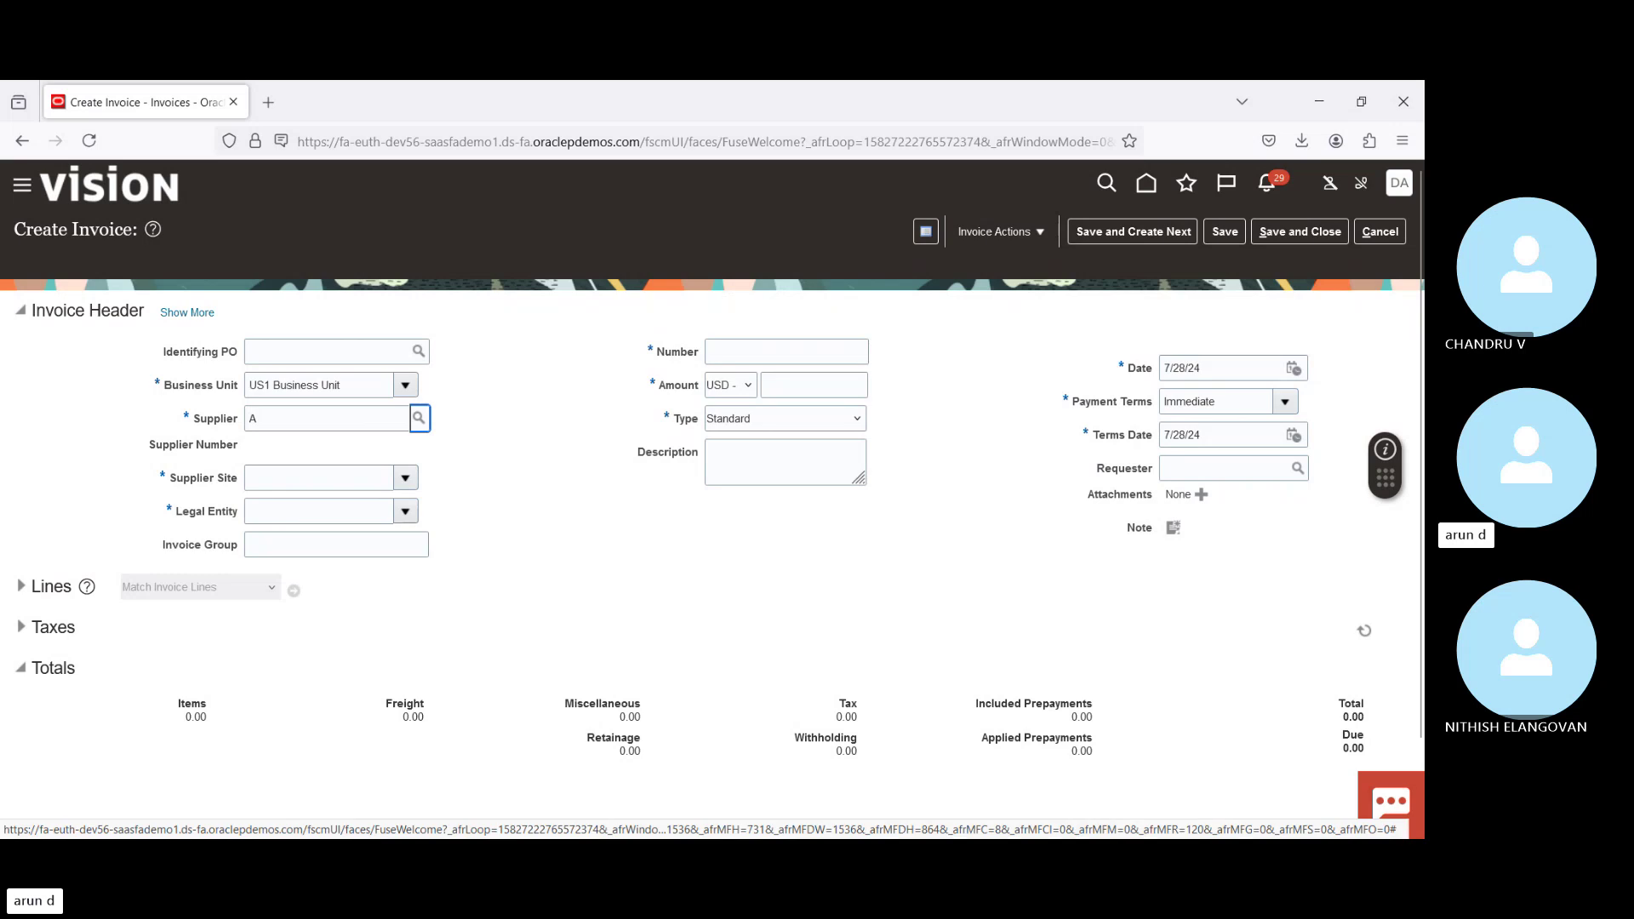
pyautogui.click(419, 418)
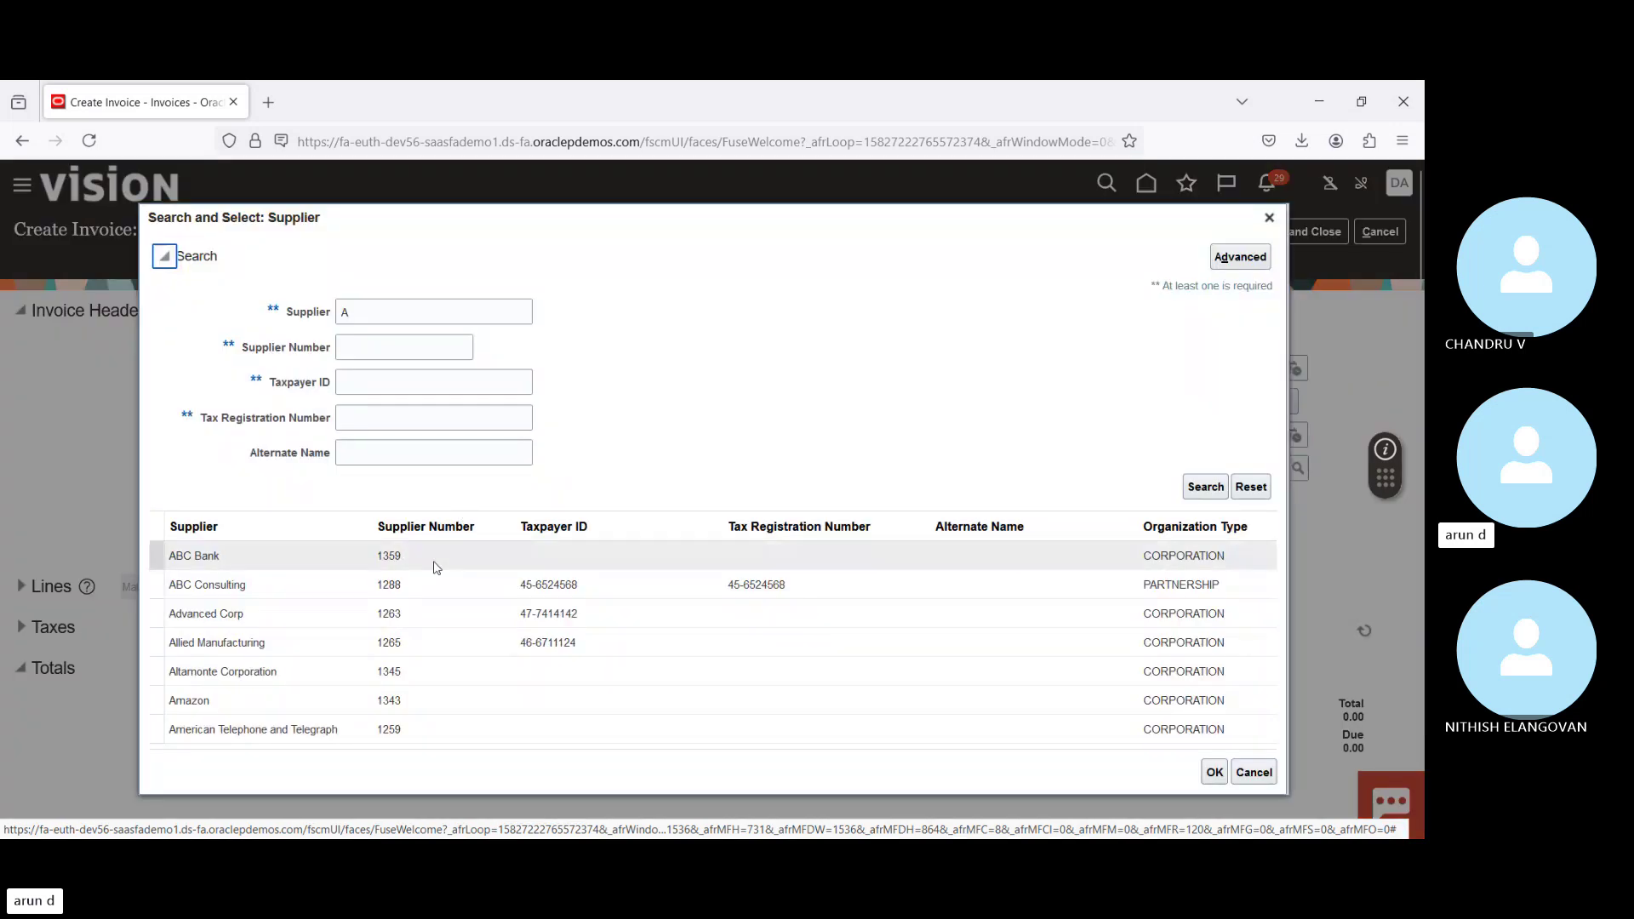
pyautogui.click(282, 613)
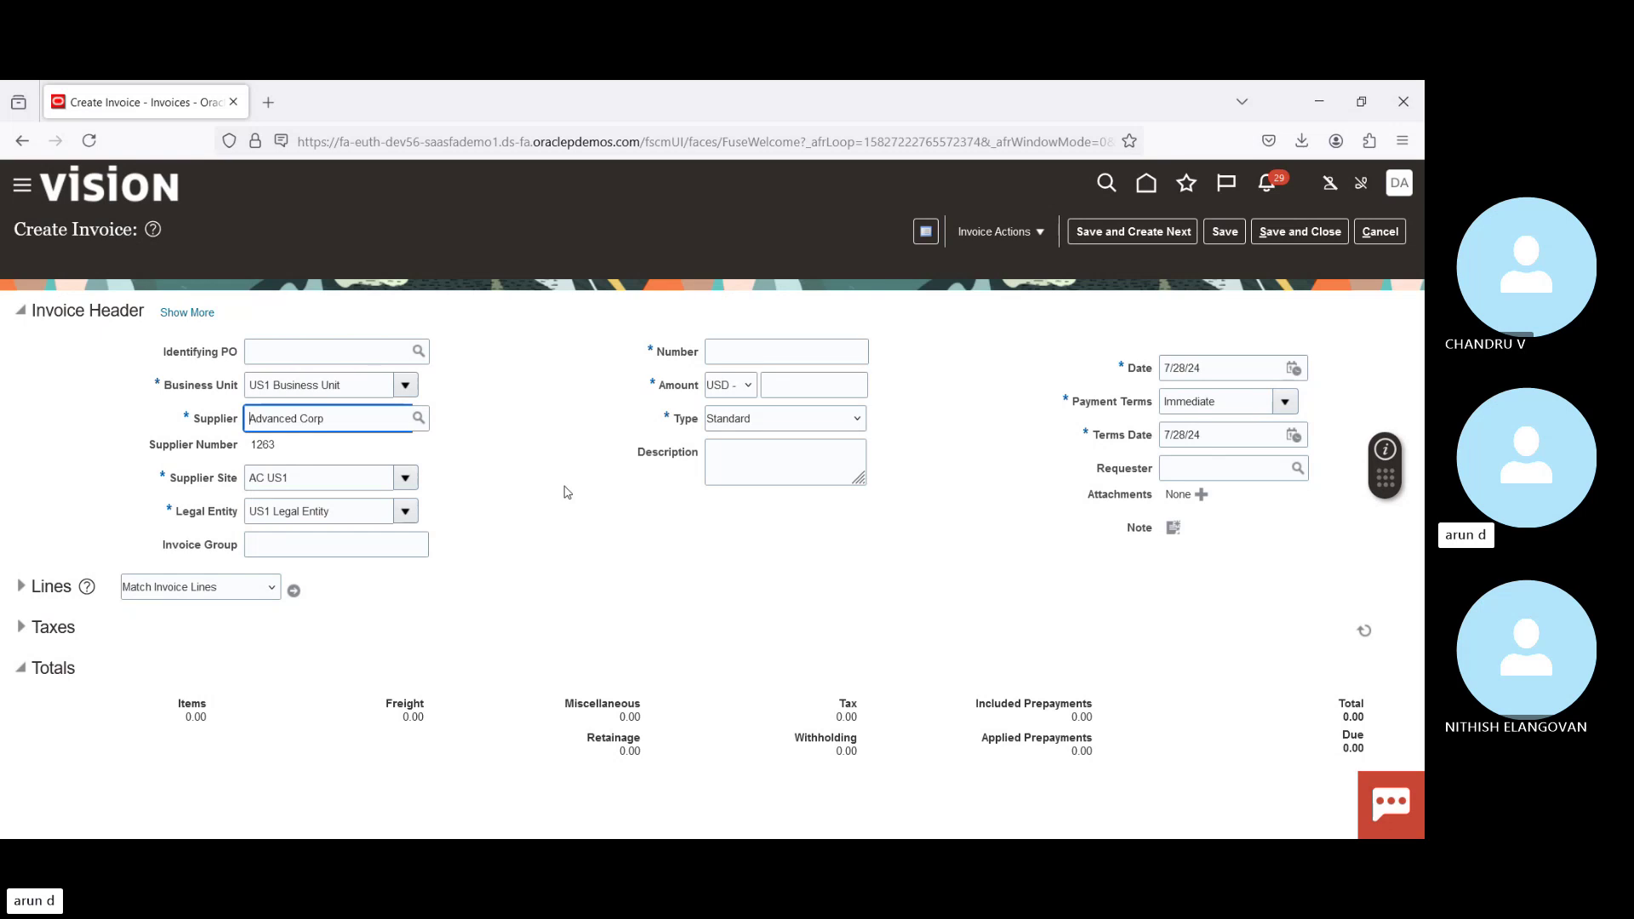
# Step: Enter invoice number MI892 and an invoice amount of 12000
pyautogui.click(752, 356)
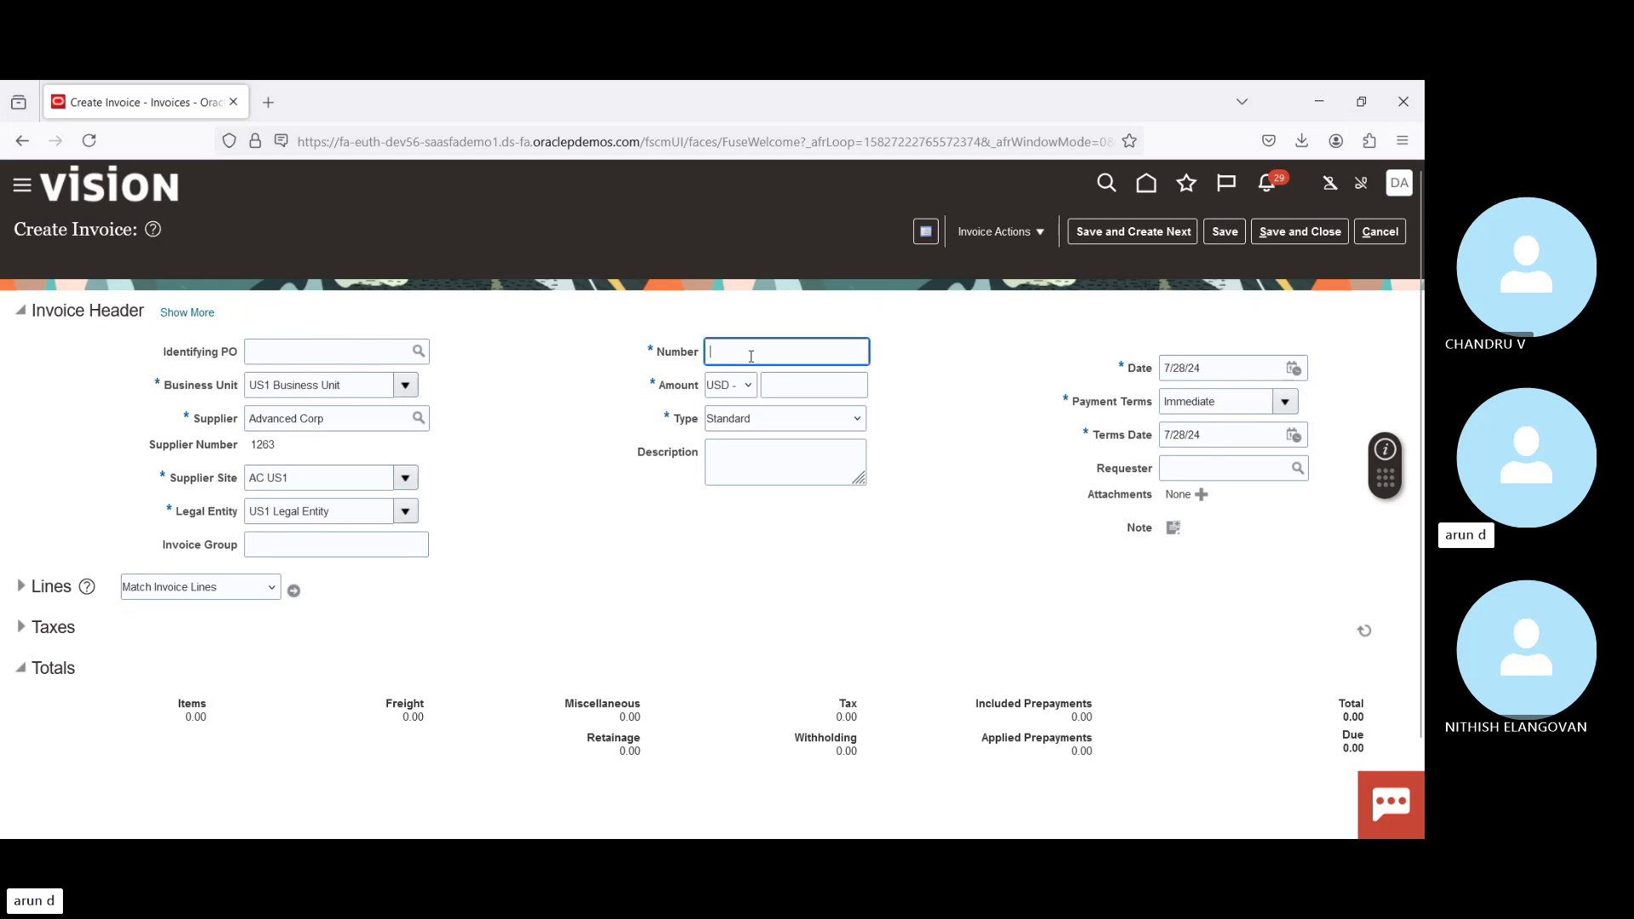
pyautogui.write('M')
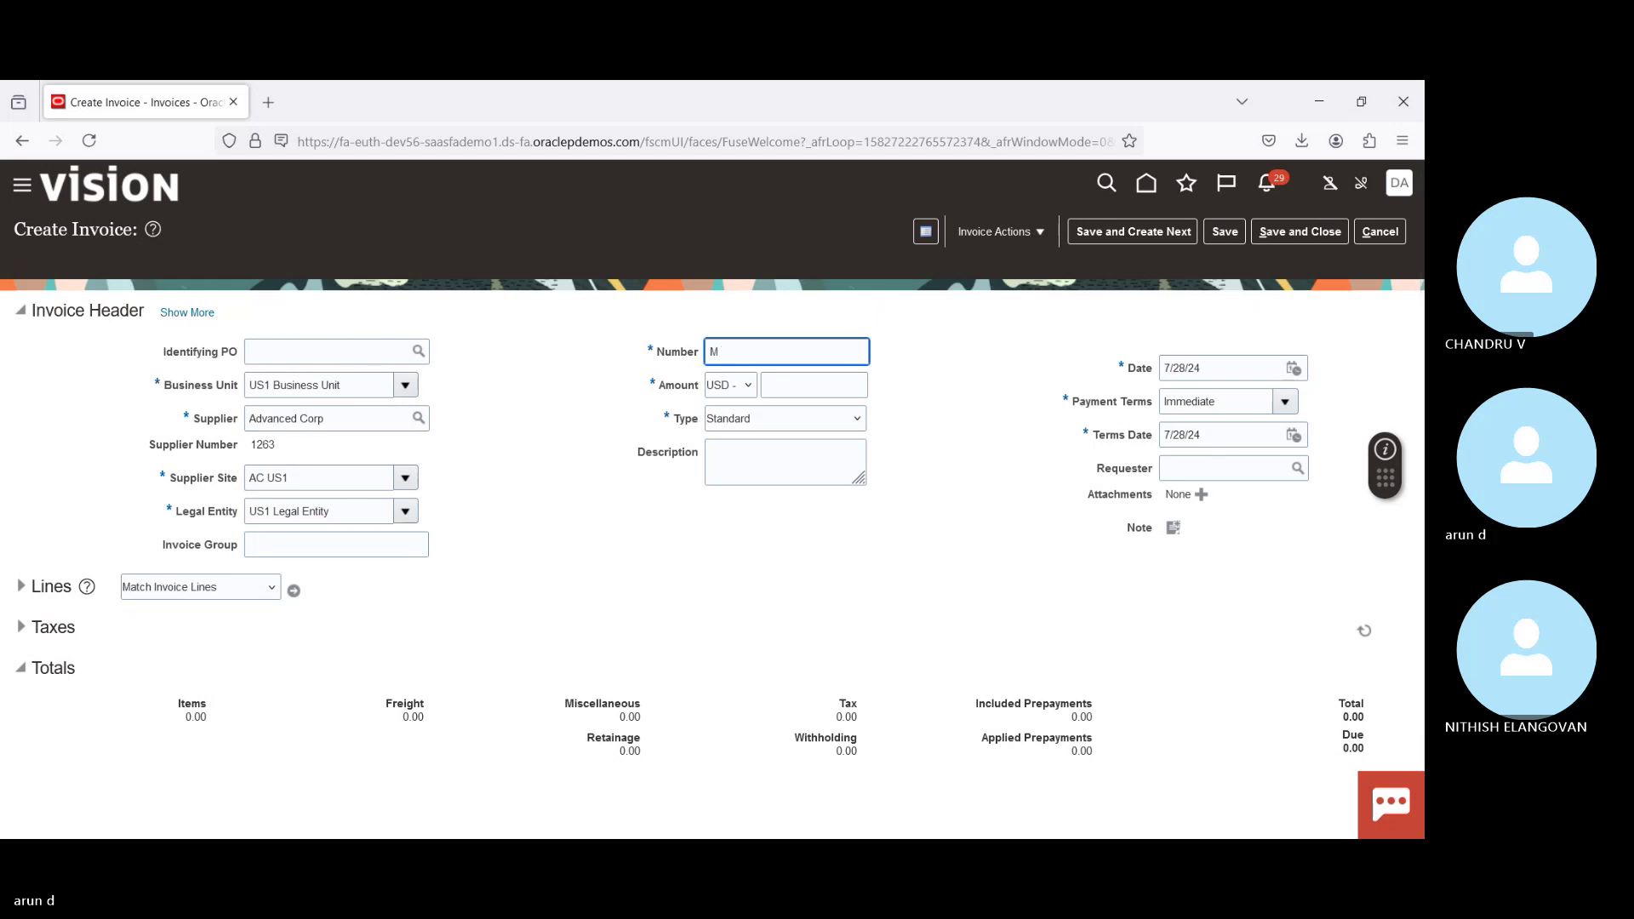
pyautogui.write('I892')
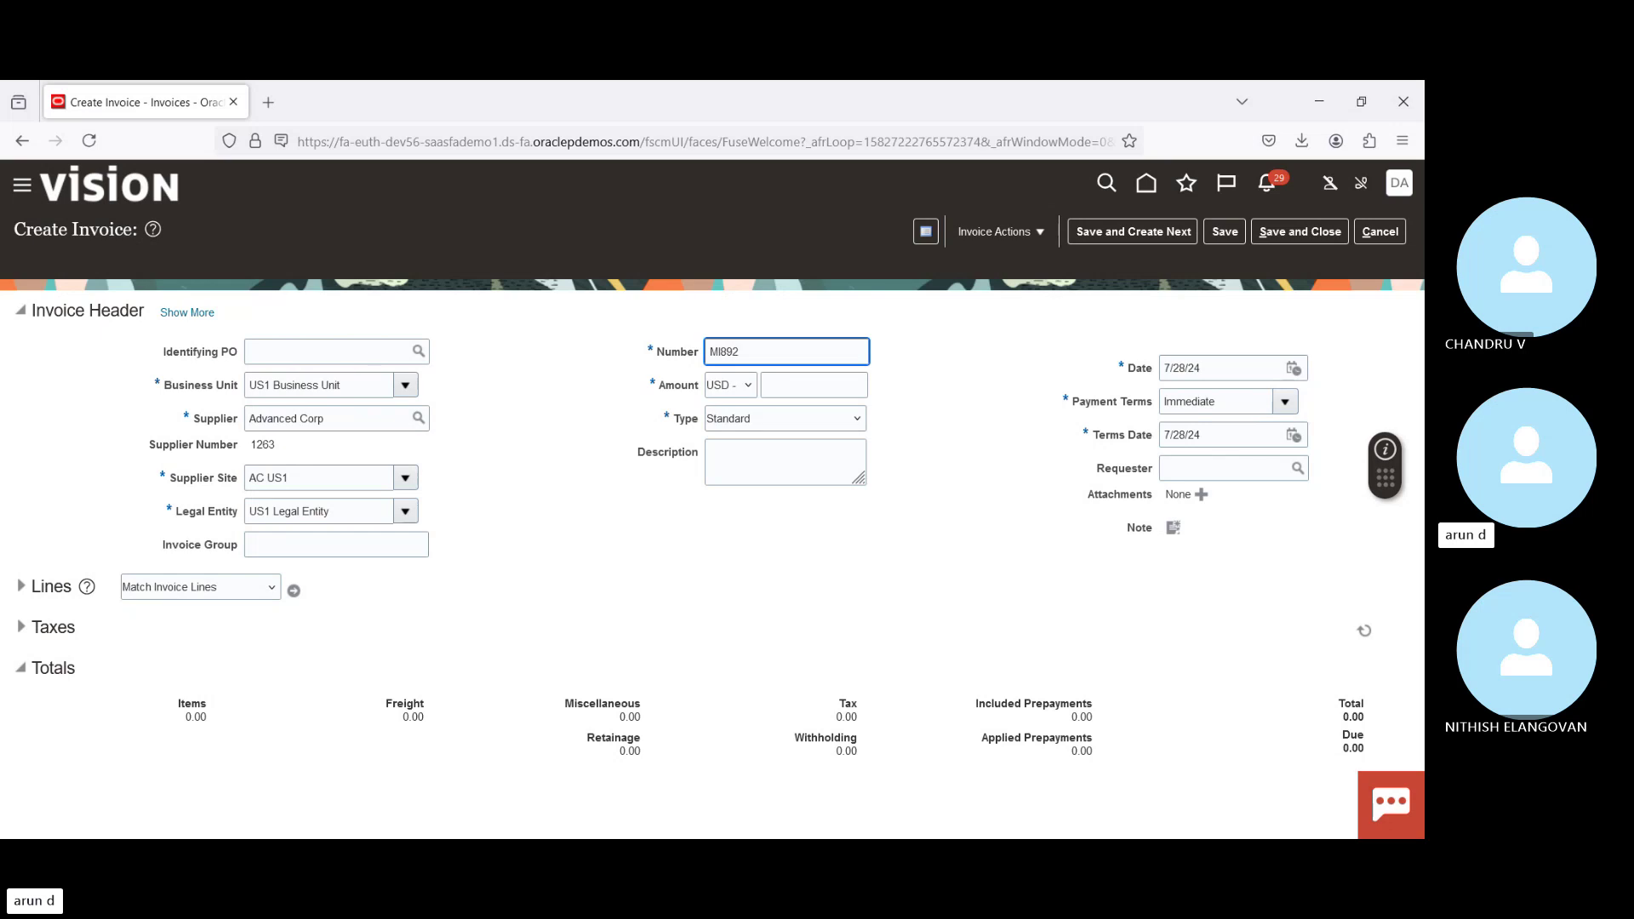
pyautogui.press('Tab')
pyautogui.press('Tab')
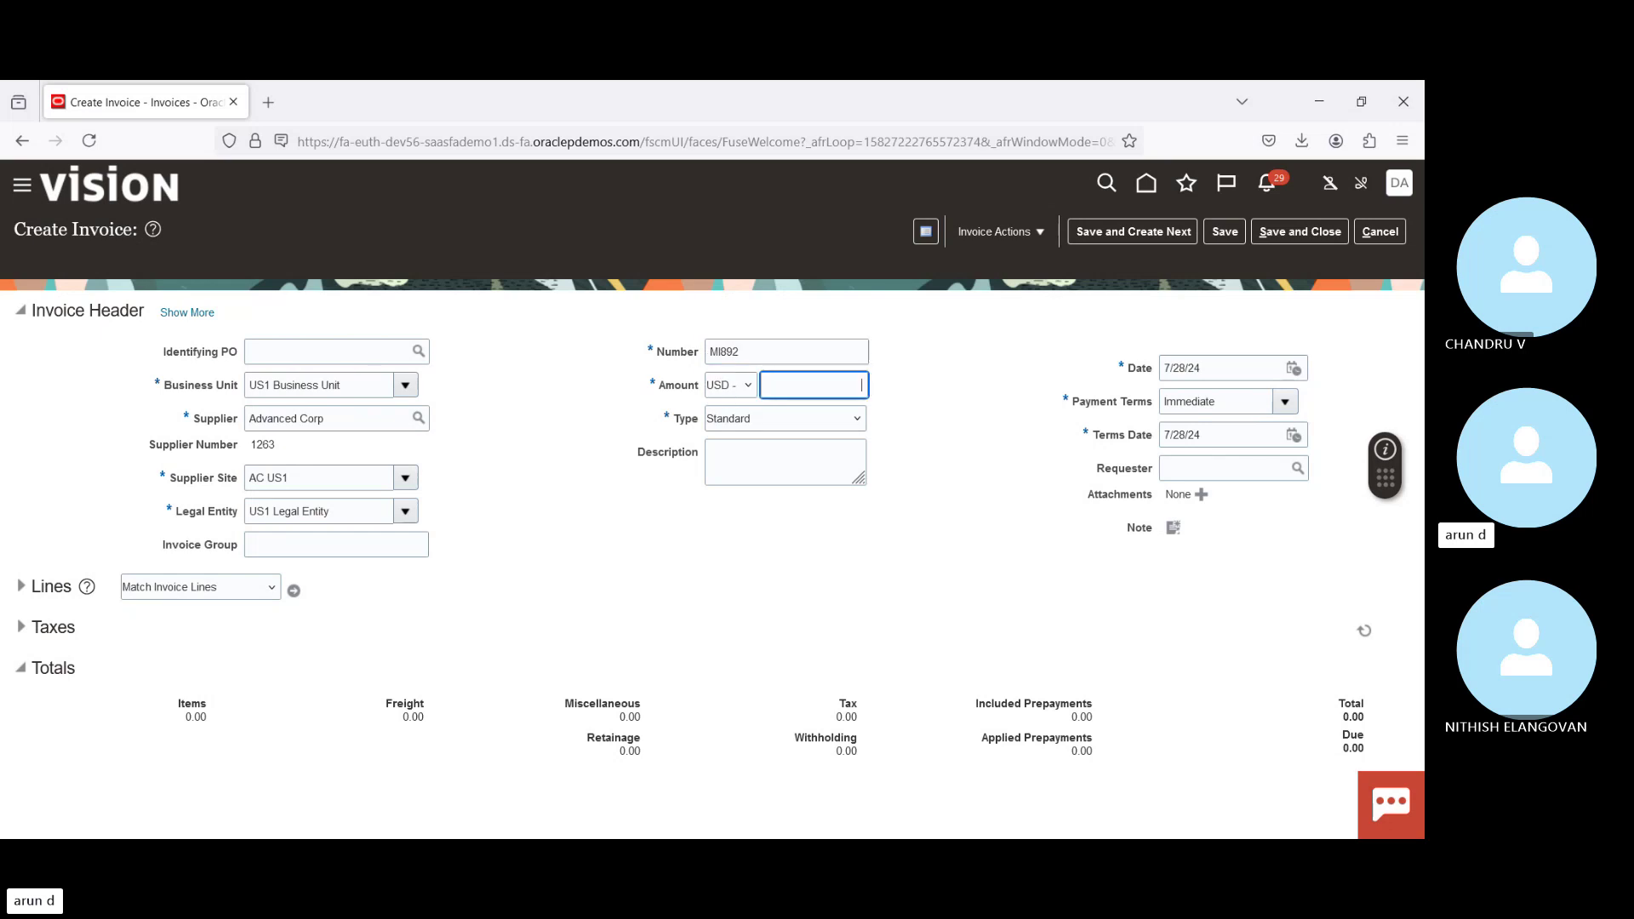
pyautogui.write('12')
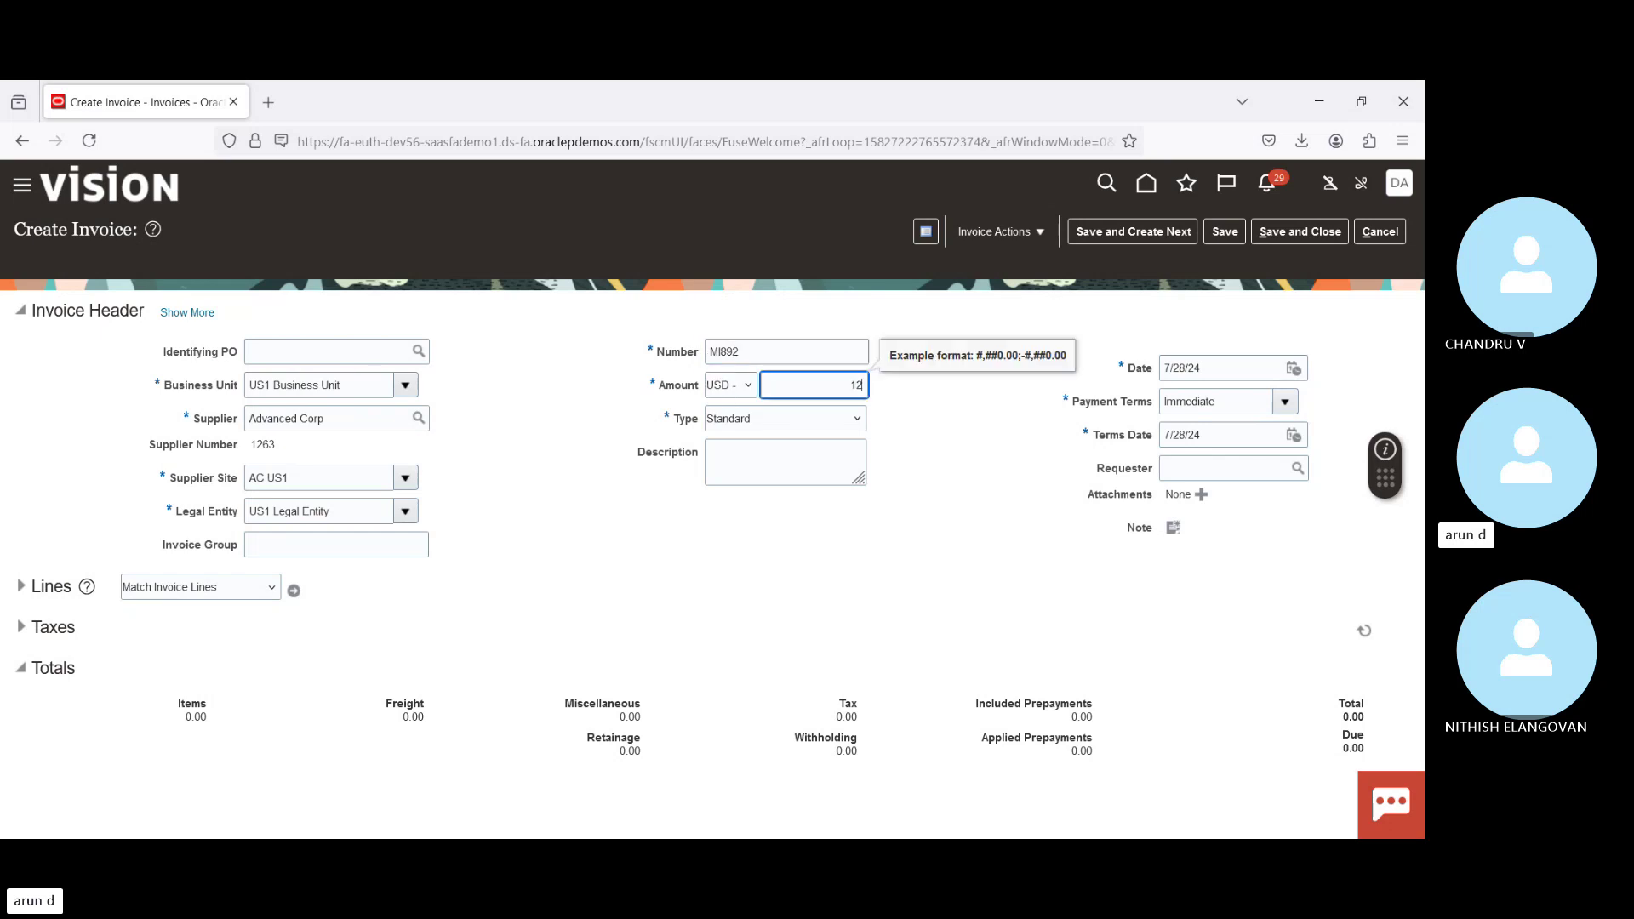
pyautogui.write('000')
pyautogui.press('Tab')
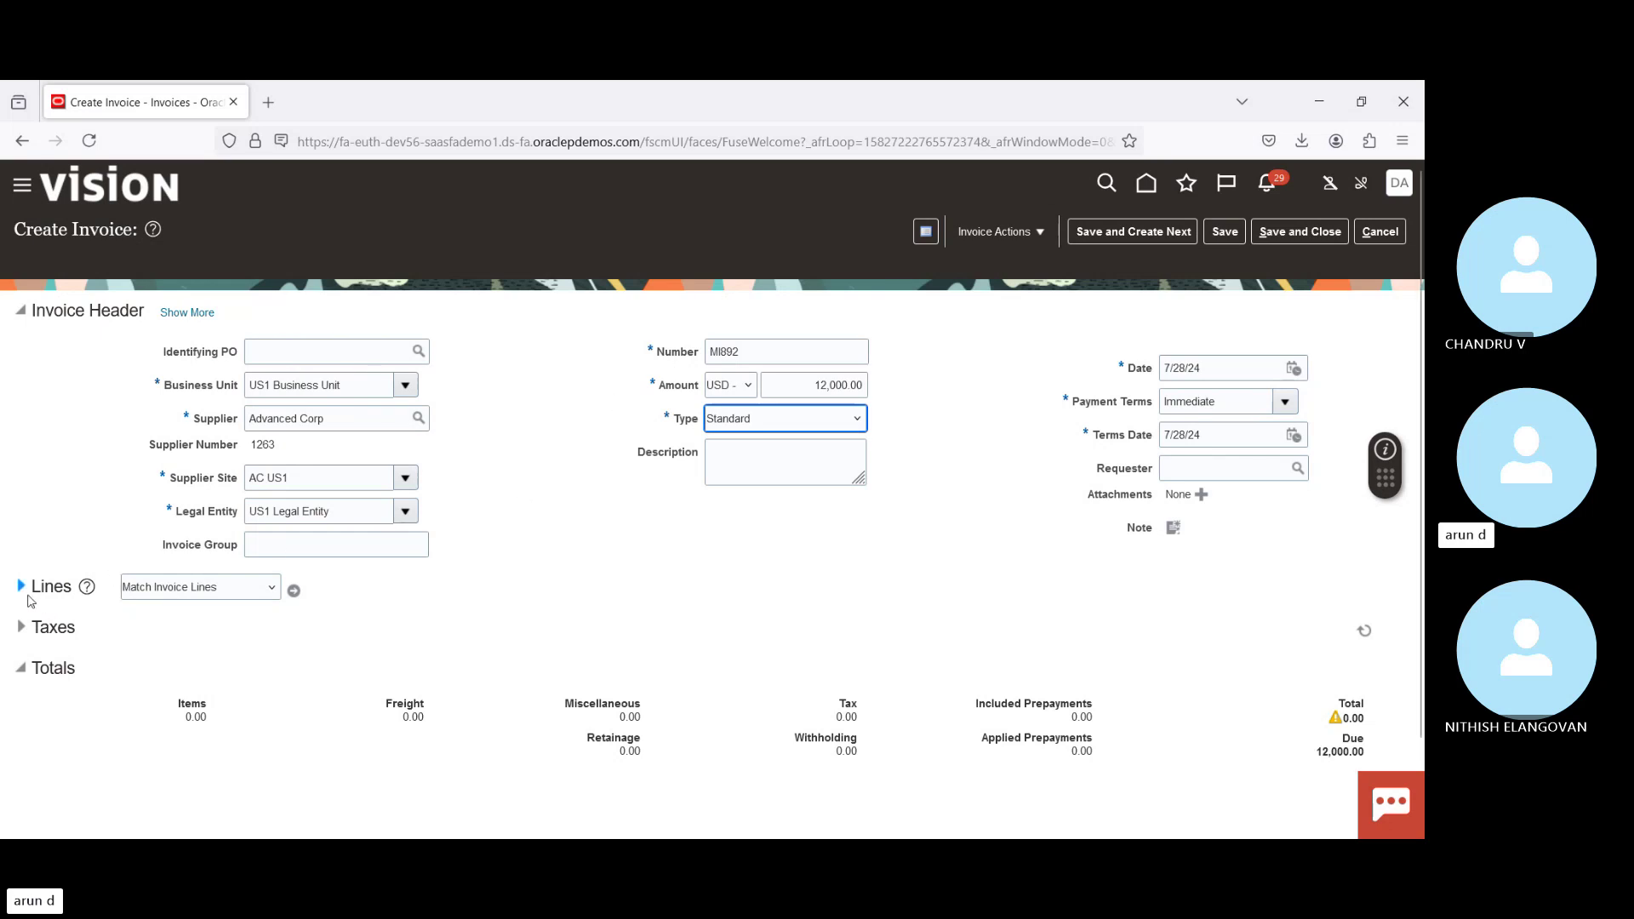
# Step: Expand the Lines section and enter 12,000.00 as line 1's amount
pyautogui.click(26, 592)
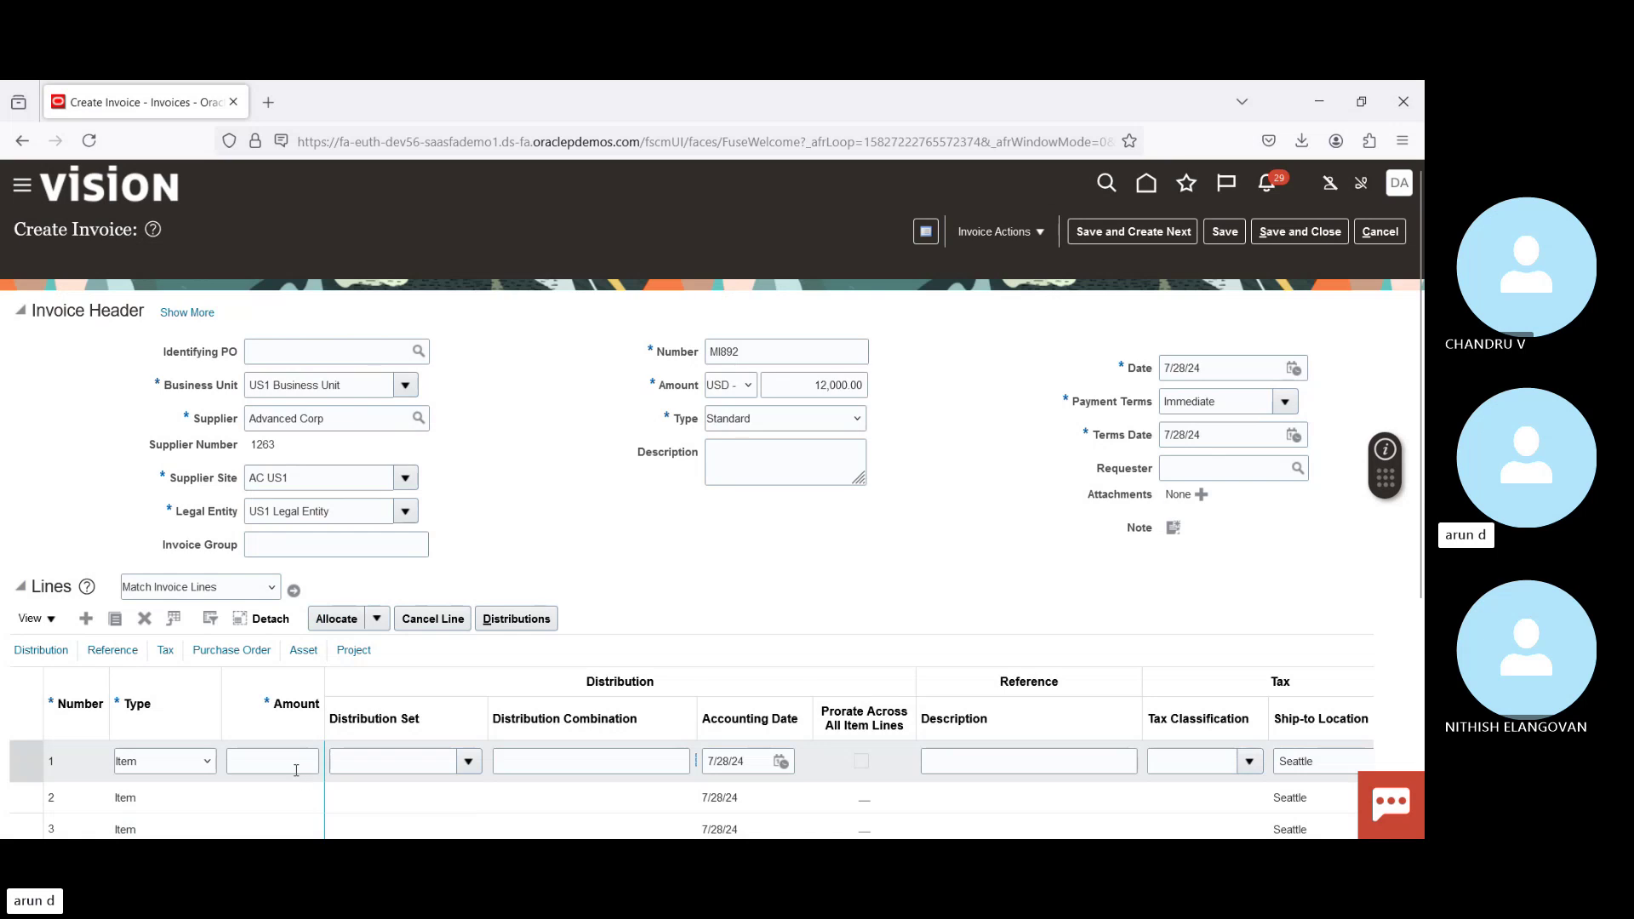
pyautogui.click(297, 768)
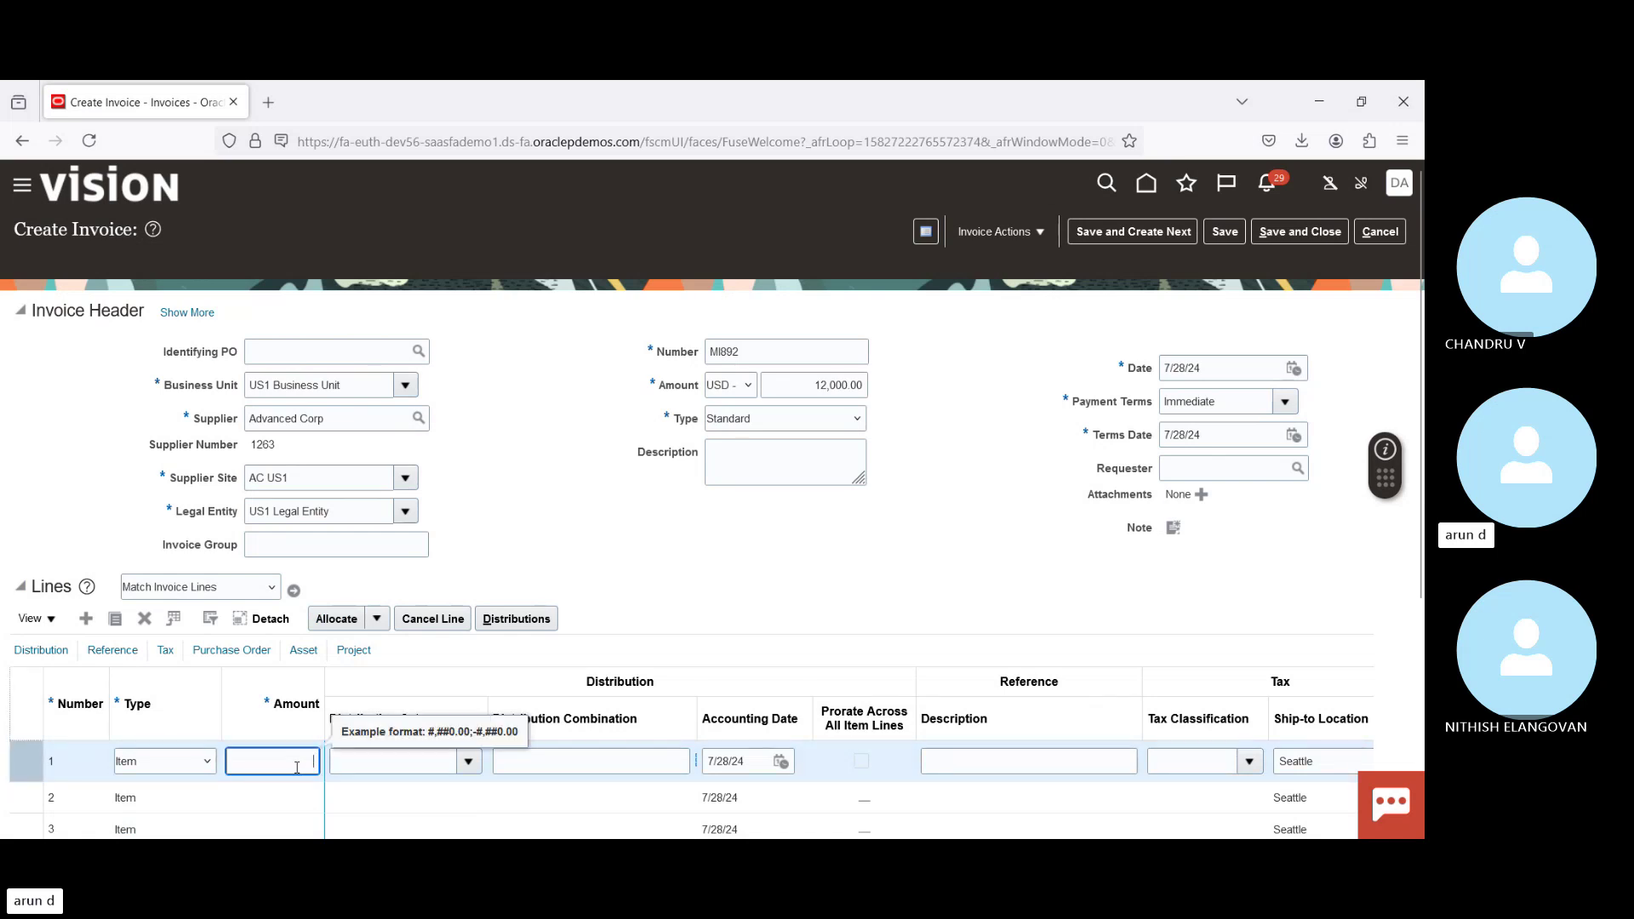
pyautogui.write('12000')
pyautogui.press('Tab')
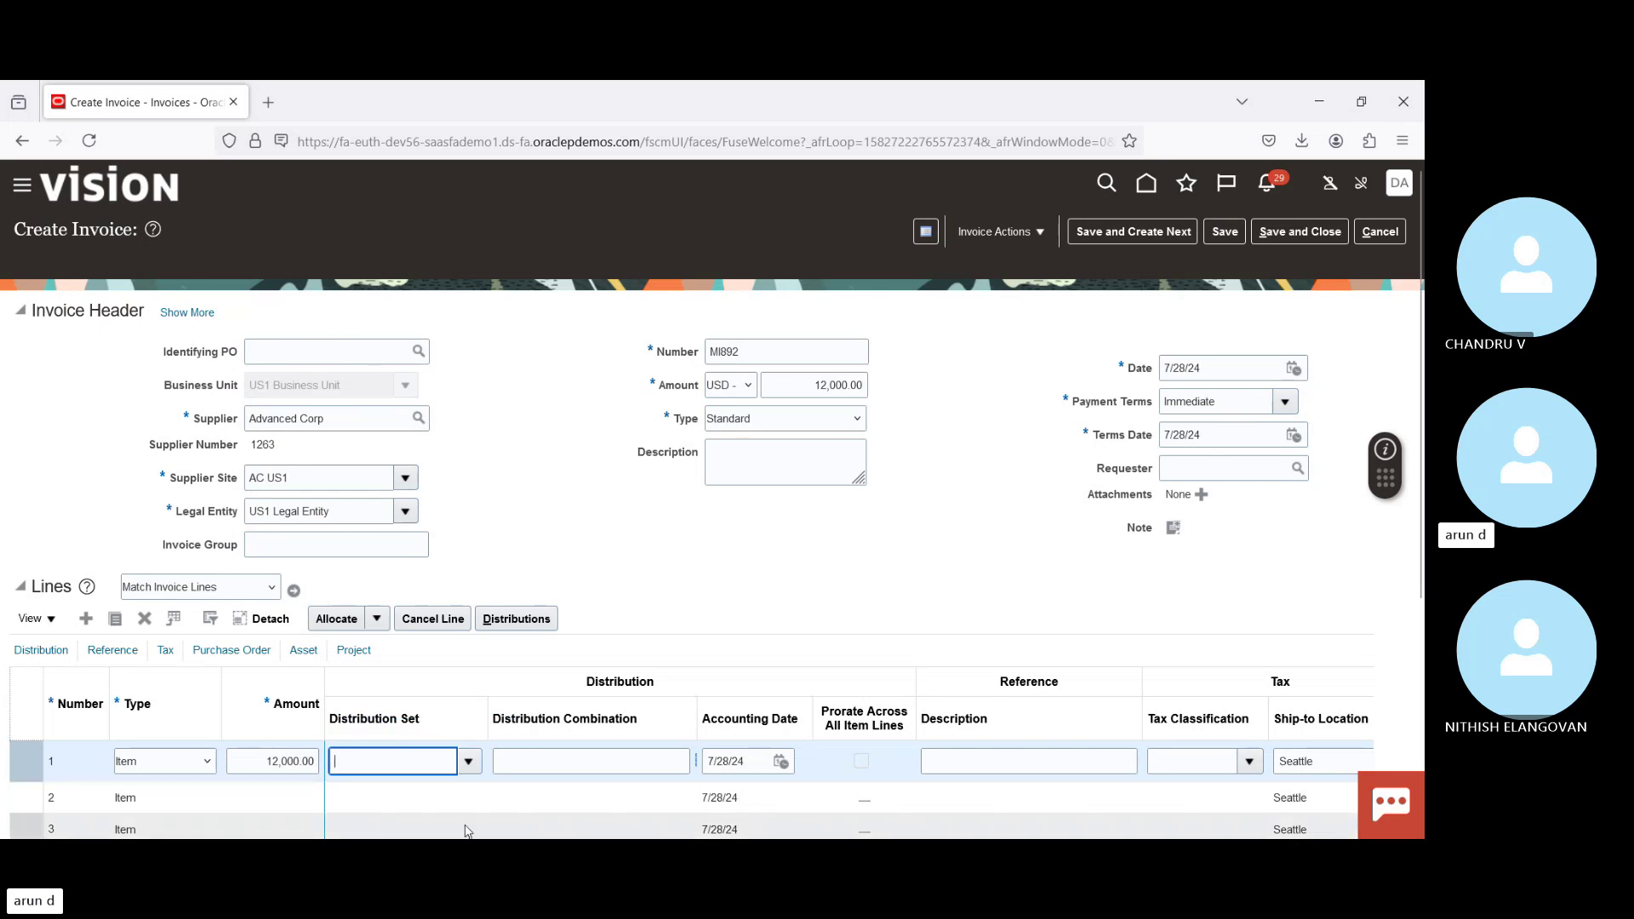
pyautogui.click(469, 761)
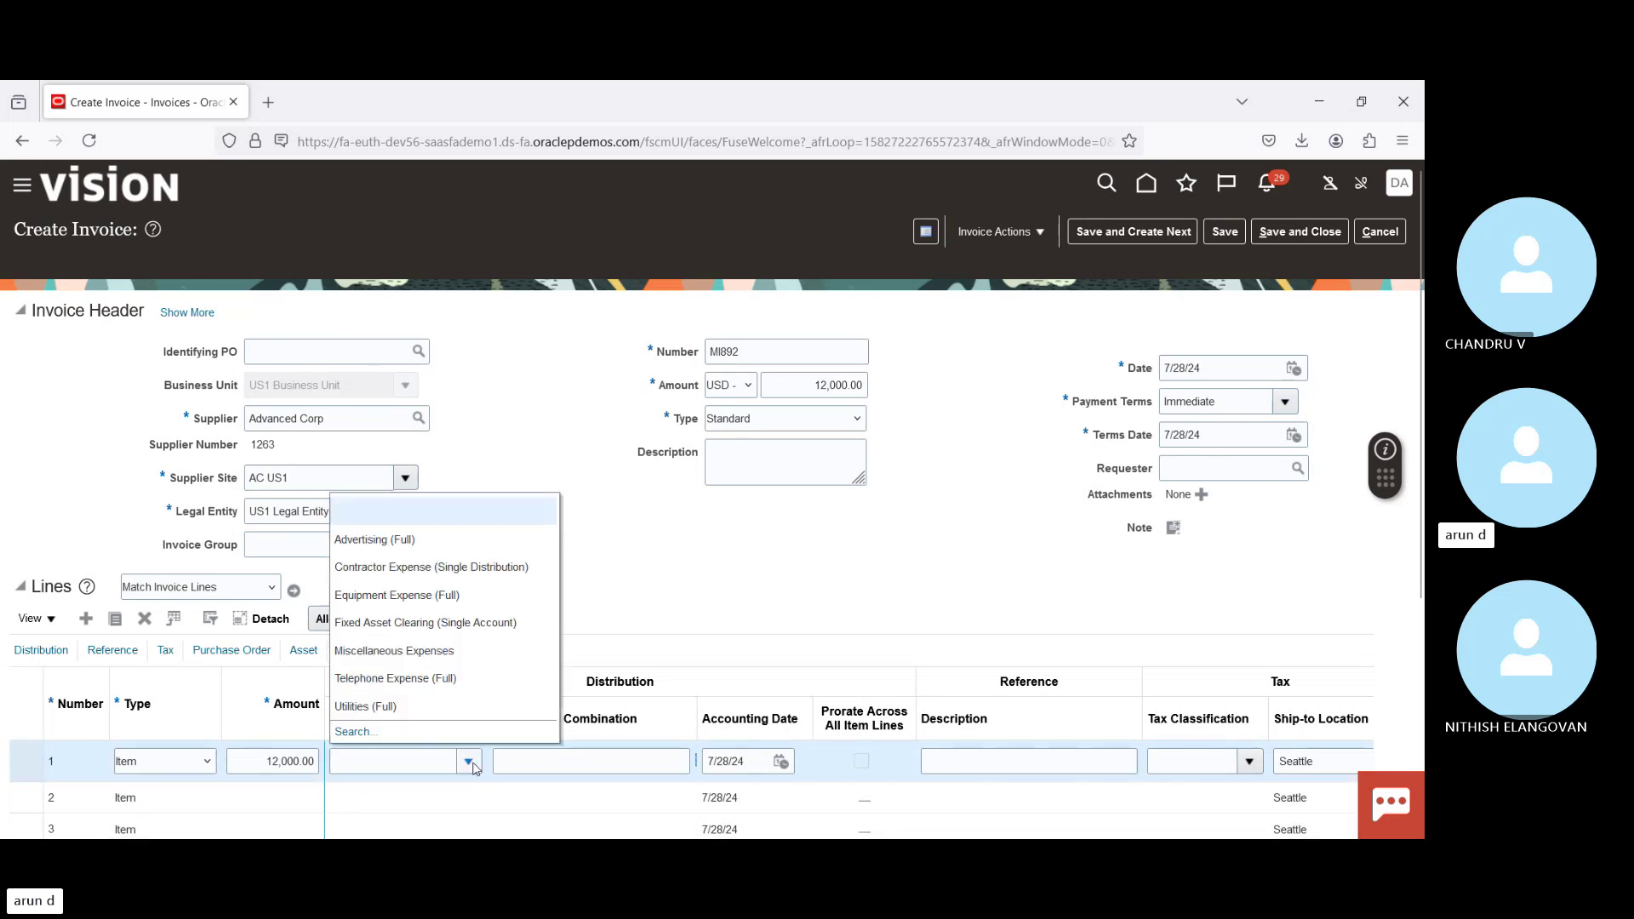
# Step: Choose Advertising (Full) as line 1's distribution set
pyautogui.click(403, 549)
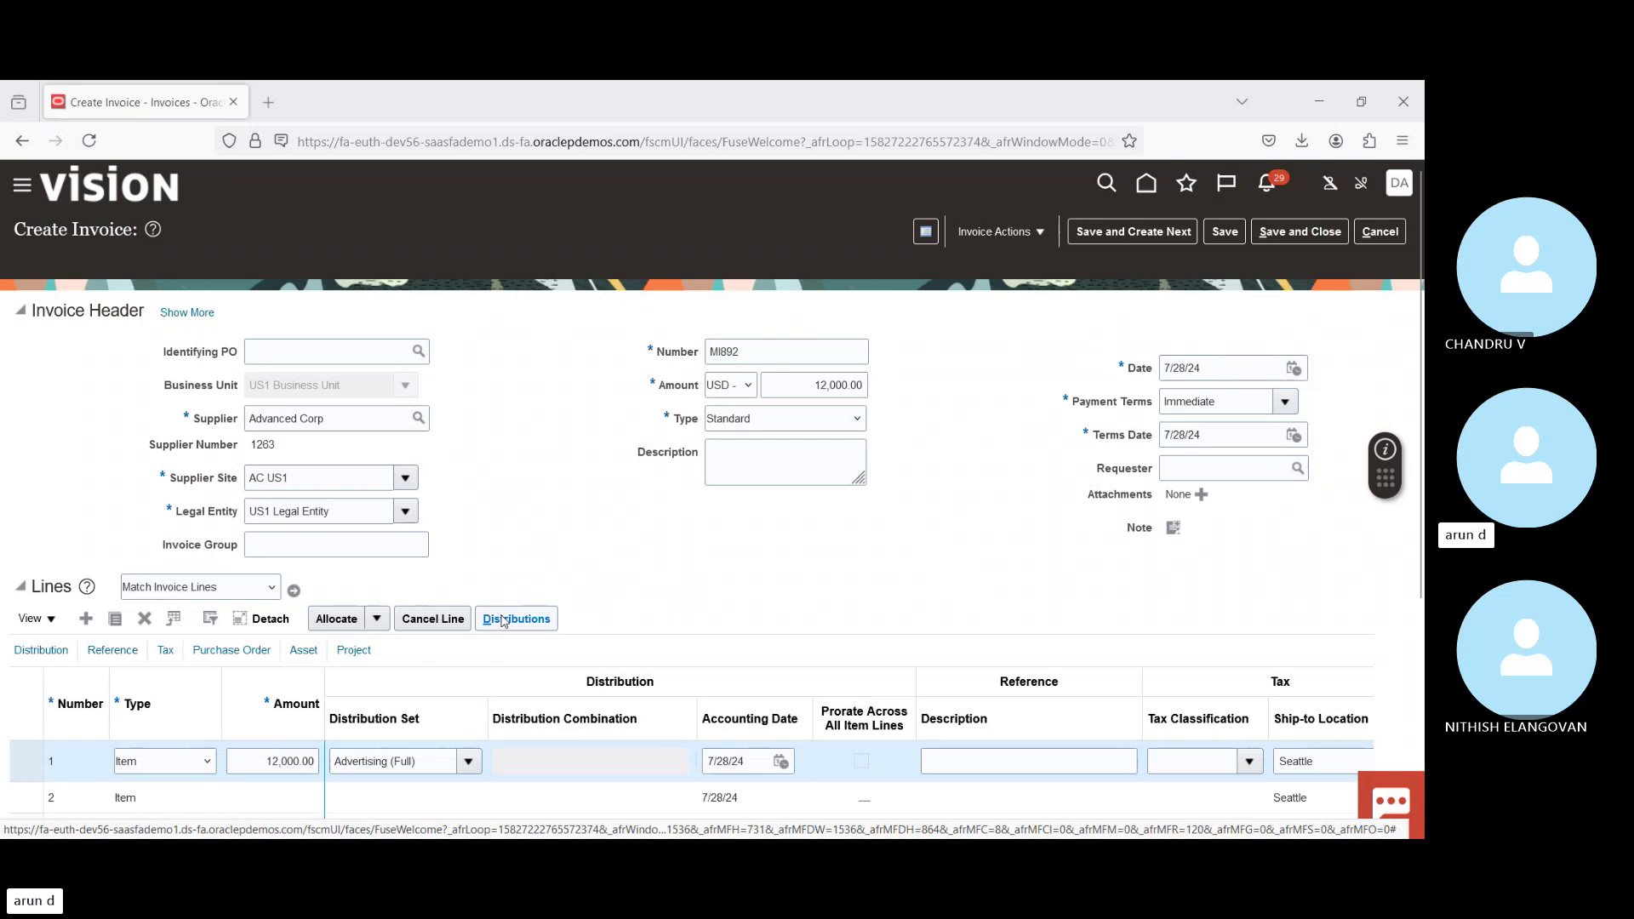
# Step: Check line 1's Advertising distributions total 12,000.00, then save and close
pyautogui.click(503, 619)
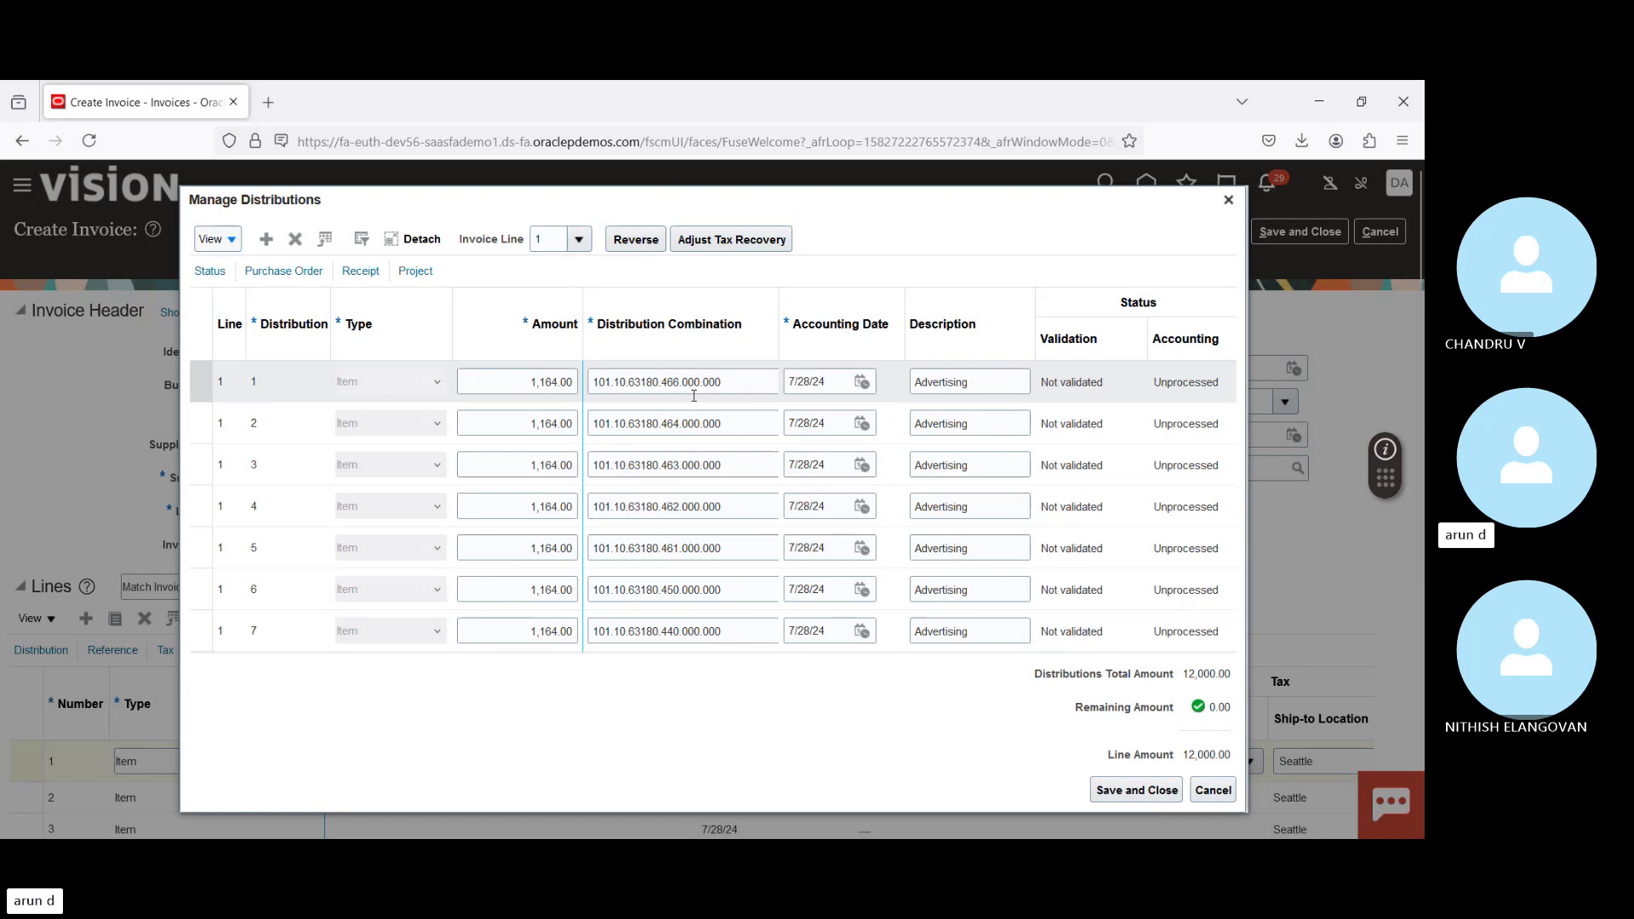
pyautogui.click(1126, 792)
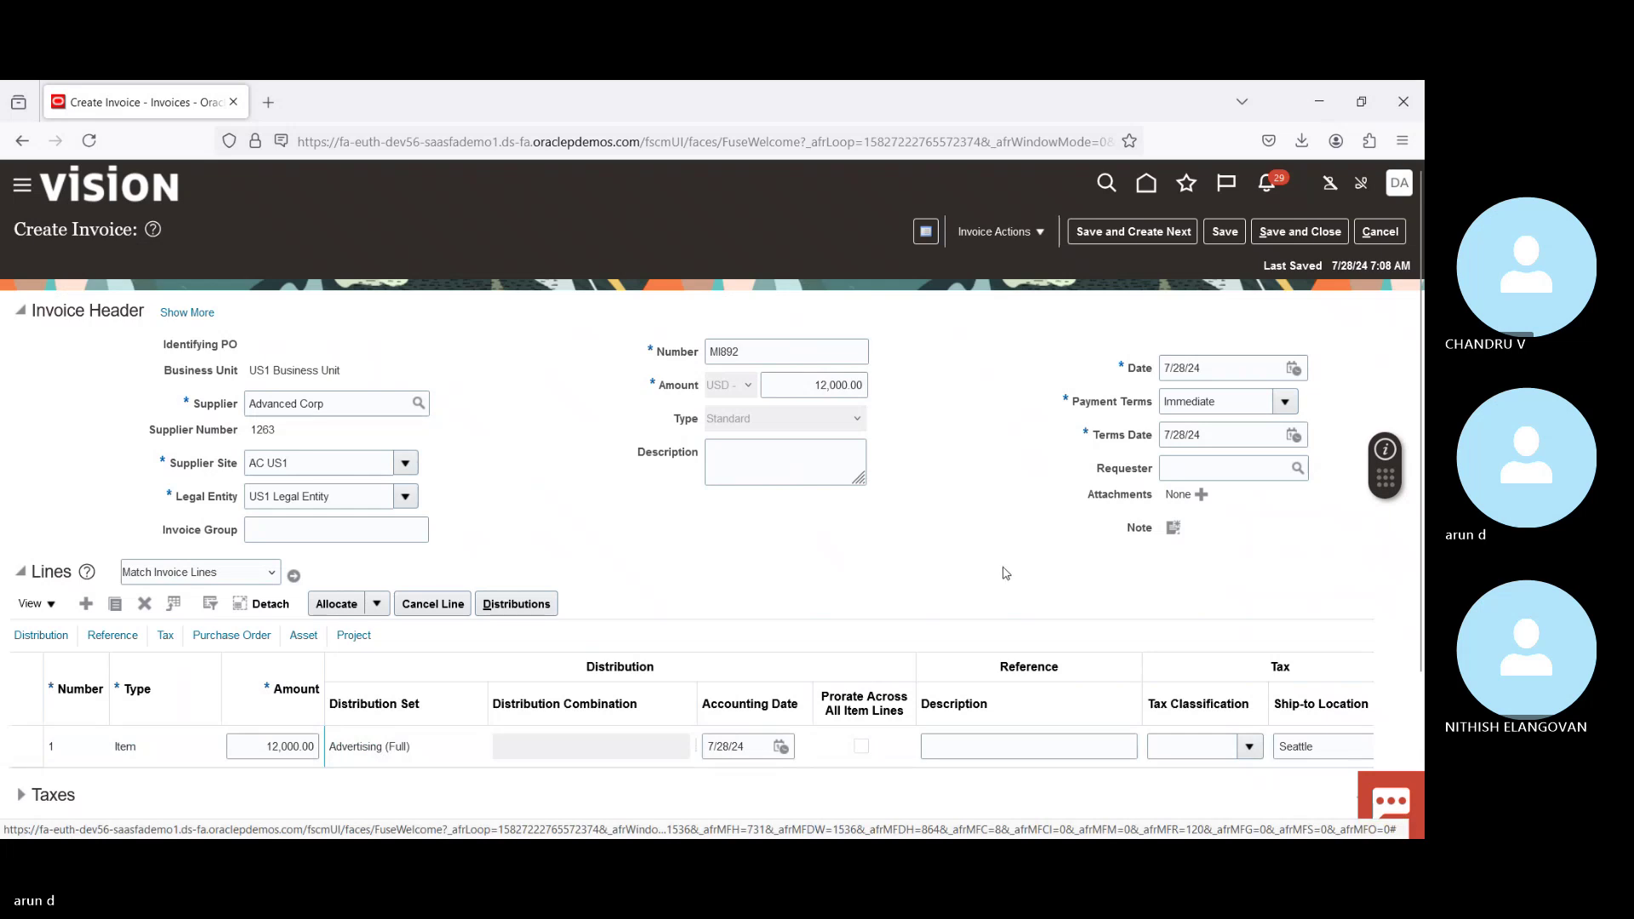
# Step: Show line 1's tax fields: ship-to location Seattle and calculated tax 1,140.00
pyautogui.moveTo(1421, 508); pyautogui.dragTo(1420, 584)
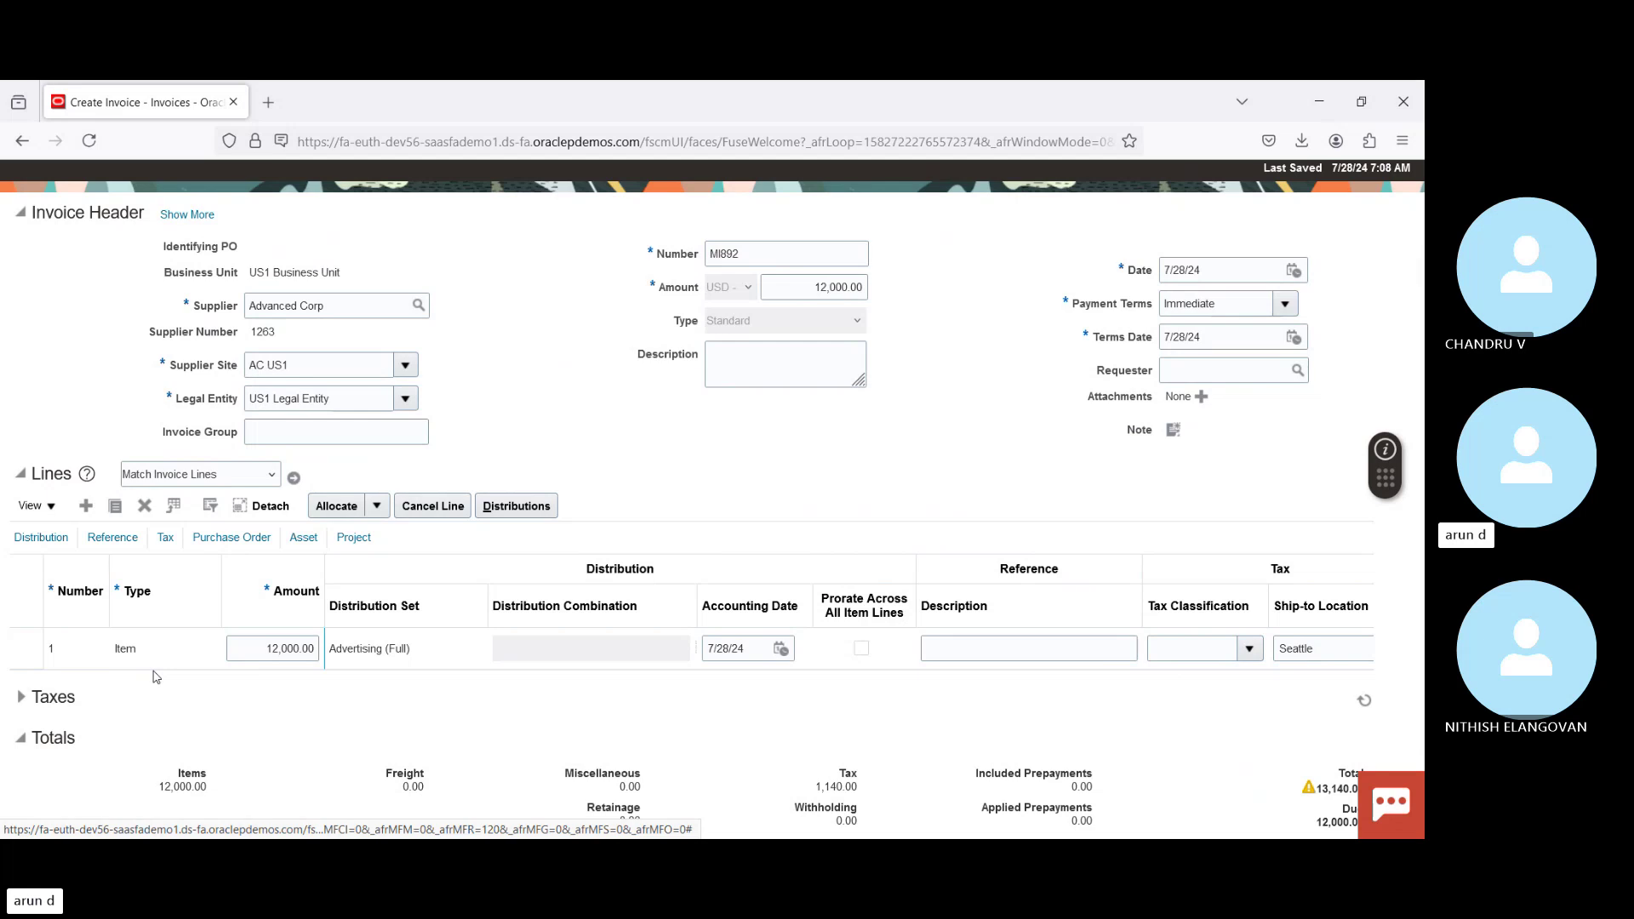
pyautogui.click(166, 541)
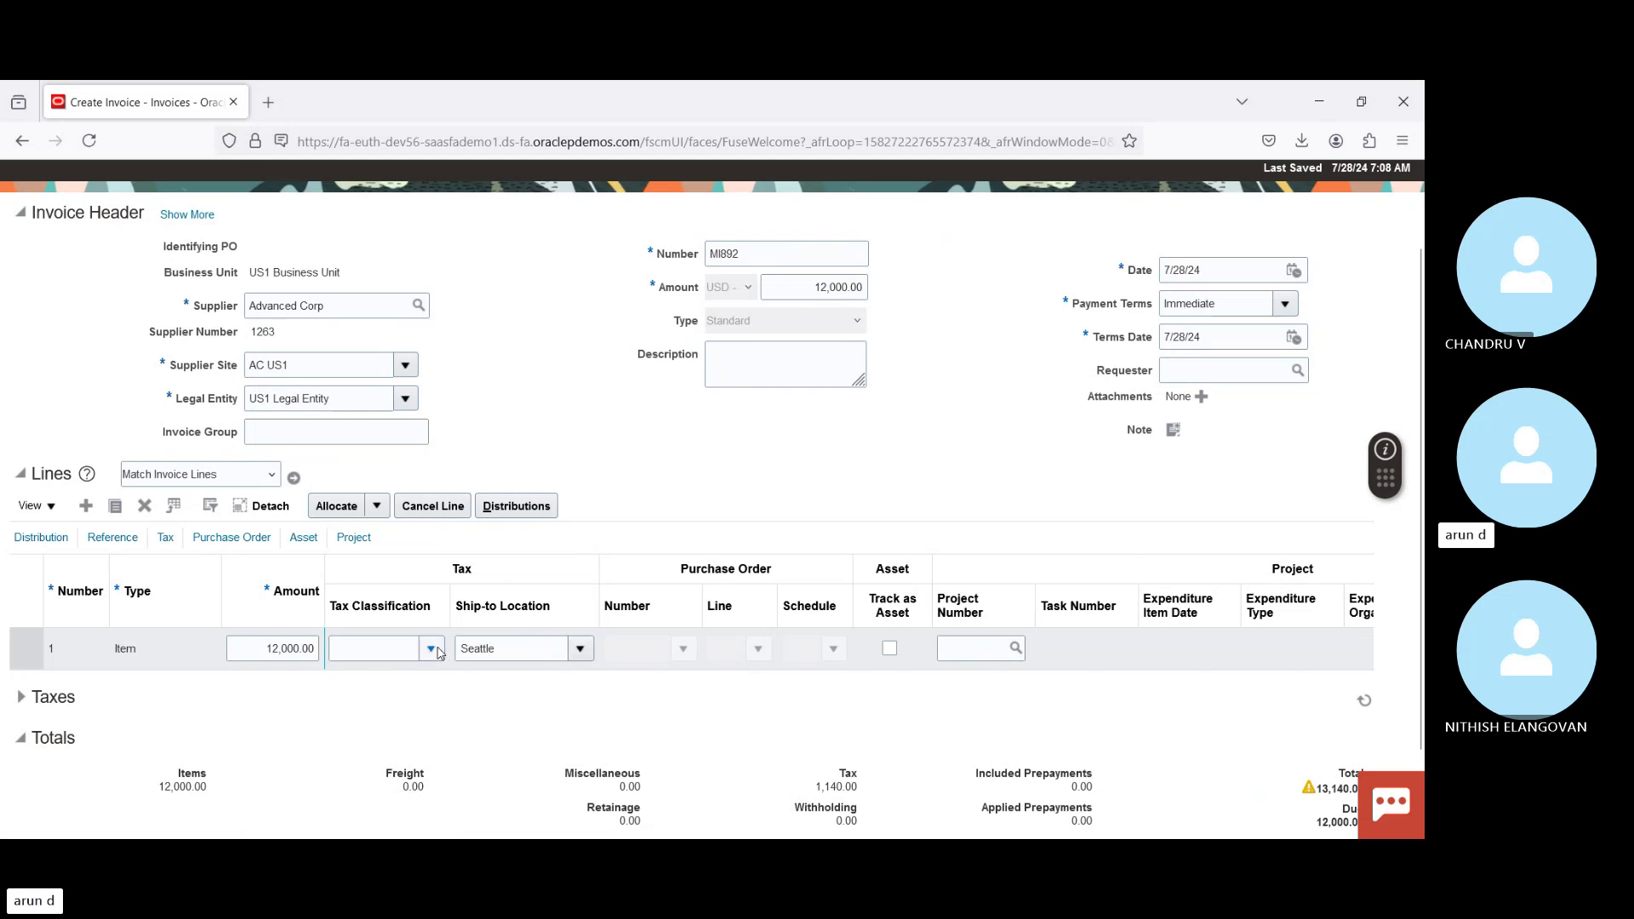
# Step: Open line 1's tax classification choices and close them without picking one
pyautogui.click(431, 647)
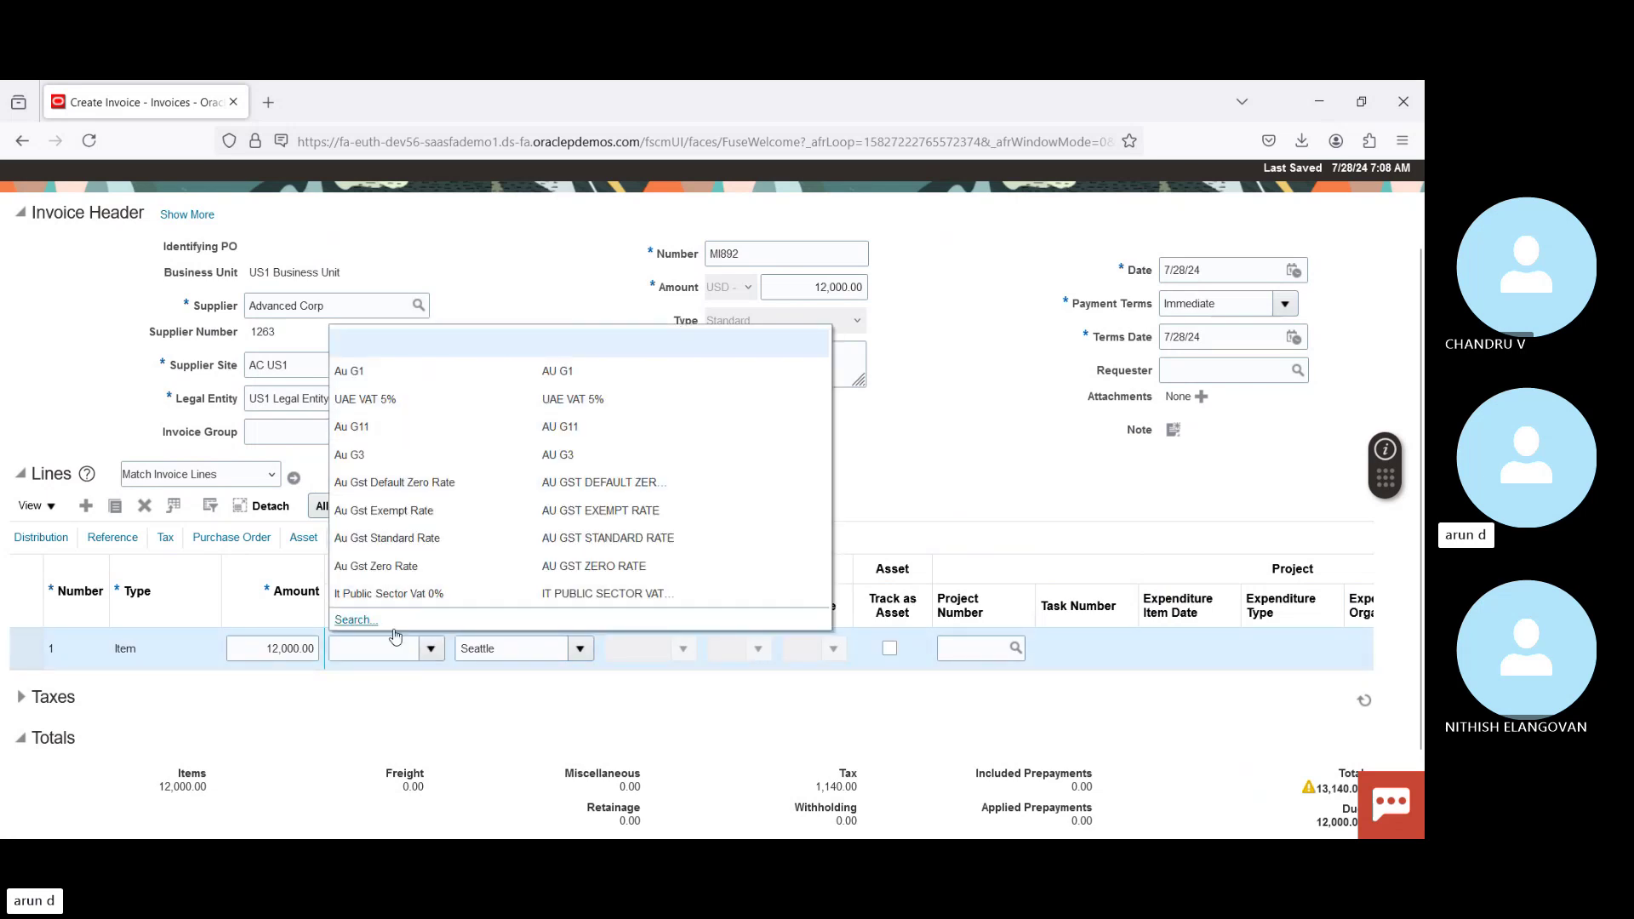
pyautogui.click(333, 722)
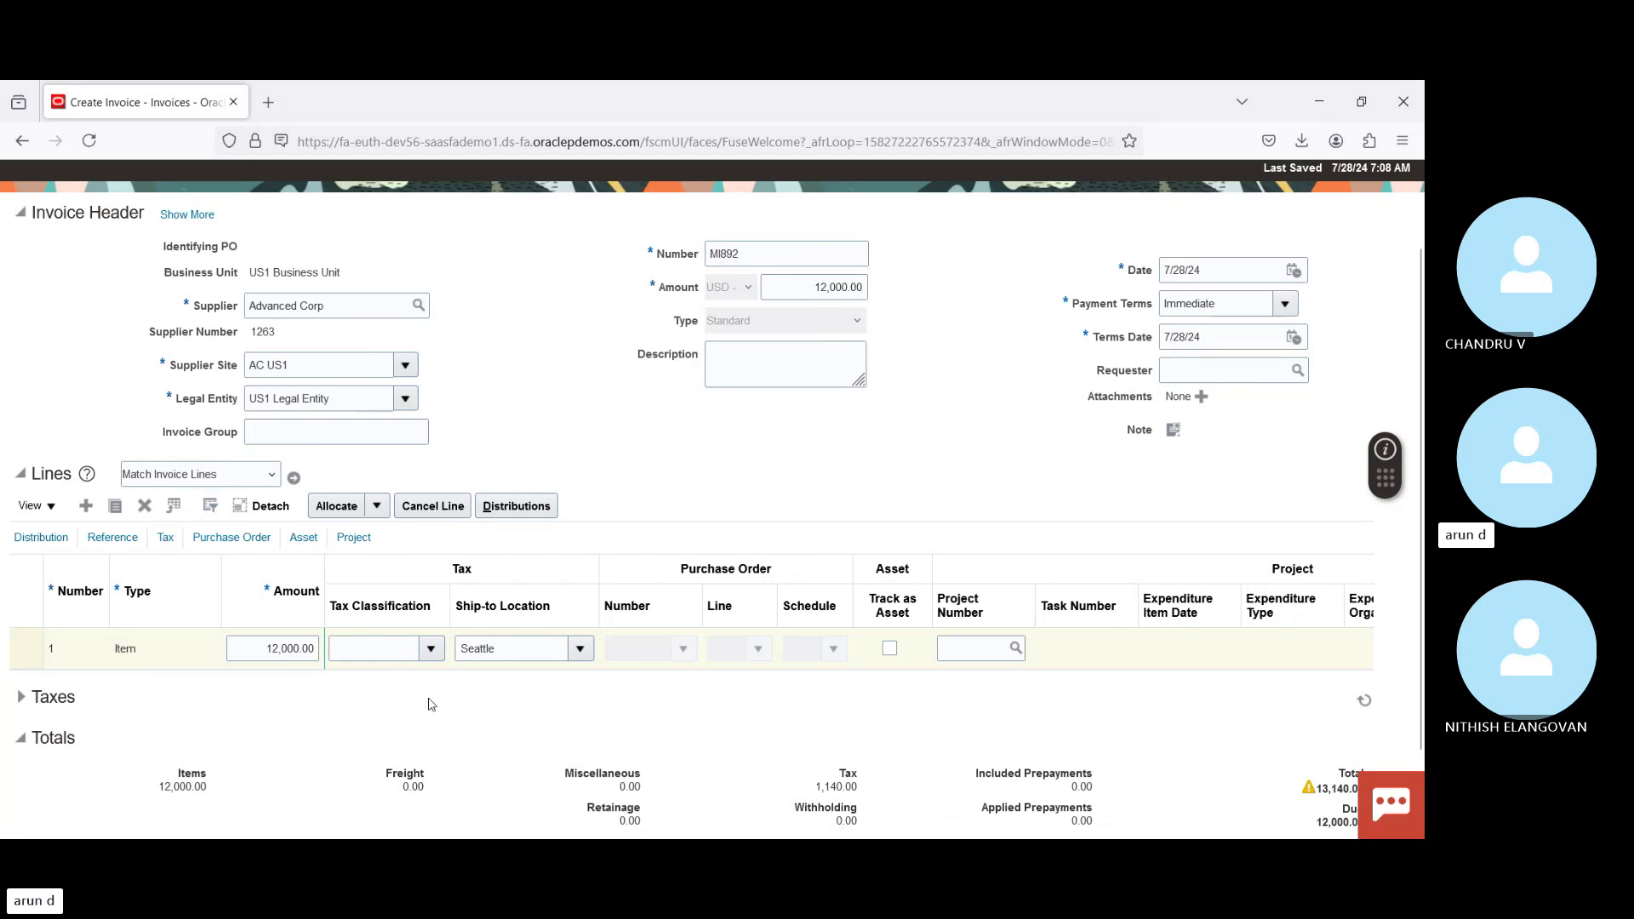
pyautogui.click(363, 650)
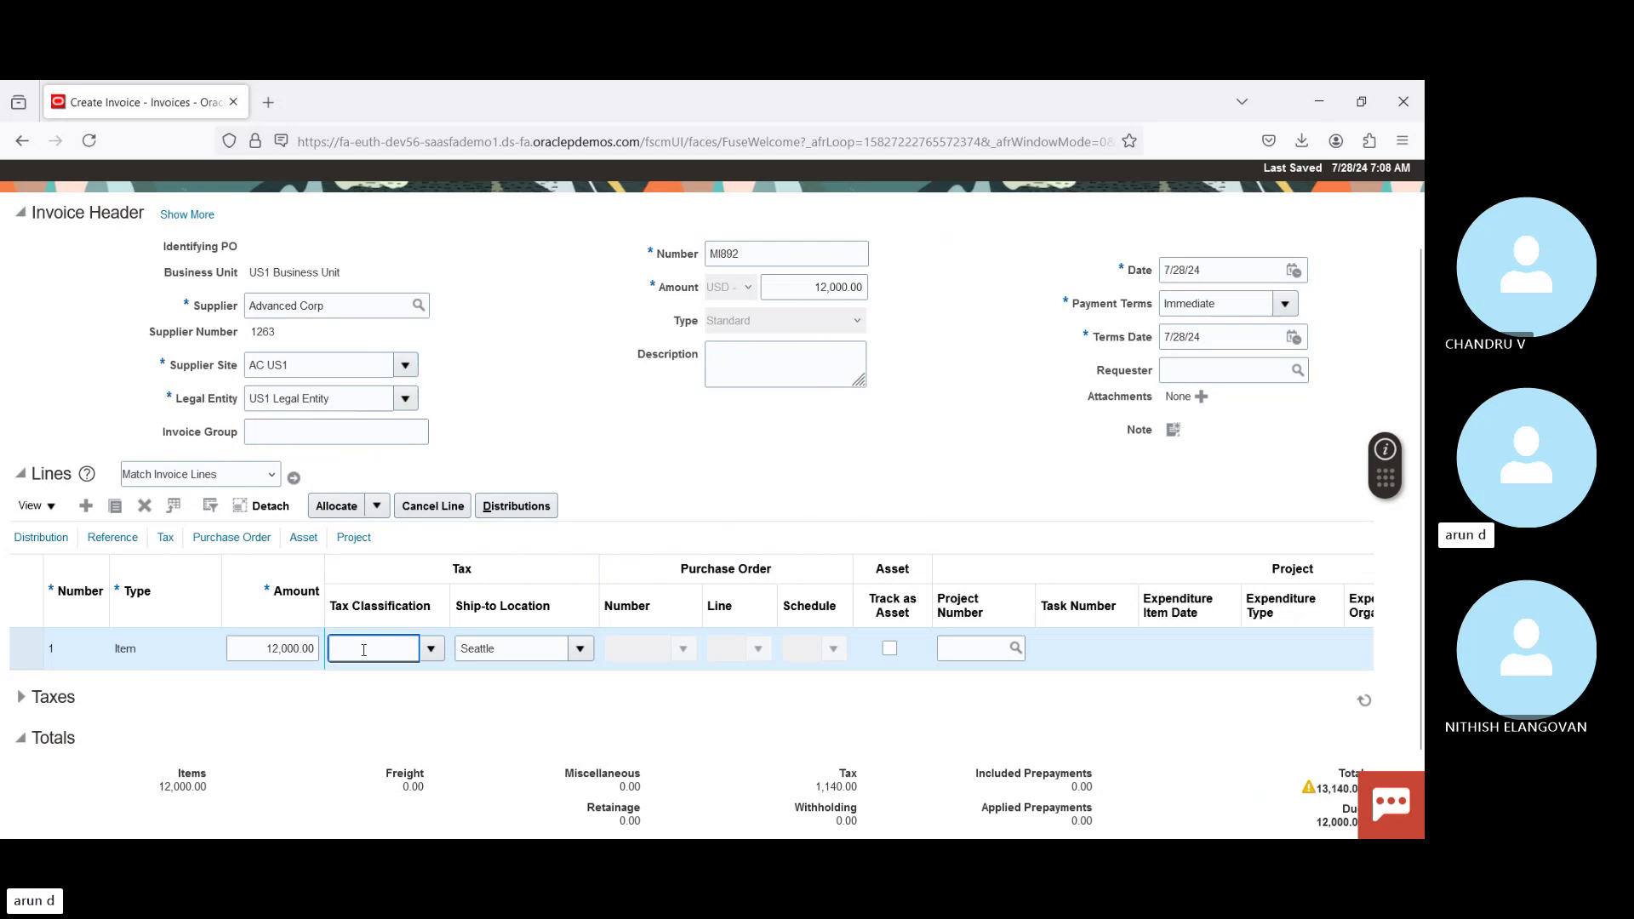
# Step: Add the Withholding column to the Lines table via View > Columns > Tax
pyautogui.click(30, 507)
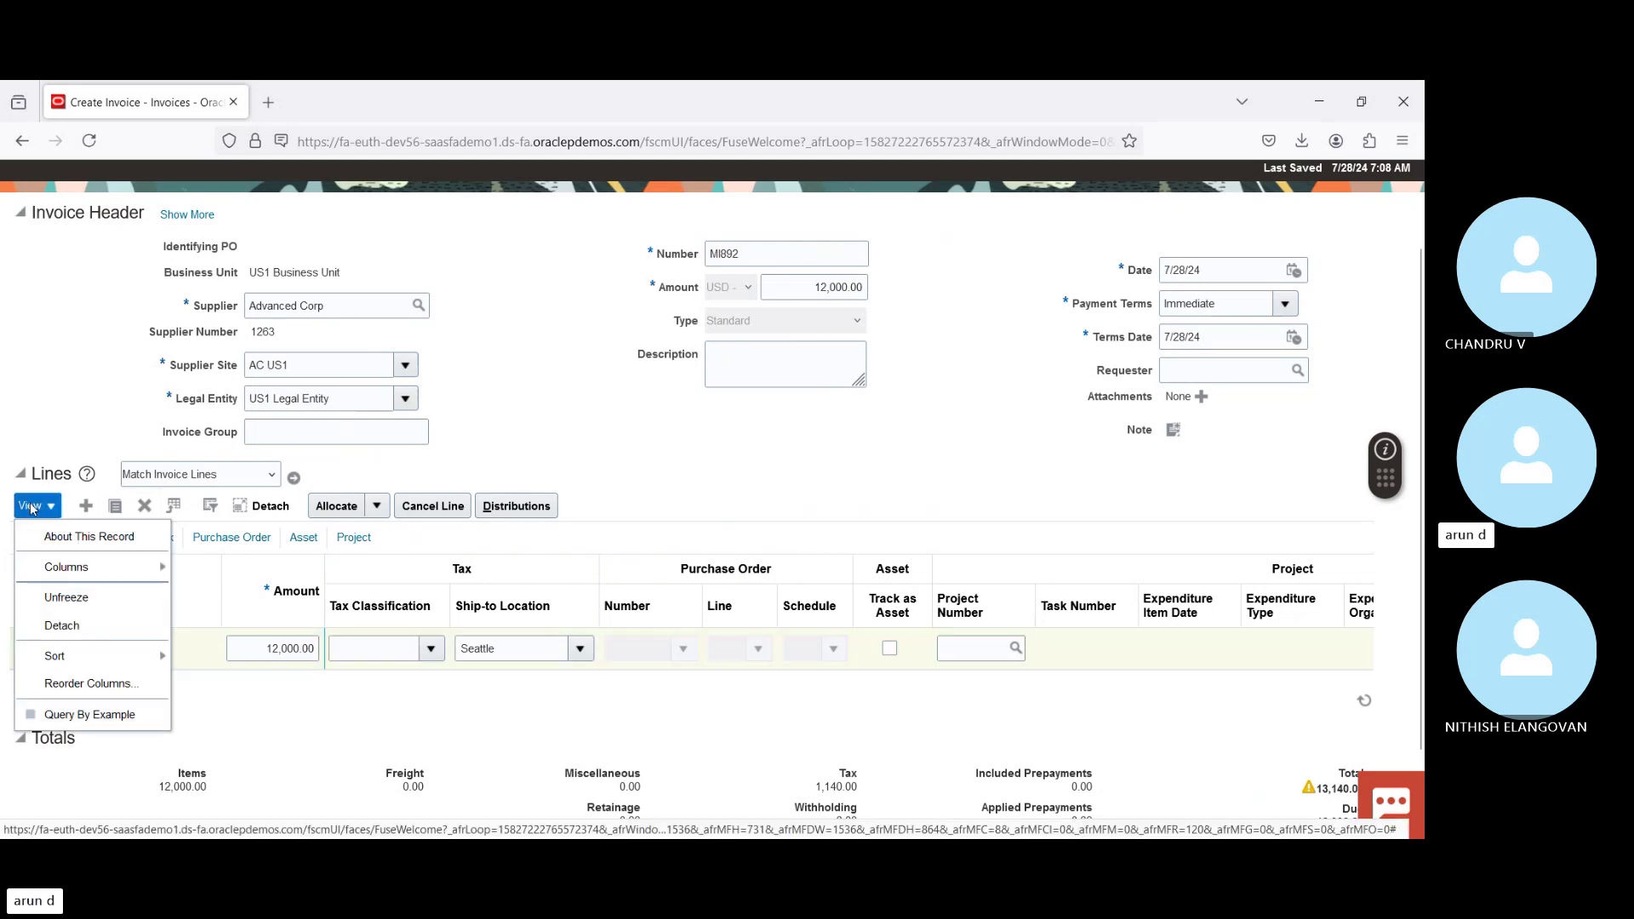
pyautogui.moveTo(103, 567)
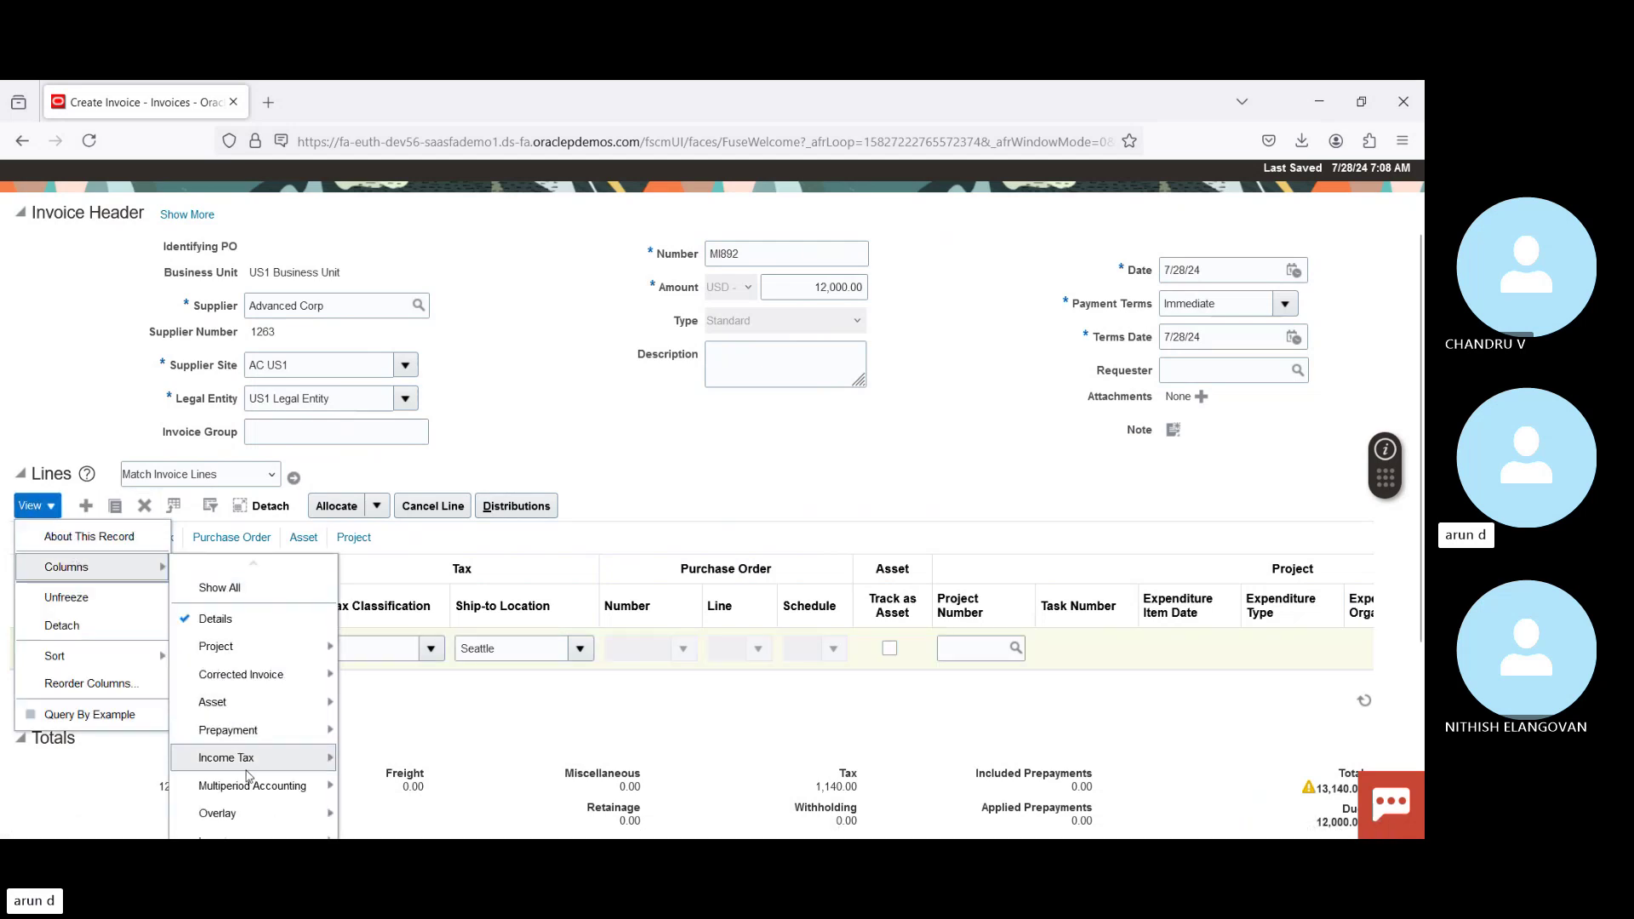
pyautogui.scroll(-3, 1420, 637)
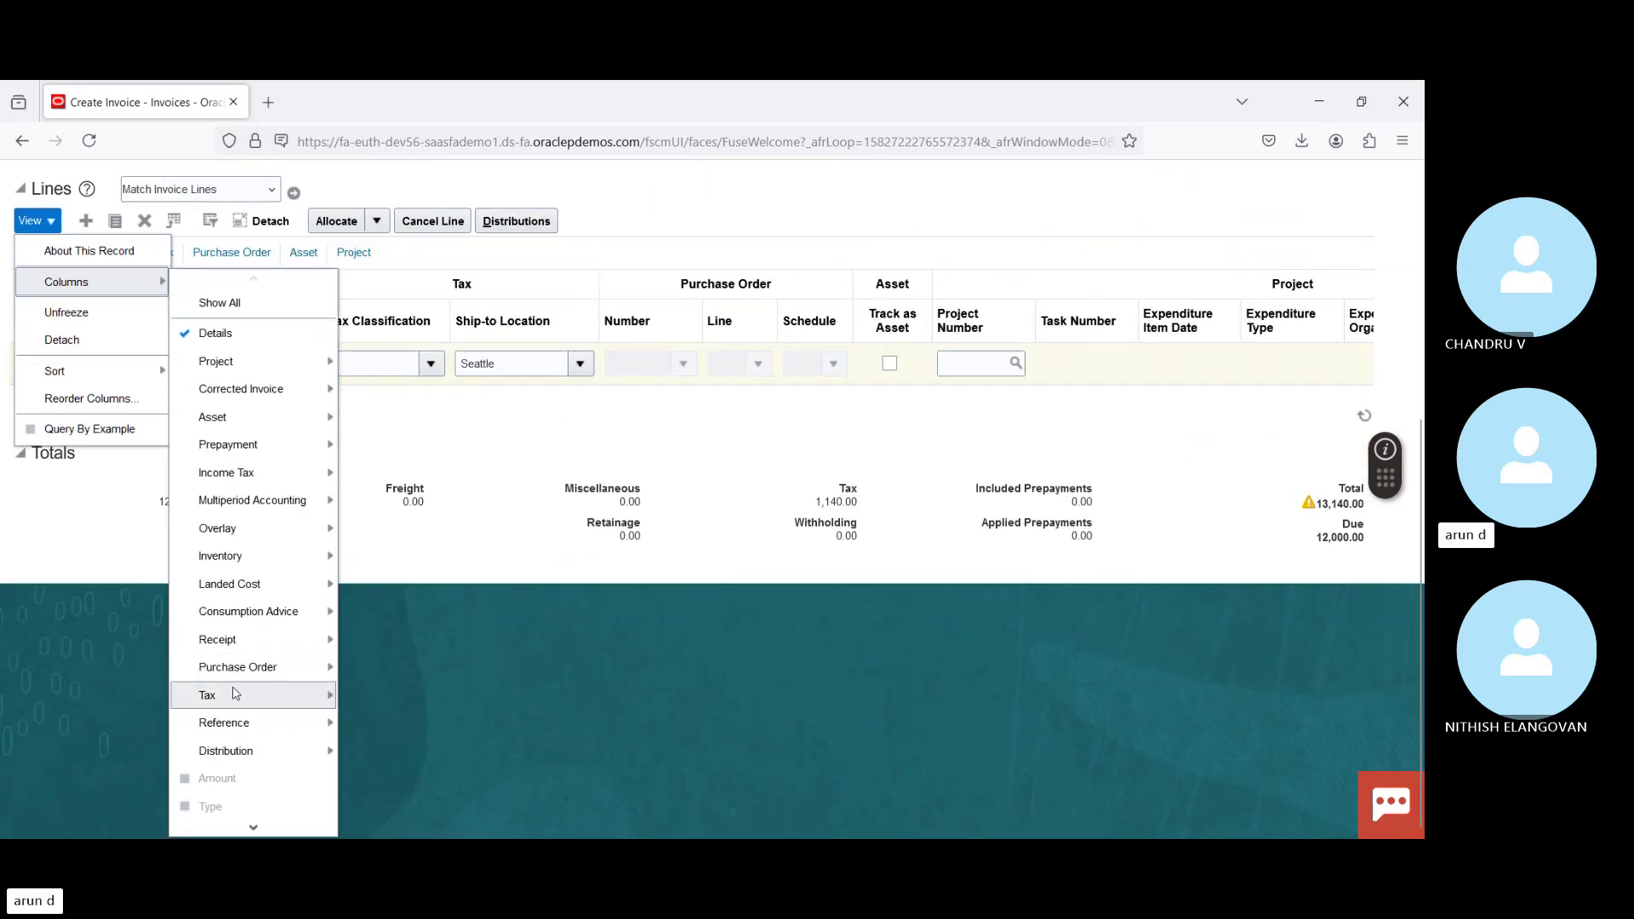
pyautogui.moveTo(239, 696)
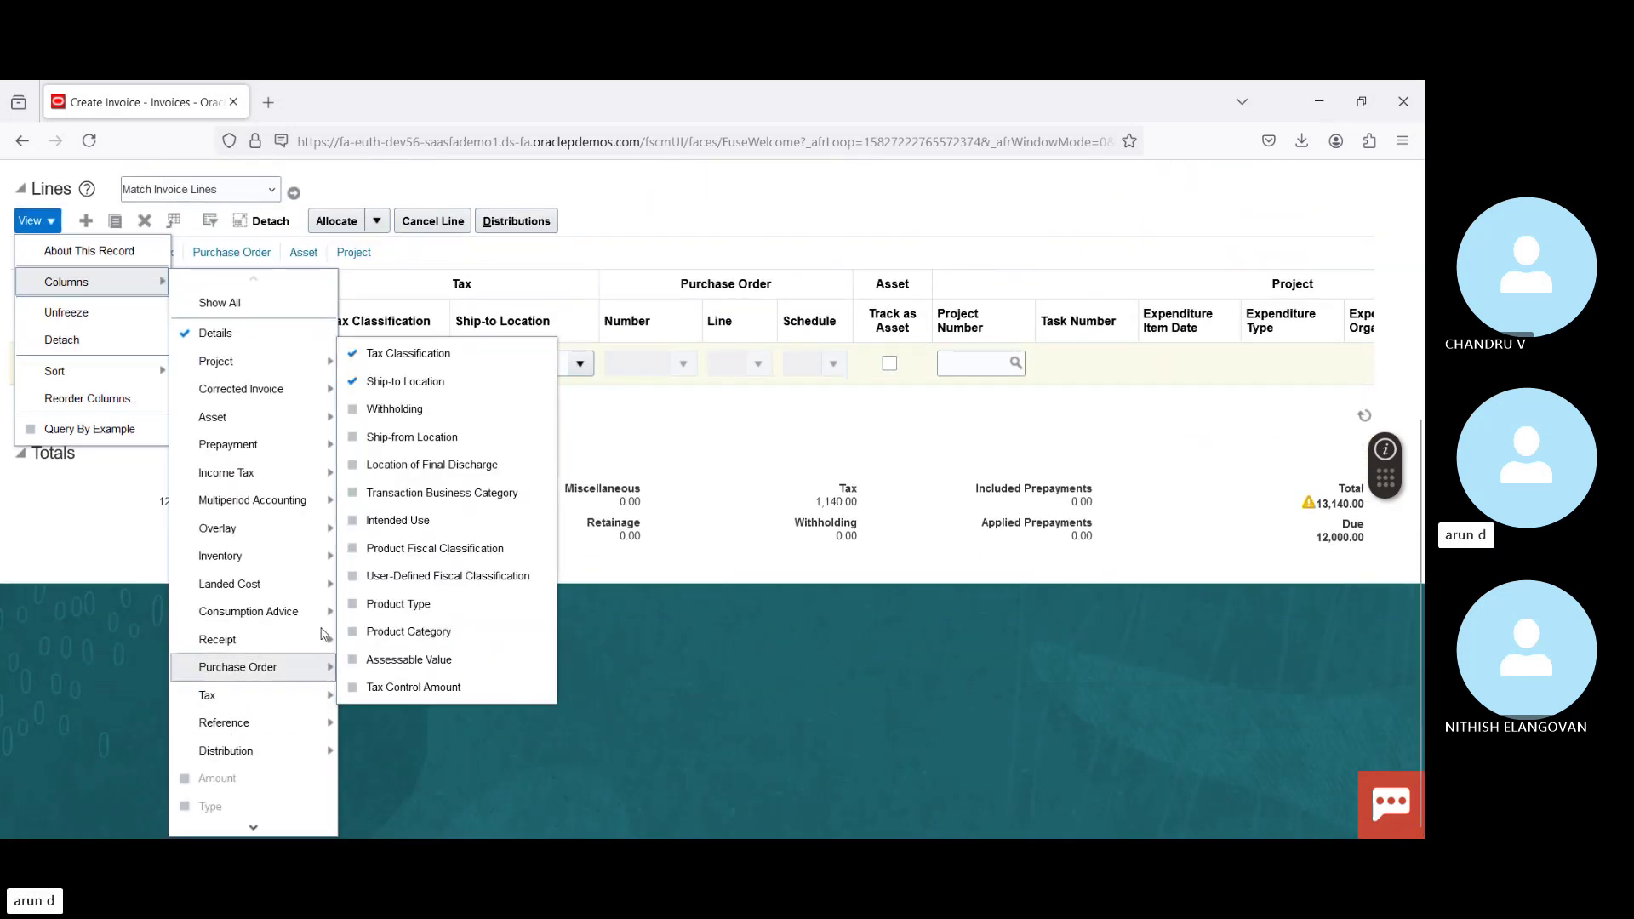
pyautogui.click(394, 410)
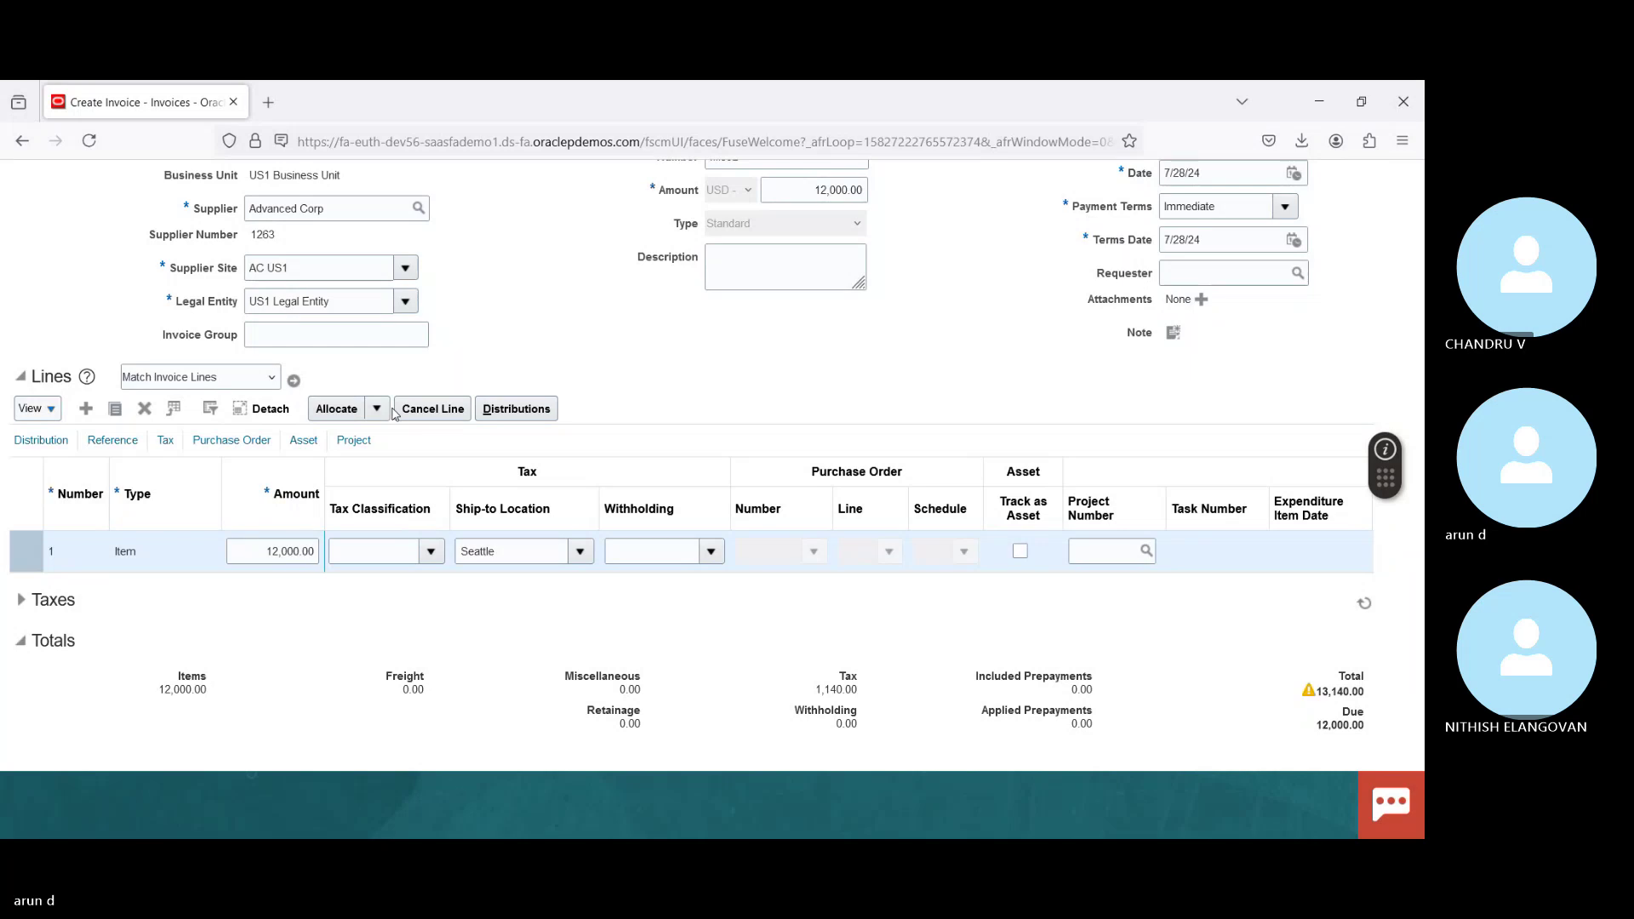
# Step: Choose withholding tax group 1099-WHT for line 1, then save invoice MI892
pyautogui.click(712, 551)
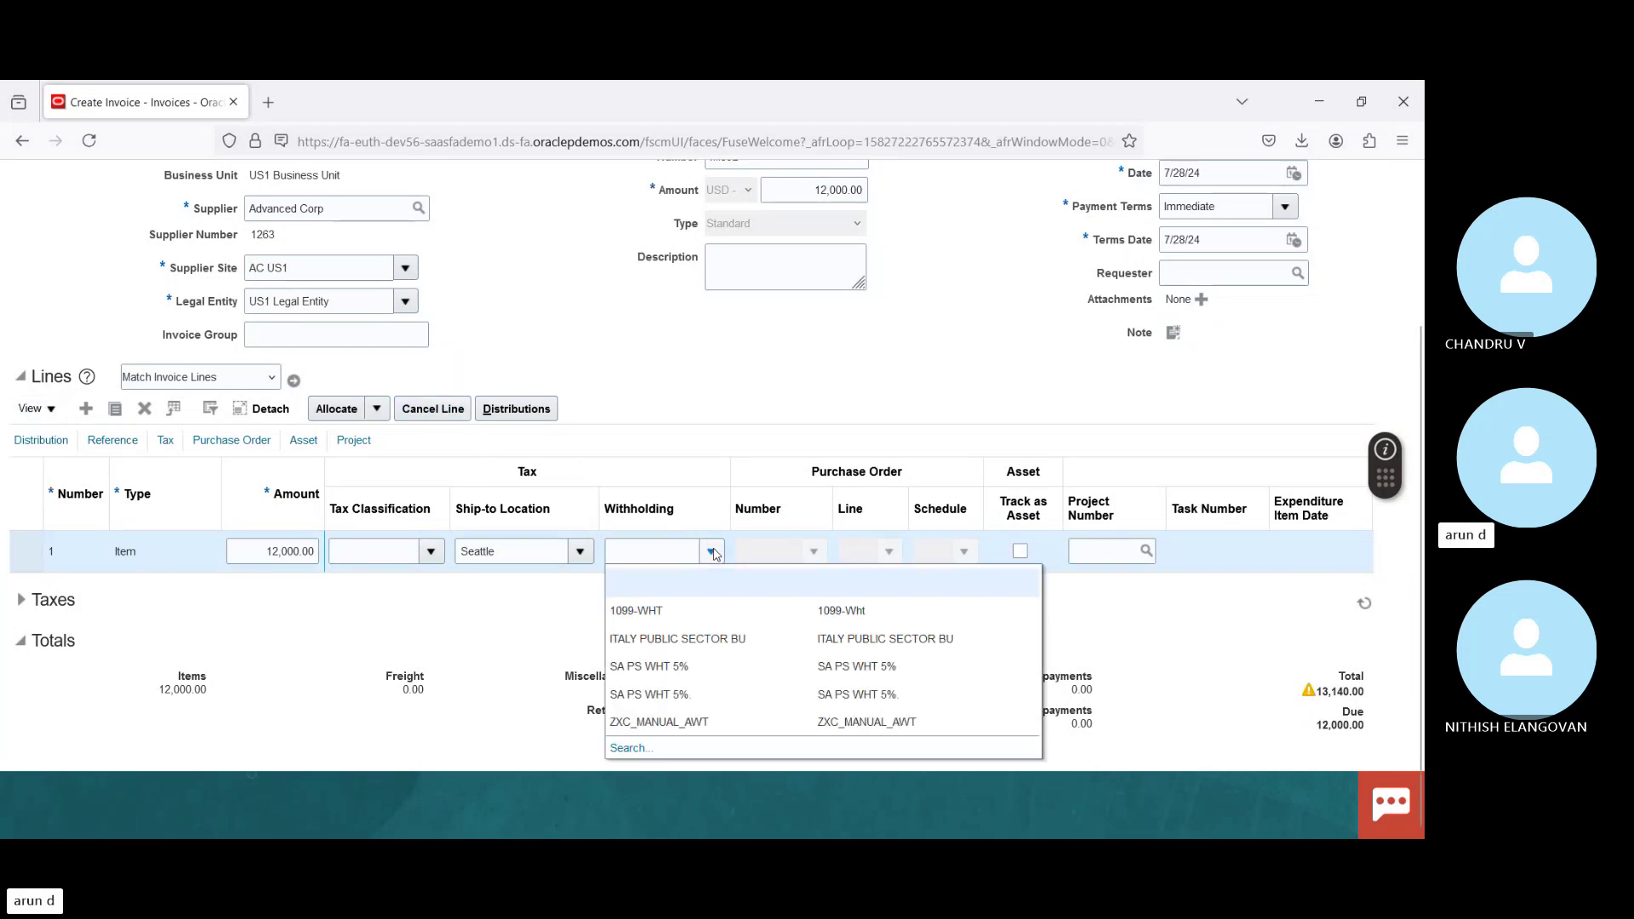
pyautogui.click(681, 611)
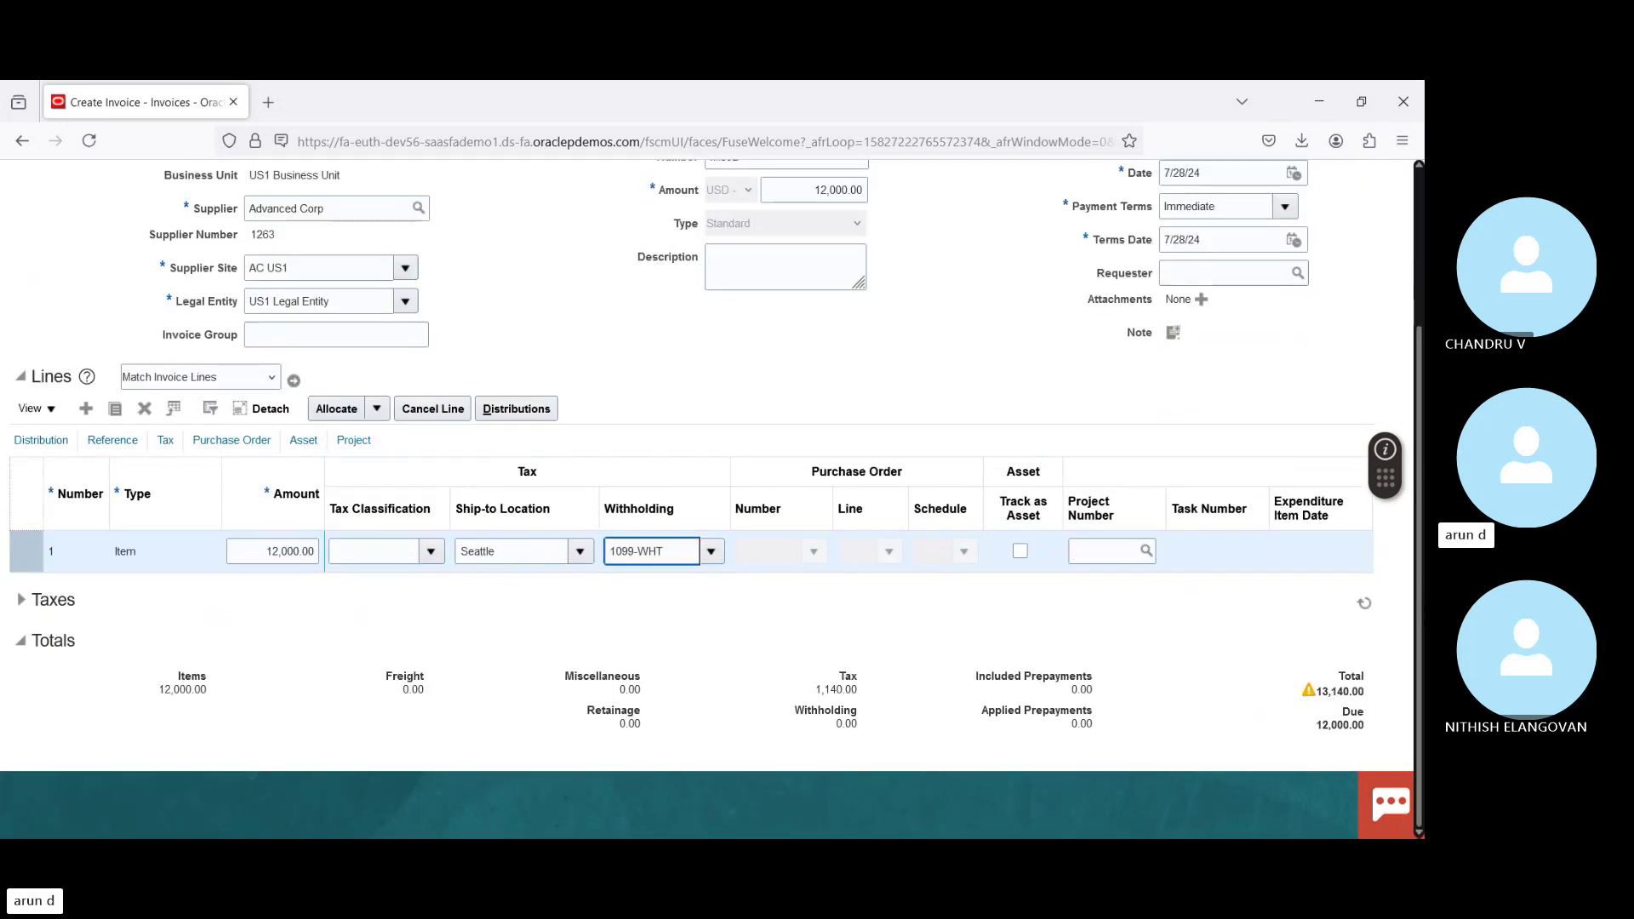
pyautogui.scroll(3, 1260, 396)
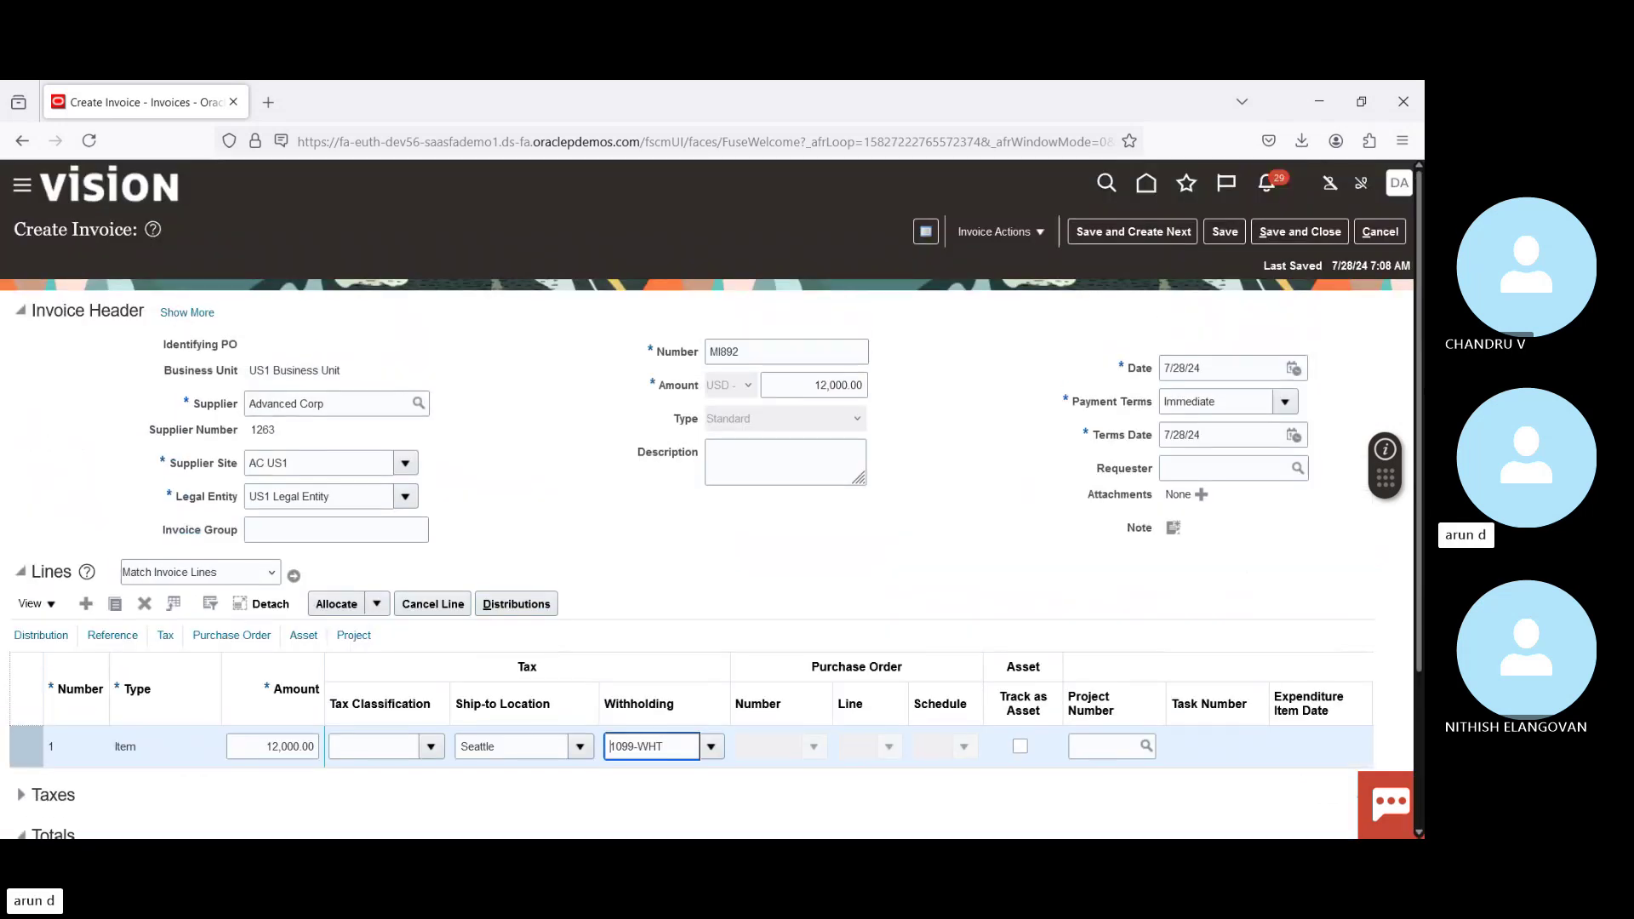
pyautogui.click(1289, 217)
pyautogui.click(1210, 239)
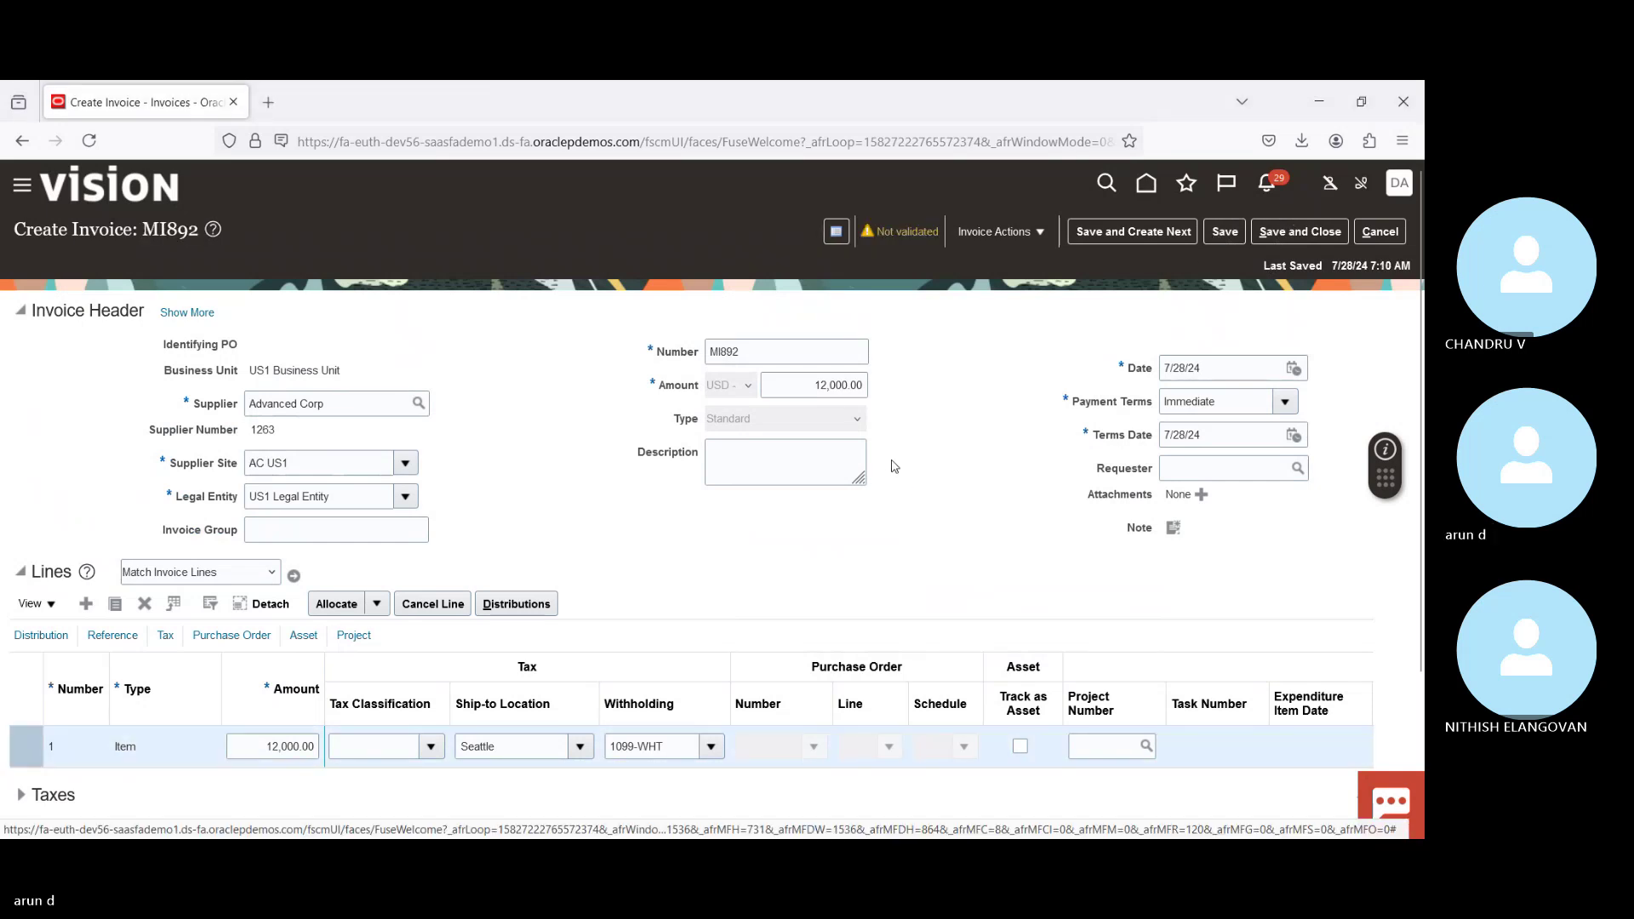
# Step: Expand the Taxes section showing state tax 780.00 and city tax 360.00
pyautogui.scroll(-3, 1420, 302)
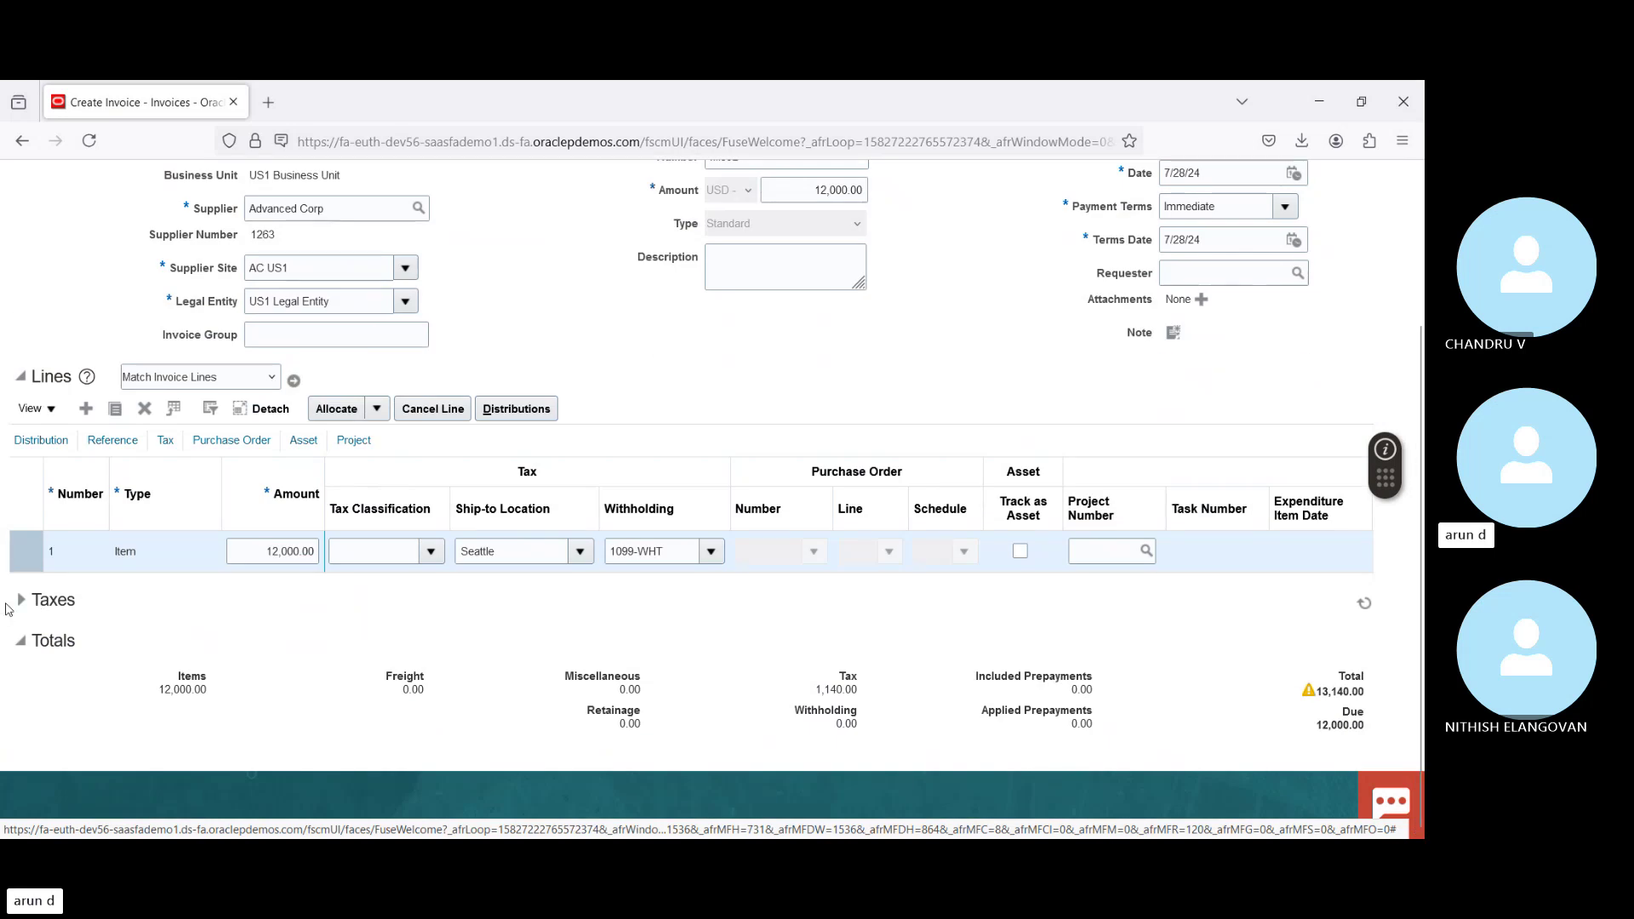
pyautogui.click(23, 605)
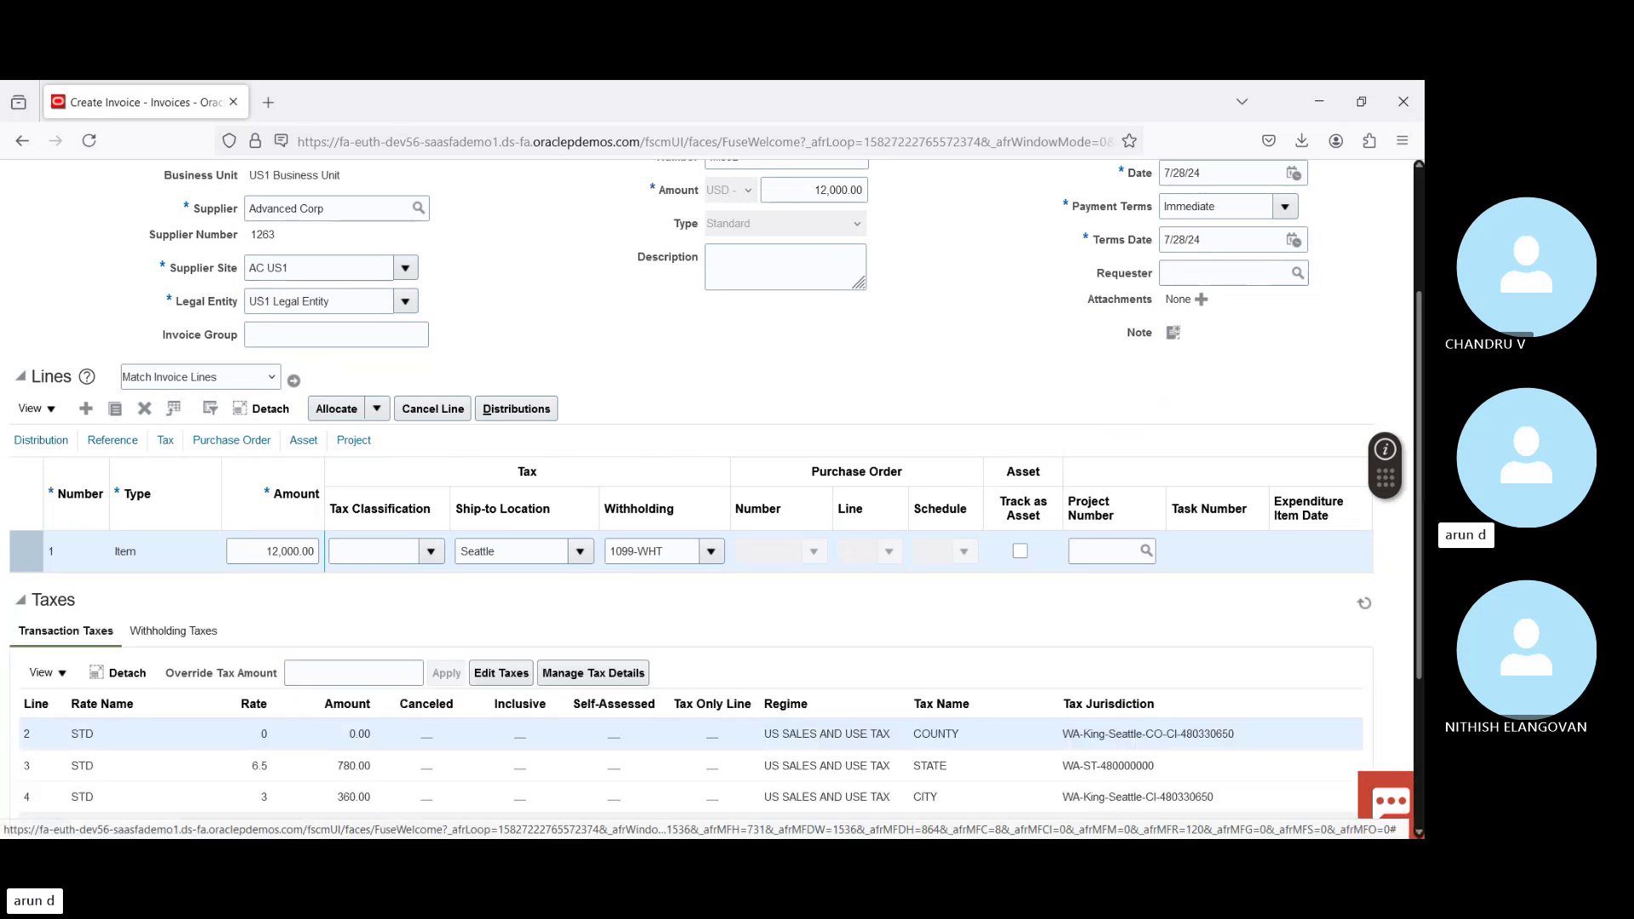
pyautogui.scroll(-3, 599, 688)
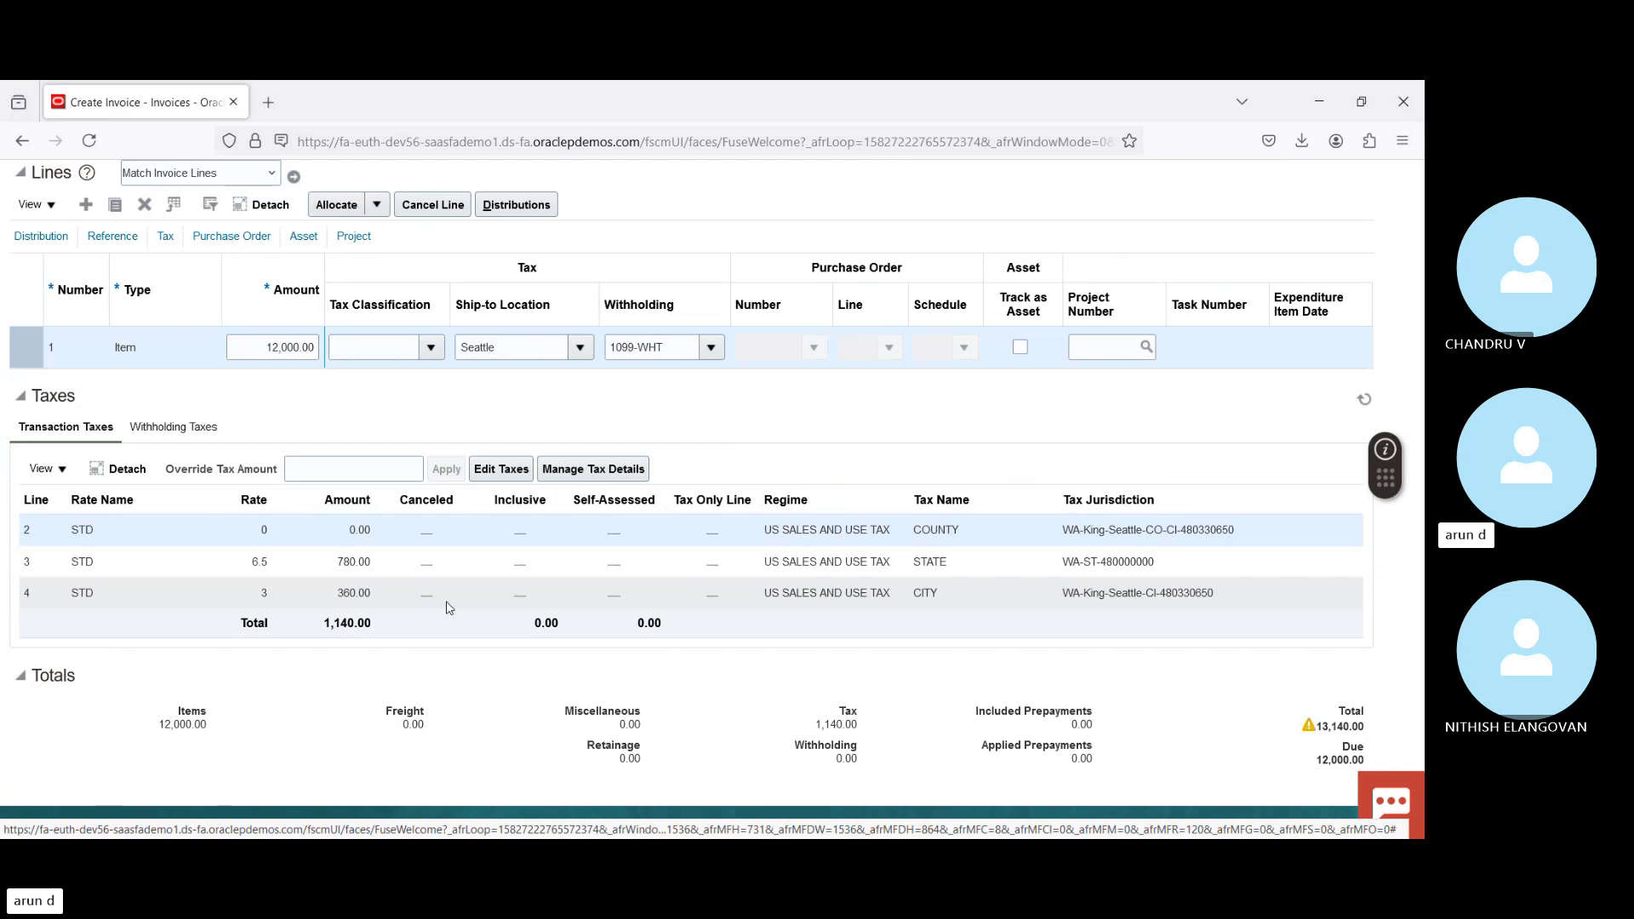
# Step: Review the Withholding Taxes tab: 1099 withholding at 10%, -1,314.00
pyautogui.click(192, 432)
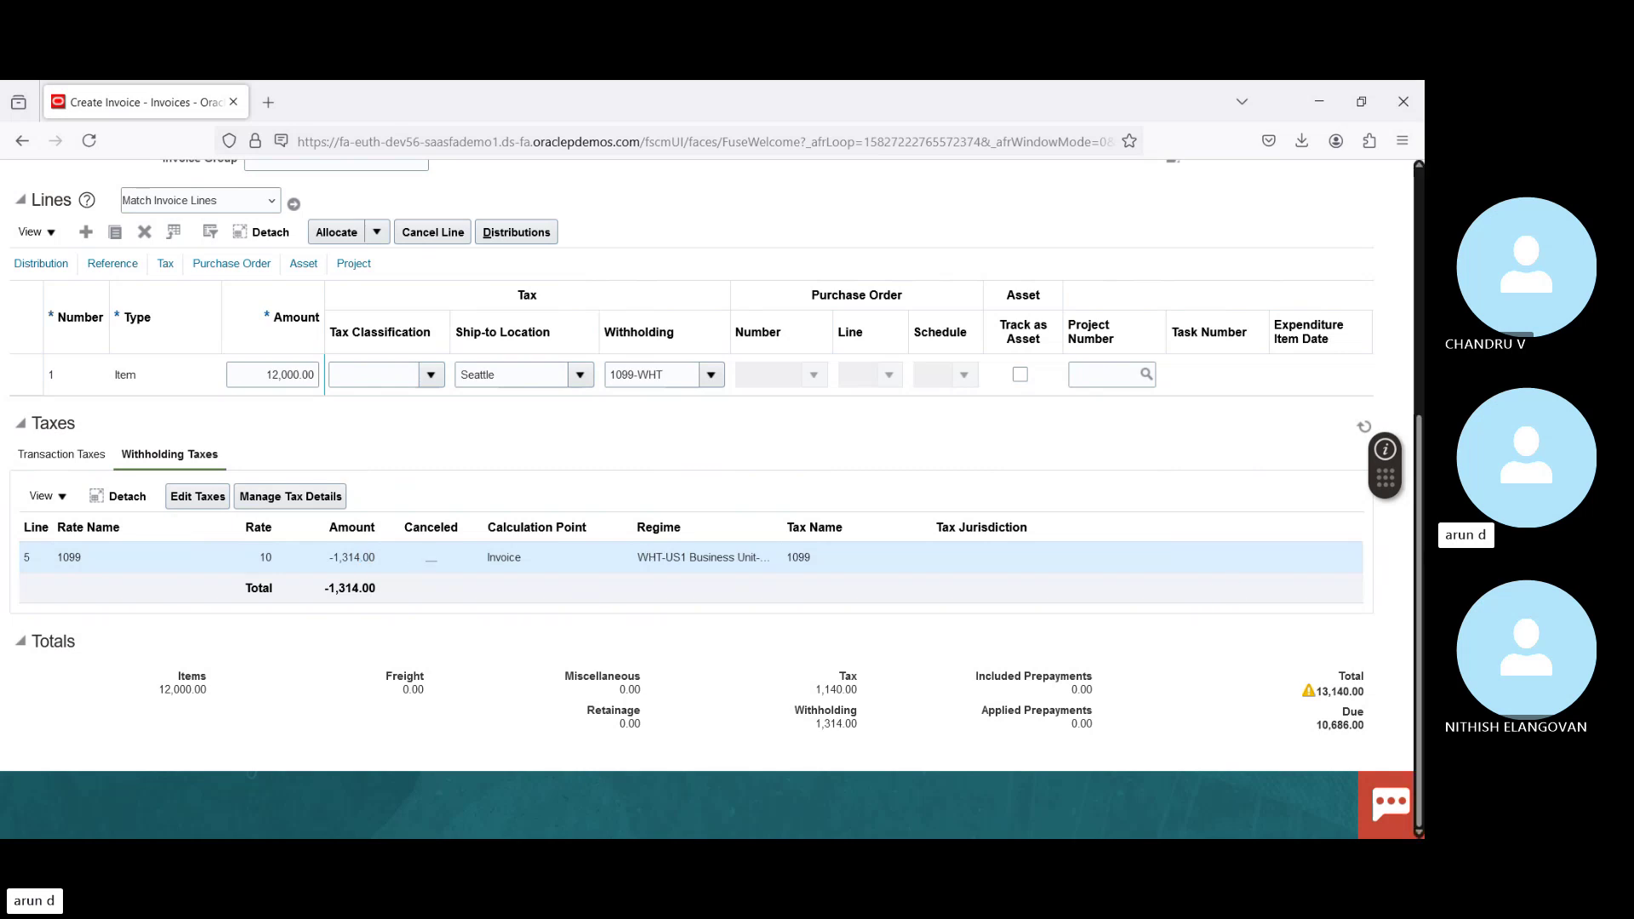
pyautogui.scroll(1, 1422, 551)
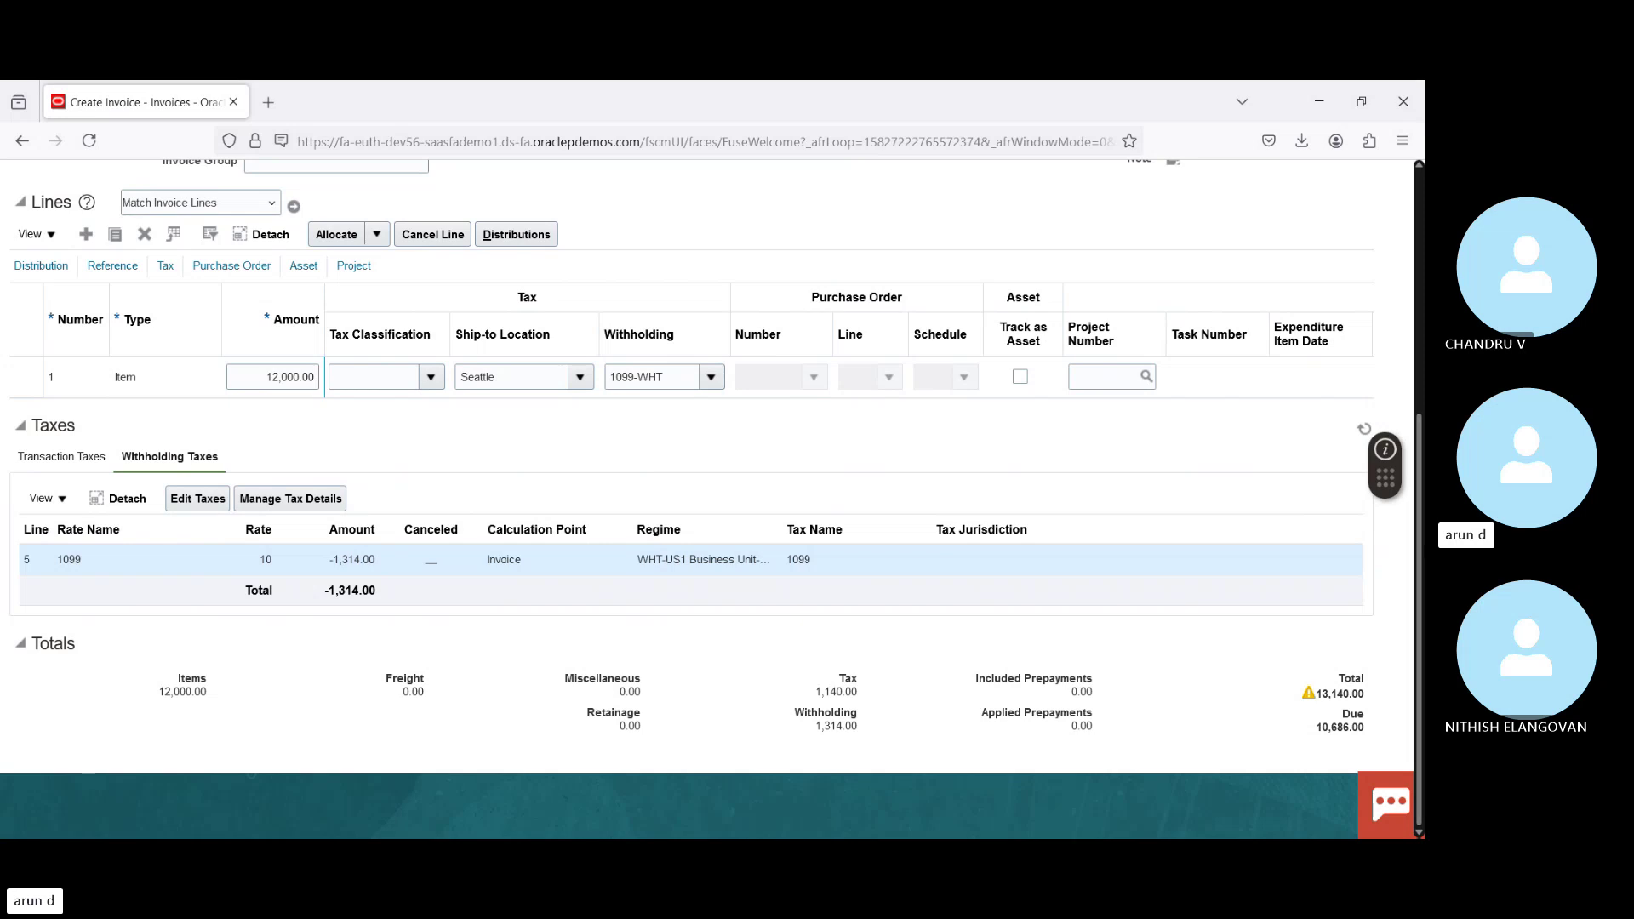
pyautogui.scroll(1, 1423, 544)
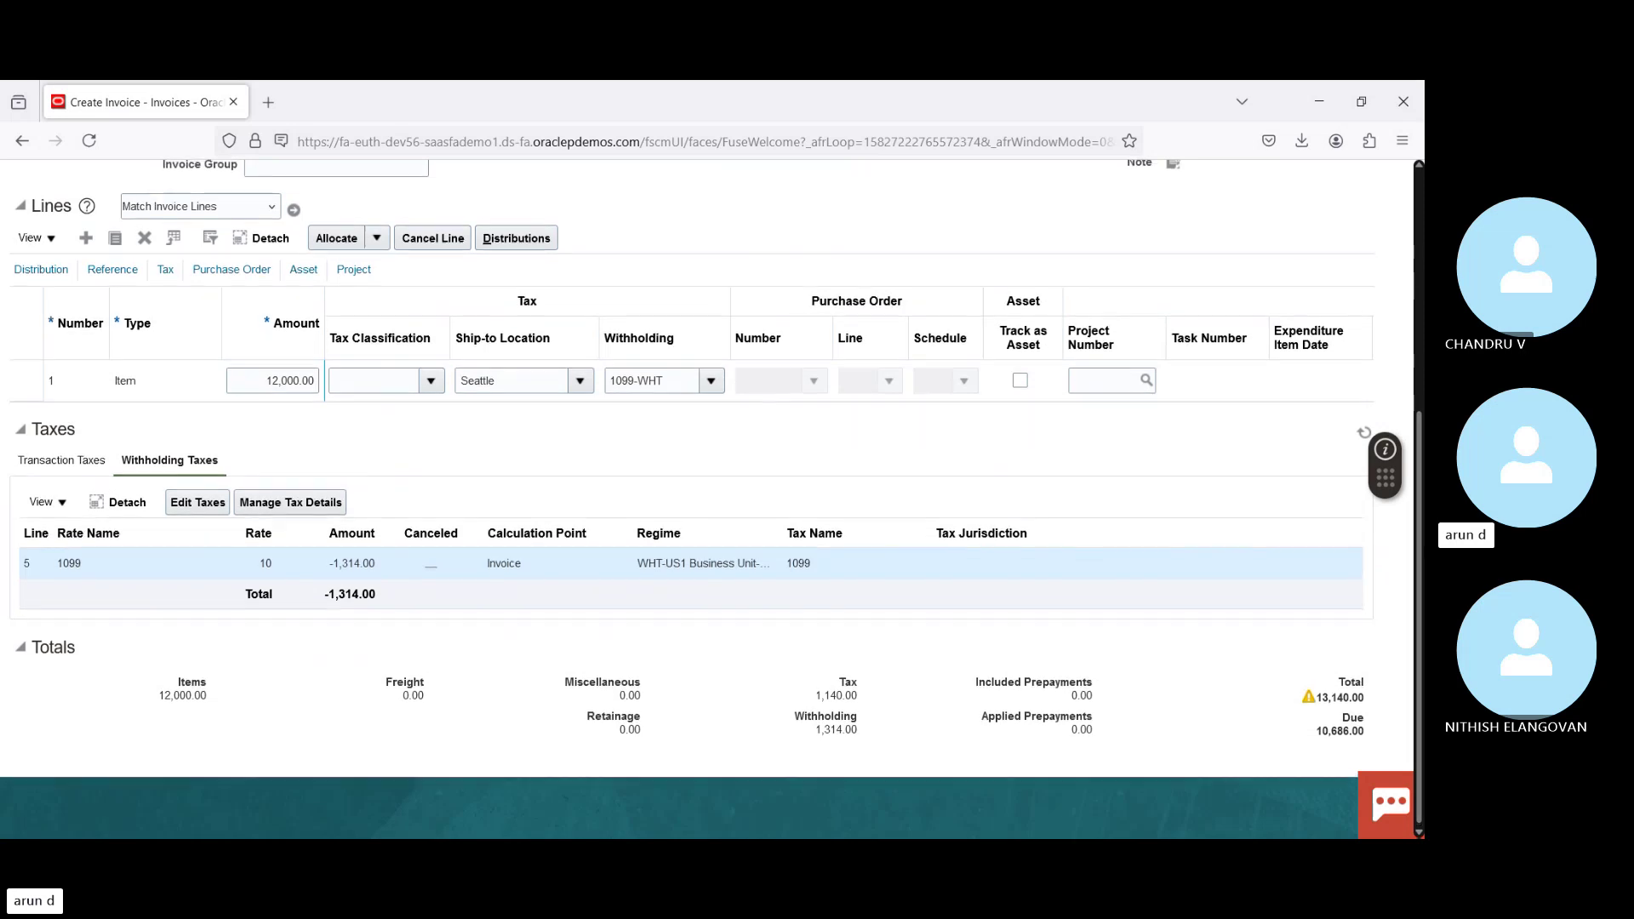
pyautogui.scroll(2, 1423, 545)
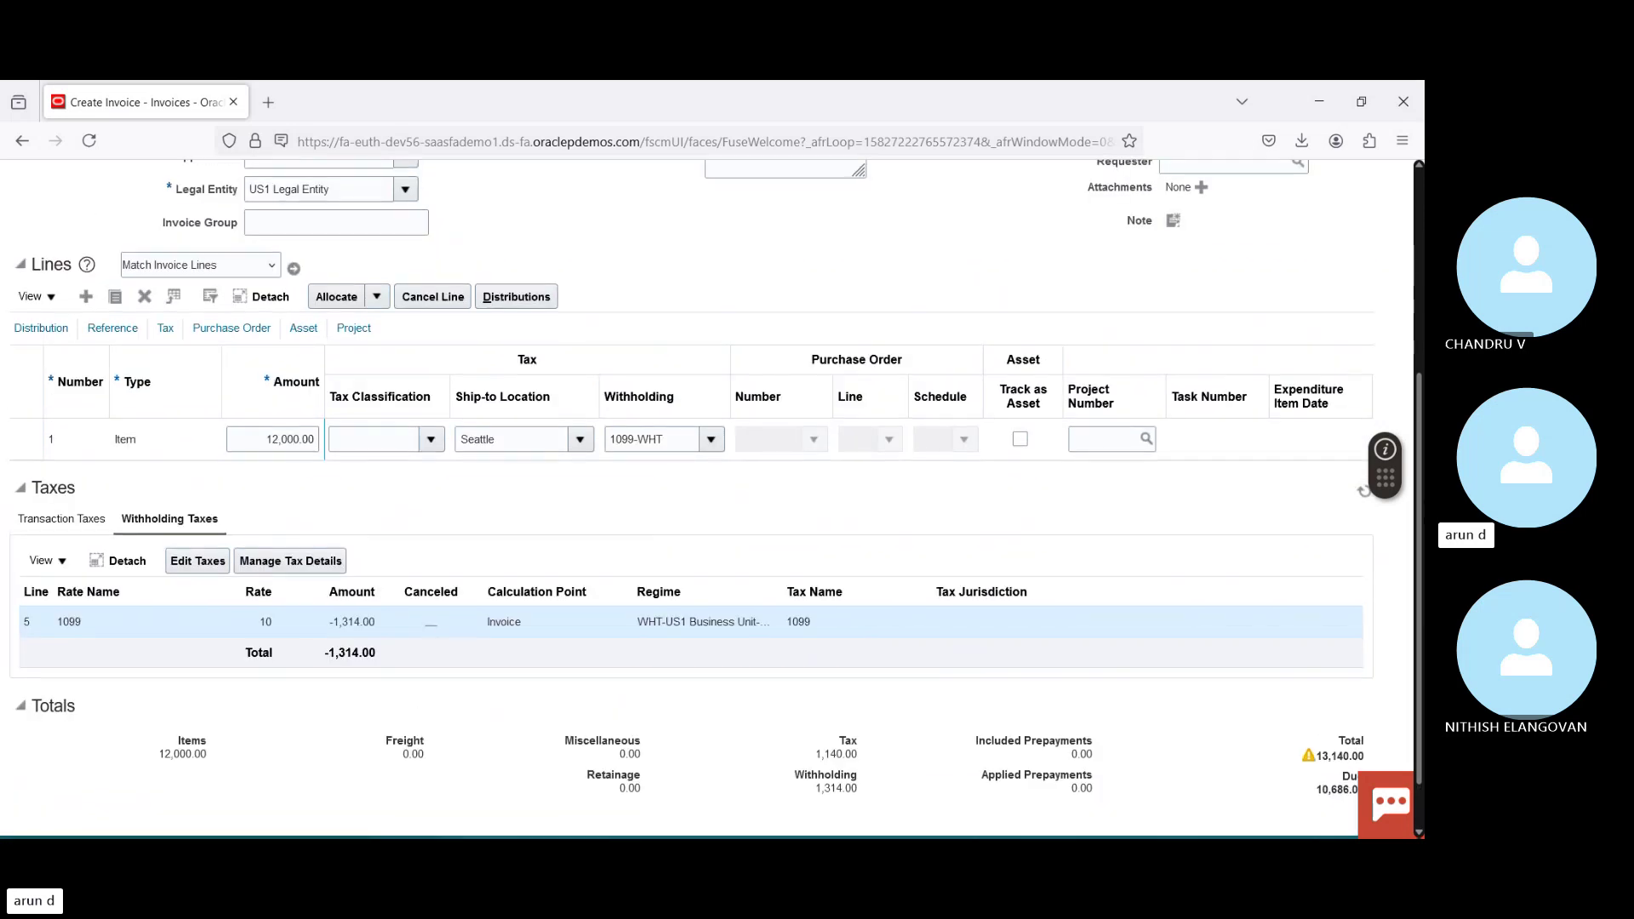
pyautogui.scroll(-2, 1423, 545)
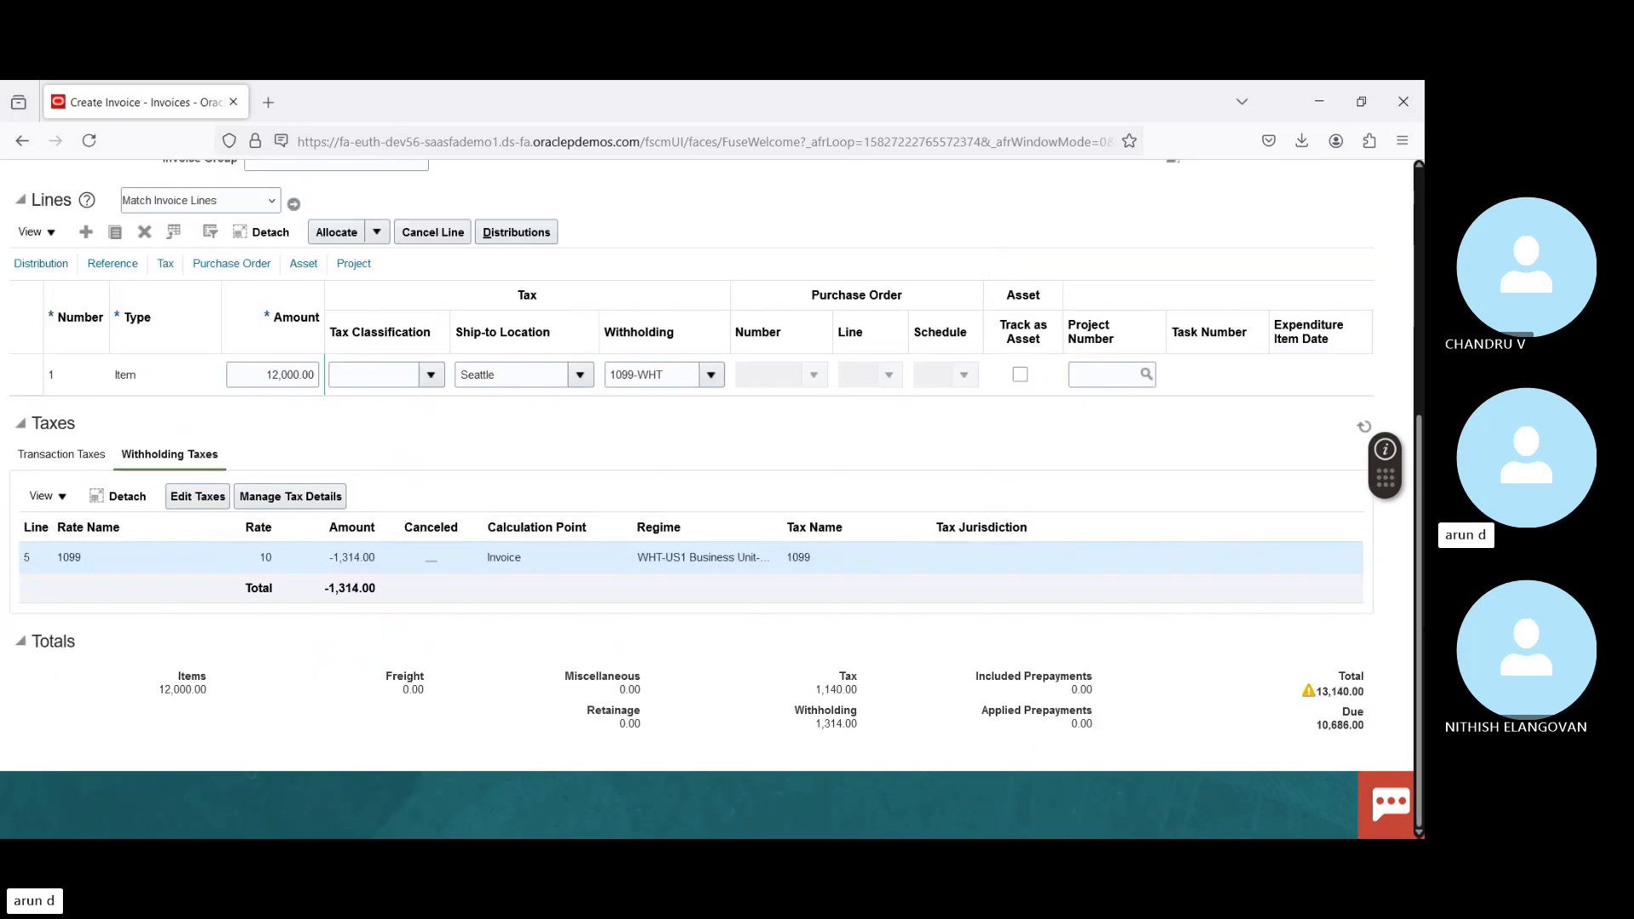
# Step: Select and copy the invoice Total value 13,140.00
pyautogui.click(1328, 727)
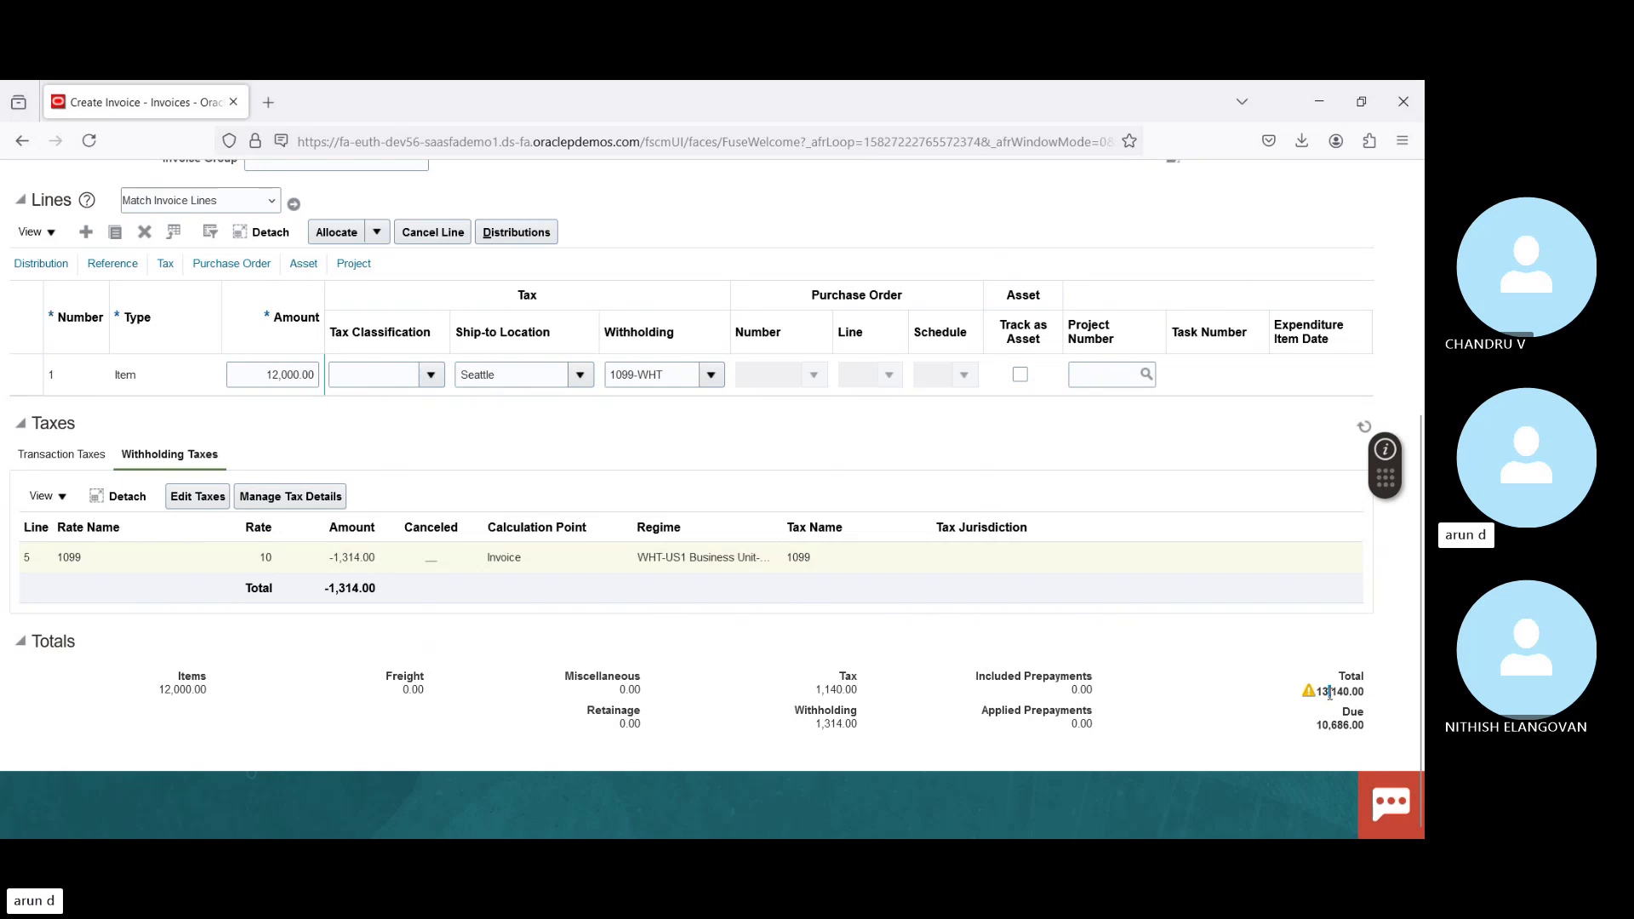
pyautogui.doubleClick(1330, 693)
pyautogui.hotkey('ctrl', 'c')
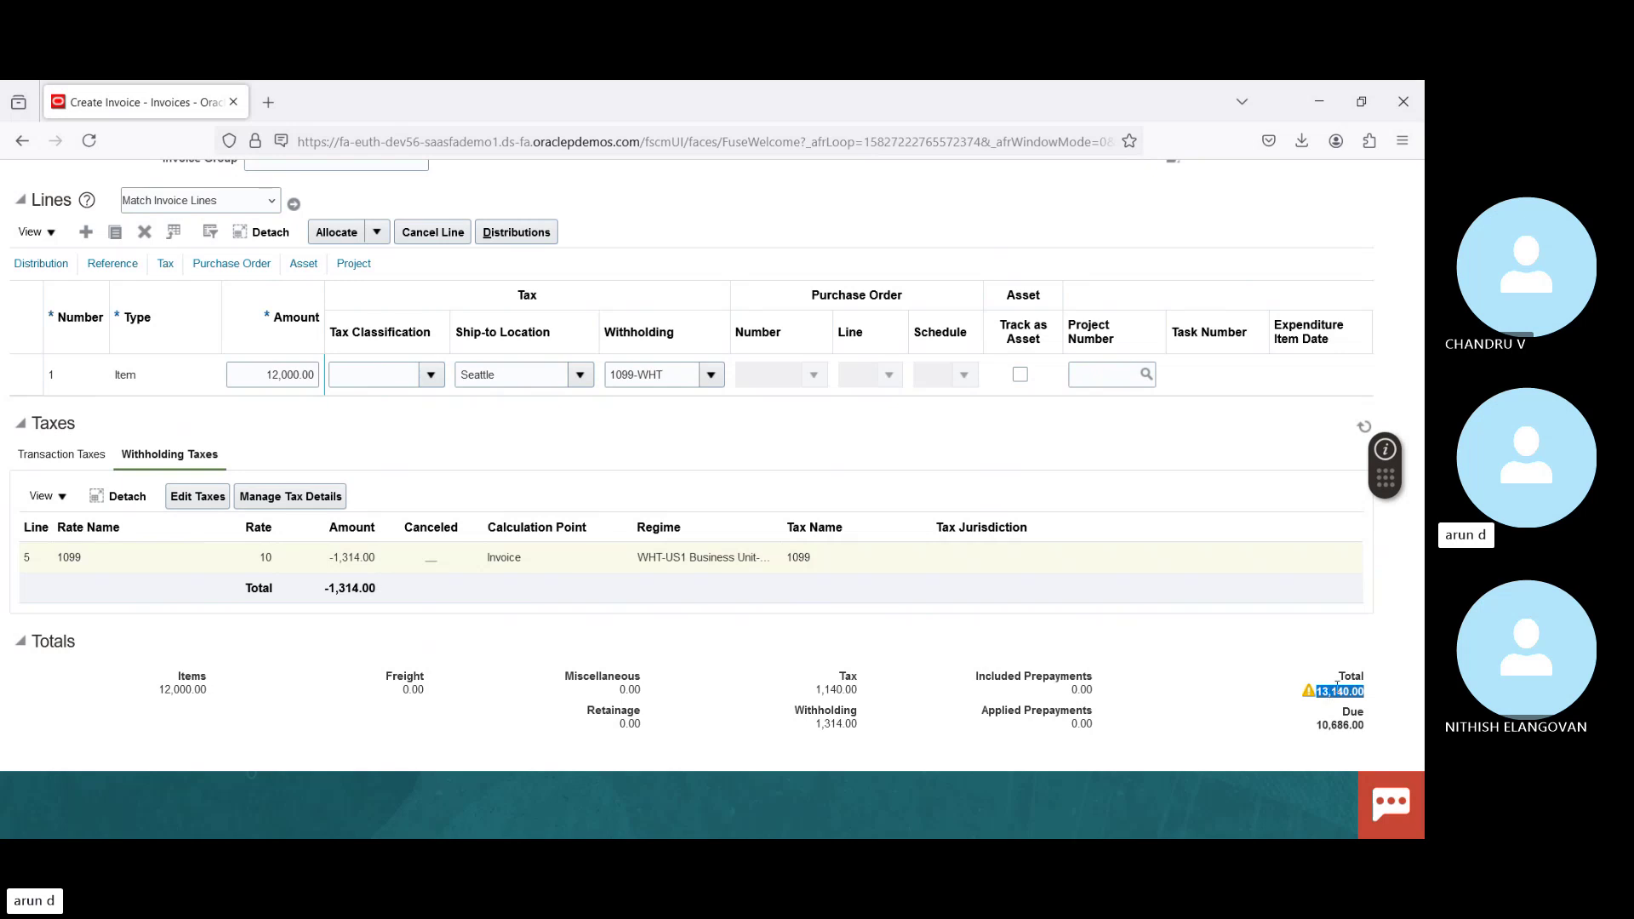
pyautogui.scroll(5, 766, 438)
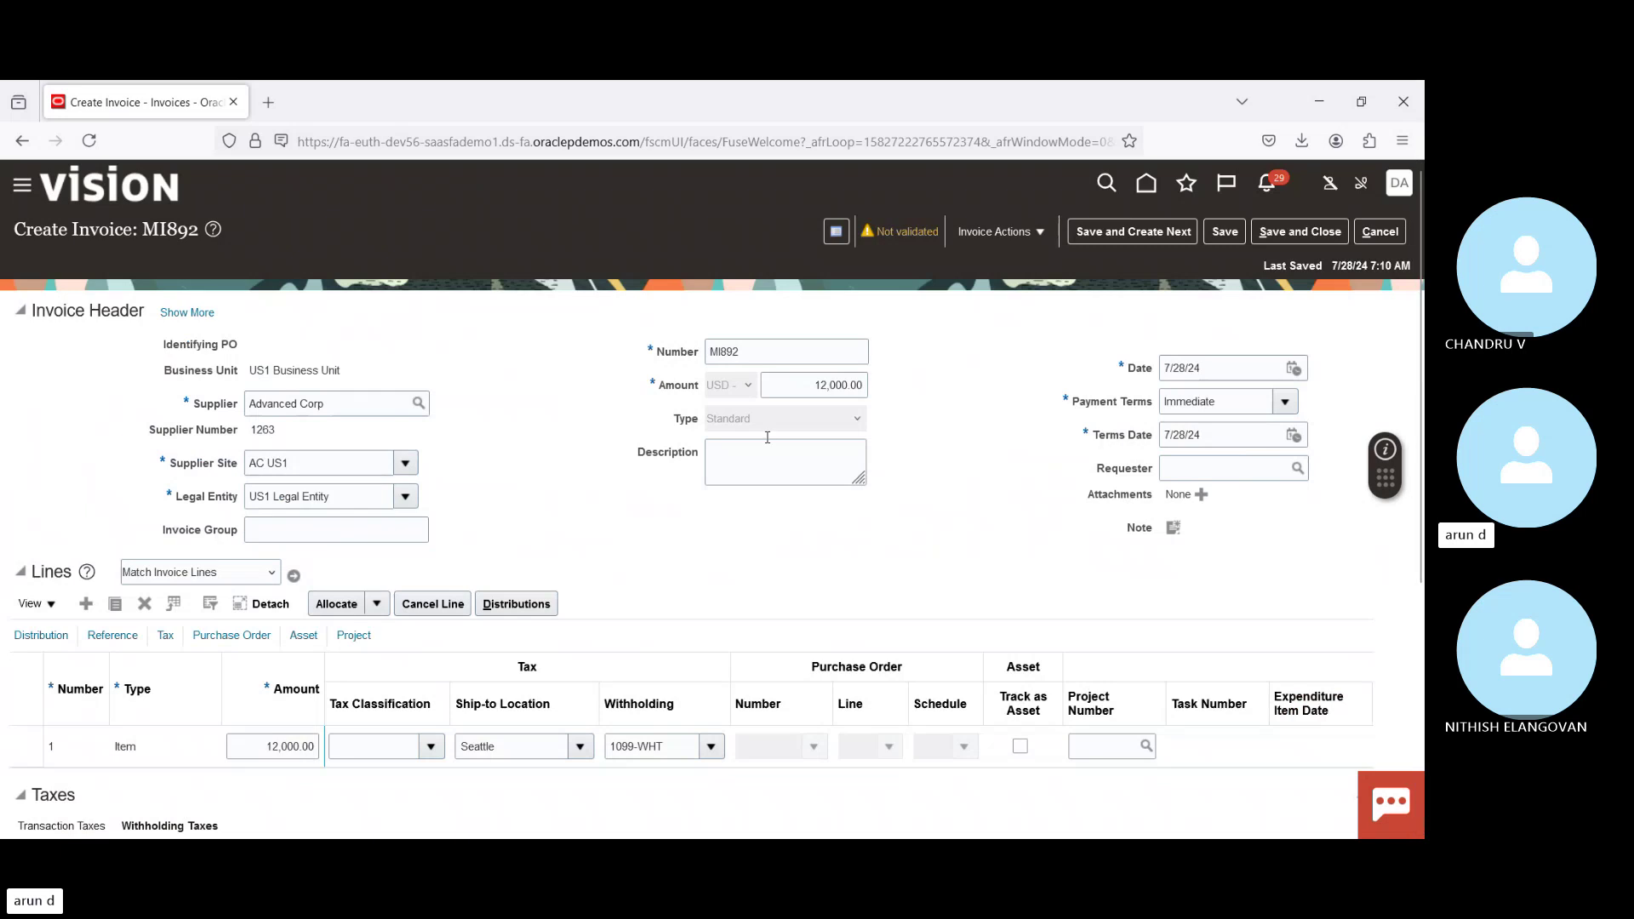
# Step: Paste 13,140.00 over the 12,000.00 header amount, making the amount due 11,826.00
pyautogui.click(805, 385)
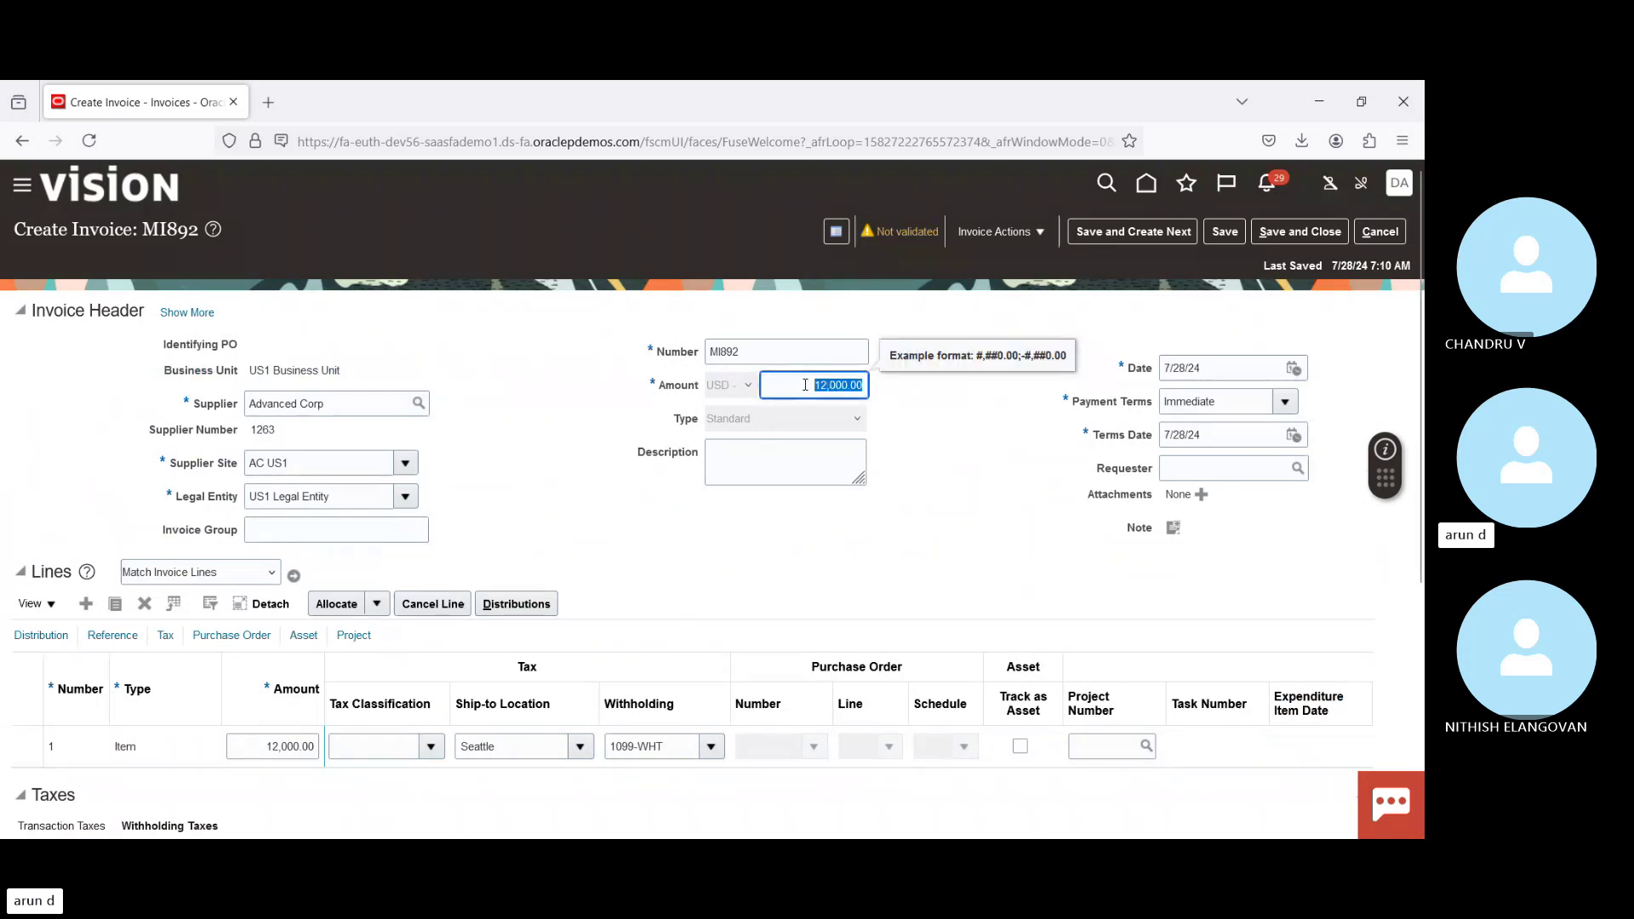
pyautogui.hotkey('ctrl', 'v')
pyautogui.press('Tab')
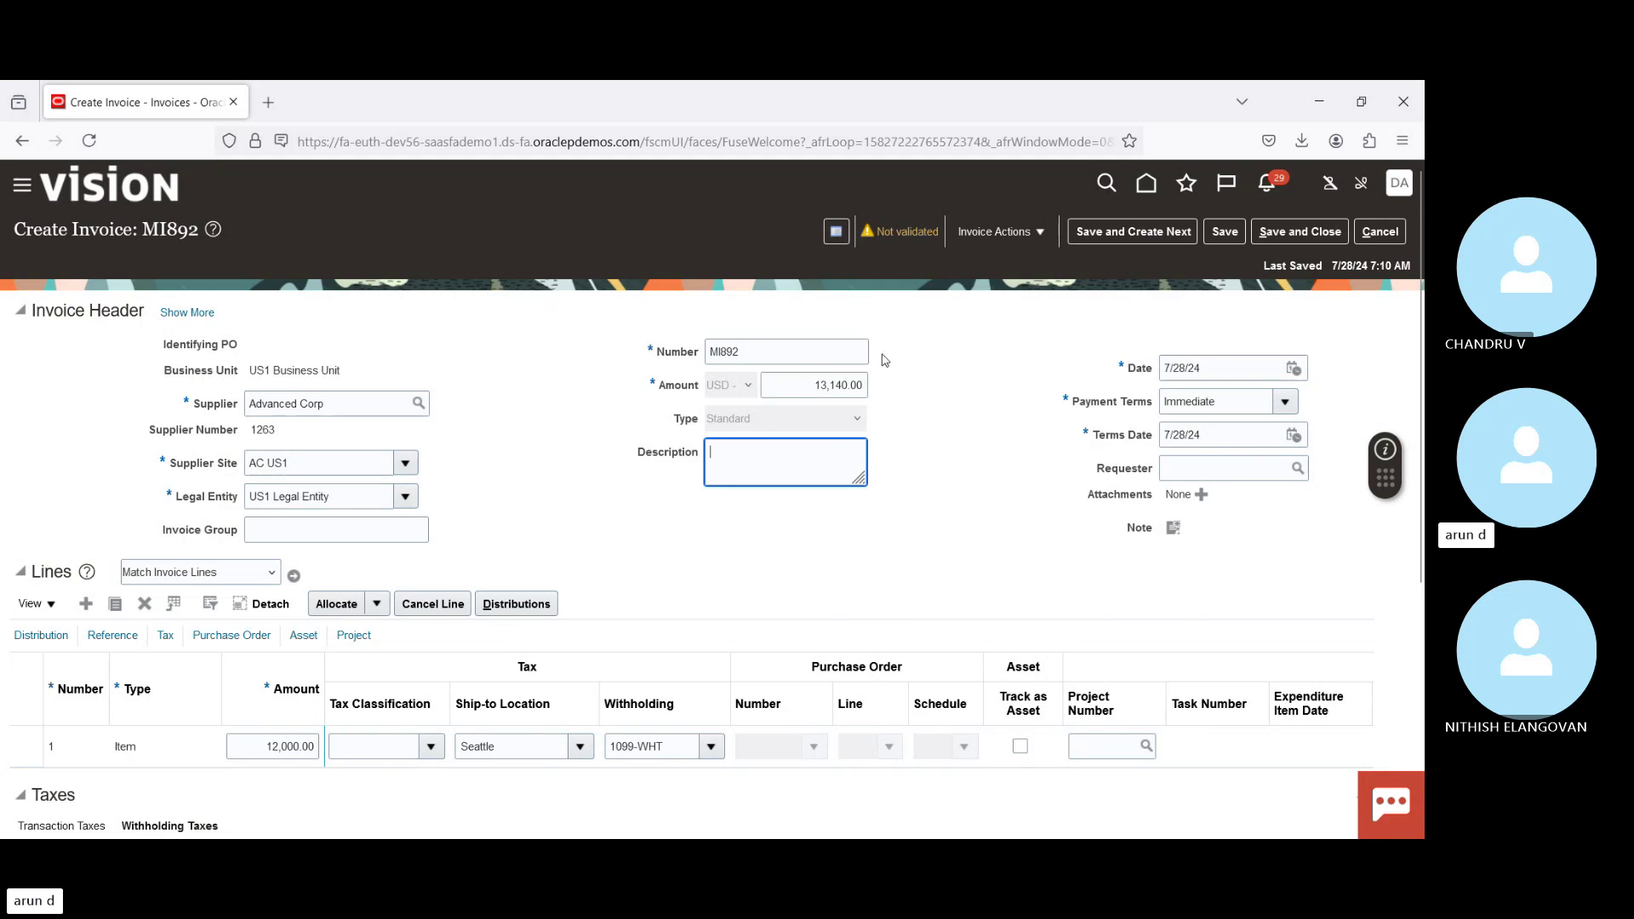
pyautogui.scroll(-5, 1360, 586)
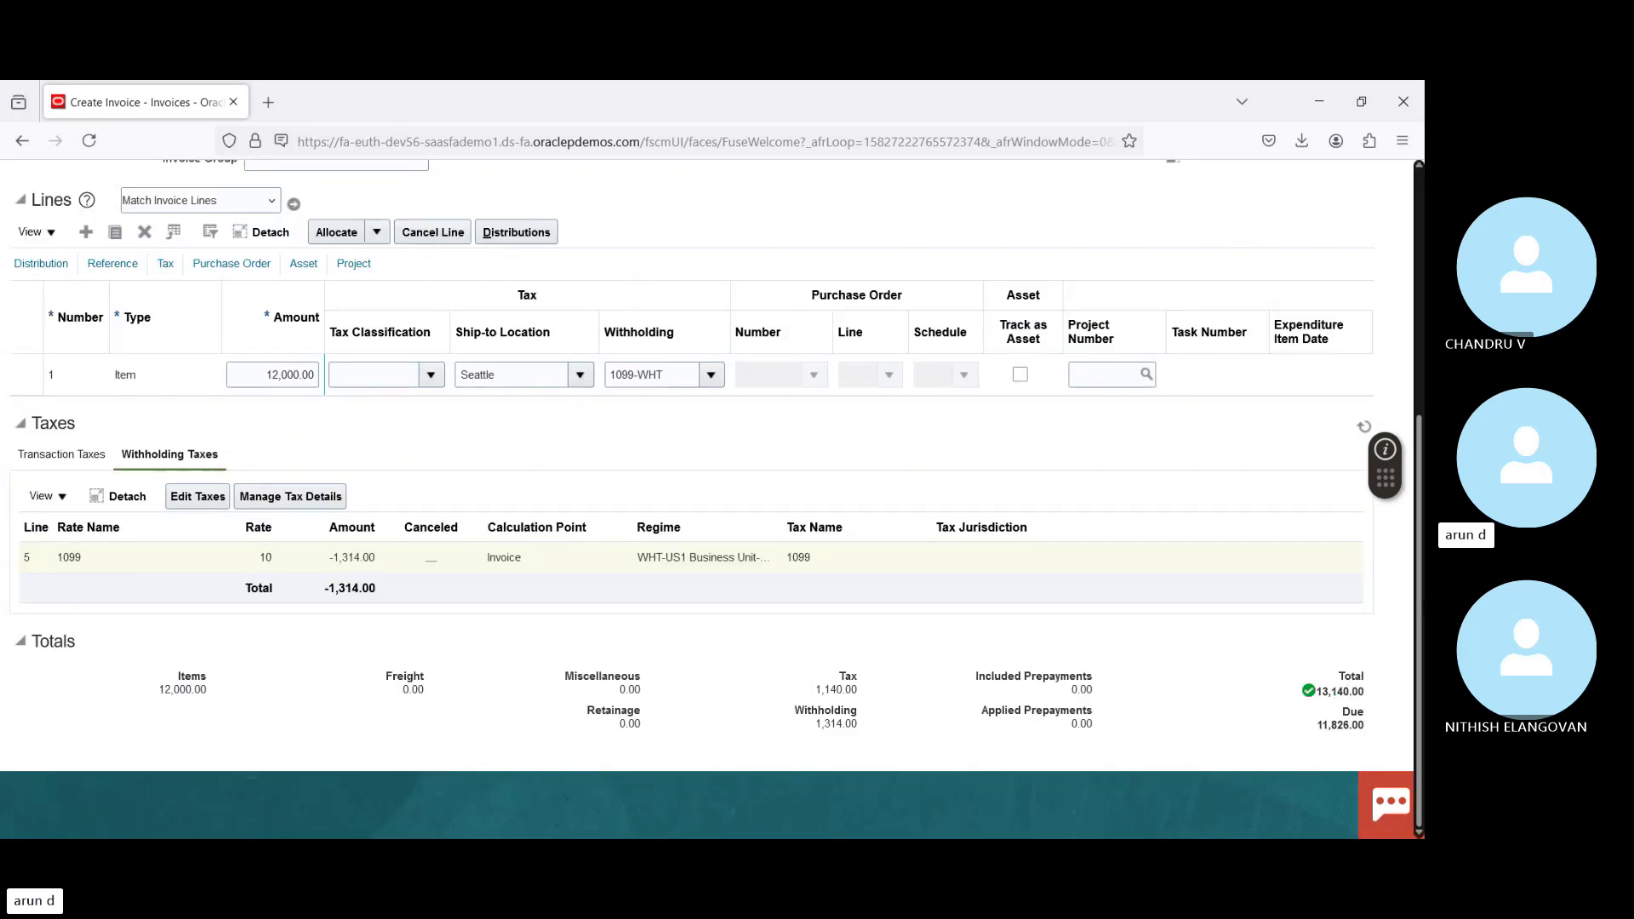
pyautogui.scroll(2, 1360, 586)
pyautogui.scroll(3, 1009, 243)
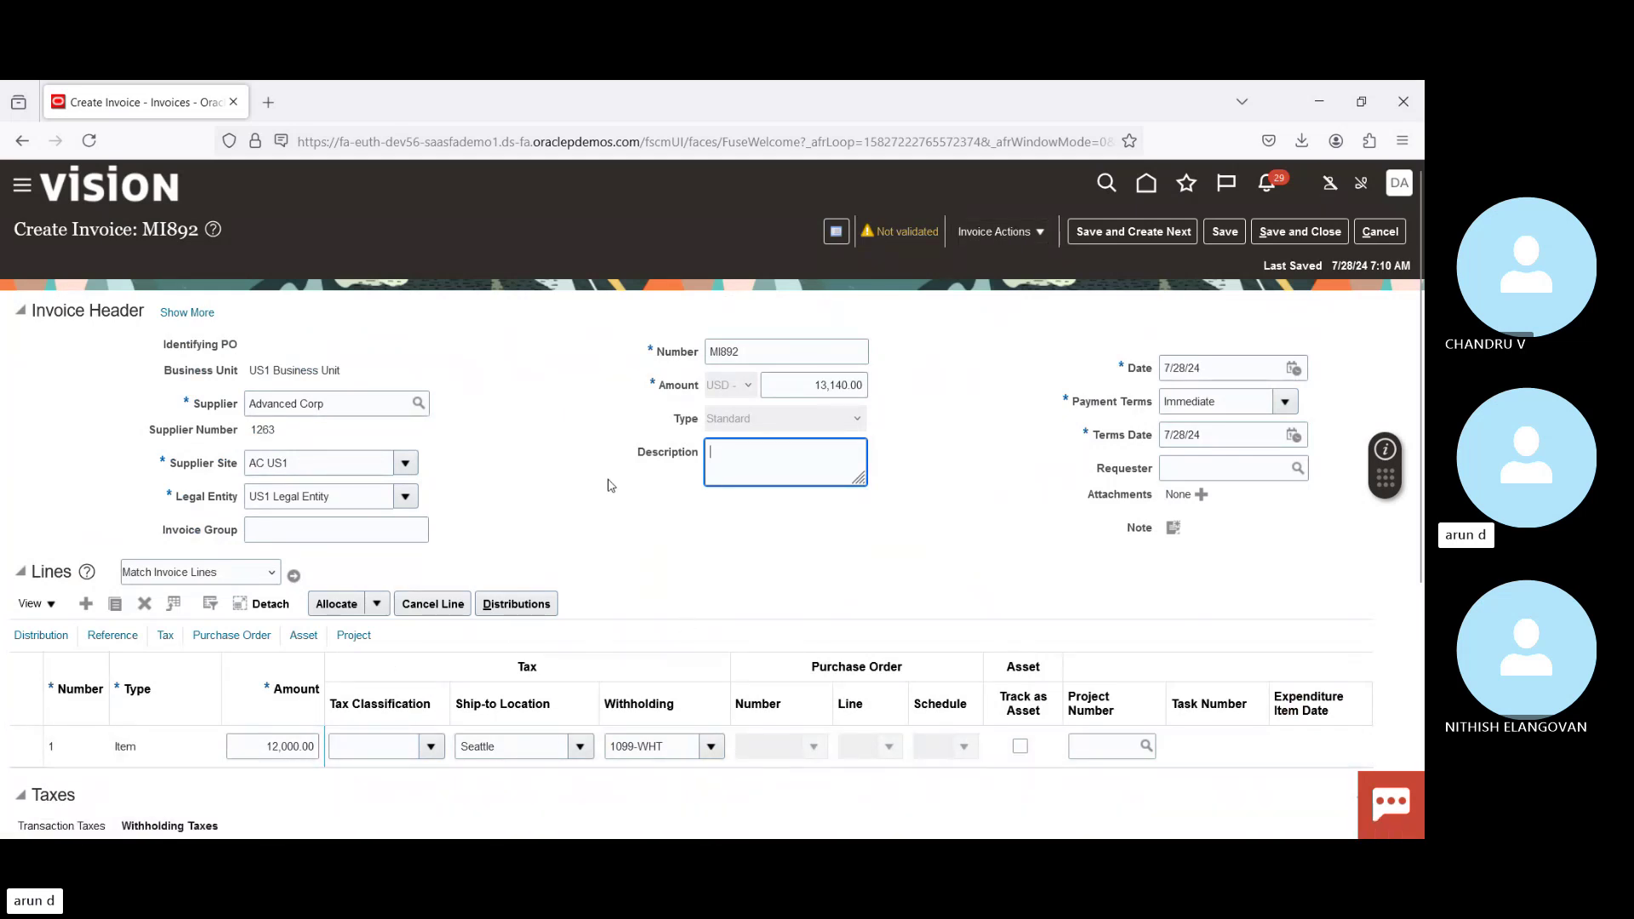
# Step: Run Validate on invoice MI892 from the Invoice Actions menu
pyautogui.click(1024, 232)
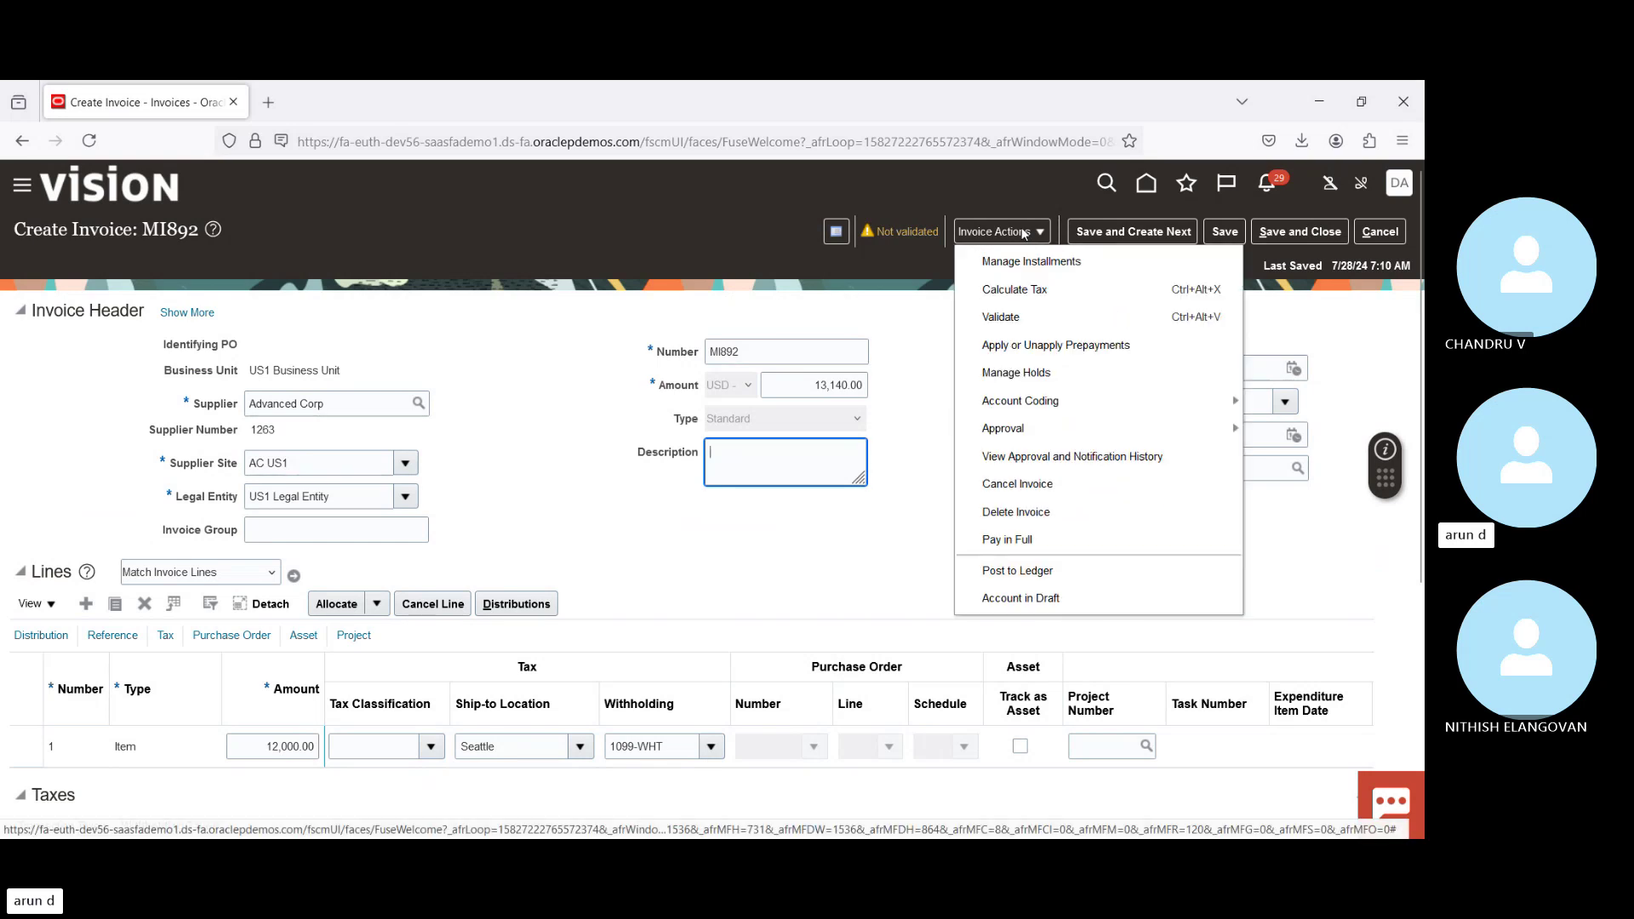
pyautogui.click(1037, 319)
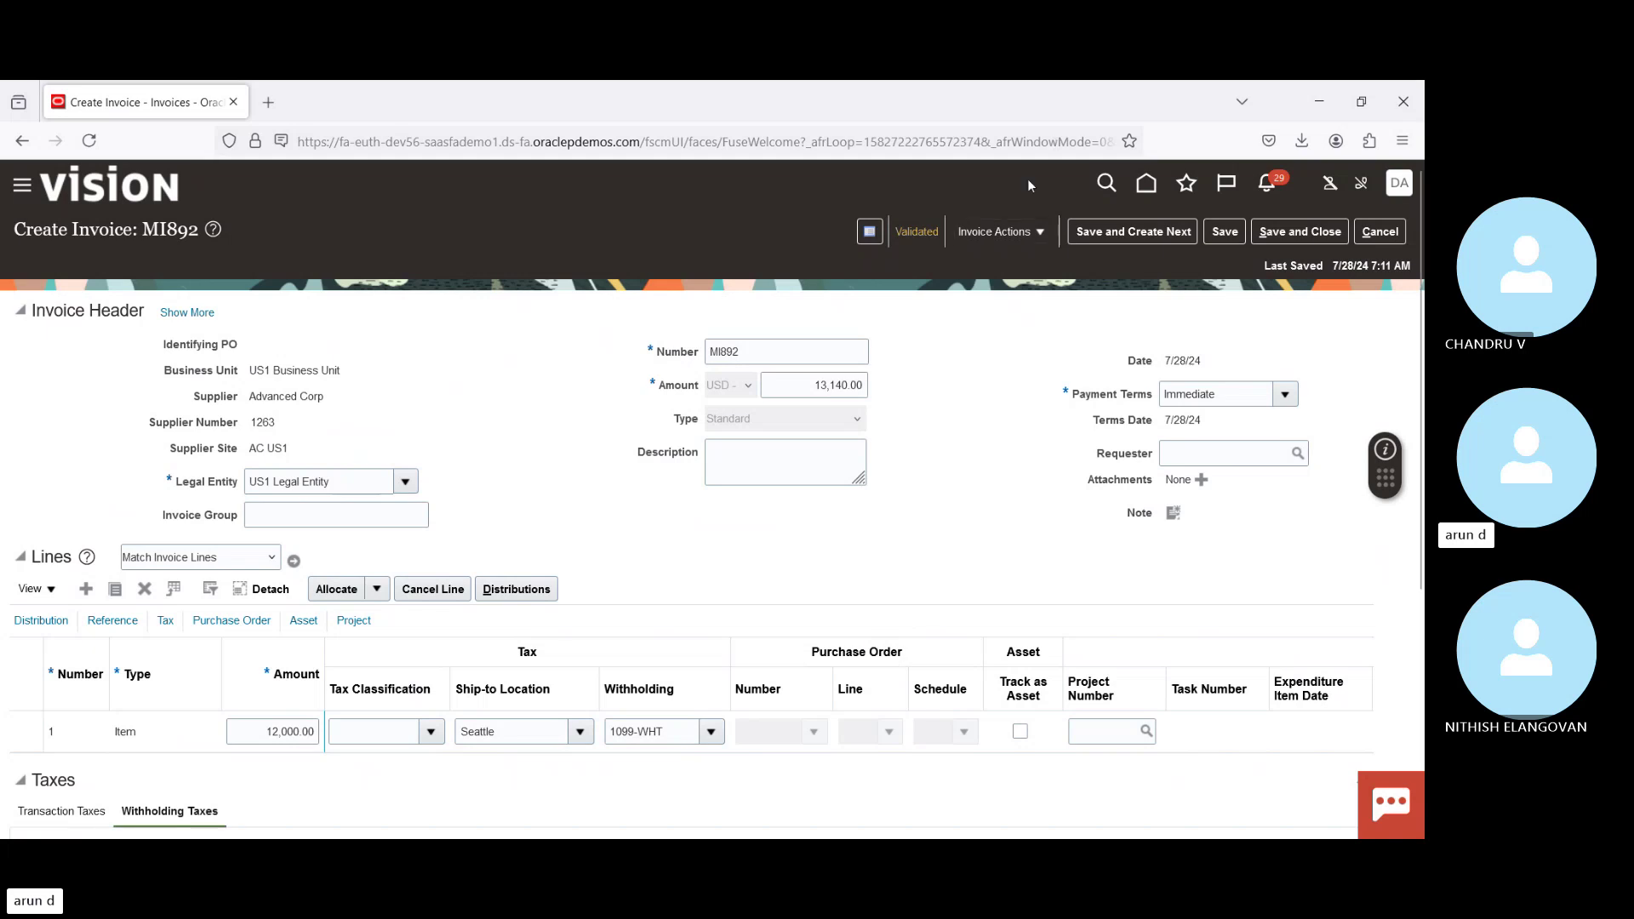
# Step: Attempt Force Approve on MI892, then close the not-applicable error banner
pyautogui.click(998, 233)
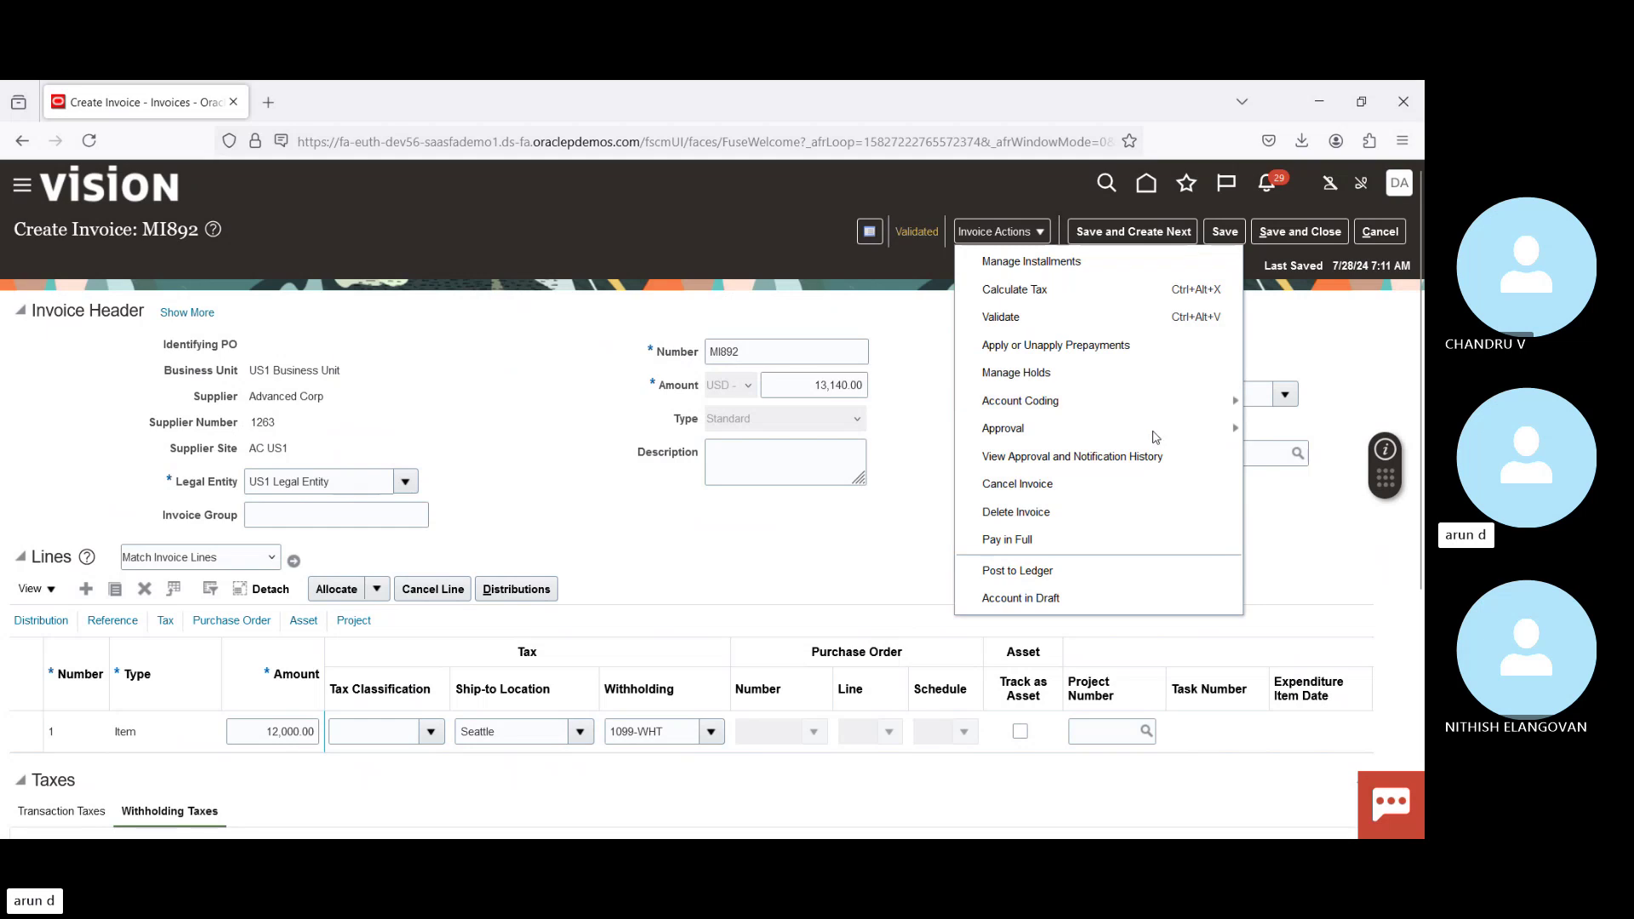
pyautogui.moveTo(1094, 436)
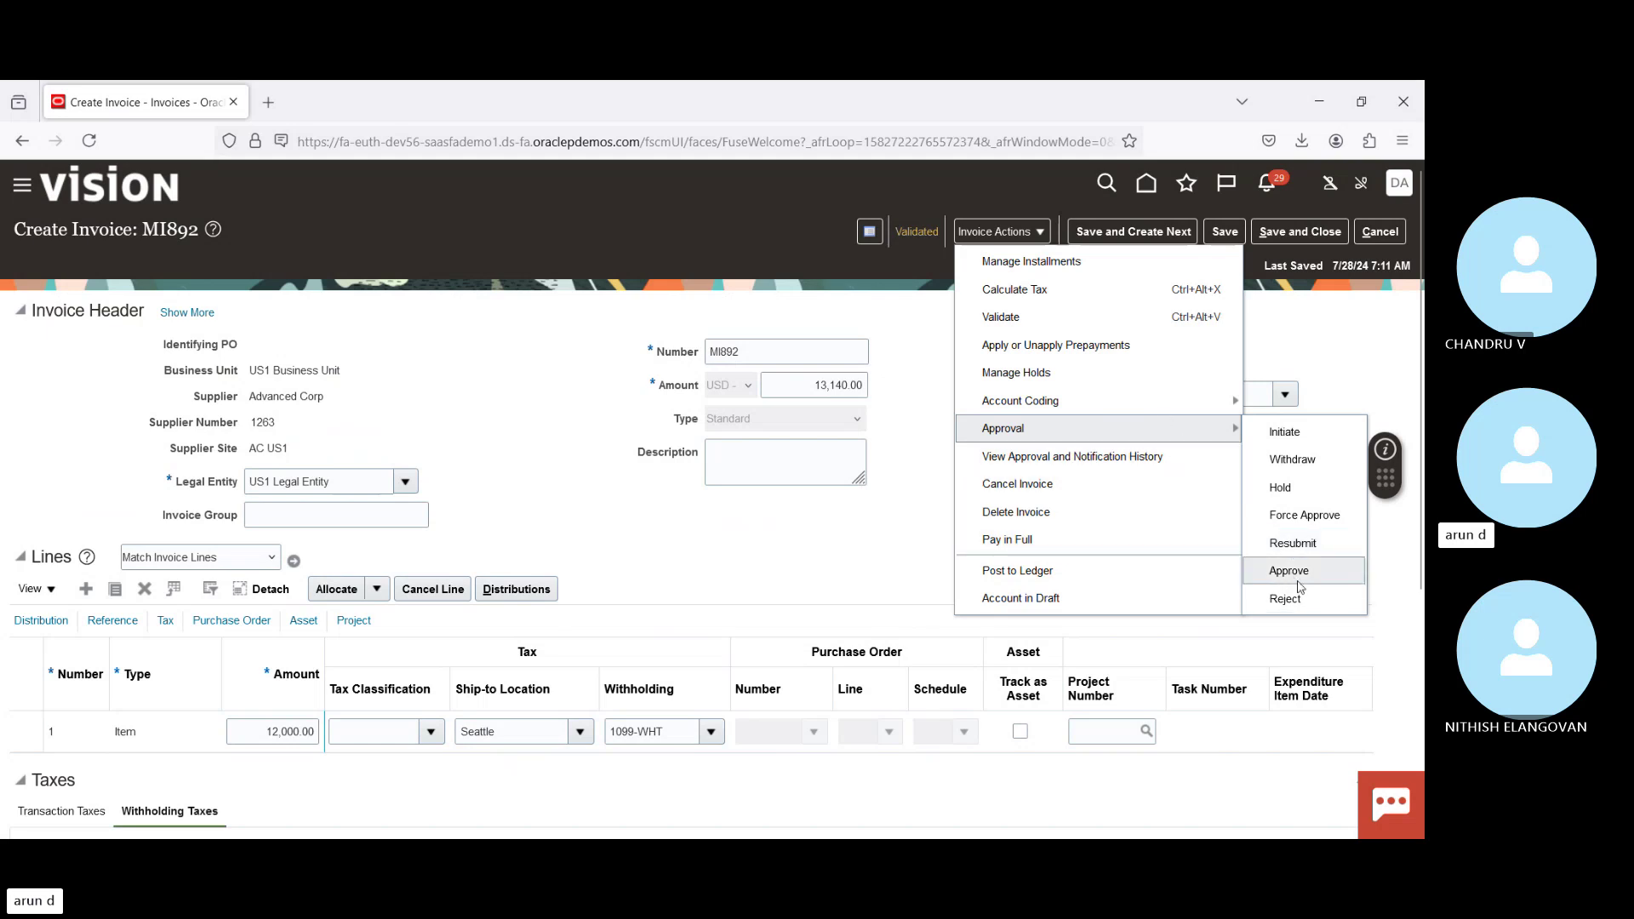
pyautogui.click(1301, 517)
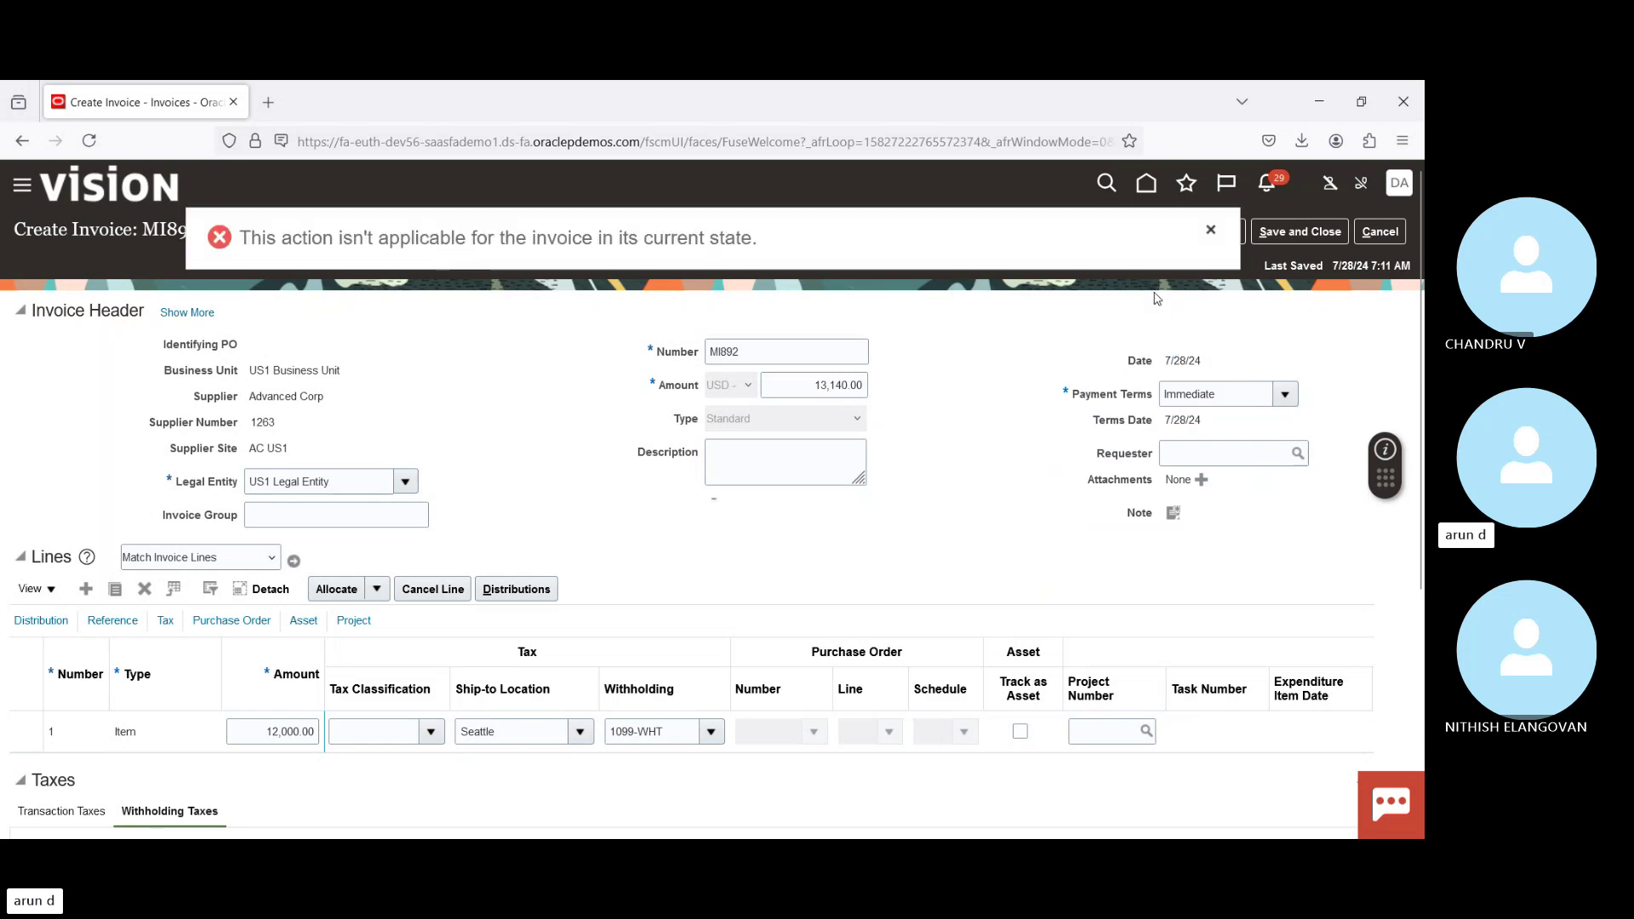
pyautogui.click(1212, 231)
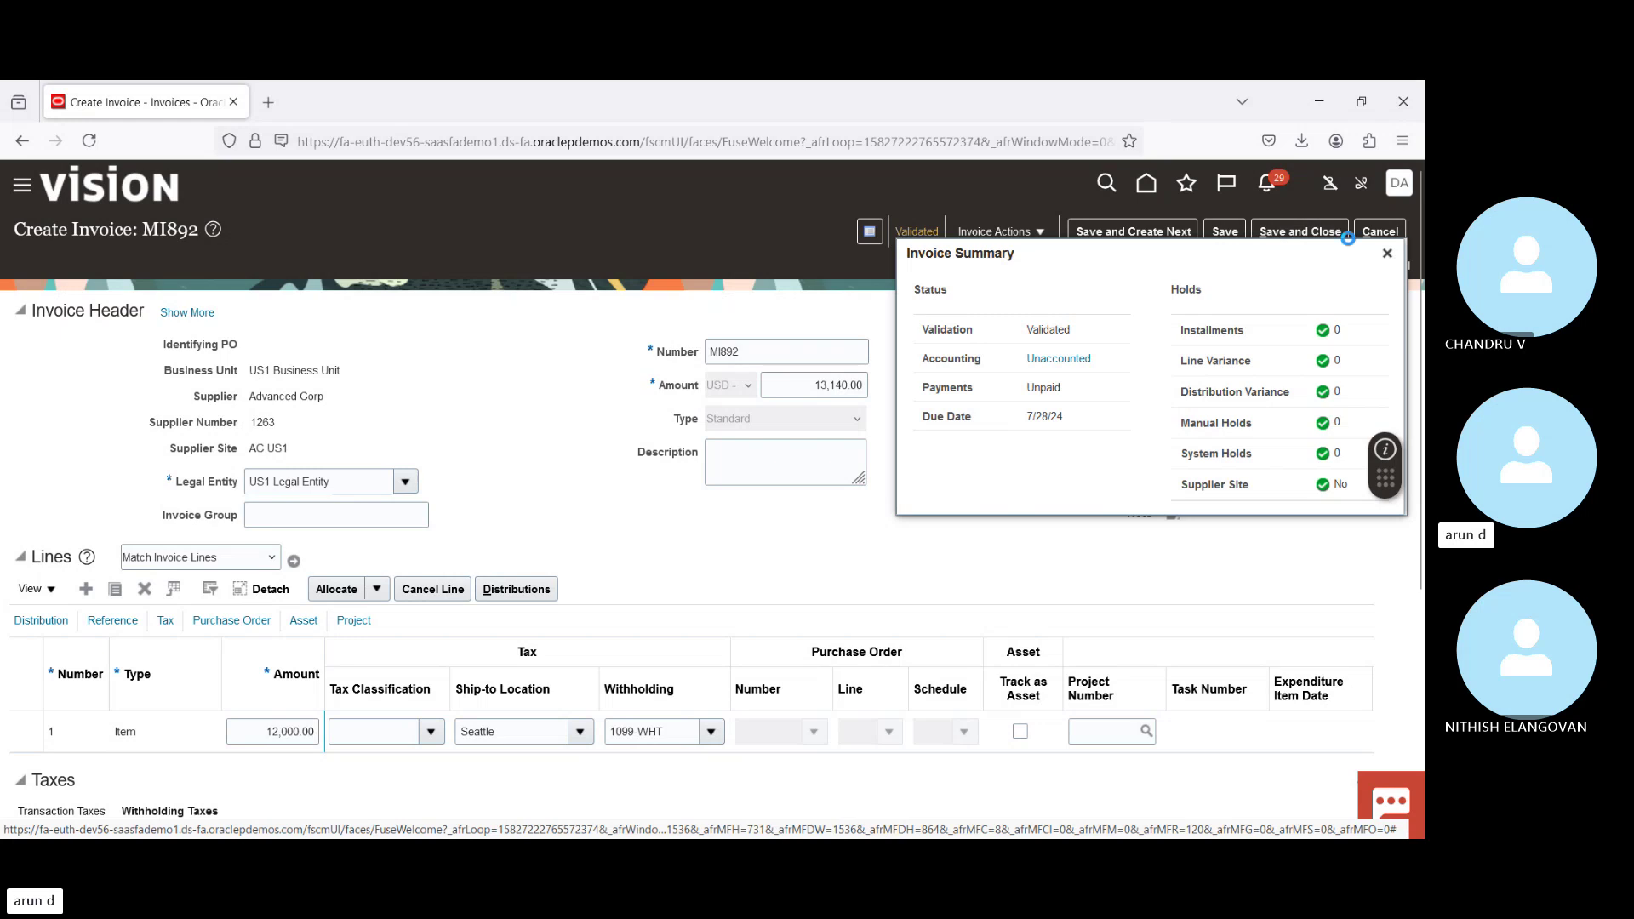
pyautogui.click(1388, 255)
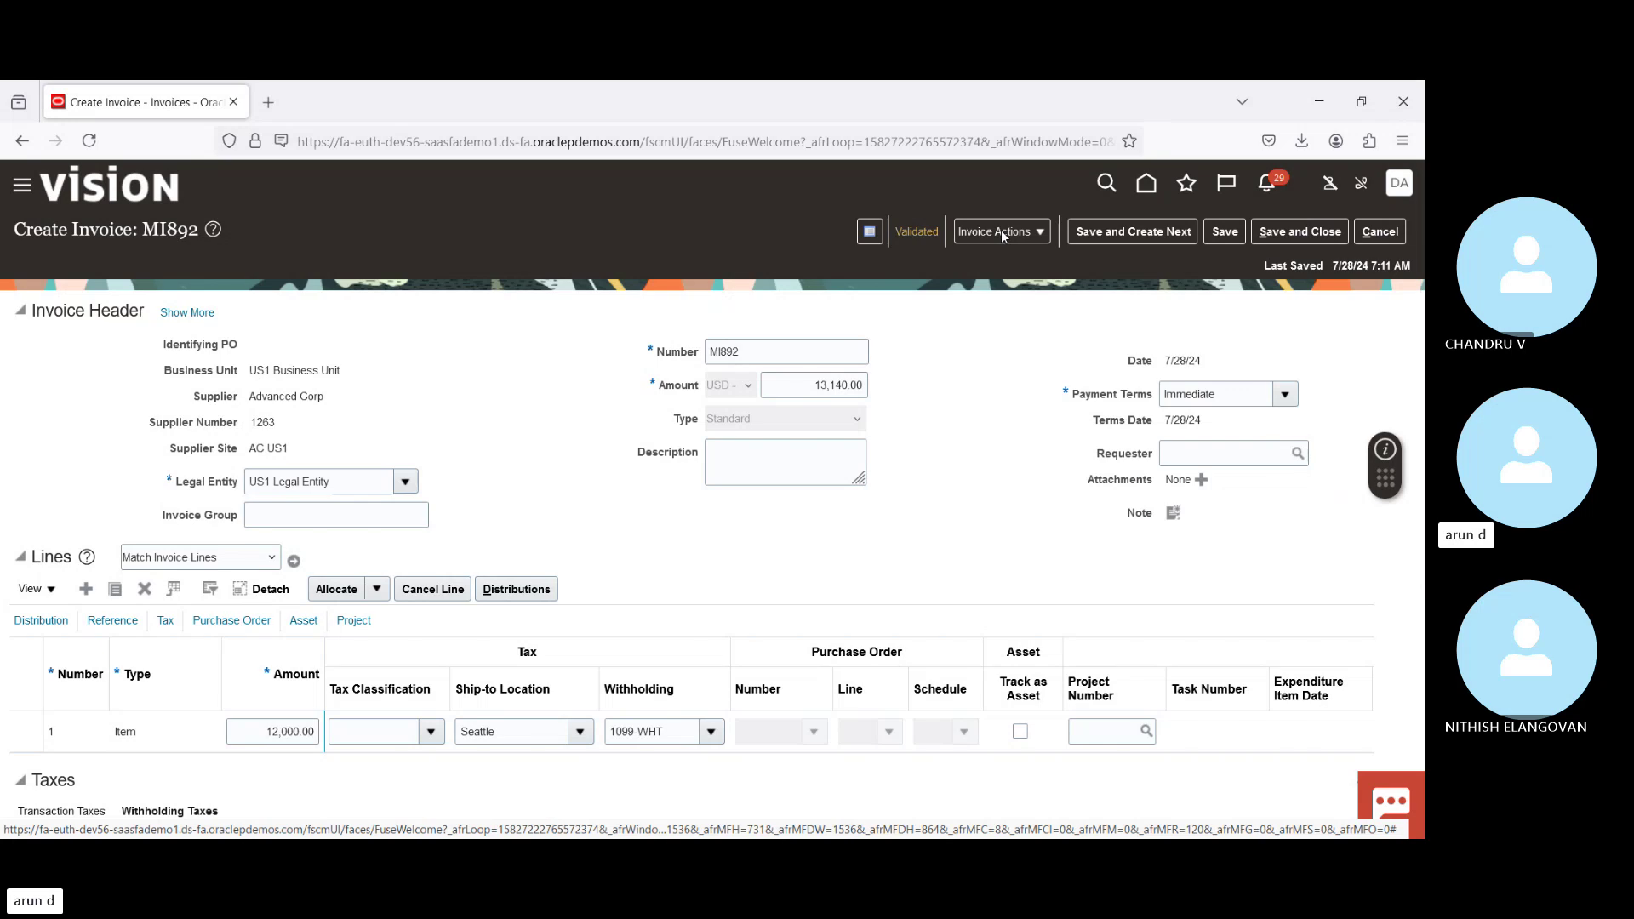
# Step: Open the Invoice Actions menu for the validated invoice MI892
pyautogui.click(1001, 230)
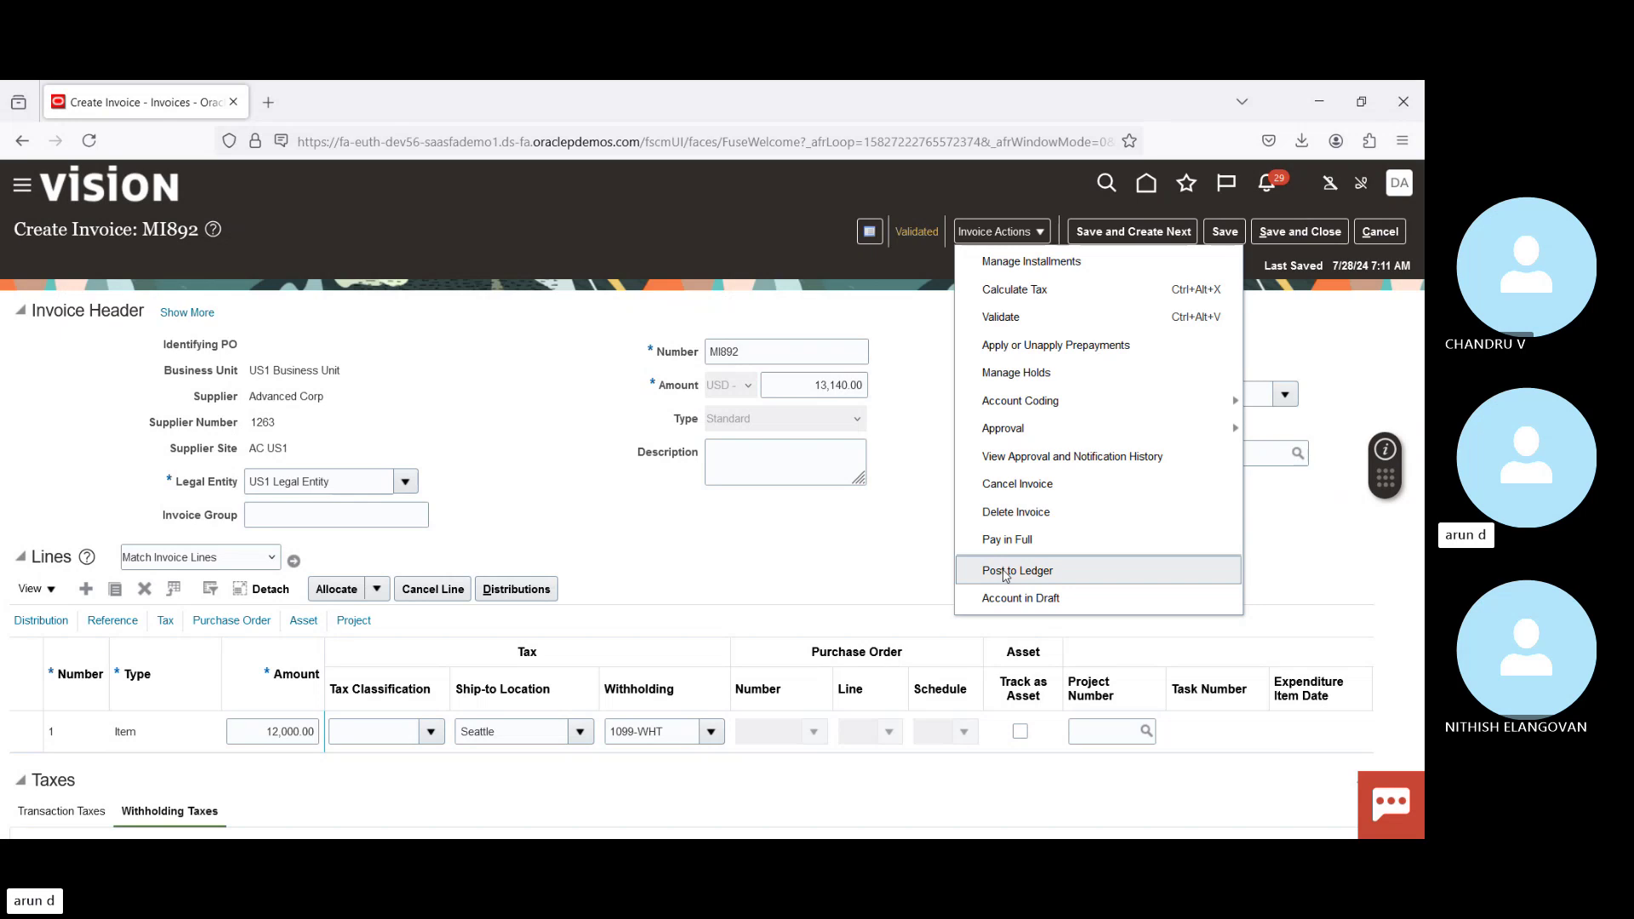
# Step: Post MI892 to the ledger and view its Final accounting lines on US Primary Ledger
pyautogui.click(1006, 574)
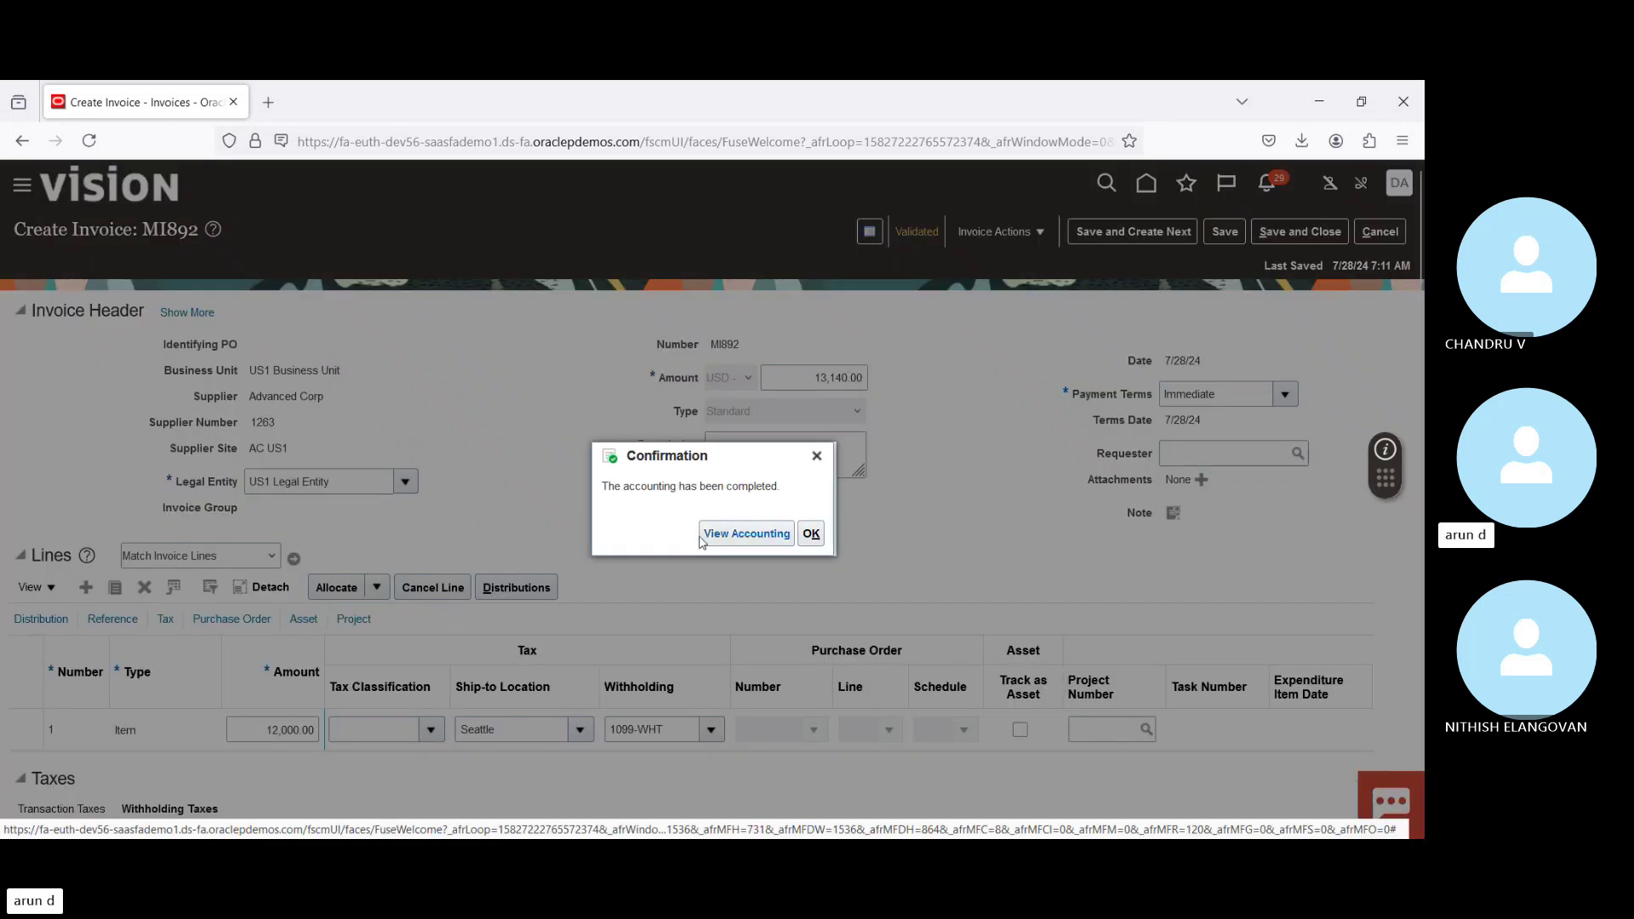
pyautogui.click(703, 538)
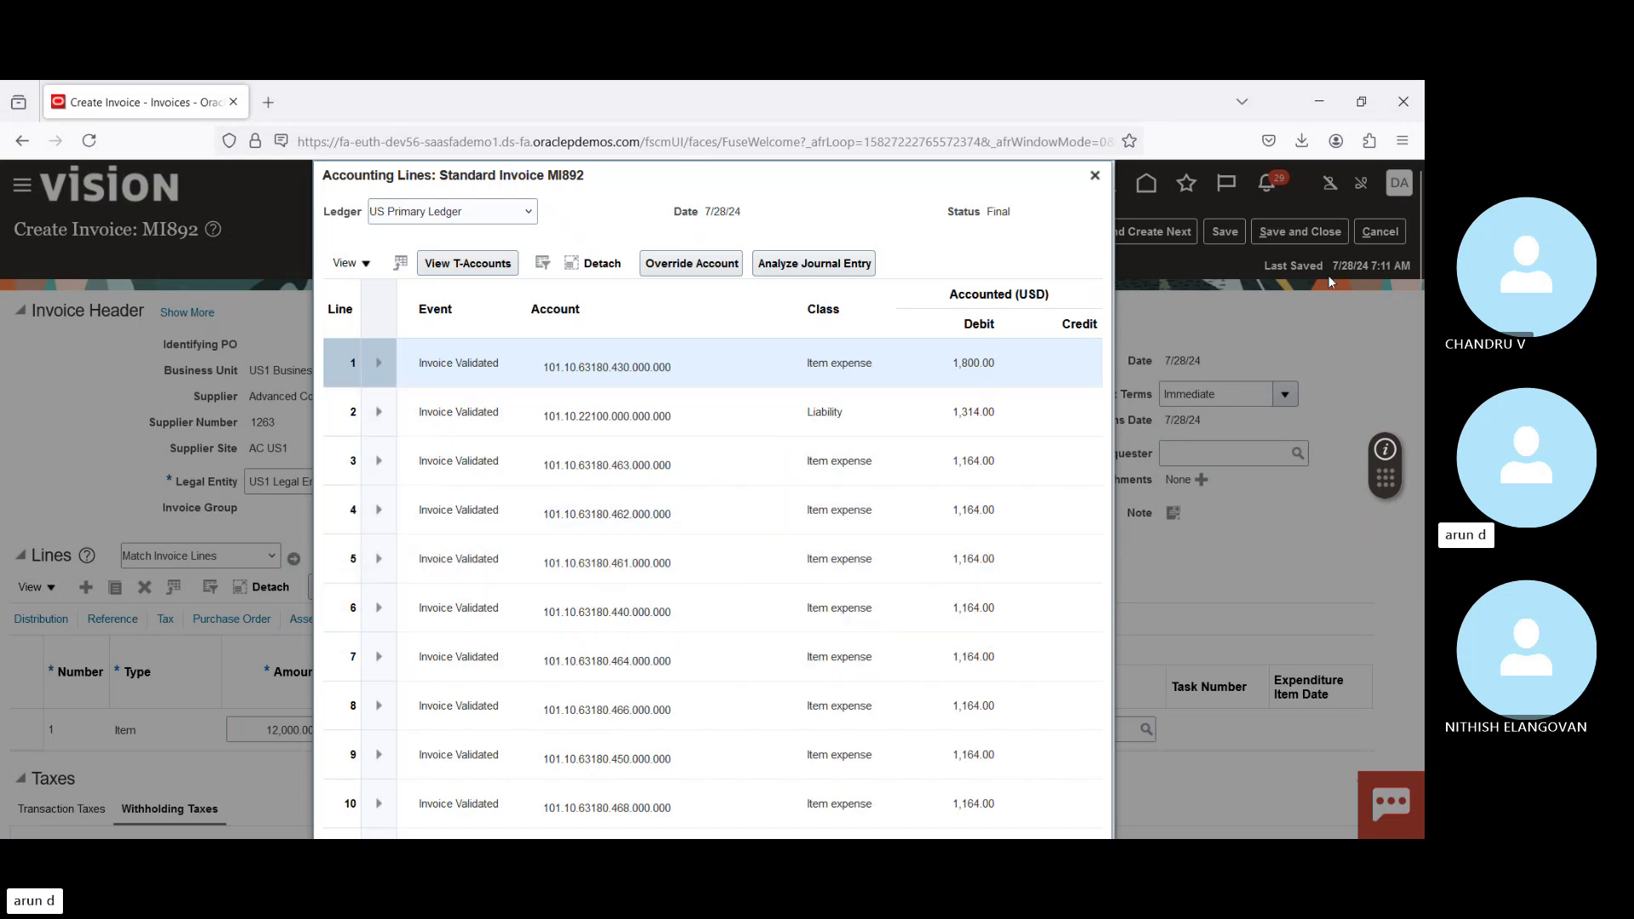
# Step: Scroll the accounting lines and select the 1,314.00 Liability line
pyautogui.moveTo(1421, 297); pyautogui.dragTo(1423, 361)
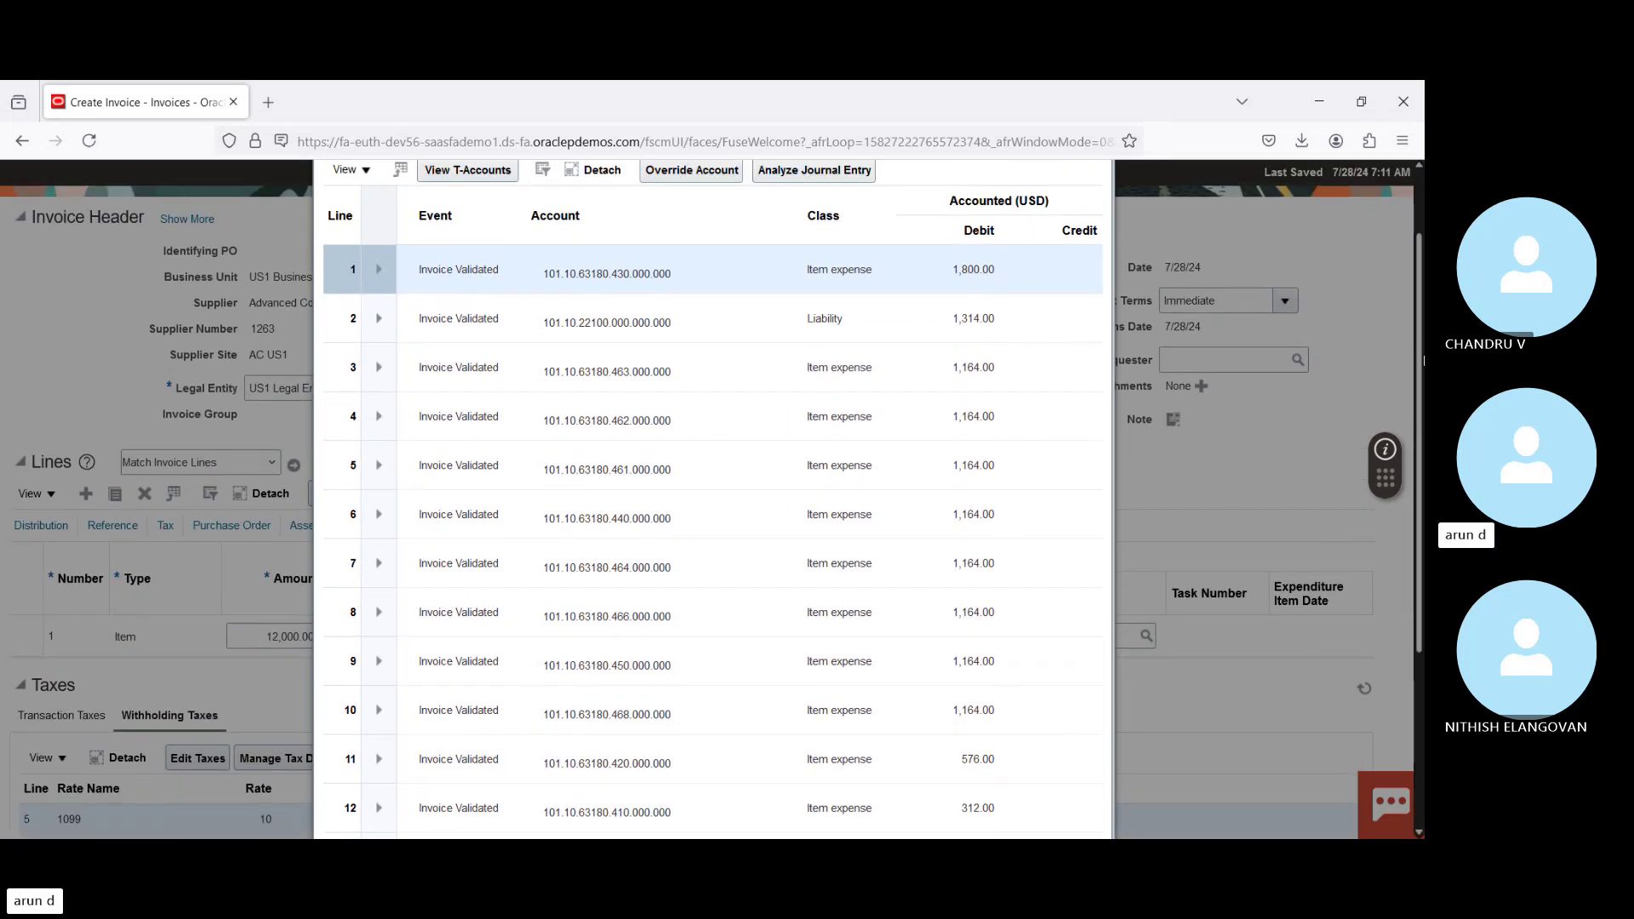
pyautogui.click(810, 320)
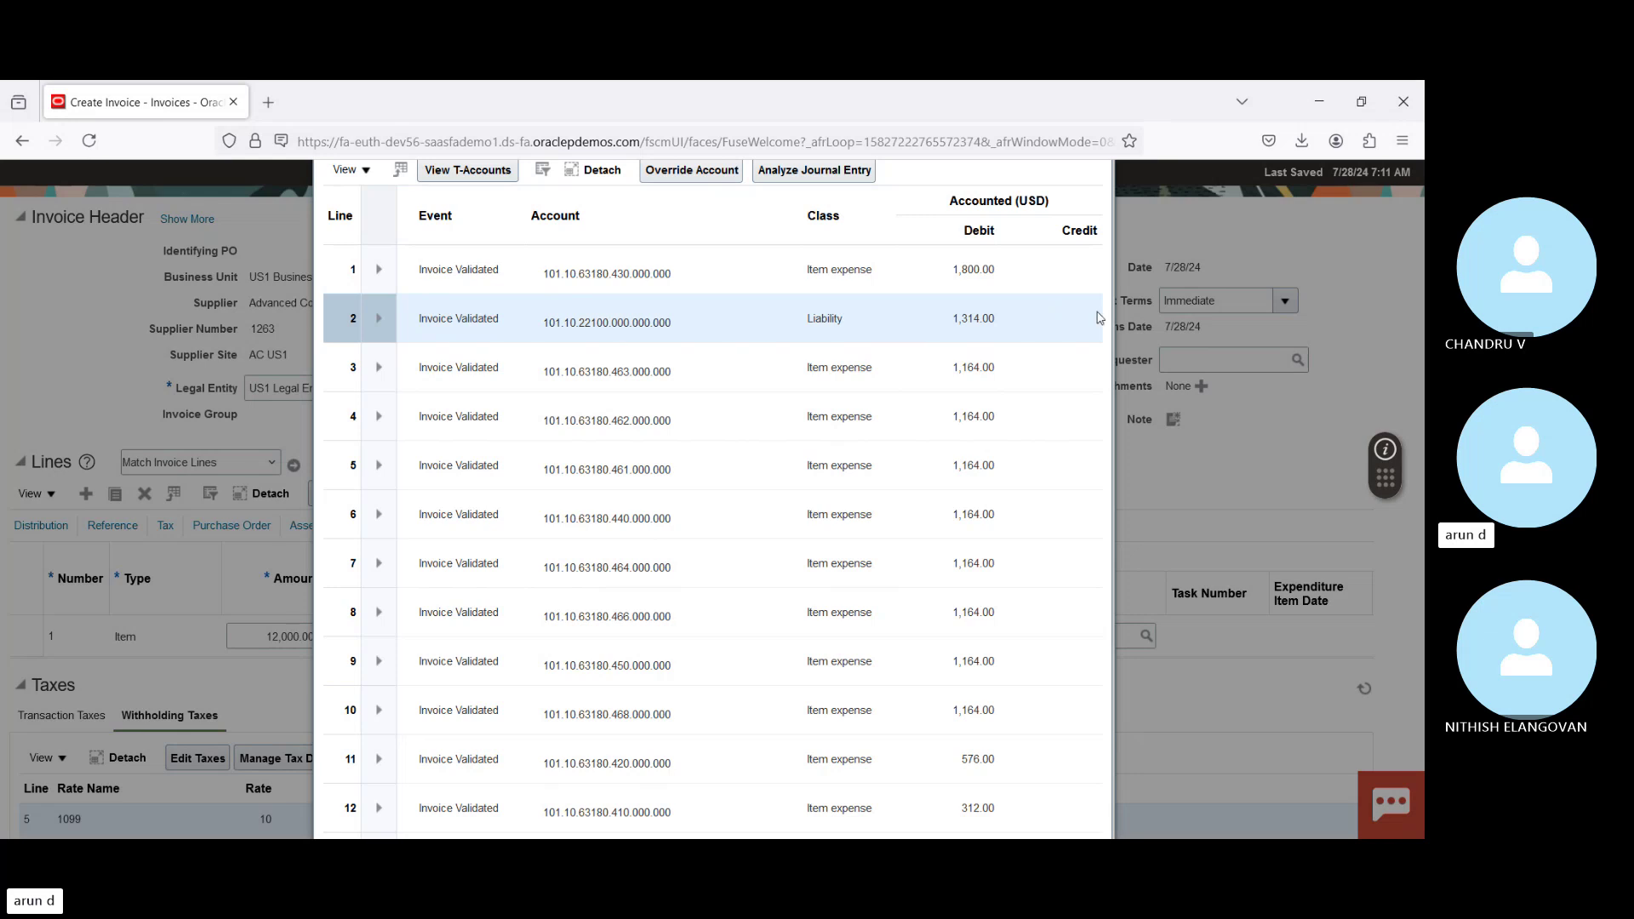
pyautogui.moveTo(1417, 353); pyautogui.dragTo(1411, 492)
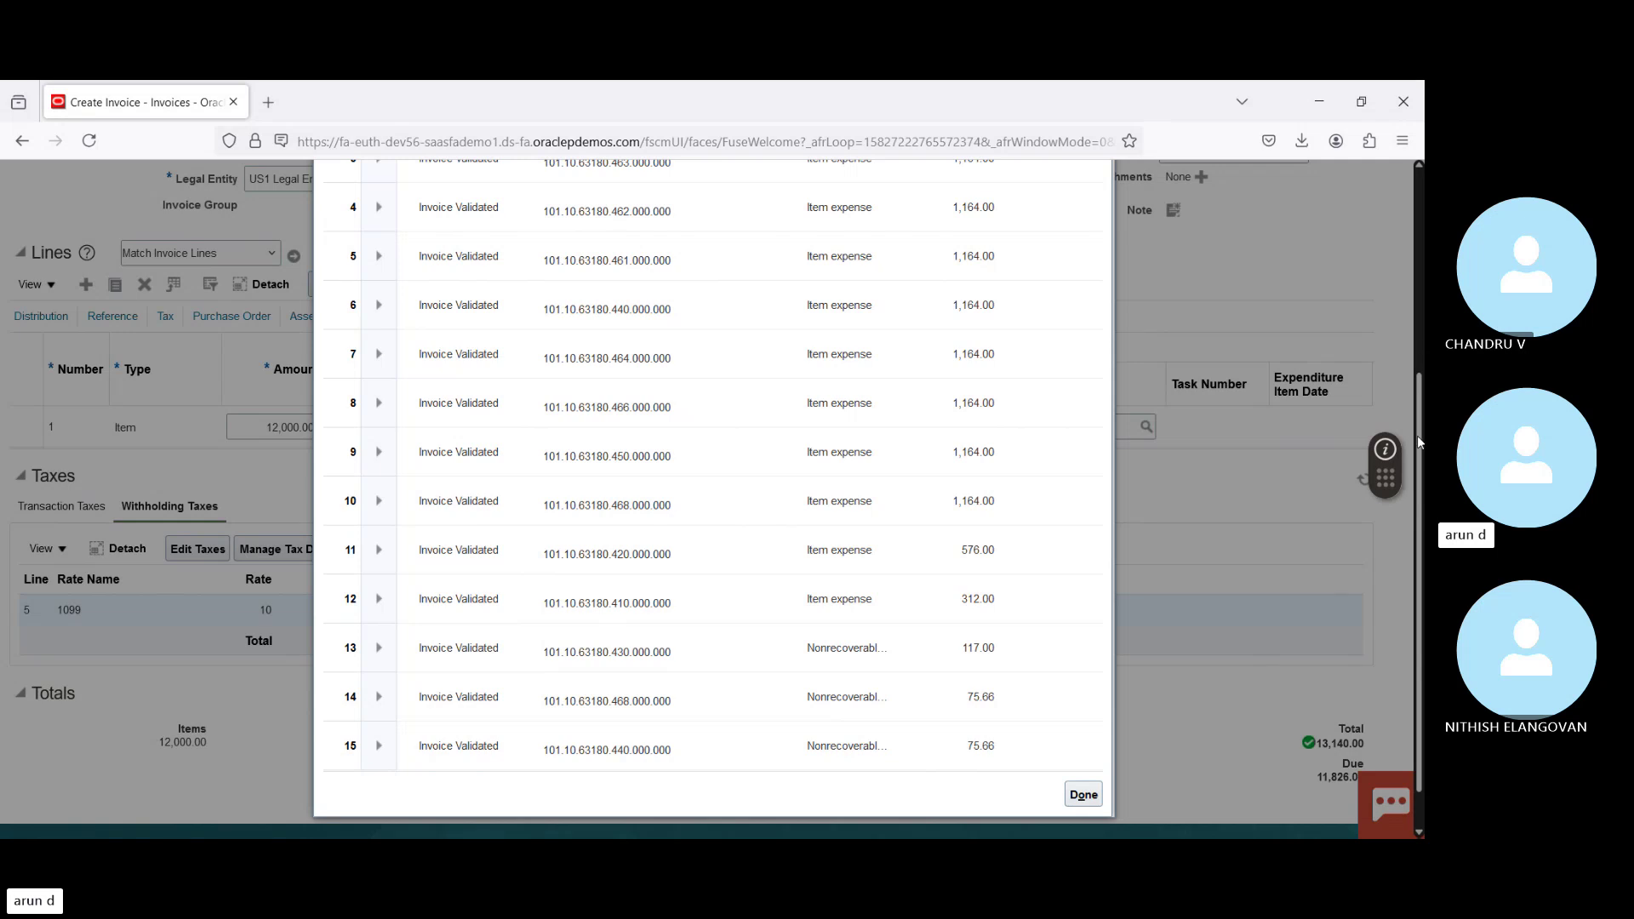
pyautogui.moveTo(1418, 436); pyautogui.dragTo(1415, 247)
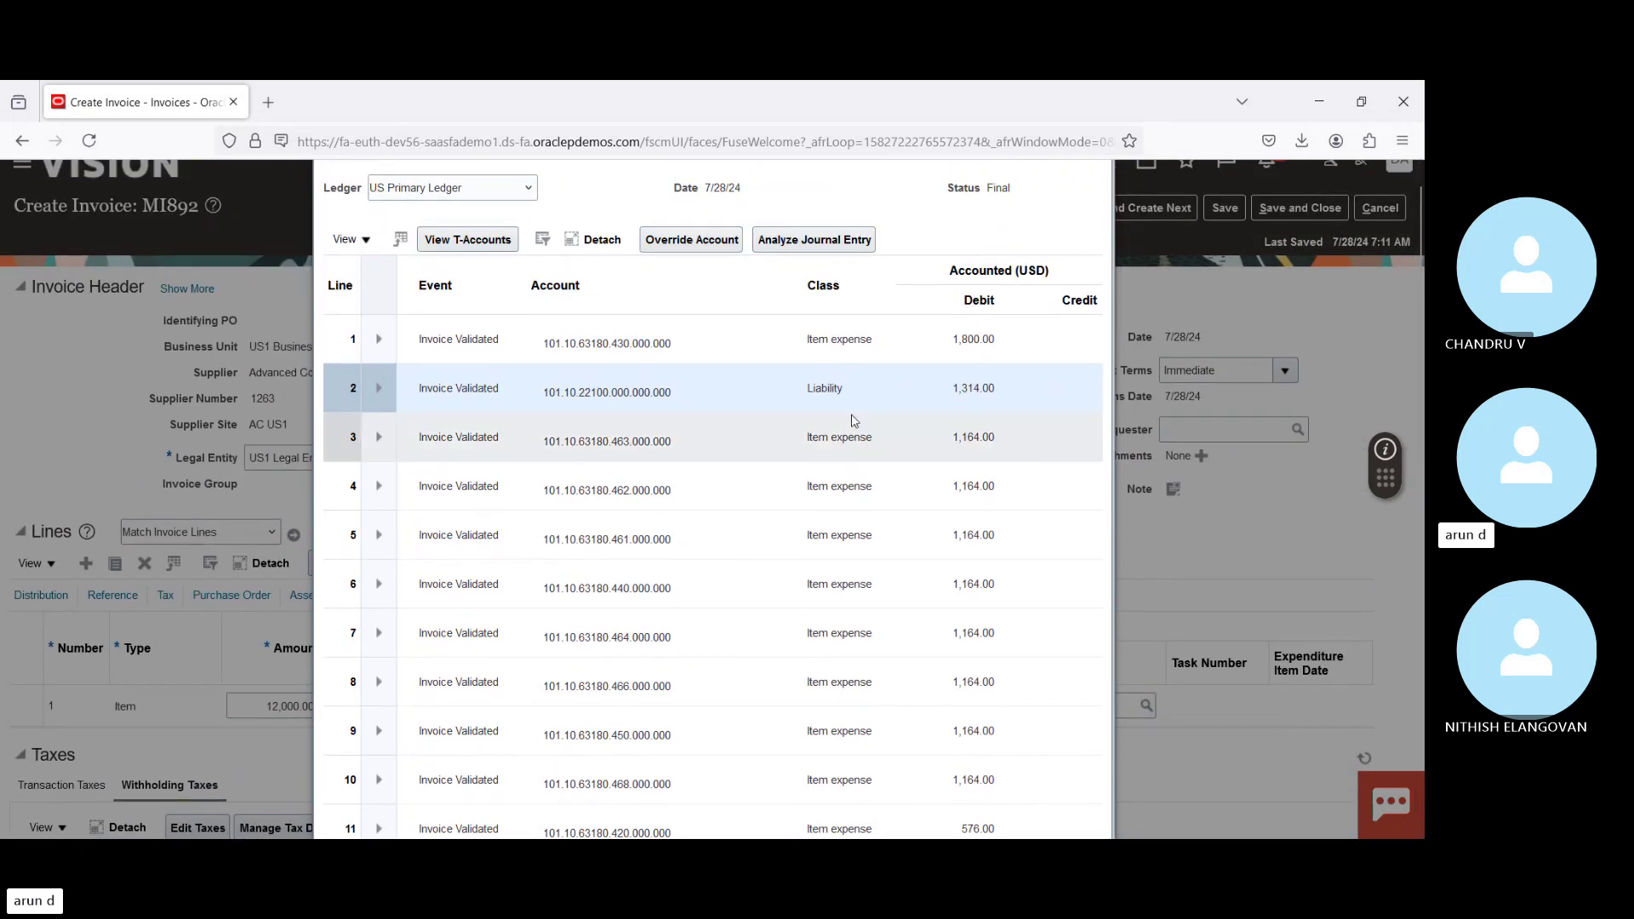
# Step: Step from the first accounting line down through lines 16–36 to withholding tax line 47 and line 49
pyautogui.click(739, 342)
pyautogui.press('Down')
pyautogui.press('Down')
pyautogui.press('Down')
pyautogui.press('Down')
pyautogui.press('Down')
pyautogui.press('Down')
pyautogui.press('Down')
pyautogui.press('Down')
pyautogui.press('Down')
pyautogui.press('Down')
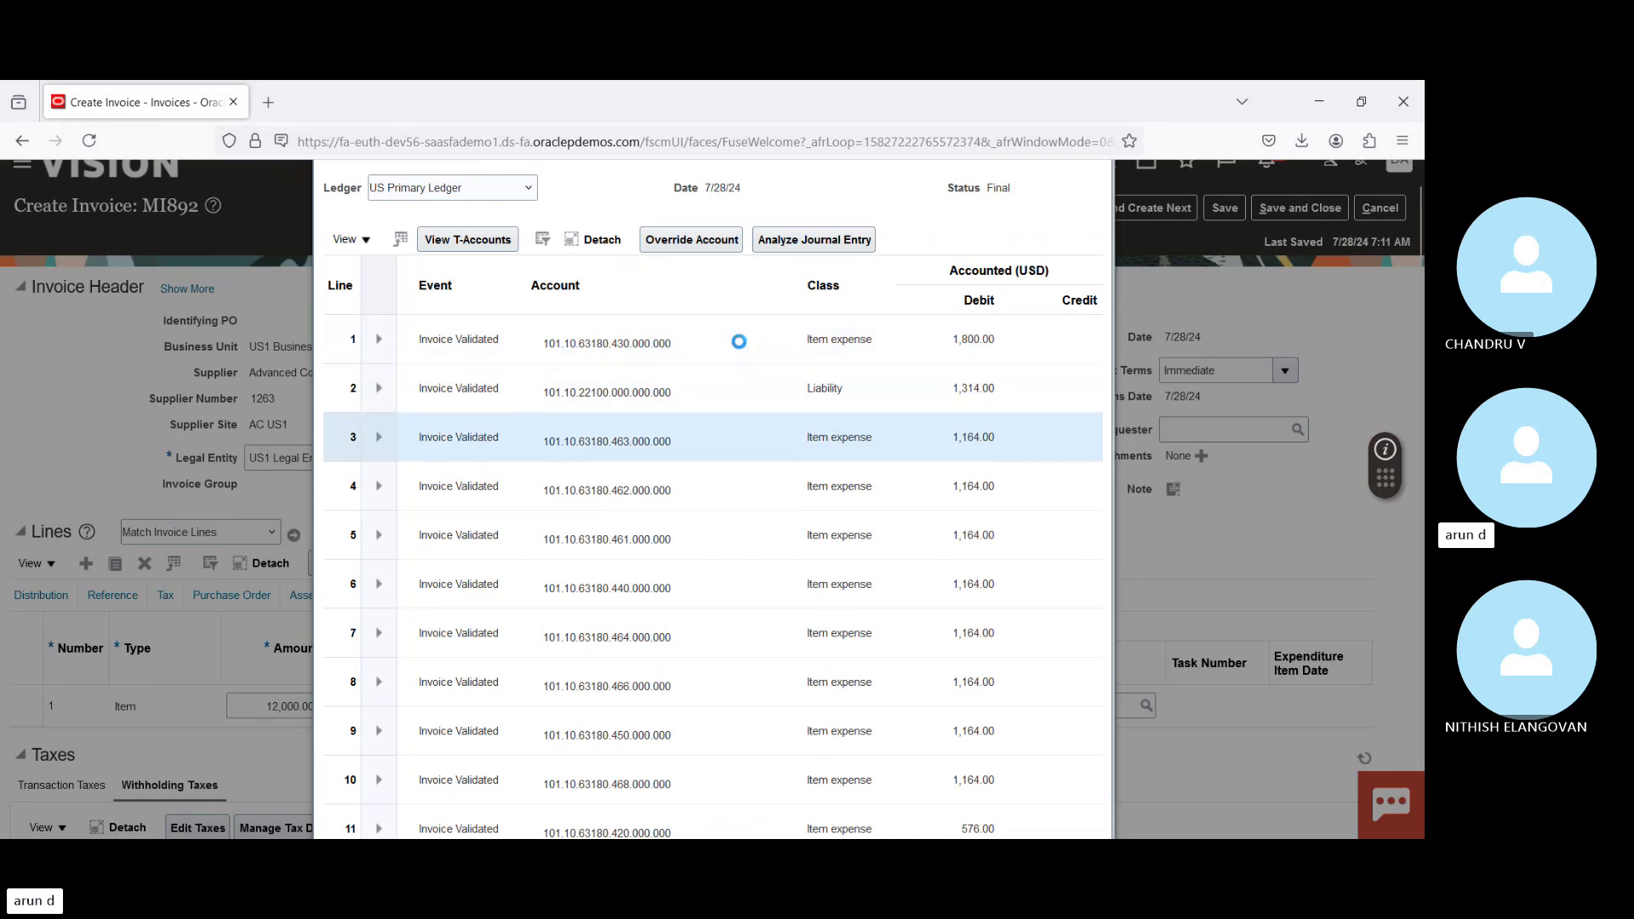
pyautogui.press('Down')
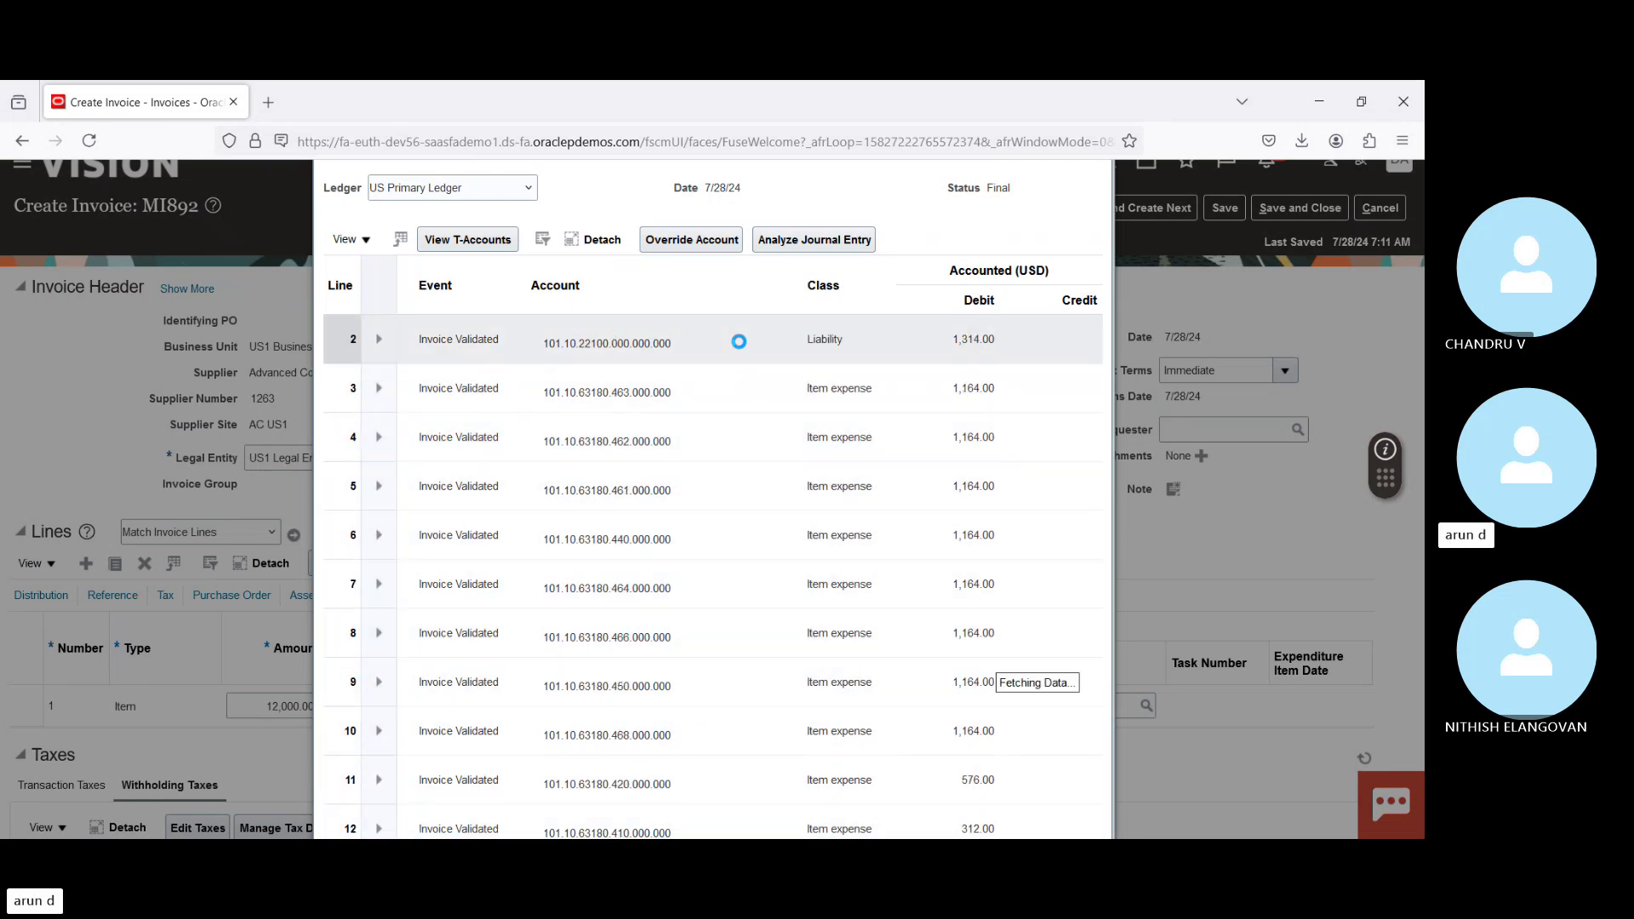
pyautogui.press('Down')
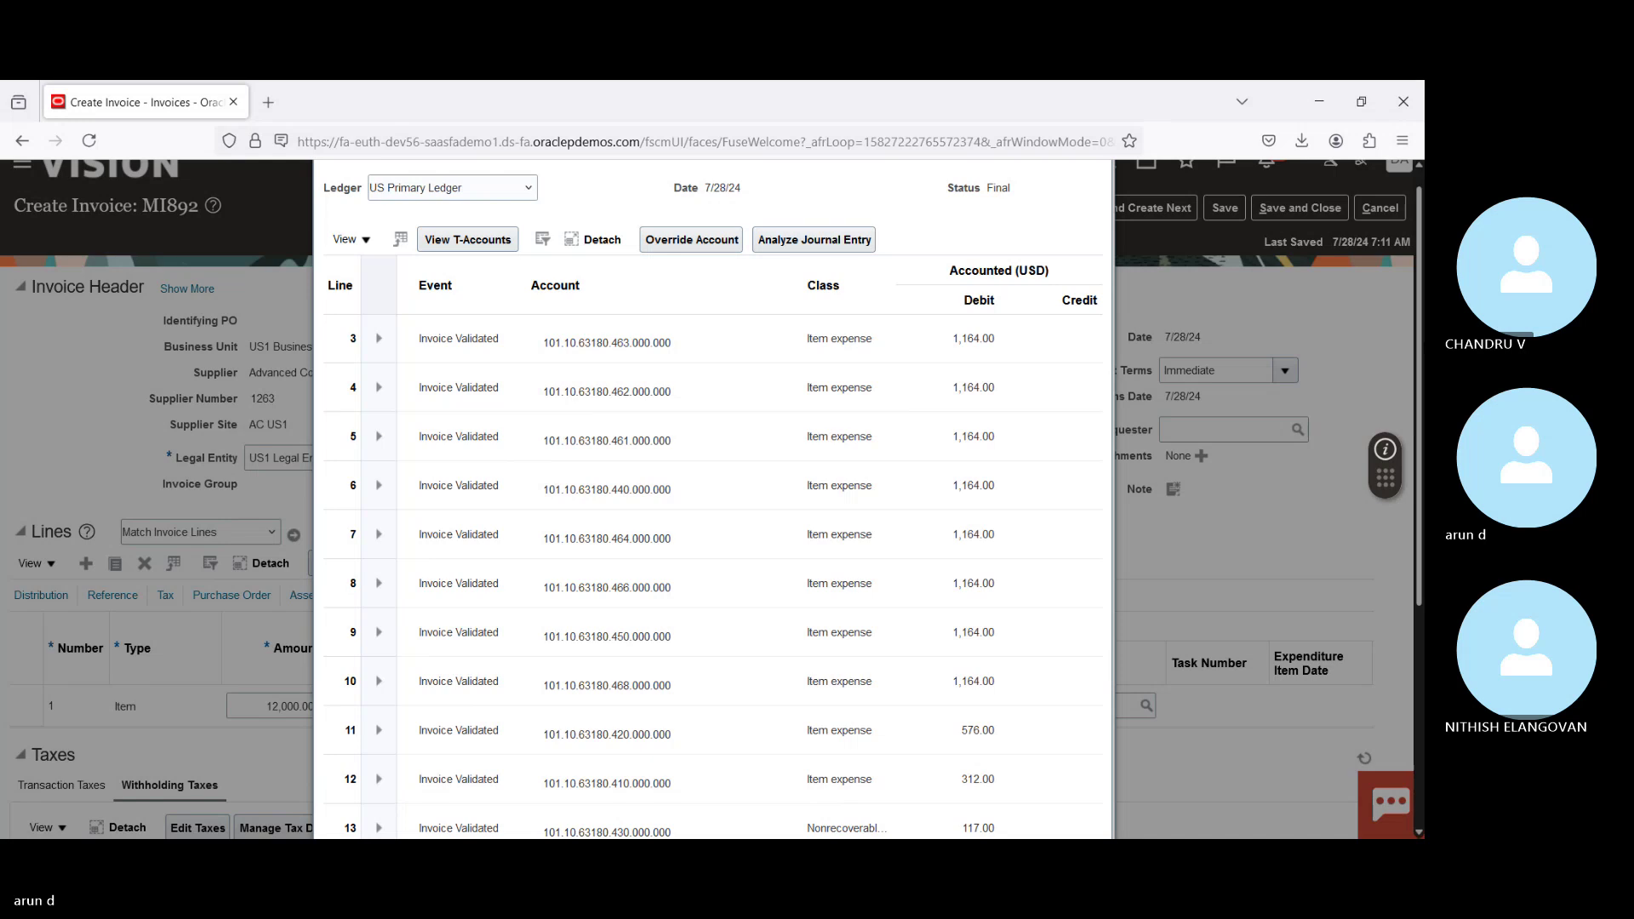
pyautogui.moveTo(1419, 368); pyautogui.dragTo(1419, 557)
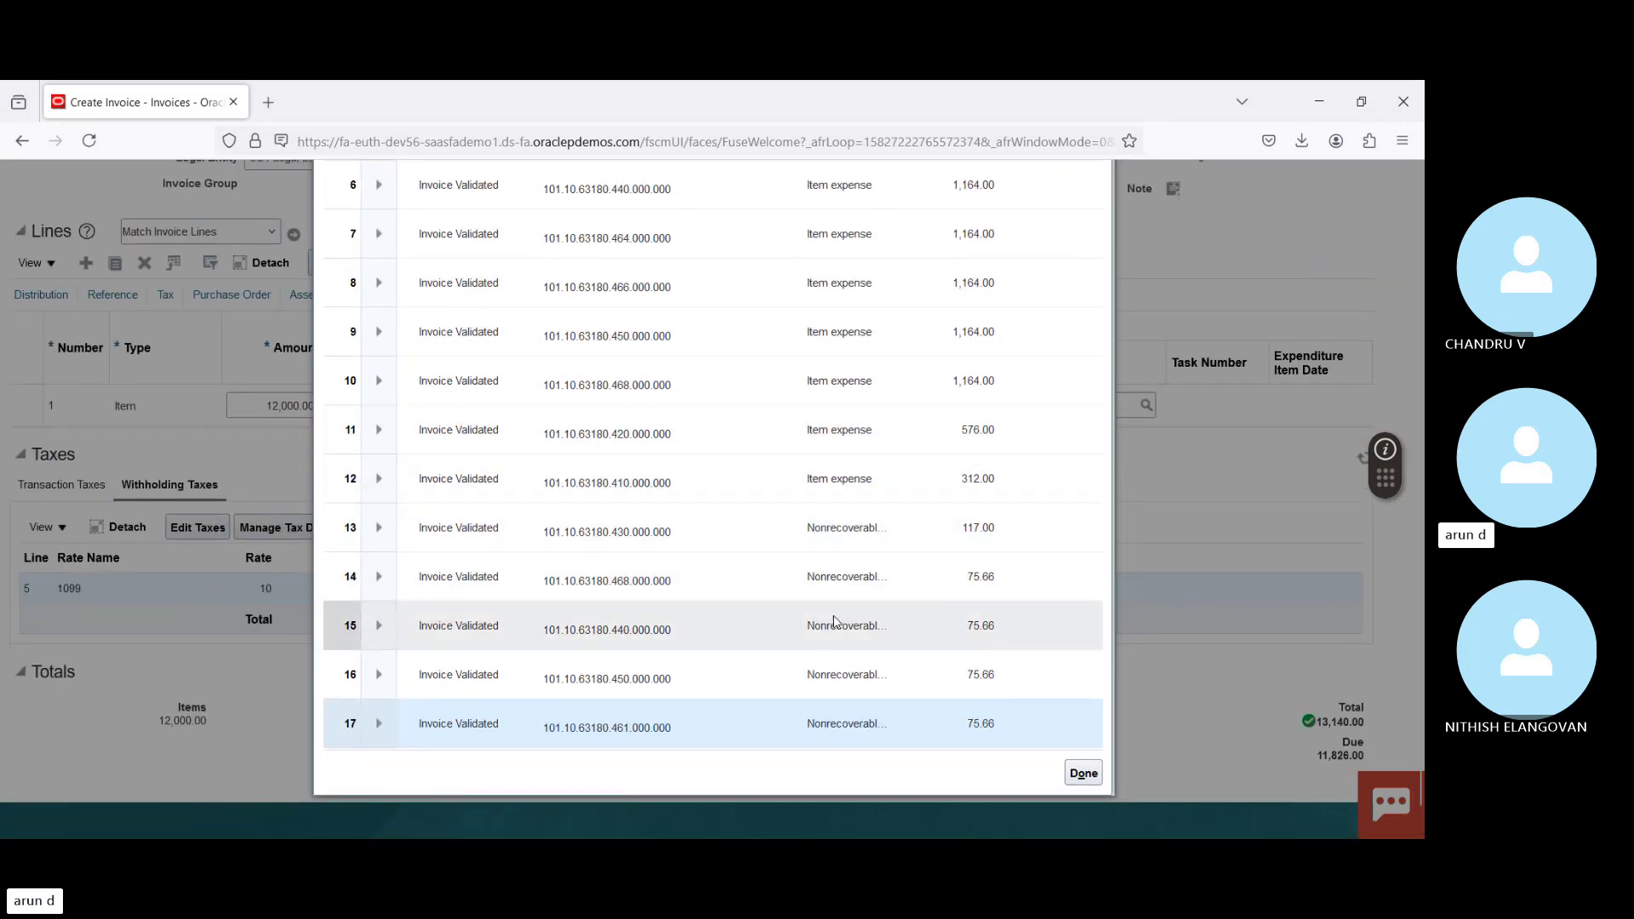
pyautogui.click(838, 675)
pyautogui.press('Down')
pyautogui.press('Down')
pyautogui.press('Down')
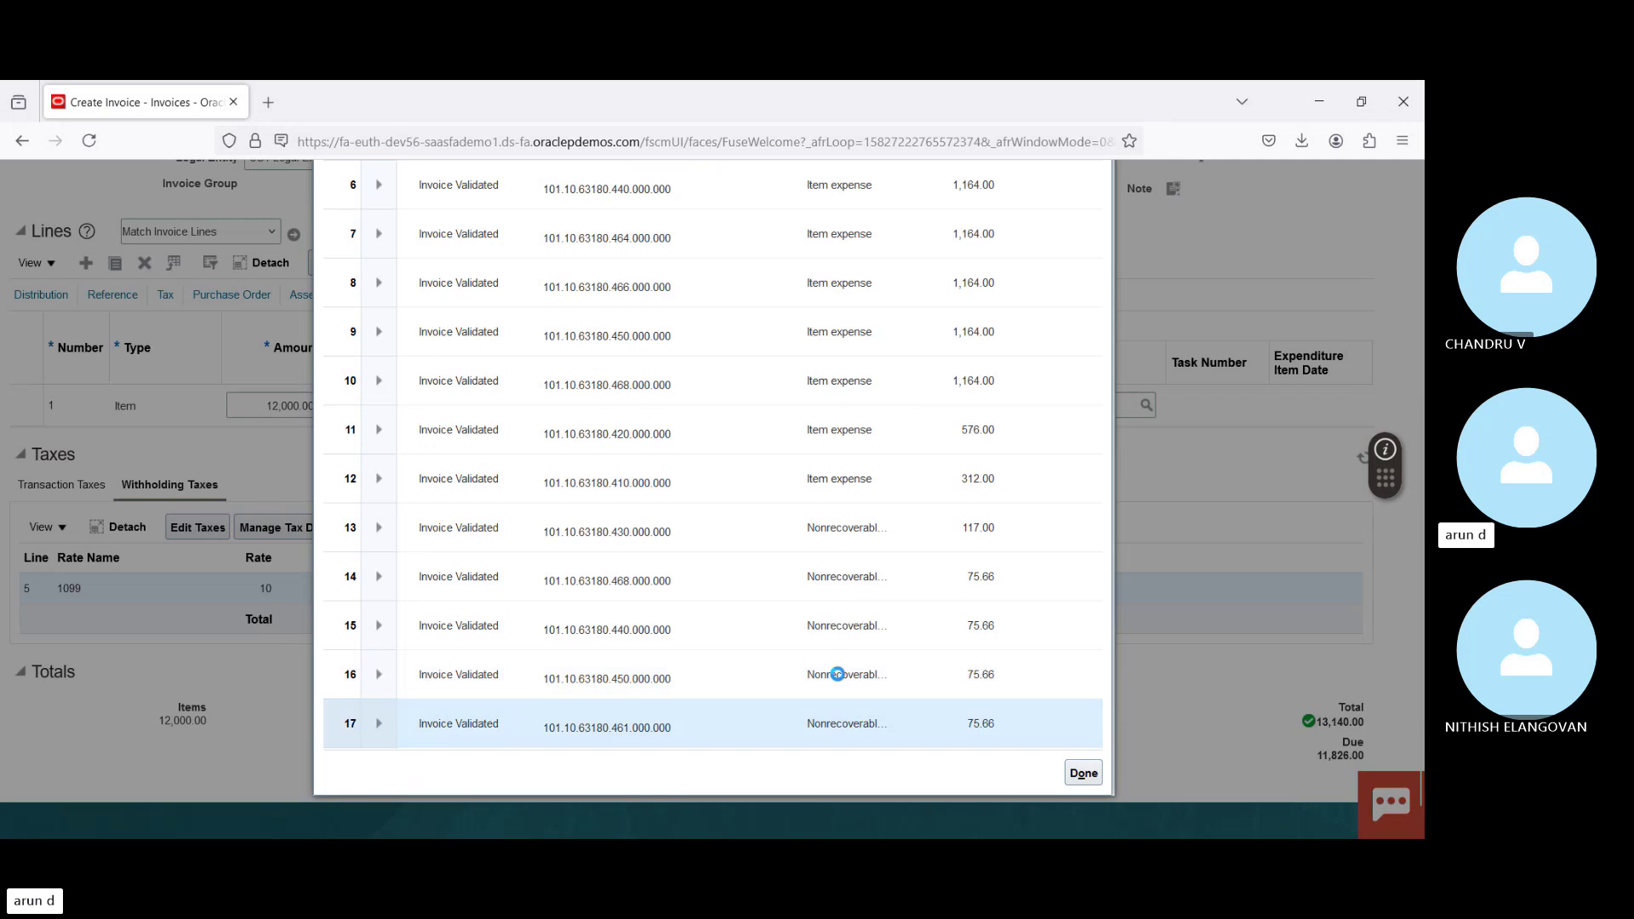
pyautogui.press('Down')
pyautogui.press('Down')
pyautogui.press('Down')
pyautogui.press('Down')
pyautogui.press('Down')
pyautogui.press('Down')
pyautogui.press('Down')
pyautogui.press('Down')
pyautogui.press('Down')
pyautogui.press('Down')
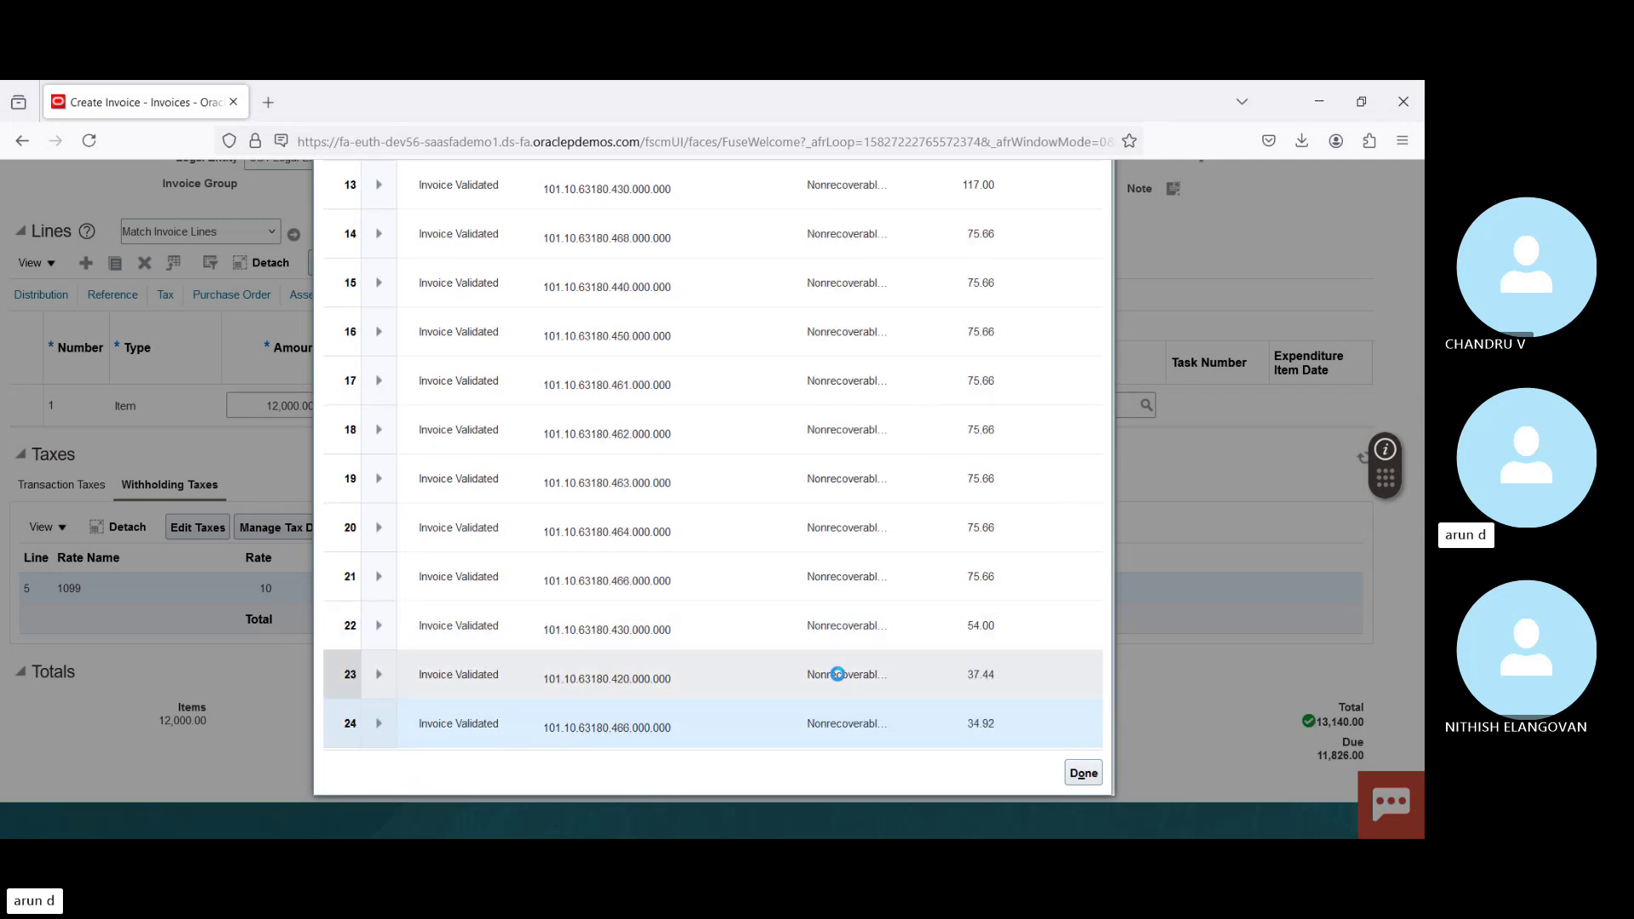
pyautogui.press('Down')
pyautogui.press('Down')
pyautogui.press('Down')
pyautogui.press('Down')
pyautogui.press('Down')
pyautogui.press('Down')
pyautogui.press('Down')
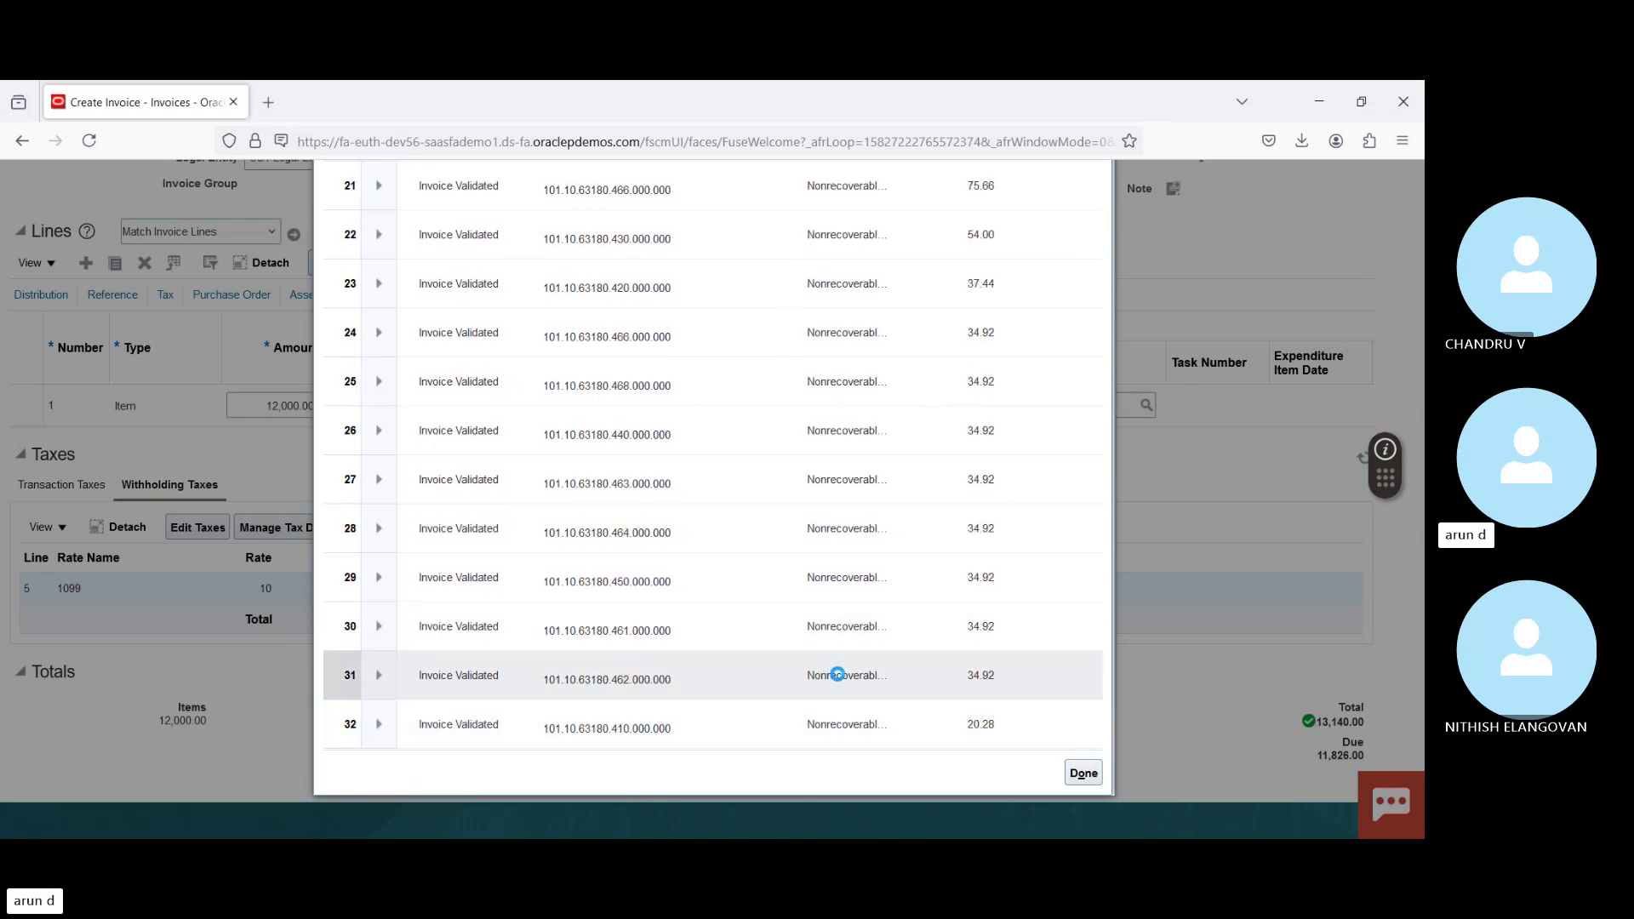
pyautogui.press('Down')
pyautogui.press('Down')
pyautogui.press('Down')
pyautogui.press('Down')
pyautogui.press('Down')
pyautogui.press('Down')
pyautogui.press('Down')
pyautogui.press('Down')
pyautogui.press('Down')
pyautogui.press('Down')
pyautogui.press('Down')
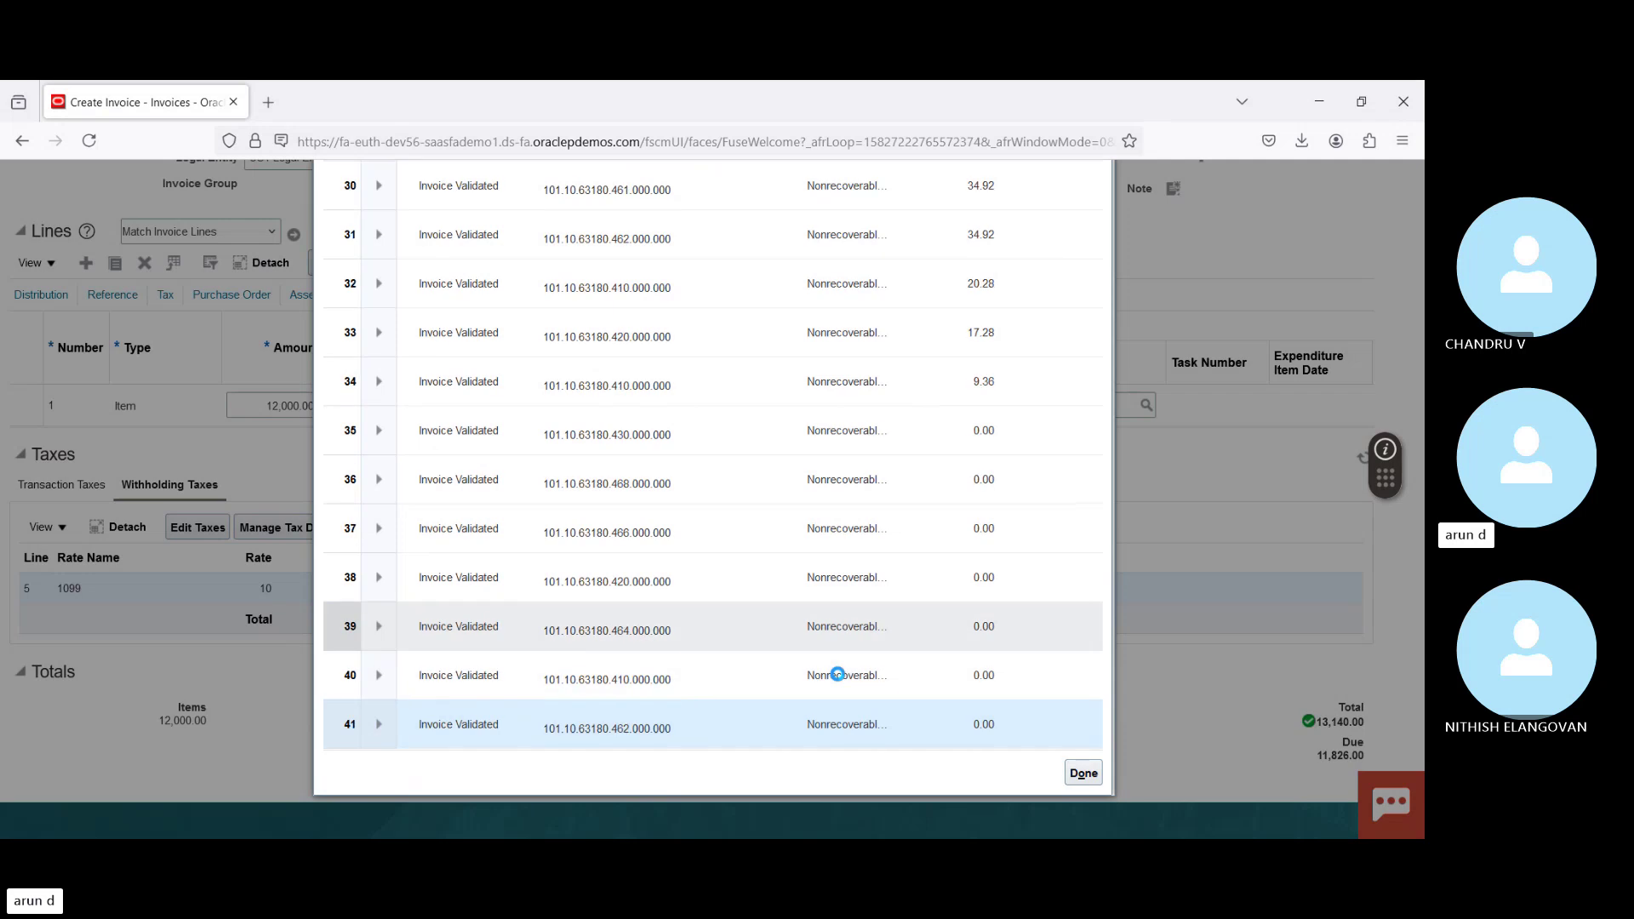
pyautogui.press('Down')
pyautogui.press('Down')
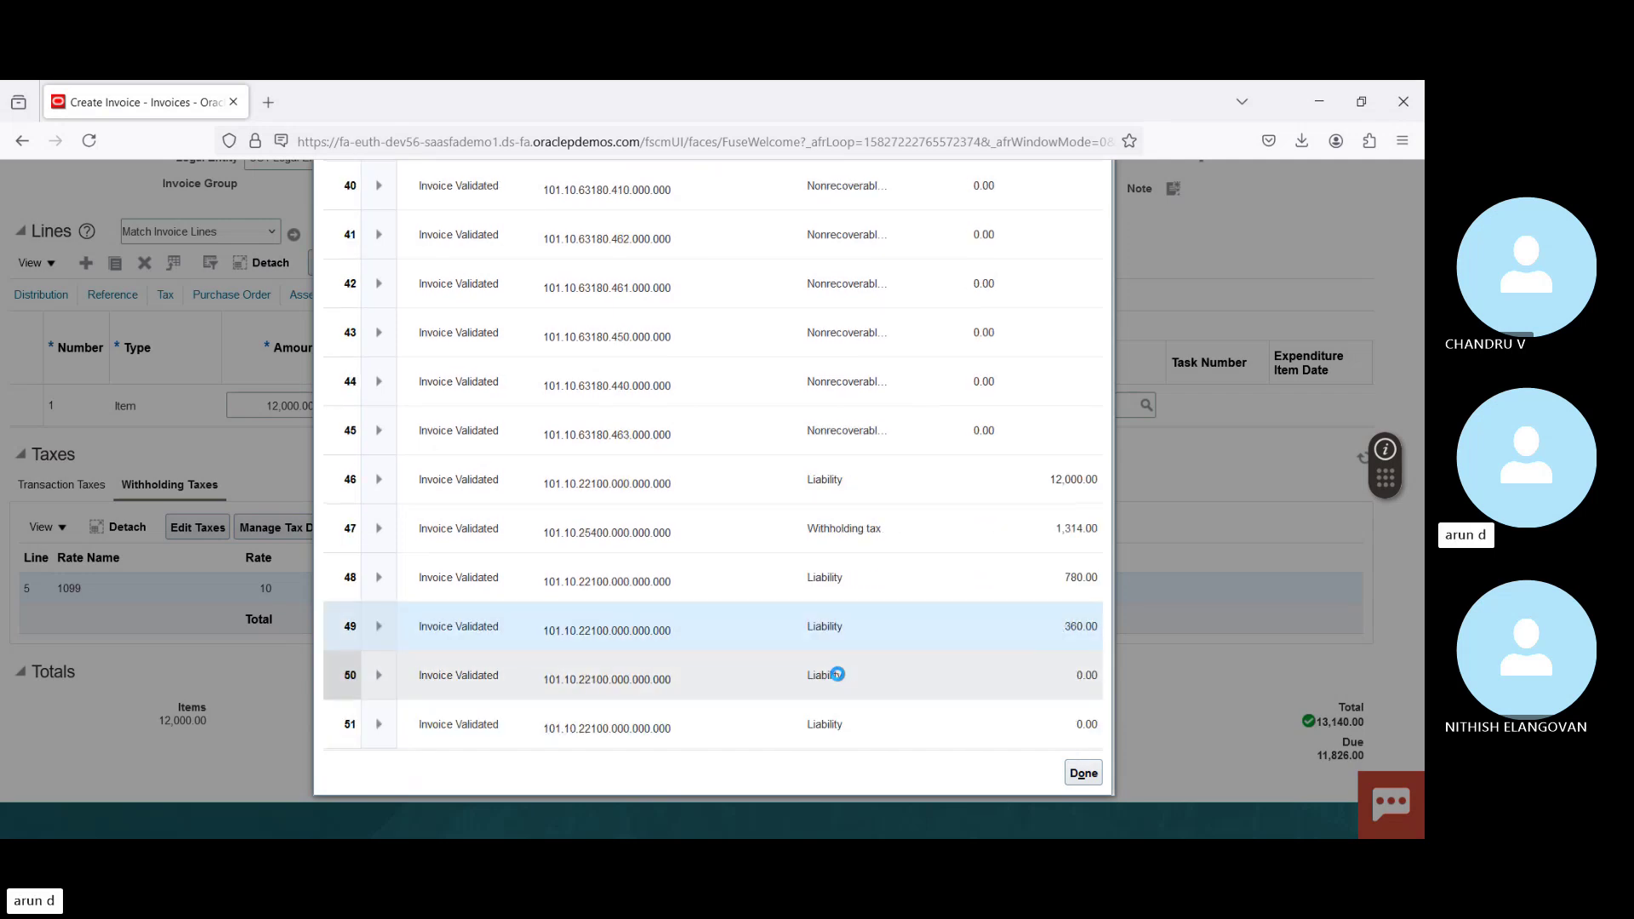
# Step: Check the 12,000.00 liability and 1,314.00 withholding tax line 47 (account 101.10.25400.000.000.000), then close Accounting Lines
pyautogui.click(904, 489)
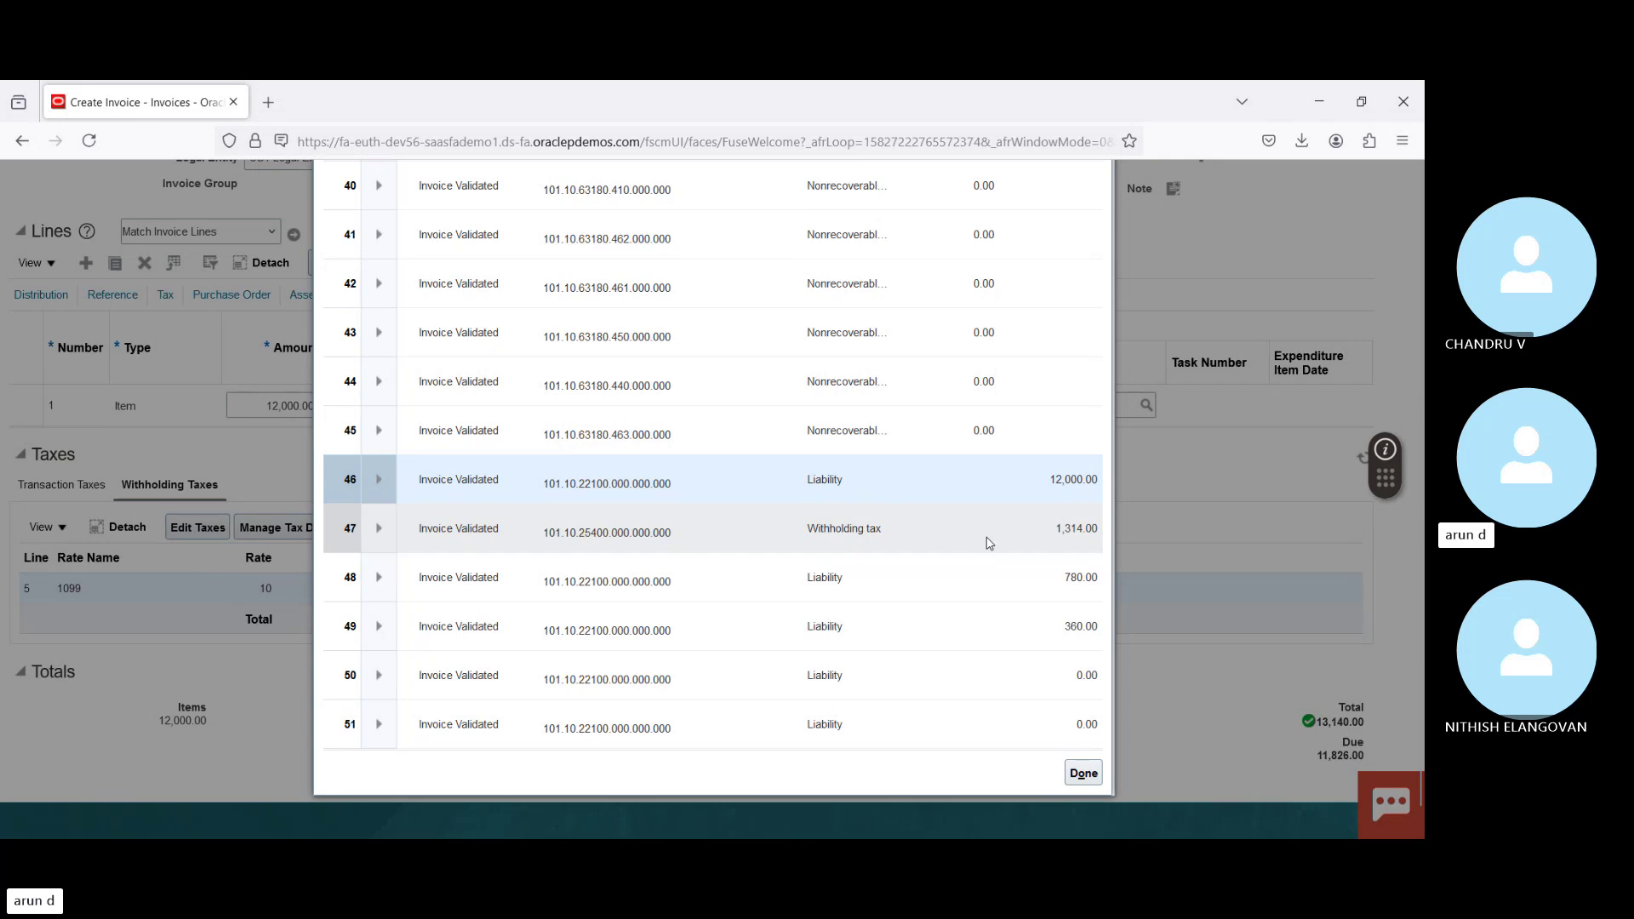
pyautogui.click(987, 539)
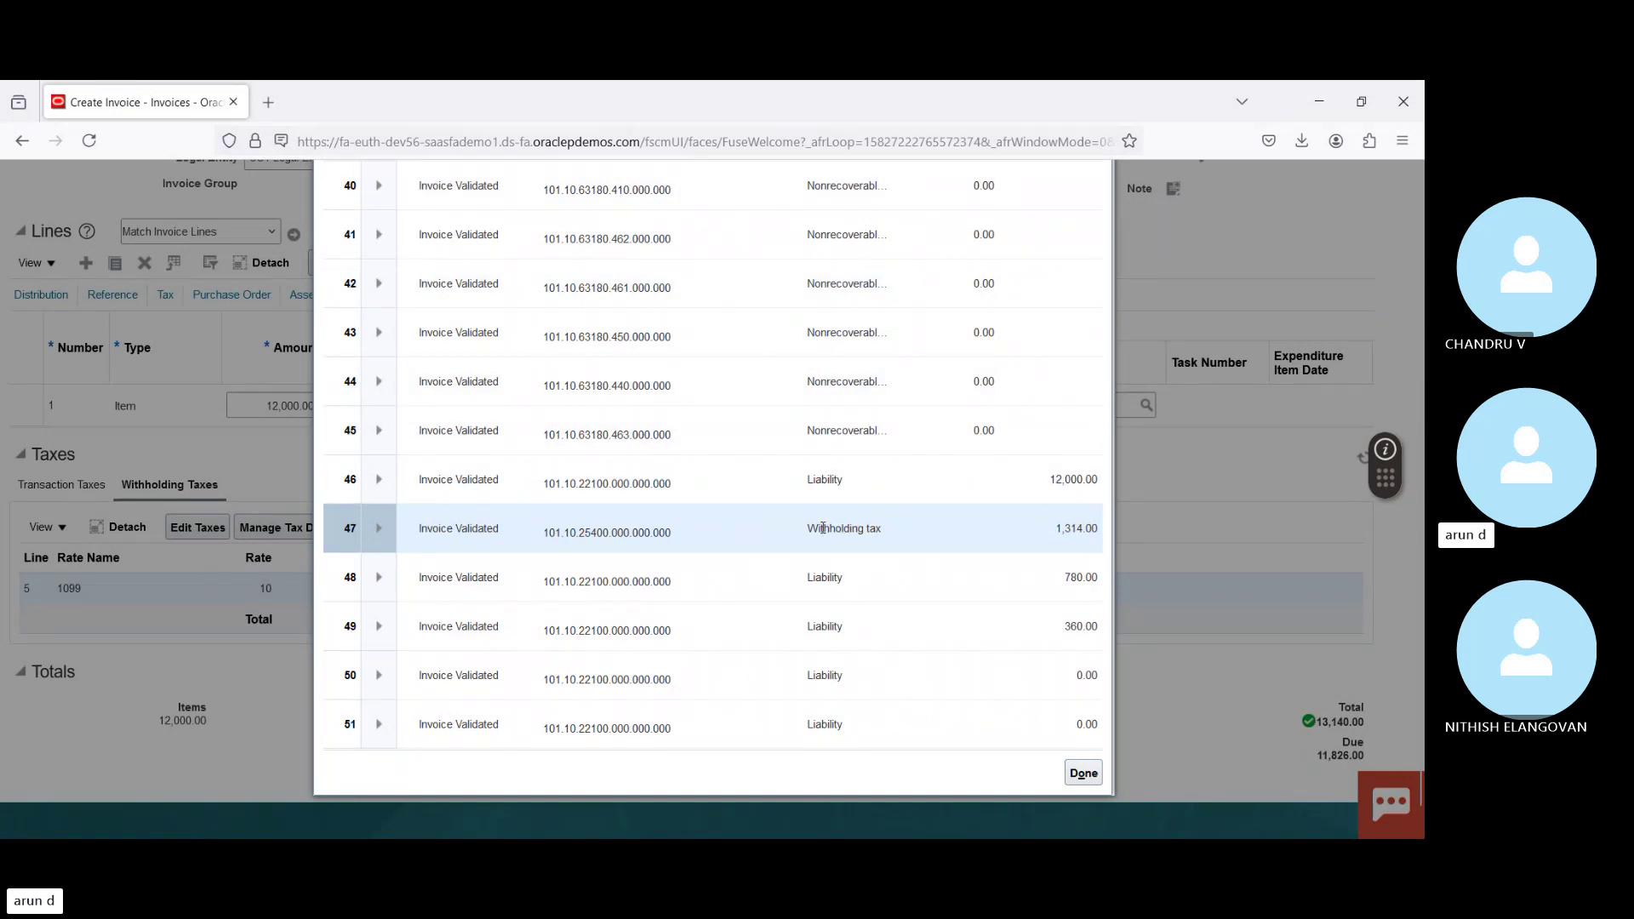
pyautogui.moveTo(598, 534)
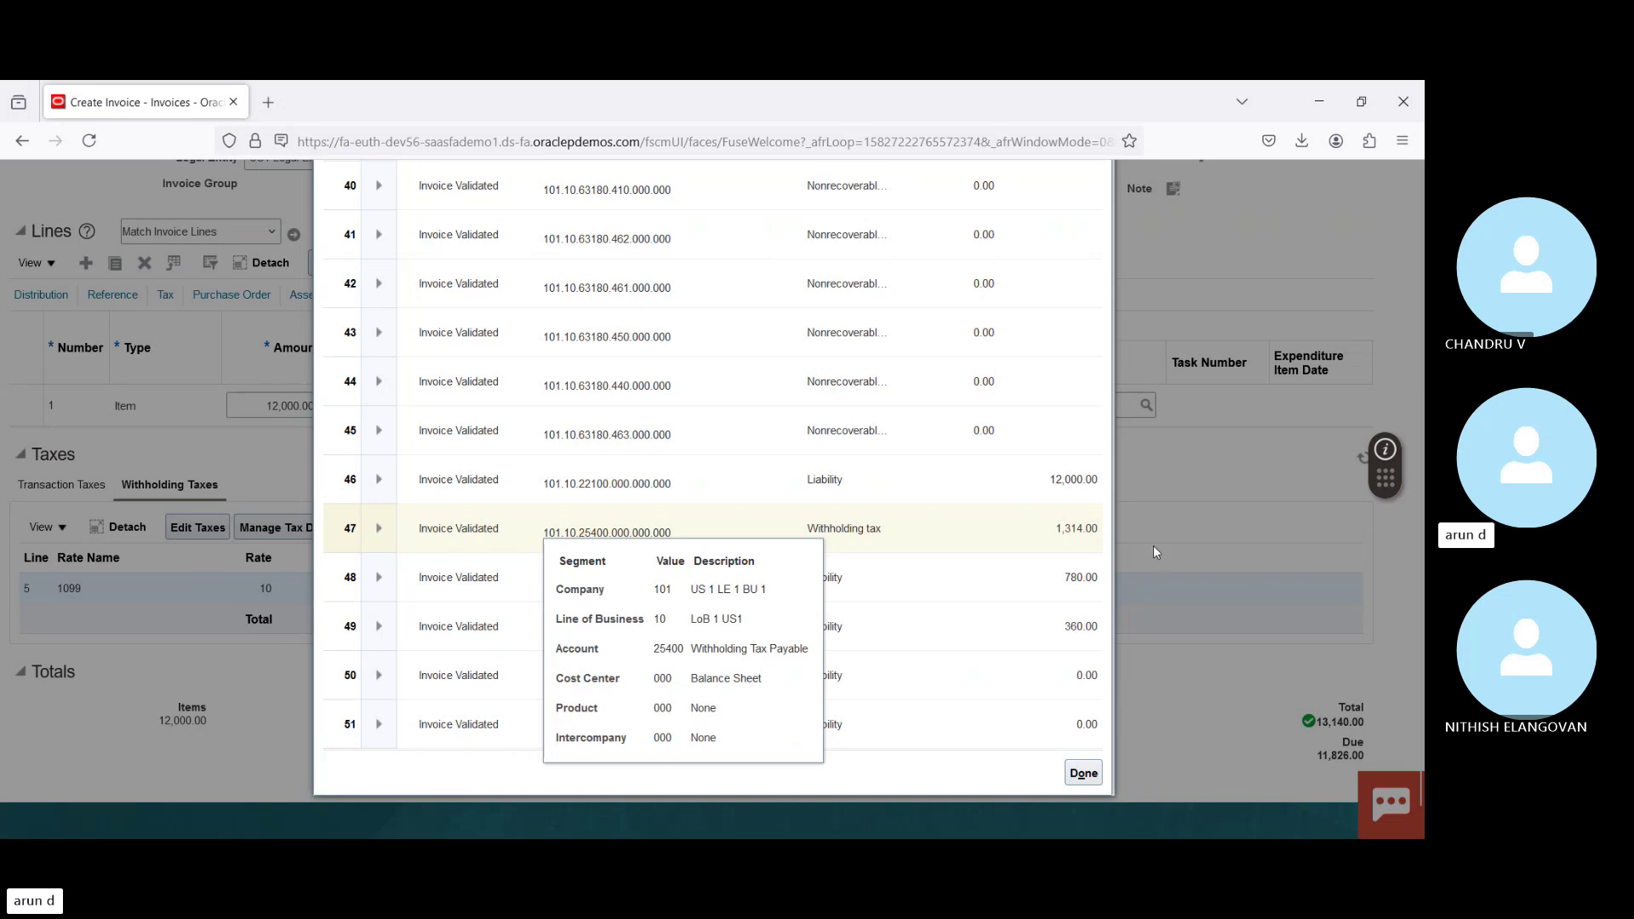
pyautogui.click(1084, 774)
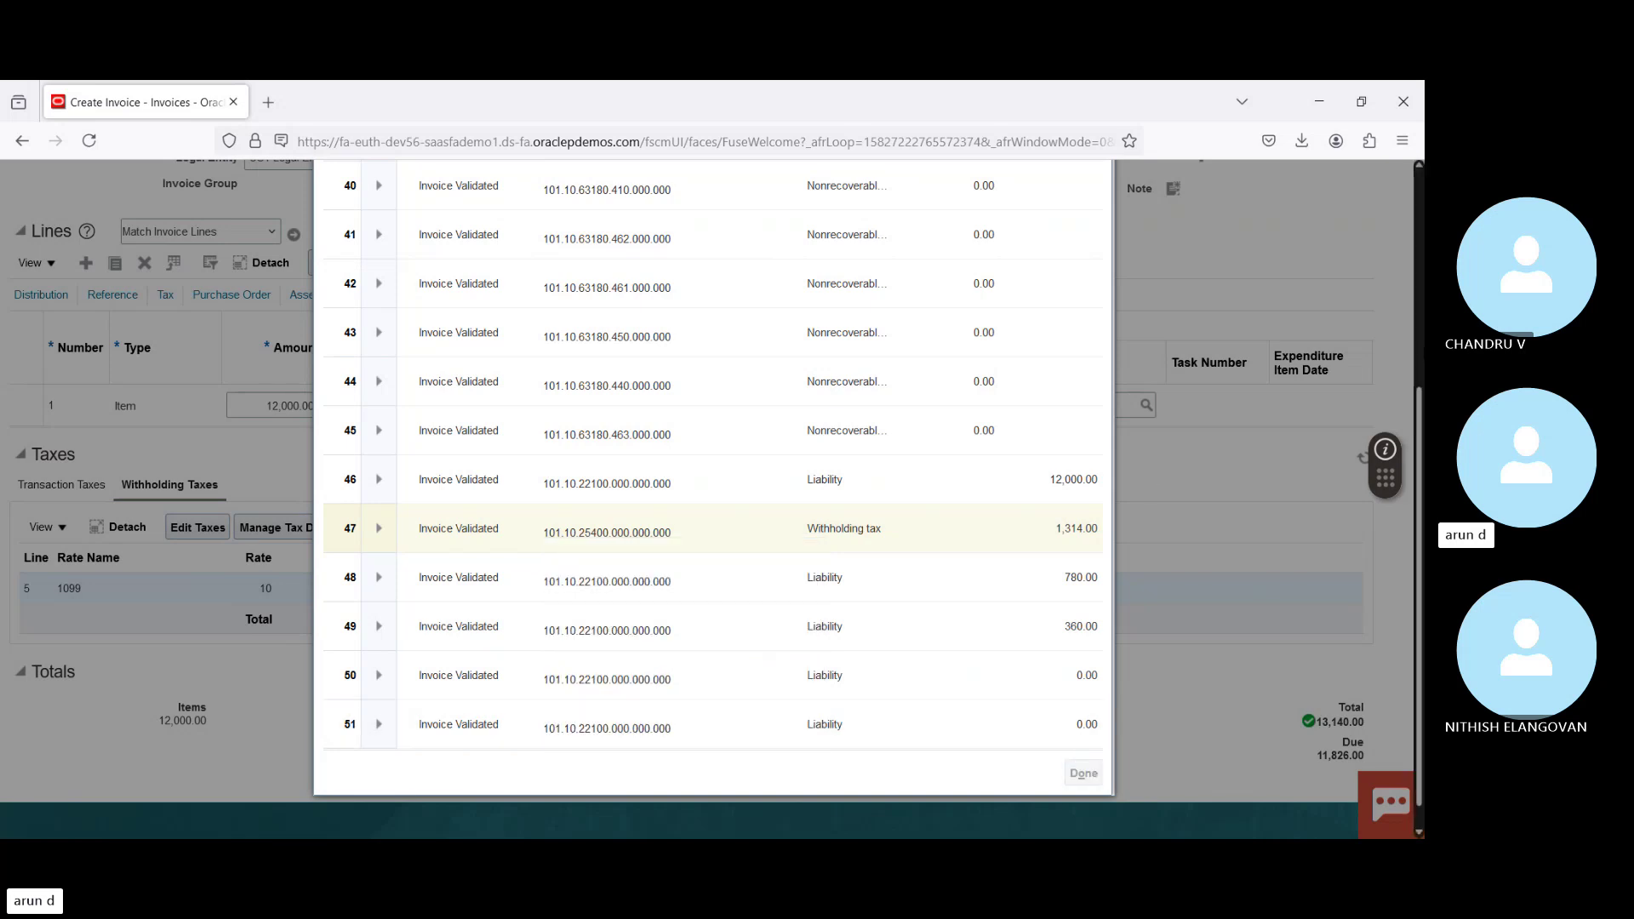
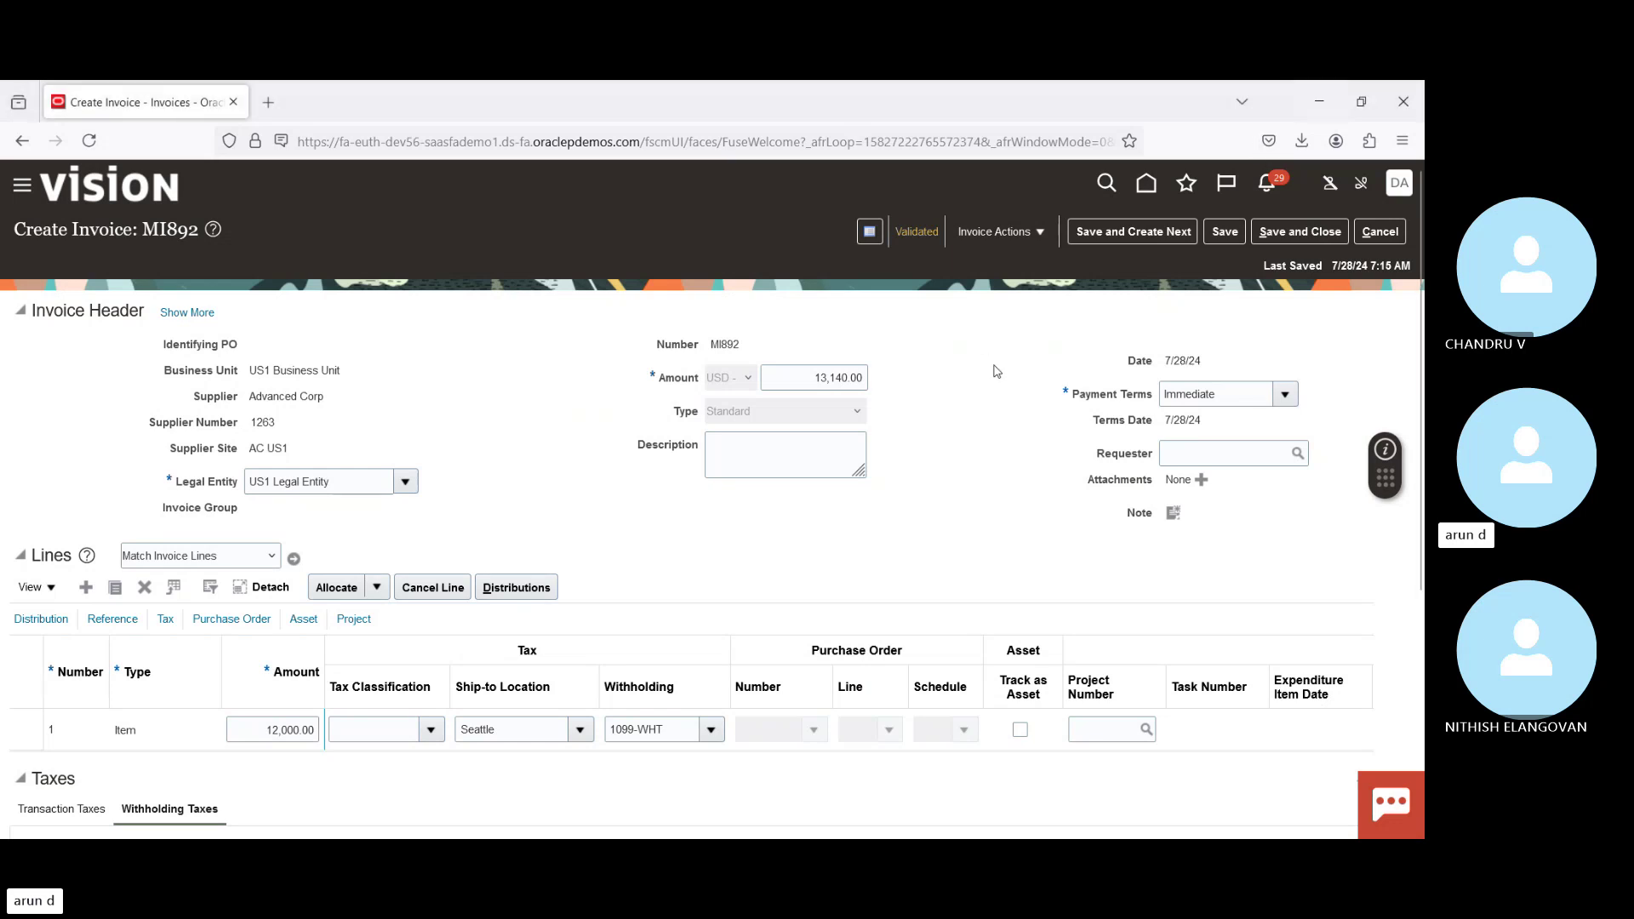
# Step: Cancel invoice MI892 and show the invoice tasks on the Invoices workbench
pyautogui.click(1383, 233)
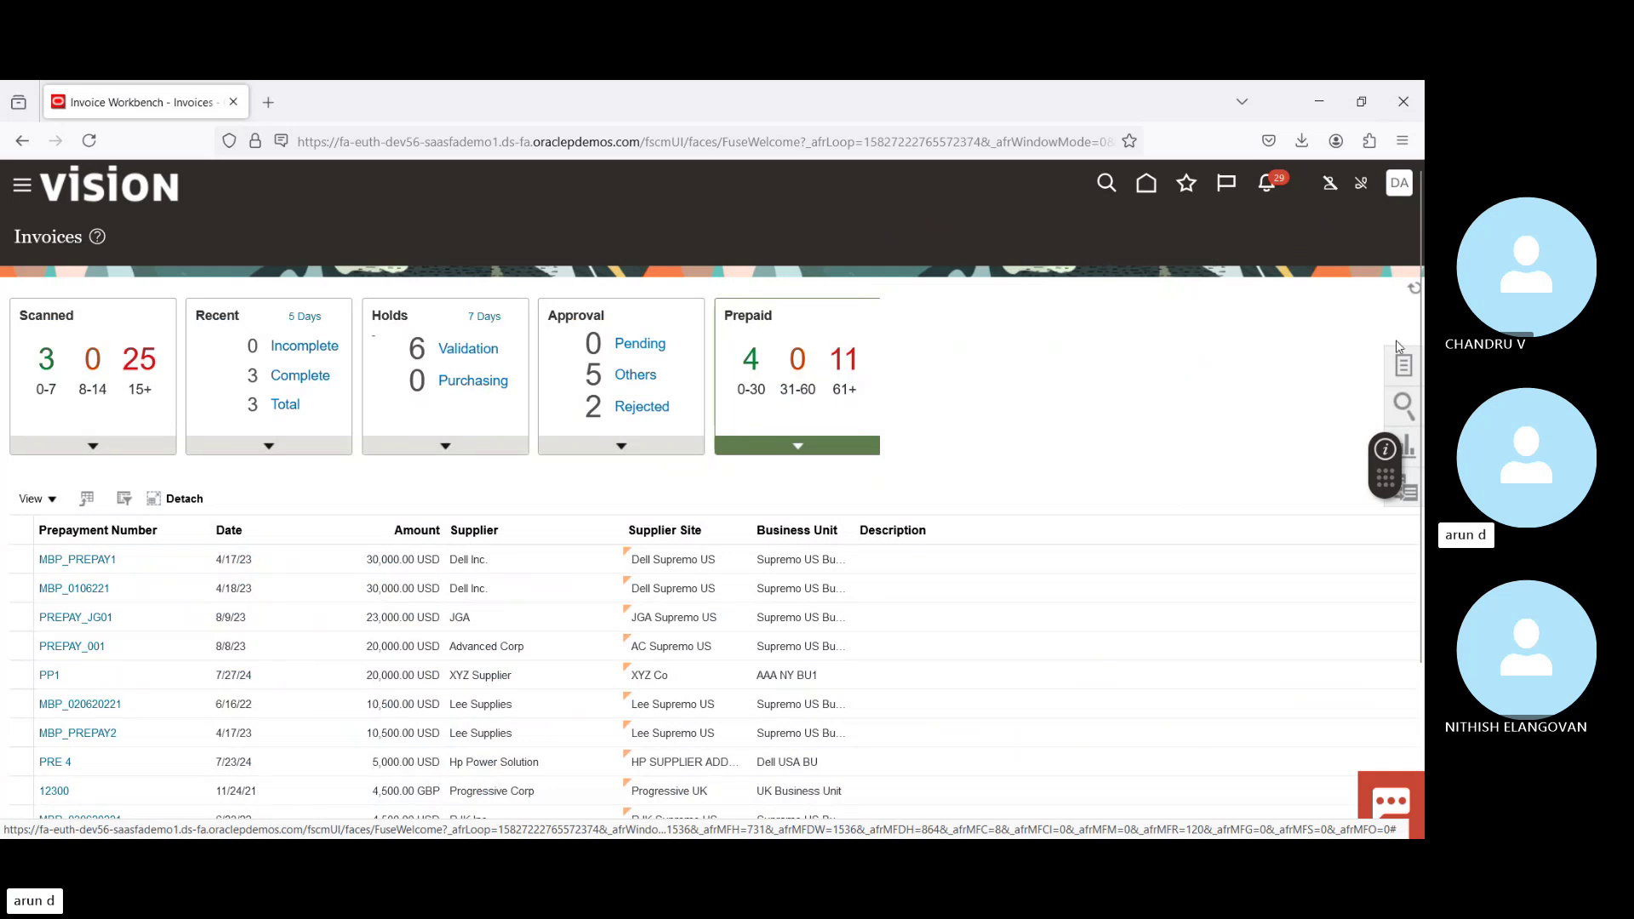
pyautogui.click(1406, 405)
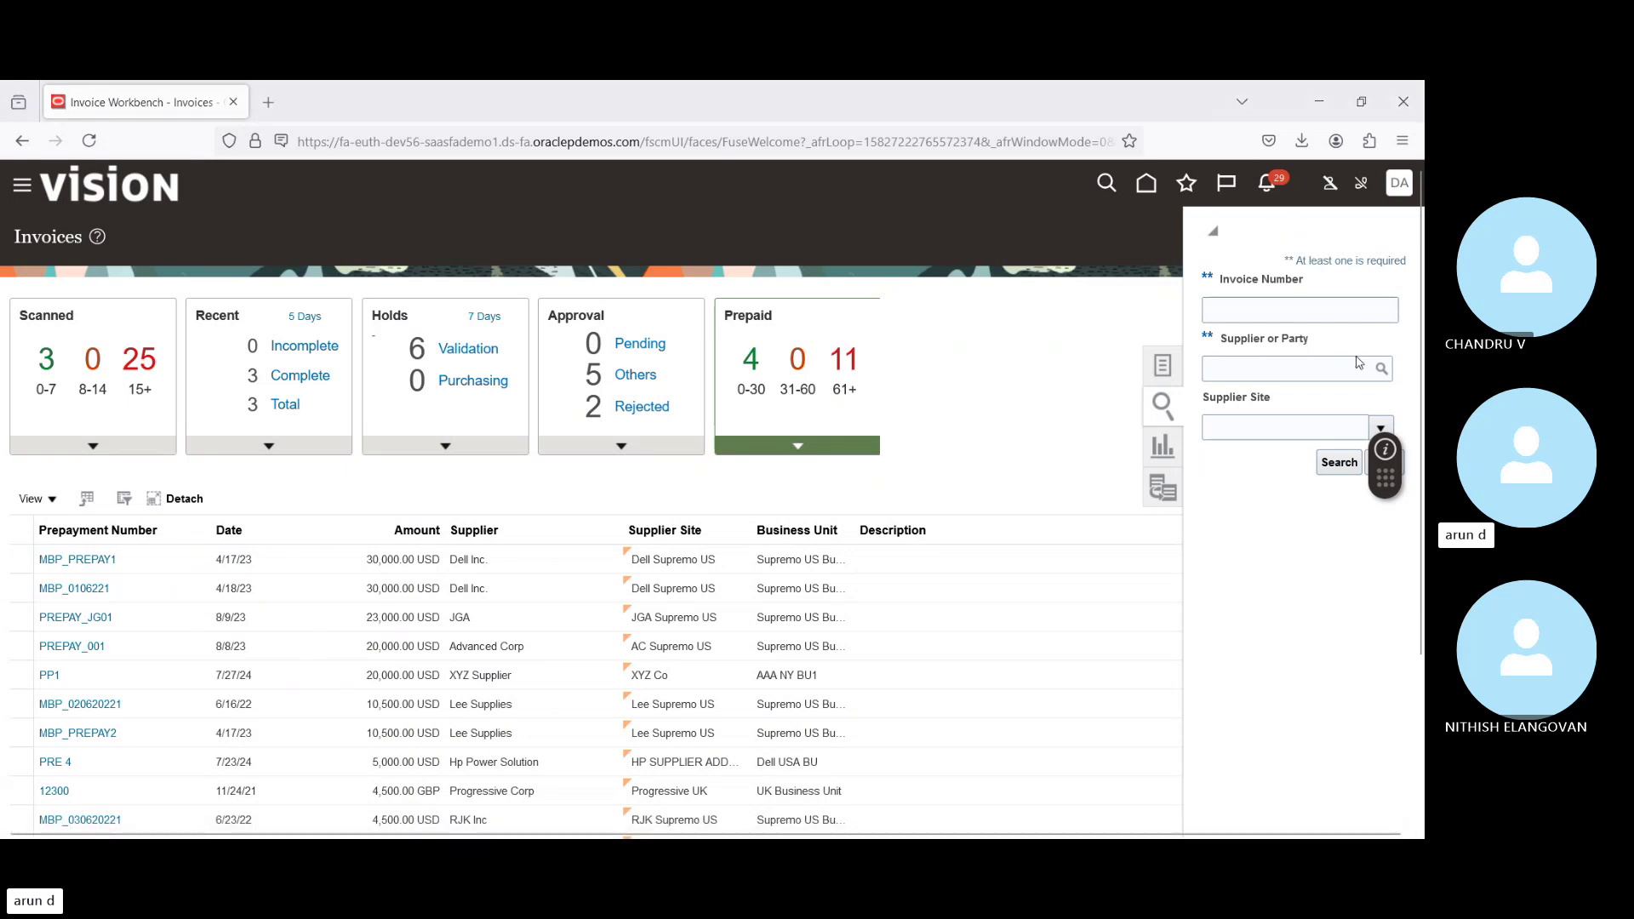
pyautogui.click(1161, 366)
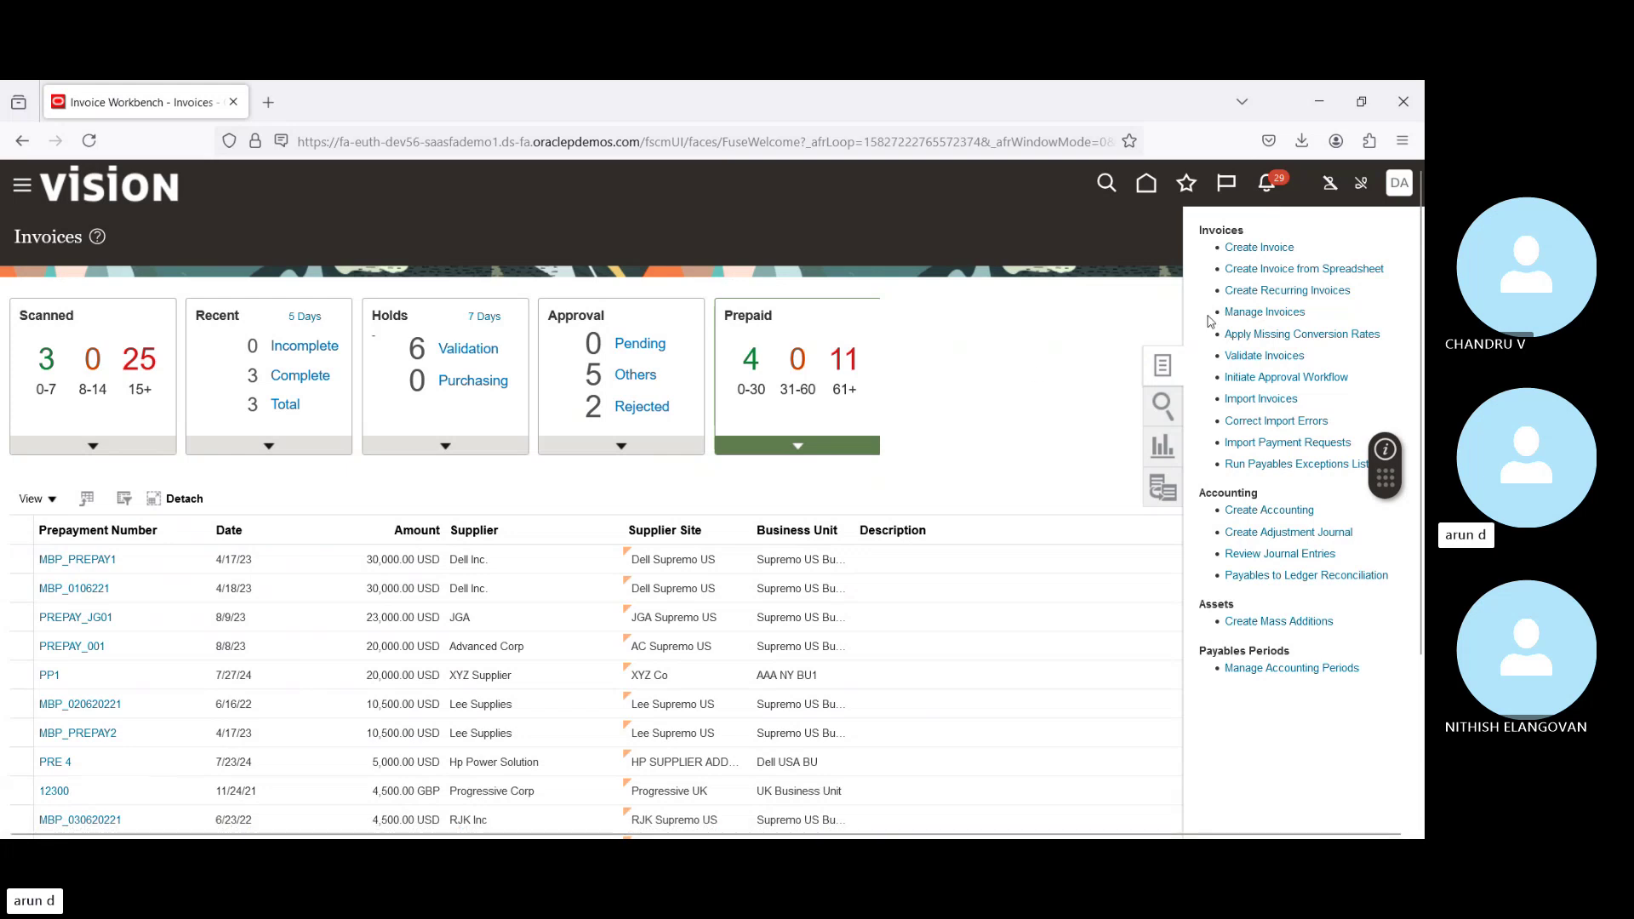
# Step: Search Manage Invoices for invoices dated 7/28/24, accepting the date-only warning
pyautogui.click(1260, 312)
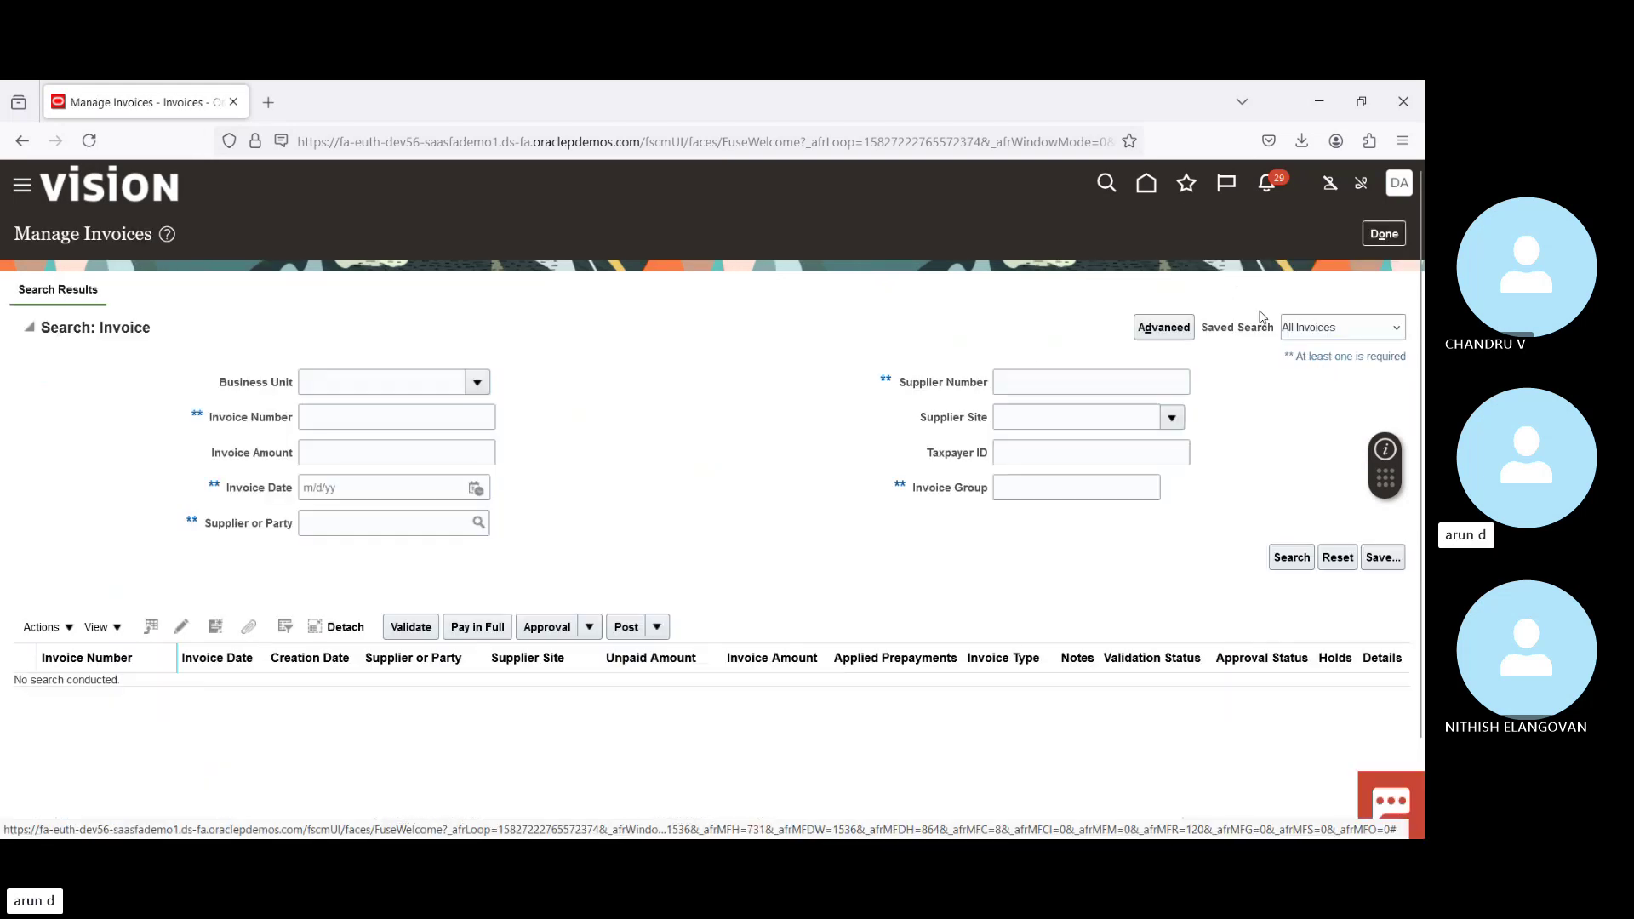
pyautogui.click(476, 489)
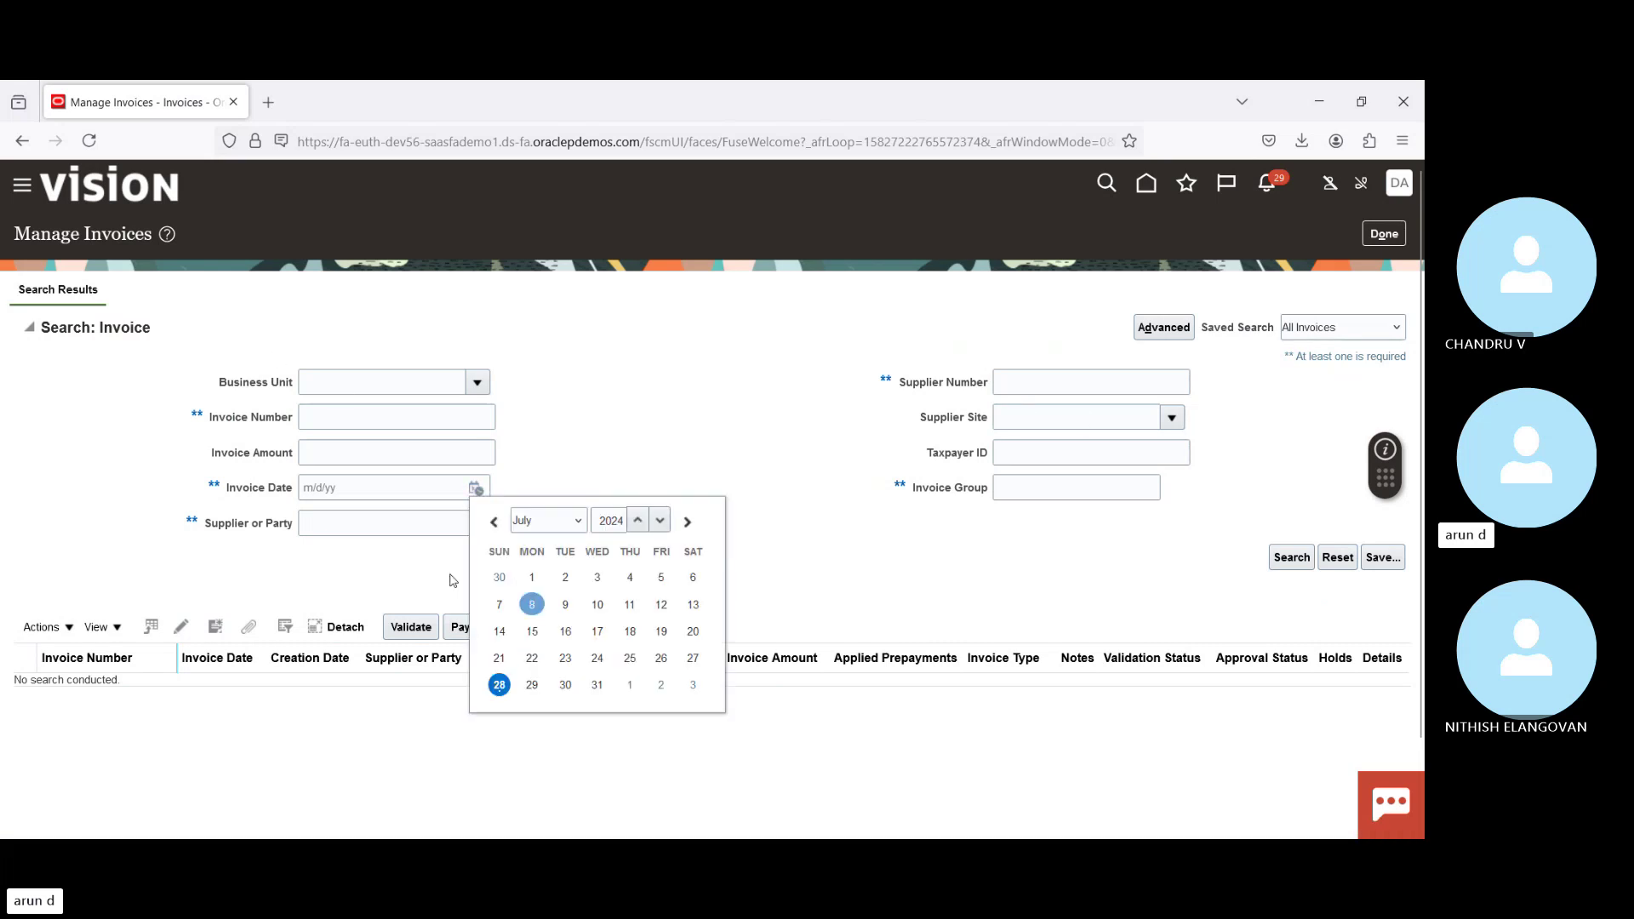
pyautogui.click(502, 685)
pyautogui.click(1289, 557)
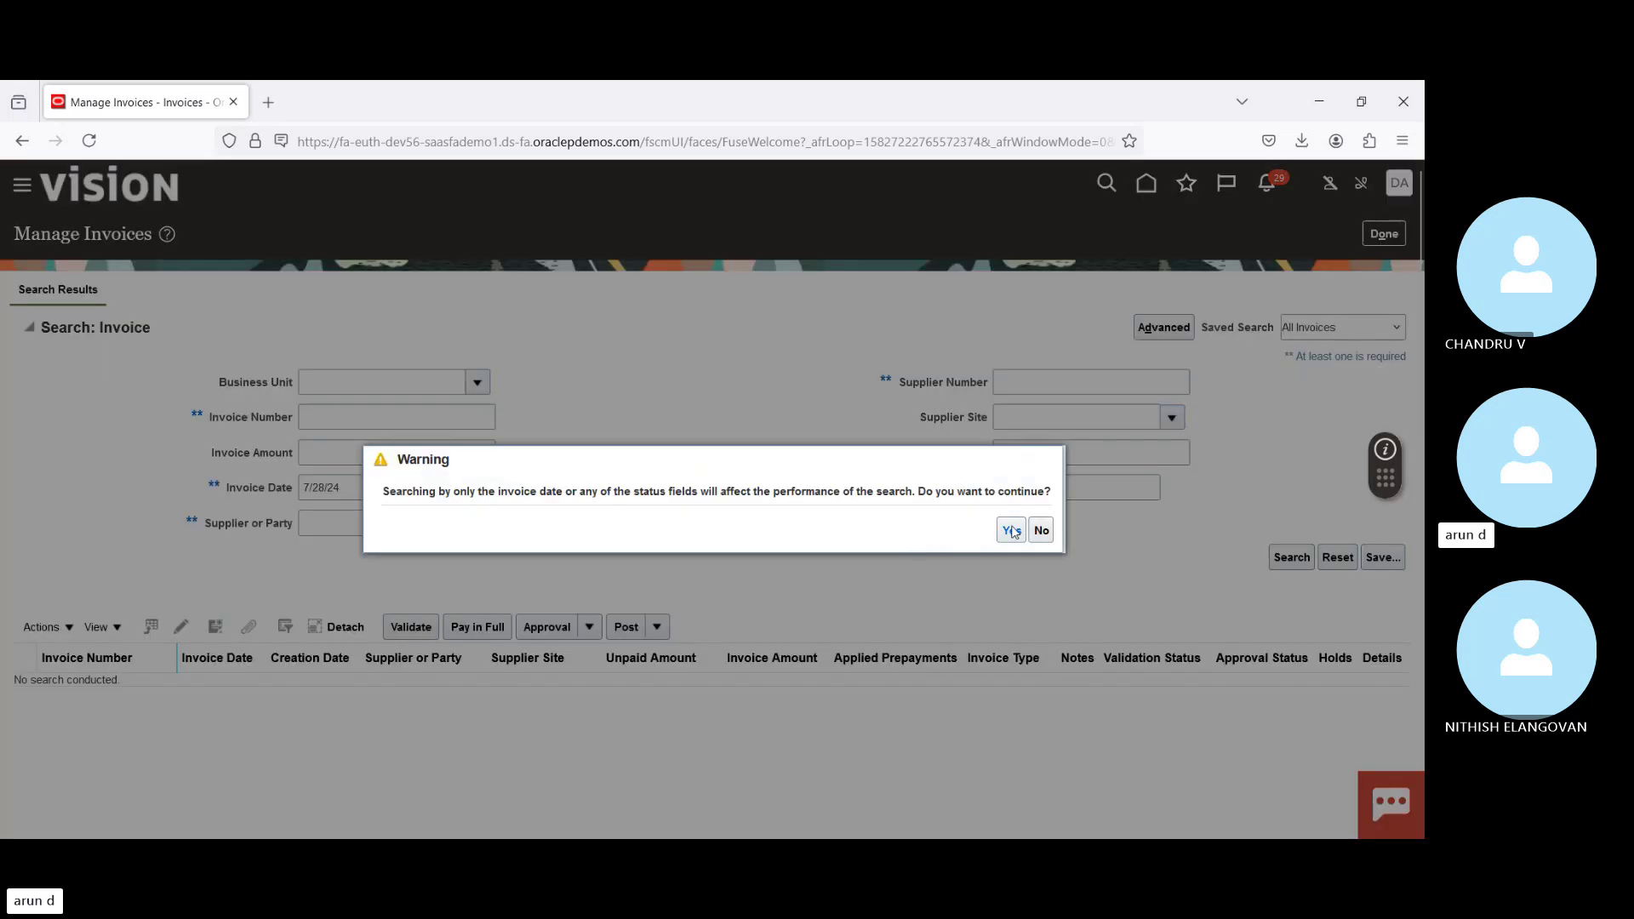
pyautogui.click(1011, 530)
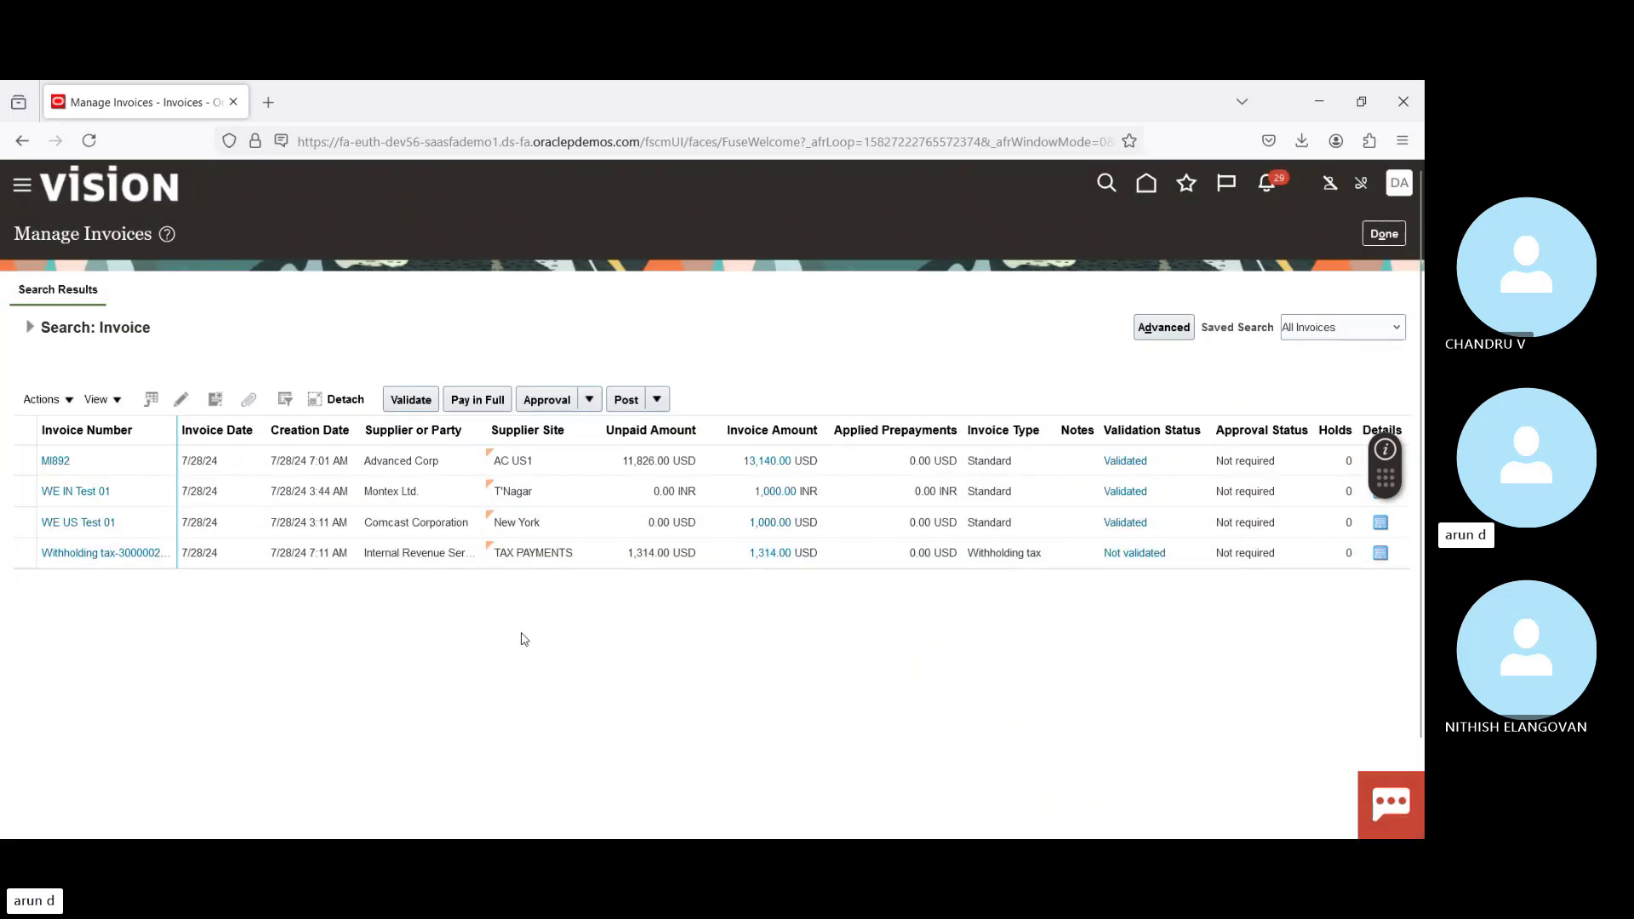
# Step: Review invoice MI892 for Advanced Corp, then return to the home page
pyautogui.click(248, 460)
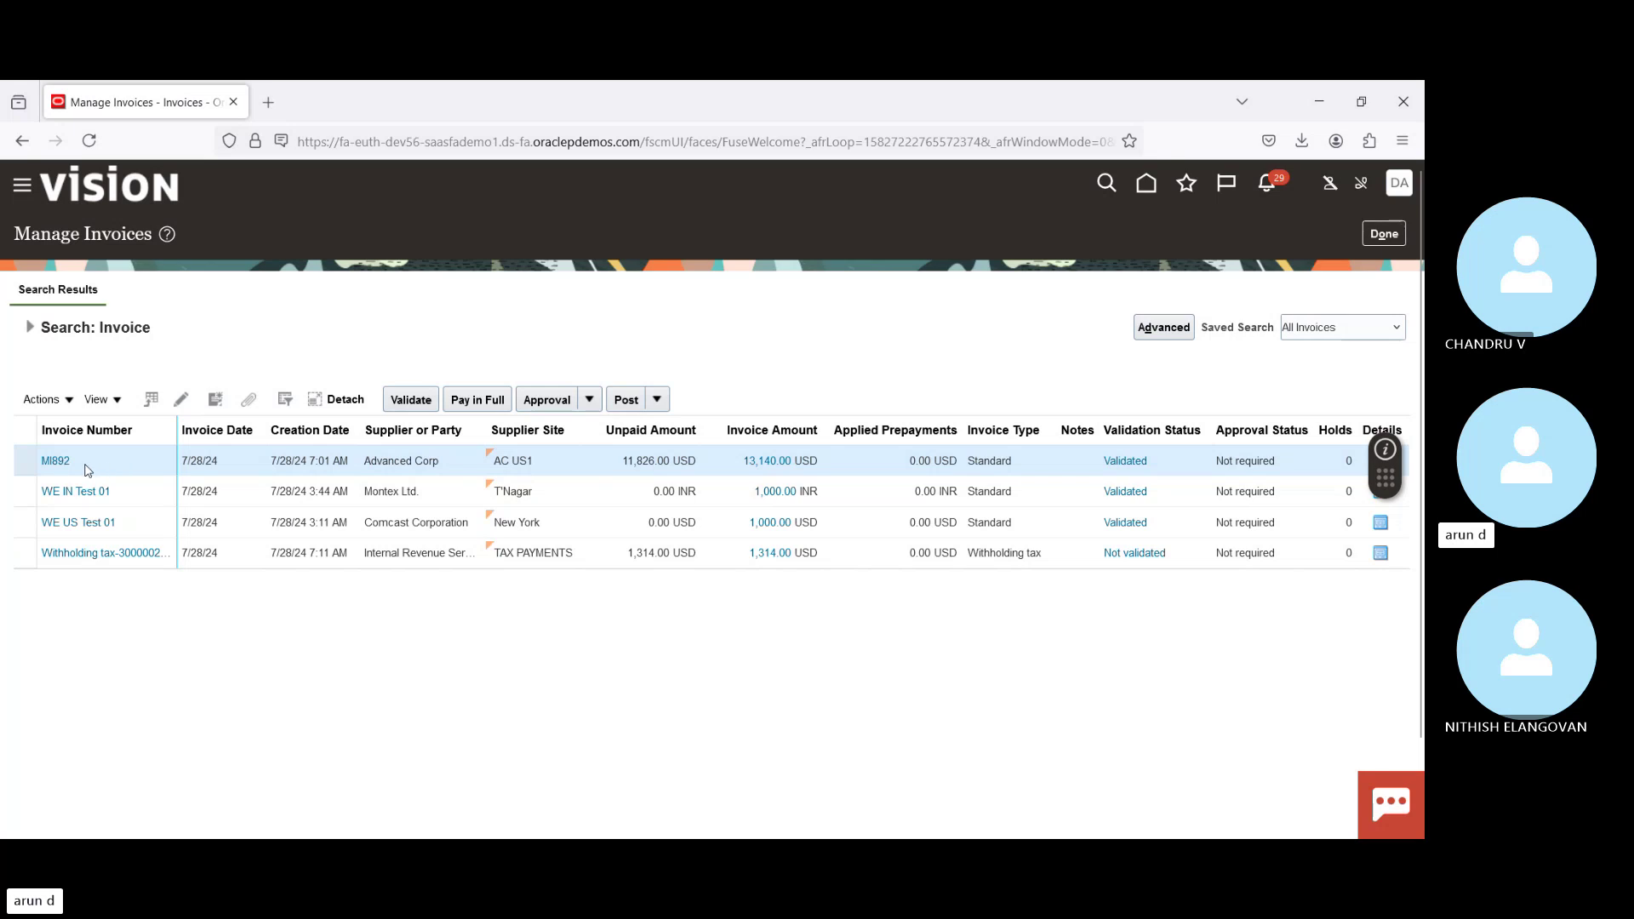
pyautogui.tripleClick(379, 460)
pyautogui.click(1384, 241)
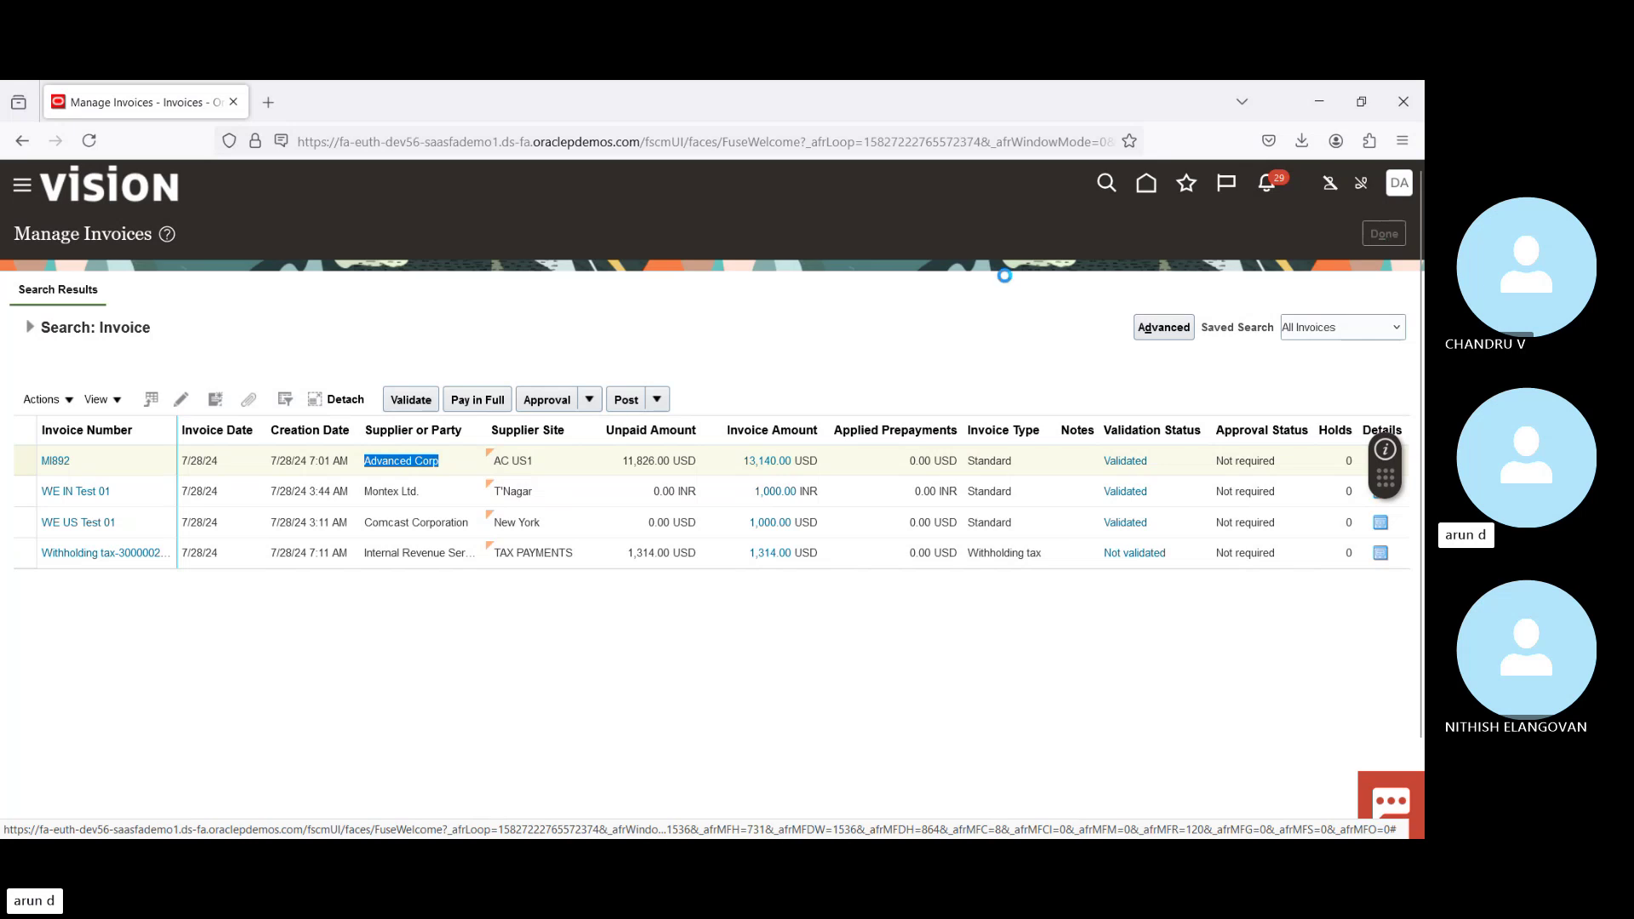
pyautogui.click(1147, 183)
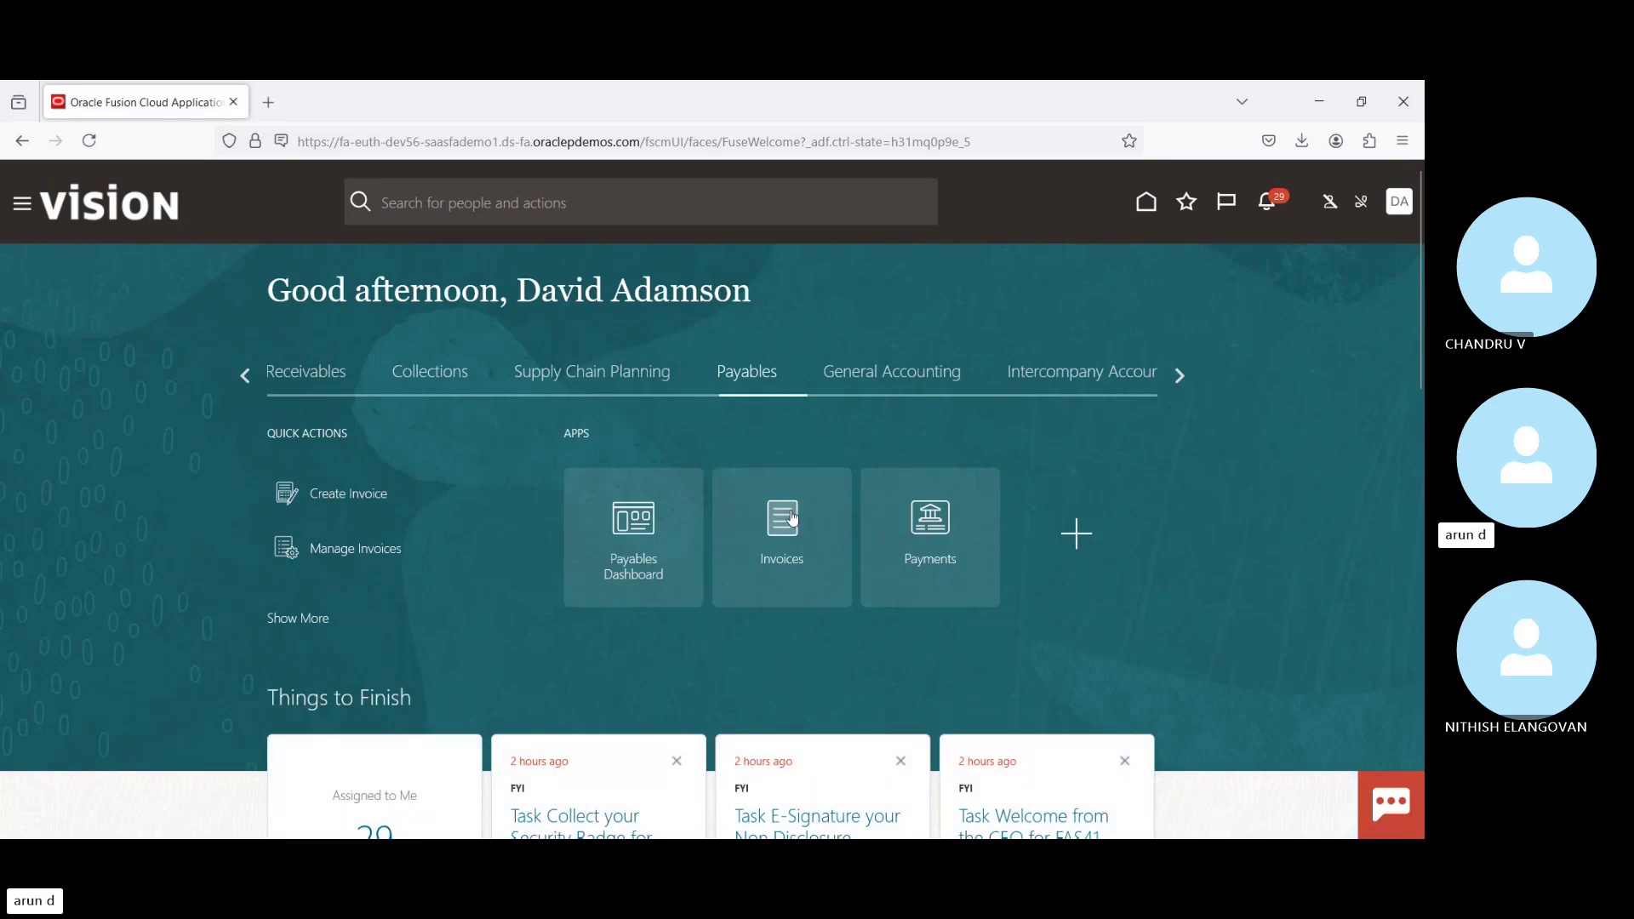
# Step: From the Payments work area, start a new Quick payment dated 7/28/24
pyautogui.click(926, 516)
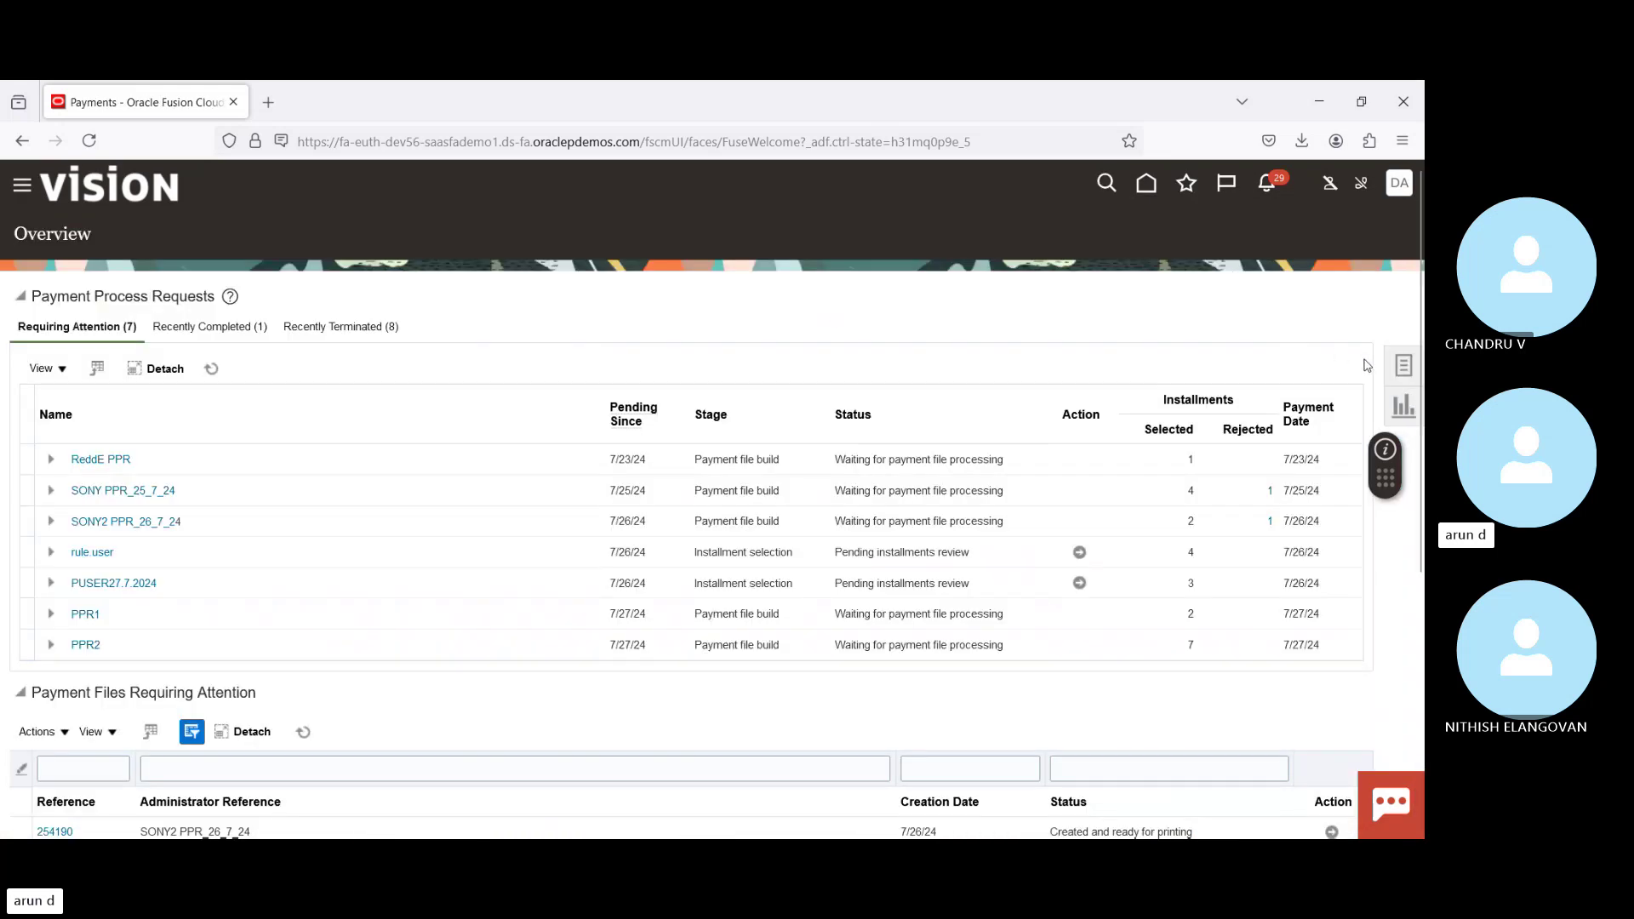
pyautogui.click(1403, 366)
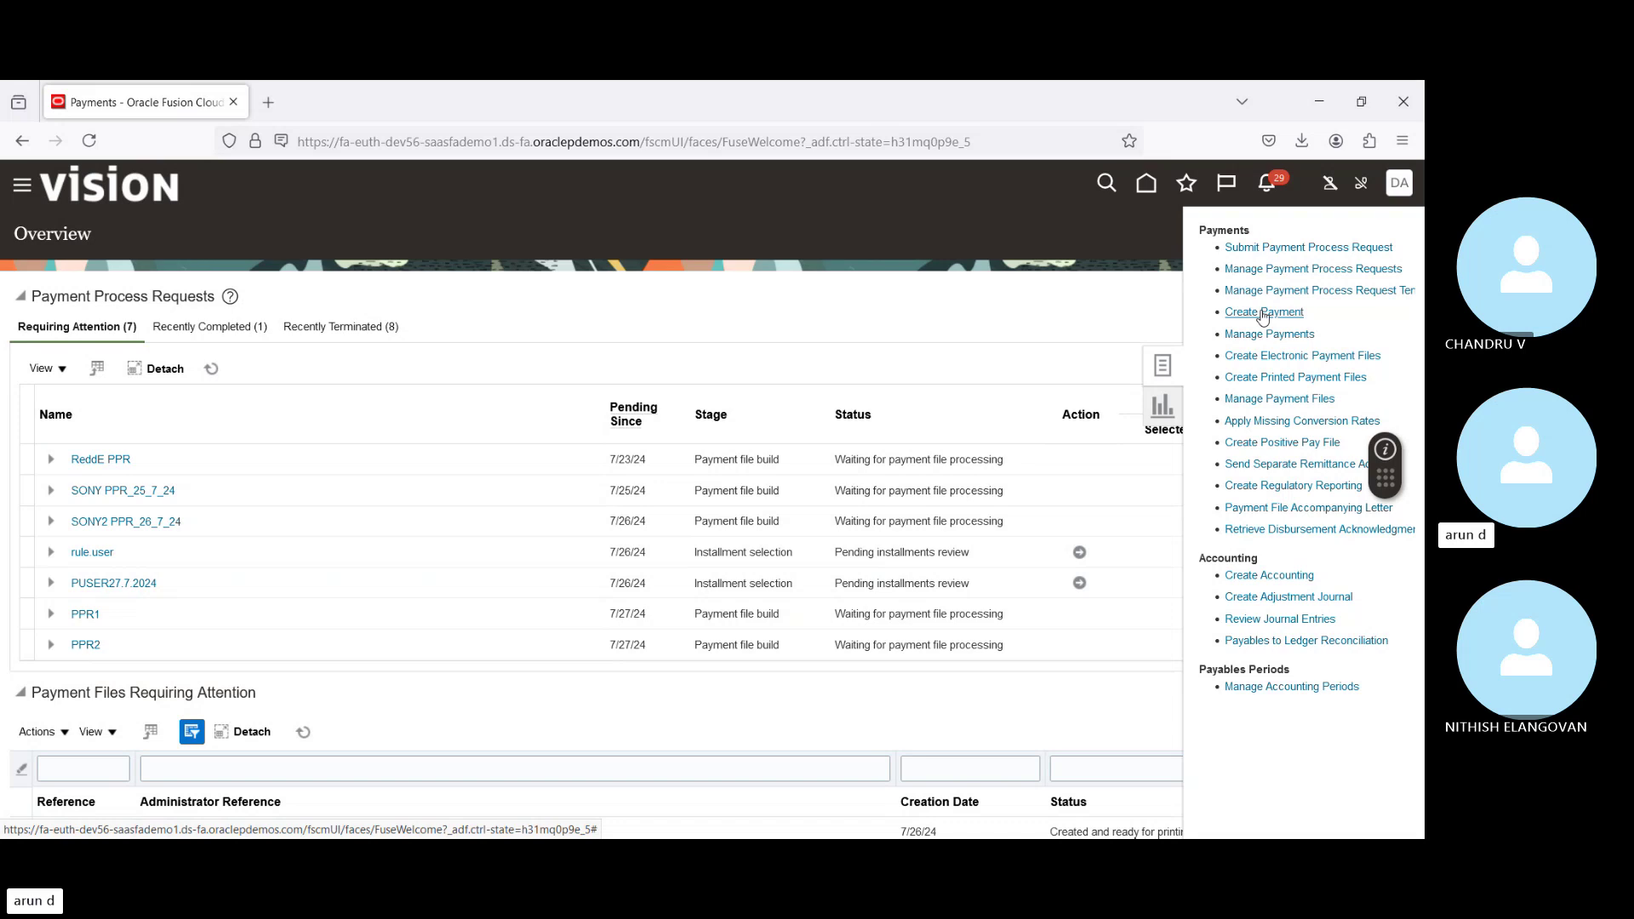
pyautogui.click(1263, 313)
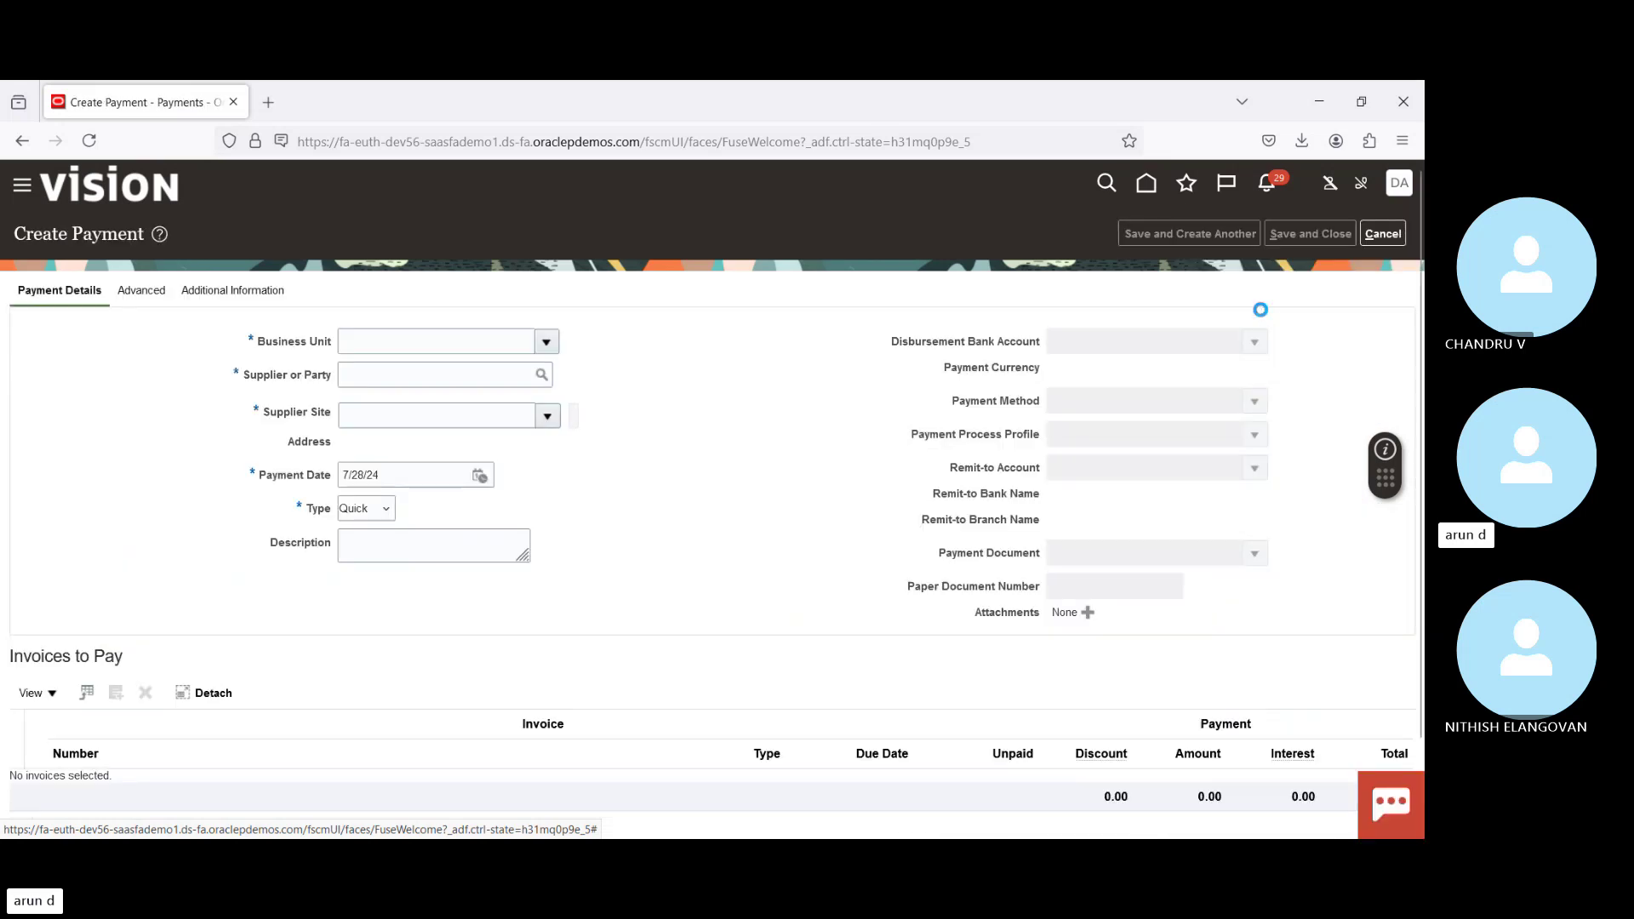
# Step: Set the payment's business unit to US1 Business Unit and supplier to Advanced Corp
pyautogui.click(549, 343)
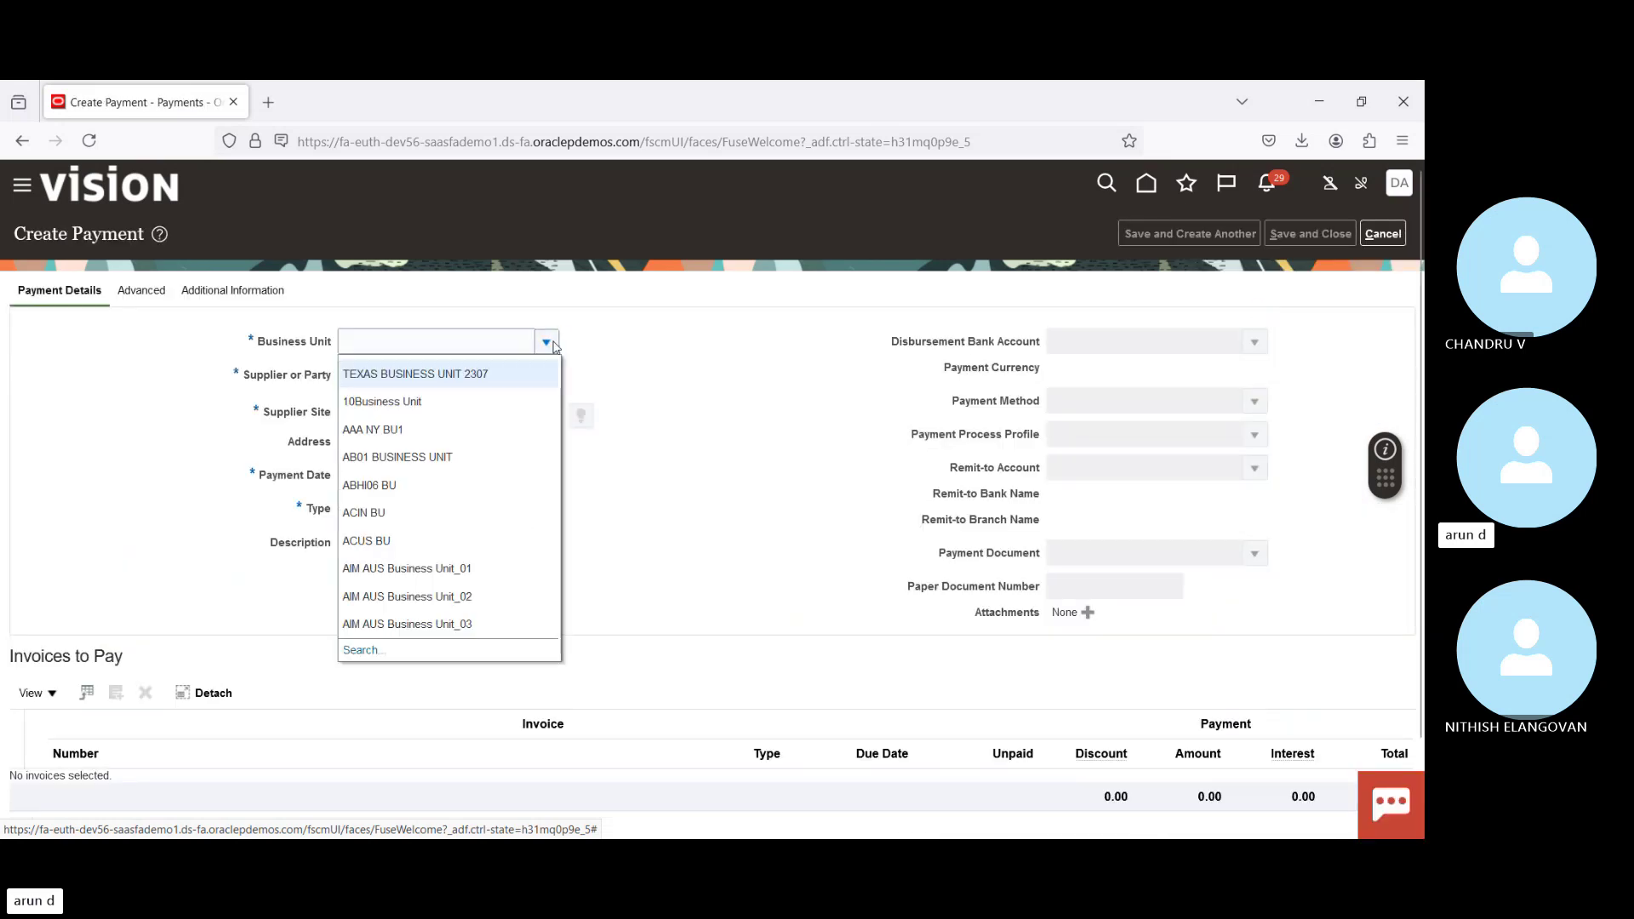
pyautogui.click(443, 336)
pyautogui.write('US')
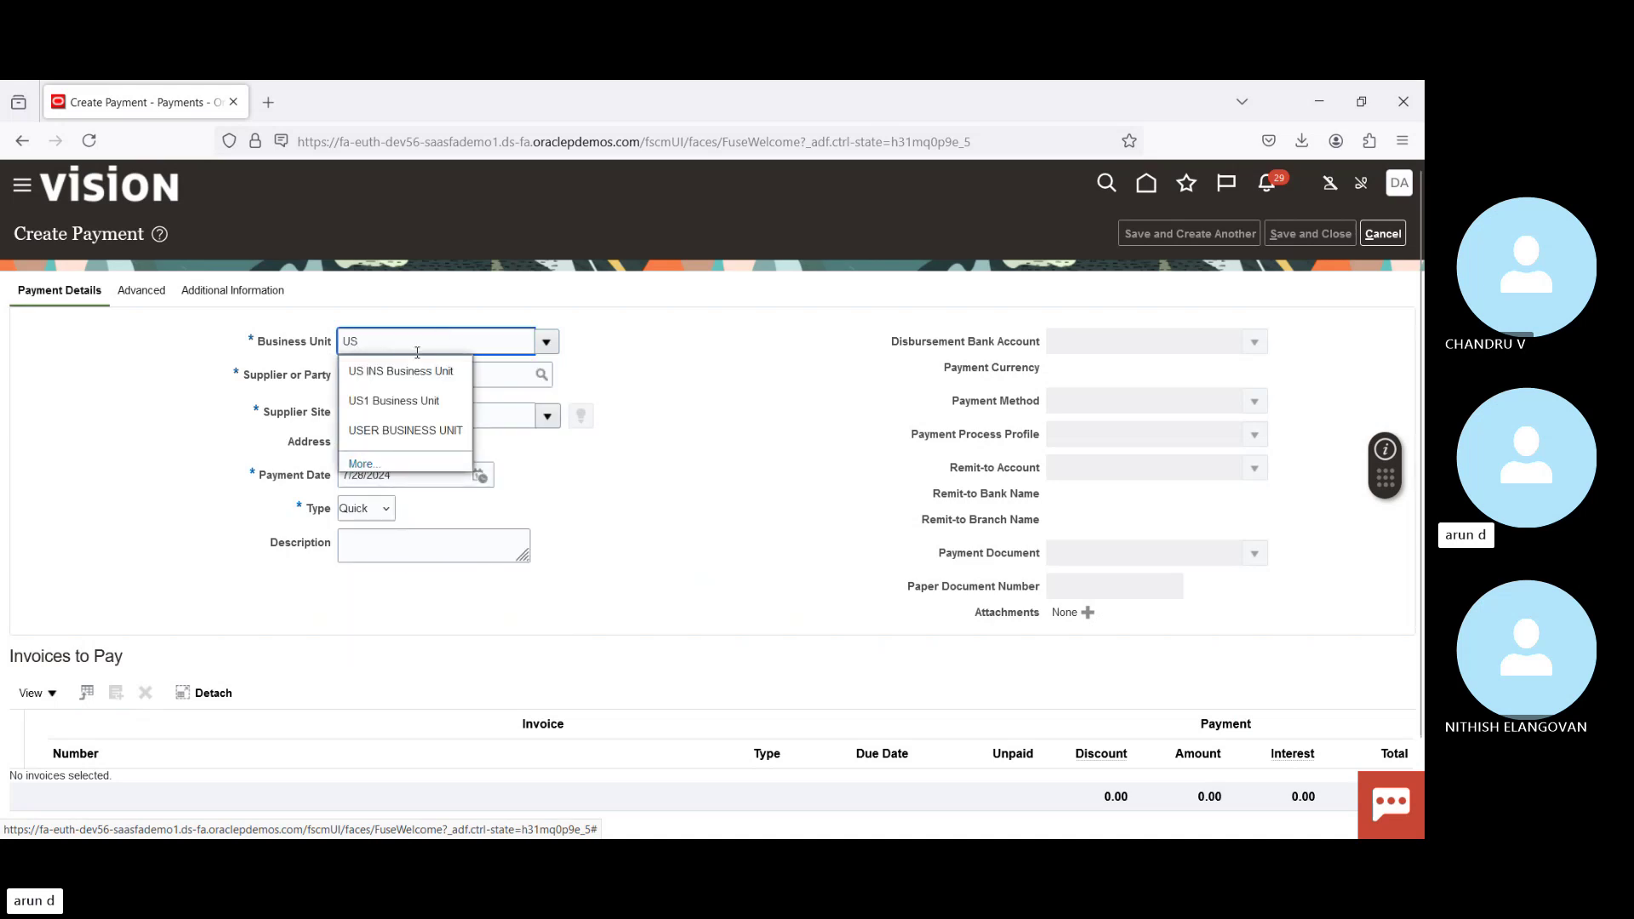
pyautogui.click(392, 401)
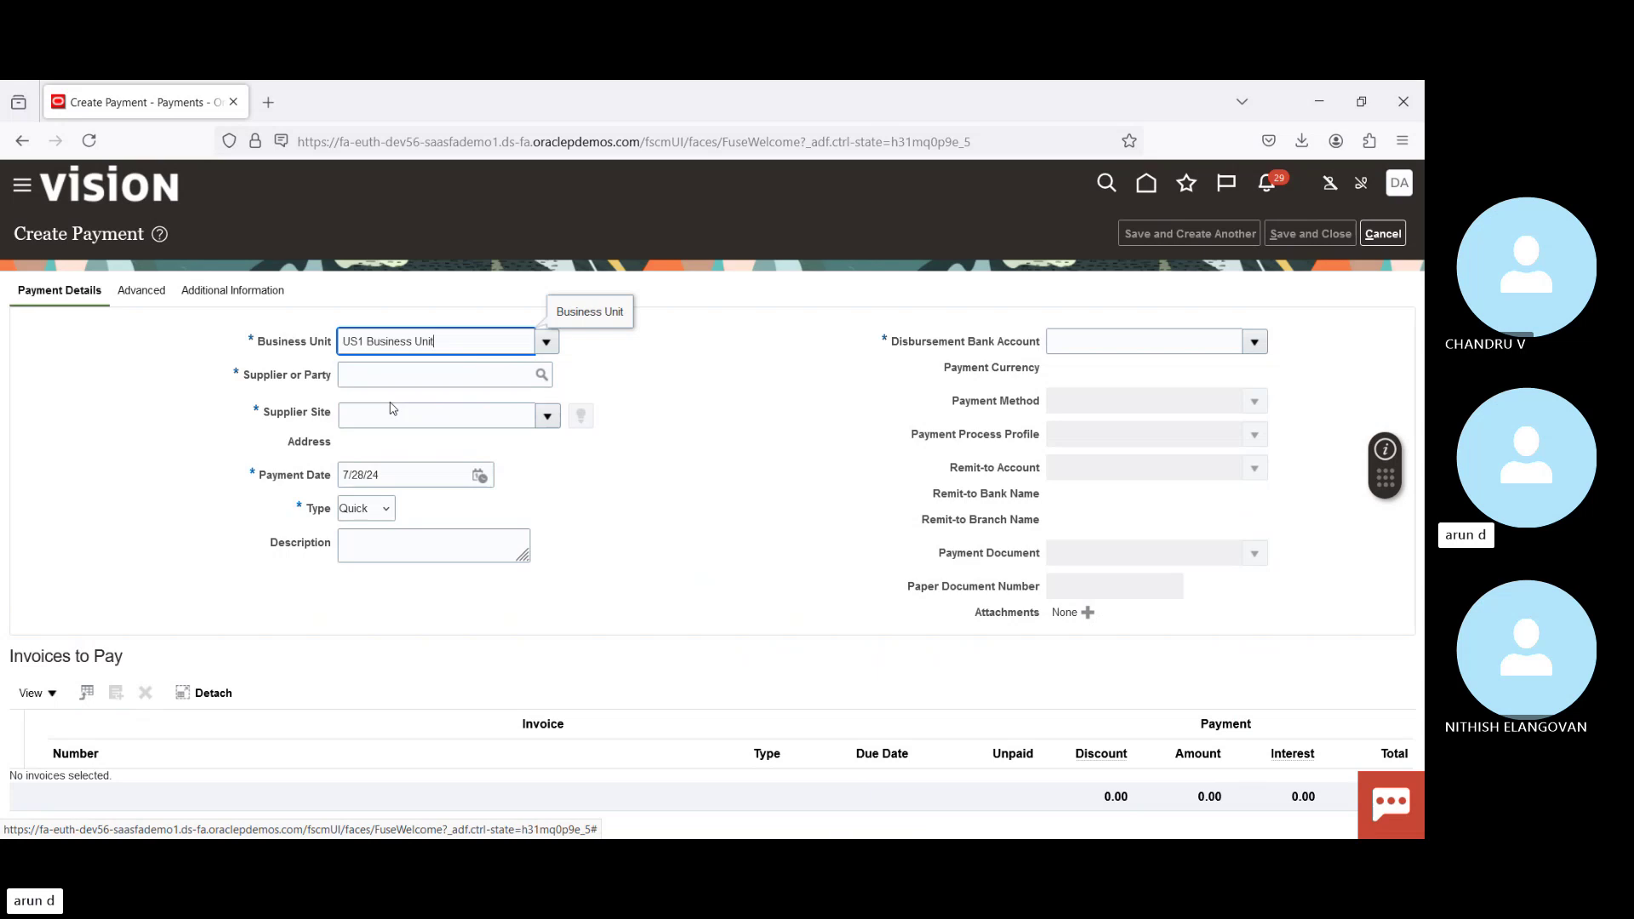
pyautogui.click(409, 378)
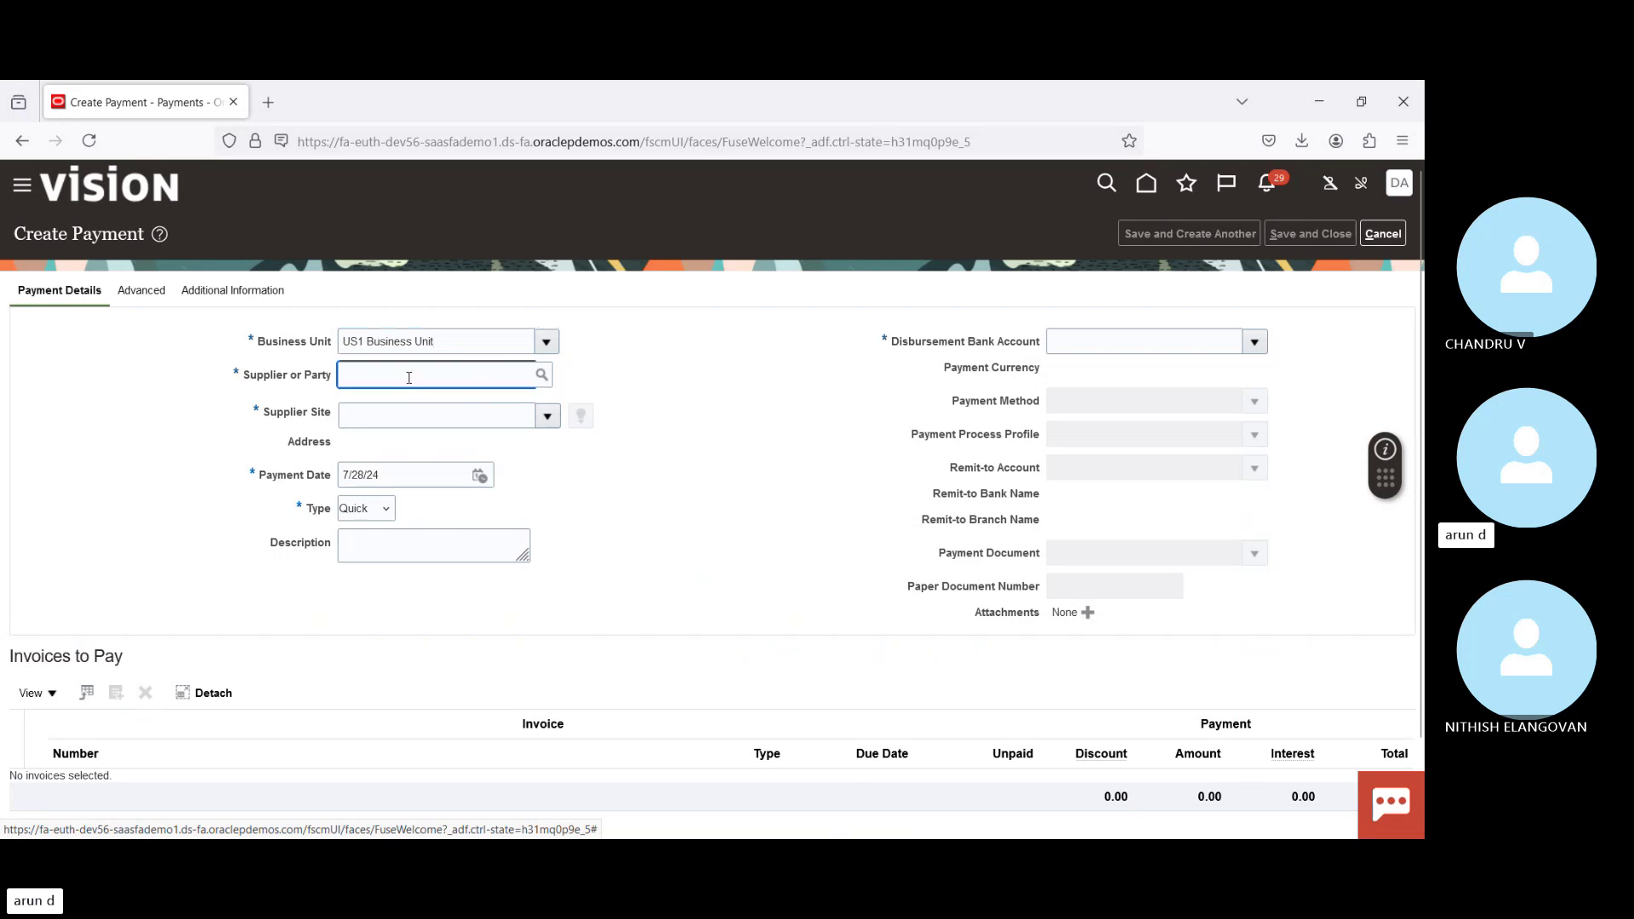
pyautogui.write('adv')
pyautogui.press('Tab')
pyautogui.press('Return')
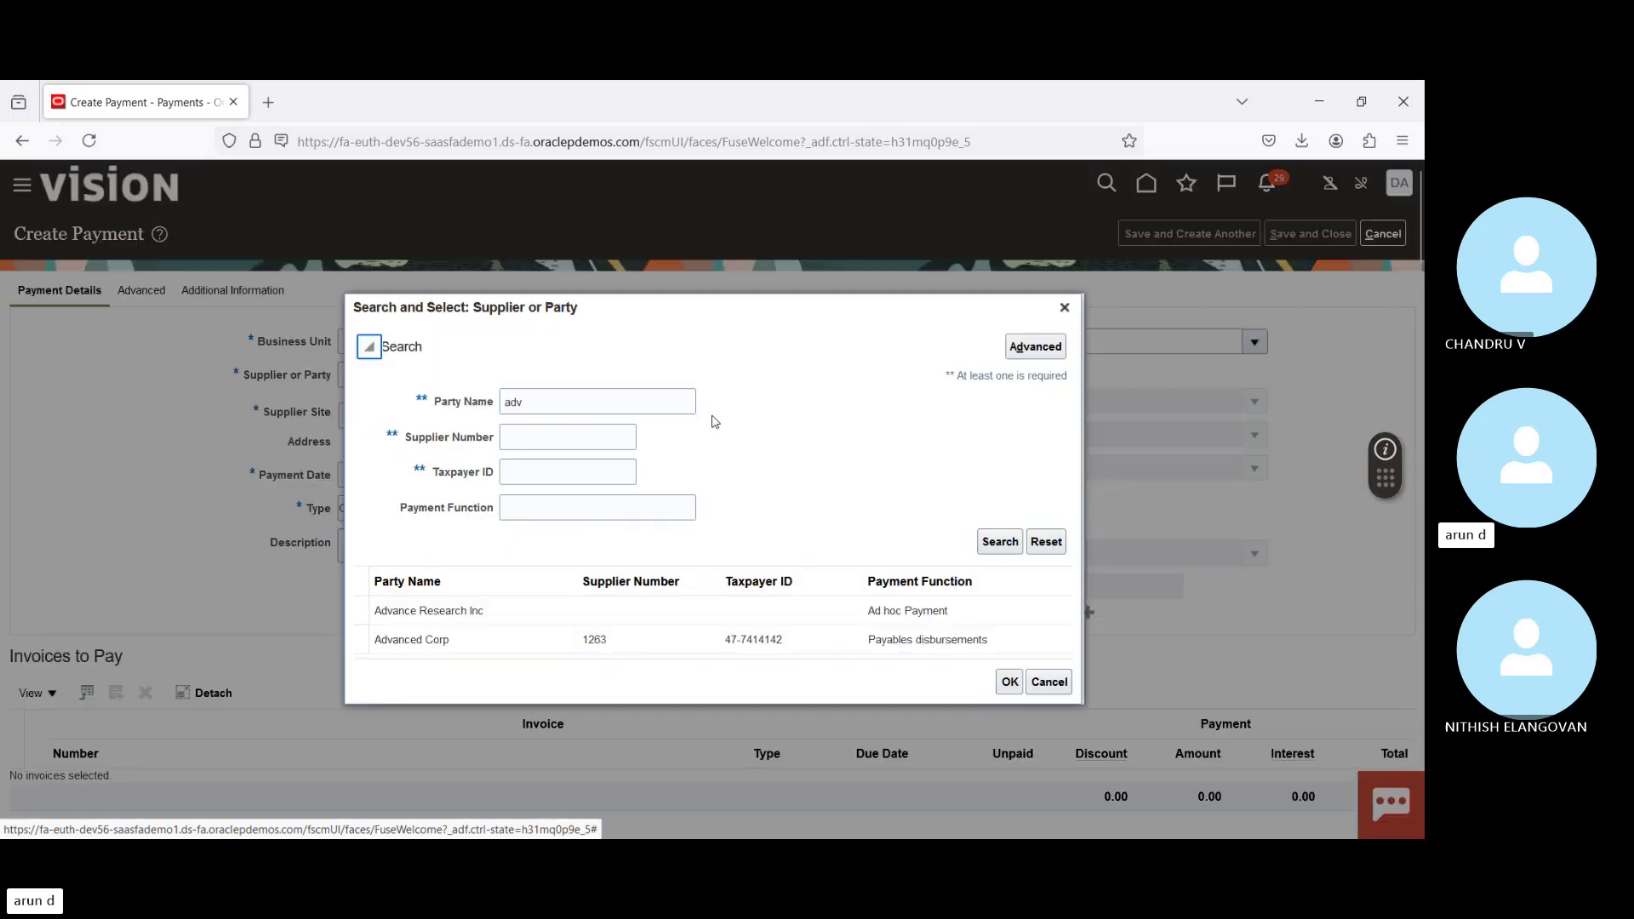
pyautogui.doubleClick(475, 645)
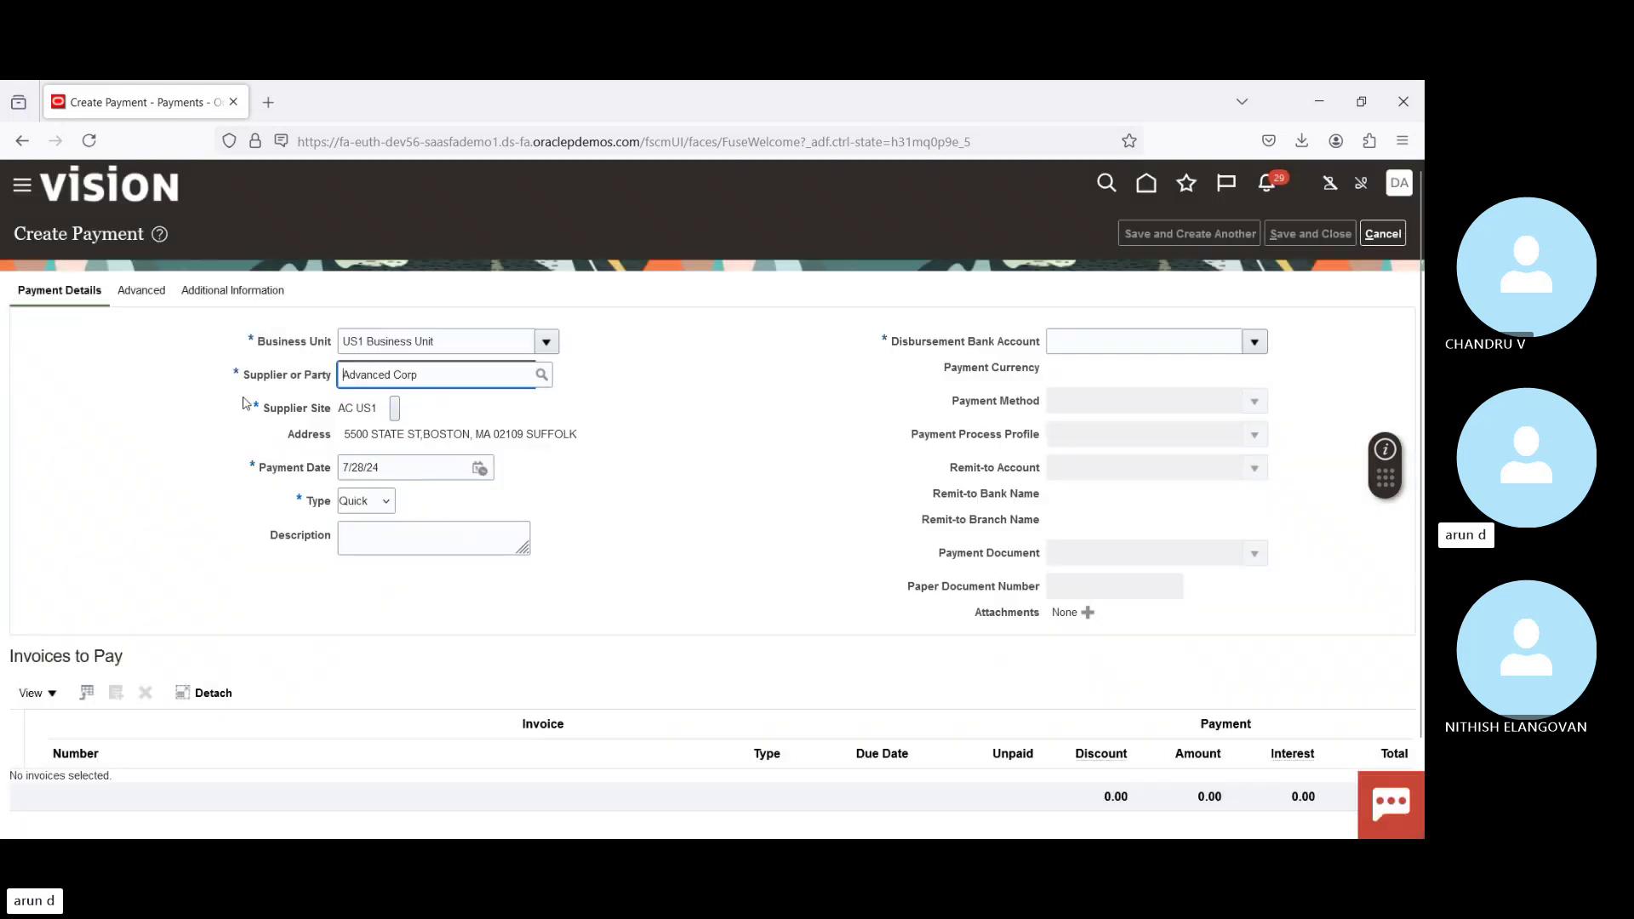
# Step: Pay from BofA-2869 with AAA Payment Process Profile and Check Stock A, then bring up Invoices to Pay
pyautogui.click(1254, 341)
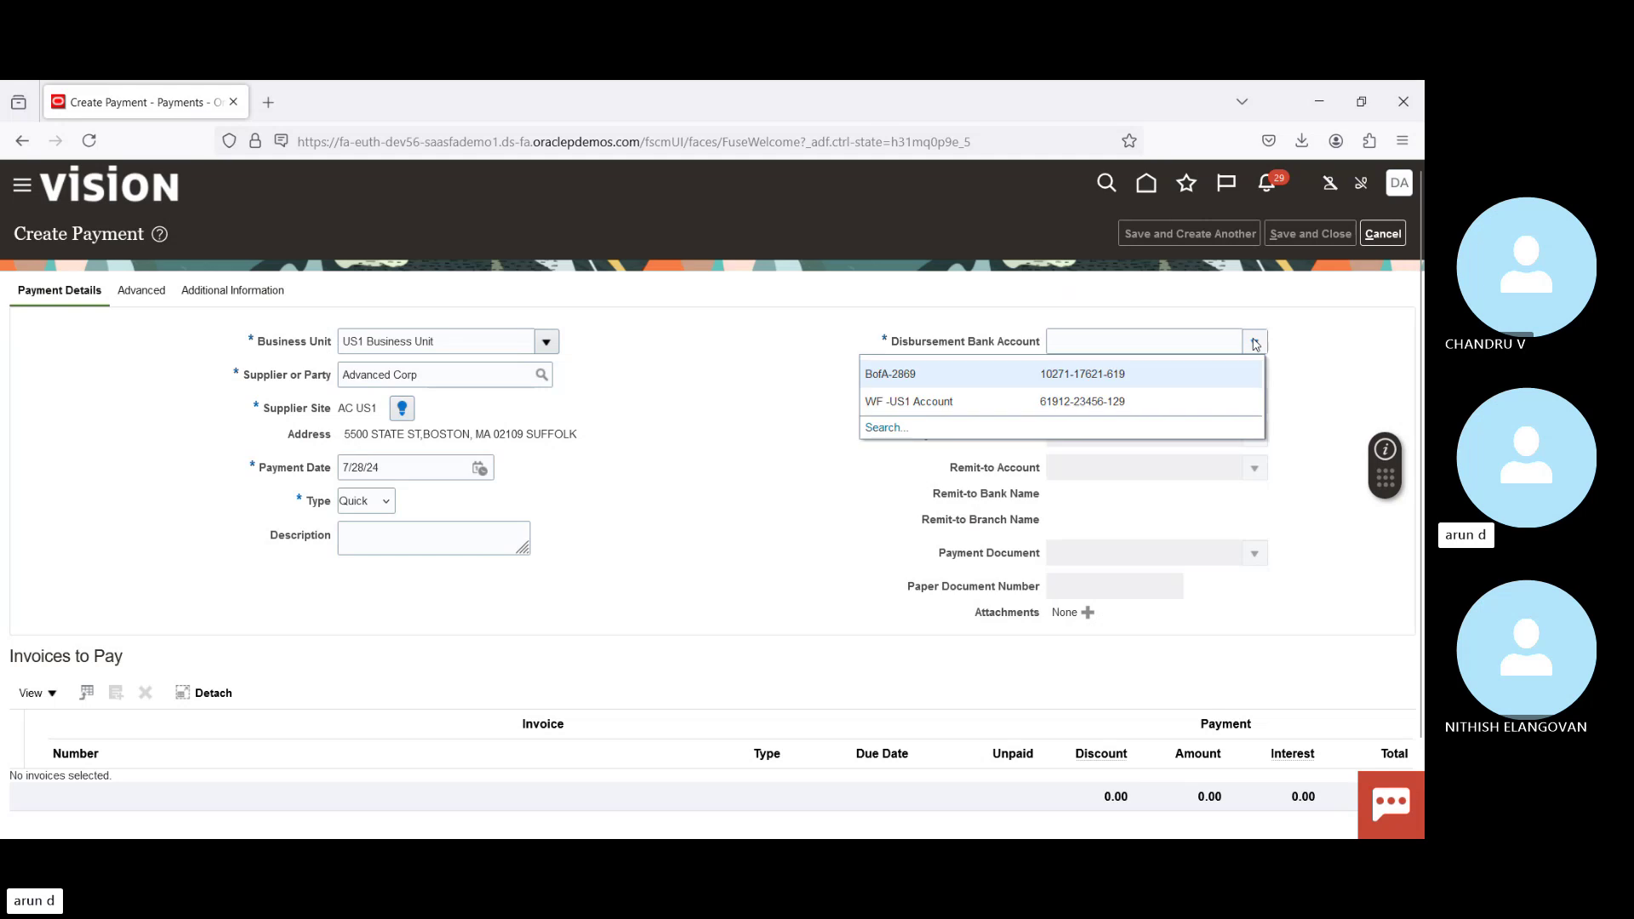
pyautogui.click(1100, 371)
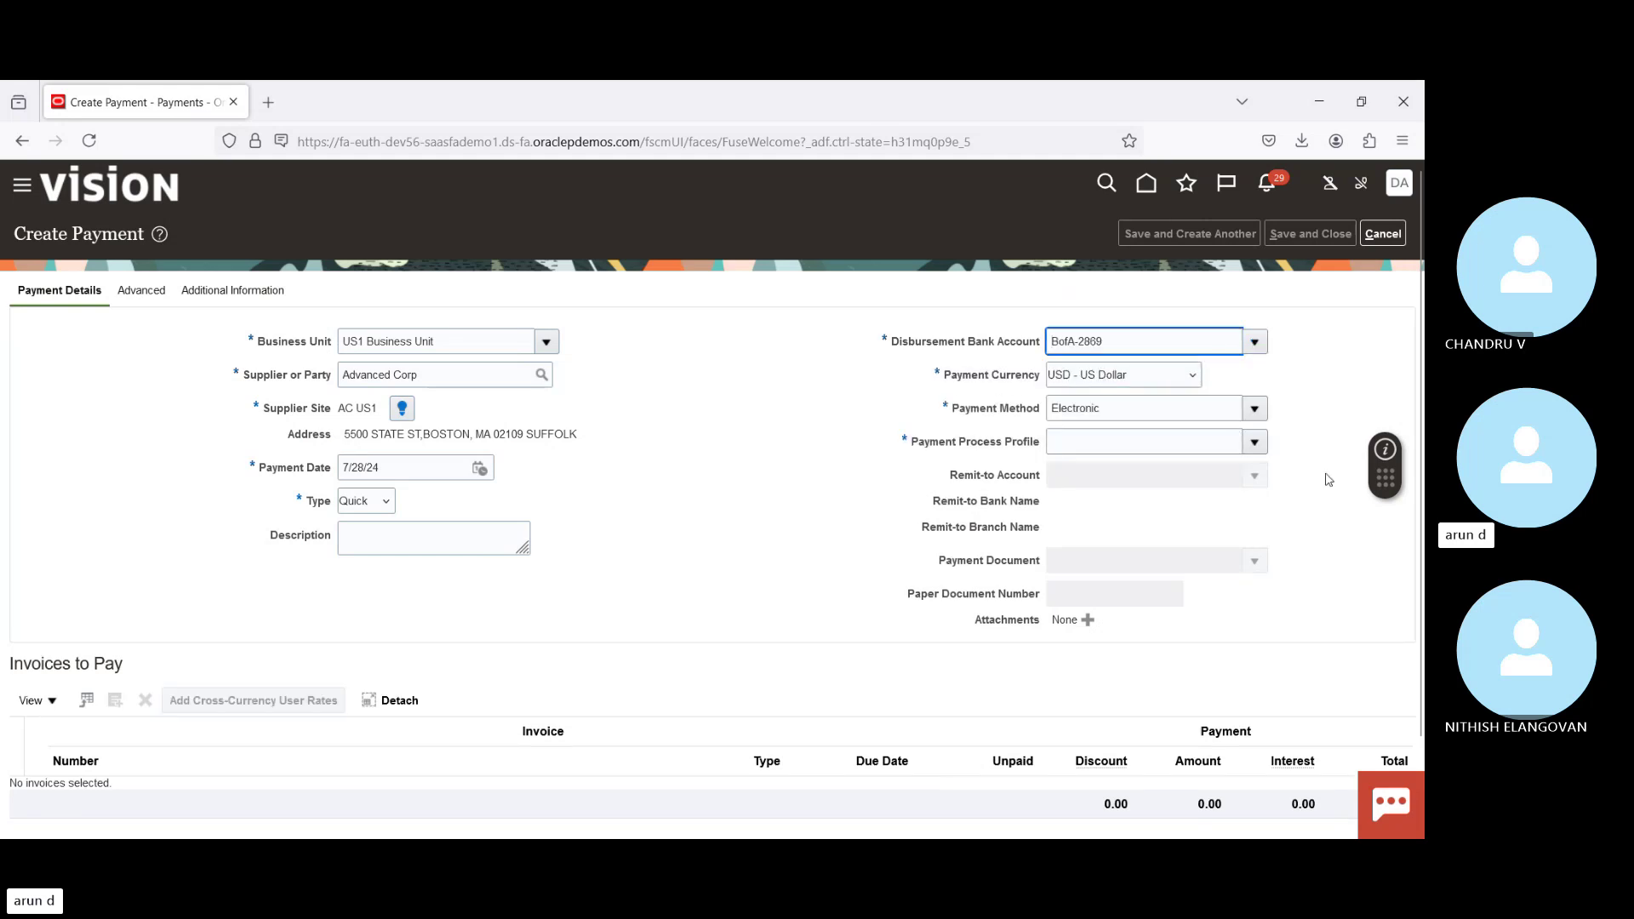
pyautogui.click(1260, 447)
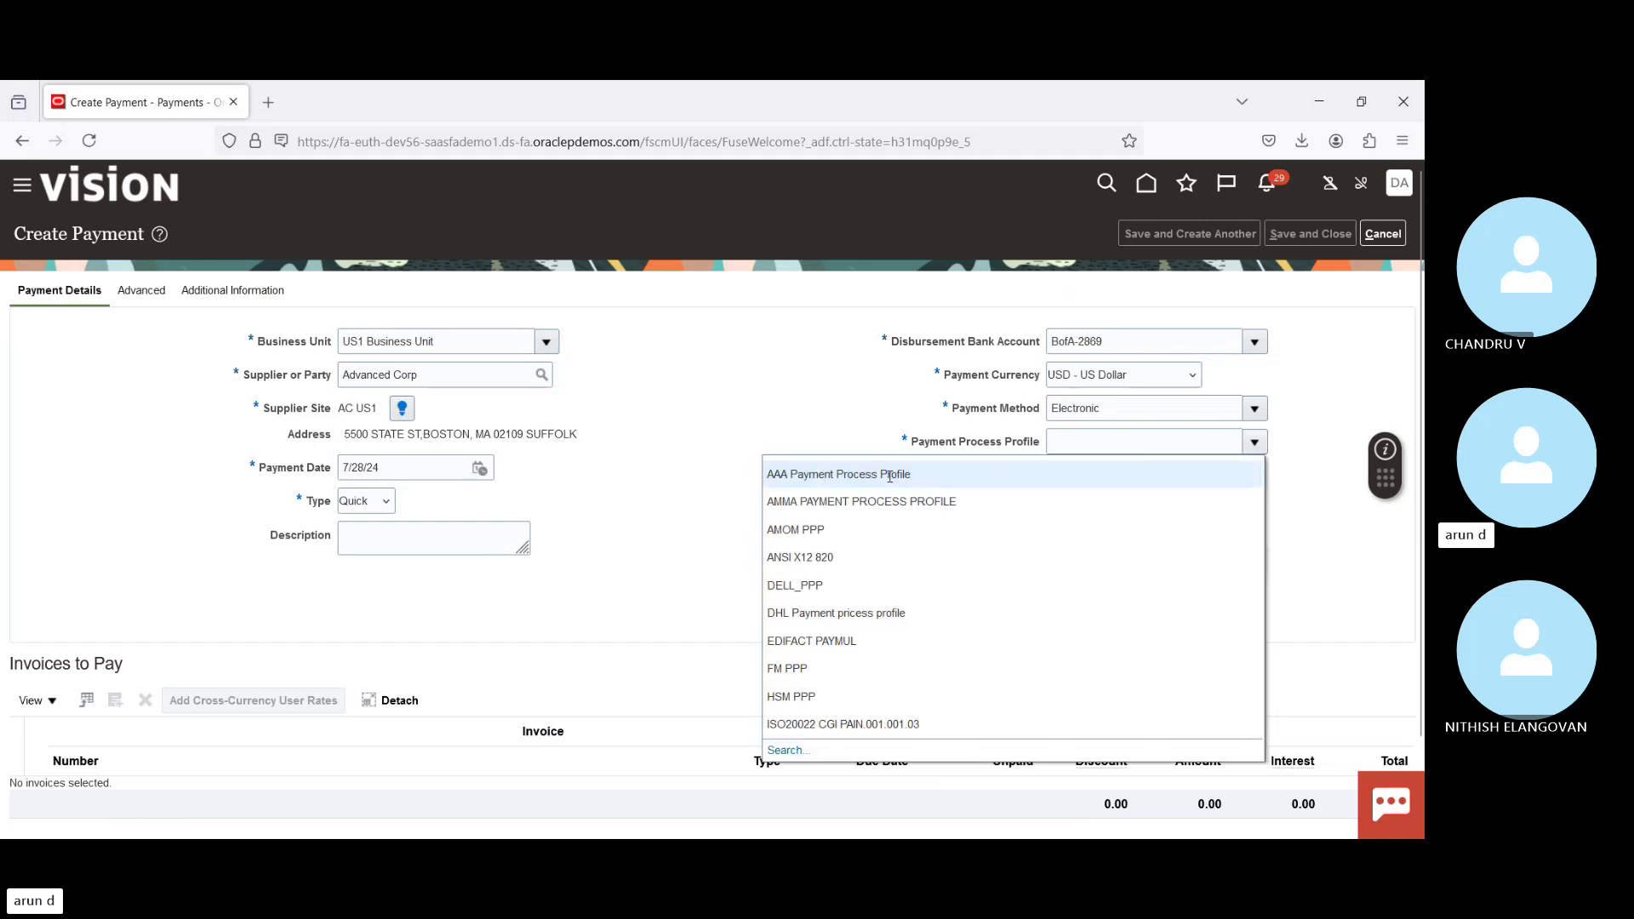
pyautogui.click(889, 476)
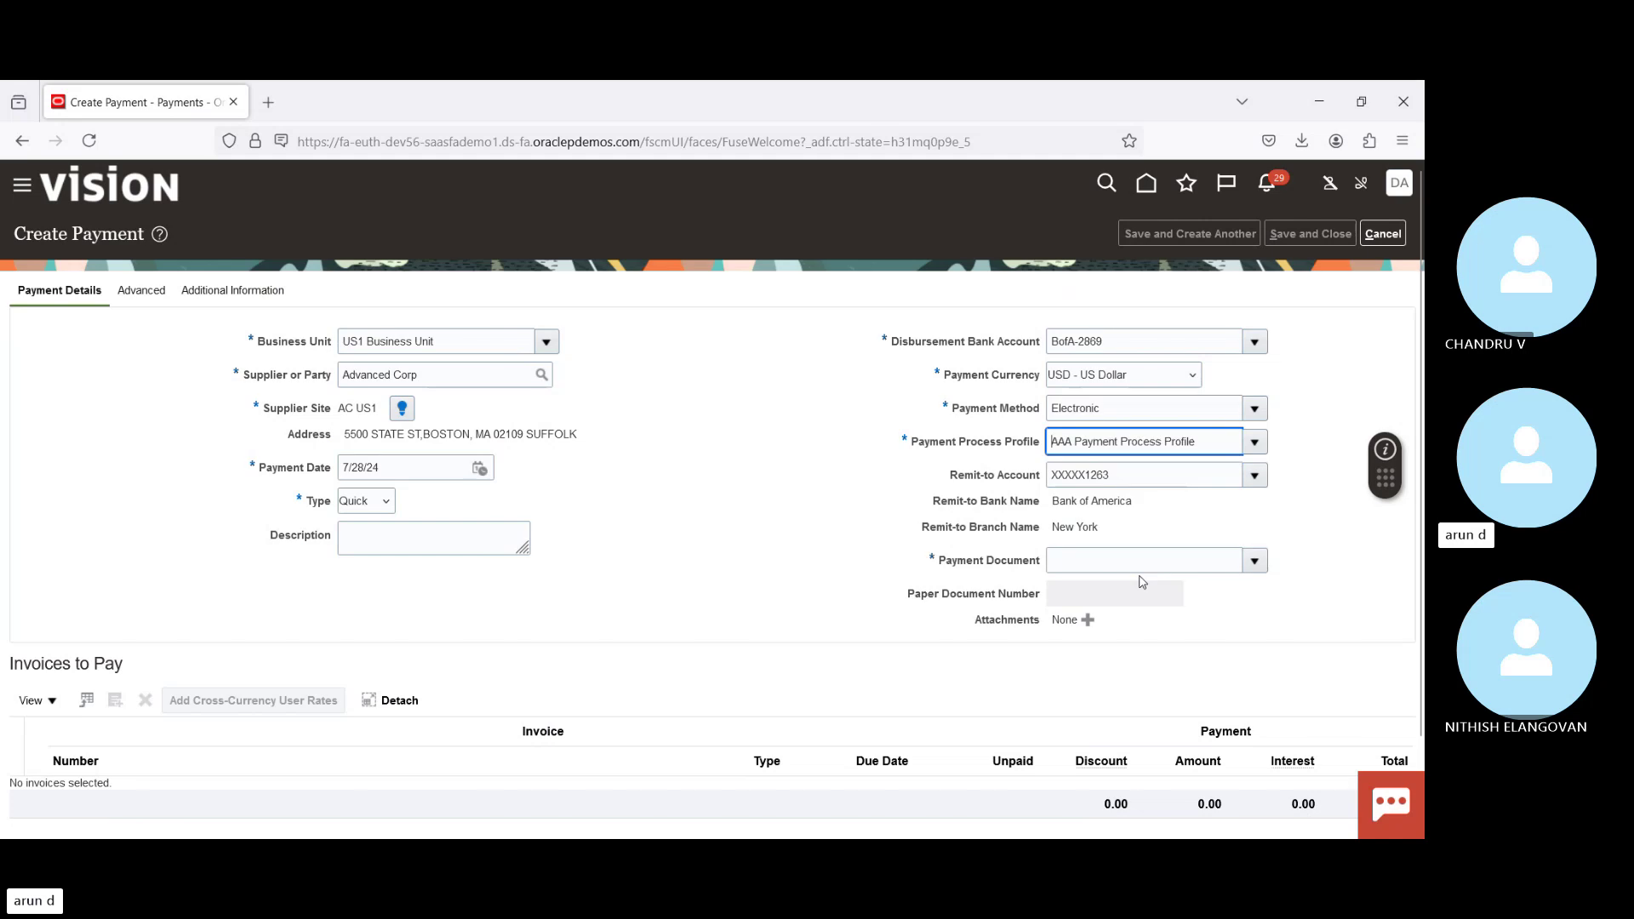
pyautogui.click(1254, 561)
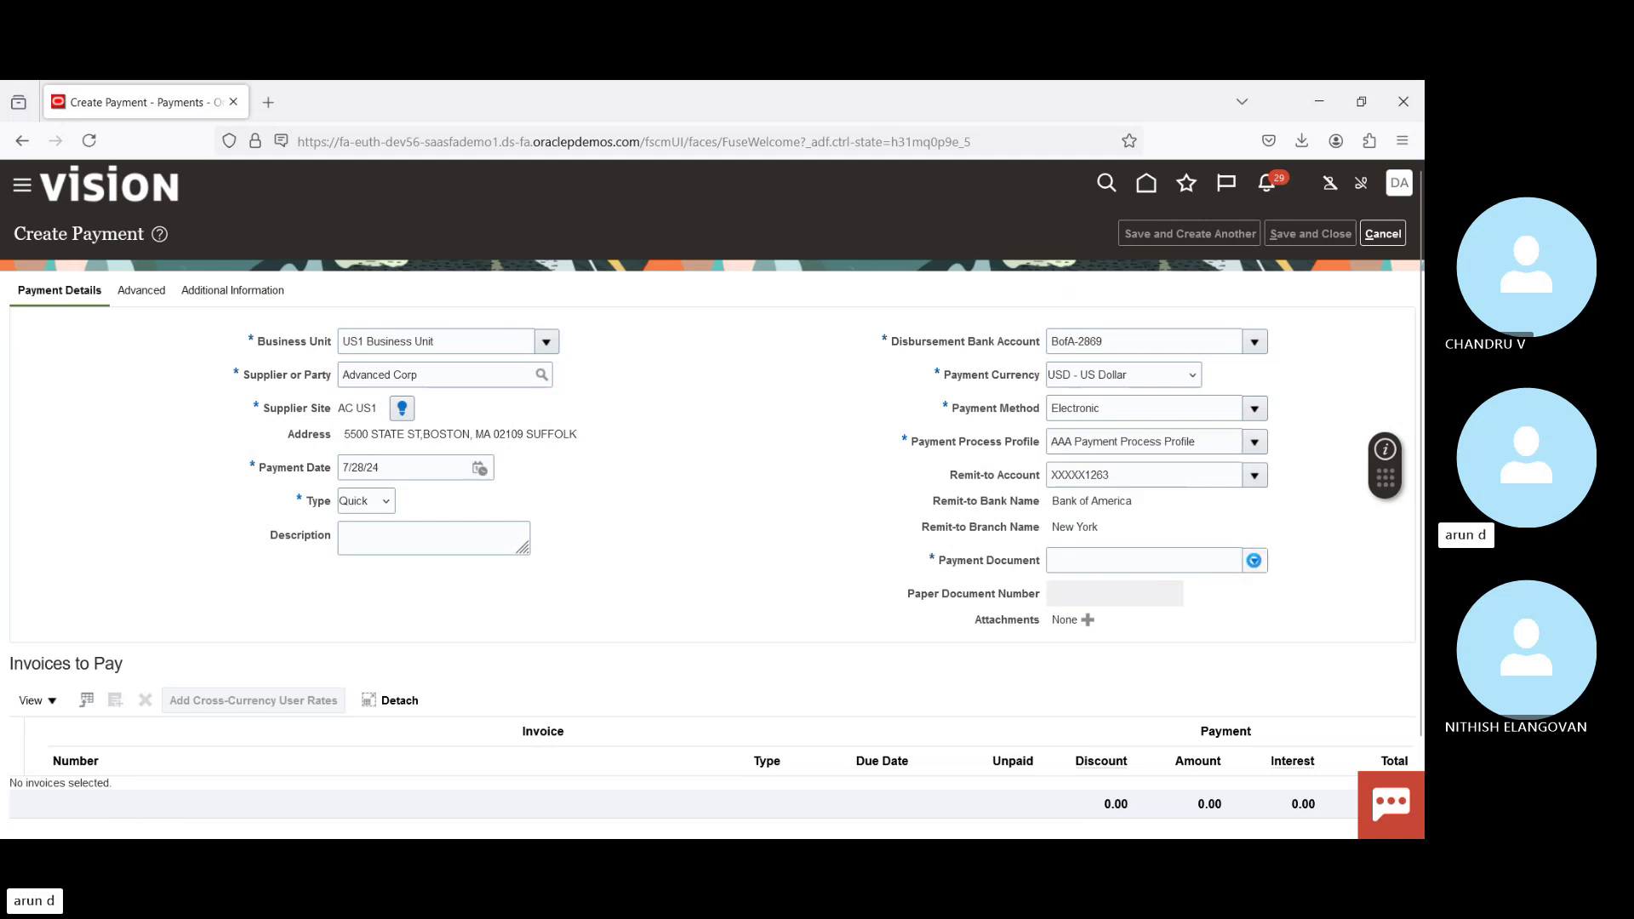
pyautogui.click(1014, 628)
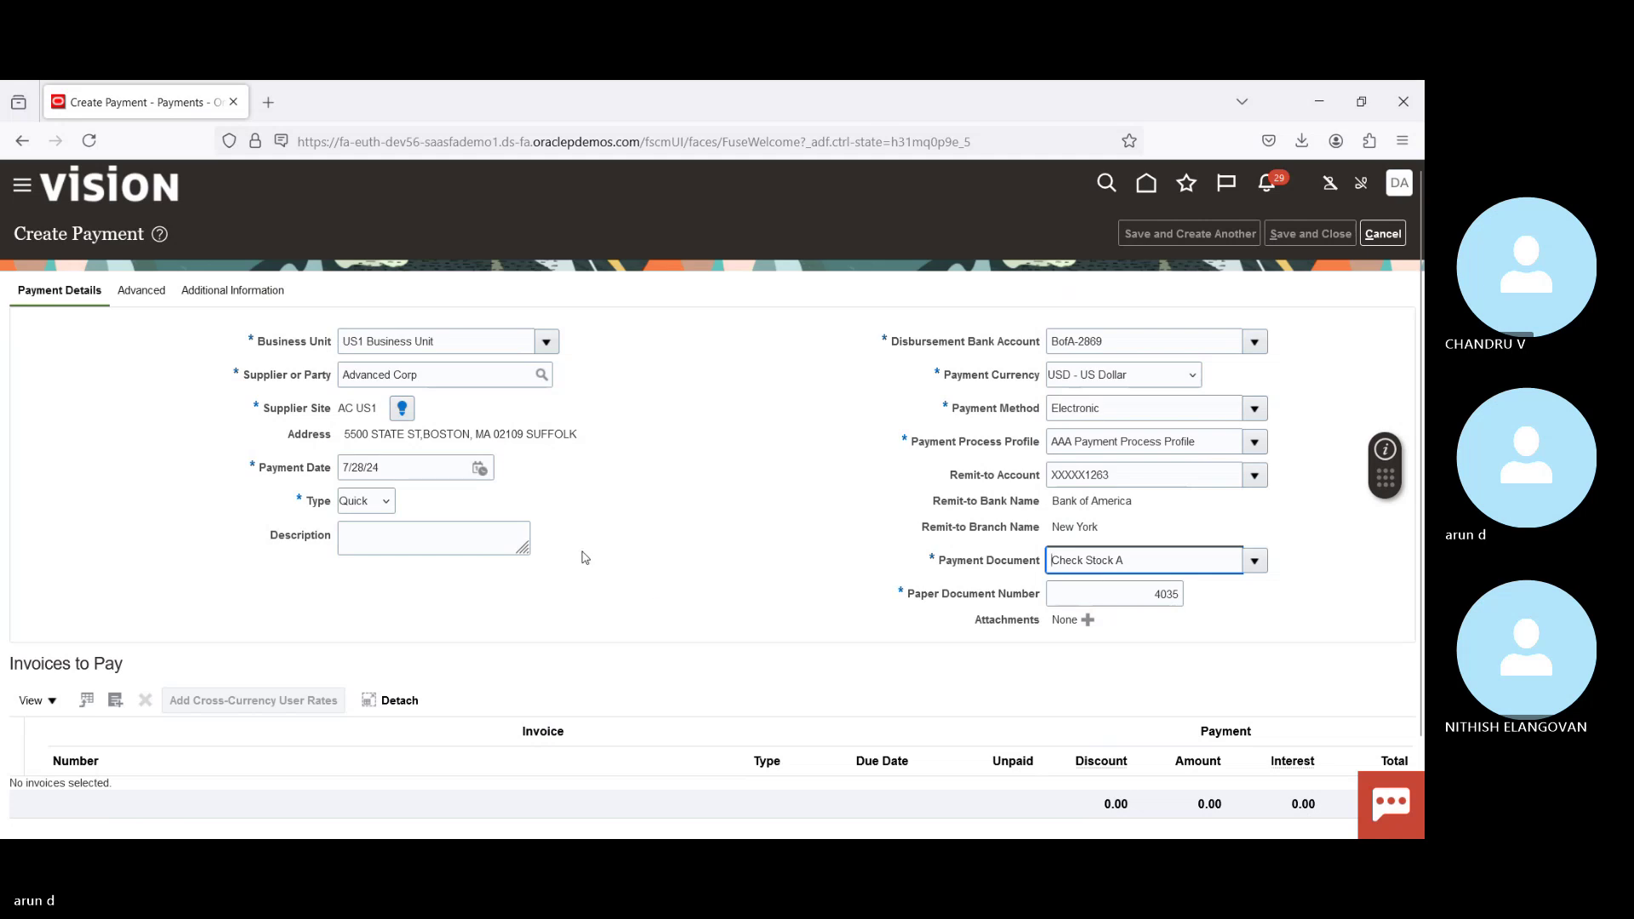
pyautogui.scroll(-2, 1423, 574)
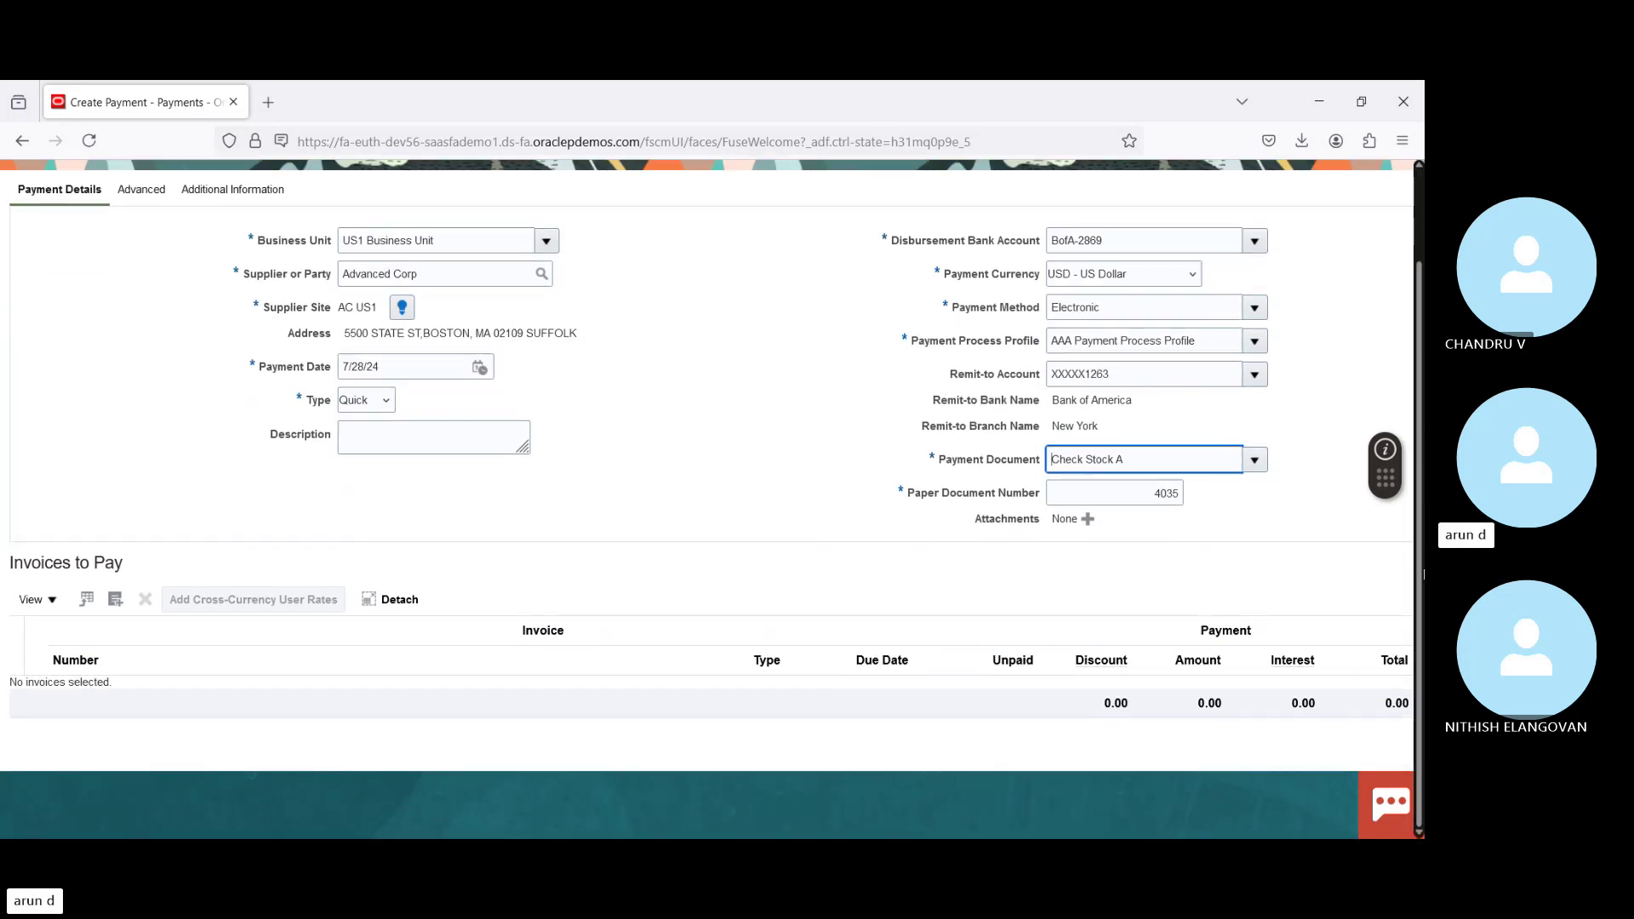
pyautogui.click(118, 600)
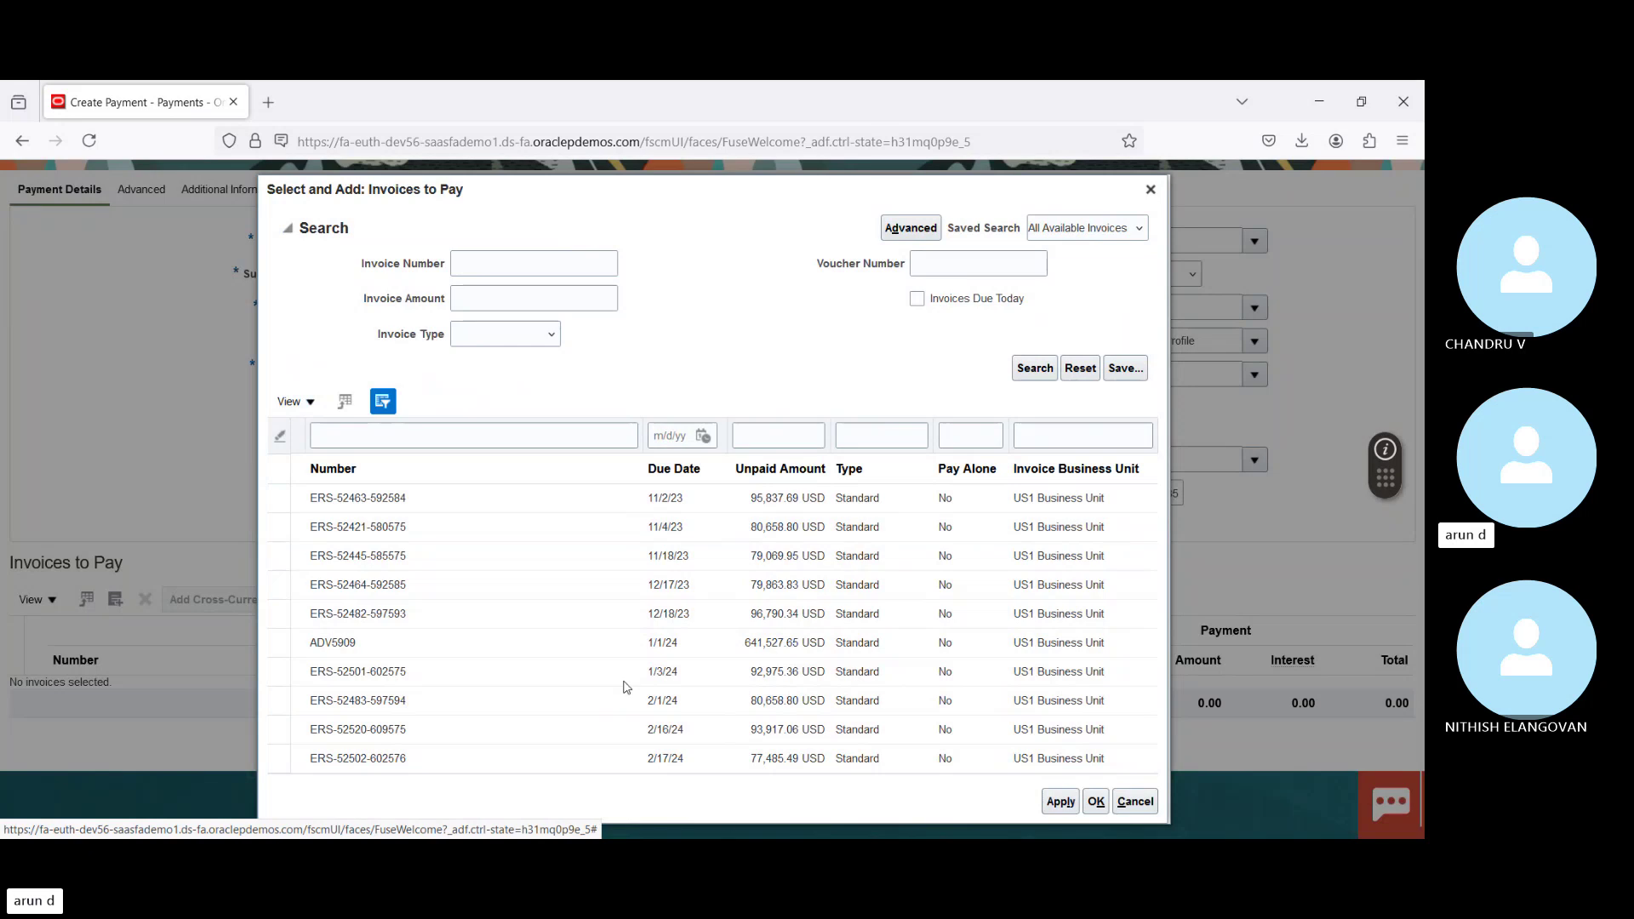
# Step: Add invoice MI892 (11,826.00) to the payment, then cancel the Create Payment page
pyautogui.click(561, 265)
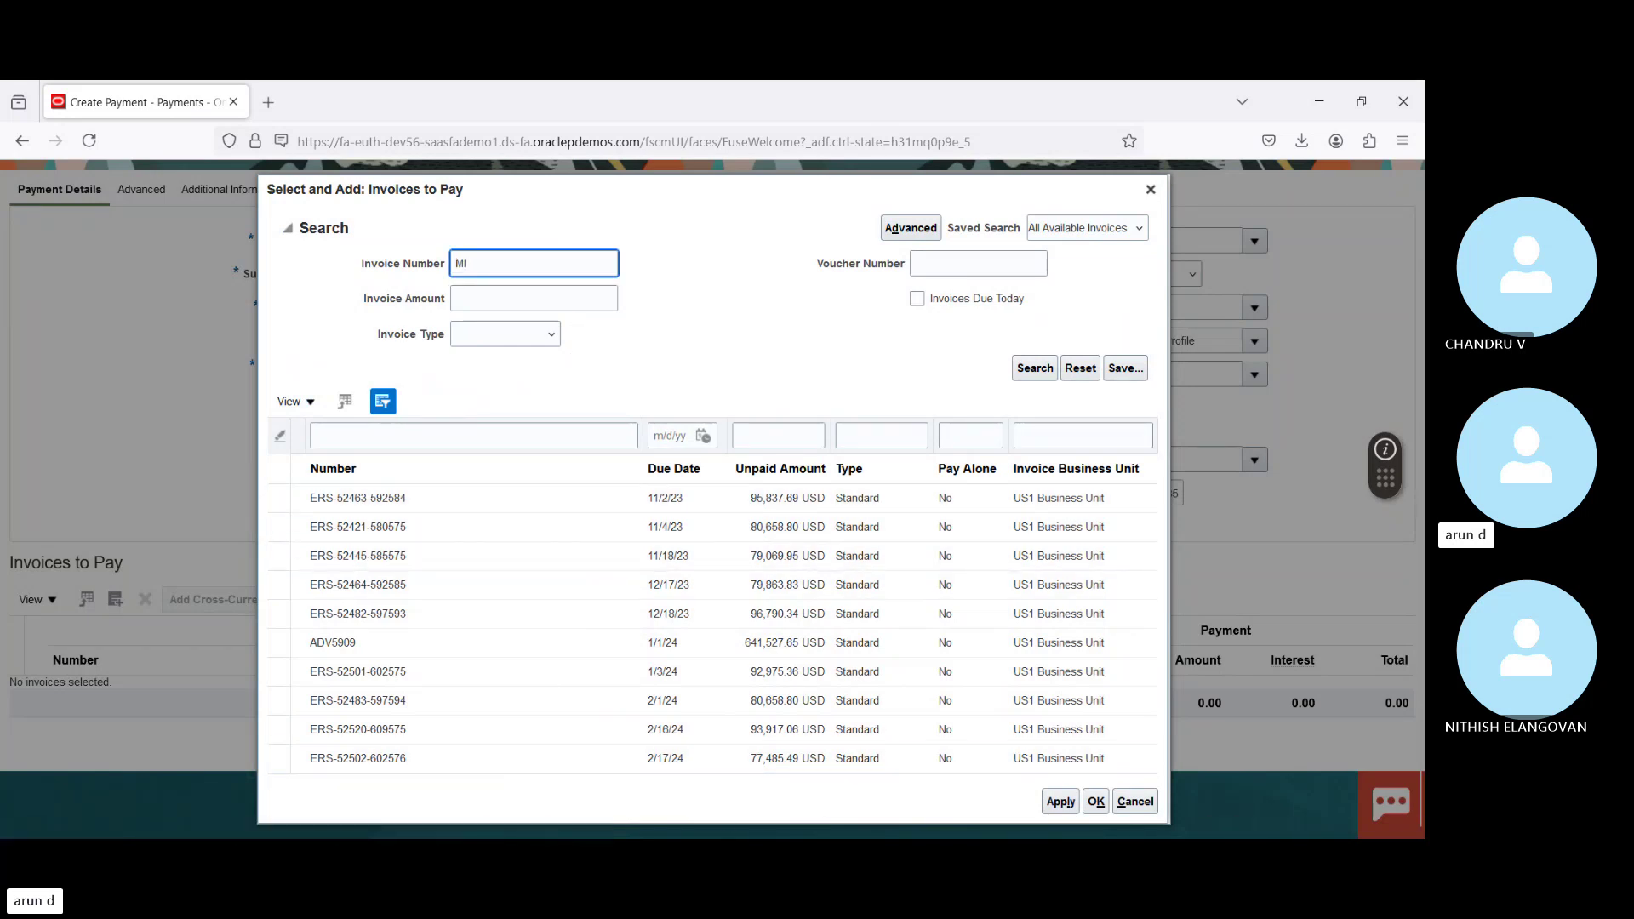
pyautogui.press('Return')
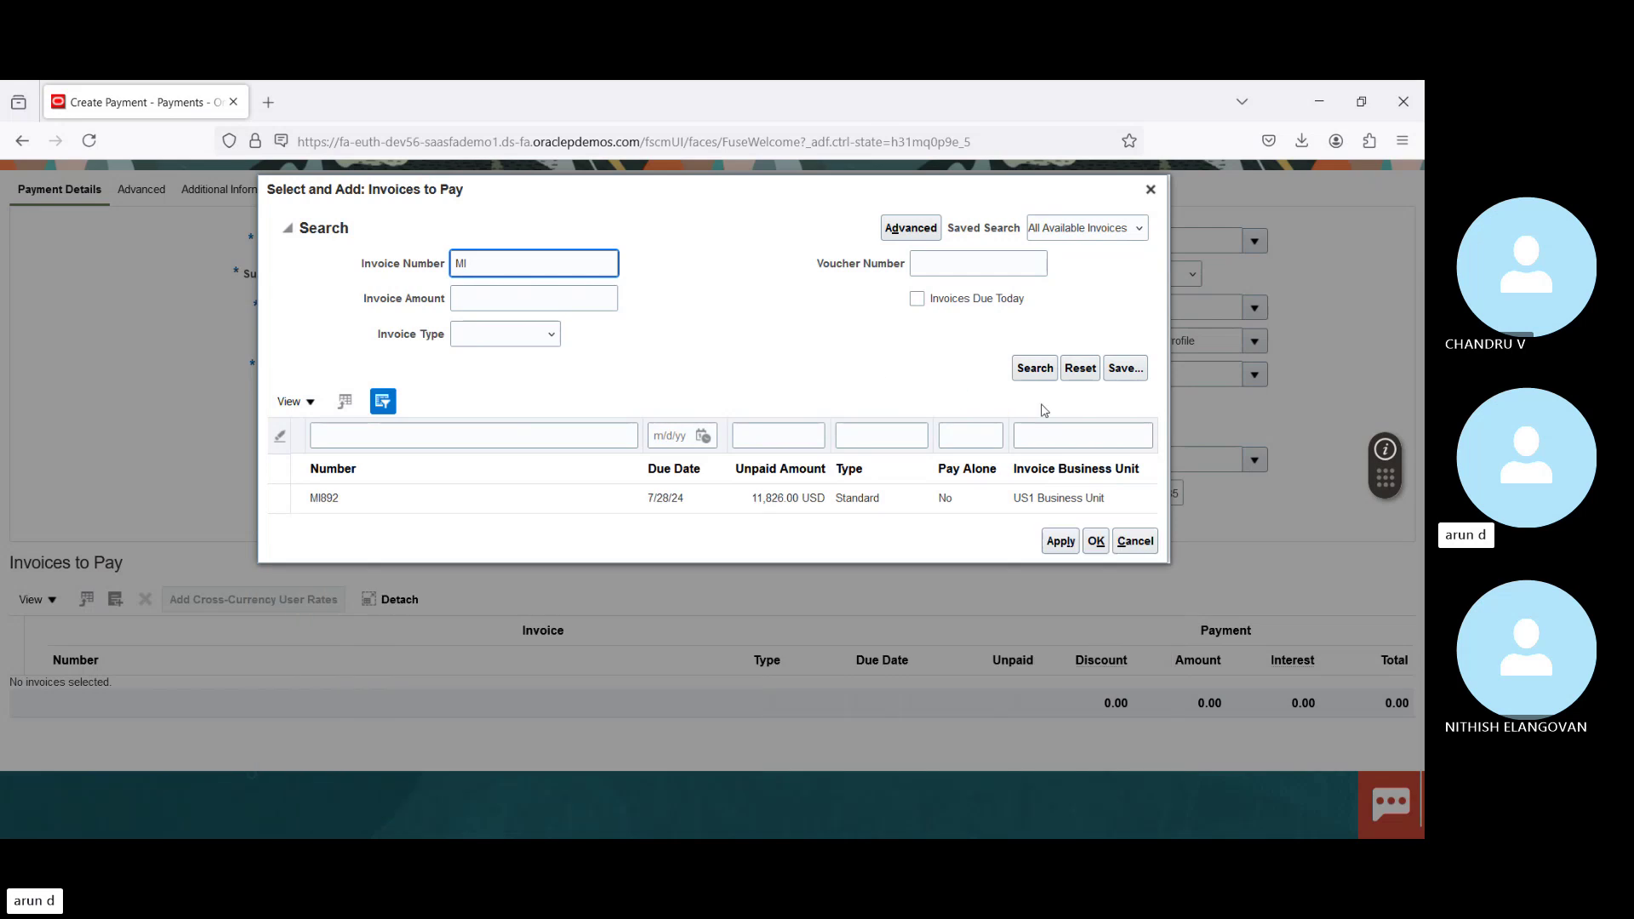
pyautogui.click(549, 630)
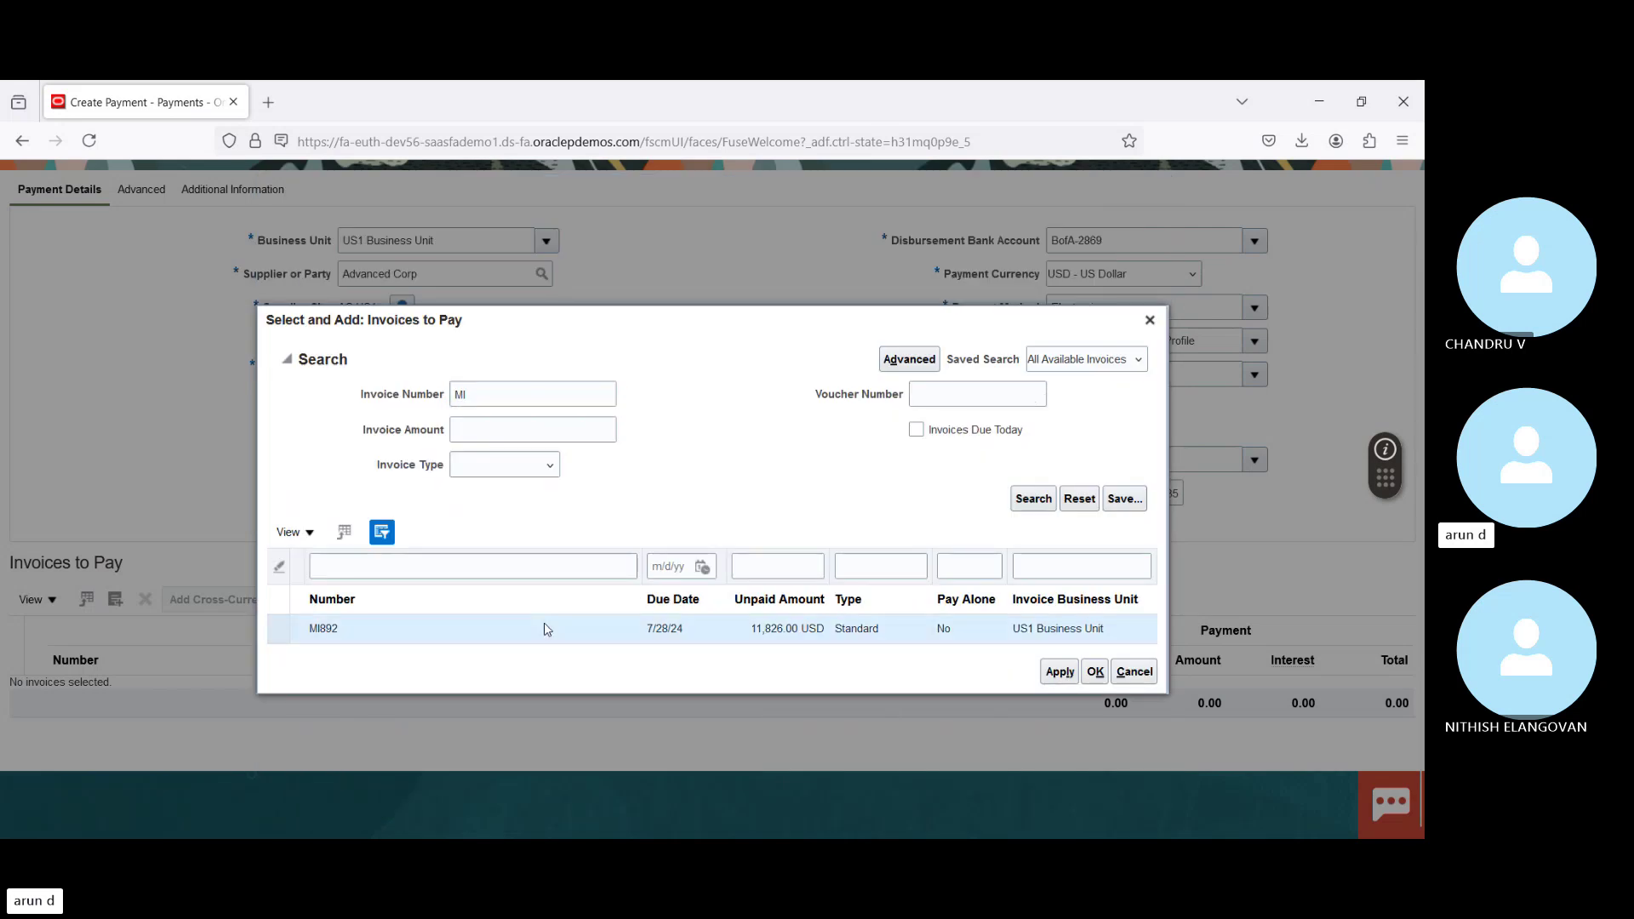
pyautogui.click(1095, 672)
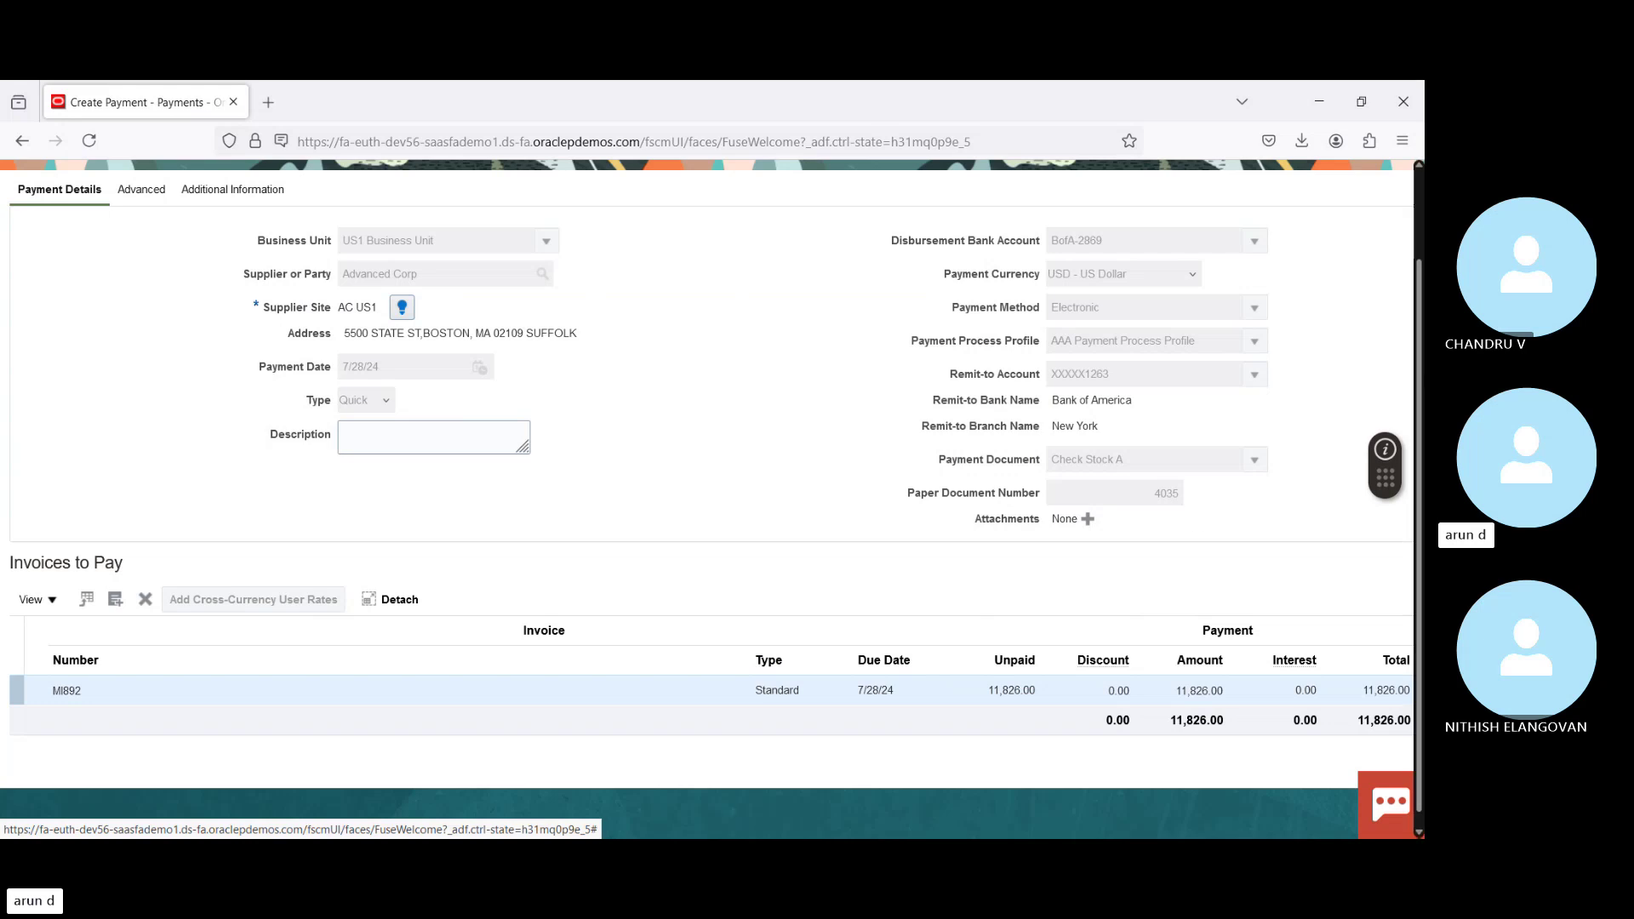
pyautogui.moveTo(1420, 416); pyautogui.dragTo(1421, 320)
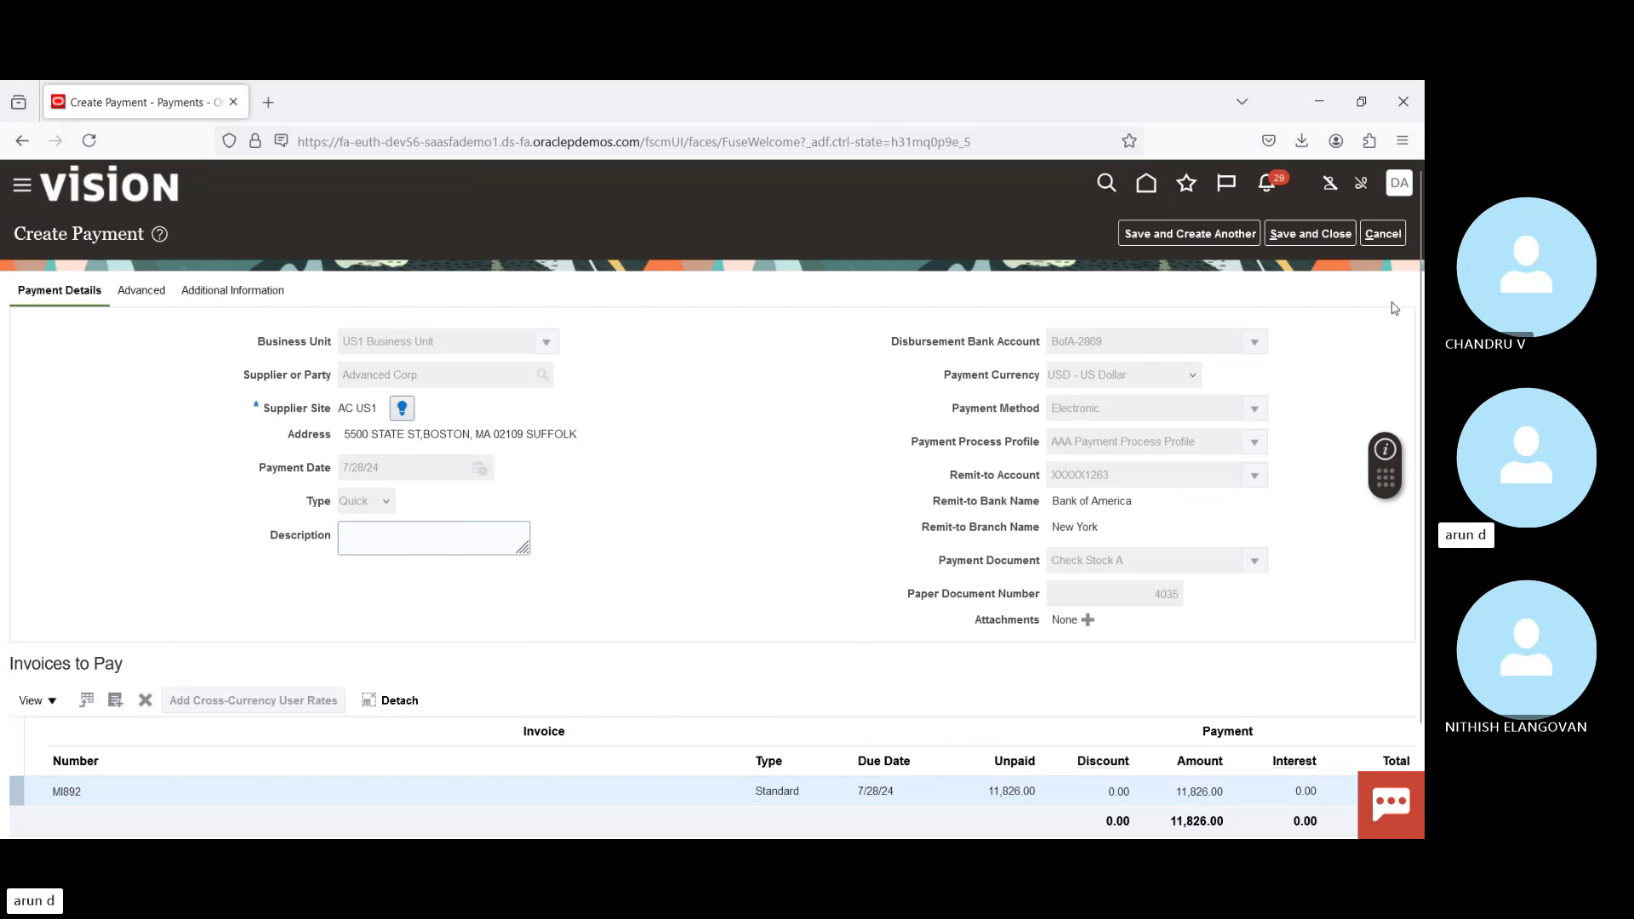
pyautogui.click(1387, 235)
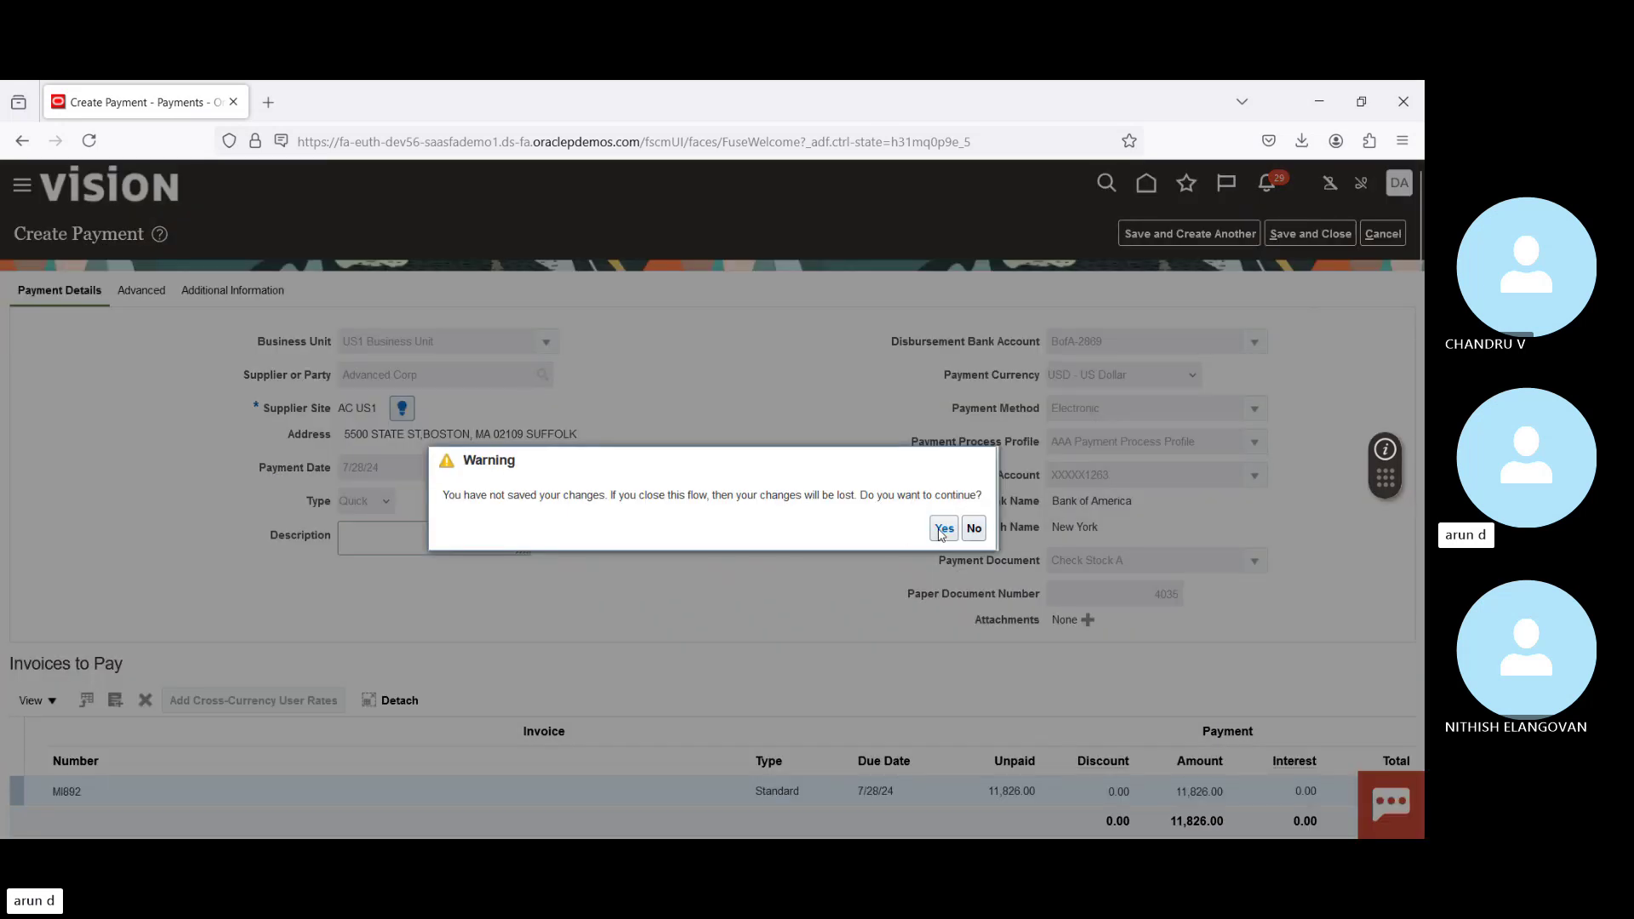
# Step: Discard the unsaved payment and start a new Submit Payment Process Request
pyautogui.click(943, 529)
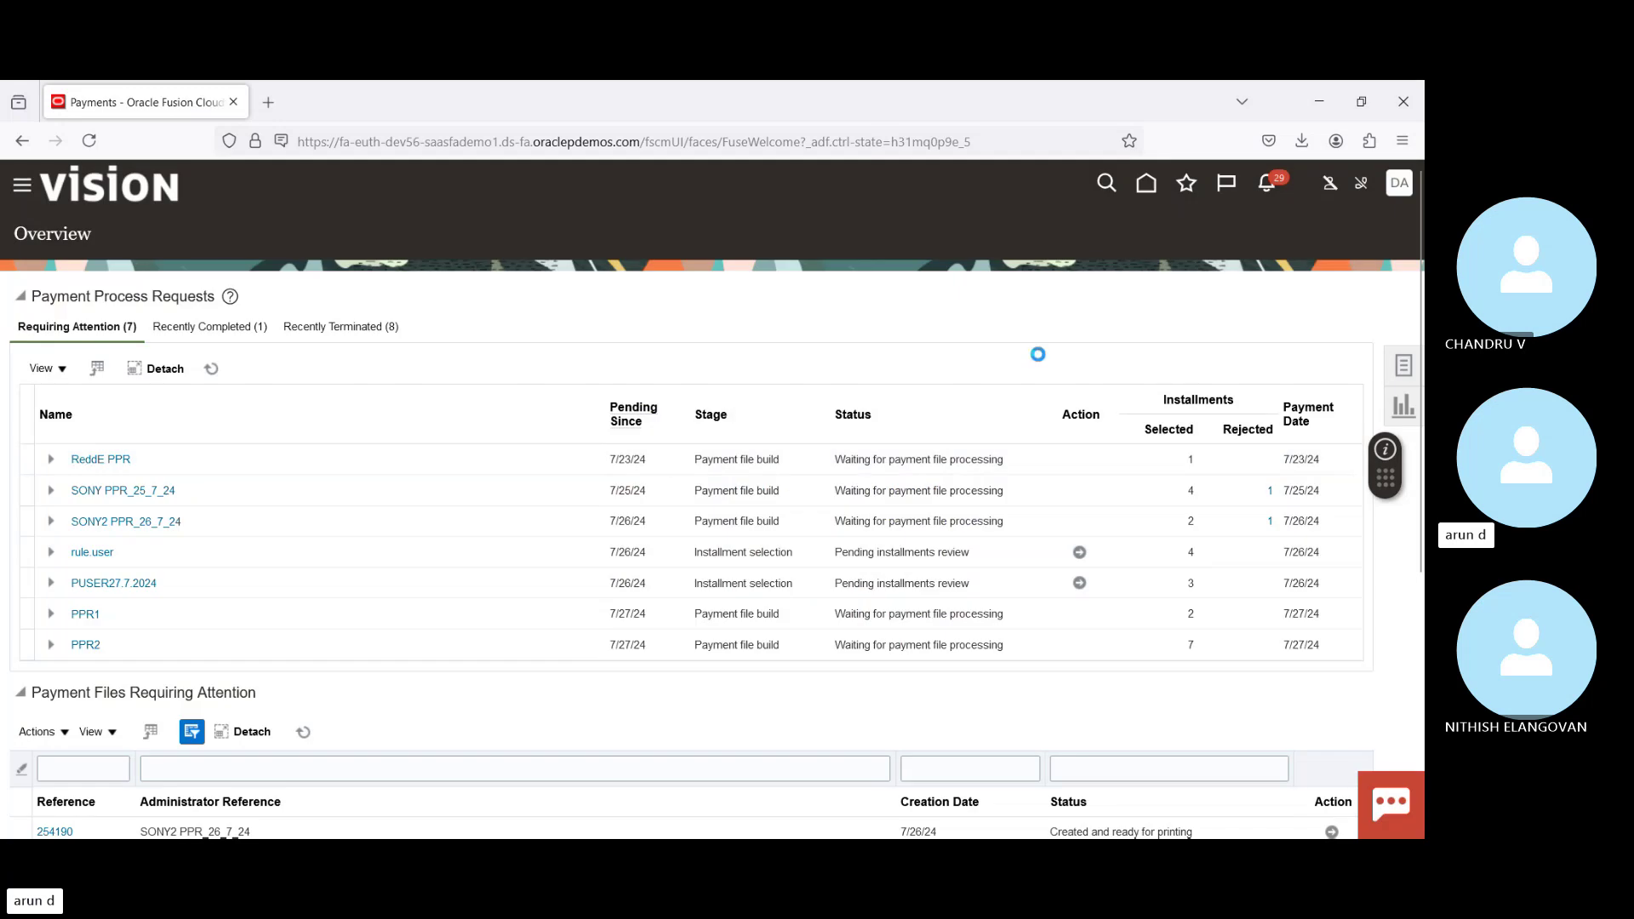
pyautogui.click(1403, 366)
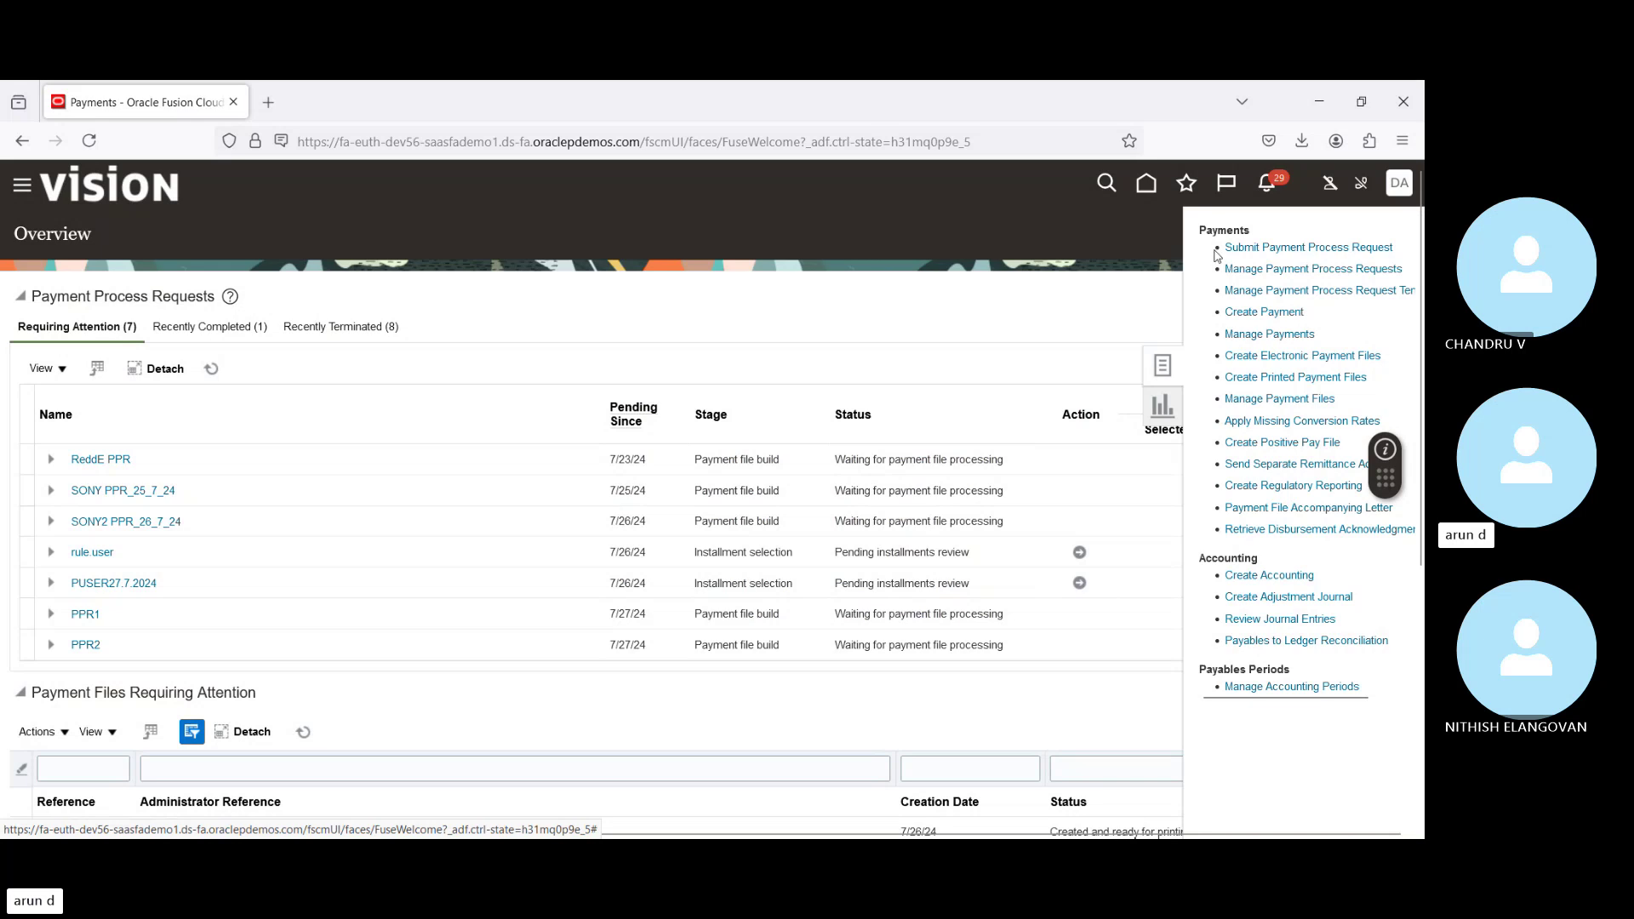
pyautogui.click(1260, 254)
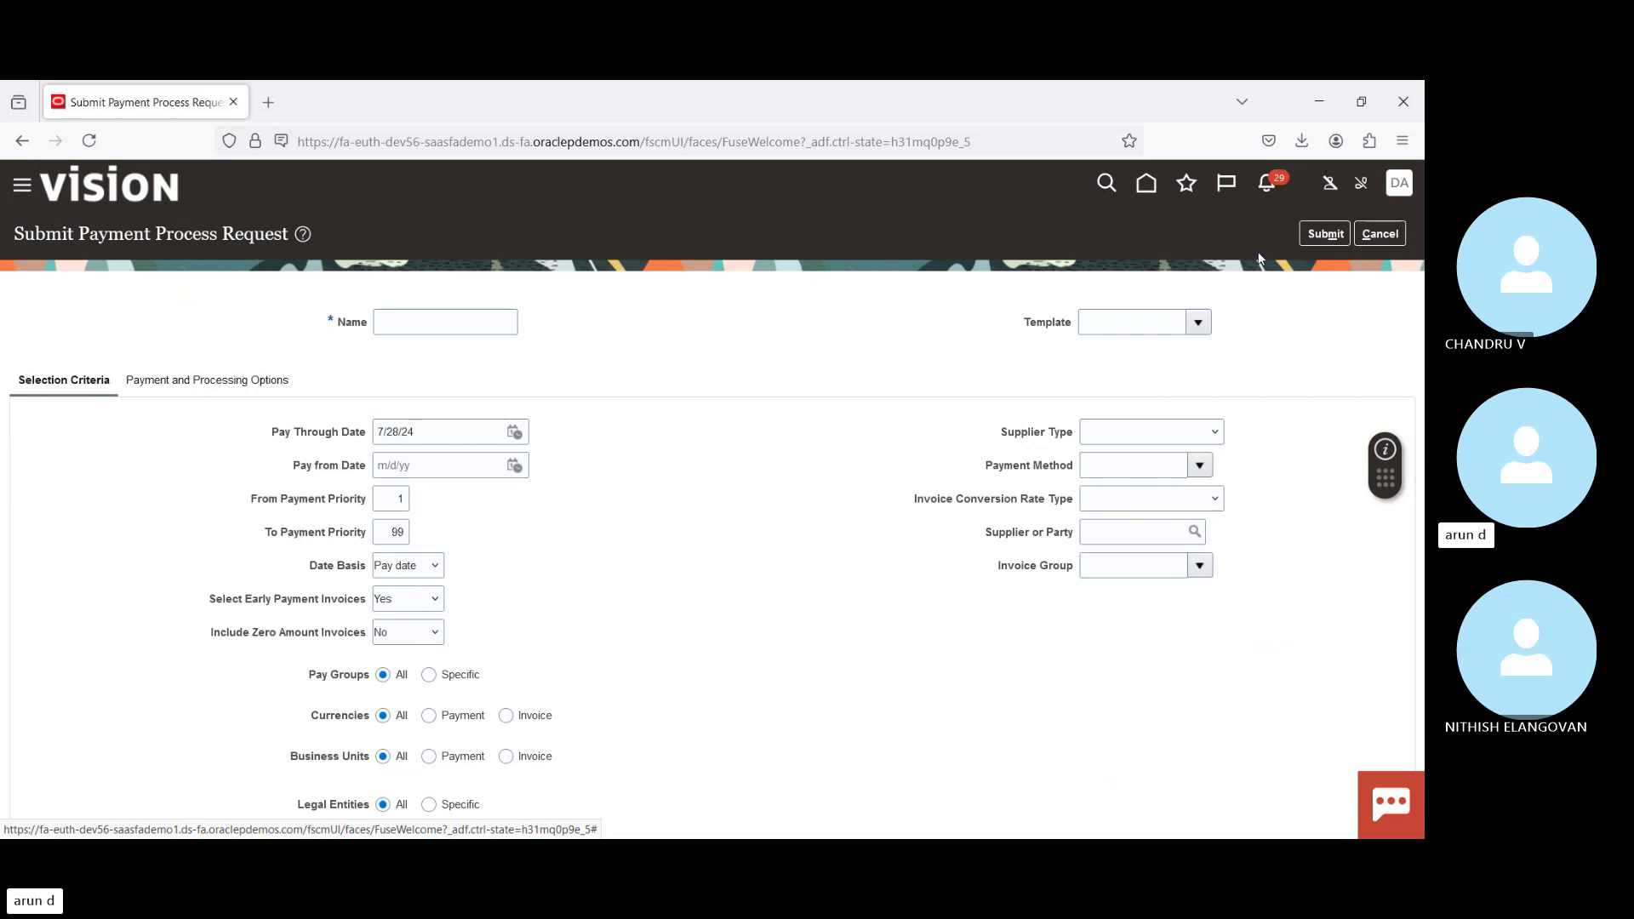
# Step: Name the request Advanced Corp - 28072024 and set its pay-from date to 7/28/24
pyautogui.click(459, 324)
pyautogui.write('Advanced Corp')
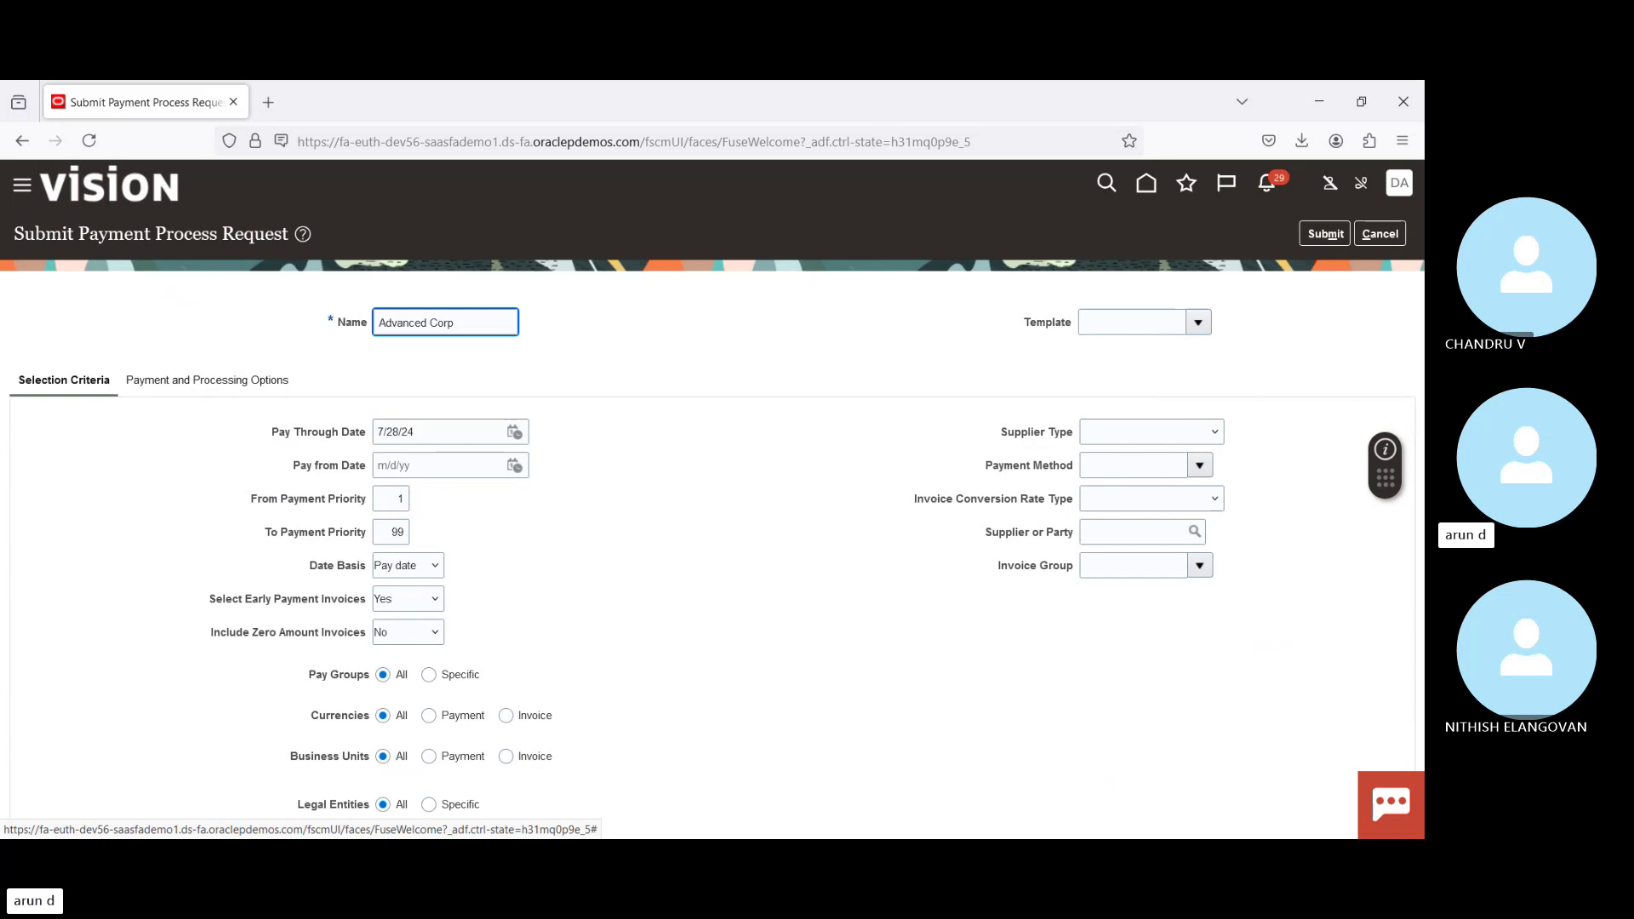
pyautogui.write('- 28072024')
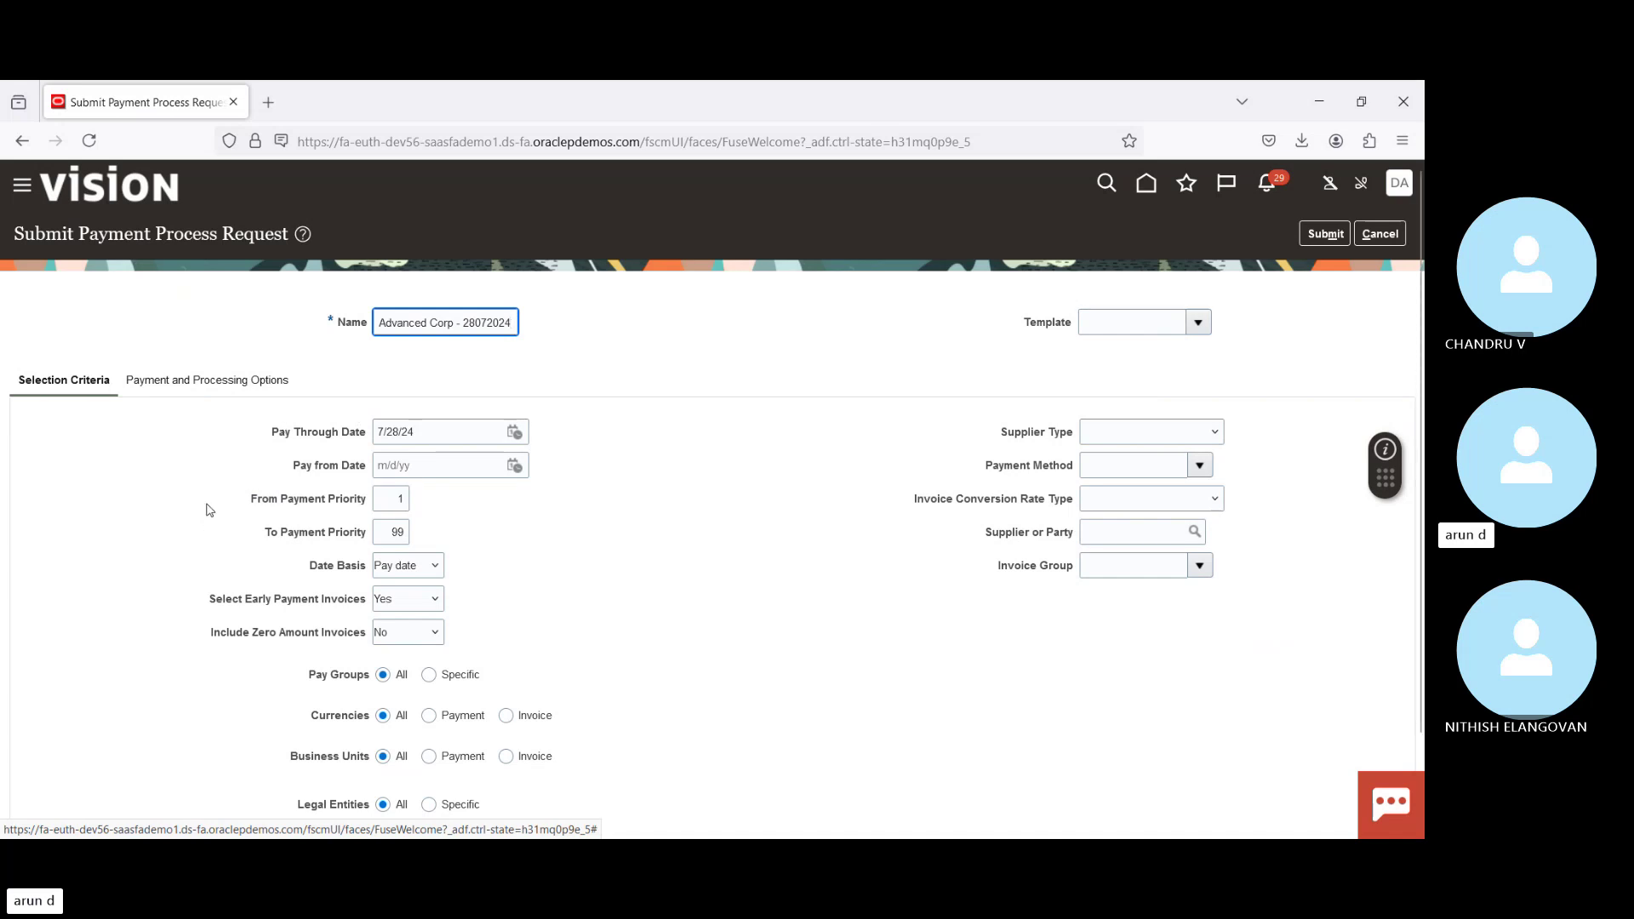
pyautogui.click(515, 466)
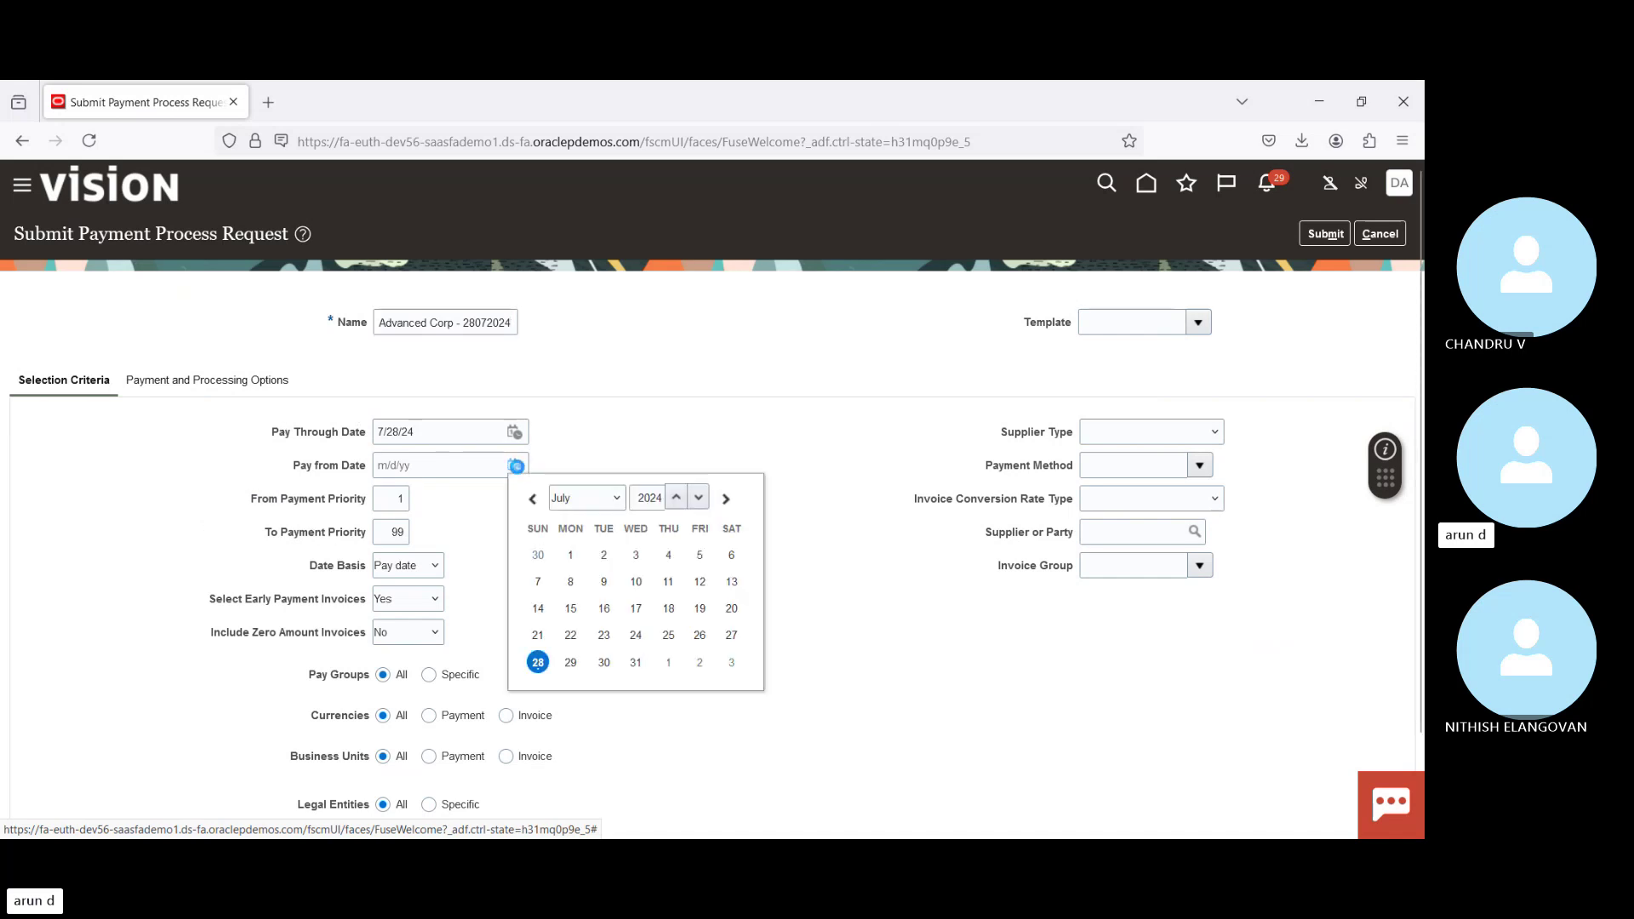
pyautogui.click(537, 664)
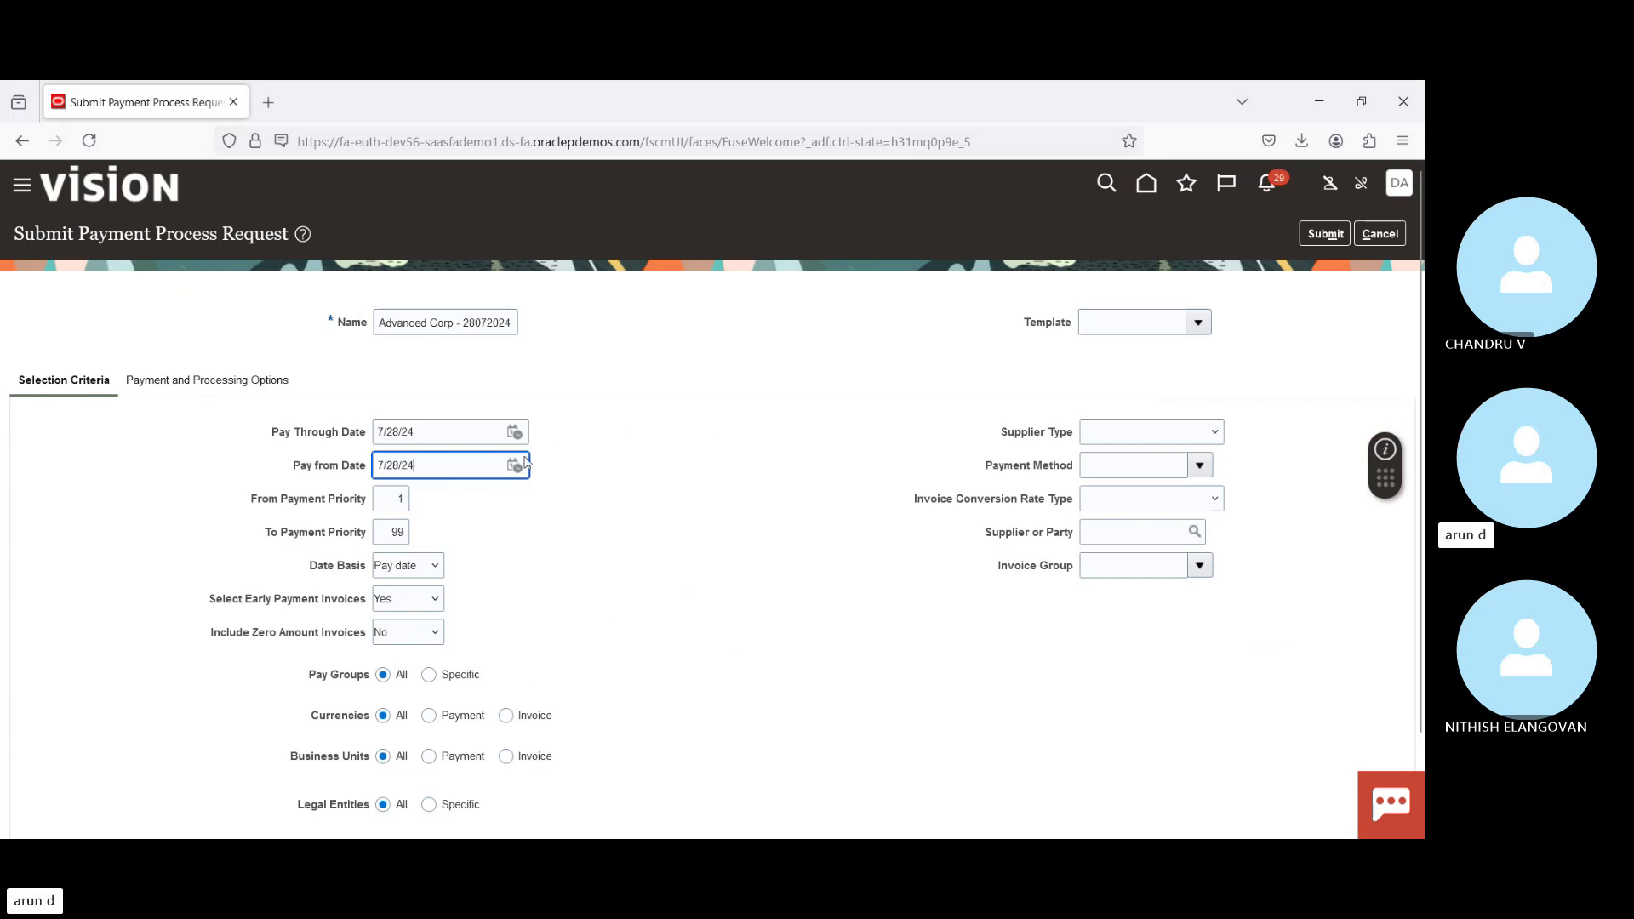
# Step: Base invoice selection on due date and enter Advanced Corp as the supplier or party
pyautogui.click(405, 601)
pyautogui.moveTo(302, 466); pyautogui.dragTo(346, 439)
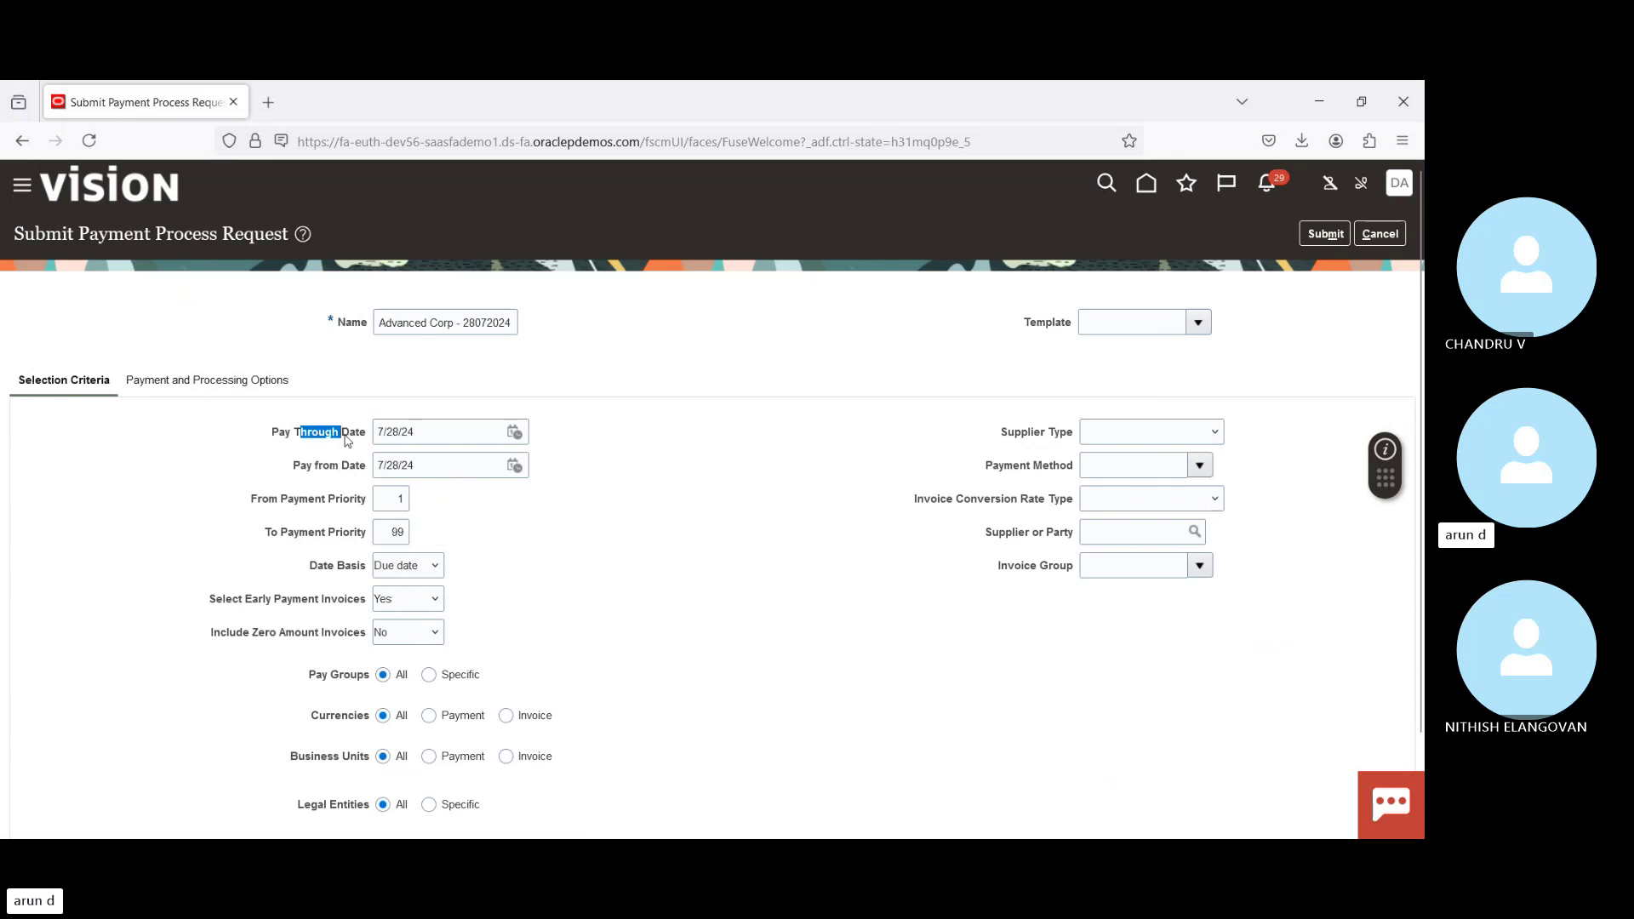
pyautogui.click(322, 468)
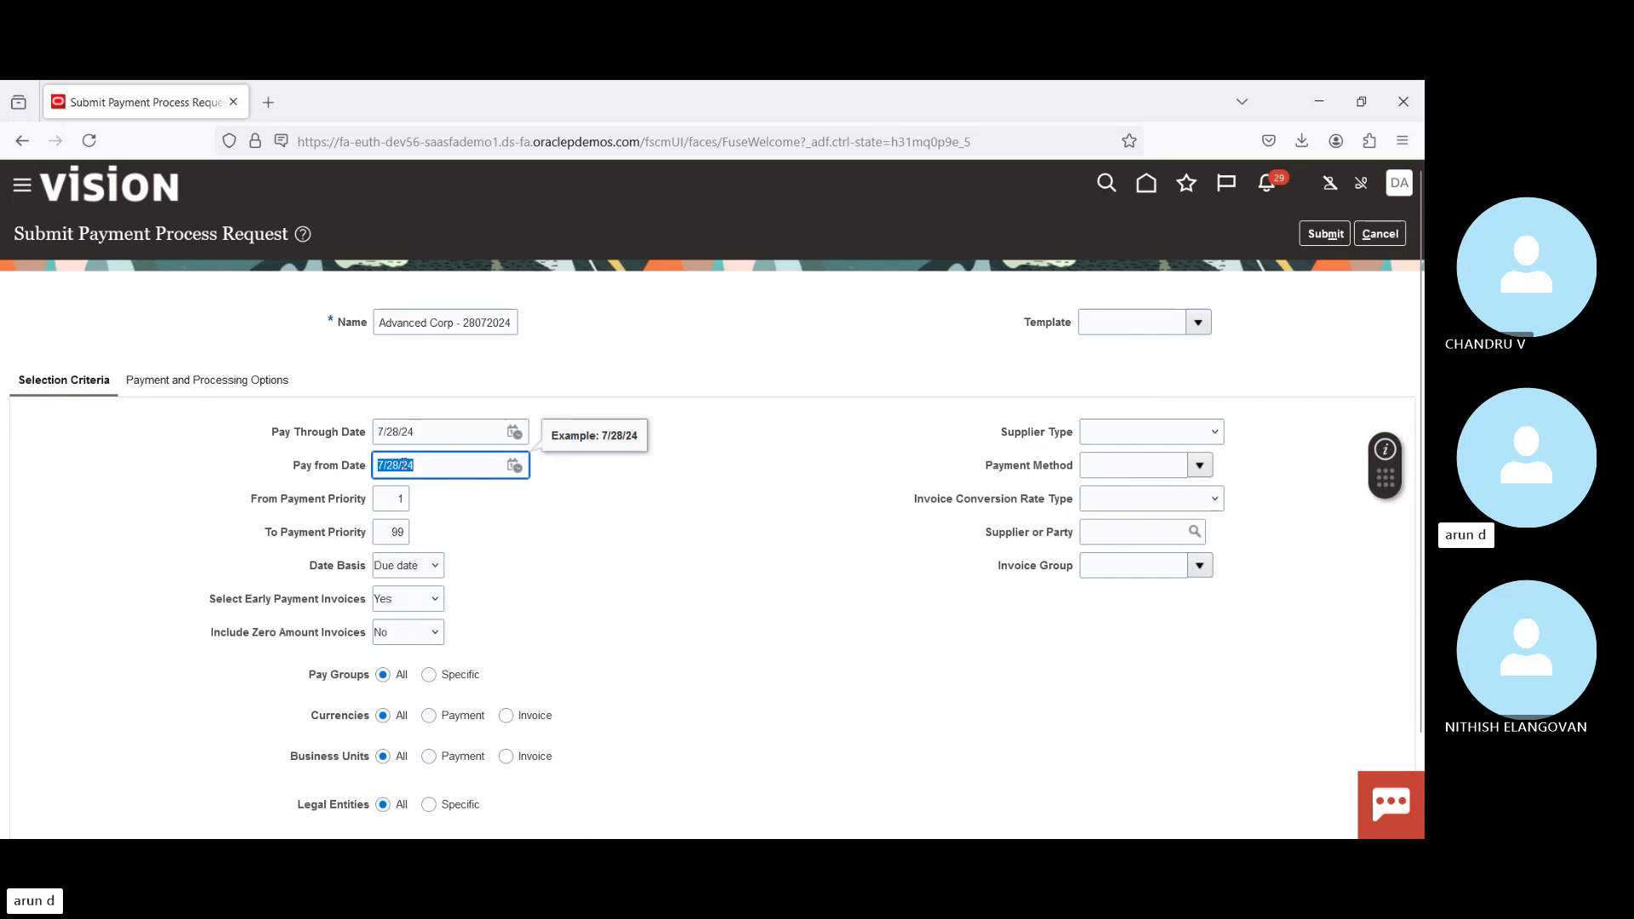
pyautogui.moveTo(308, 436); pyautogui.dragTo(342, 442)
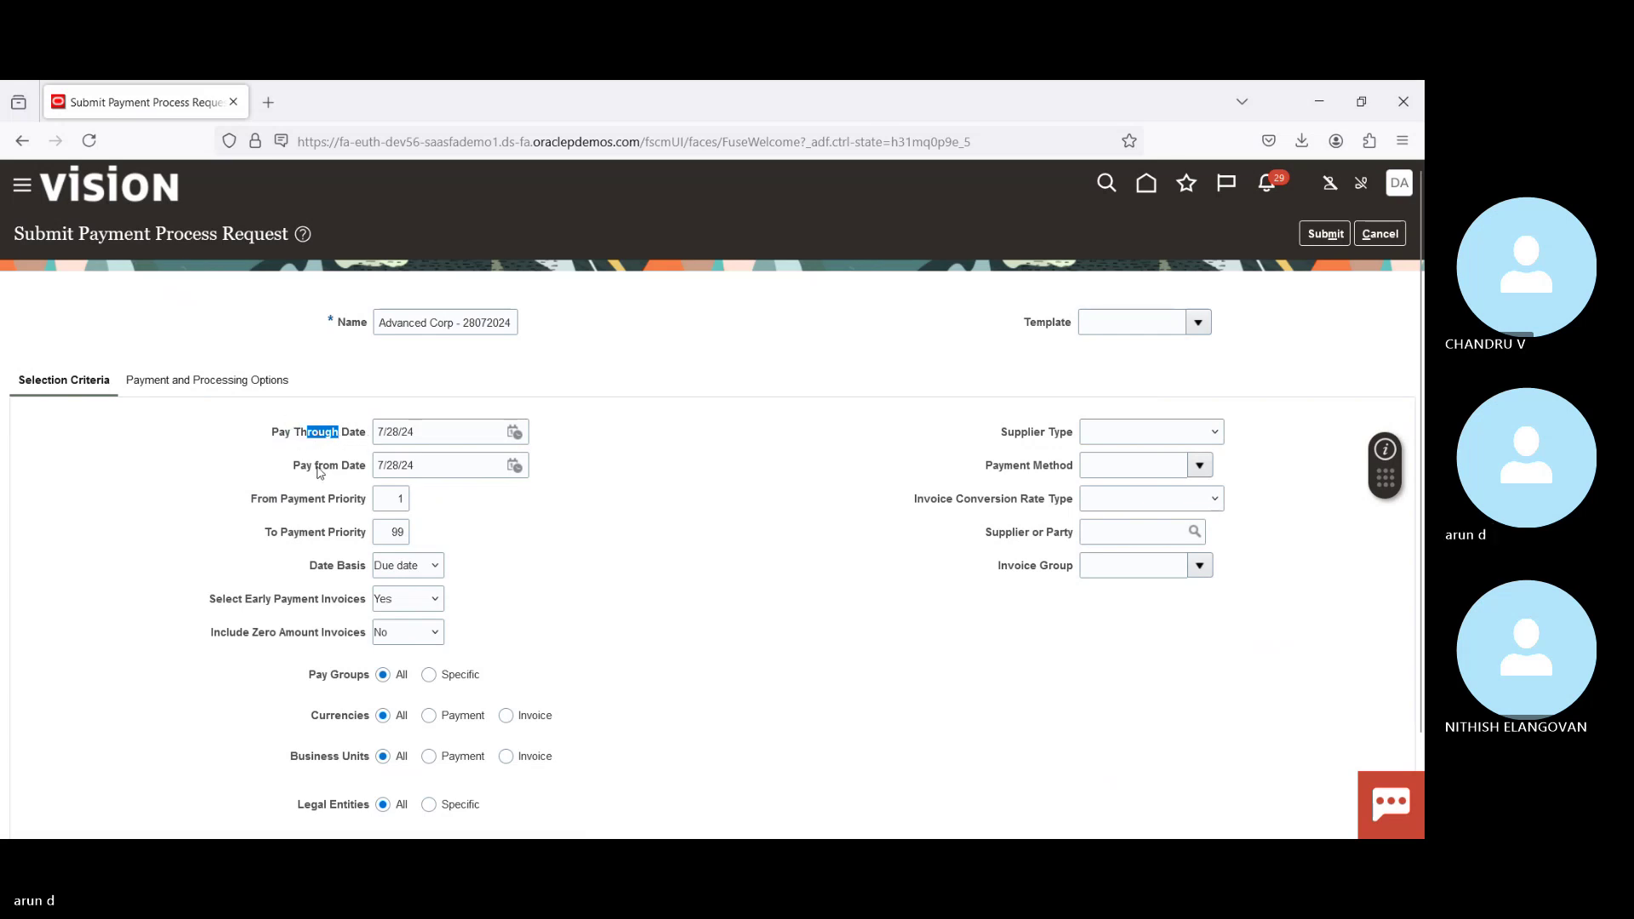
pyautogui.moveTo(316, 470); pyautogui.dragTo(339, 476)
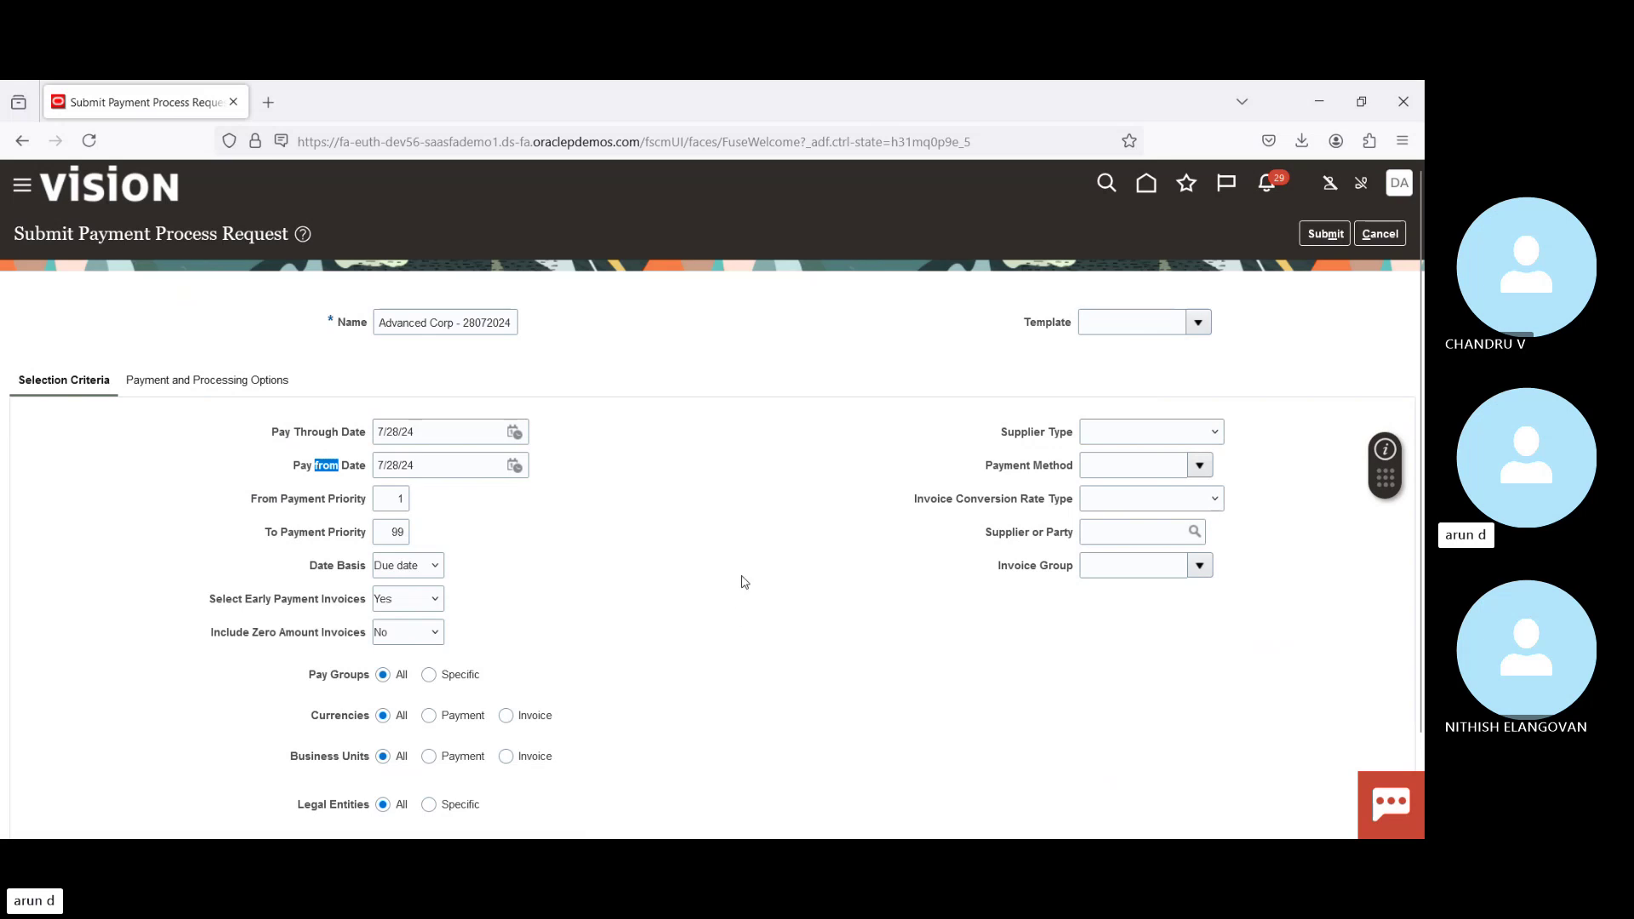
pyautogui.click(1128, 536)
pyautogui.write('Advanced Corp')
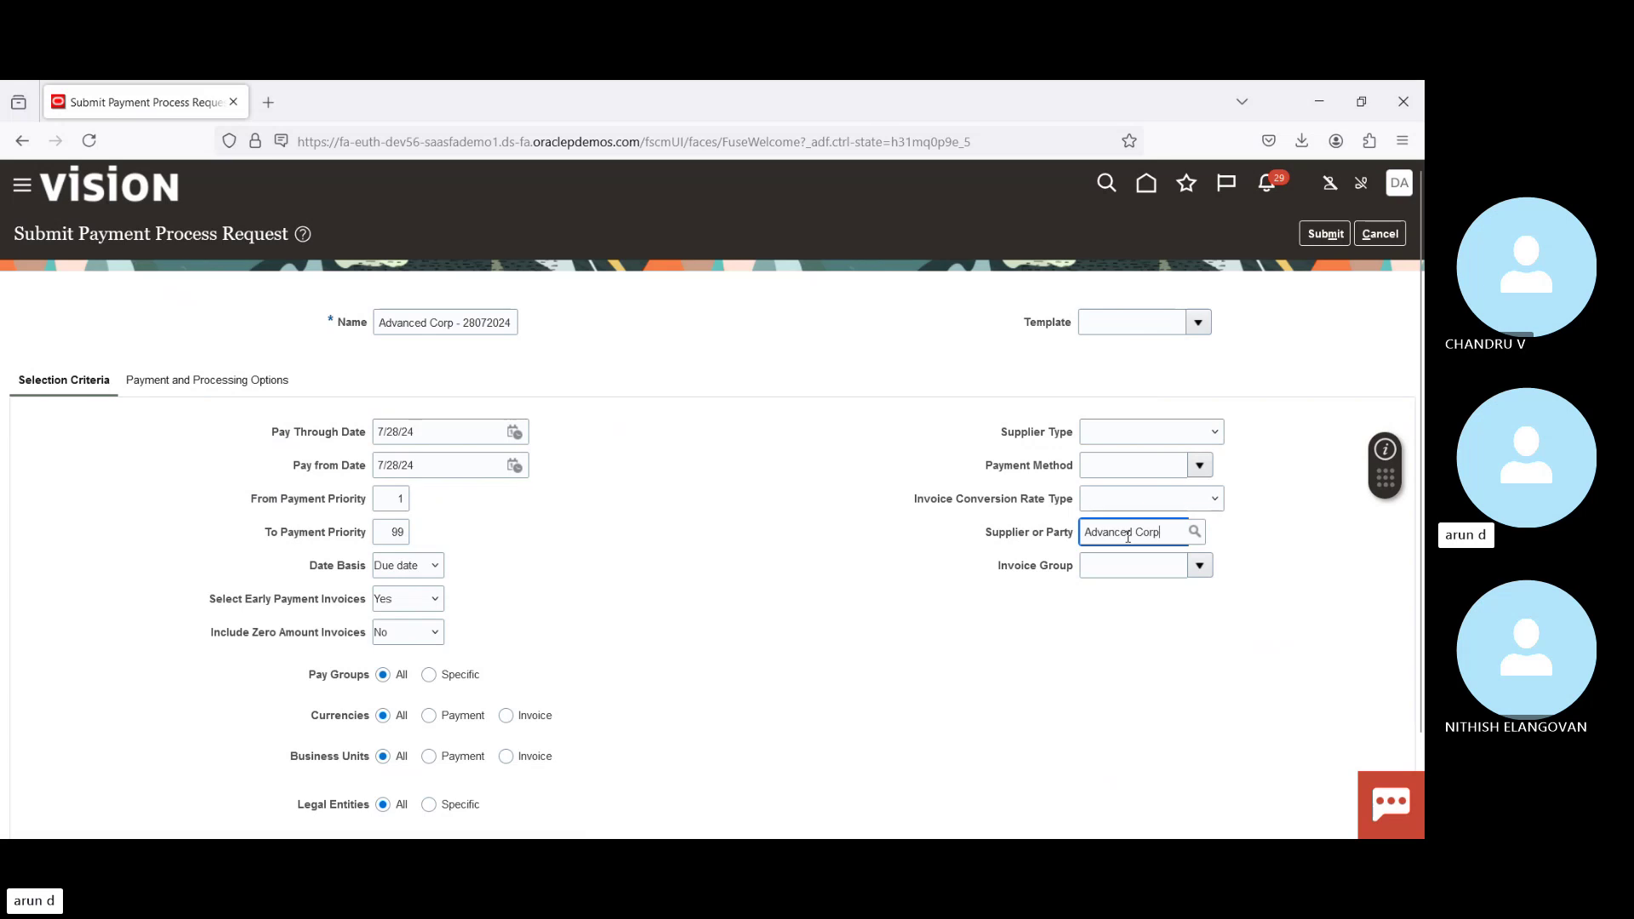
pyautogui.press('Tab')
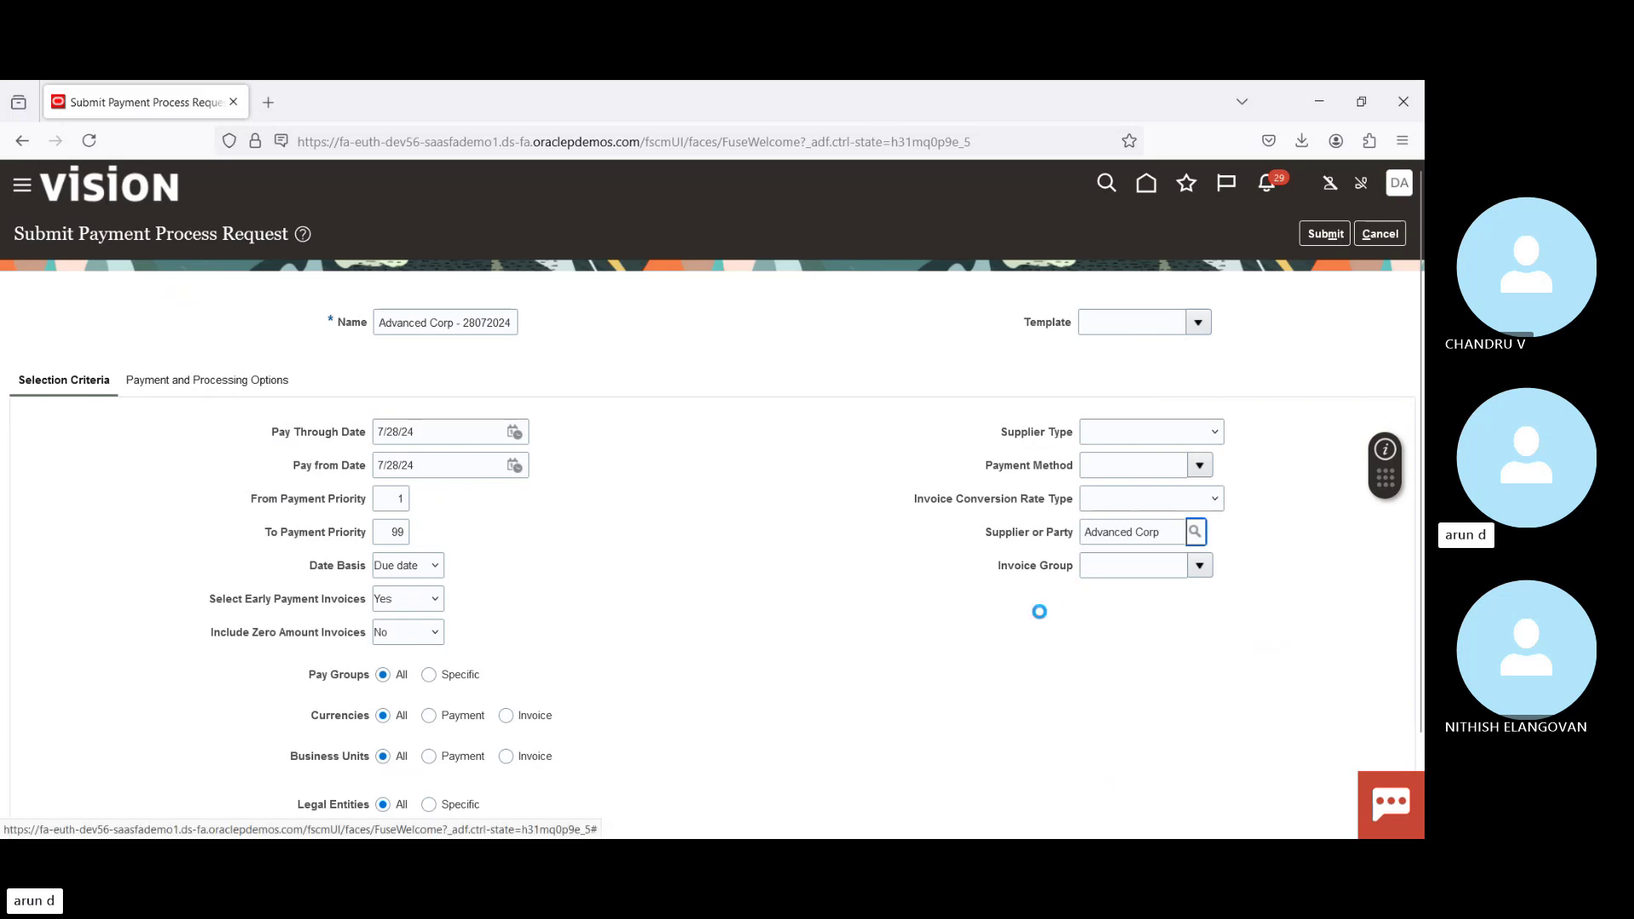
pyautogui.press('Tab')
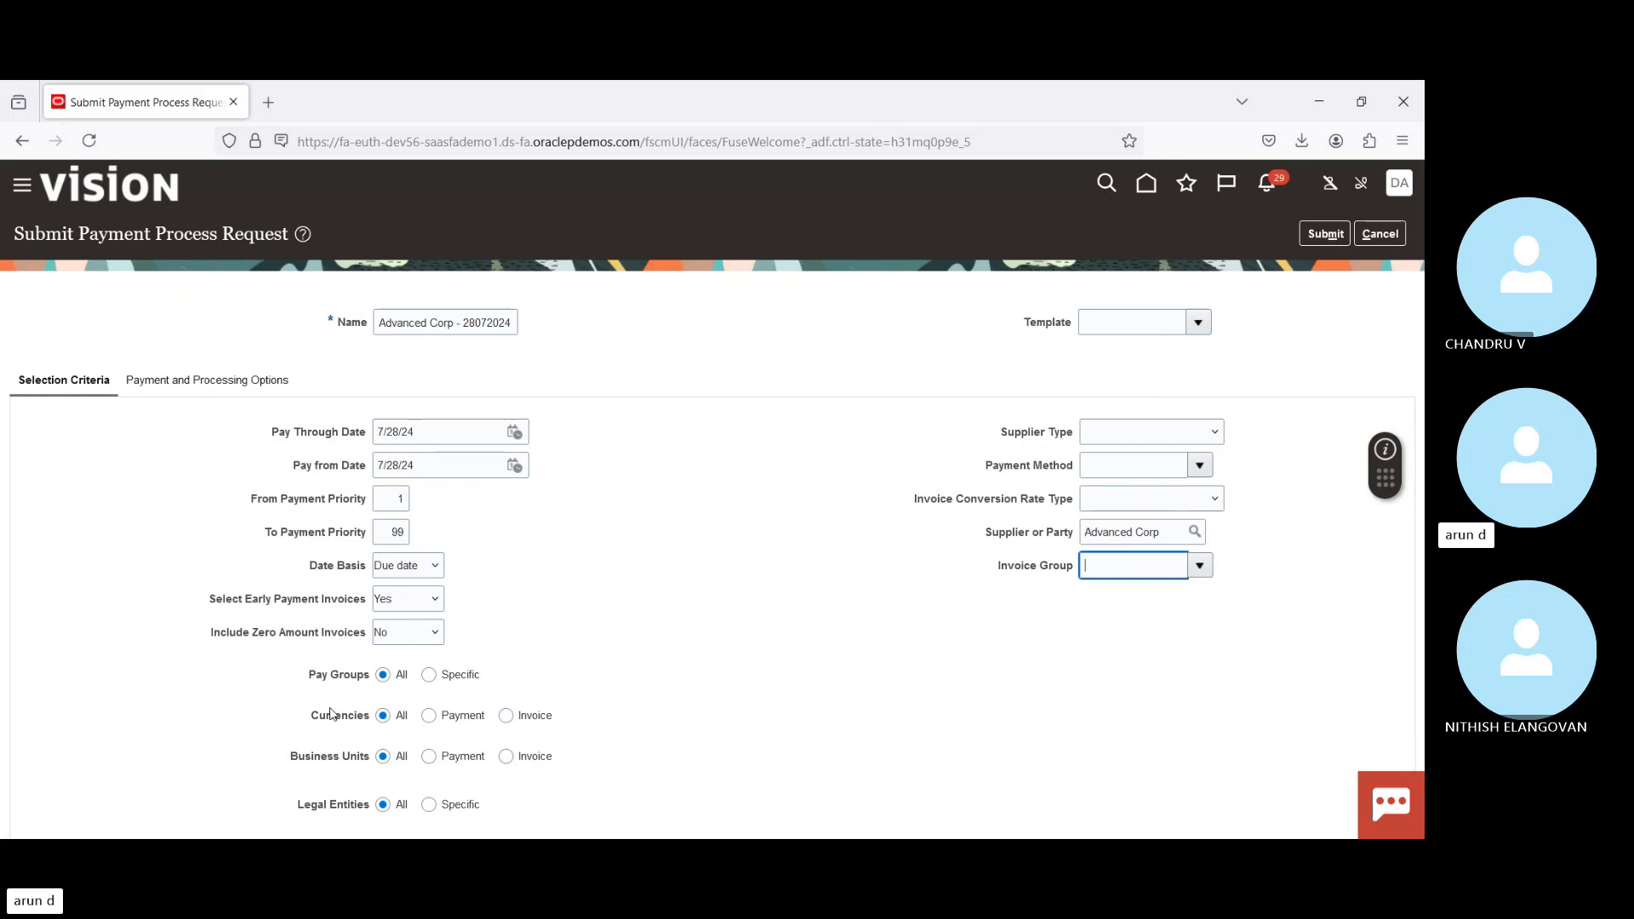
# Step: Keep Currencies at All after trying Invoice, and display the Payment and Processing Options
pyautogui.click(506, 717)
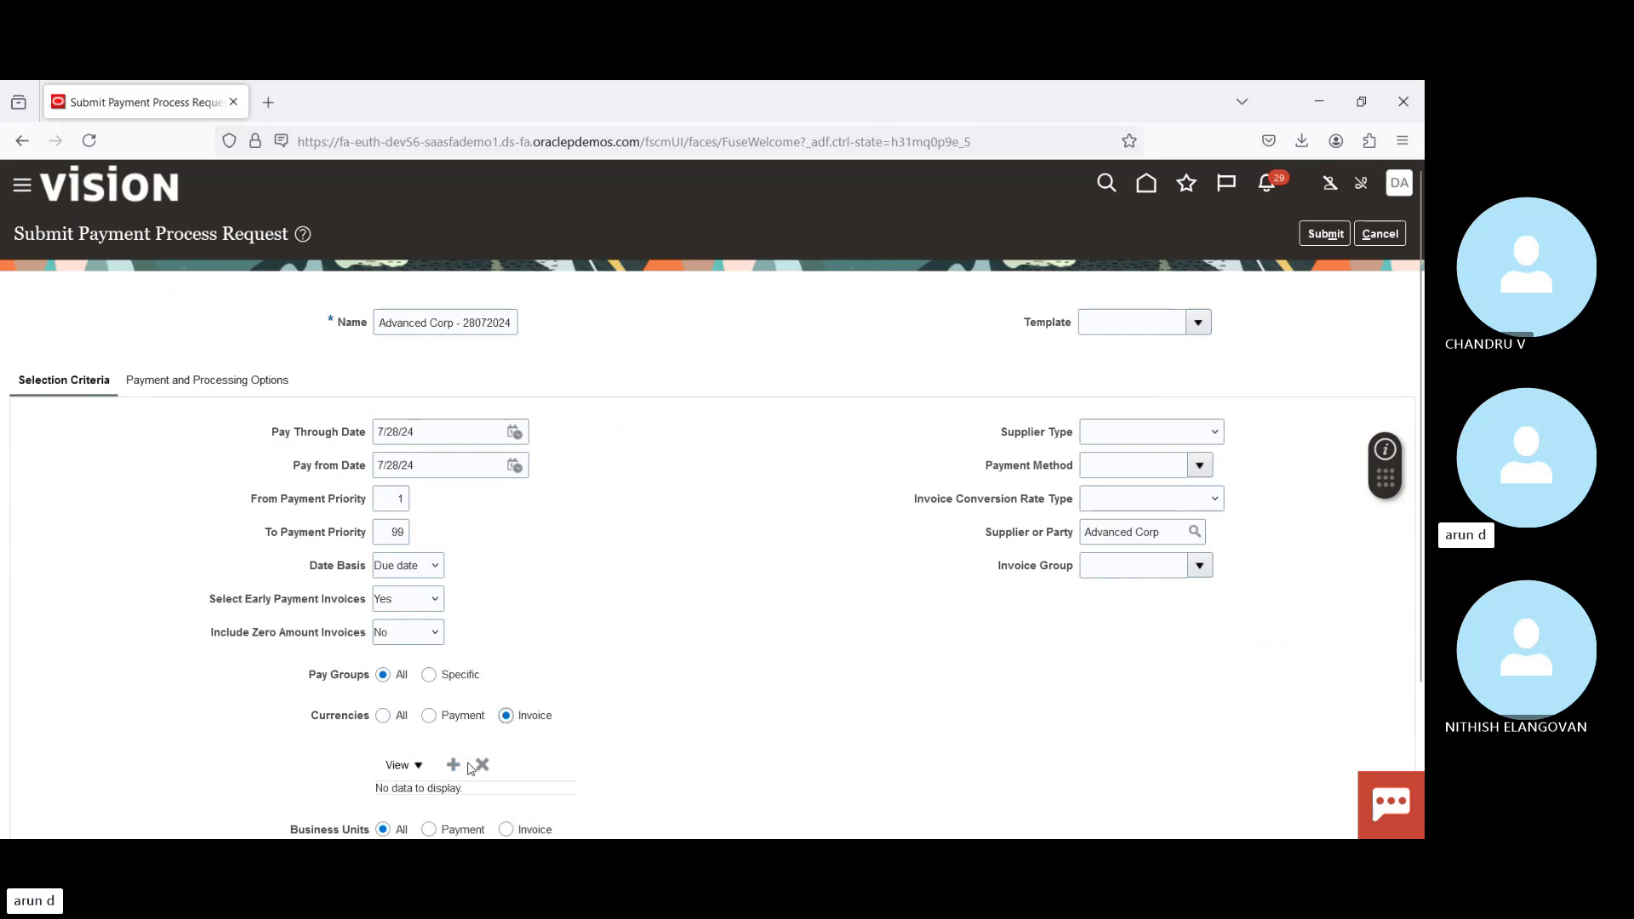
pyautogui.click(382, 718)
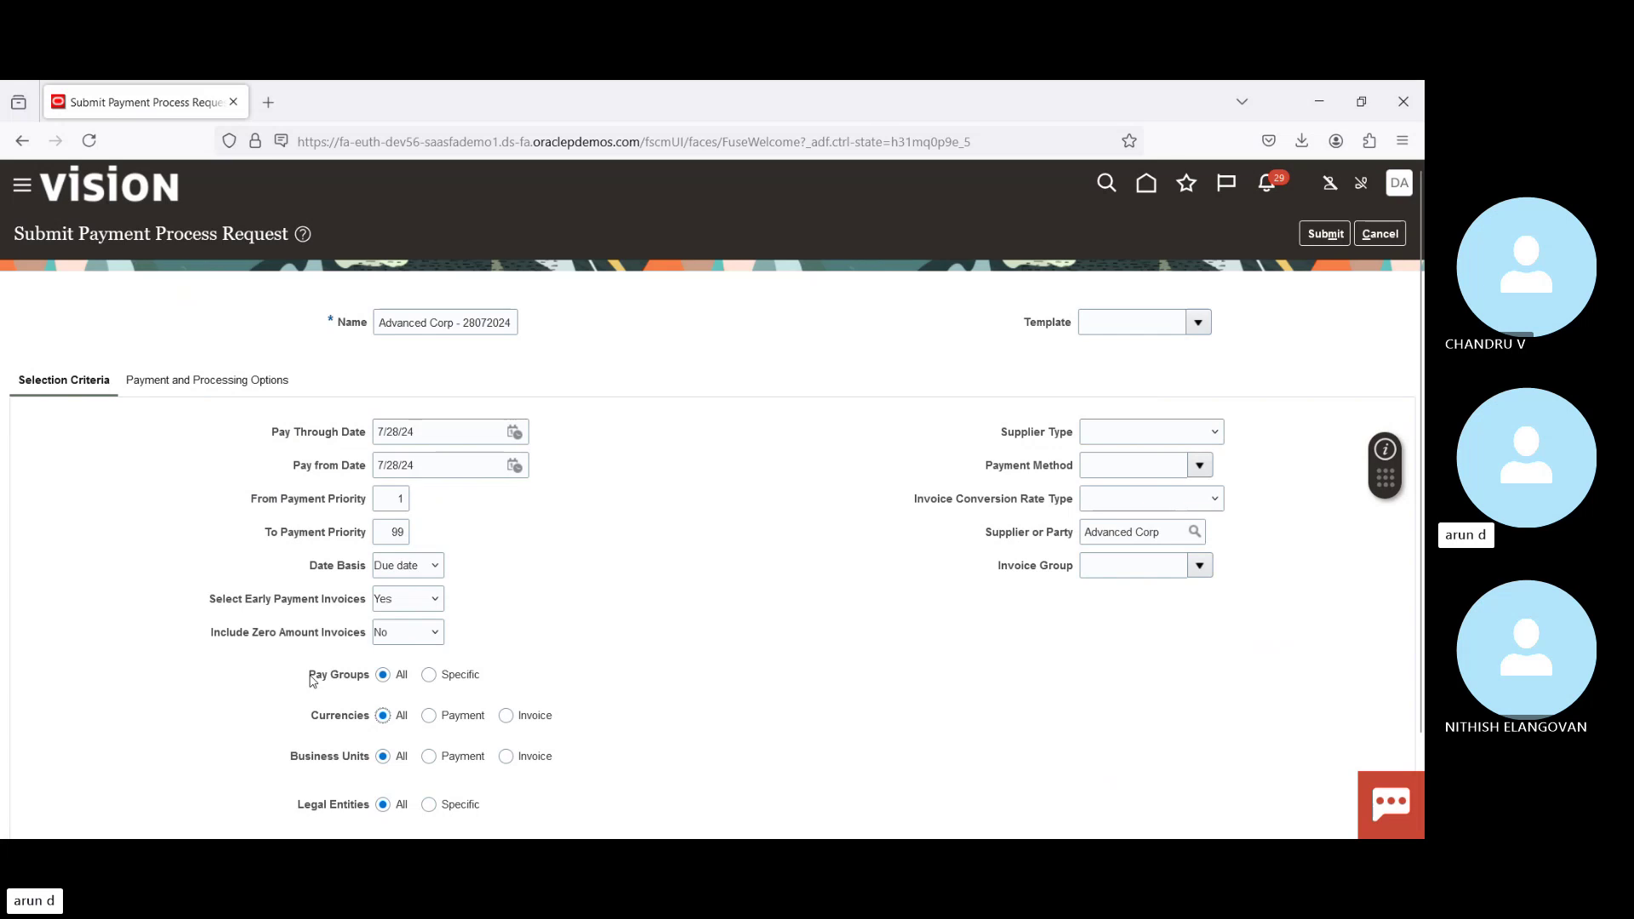
pyautogui.moveTo(311, 678); pyautogui.dragTo(372, 688)
pyautogui.click(825, 537)
pyautogui.moveTo(987, 466); pyautogui.dragTo(1060, 471)
pyautogui.click(845, 456)
pyautogui.click(205, 384)
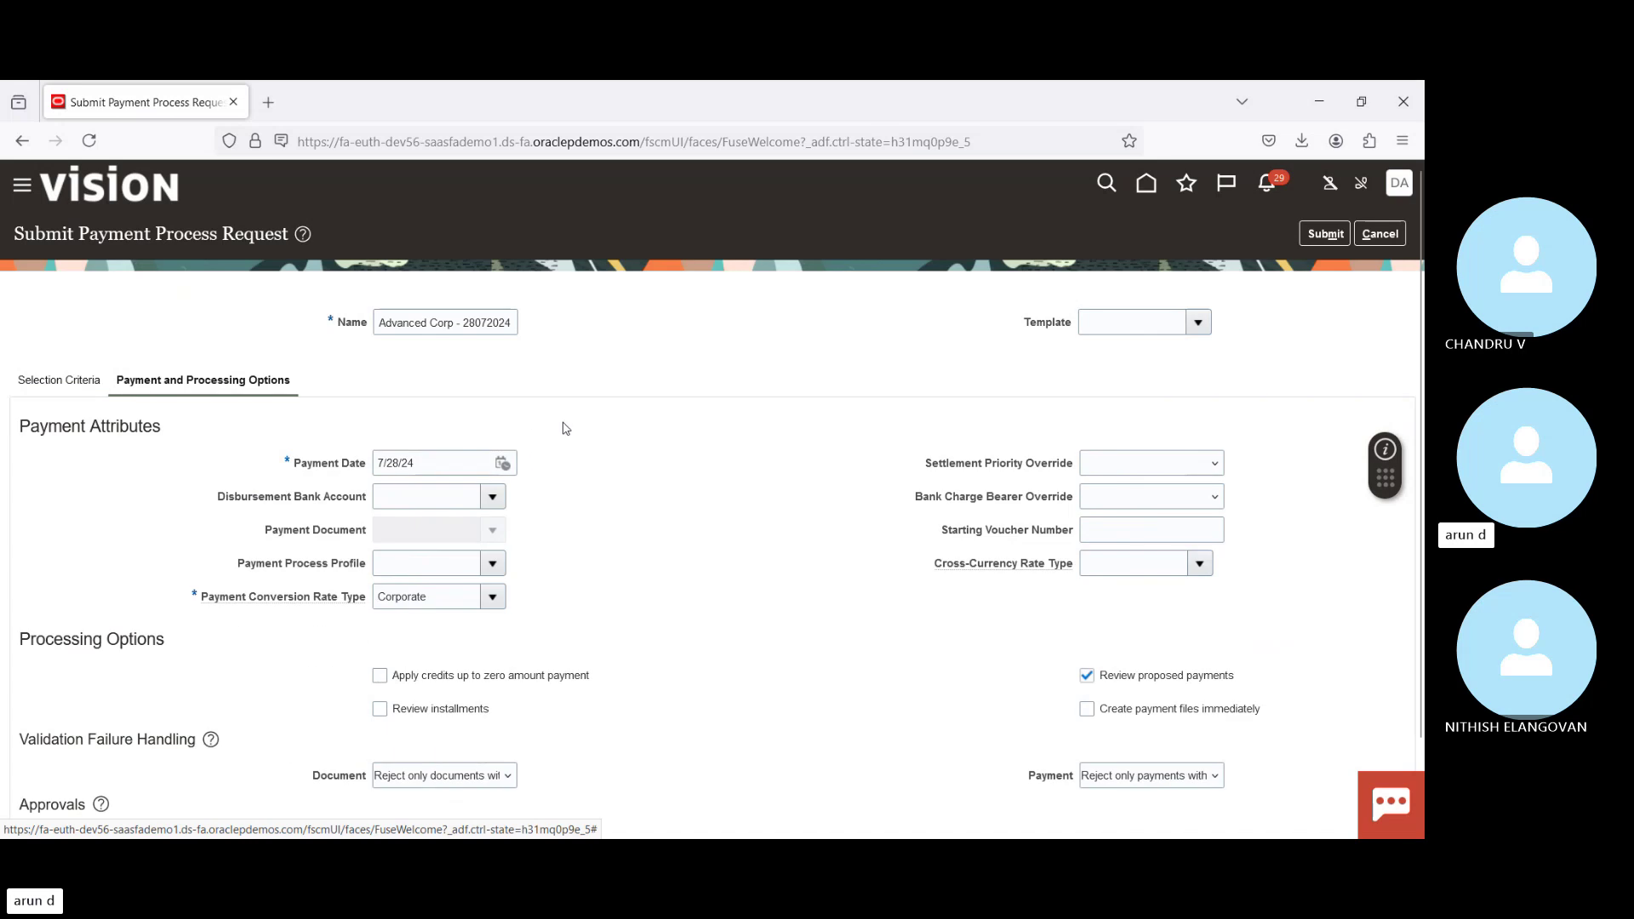
# Step: Use BofA-2869, AAA Payment Process Profile and Check Stock A, with installment review and immediate payment files
pyautogui.click(492, 497)
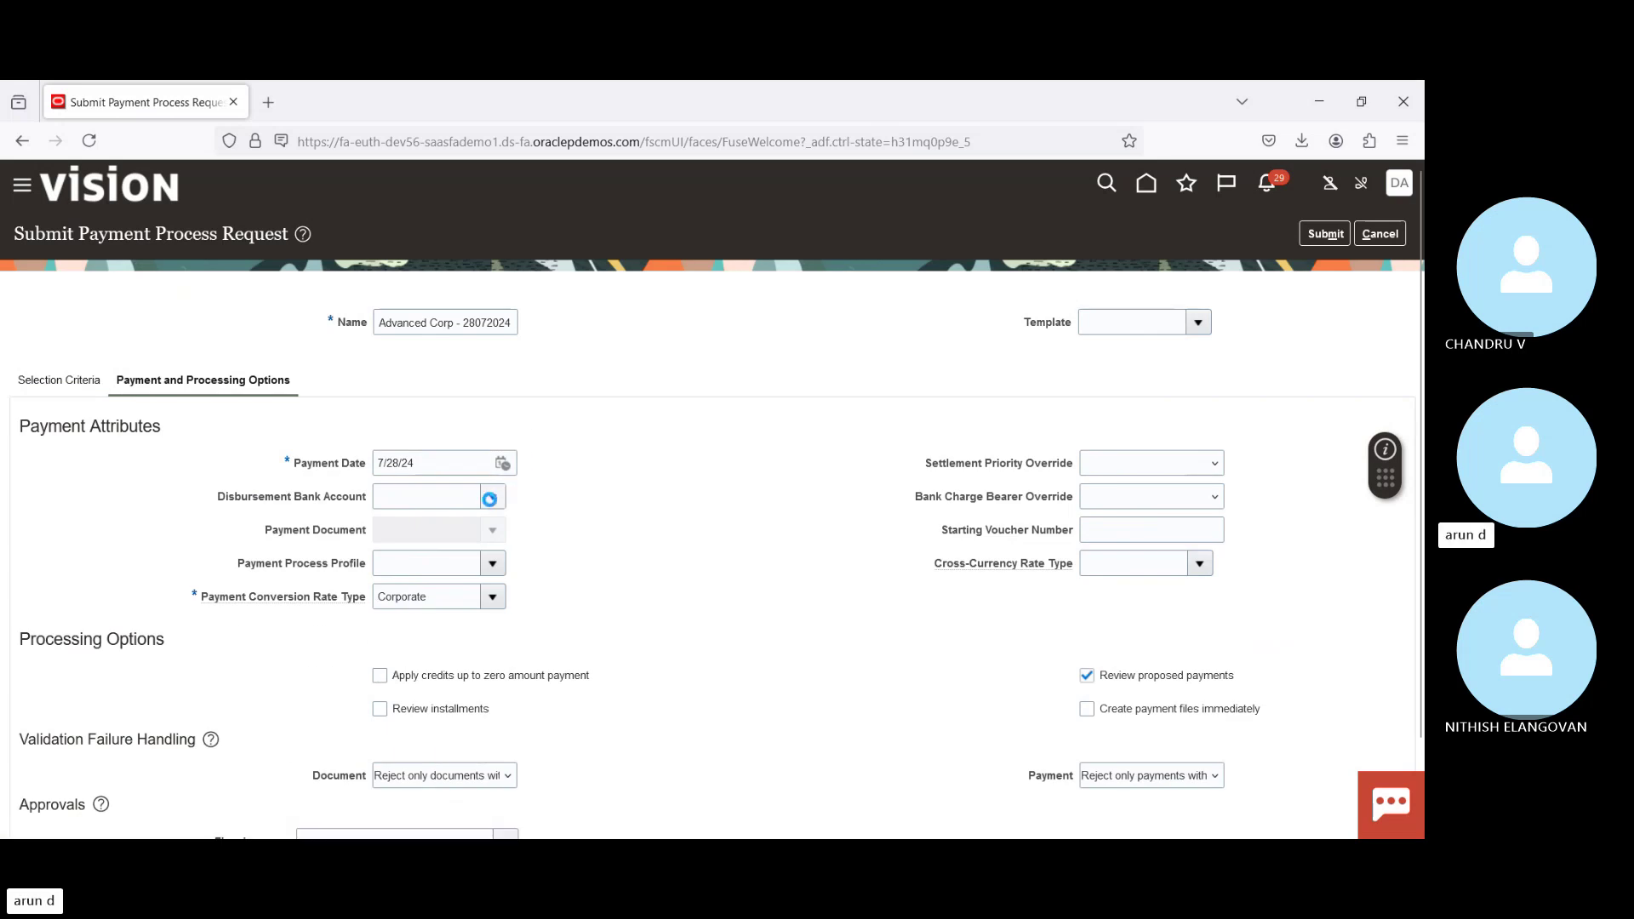
pyautogui.click(429, 505)
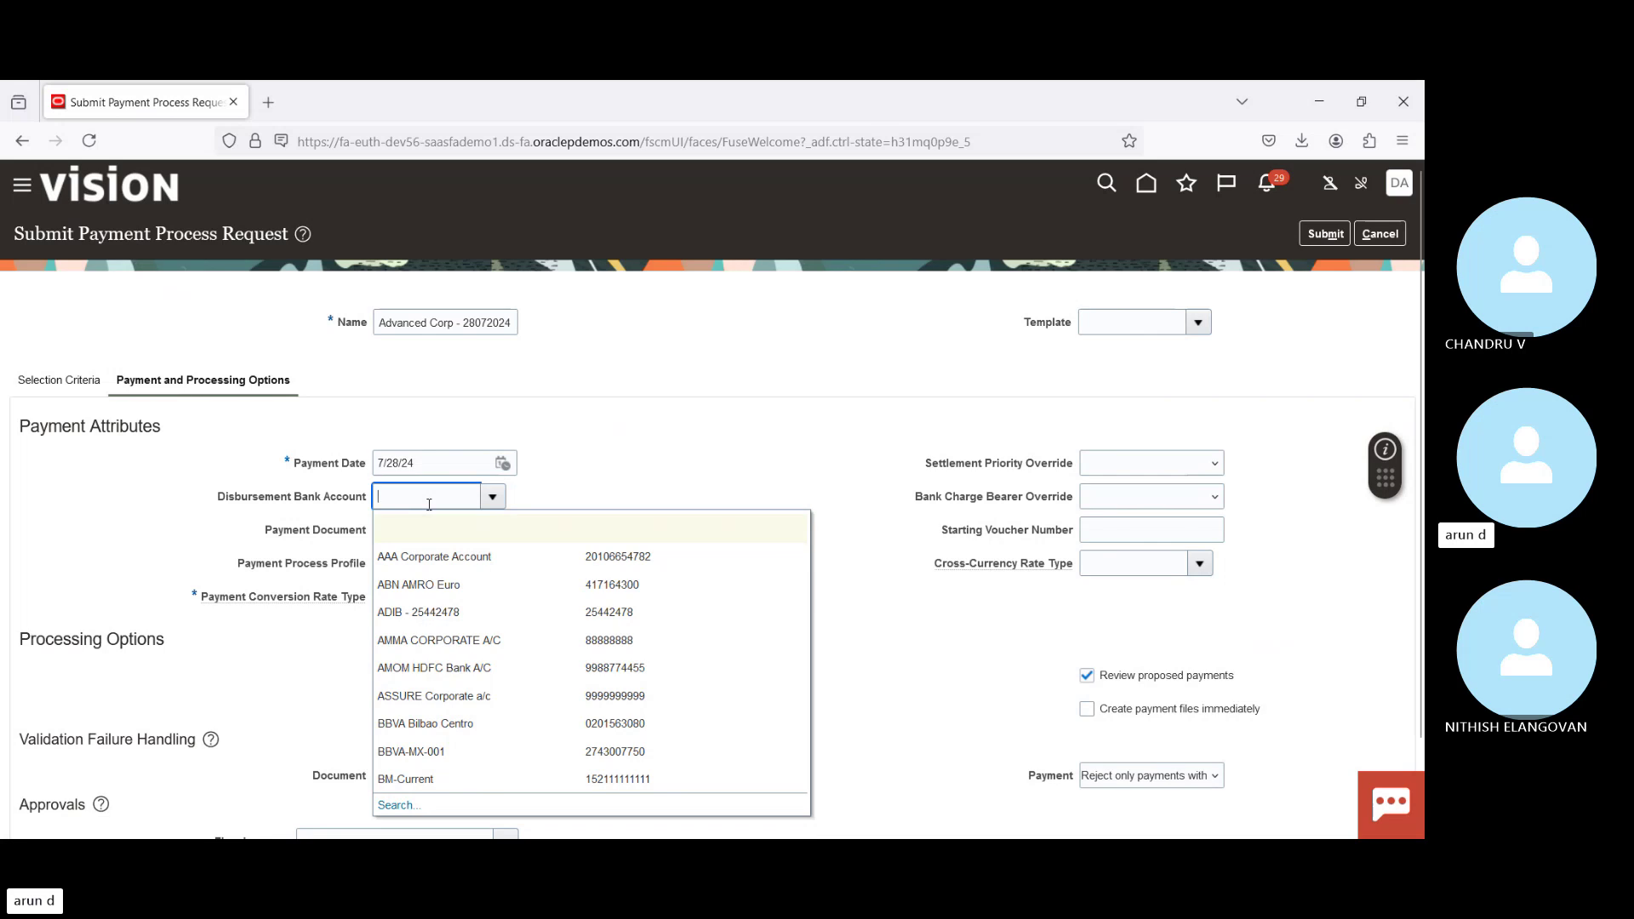
pyautogui.write('Bof')
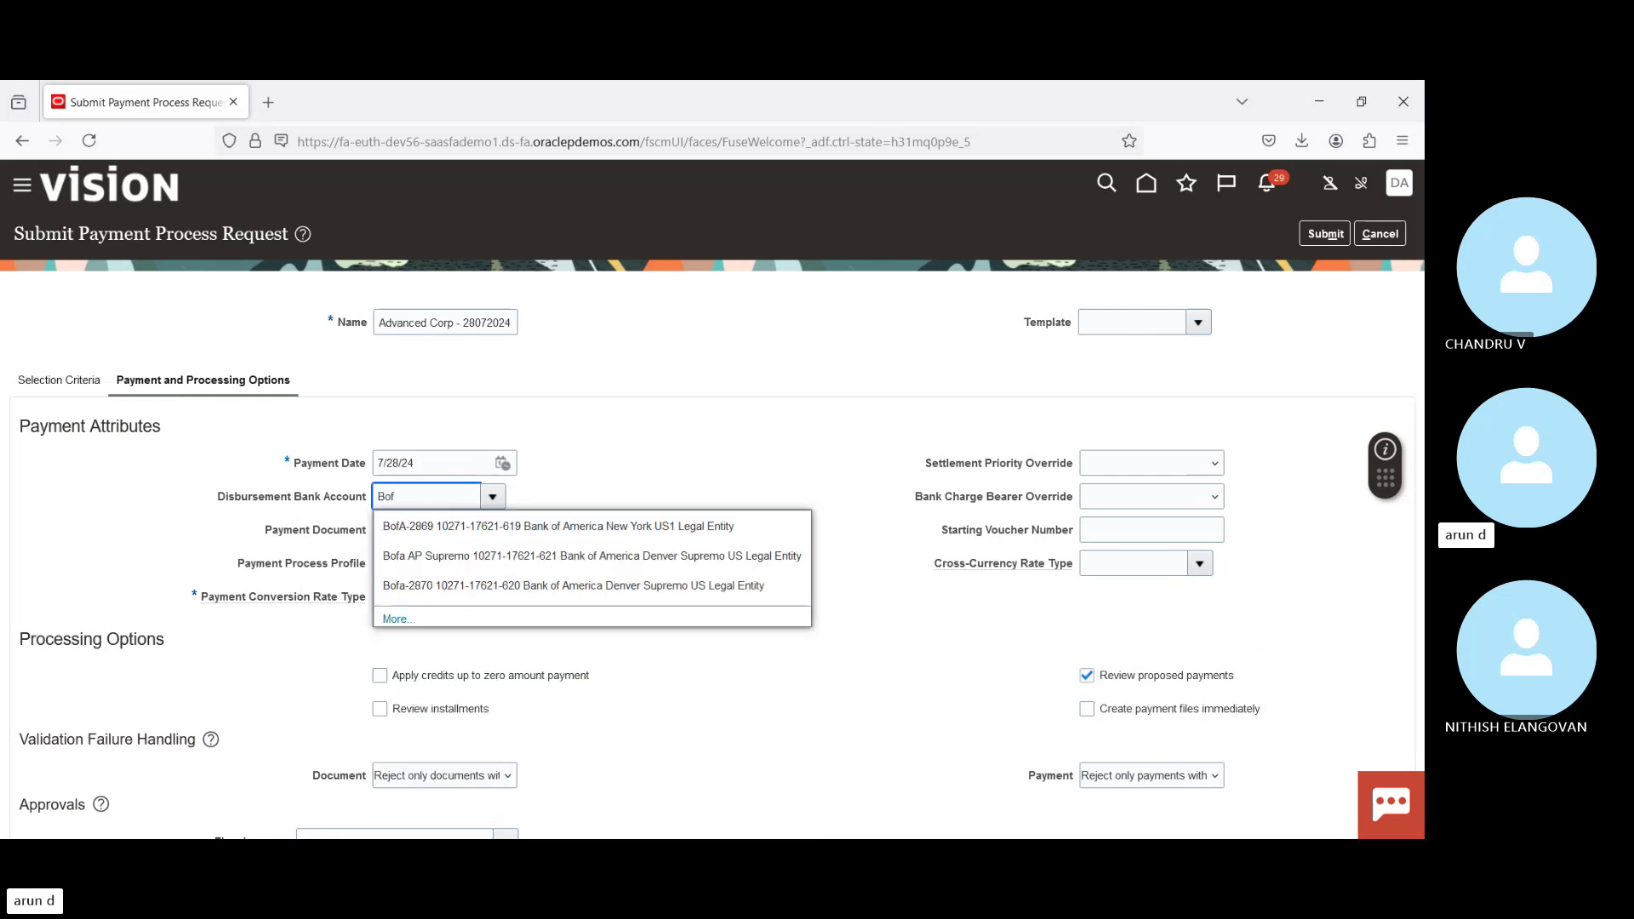
pyautogui.click(433, 528)
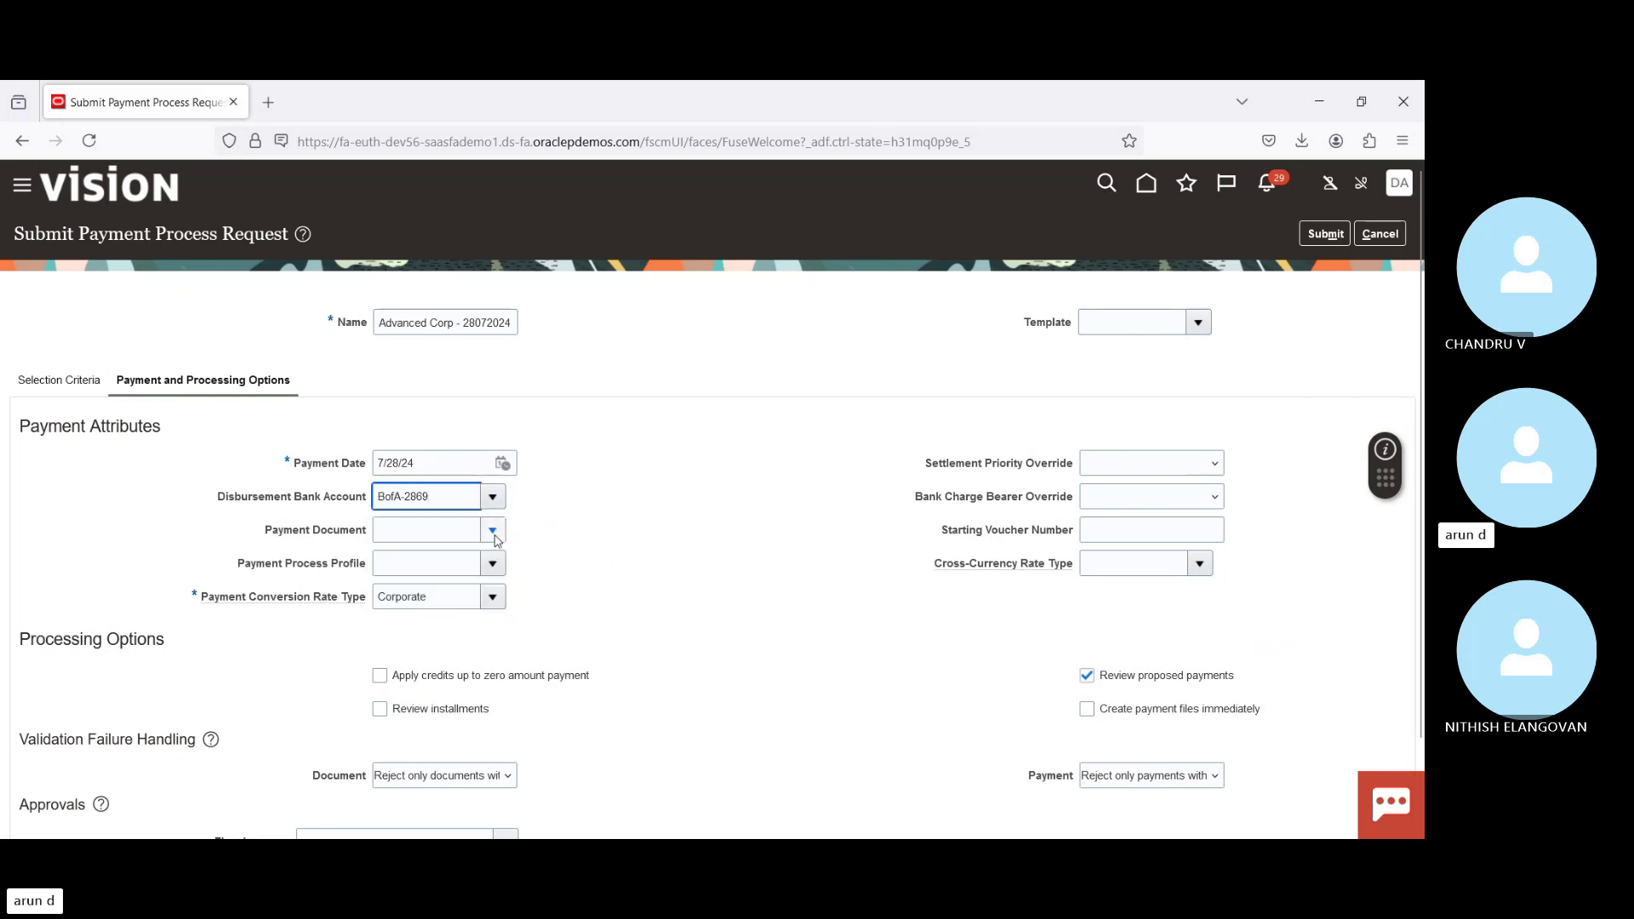
pyautogui.click(492, 564)
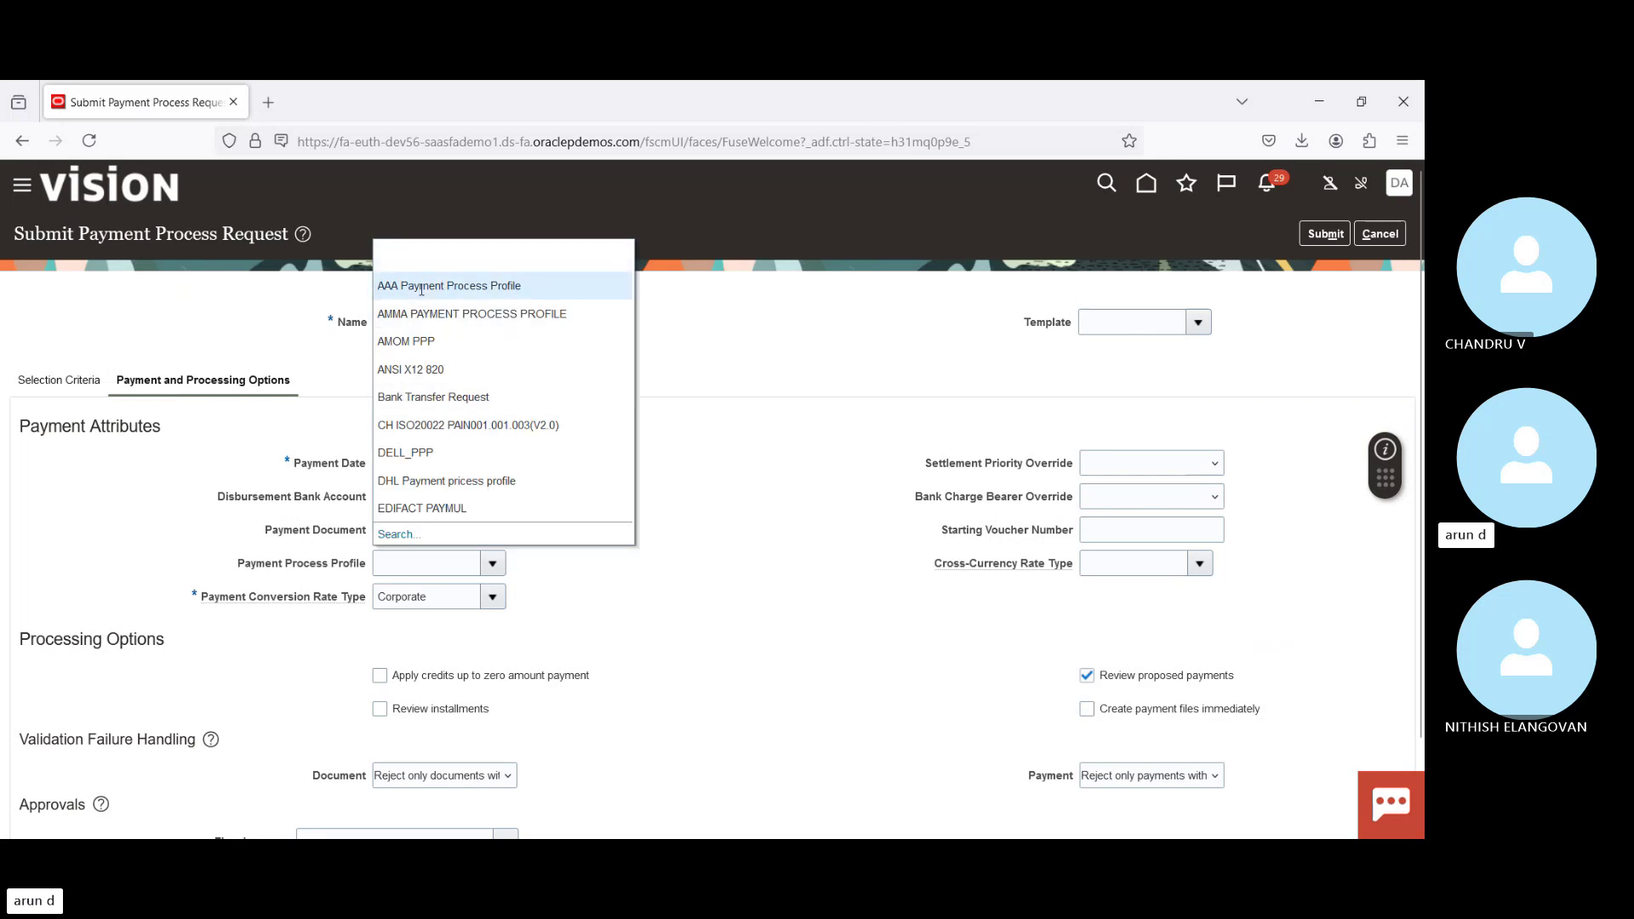
pyautogui.click(421, 290)
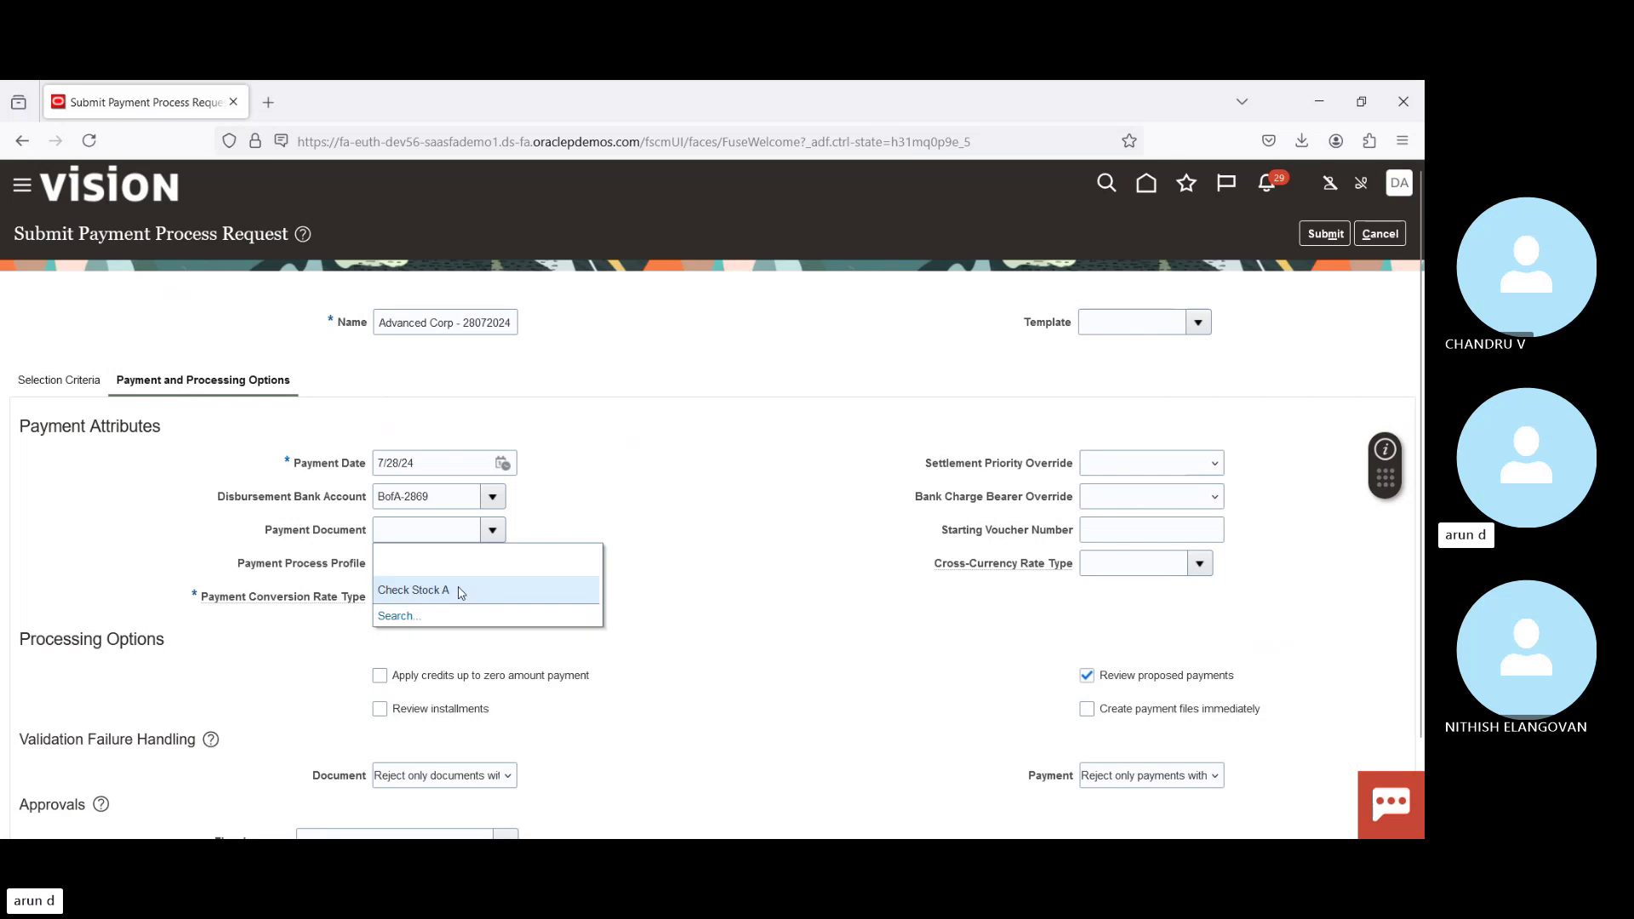
pyautogui.click(460, 594)
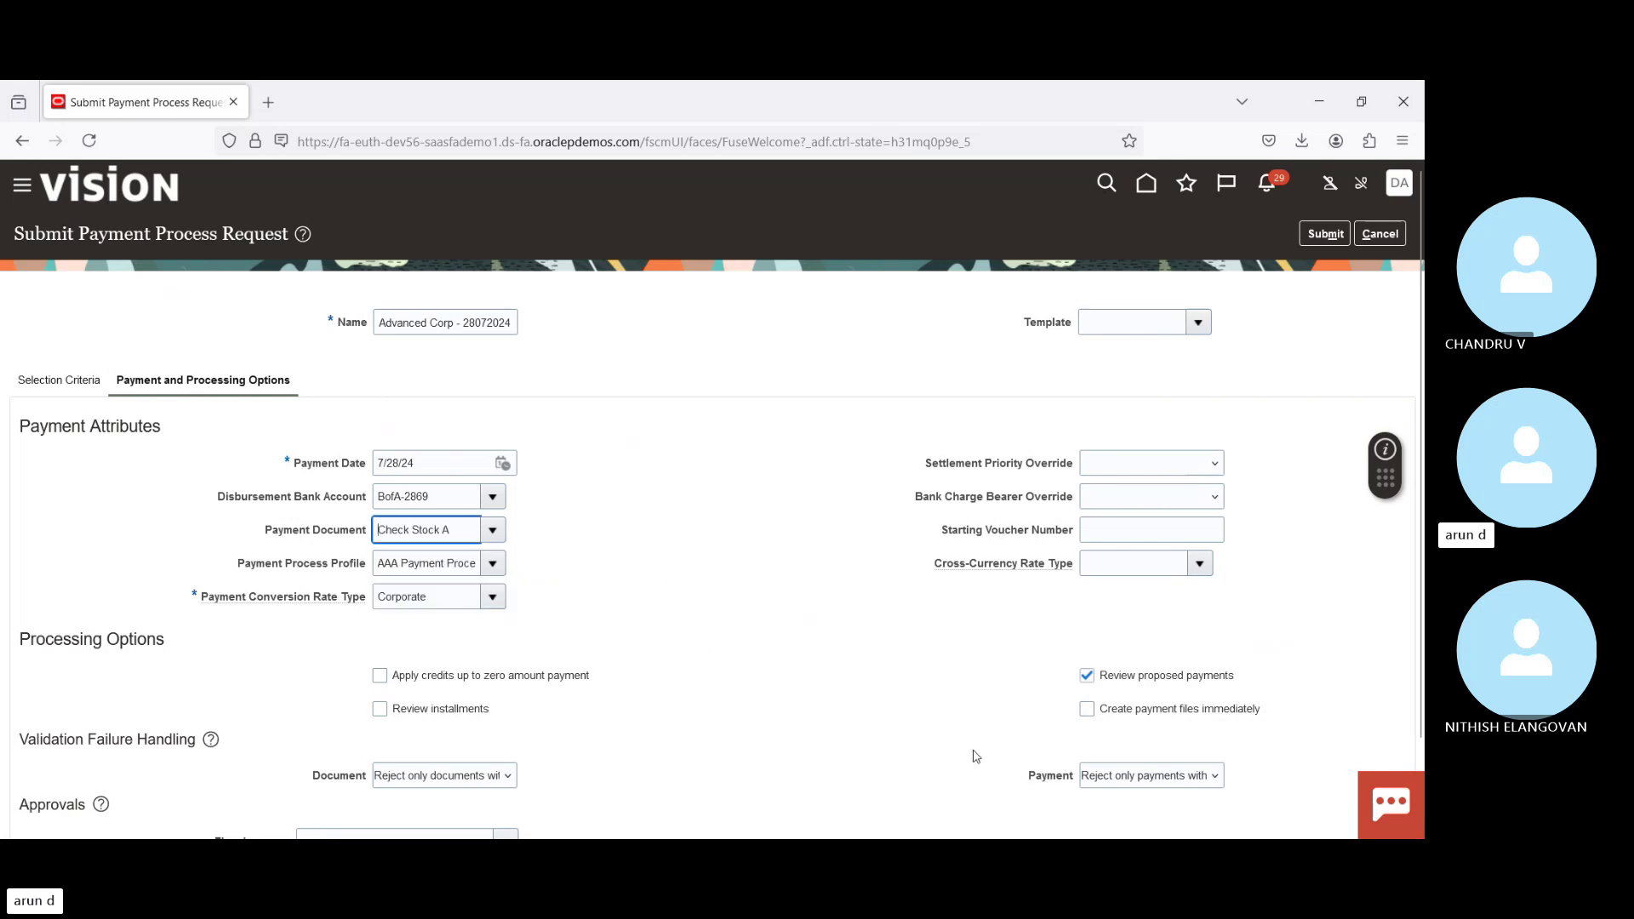
pyautogui.click(380, 710)
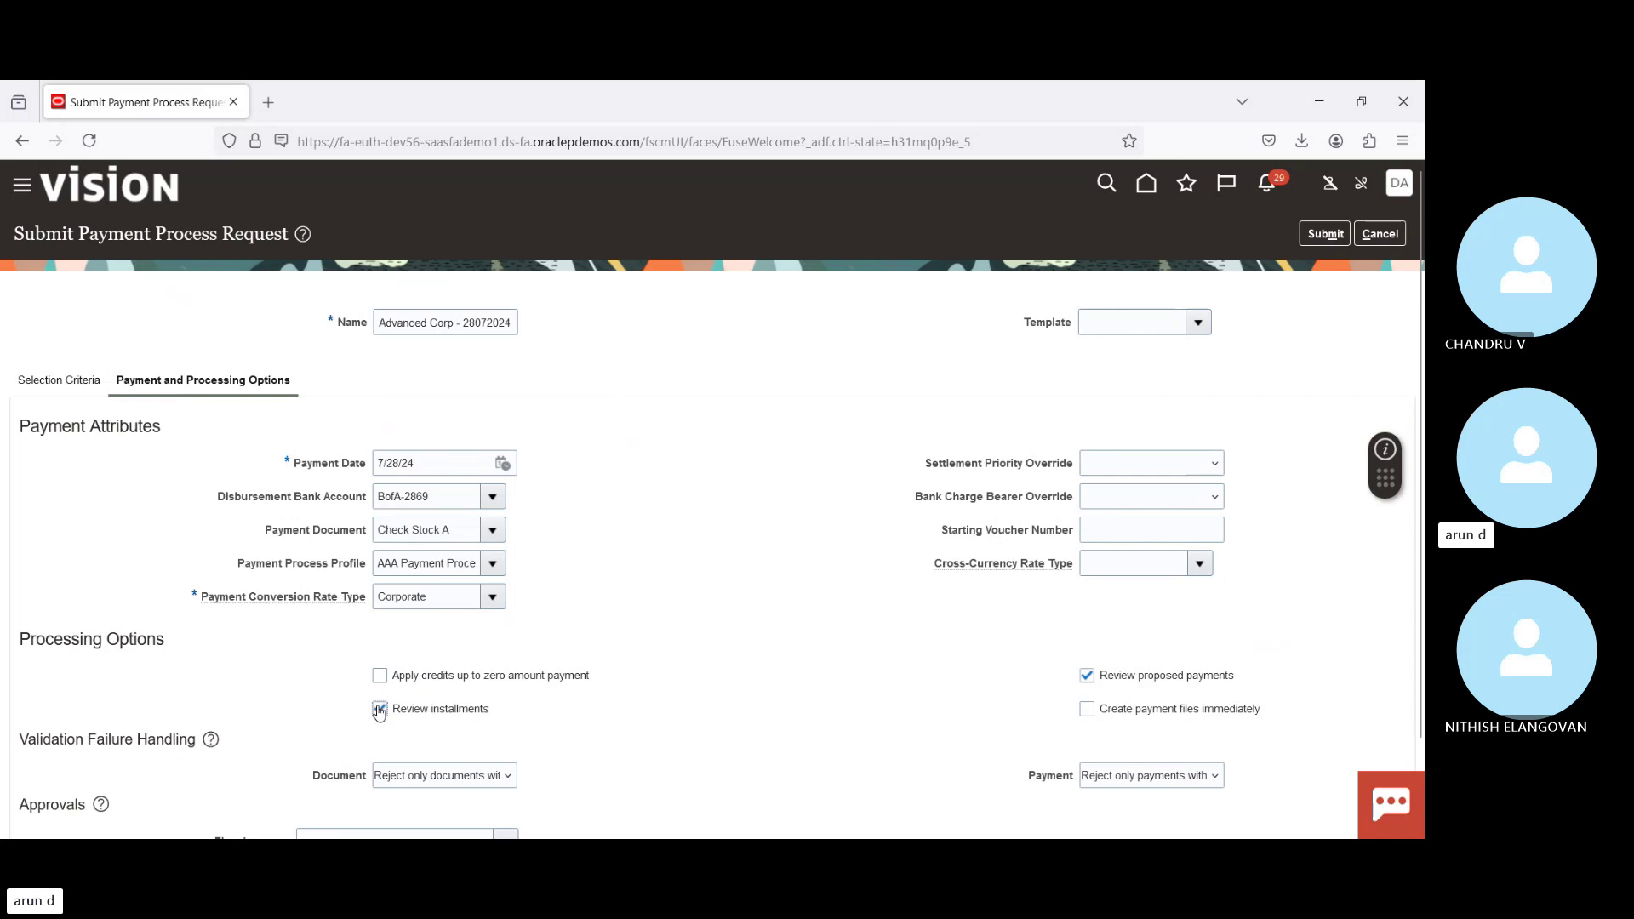
pyautogui.click(1106, 711)
pyautogui.doubleClick(419, 323)
pyautogui.hotkey('ctrl', 'c')
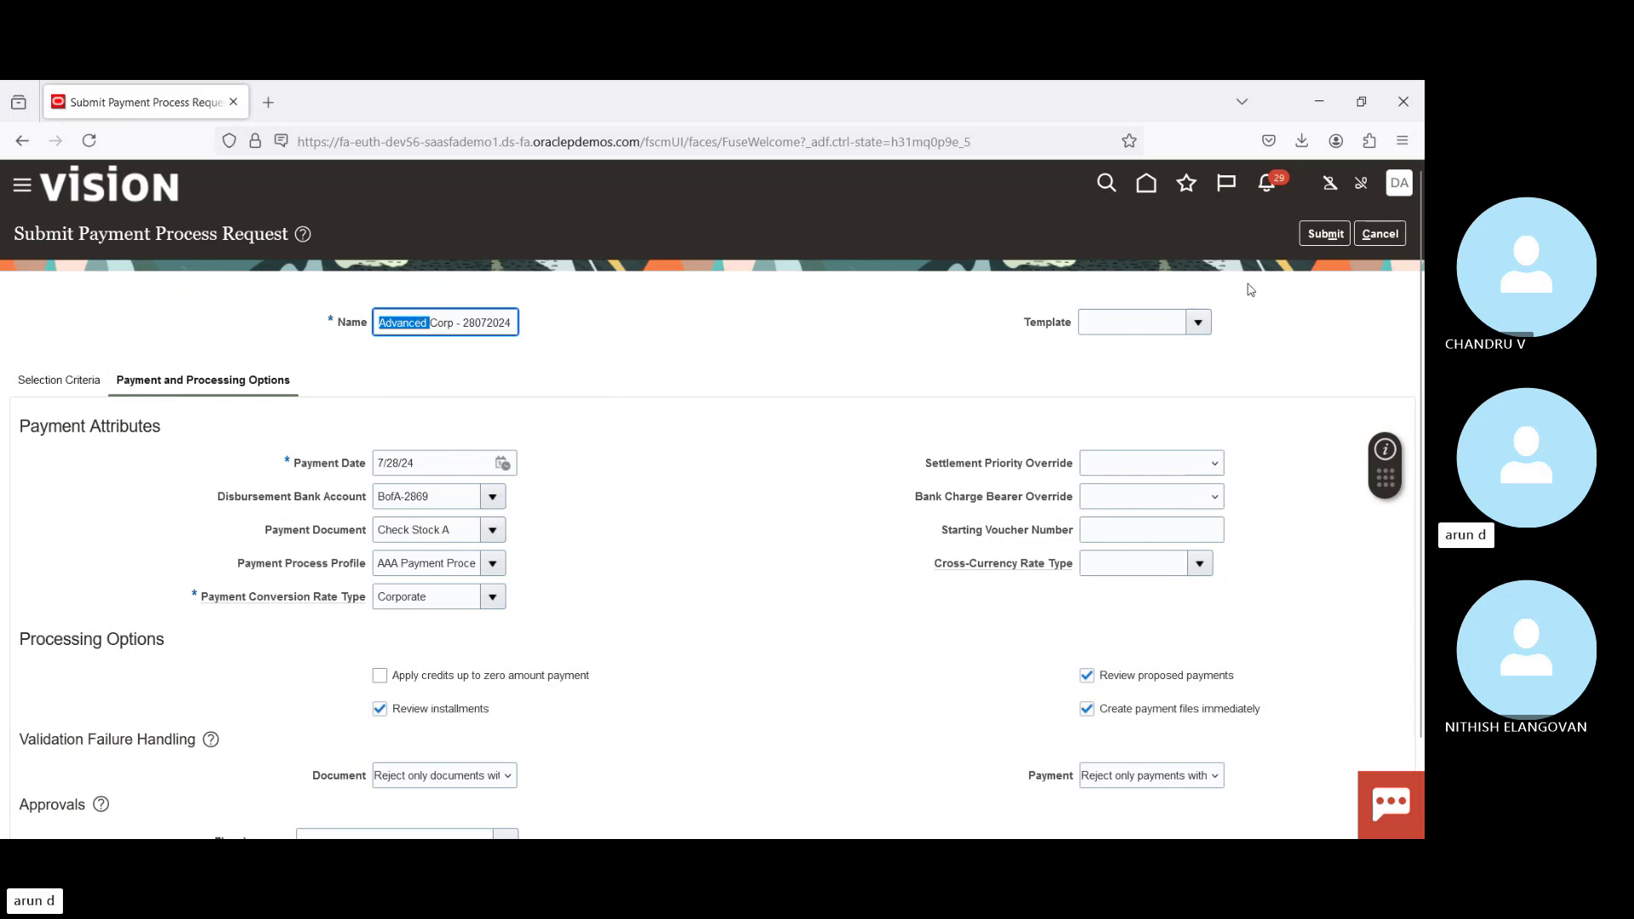
# Step: Submit the request, find Advanced Corp - 28072024 by name, and open its installment review
pyautogui.click(1322, 235)
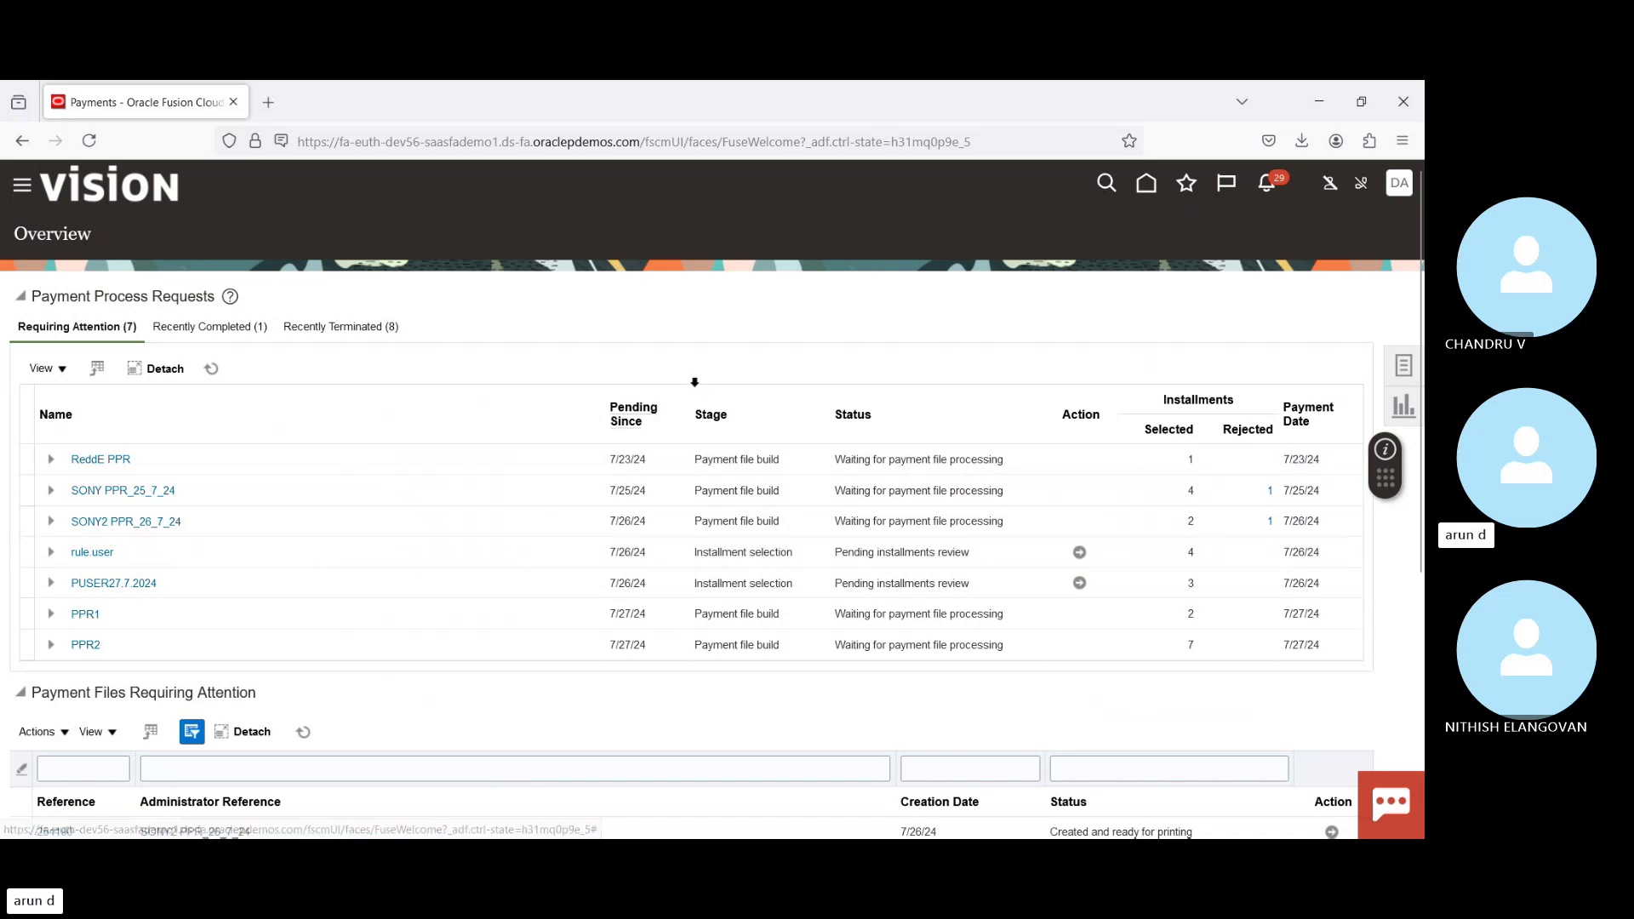
pyautogui.click(213, 370)
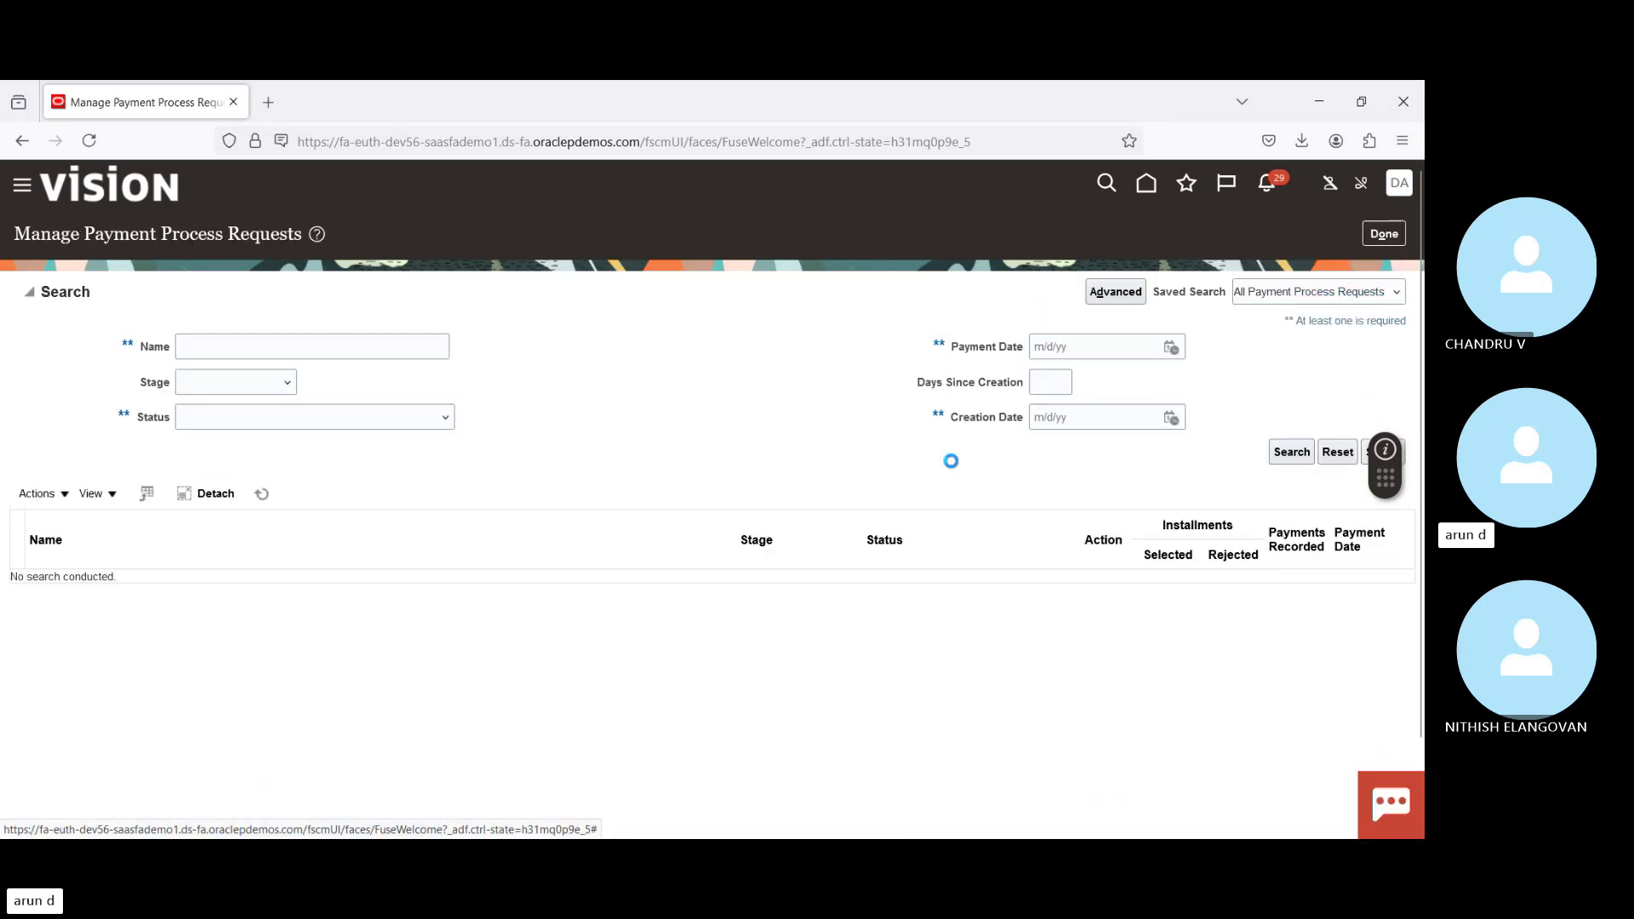
pyautogui.click(383, 338)
pyautogui.hotkey('ctrl', 'v')
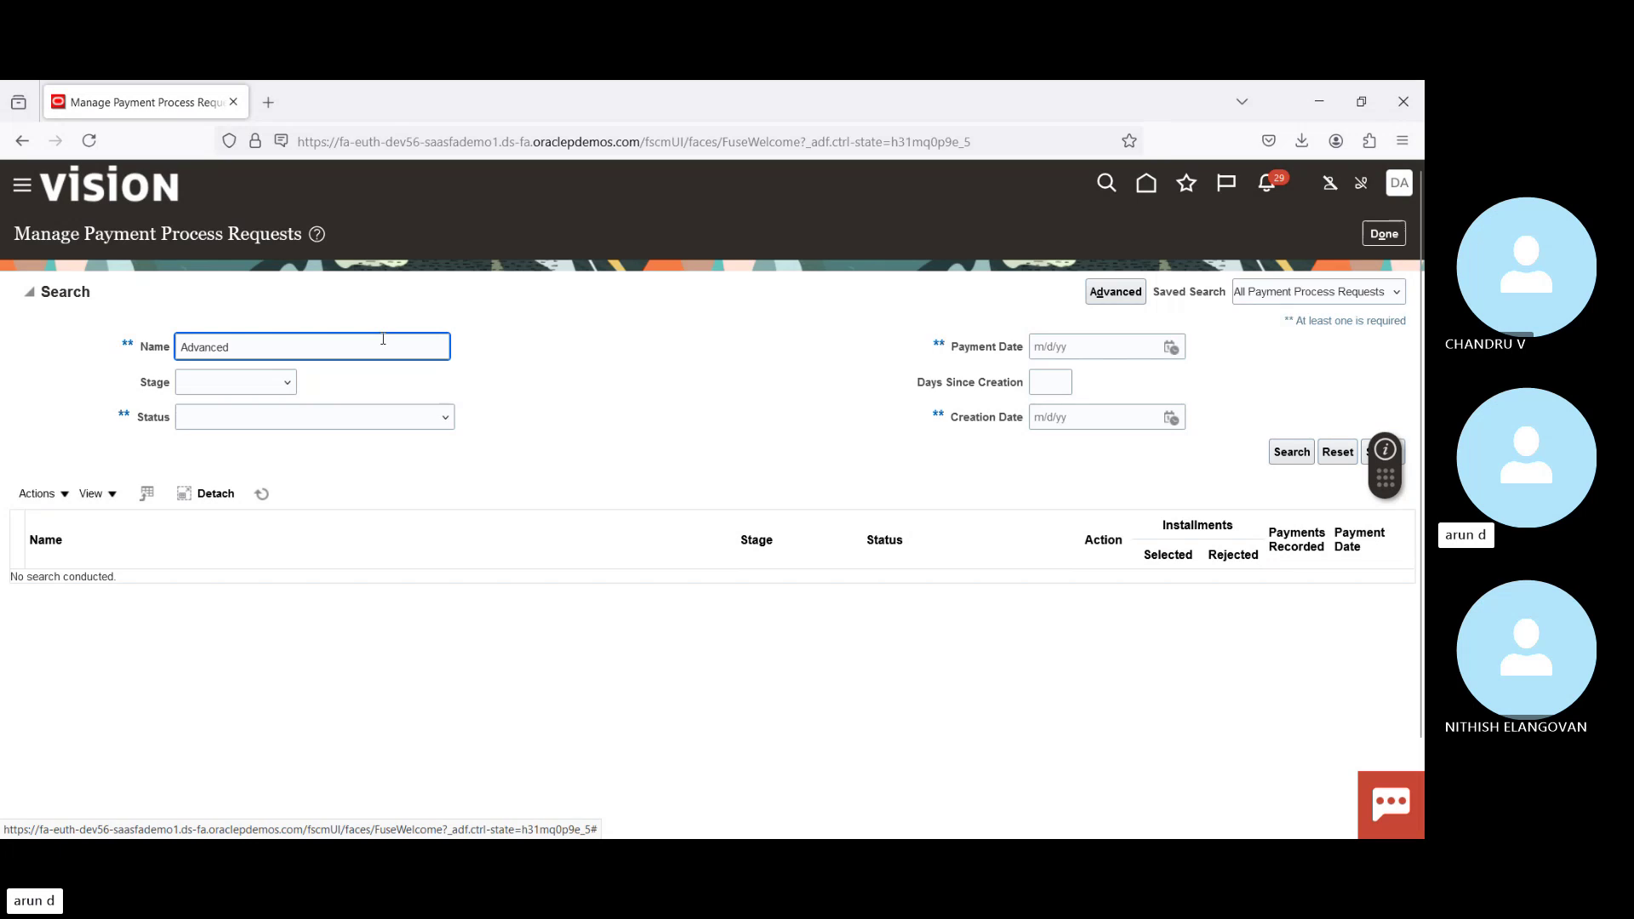
pyautogui.press('Return')
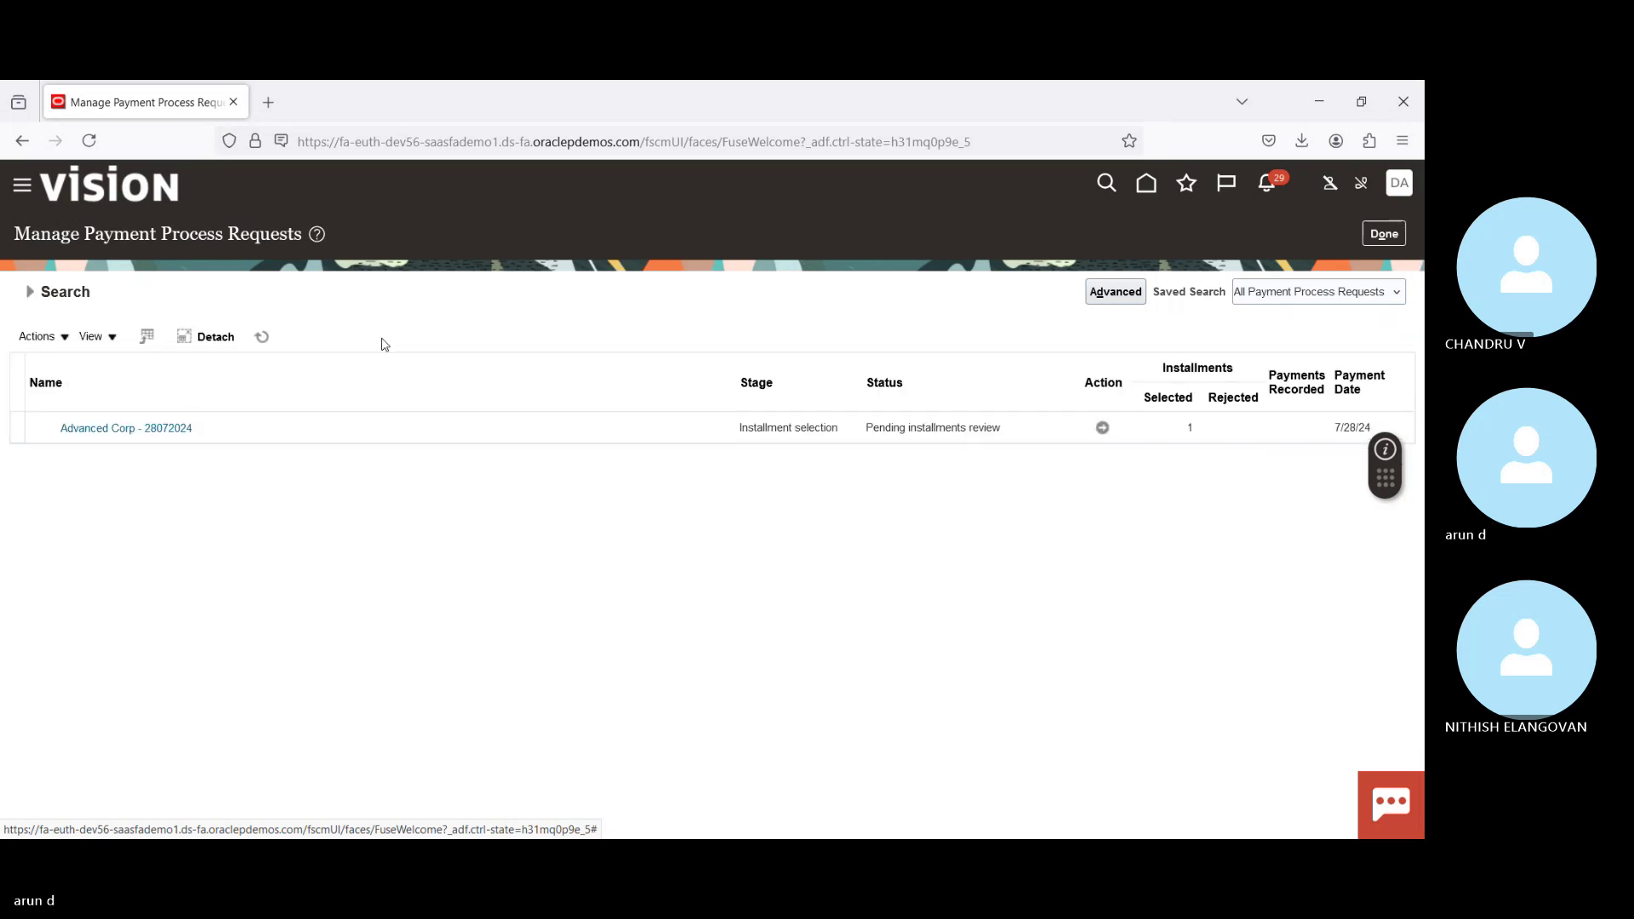
pyautogui.click(330, 434)
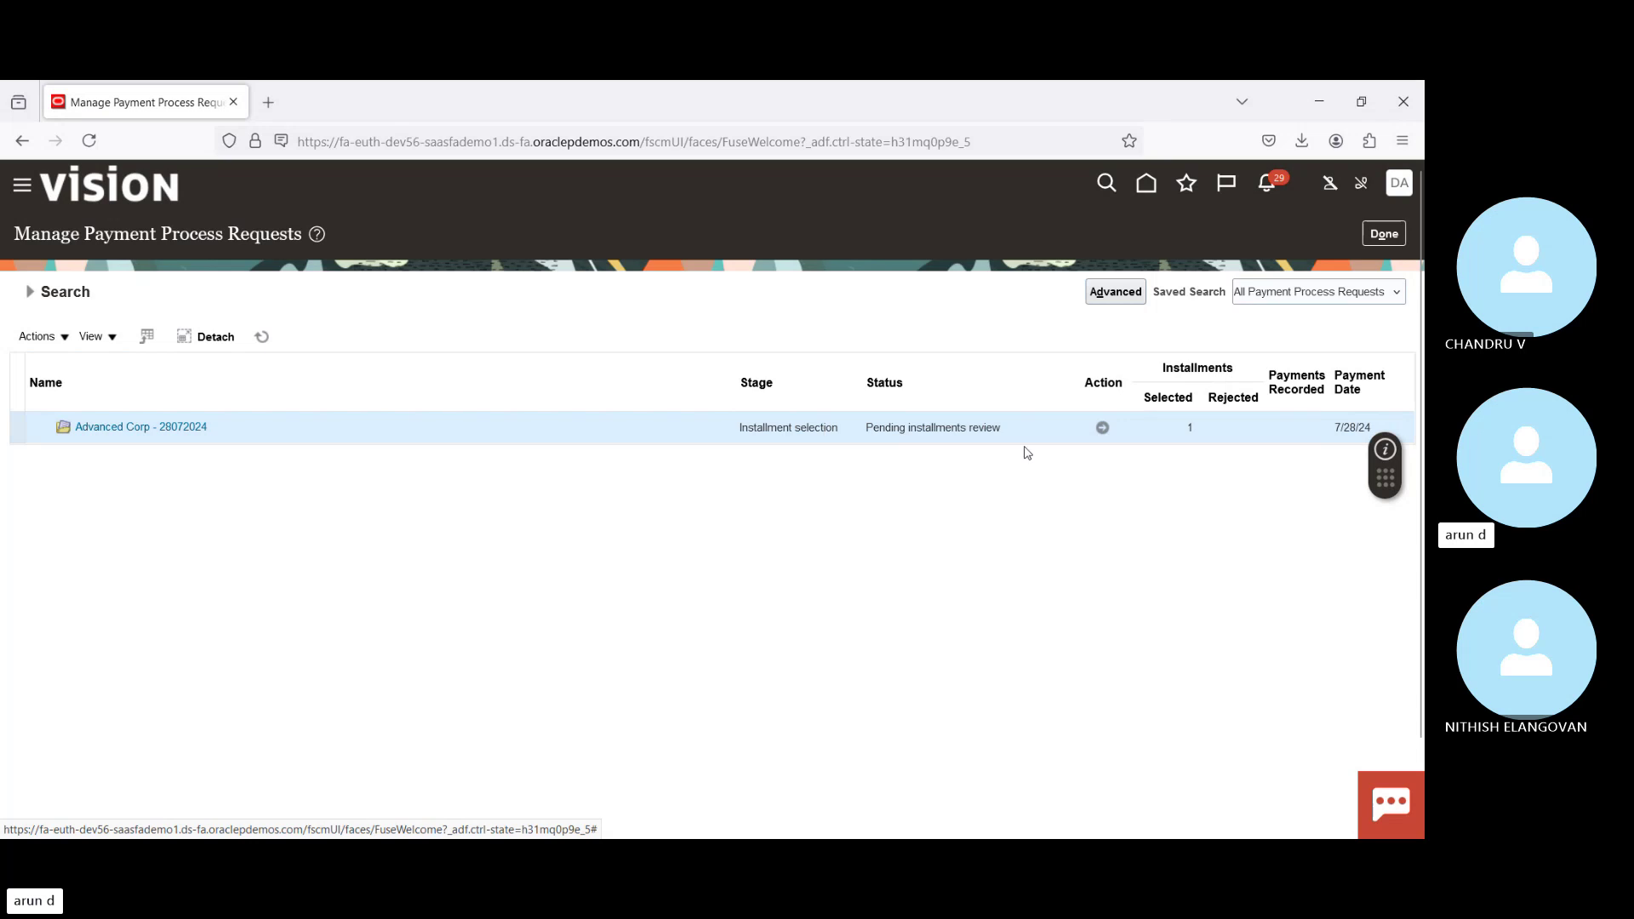
pyautogui.click(1104, 428)
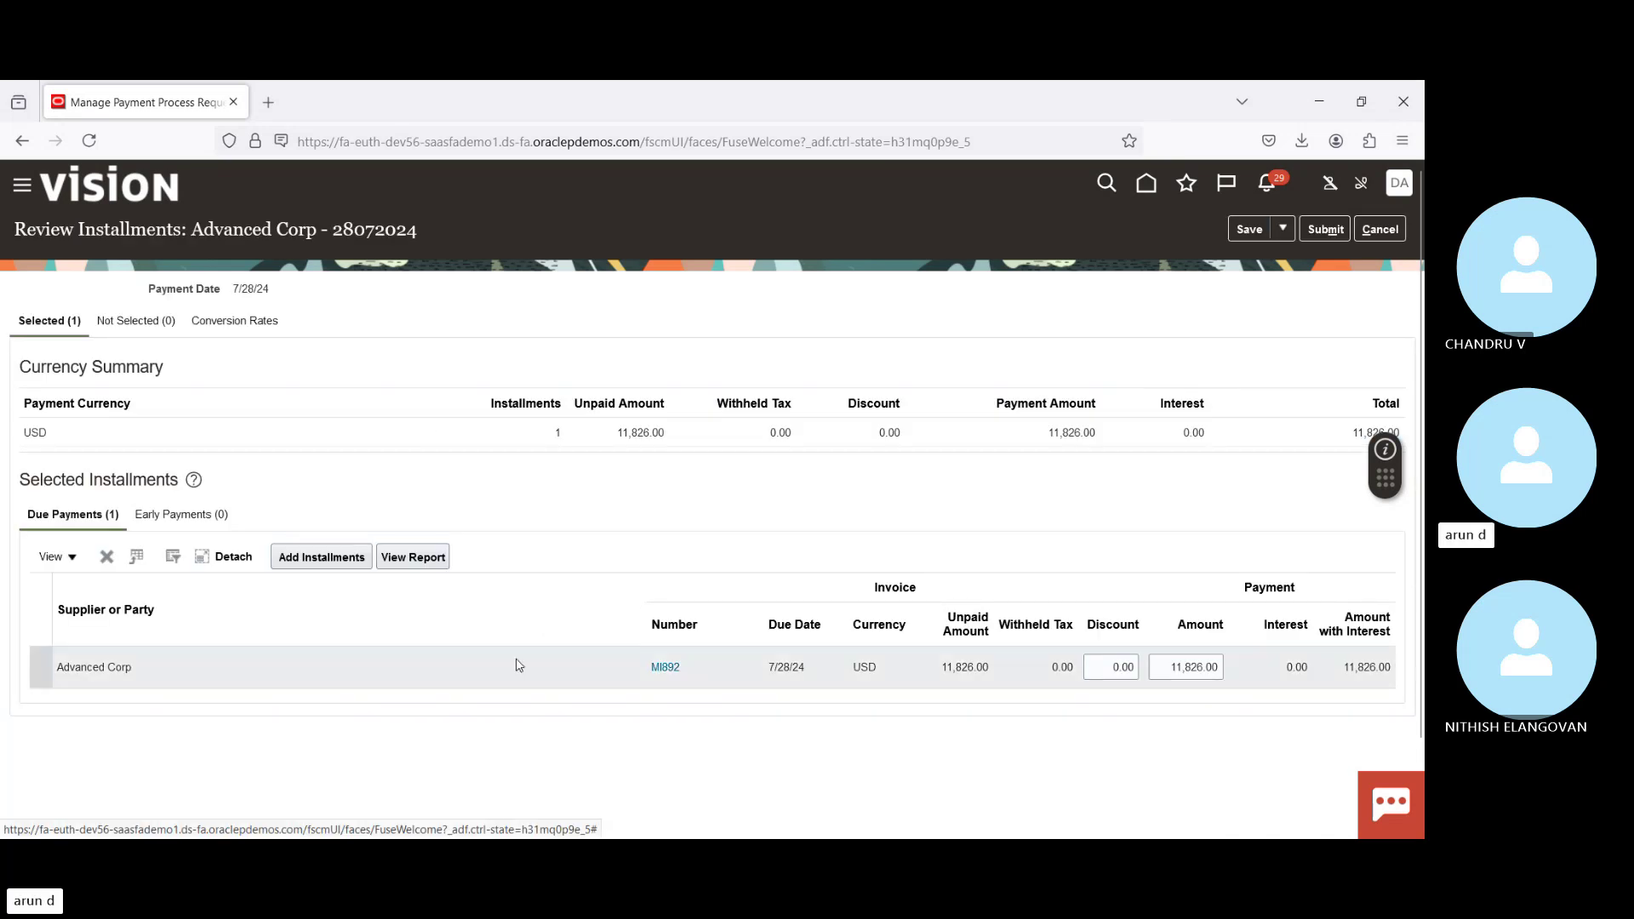
# Step: Check the Not Selected installments, return to Selected, and submit the Advanced Corp installment review
pyautogui.click(452, 667)
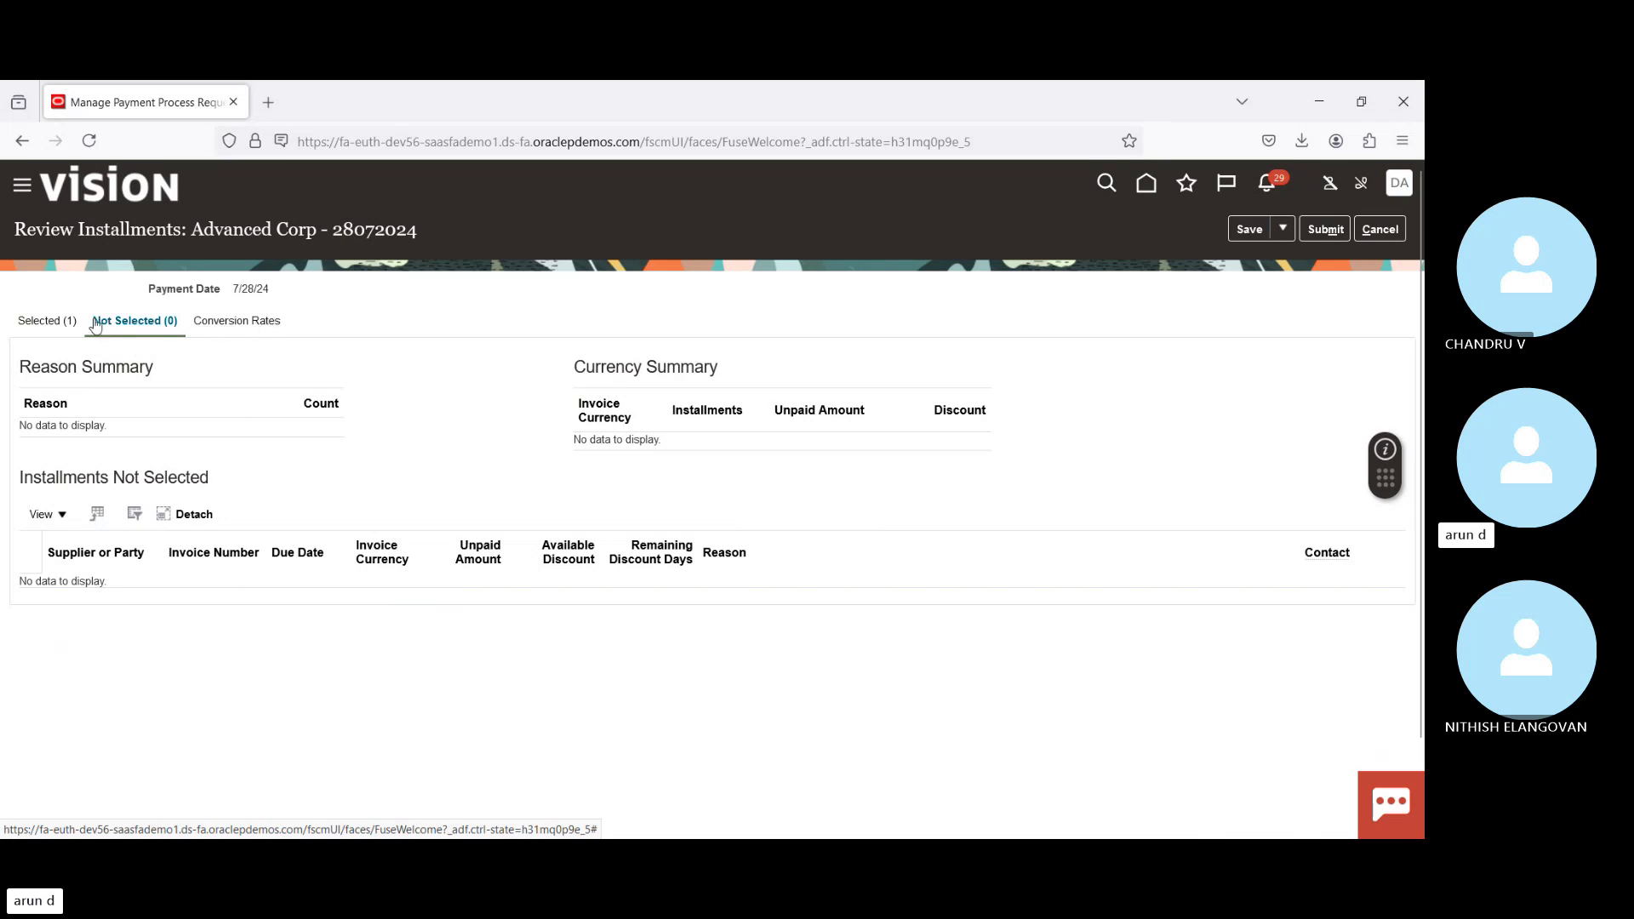
pyautogui.click(56, 323)
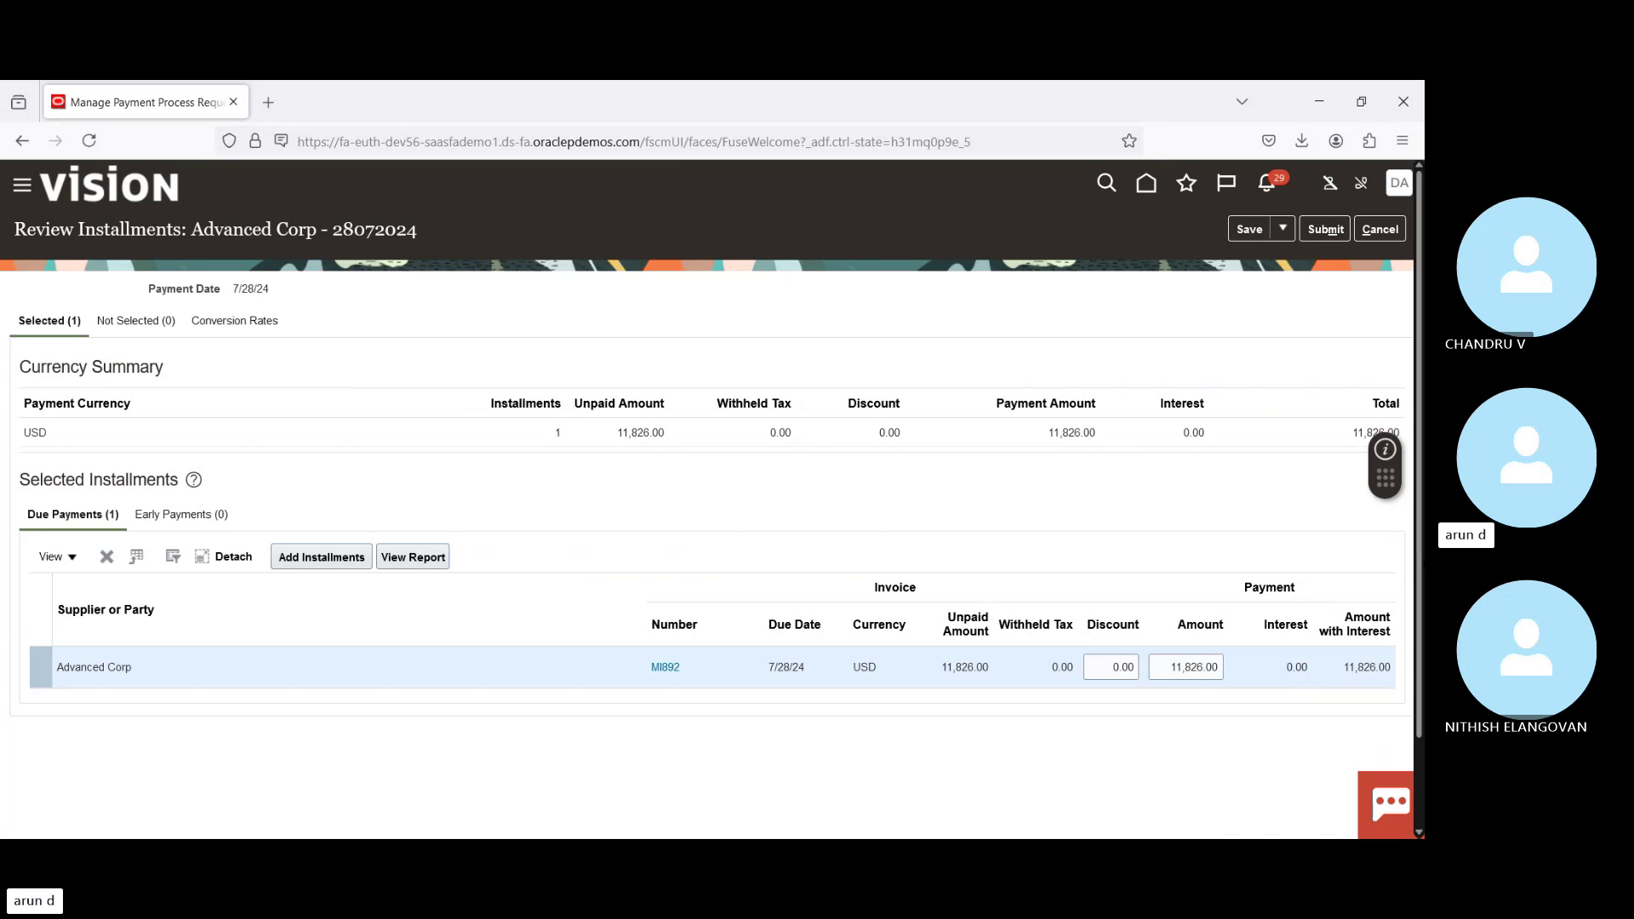
pyautogui.click(1321, 230)
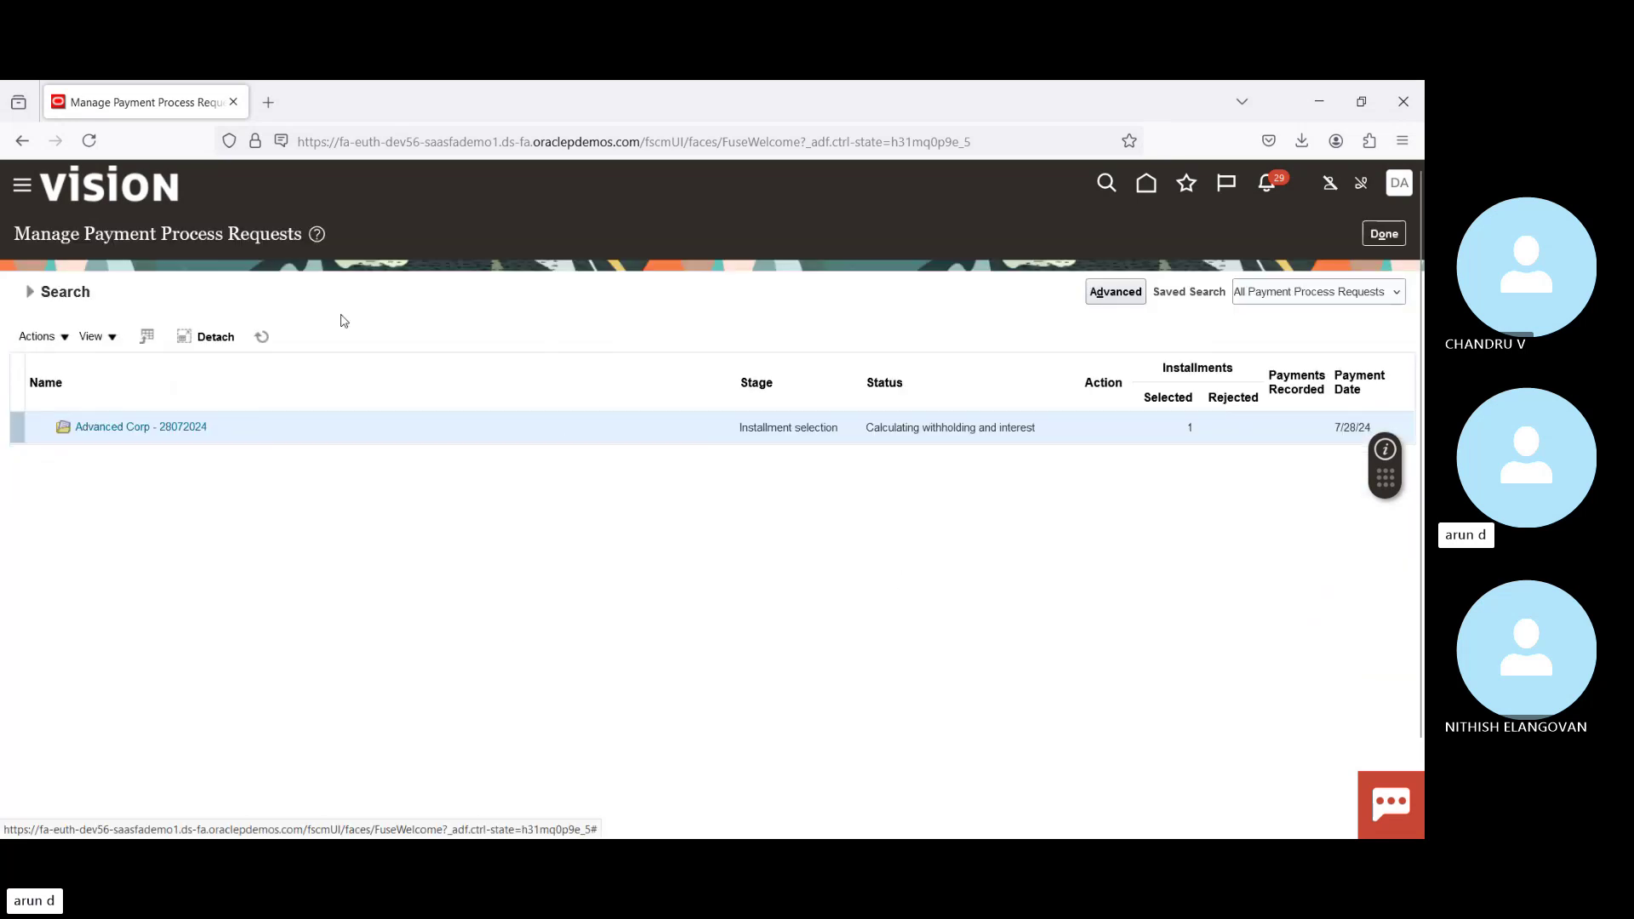
# Step: Refresh Advanced Corp - 28072024 until it shows Payment validation, Pending proposed payment review
pyautogui.click(262, 337)
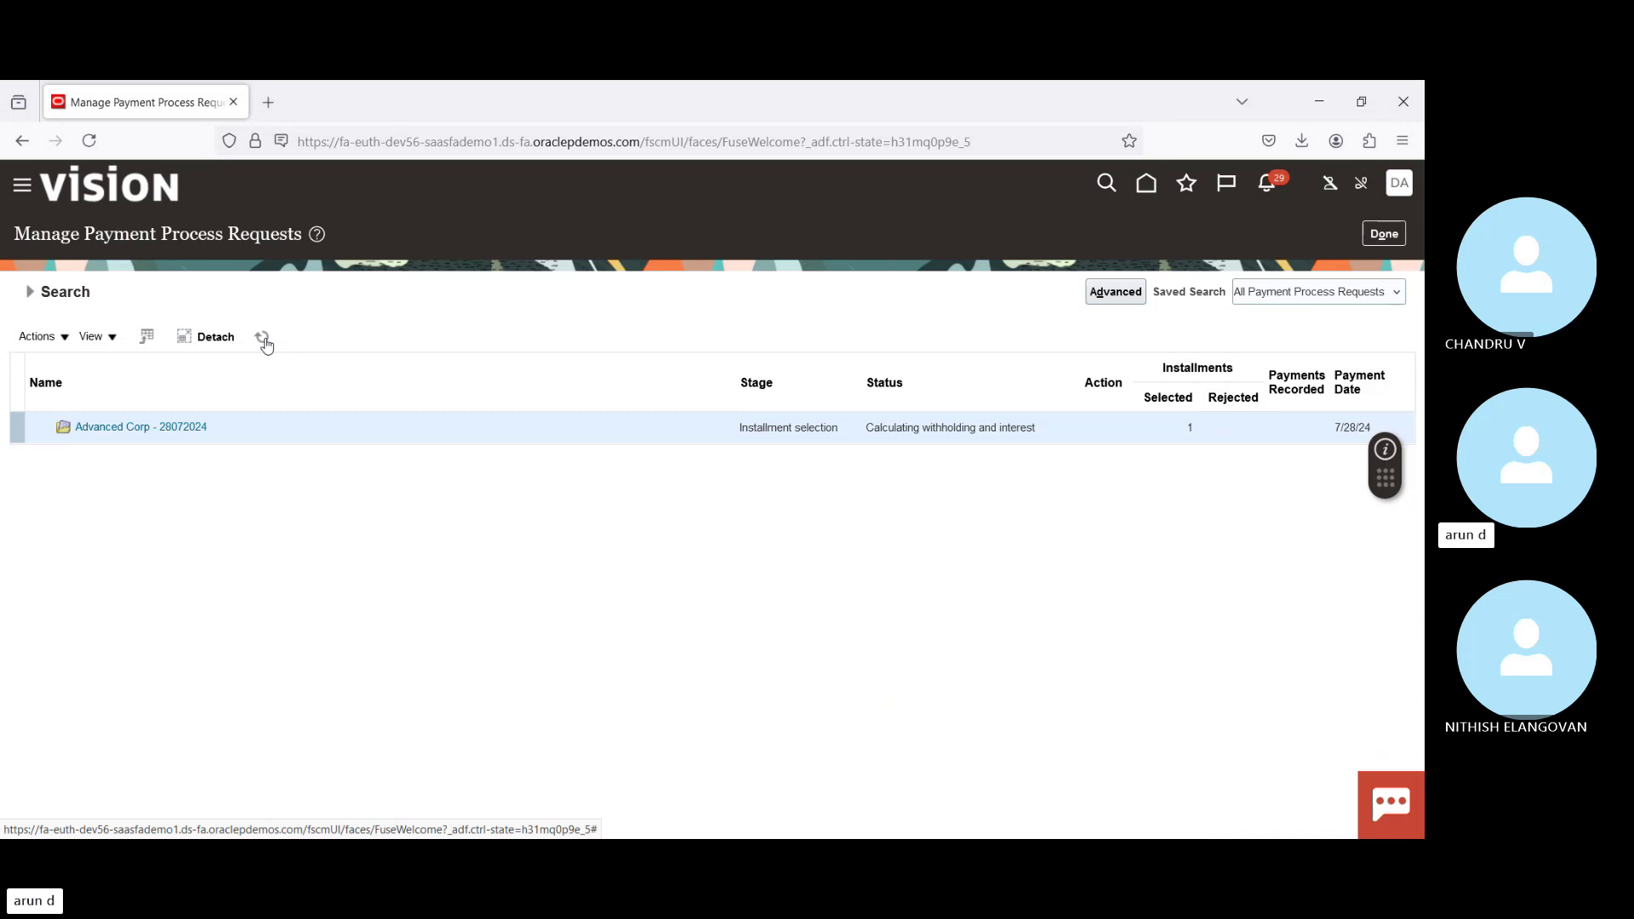
pyautogui.click(263, 337)
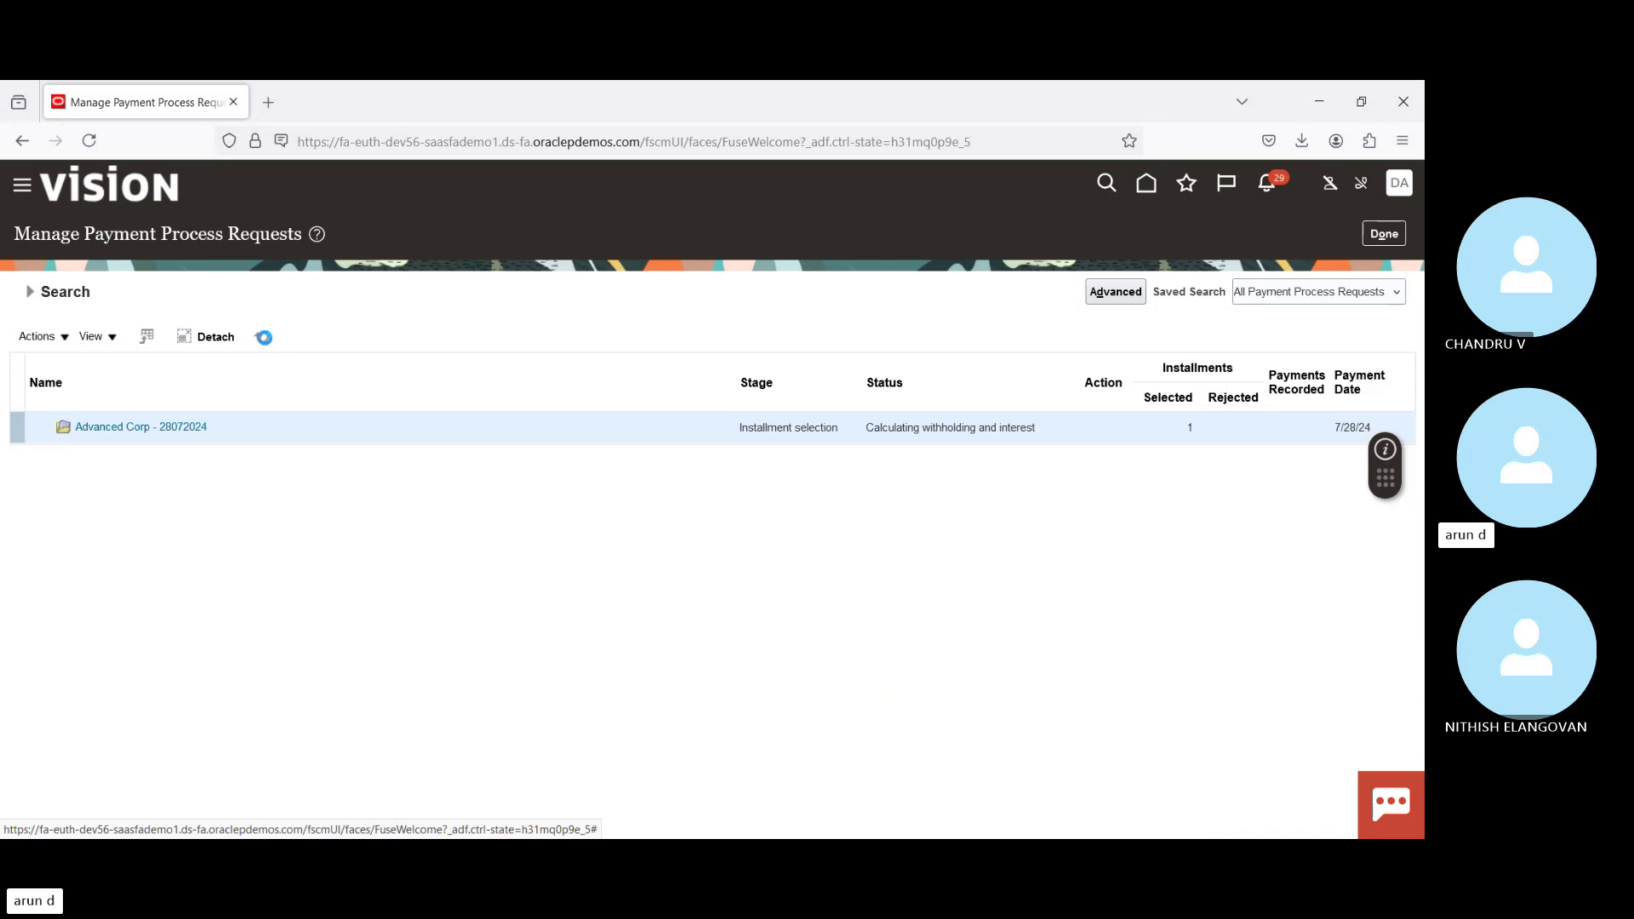
pyautogui.click(262, 338)
pyautogui.click(262, 337)
pyautogui.click(264, 337)
pyautogui.click(264, 339)
pyautogui.click(265, 341)
pyautogui.click(264, 338)
pyautogui.click(264, 339)
pyautogui.click(264, 340)
pyautogui.click(264, 340)
pyautogui.click(264, 339)
pyautogui.click(264, 338)
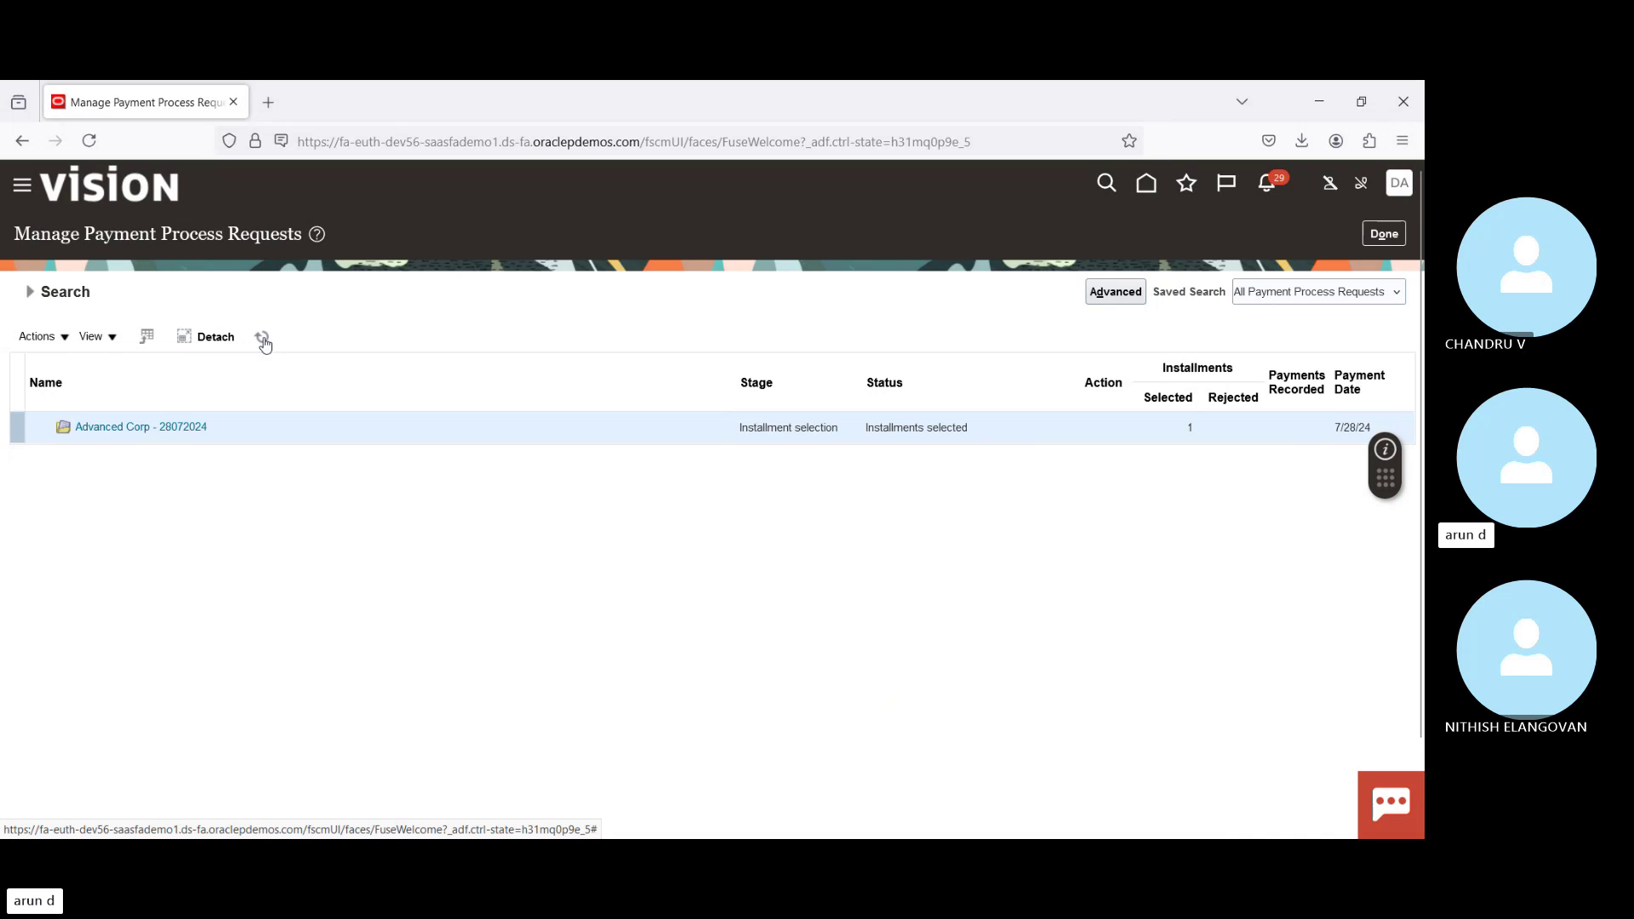
pyautogui.click(264, 340)
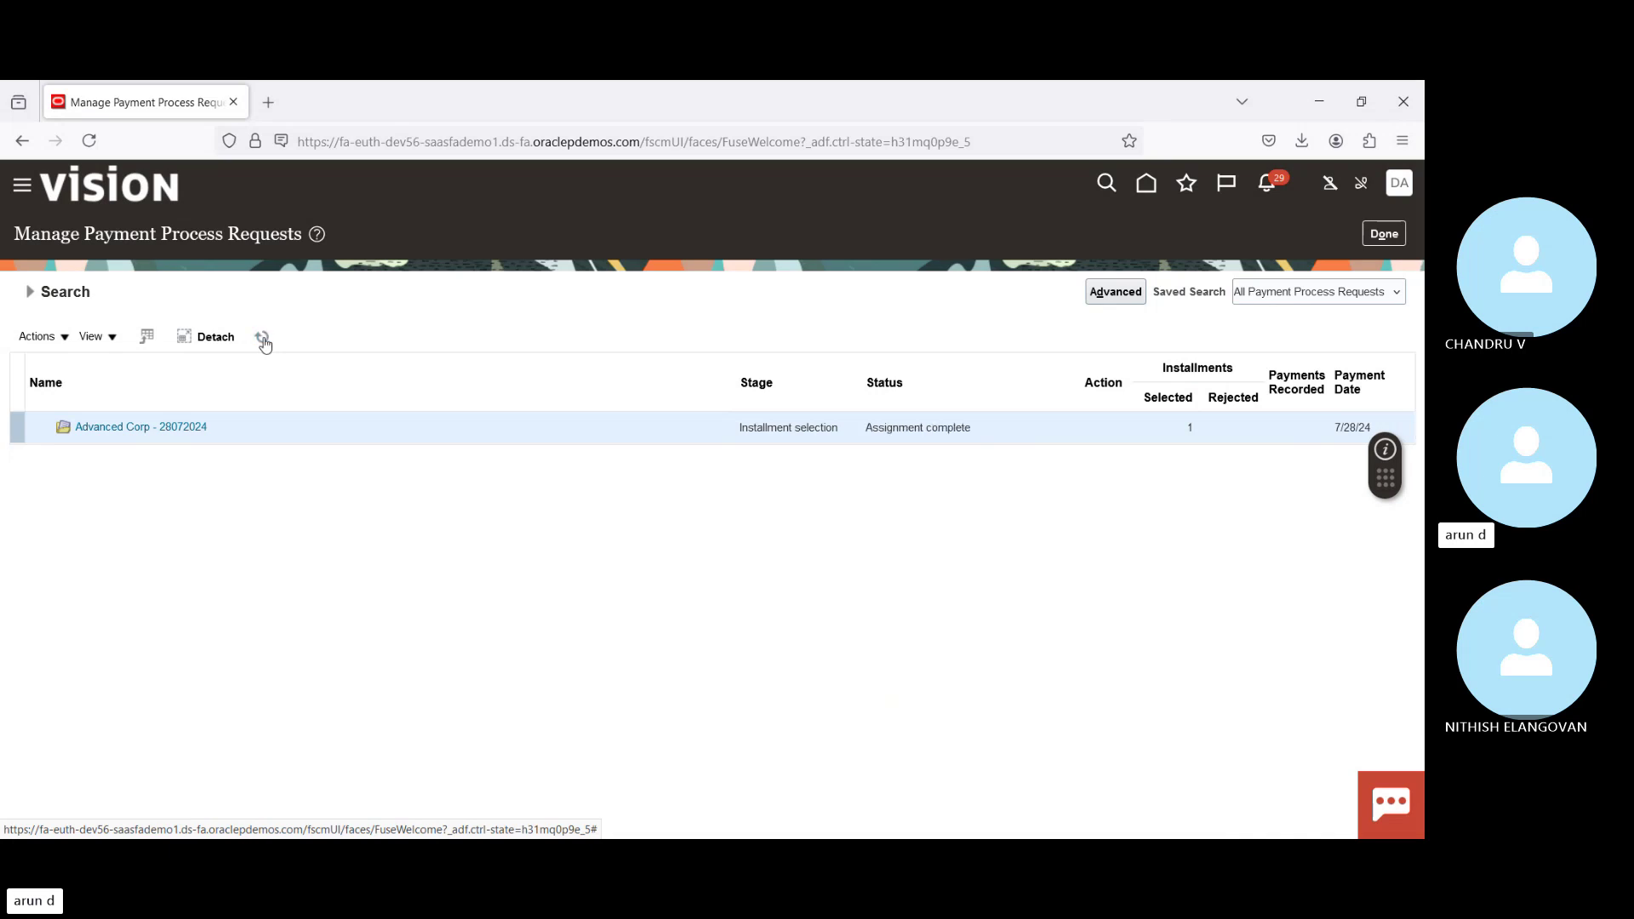
pyautogui.click(264, 339)
pyautogui.click(264, 341)
pyautogui.click(263, 339)
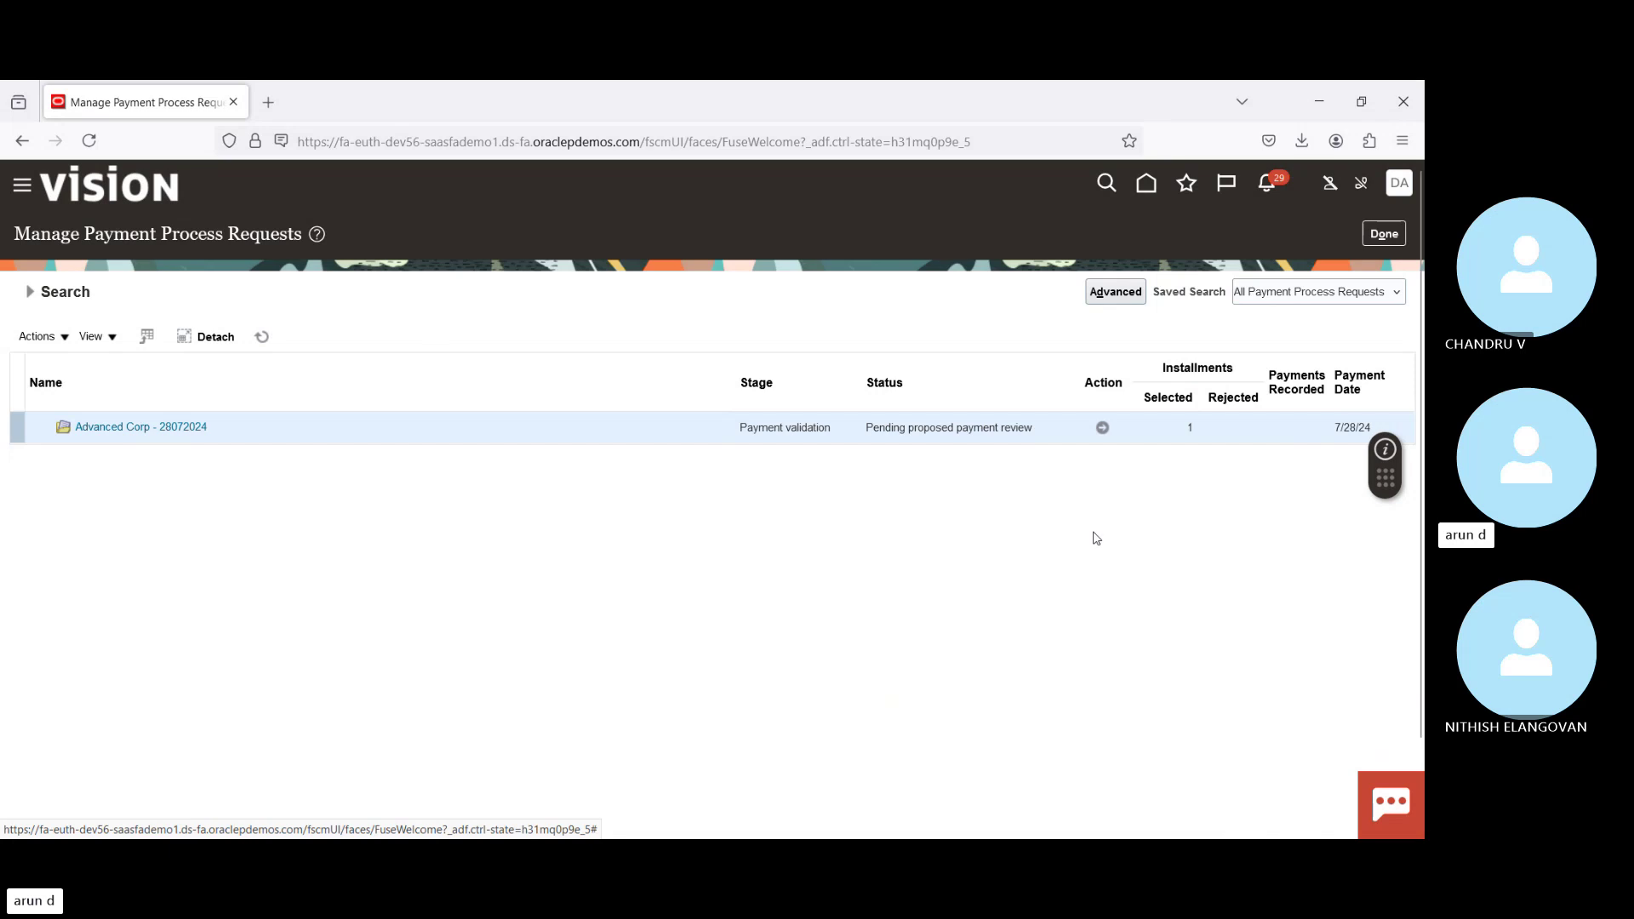
# Step: Approve the 11,826.00 USD proposed payment and refresh until payment file 261190 appears
pyautogui.click(1103, 428)
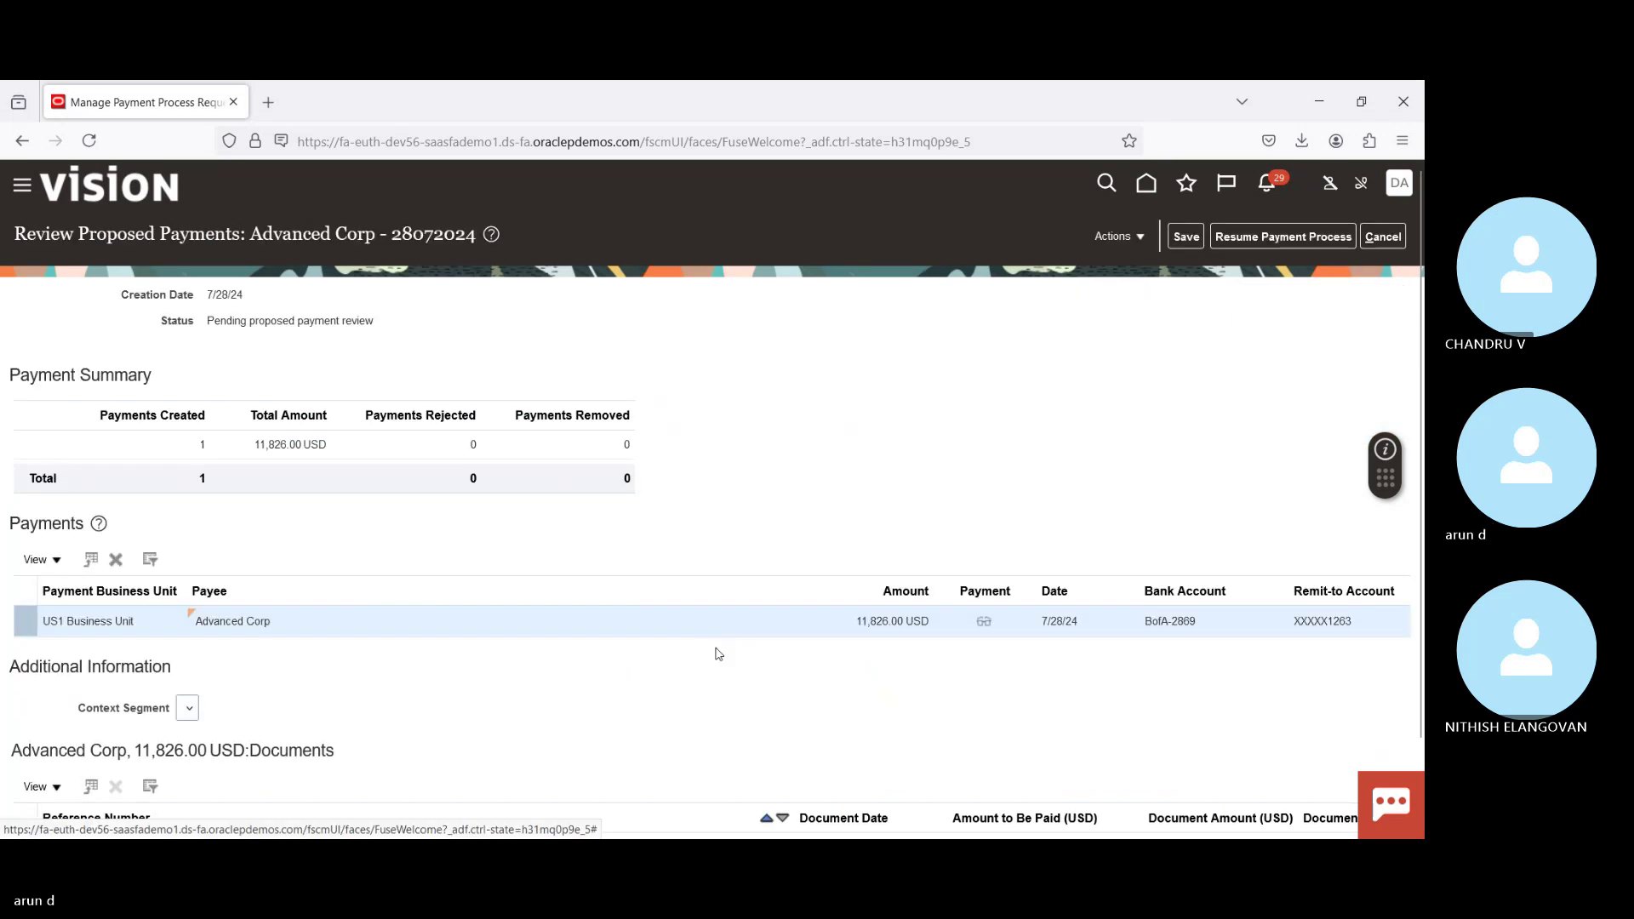
pyautogui.scroll(-2, 706, 502)
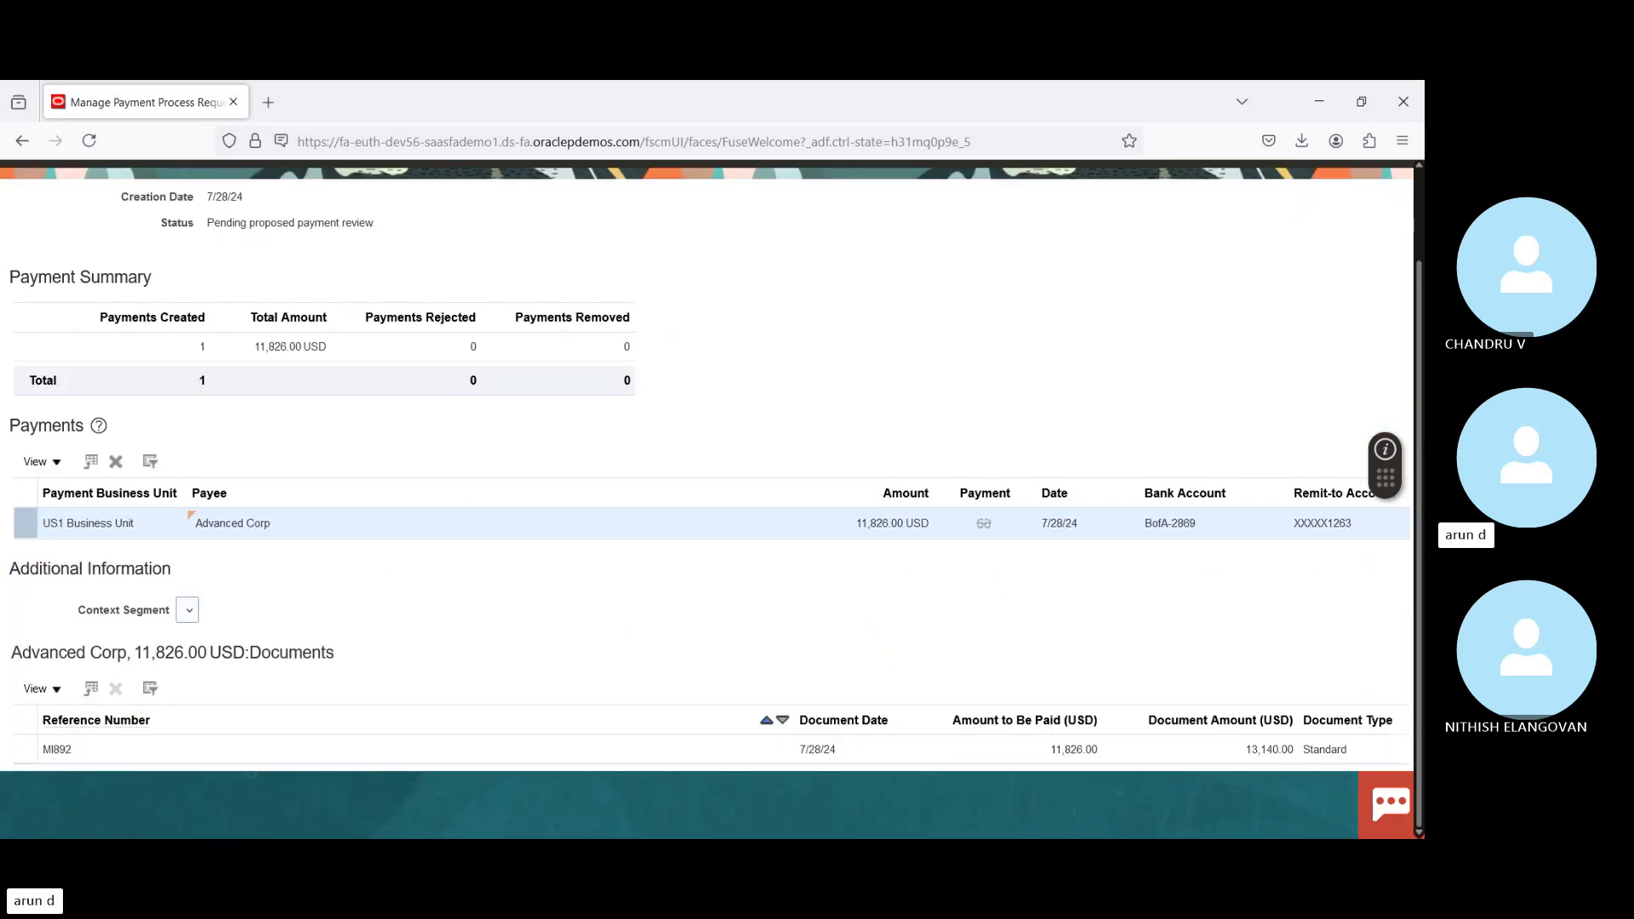
pyautogui.scroll(2, 1421, 602)
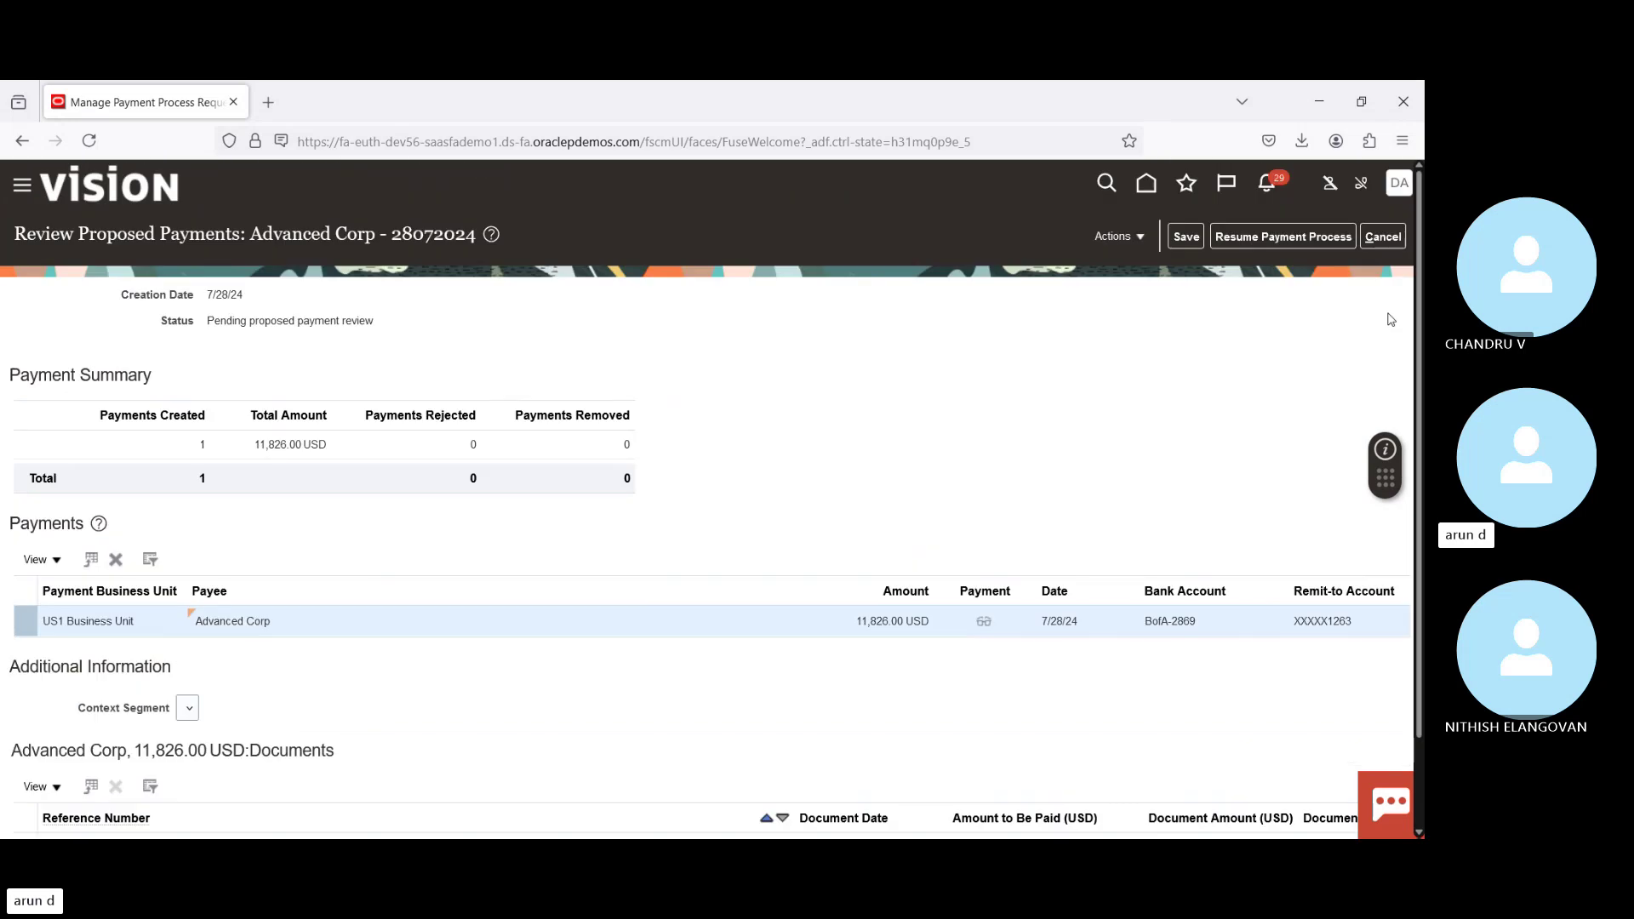
pyautogui.click(1270, 239)
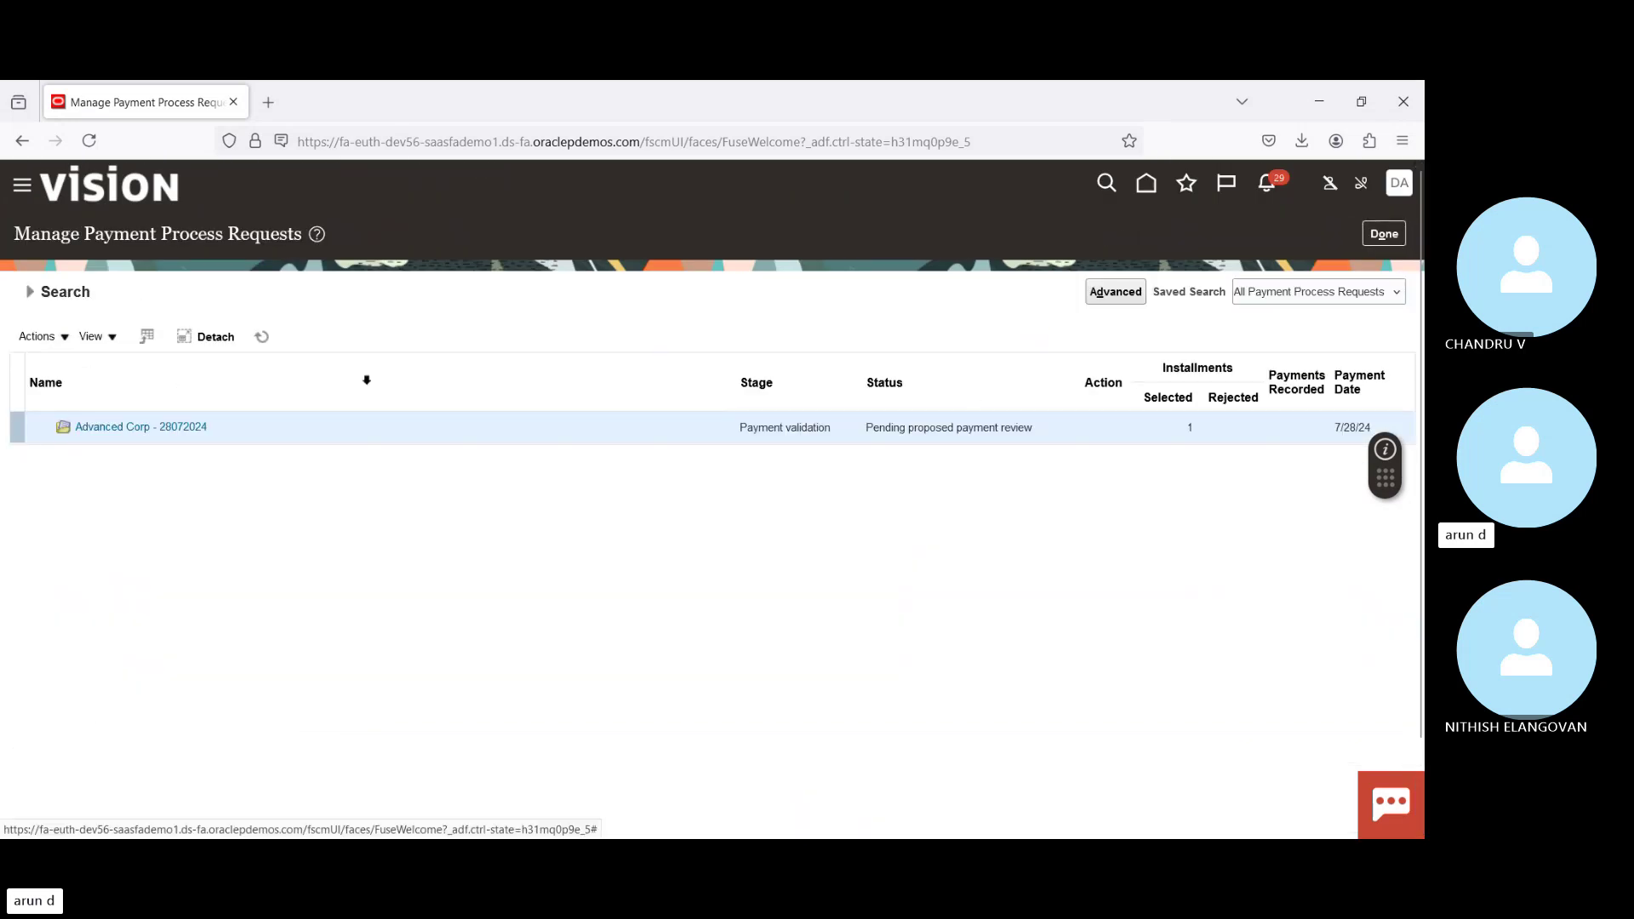
pyautogui.click(262, 337)
pyautogui.click(261, 338)
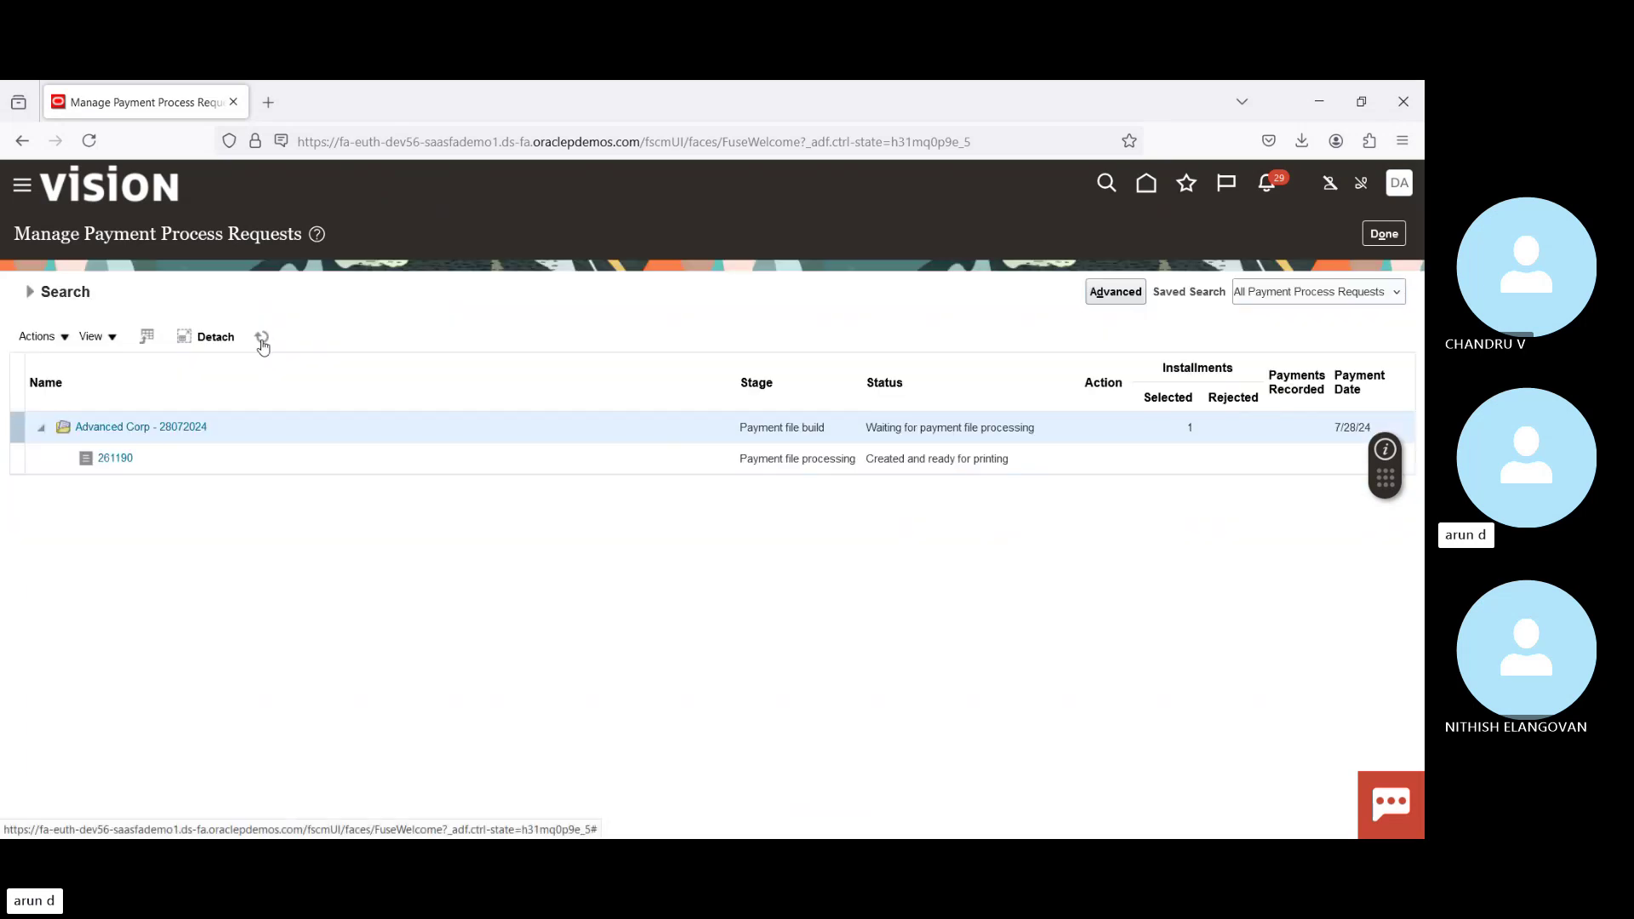
# Step: Once payment file 261190 is formatted, print its payment documents
pyautogui.click(263, 339)
pyautogui.click(262, 339)
pyautogui.click(1102, 460)
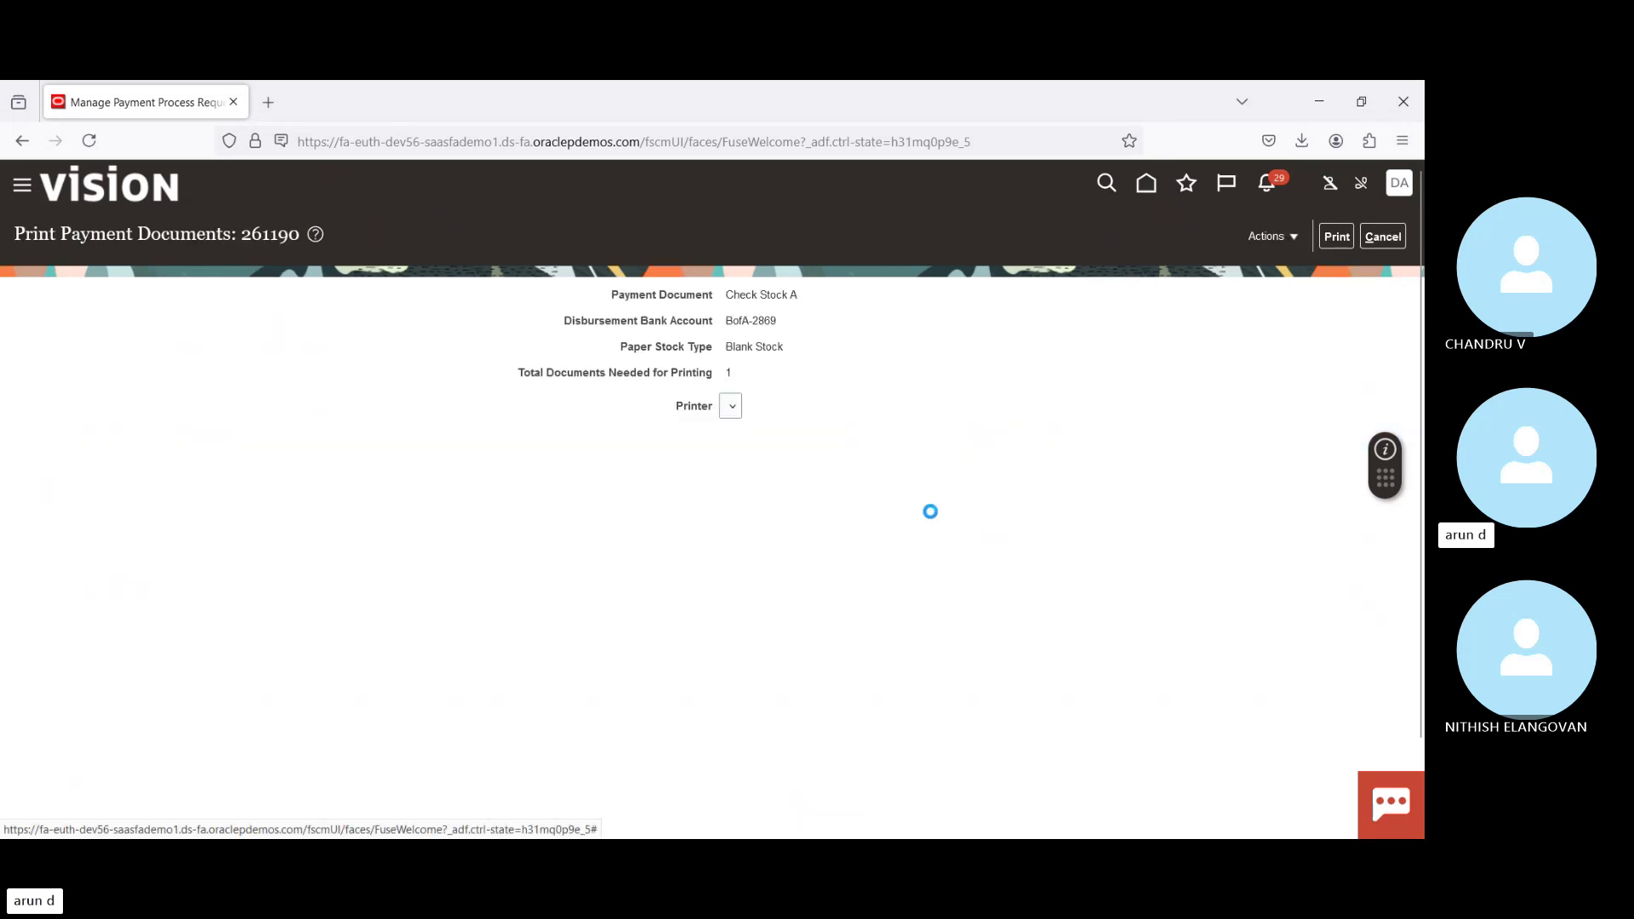
pyautogui.click(1299, 238)
pyautogui.click(1337, 238)
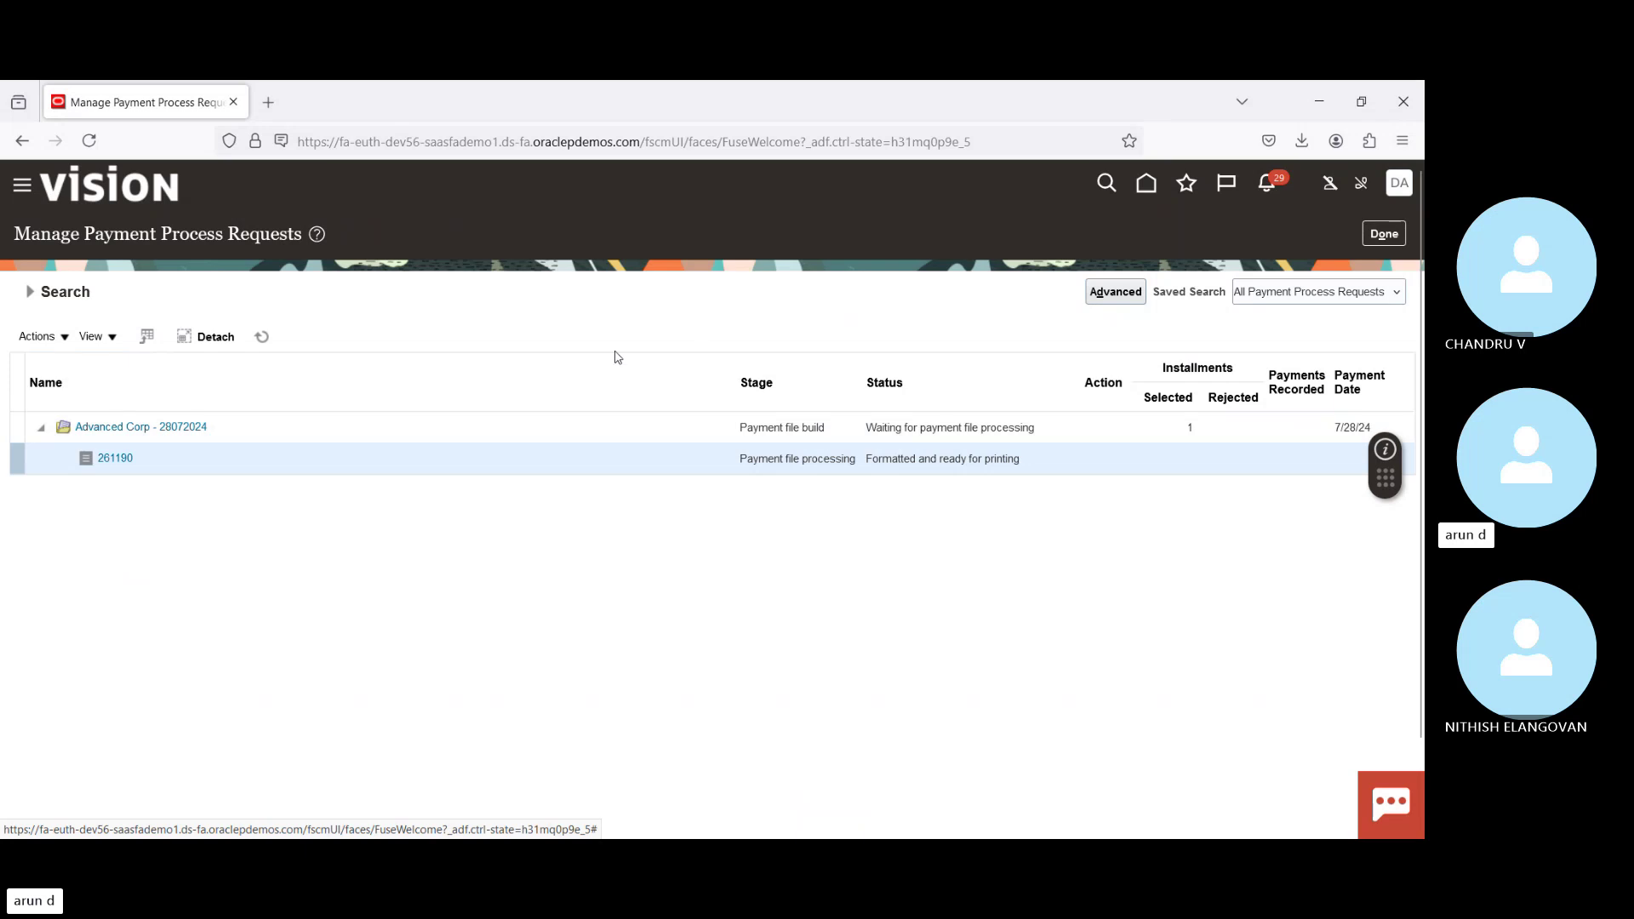
# Step: Refresh until payment file 261190 shows Submitted for printing
pyautogui.click(264, 341)
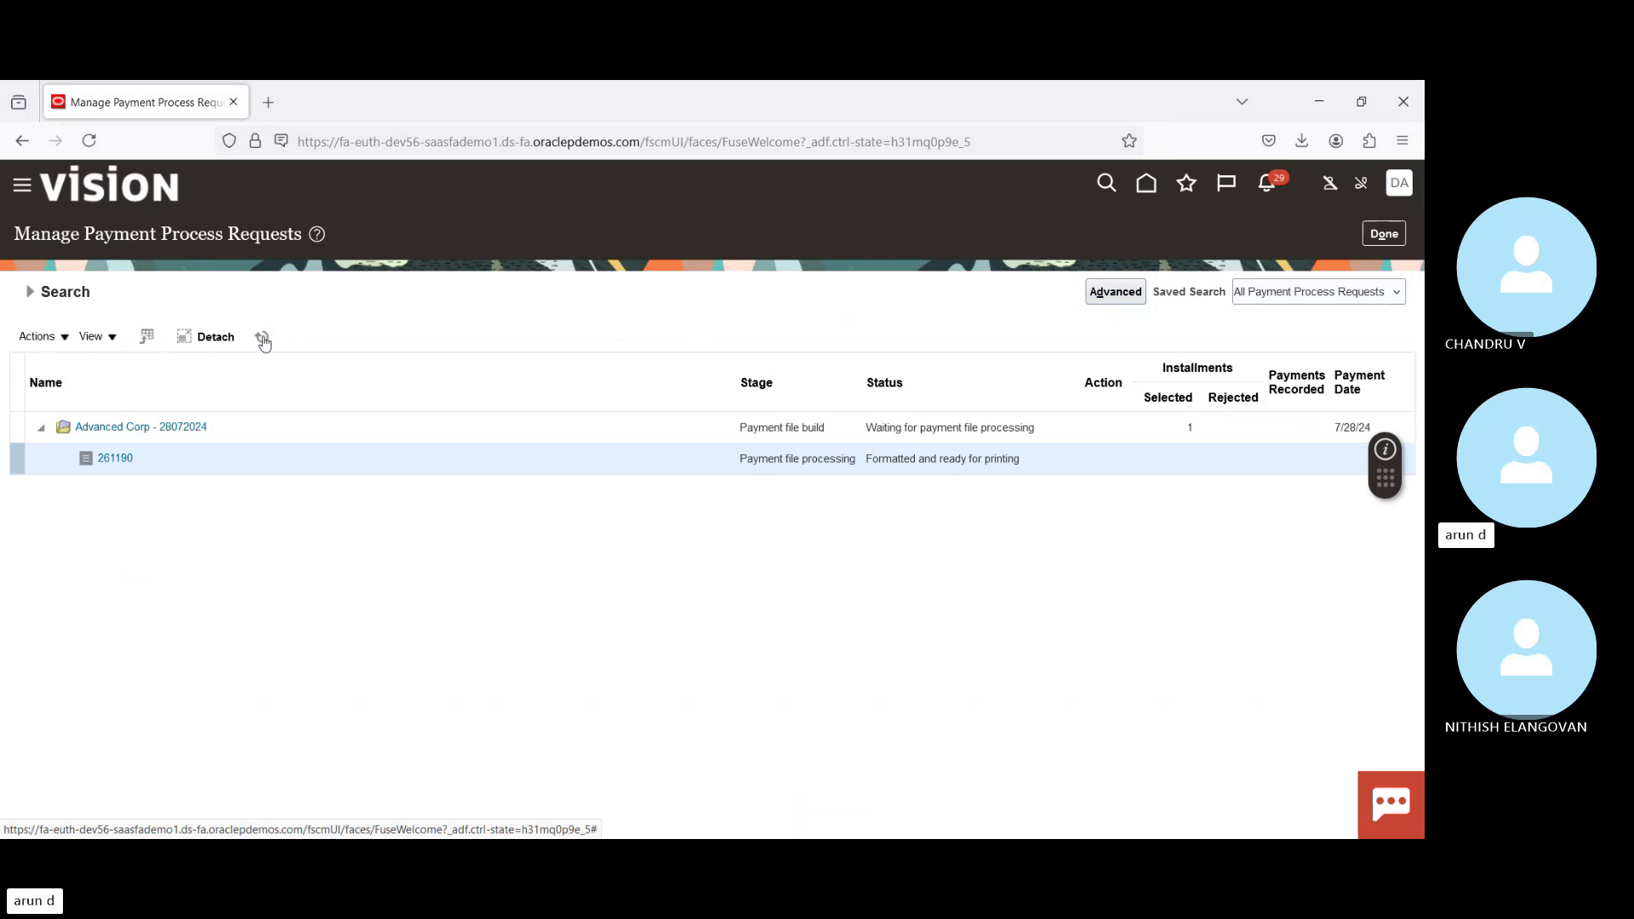
pyautogui.click(264, 341)
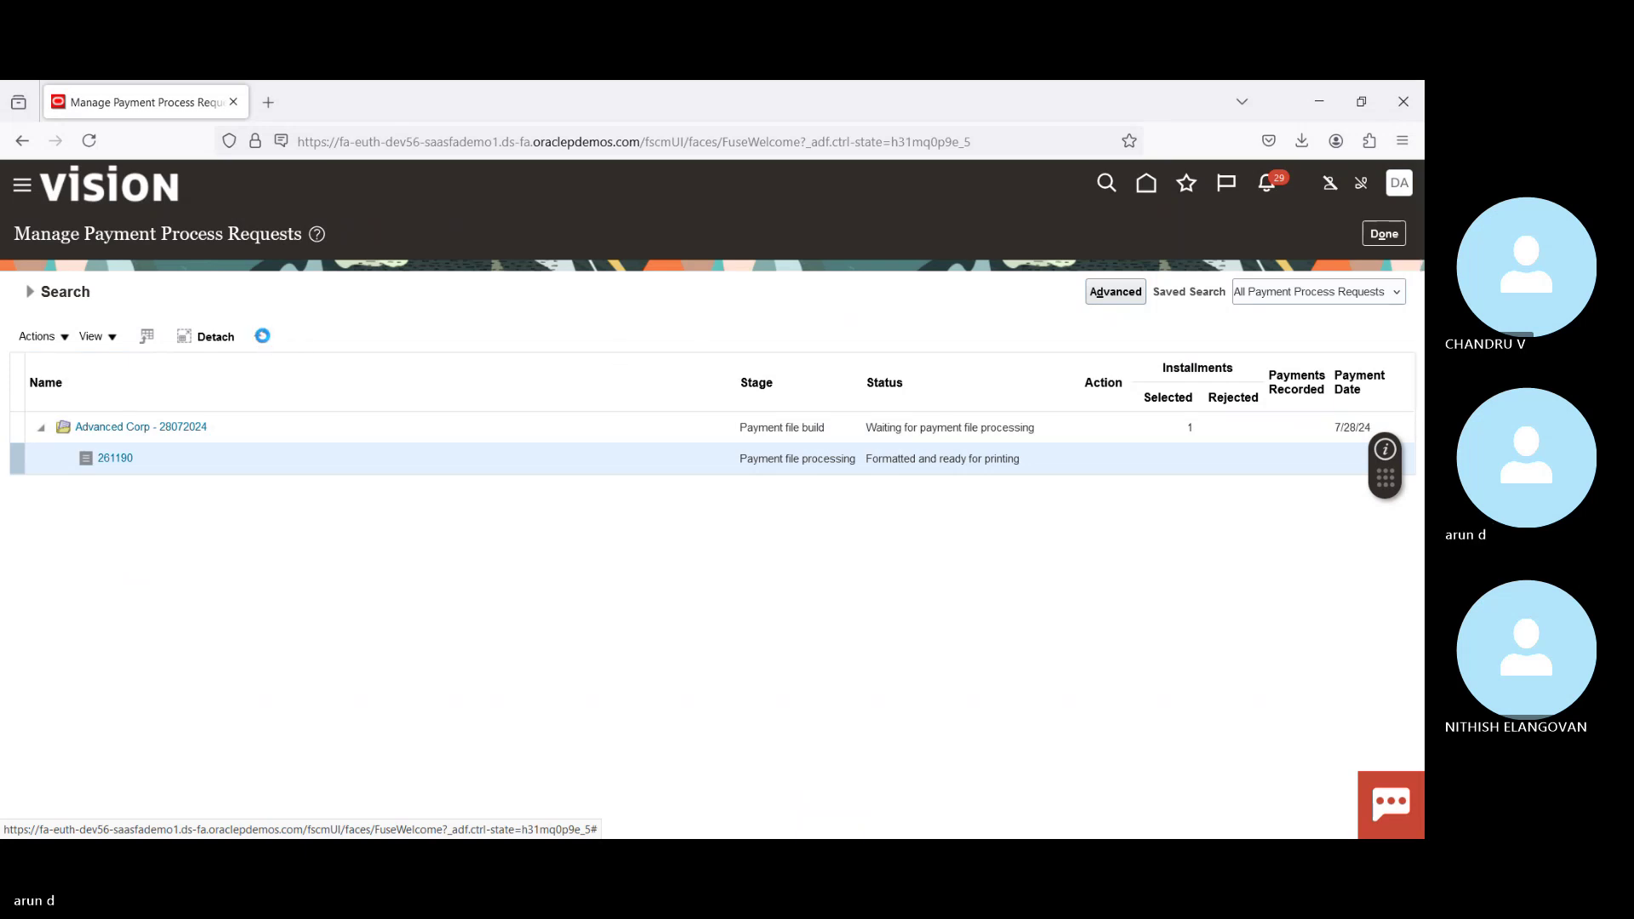
pyautogui.click(264, 340)
pyautogui.click(264, 341)
pyautogui.click(262, 336)
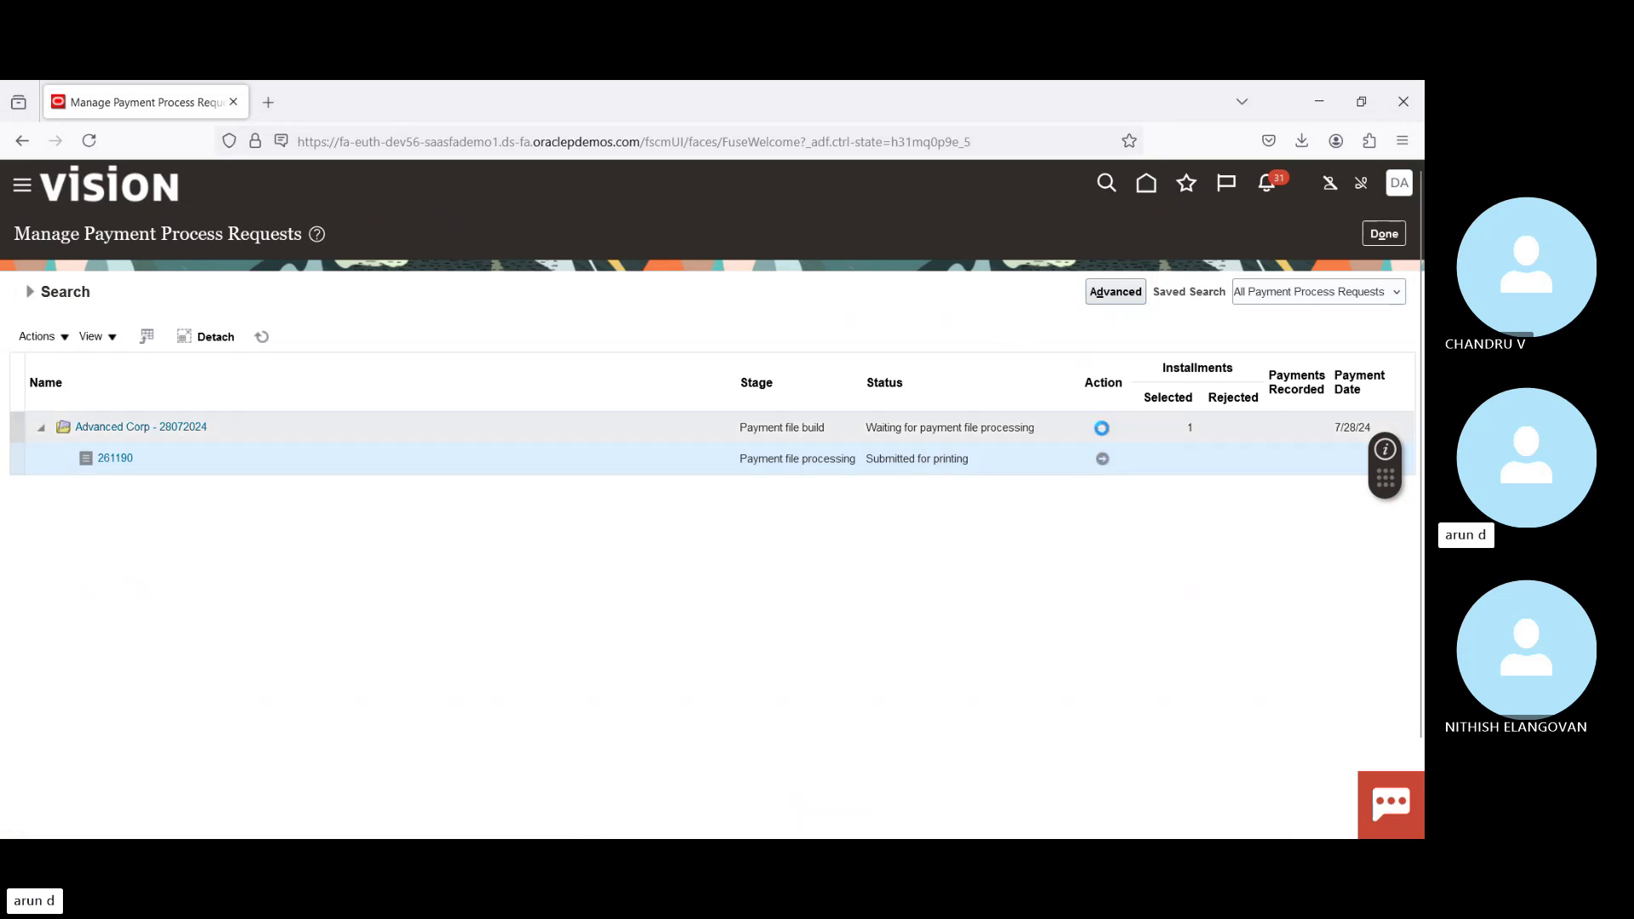
# Step: Record the print status of payment file 261190 as printed and confirm it
pyautogui.click(1103, 458)
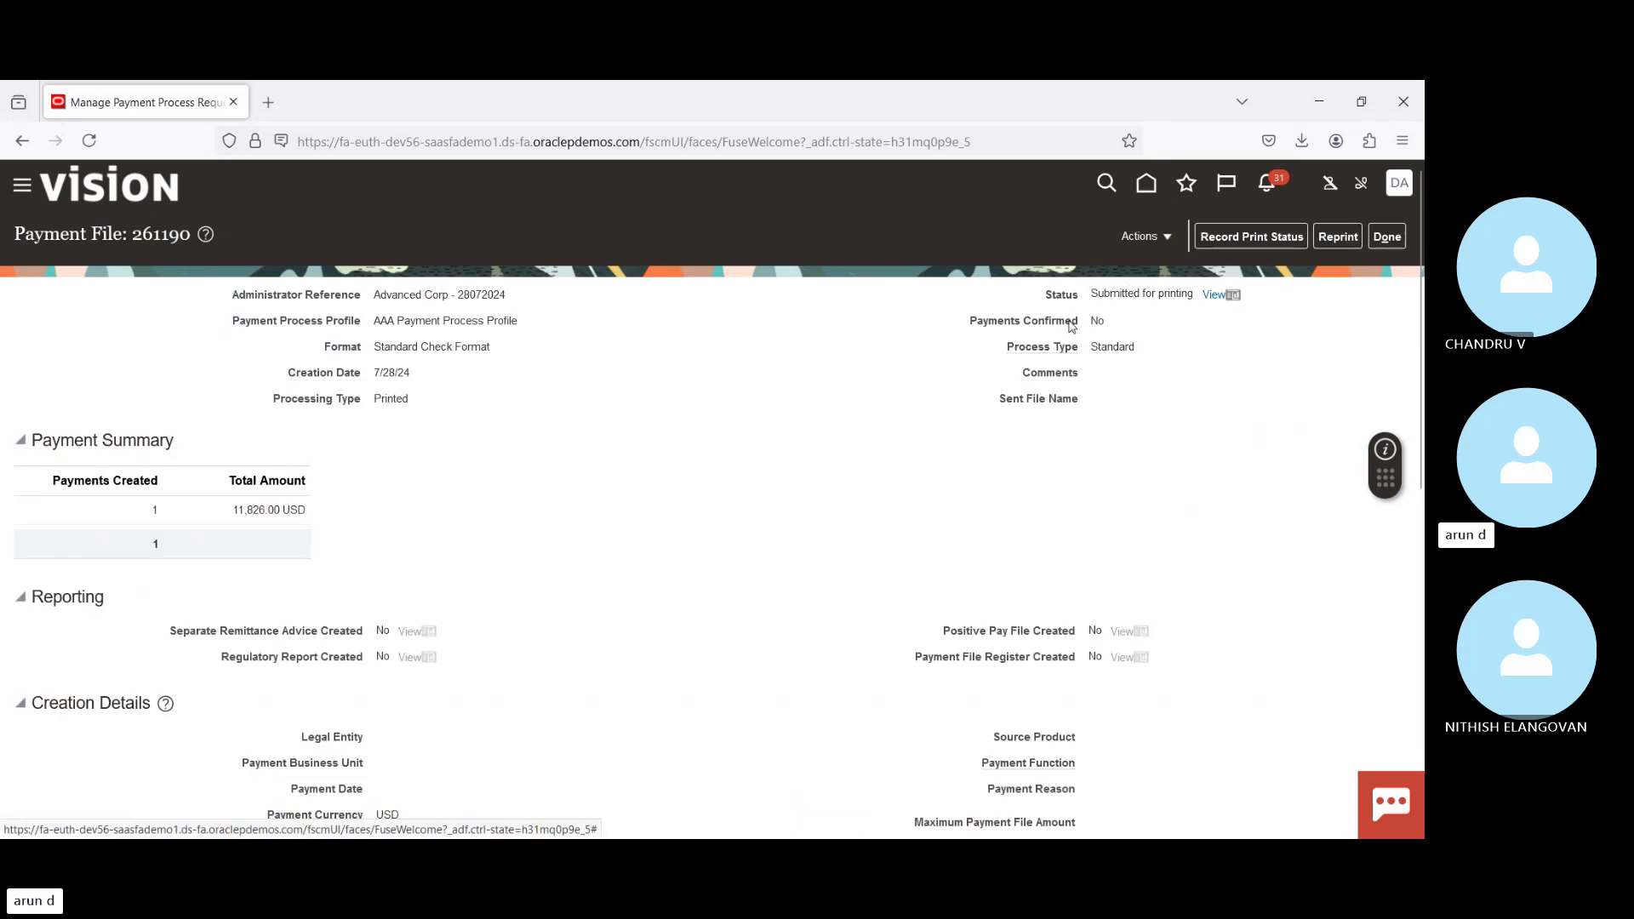
pyautogui.click(1258, 238)
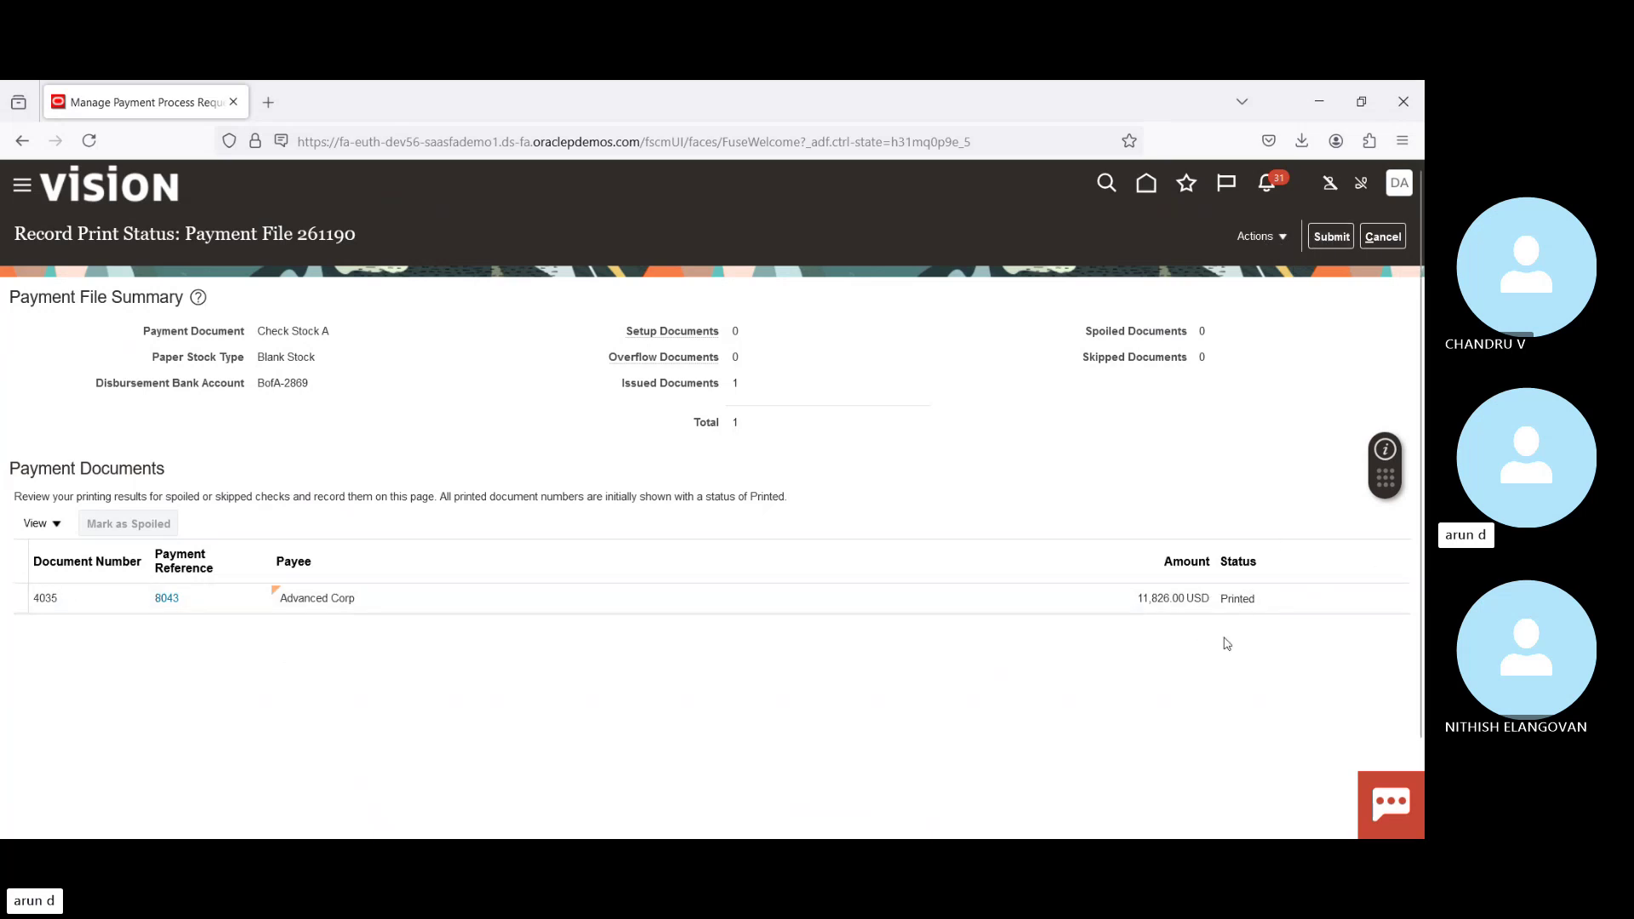
pyautogui.click(1332, 238)
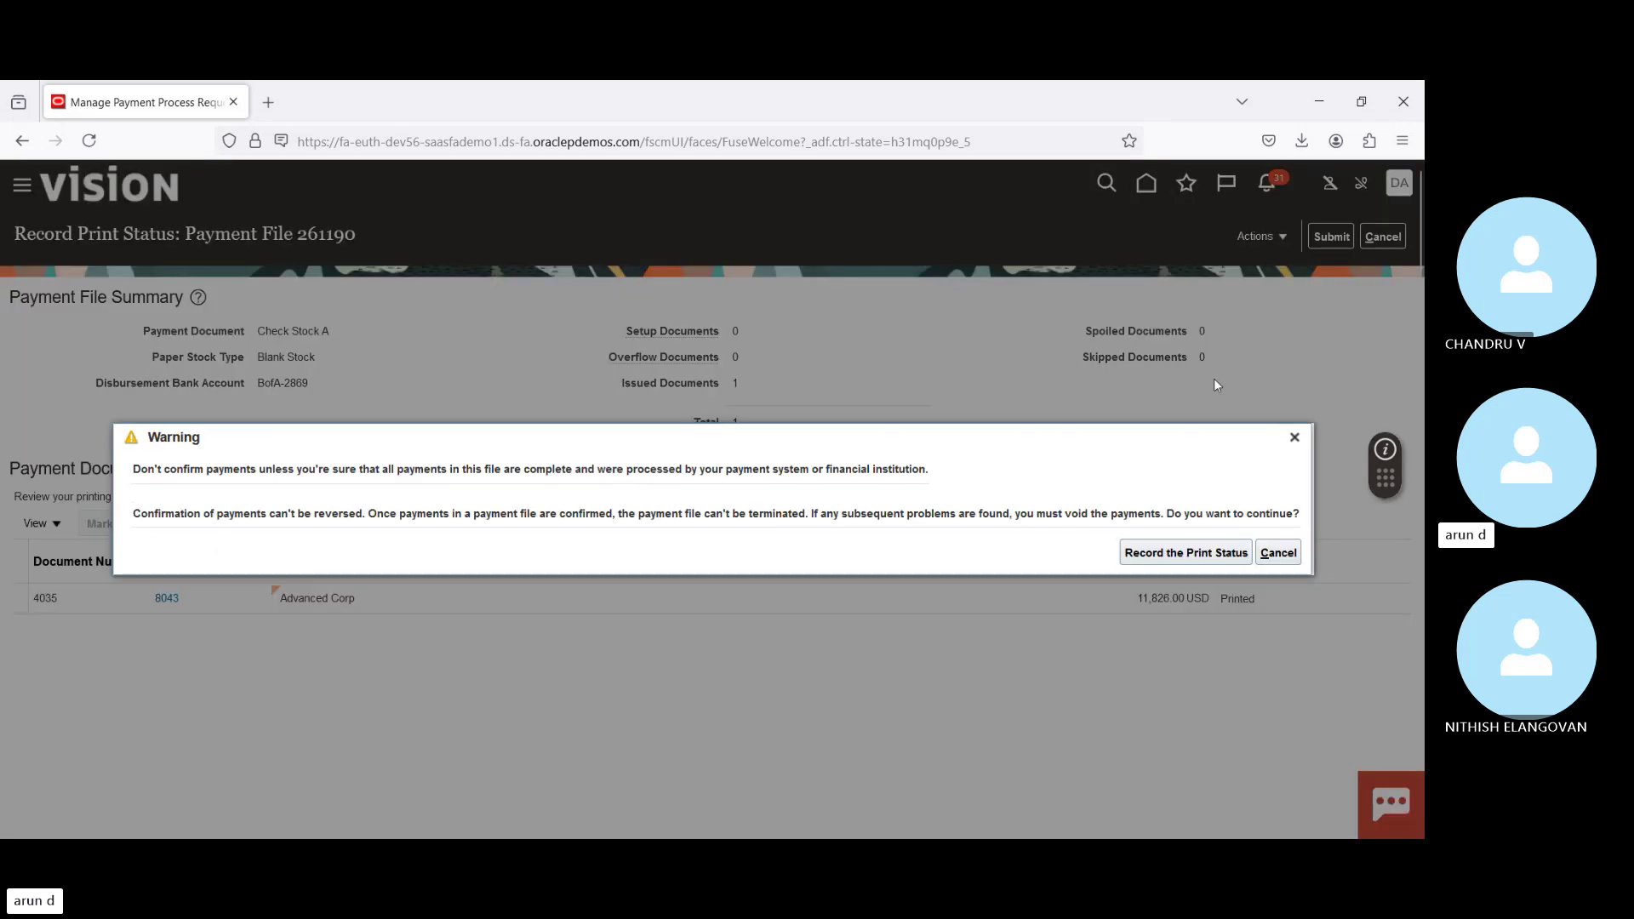
pyautogui.click(1180, 555)
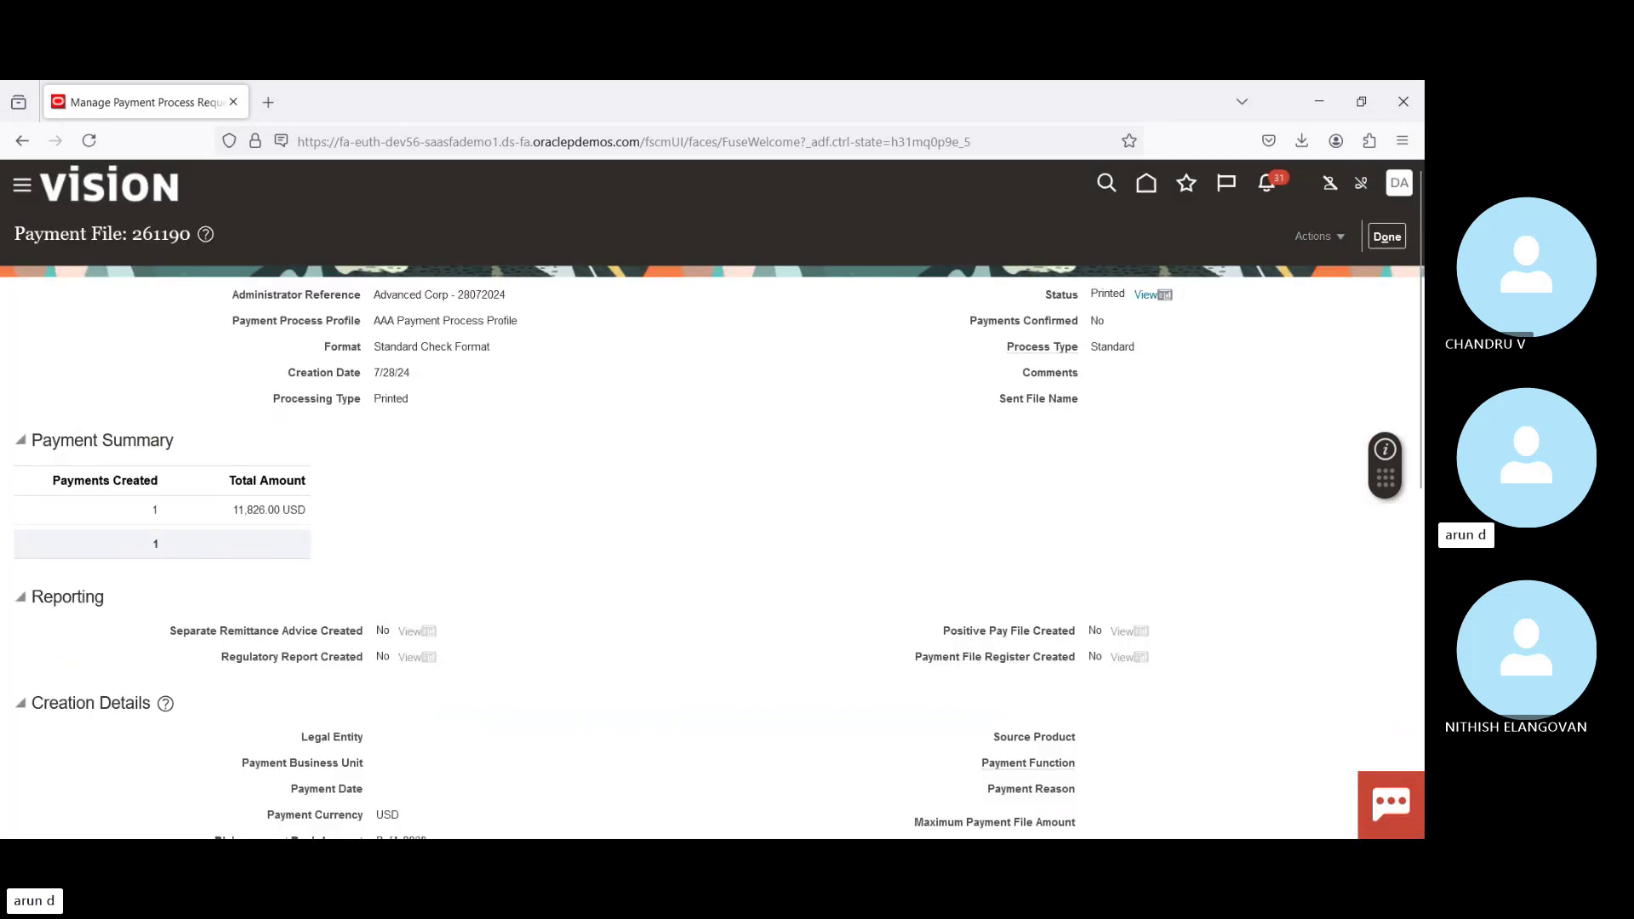
pyautogui.click(1386, 237)
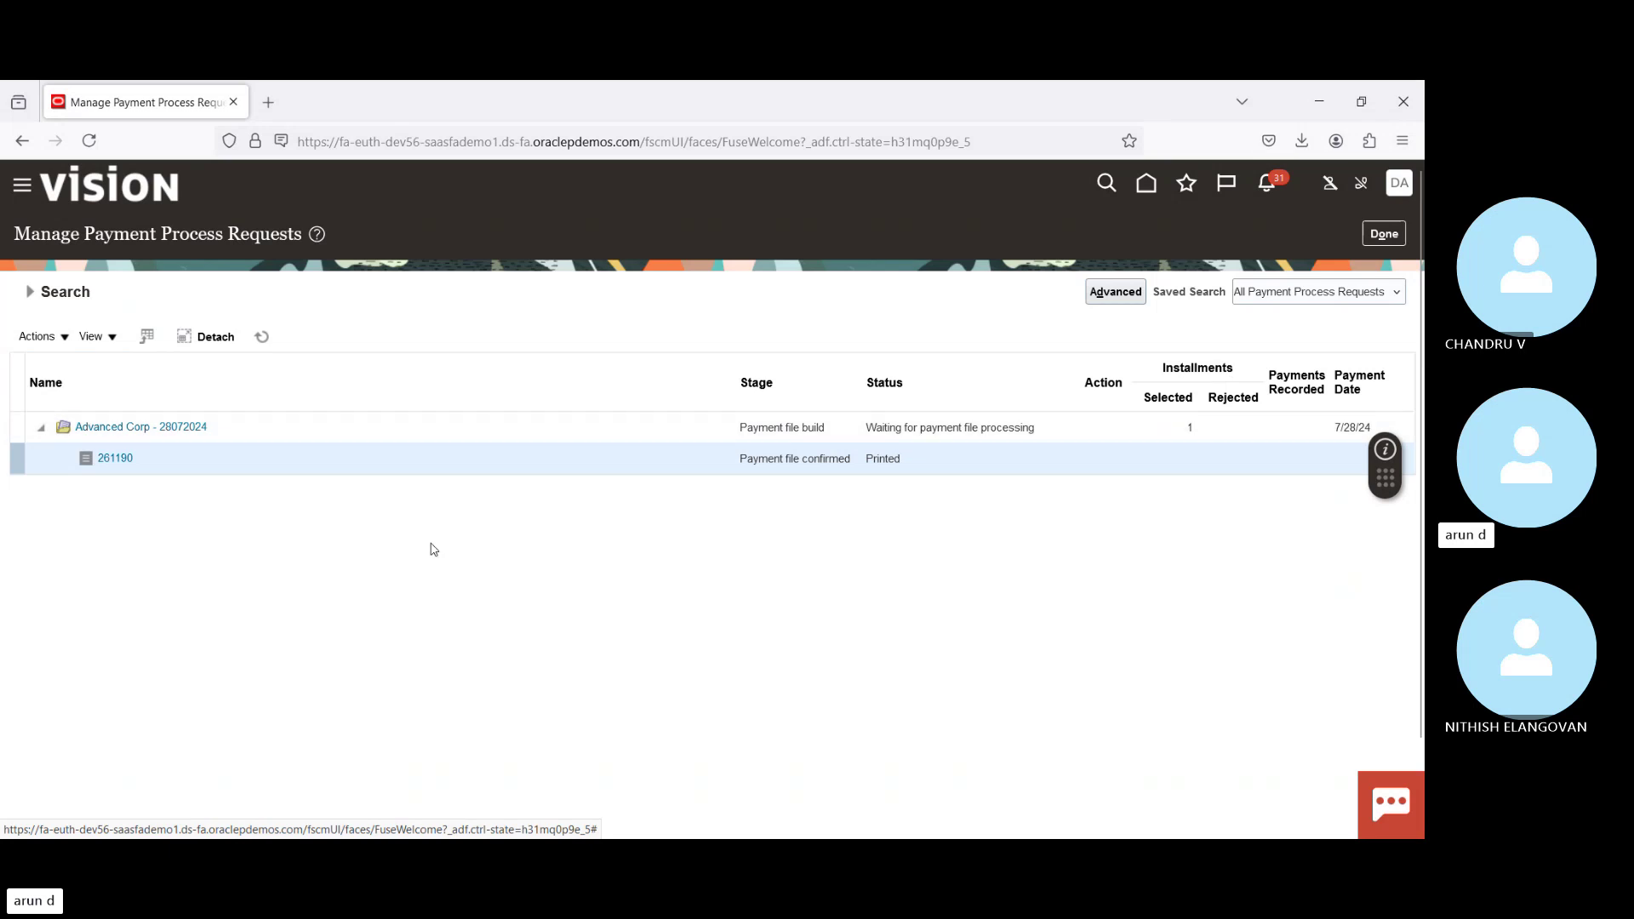
# Step: Refresh to confirm the Advanced Corp request completed, then finish with payment process requests
pyautogui.click(262, 338)
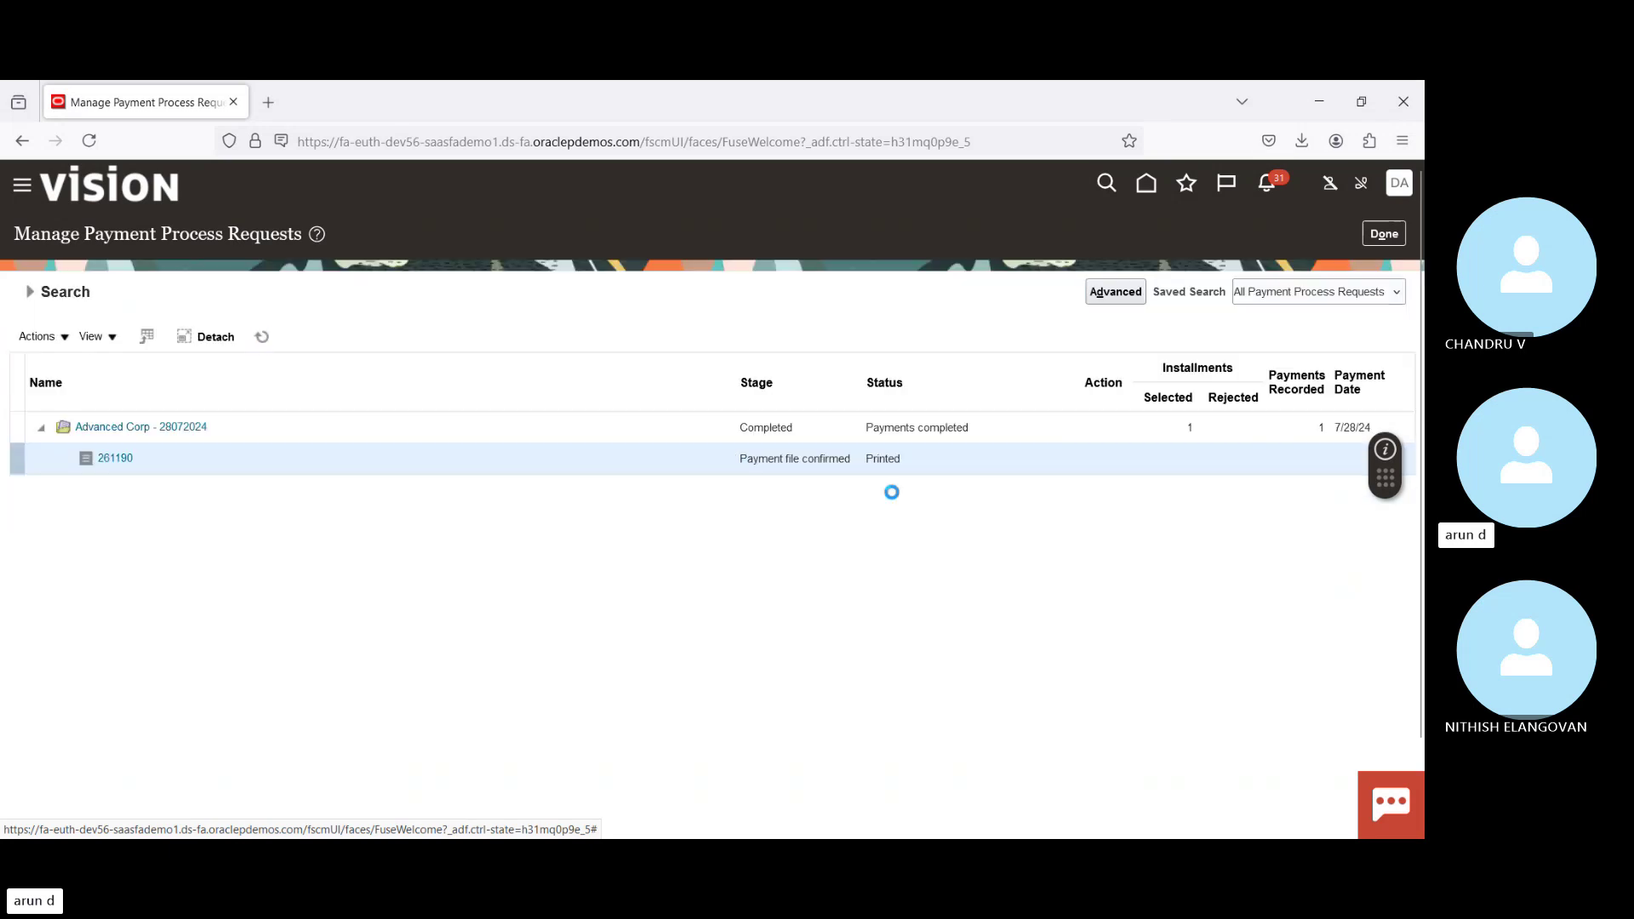
pyautogui.click(931, 425)
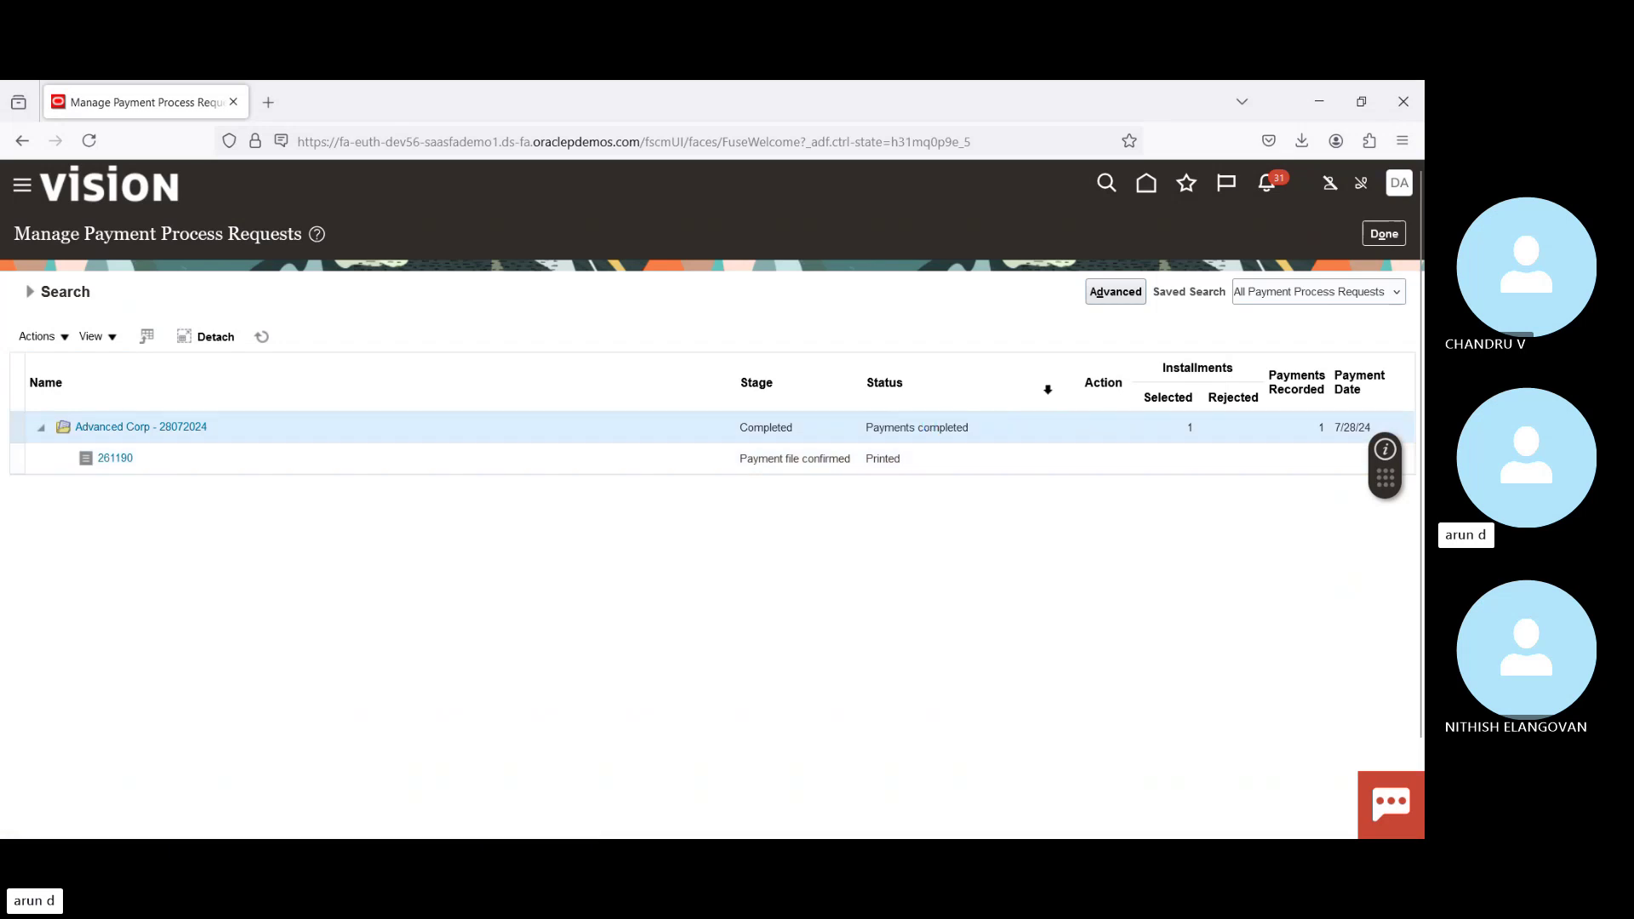
pyautogui.click(1384, 233)
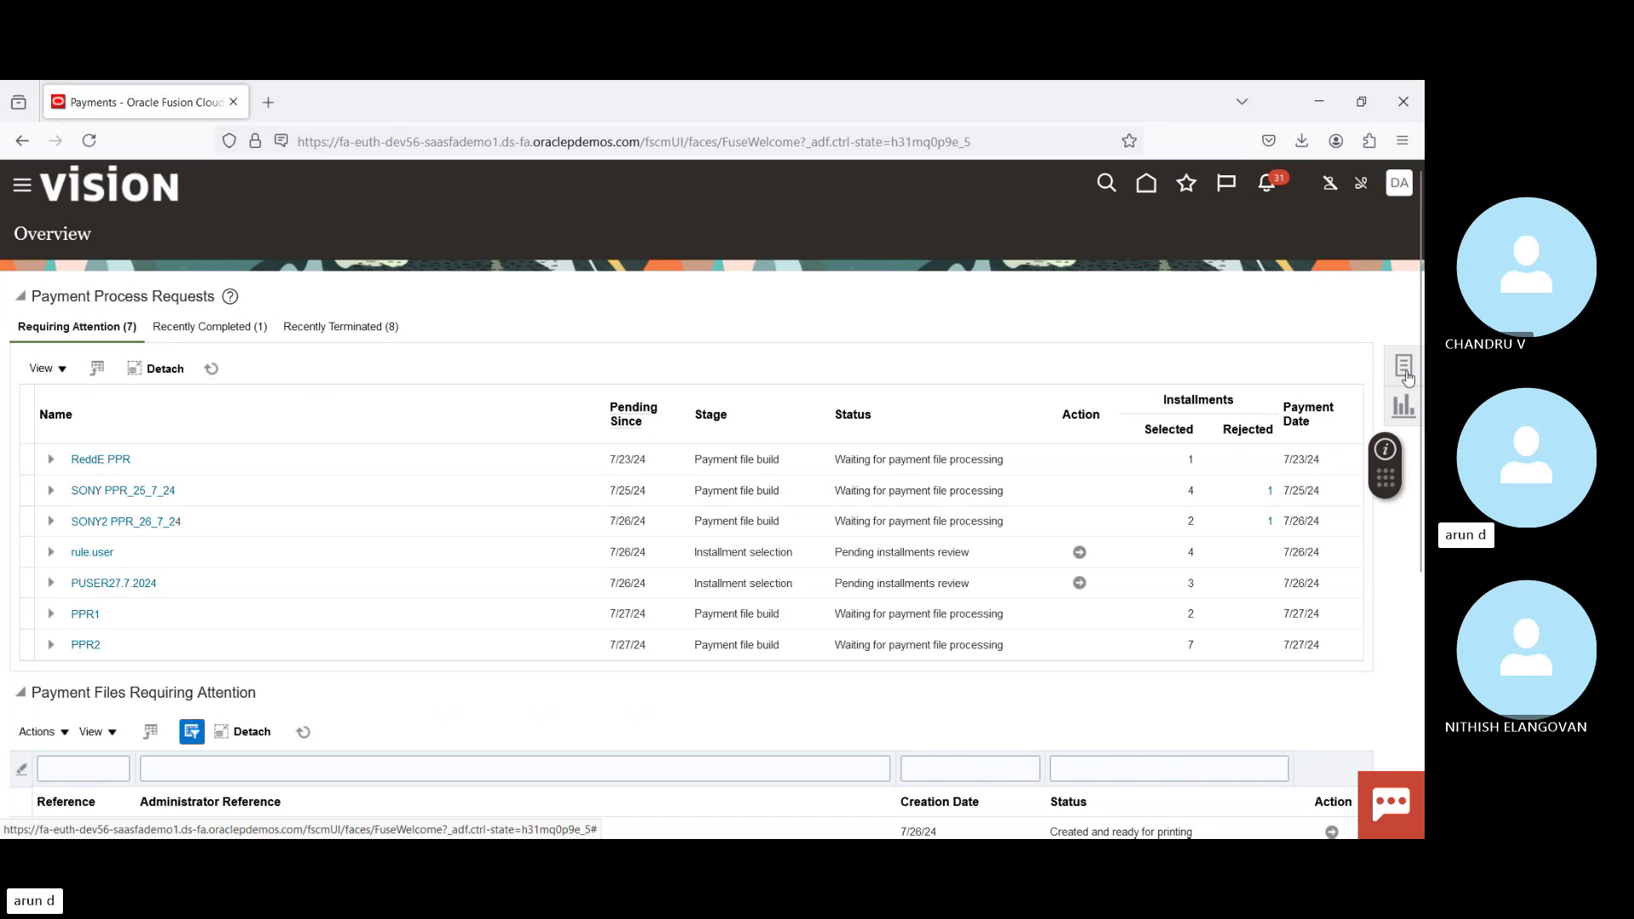
# Step: In Manage Payments, search for payments dated 7/28/24
pyautogui.click(1407, 377)
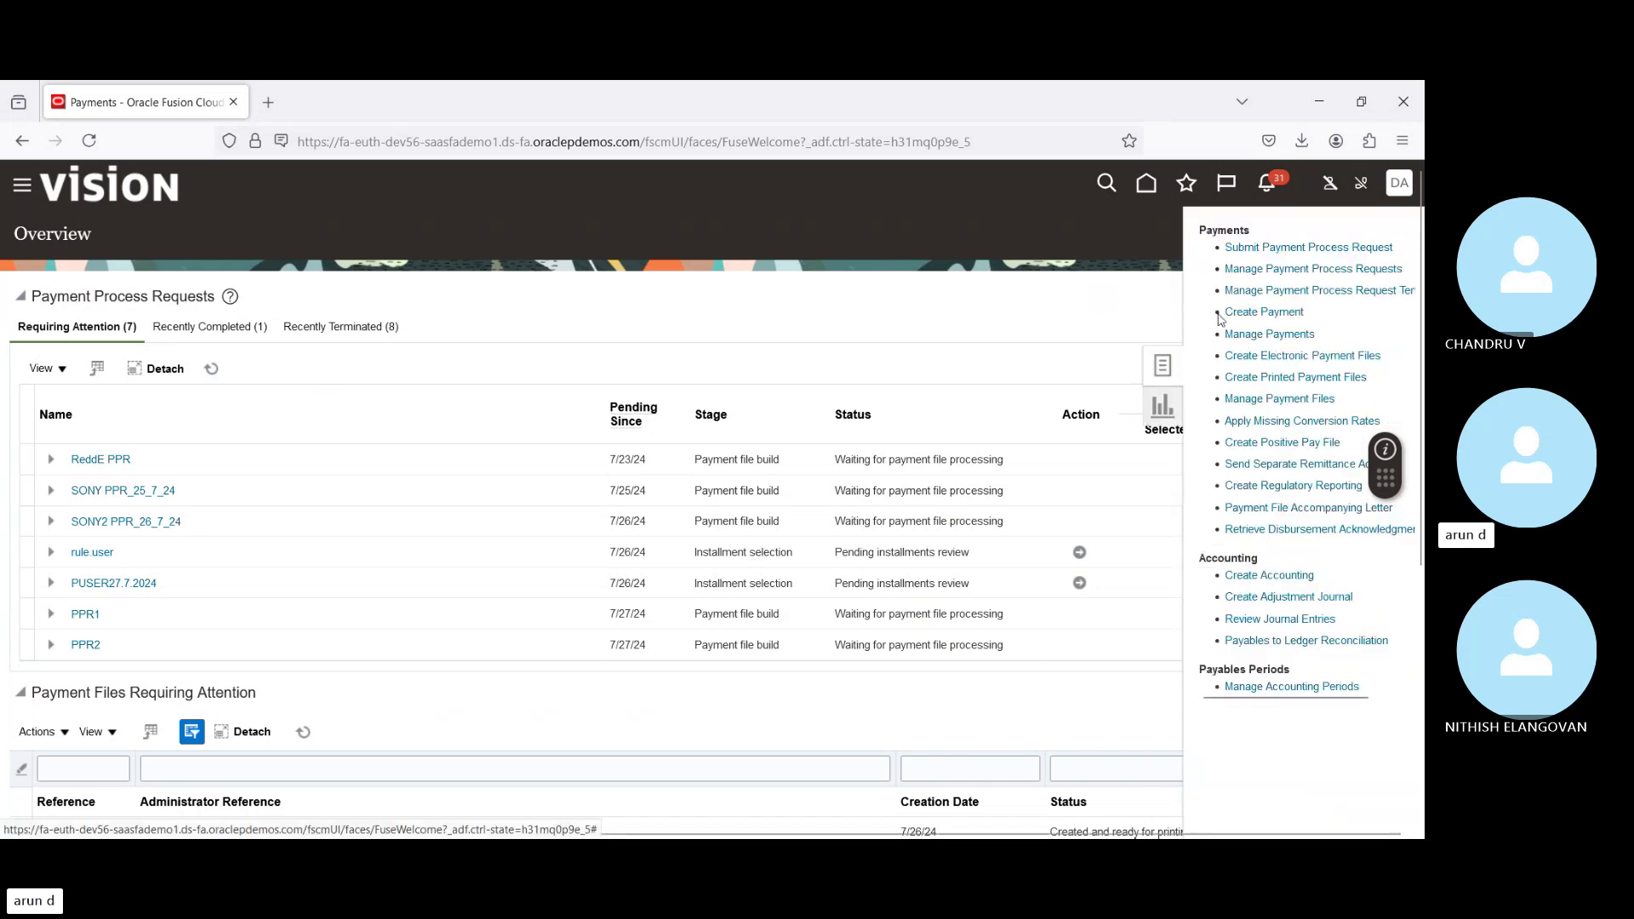
pyautogui.click(1270, 334)
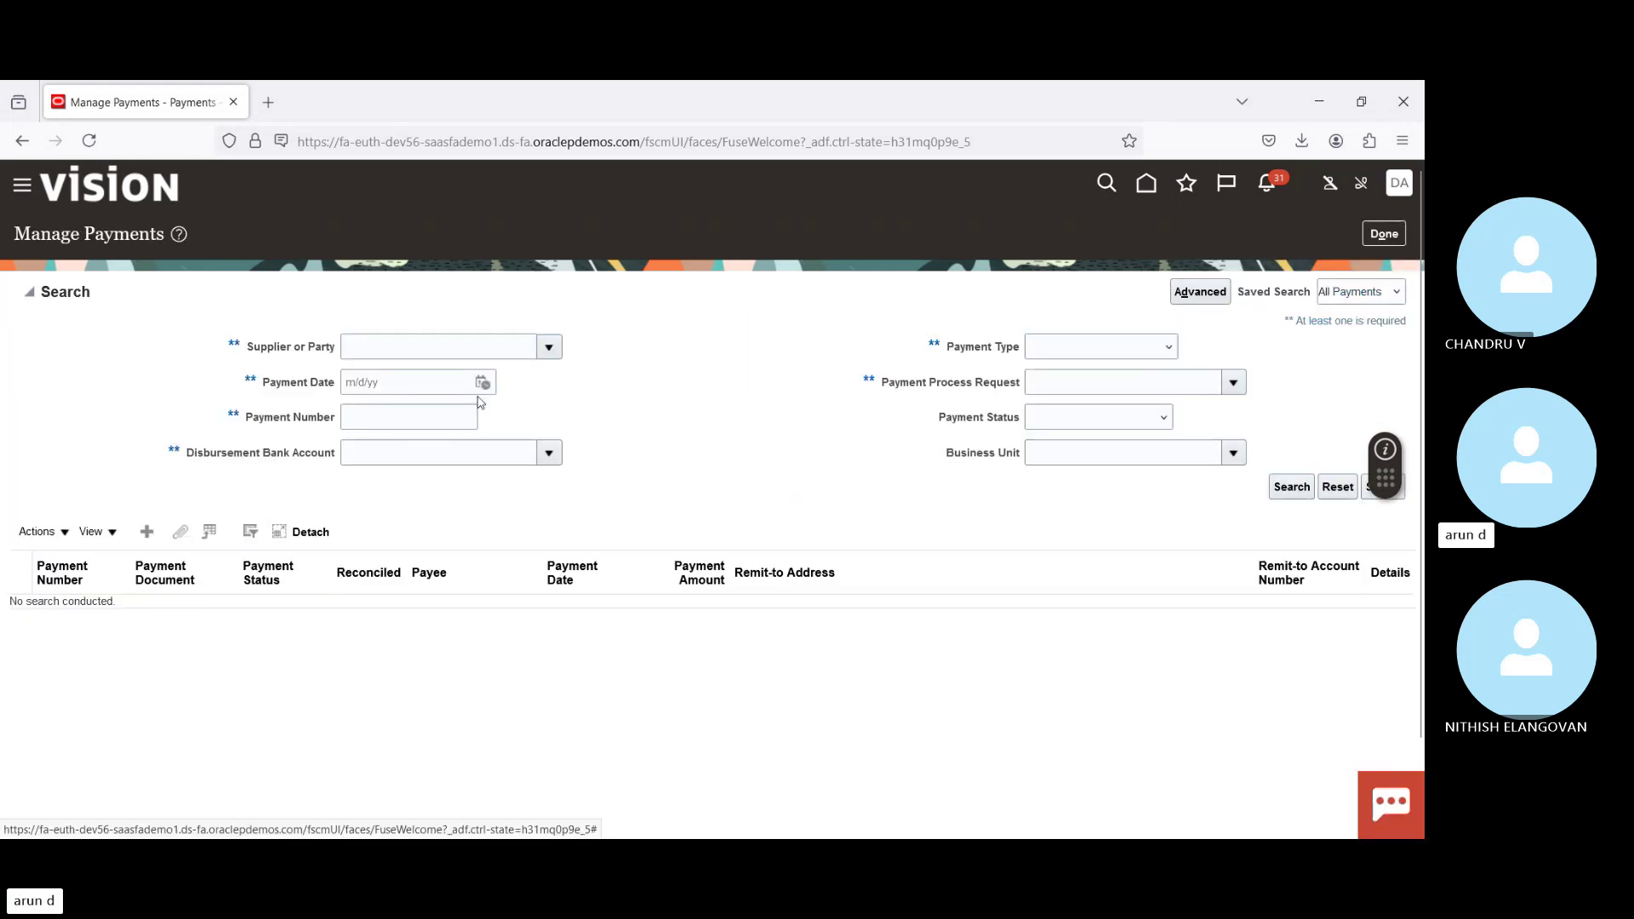
pyautogui.click(483, 383)
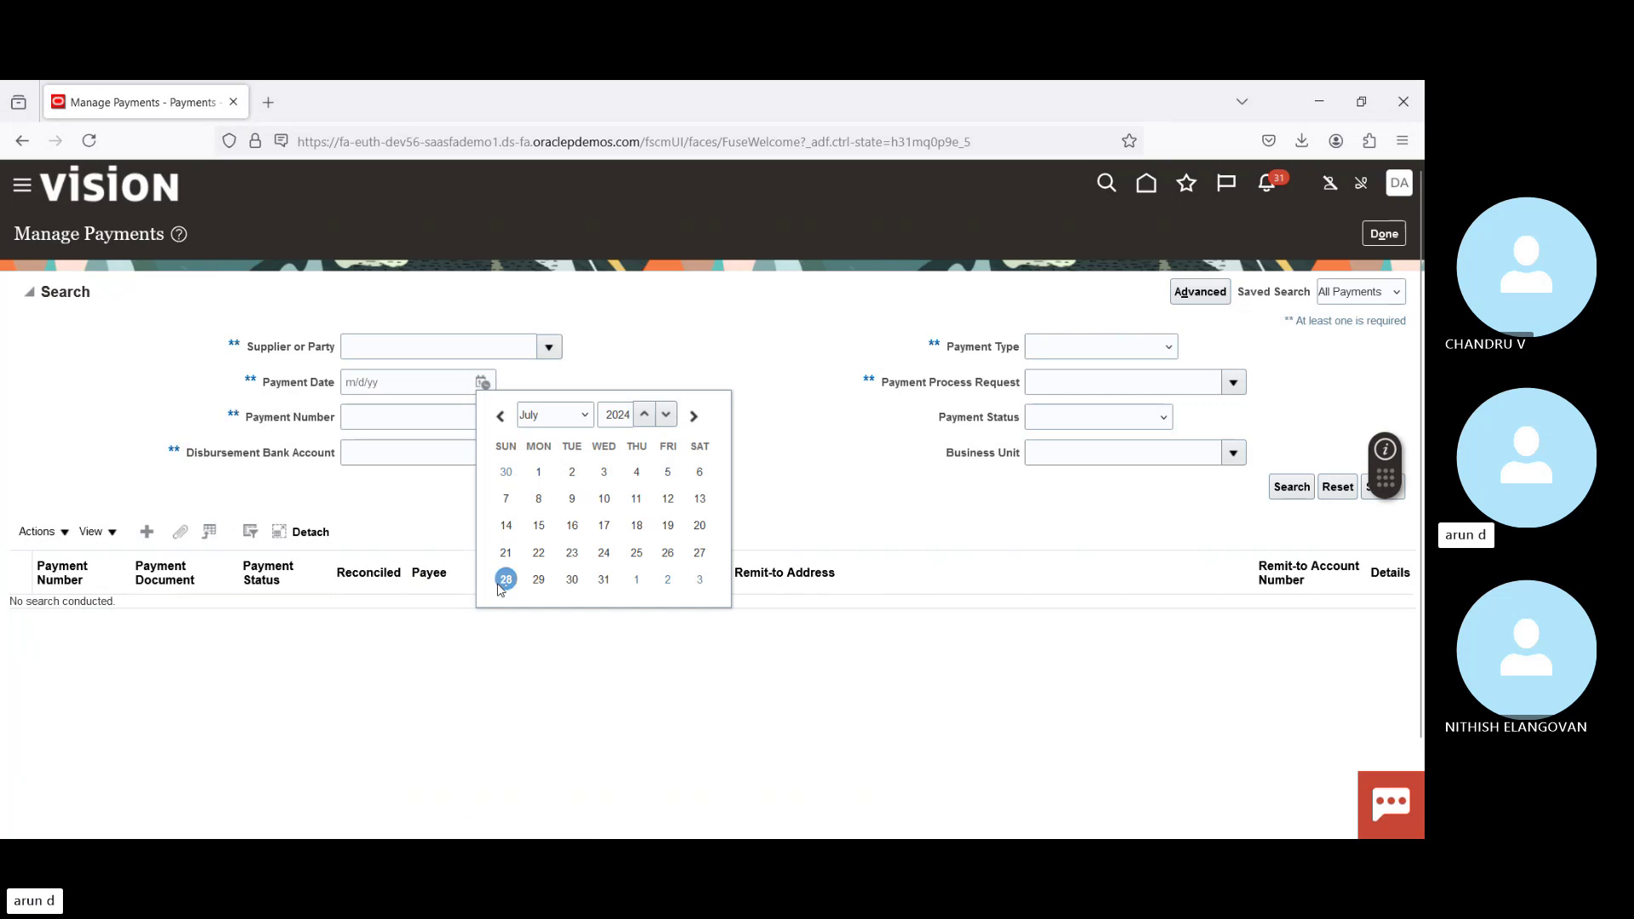
pyautogui.click(506, 580)
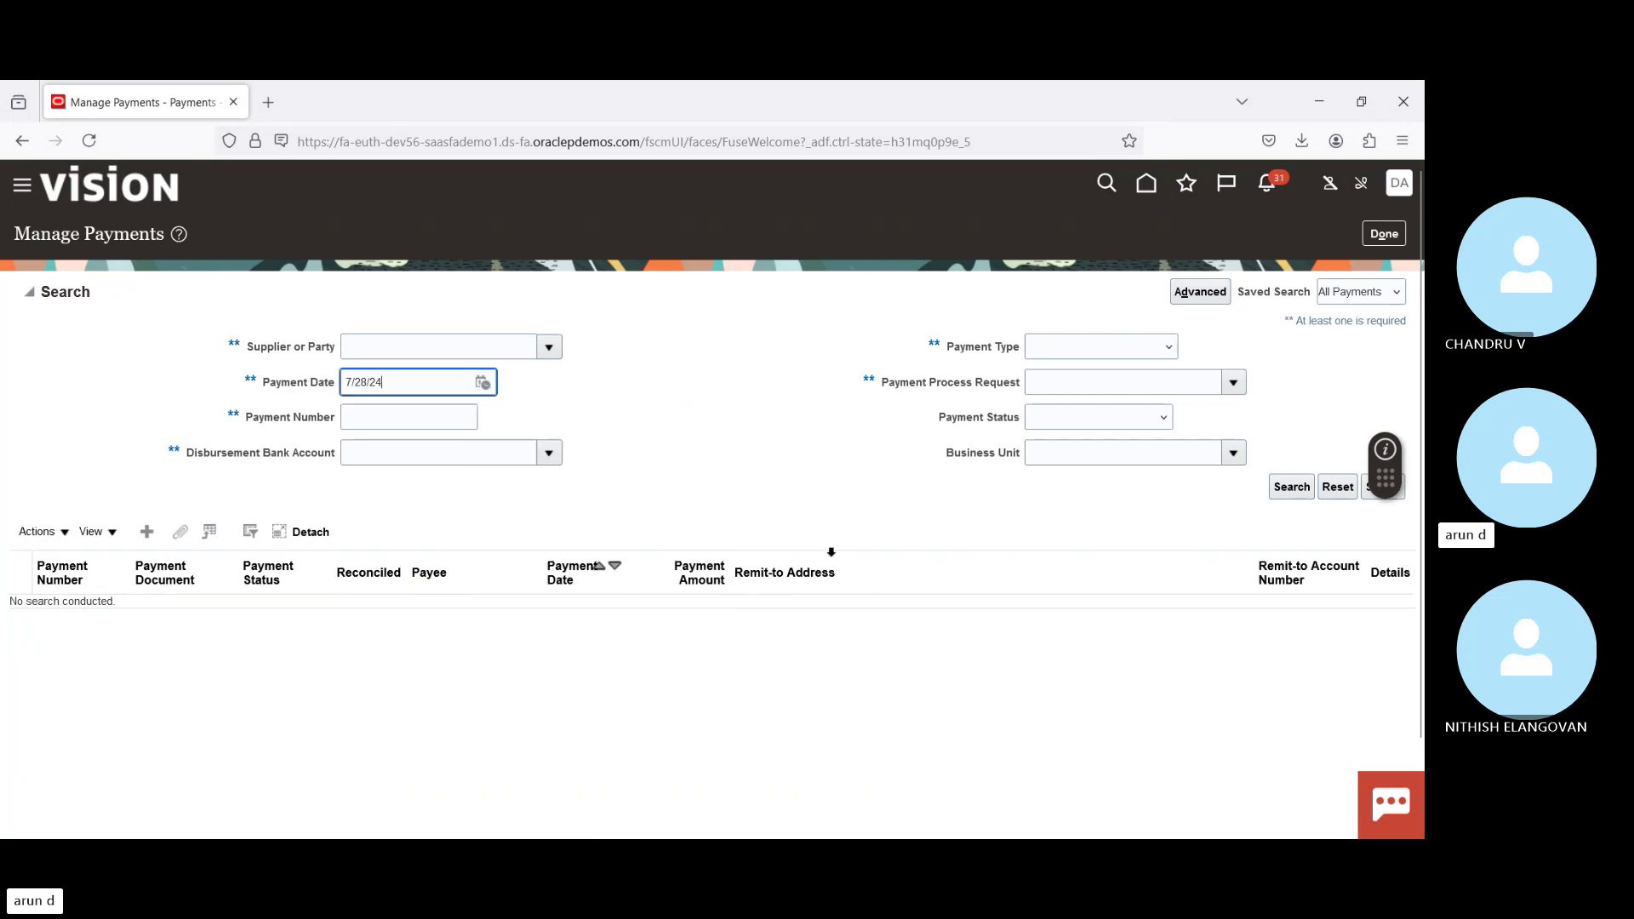
pyautogui.click(1294, 488)
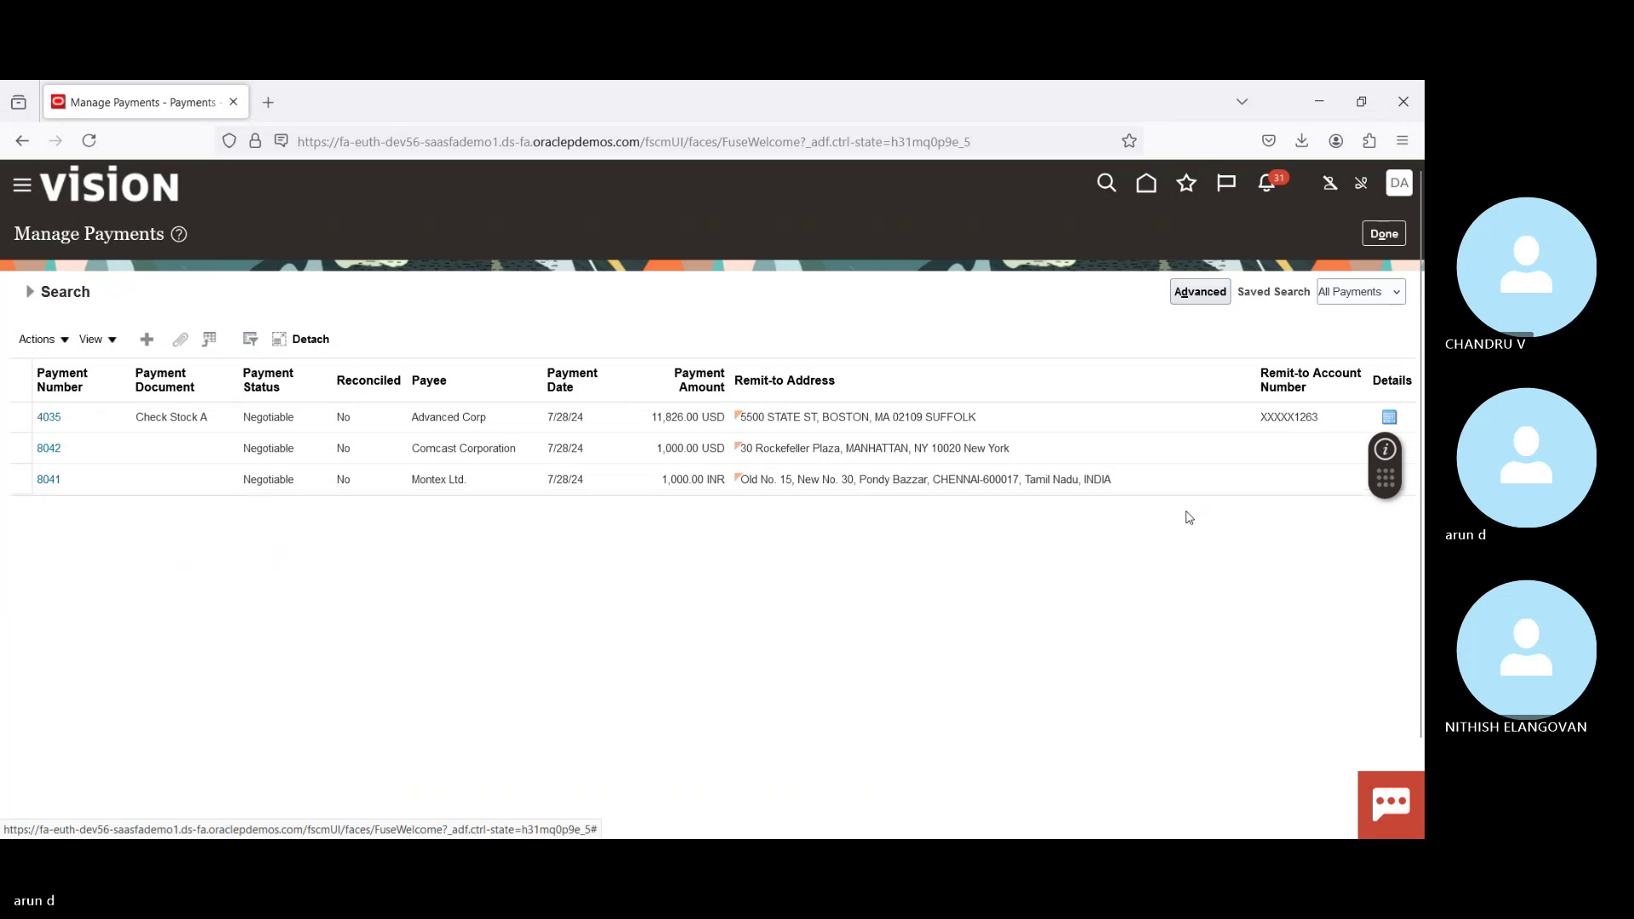
# Step: Open the details of Advanced Corp's payment 4035 from the results
pyautogui.click(304, 424)
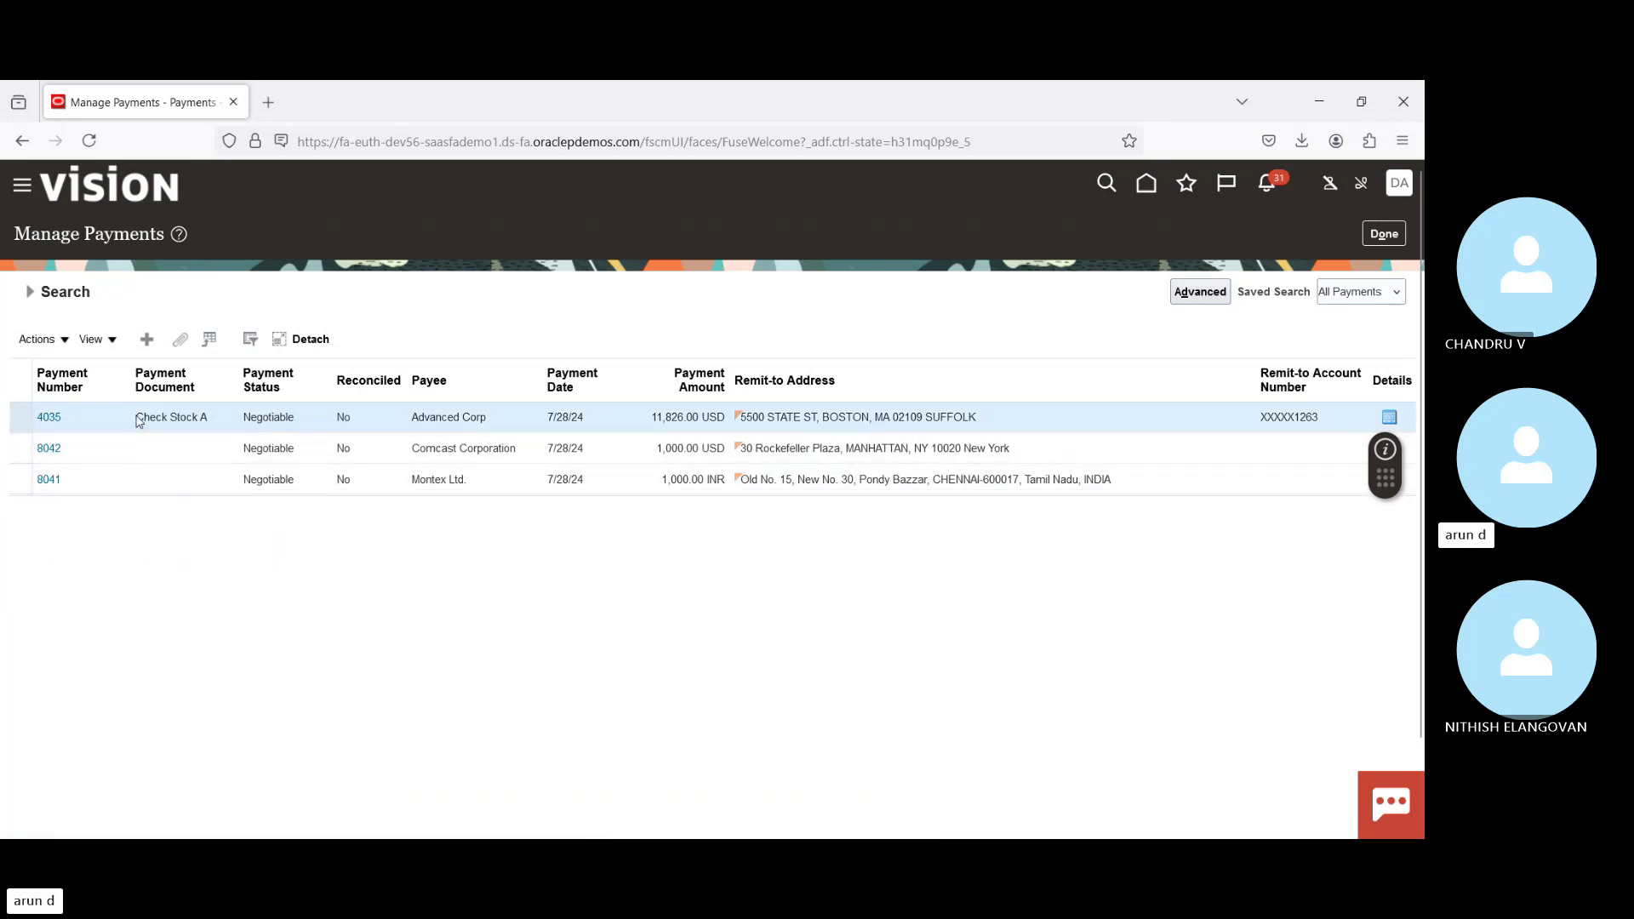
pyautogui.moveTo(137, 417); pyautogui.dragTo(228, 424)
pyautogui.doubleClick(432, 418)
pyautogui.click(48, 419)
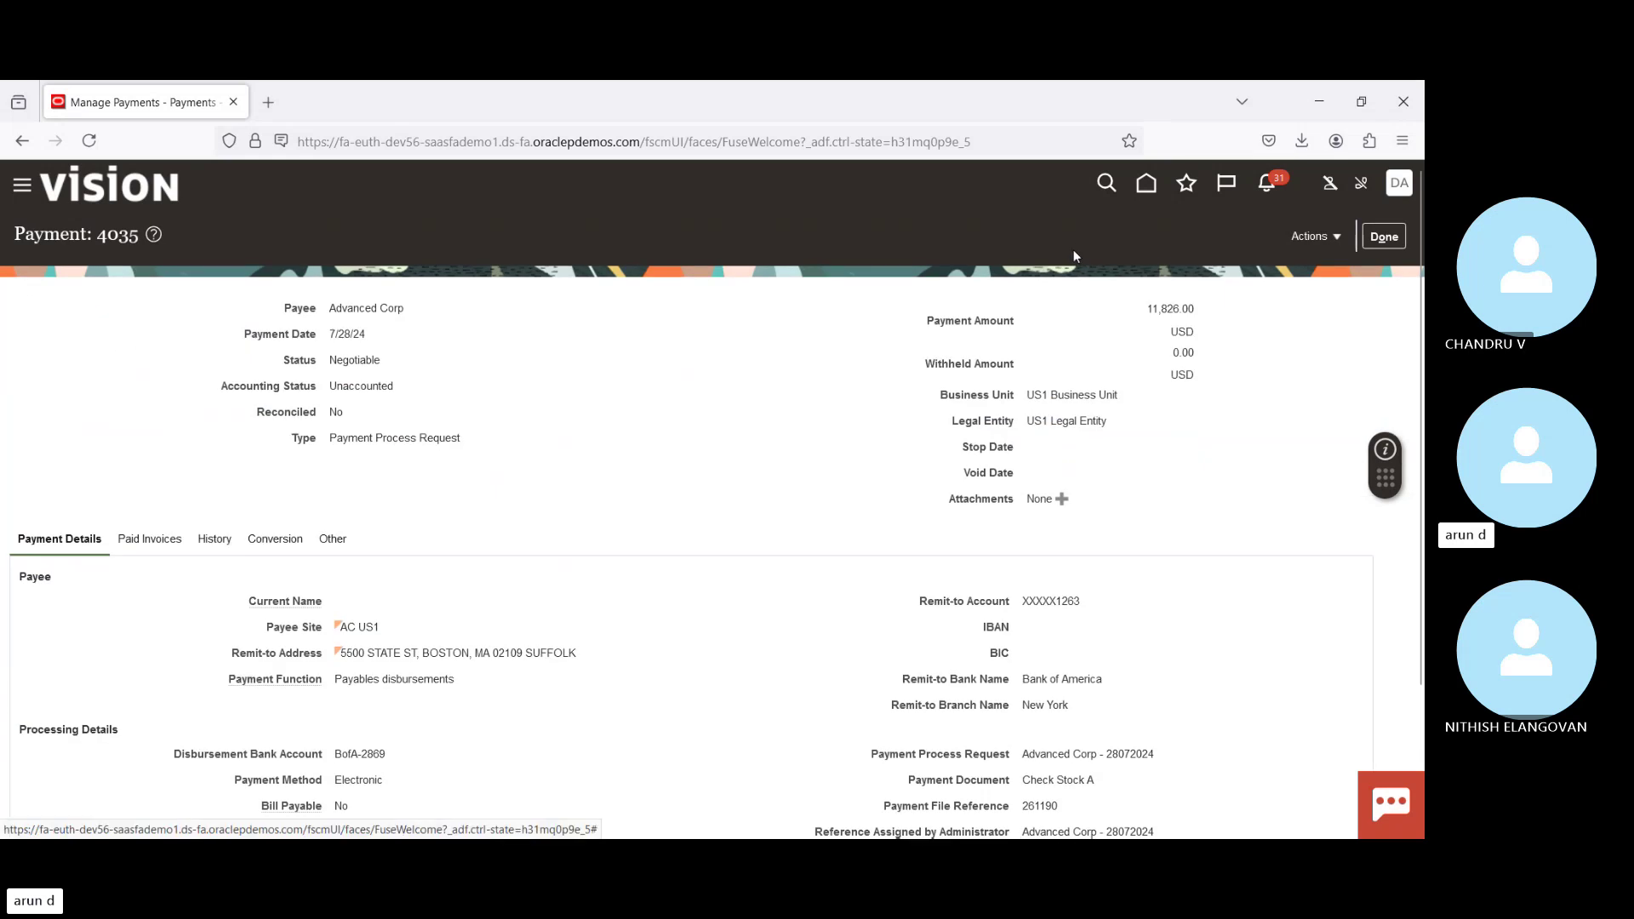
# Step: Post payment 4035 to the ledger and acknowledge the accounting-completed confirmation
pyautogui.click(1333, 236)
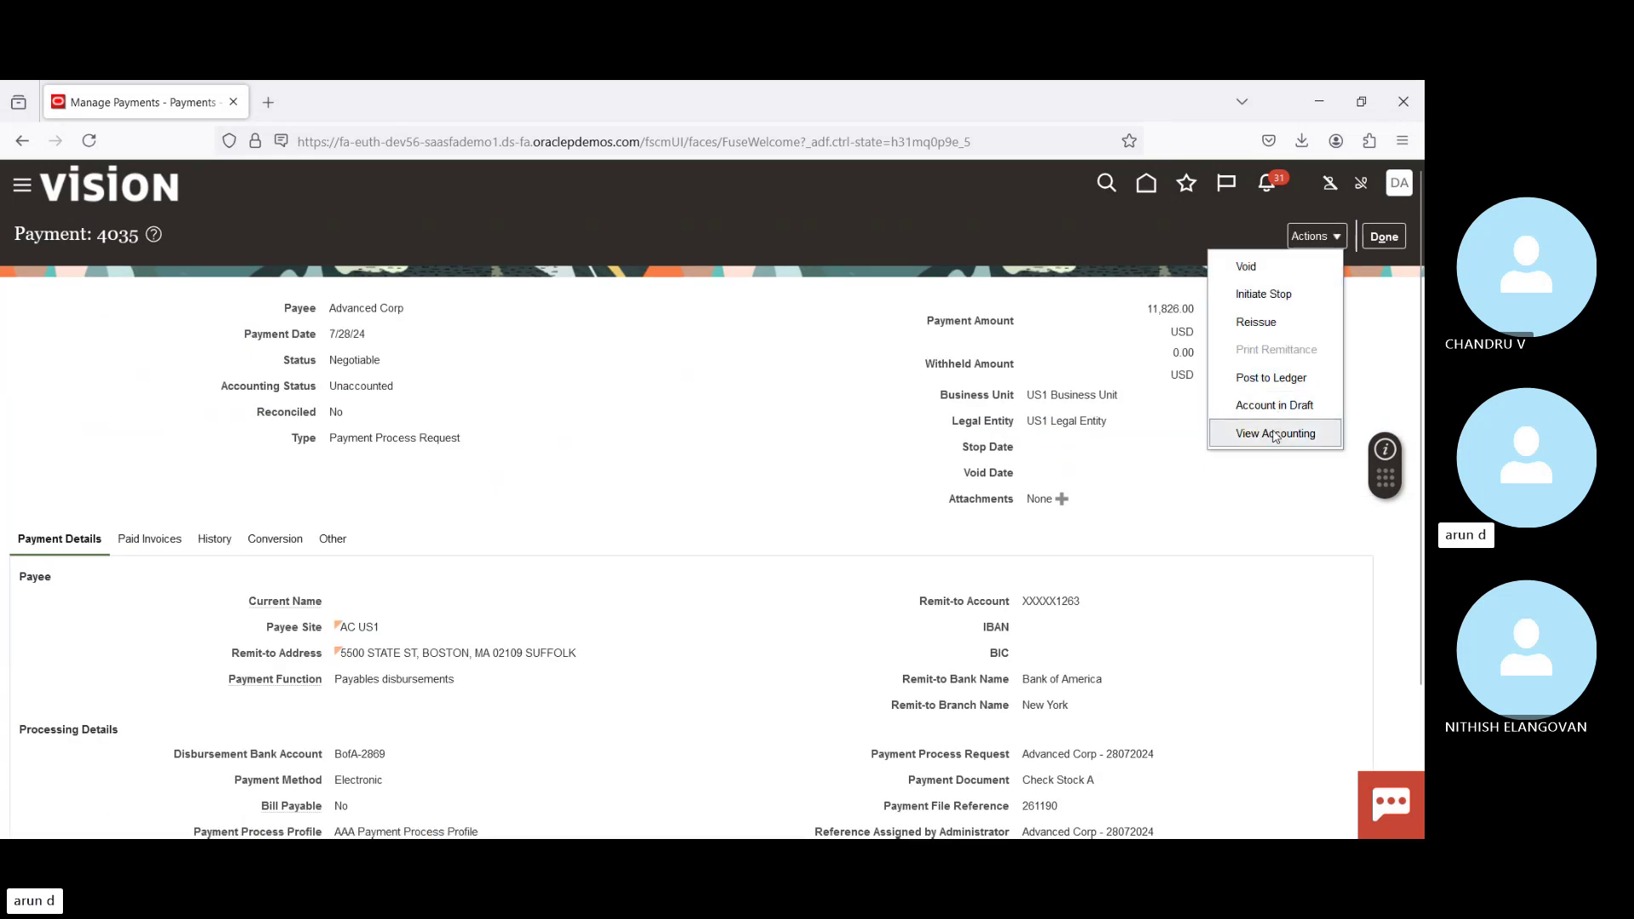
pyautogui.click(1263, 382)
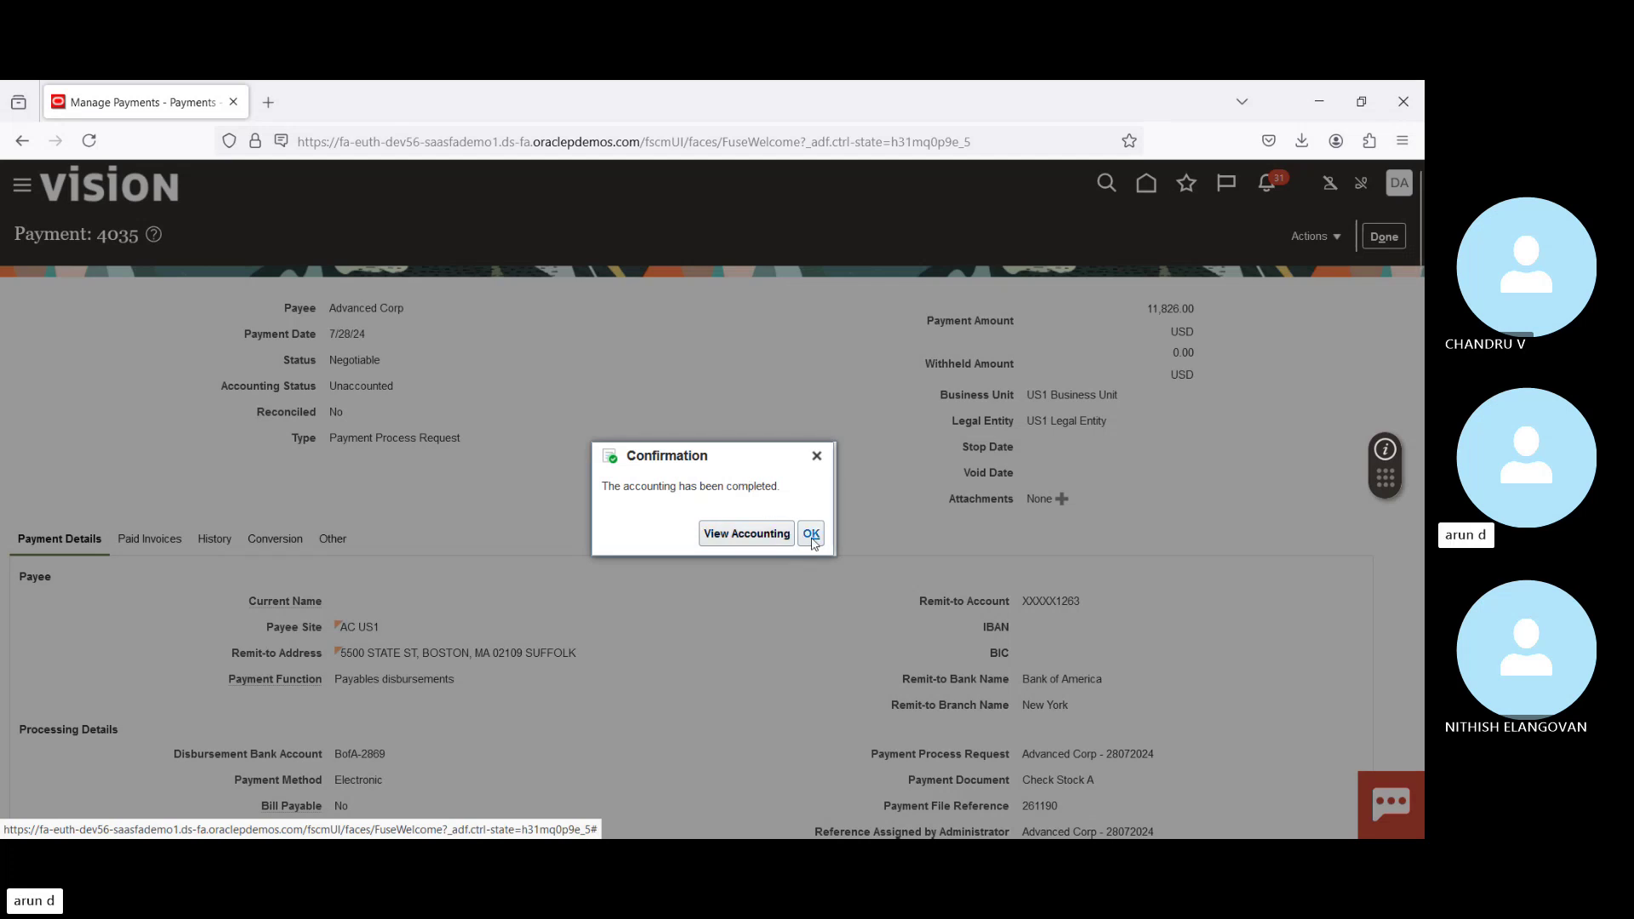
pyautogui.click(811, 534)
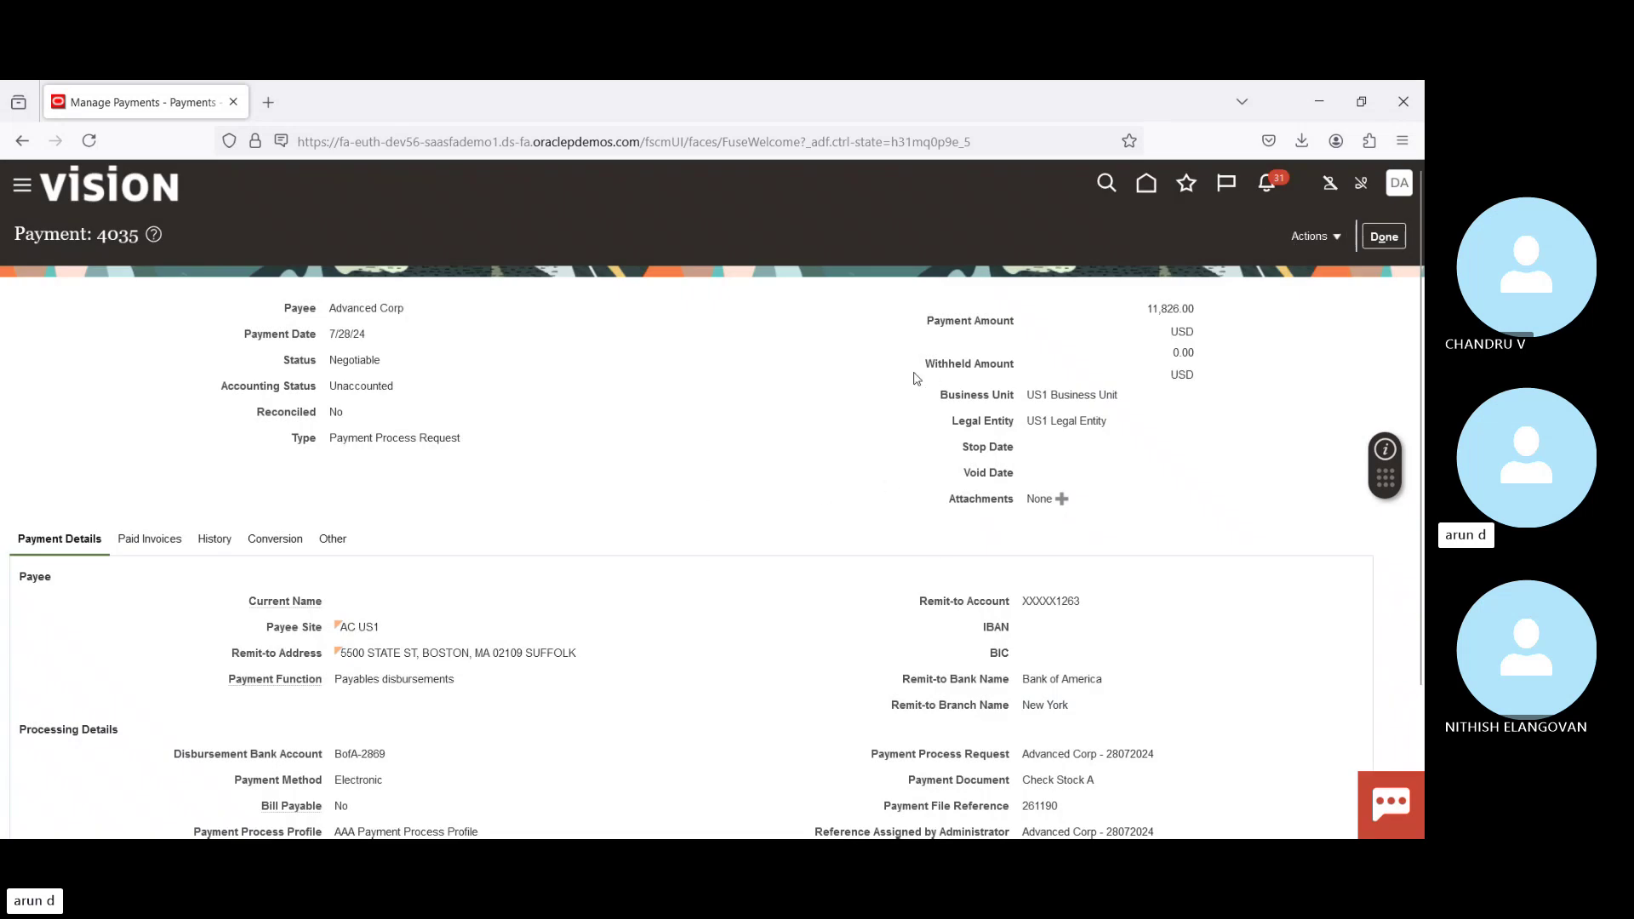
pyautogui.click(1333, 239)
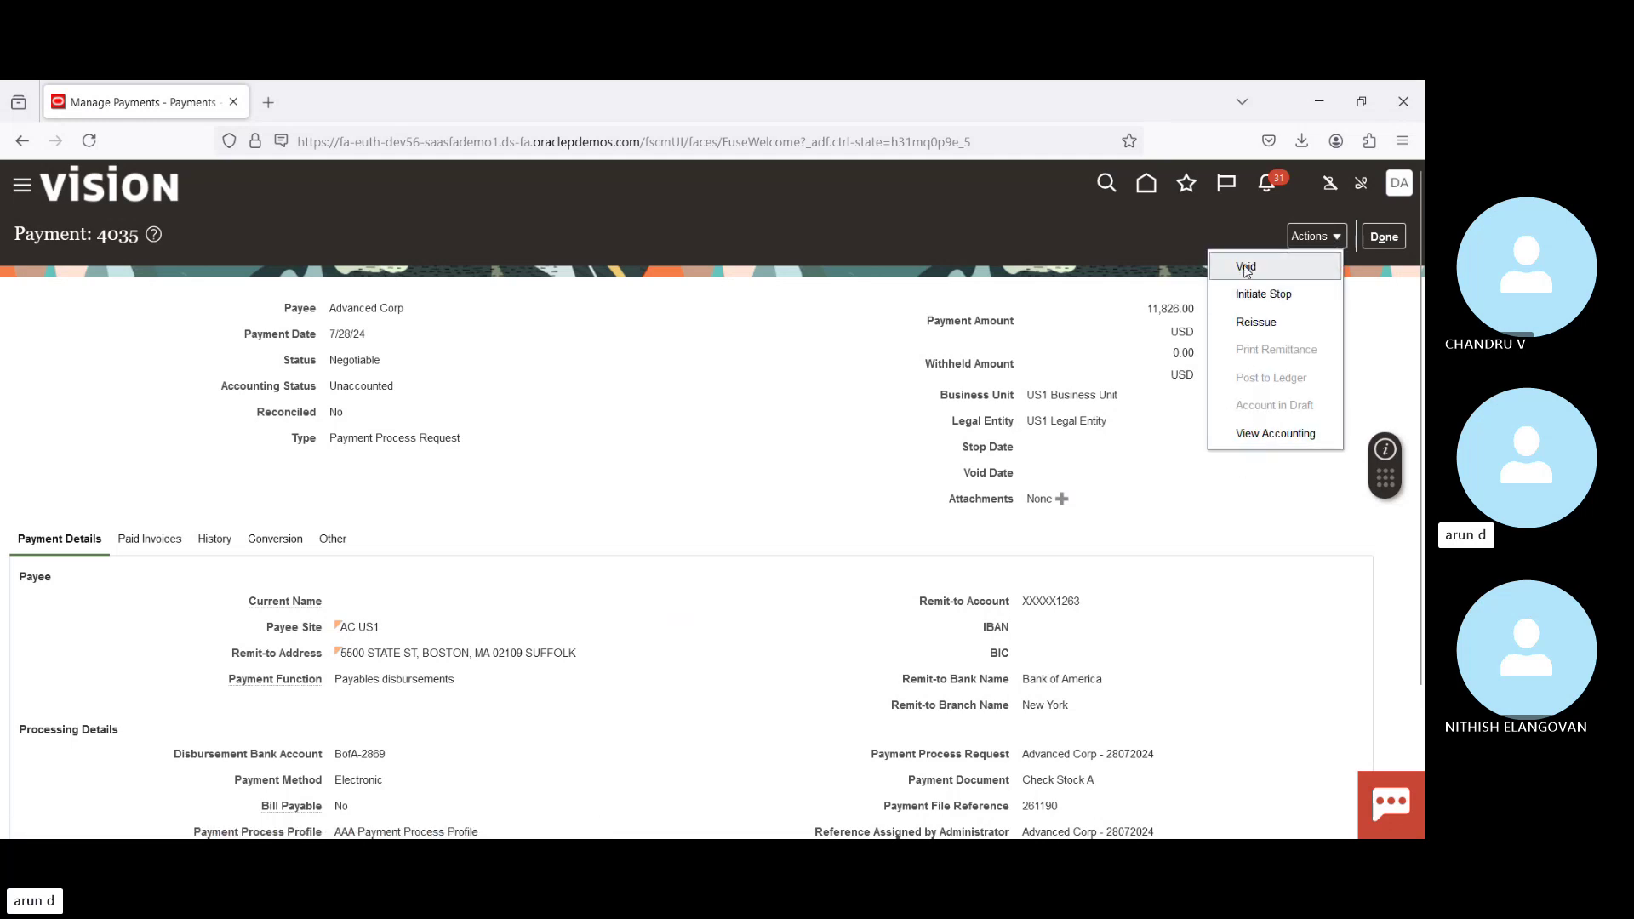
pyautogui.click(1245, 269)
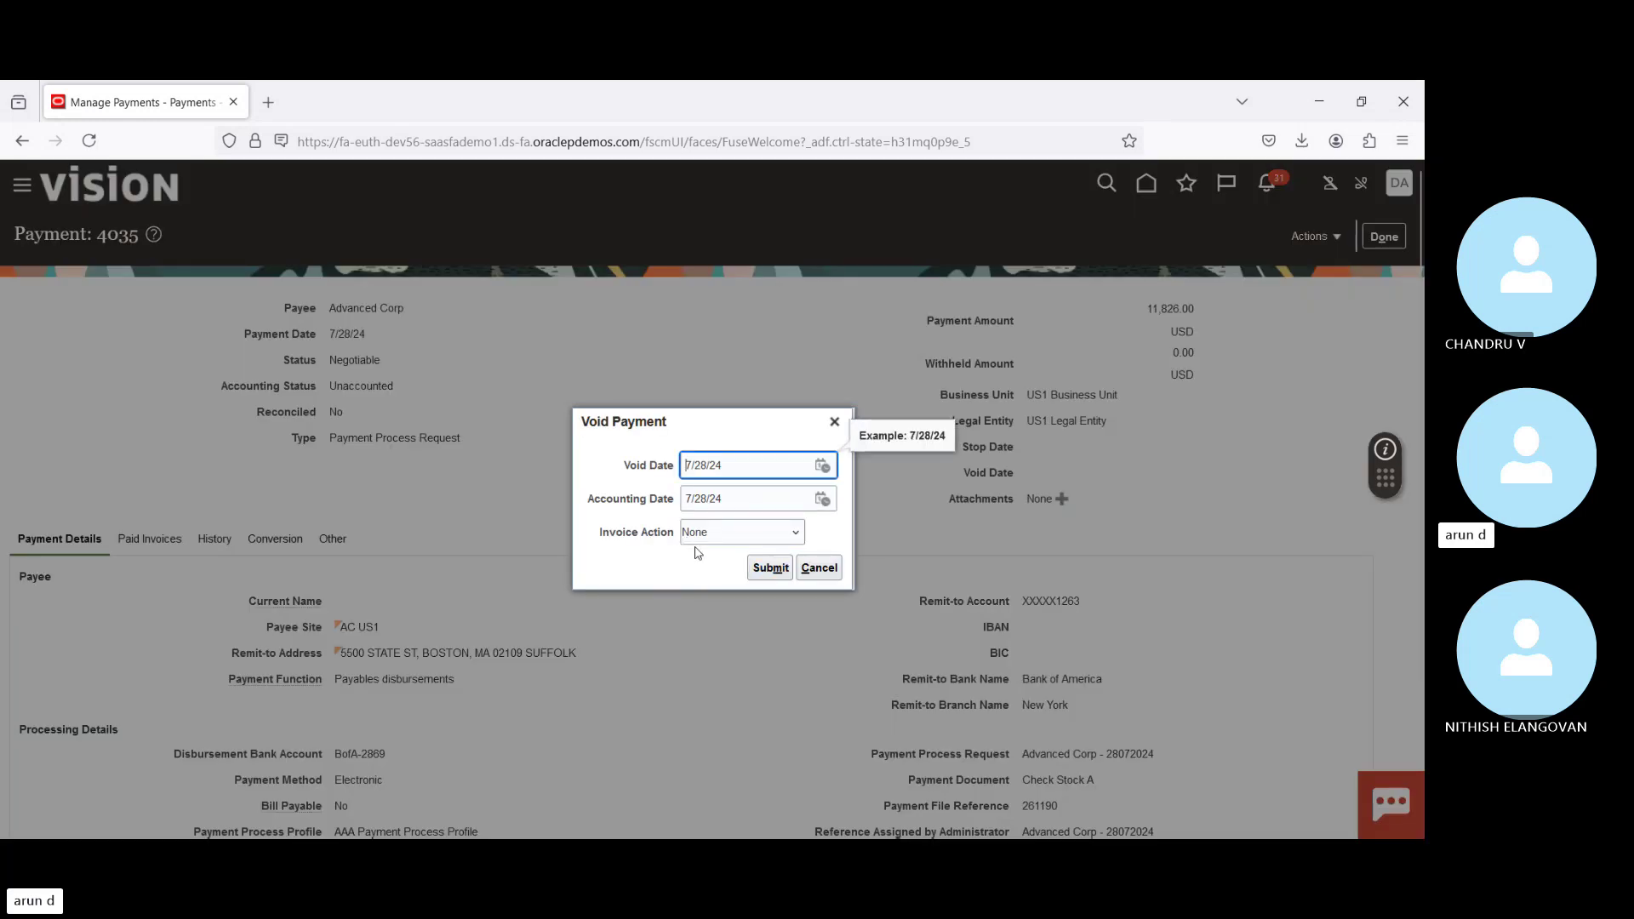
pyautogui.click(736, 538)
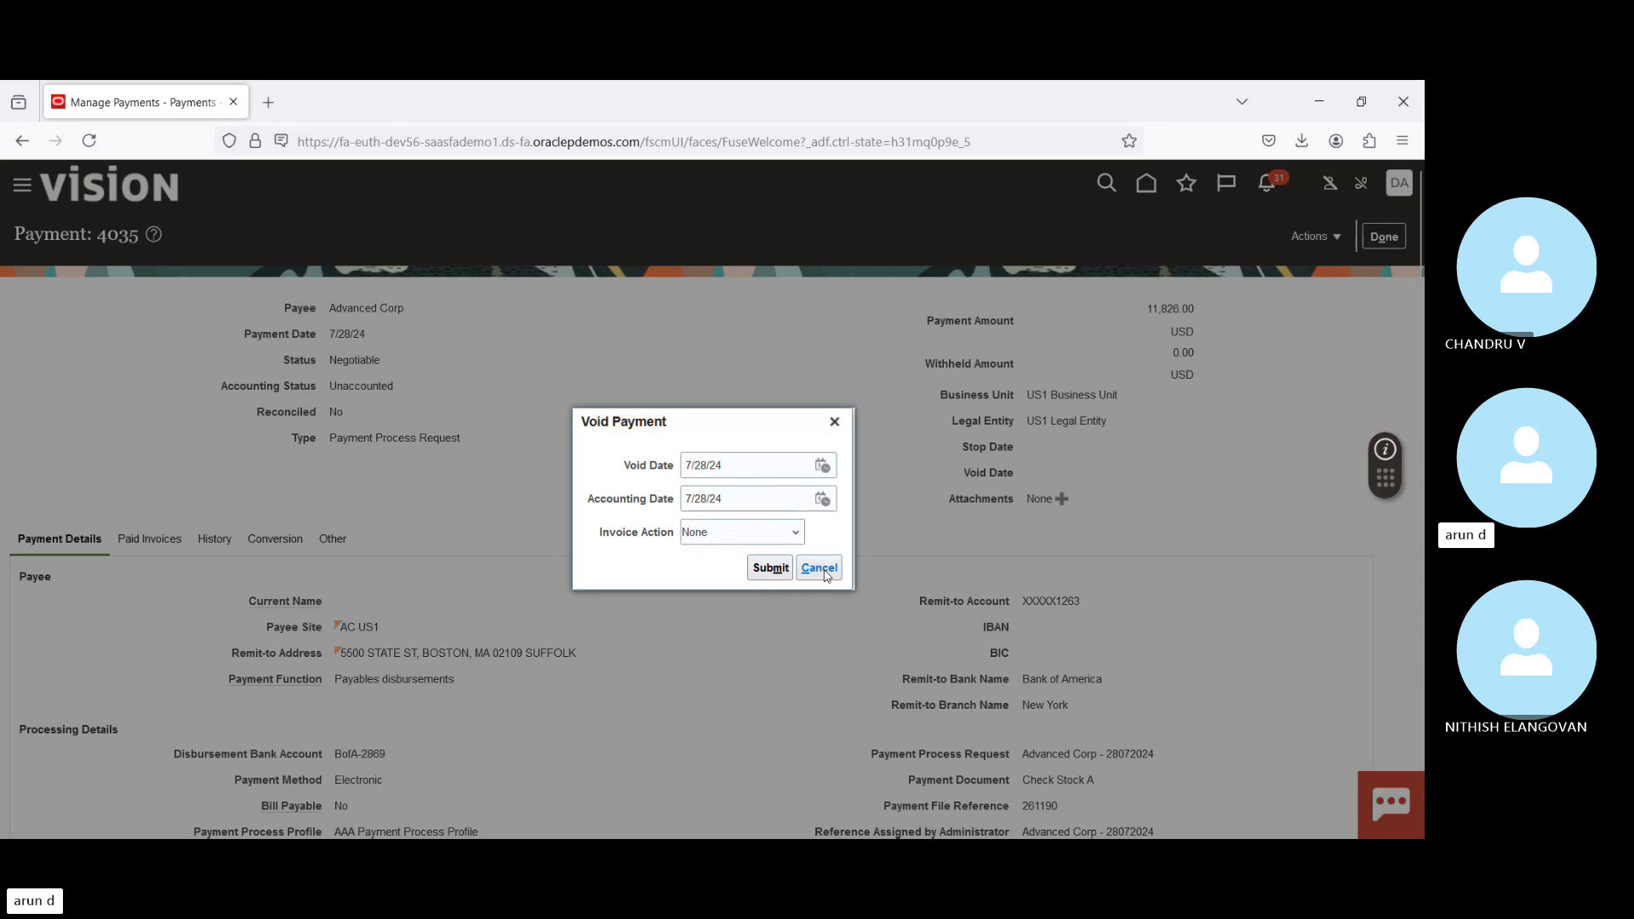
pyautogui.click(821, 570)
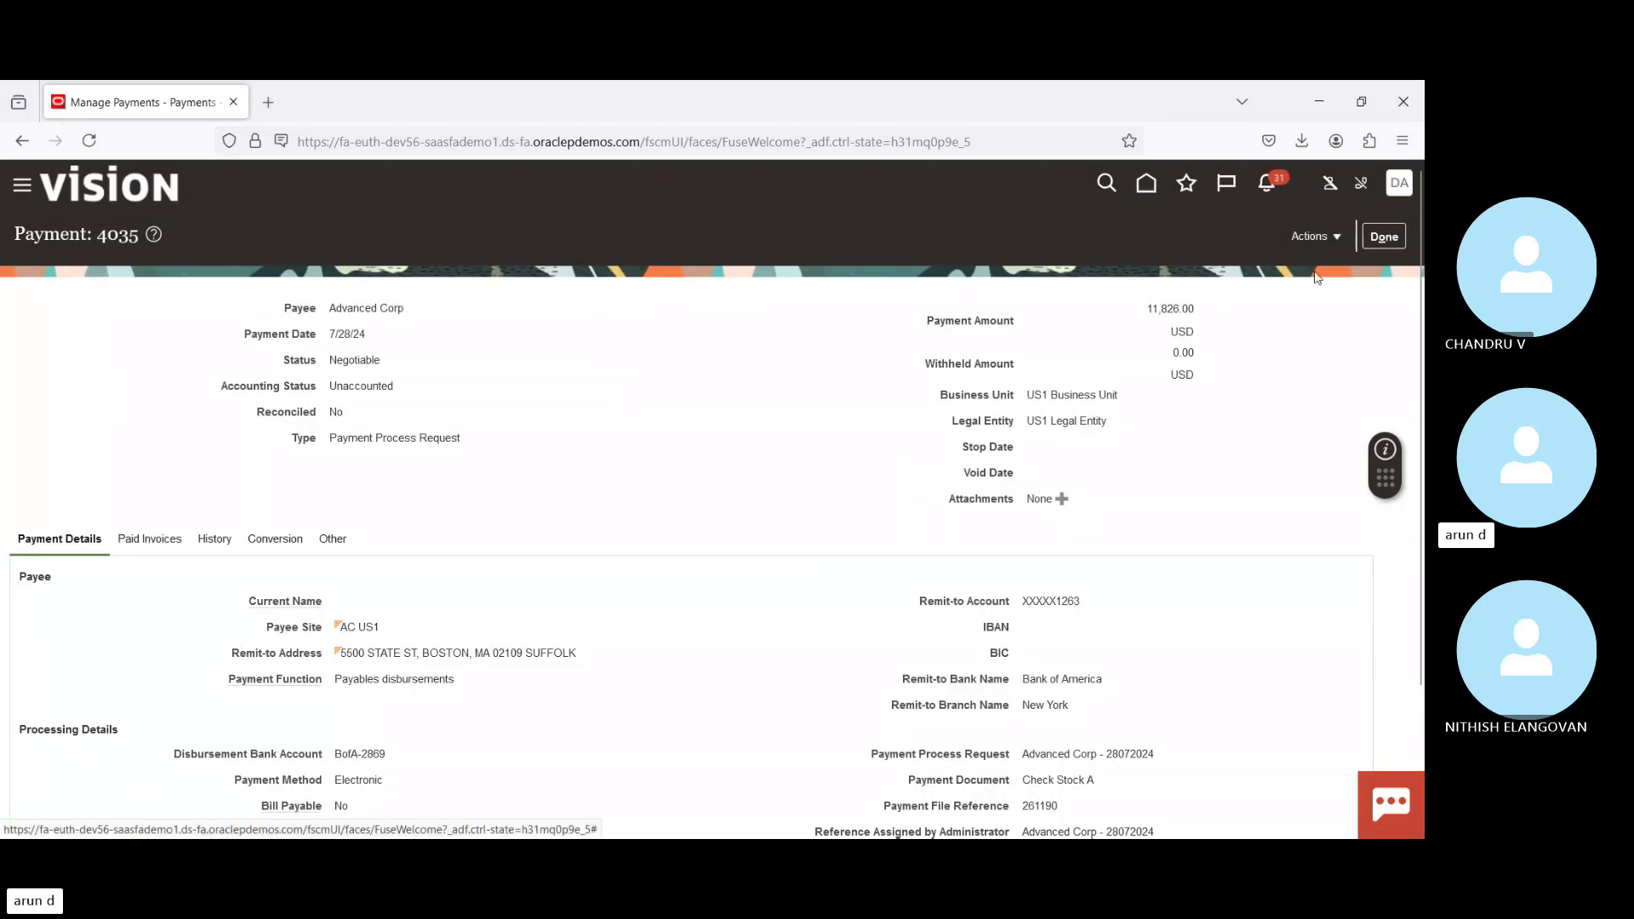
# Step: Start a stop payment request for 4035, then cancel it
pyautogui.click(1322, 245)
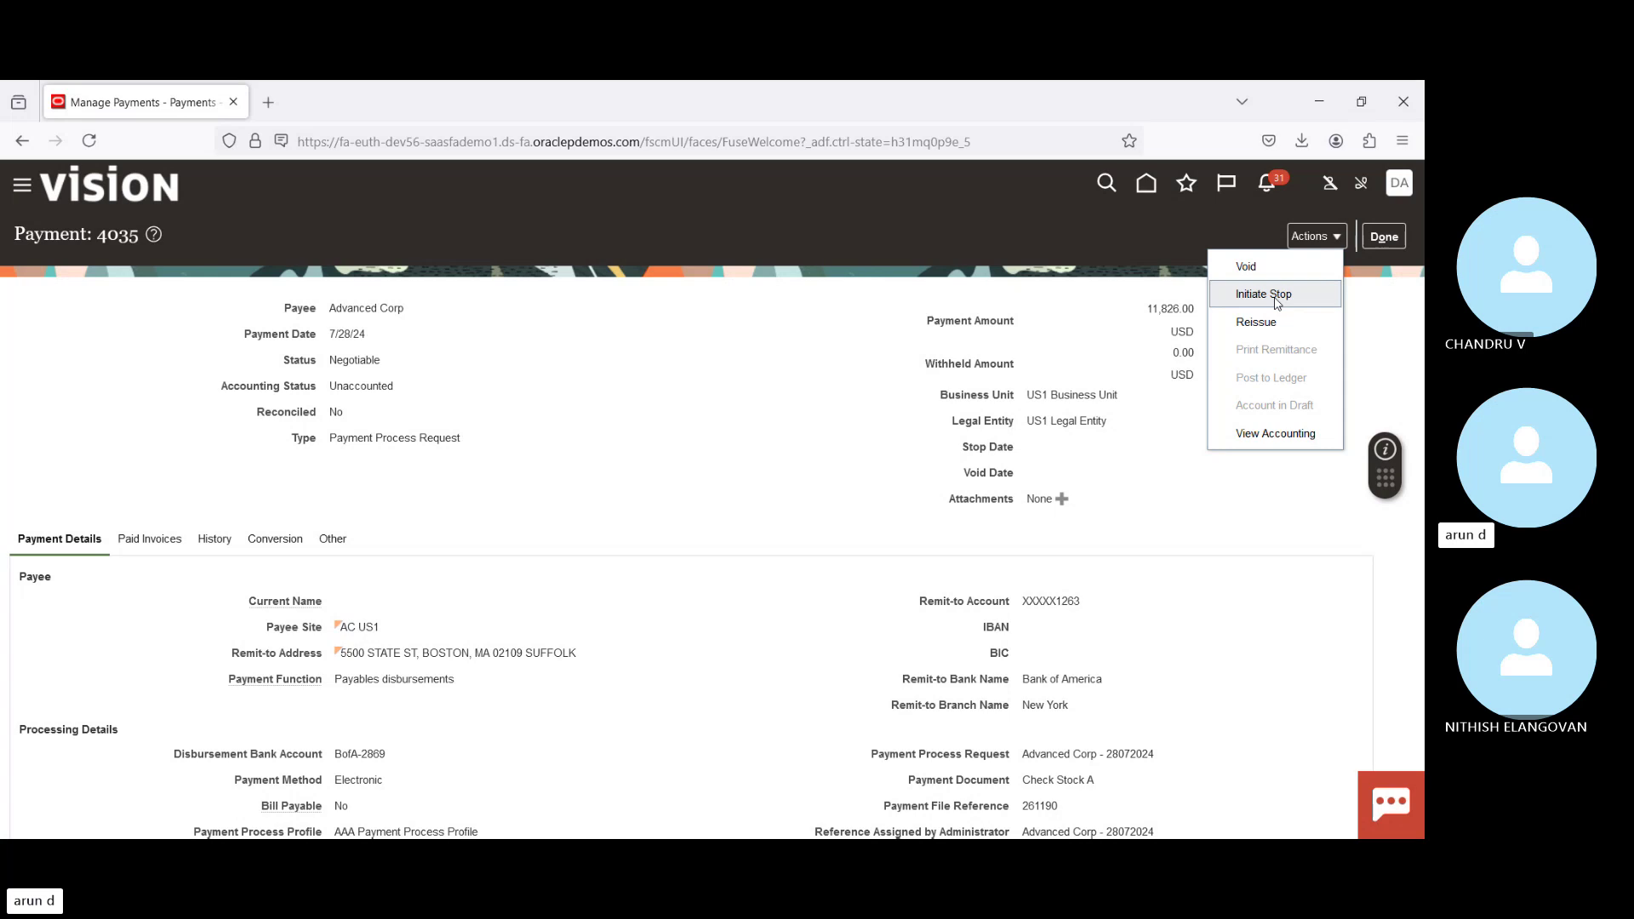
pyautogui.click(1276, 300)
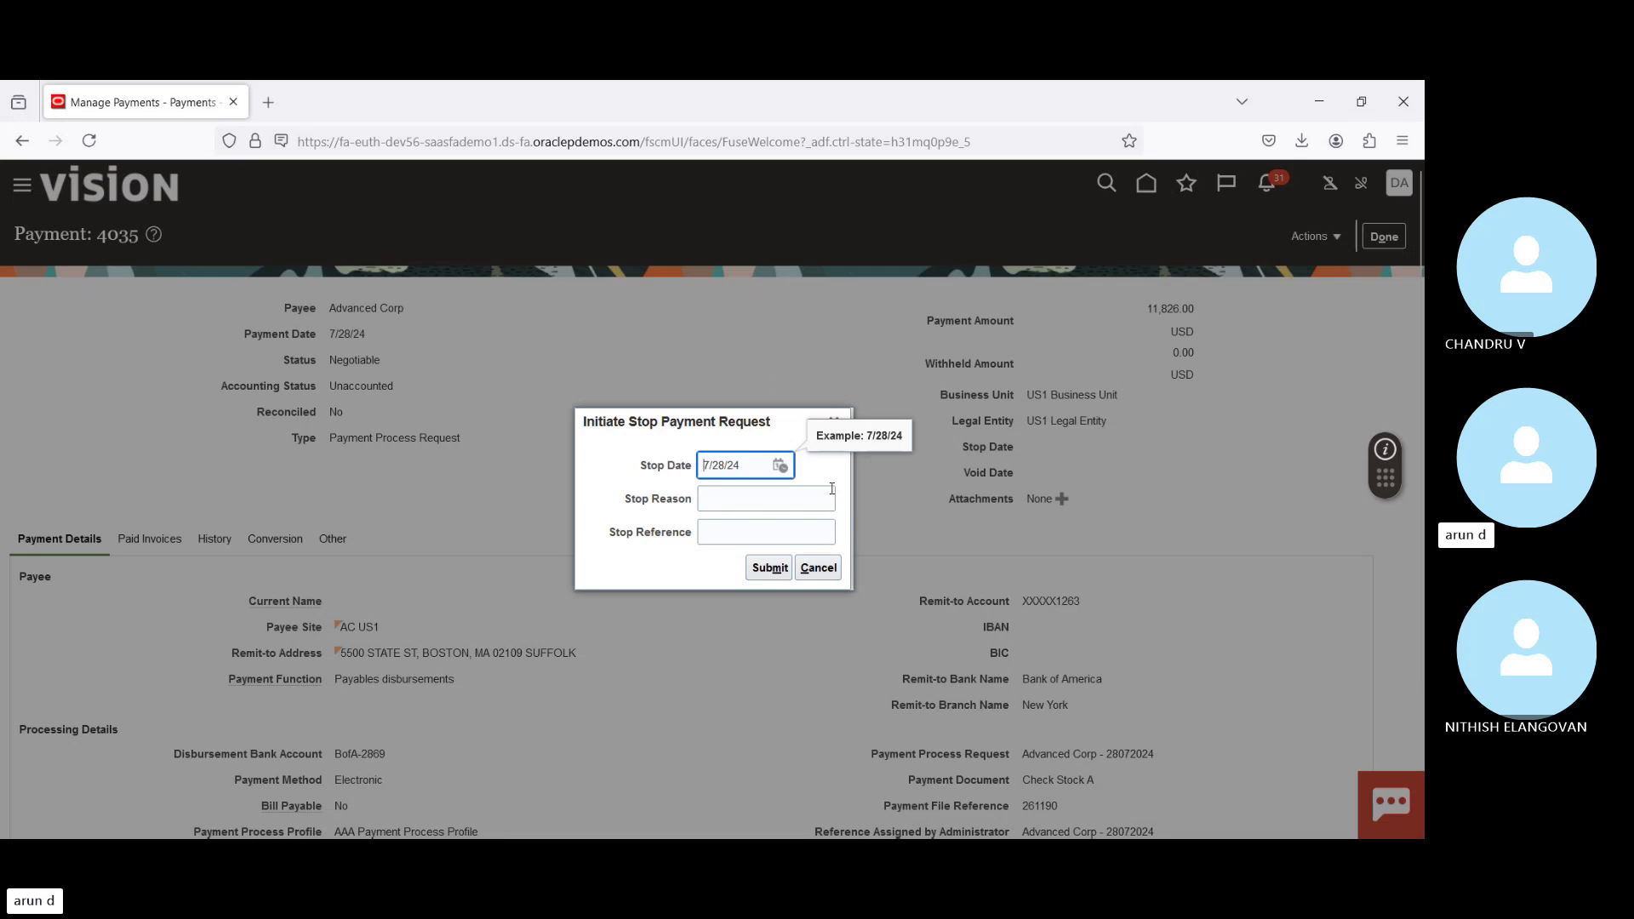
pyautogui.click(822, 571)
# Step: Close the Actions menu without choosing anything and return to the Manage Payments list
pyautogui.click(1310, 236)
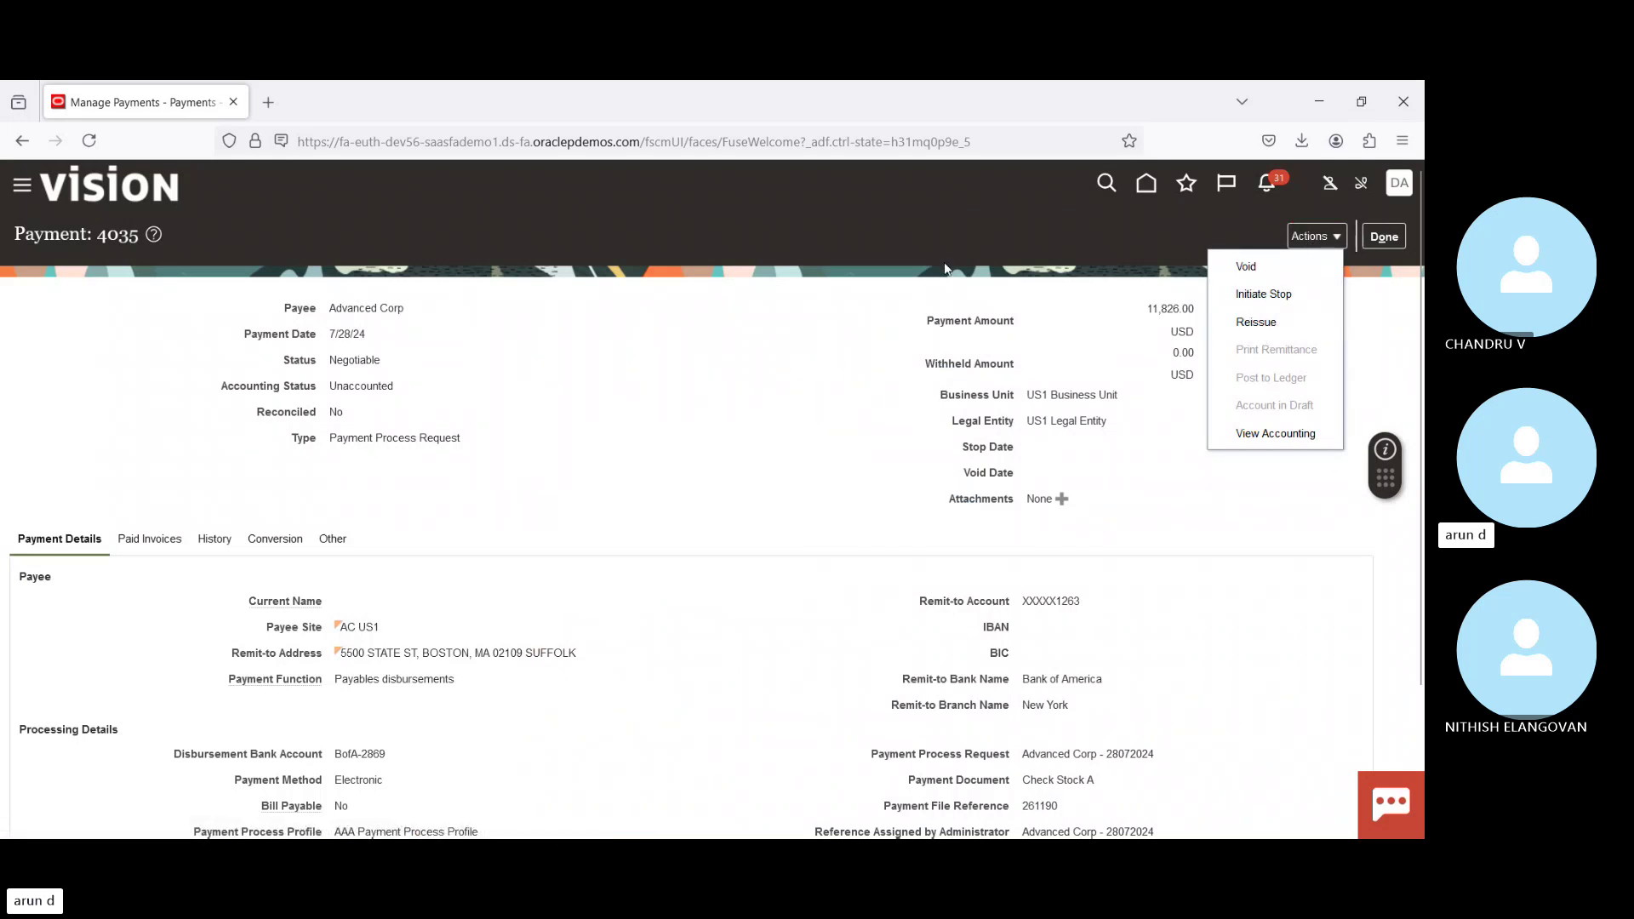
pyautogui.click(885, 367)
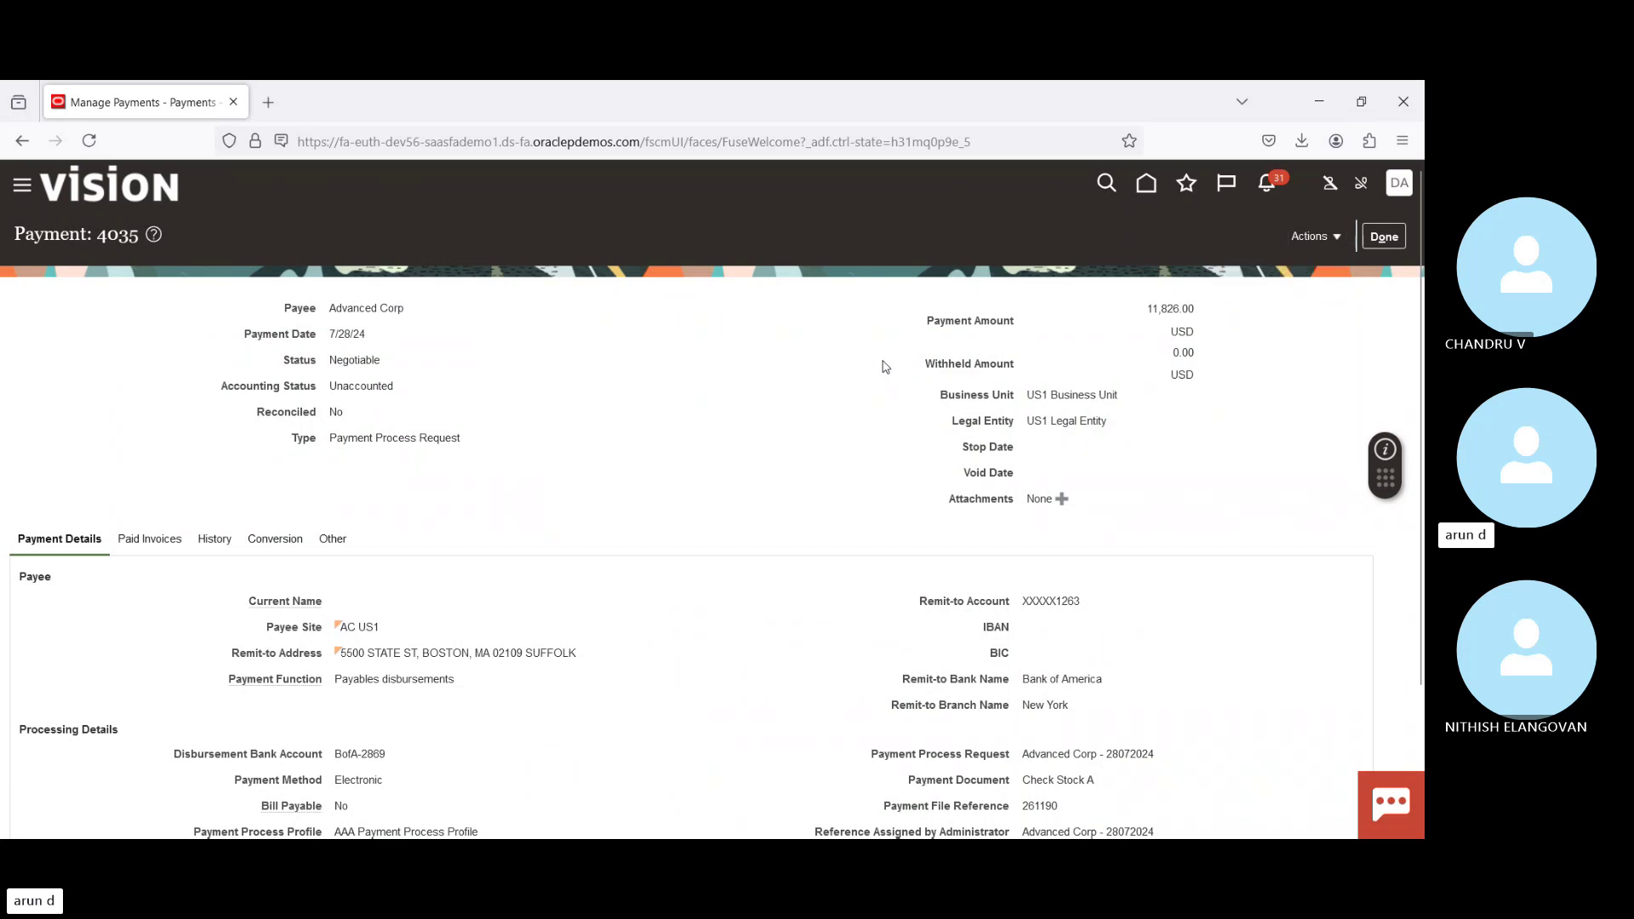
pyautogui.click(1331, 240)
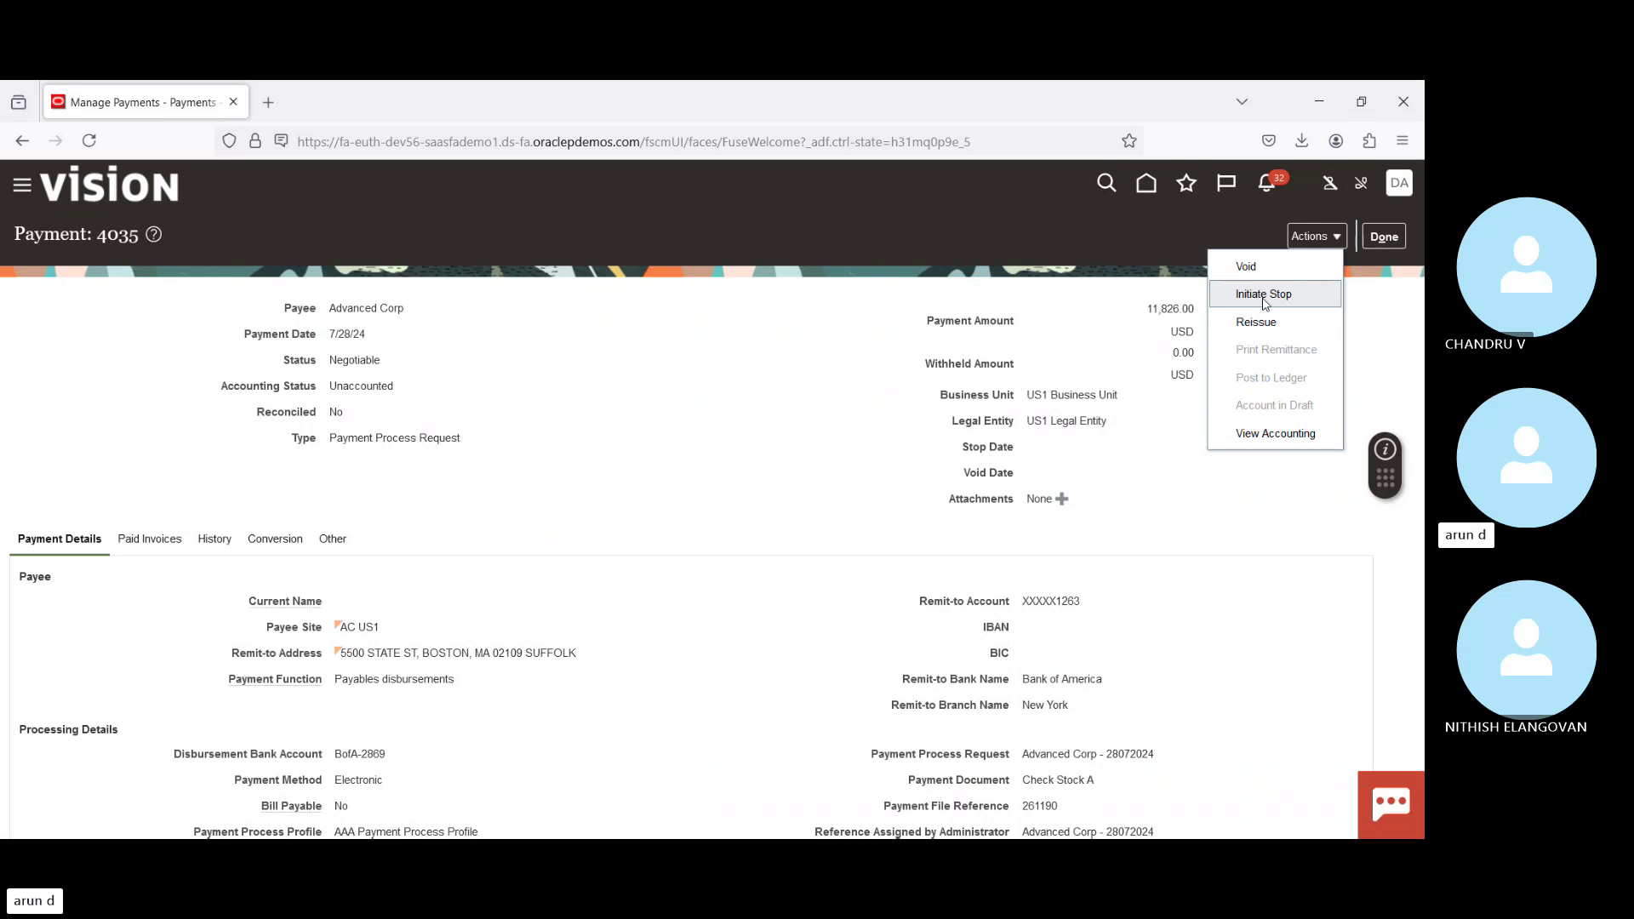
pyautogui.click(1372, 384)
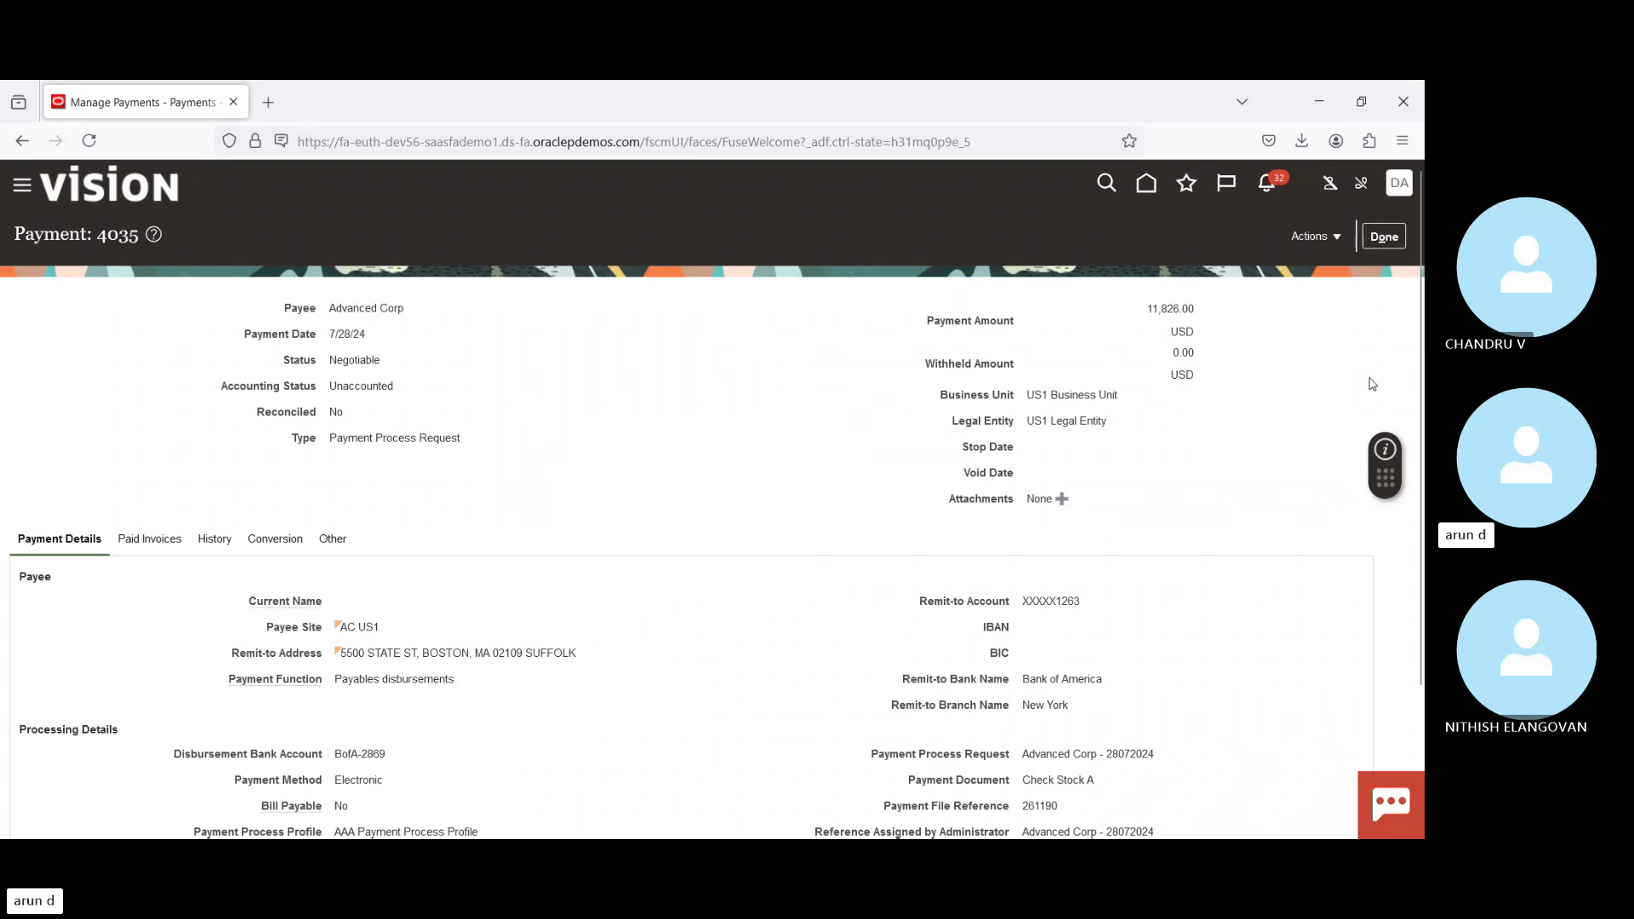
pyautogui.click(1394, 241)
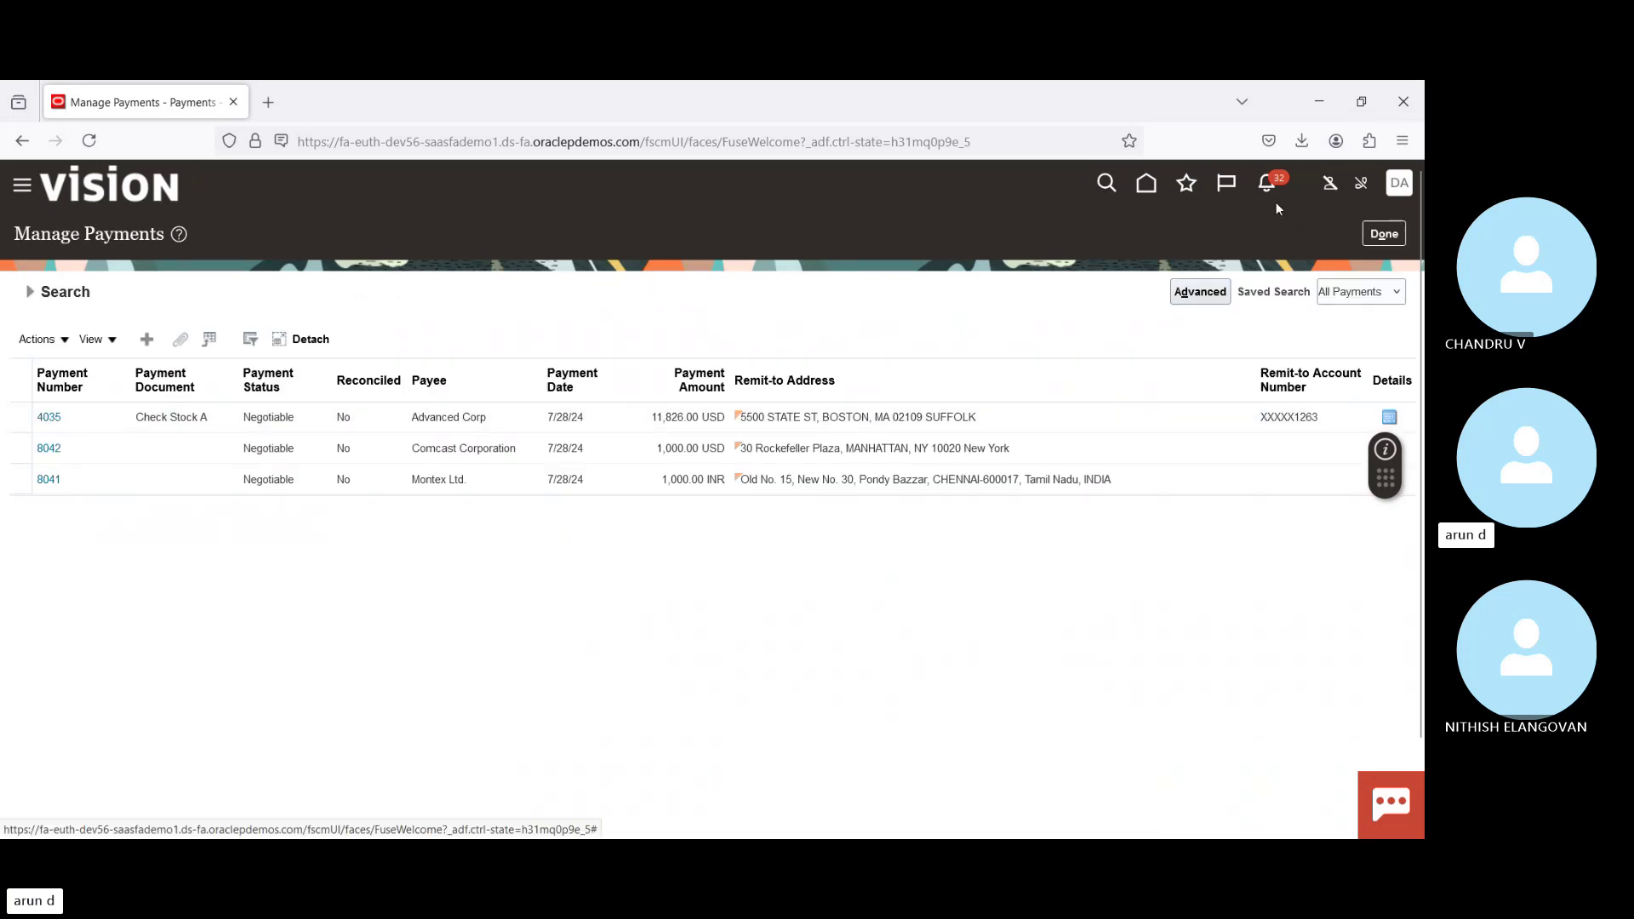
# Step: From Home, open the Invoices work area and start Create Invoice from the Tasks panel
pyautogui.click(1146, 185)
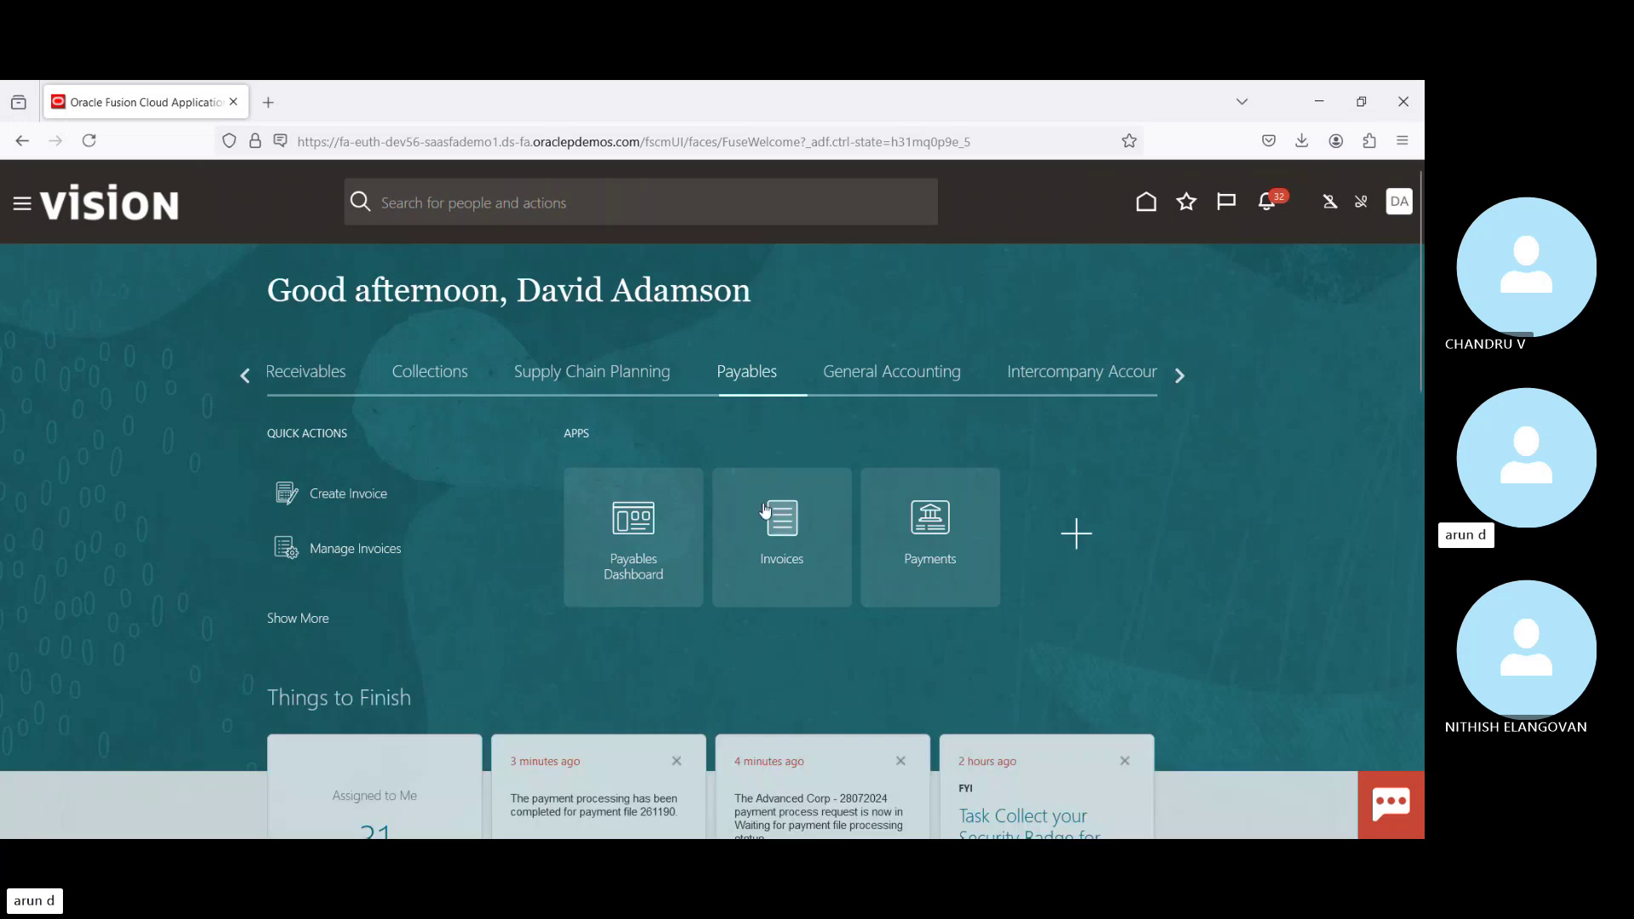
pyautogui.click(777, 517)
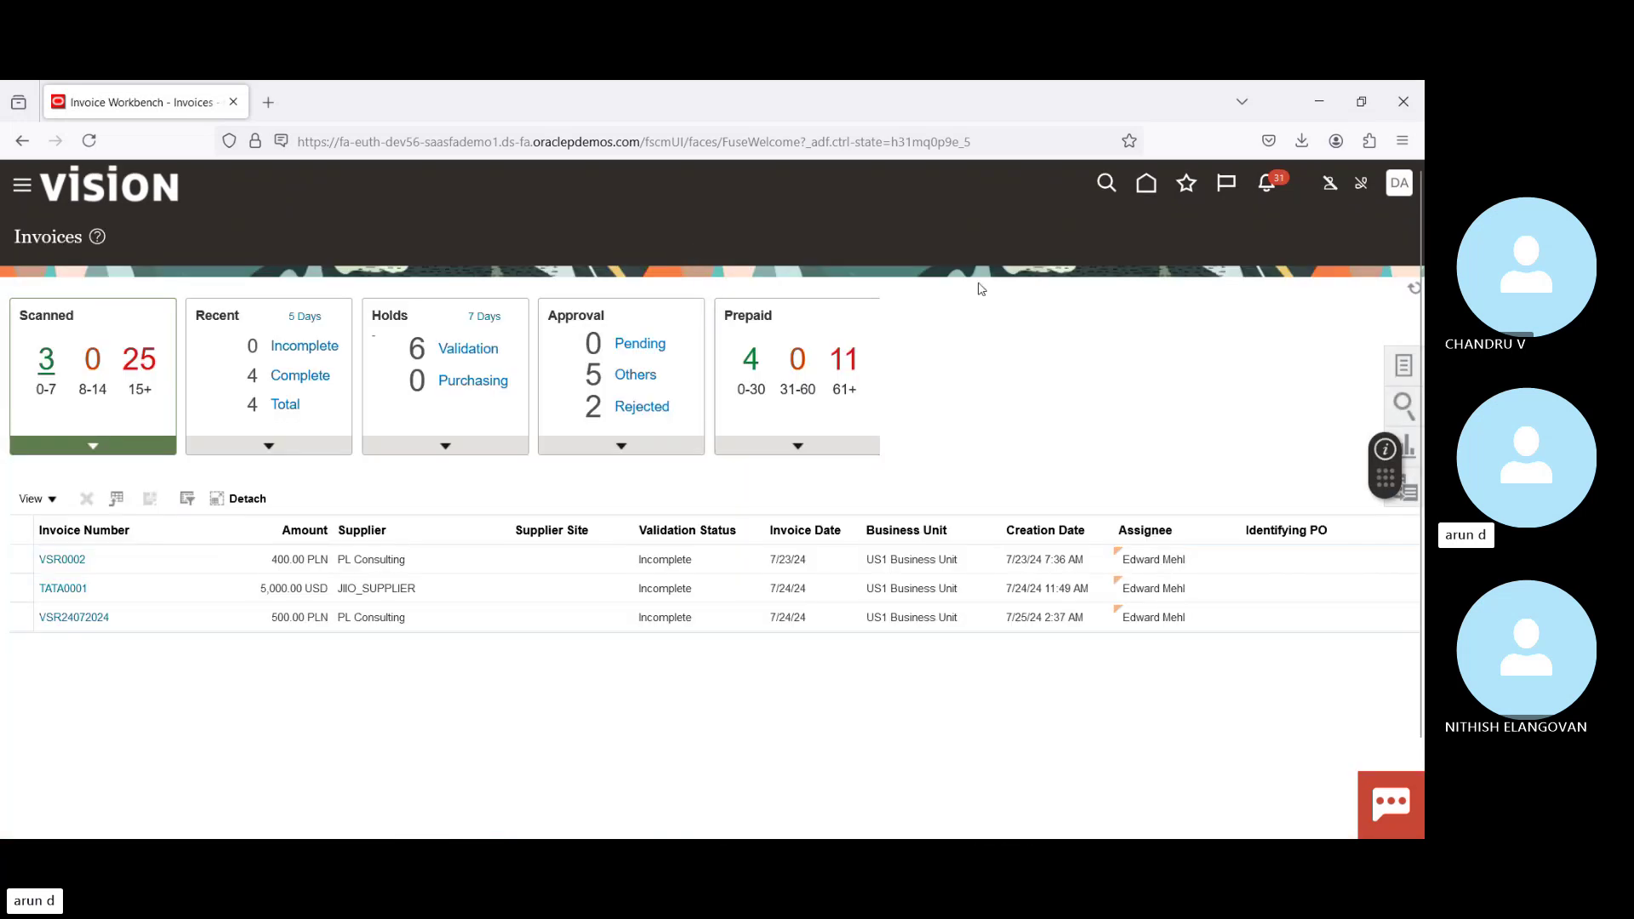
pyautogui.click(1404, 366)
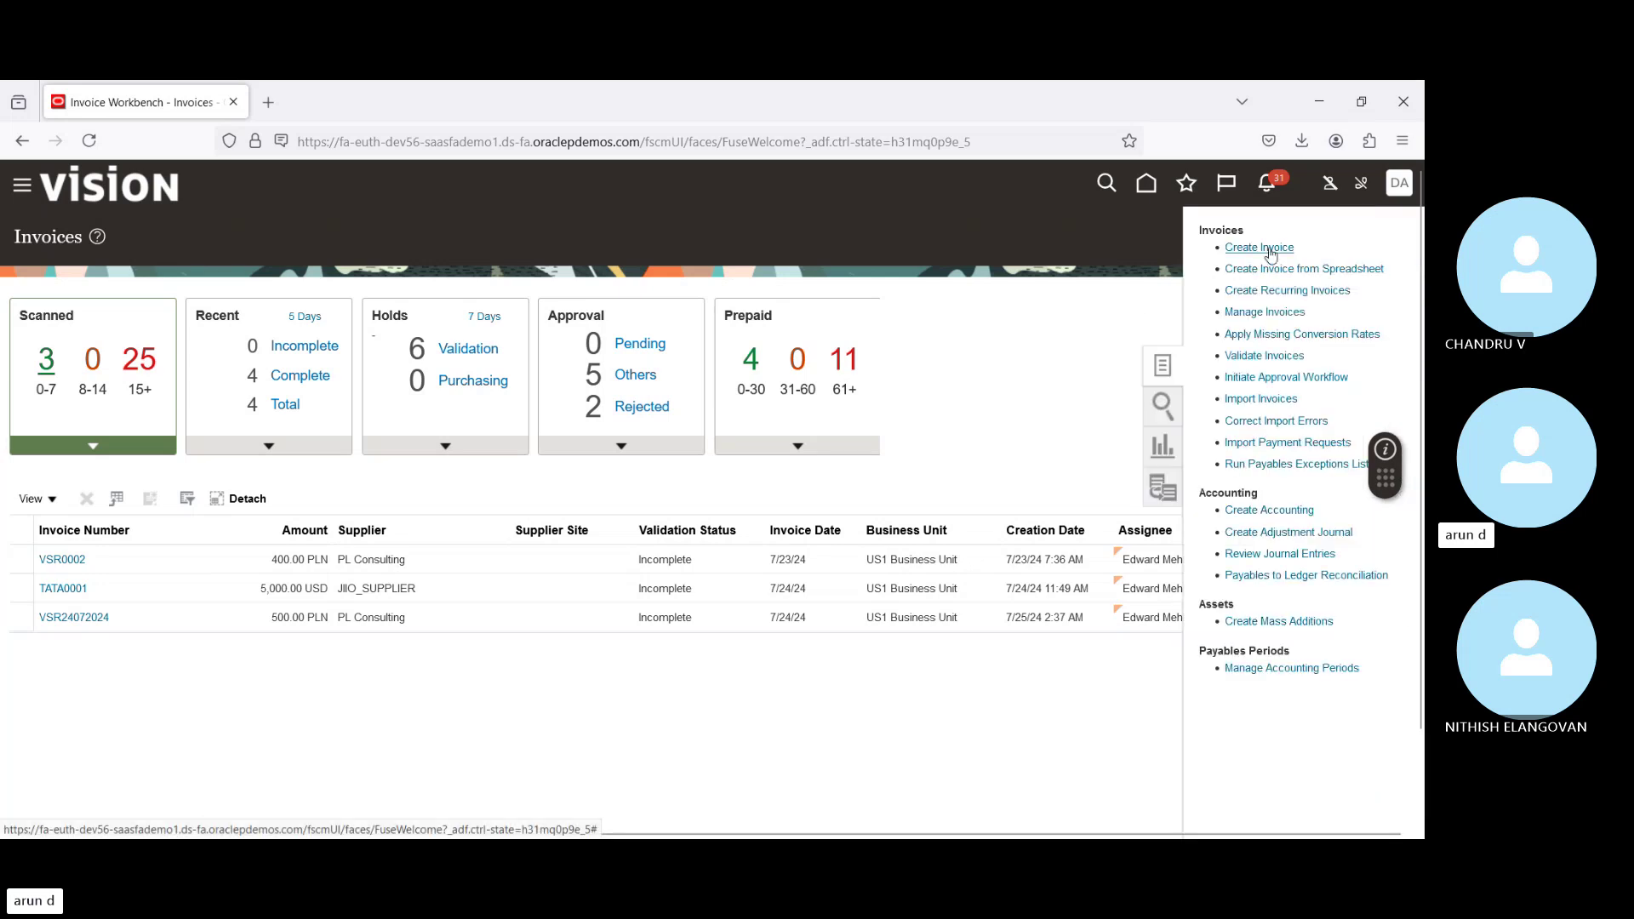
pyautogui.click(1270, 252)
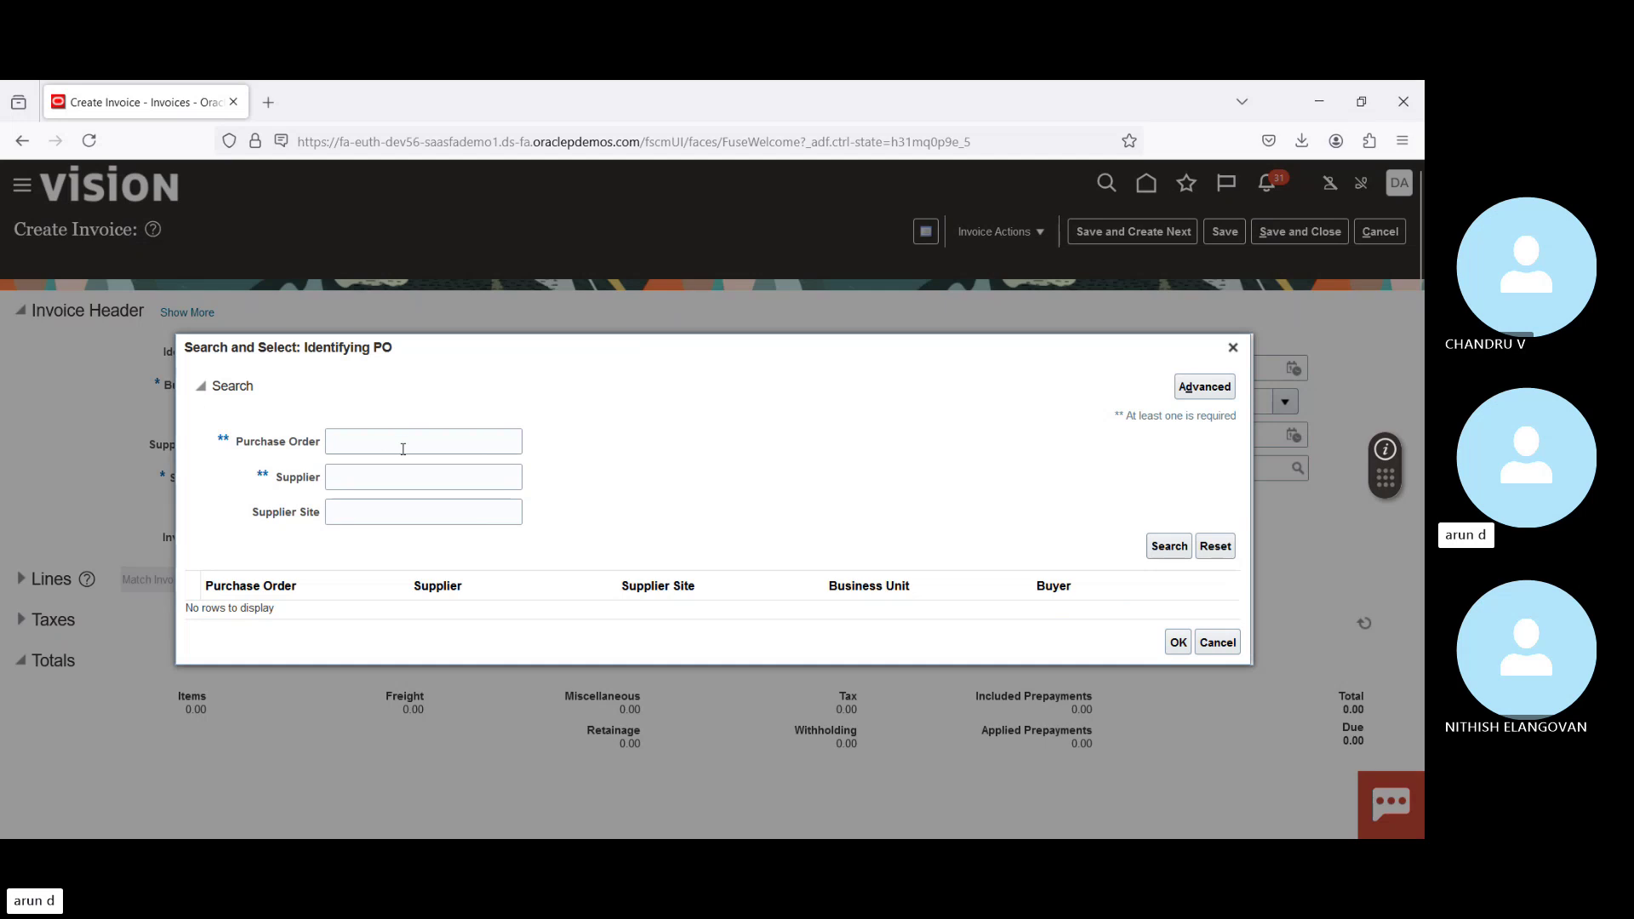
# Step: Run an advanced PO search with 'Does not contain' and select Advanced Corp's PO 162359
pyautogui.click(1203, 389)
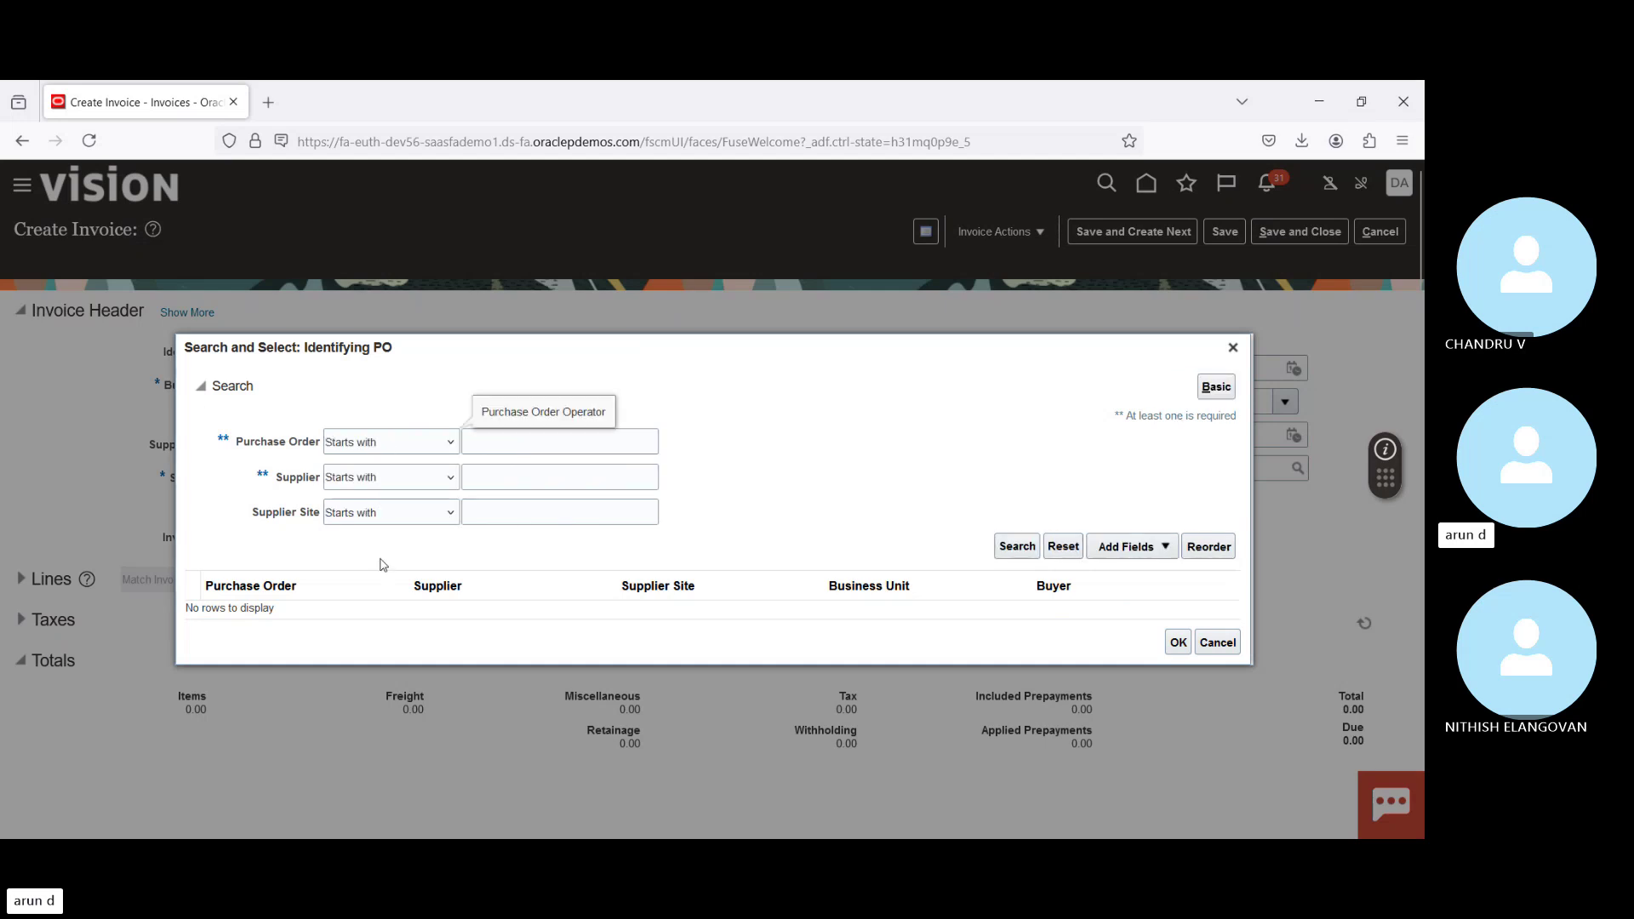
pyautogui.click(376, 701)
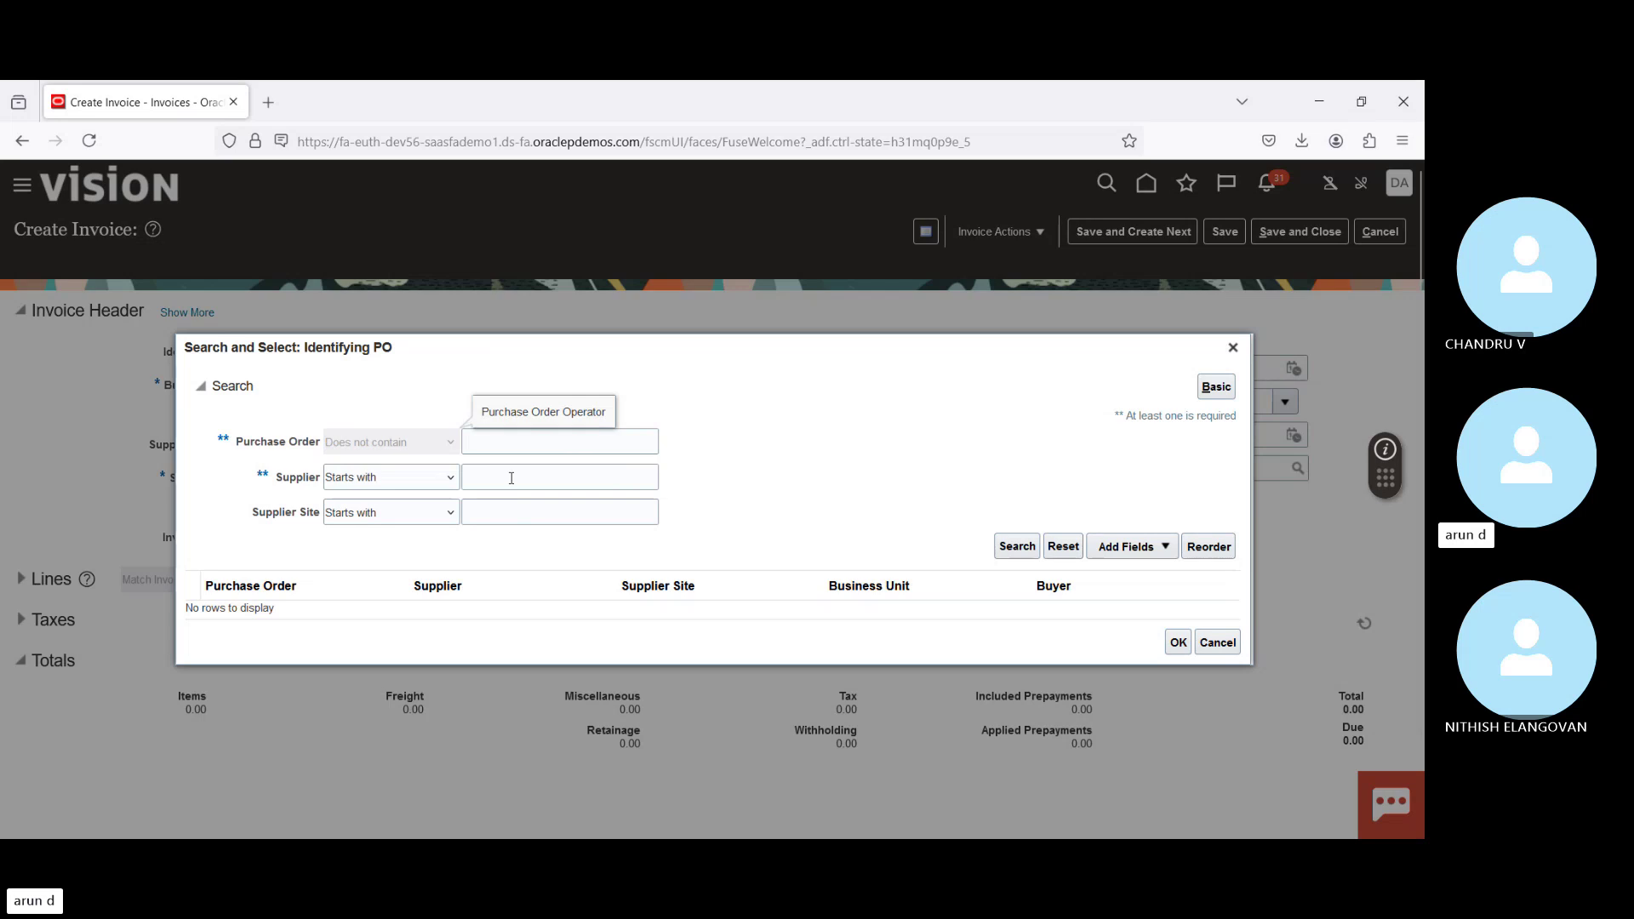
pyautogui.click(491, 443)
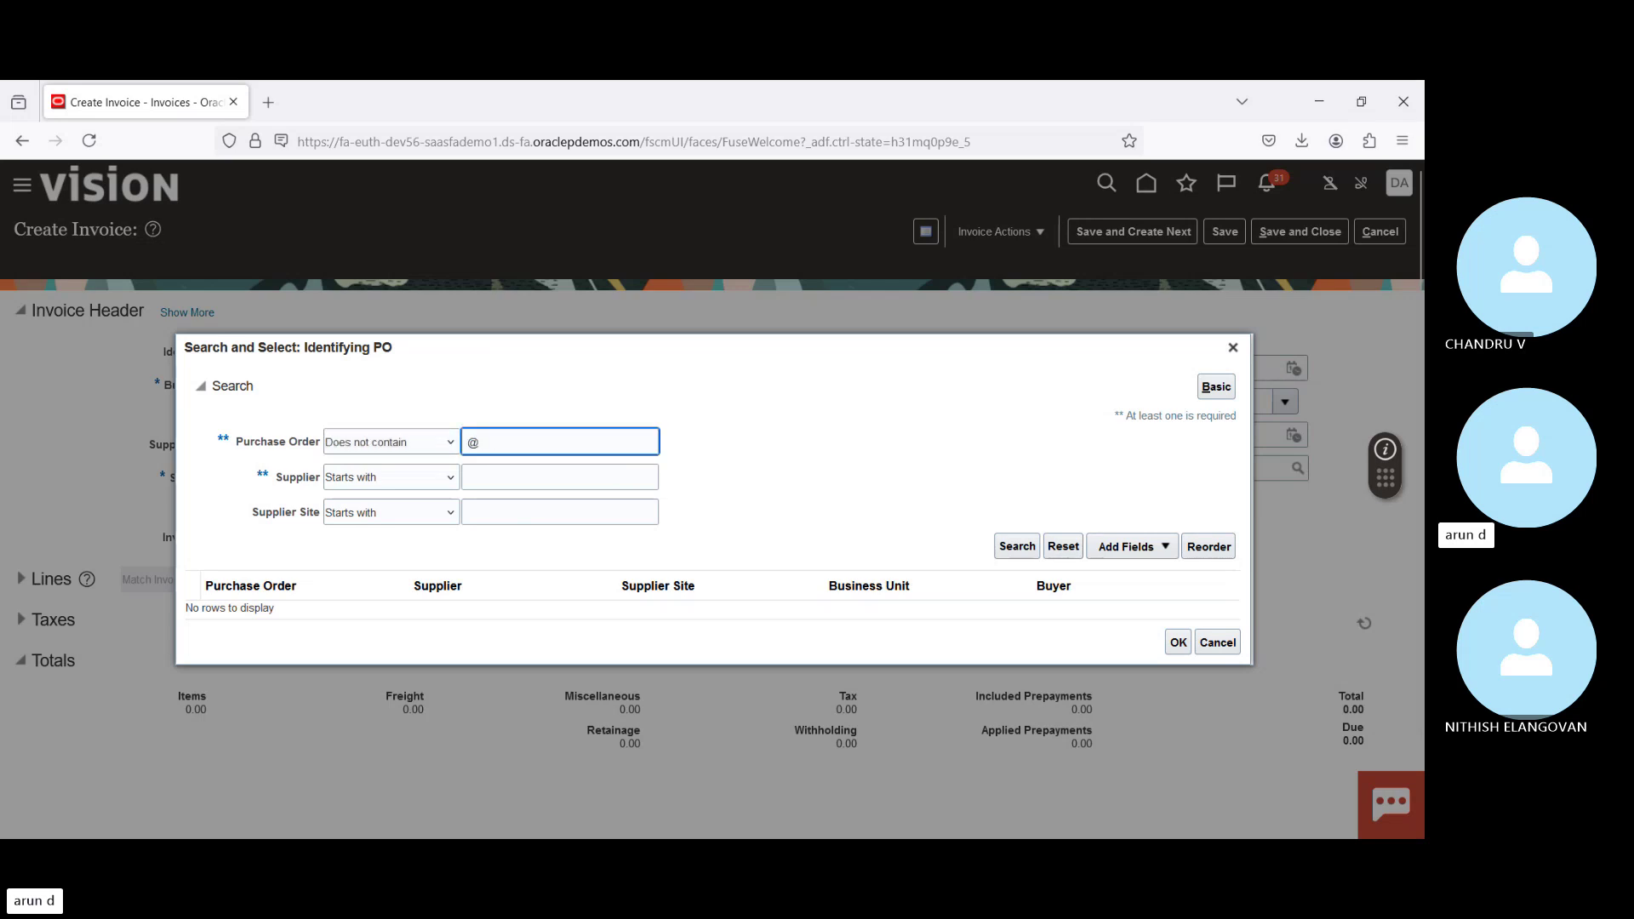
pyautogui.press('Return')
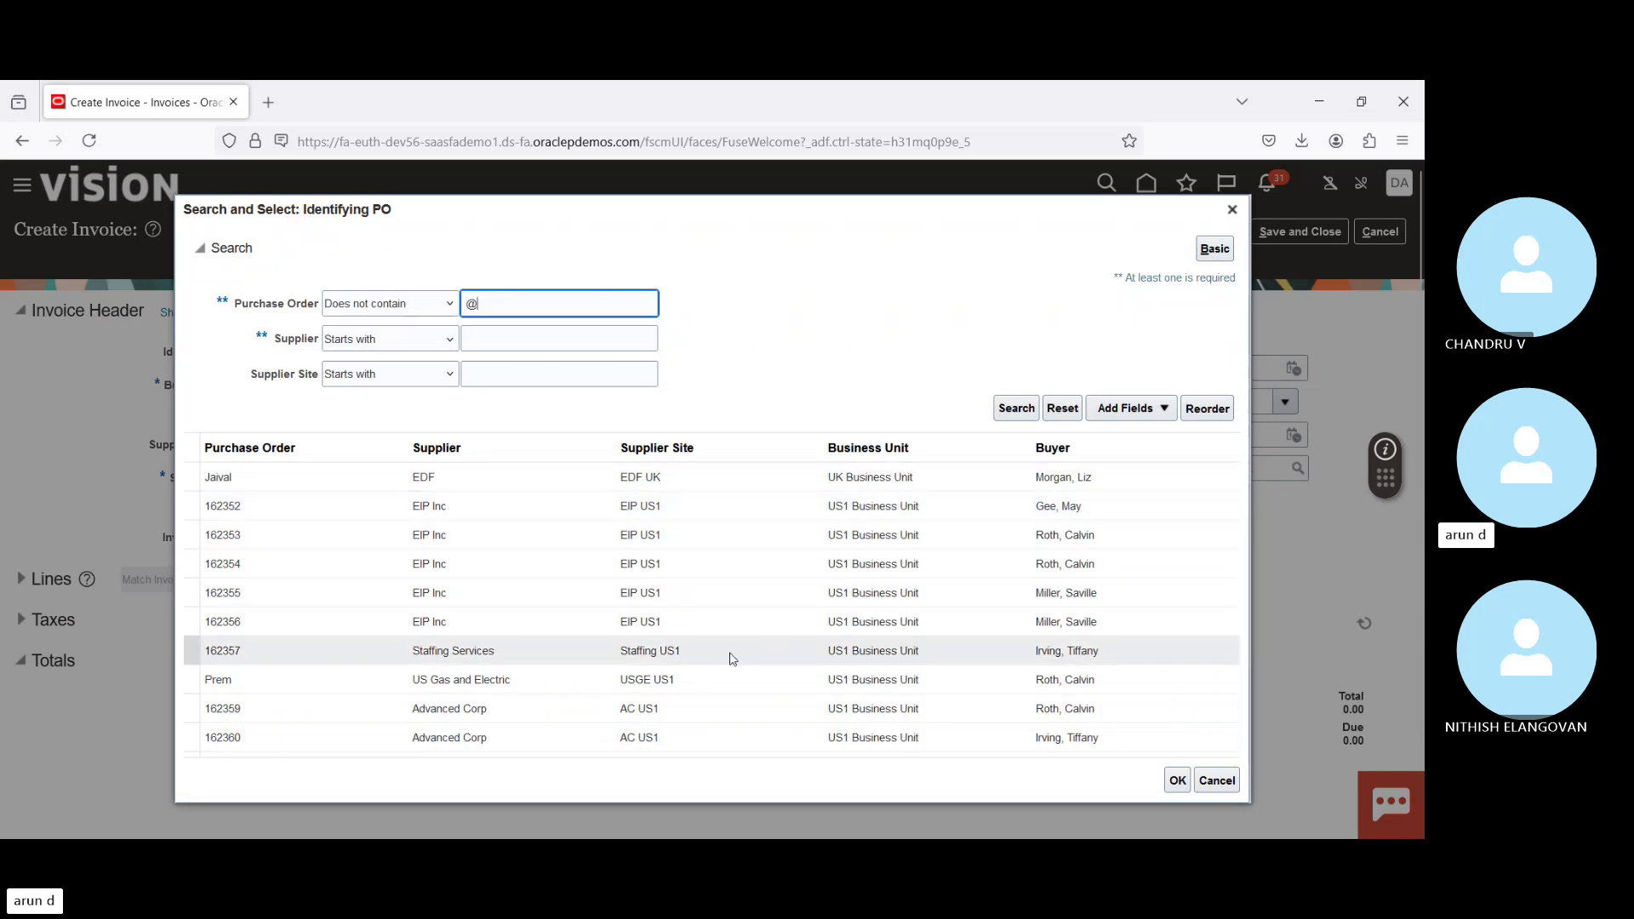
pyautogui.click(761, 711)
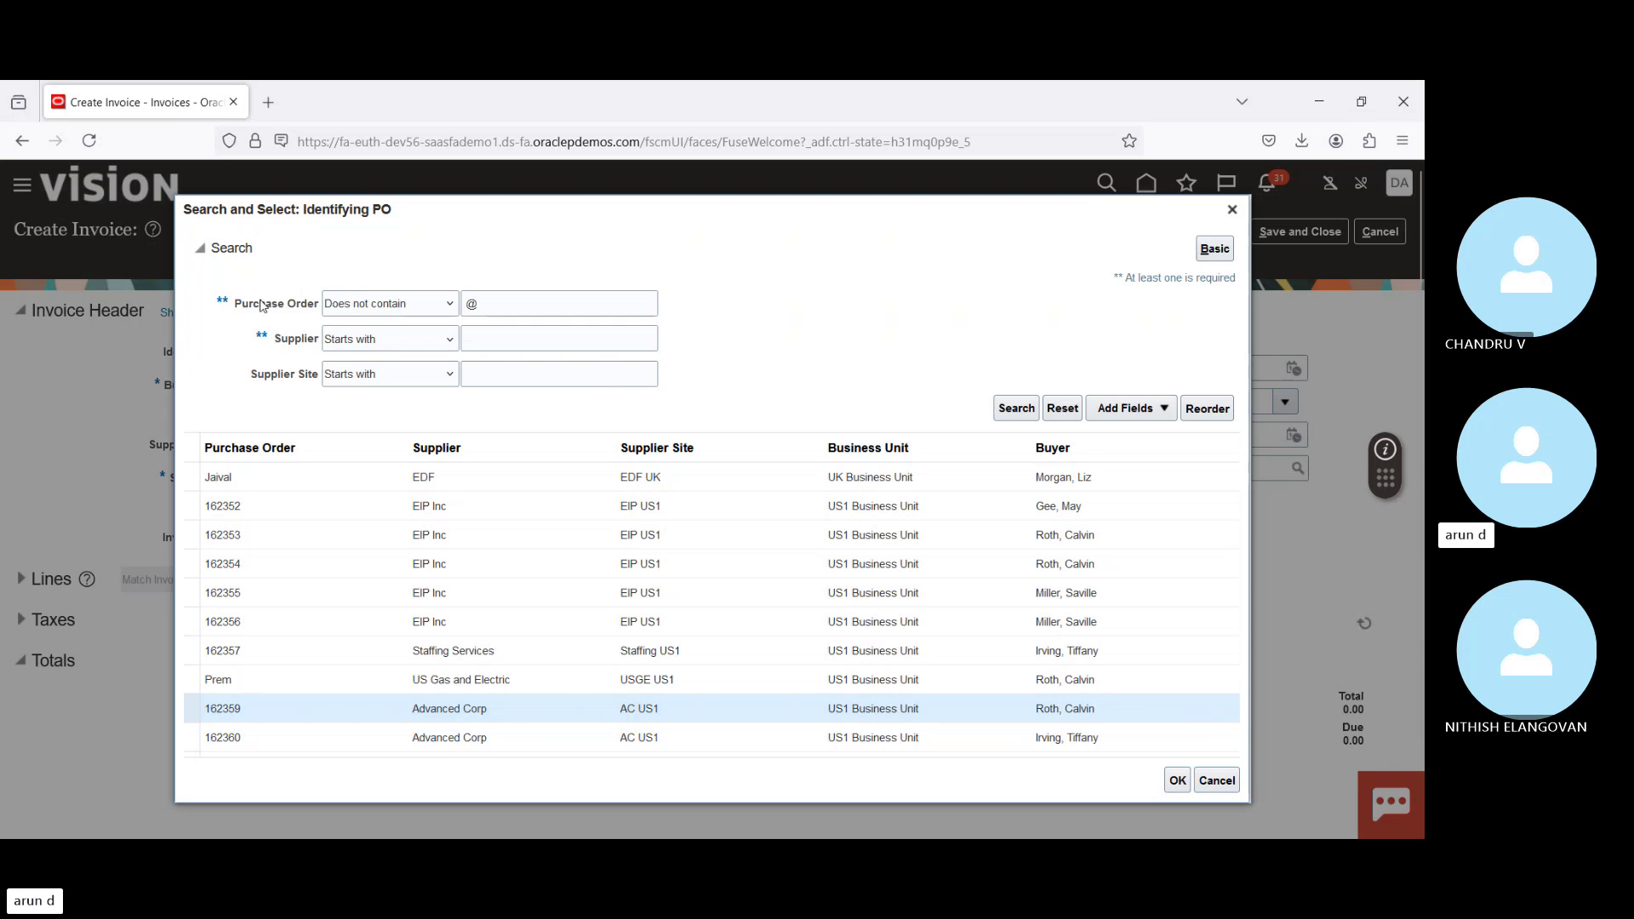
pyautogui.click(1178, 780)
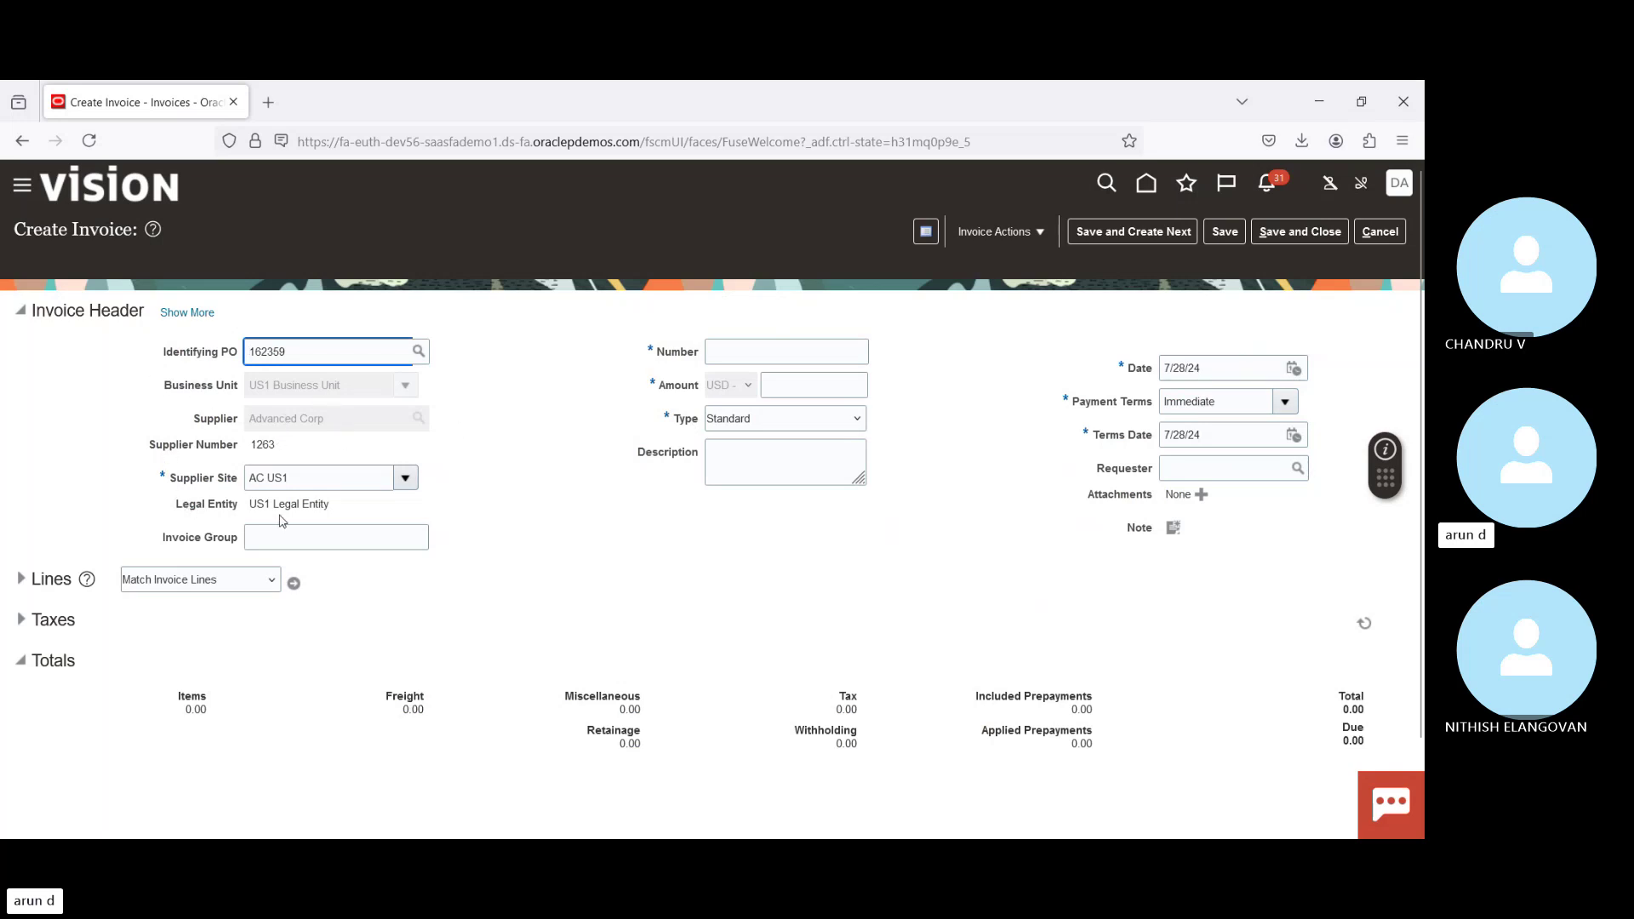
# Step: Enter invoice number 56890 and header amount 10.00, then bring up Match Invoice Lines
pyautogui.click(738, 351)
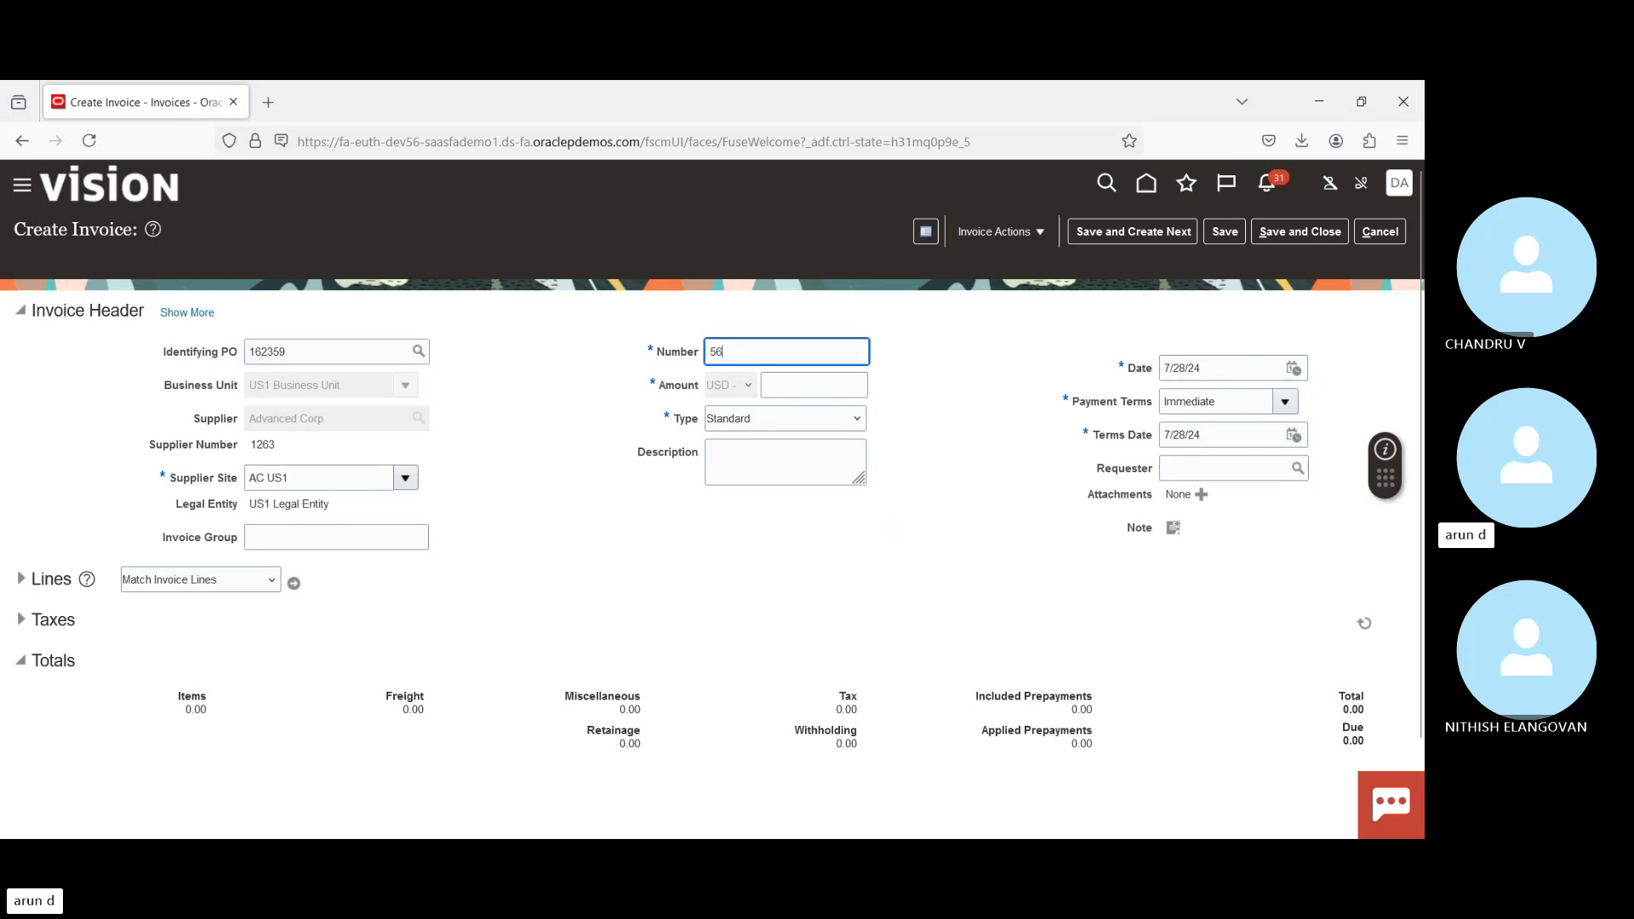
pyautogui.write('56890')
pyautogui.press('Tab')
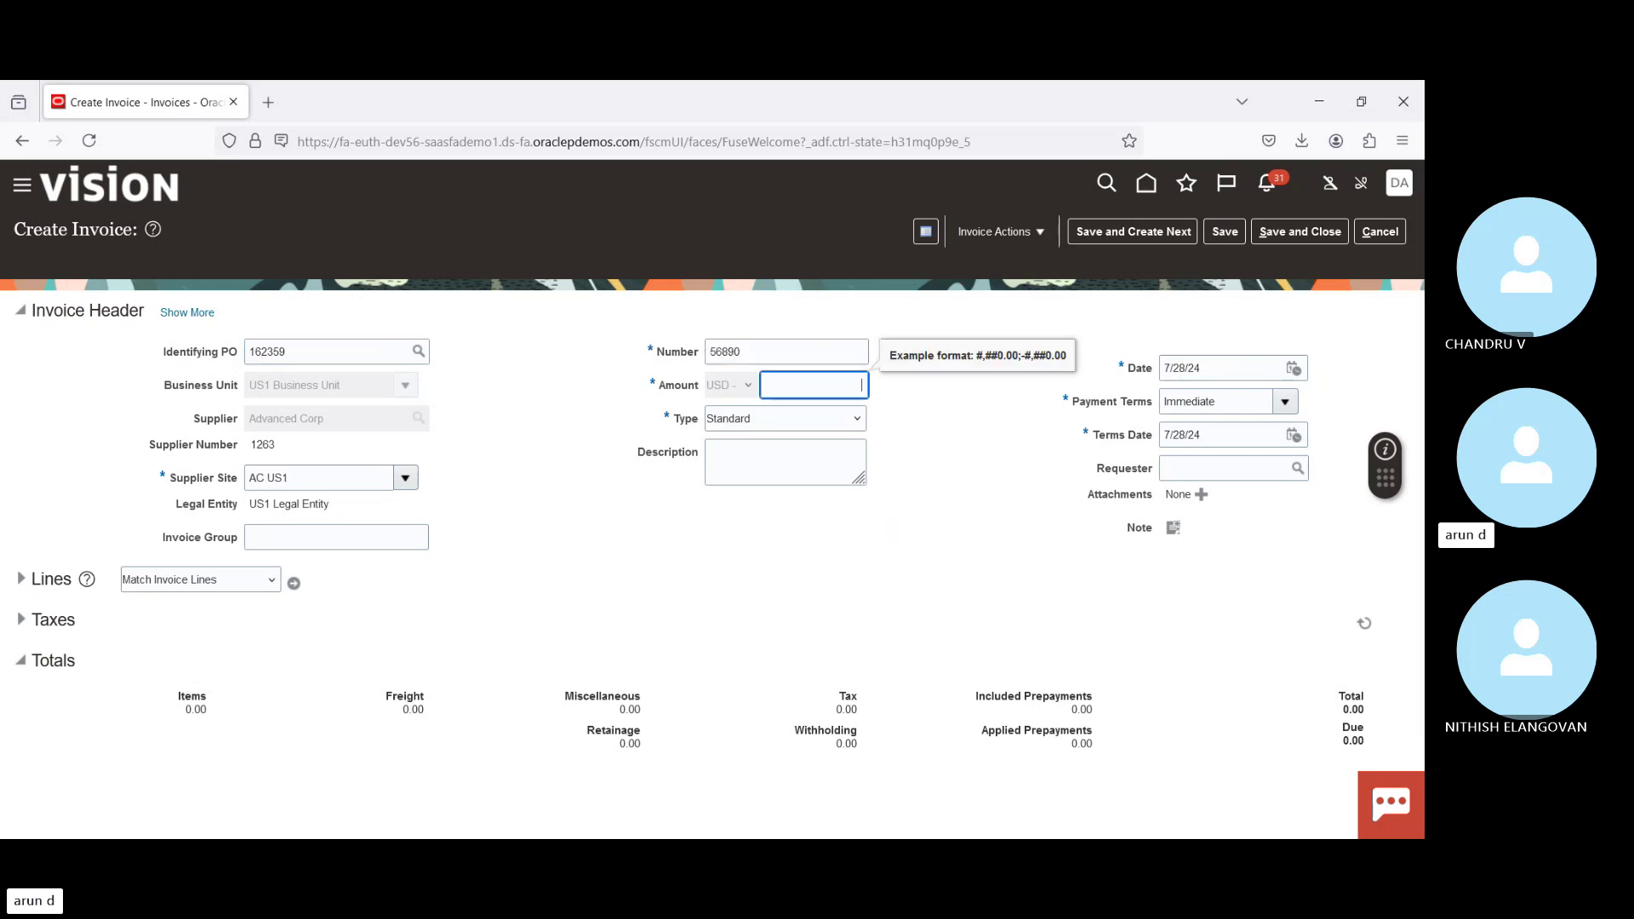
pyautogui.write('1')
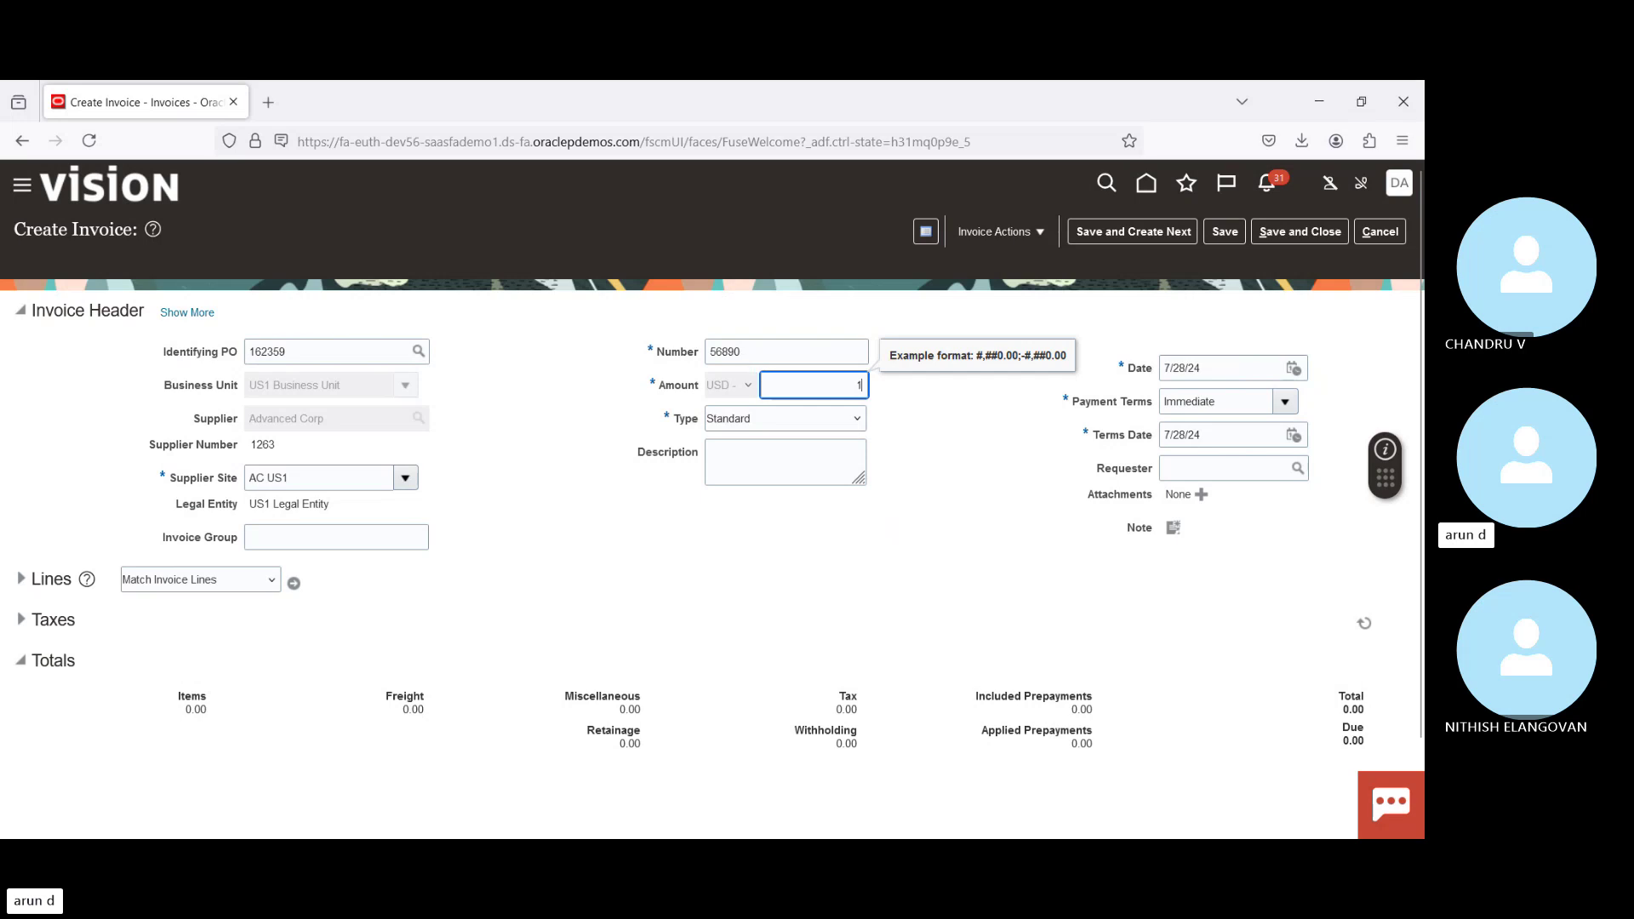
pyautogui.write('0')
pyautogui.press('Tab')
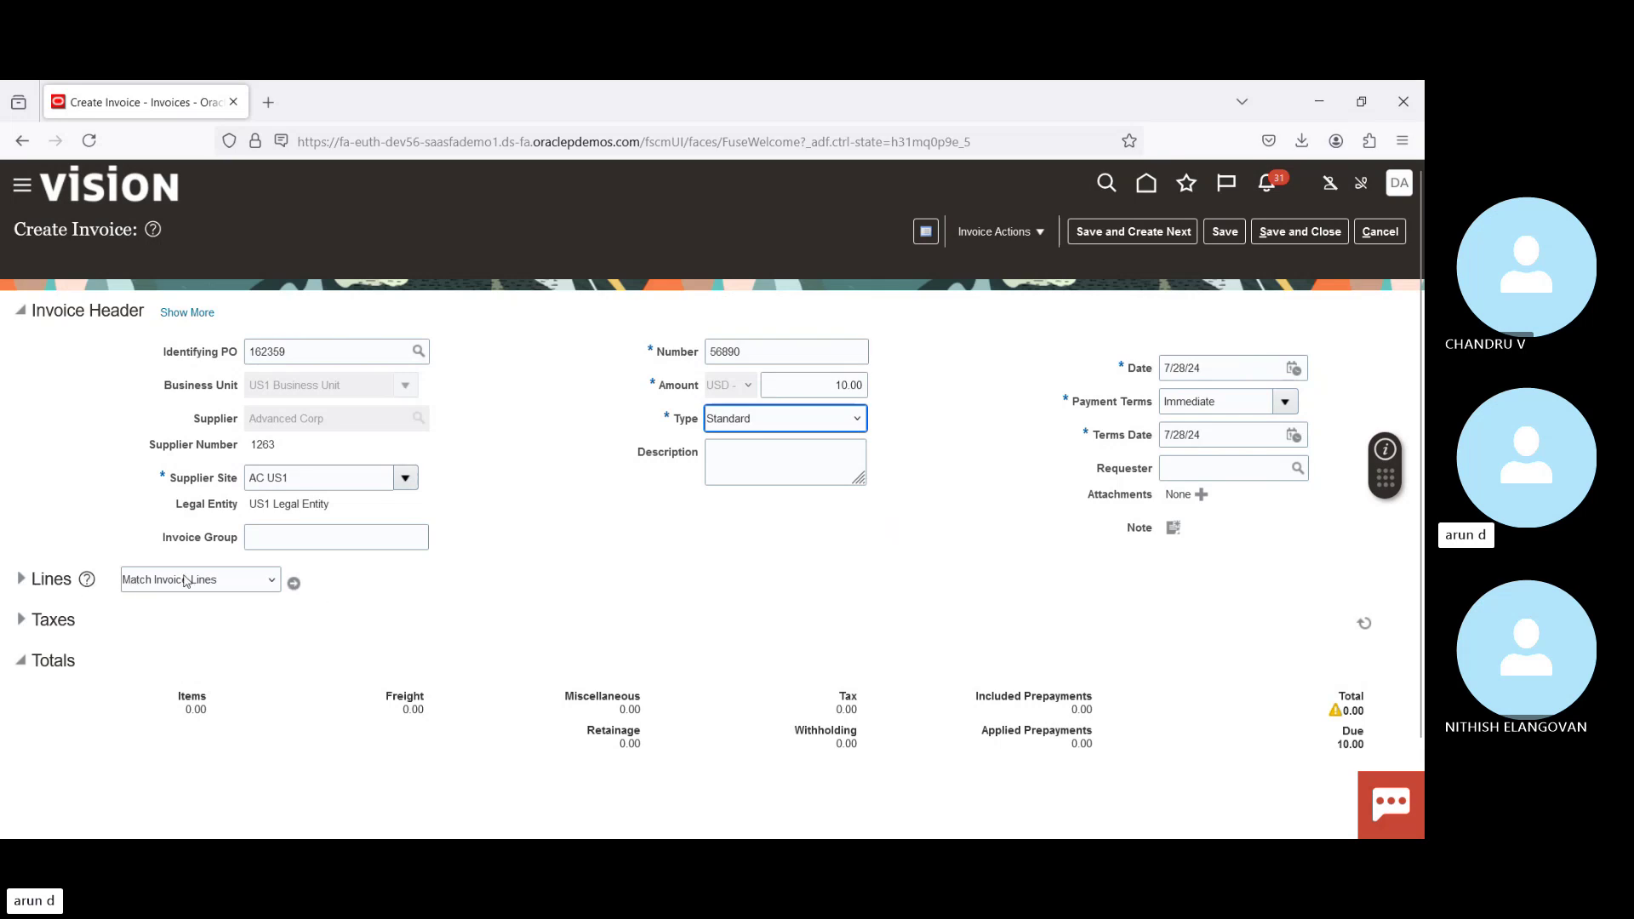
pyautogui.click(294, 586)
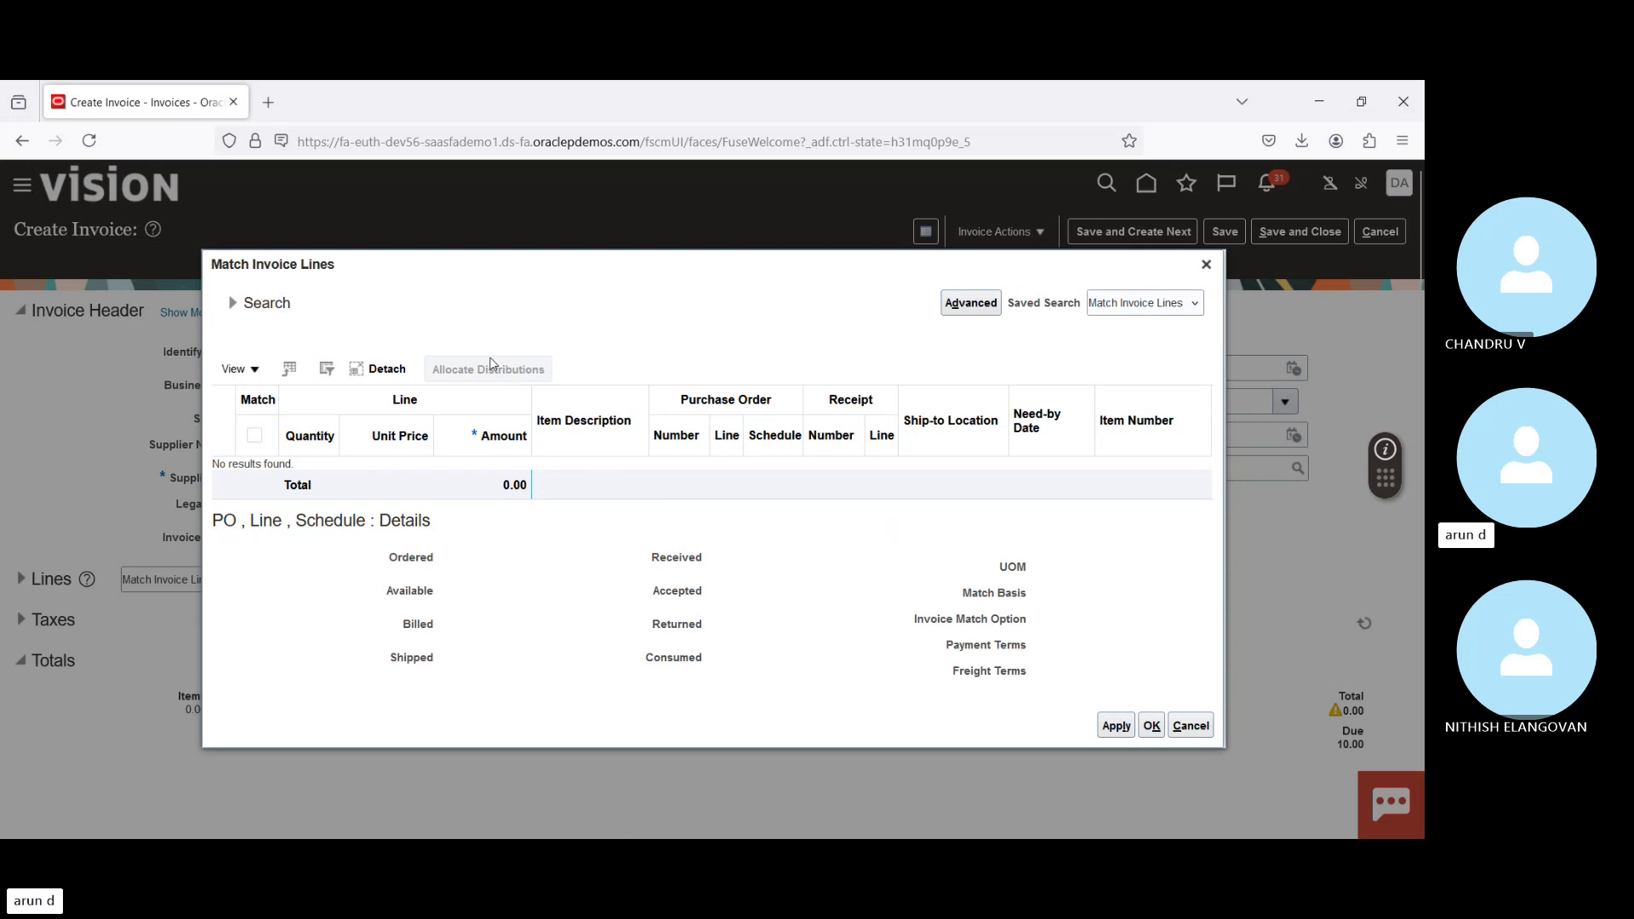
# Step: Search the lines of PO 162359 with closed schedules included
pyautogui.click(232, 303)
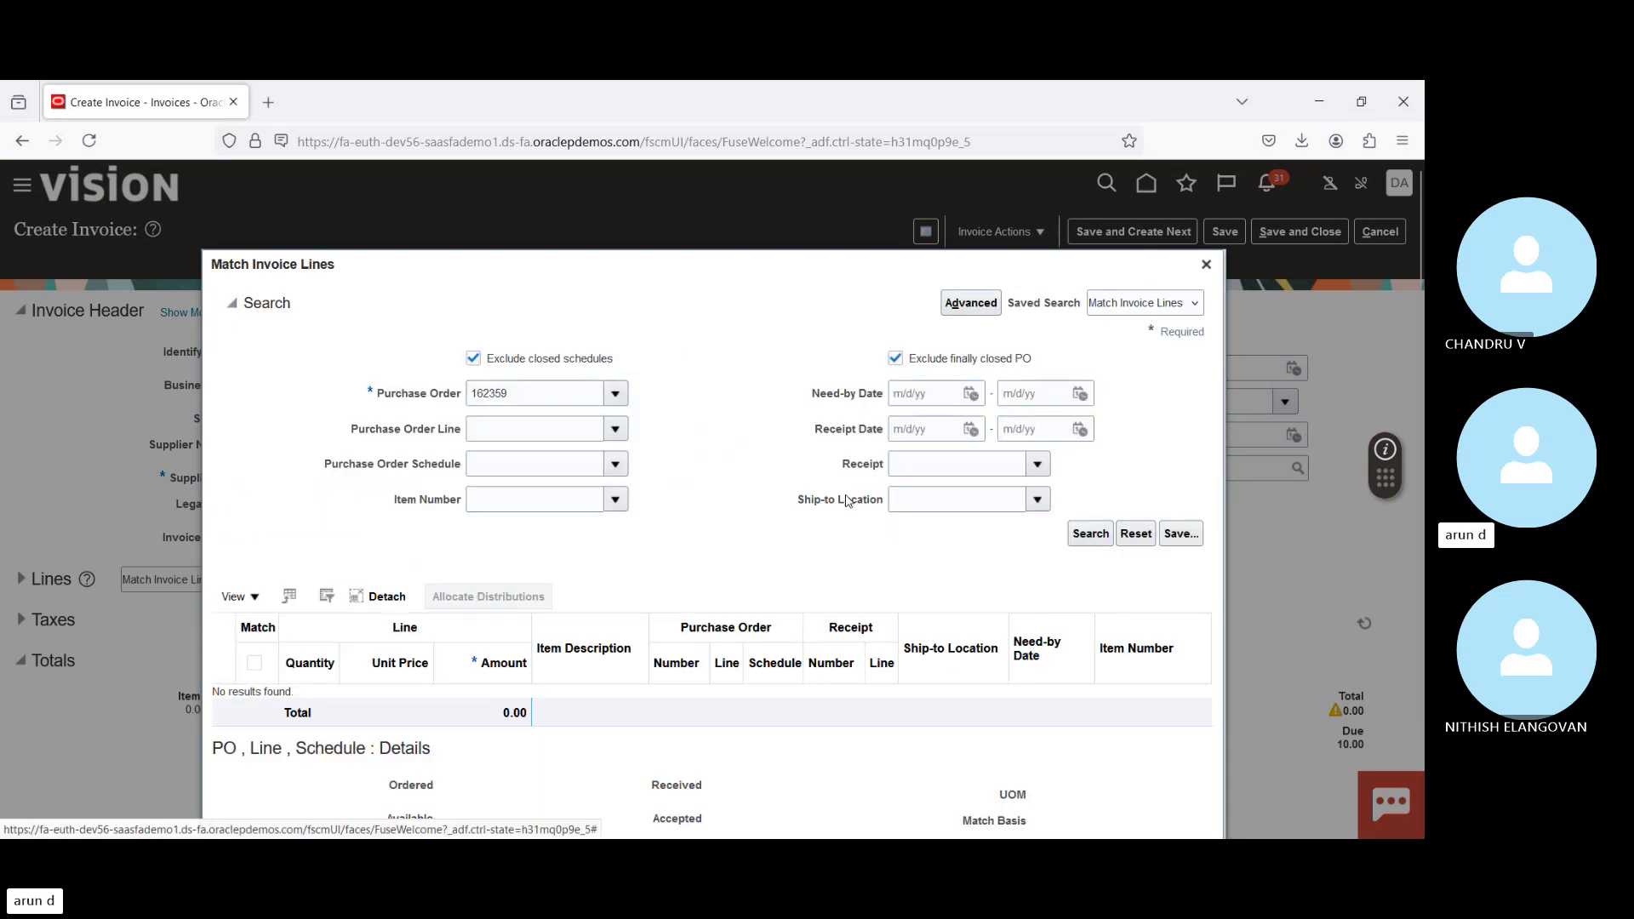
pyautogui.click(474, 359)
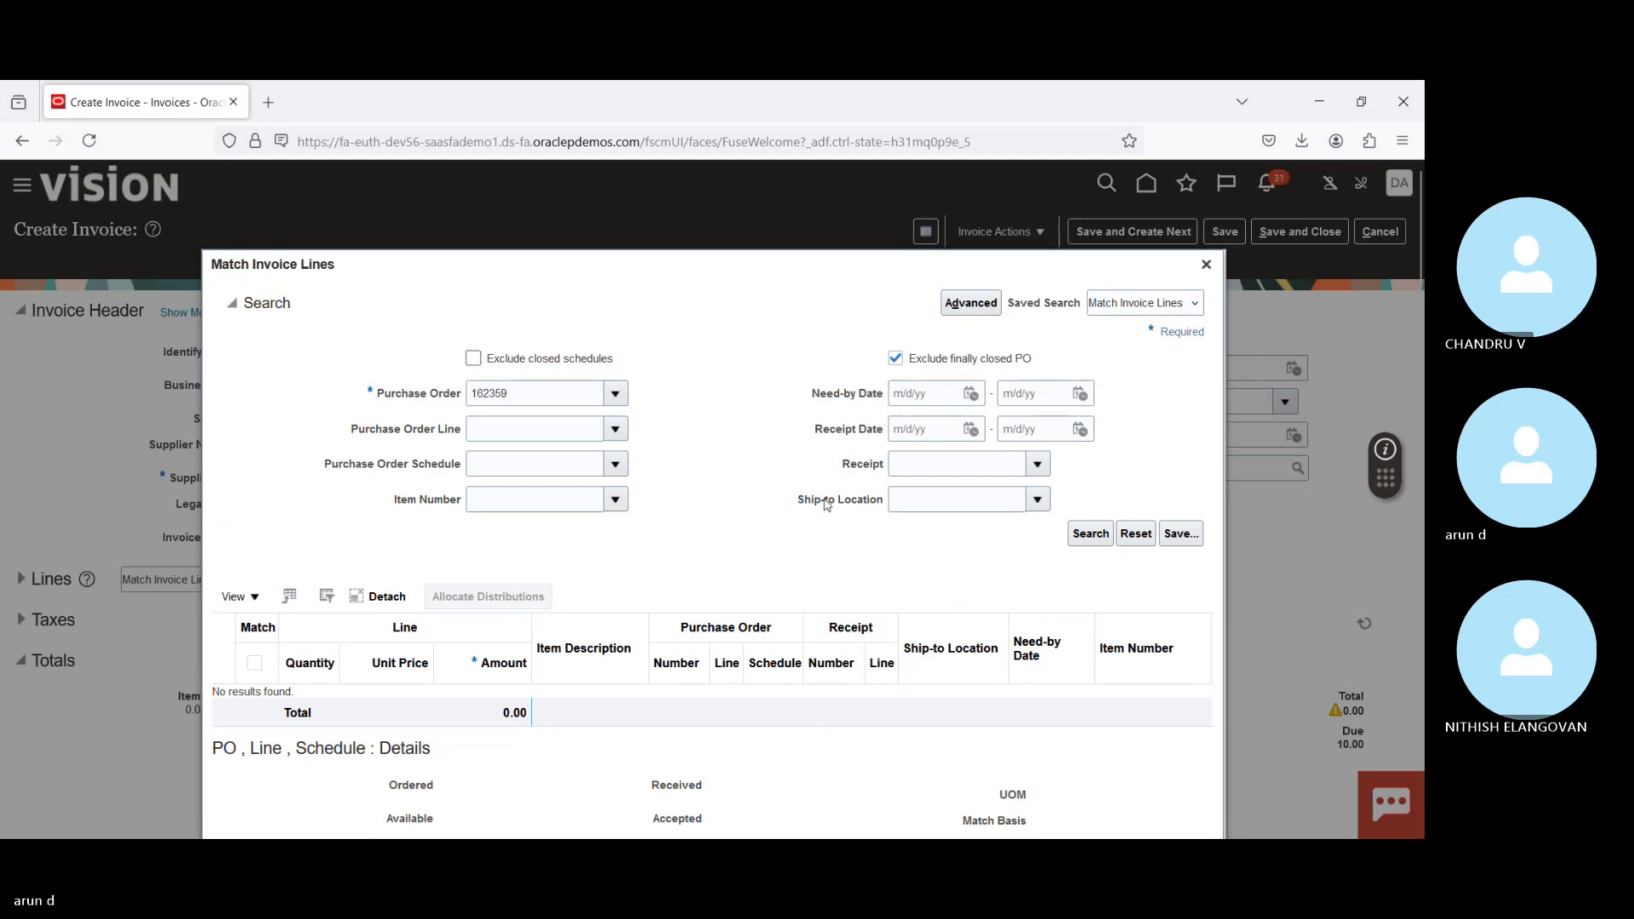
pyautogui.click(1087, 536)
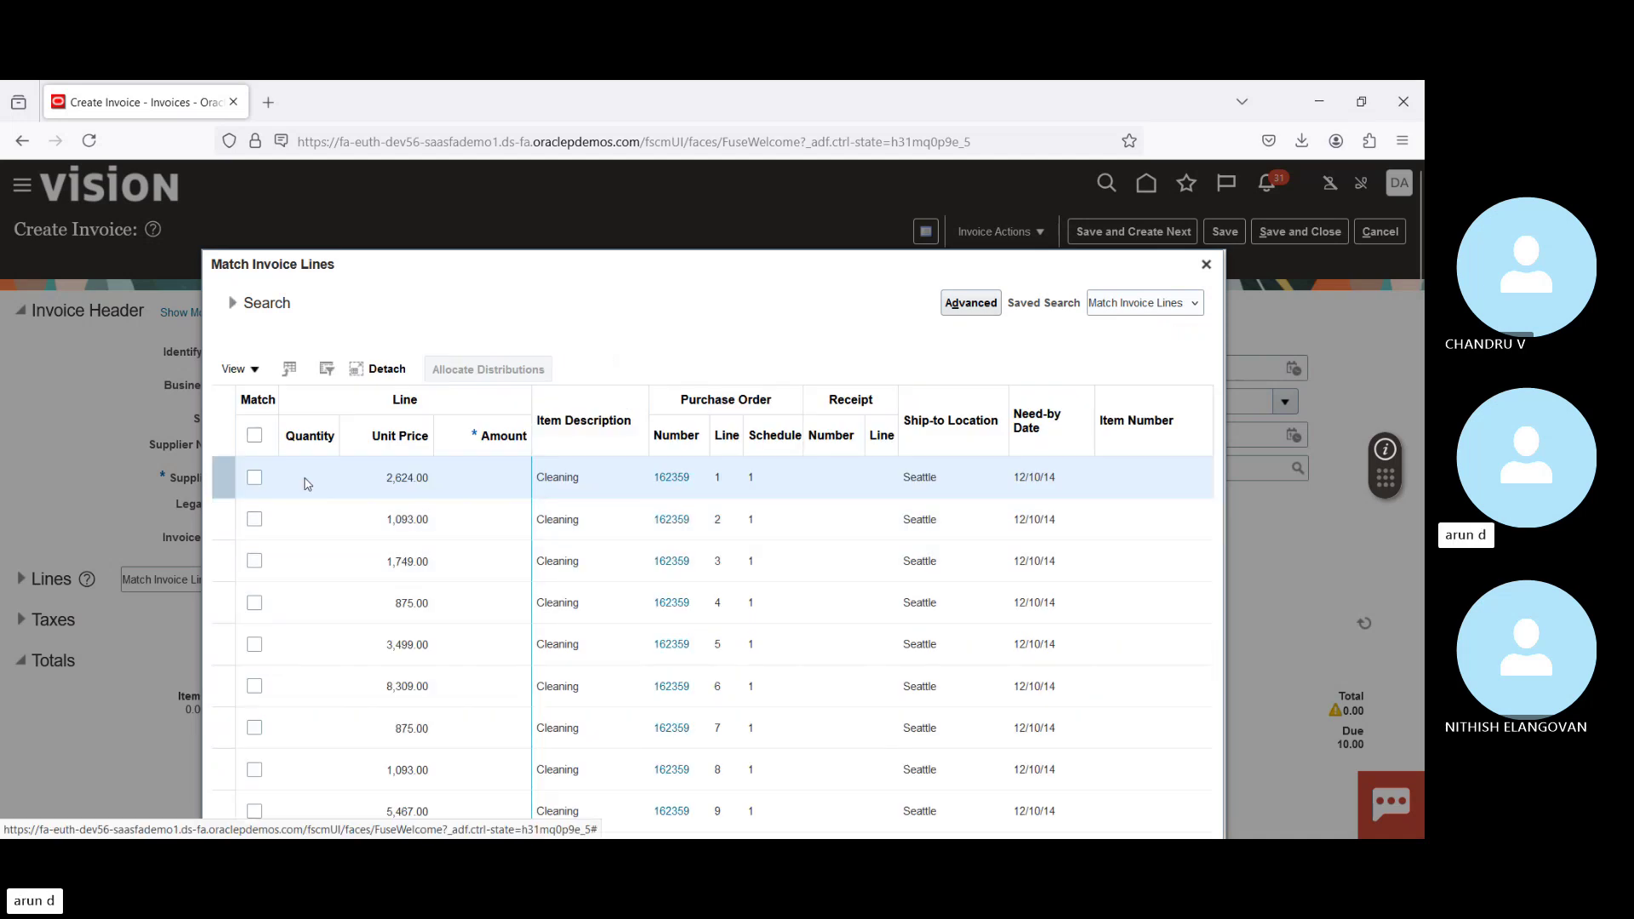
# Step: Match line 1 (Cleaning, 2,624.00), acknowledging the closed PO line warning
pyautogui.click(253, 481)
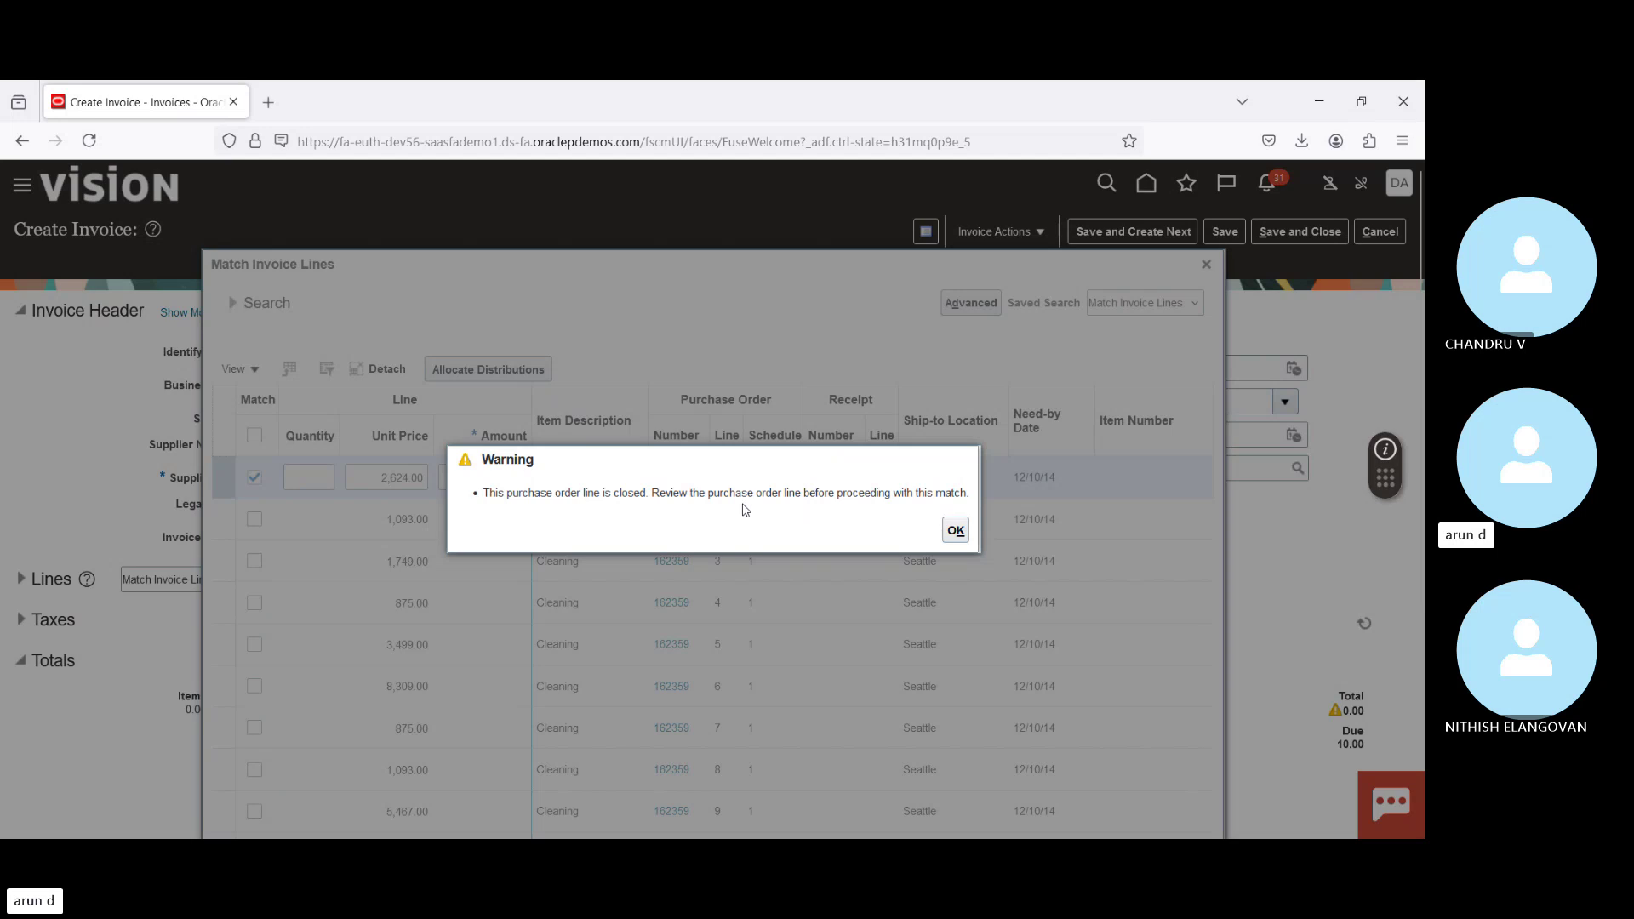
pyautogui.moveTo(522, 497); pyautogui.dragTo(952, 494)
pyautogui.click(955, 530)
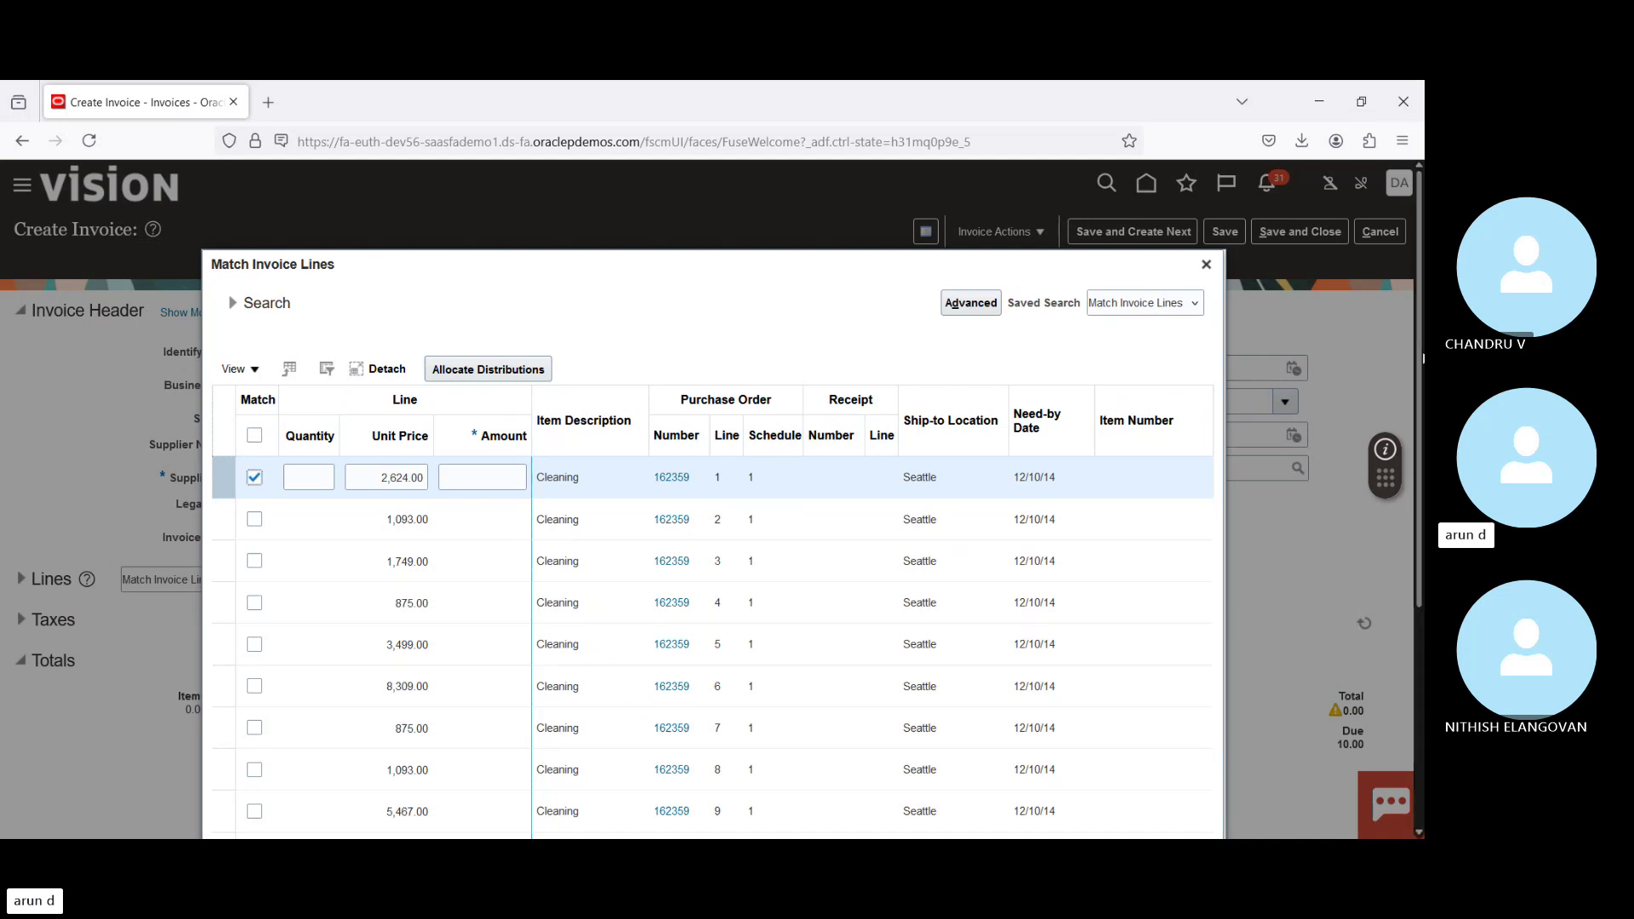
pyautogui.scroll(-4, 1157, 318)
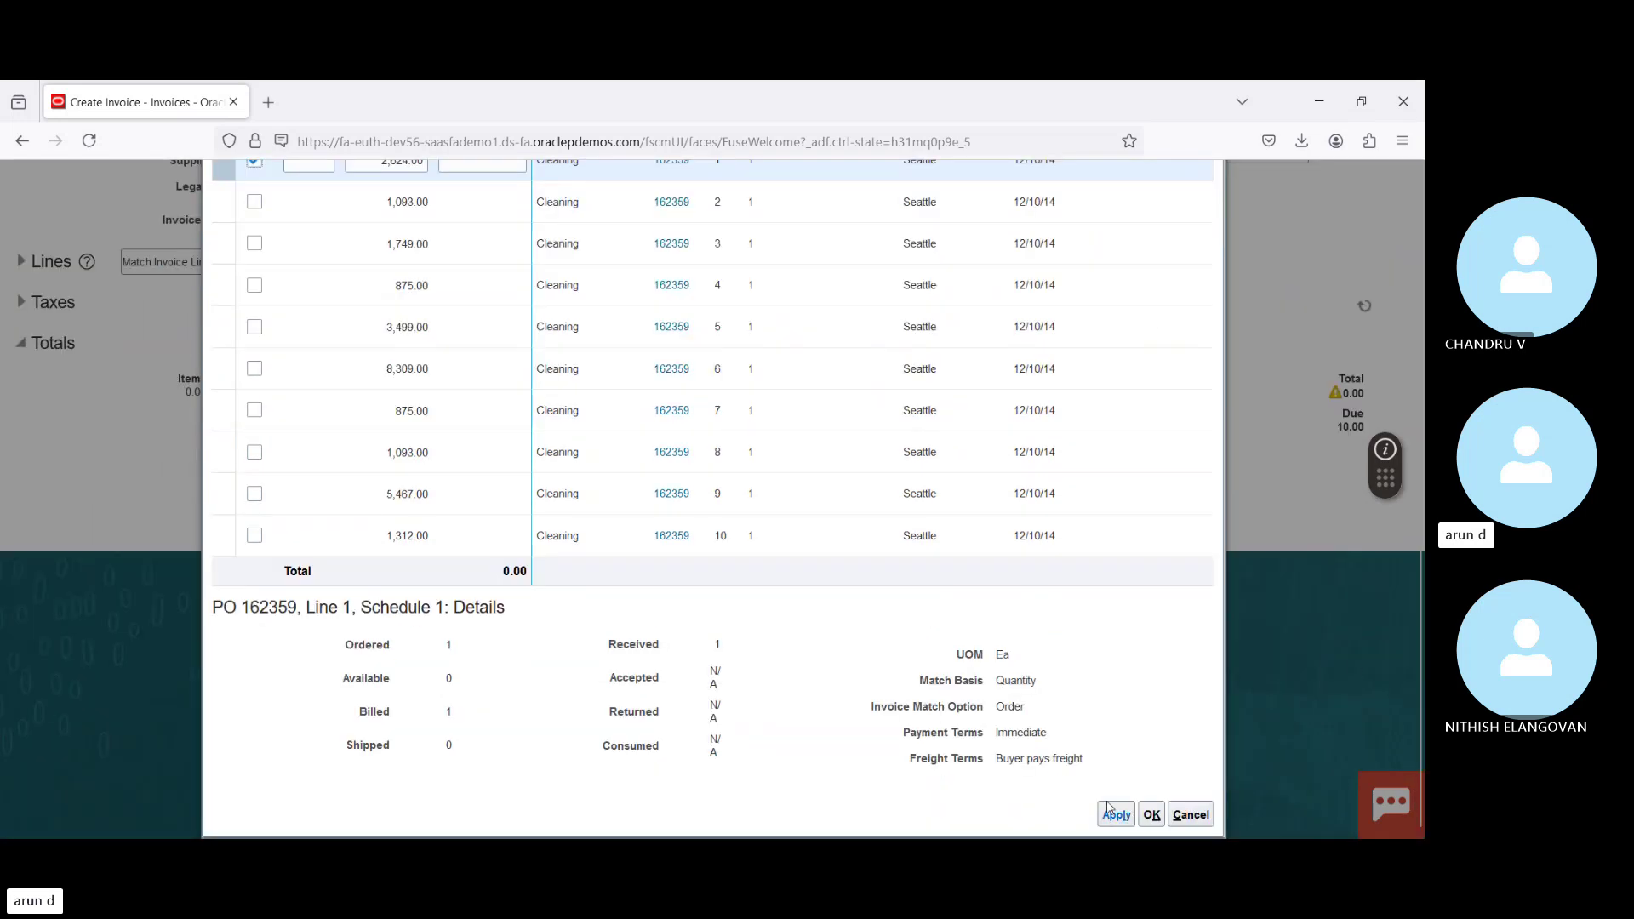
pyautogui.click(1150, 816)
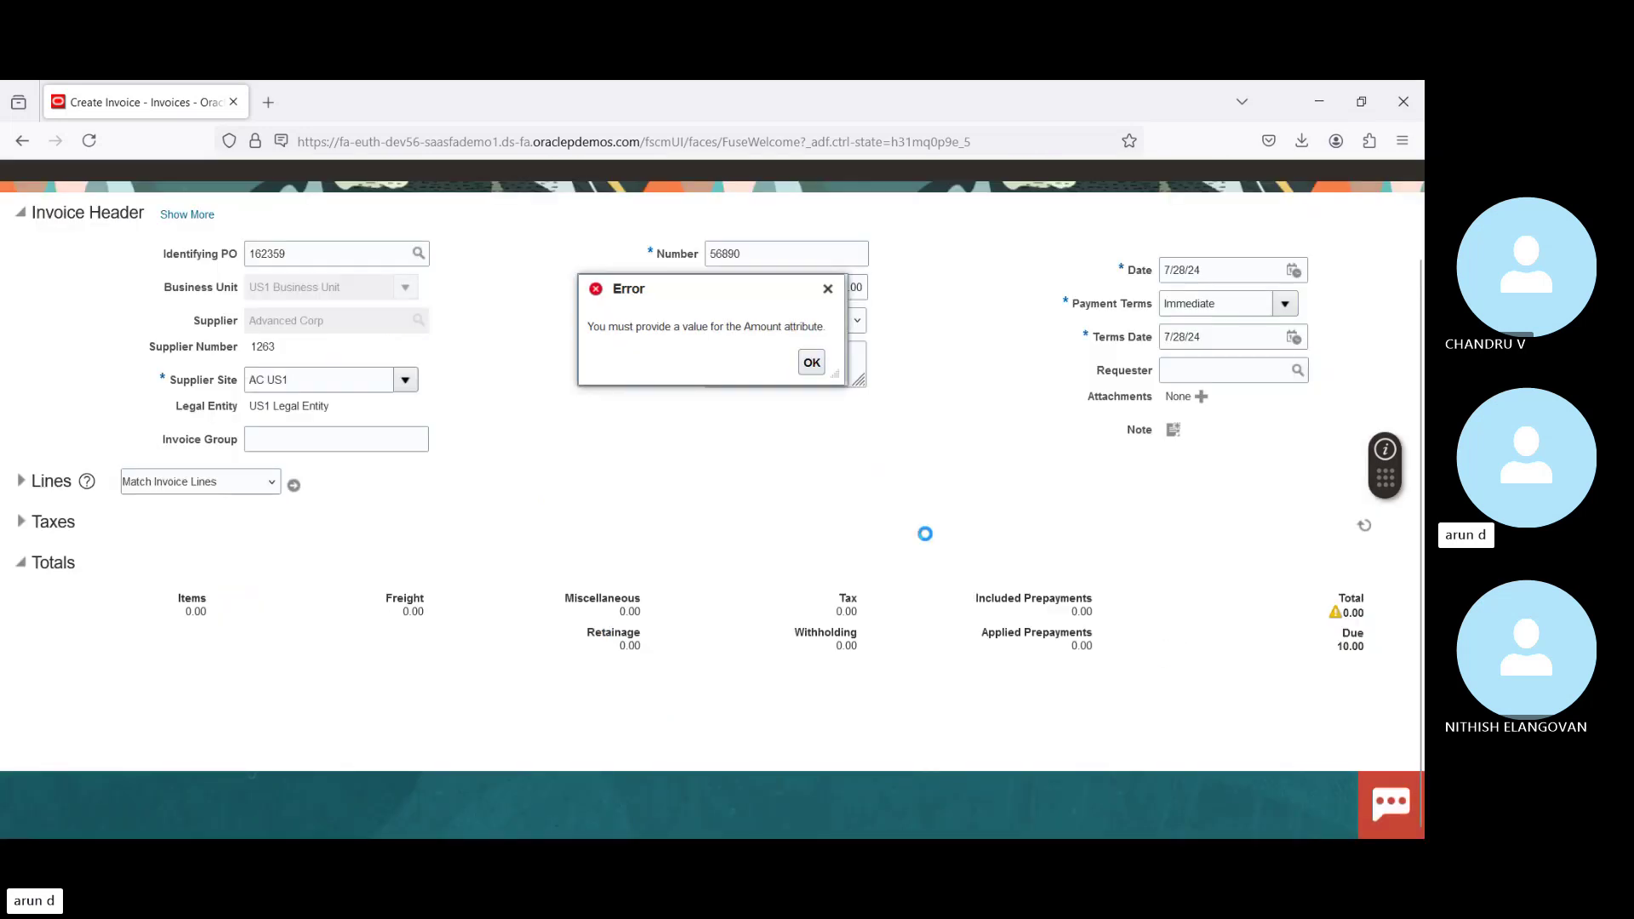
# Step: Dismiss the missing-Amount error and leave the Identifying PO search without choosing a PO
pyautogui.click(815, 385)
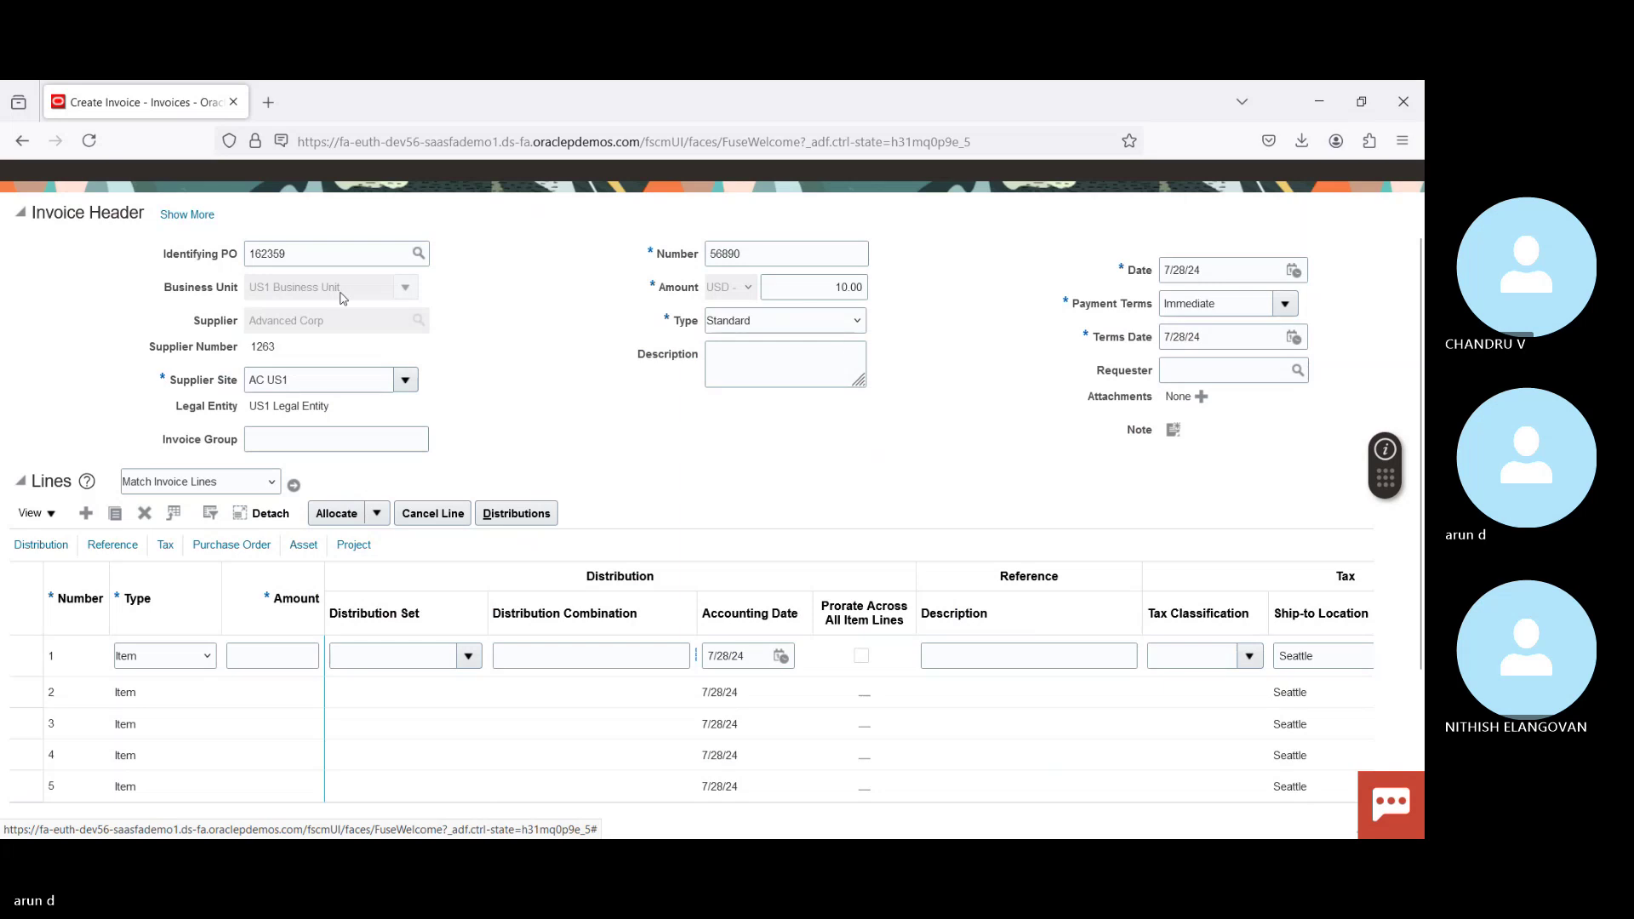
pyautogui.click(417, 256)
pyautogui.click(421, 449)
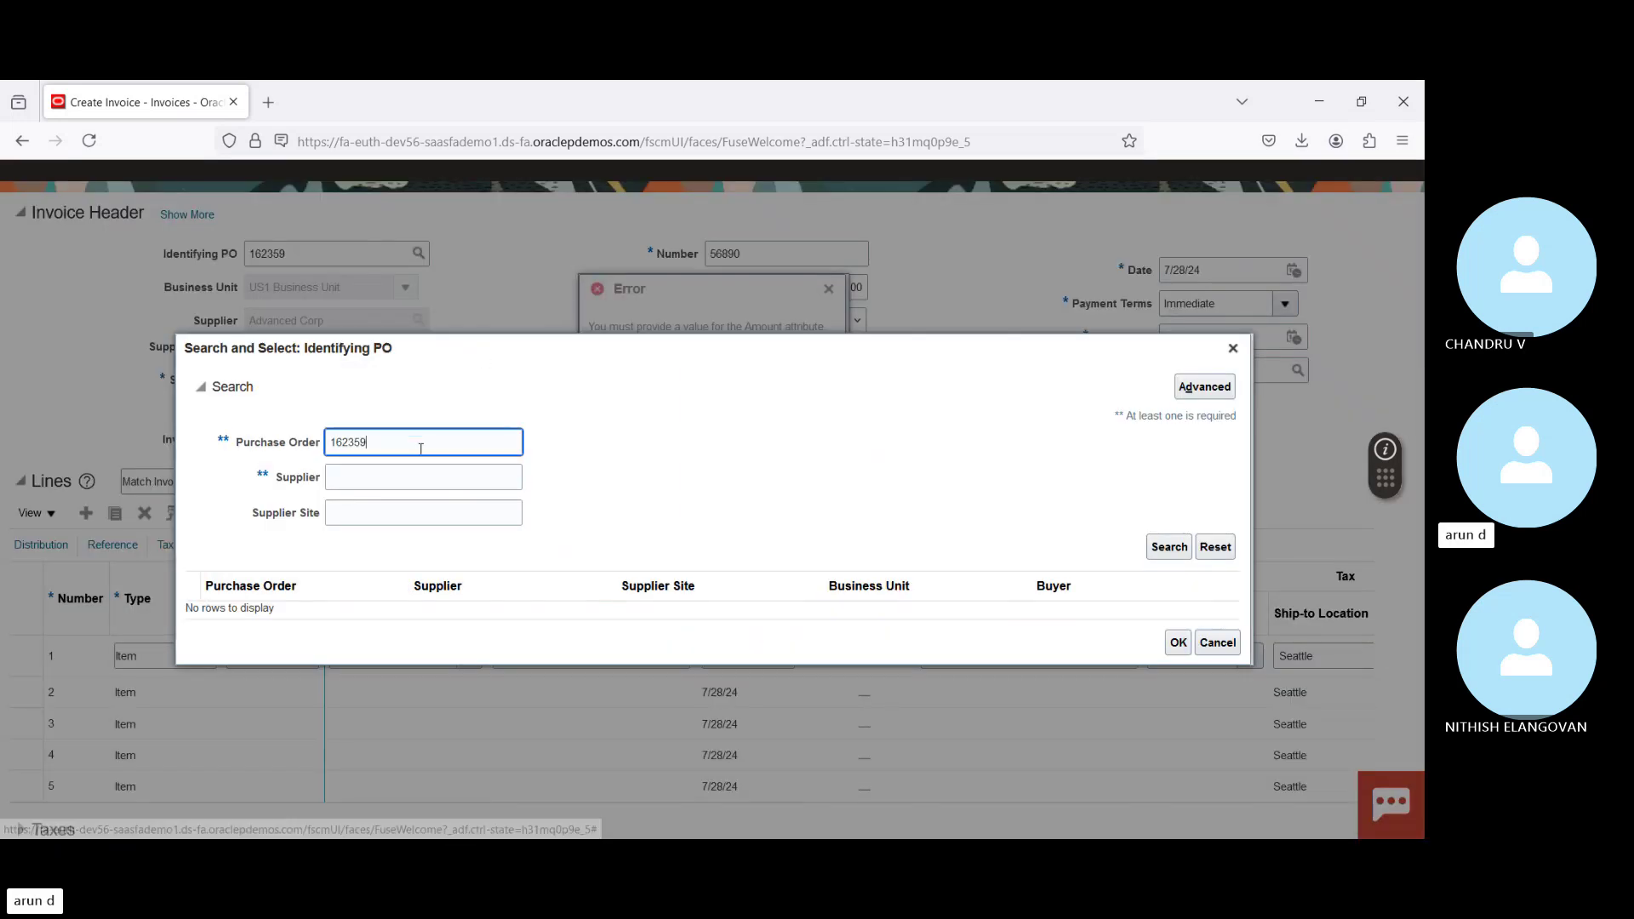
pyautogui.doubleClick(421, 448)
pyautogui.press('BackSpace')
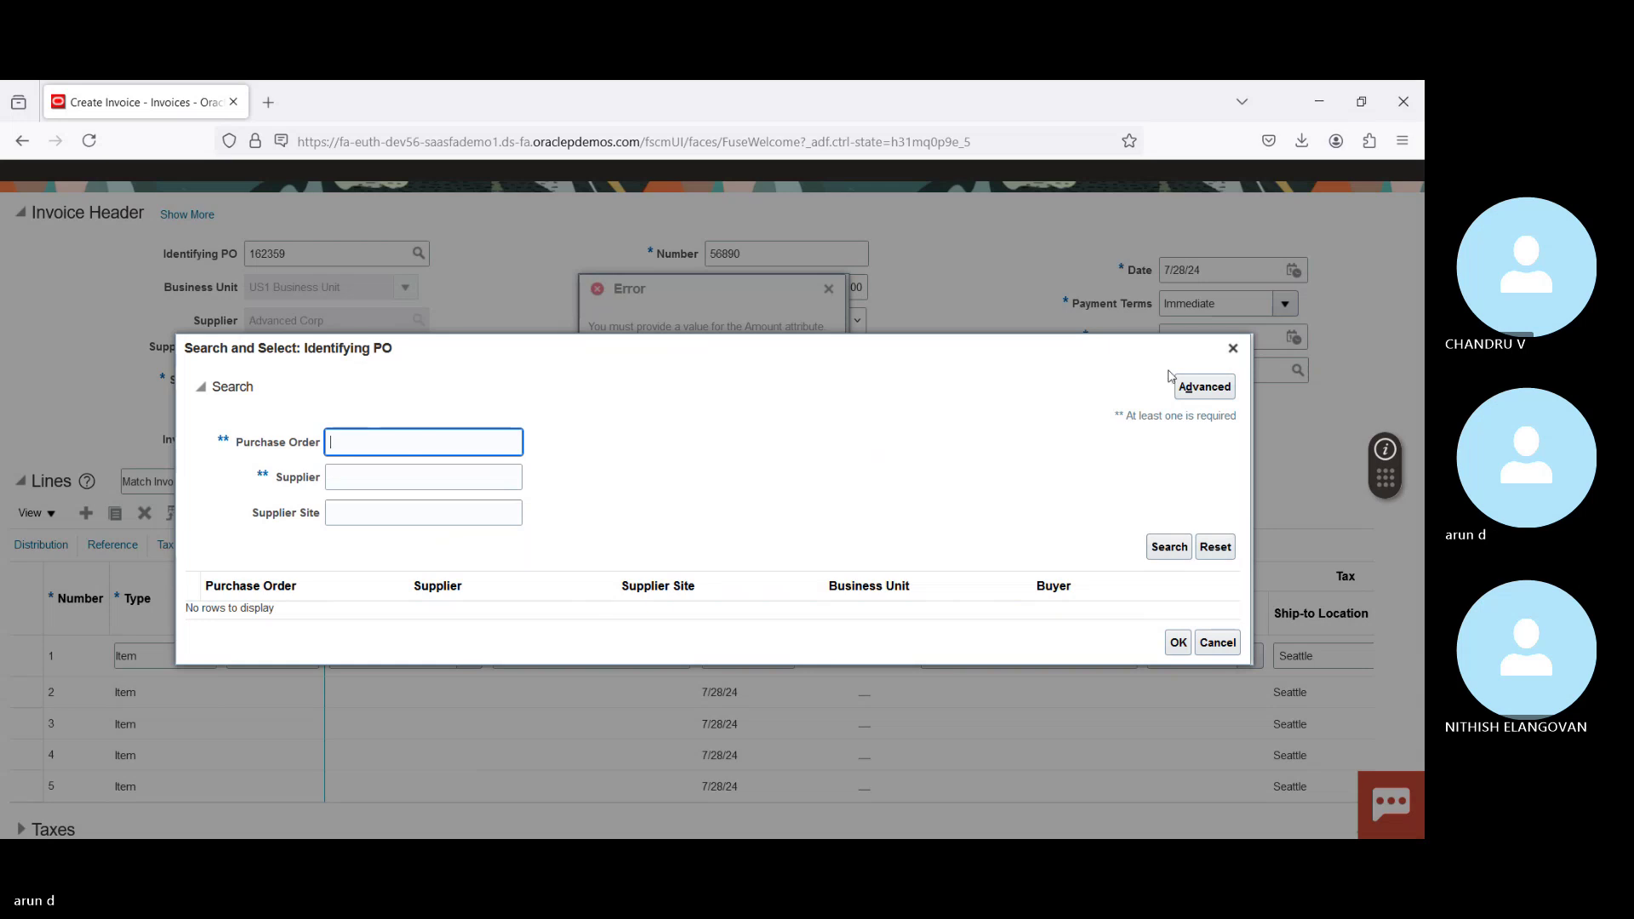
pyautogui.click(1205, 386)
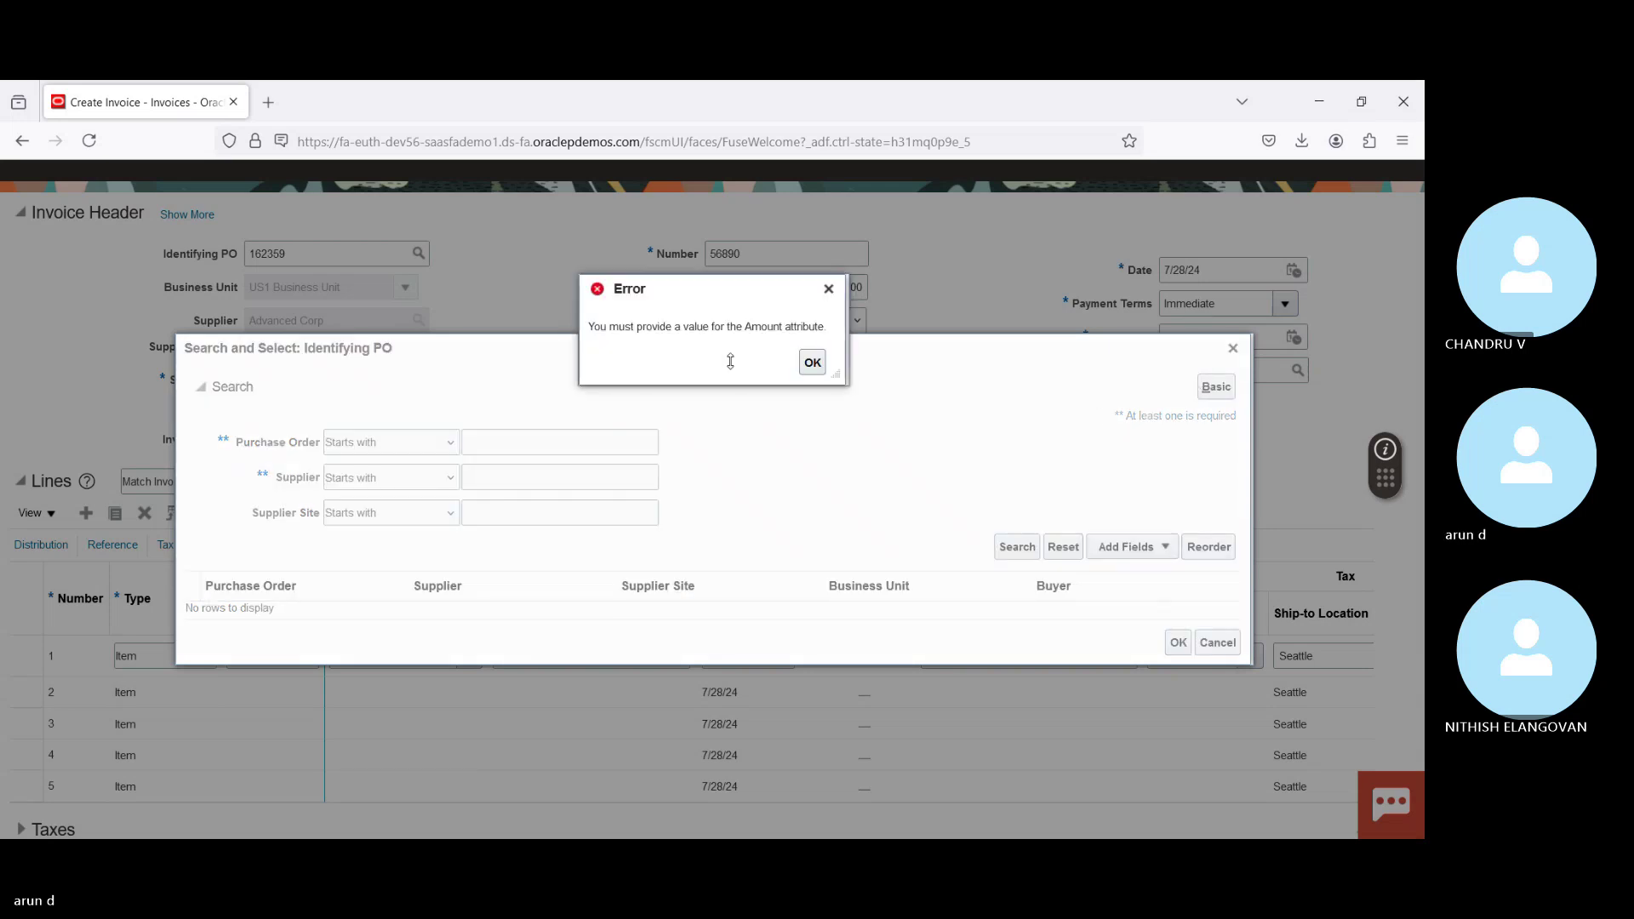
pyautogui.click(813, 361)
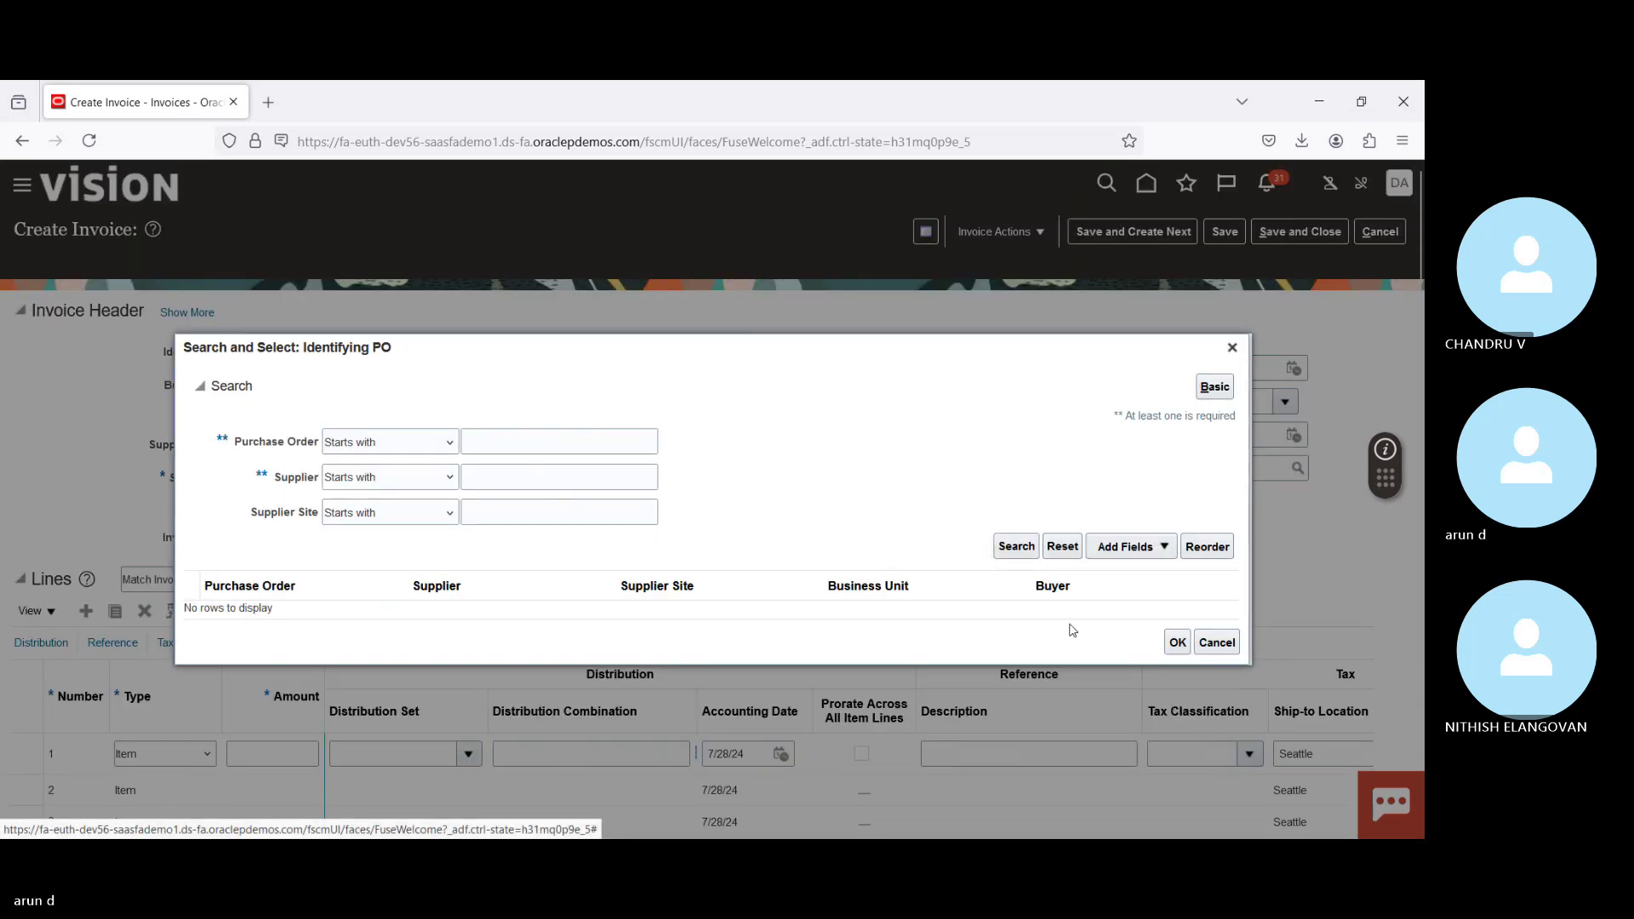
pyautogui.click(1217, 643)
pyautogui.click(394, 744)
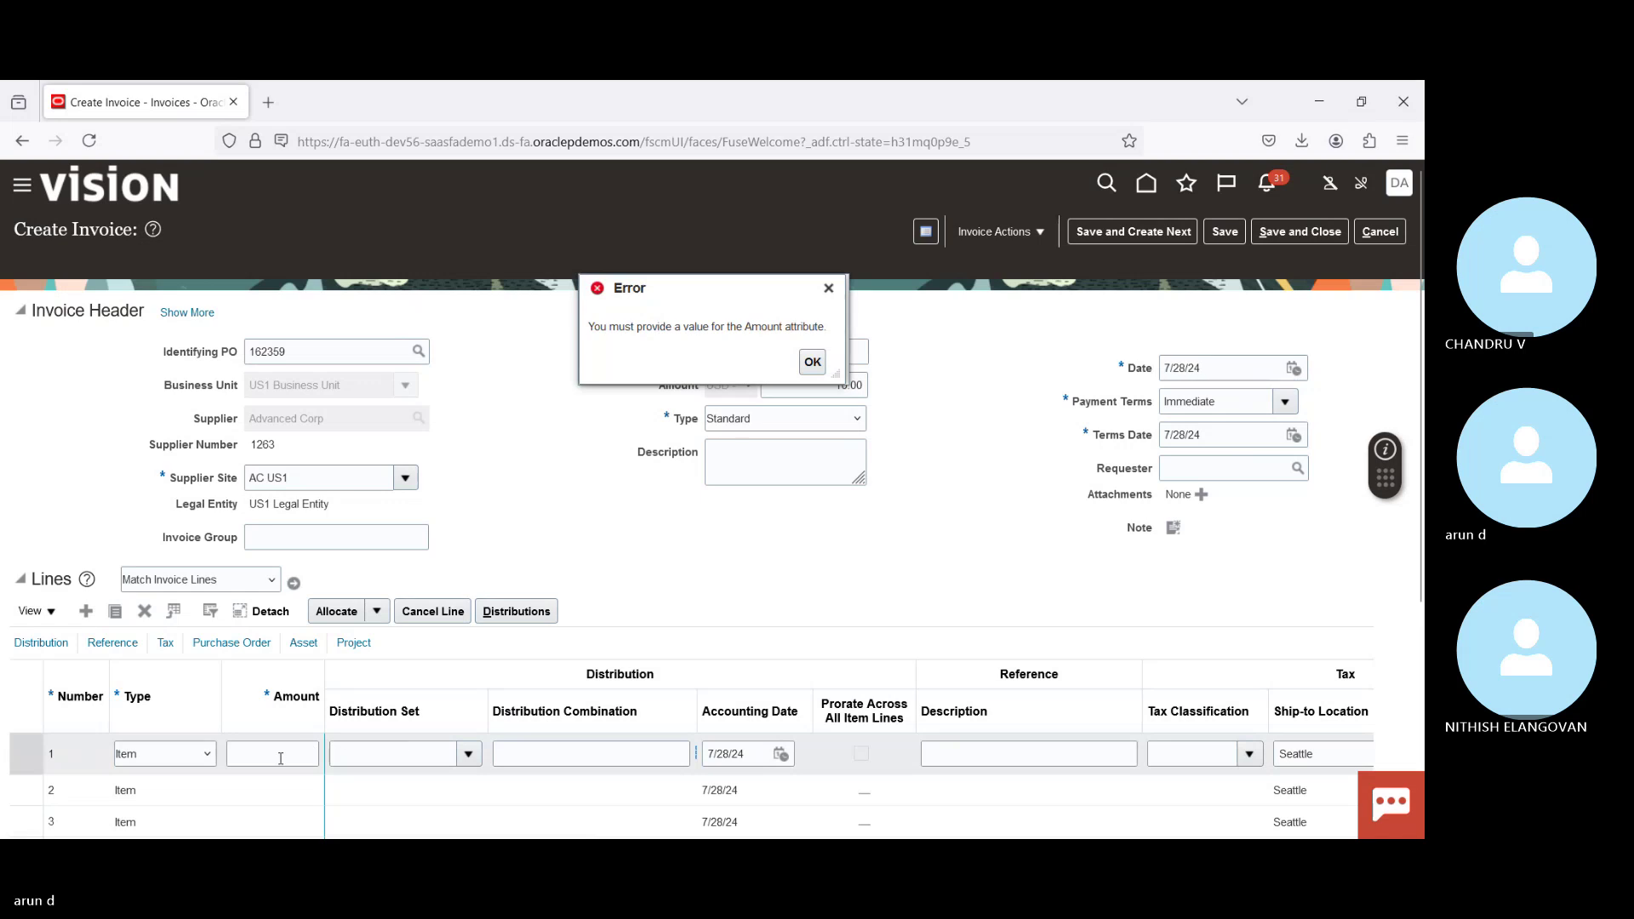
pyautogui.click(812, 363)
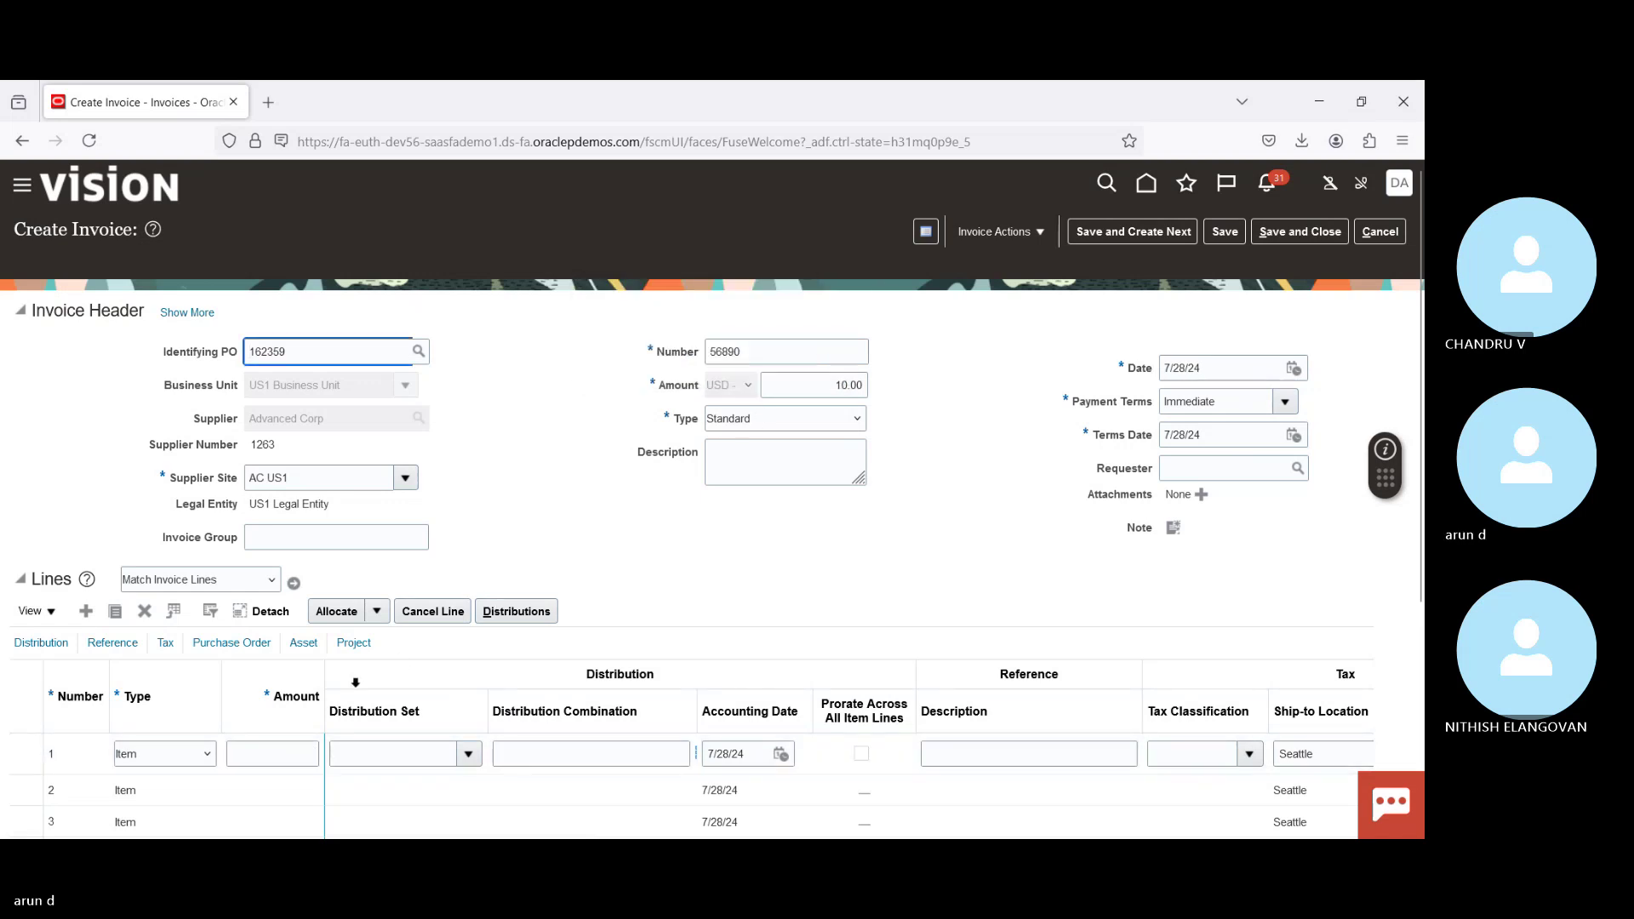
# Step: Set line 1's amount to 1.00 and retry matching invoice lines to the PO
pyautogui.click(281, 753)
pyautogui.write('1')
pyautogui.press('Tab')
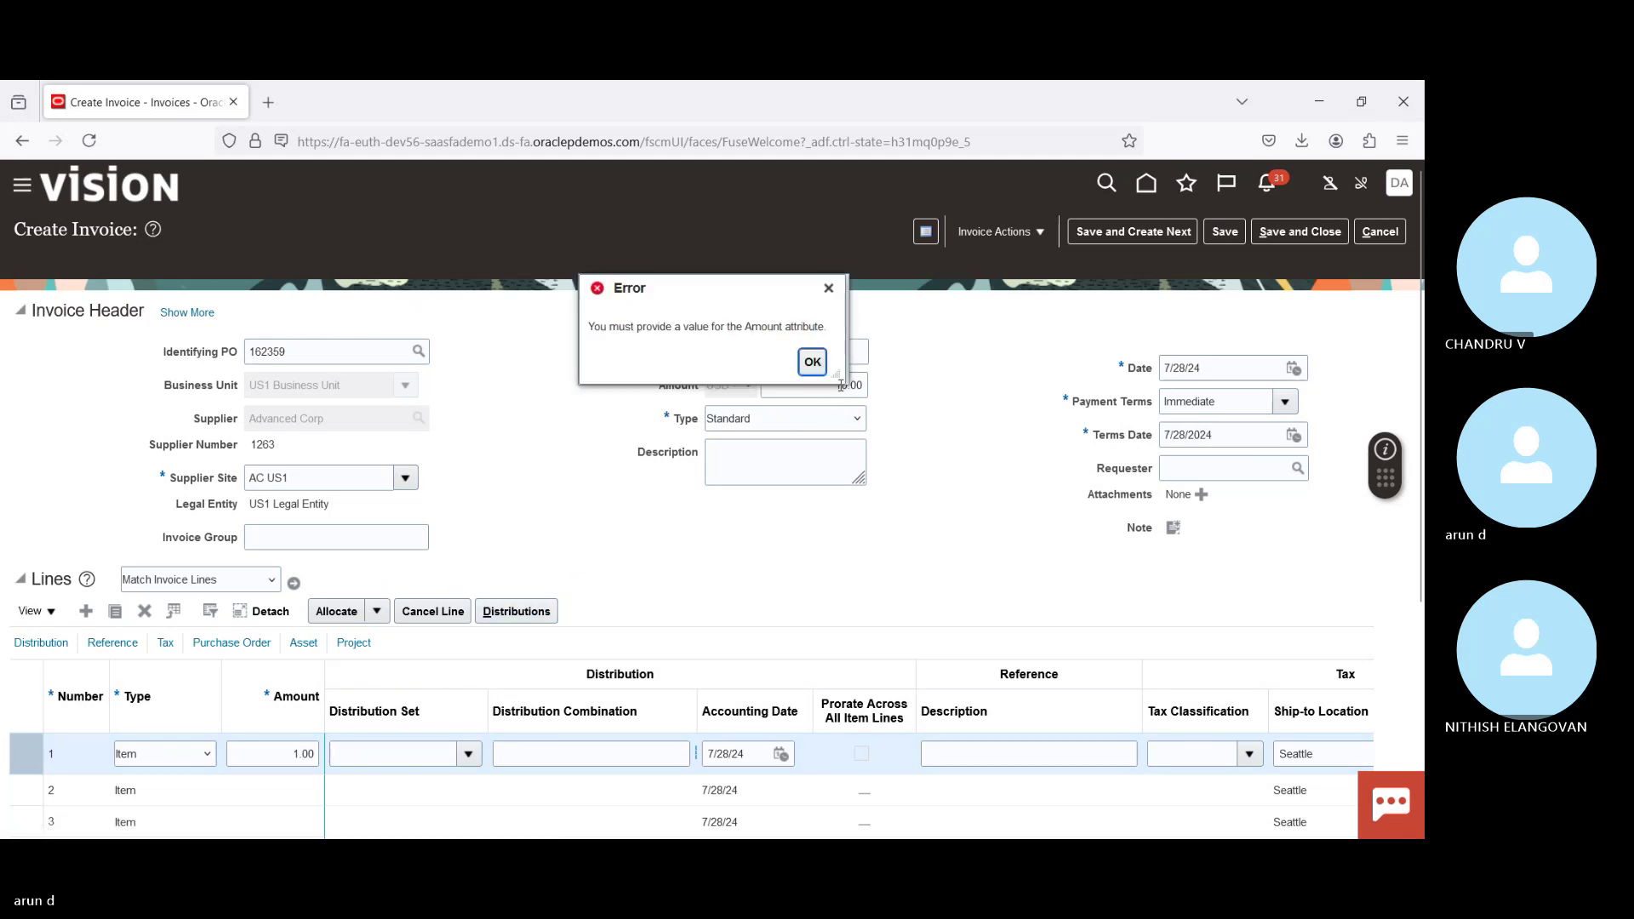
pyautogui.click(813, 362)
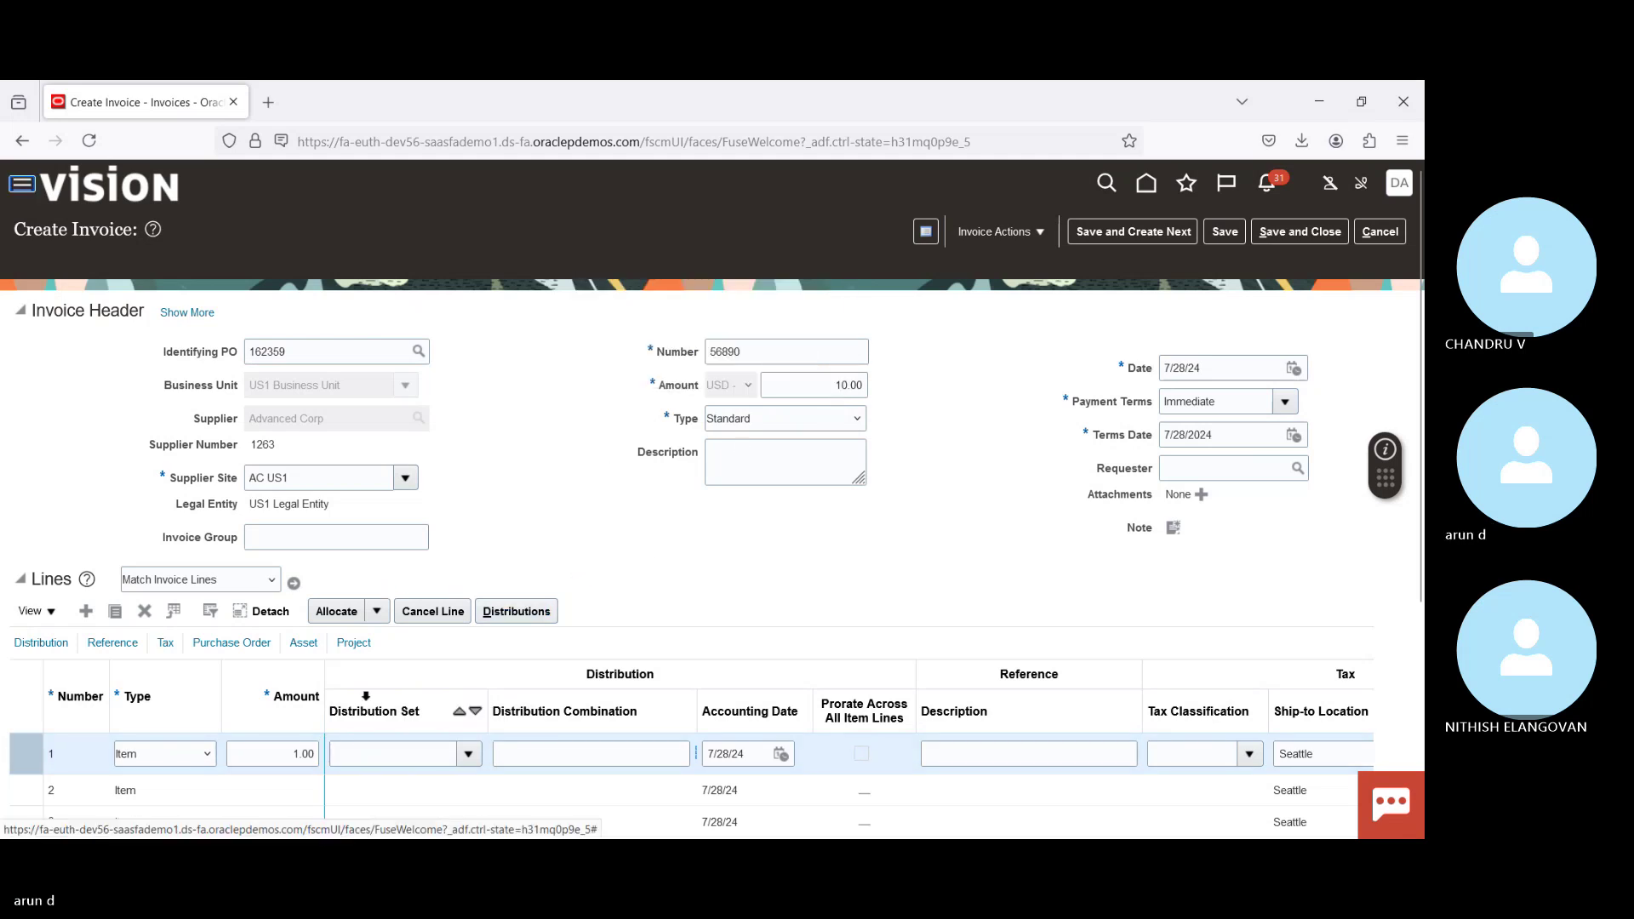
pyautogui.click(294, 583)
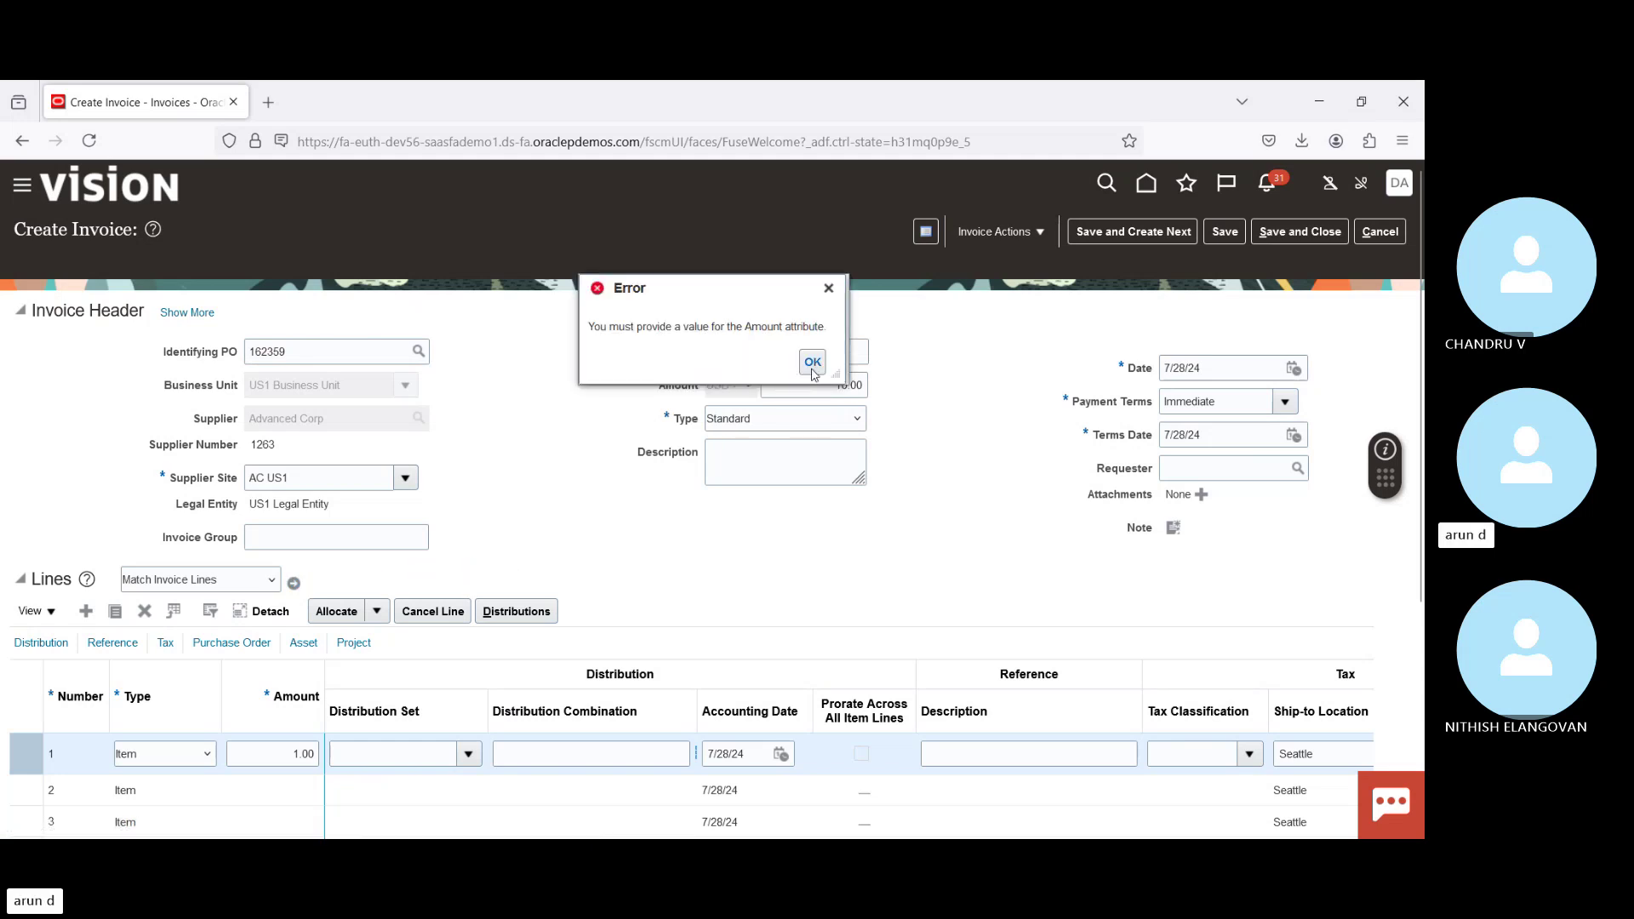
pyautogui.click(813, 363)
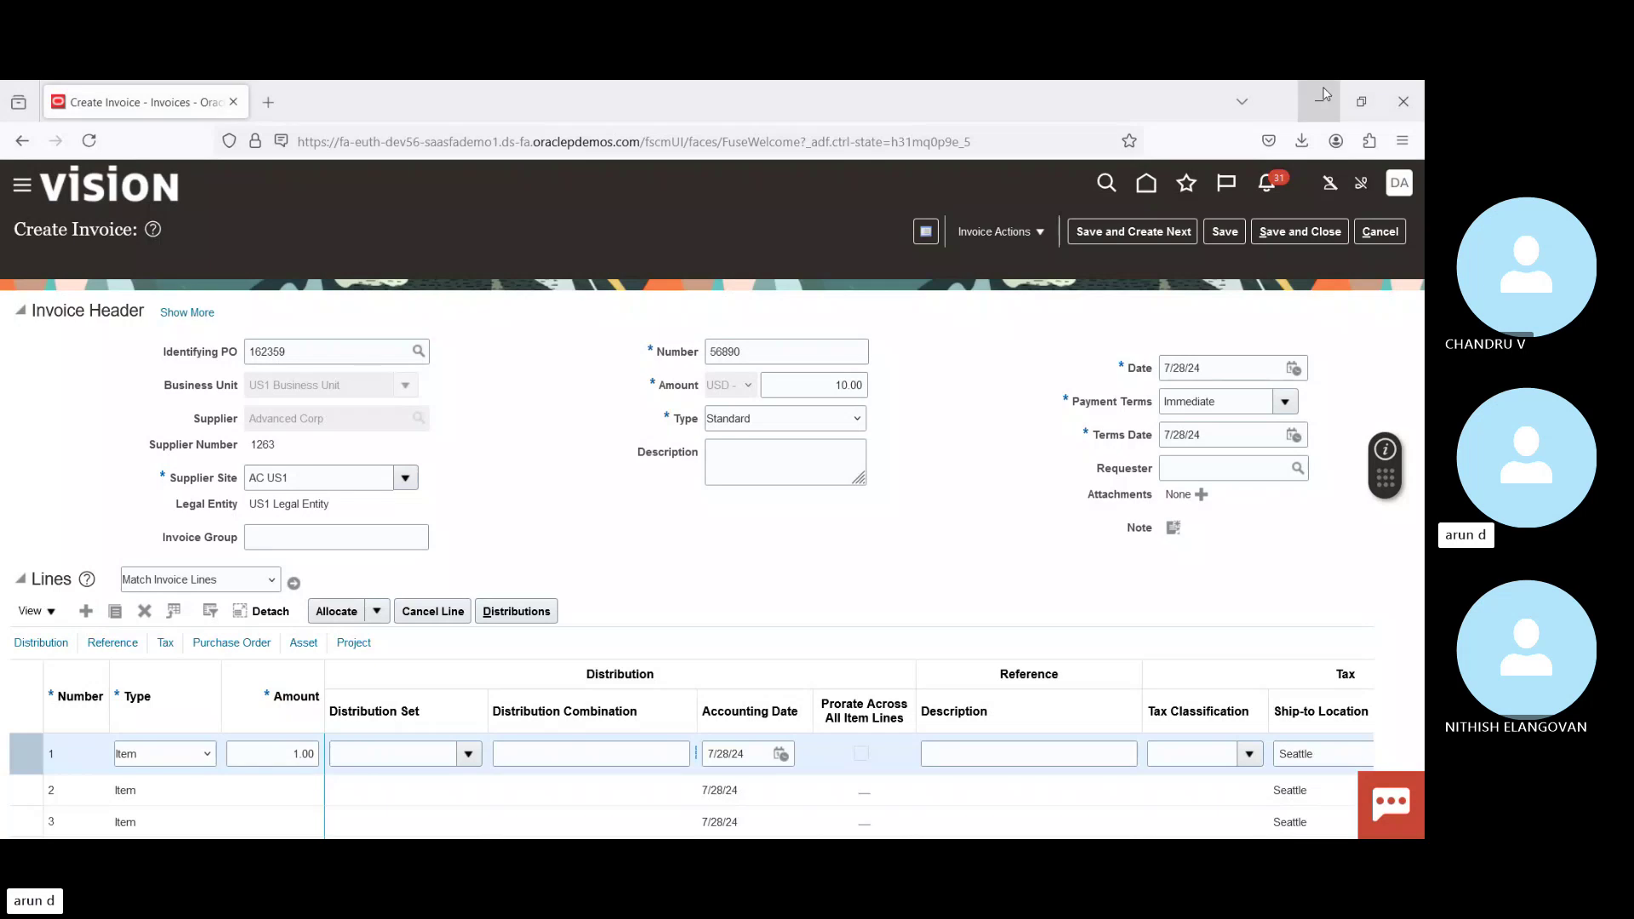
pyautogui.click(1294, 224)
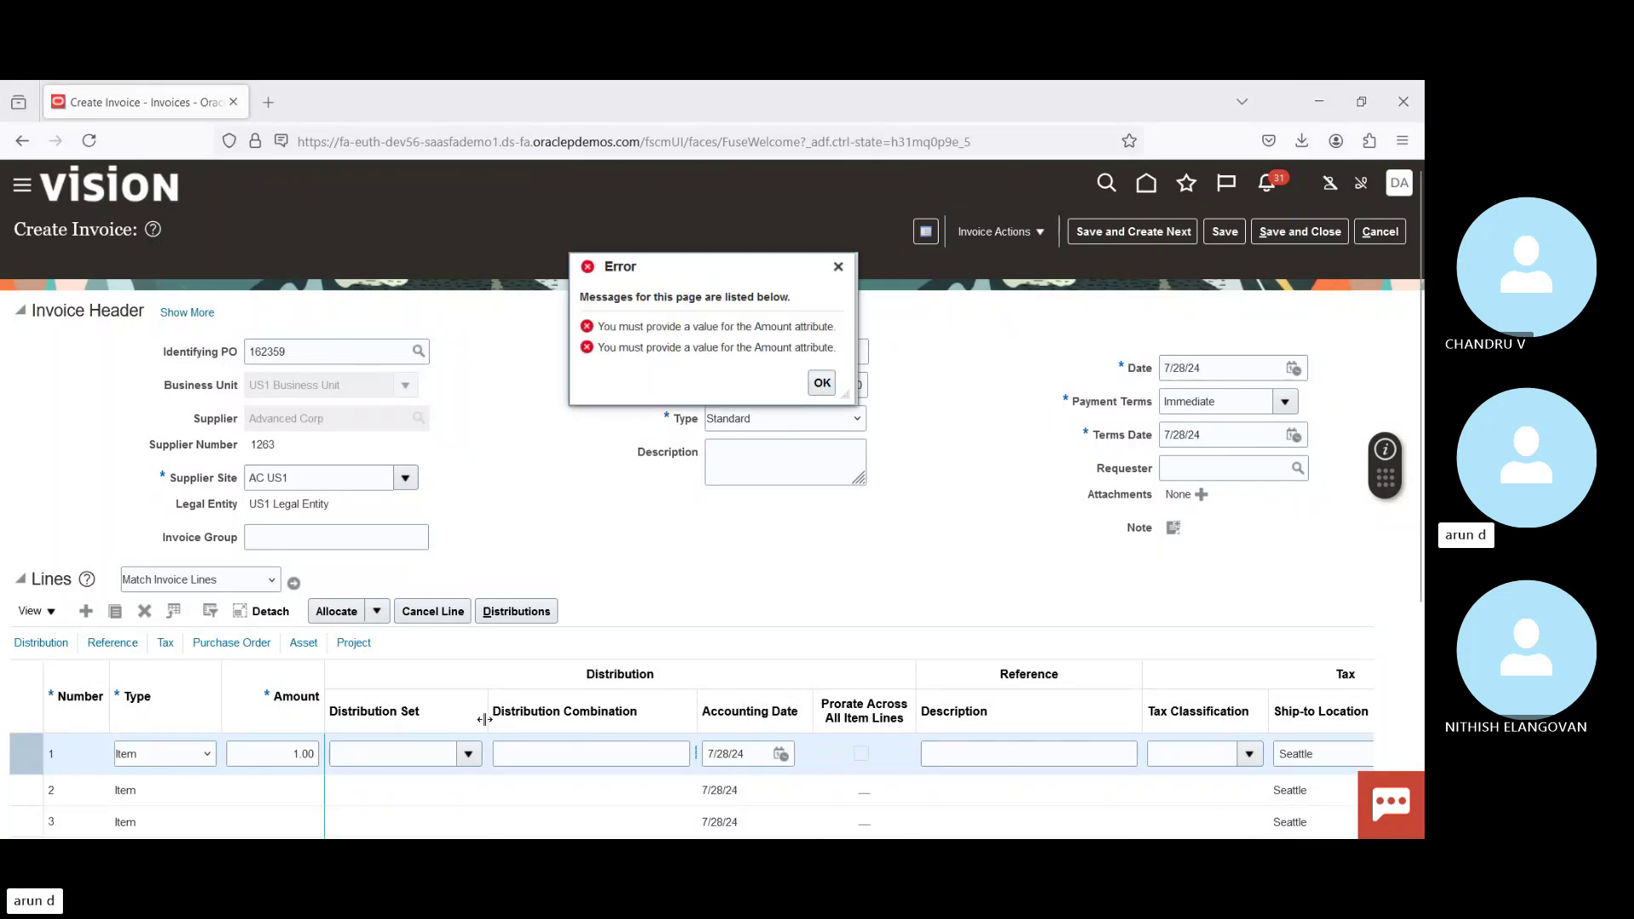
pyautogui.click(822, 383)
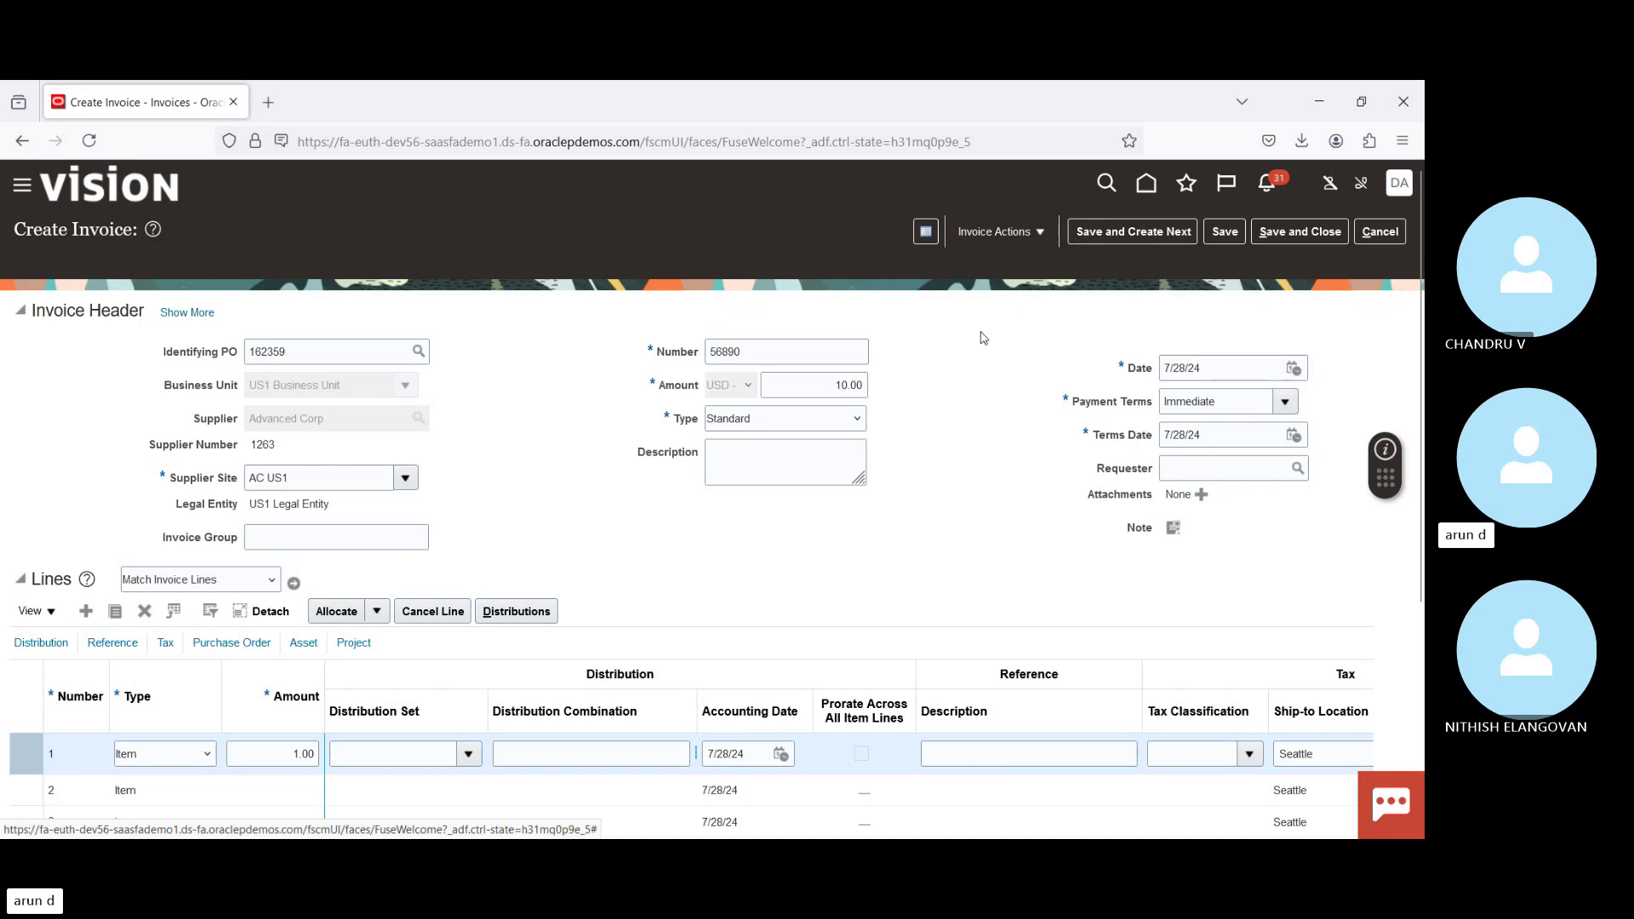
# Step: Abandon the current invoice and start a new one from the workbench tasks
pyautogui.click(1365, 231)
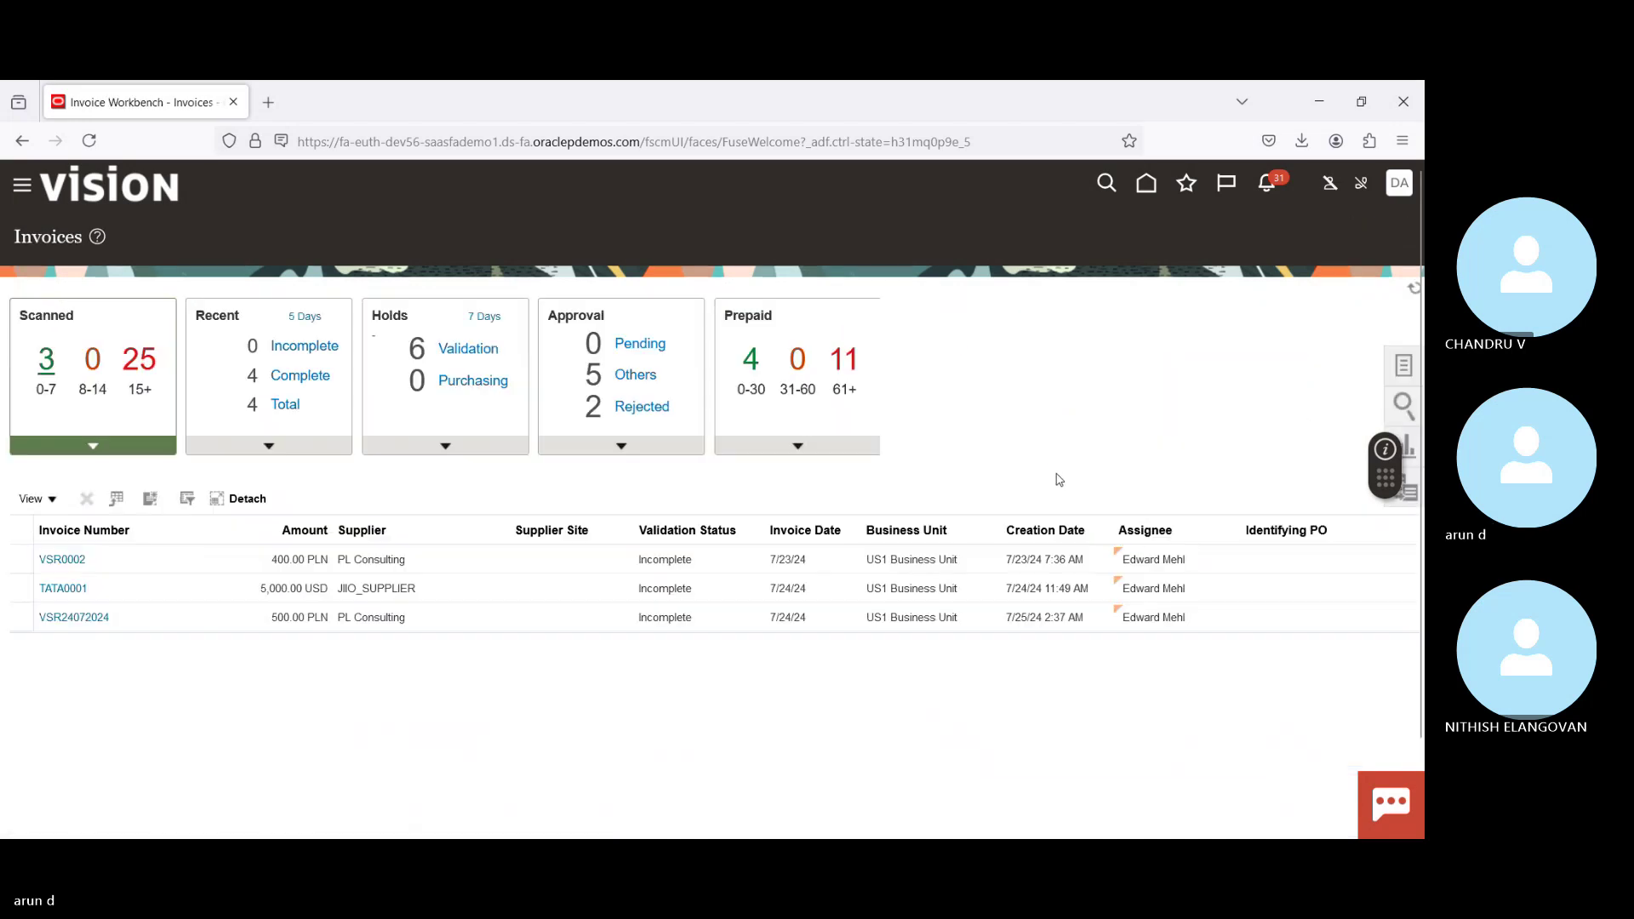
pyautogui.click(1404, 365)
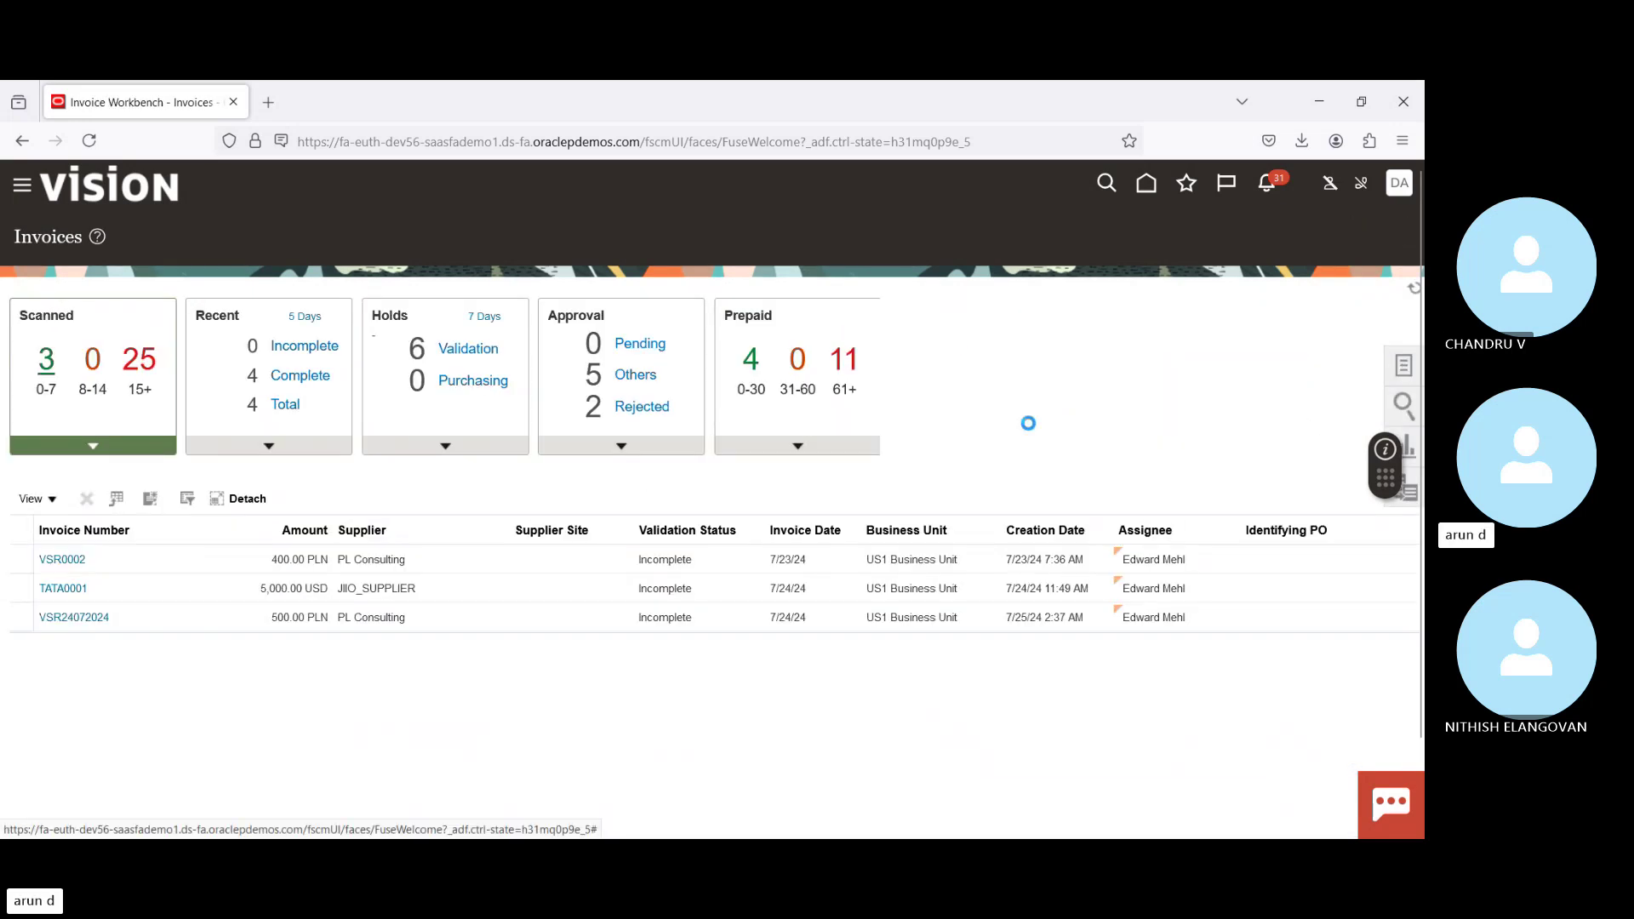
pyautogui.click(1252, 248)
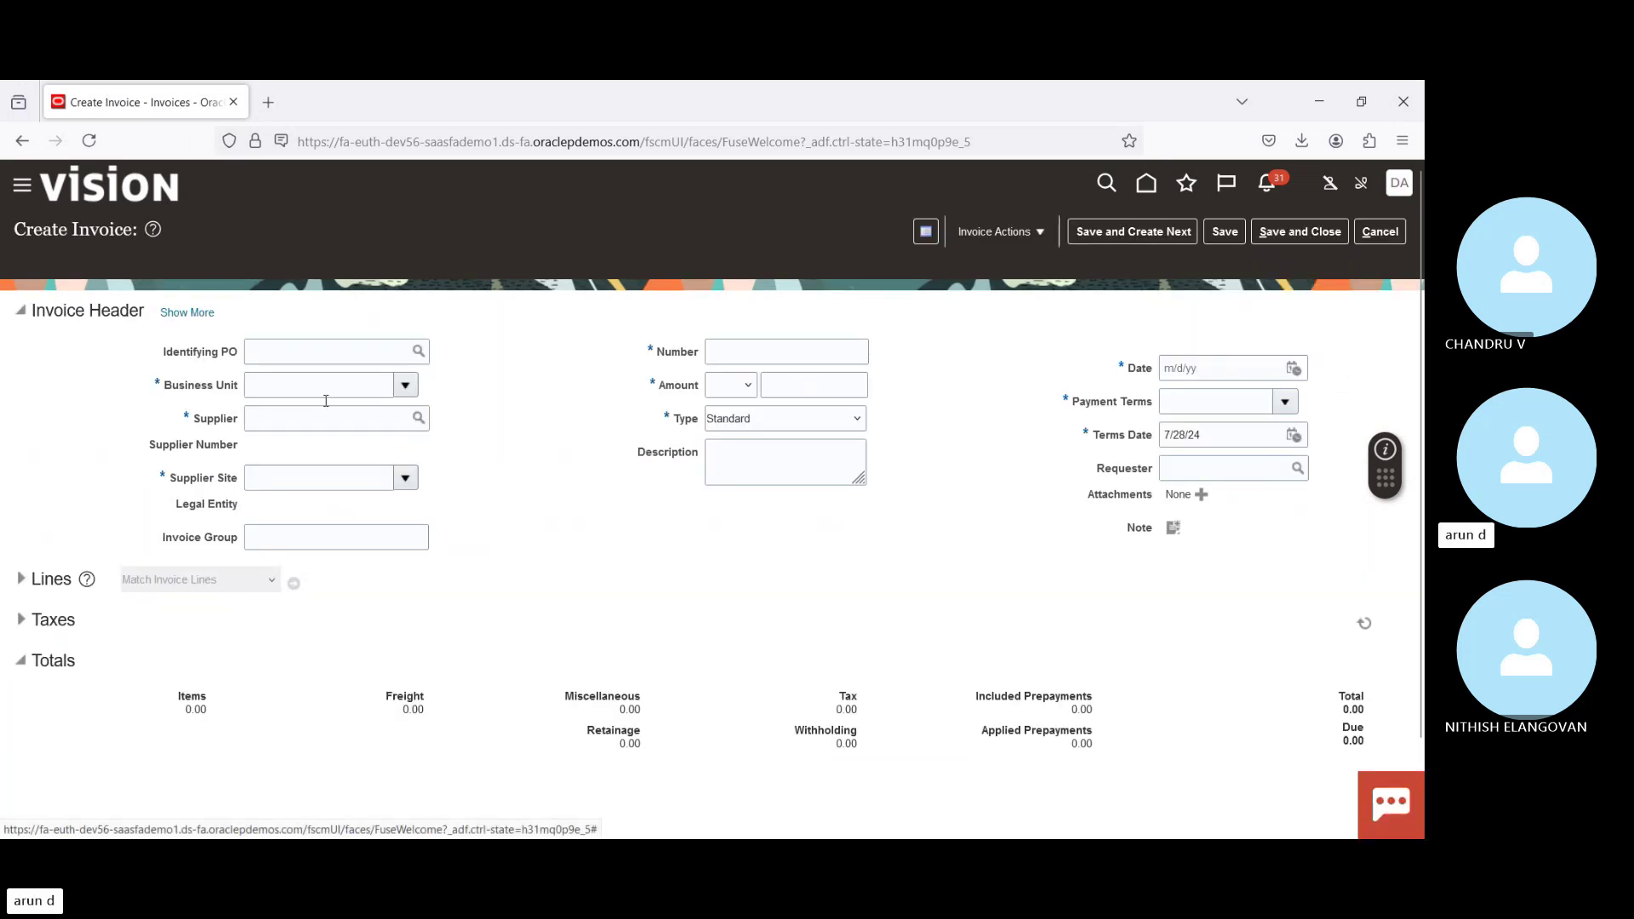
# Step: Search purchase orders where the Purchase Order does not contain '@'
pyautogui.click(418, 355)
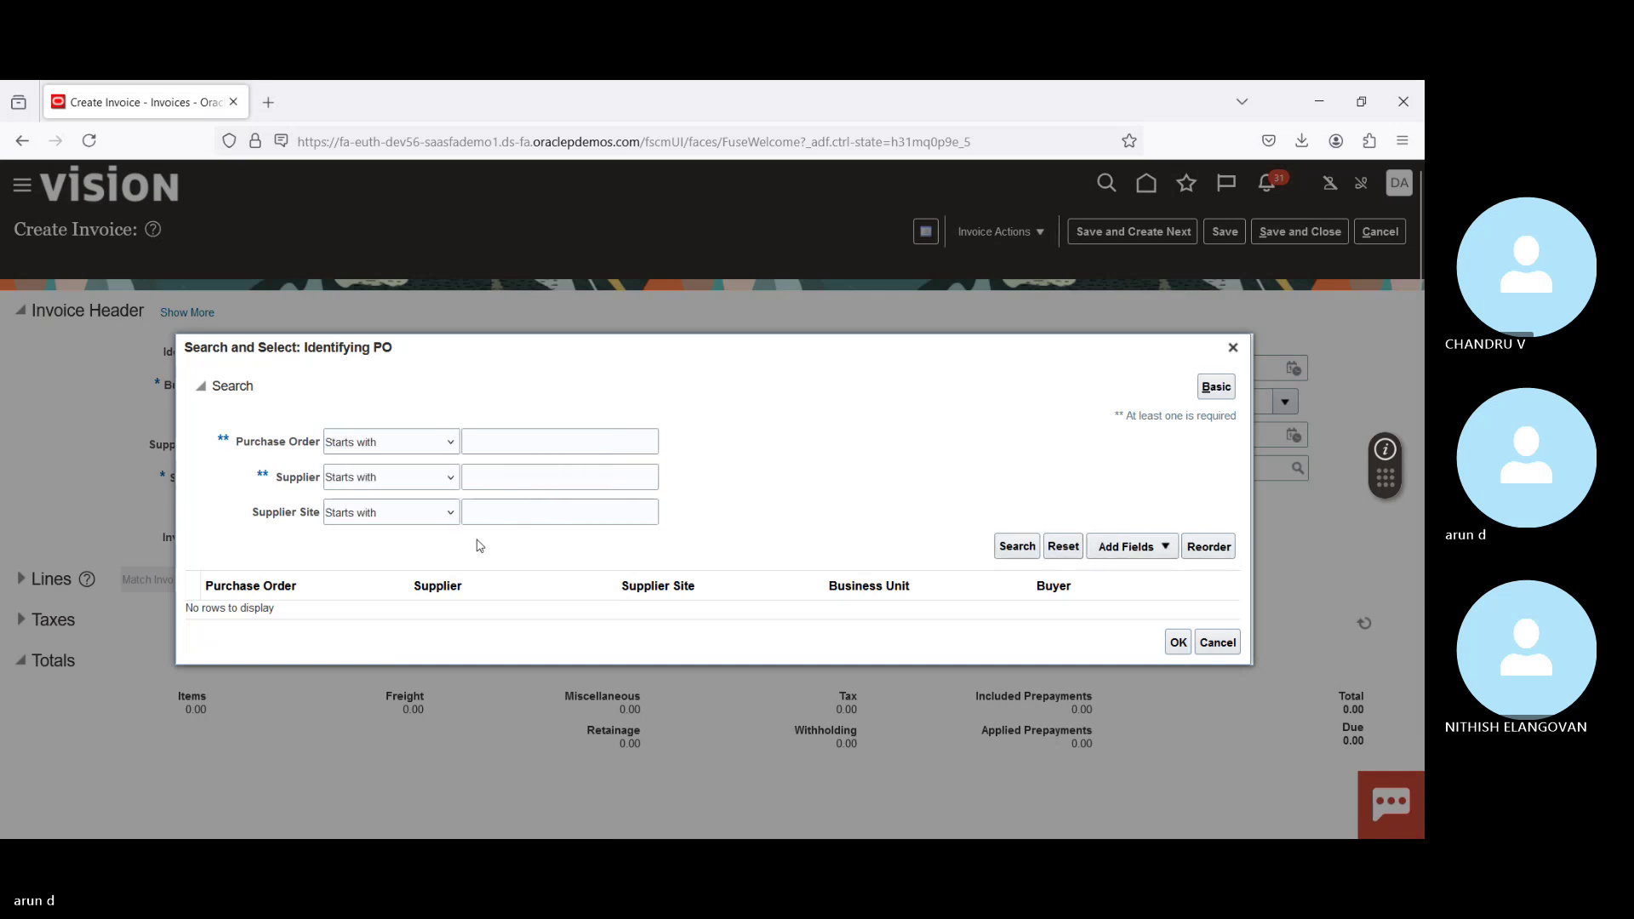
pyautogui.click(1148, 547)
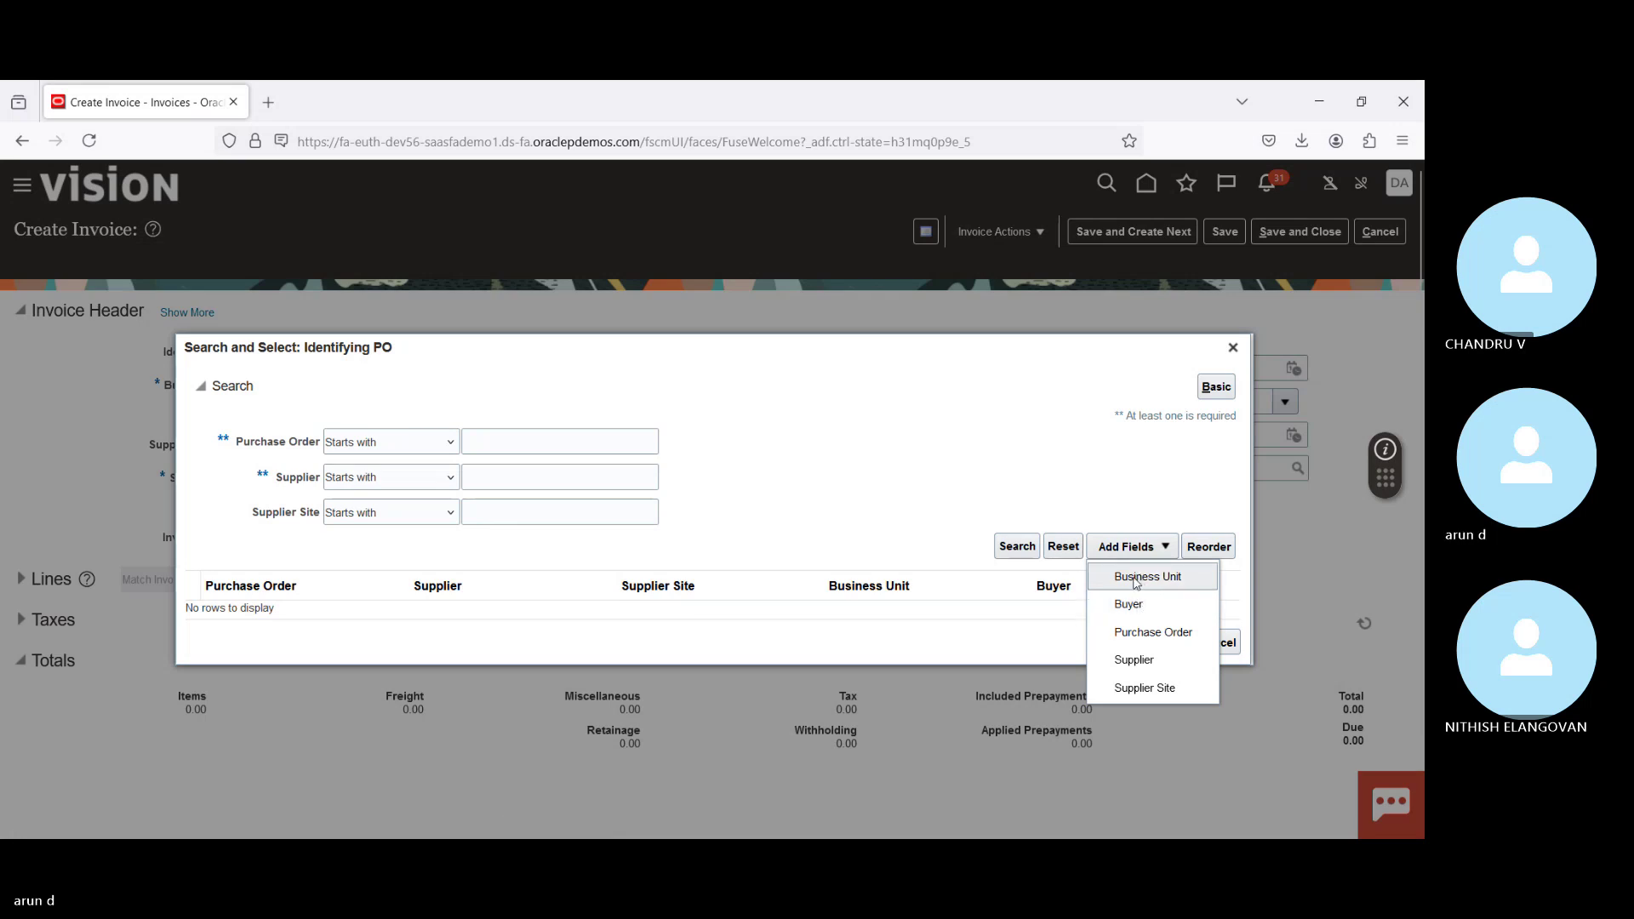
pyautogui.click(771, 420)
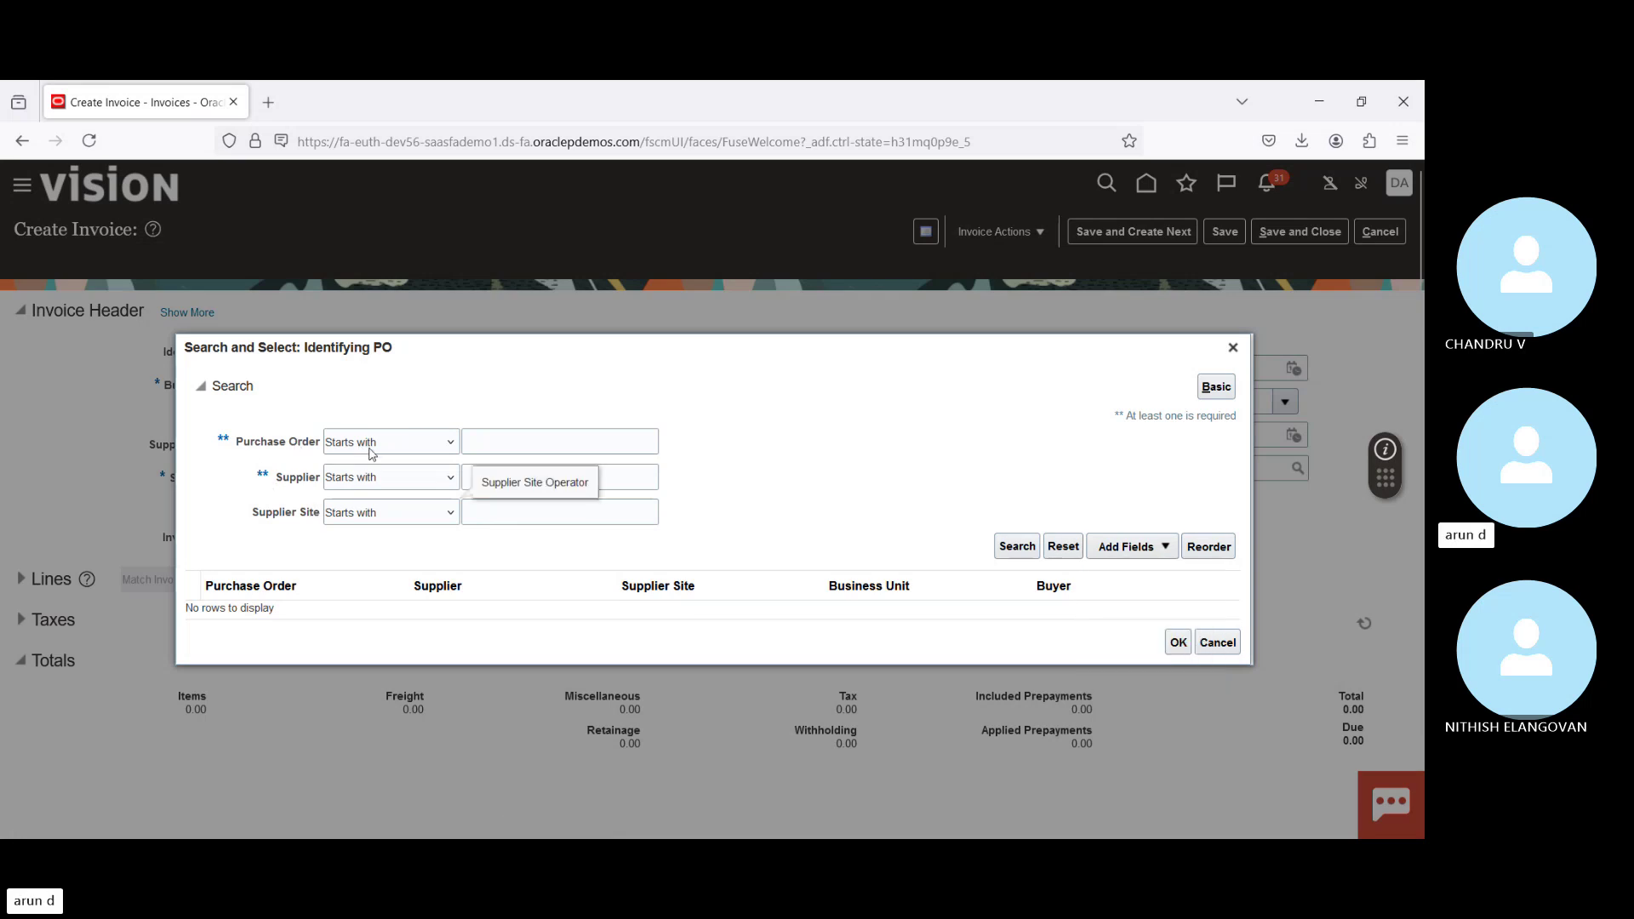
pyautogui.click(362, 699)
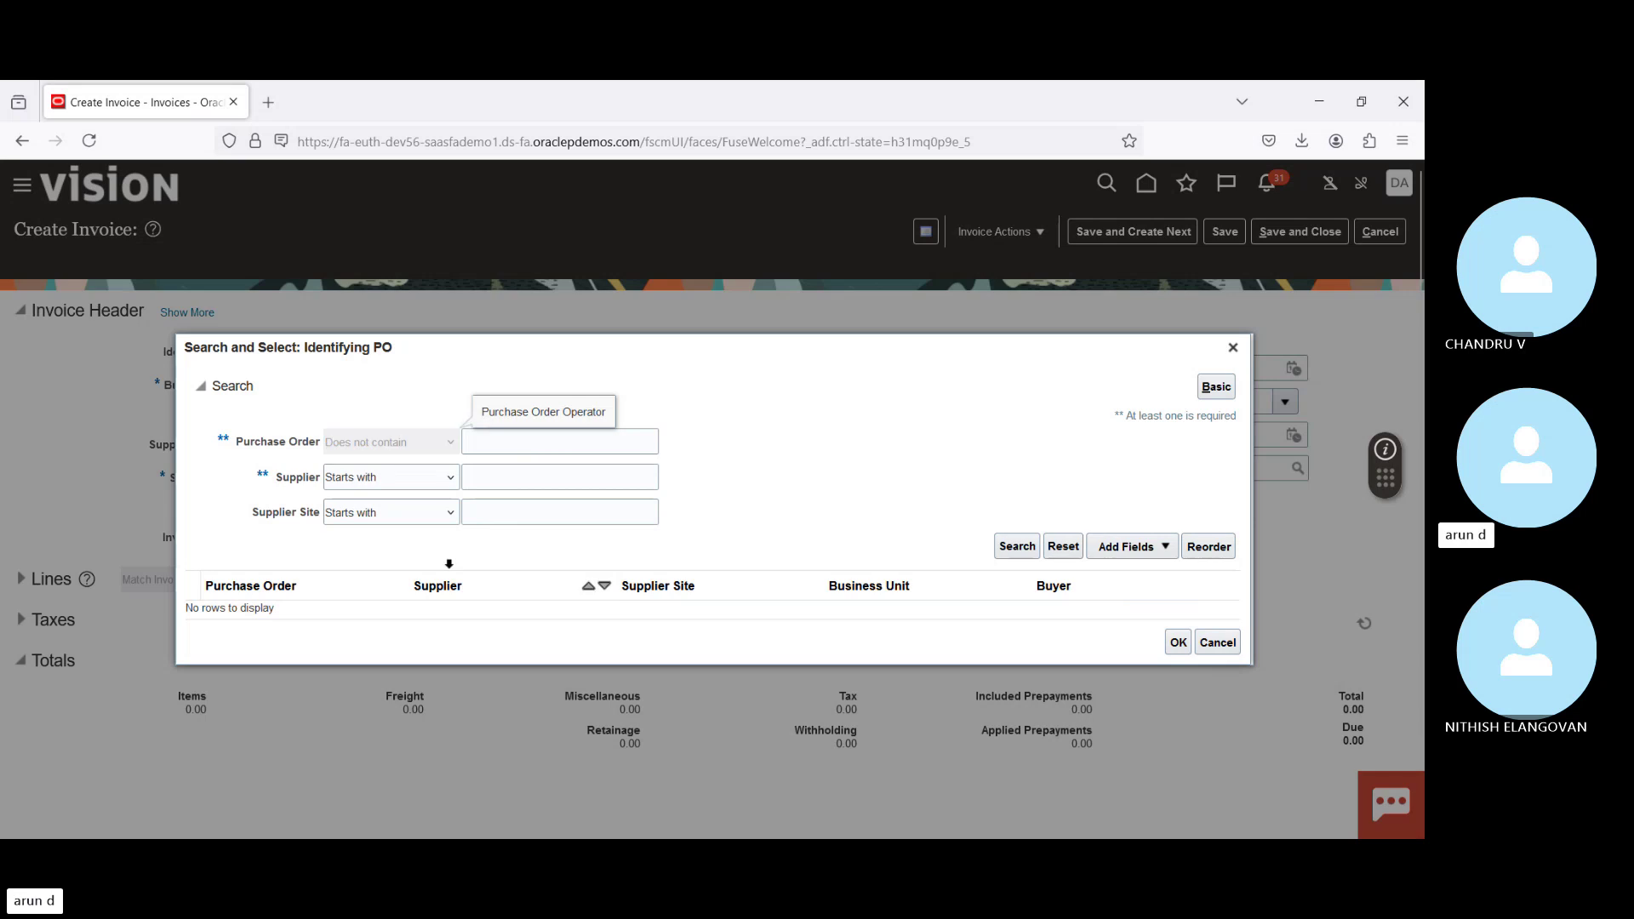
pyautogui.click(516, 444)
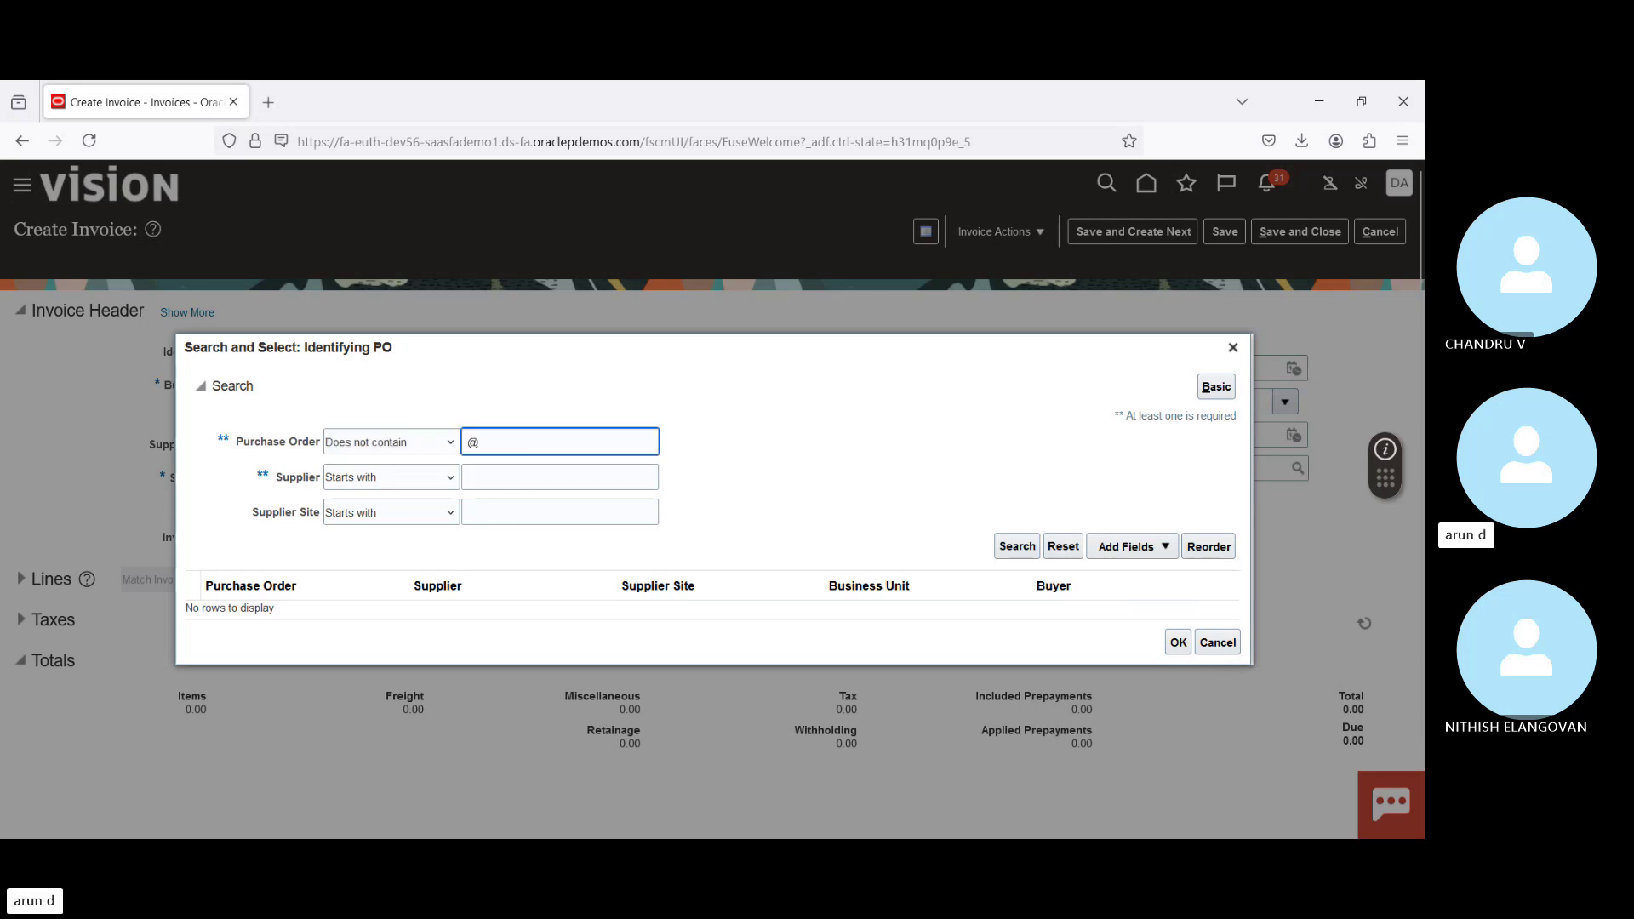
pyautogui.click(1013, 549)
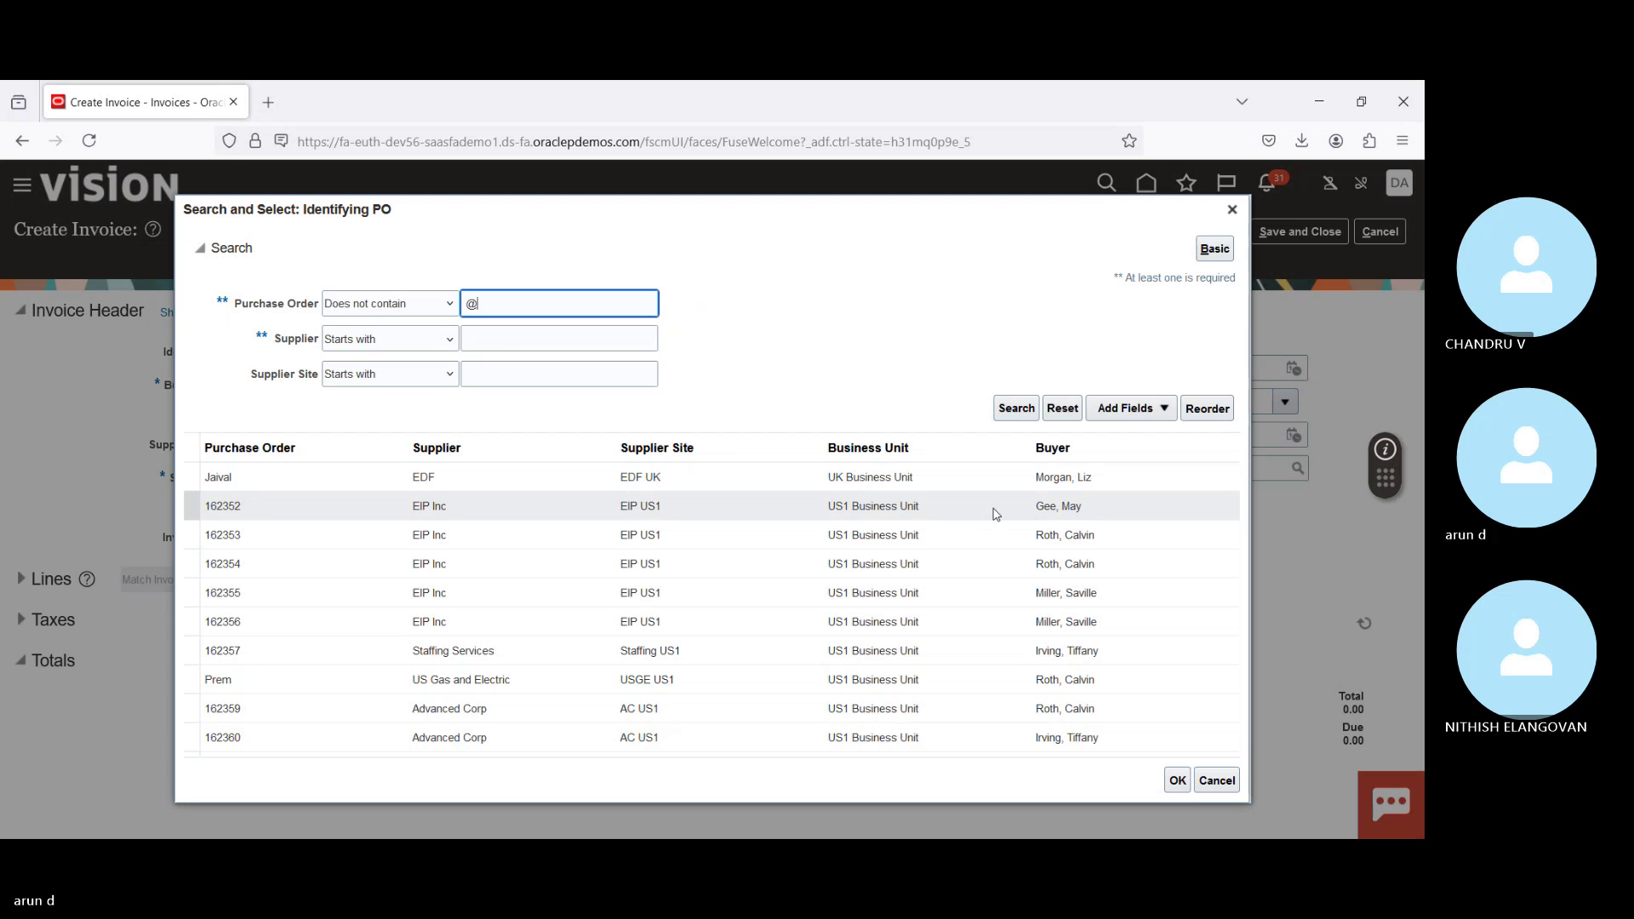
# Step: Select purchase order 162352 for EIP Inc in the results
pyautogui.click(737, 724)
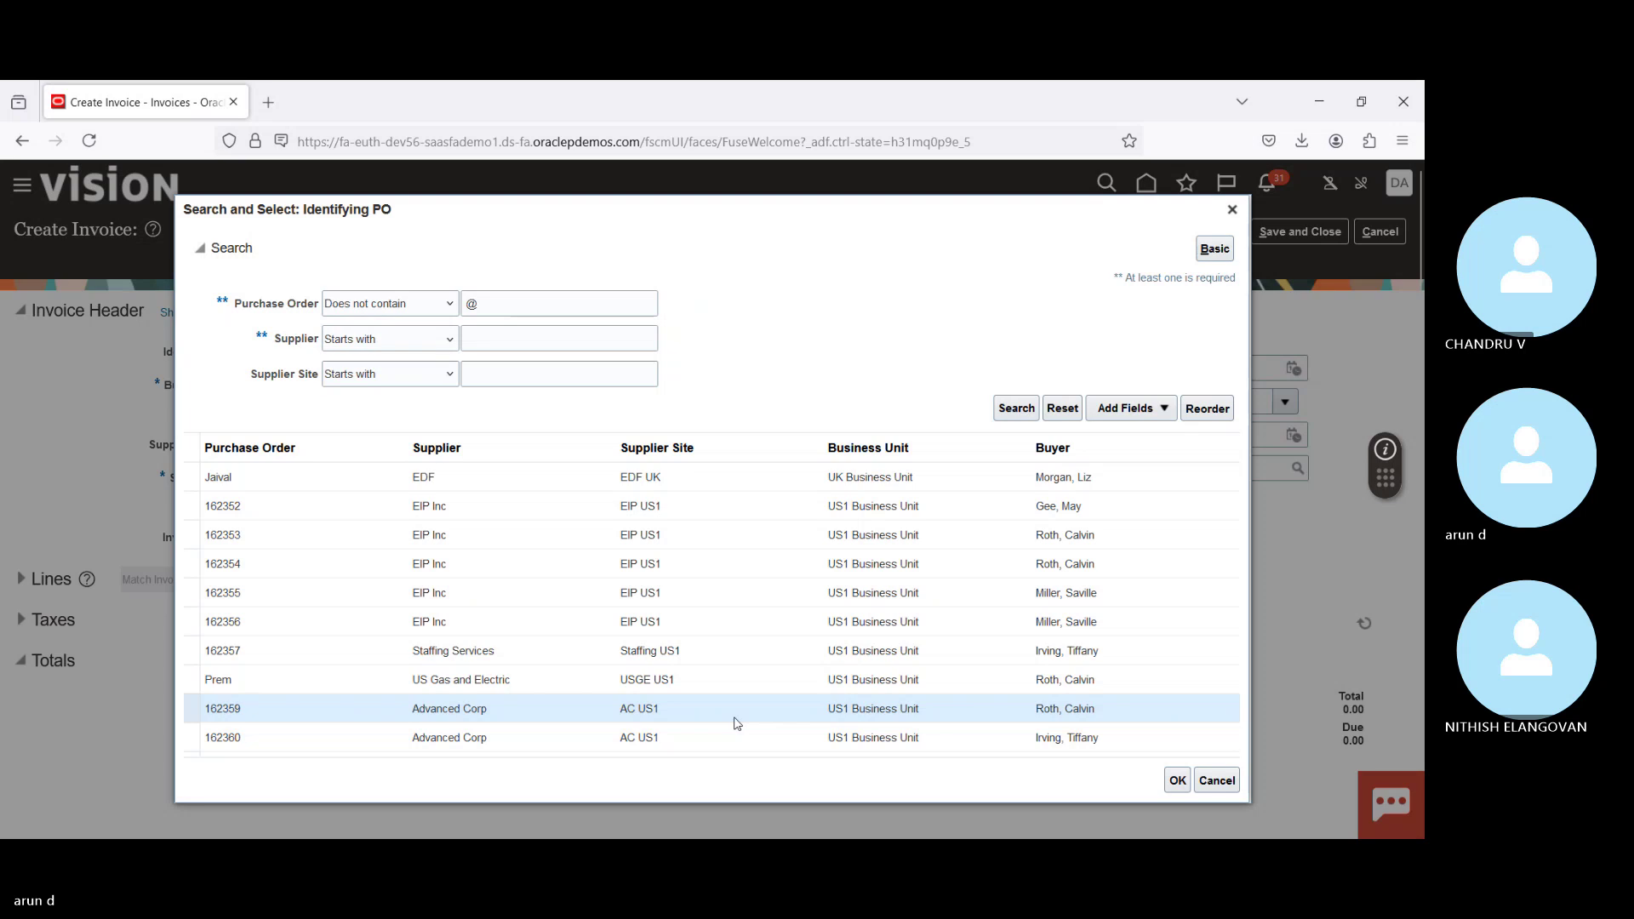
pyautogui.press('Up')
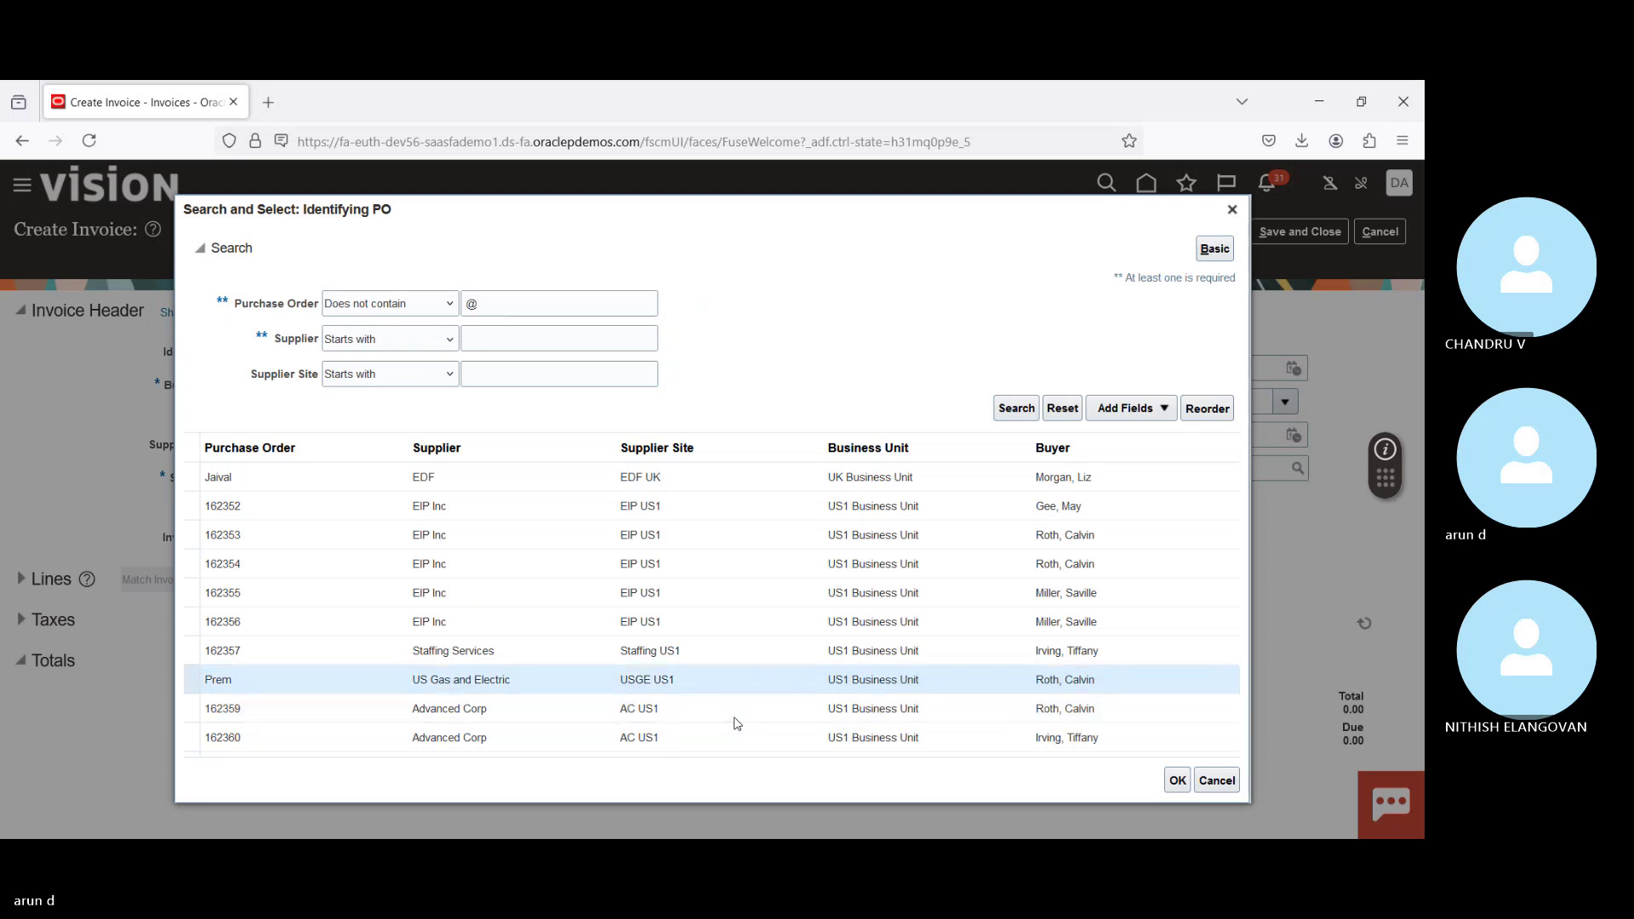
pyautogui.press('Up')
pyautogui.press('Up')
pyautogui.press('Up')
pyautogui.press('Up')
pyautogui.press('Up')
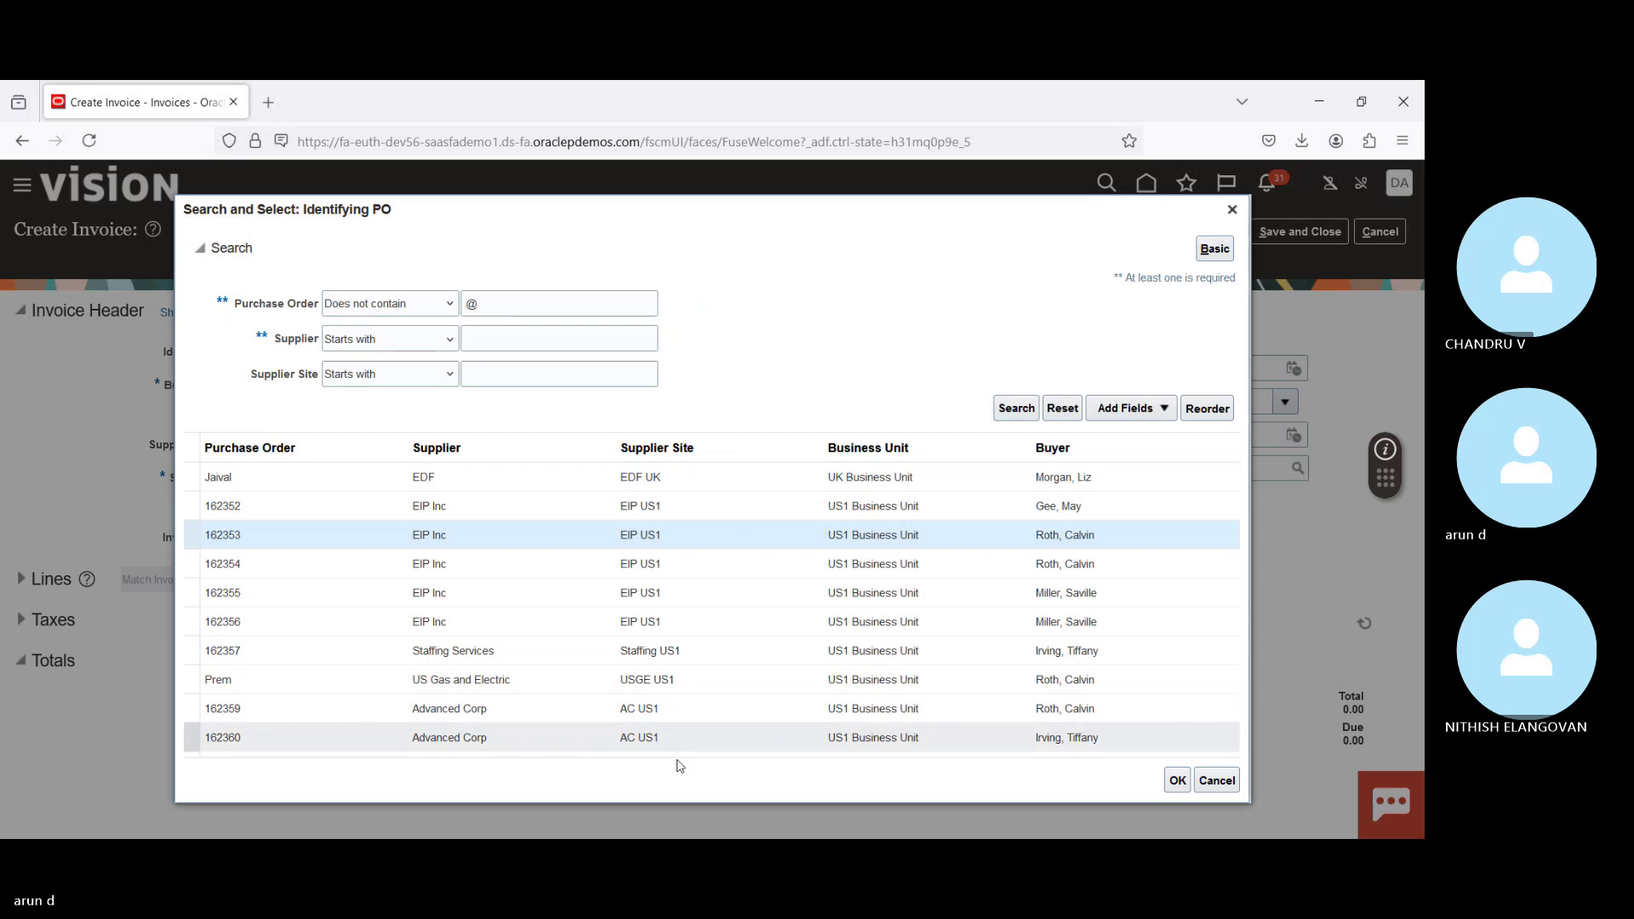
pyautogui.click(799, 508)
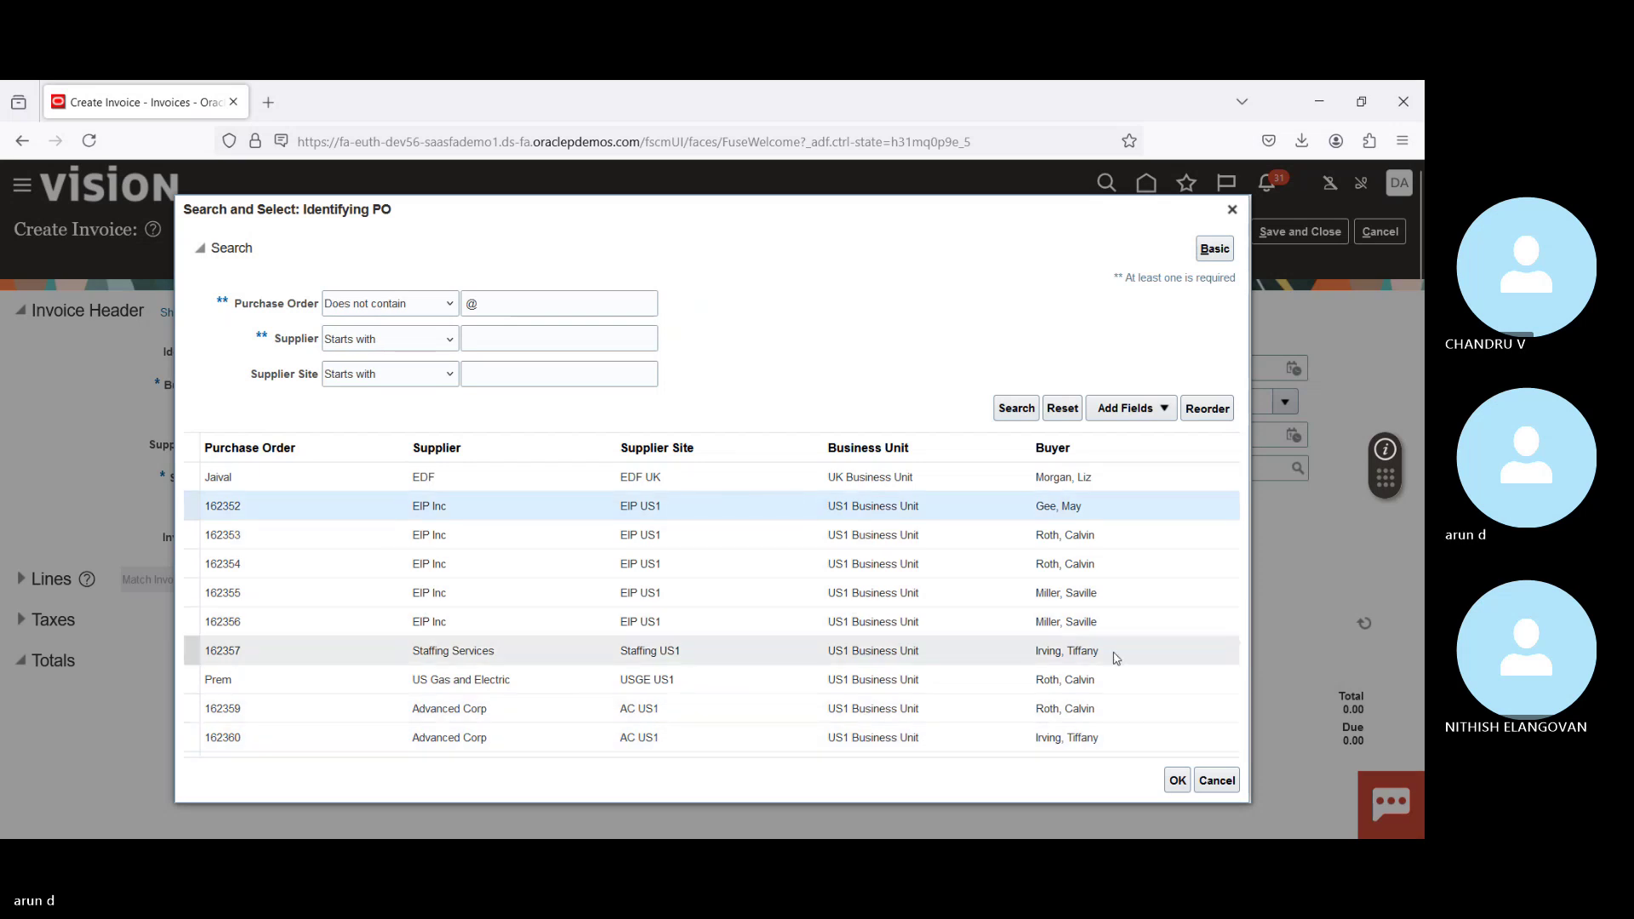
# Step: Confirm PO 162352, enter invoice number 1 and amount 1.00, and check its matchable lines
pyautogui.click(1177, 782)
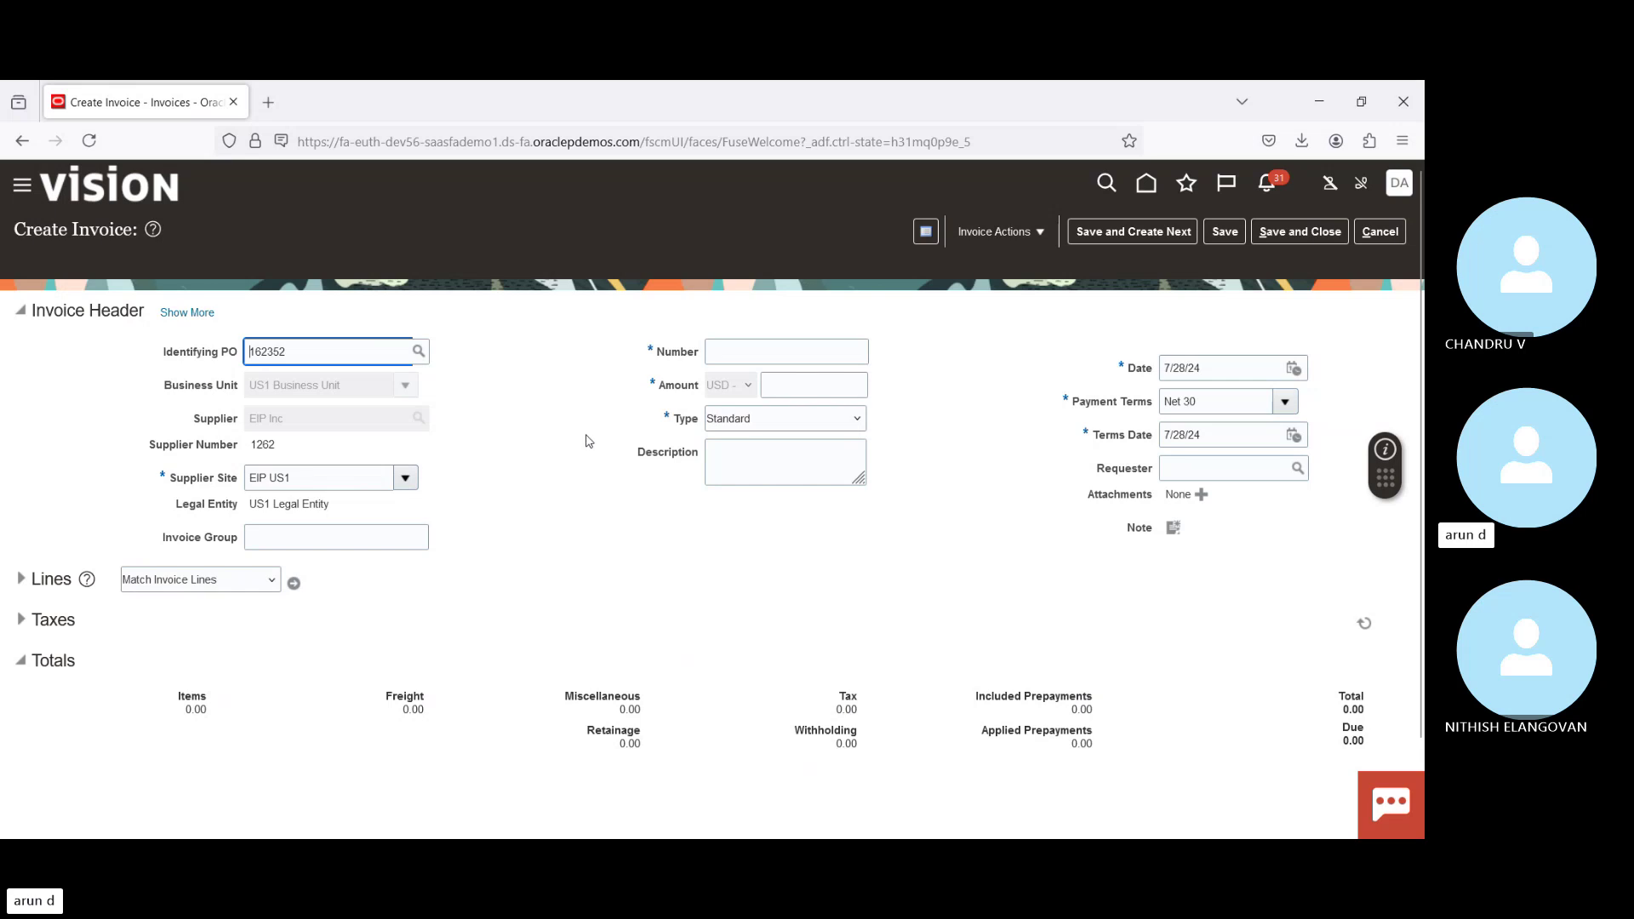
pyautogui.click(761, 349)
pyautogui.write('1')
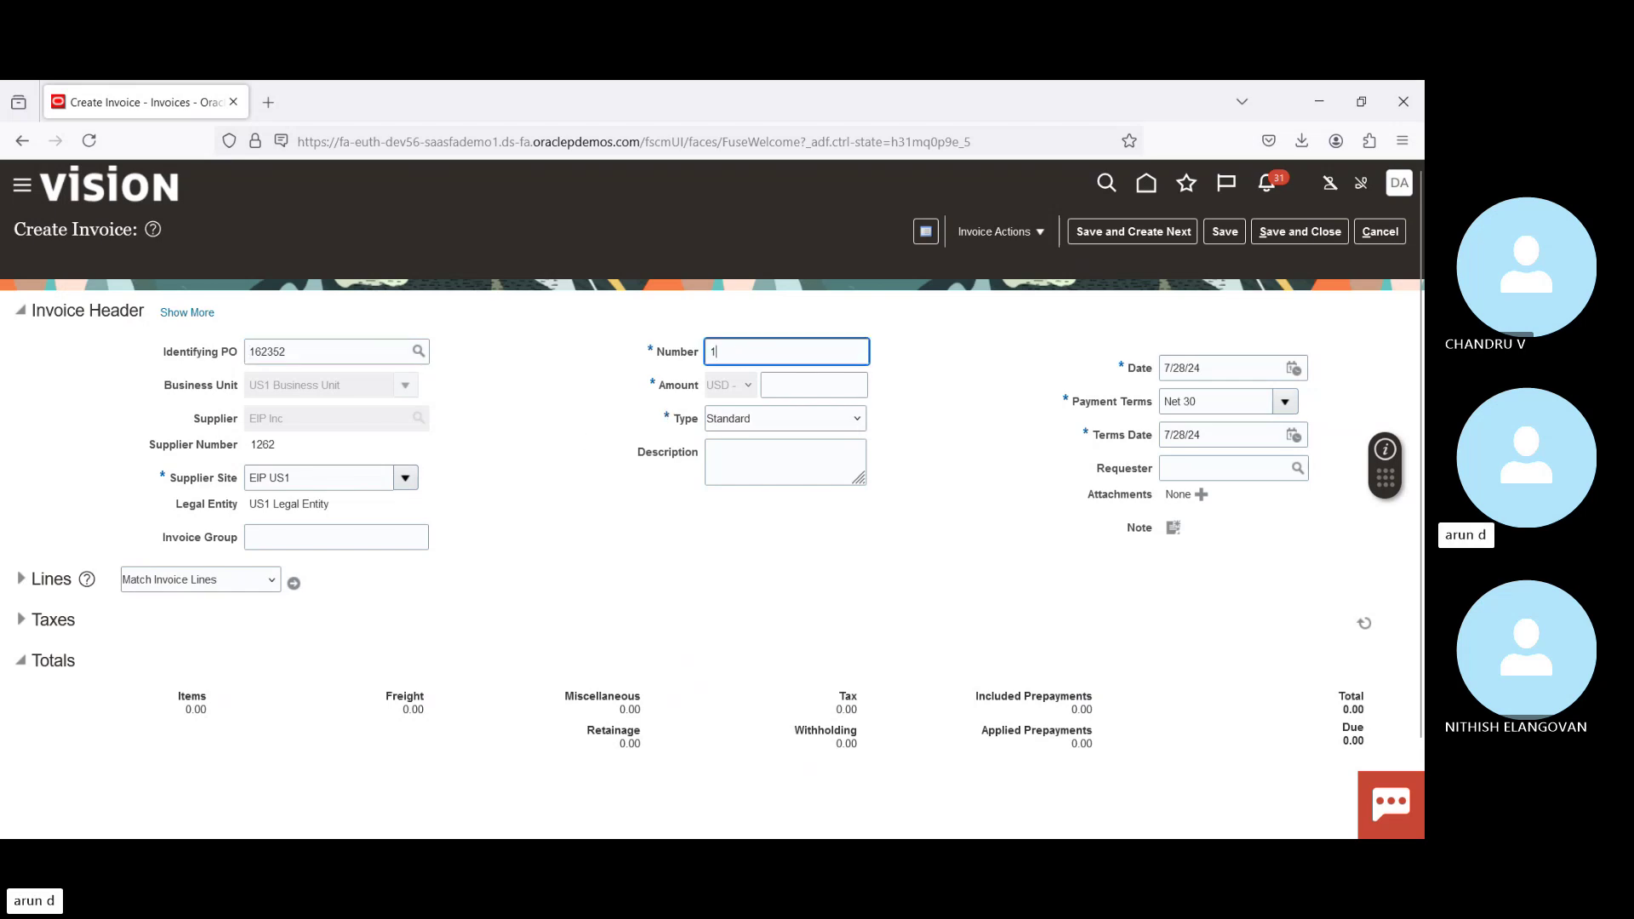
pyautogui.press('Tab')
pyautogui.write('1')
pyautogui.press('Tab')
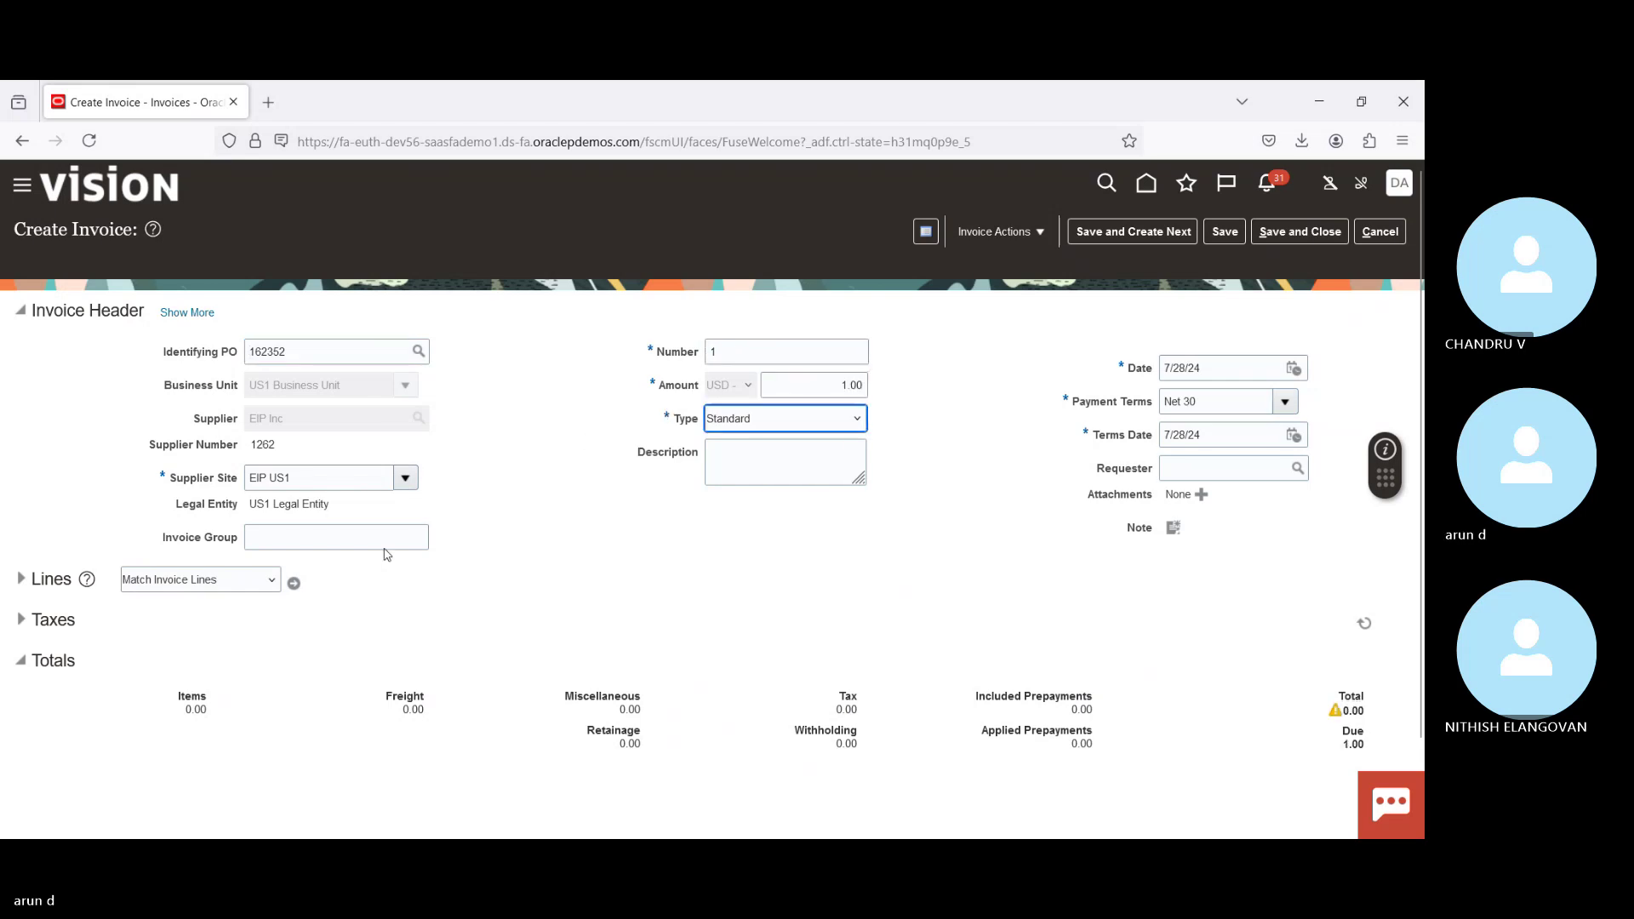
pyautogui.click(295, 581)
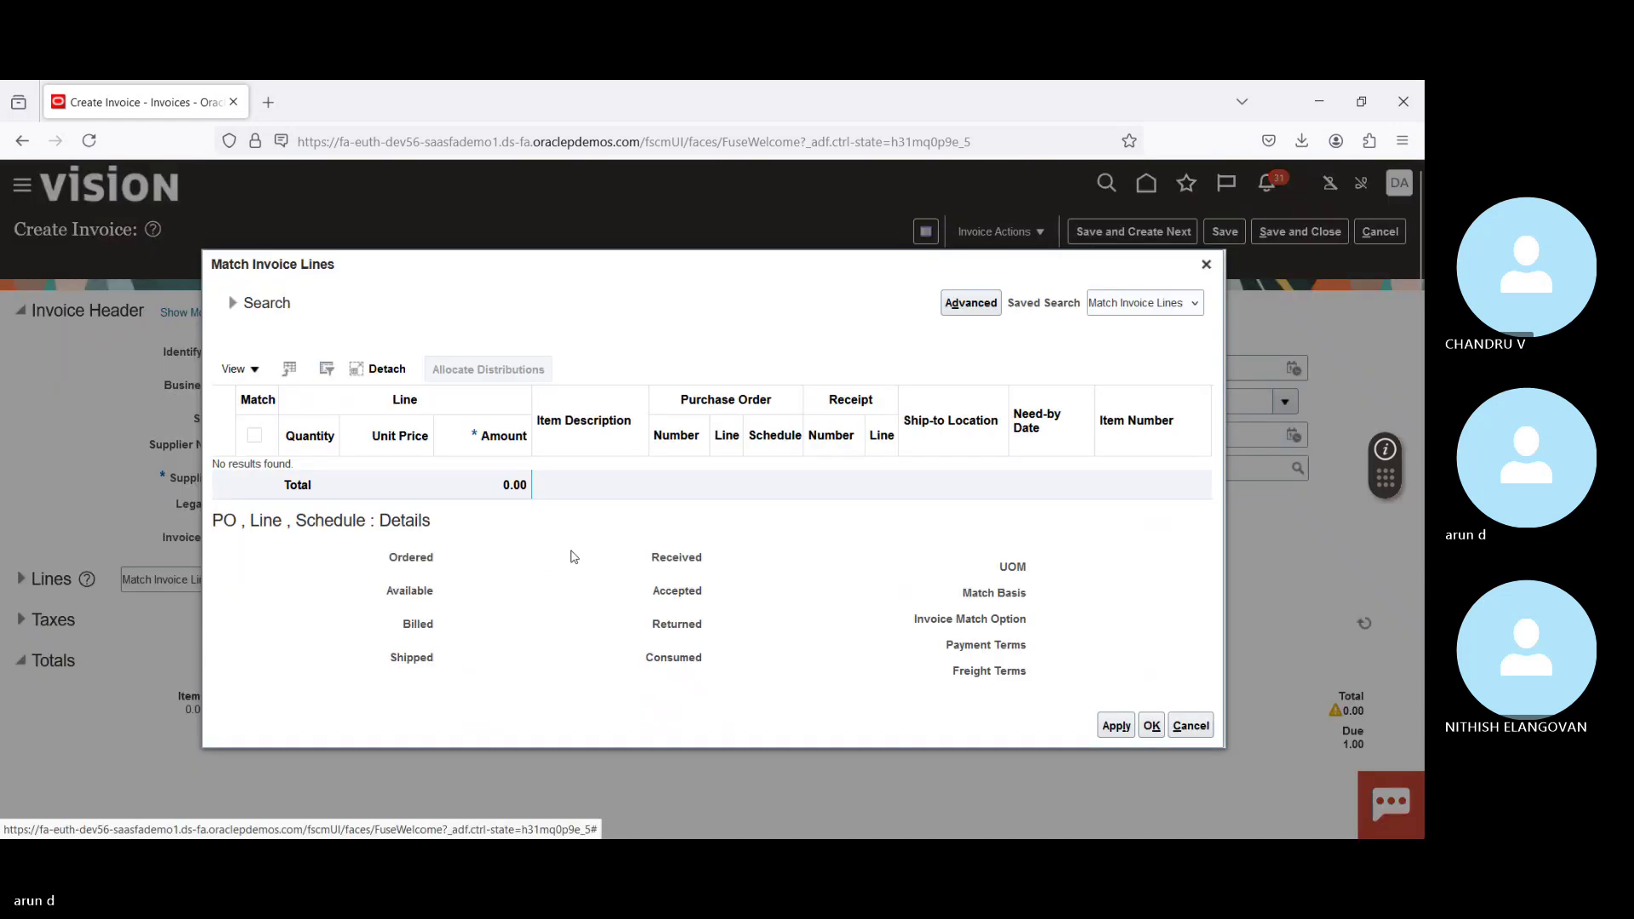
pyautogui.click(1206, 264)
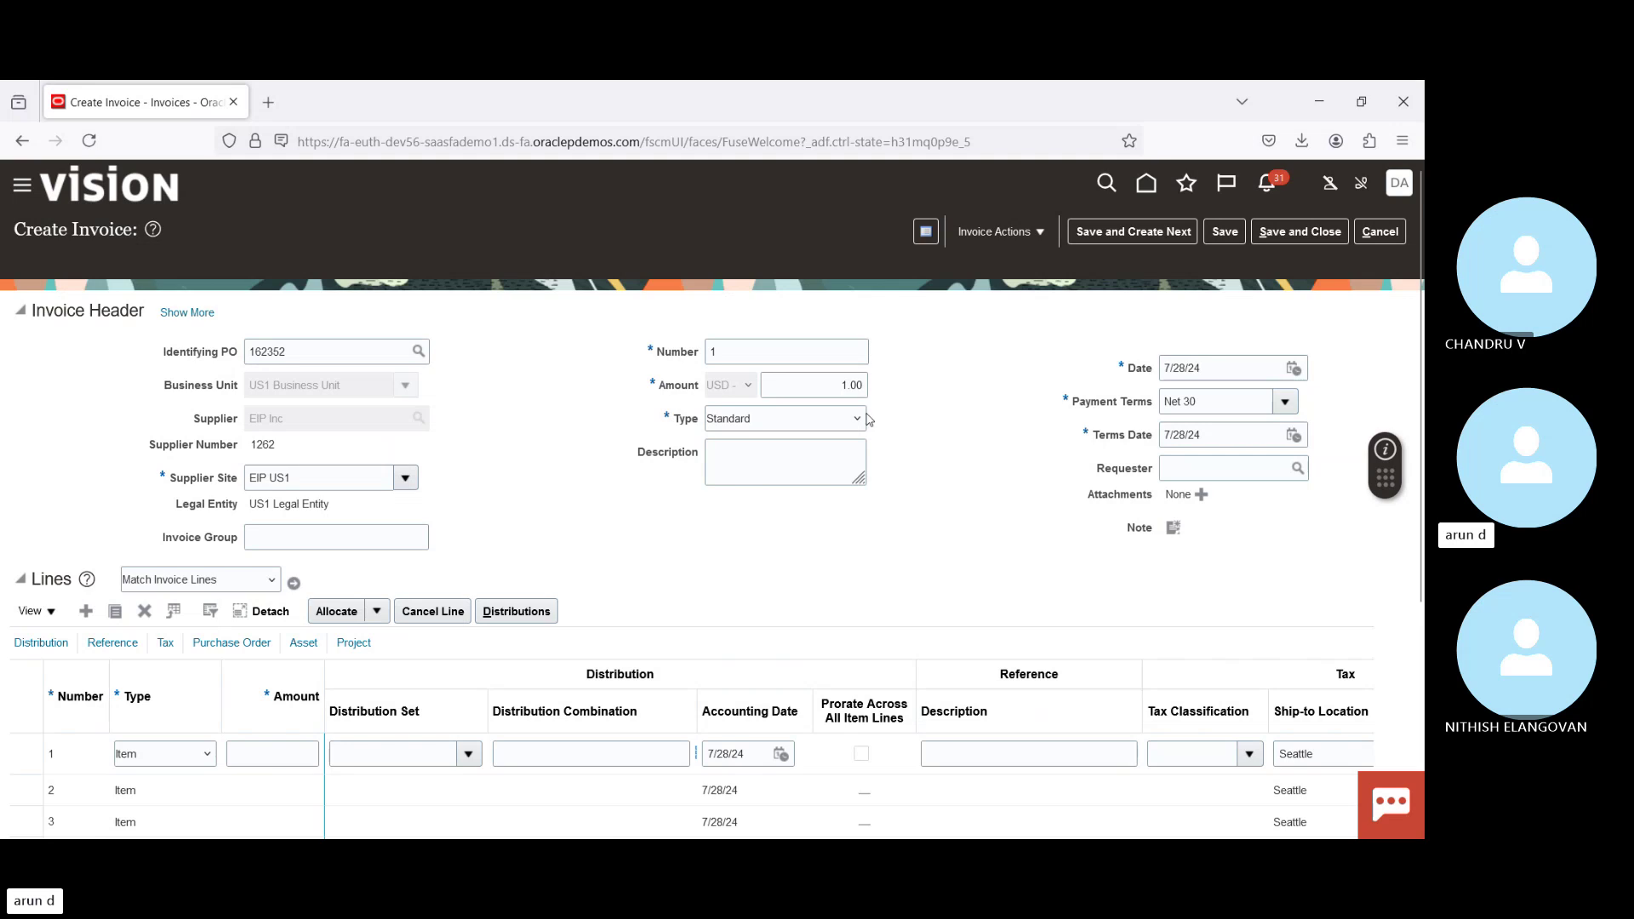
pyautogui.doubleClick(732, 348)
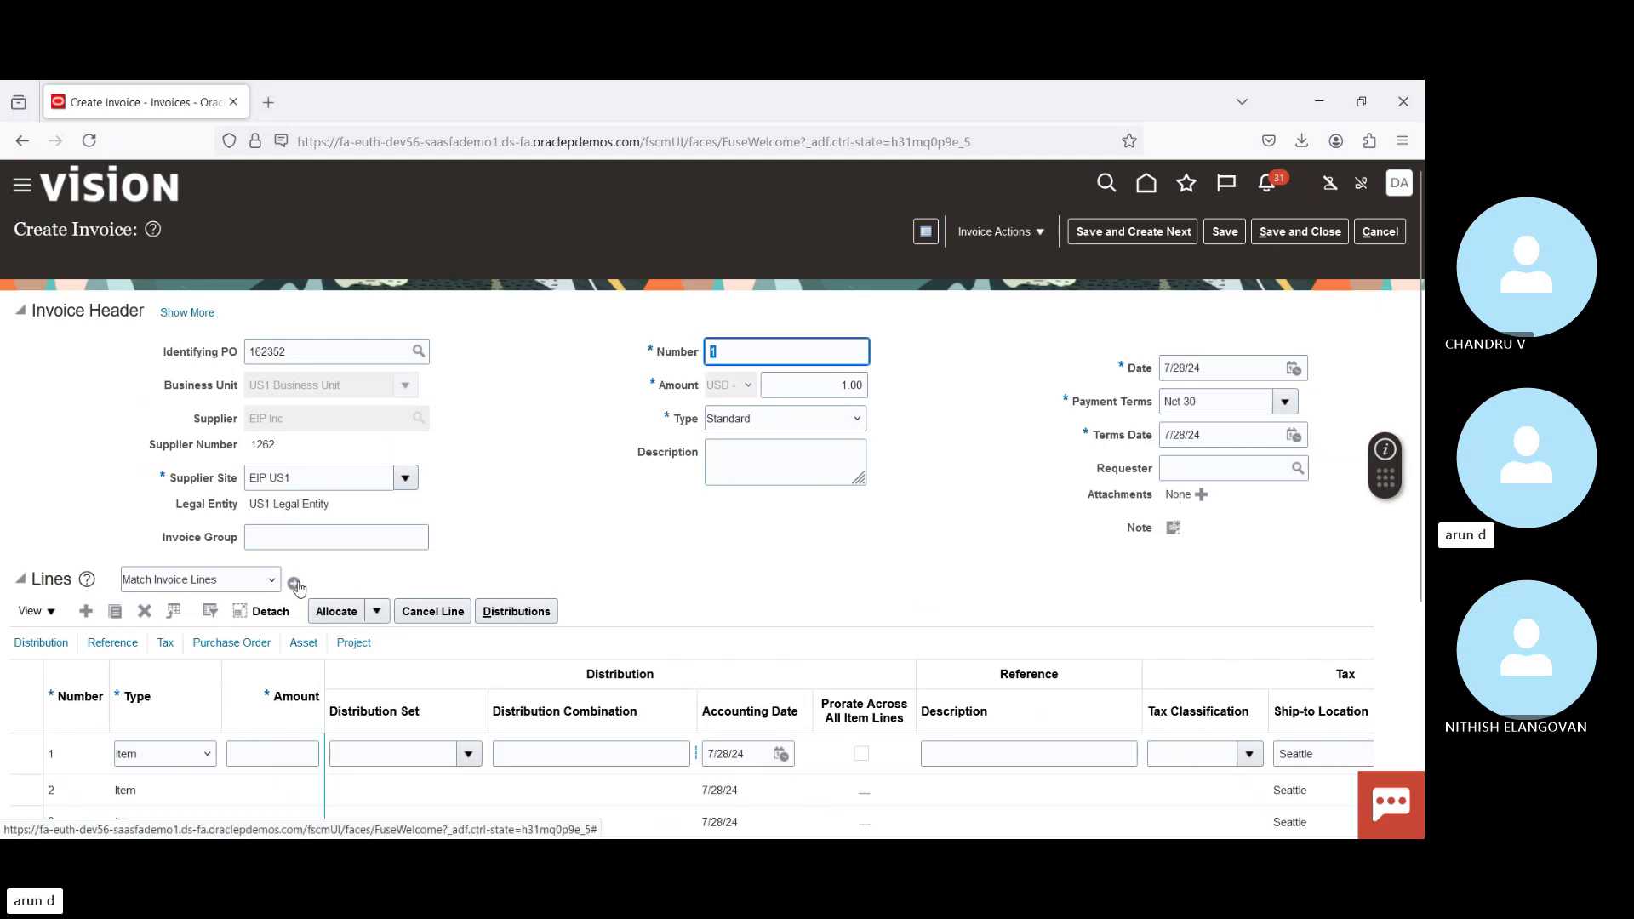
pyautogui.click(295, 585)
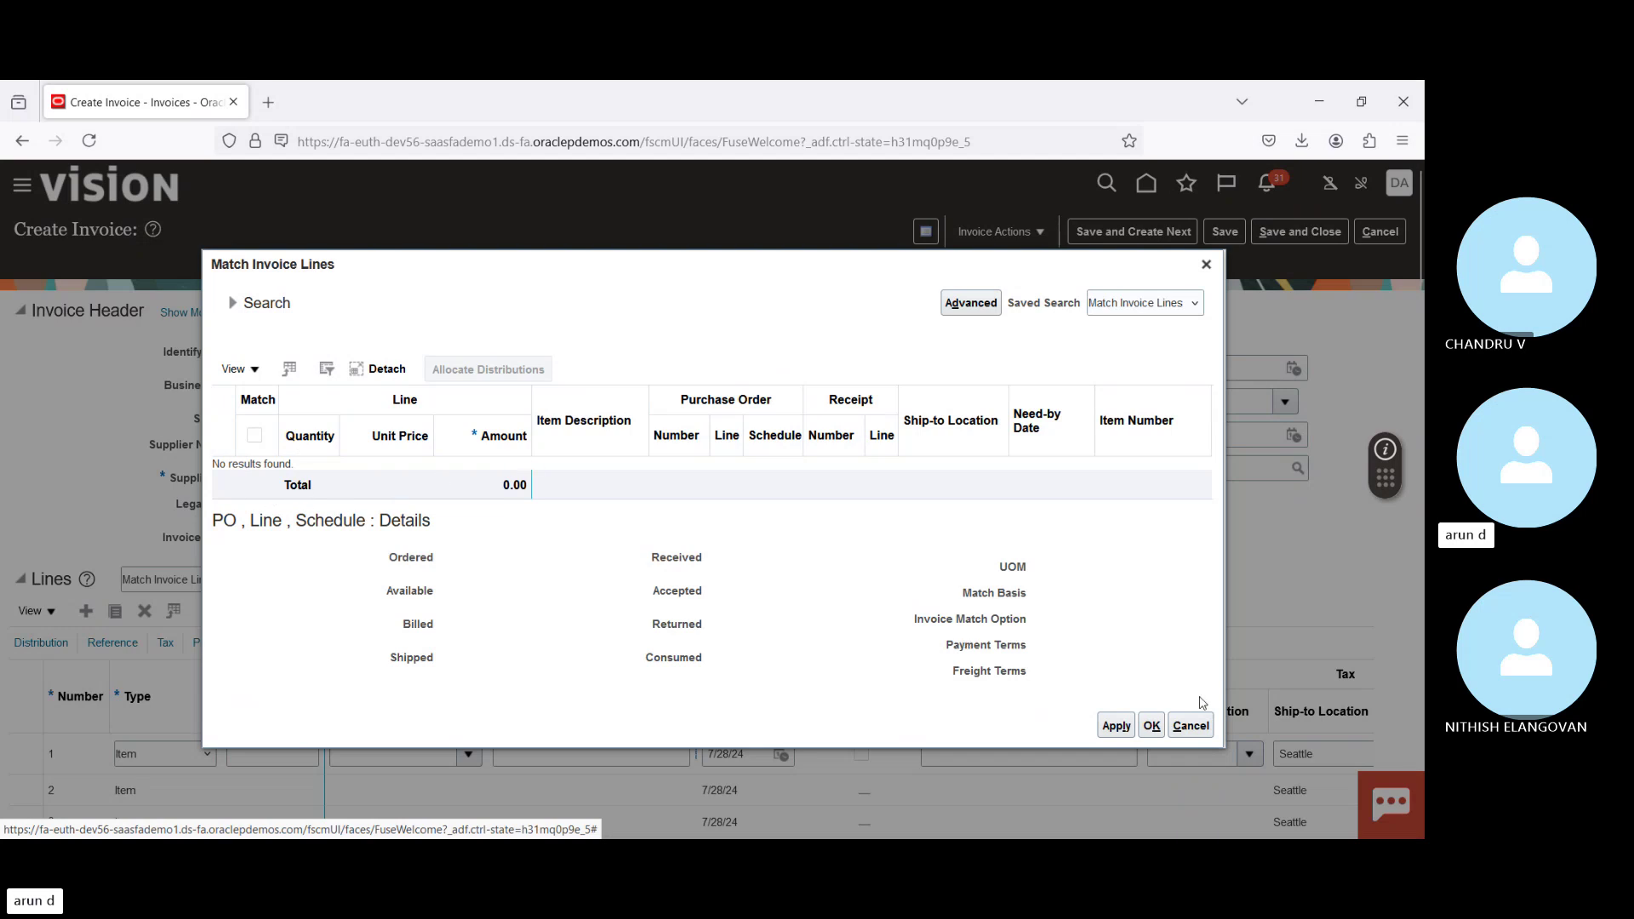
pyautogui.click(1190, 725)
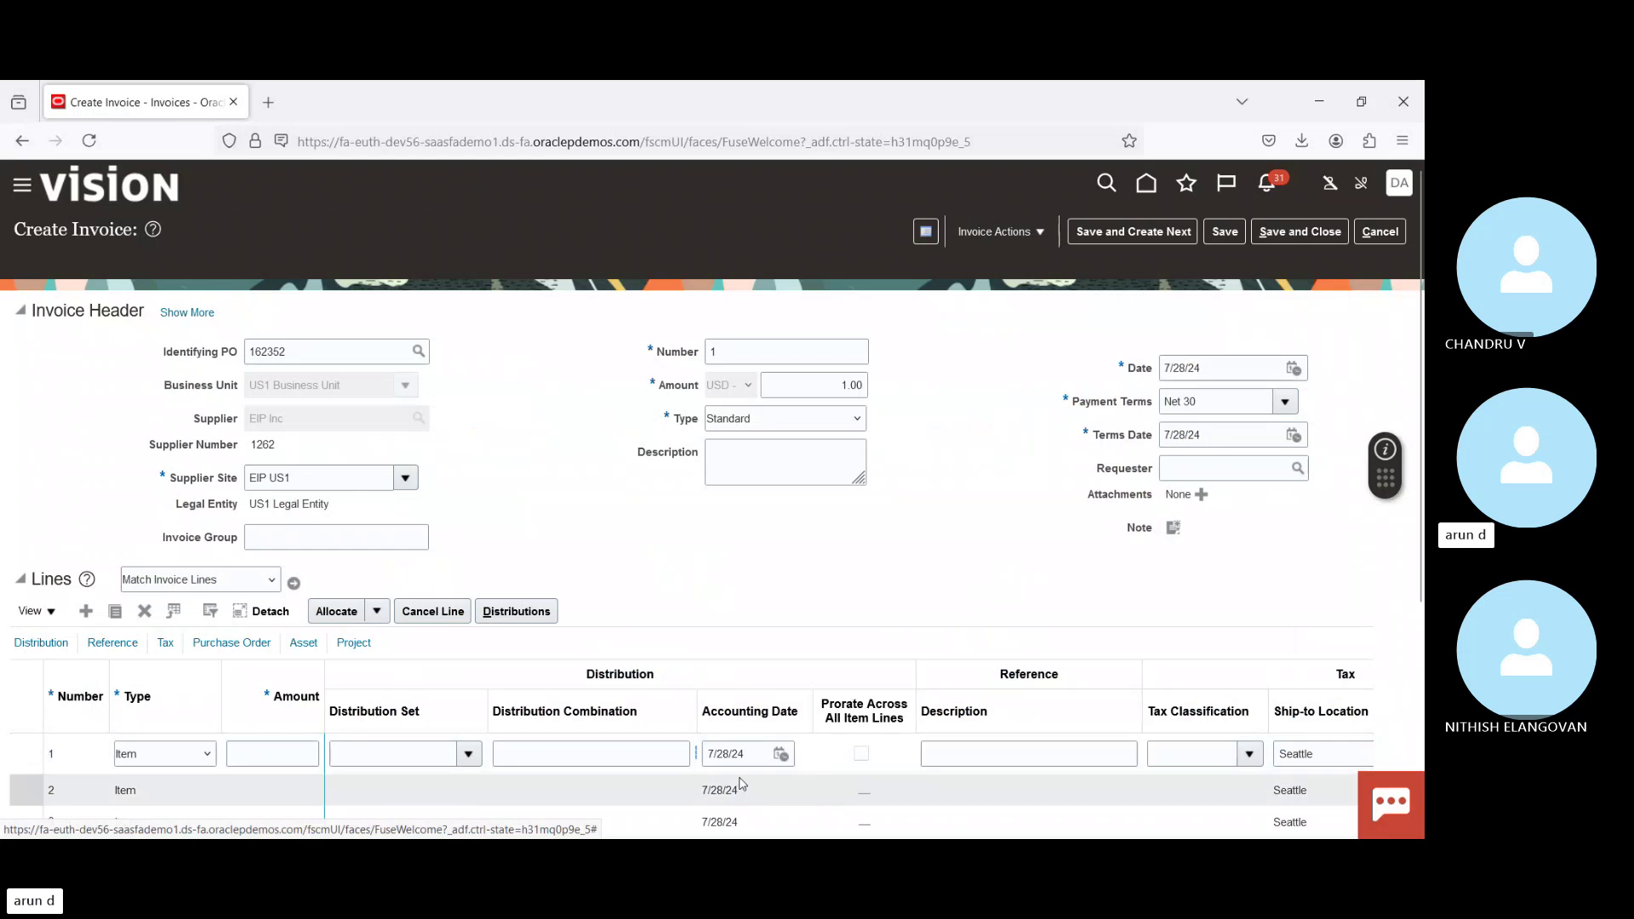
pyautogui.click(1014, 239)
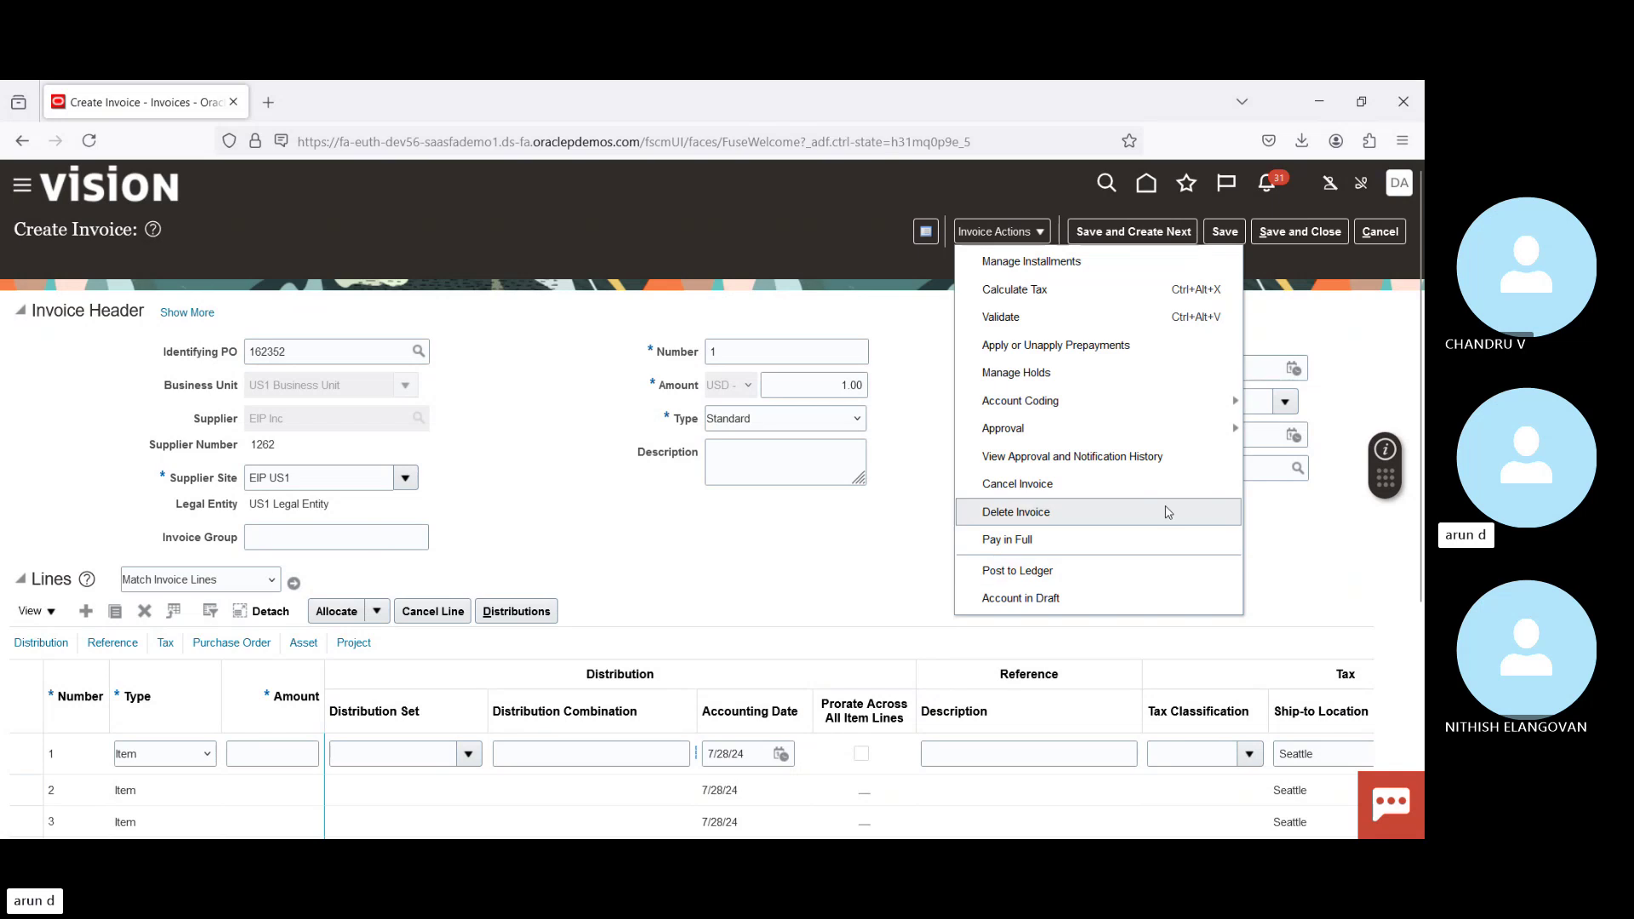
pyautogui.click(835, 566)
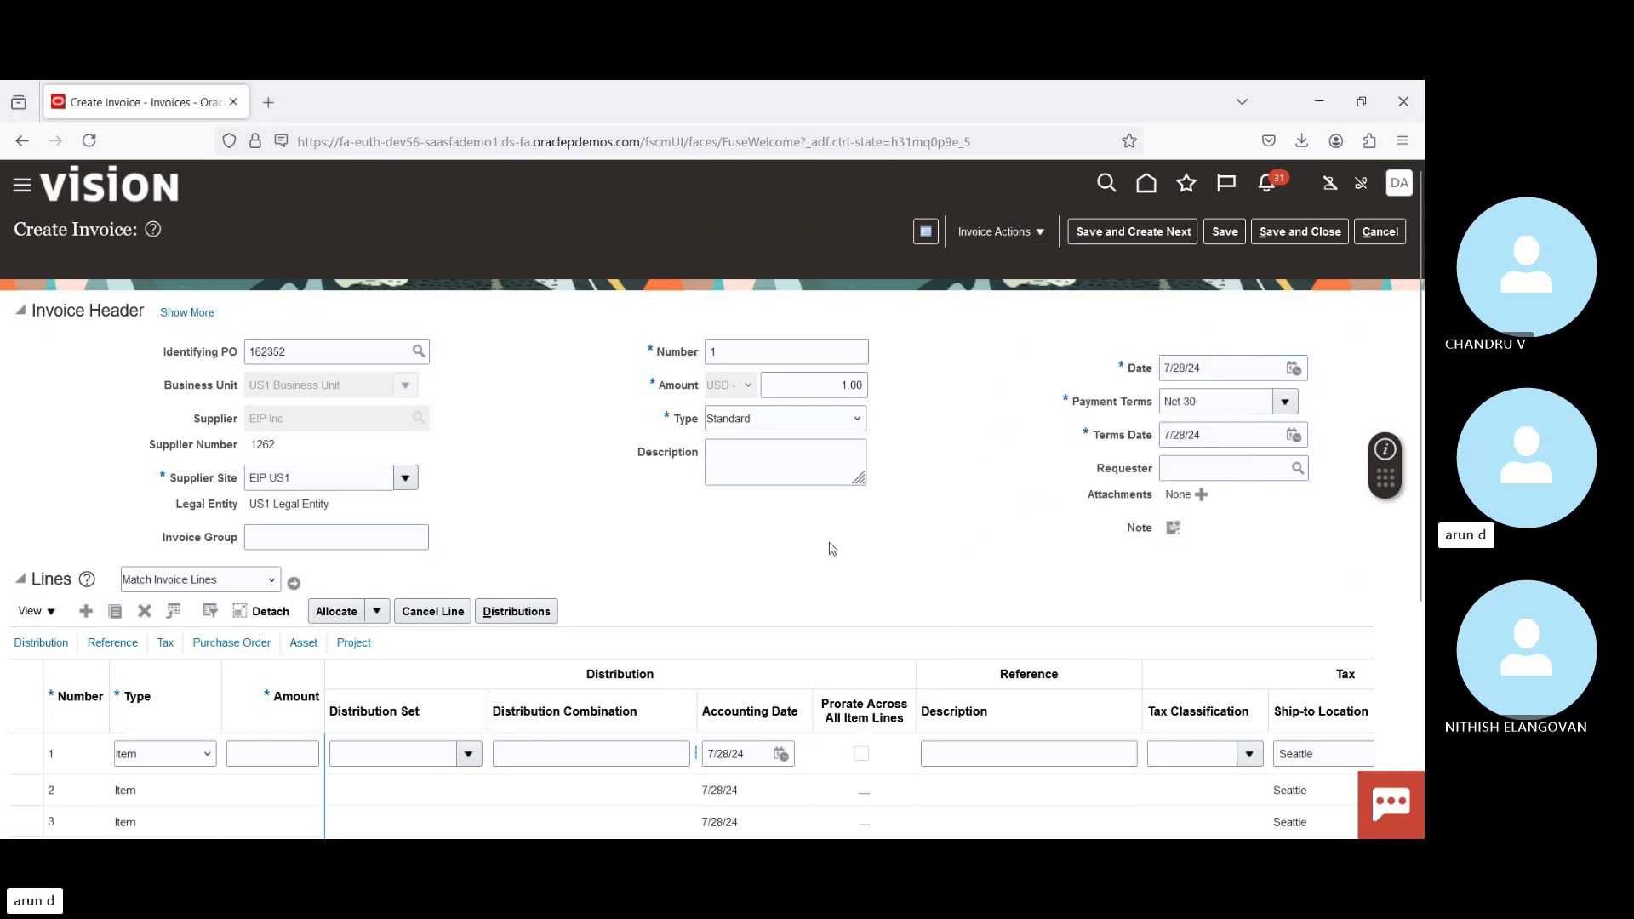
pyautogui.scroll(-1, 833, 549)
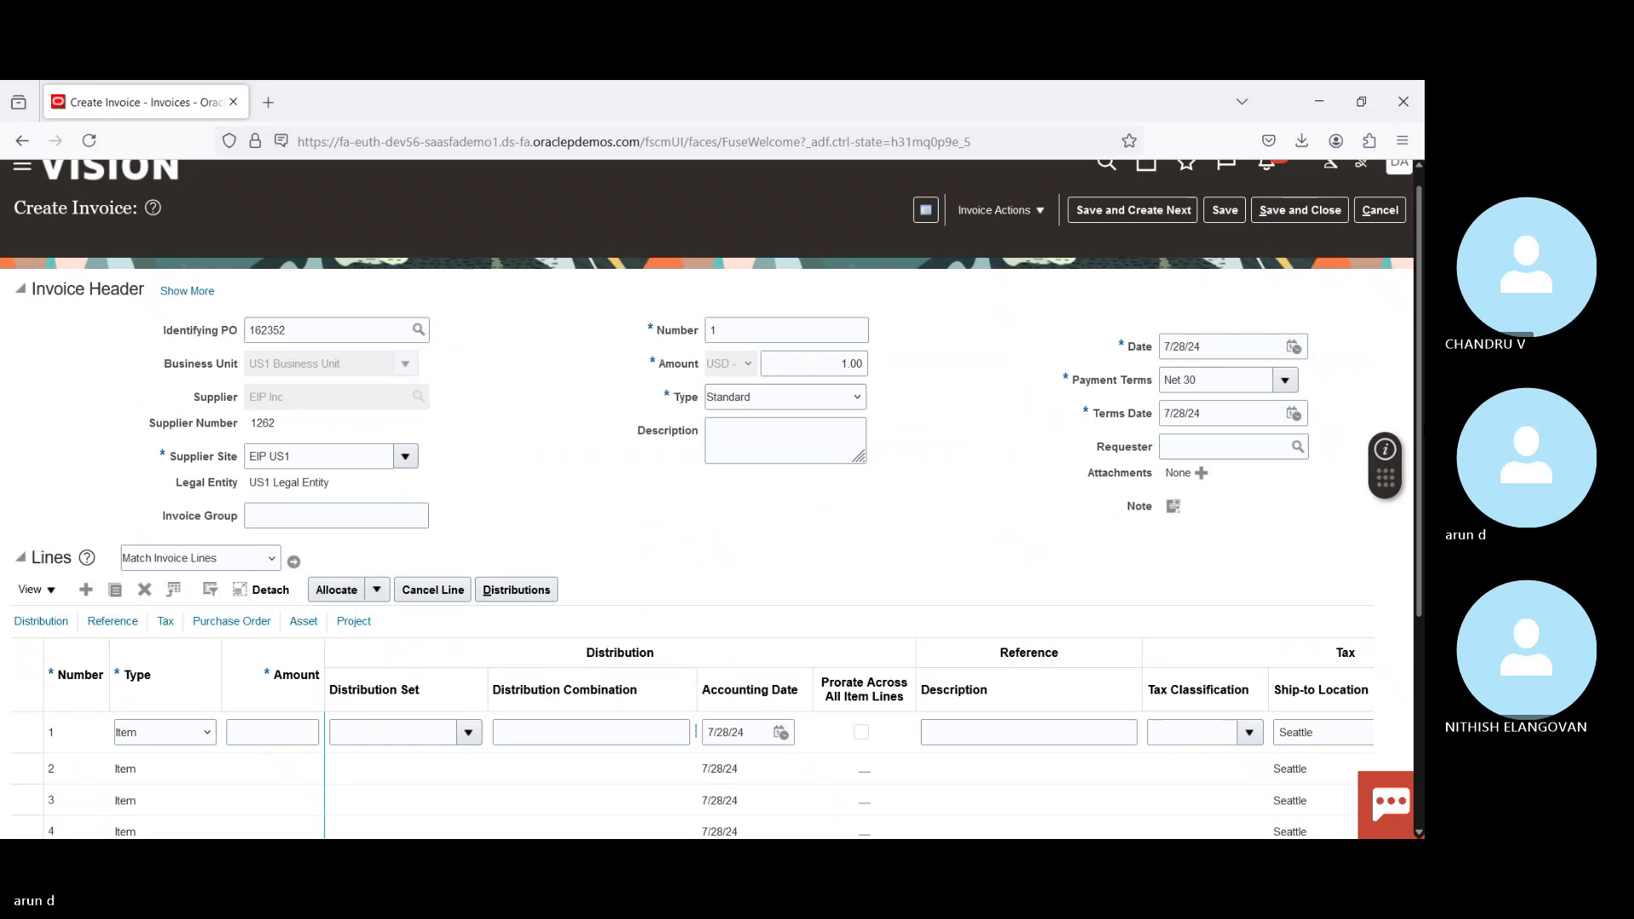
pyautogui.scroll(-3, 832, 549)
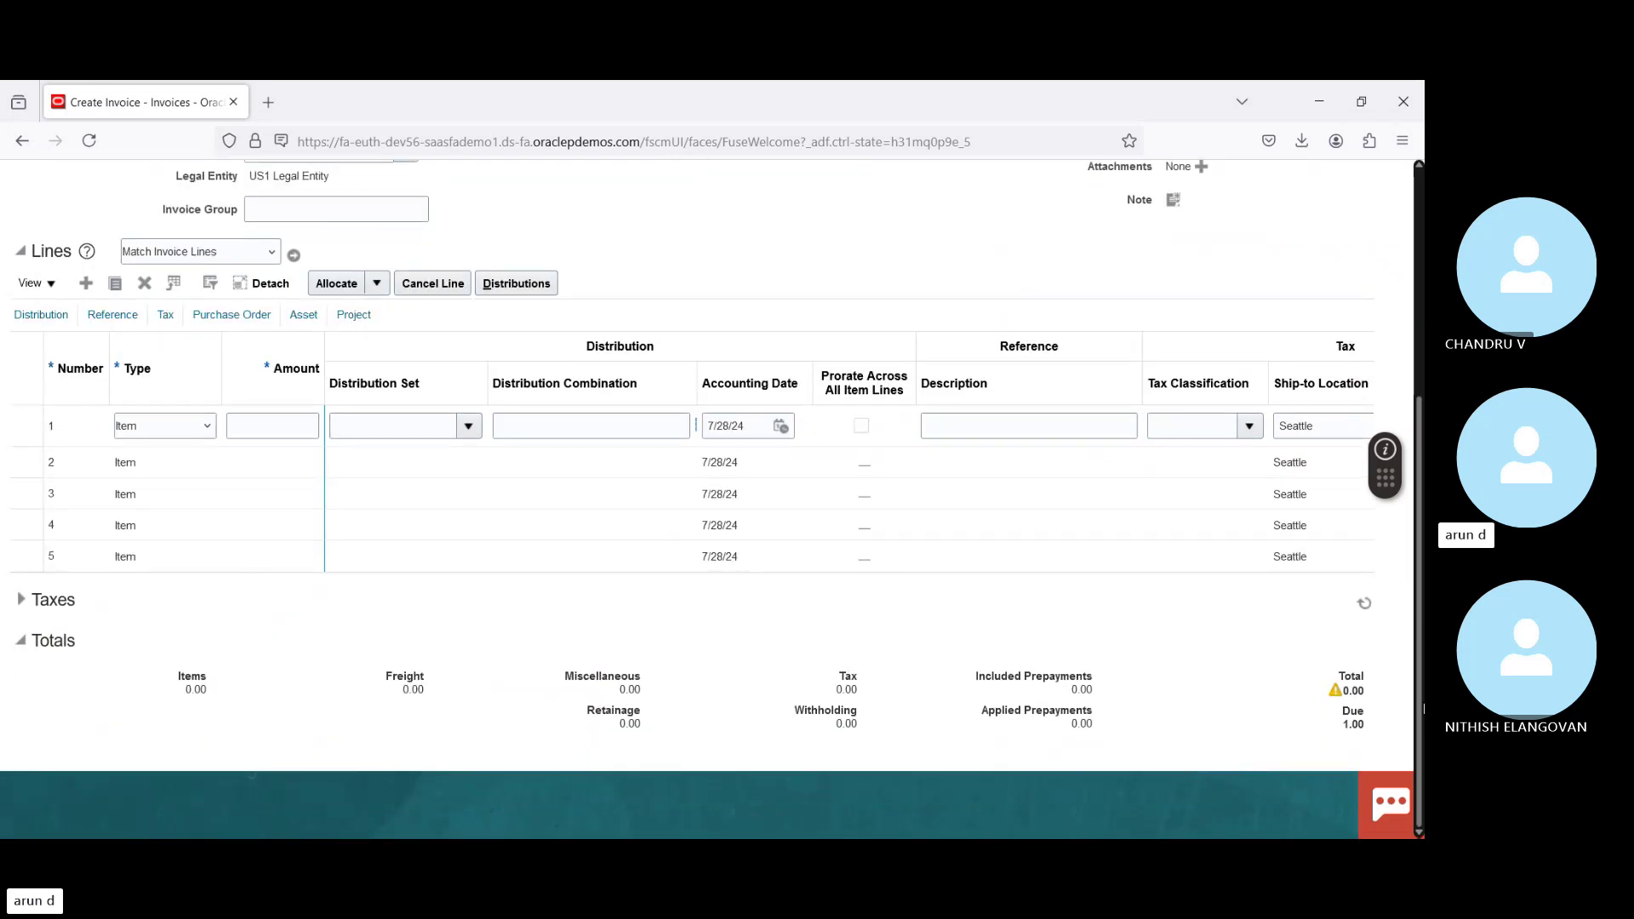
pyautogui.scroll(4, 1423, 708)
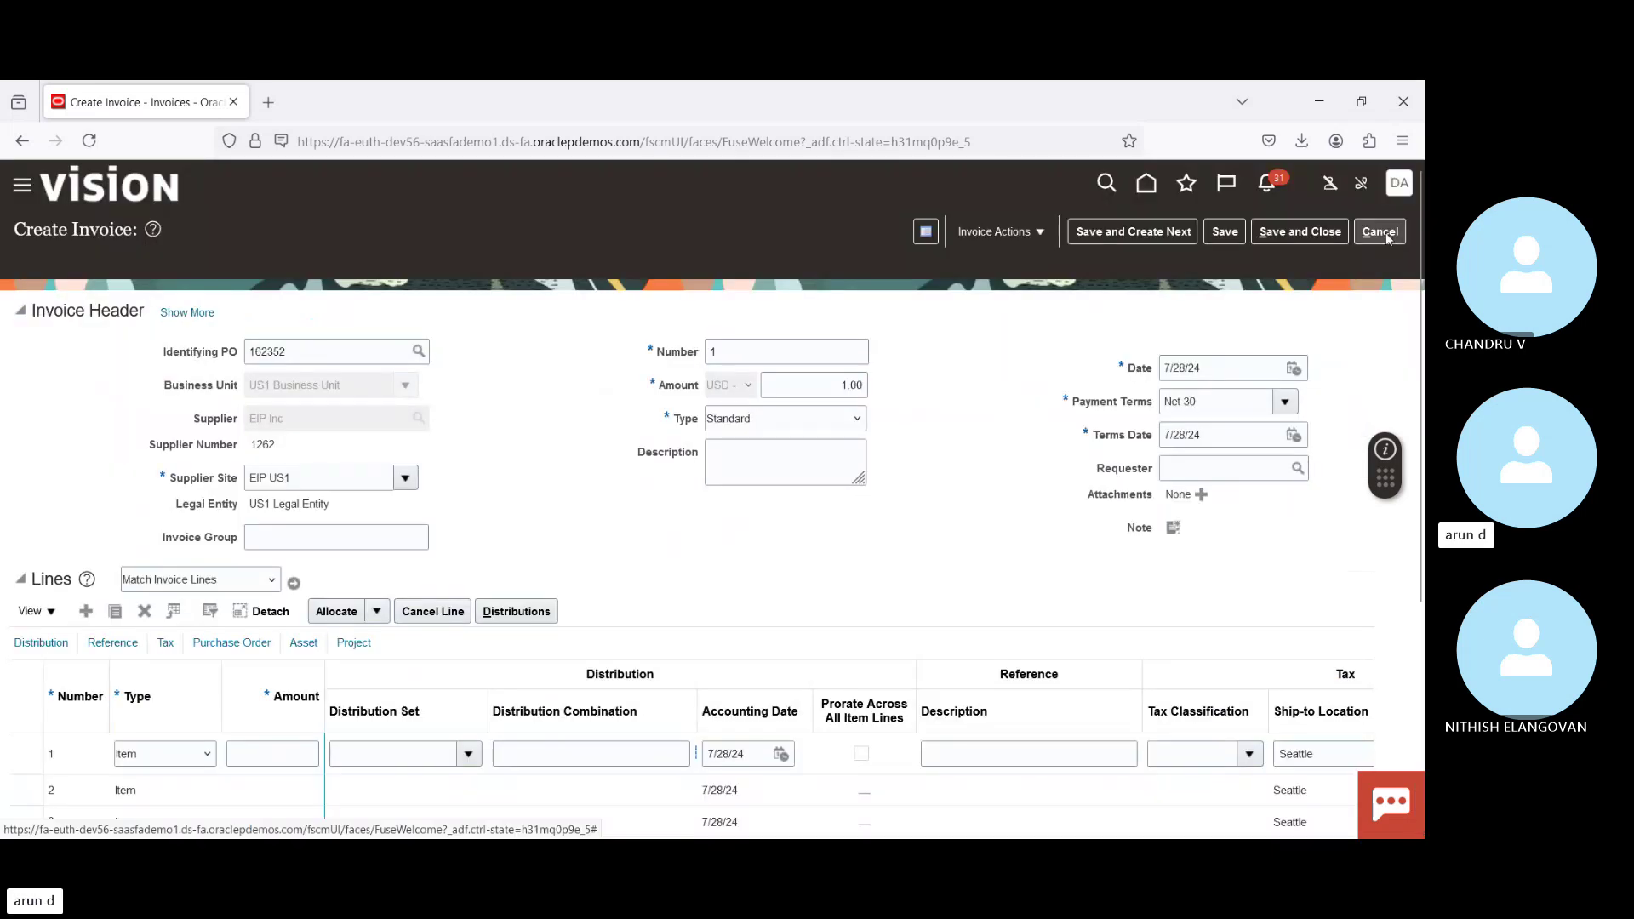
# Step: Cancel the unsaved test invoice and show the Invoices workbench task list
pyautogui.click(1381, 232)
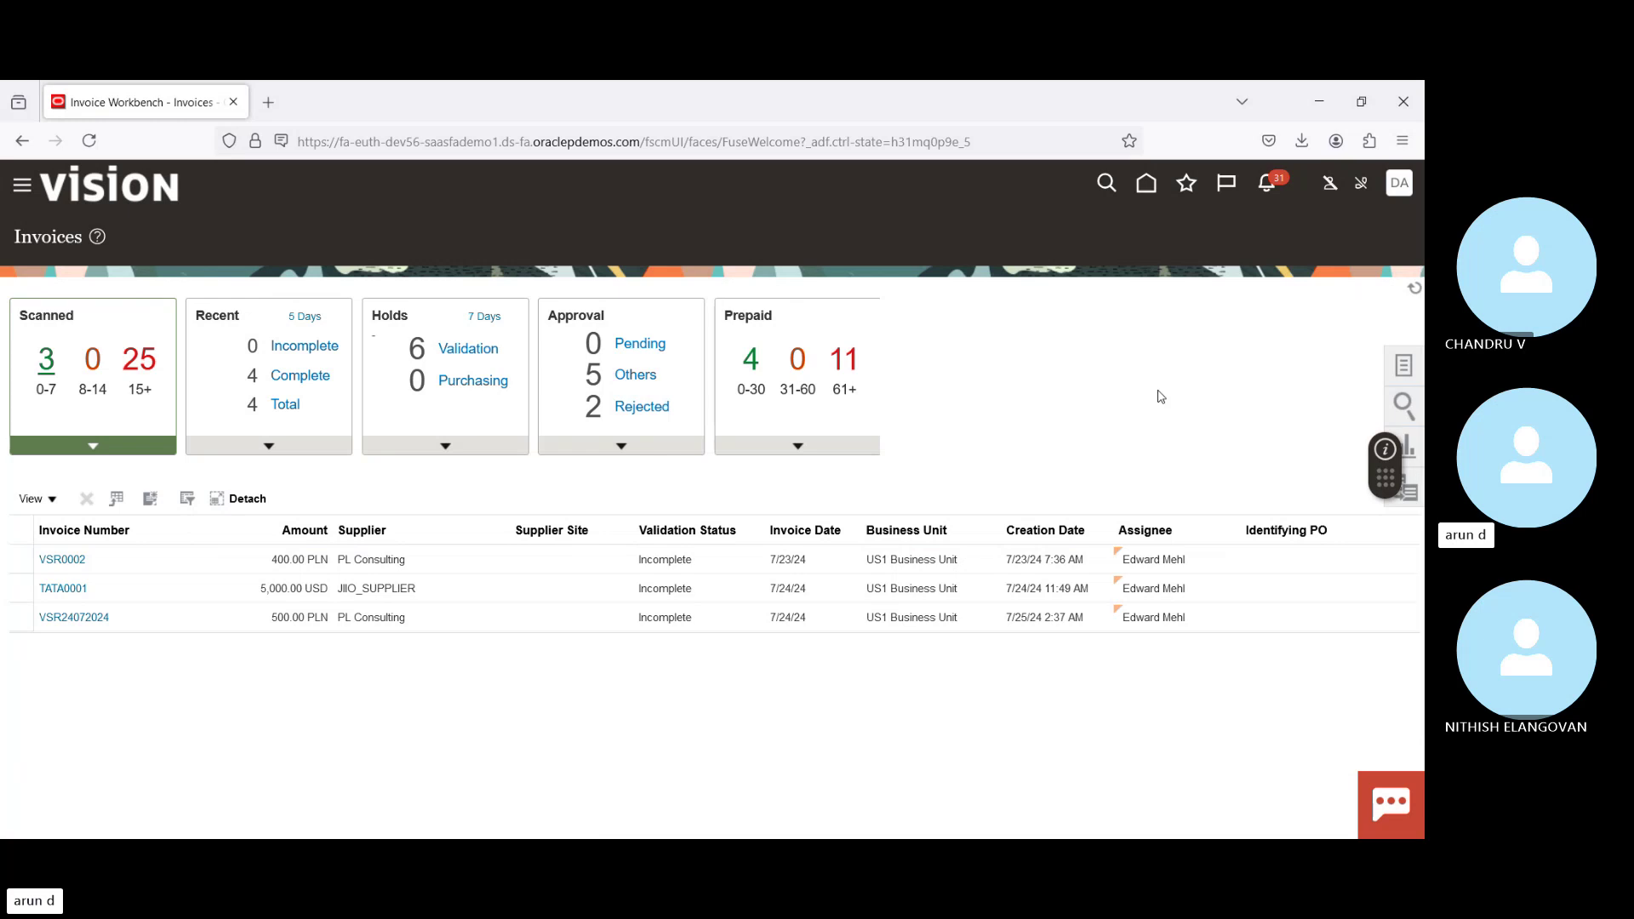
pyautogui.click(1405, 368)
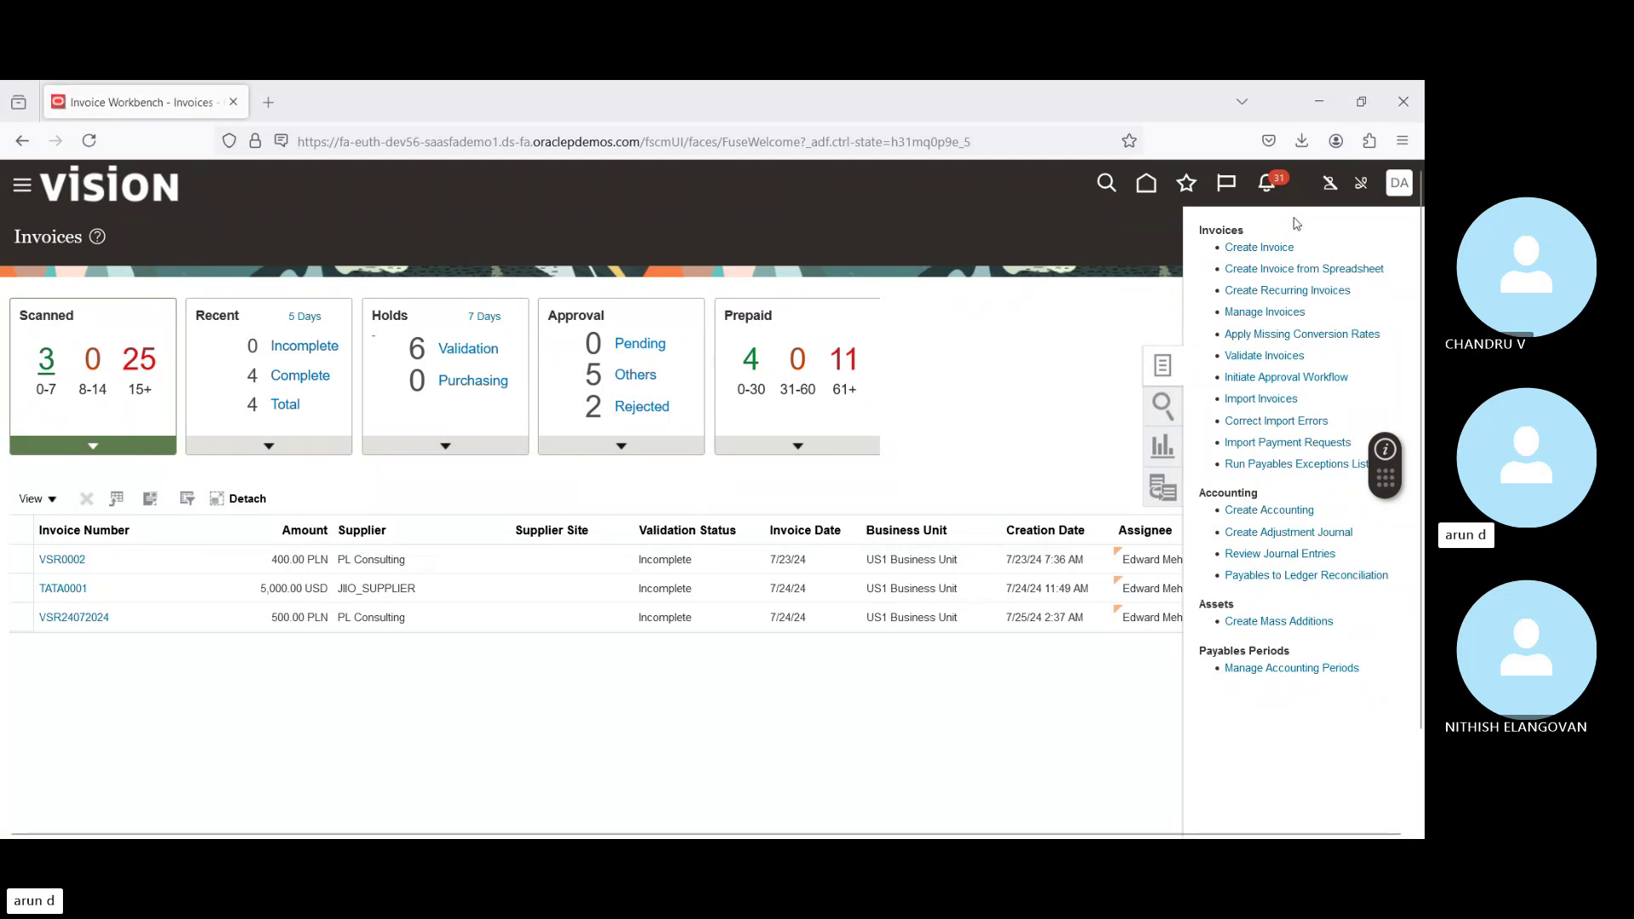
# Step: Start a new invoice in US1 Business Unit for supplier Advanced Corp
pyautogui.click(1255, 248)
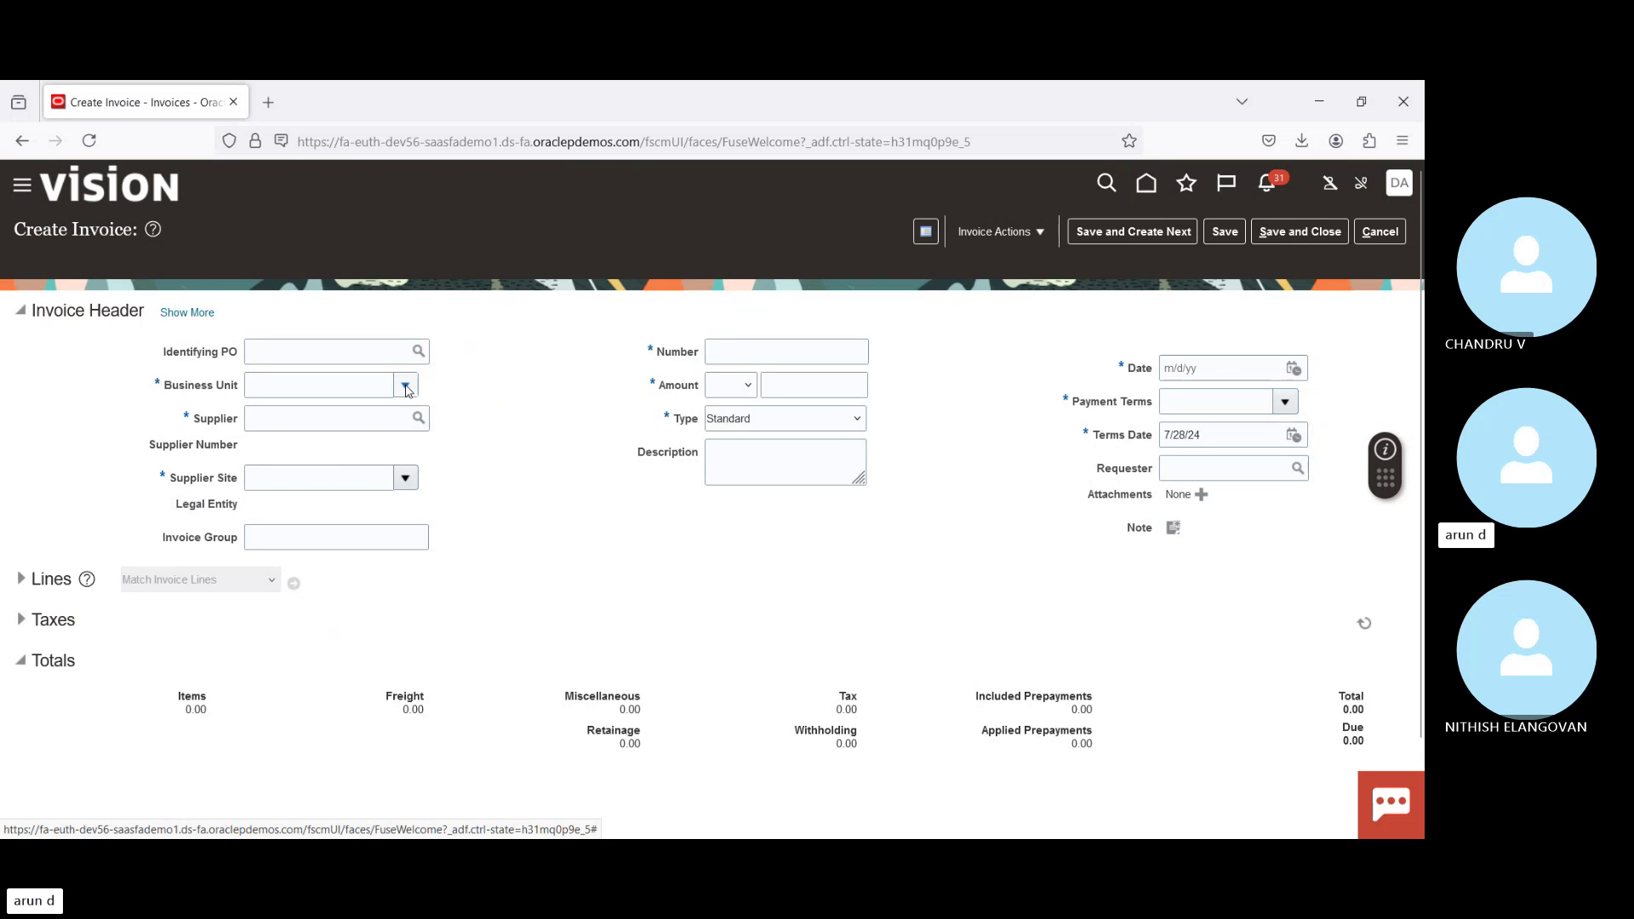
pyautogui.click(406, 385)
pyautogui.click(307, 444)
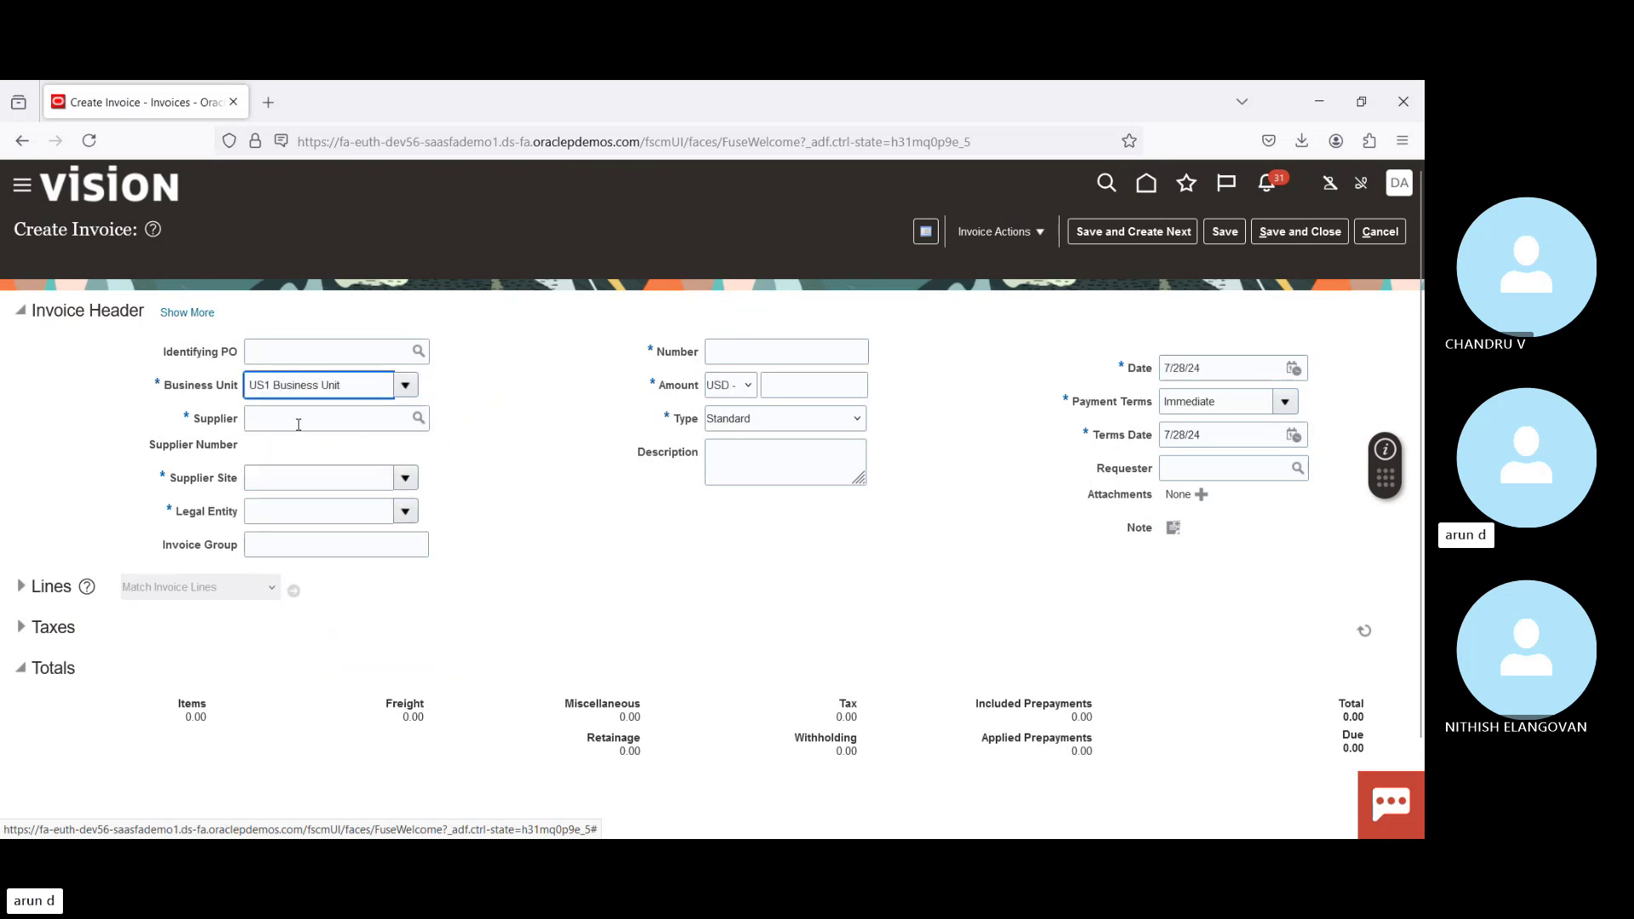
pyautogui.click(297, 419)
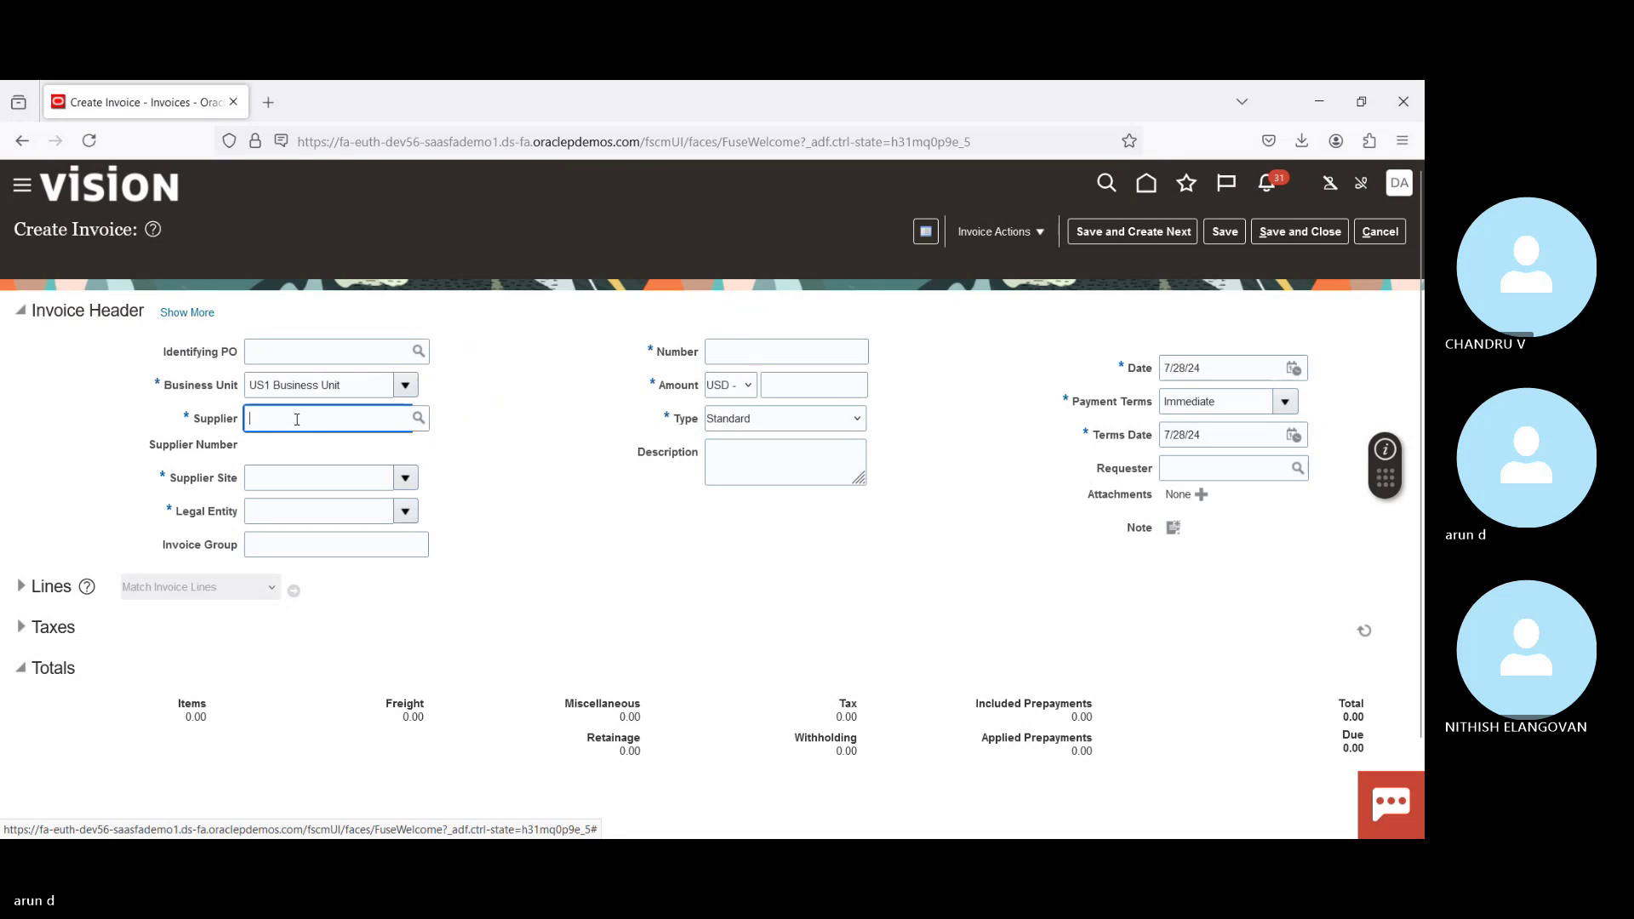
pyautogui.write('adv')
pyautogui.click(419, 425)
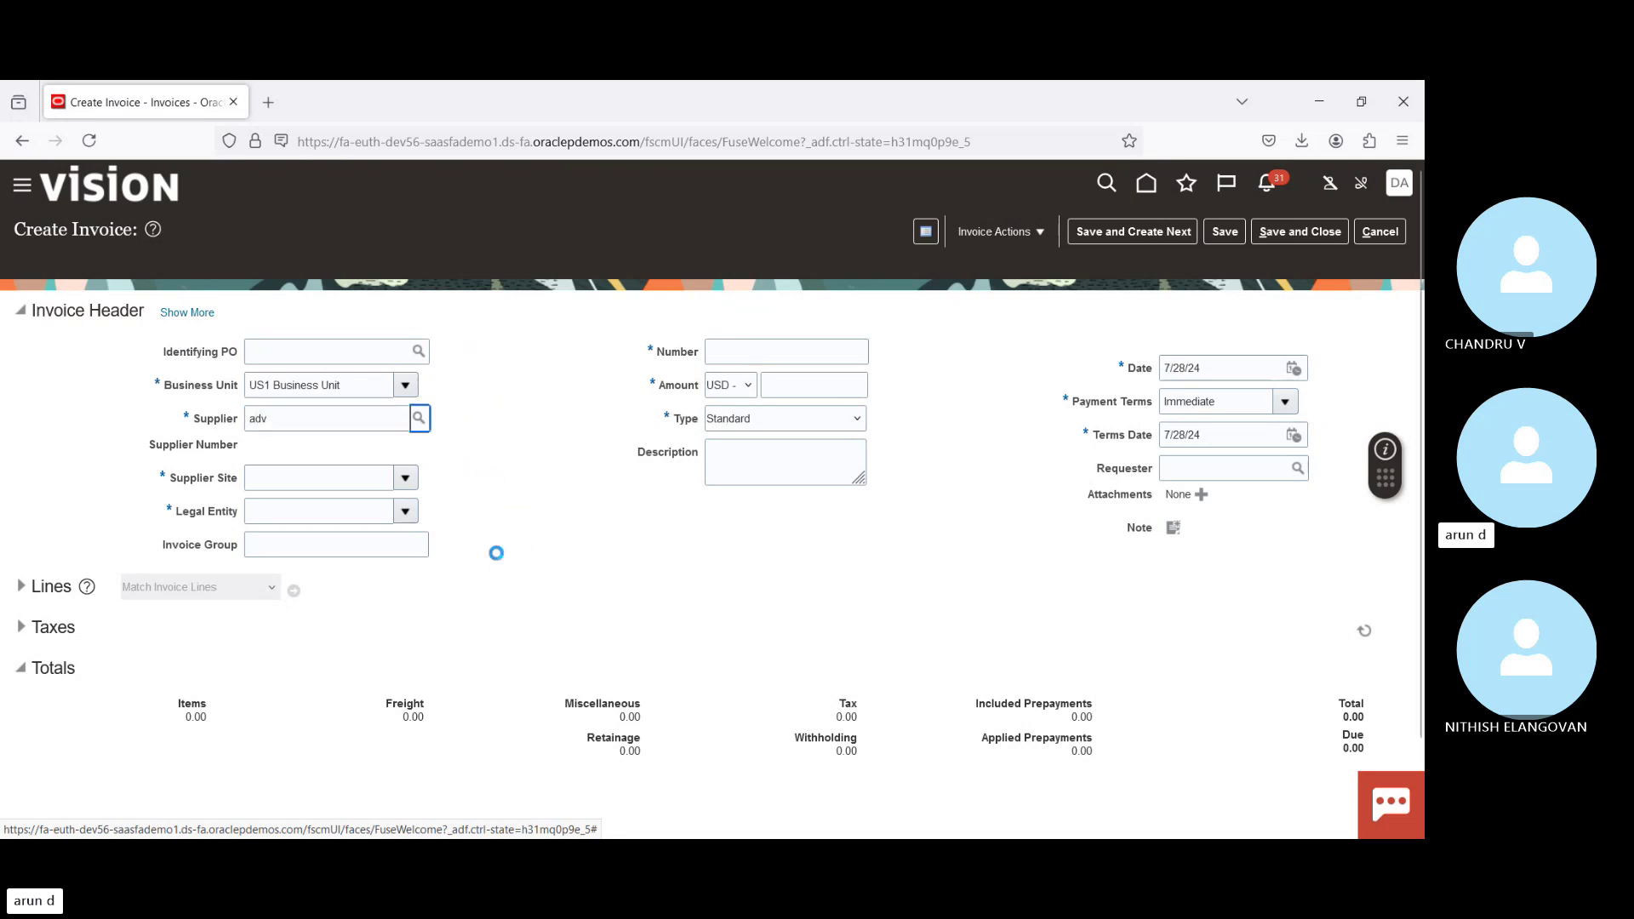
# Step: Number the invoice PP-90 with amount 10,000.00, keeping type Standard
pyautogui.click(799, 354)
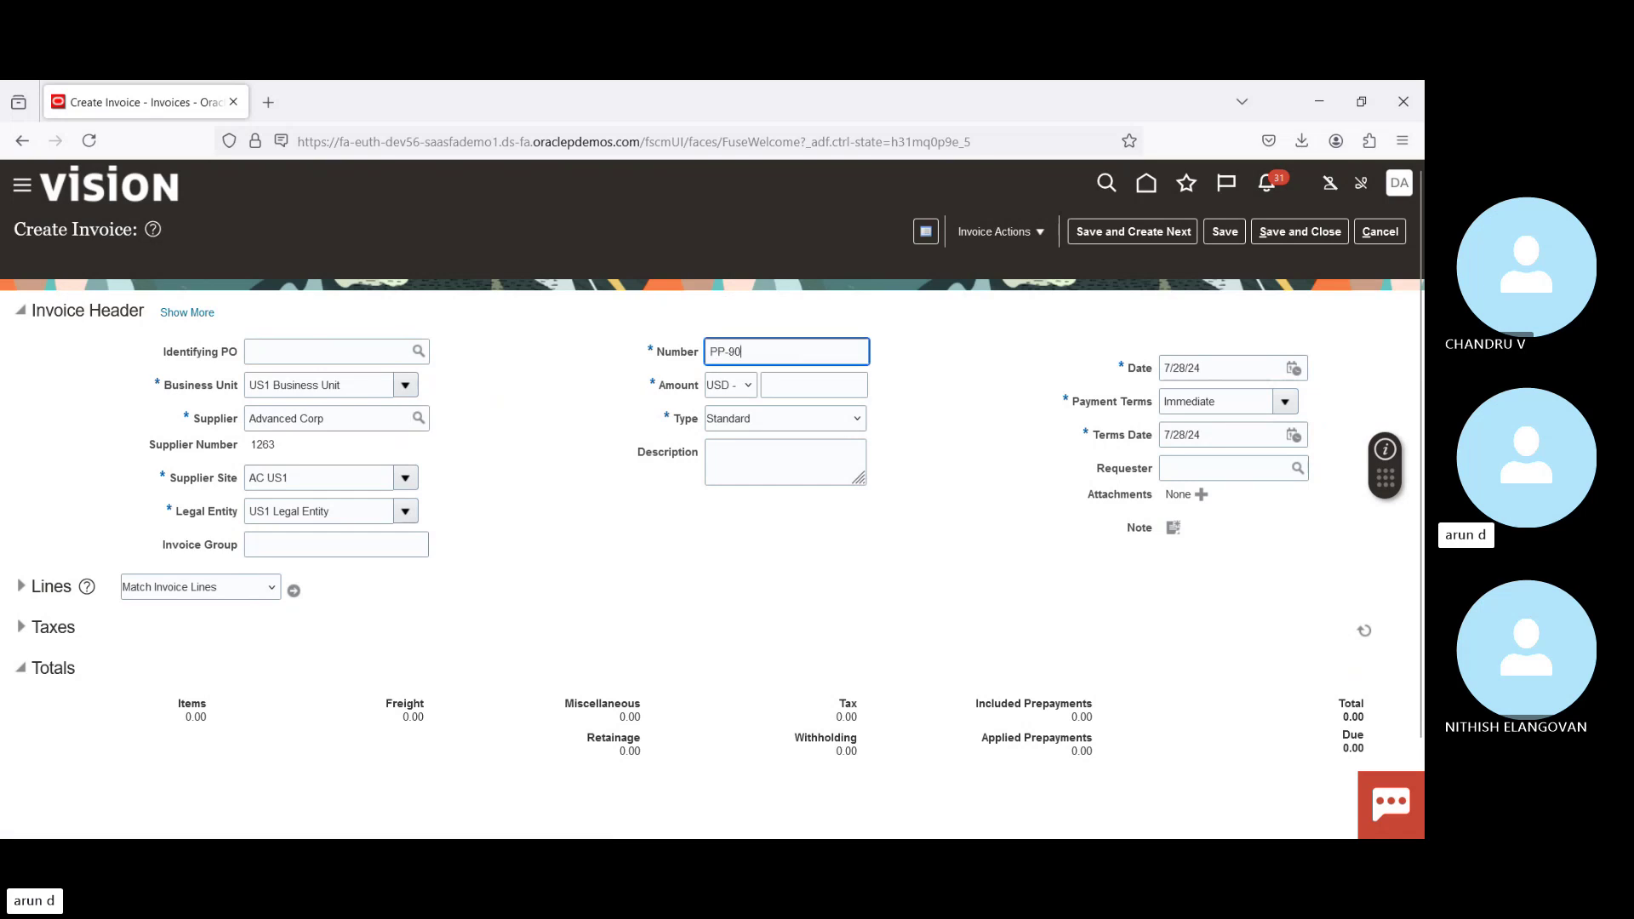
pyautogui.write('PP-90')
pyautogui.press('Tab')
pyautogui.press('Tab')
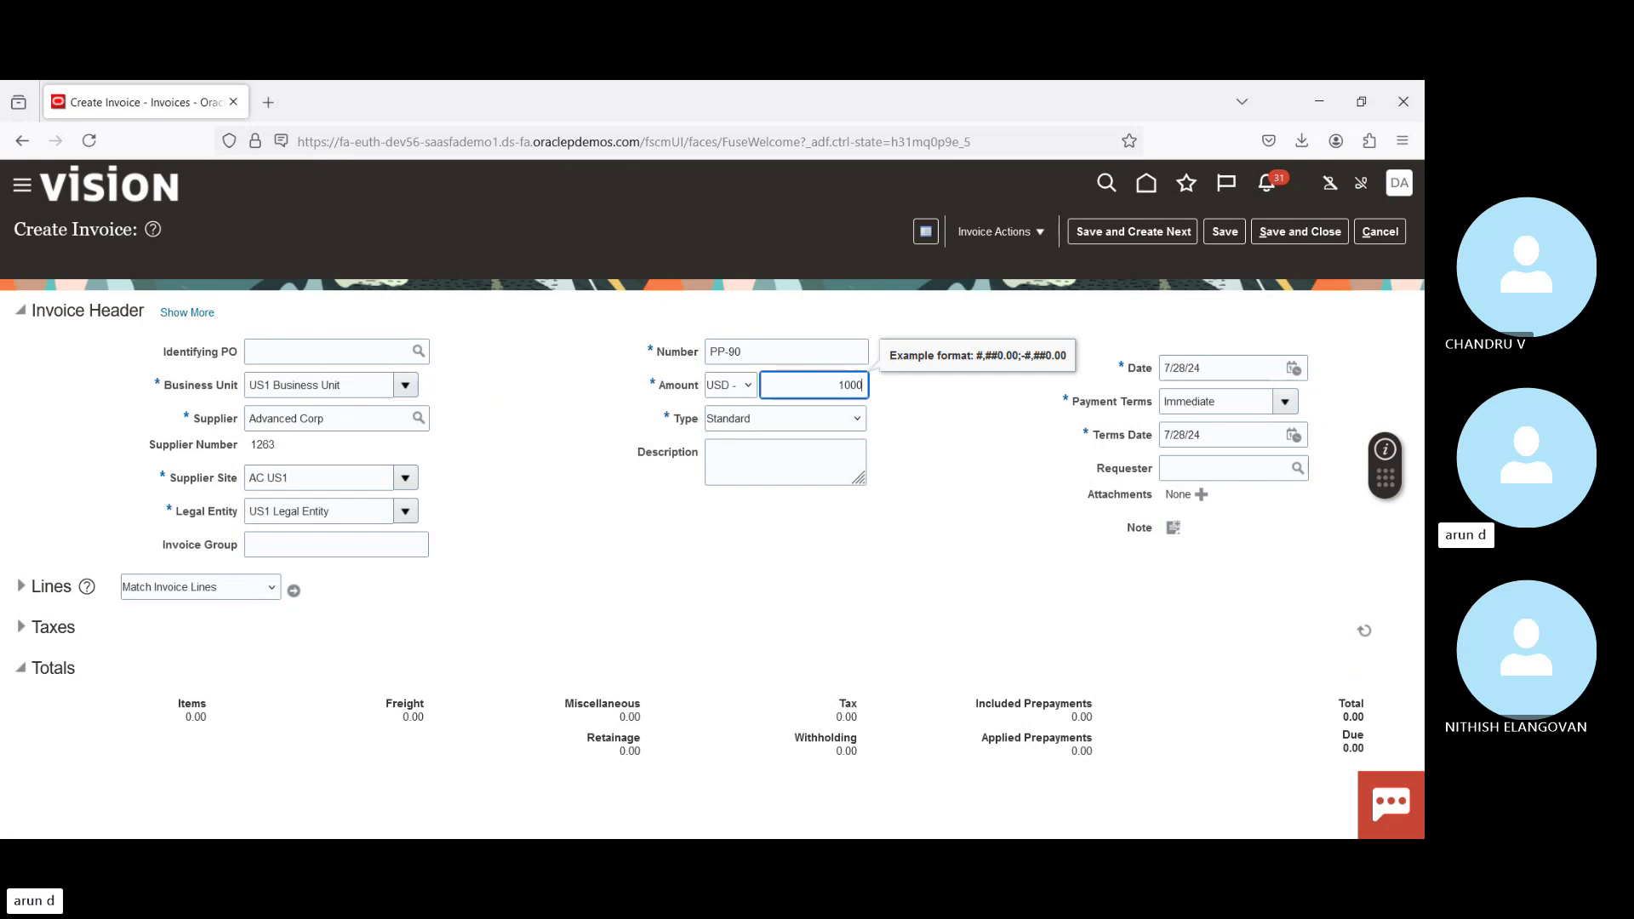
pyautogui.press('Tab')
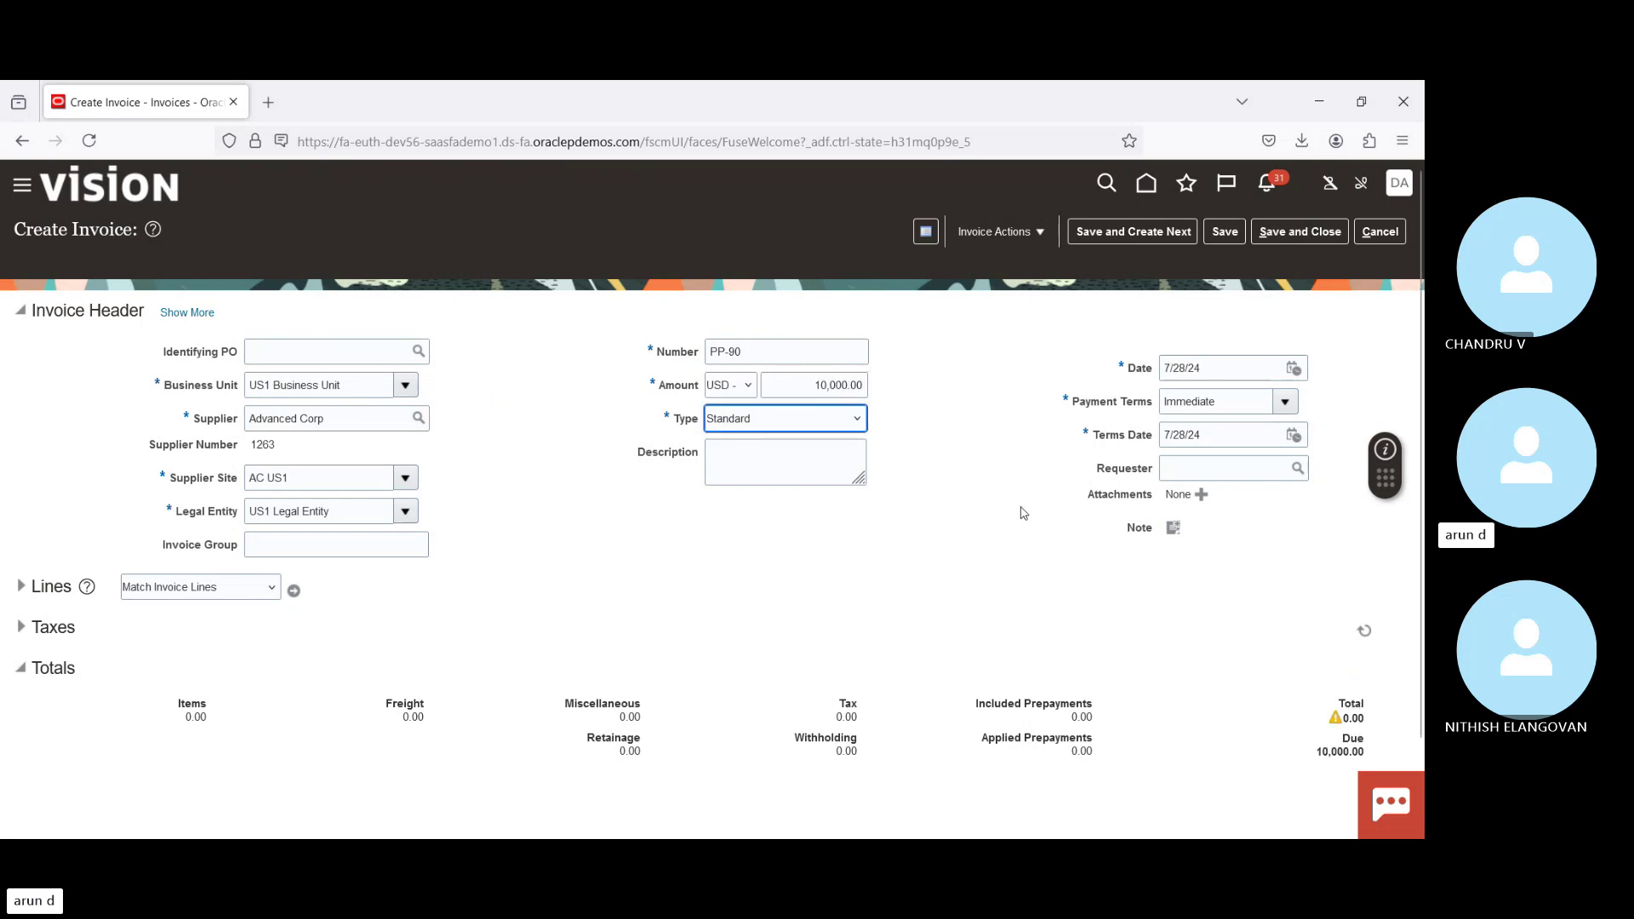
pyautogui.click(985, 424)
# Step: Give invoice line 1 an amount of 10,000.00
pyautogui.click(22, 585)
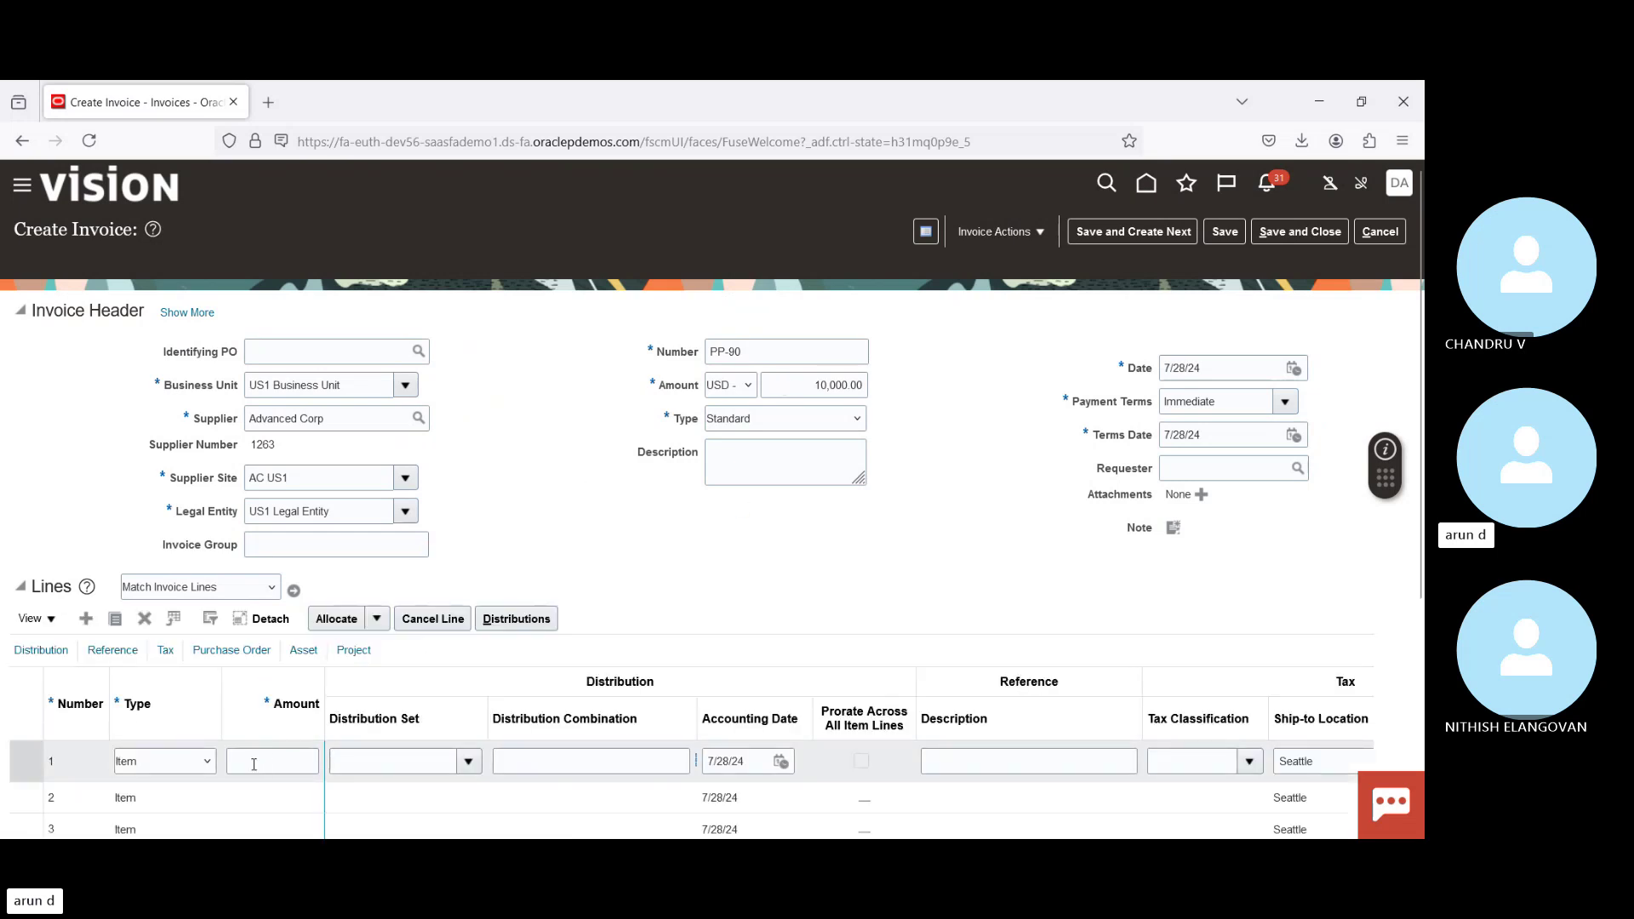
pyautogui.click(254, 763)
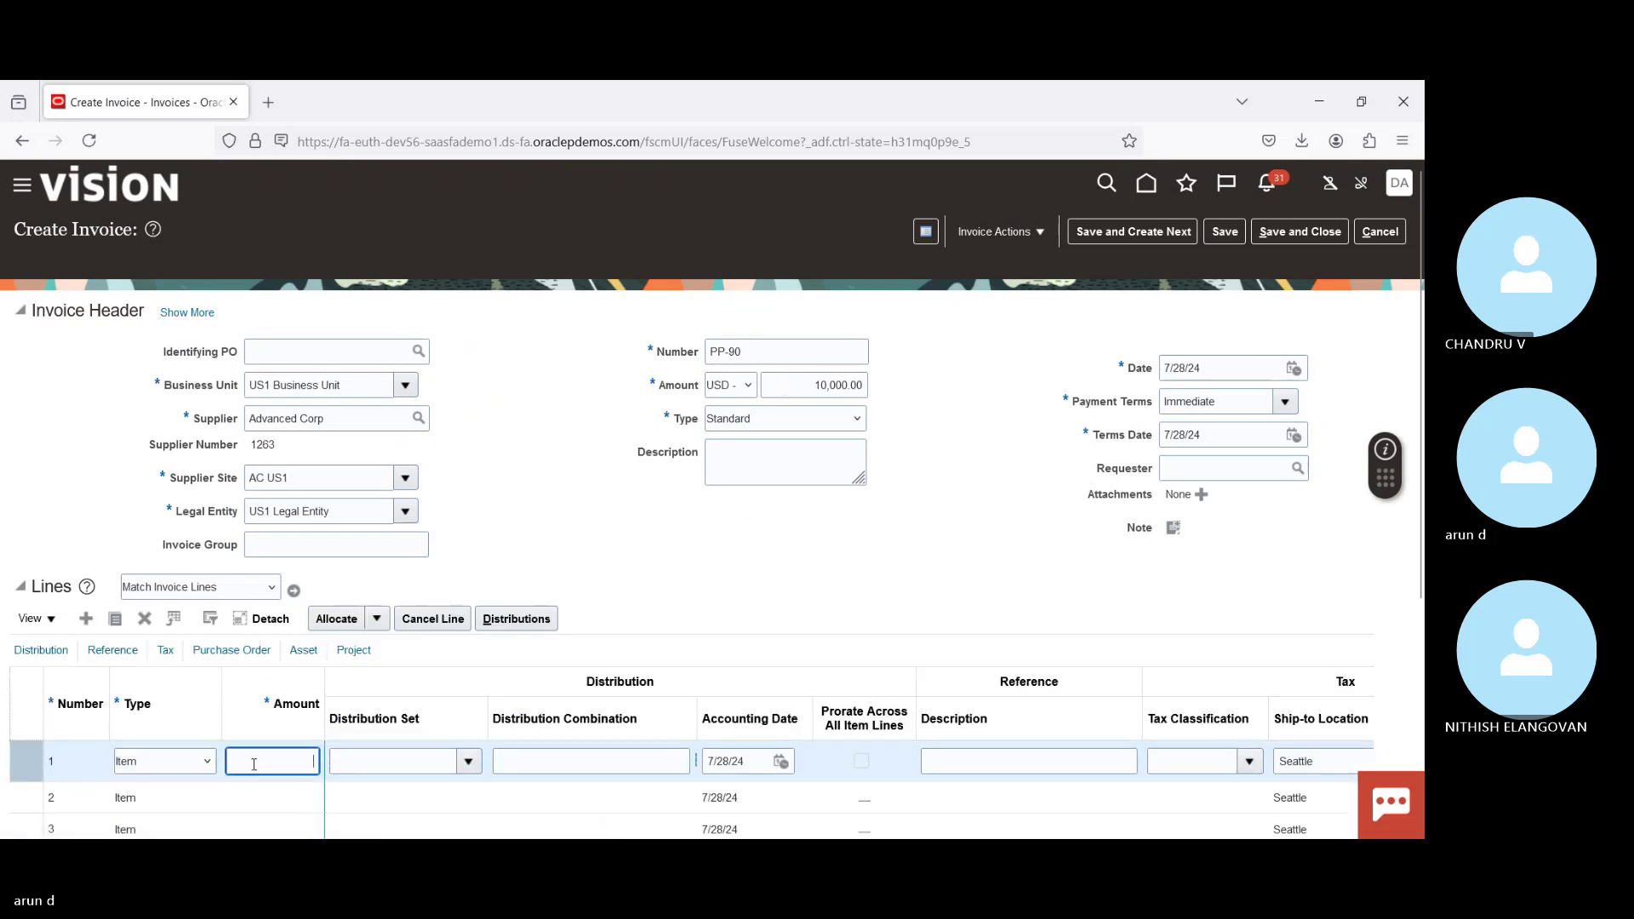
pyautogui.write('10000')
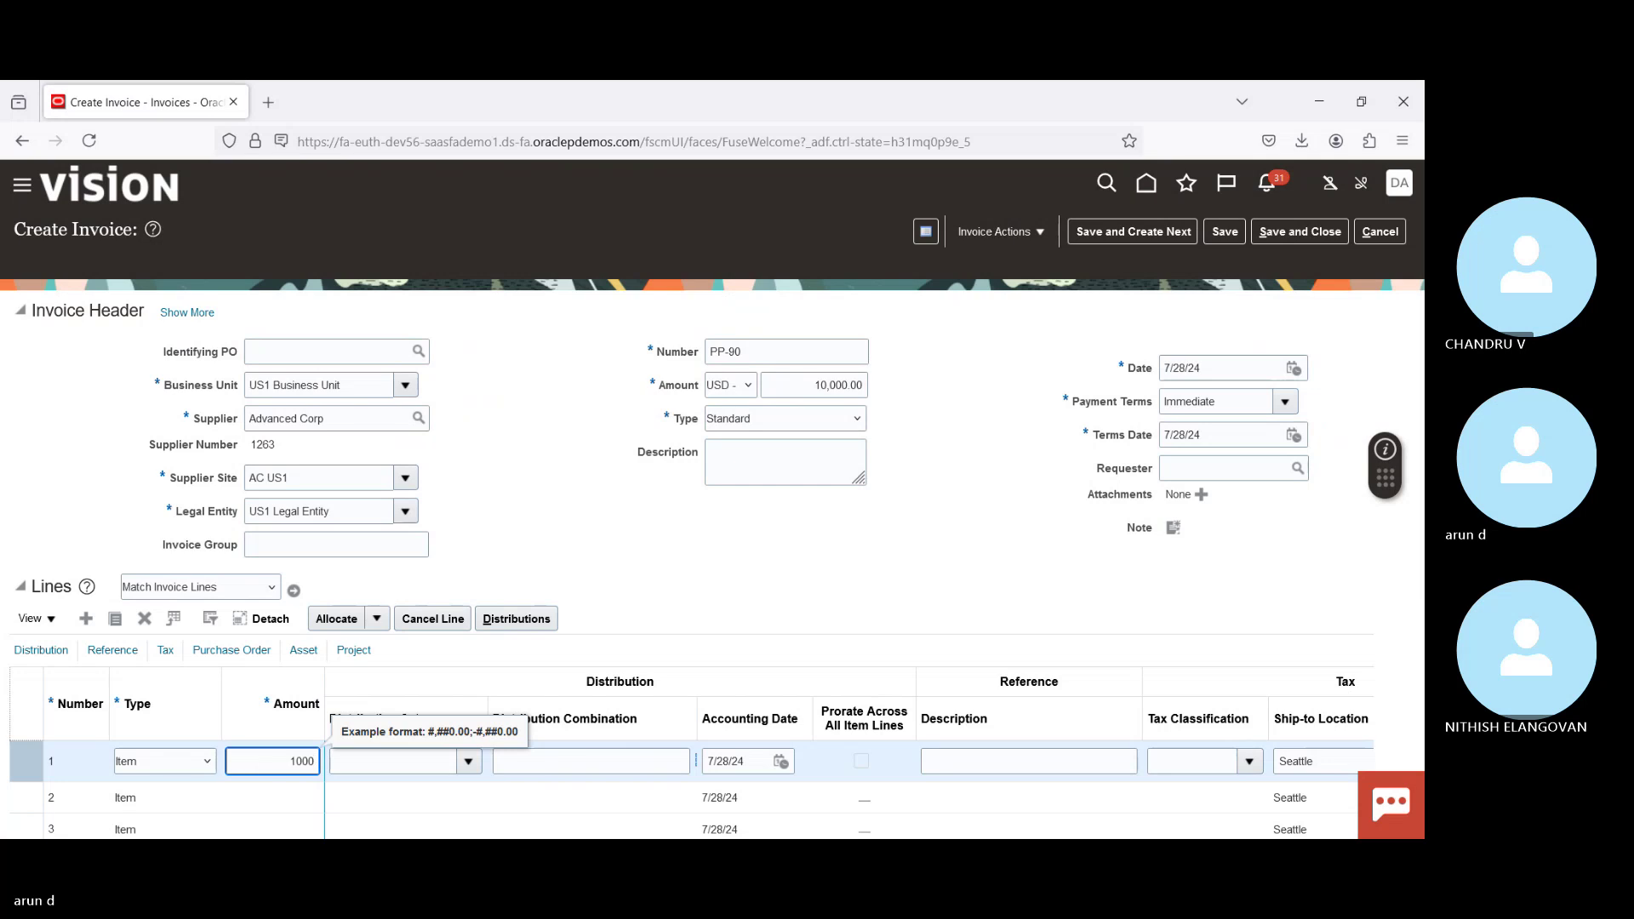
pyautogui.press('Tab')
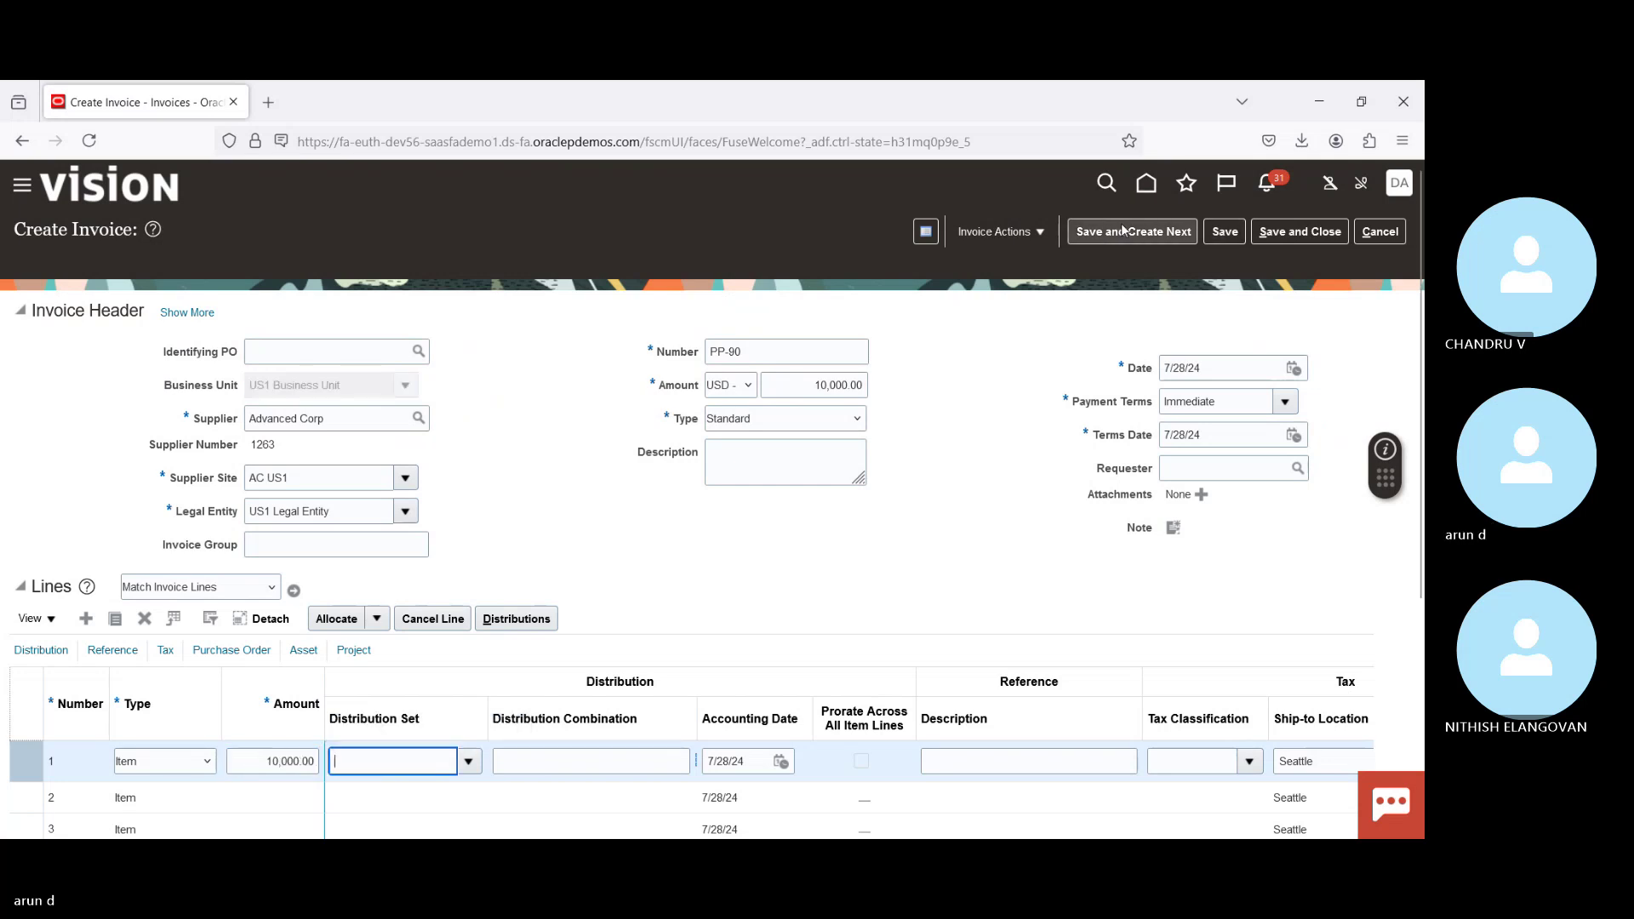
# Step: Save invoice PP-90 and return to the Invoices workbench
pyautogui.click(996, 232)
pyautogui.click(962, 435)
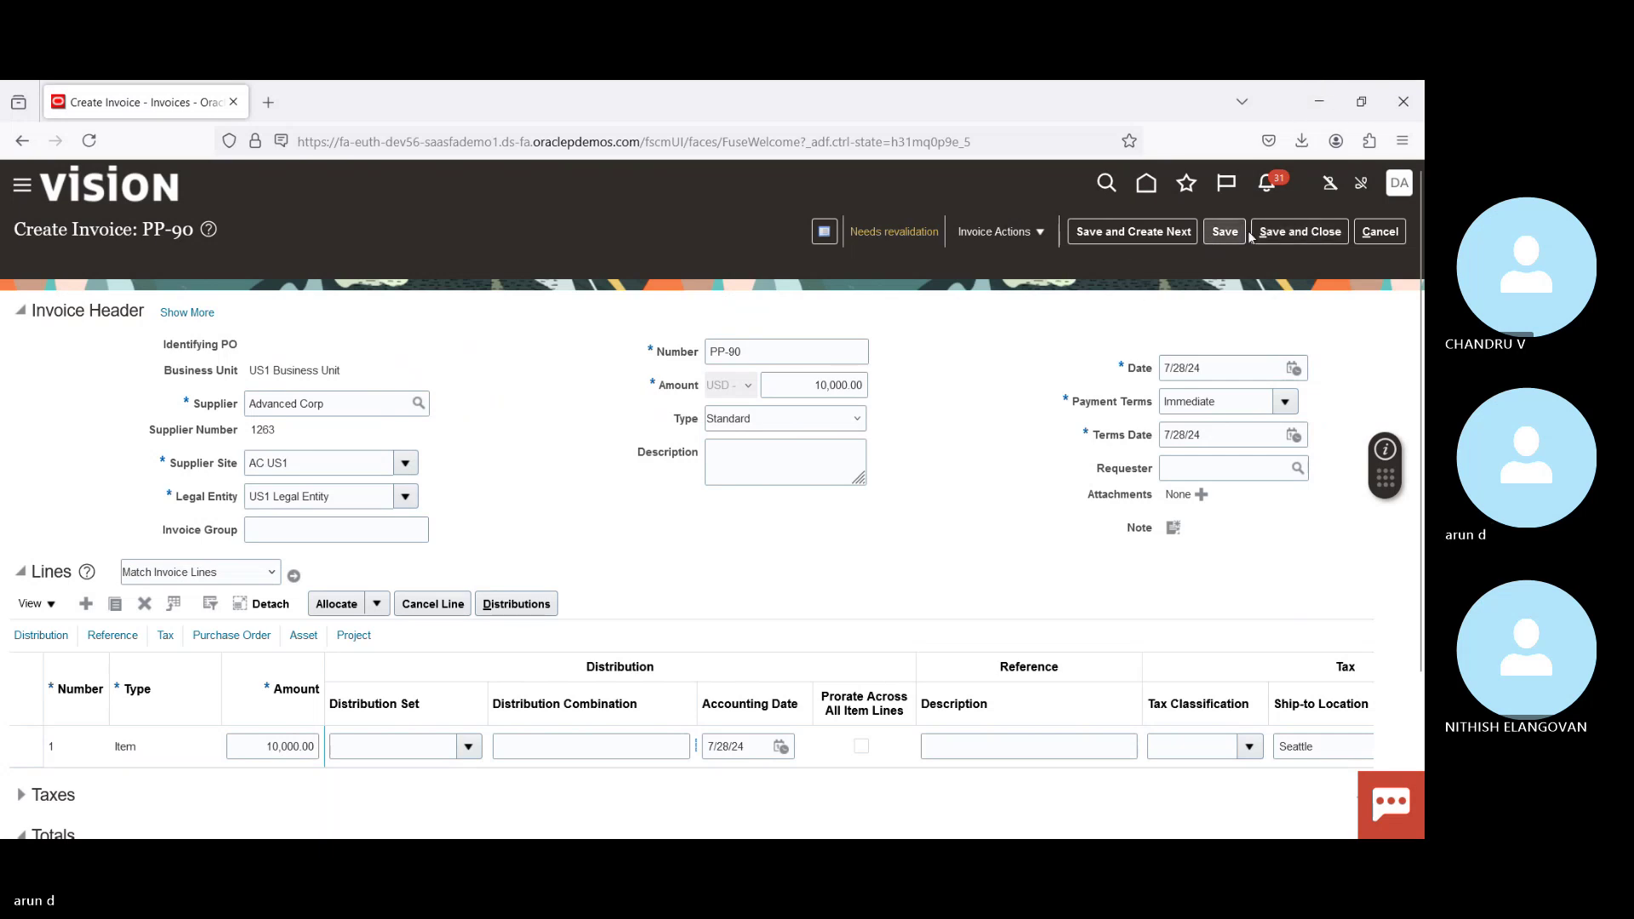
pyautogui.click(1380, 231)
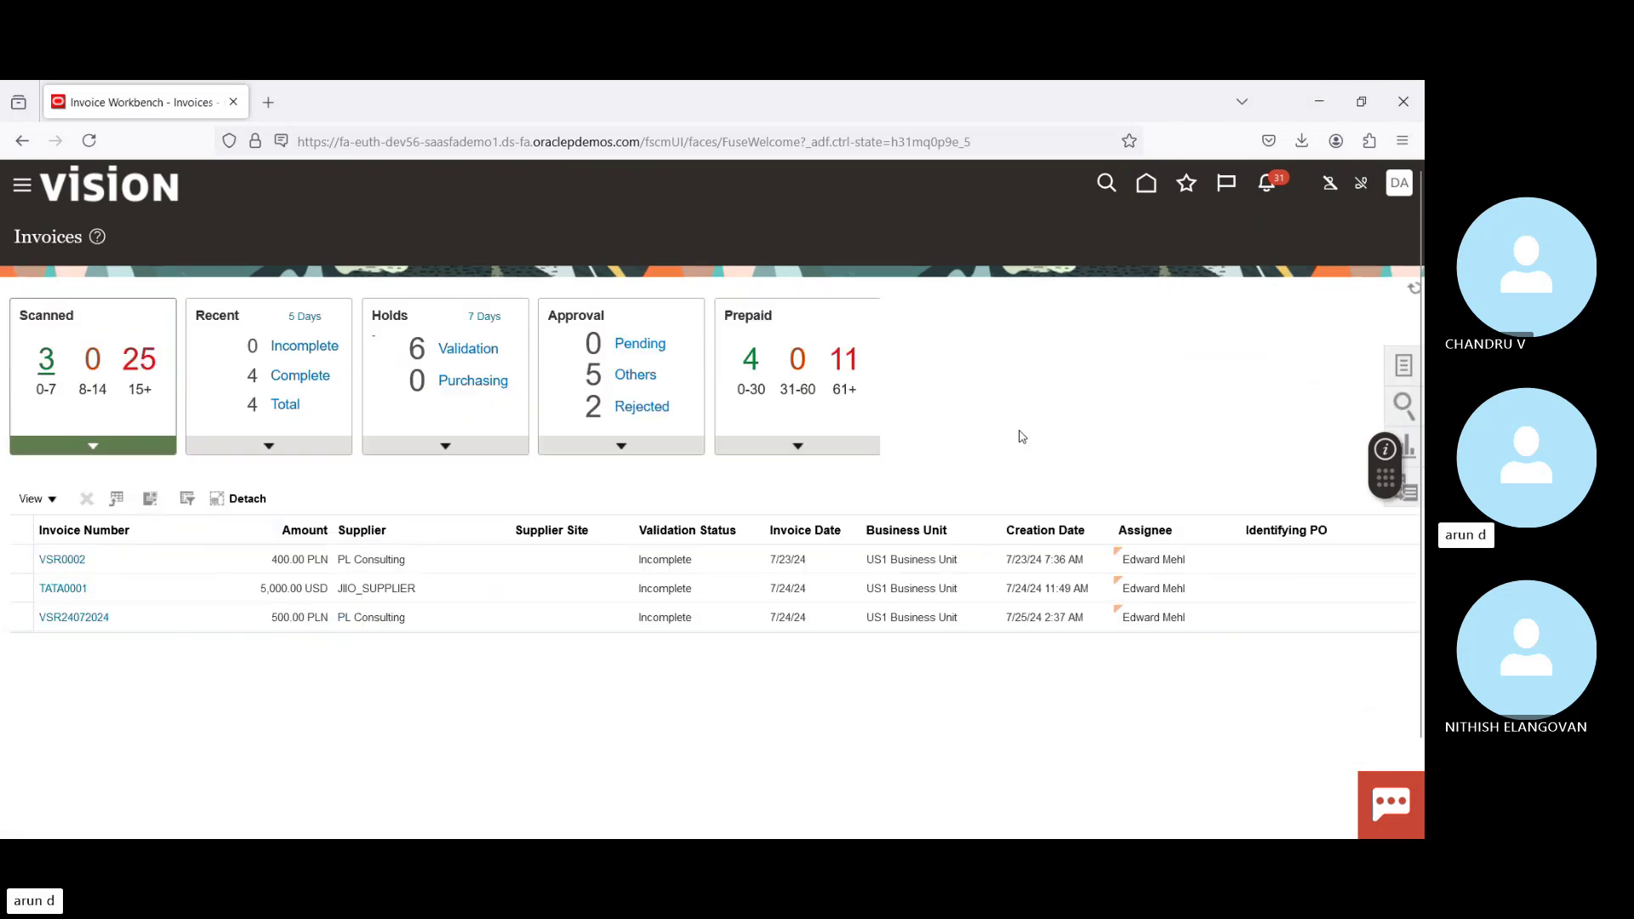
# Step: Start a Prepayment invoice in US1 Business Unit for supplier Advanced Corp
pyautogui.click(1403, 368)
pyautogui.click(1253, 250)
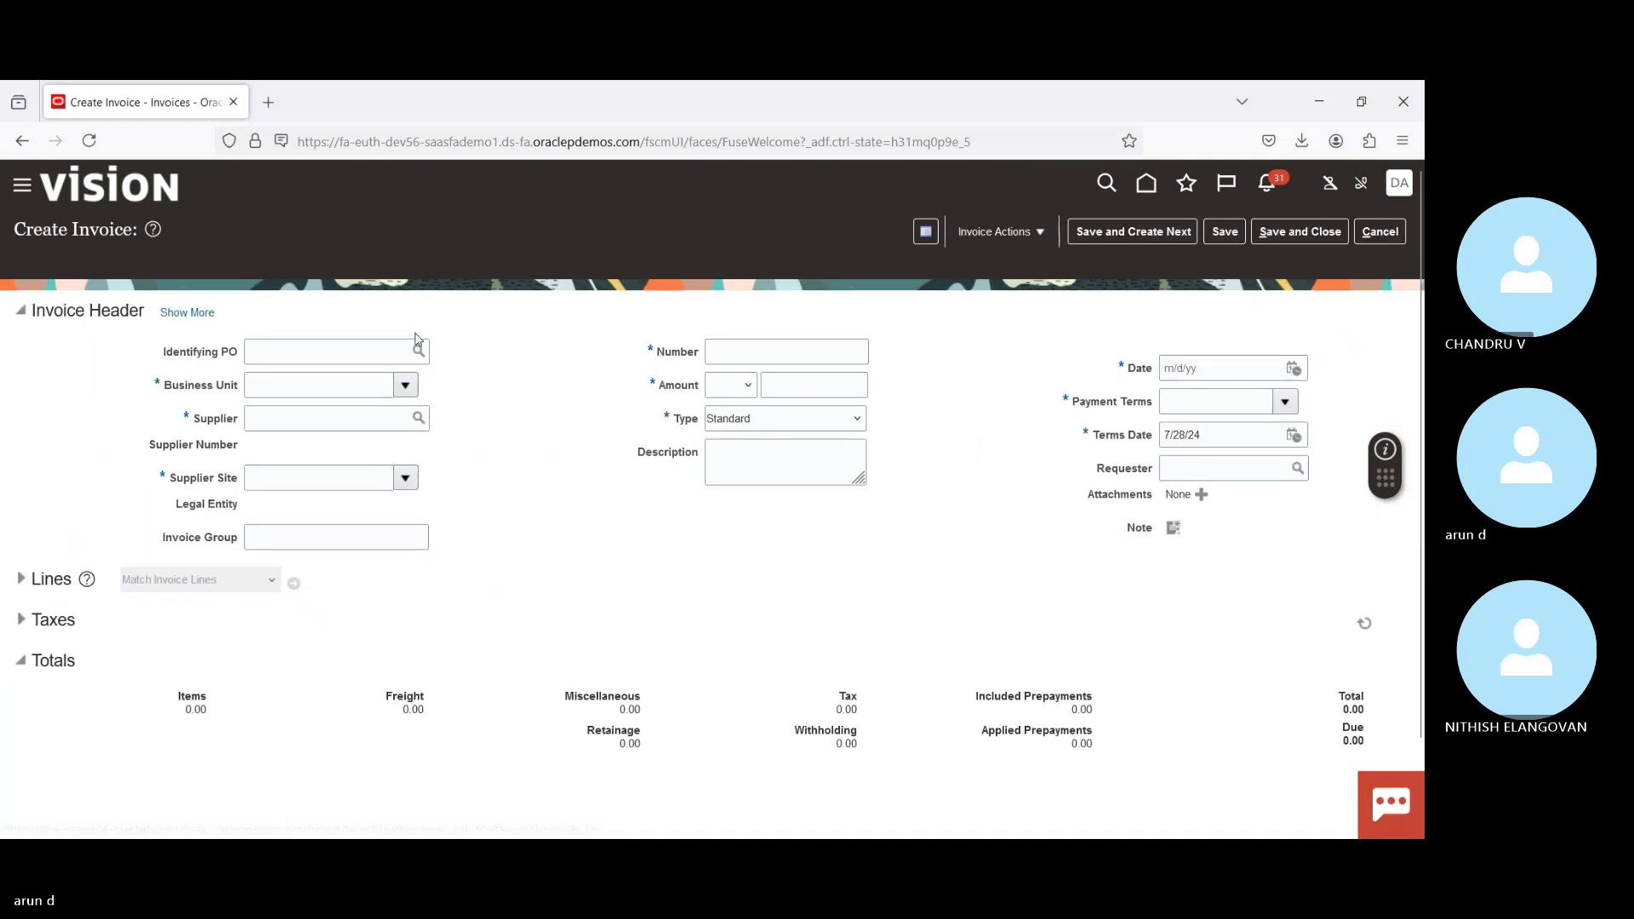
pyautogui.click(405, 385)
pyautogui.click(323, 438)
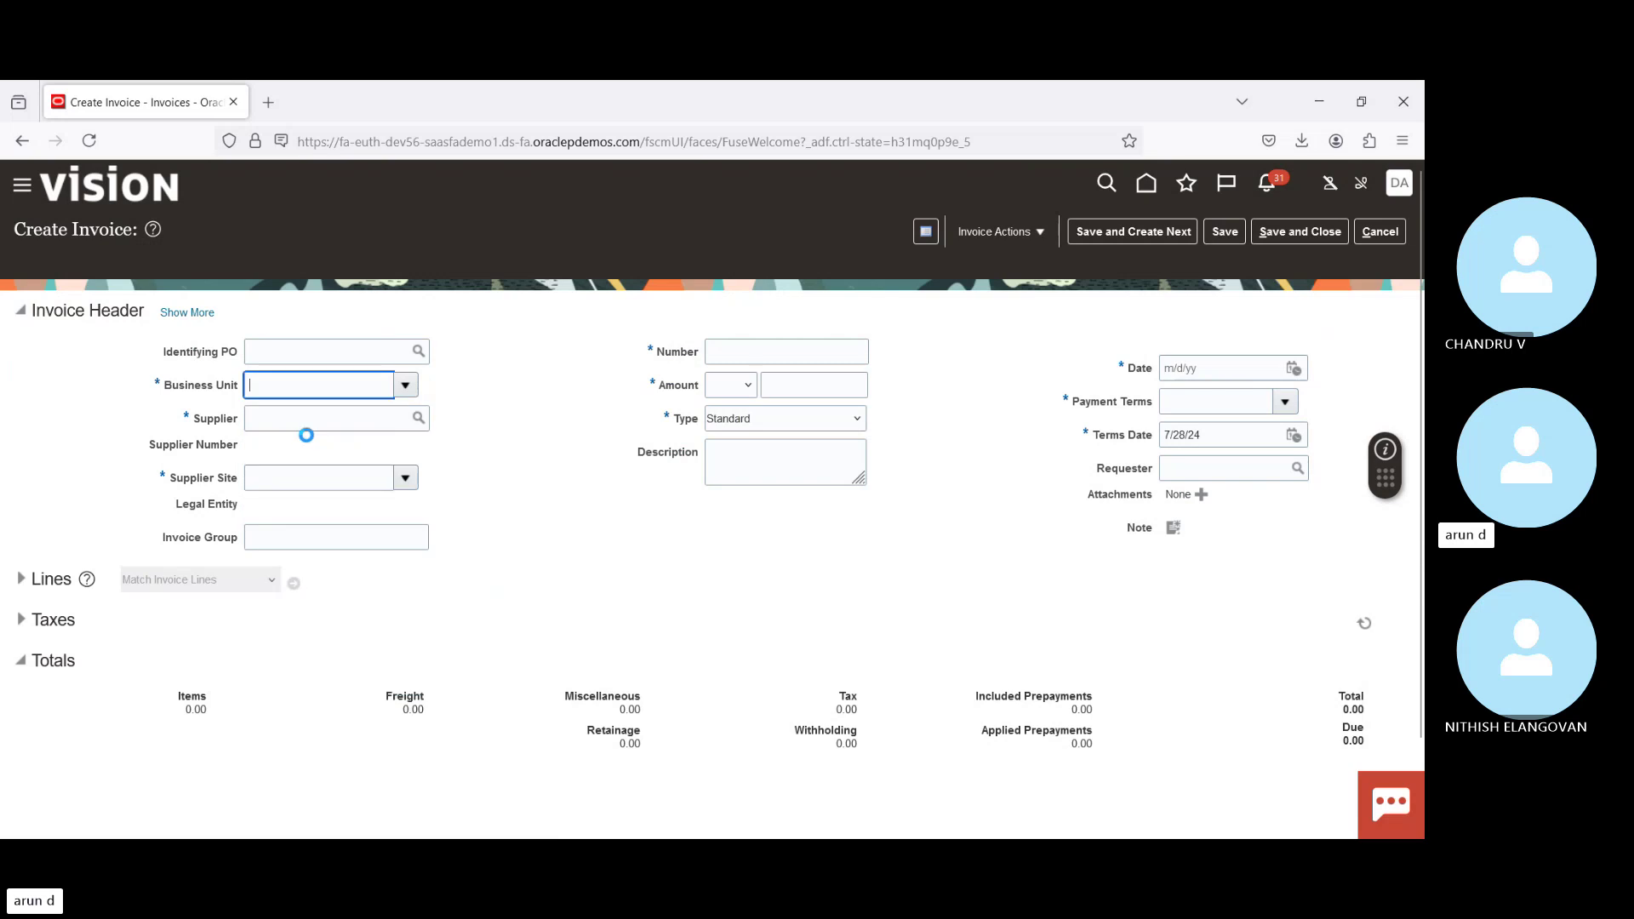
pyautogui.click(271, 418)
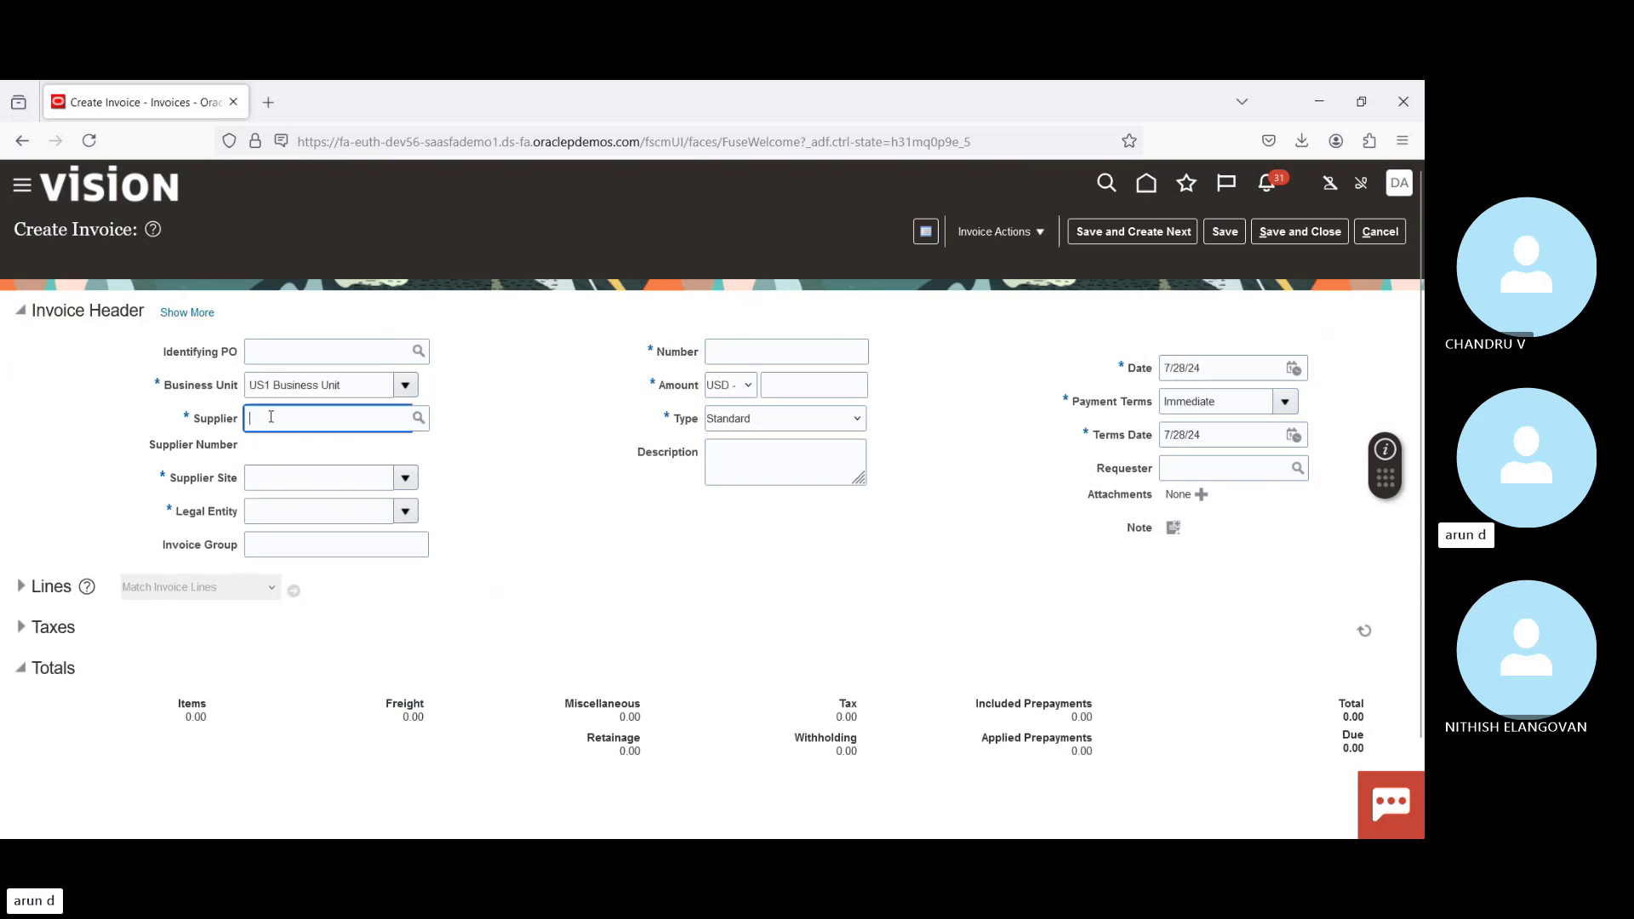
pyautogui.click(765, 422)
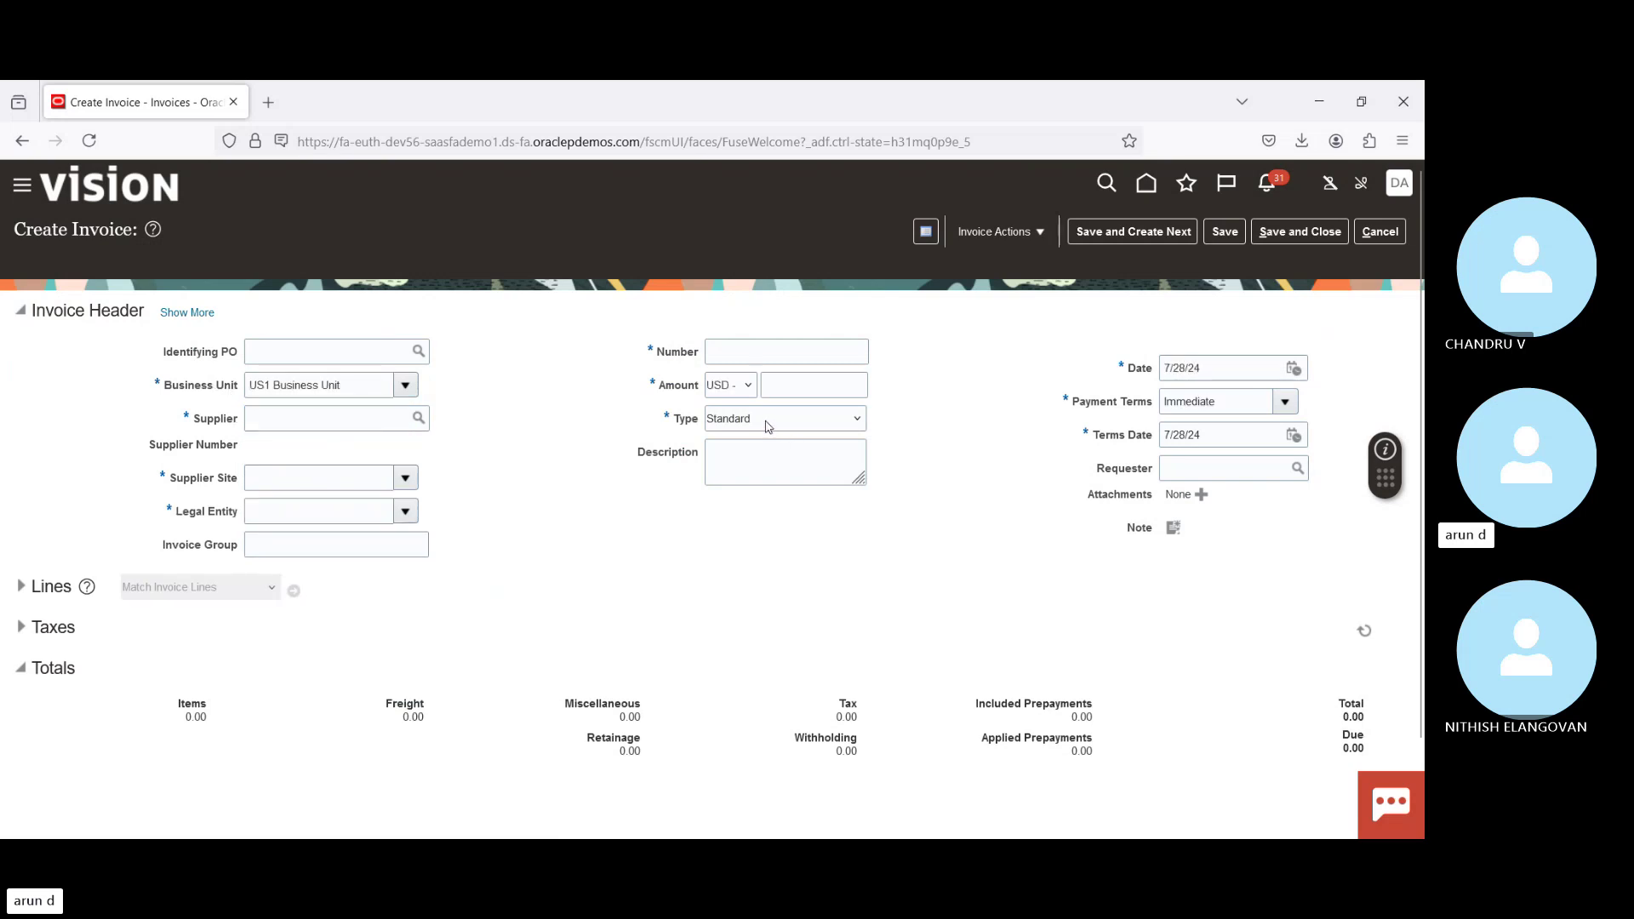
pyautogui.click(766, 470)
pyautogui.click(277, 425)
pyautogui.write('adv')
pyautogui.press('Tab')
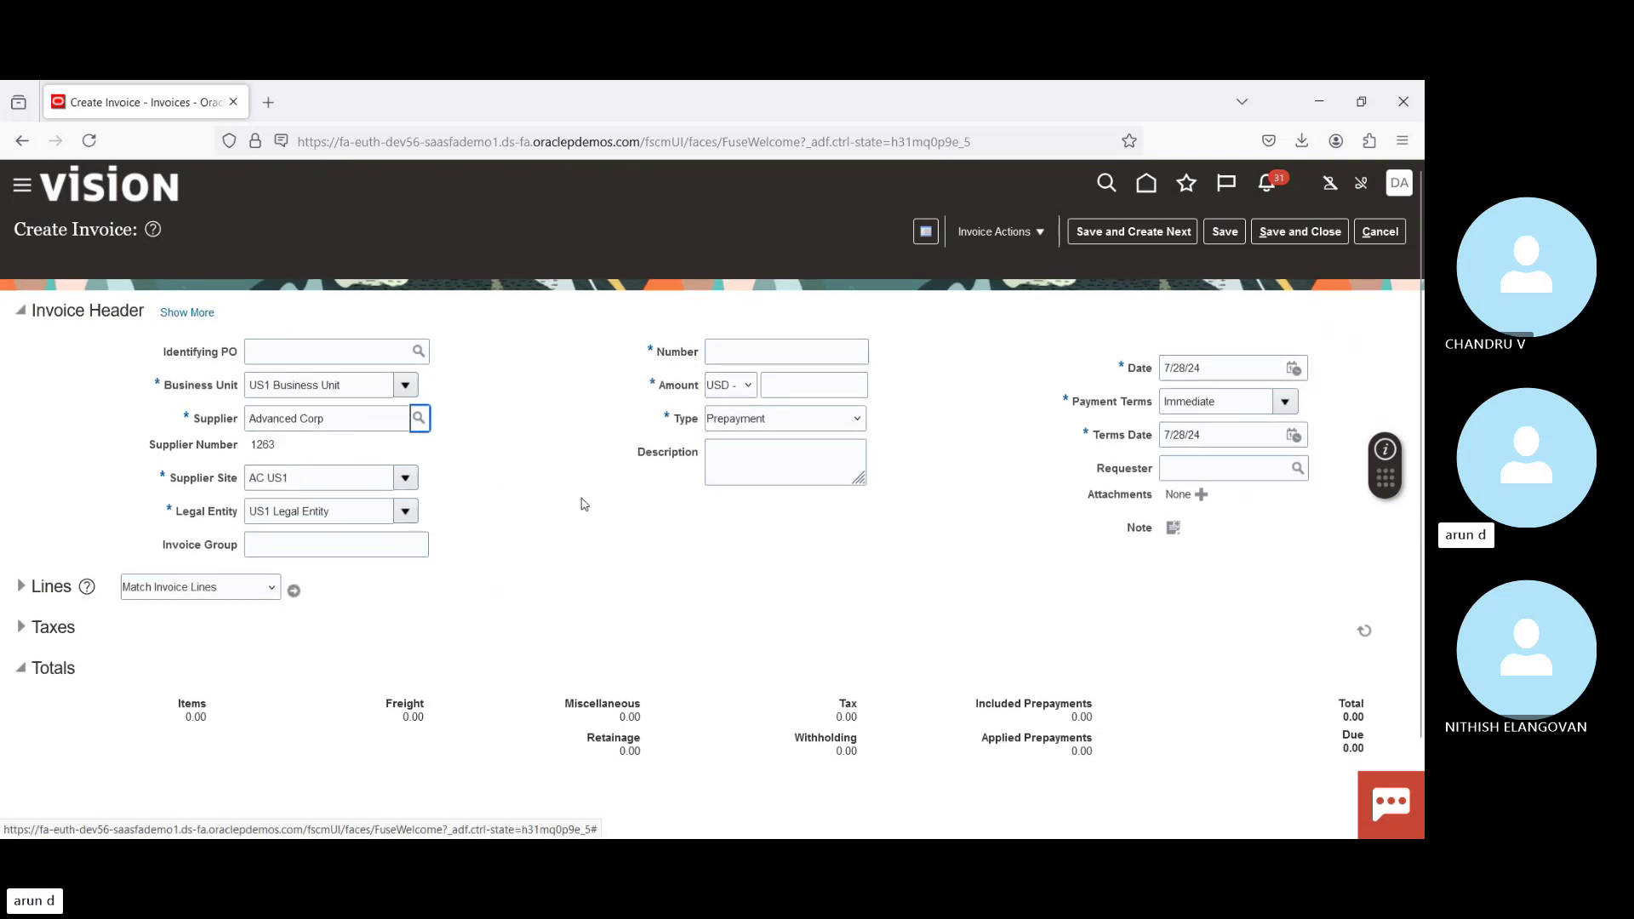
# Step: Number the invoice PP-0912 with a 10,000.00 header amount
pyautogui.click(753, 352)
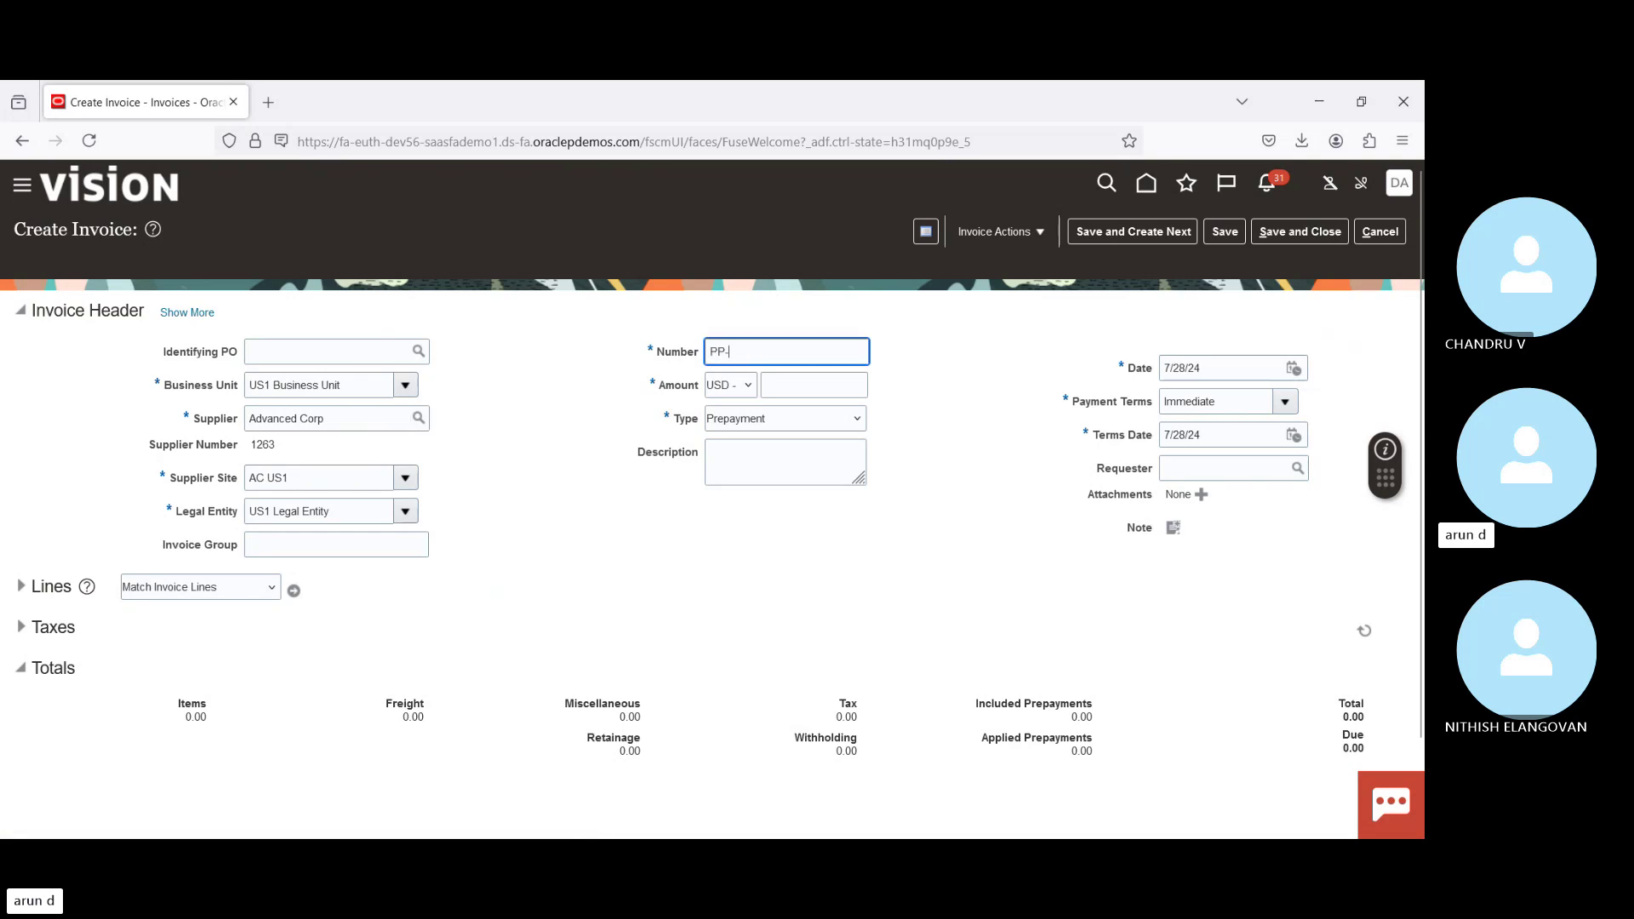
pyautogui.write('PP-091')
pyautogui.press('Tab')
pyautogui.press('Tab')
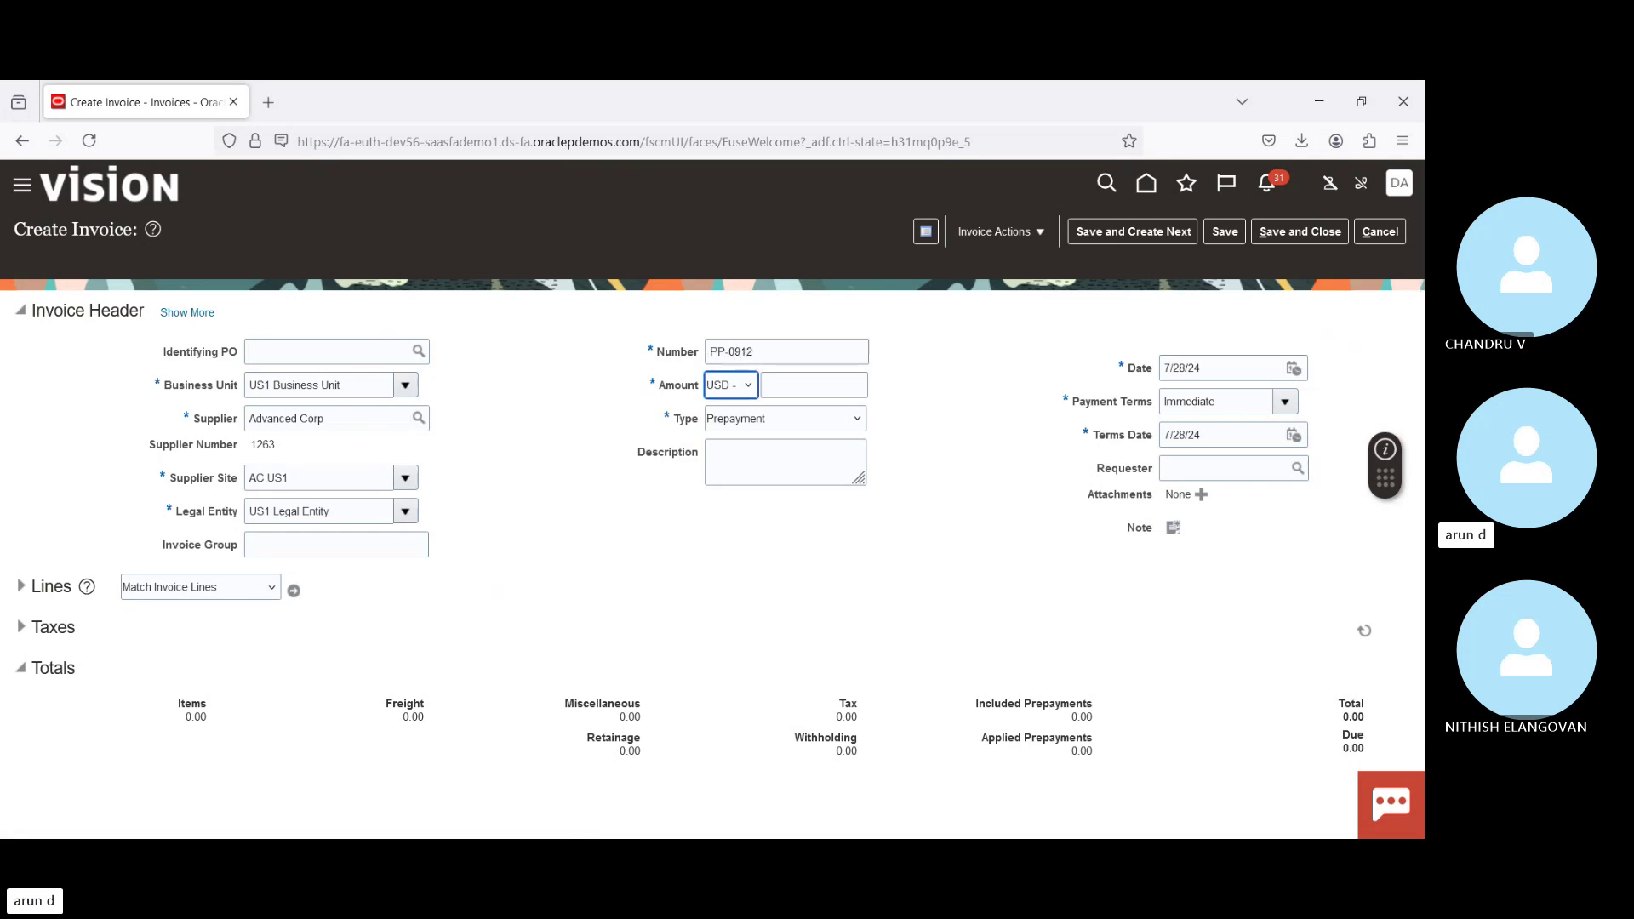
pyautogui.write('10,0')
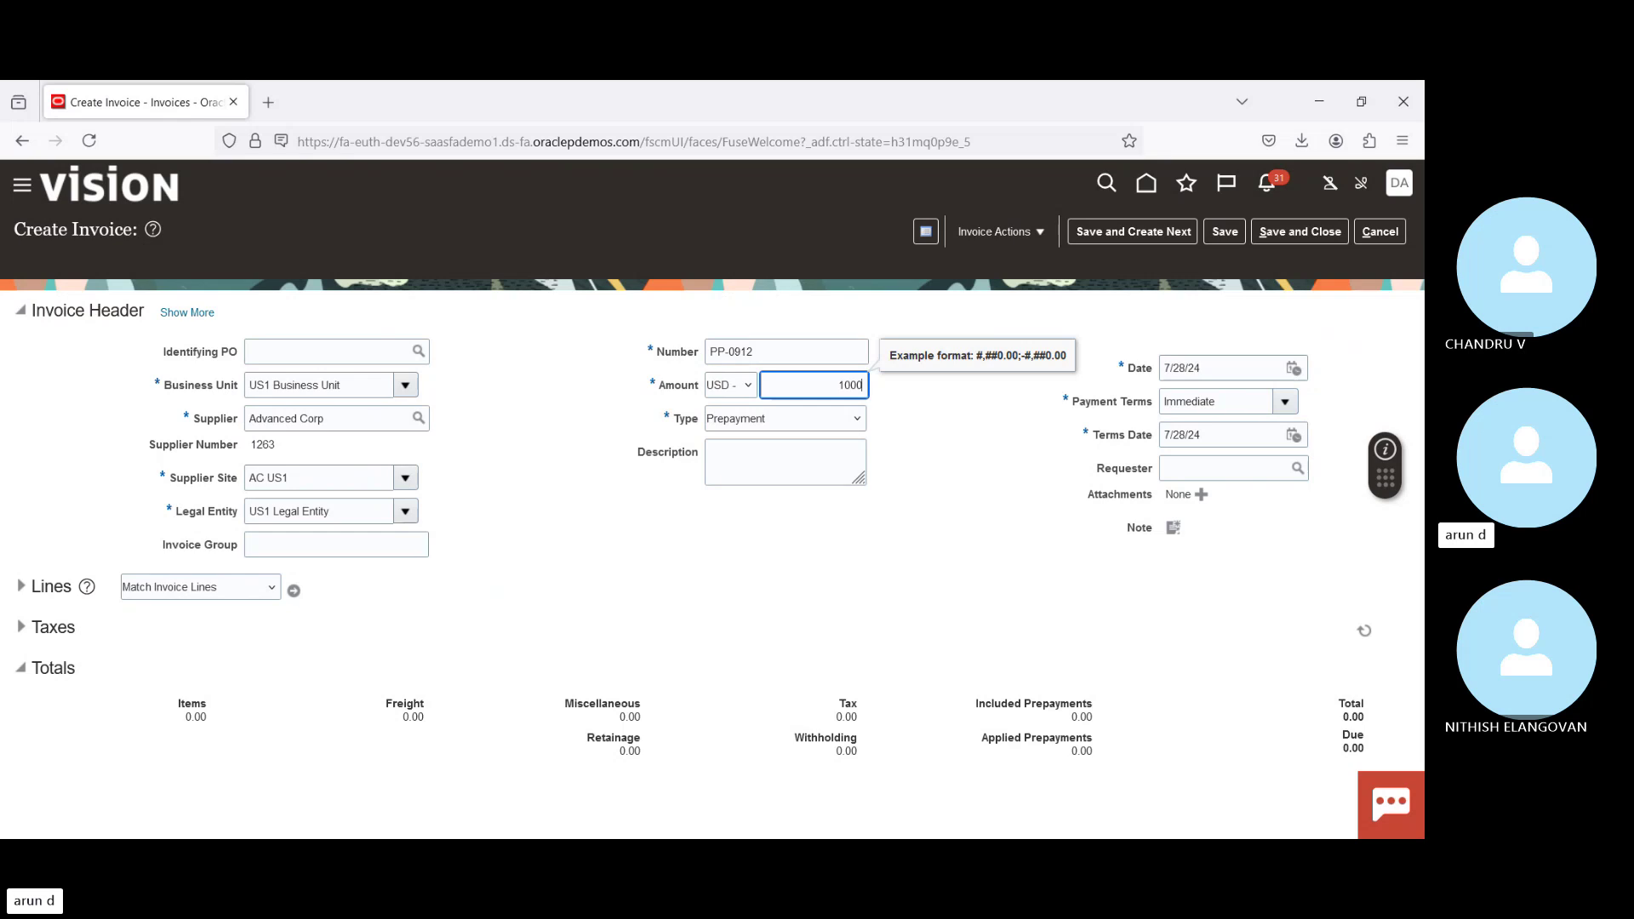
pyautogui.write('00')
pyautogui.press('Tab')
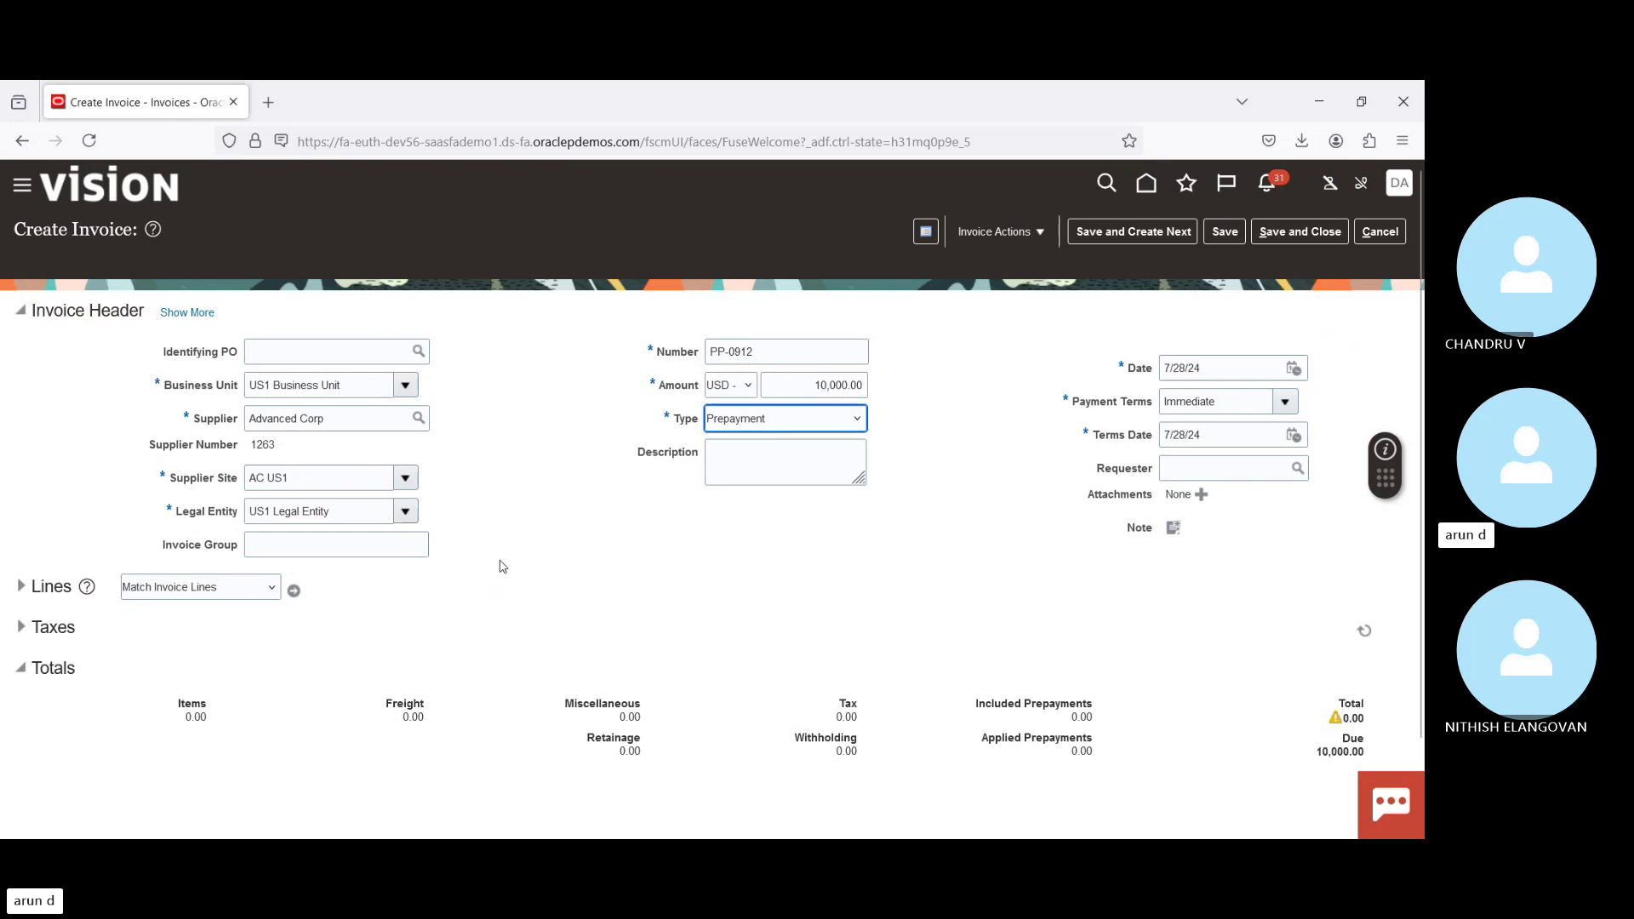
pyautogui.click(554, 513)
# Step: Add a 10,000.00 line and validate the prepayment invoice
pyautogui.click(39, 586)
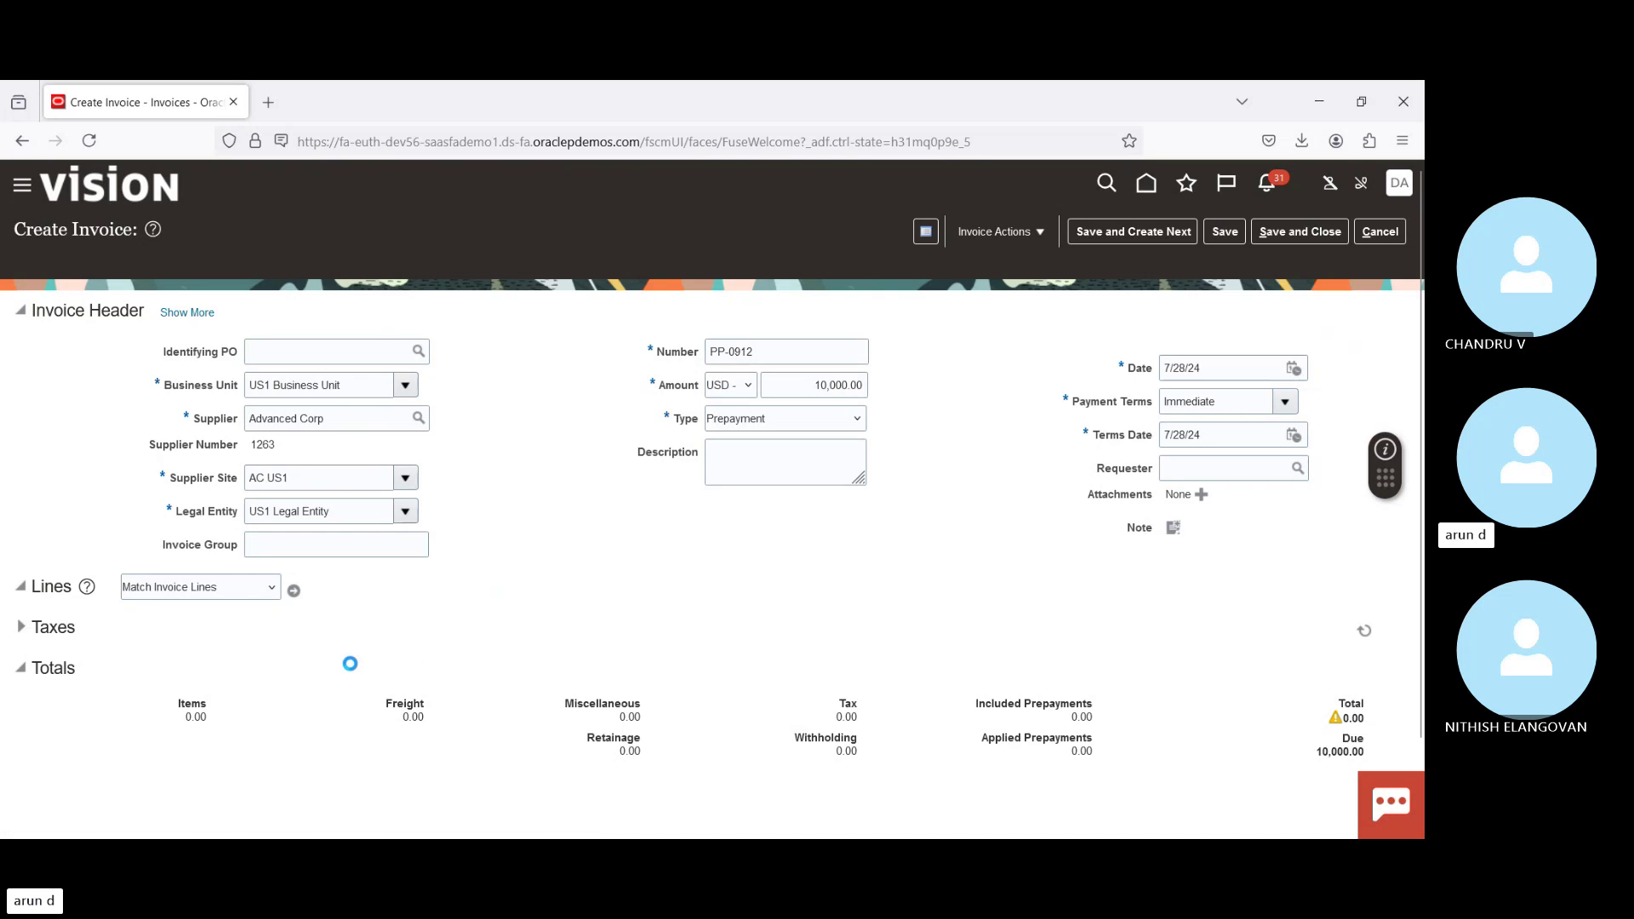
pyautogui.click(281, 760)
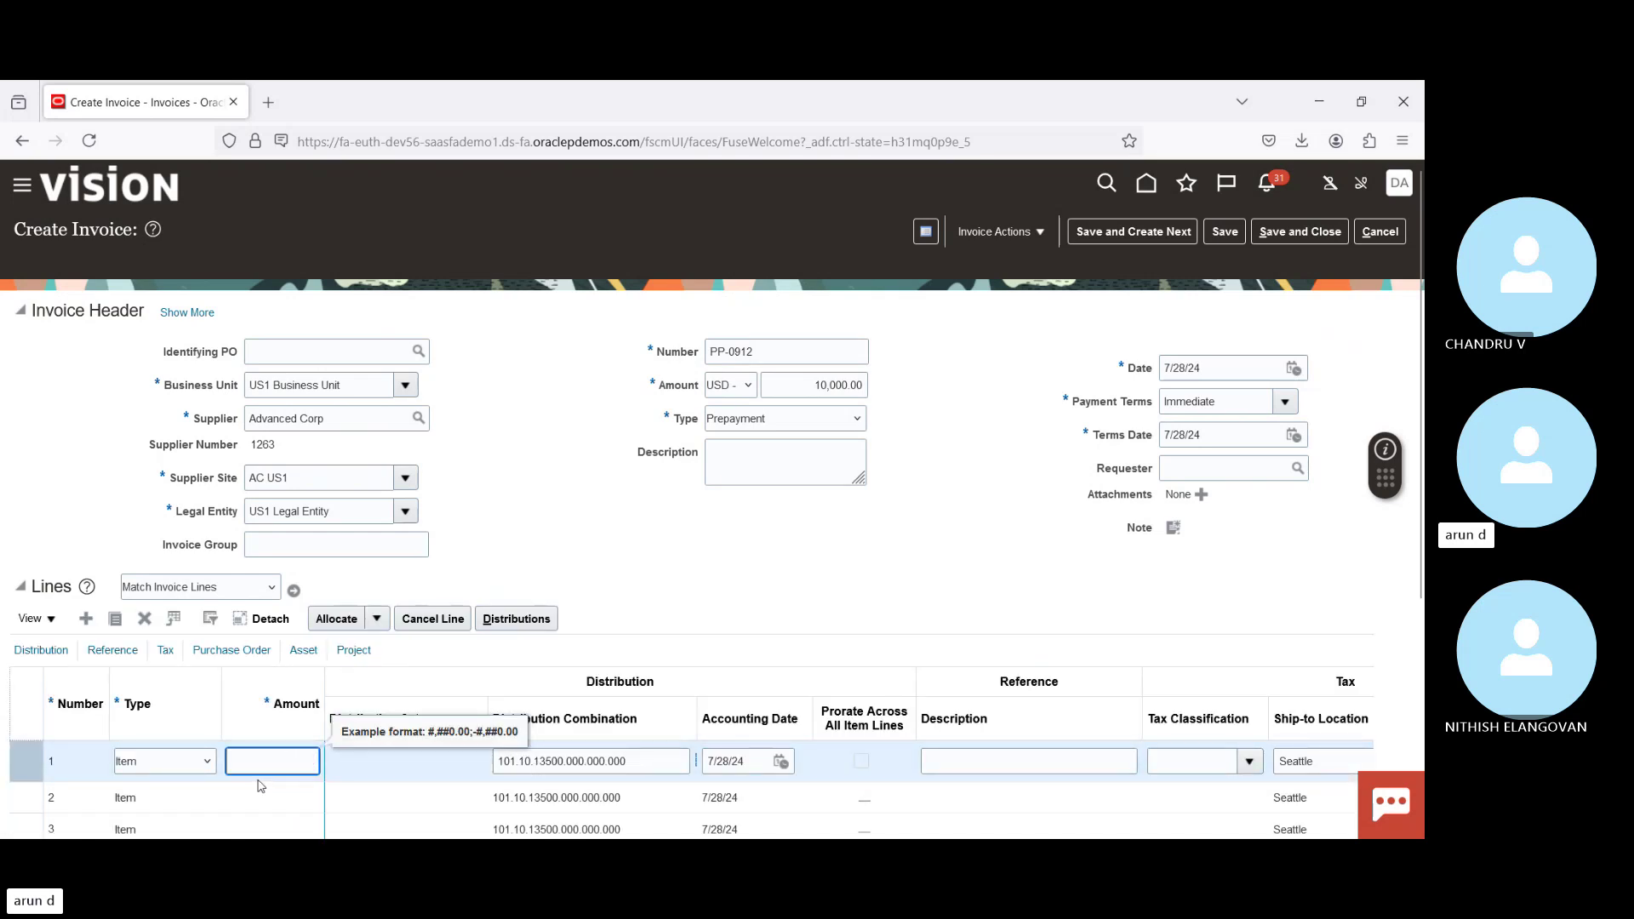
pyautogui.write('10000')
pyautogui.press('Tab')
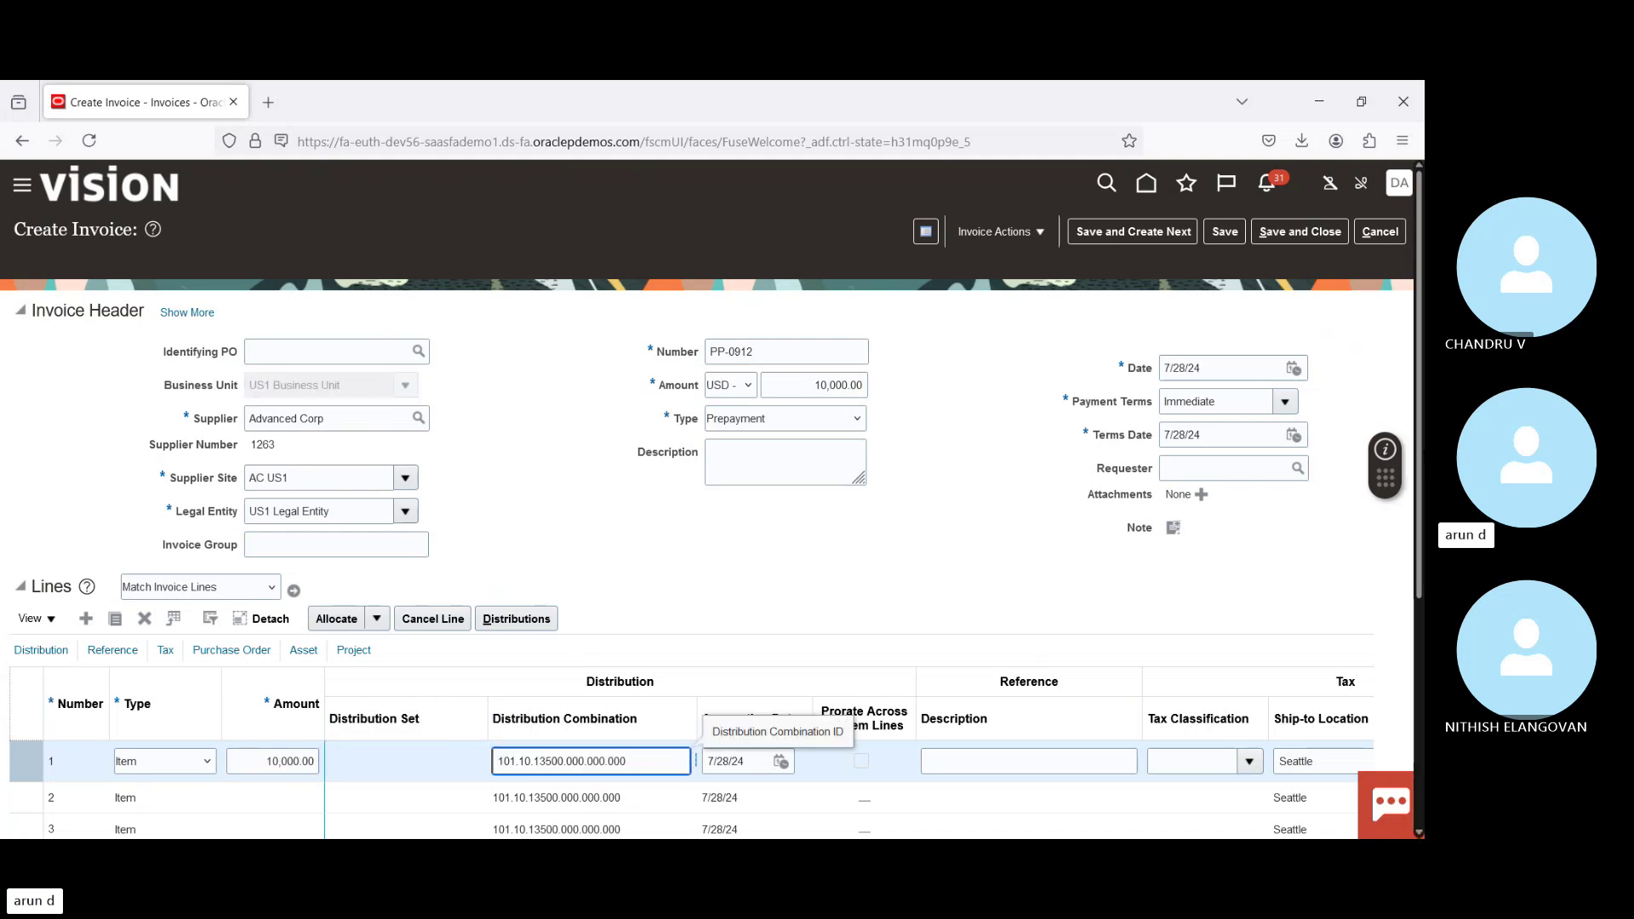
pyautogui.scroll(-4, 1008, 247)
pyautogui.scroll(5, 1008, 247)
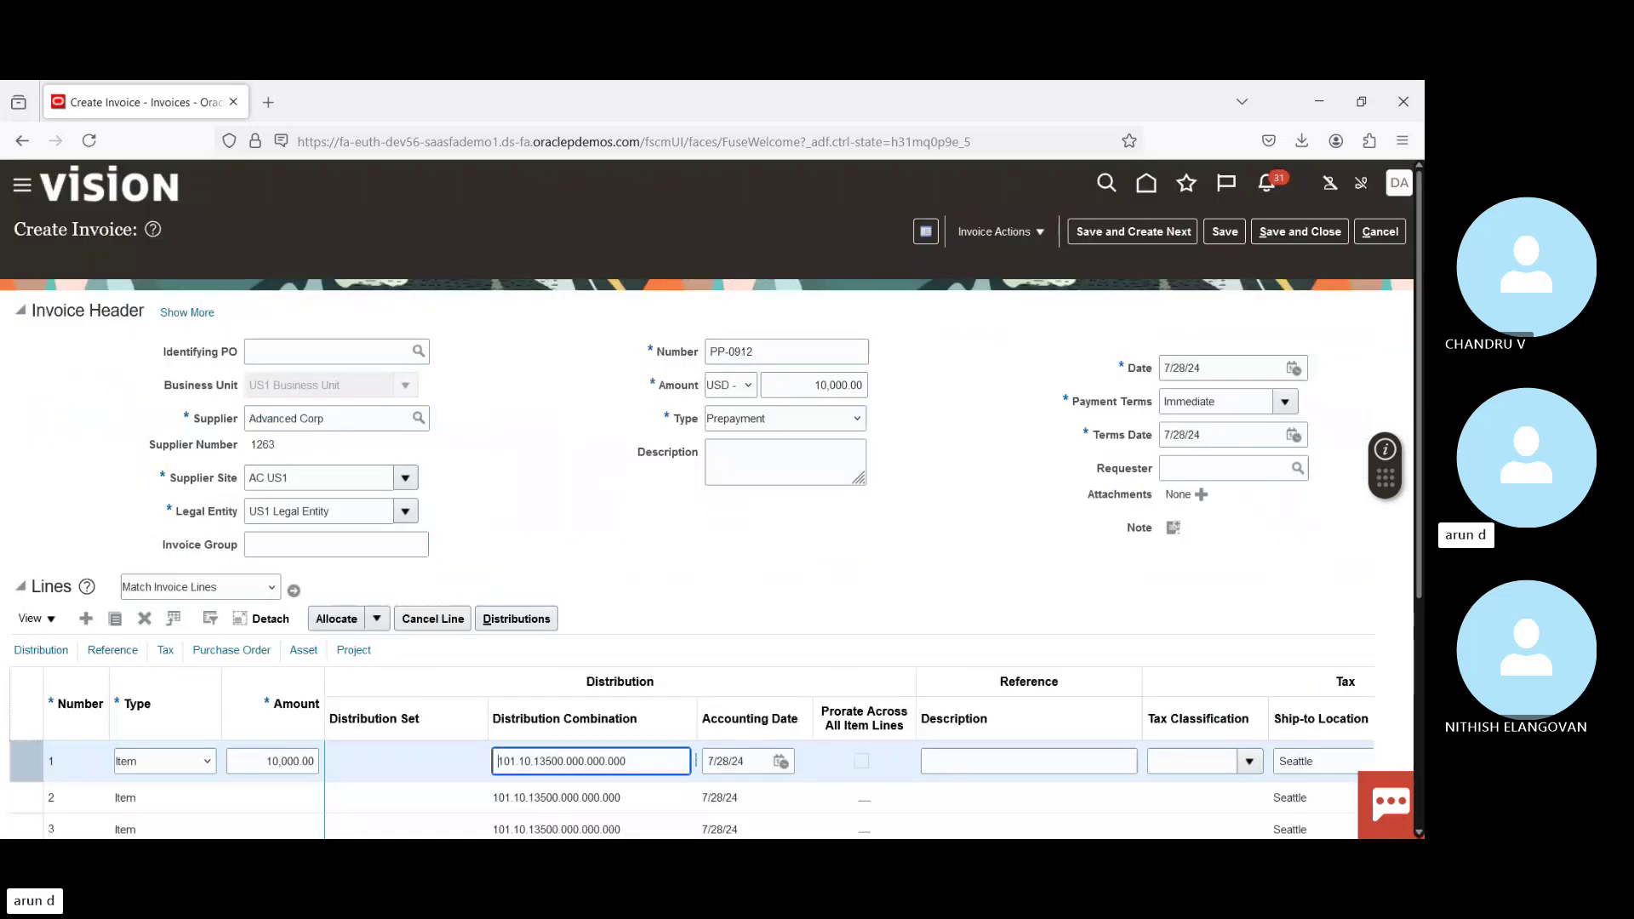
pyautogui.click(1008, 241)
pyautogui.click(1010, 321)
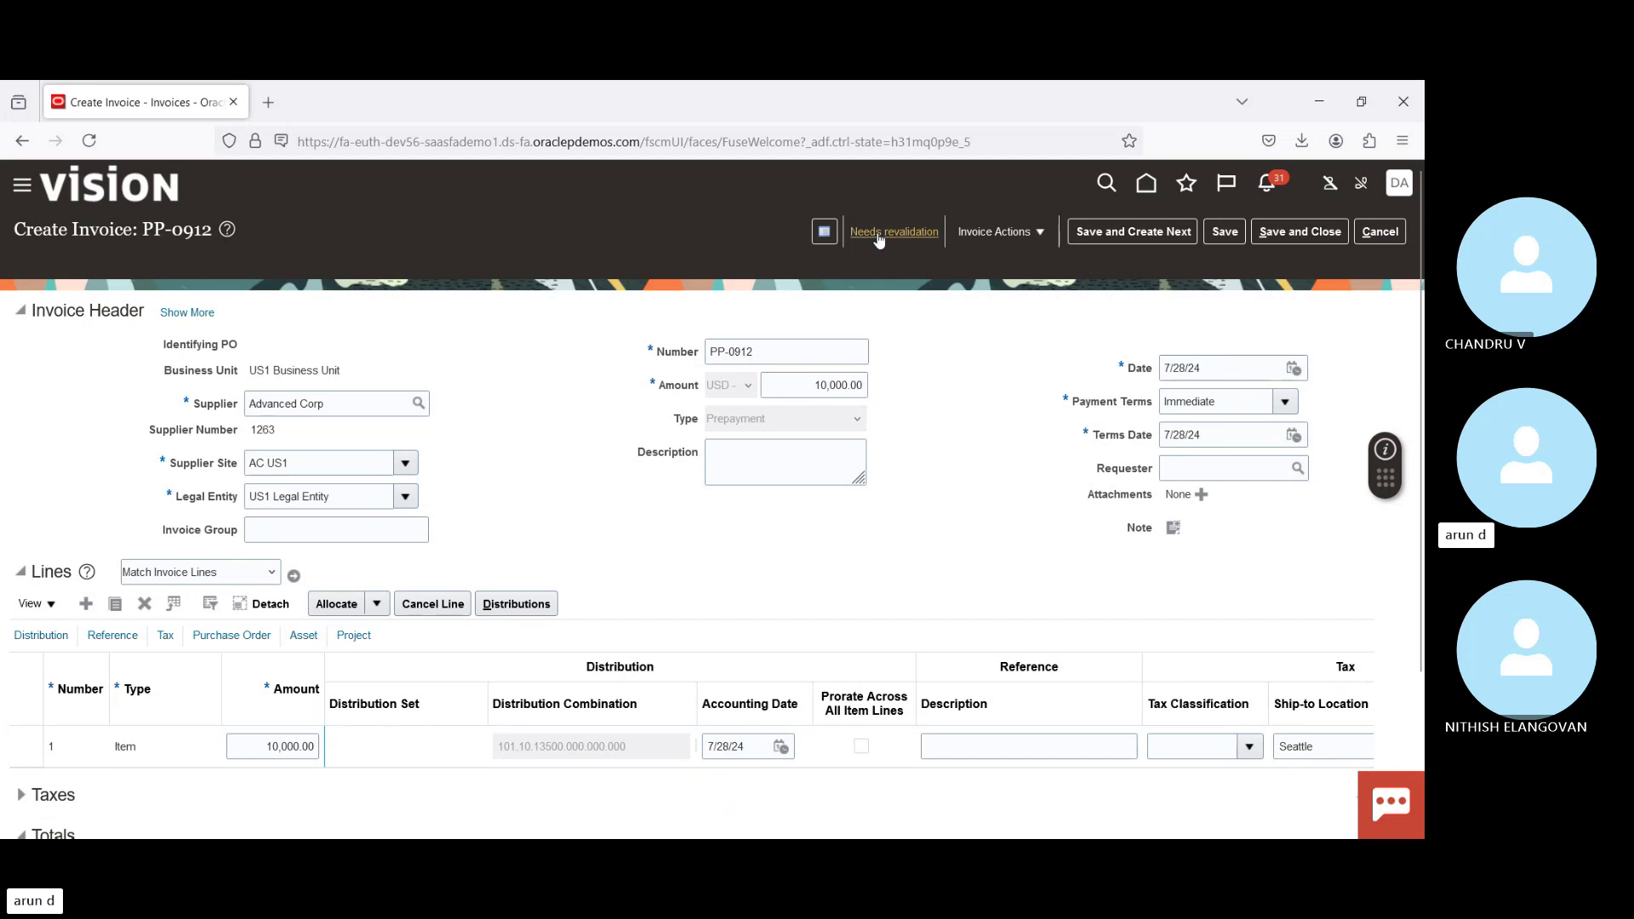
# Step: Open PP-0912's validation summary and its System Holds to see the Line variance hold
pyautogui.click(877, 233)
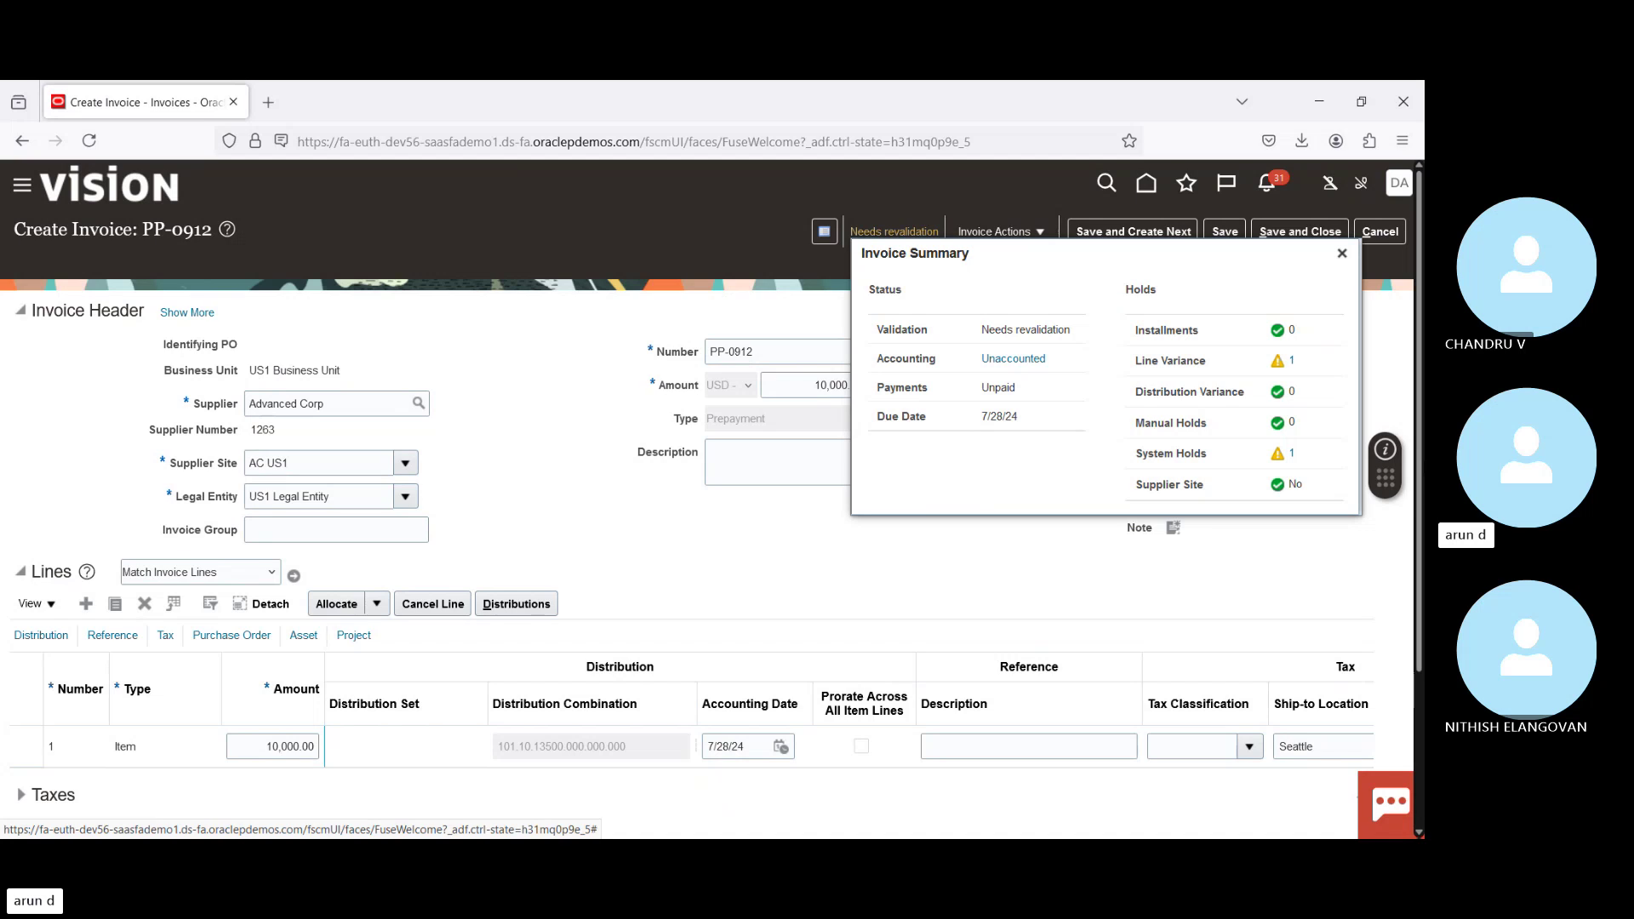
pyautogui.moveTo(1420, 557); pyautogui.dragTo(1415, 387)
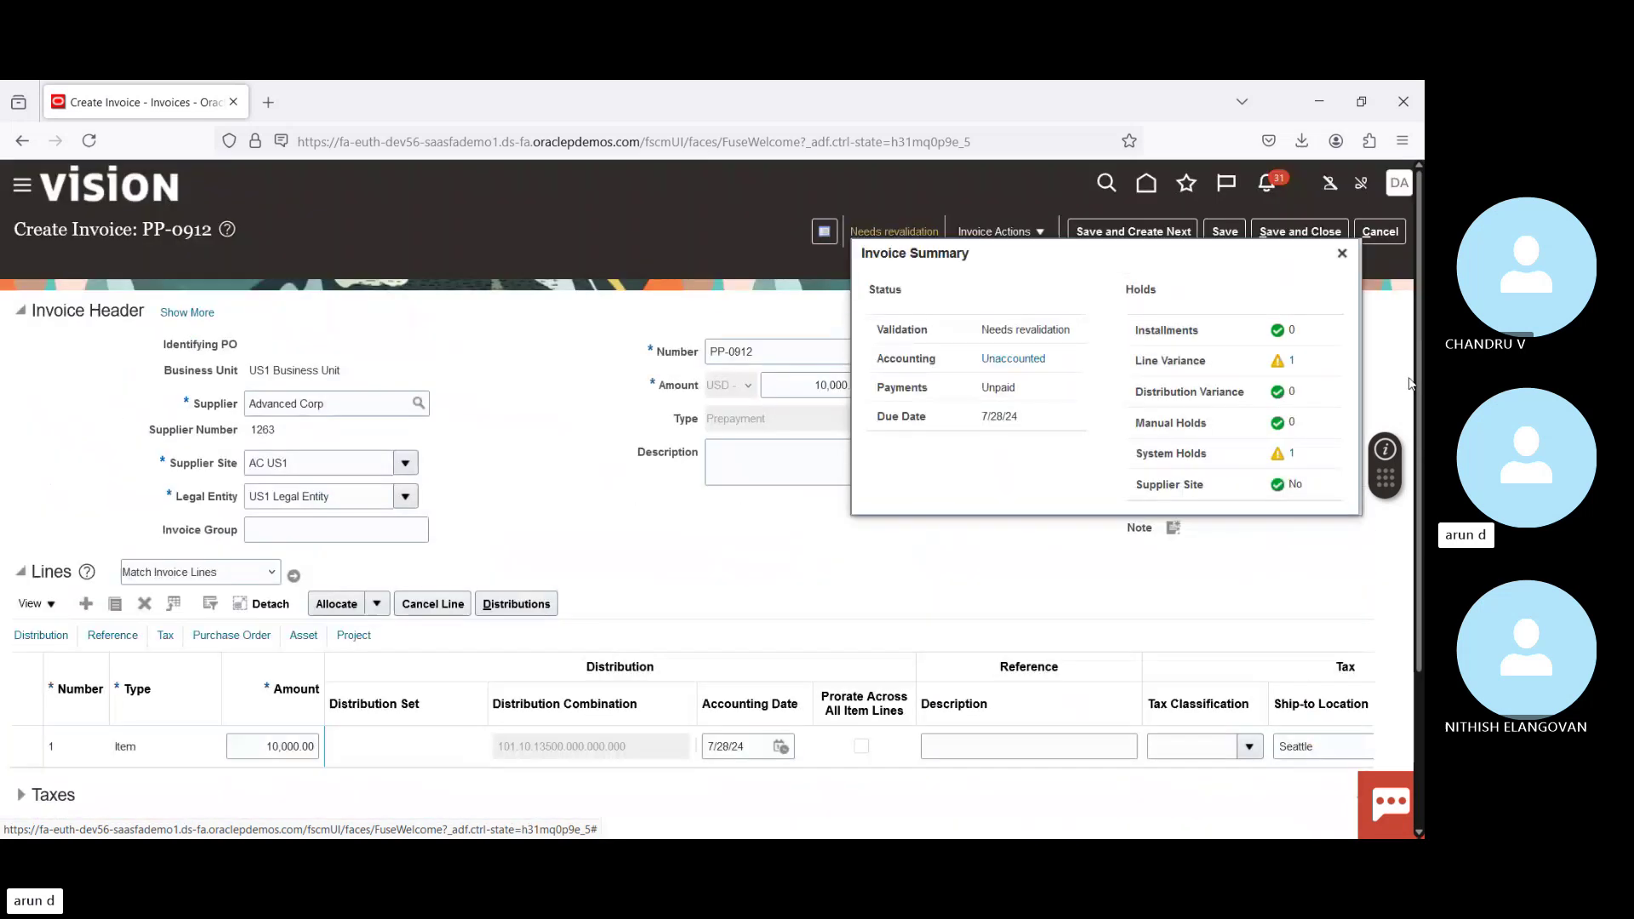
pyautogui.click(1342, 254)
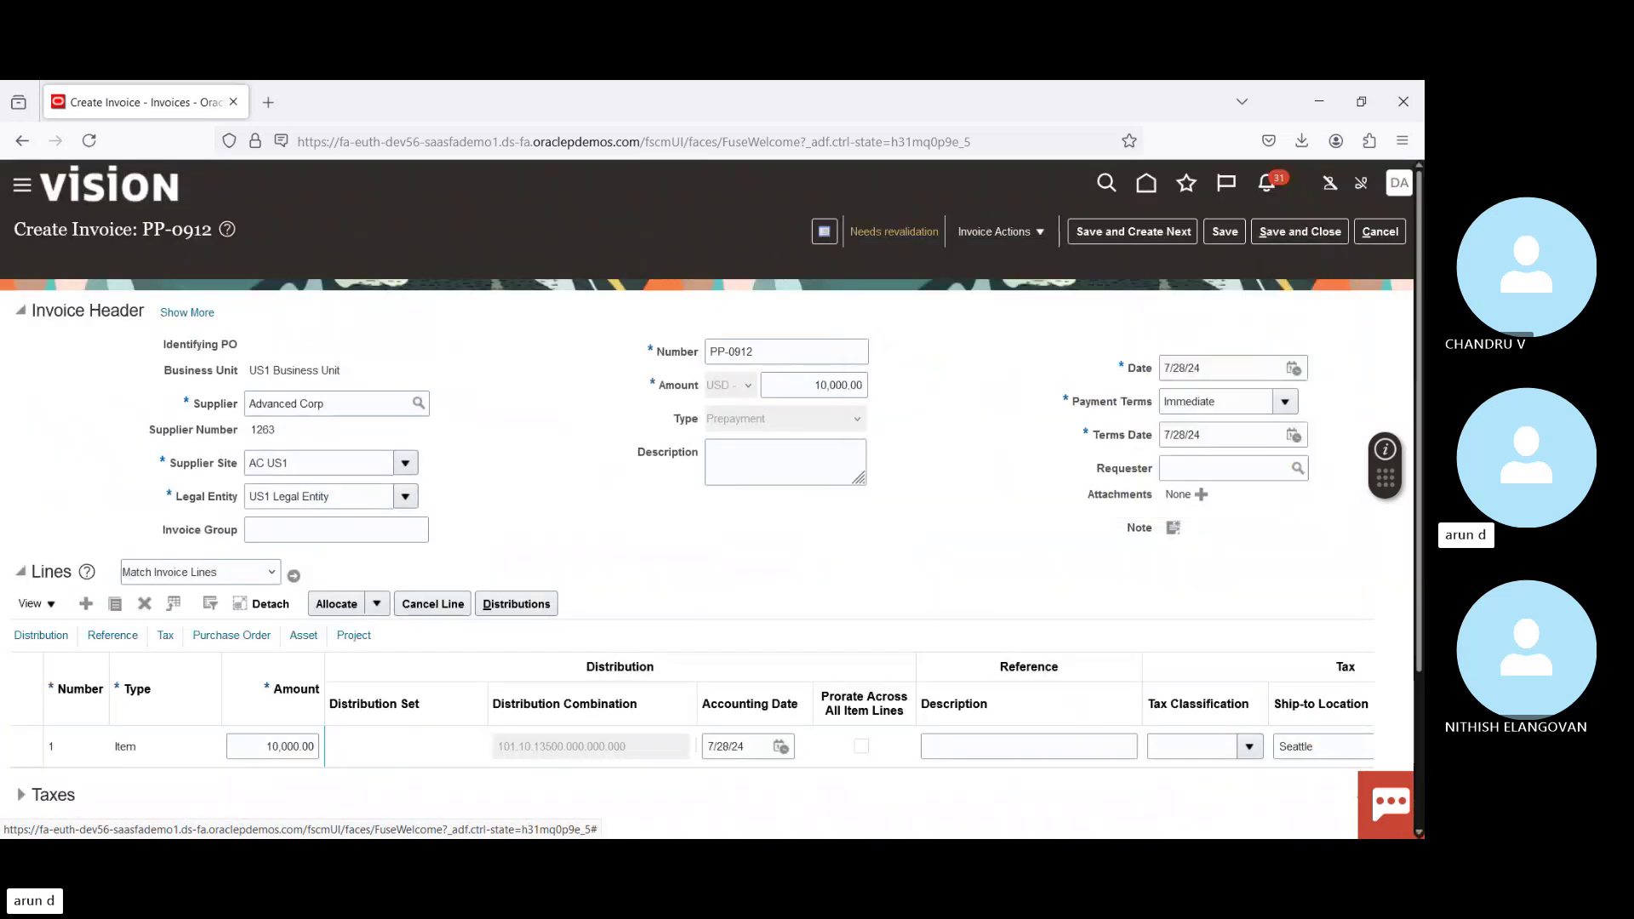
pyautogui.click(891, 230)
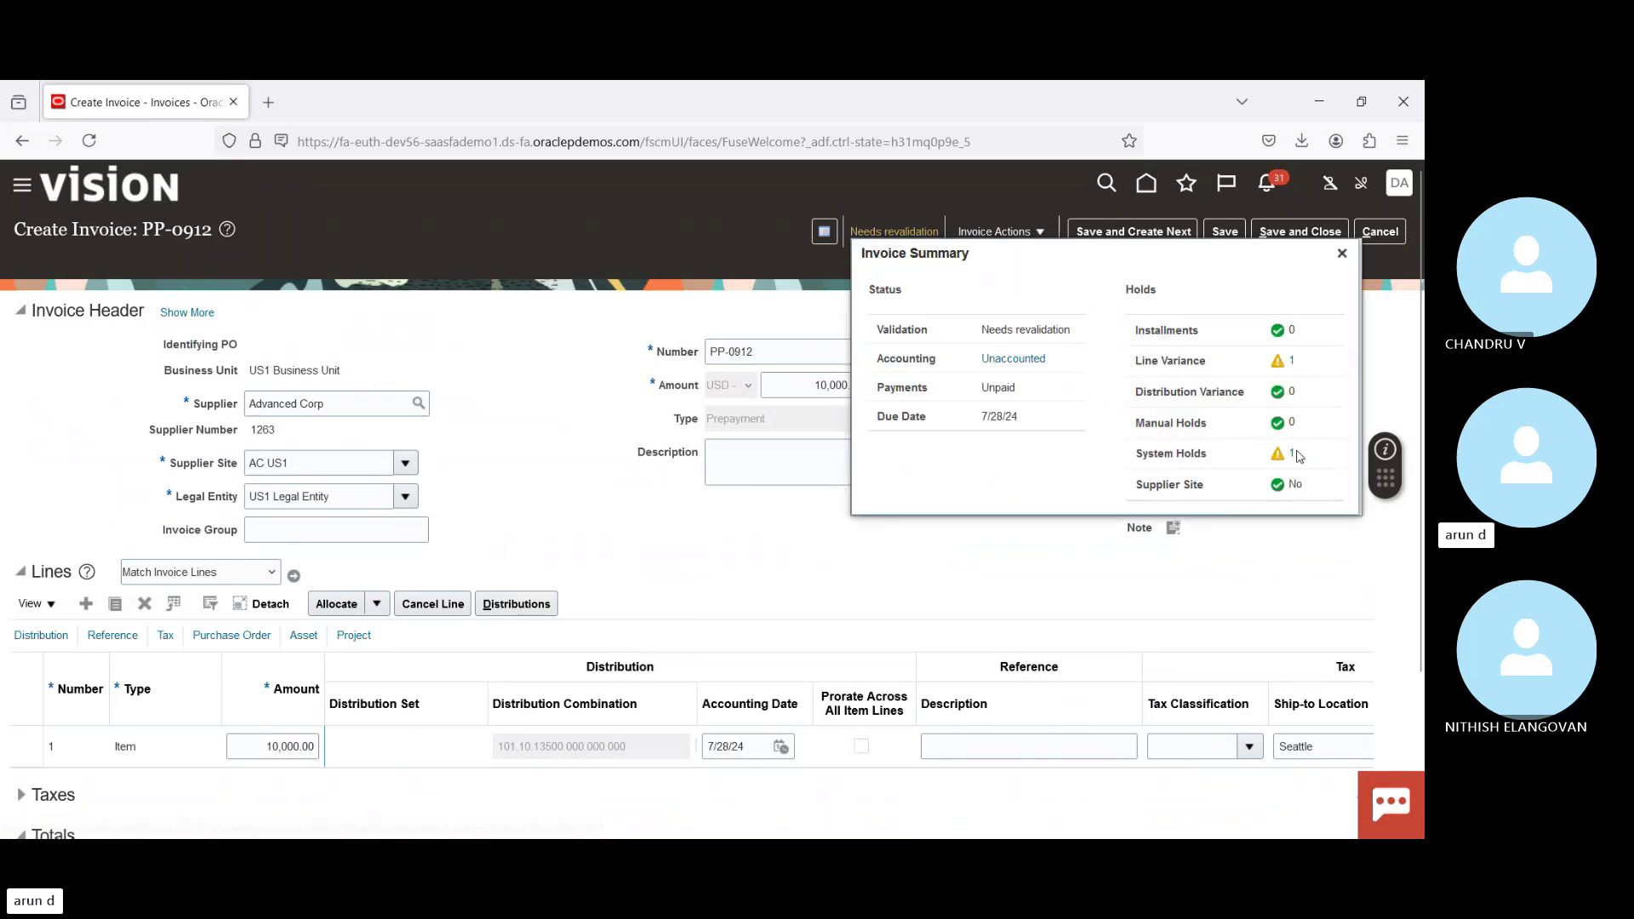
pyautogui.click(1291, 454)
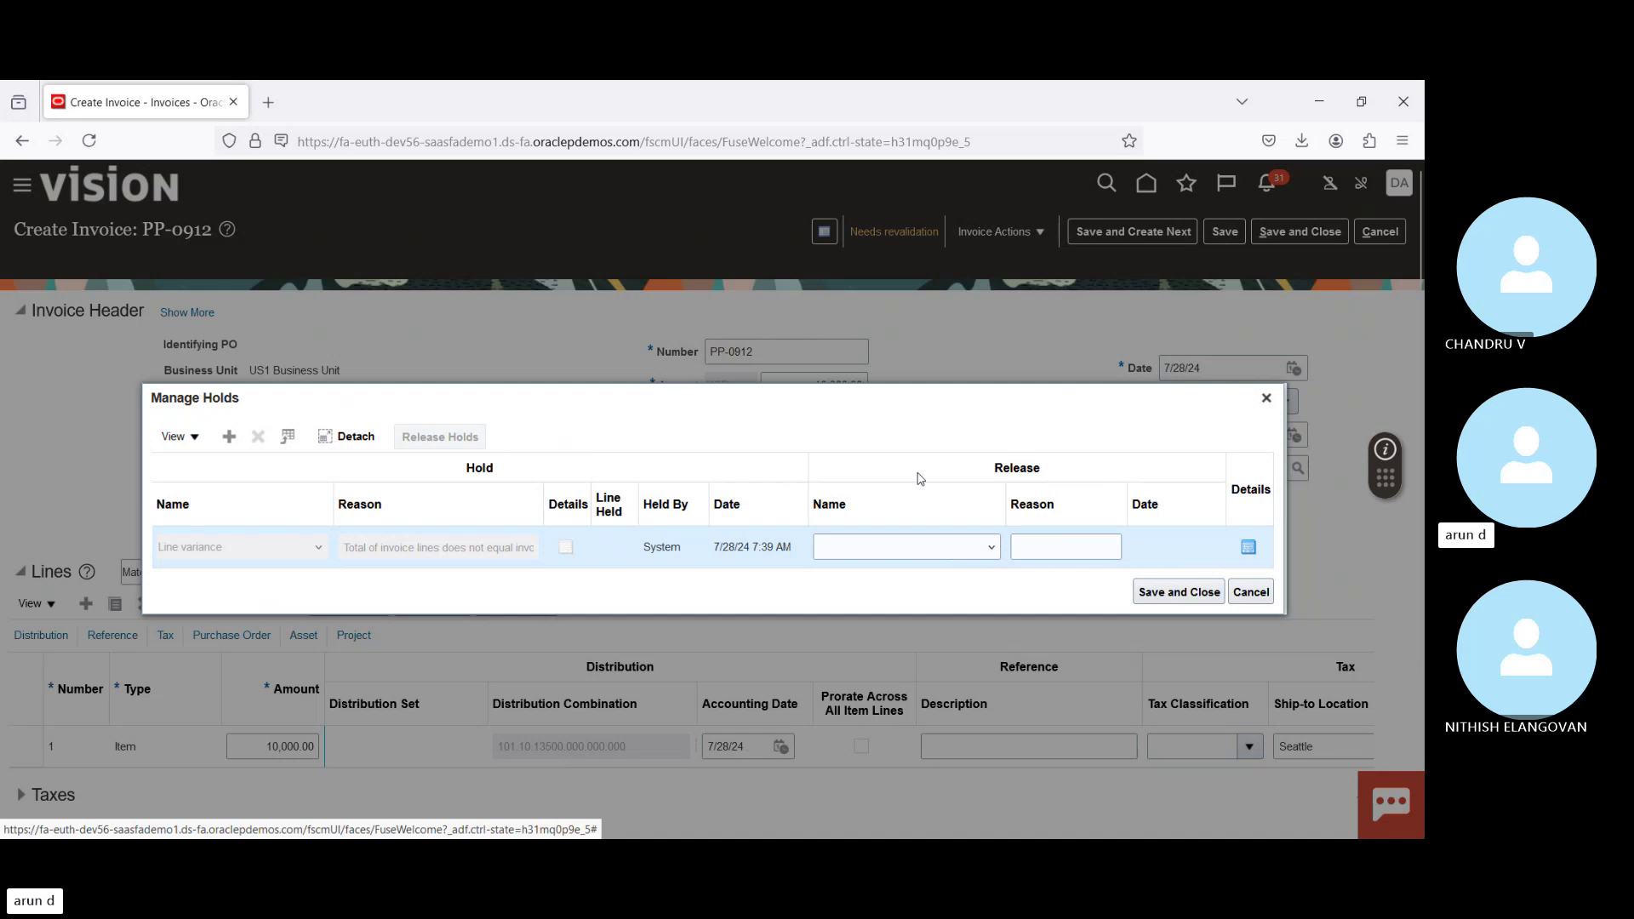
# Step: Dismiss Manage Holds, change PP-0912's header amount from 10,000.00 to 10,950.00, and revalidate the invoice
pyautogui.click(1250, 594)
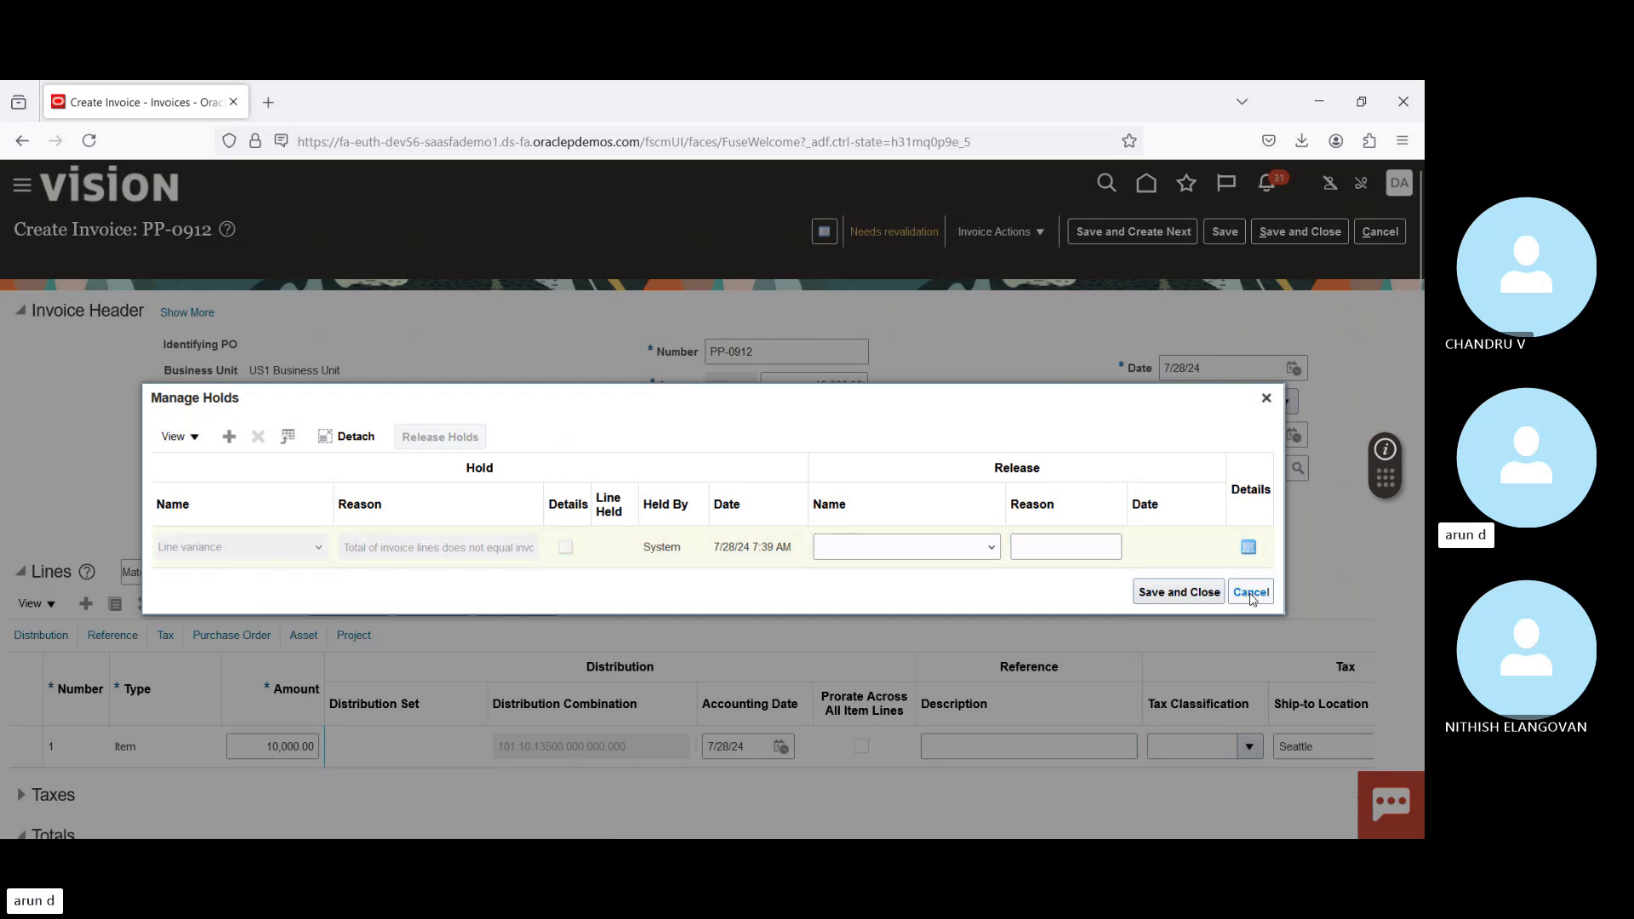
pyautogui.scroll(-3, 1341, 695)
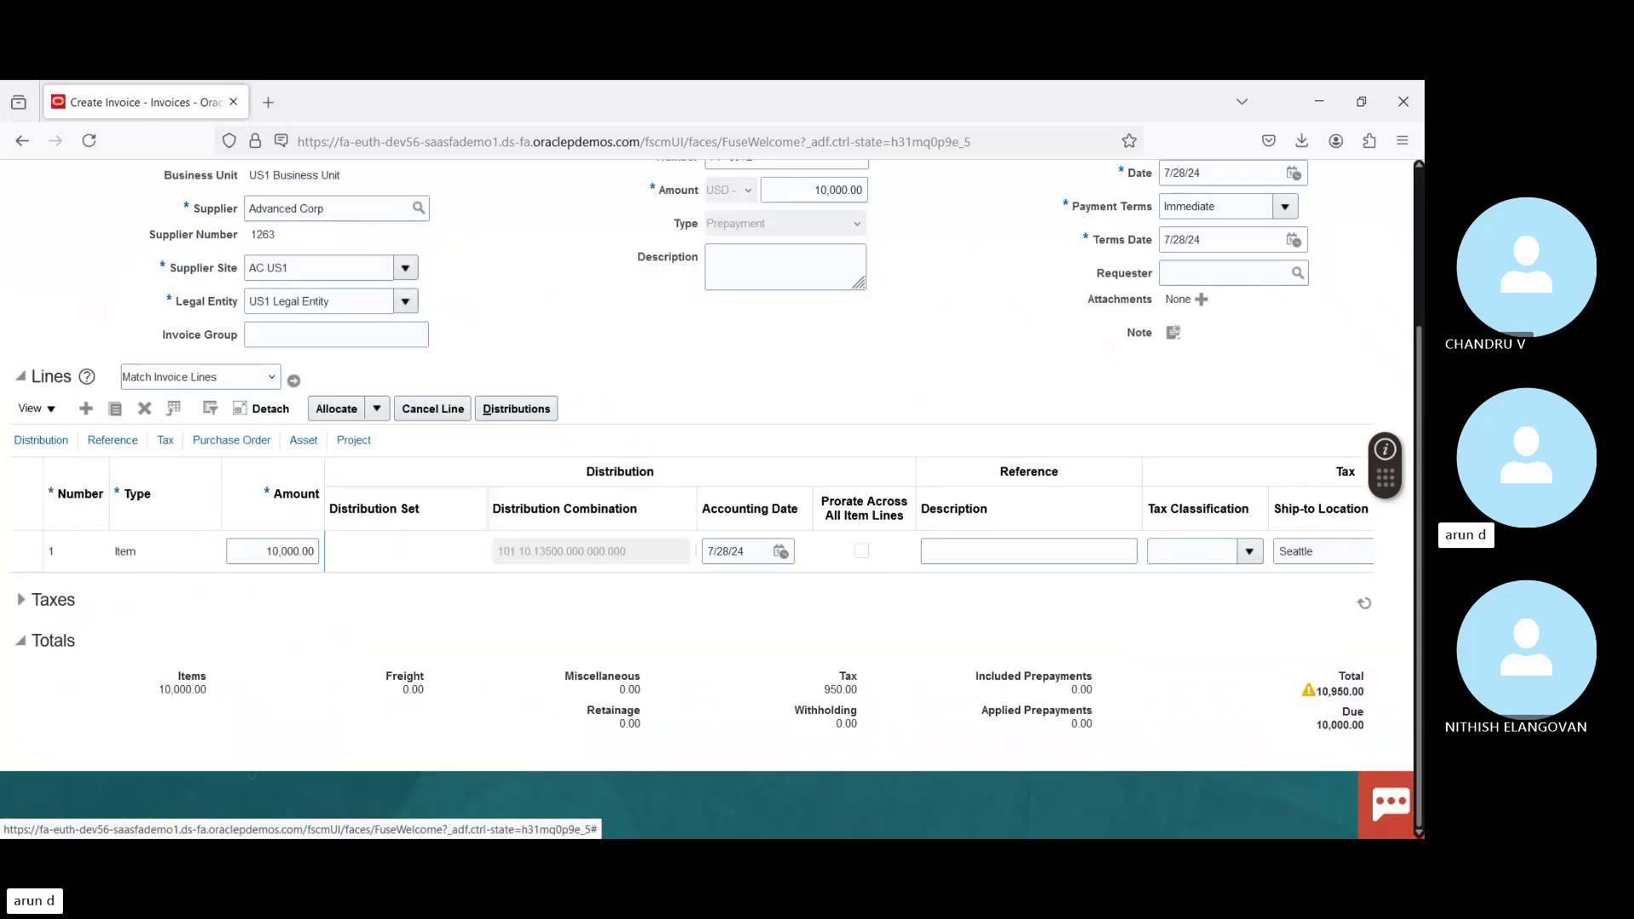
pyautogui.doubleClick(1332, 691)
pyautogui.hotkey('ctrl', 'c')
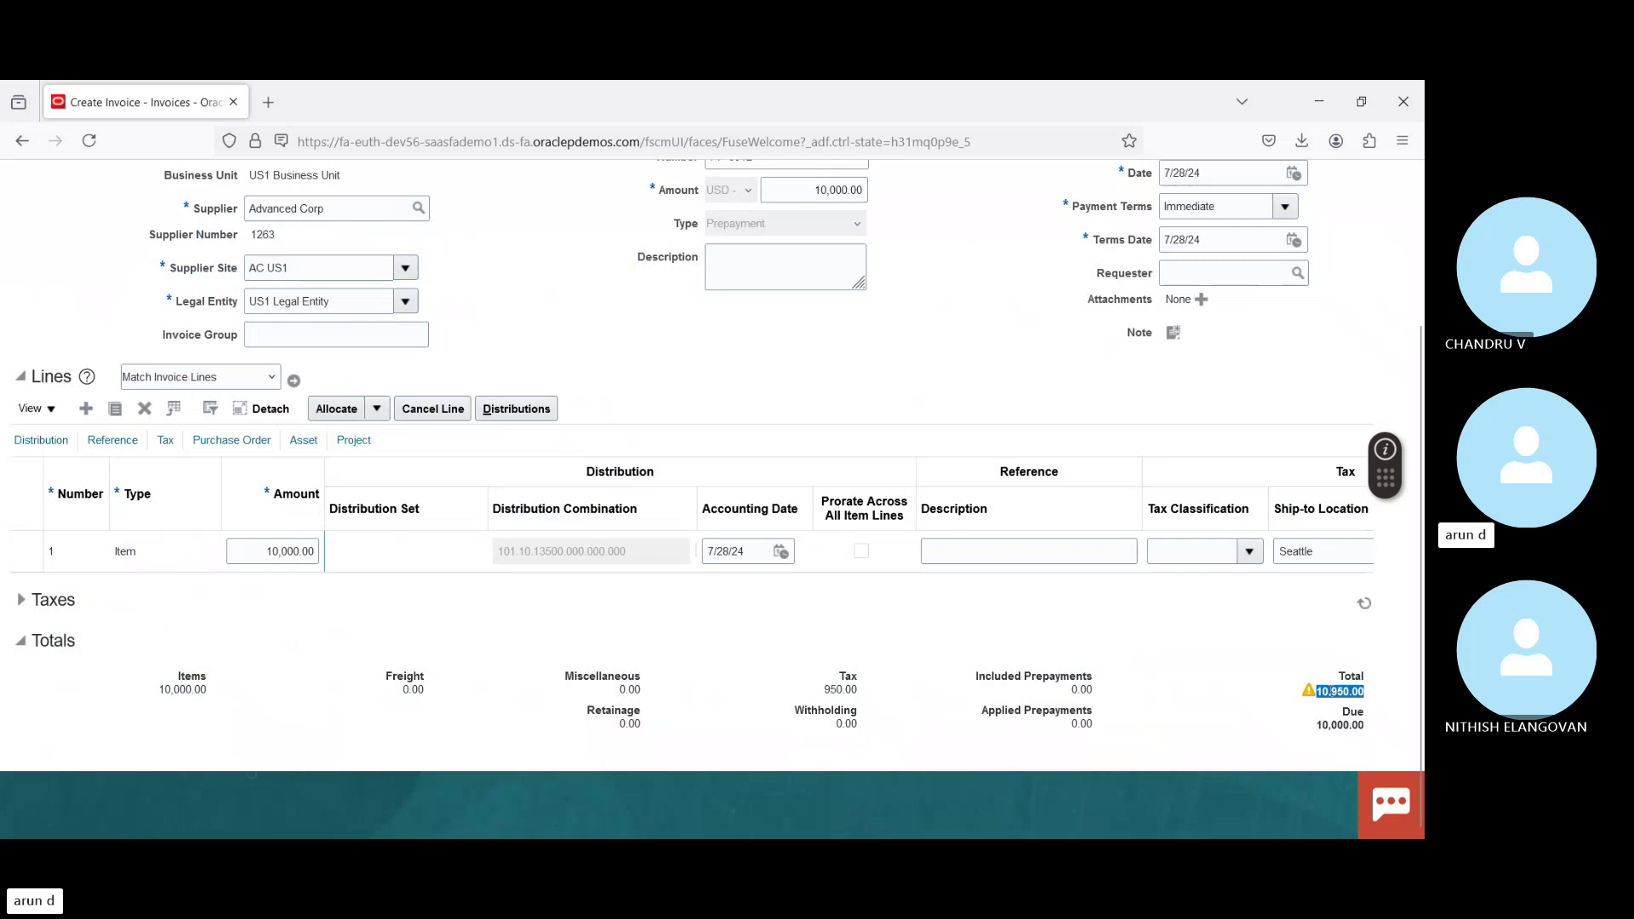
pyautogui.scroll(3, 1118, 449)
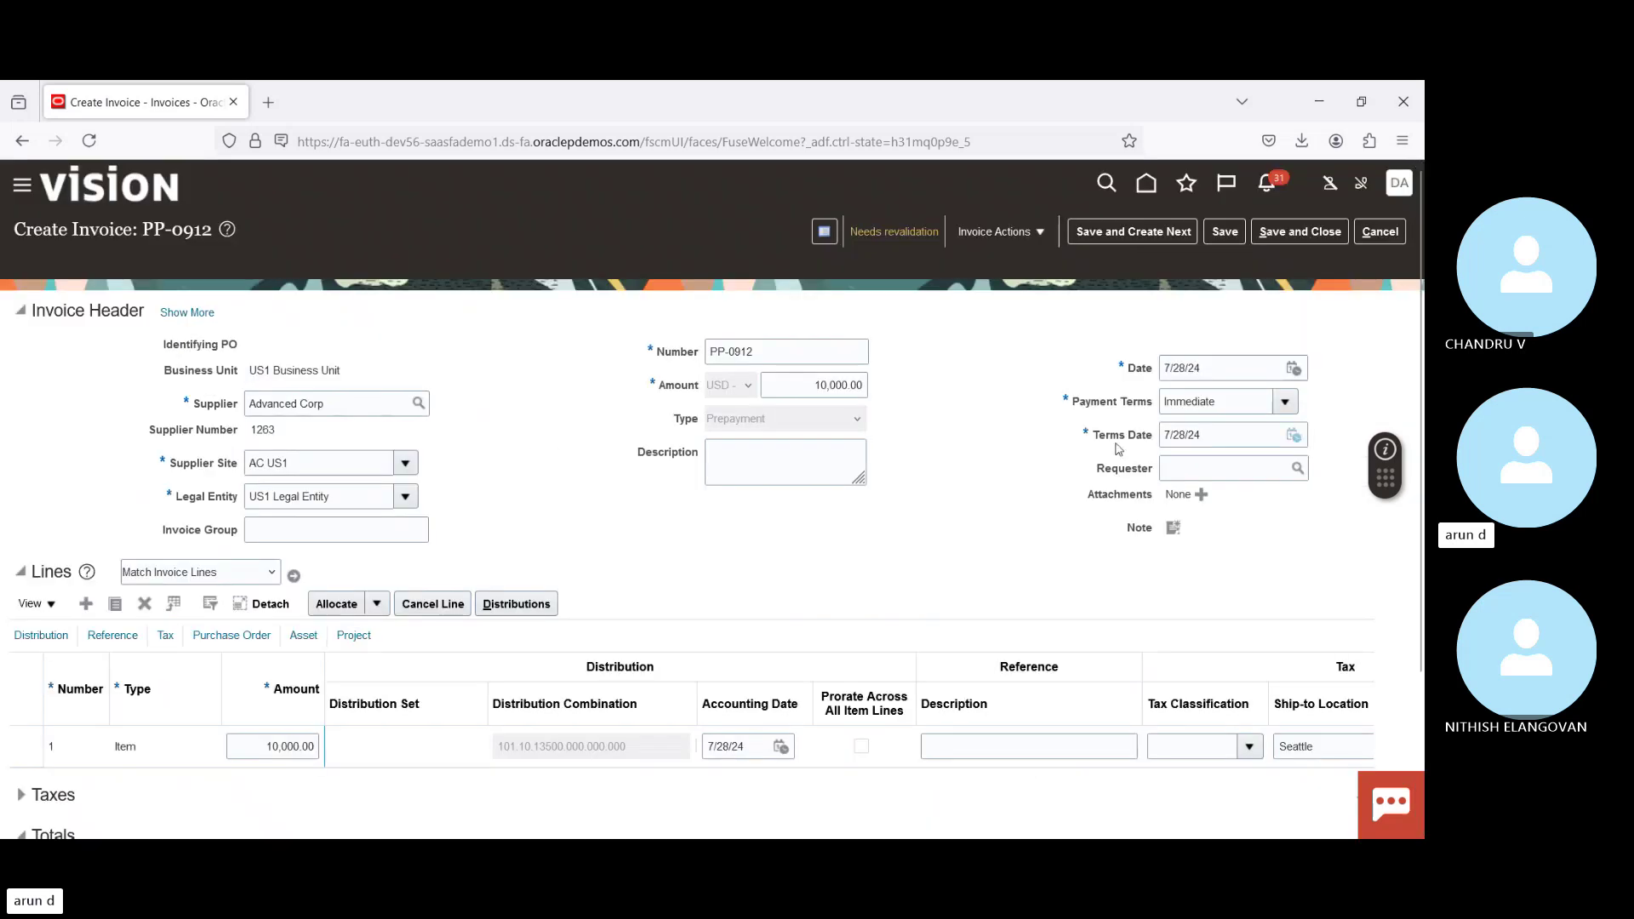
pyautogui.tripleClick(806, 384)
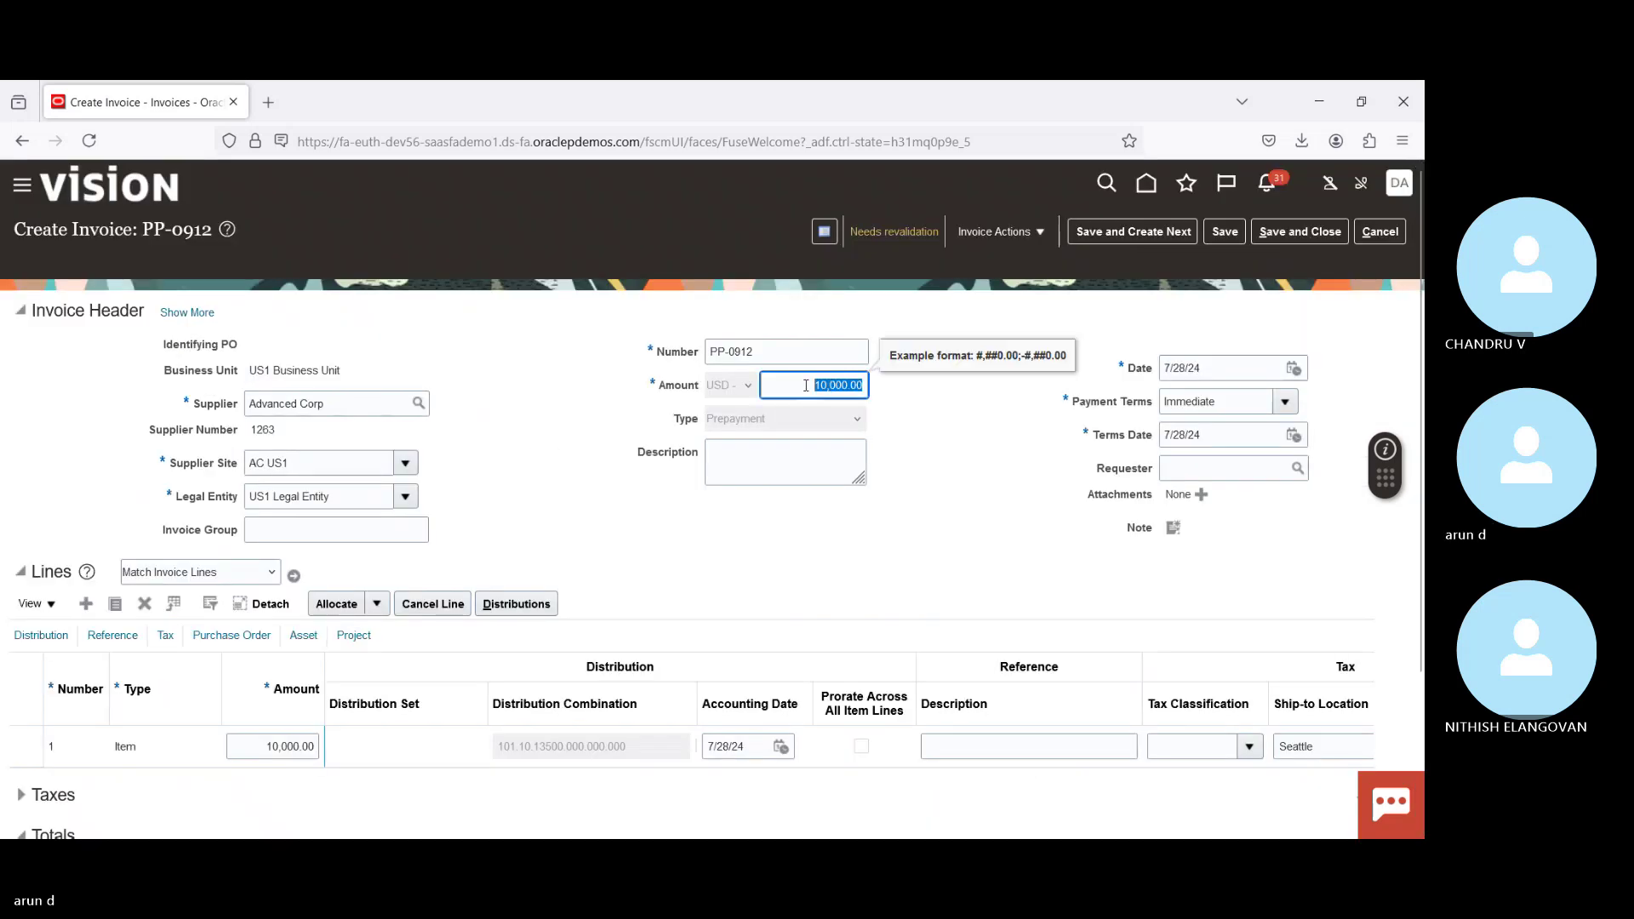
pyautogui.hotkey('ctrl', 'v')
pyautogui.click(1017, 233)
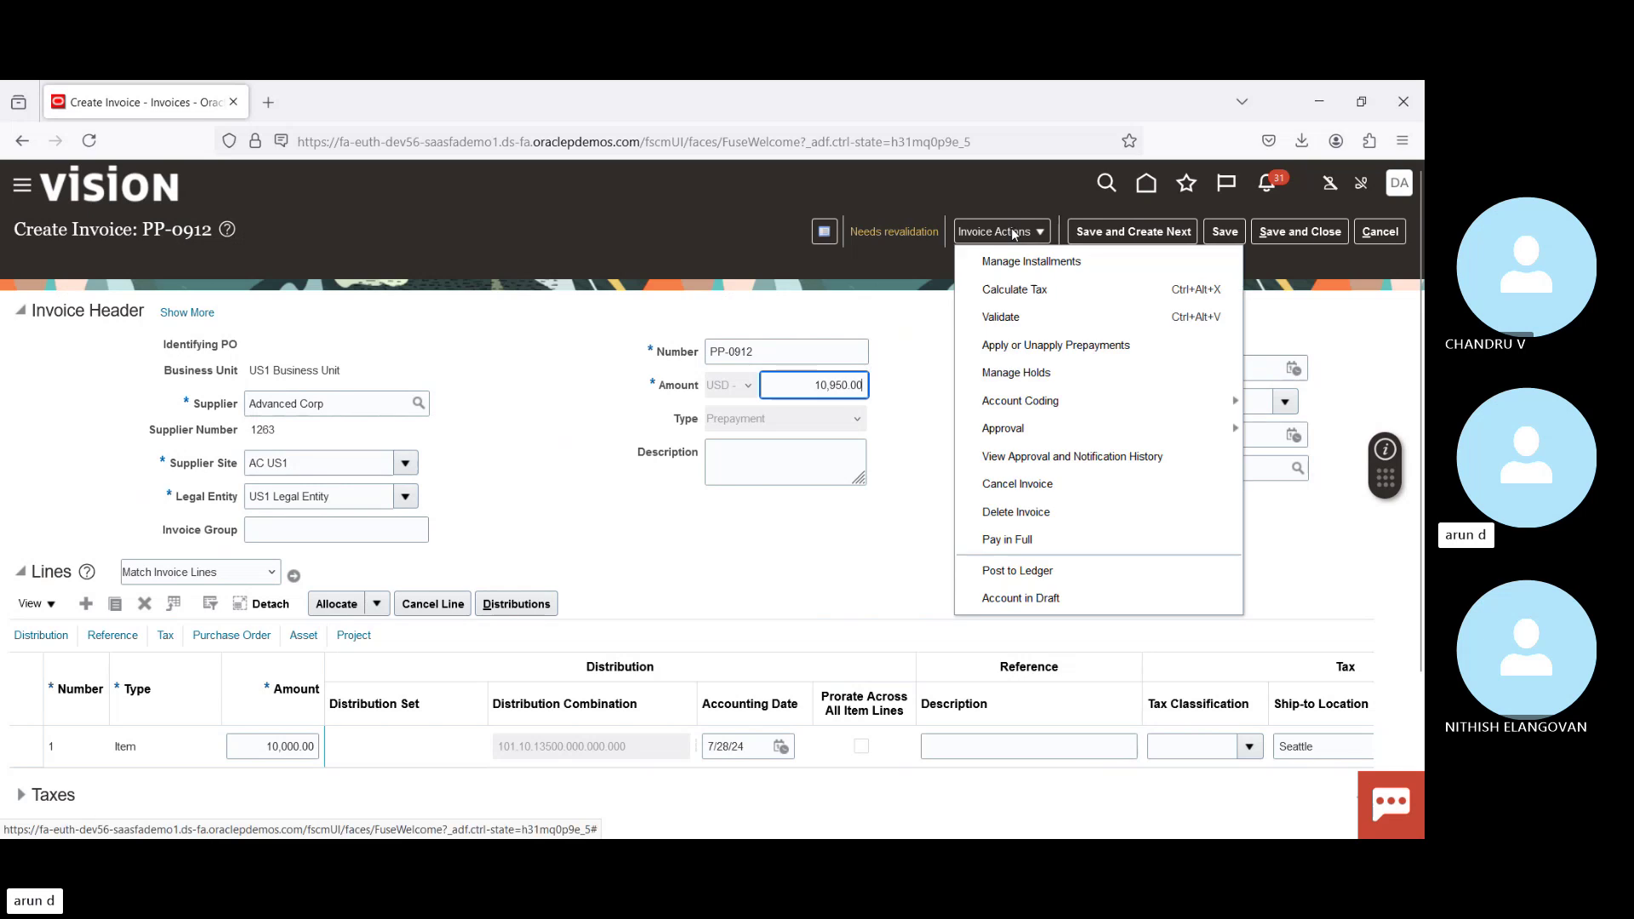
pyautogui.click(1001, 317)
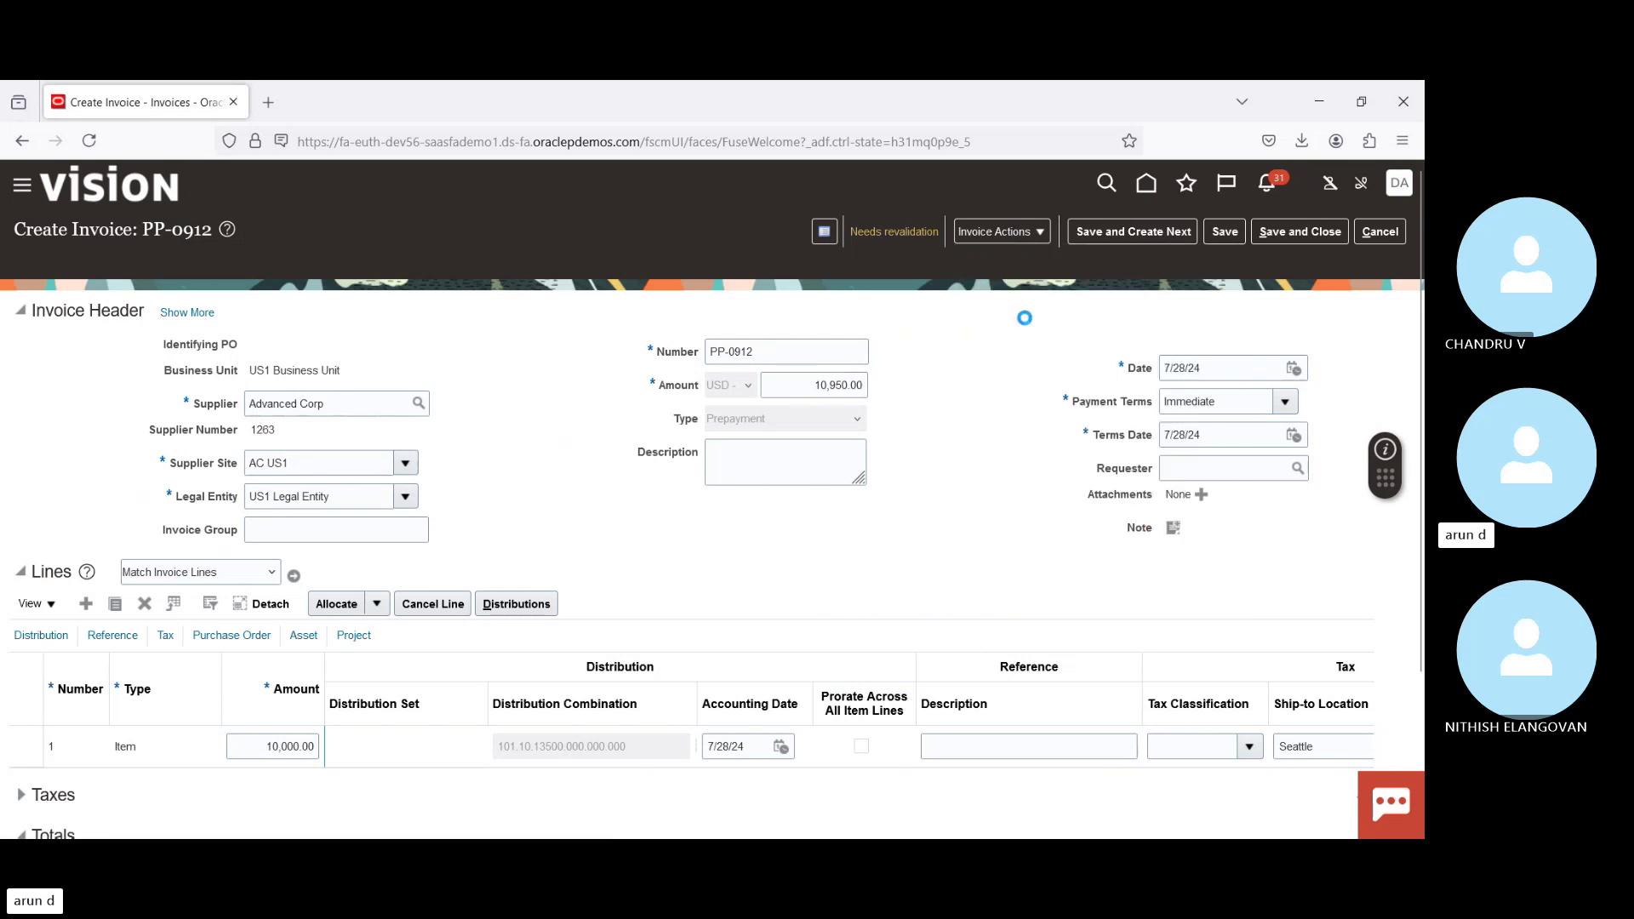
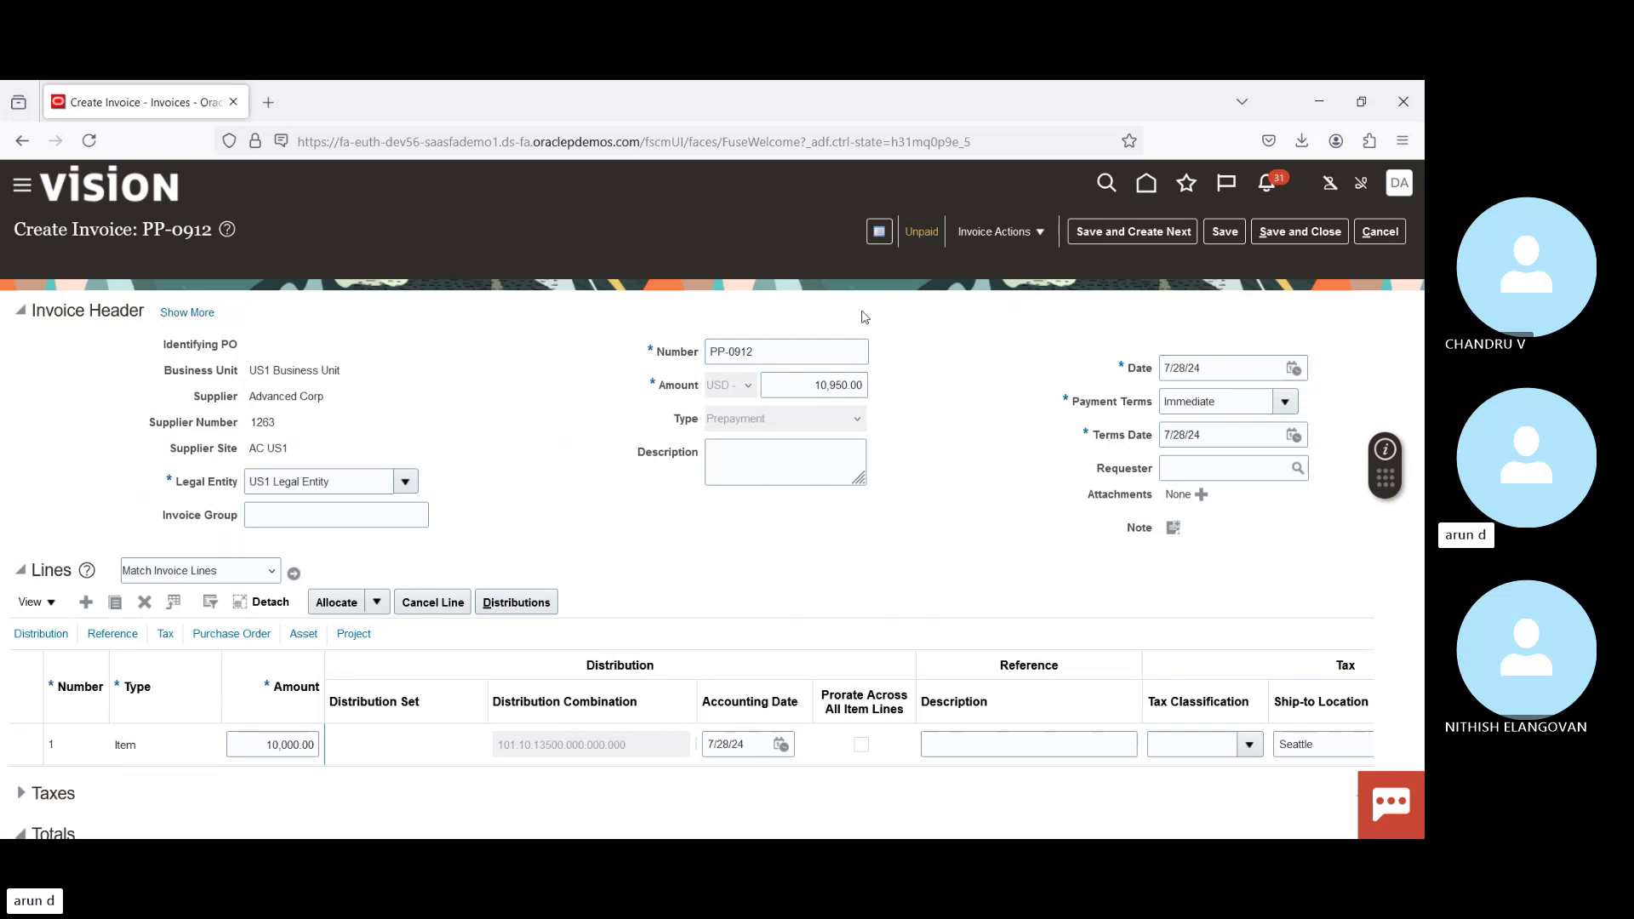
# Step: Pay PP-0912 in full from BofA with AAA Payment Process Profile and Check Stock A, creating payment 4036
pyautogui.click(999, 233)
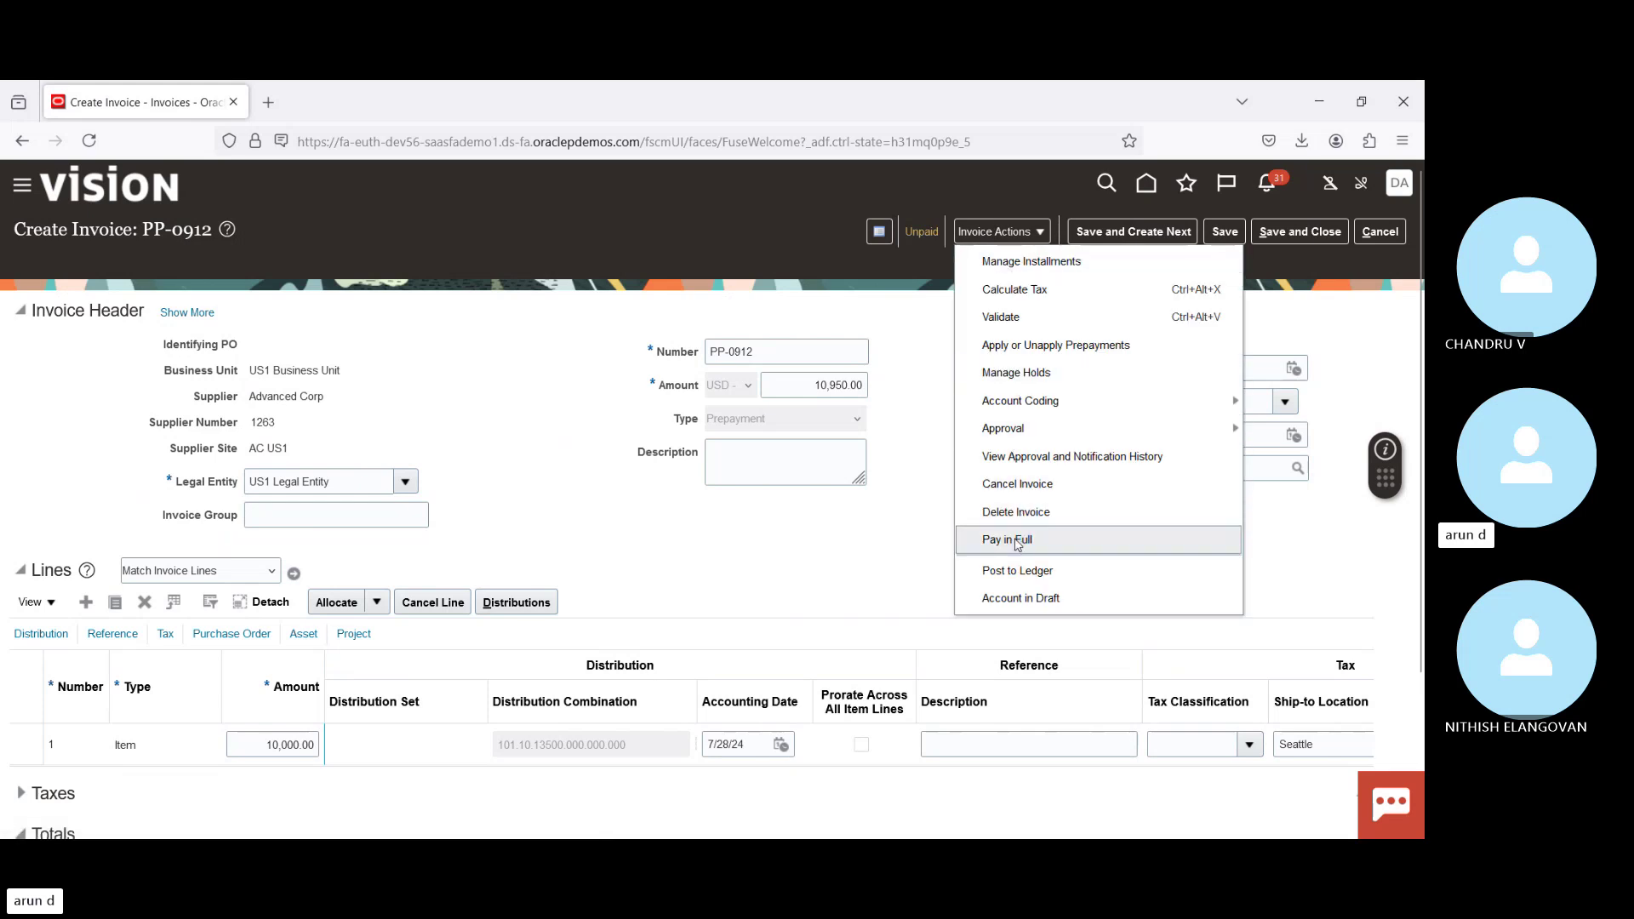
pyautogui.click(1017, 542)
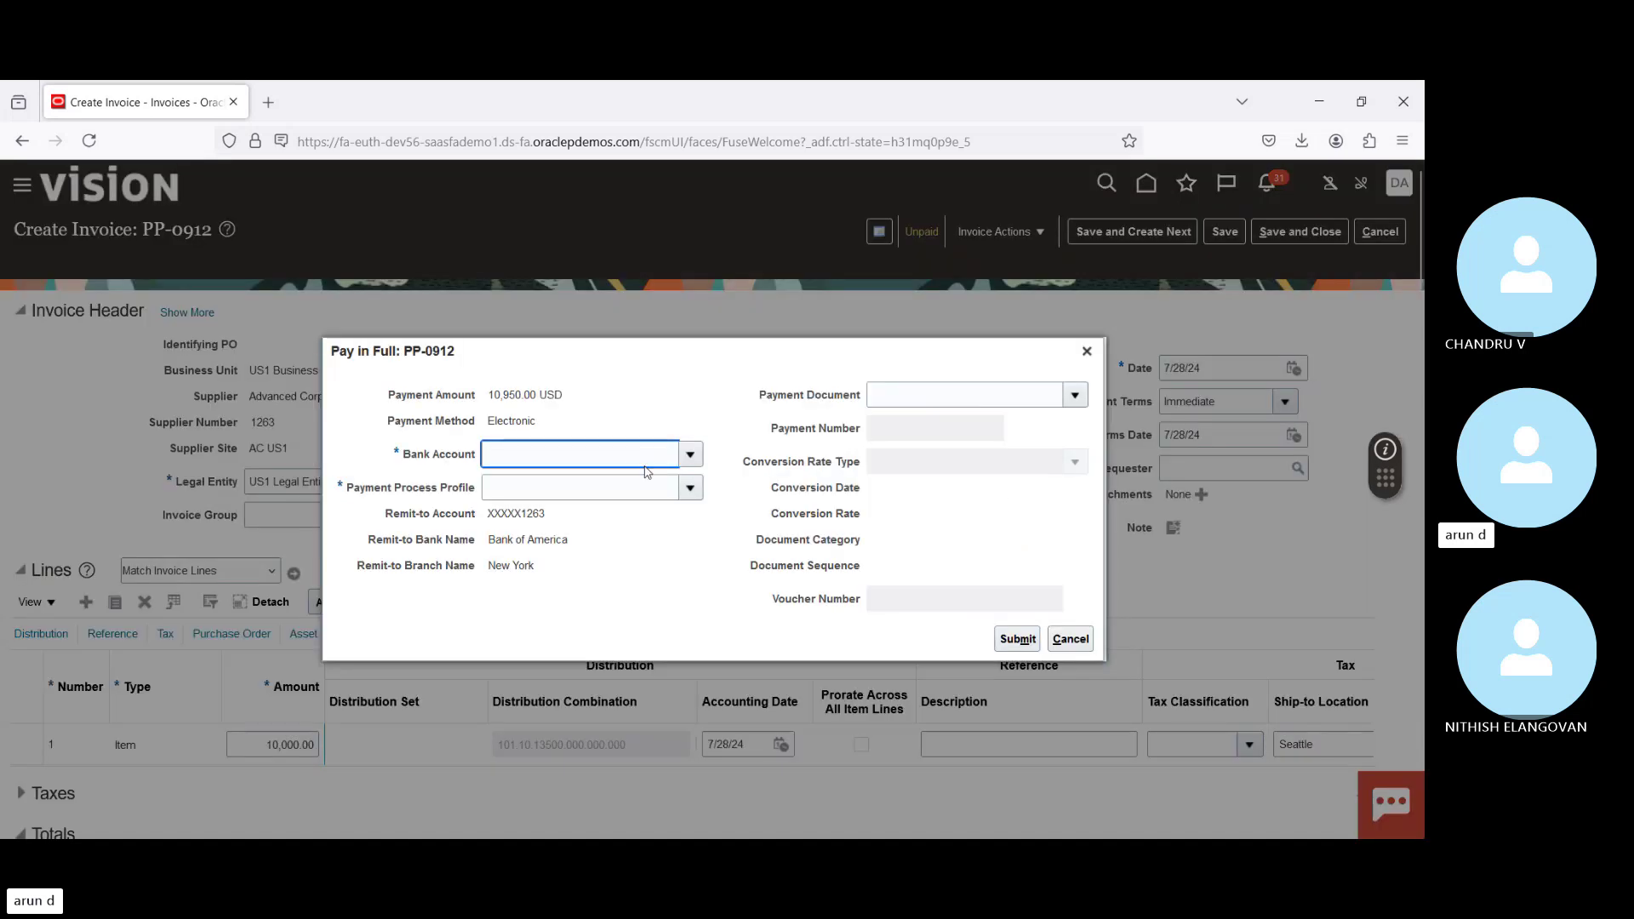
pyautogui.click(690, 454)
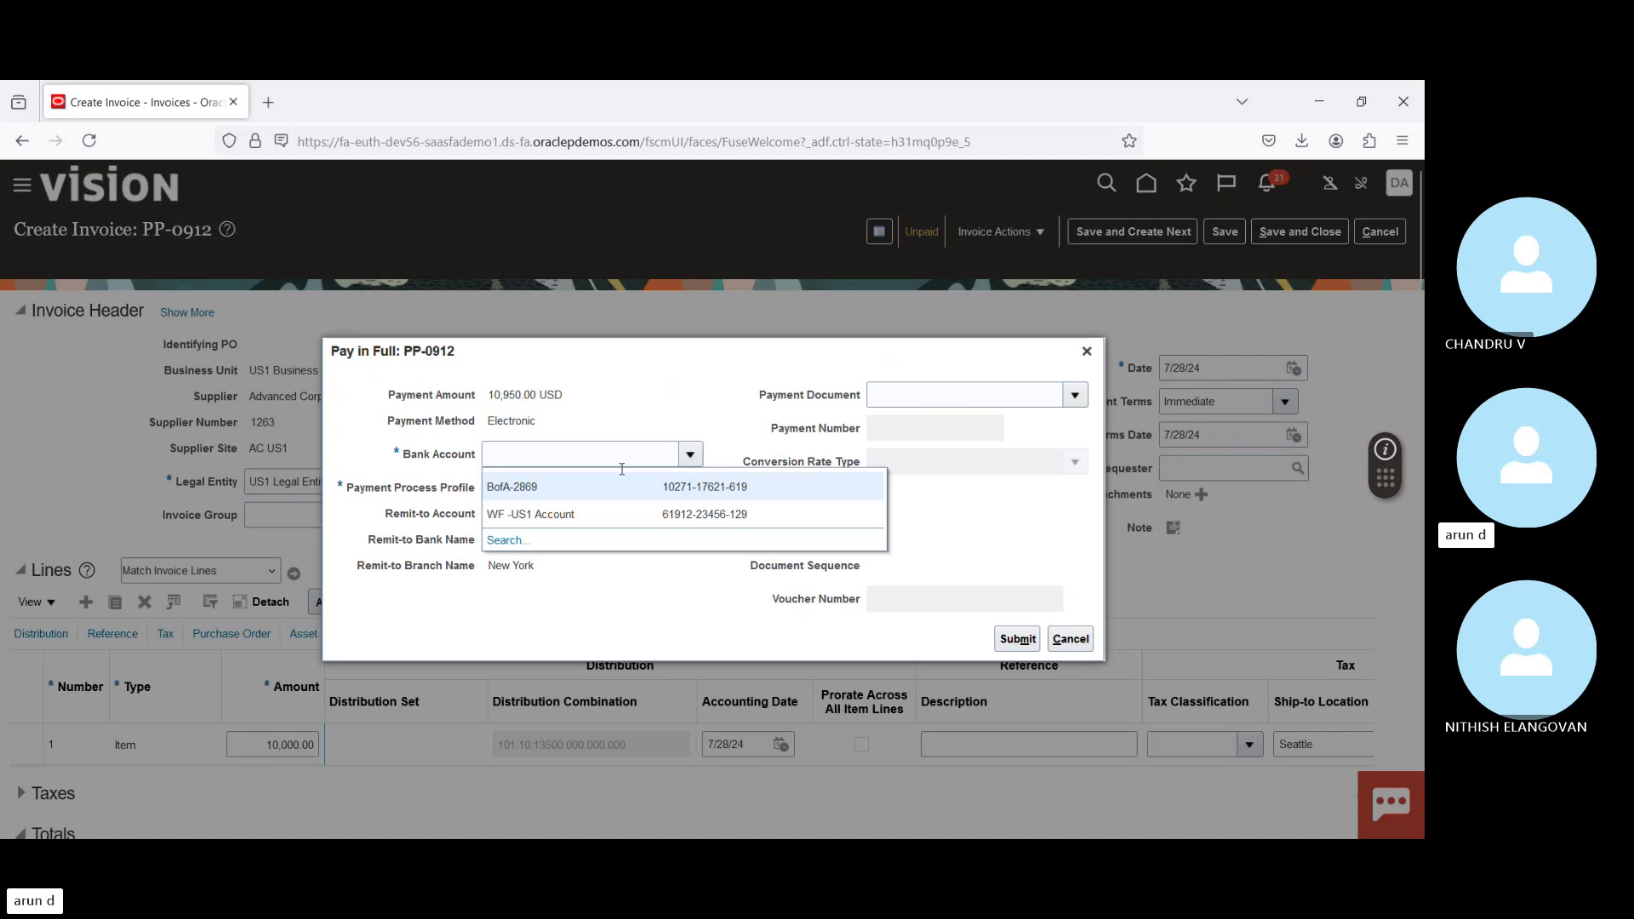
pyautogui.click(575, 494)
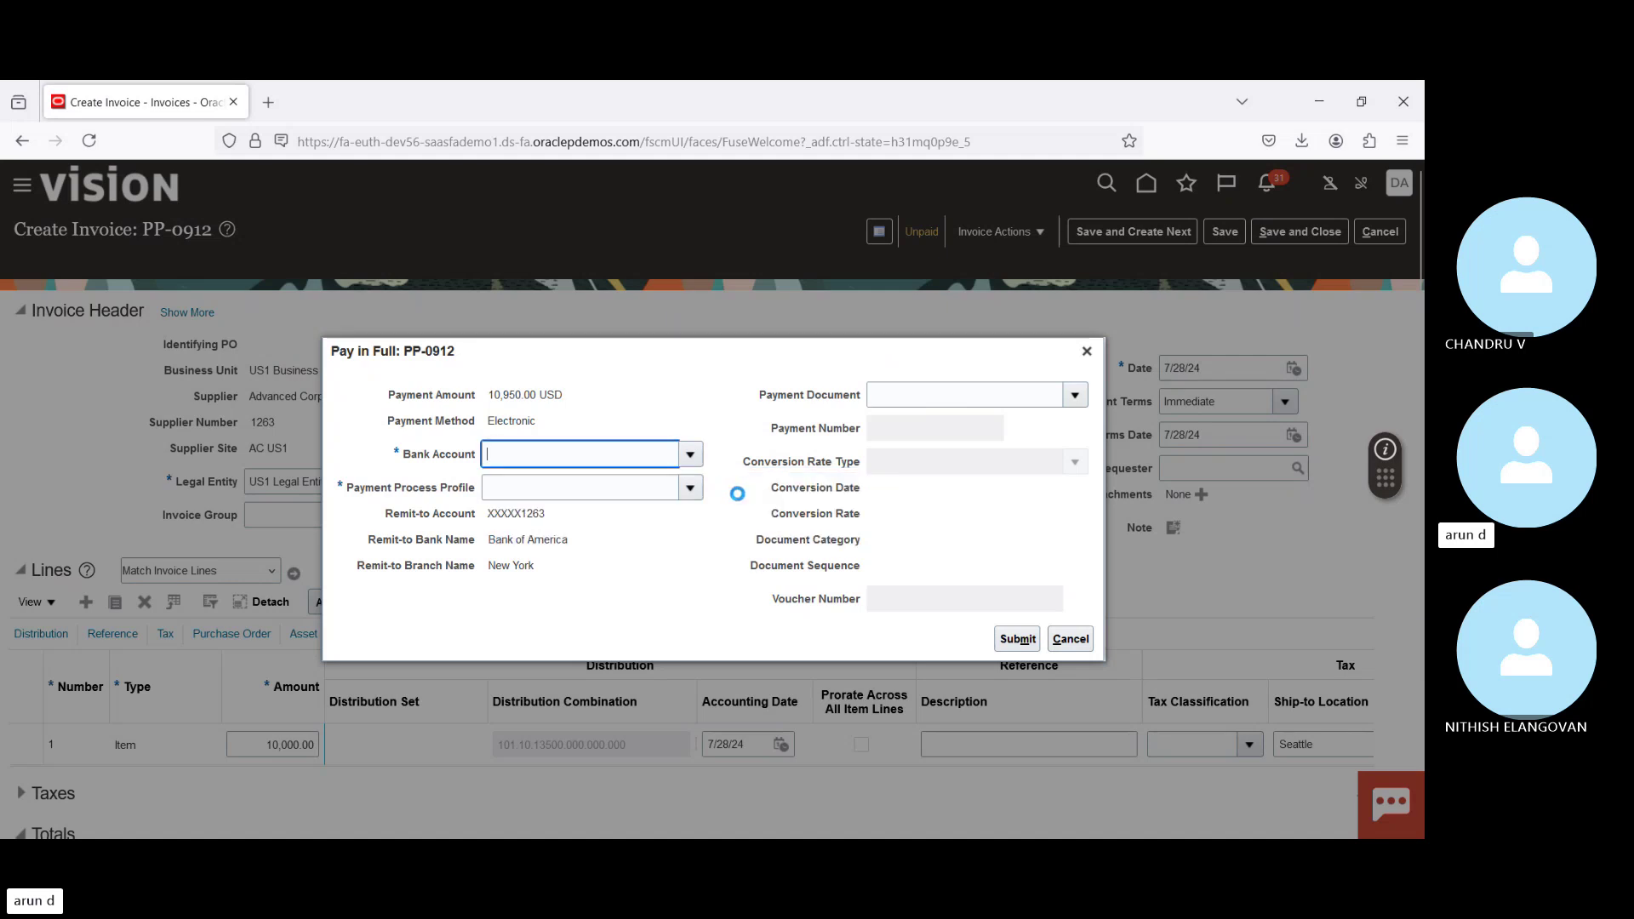
pyautogui.click(690, 490)
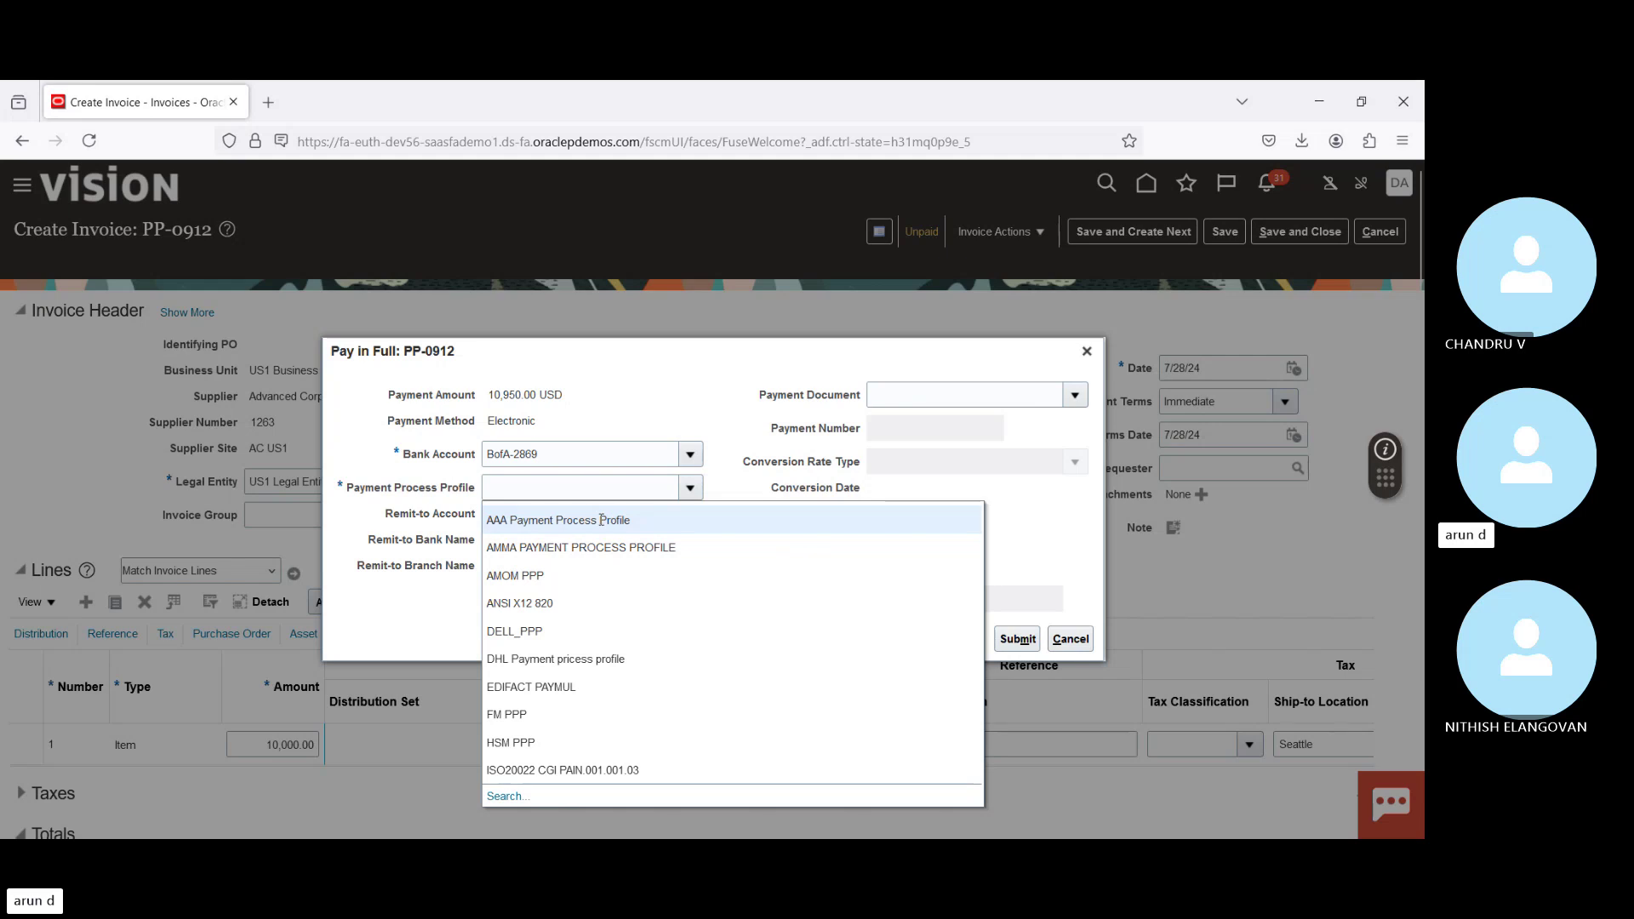
pyautogui.click(599, 518)
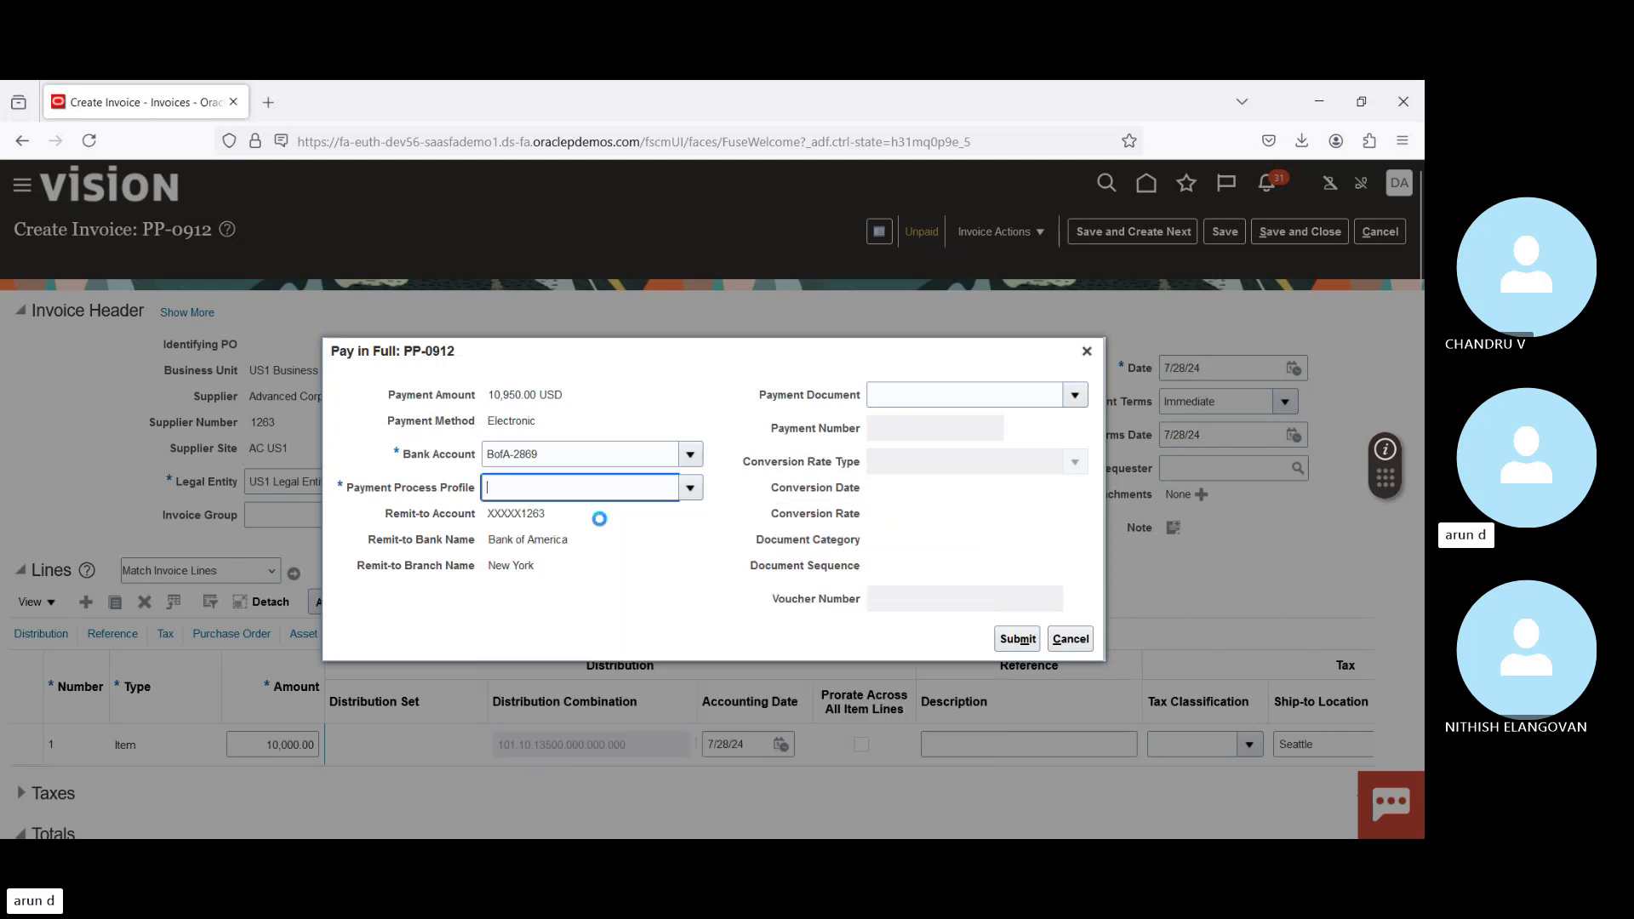
pyautogui.click(1075, 395)
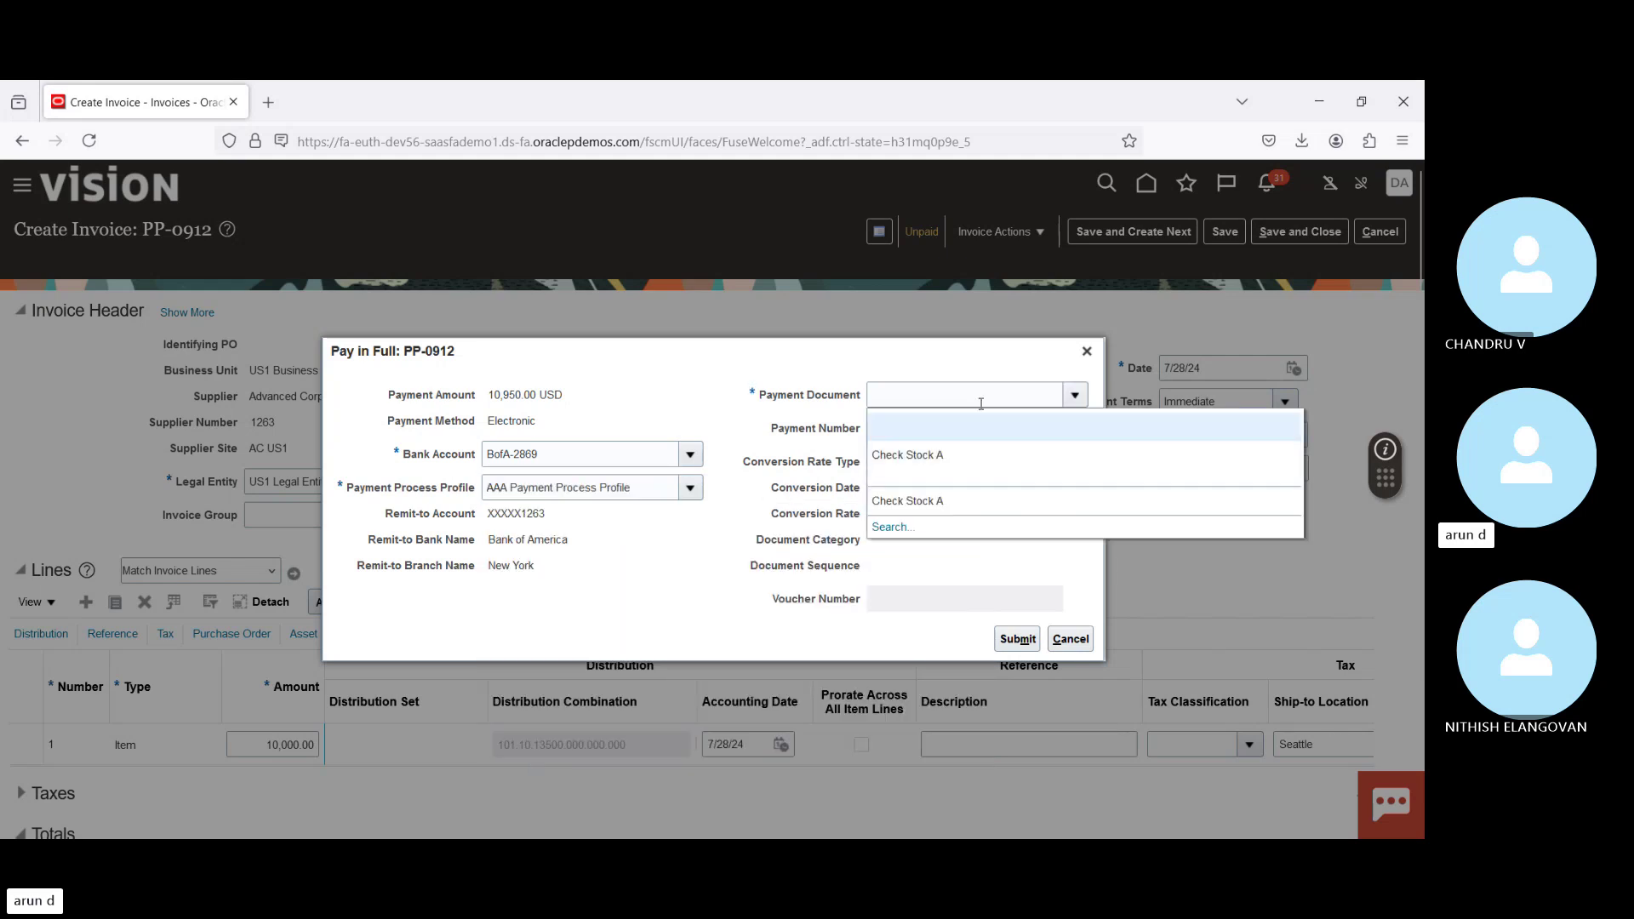
pyautogui.click(909, 455)
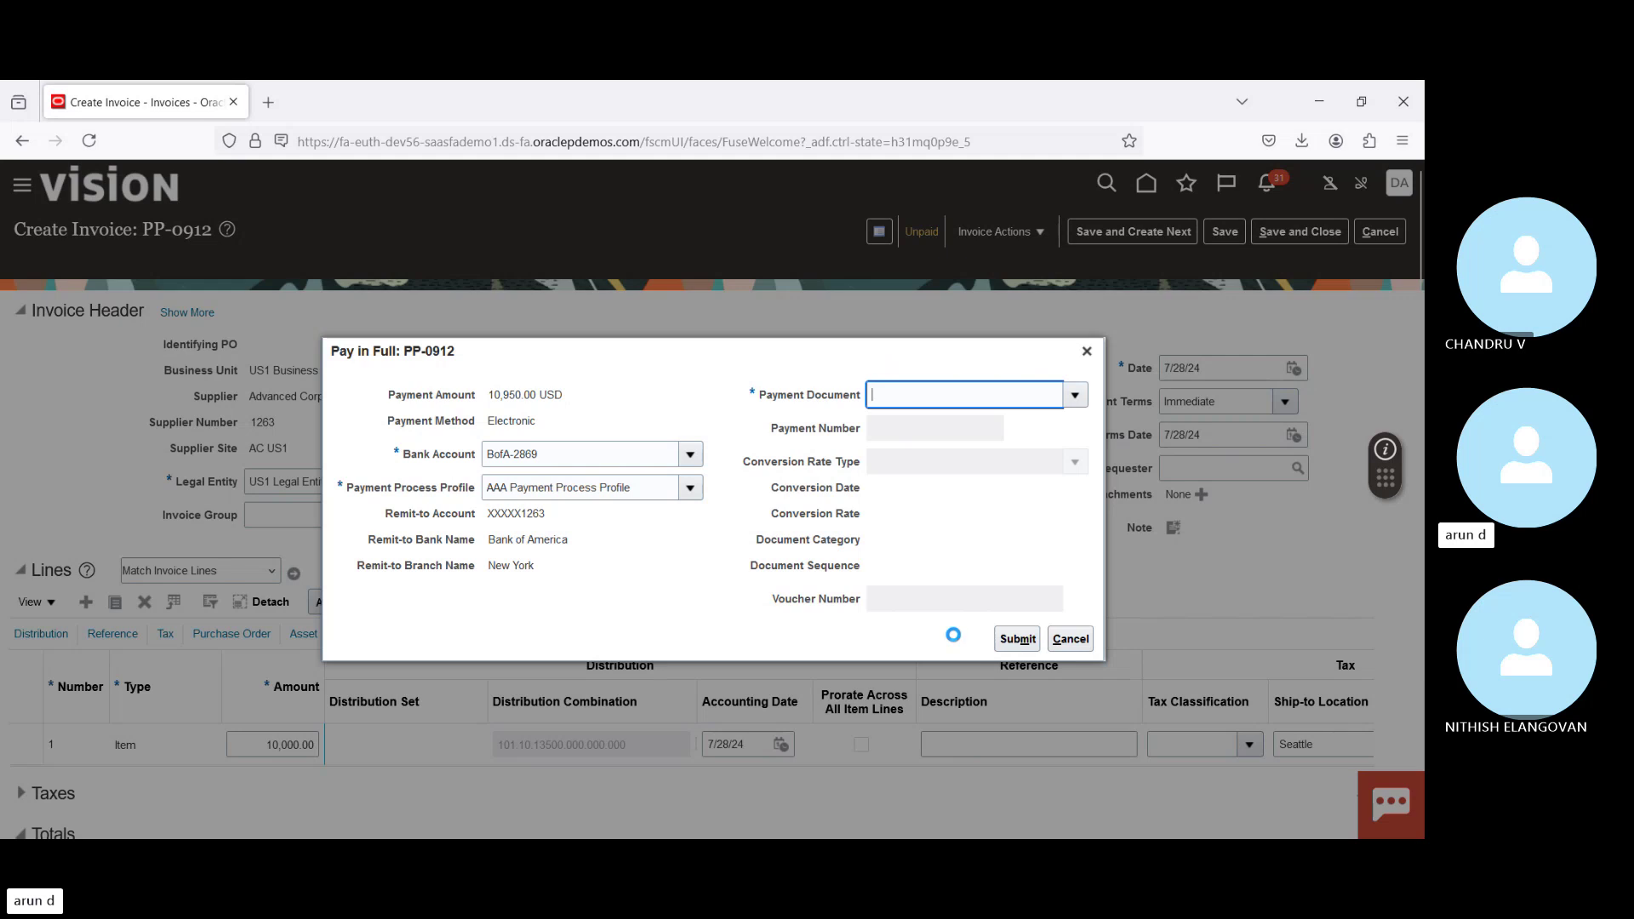
pyautogui.click(1018, 639)
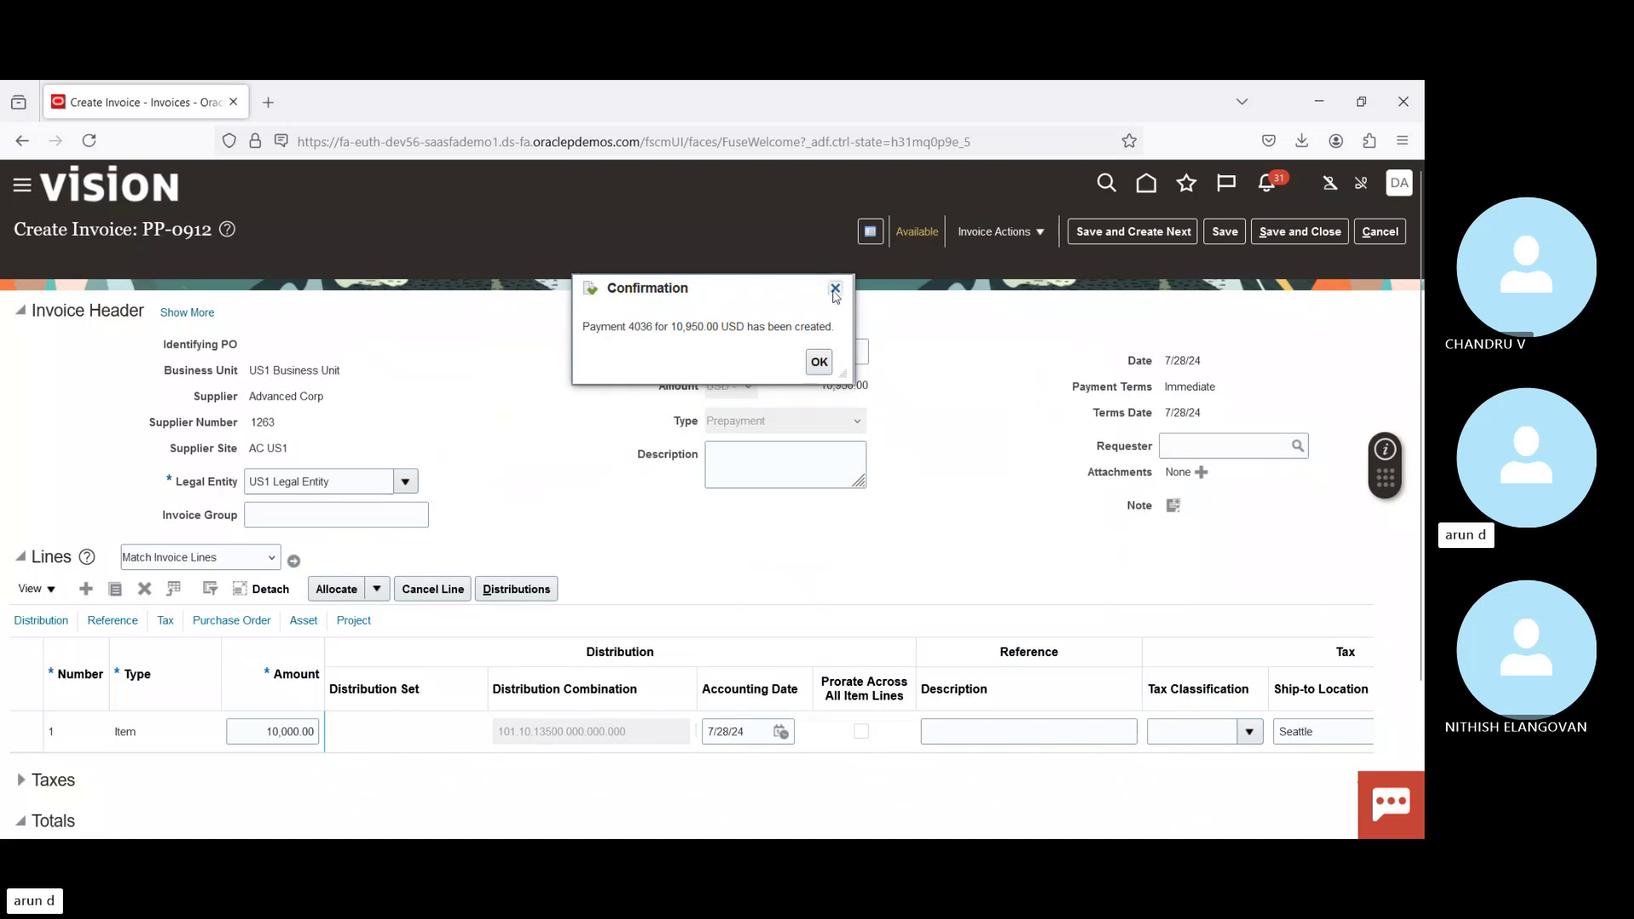
pyautogui.click(820, 364)
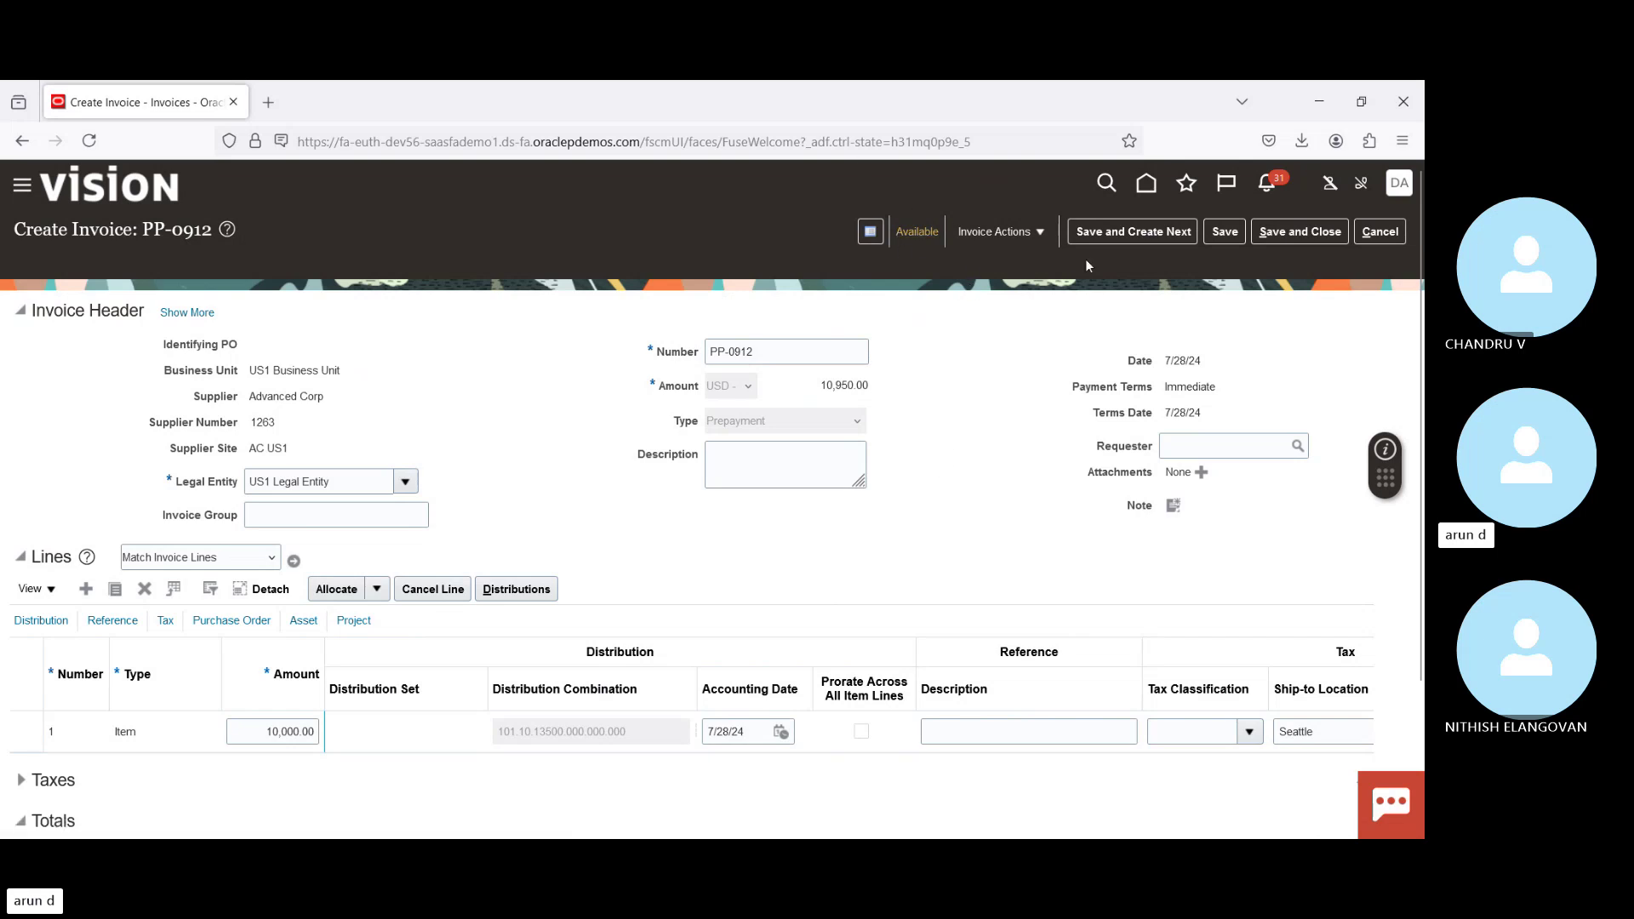
# Step: Leave the prepayment and start a new invoice in US1 Business Unit
pyautogui.click(1380, 231)
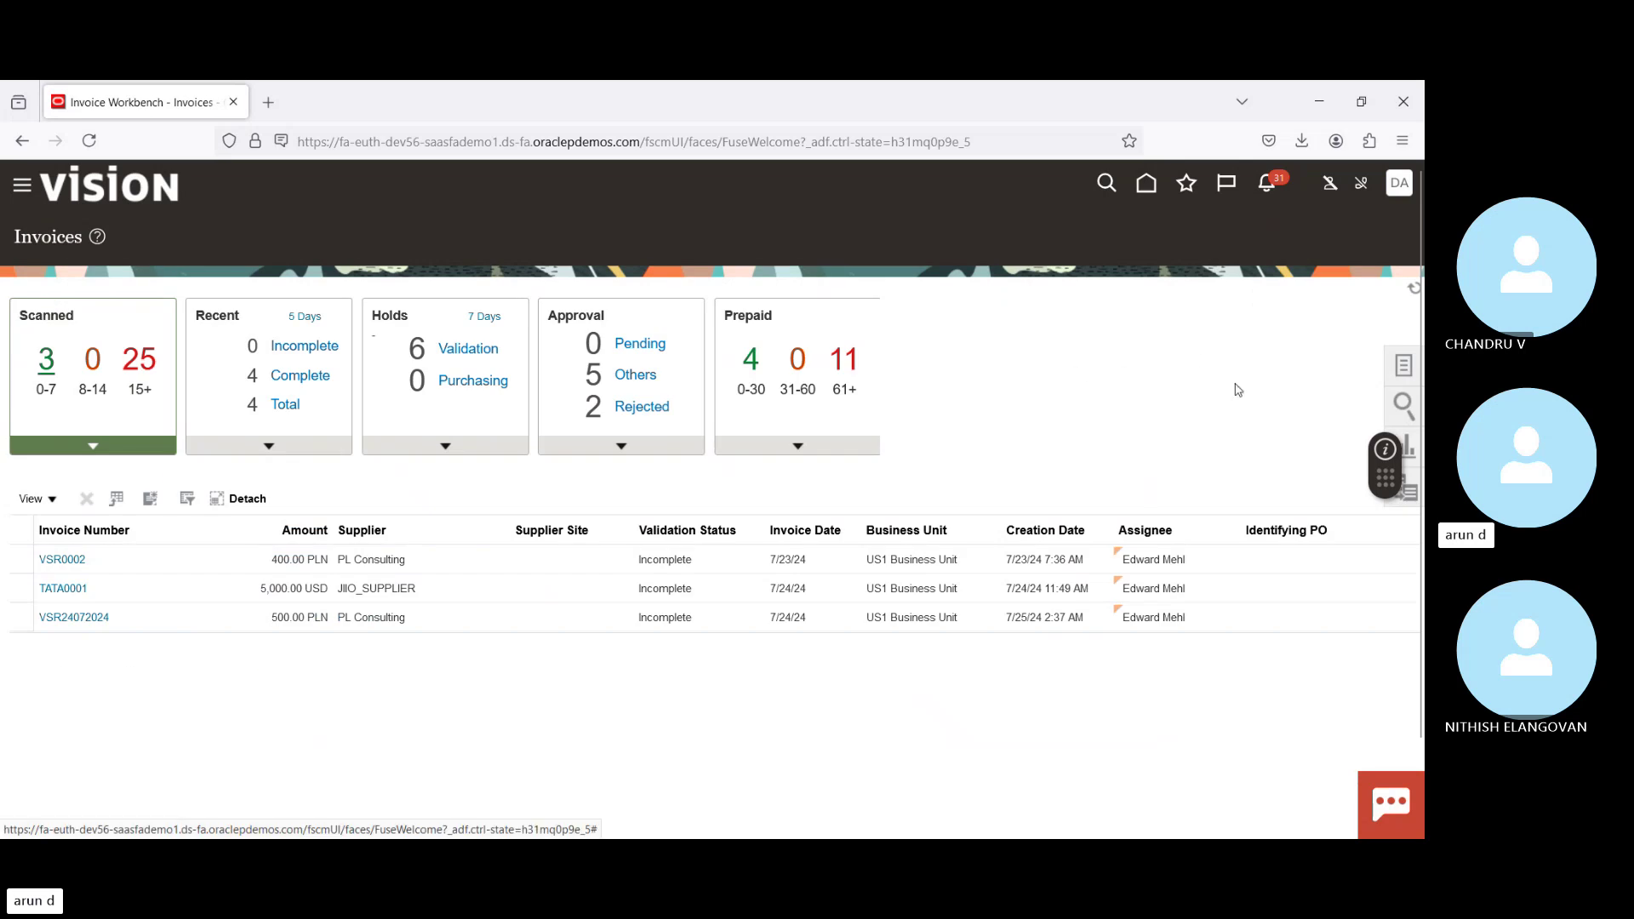
pyautogui.click(1405, 366)
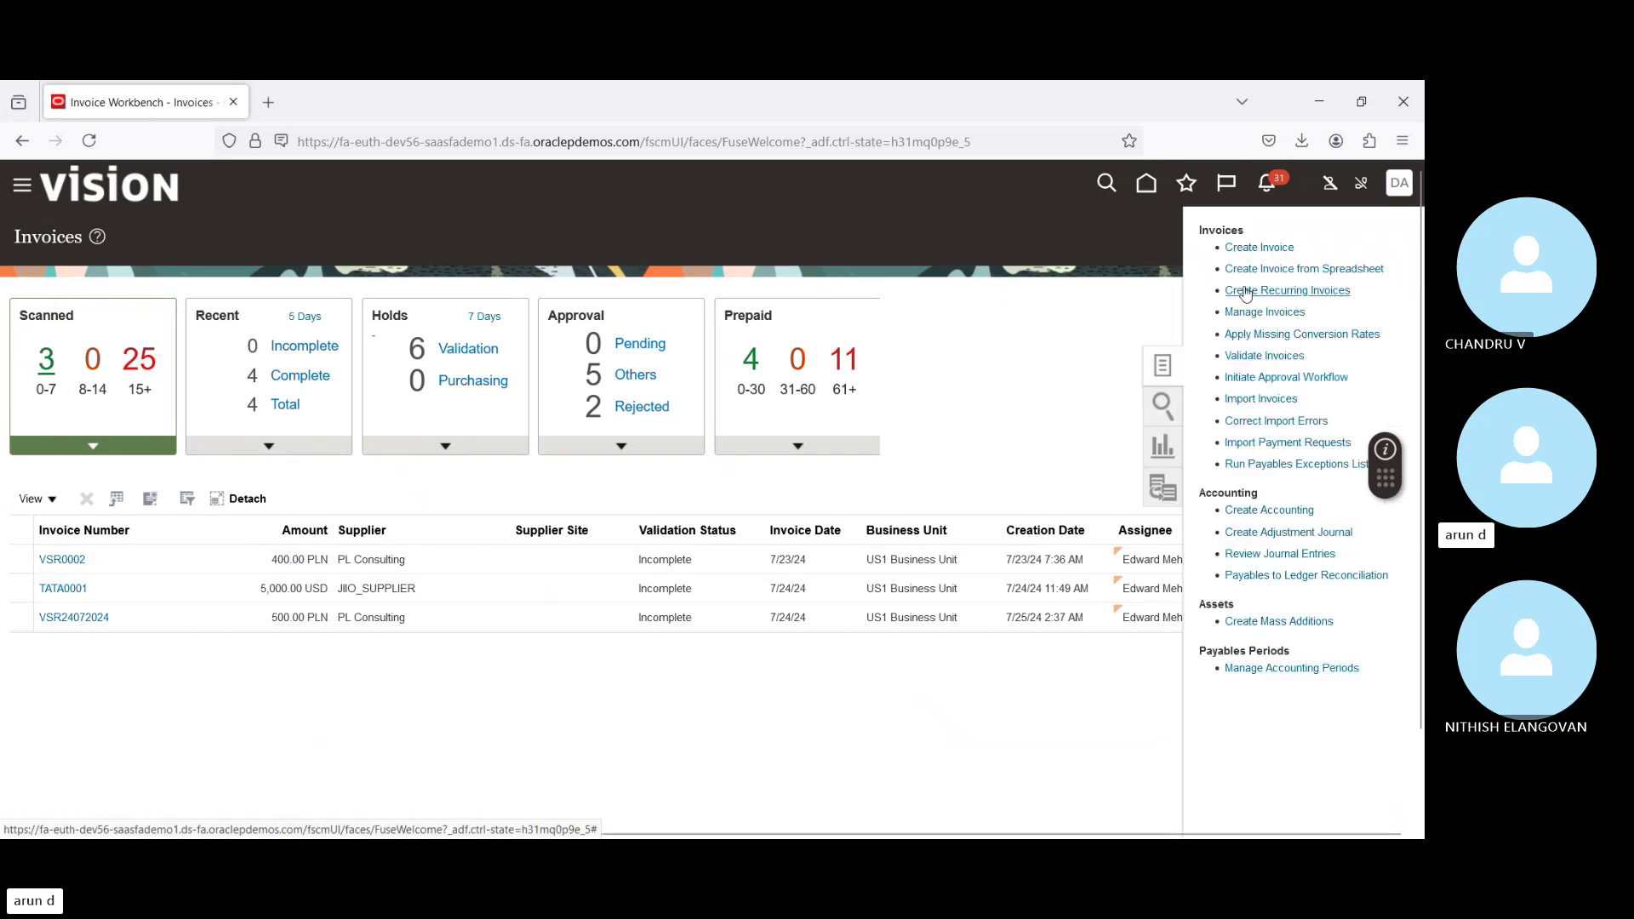
pyautogui.click(1262, 248)
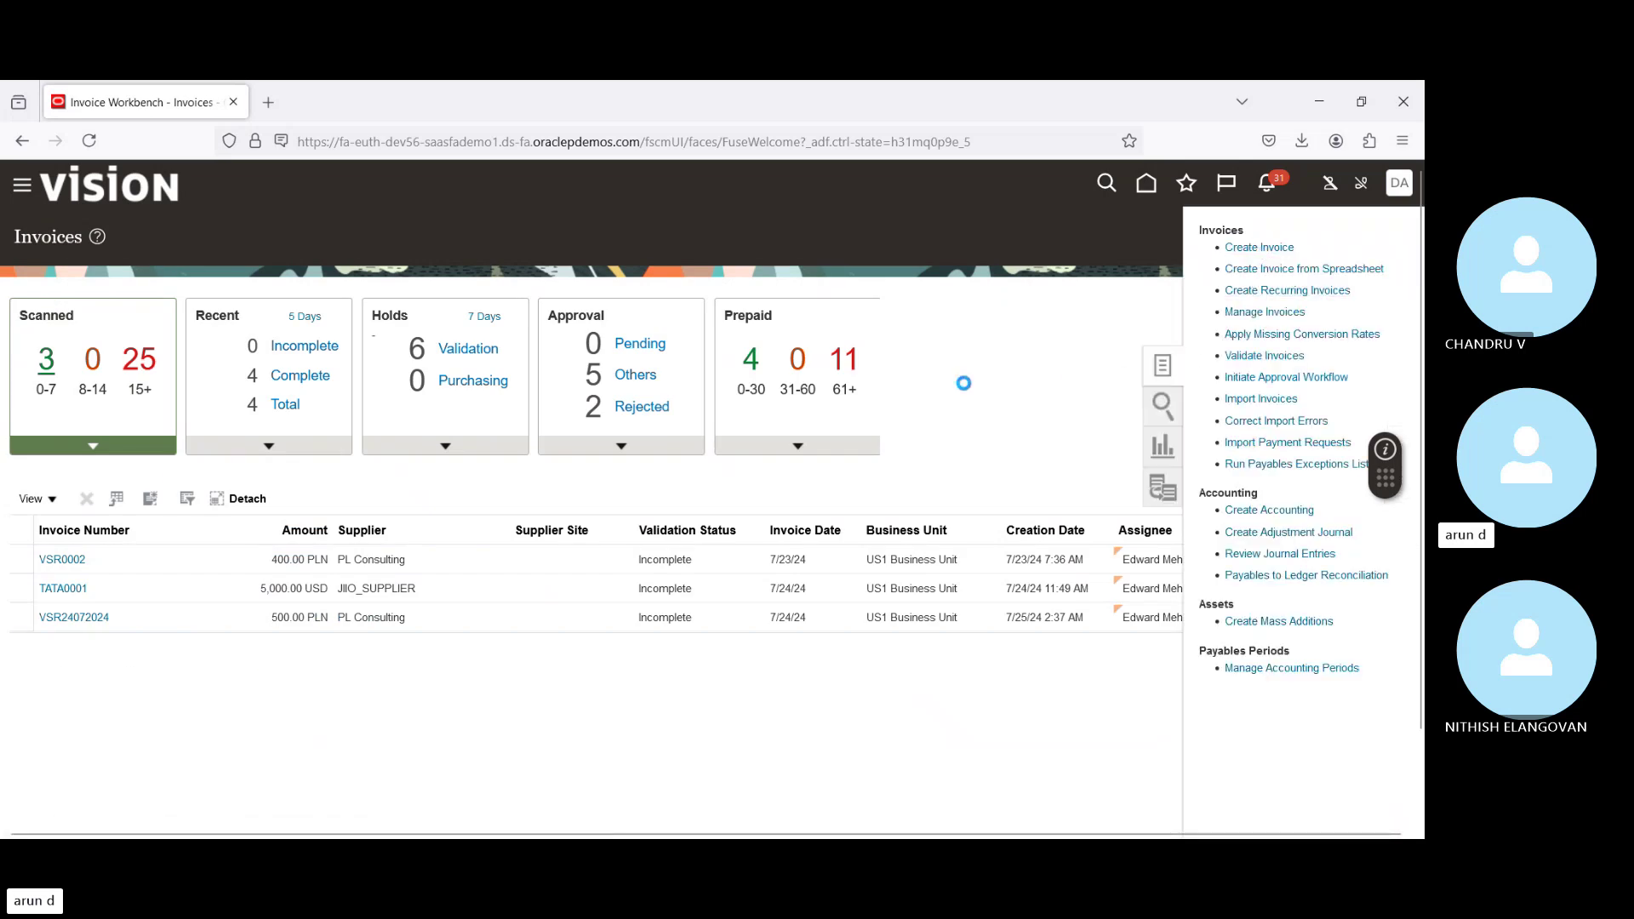
pyautogui.click(407, 385)
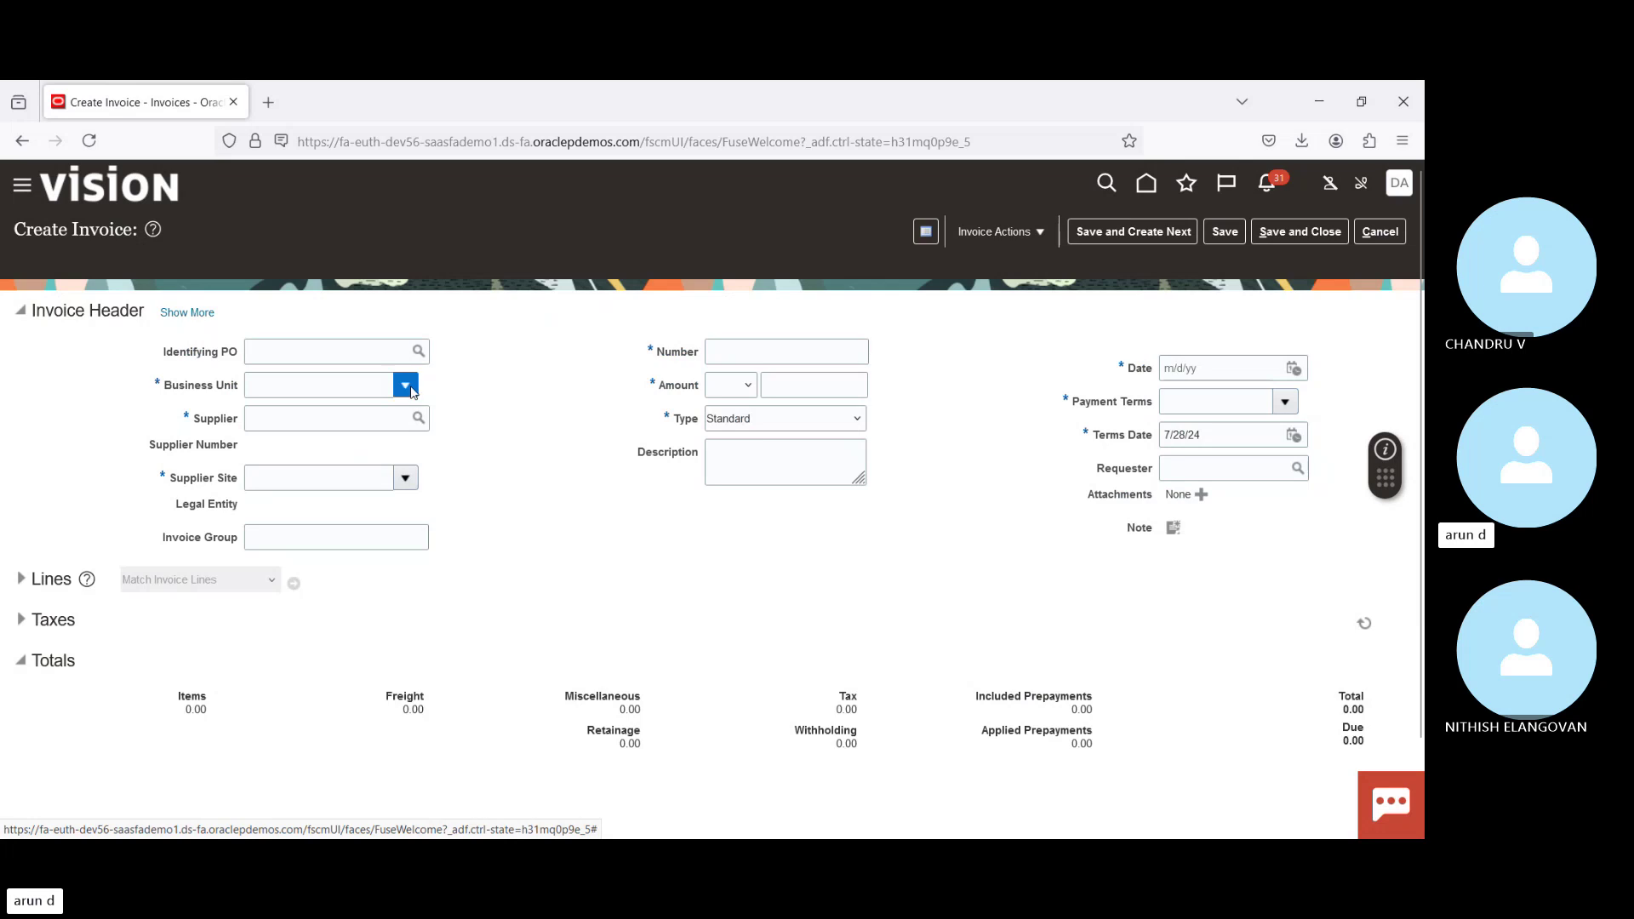
pyautogui.click(302, 445)
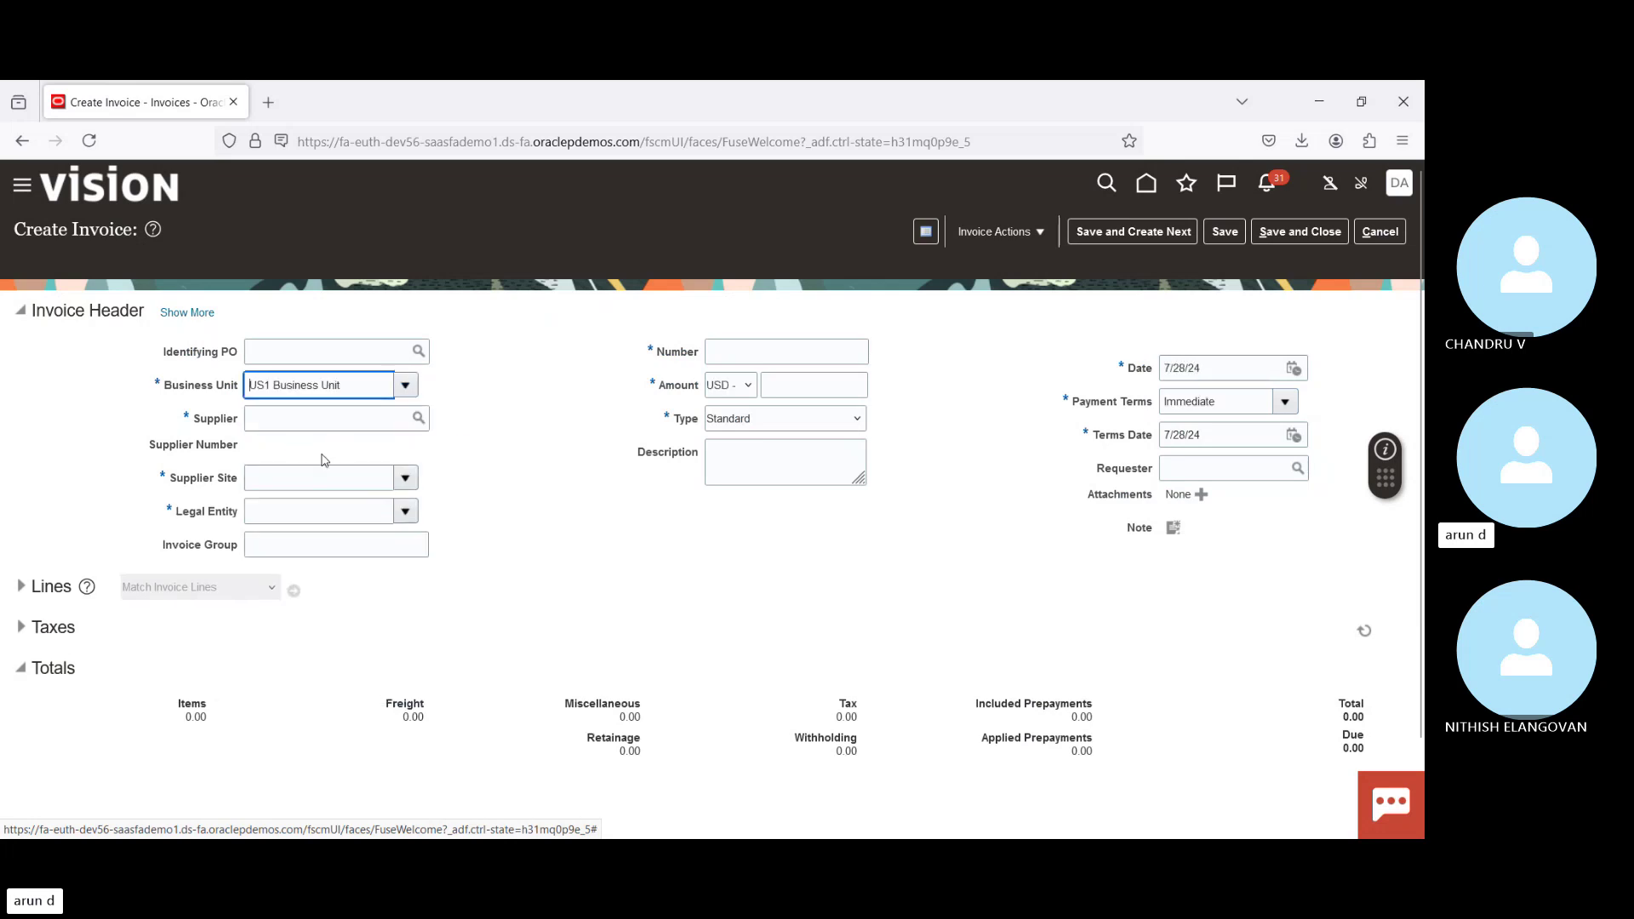
# Step: Enter supplier Advanced Corp, invoice number 984327 and amount 2,000.00
pyautogui.click(301, 426)
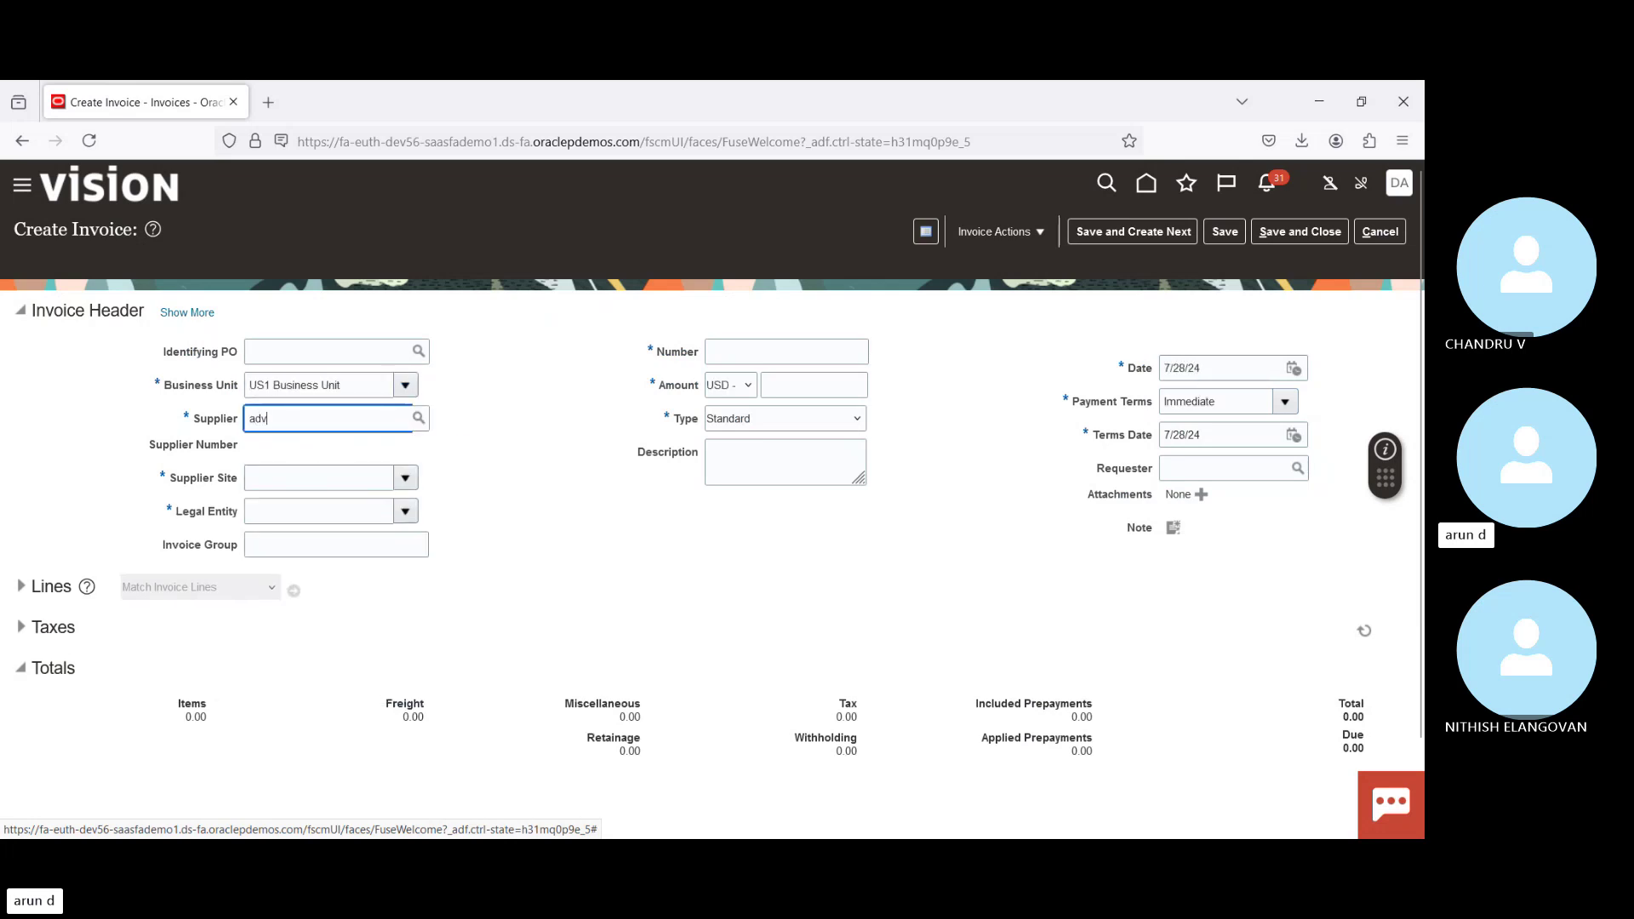
pyautogui.press('Tab')
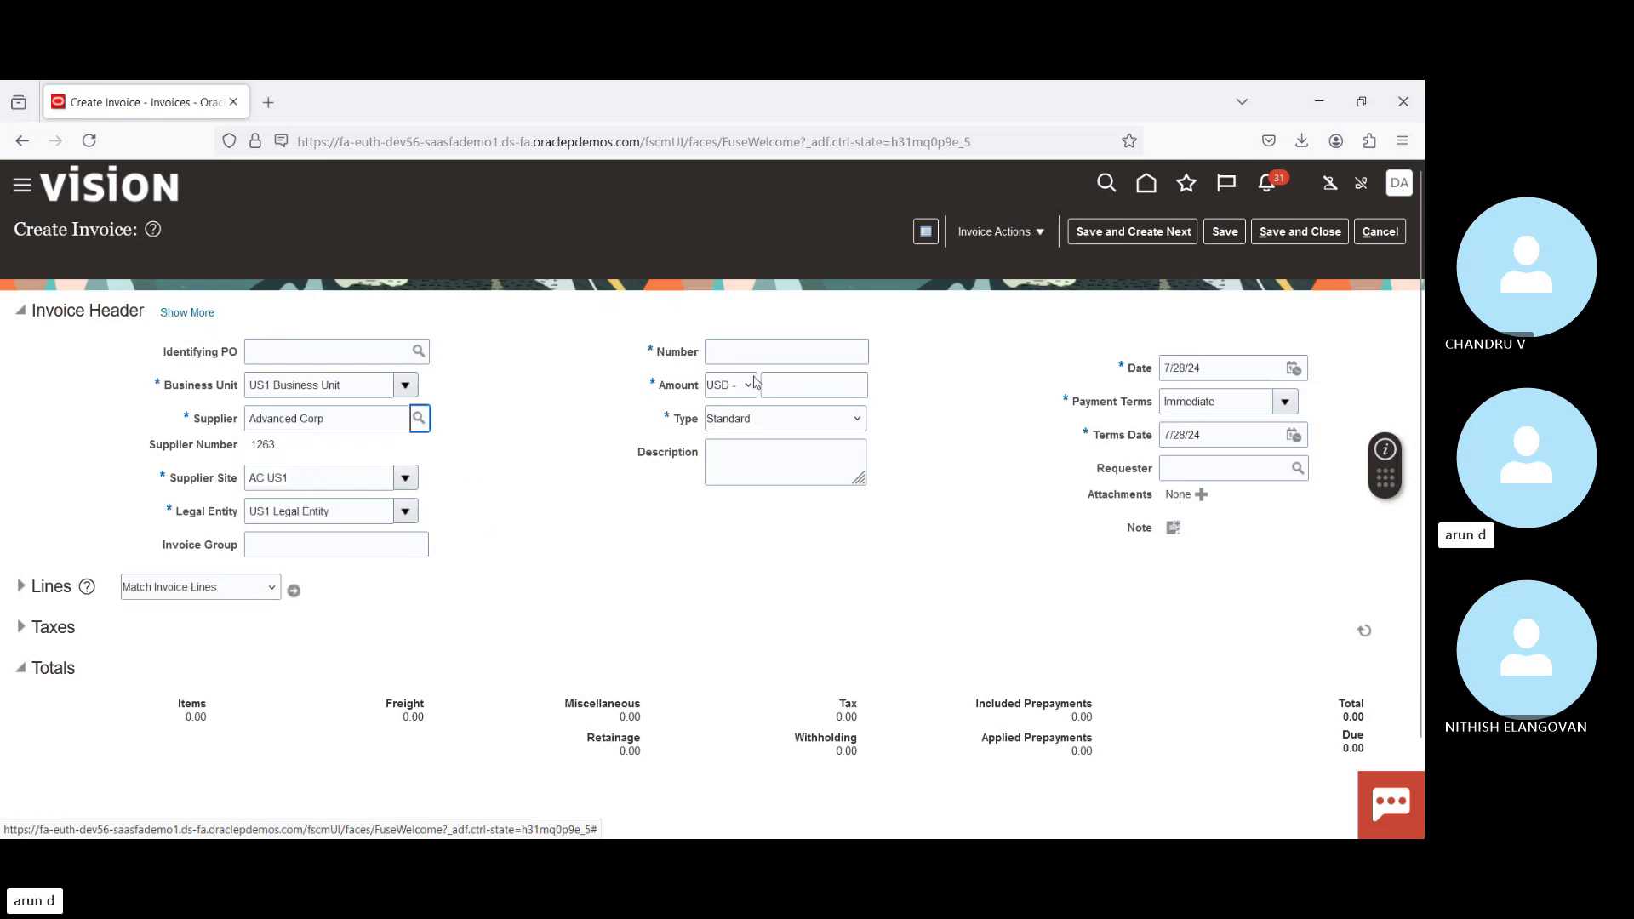
pyautogui.click(771, 351)
pyautogui.write('984327')
pyautogui.press('Tab')
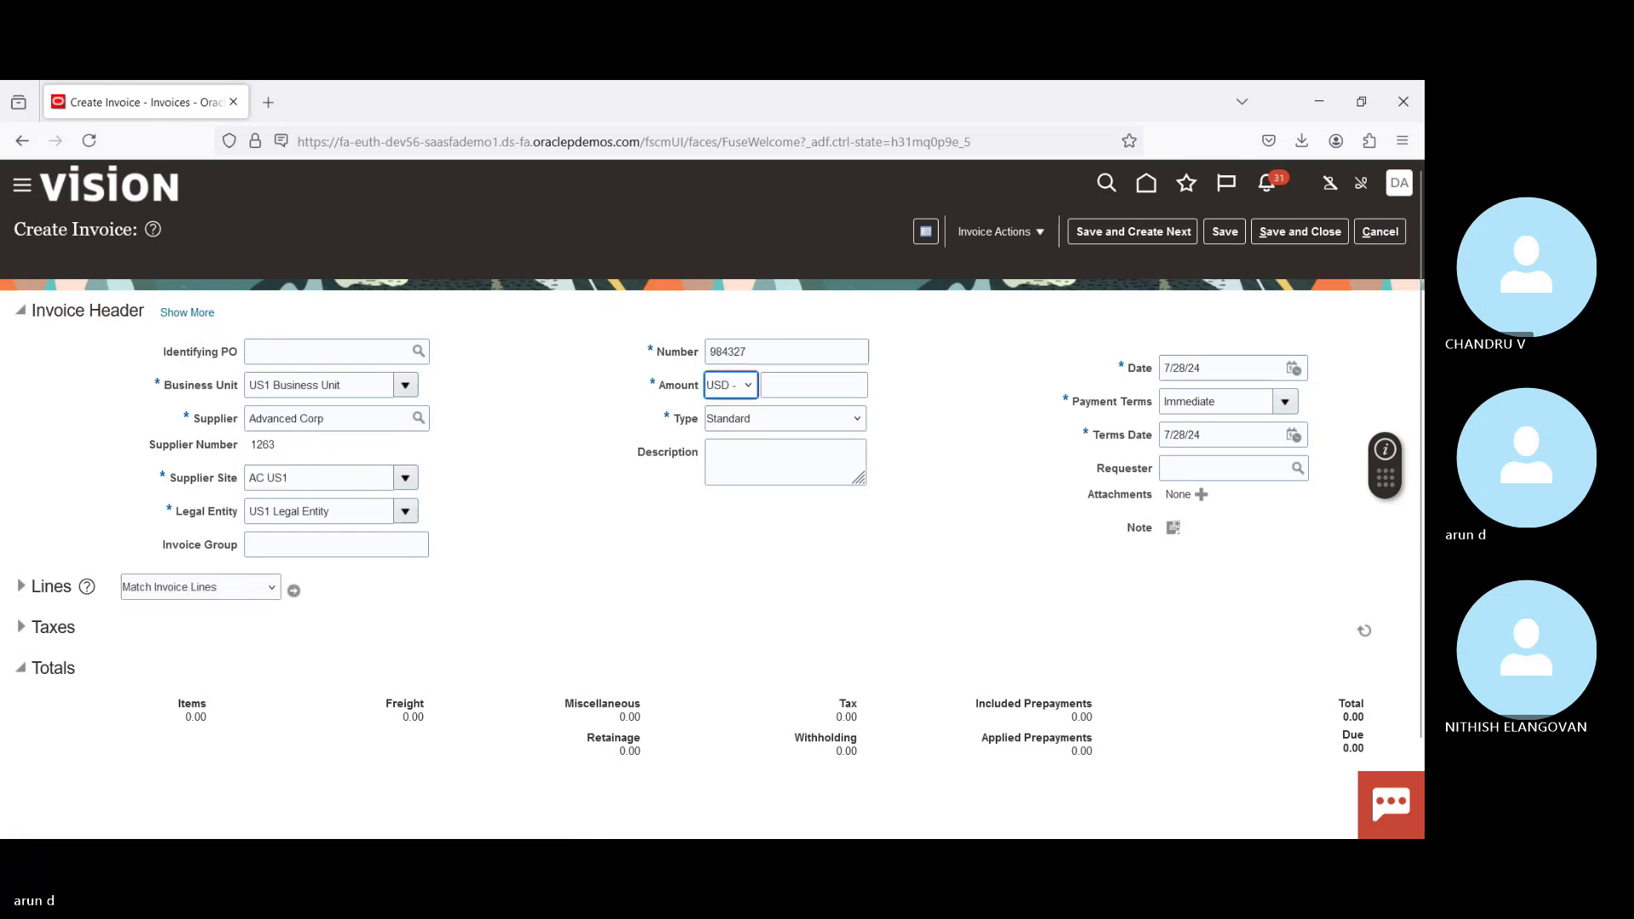
pyautogui.press('Tab')
pyautogui.write('2,000')
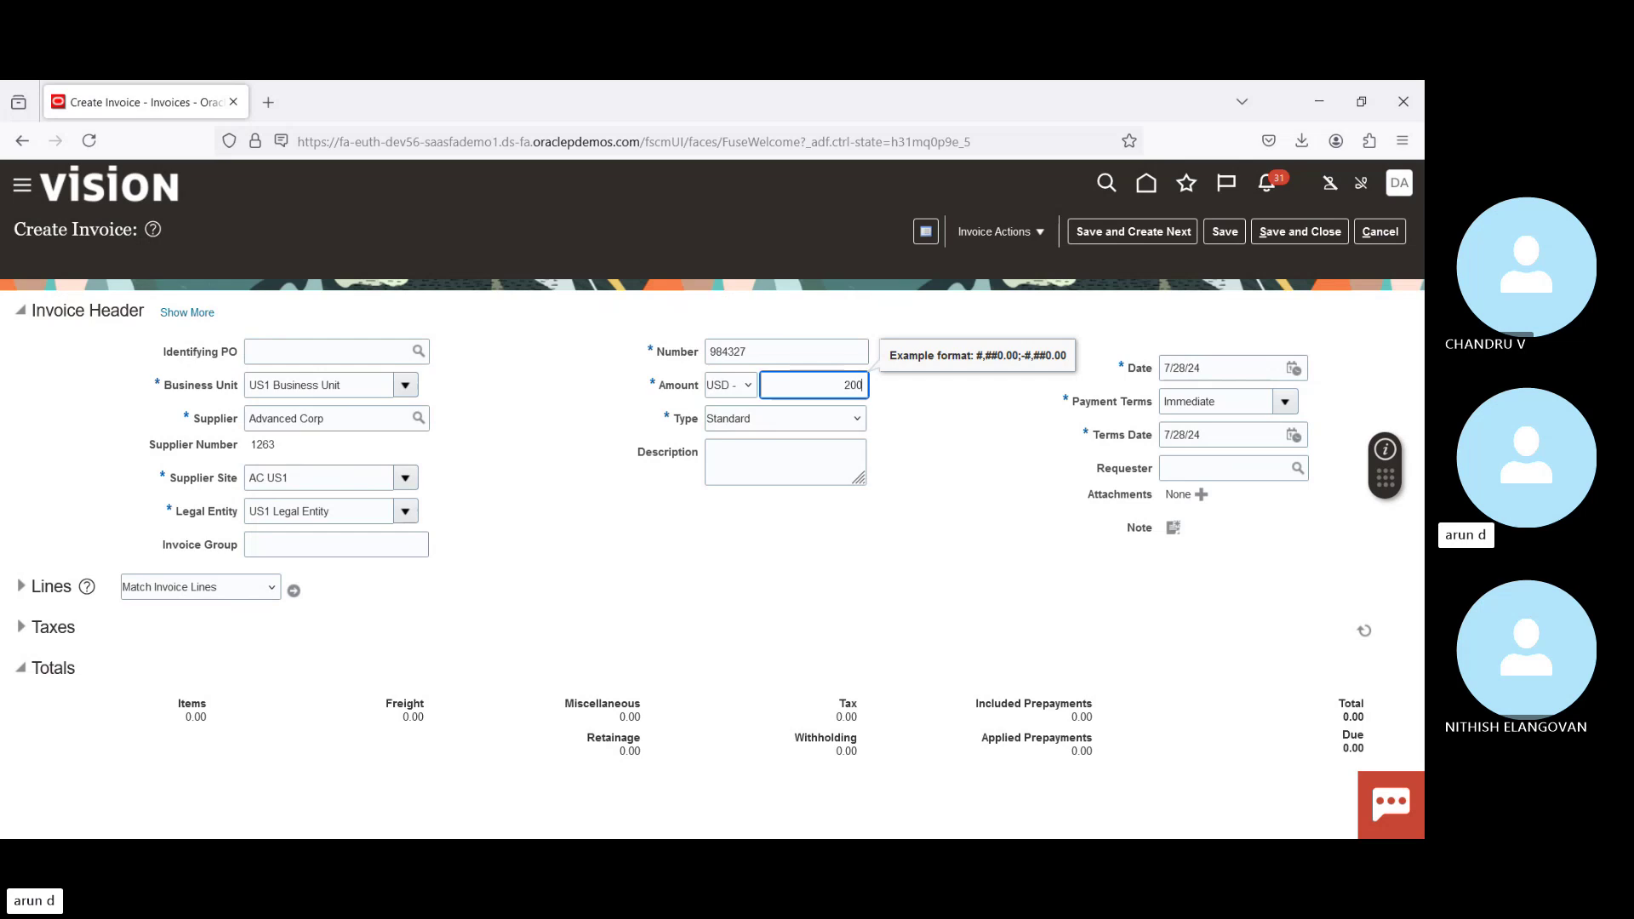
pyautogui.press('Tab')
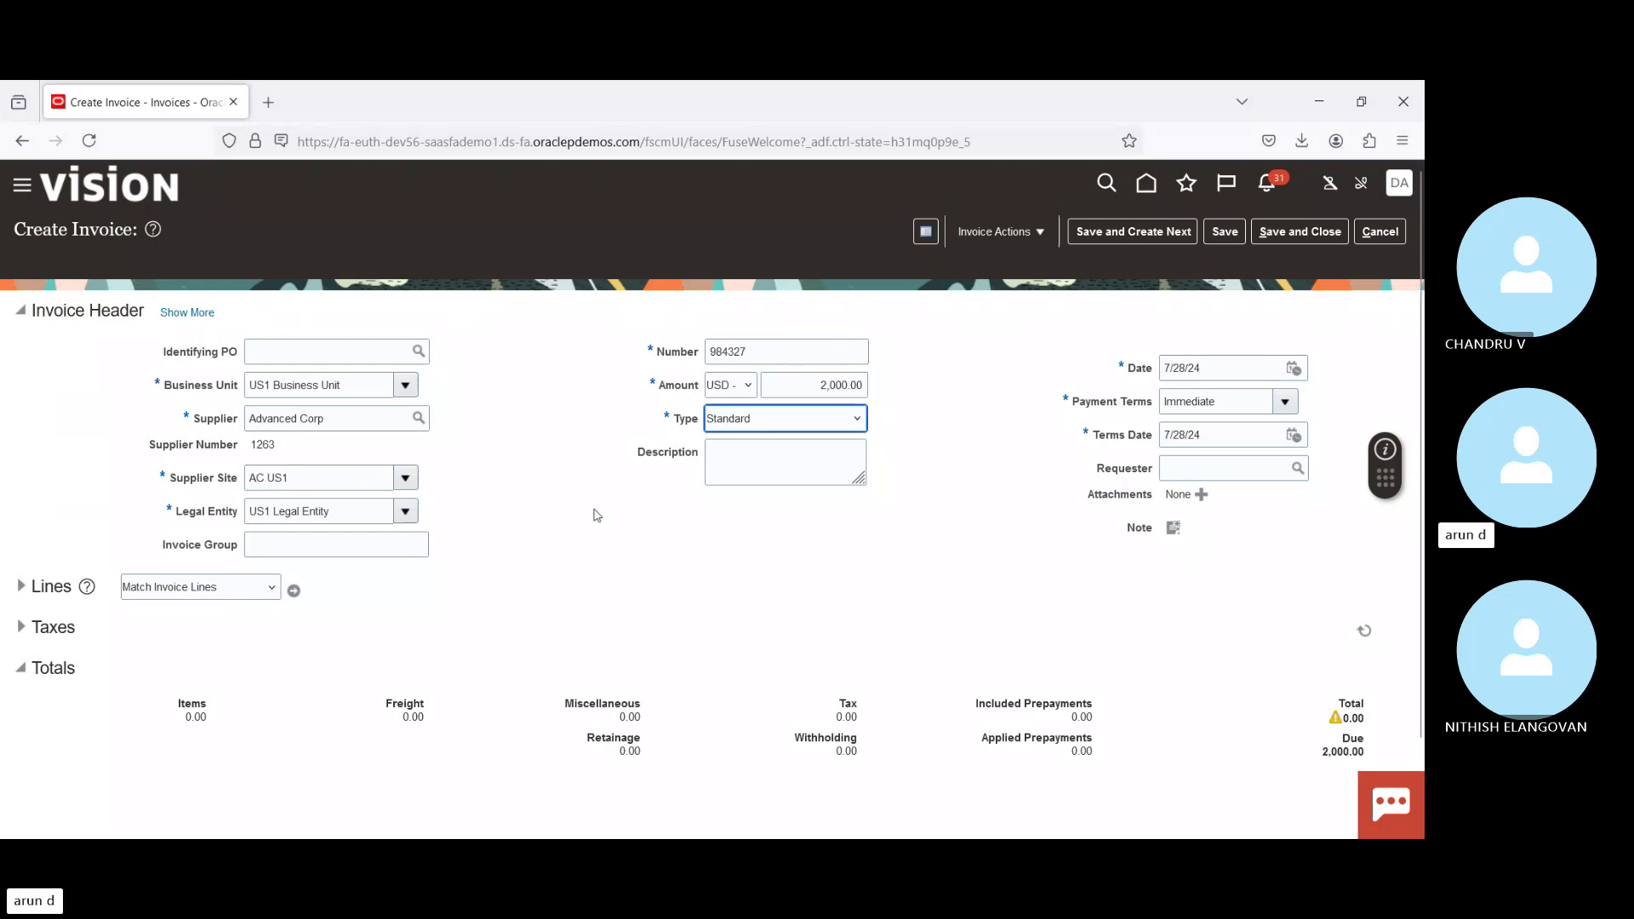
# Step: Add a 2,000.00 line 1 charged to the Telephone Expense (Full) distribution set
pyautogui.click(21, 586)
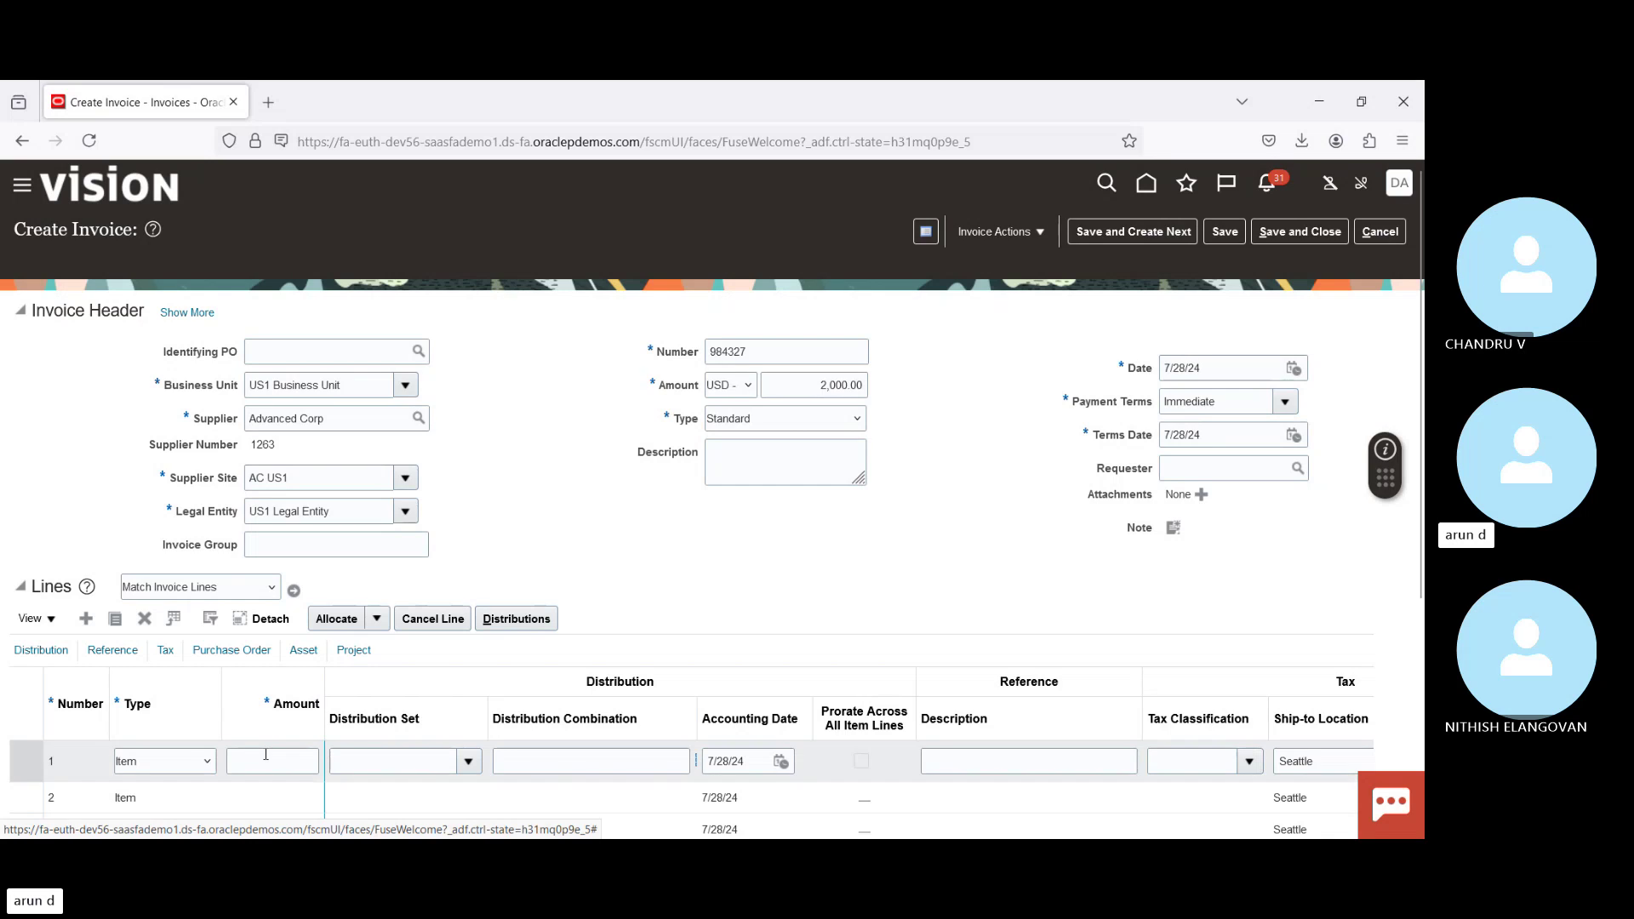
pyautogui.click(273, 761)
pyautogui.write('2000')
pyautogui.click(353, 761)
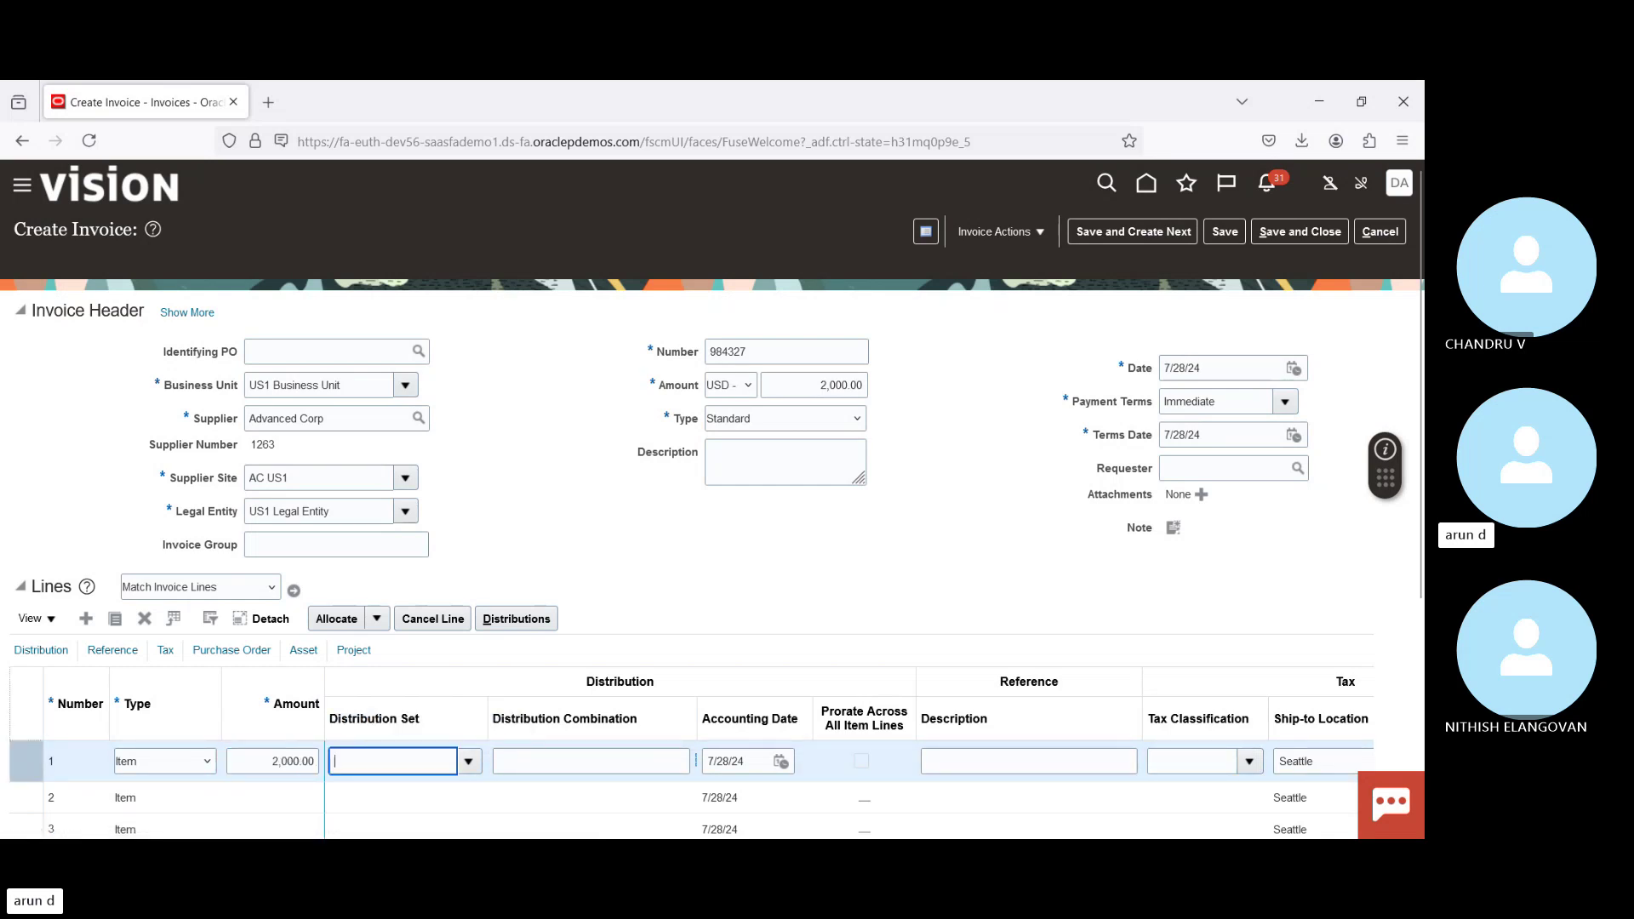
pyautogui.click(468, 761)
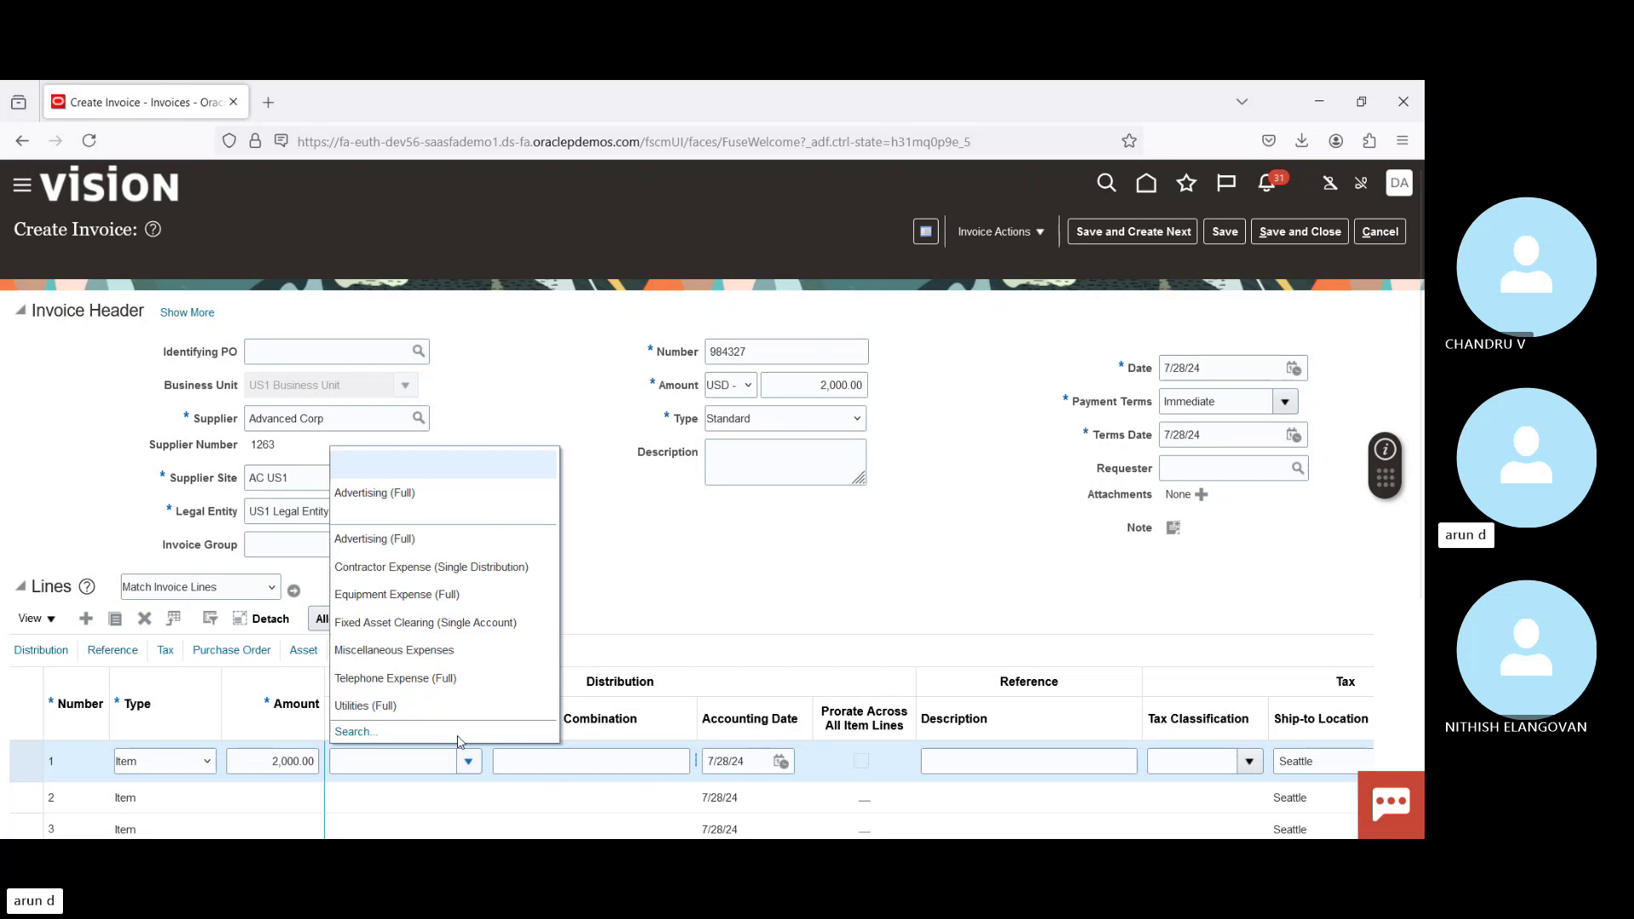
pyautogui.click(428, 677)
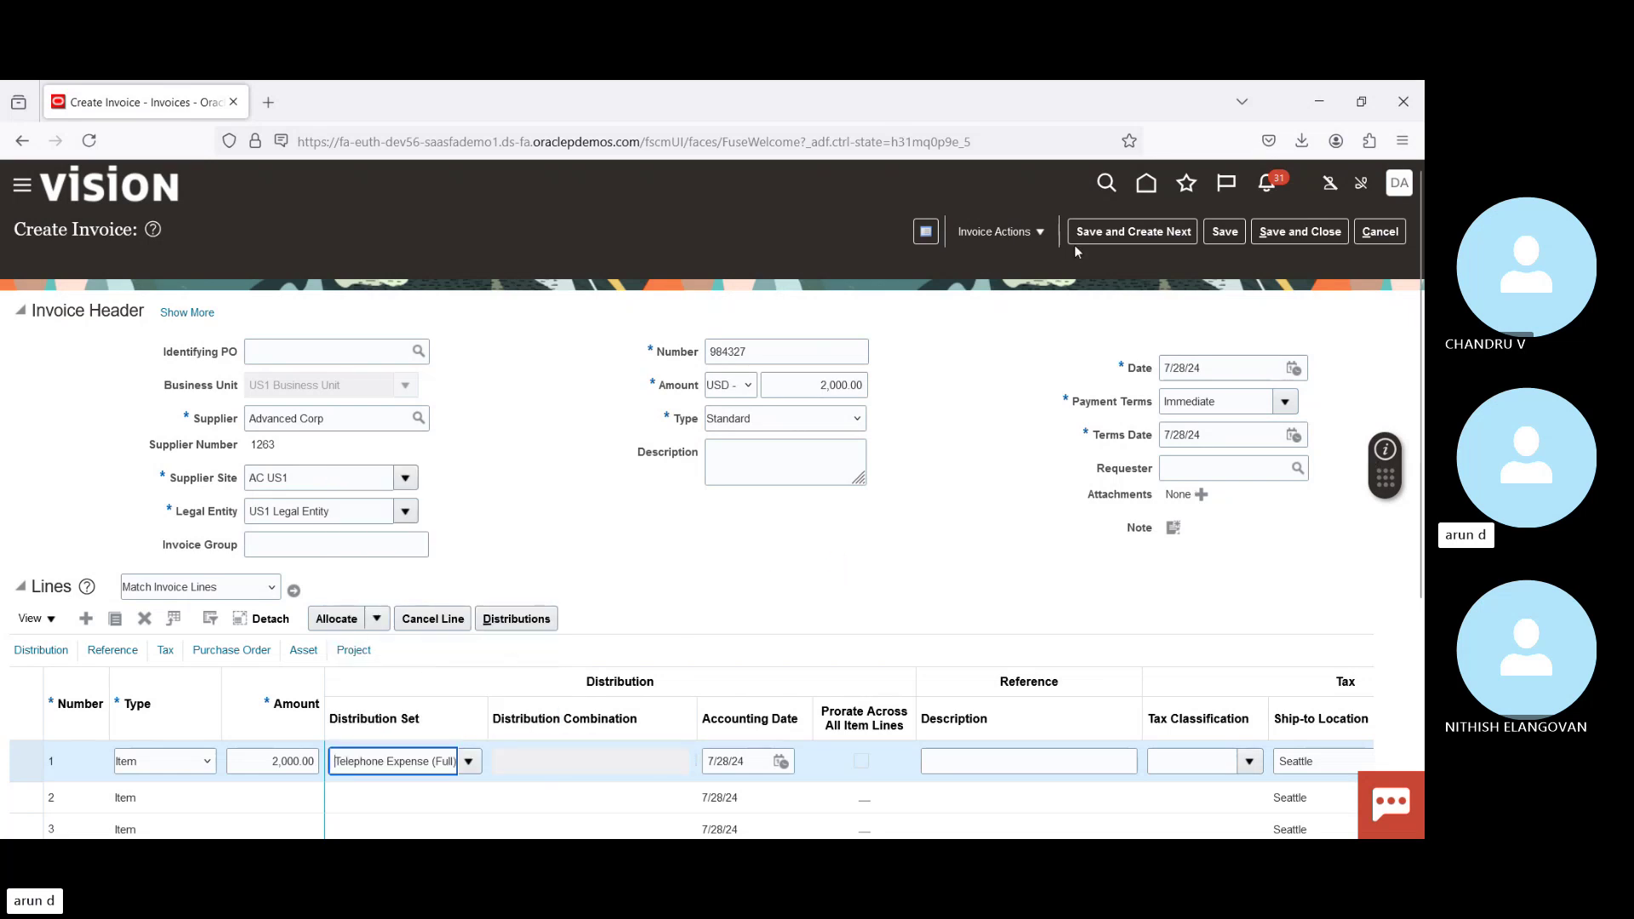
pyautogui.click(1026, 239)
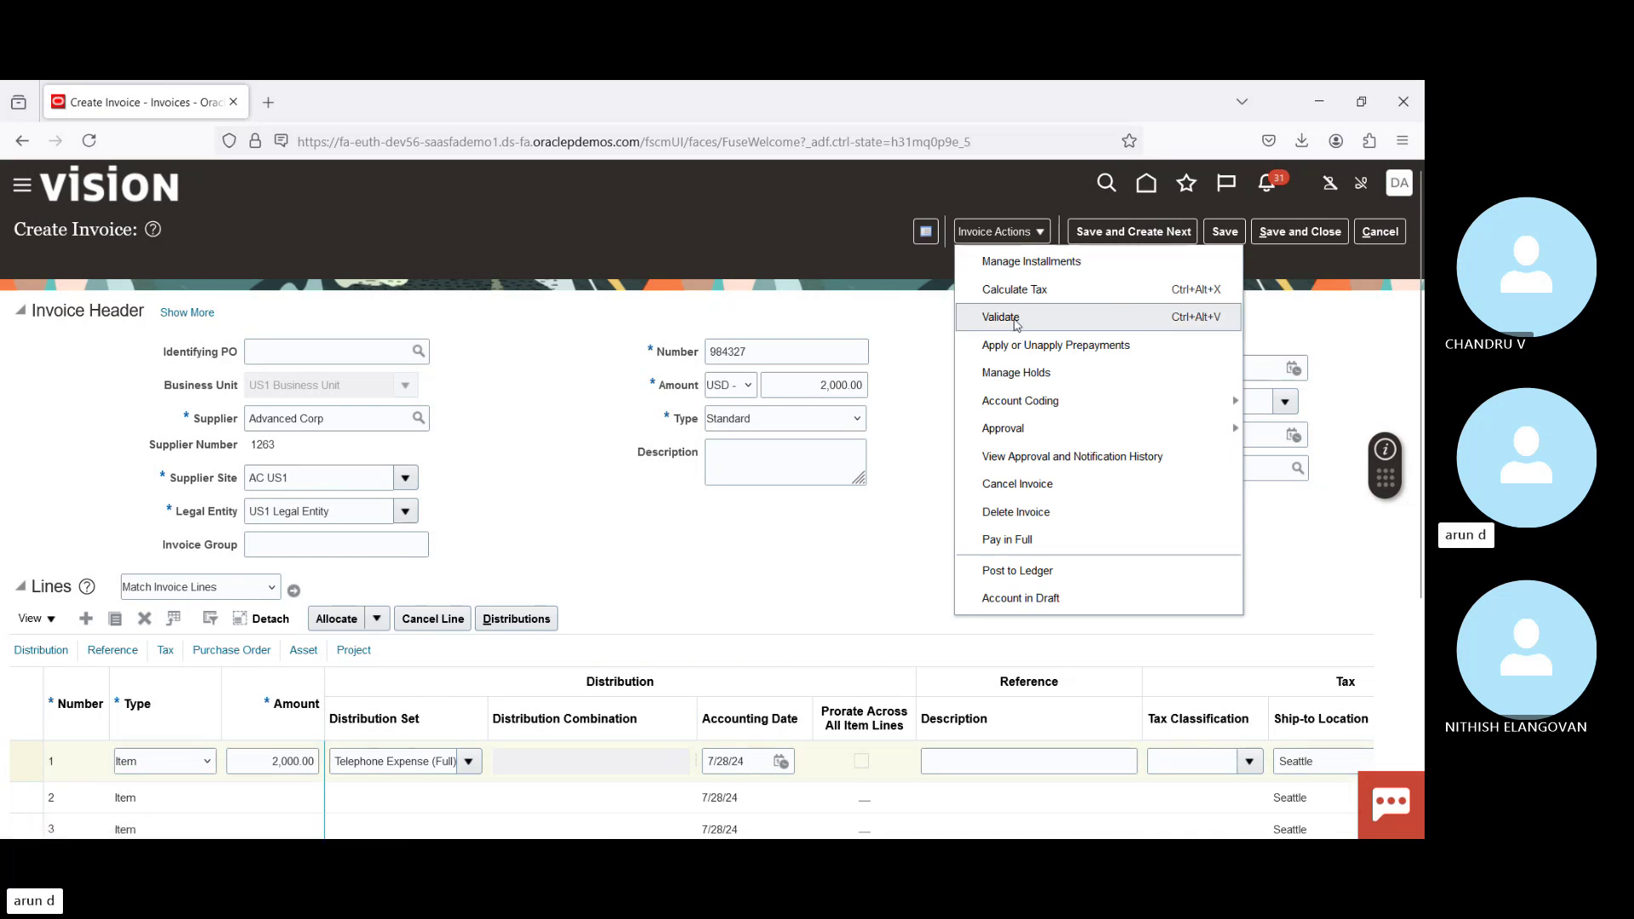
# Step: Validate the invoice and copy its 2,190.00 total including tax
pyautogui.click(1015, 319)
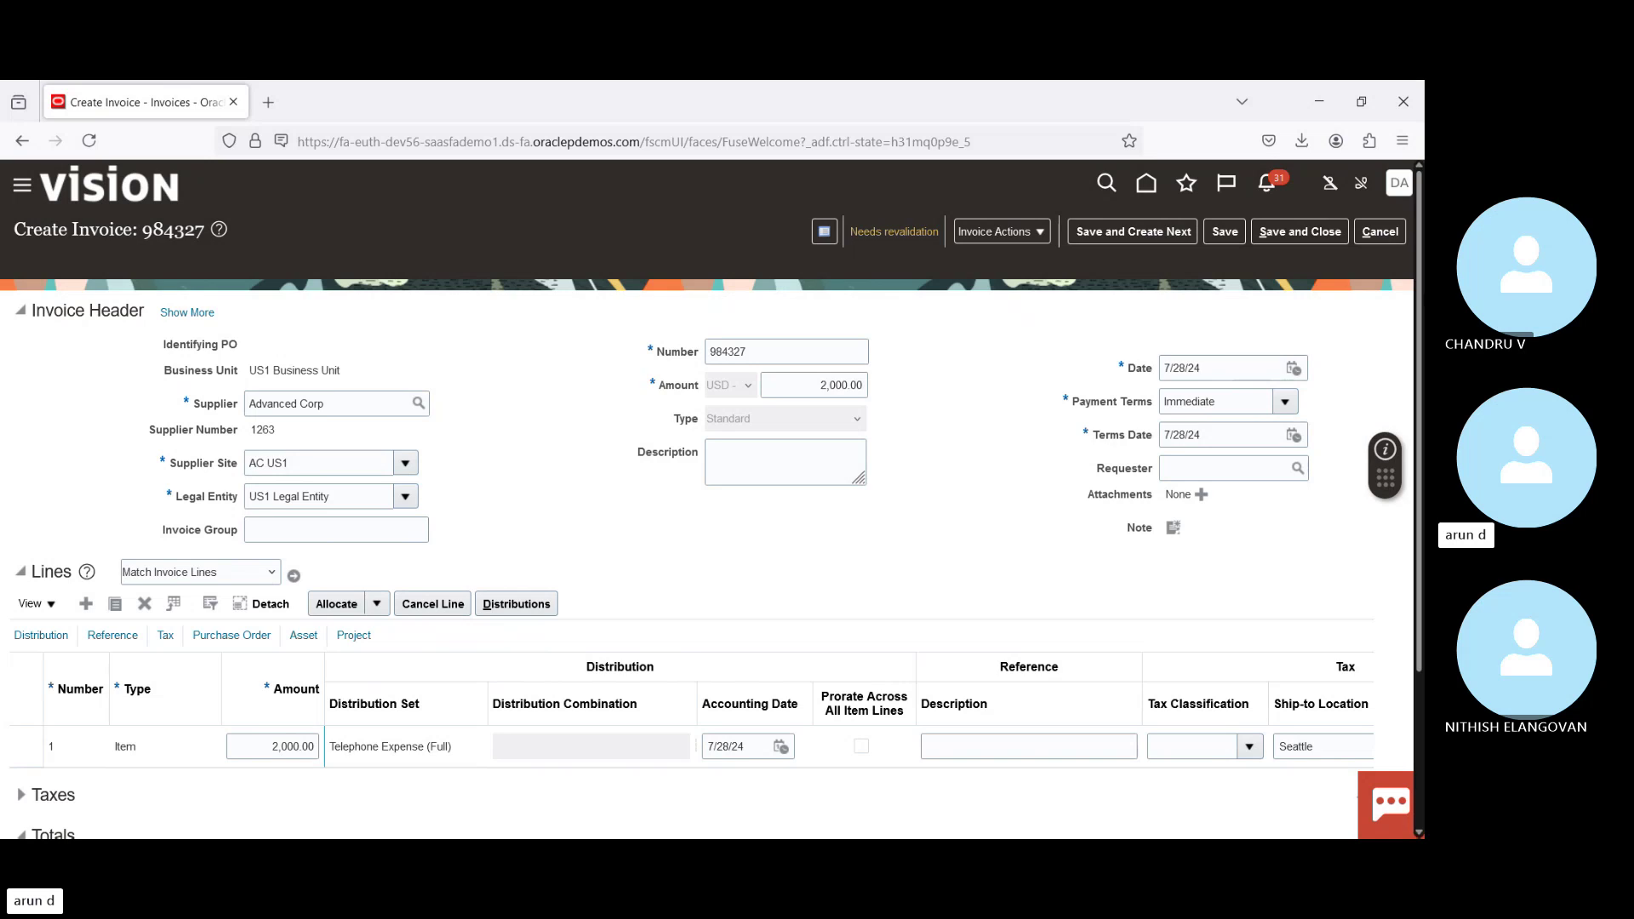
pyautogui.scroll(-3, 1192, 613)
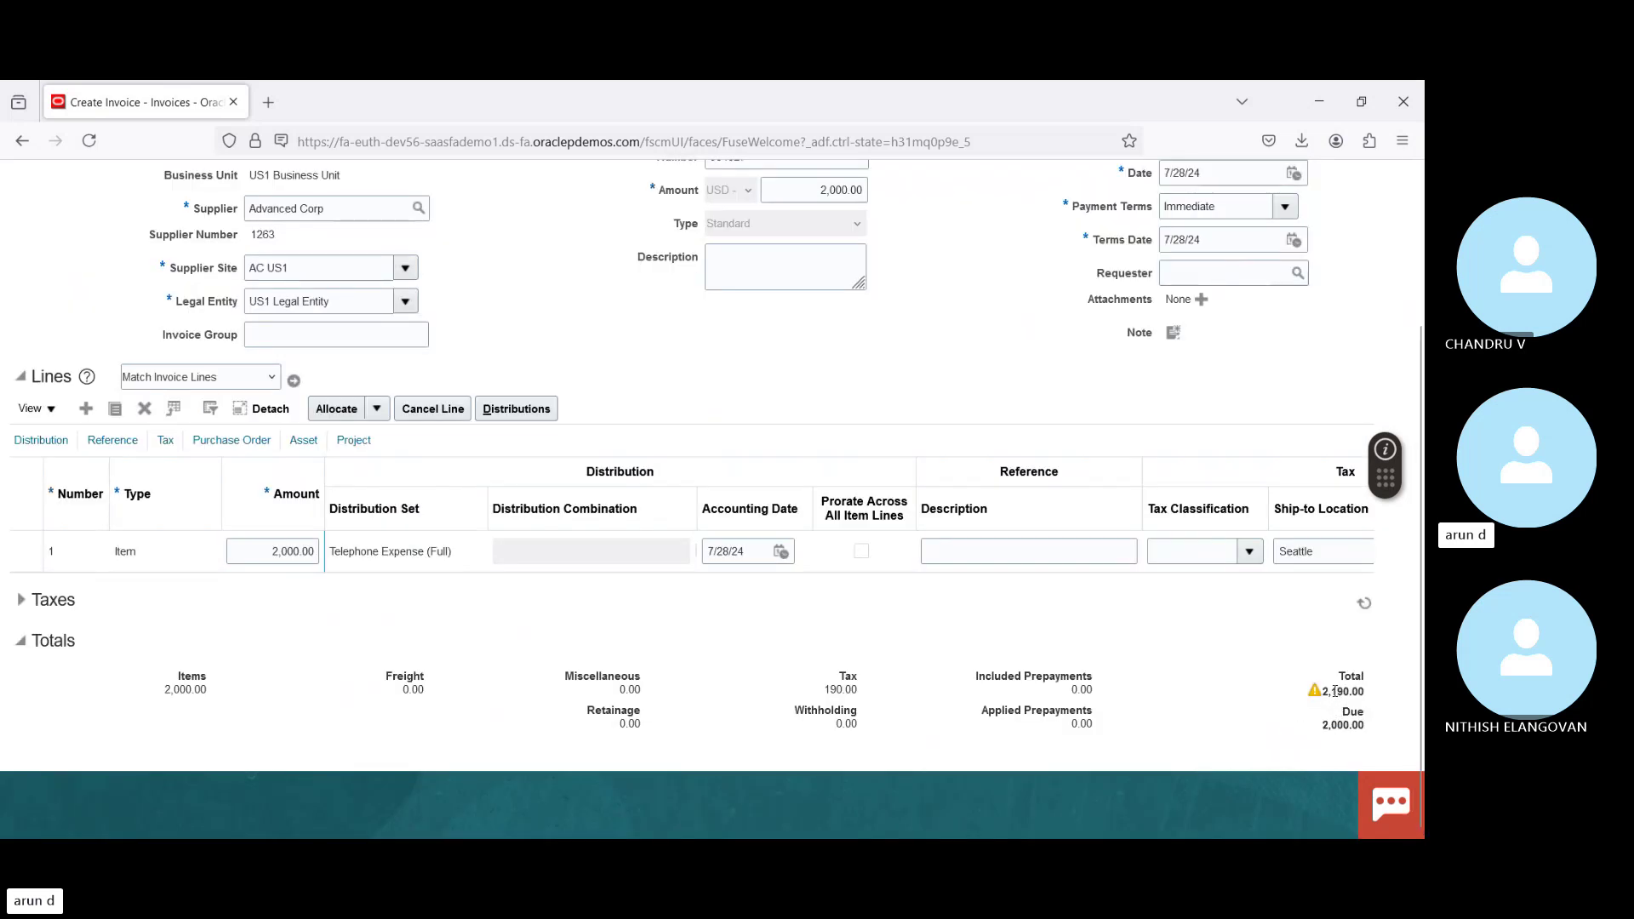
pyautogui.moveTo(1324, 692); pyautogui.dragTo(1365, 691)
pyautogui.hotkey('ctrl', 'c')
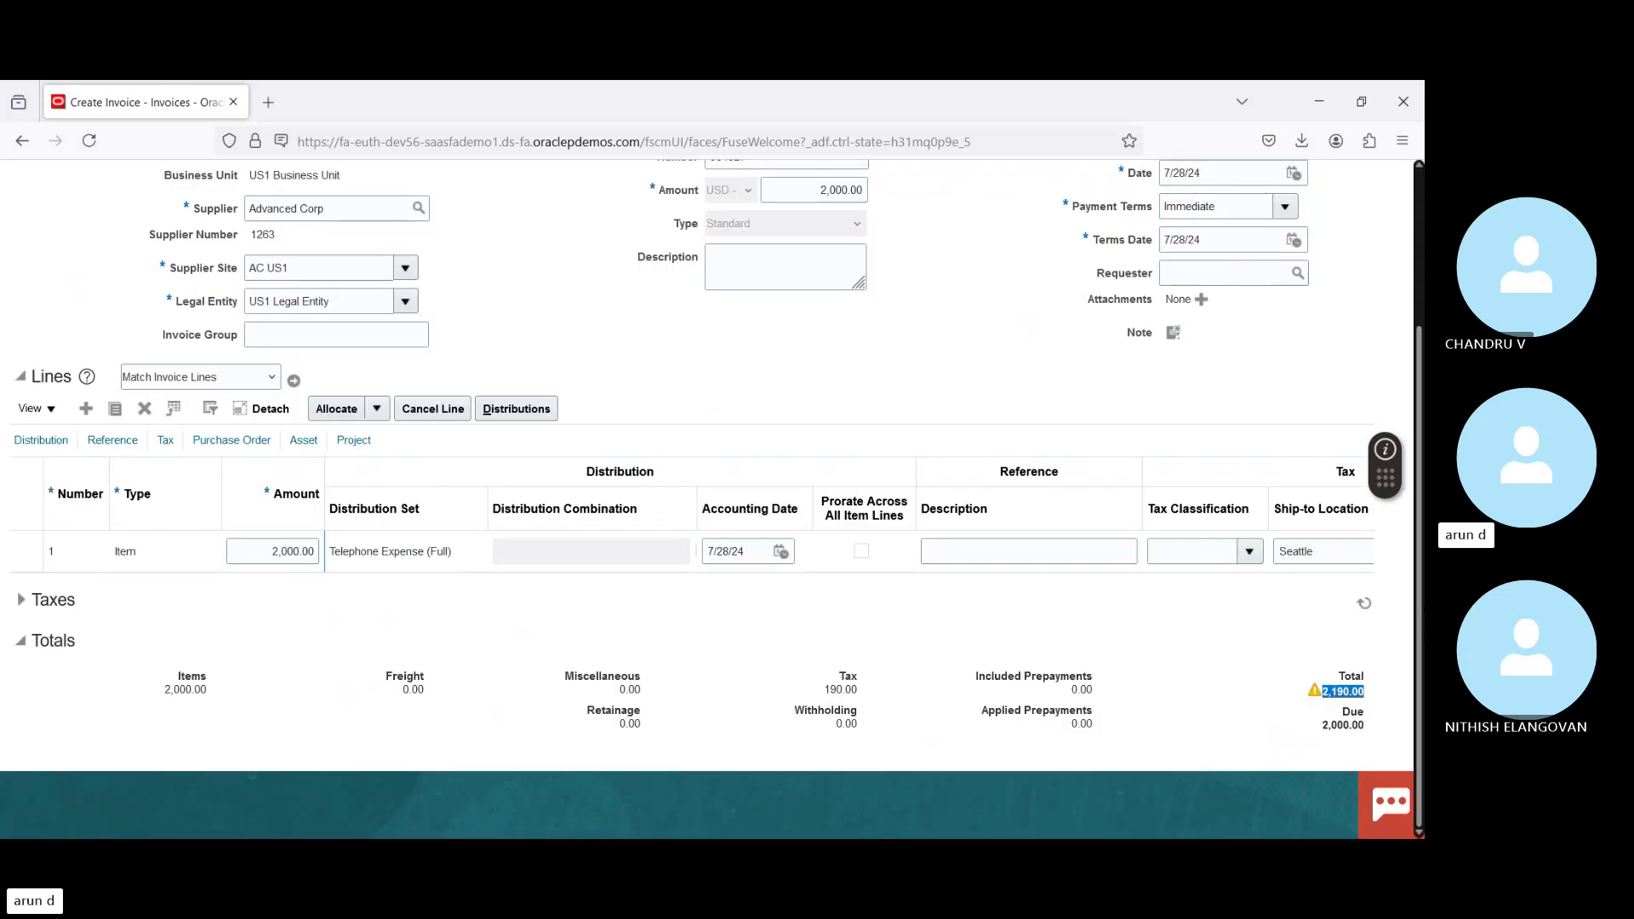
pyautogui.scroll(3, 822, 385)
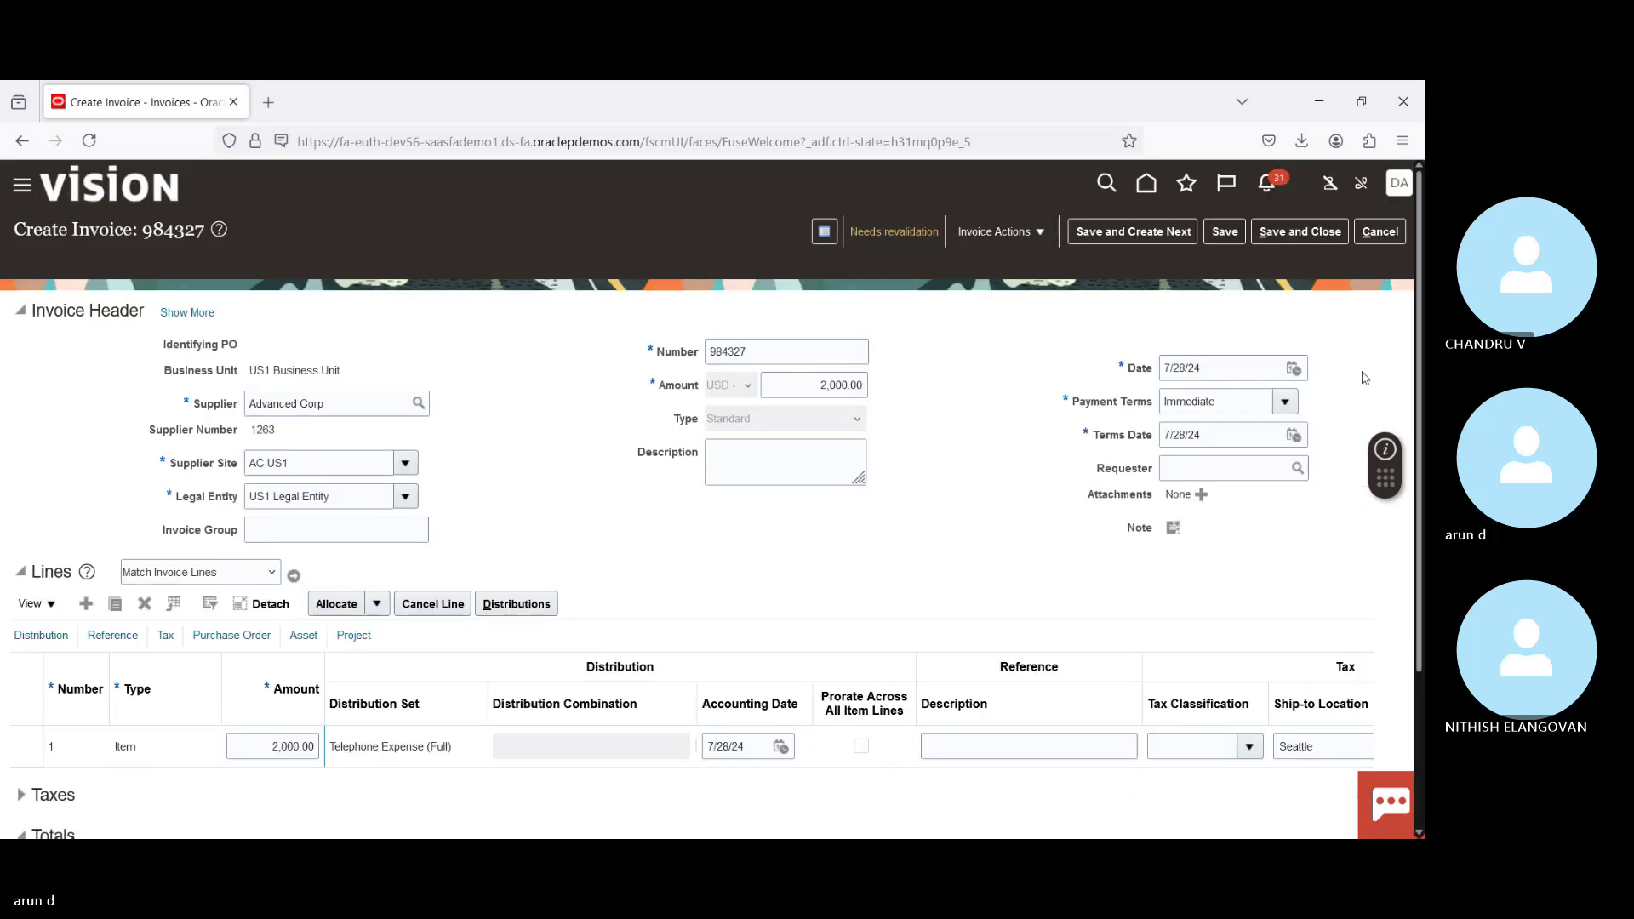
# Step: Replace the 2,000.00 header amount with 2,190.00 and revalidate the invoice
pyautogui.doubleClick(809, 385)
pyautogui.hotkey('ctrl', 'v')
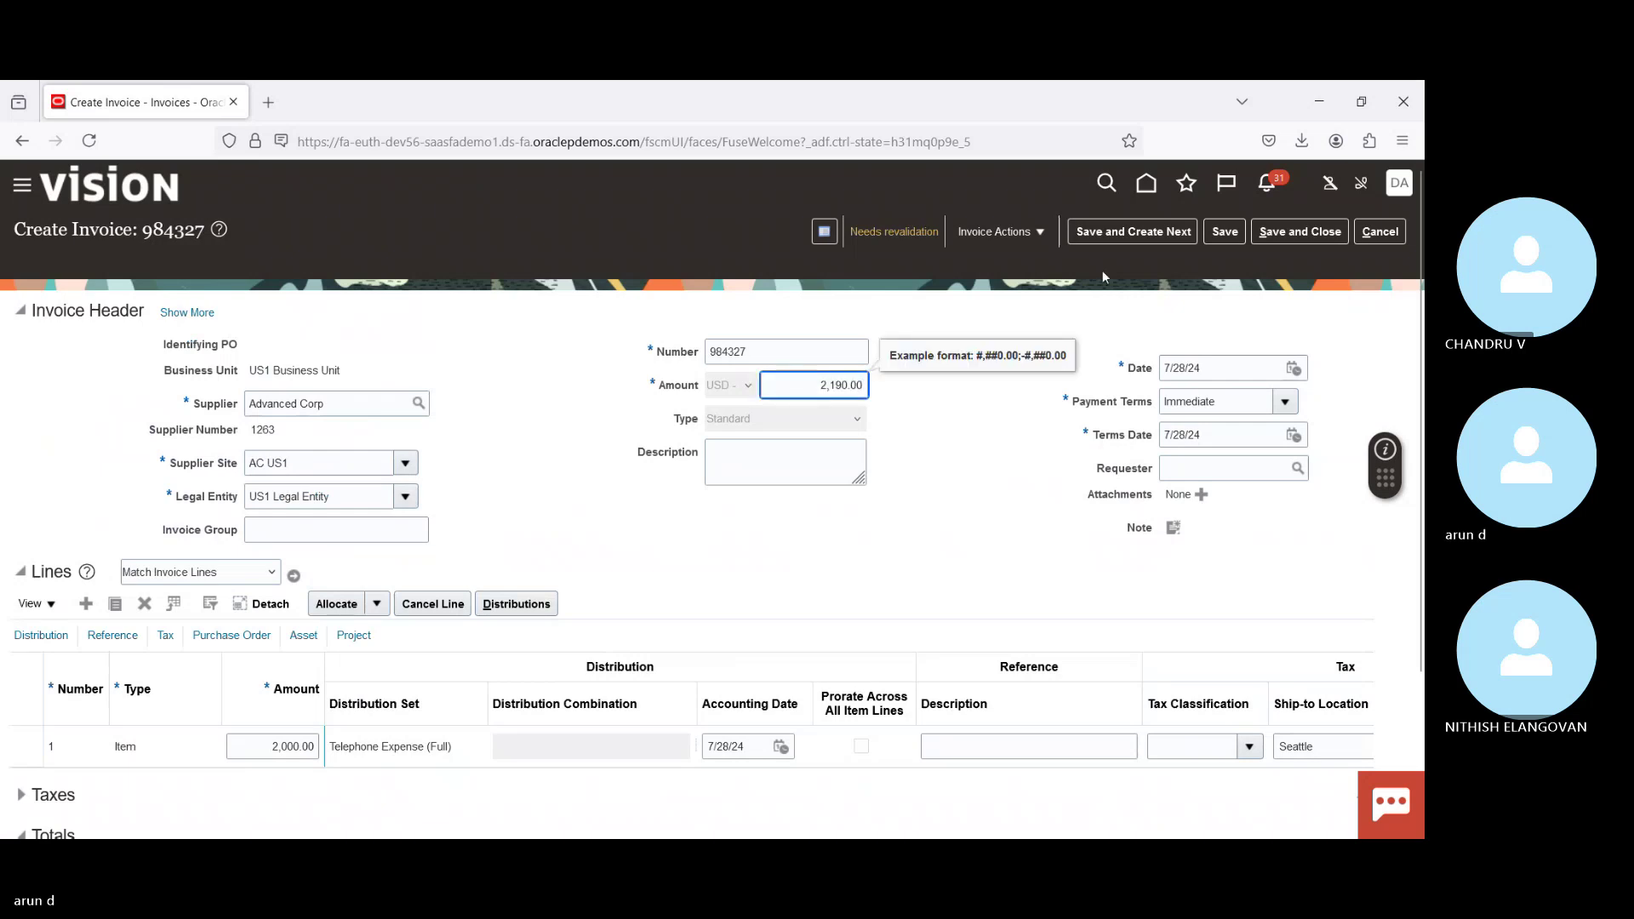
pyautogui.click(1017, 238)
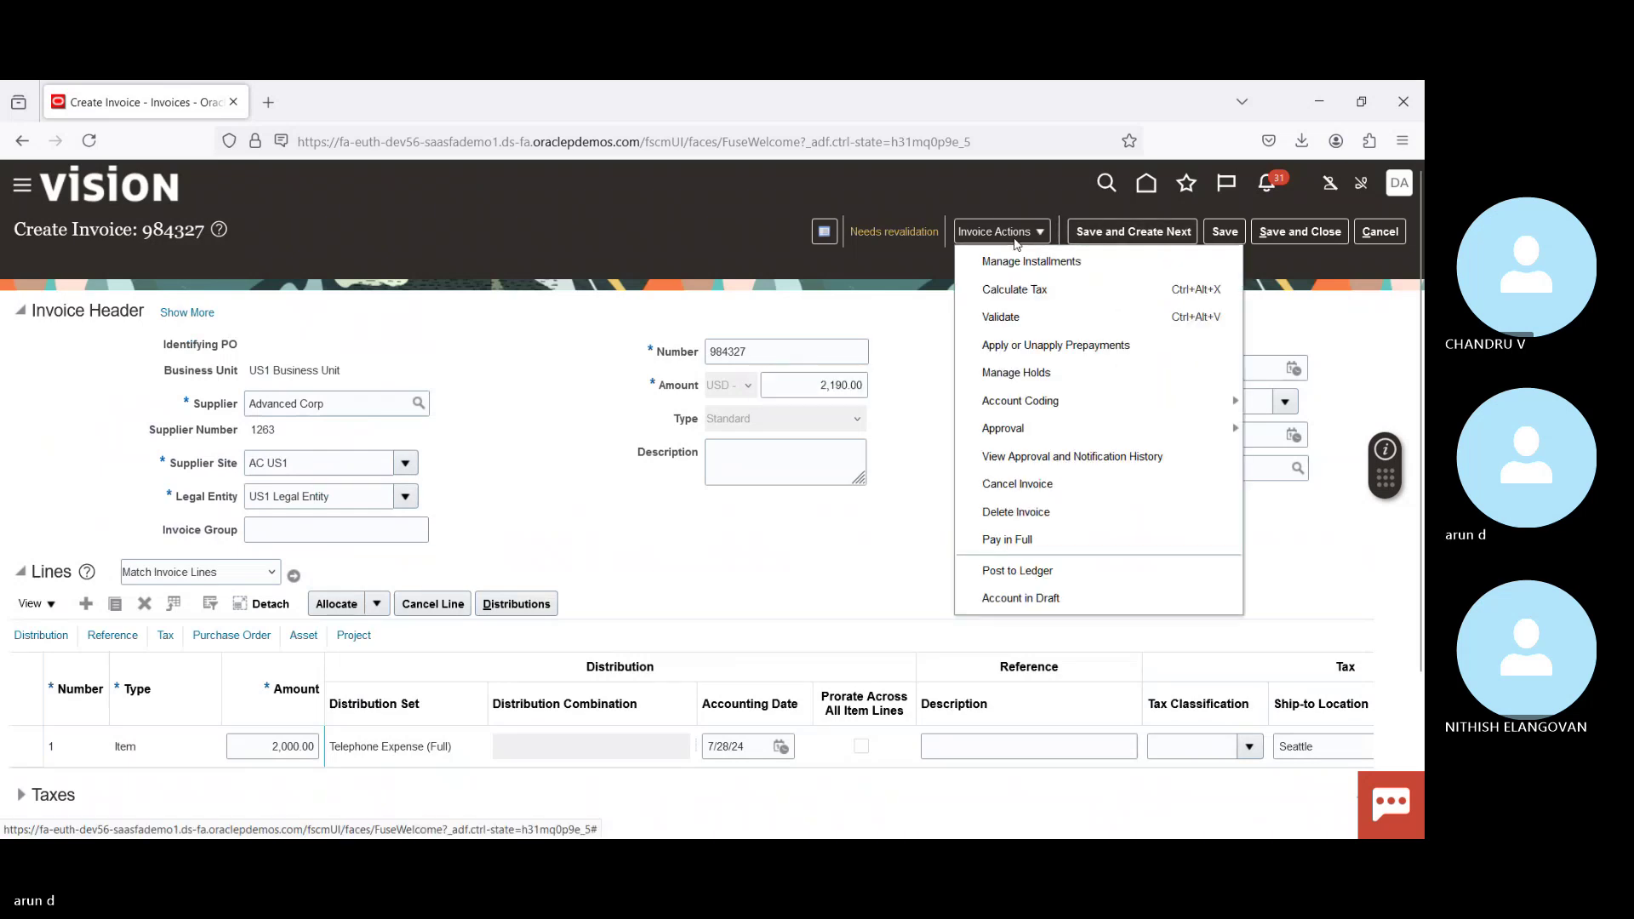
pyautogui.click(1003, 317)
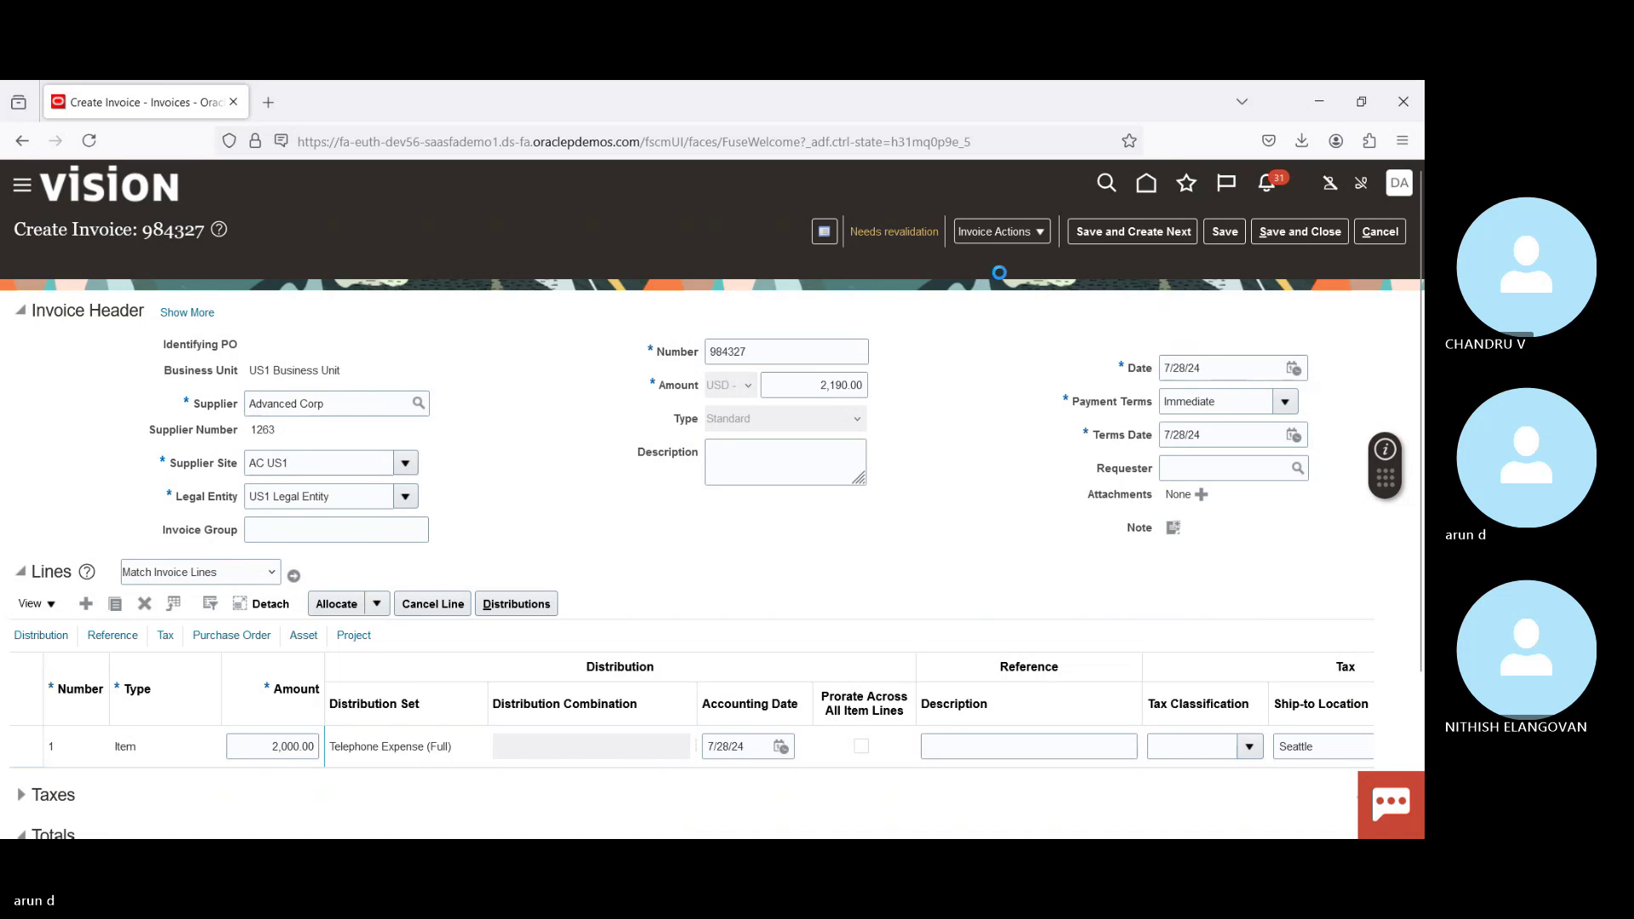
pyautogui.click(1033, 241)
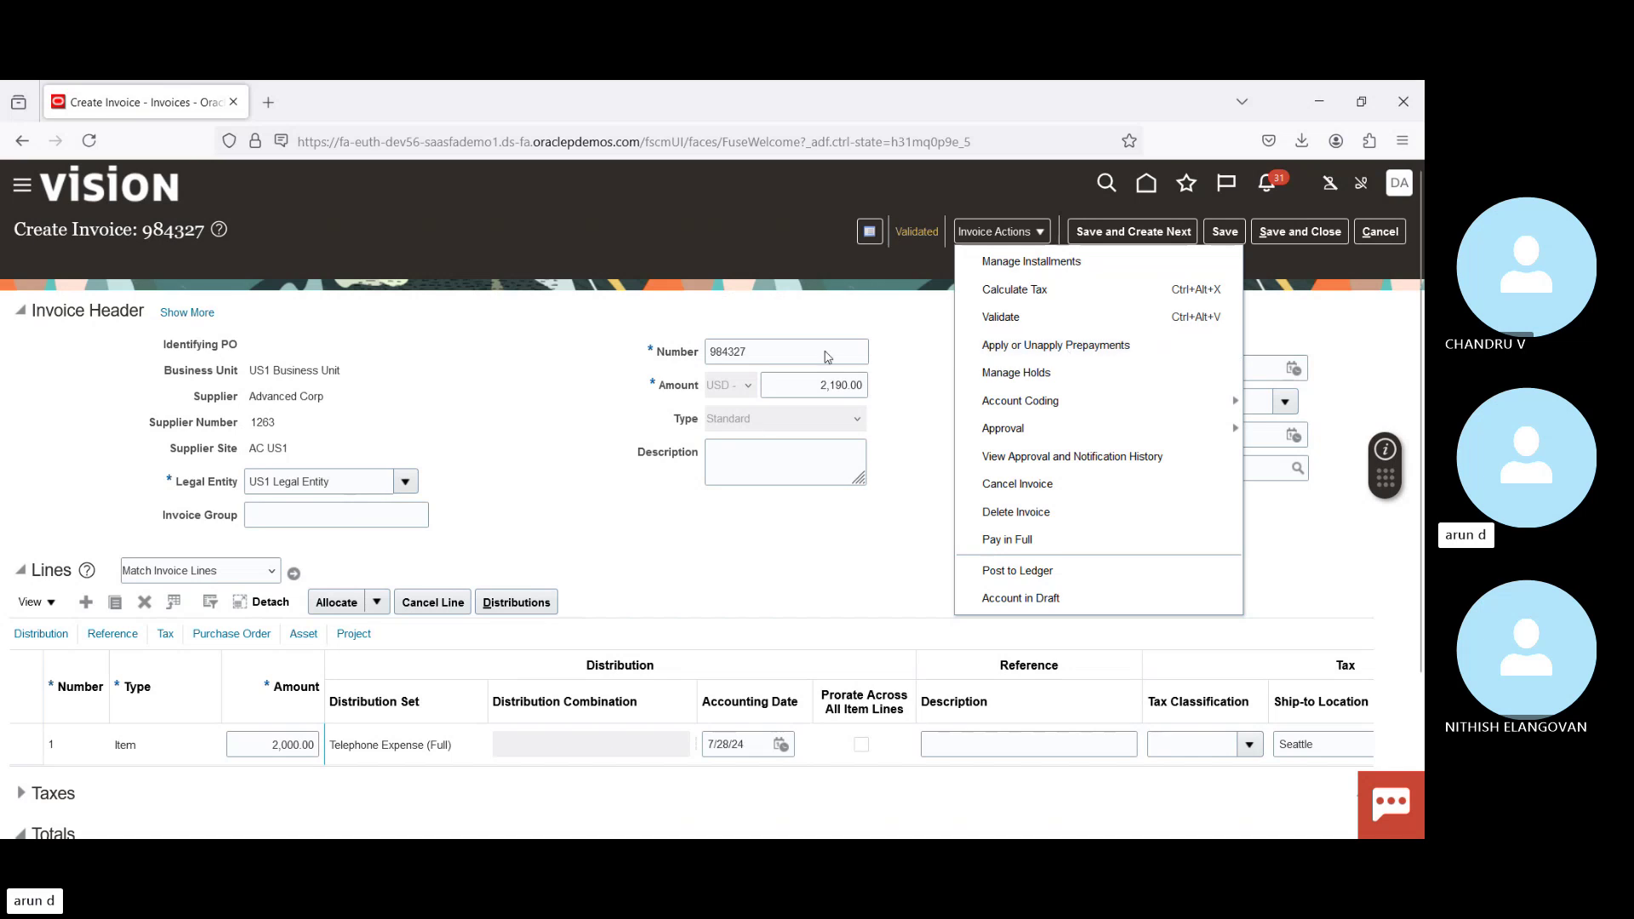
# Step: Apply 2,000.00 of prepayment PP-0912 to invoice 984327 and finish
pyautogui.click(1030, 345)
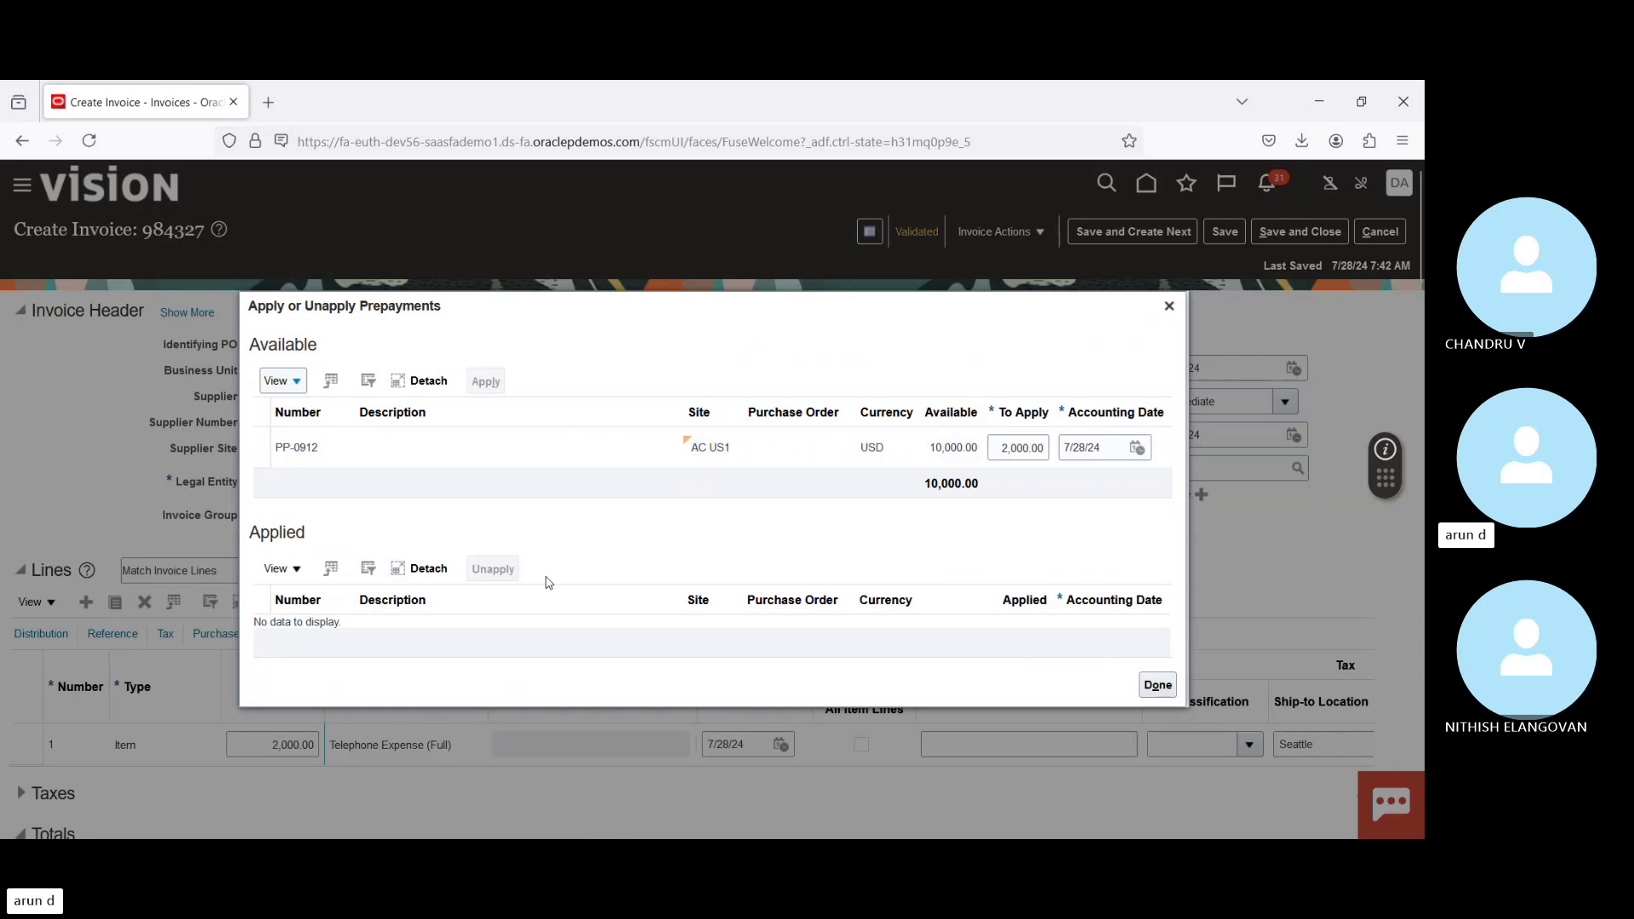
pyautogui.click(386, 452)
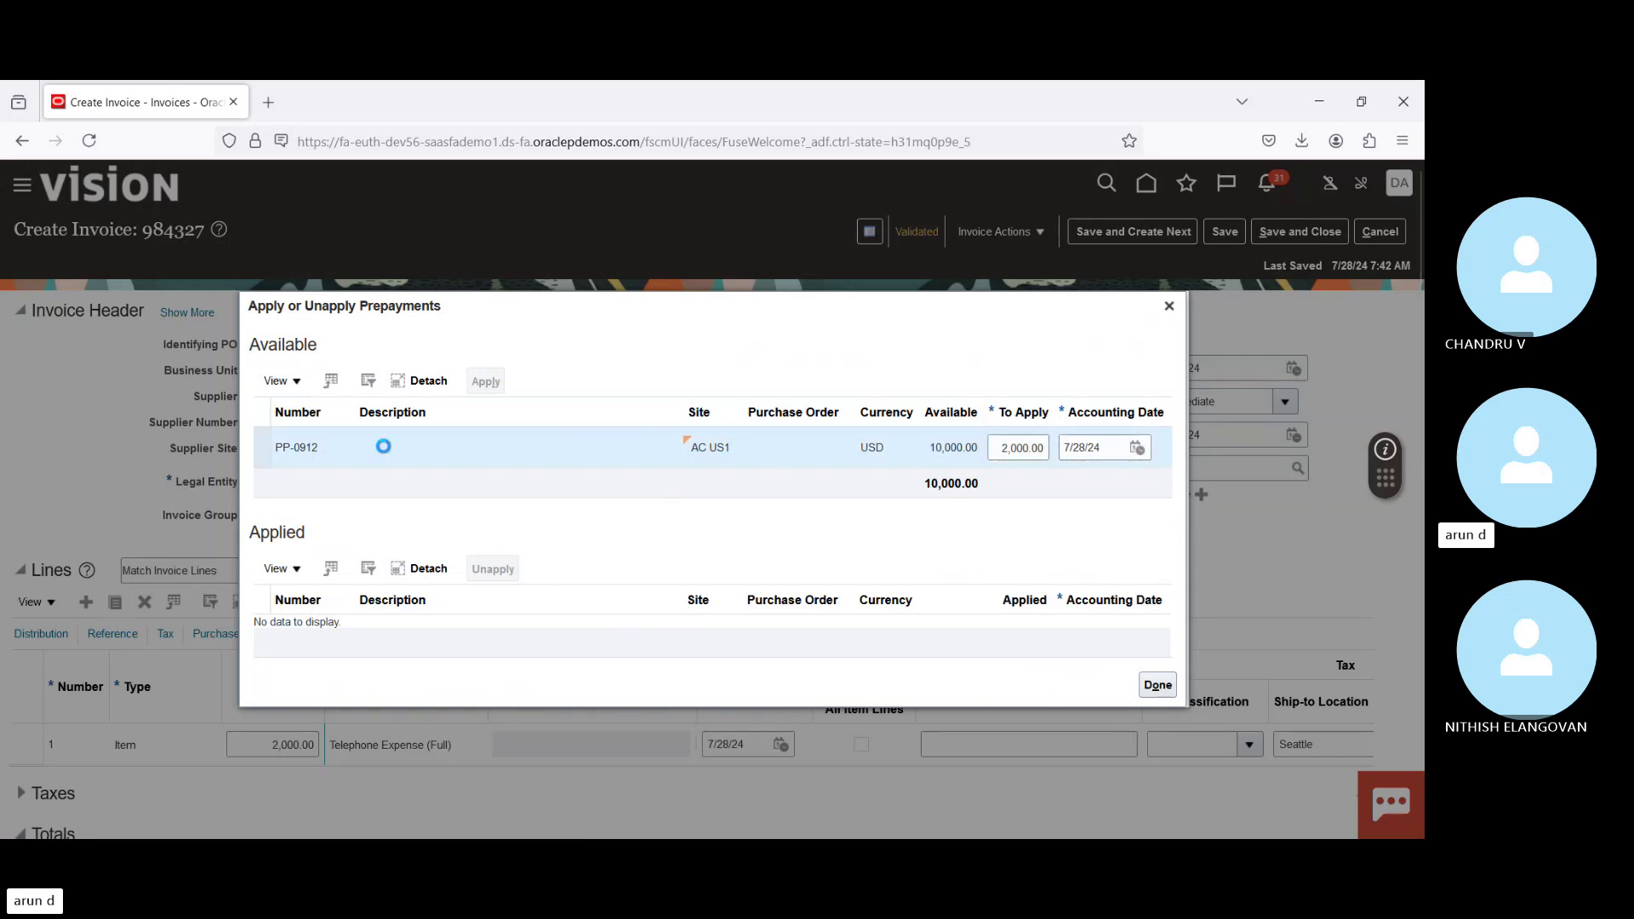
pyautogui.click(484, 382)
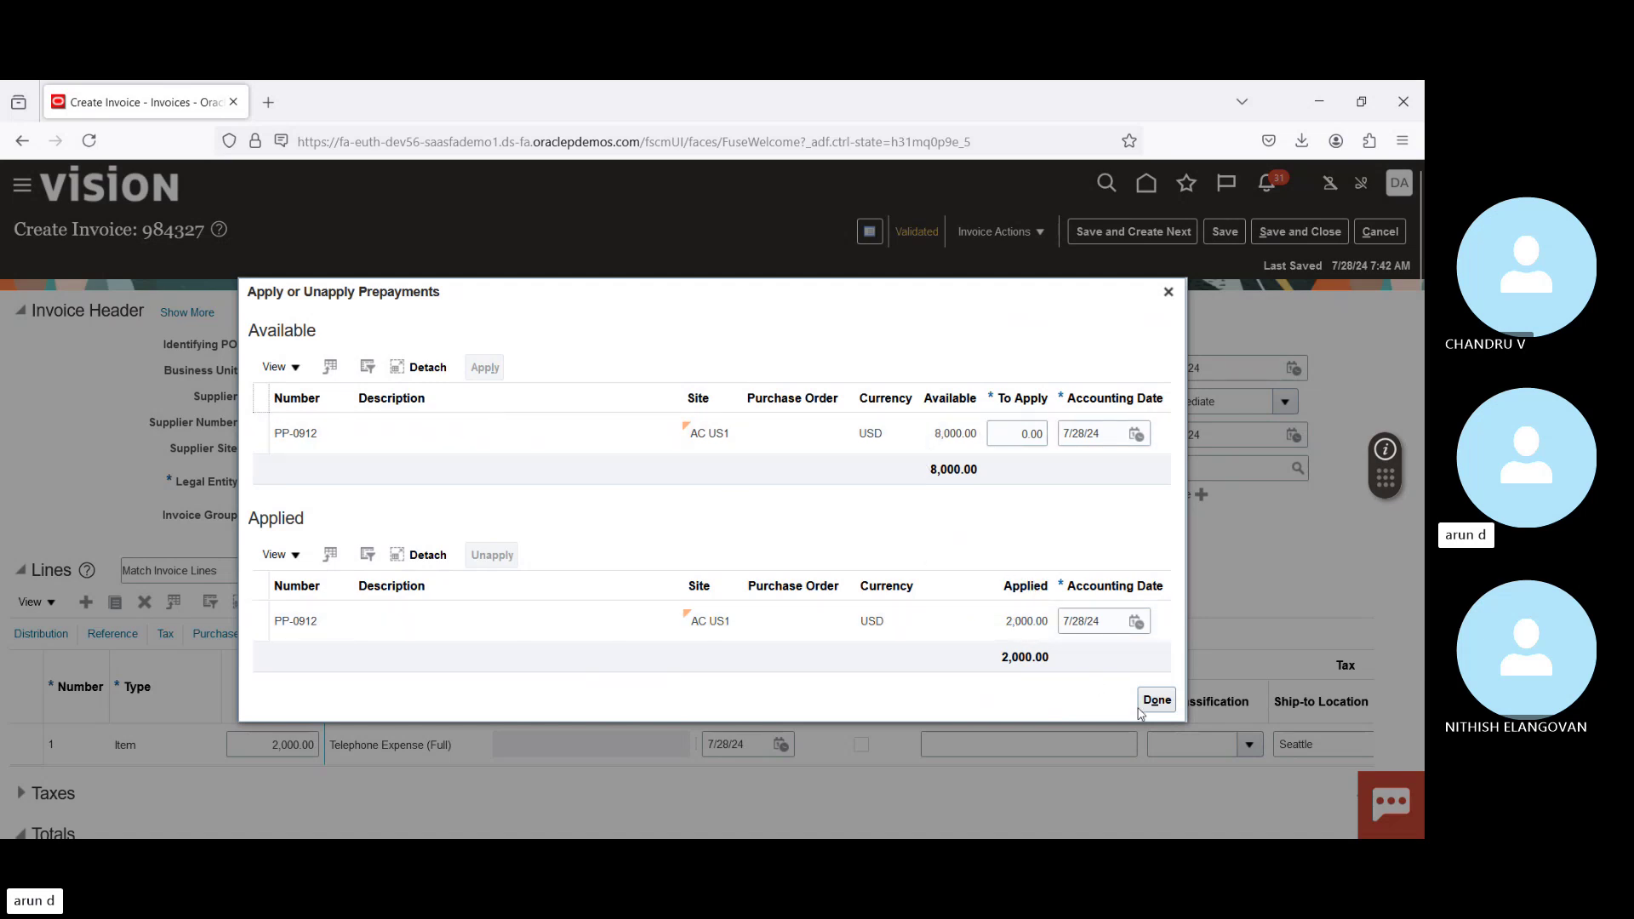
pyautogui.click(1158, 700)
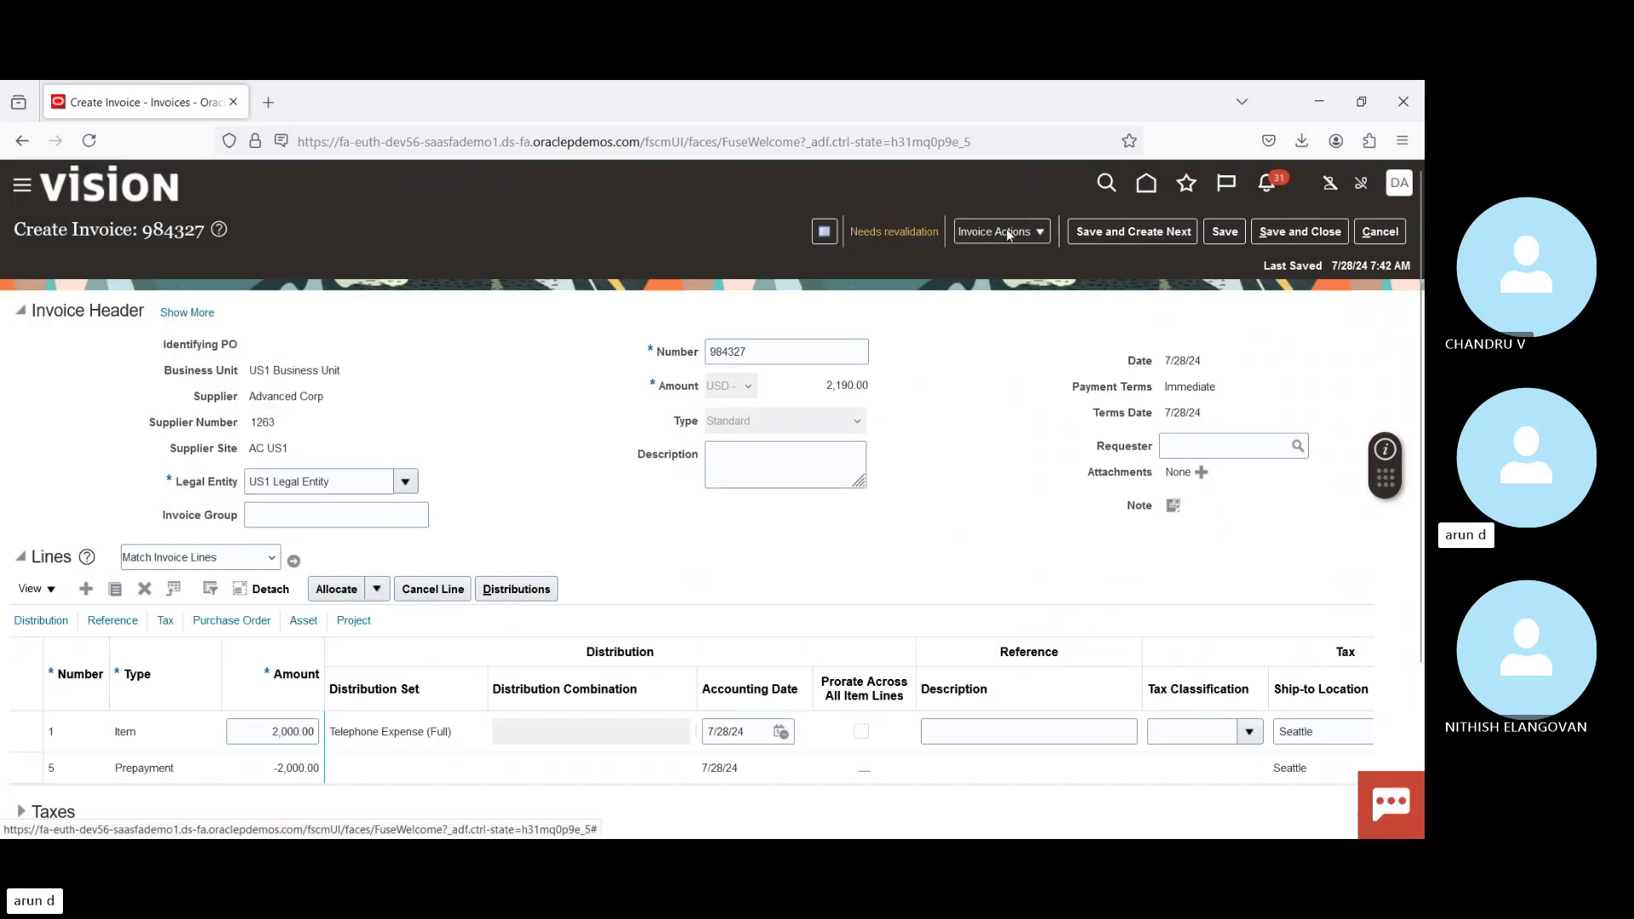
# Step: Revalidate invoice 984327 with its -2,000.00 prepayment line and return to the Invoices workbench
pyautogui.click(1009, 233)
pyautogui.click(1016, 317)
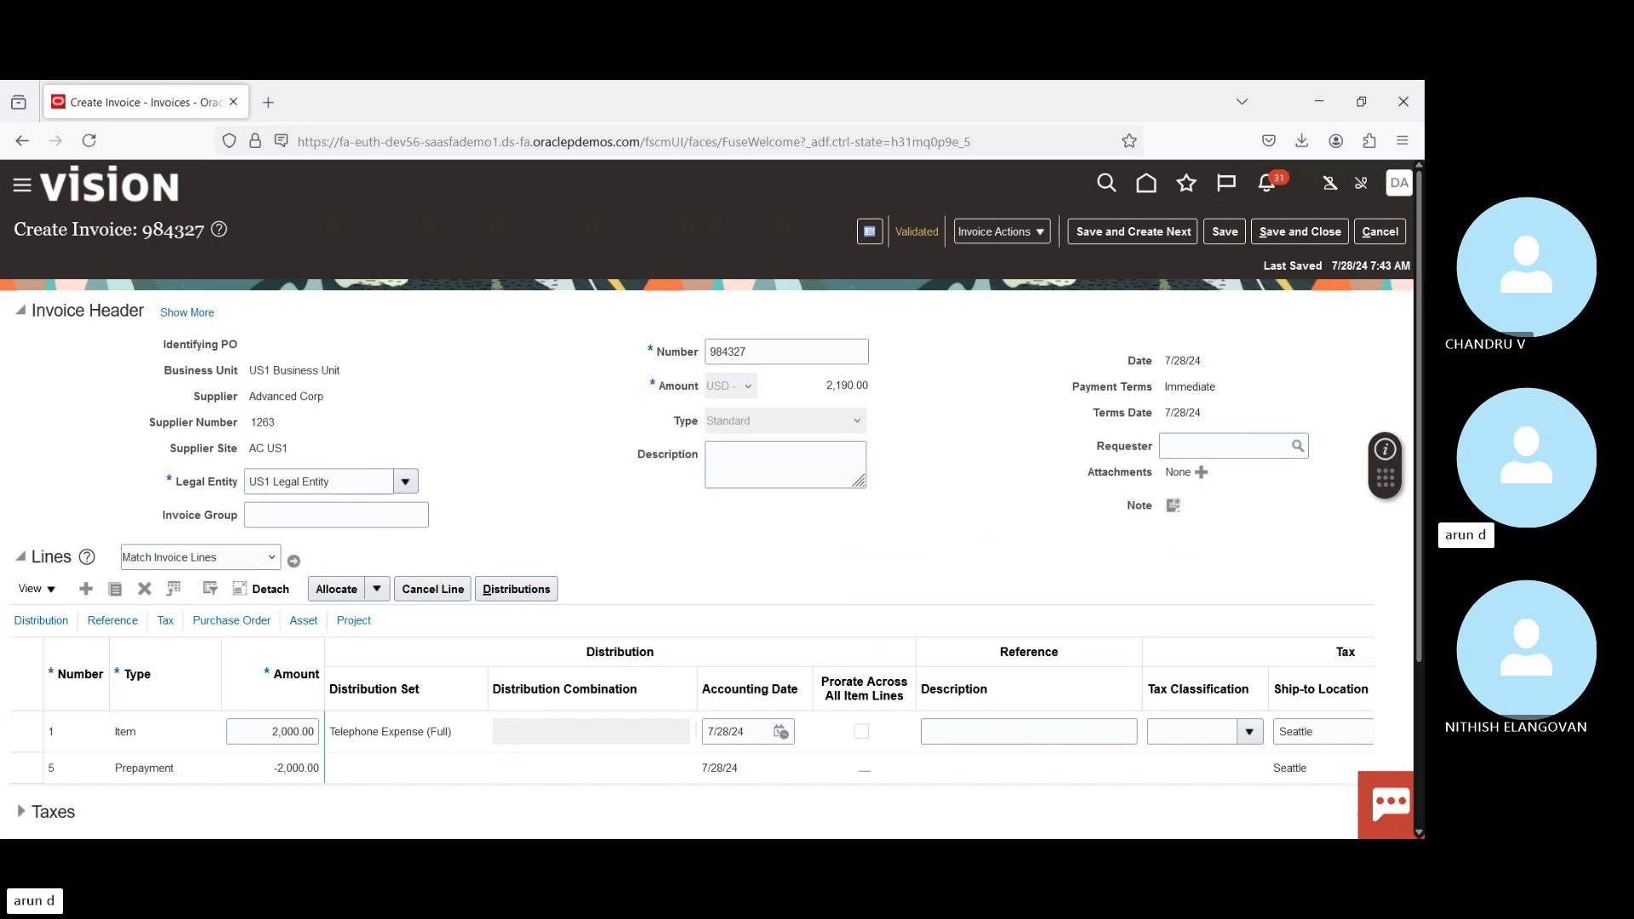
pyautogui.scroll(-3, 1163, 257)
pyautogui.scroll(3, 1163, 258)
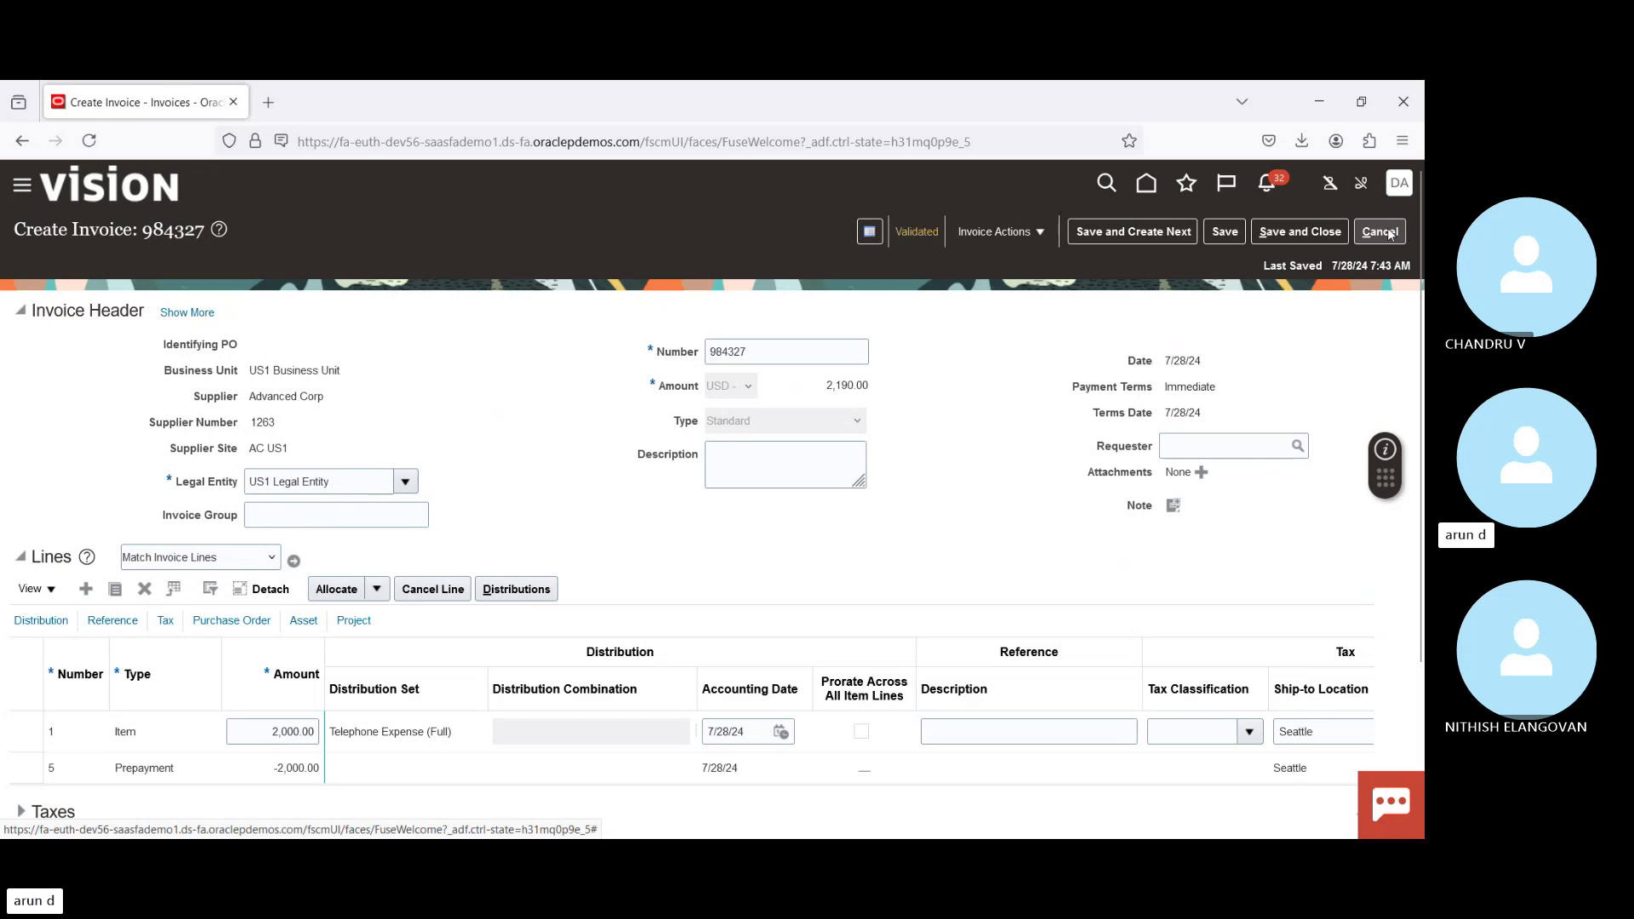
pyautogui.doubleClick(719, 352)
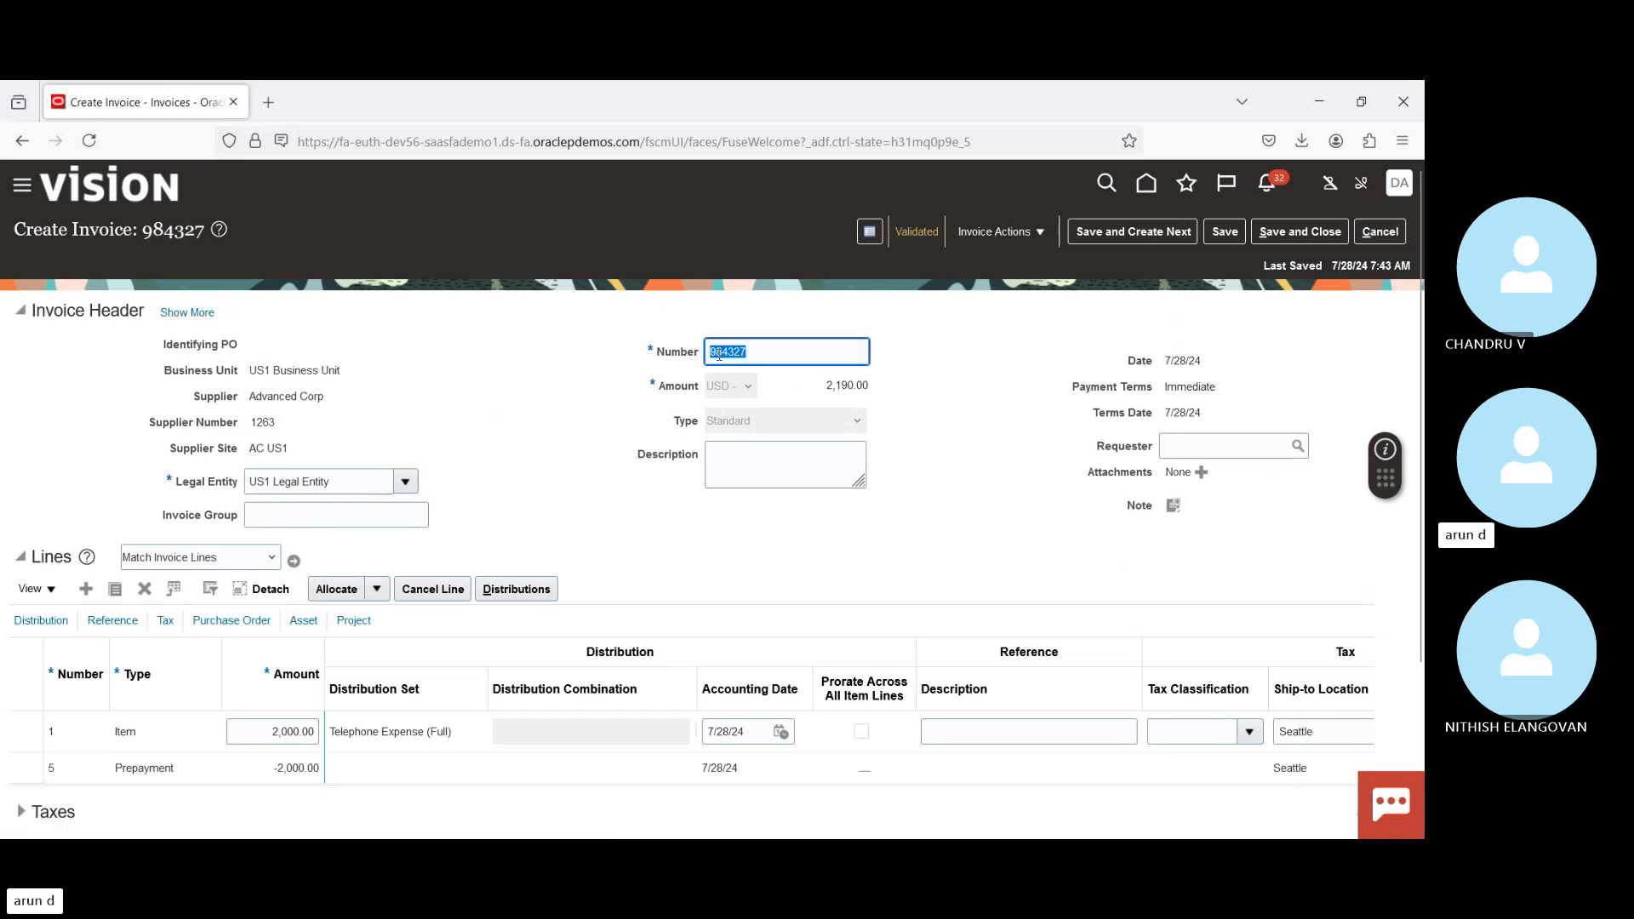
pyautogui.click(1378, 236)
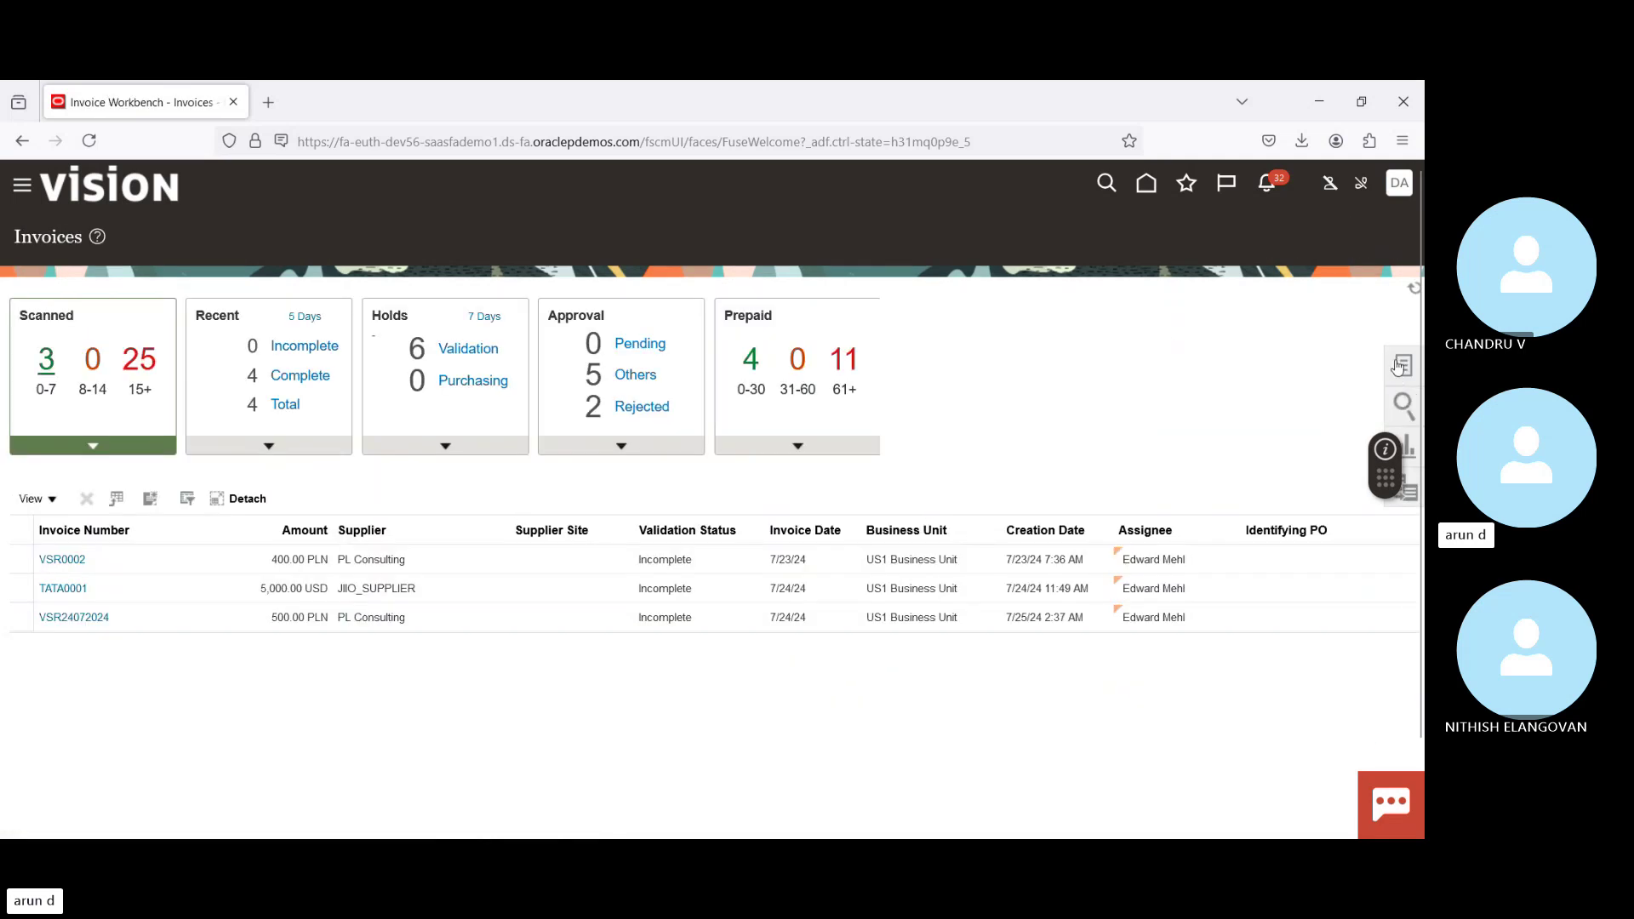
# Step: Search Manage Invoices by invoice number and open invoice 984327
pyautogui.click(1398, 370)
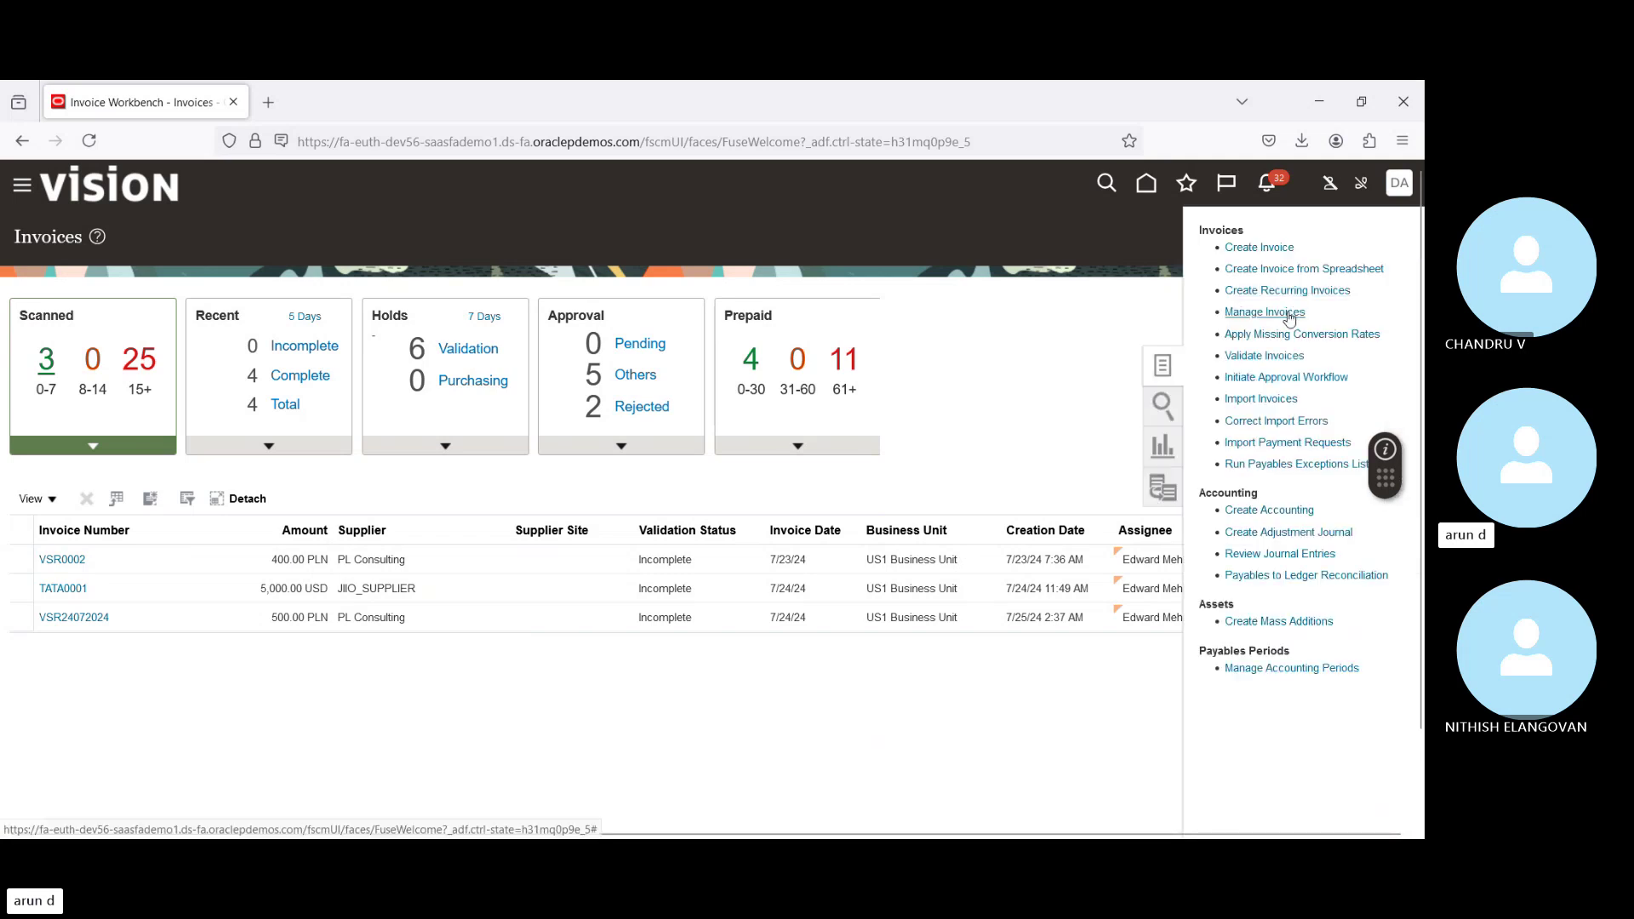
pyautogui.click(1293, 313)
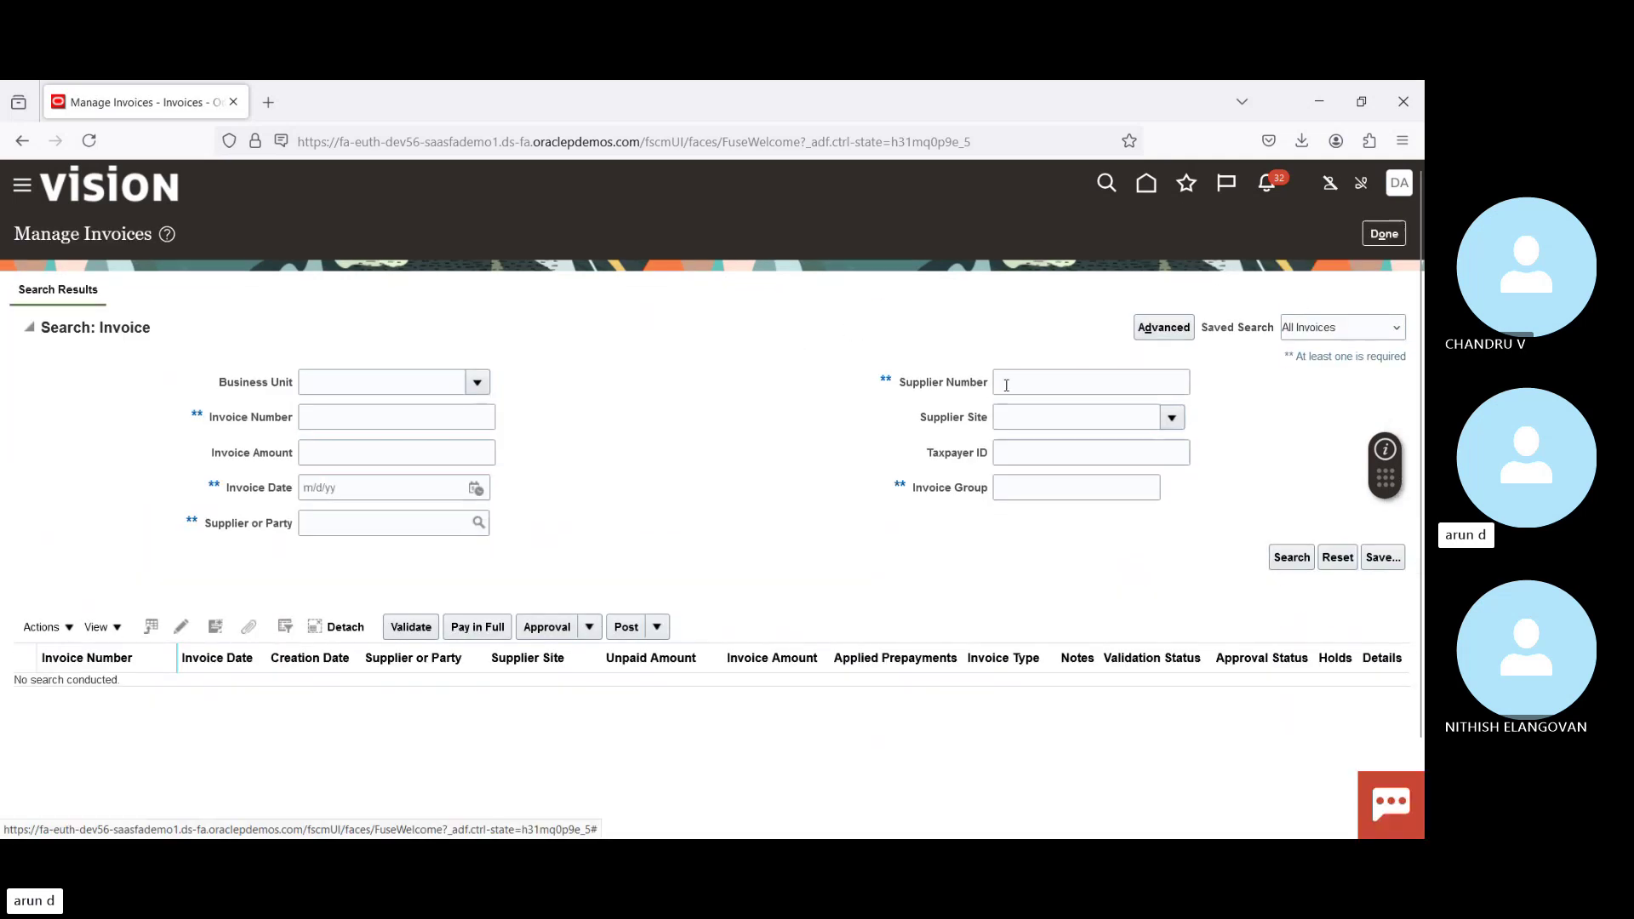
pyautogui.click(336, 415)
pyautogui.write('984321')
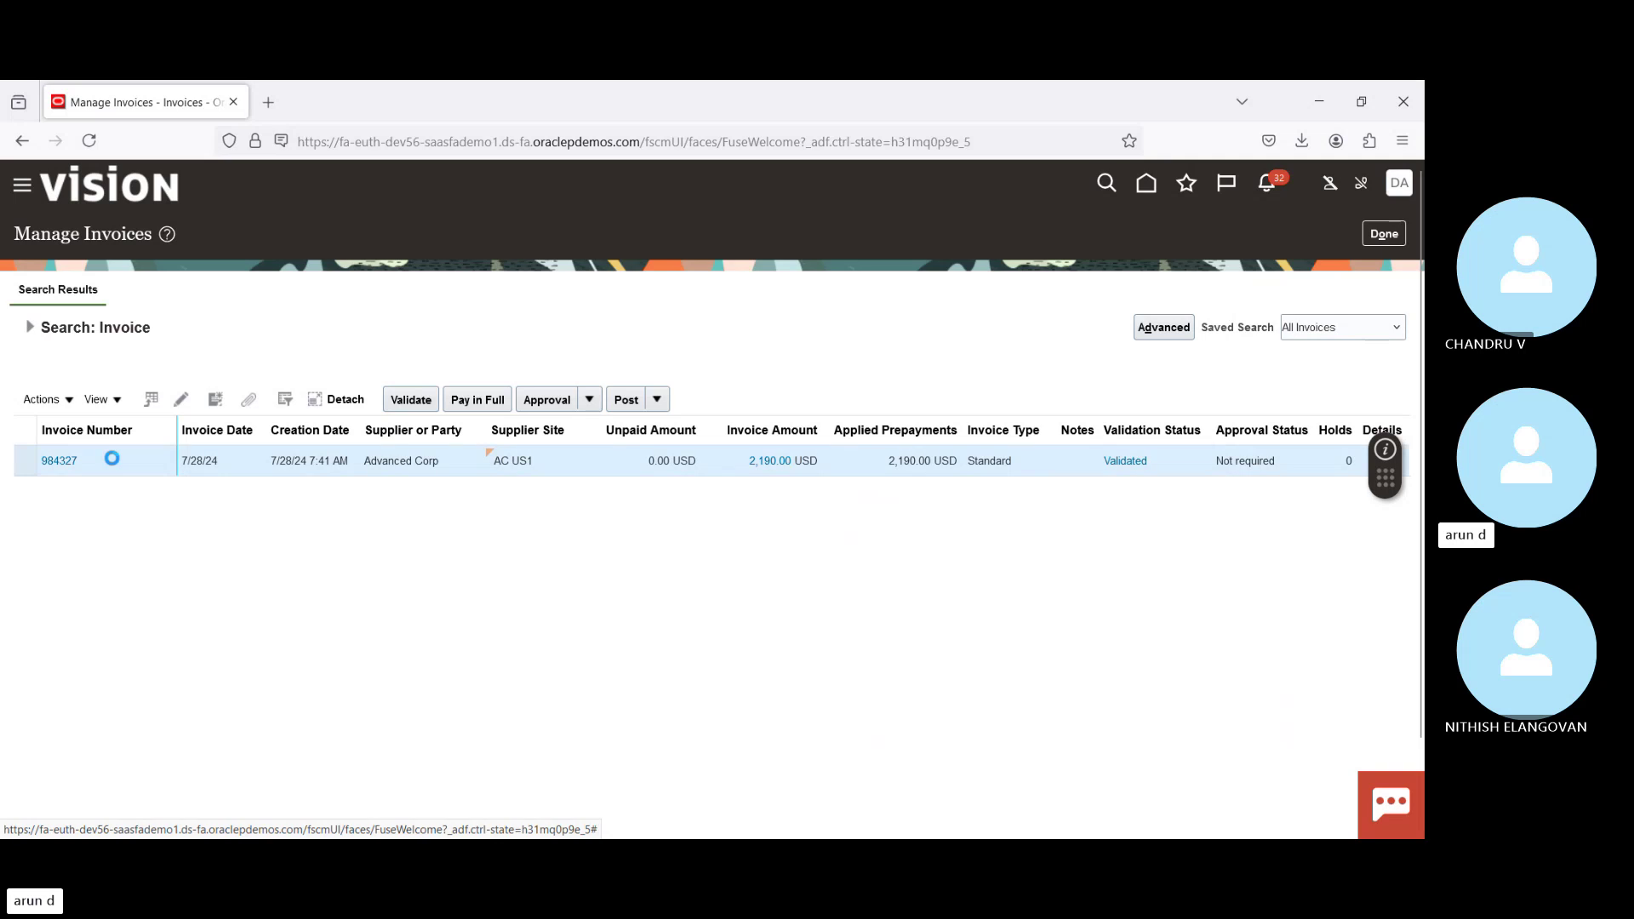
pyautogui.click(61, 461)
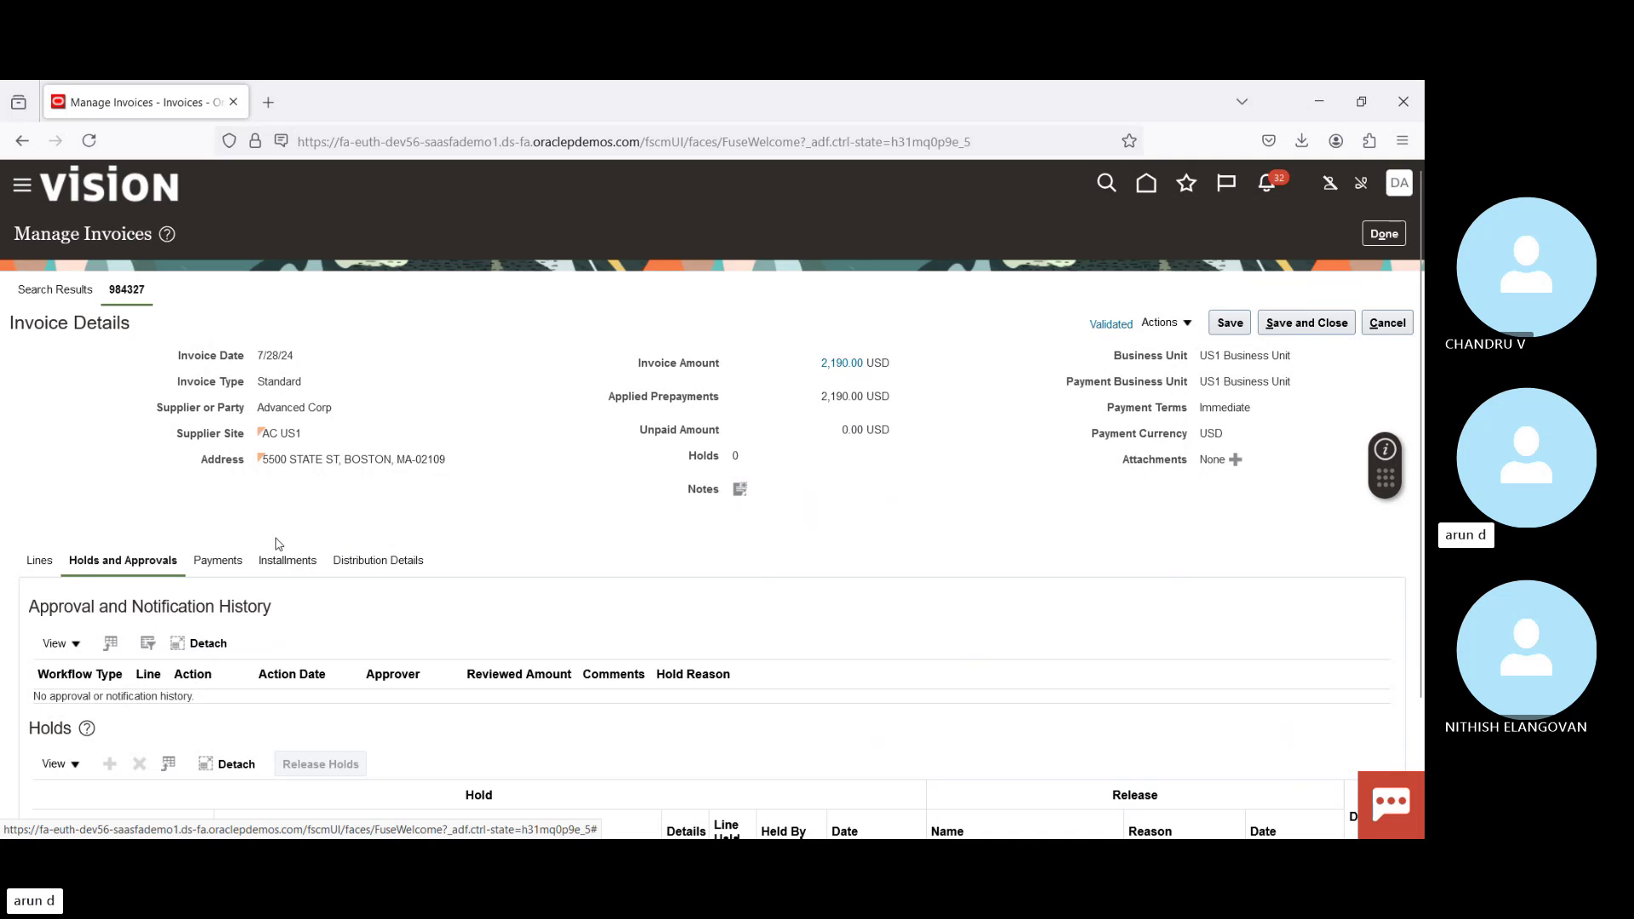
# Step: Review the invoice's applied prepayment PP-0912 and its single 2,190.00 electronic installment
pyautogui.click(204, 563)
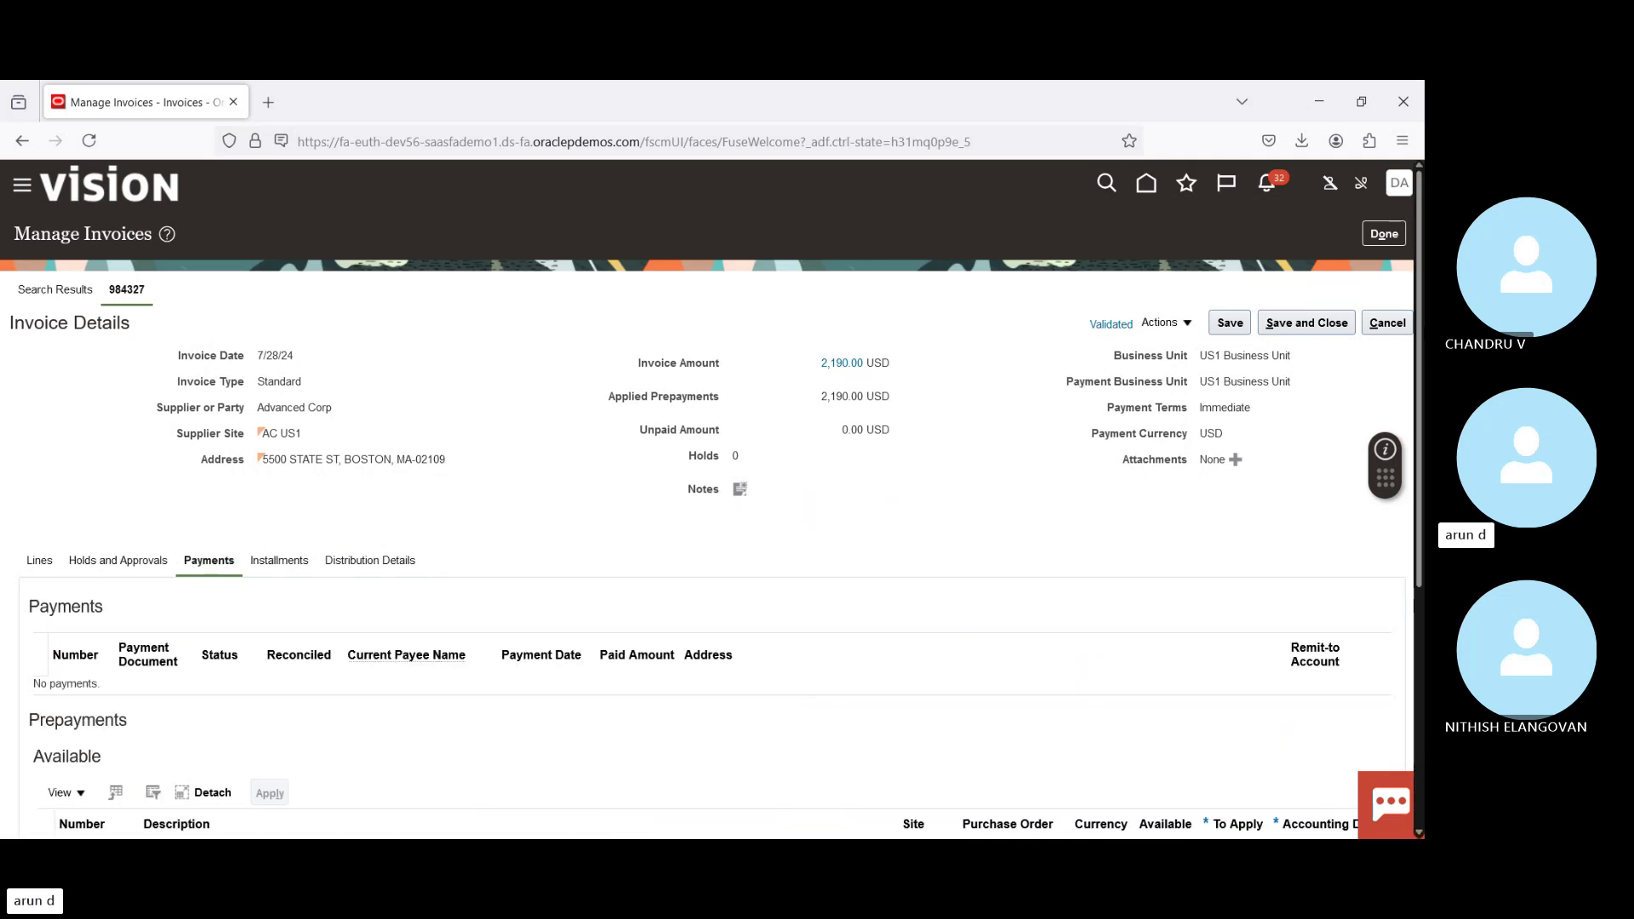
pyautogui.scroll(-4, 391, 579)
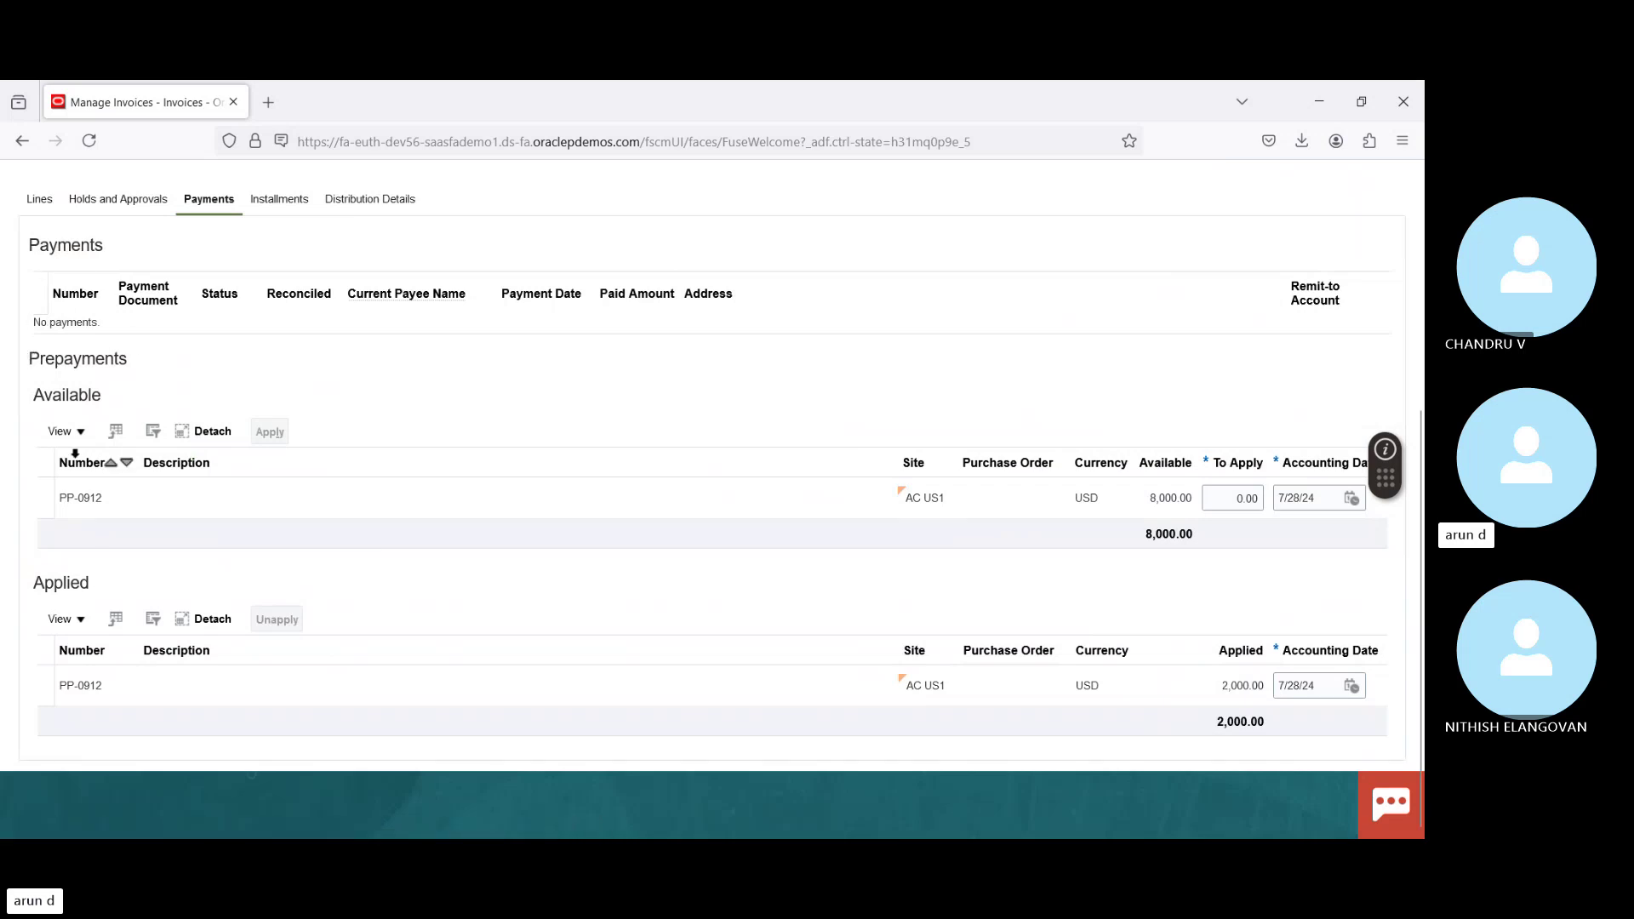
pyautogui.click(60, 501)
pyautogui.scroll(3, 711, 502)
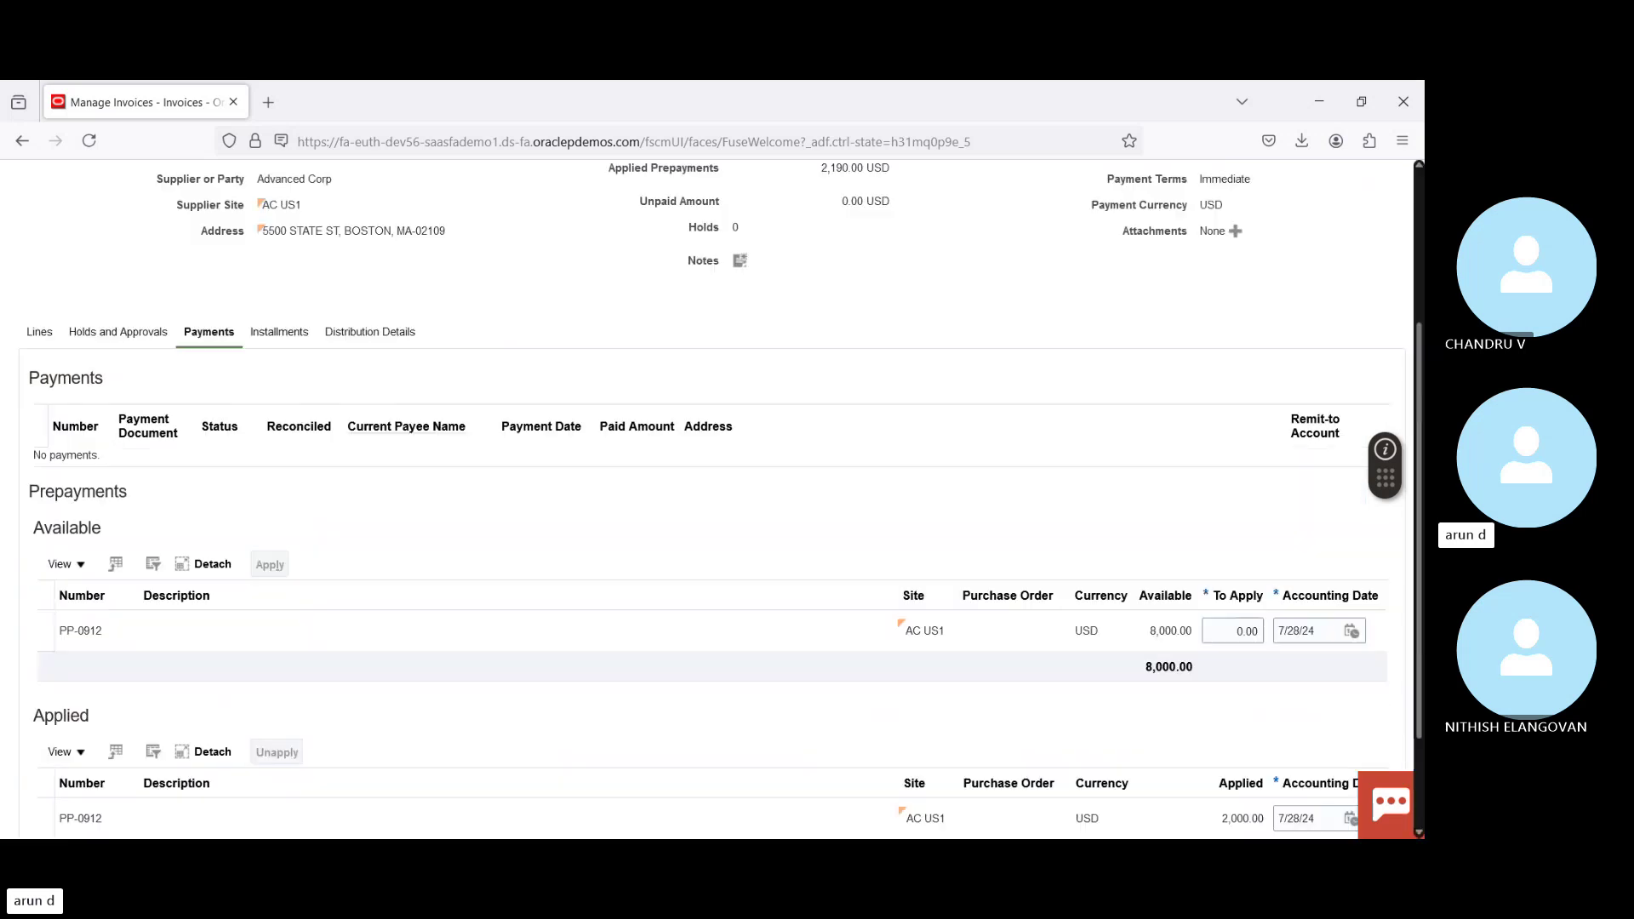
pyautogui.scroll(2, 467, 472)
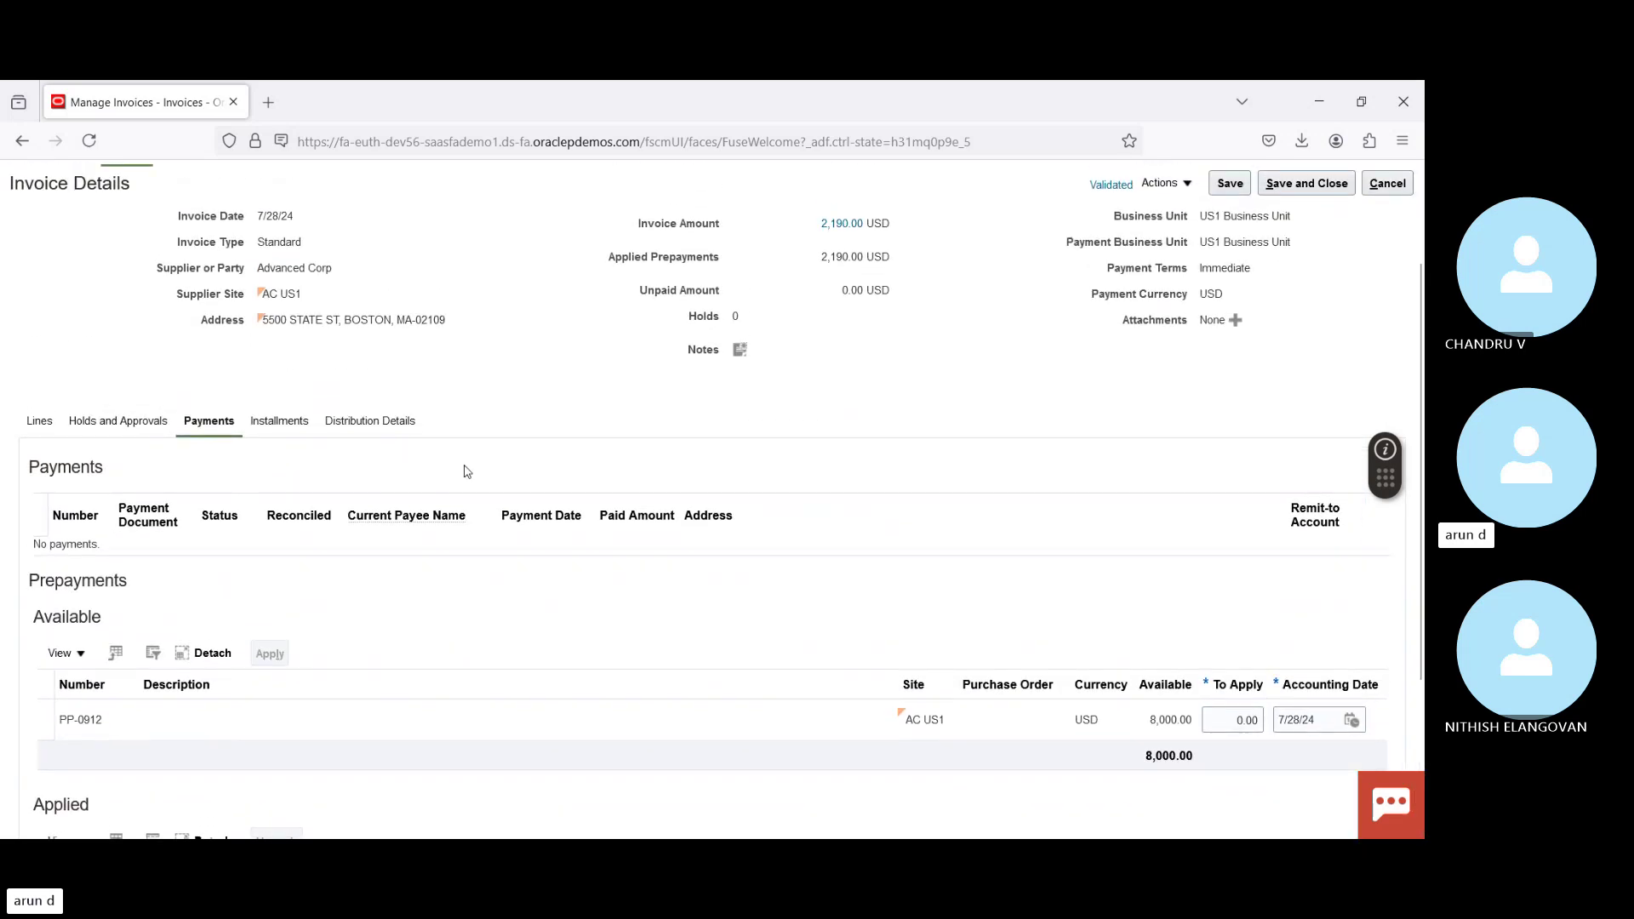
pyautogui.click(267, 425)
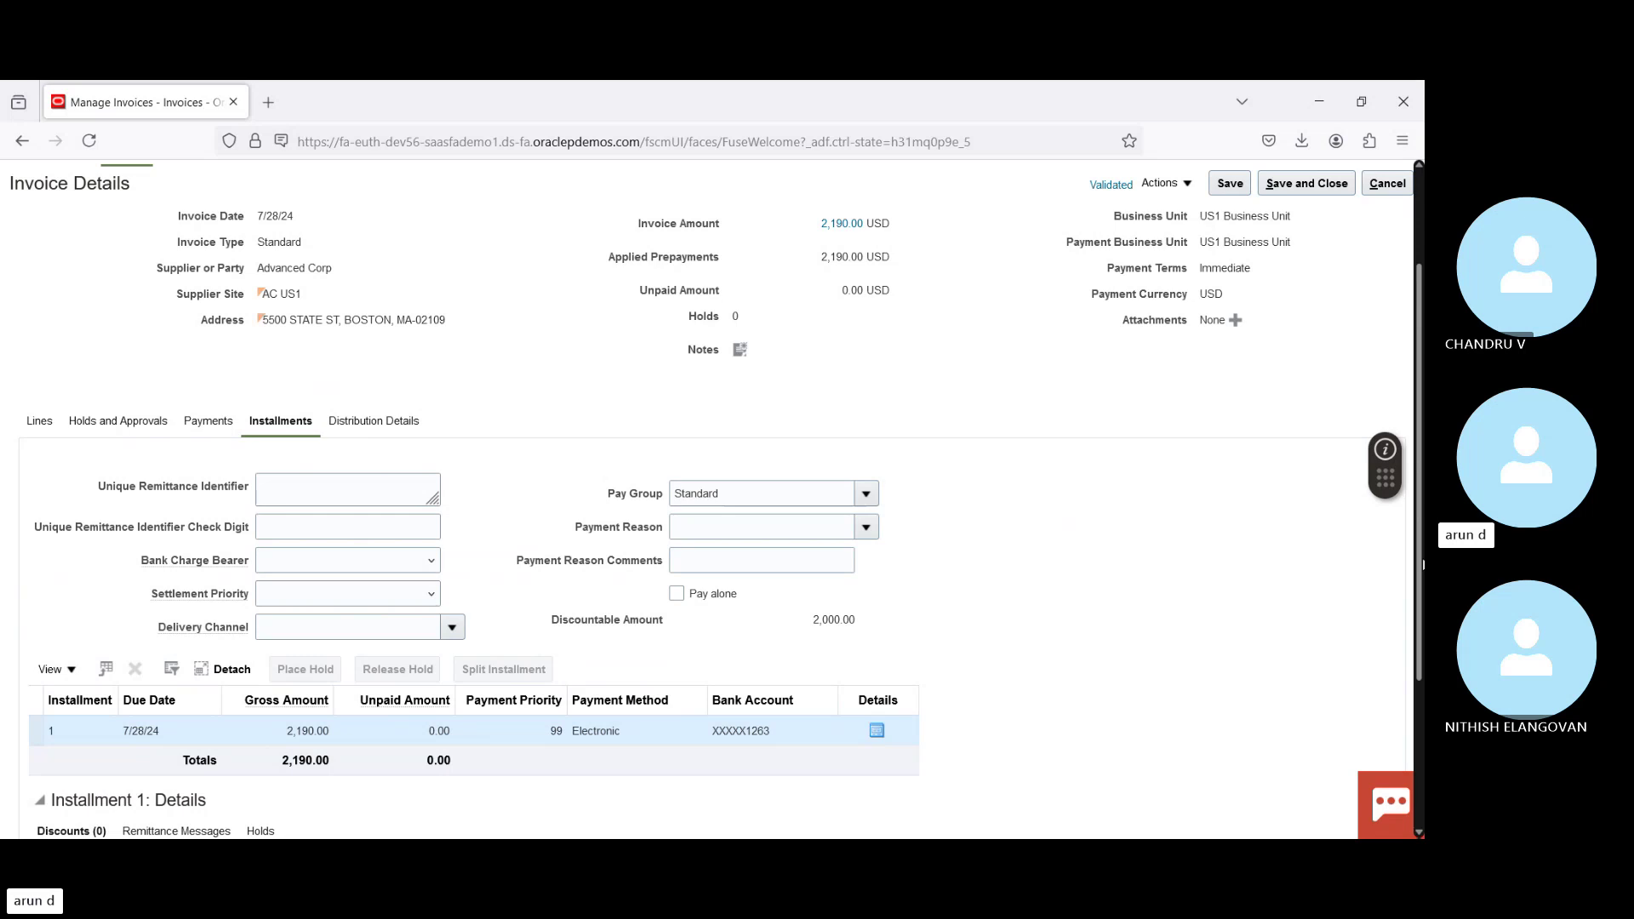
pyautogui.scroll(-1, 1422, 564)
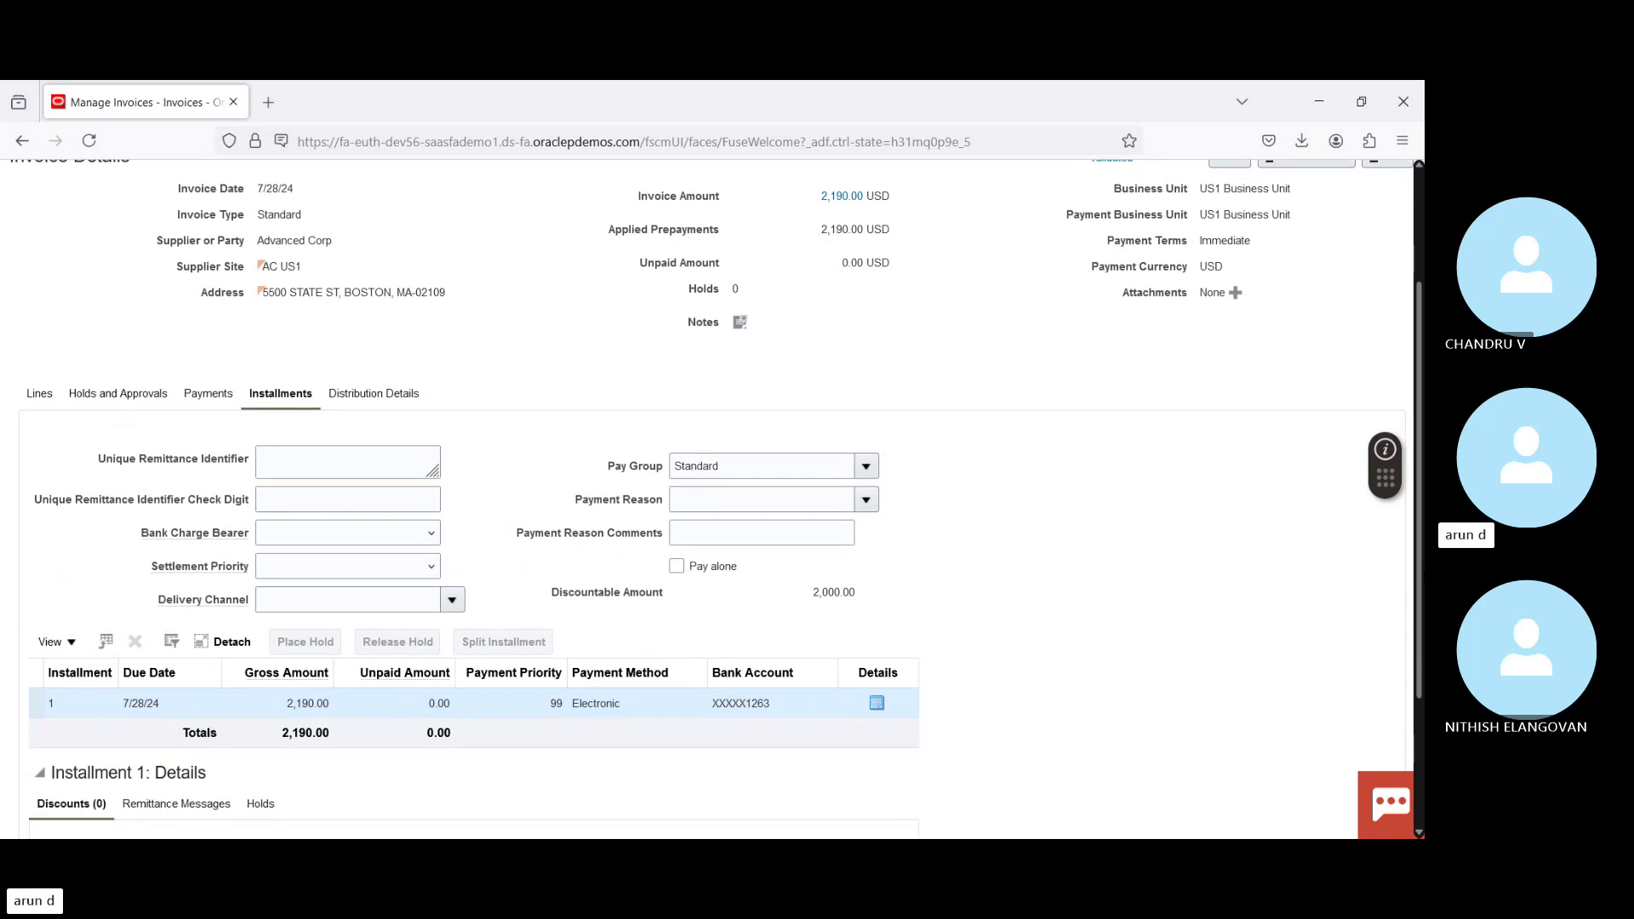
pyautogui.scroll(3, 1379, 255)
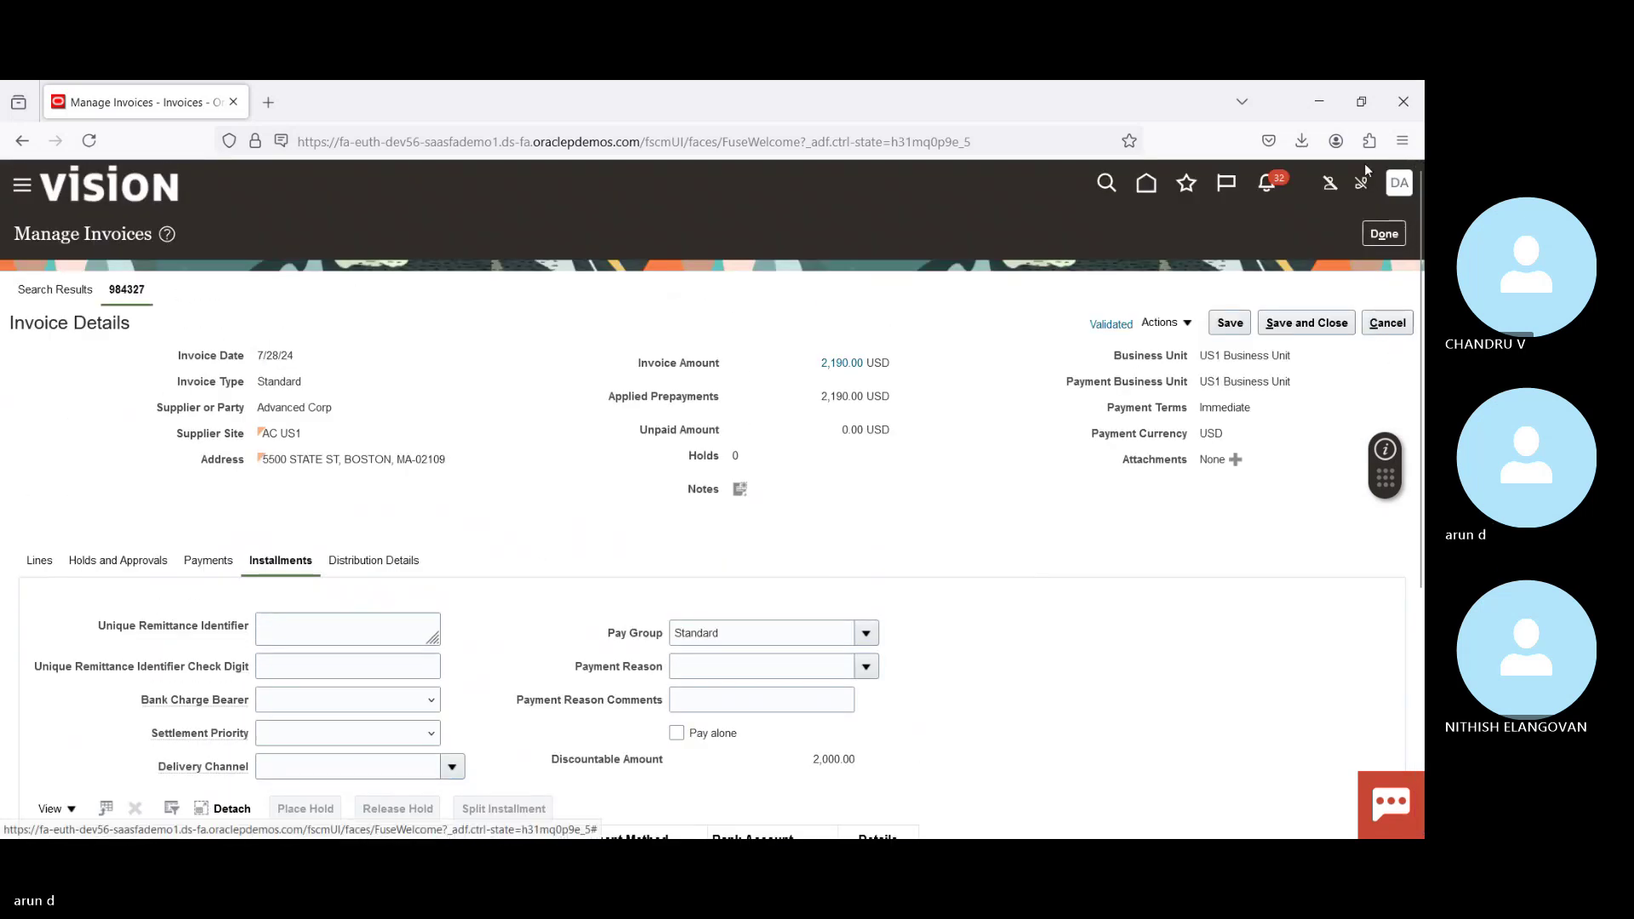
# Step: Close invoice 984327 and start a new invoice in US1 Business Unit
pyautogui.click(1384, 234)
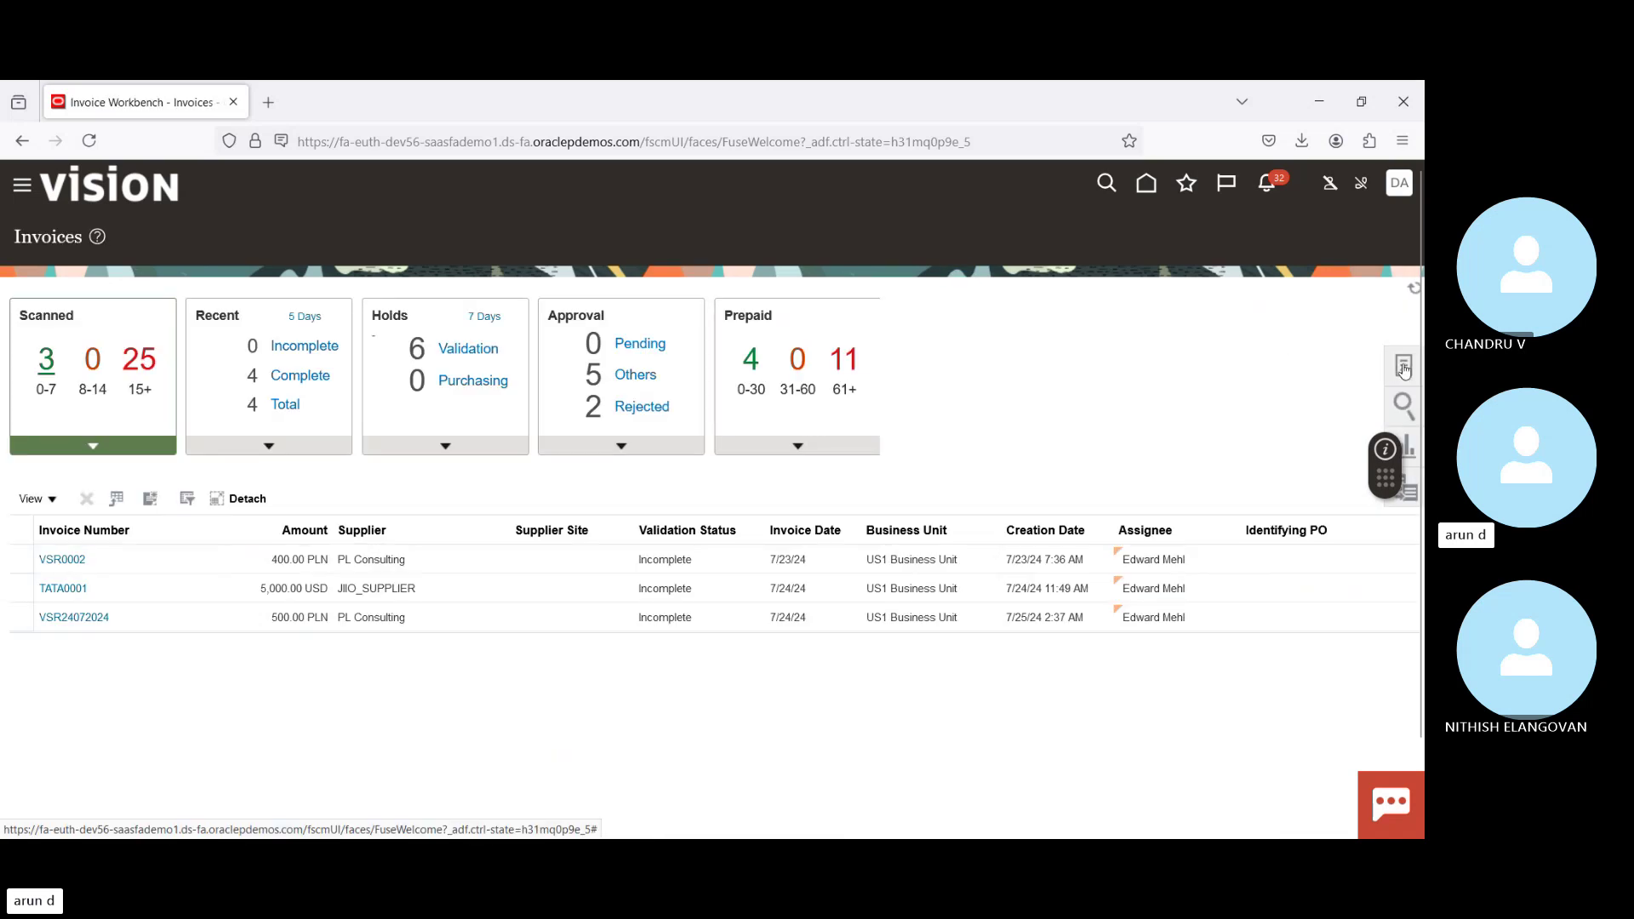
pyautogui.click(1405, 368)
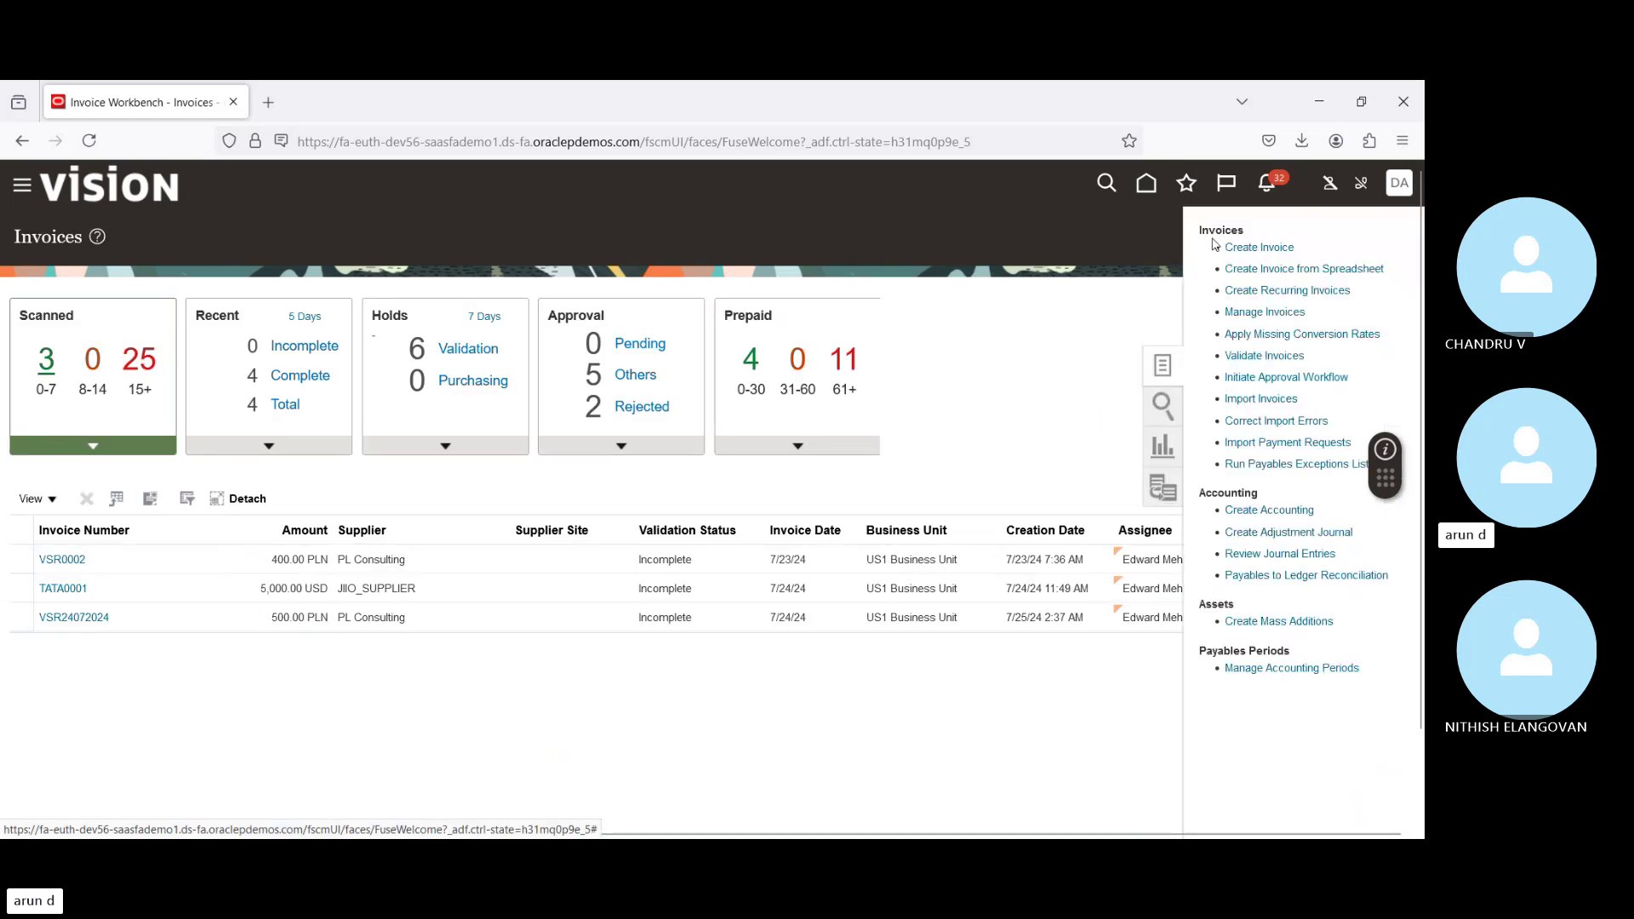
pyautogui.click(1261, 248)
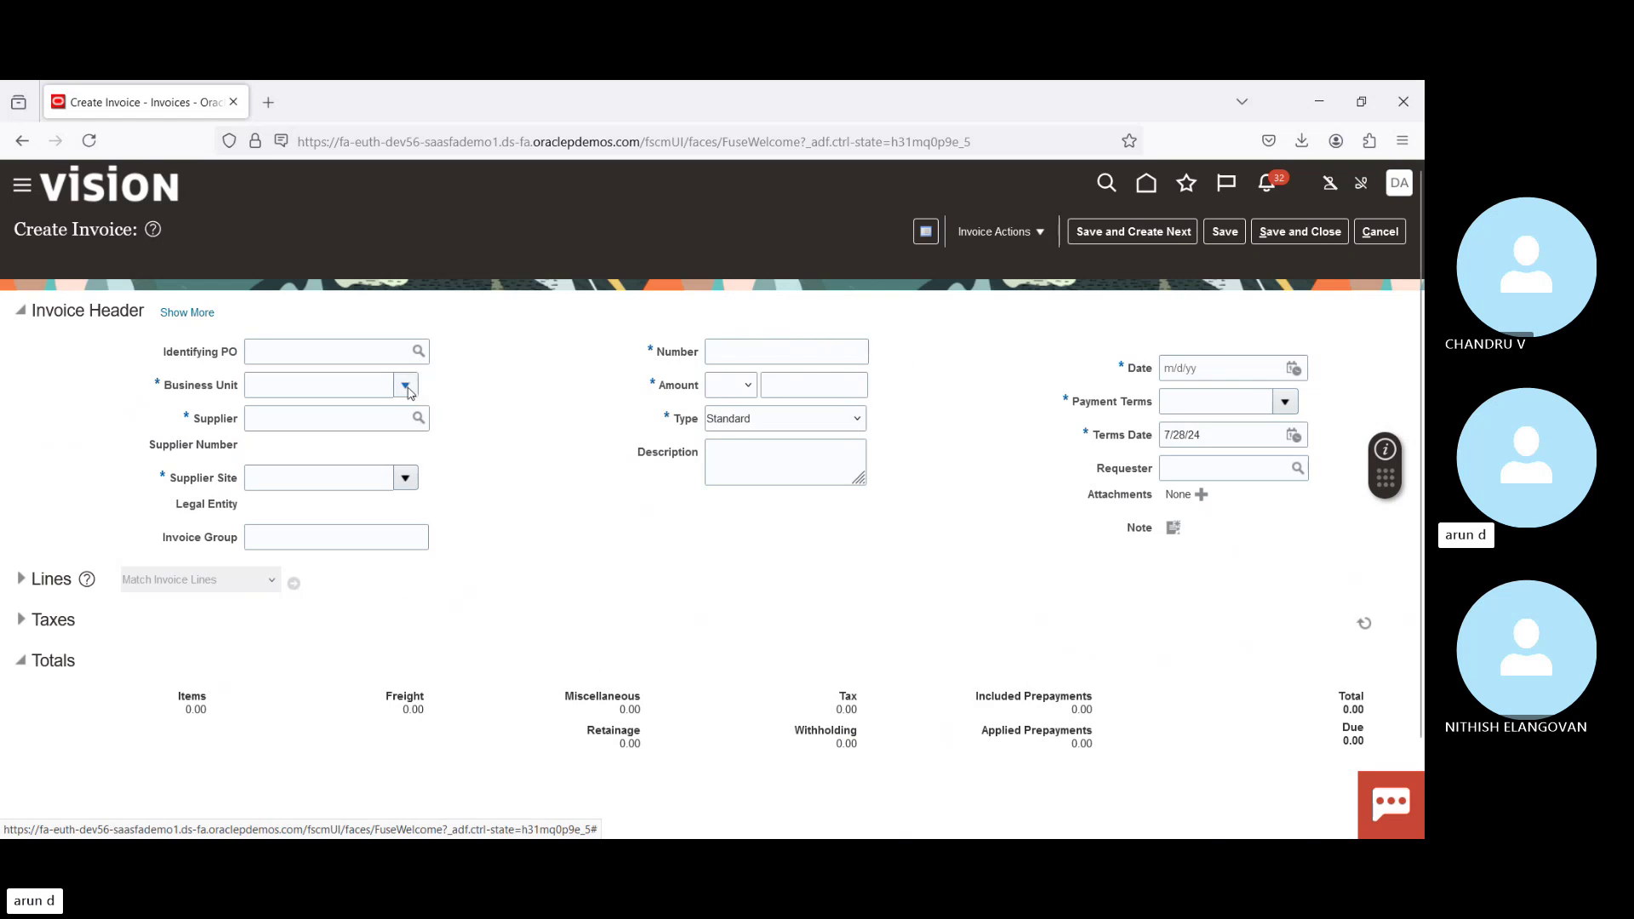
pyautogui.click(406, 387)
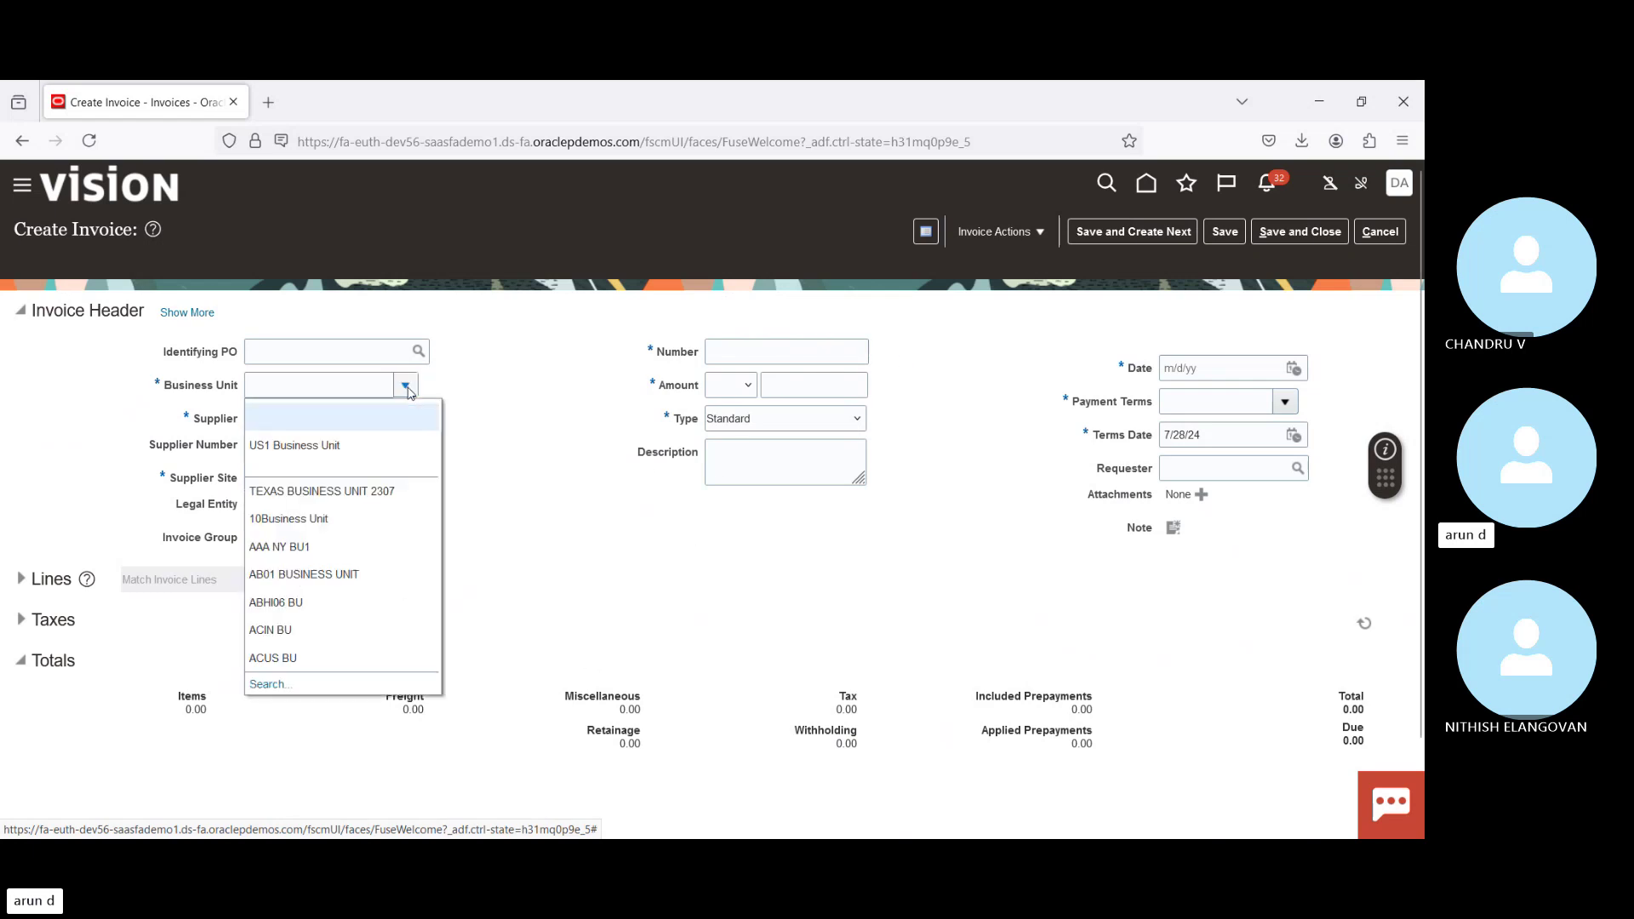
pyautogui.click(294, 446)
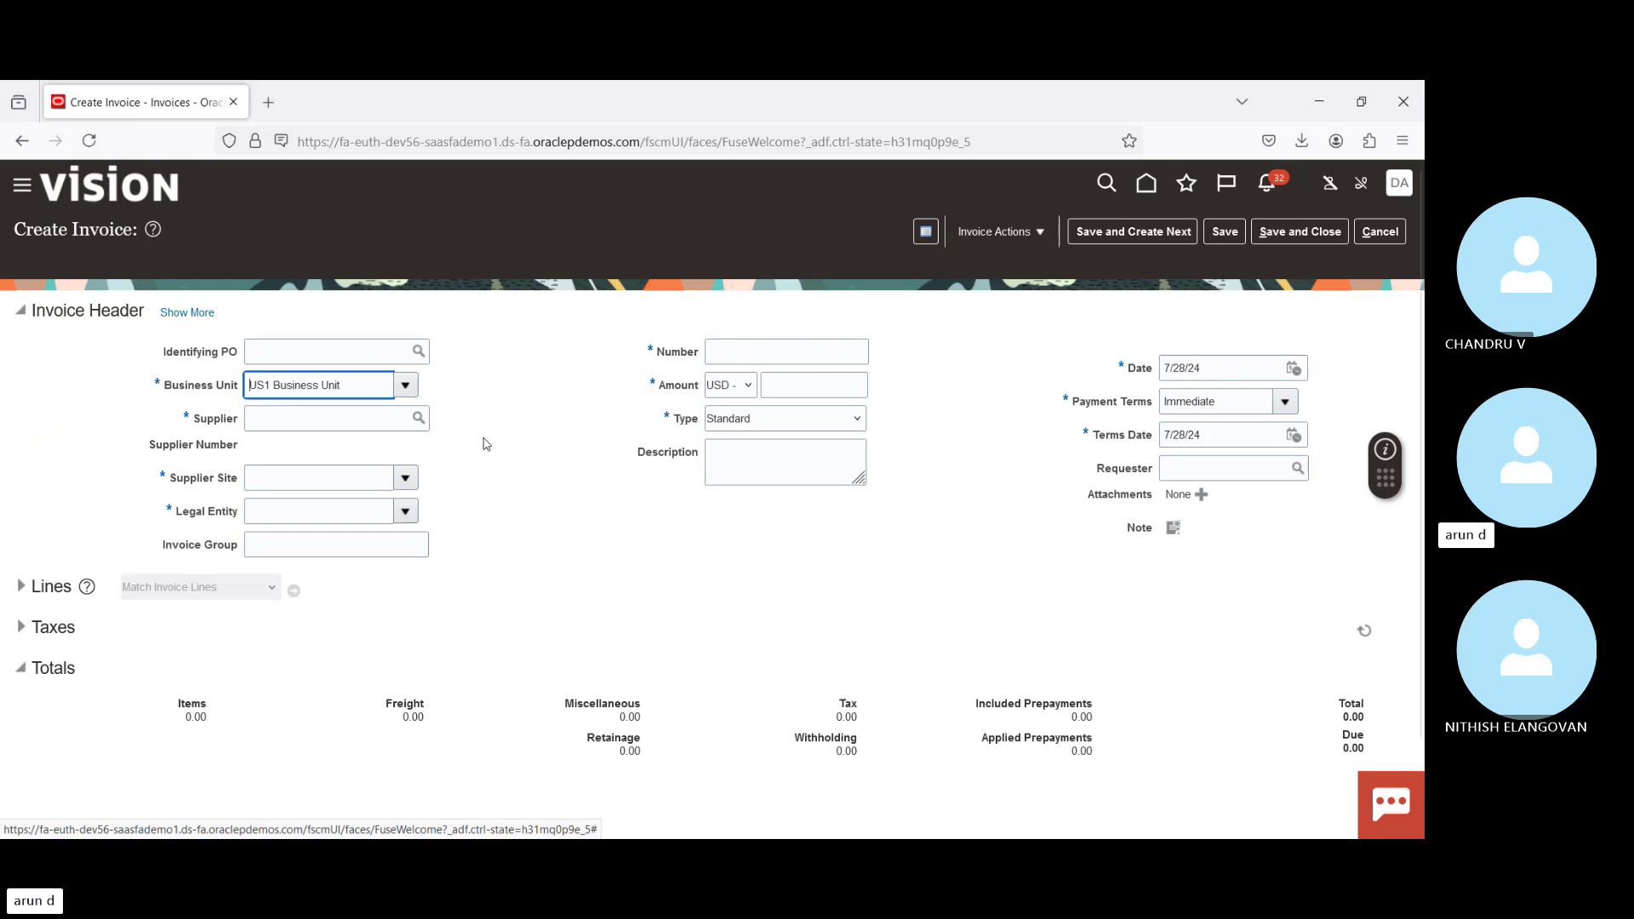
# Step: Enter a Debit memo header: supplier Advanced Corp, number 329487, amount -1,000.00
pyautogui.click(320, 419)
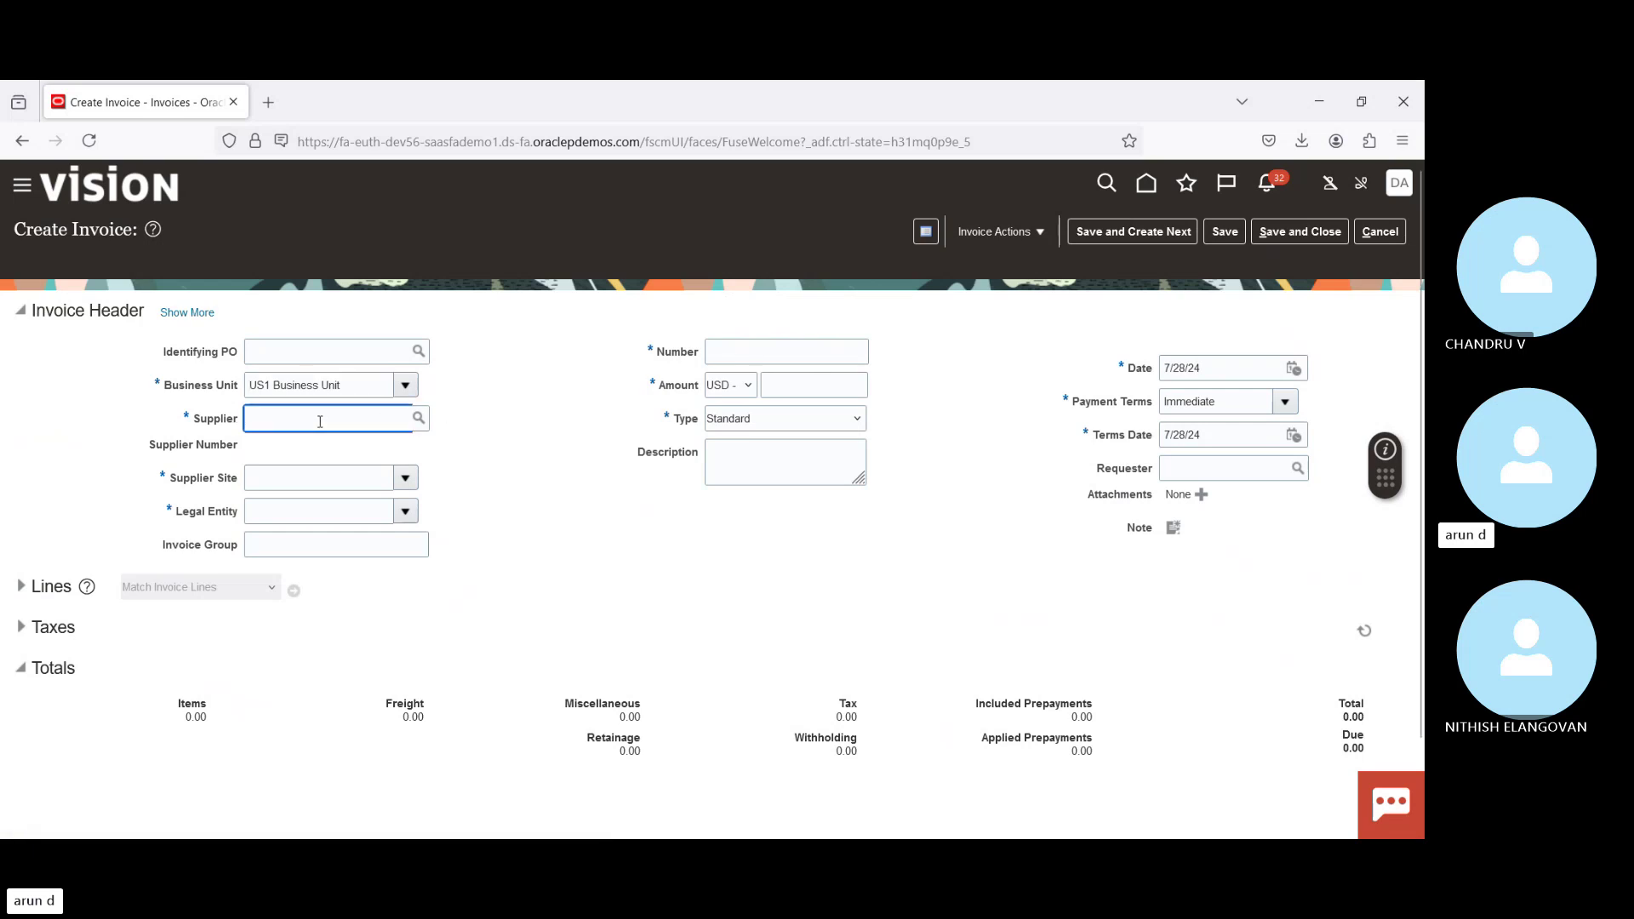
pyautogui.write('adv')
pyautogui.press('Tab')
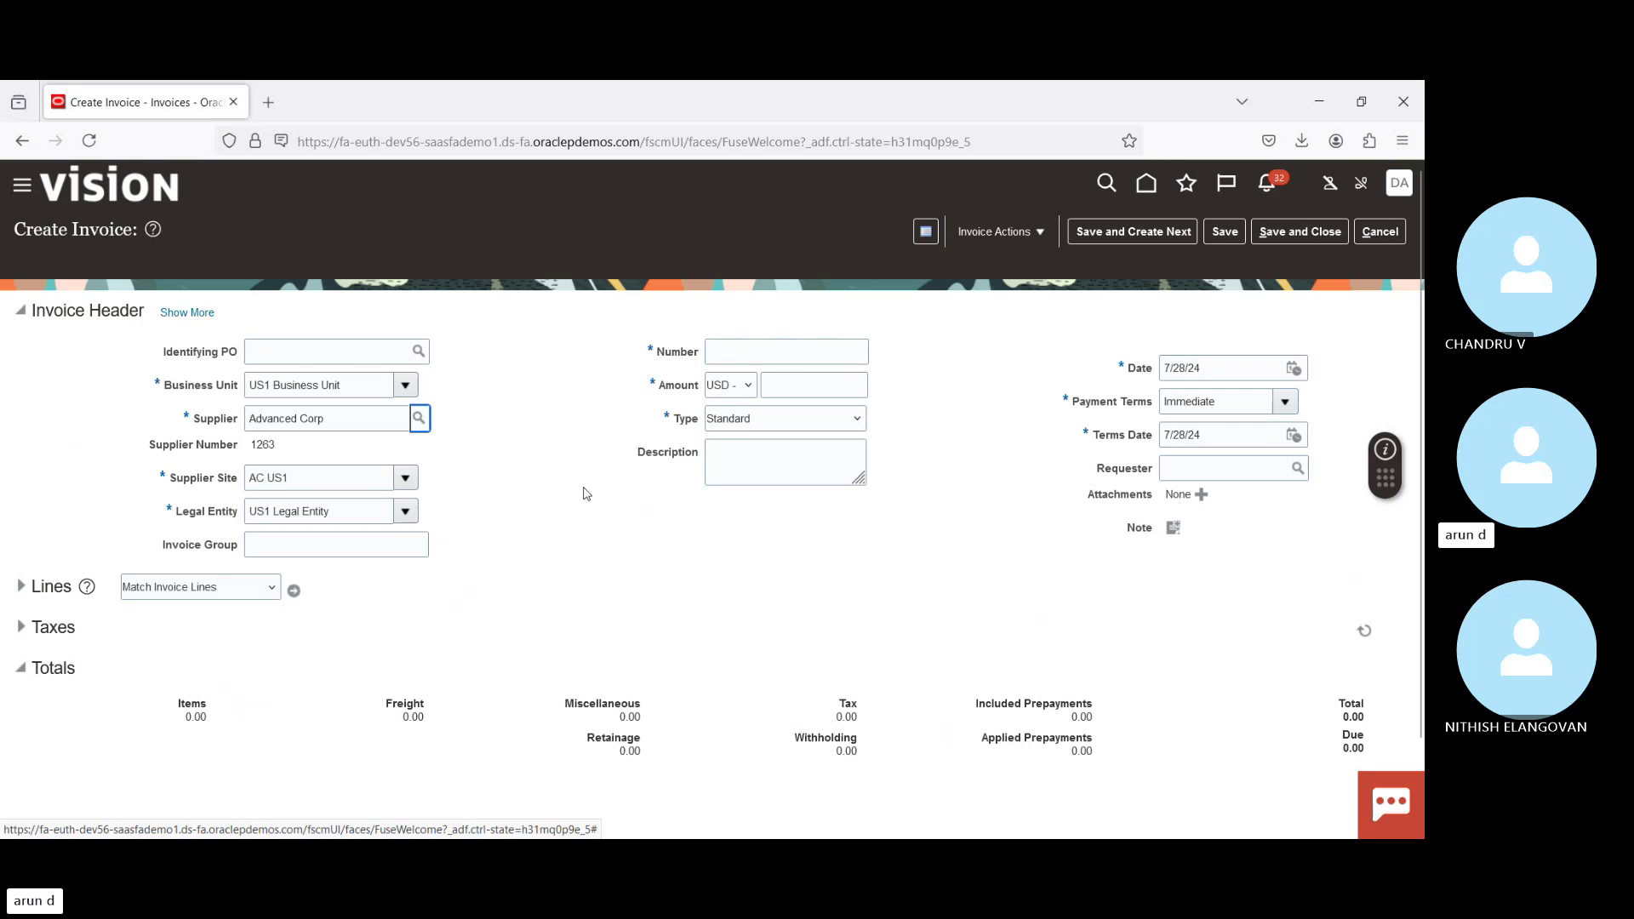
pyautogui.click(740, 348)
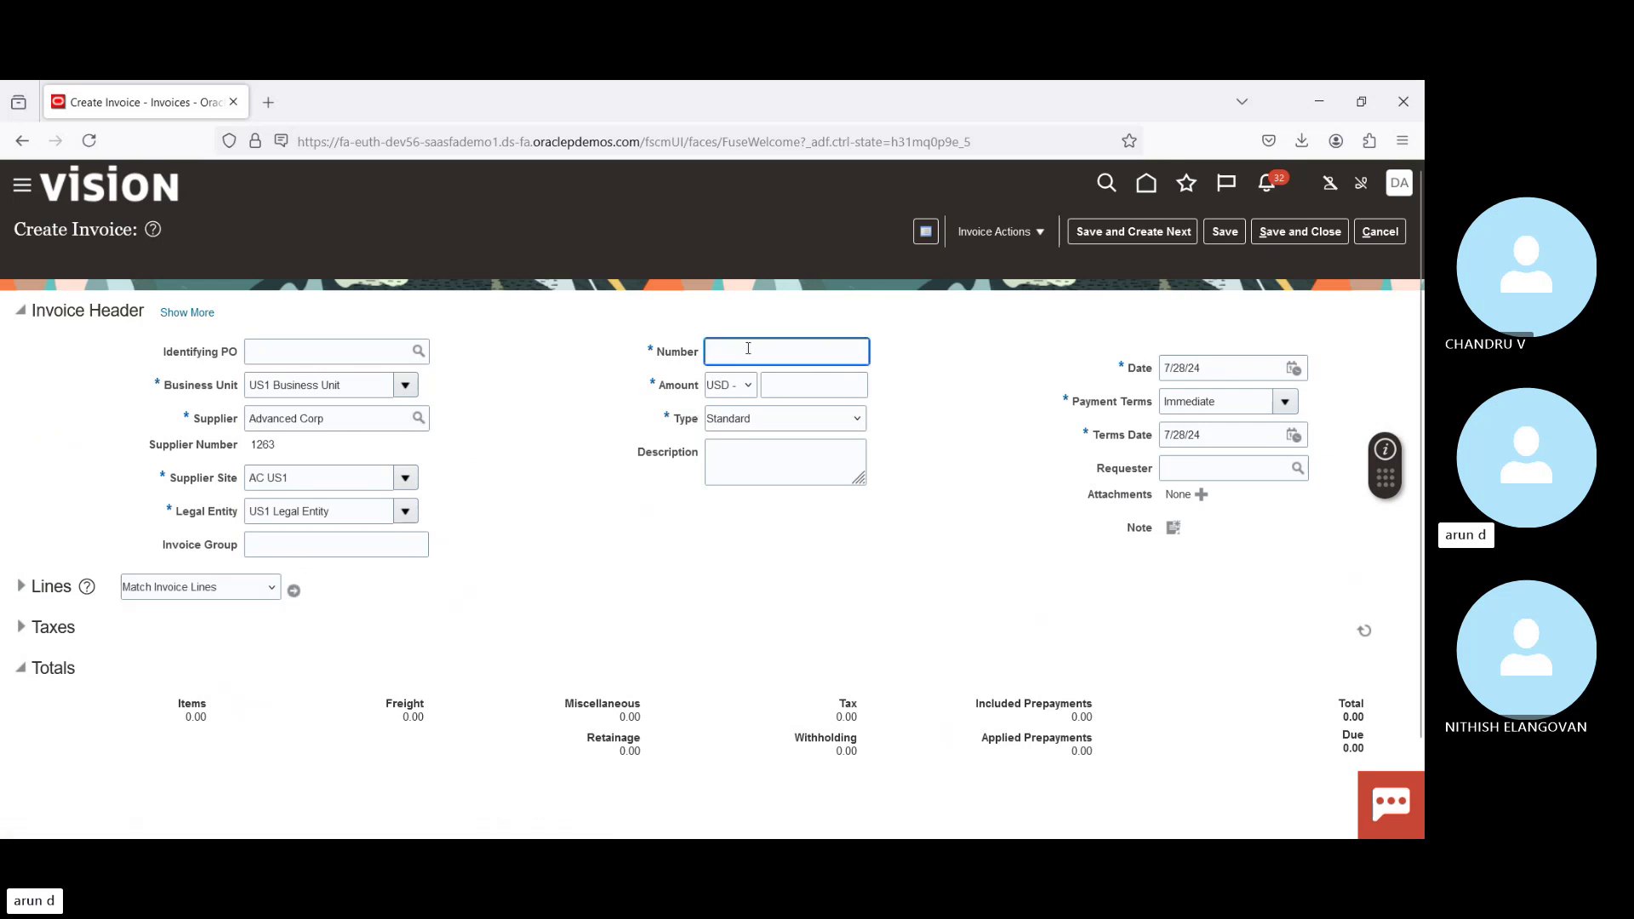
pyautogui.write('329487')
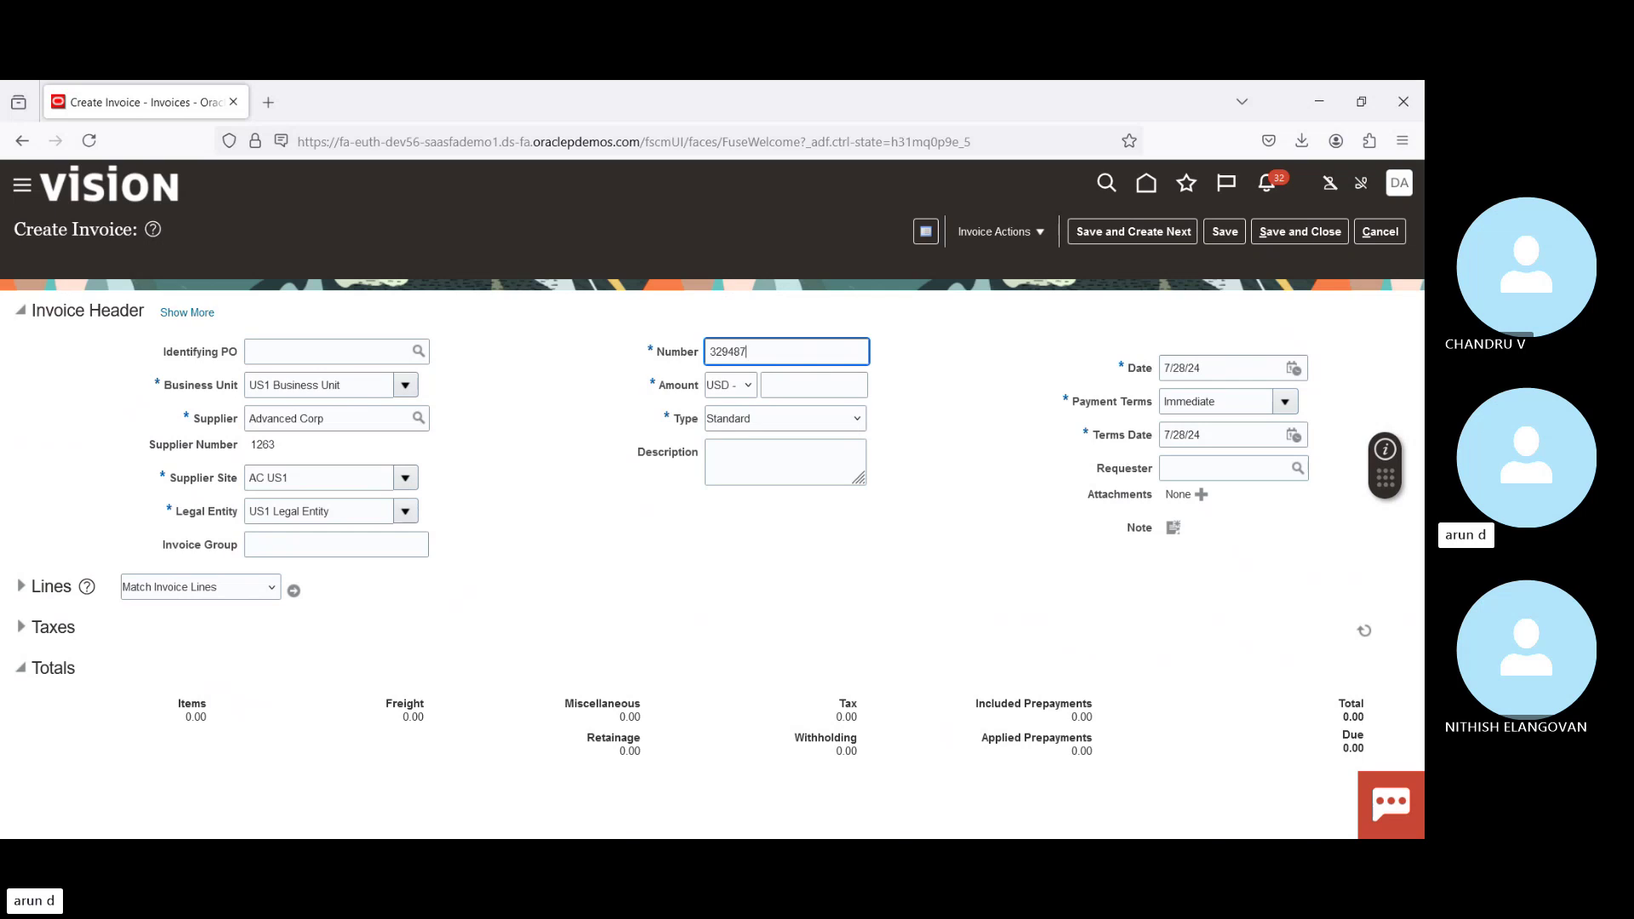
pyautogui.click(757, 419)
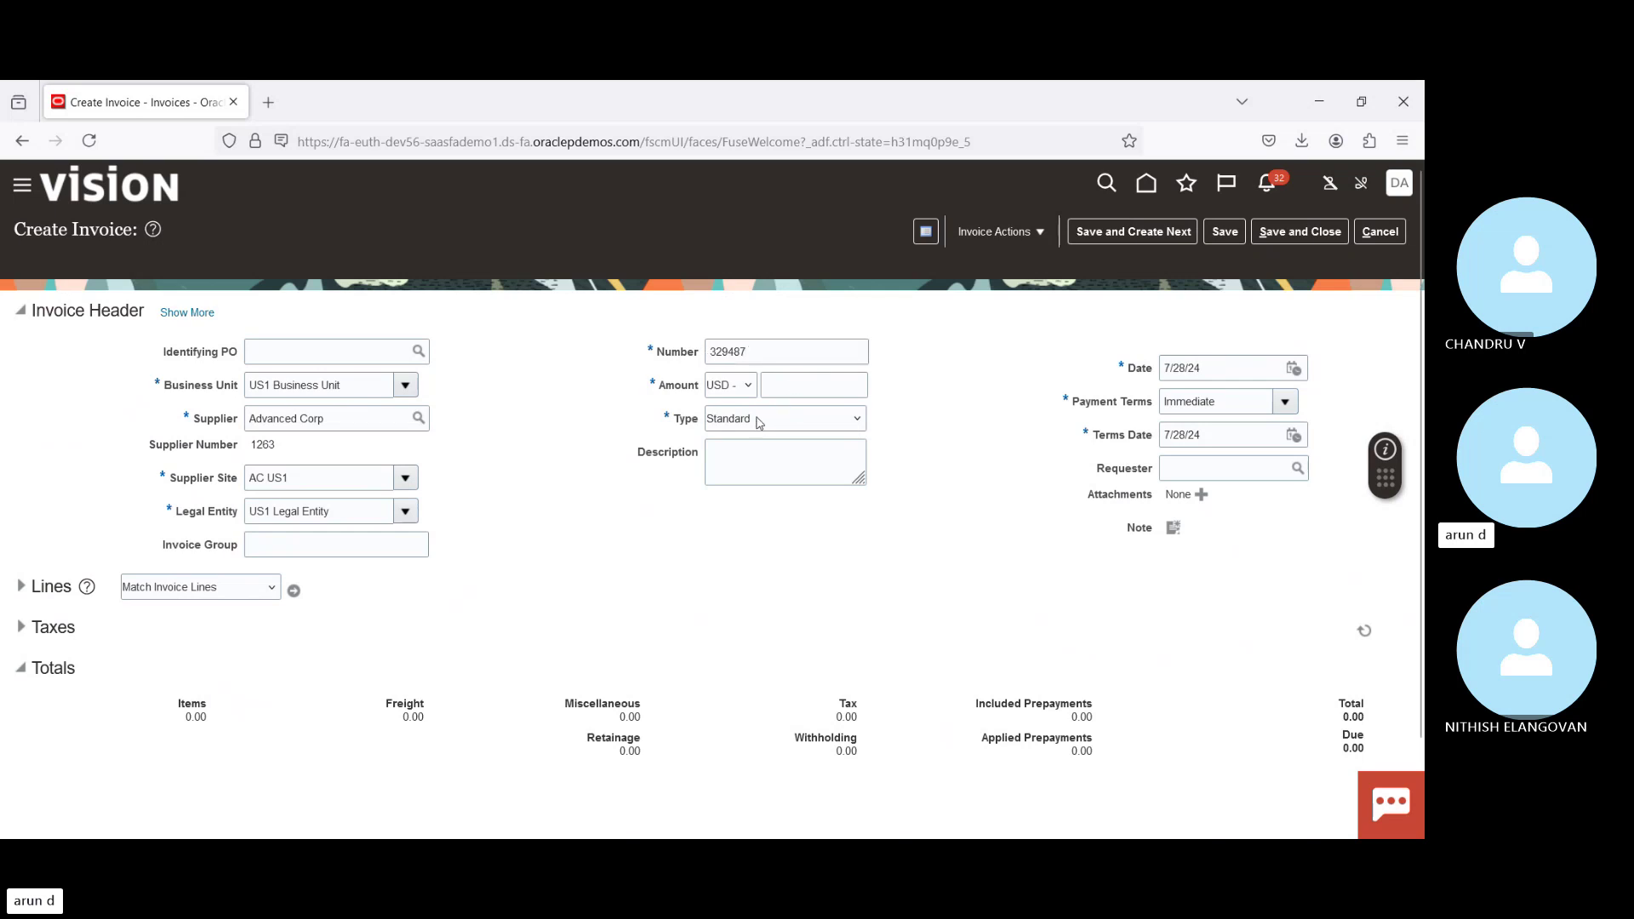
pyautogui.click(756, 492)
pyautogui.click(813, 387)
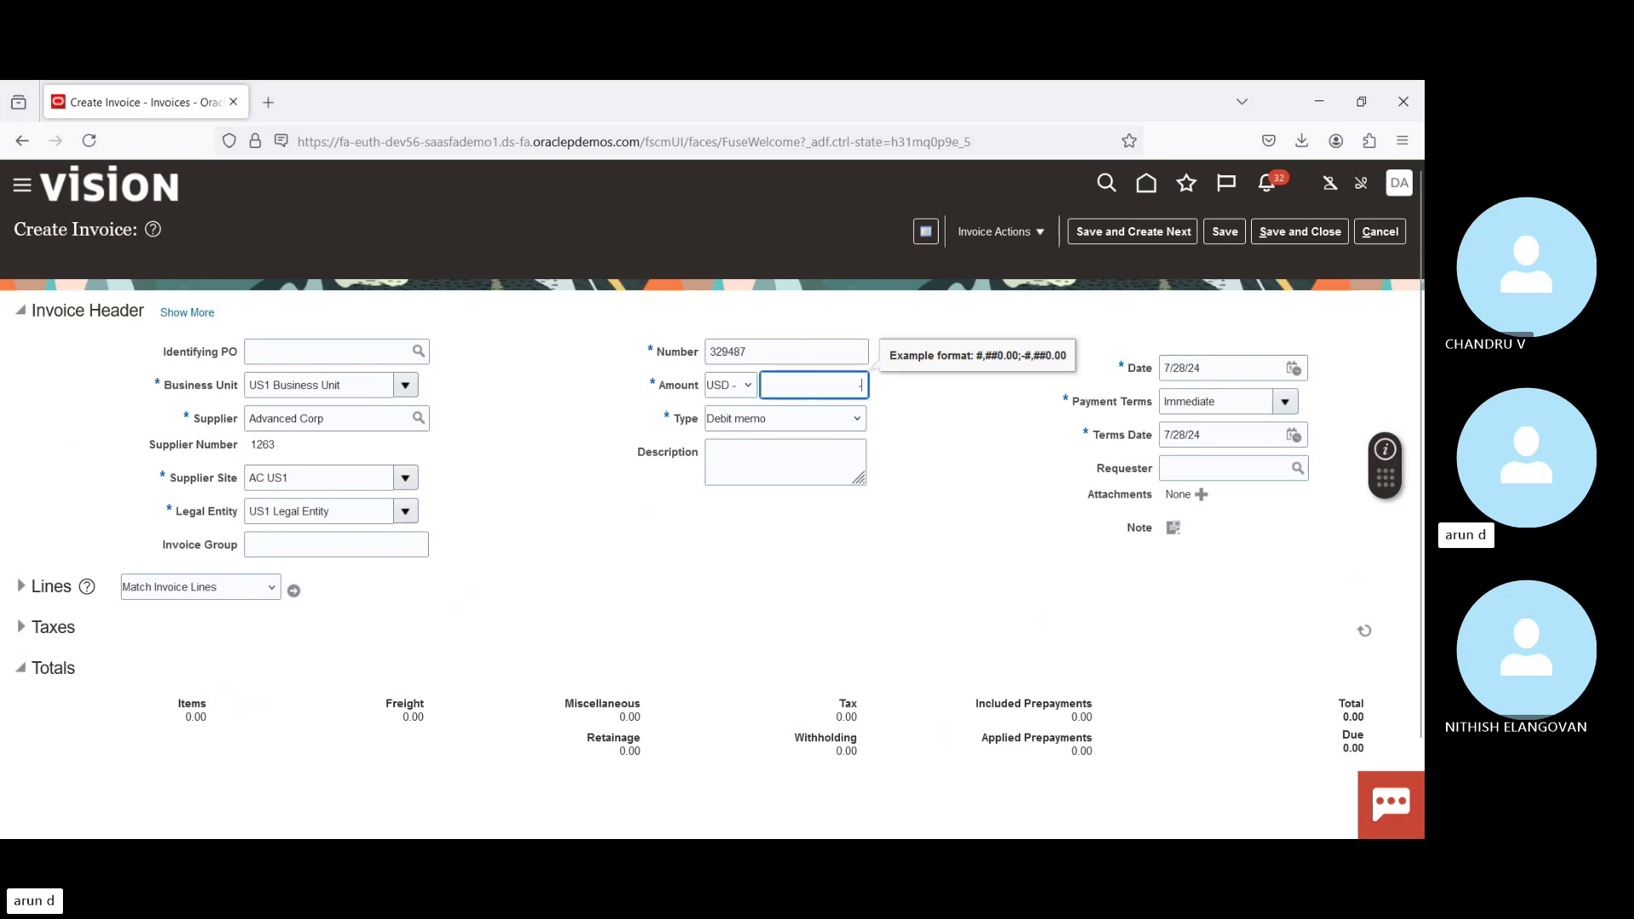
pyautogui.write('-1,000')
pyautogui.press('Tab')
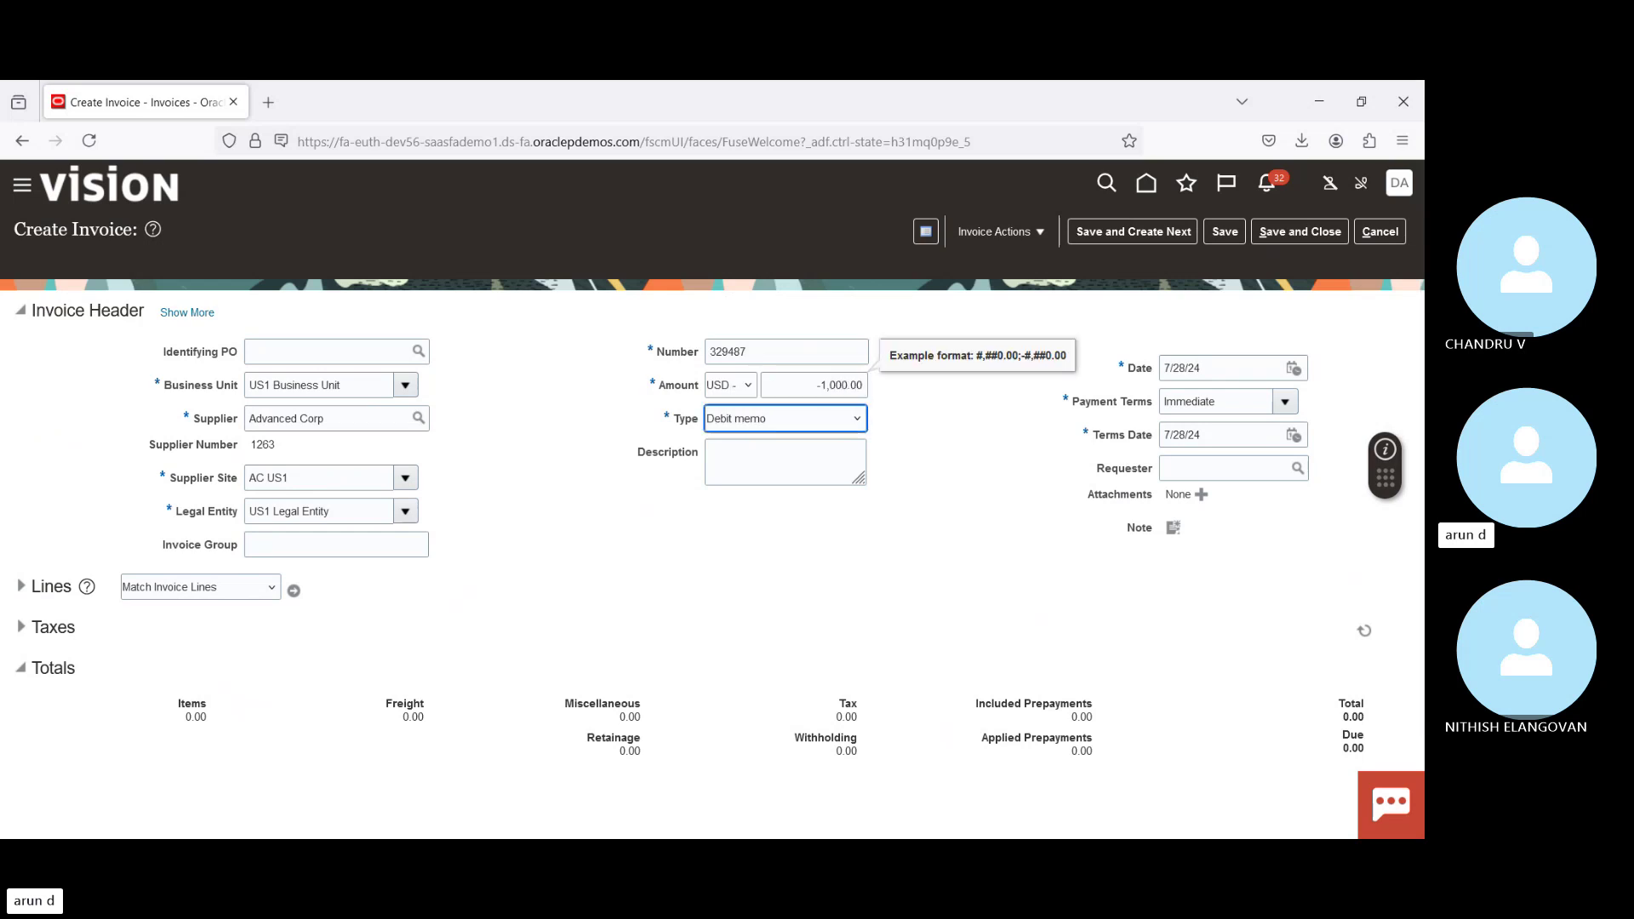
pyautogui.click(544, 504)
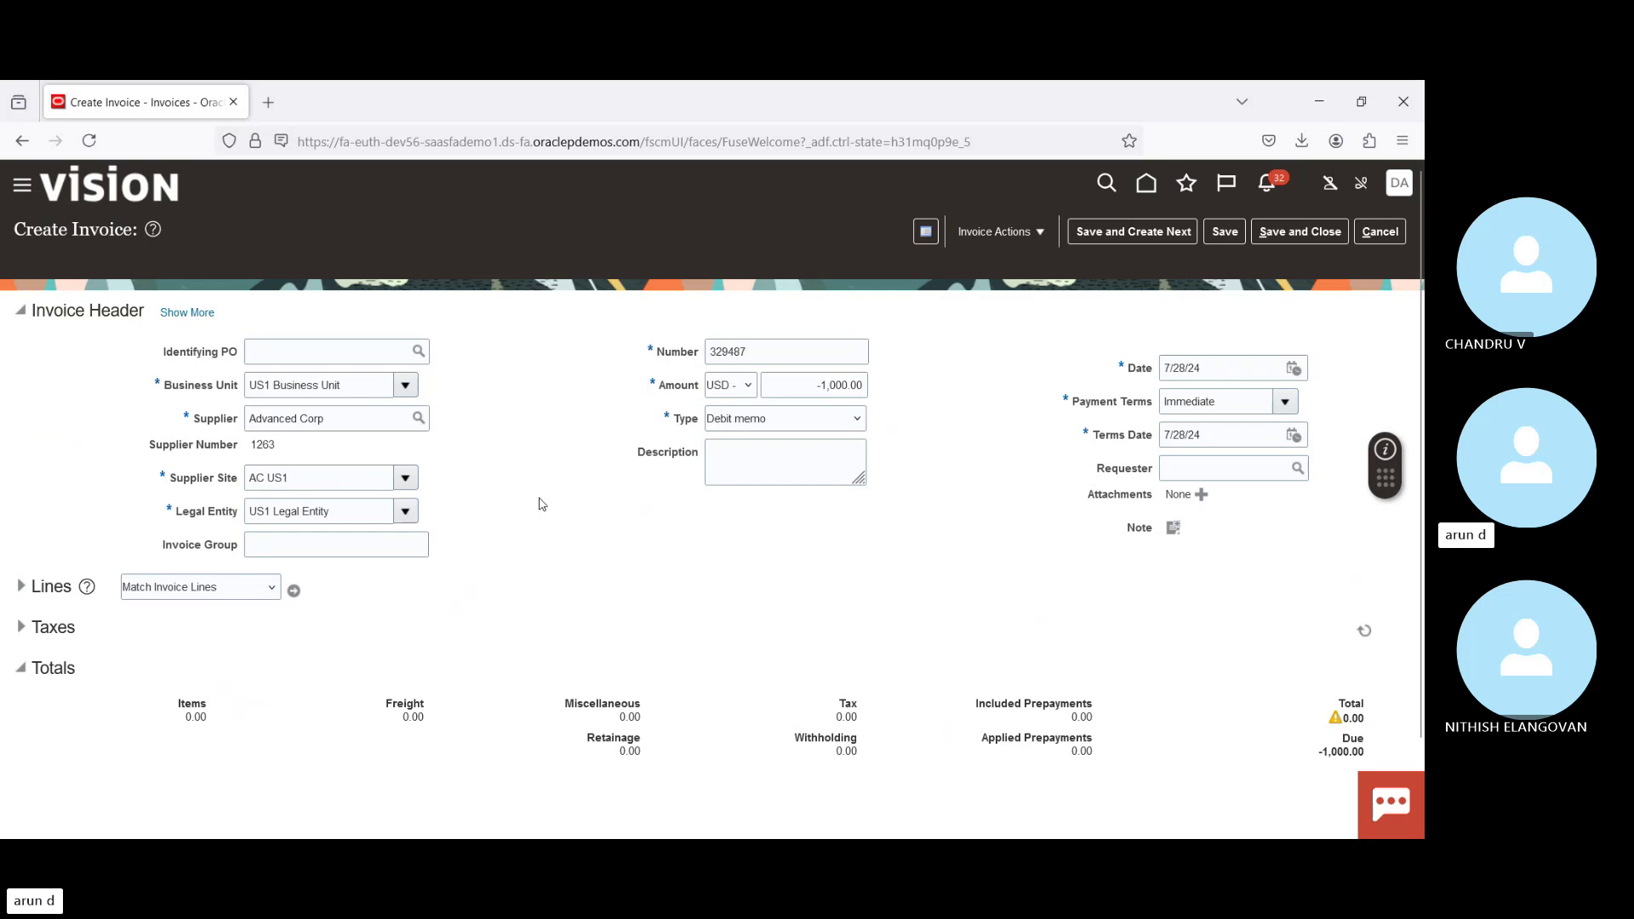
# Step: Add a -1,000.00 Telephone Expense (Full) line and validate the debit memo
pyautogui.click(21, 586)
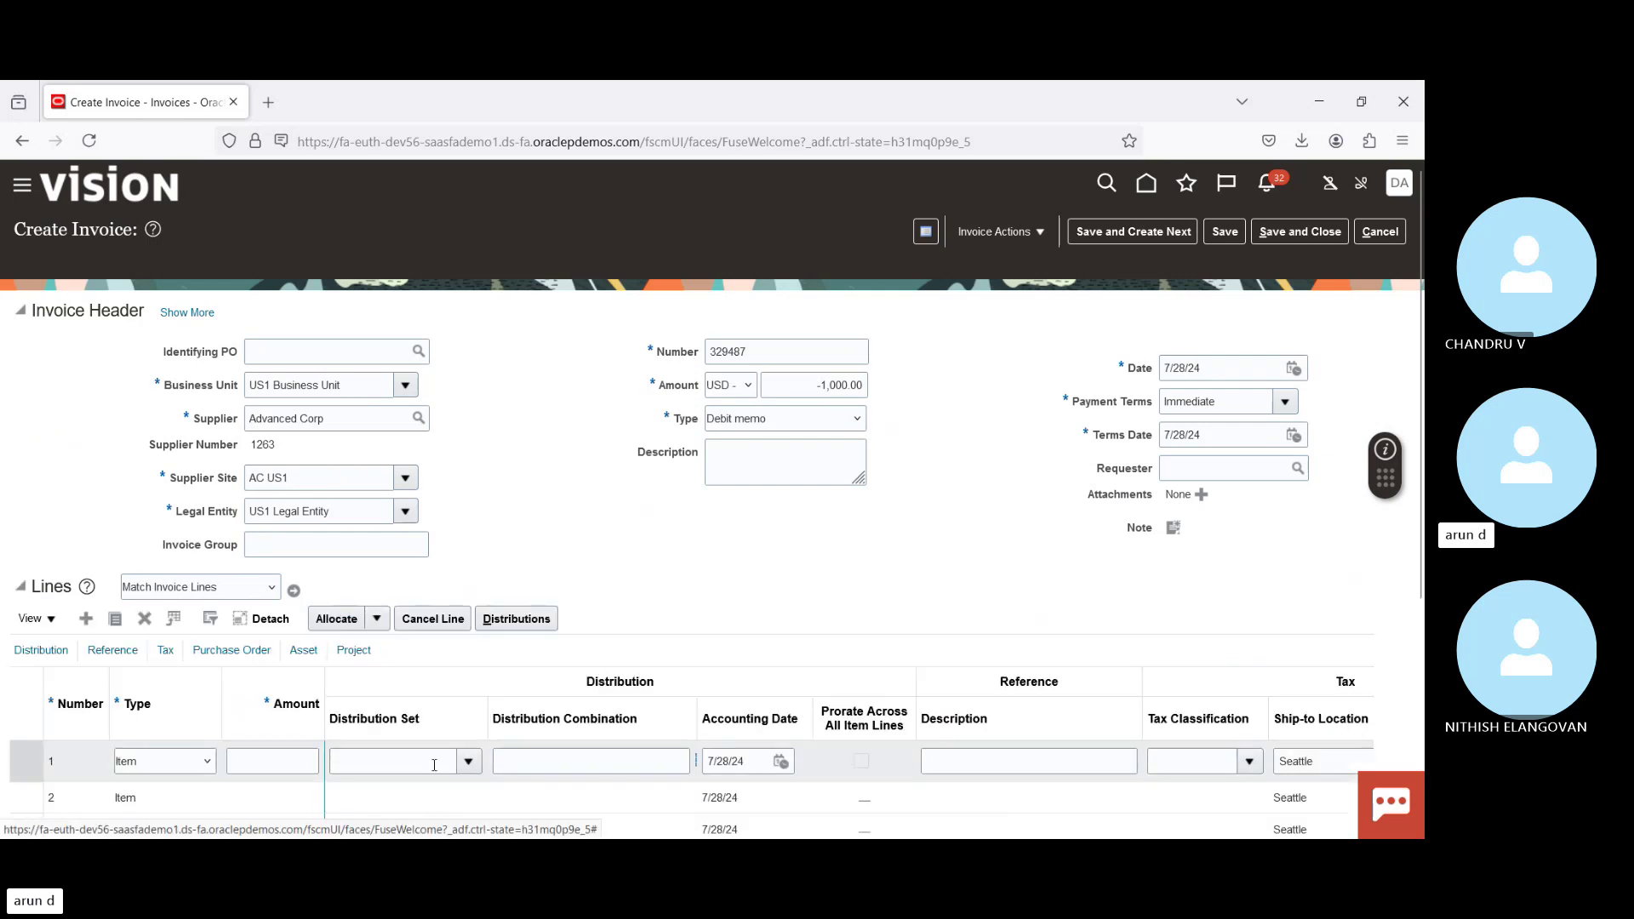
pyautogui.click(279, 757)
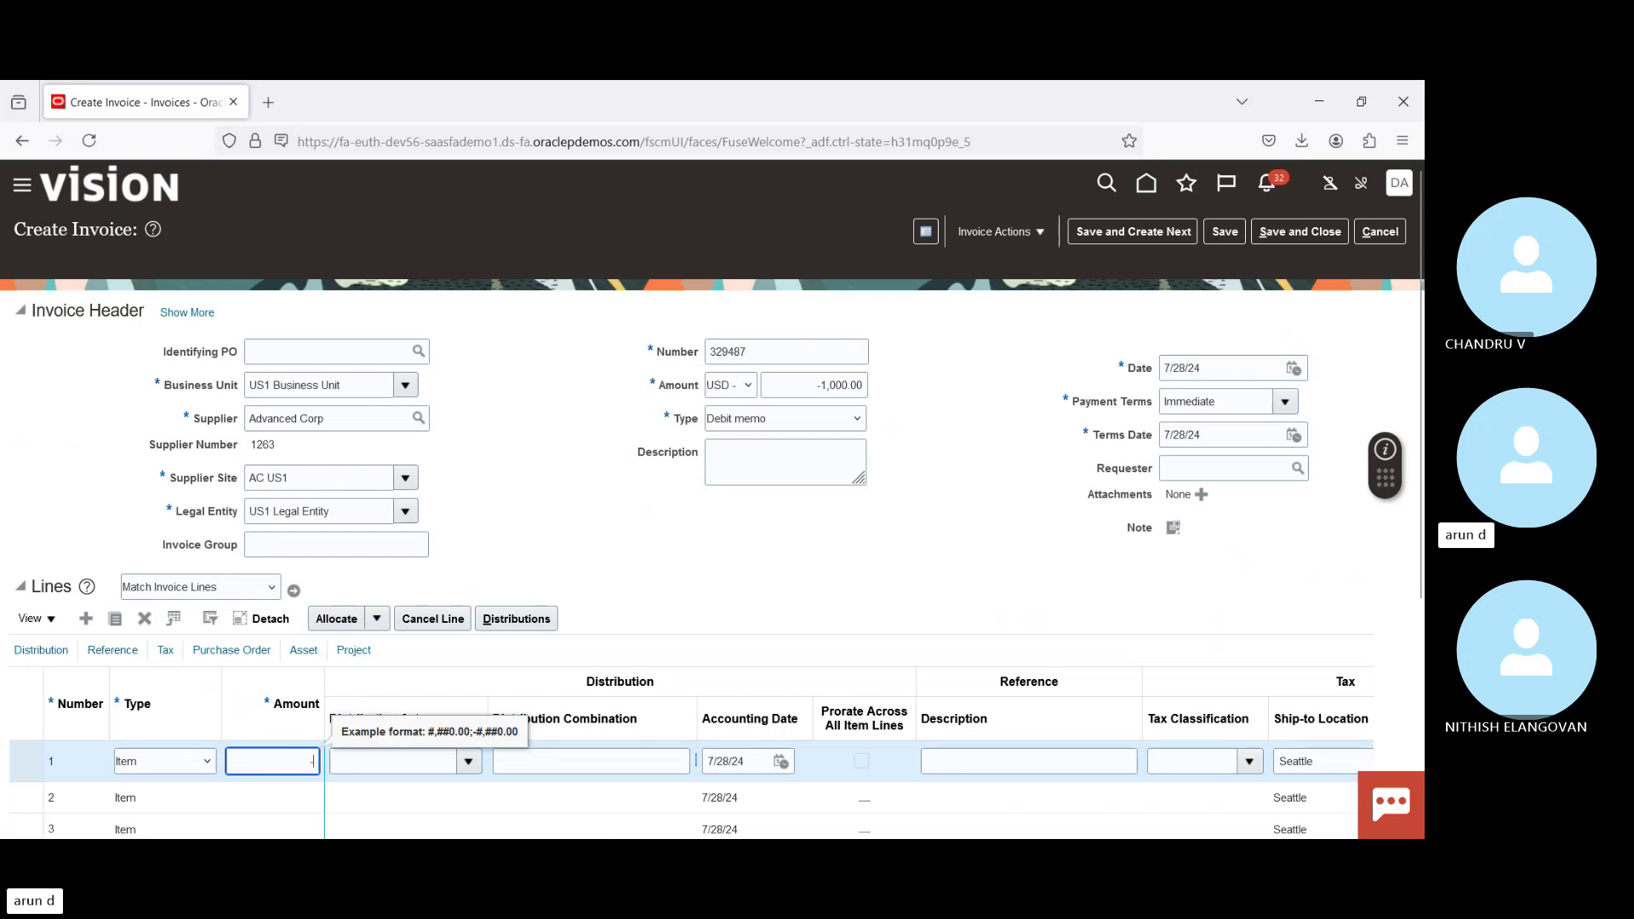
pyautogui.write('-1,000')
pyautogui.press('Tab')
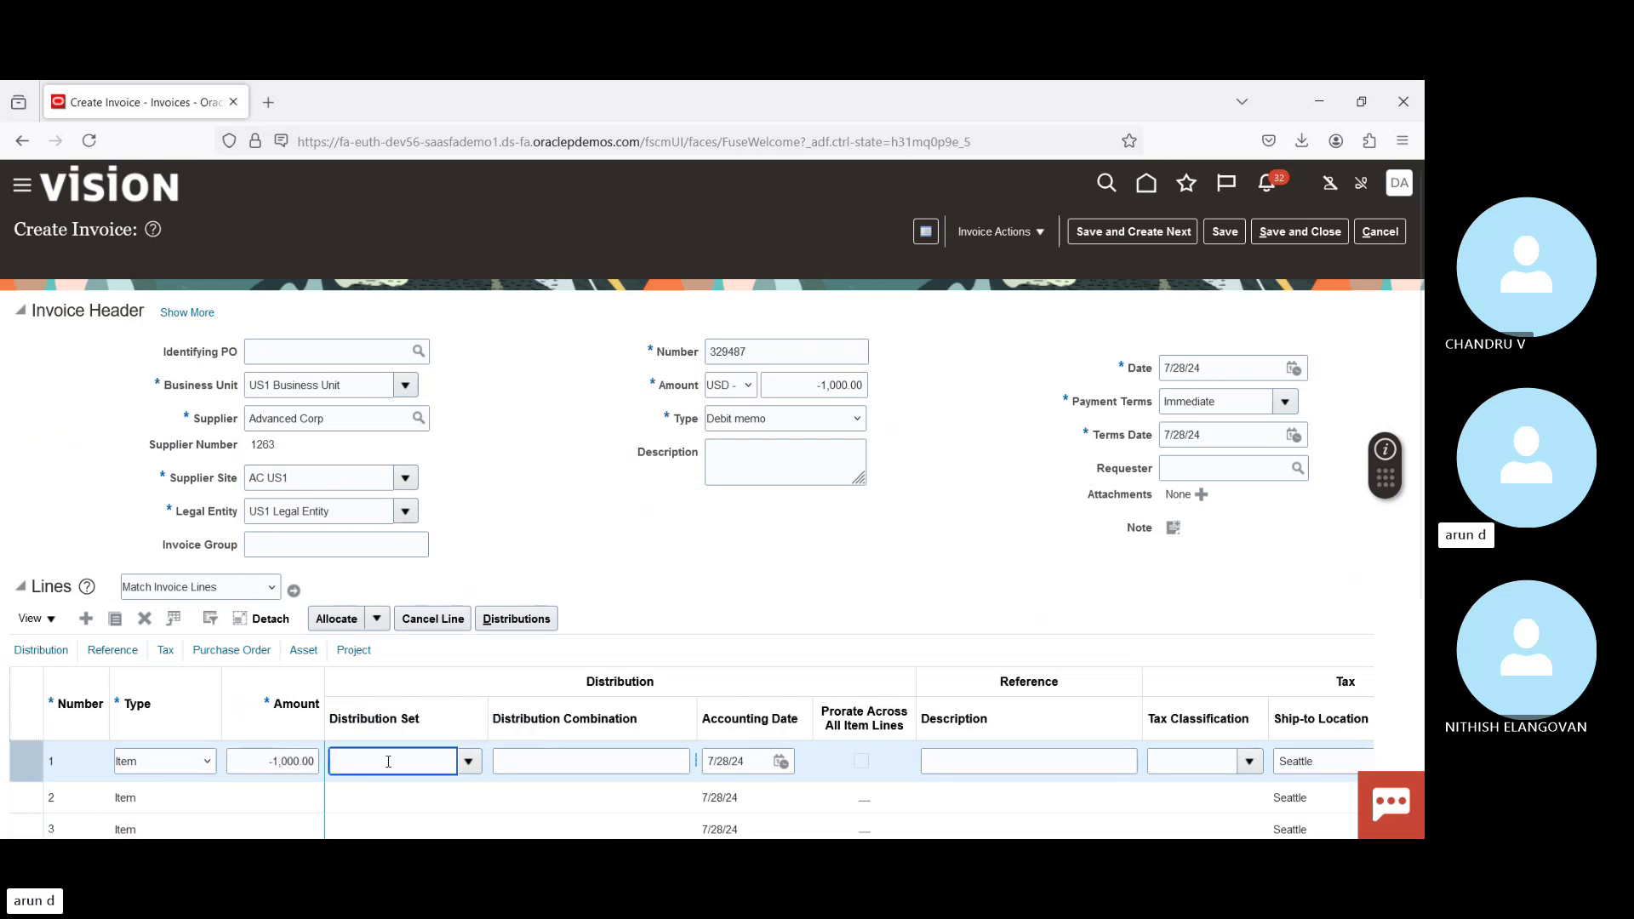
pyautogui.click(469, 763)
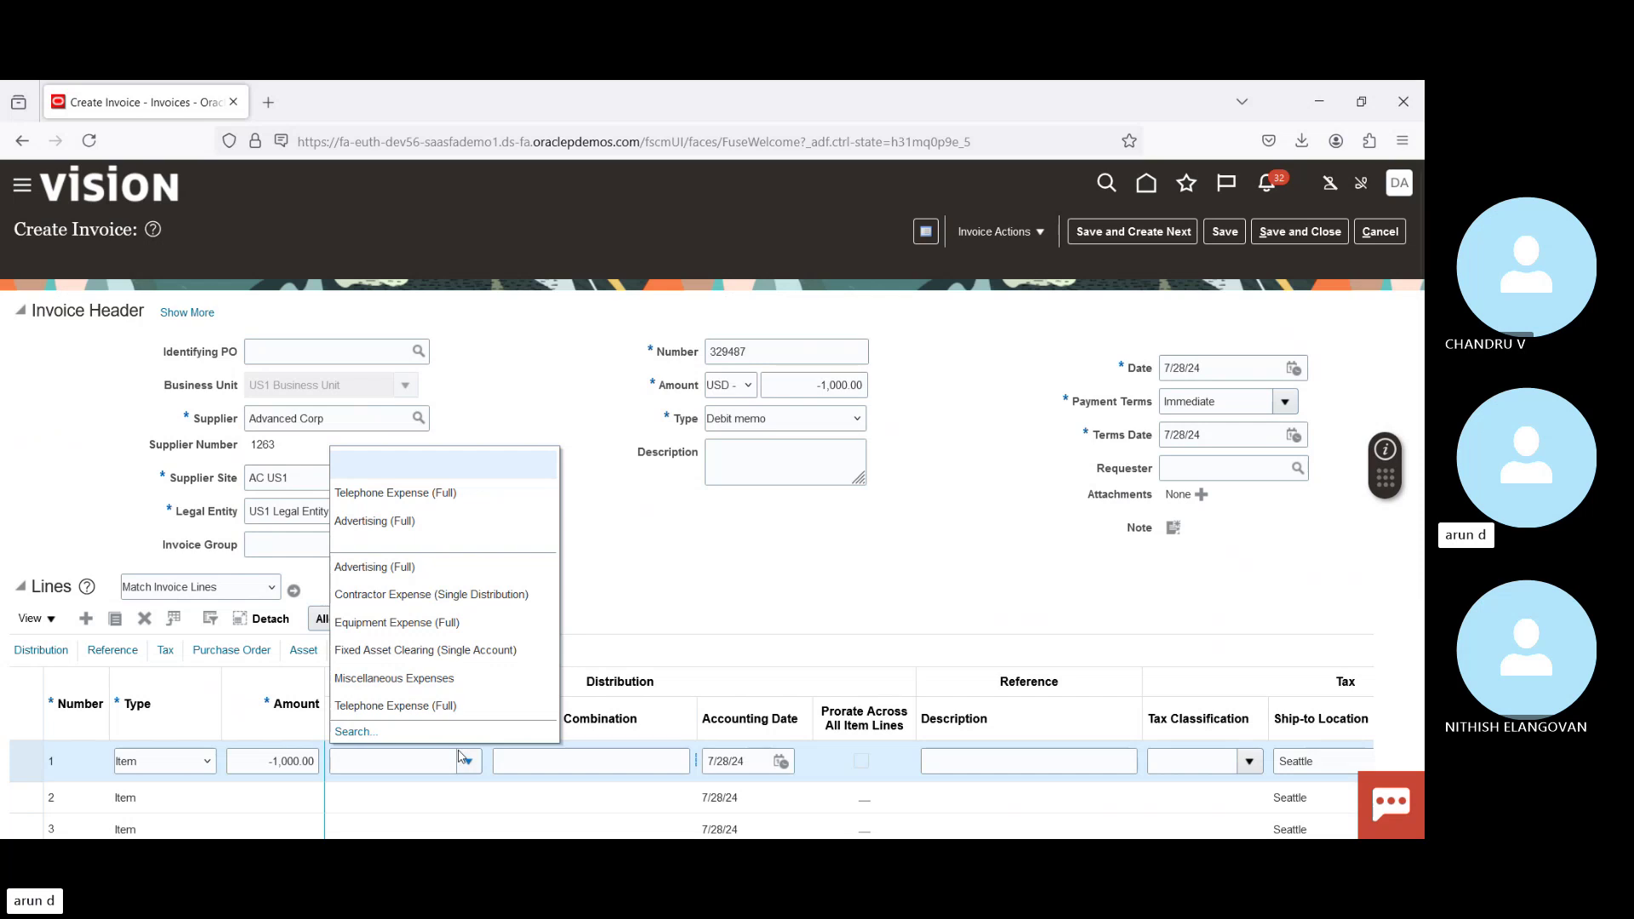
pyautogui.click(427, 705)
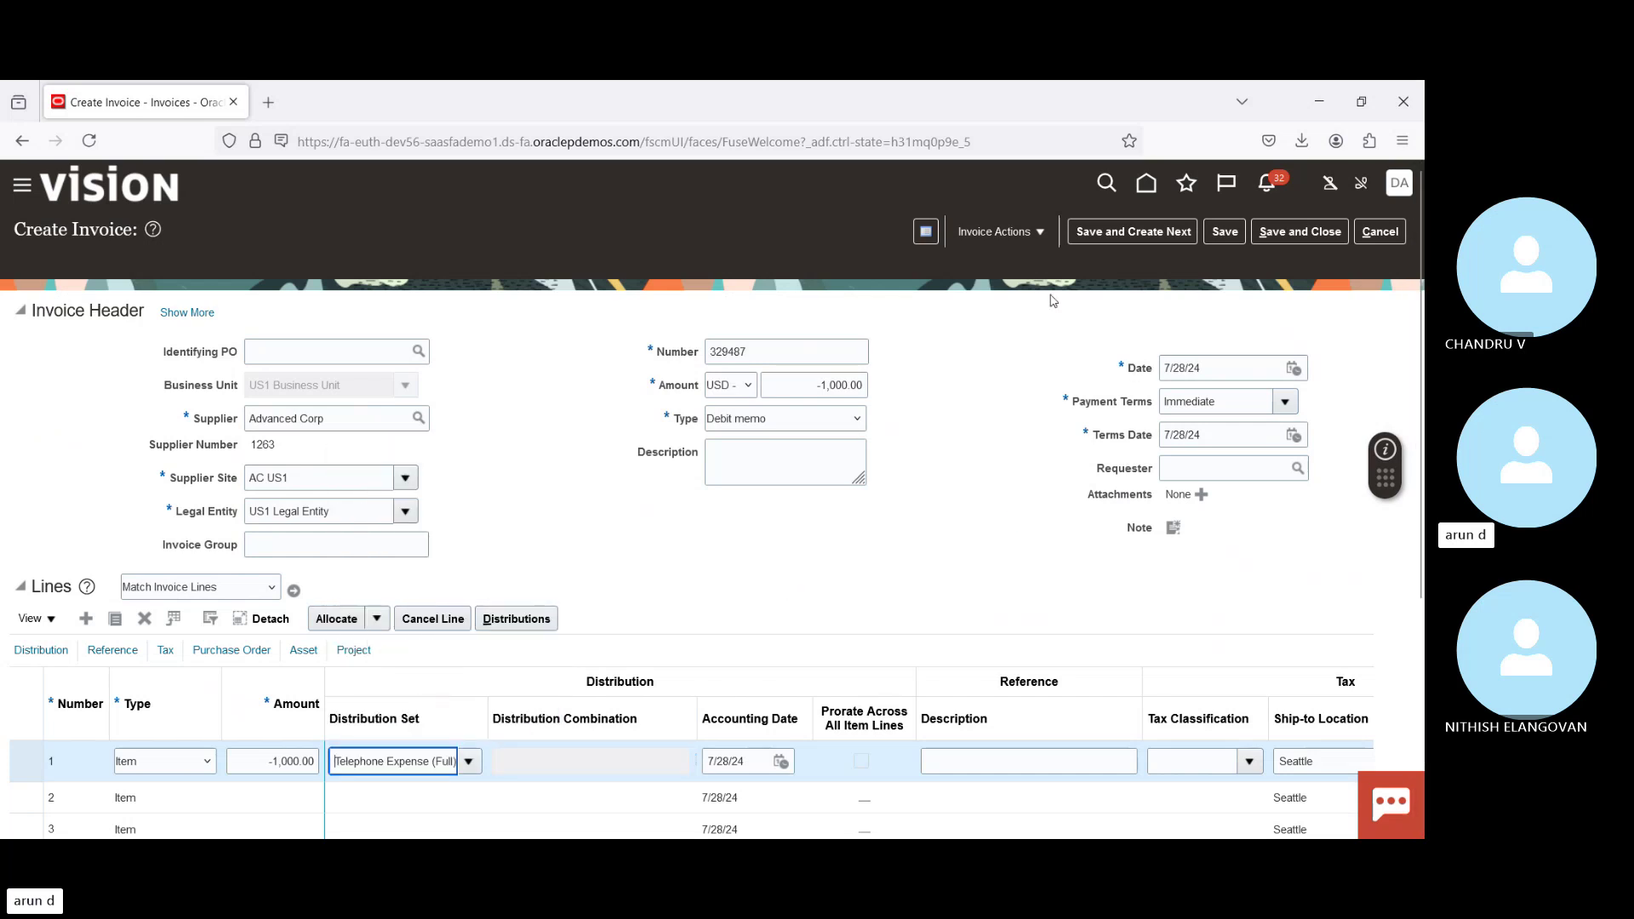
pyautogui.click(1004, 231)
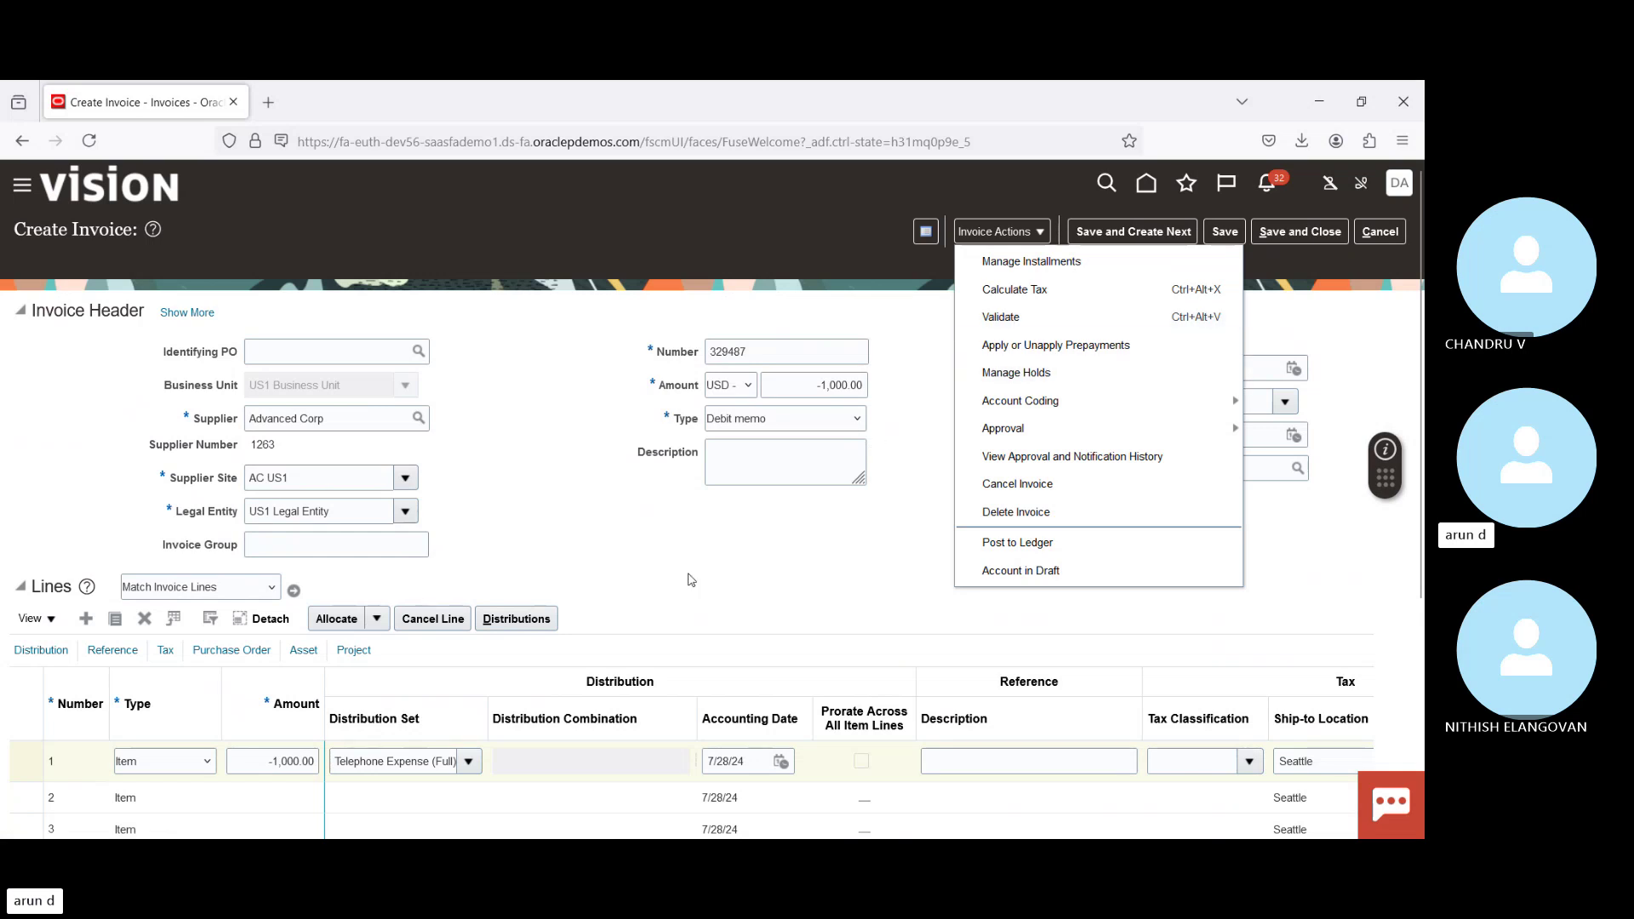
pyautogui.click(1025, 319)
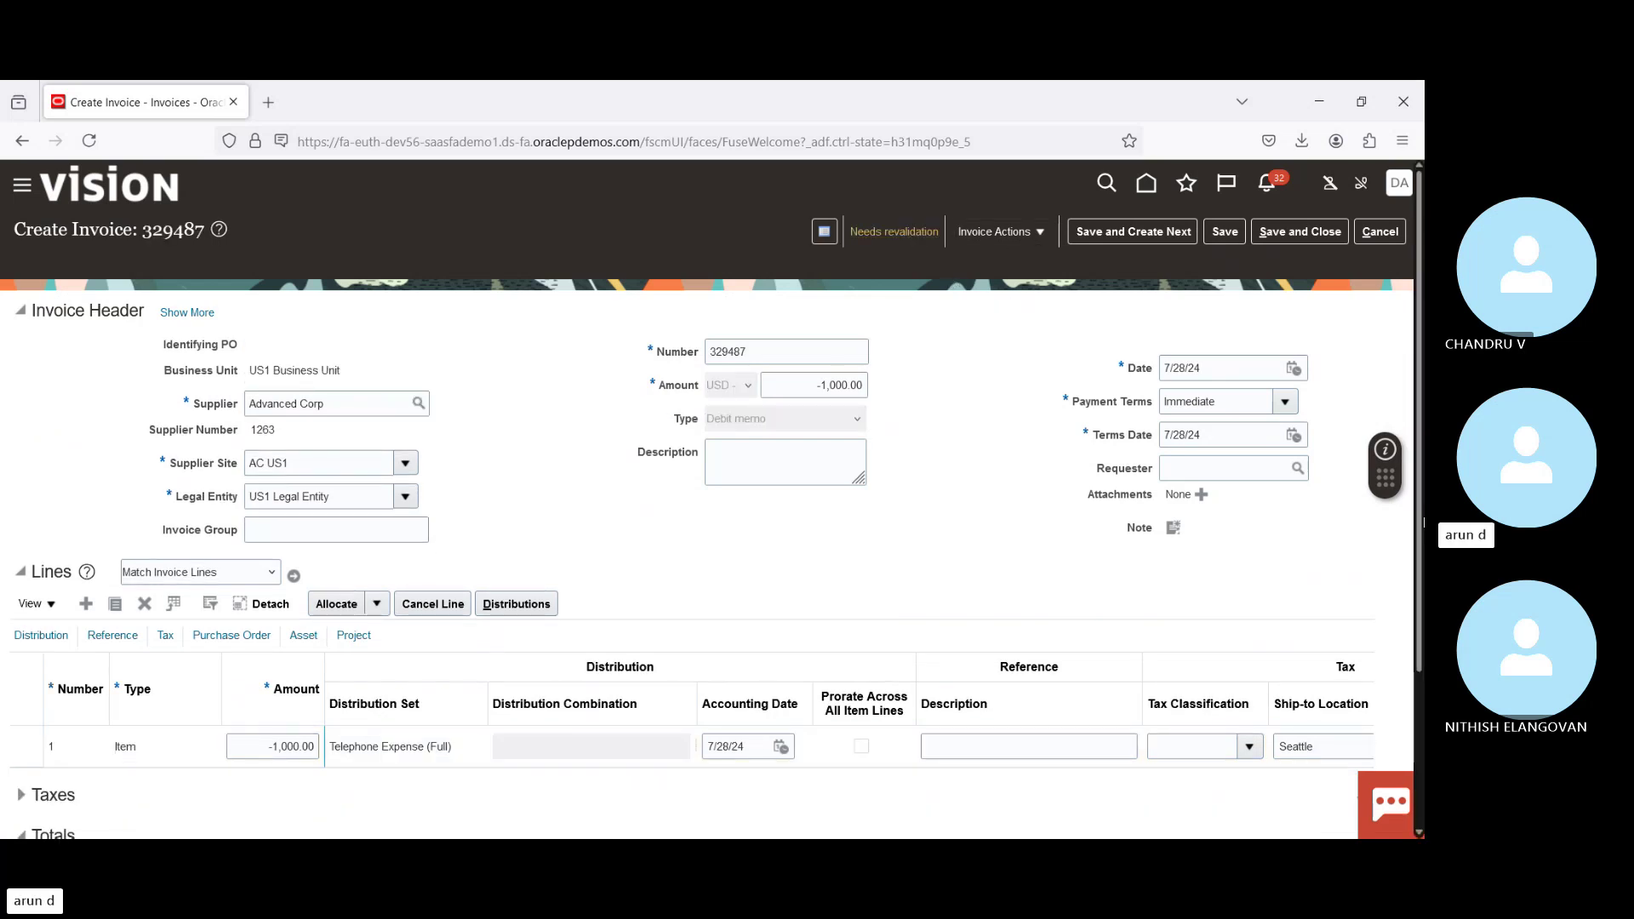
# Step: Copy the -1,095.00 total into debit memo 329487's header amount
pyautogui.scroll(-3, 1234, 553)
pyautogui.doubleClick(1336, 692)
pyautogui.hotkey('ctrl', 'c')
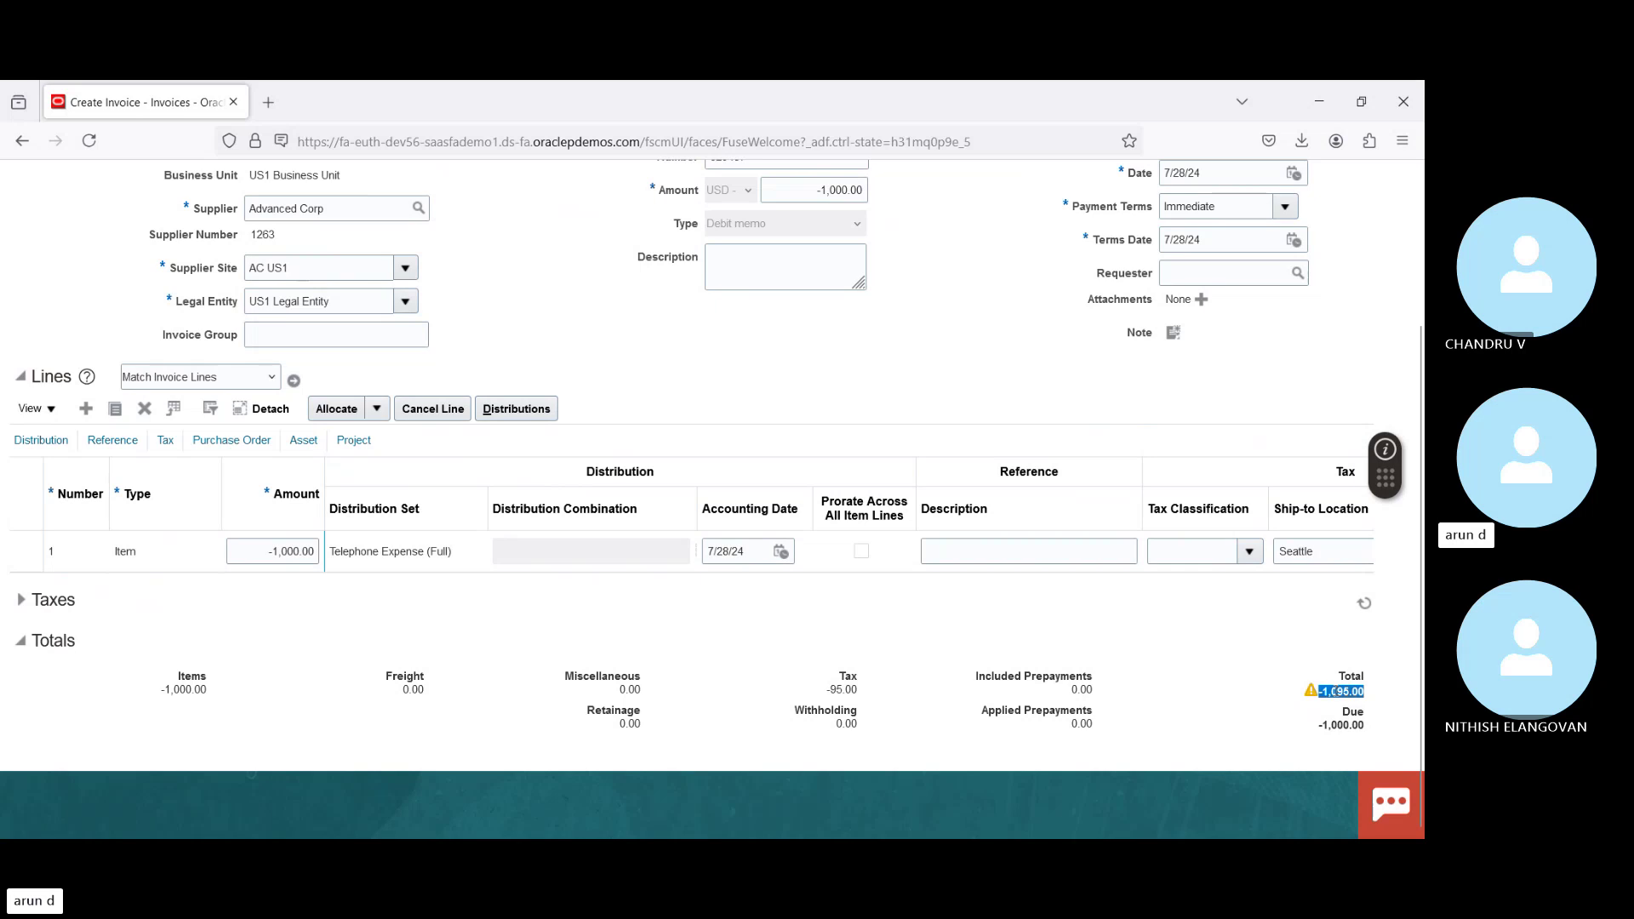
pyautogui.scroll(3, 1060, 230)
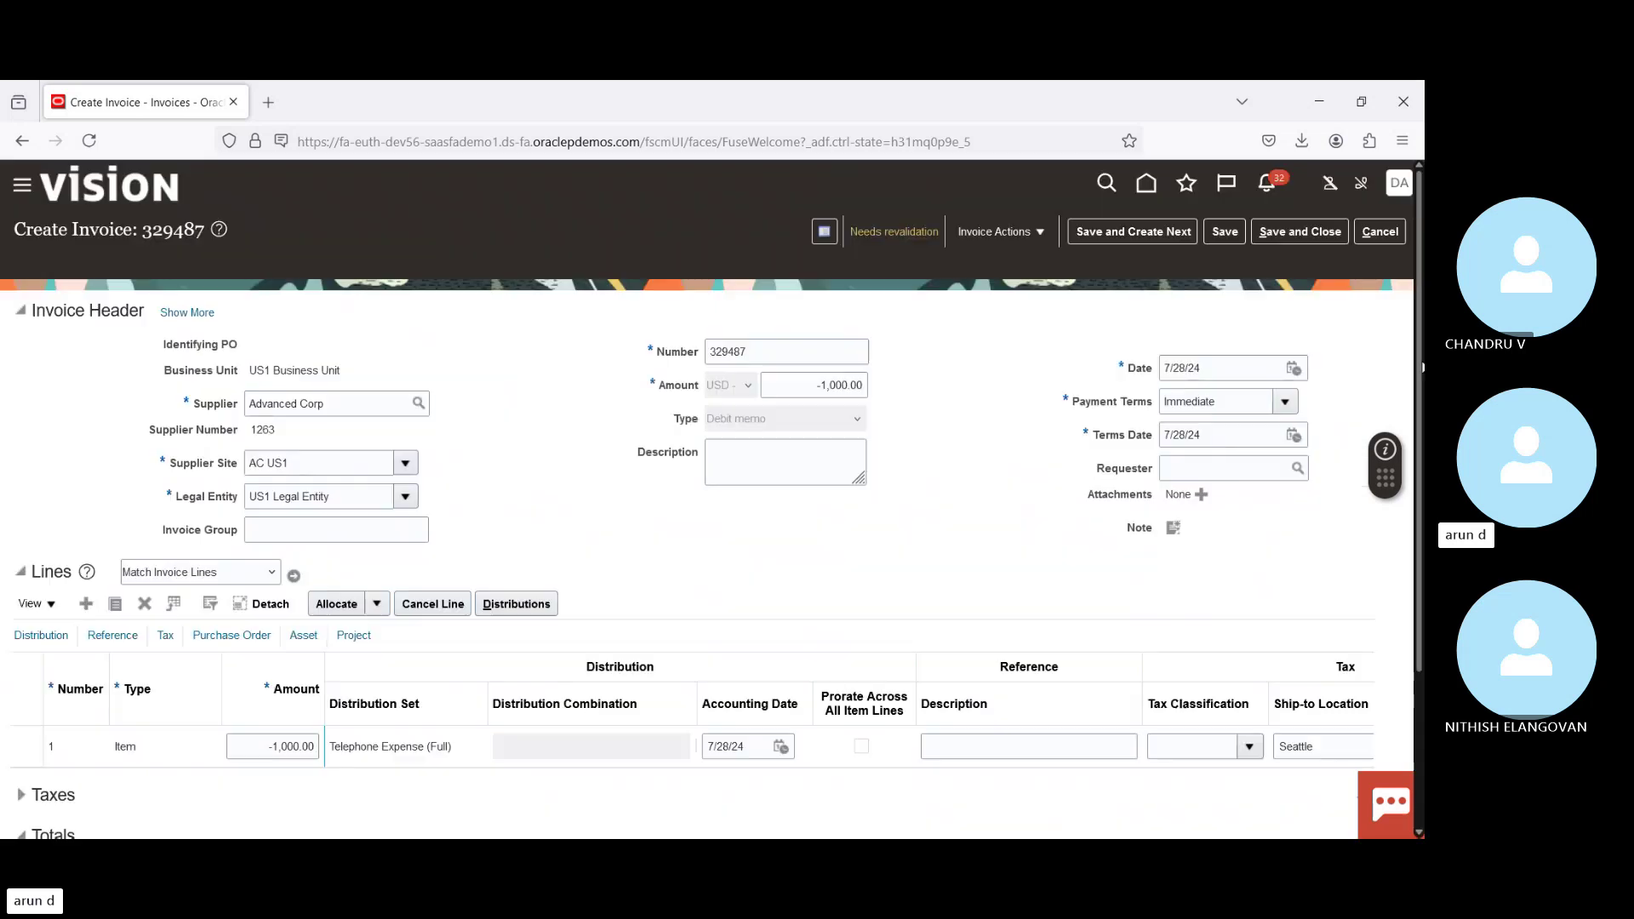
pyautogui.click(800, 387)
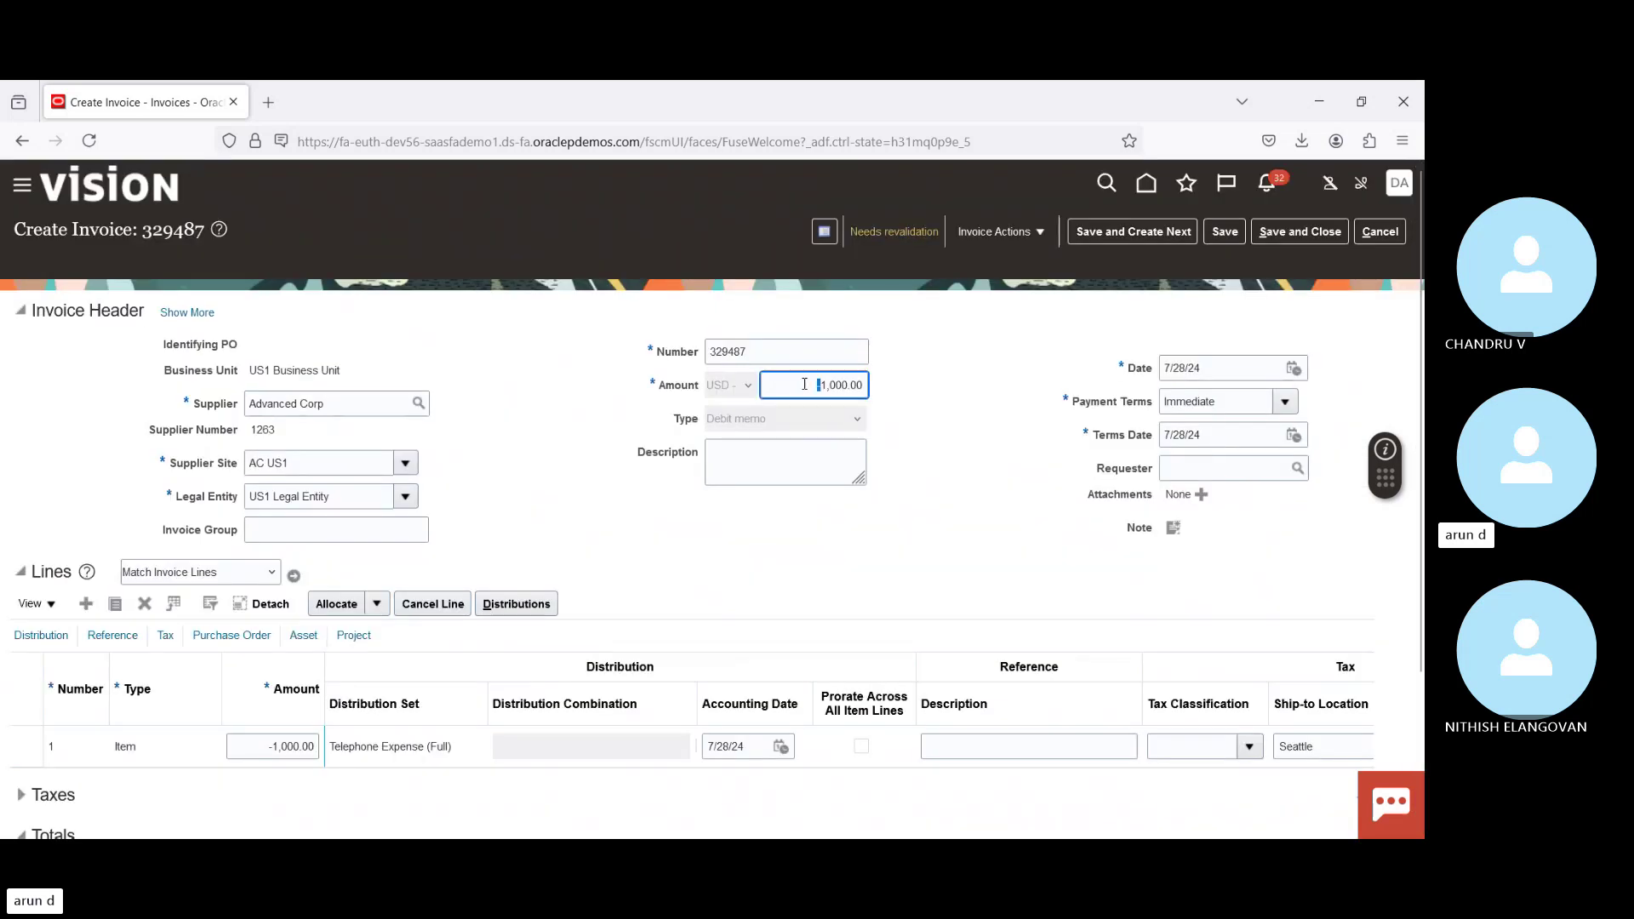
pyautogui.hotkey('ctrl', 'a')
pyautogui.hotkey('ctrl', 'v')
pyautogui.press('Tab')
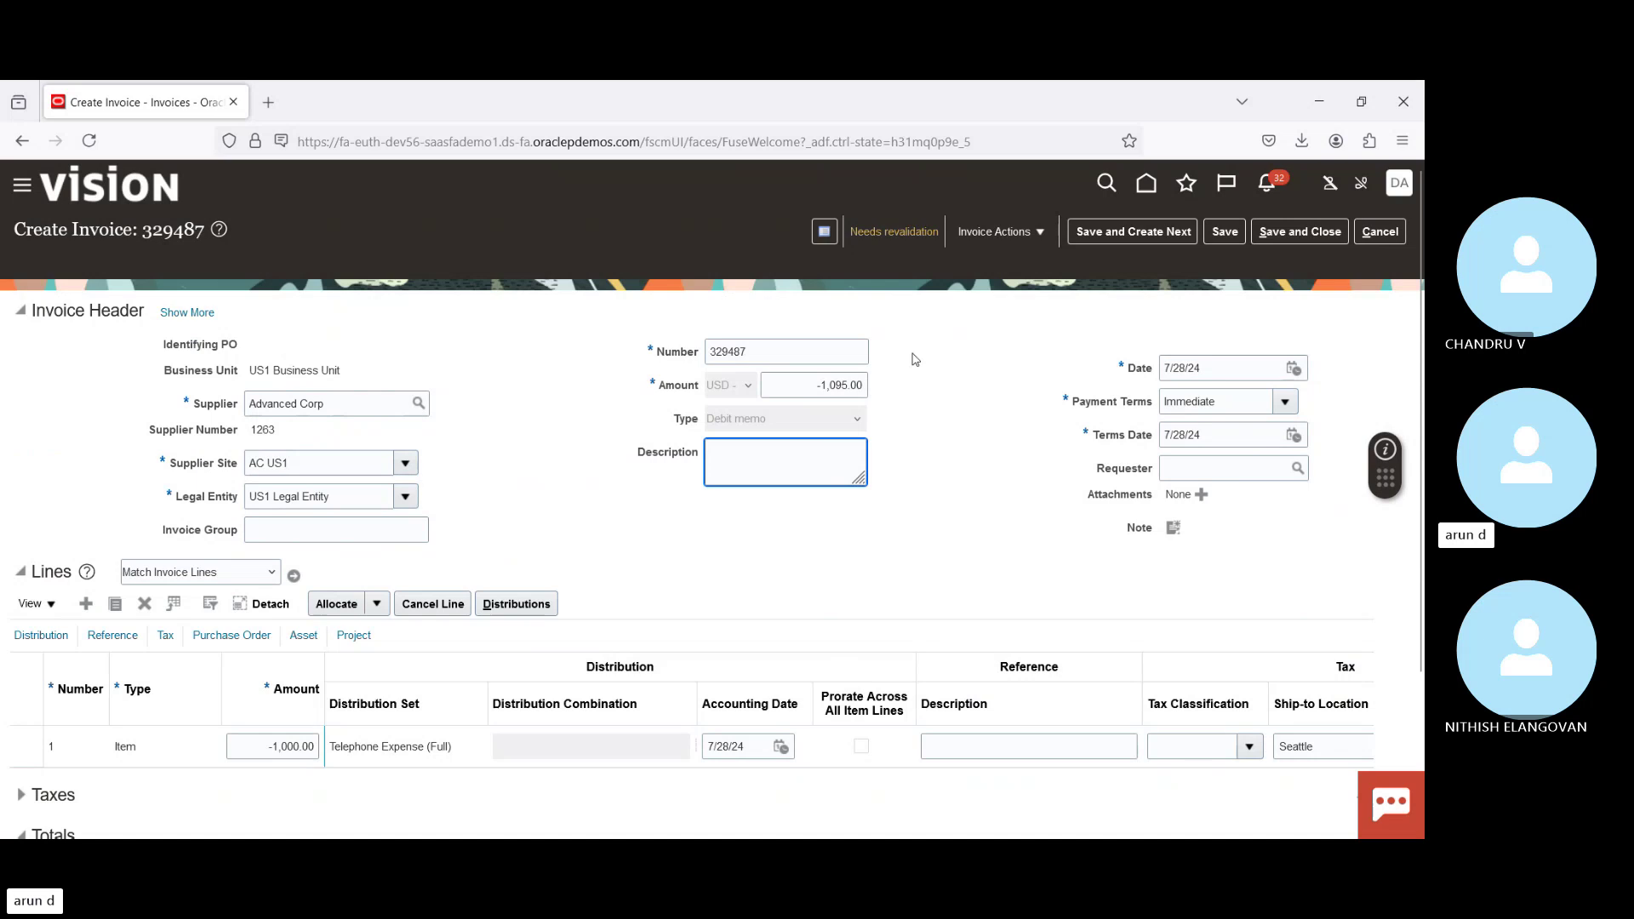
pyautogui.click(1017, 241)
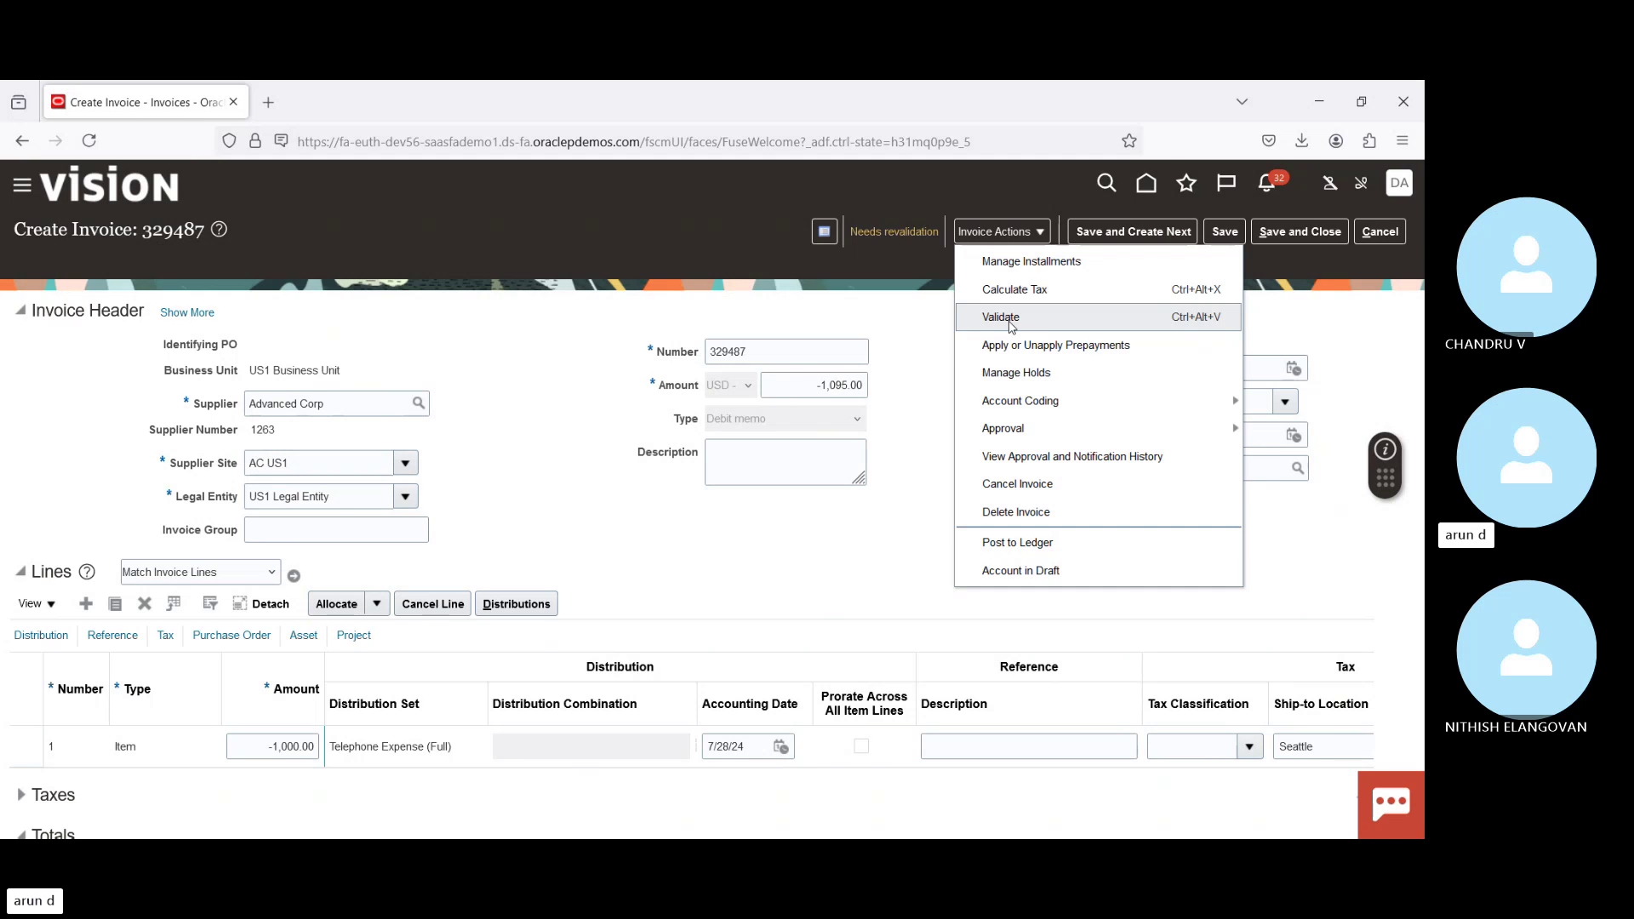
pyautogui.click(1010, 320)
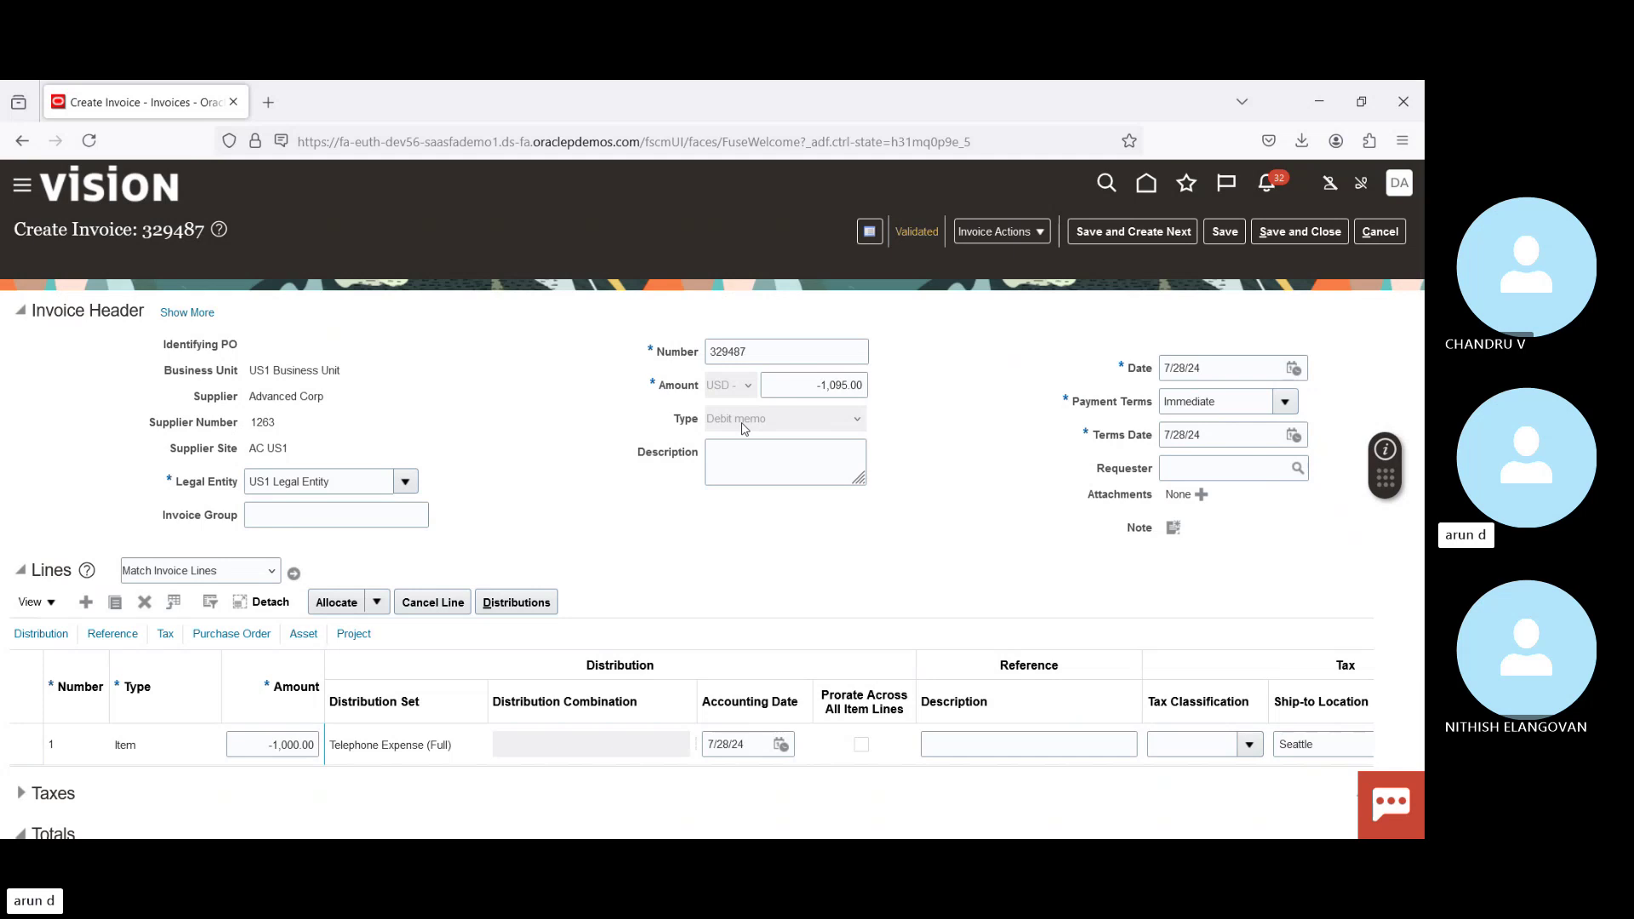
pyautogui.click(803, 387)
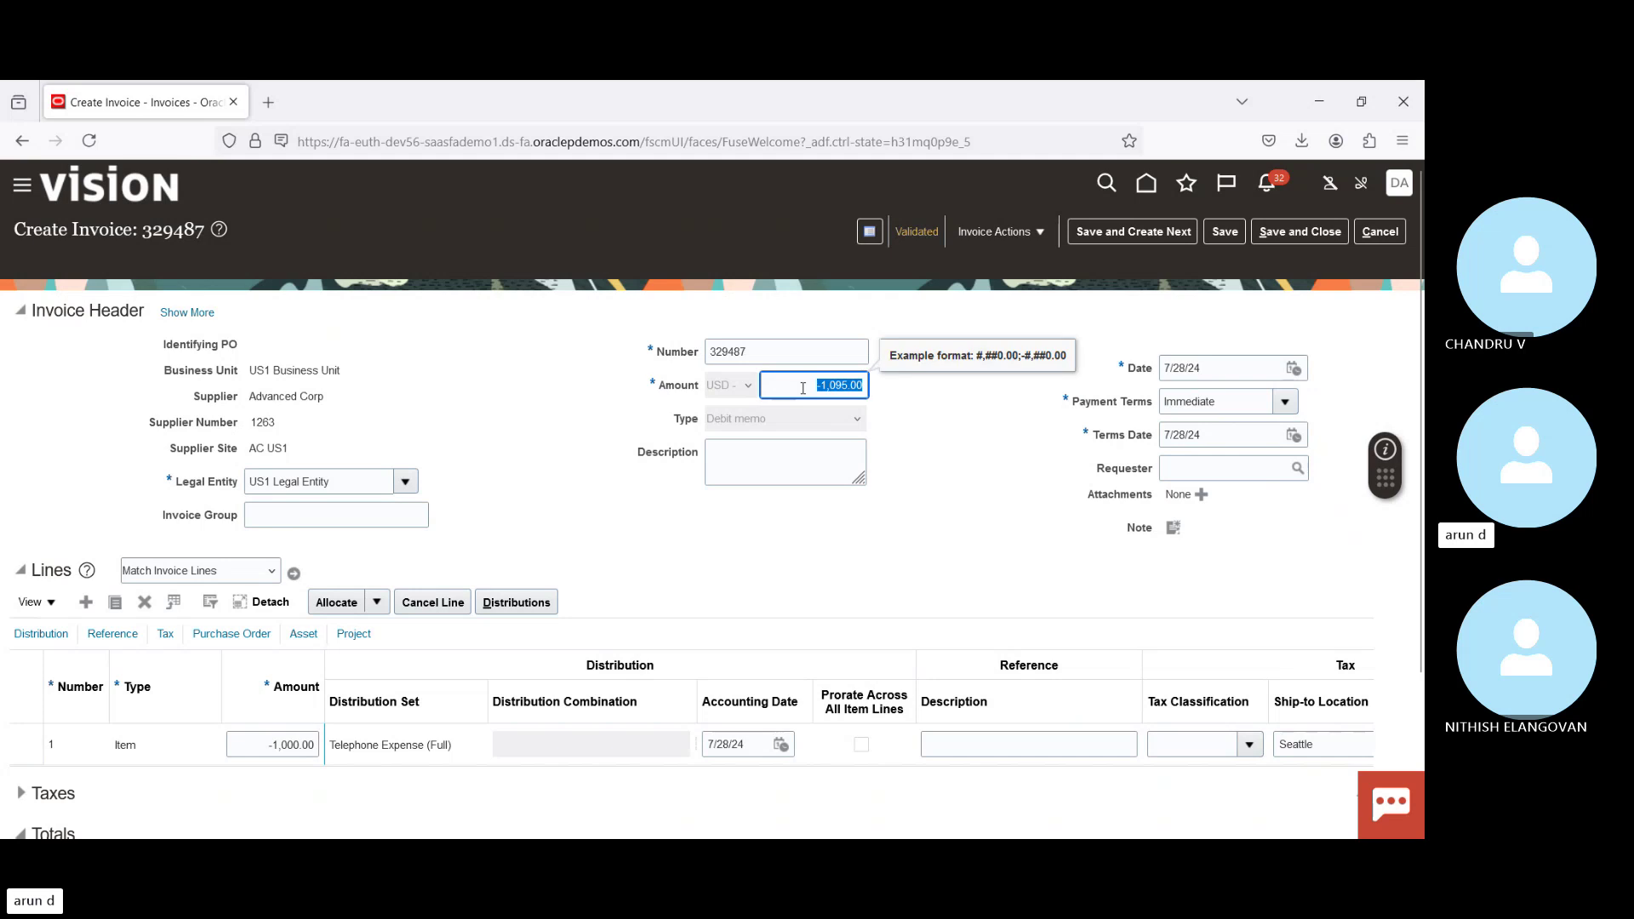
pyautogui.click(913, 453)
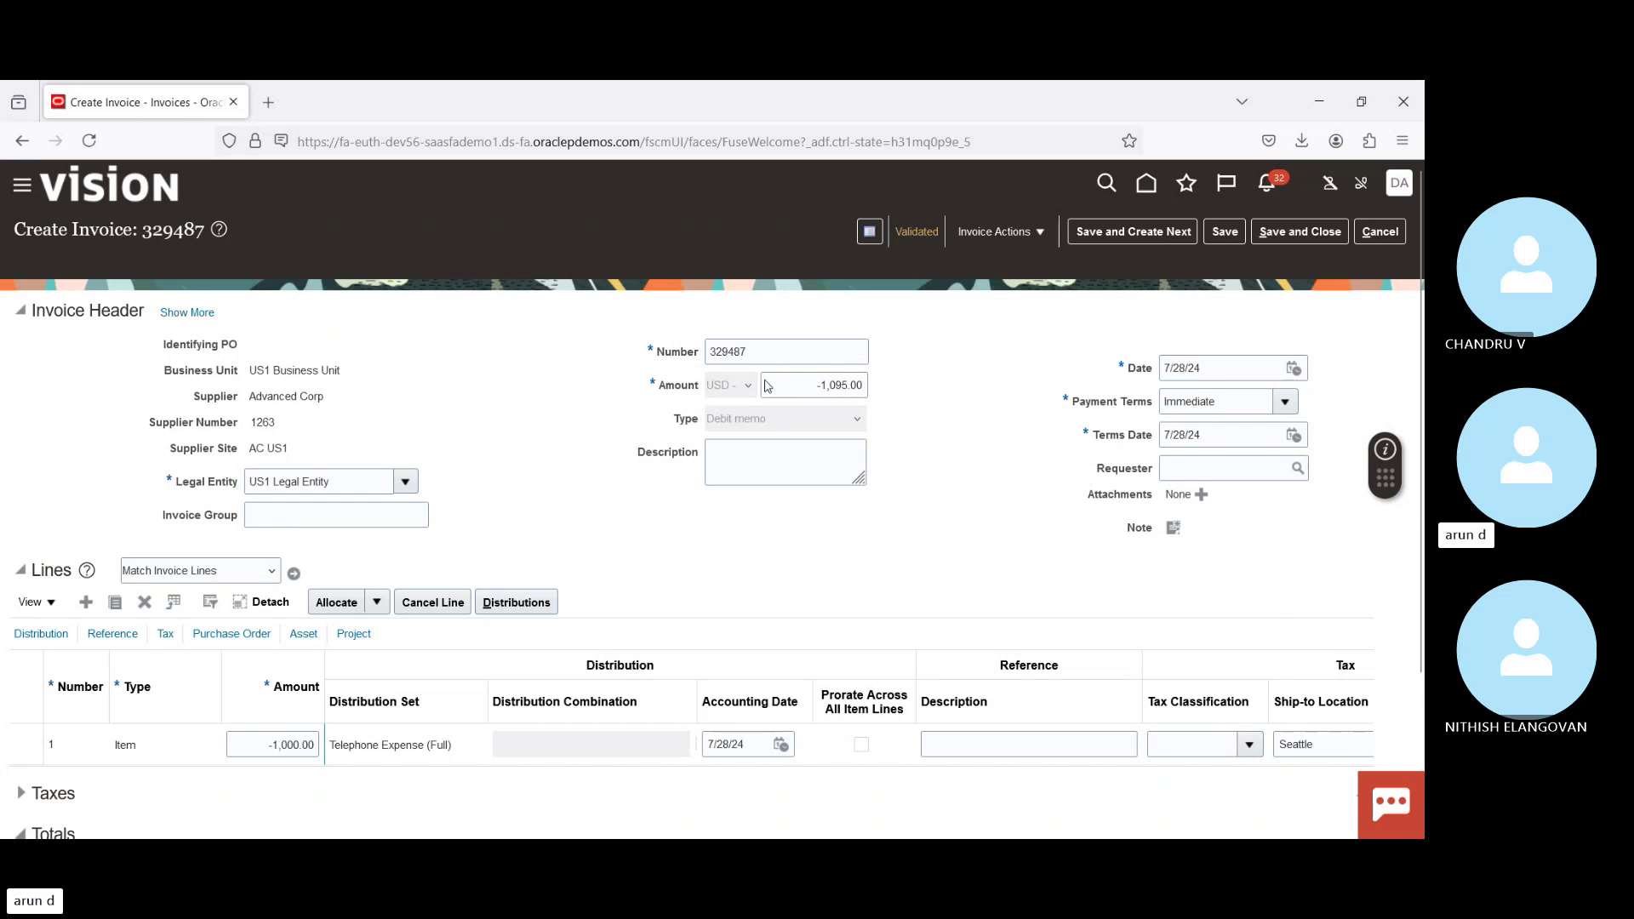
pyautogui.click(808, 384)
pyautogui.press('End')
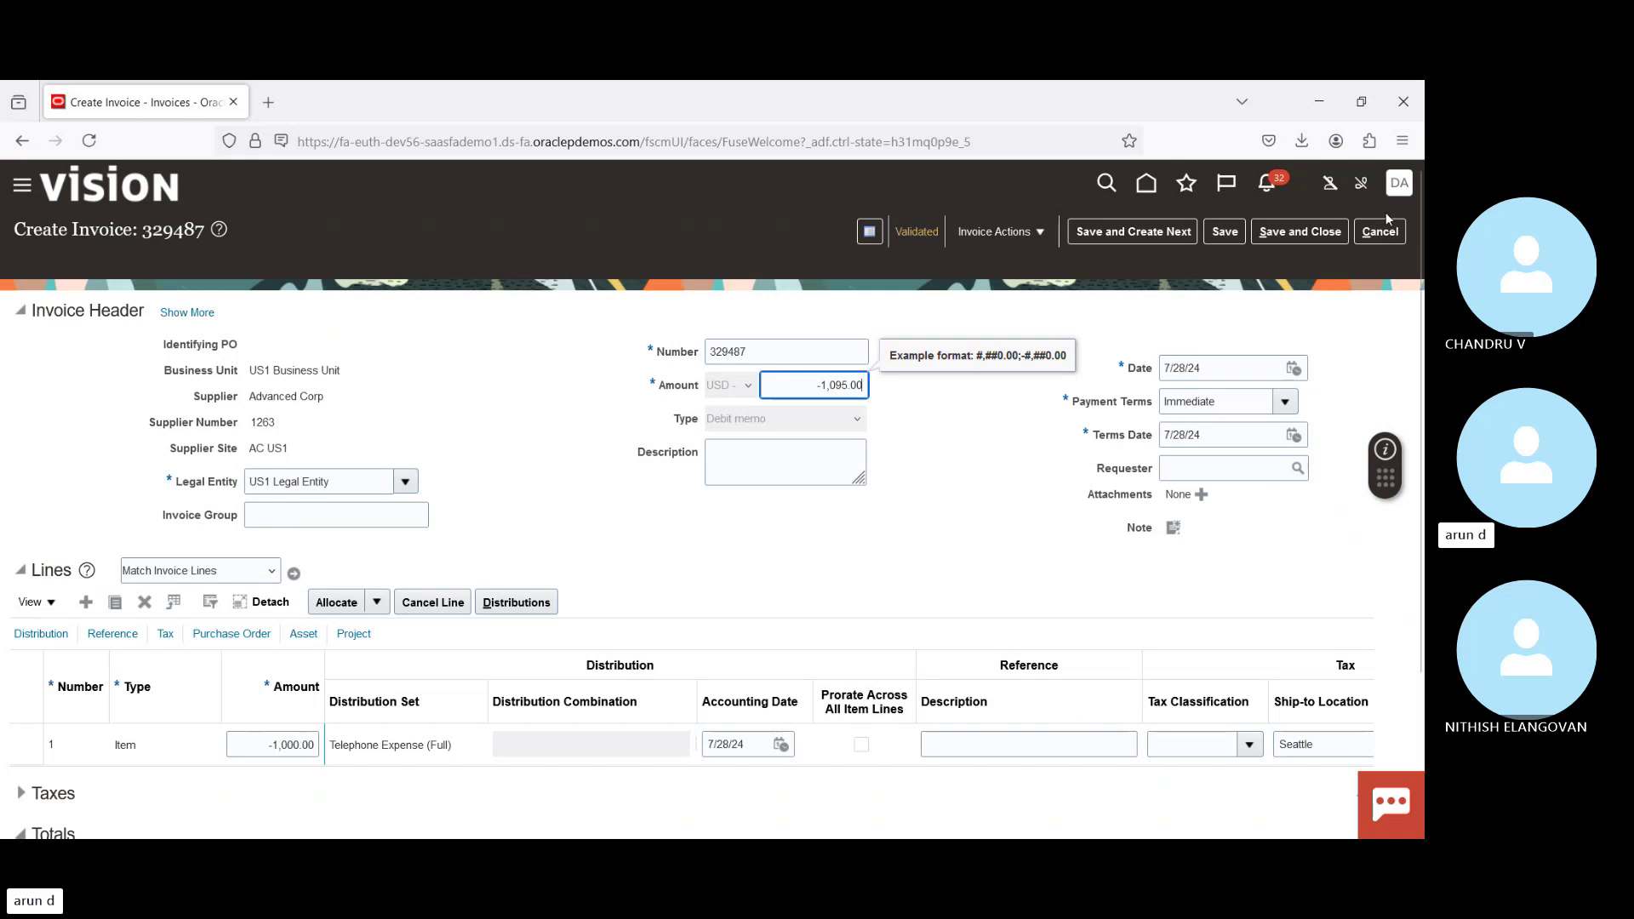
pyautogui.click(1383, 231)
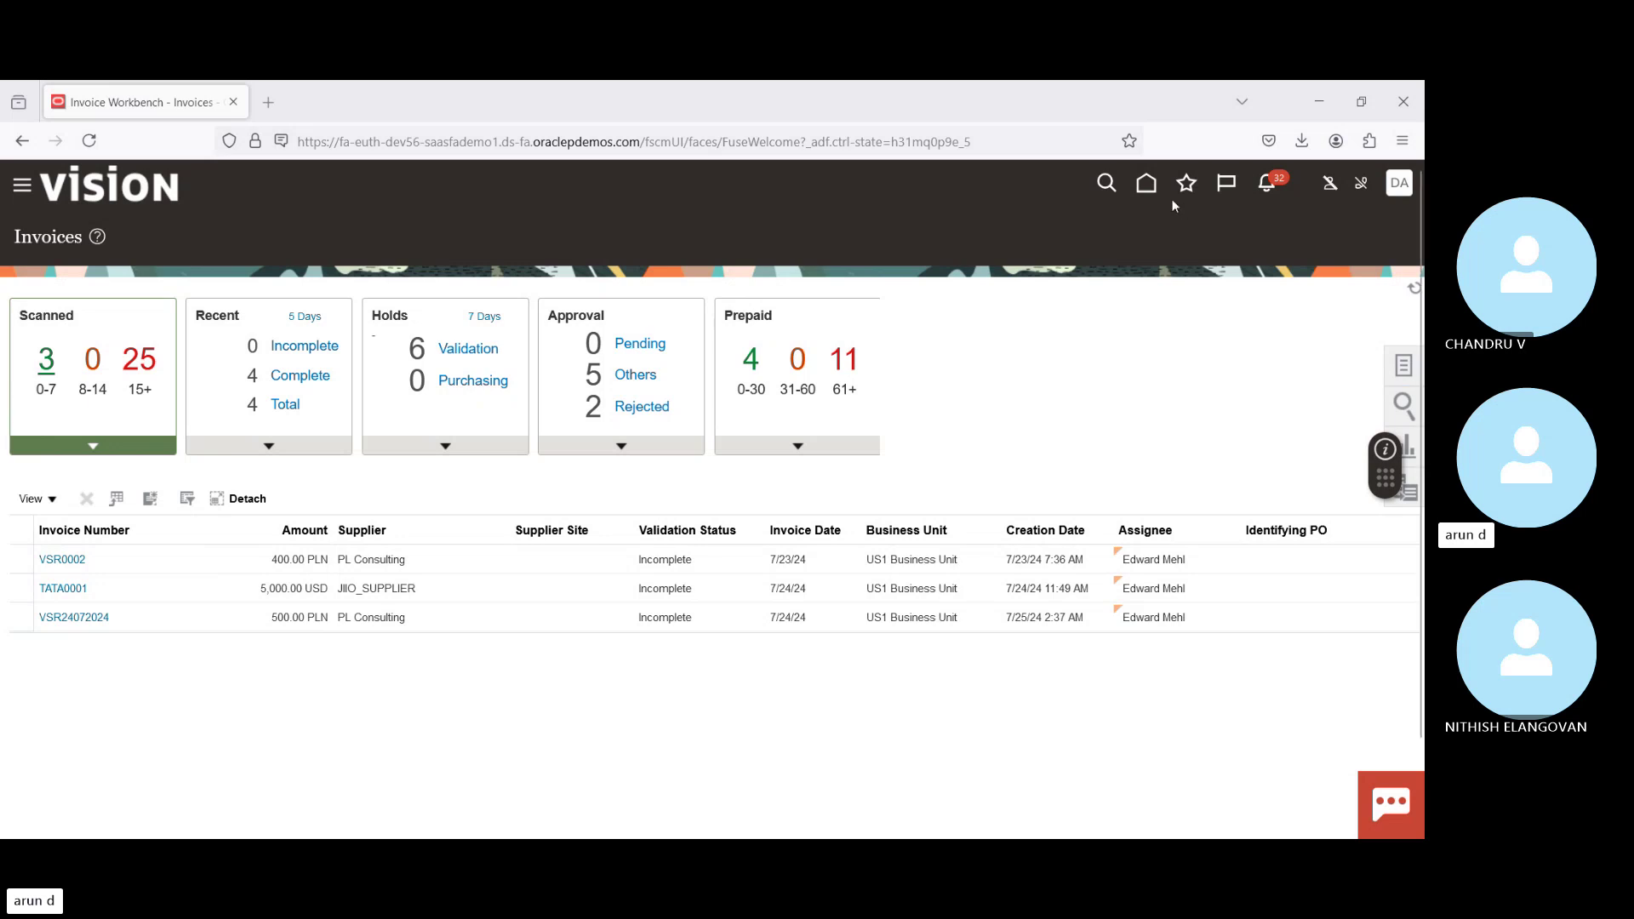
# Step: Go back to the Oracle Fusion home page
pyautogui.click(1148, 186)
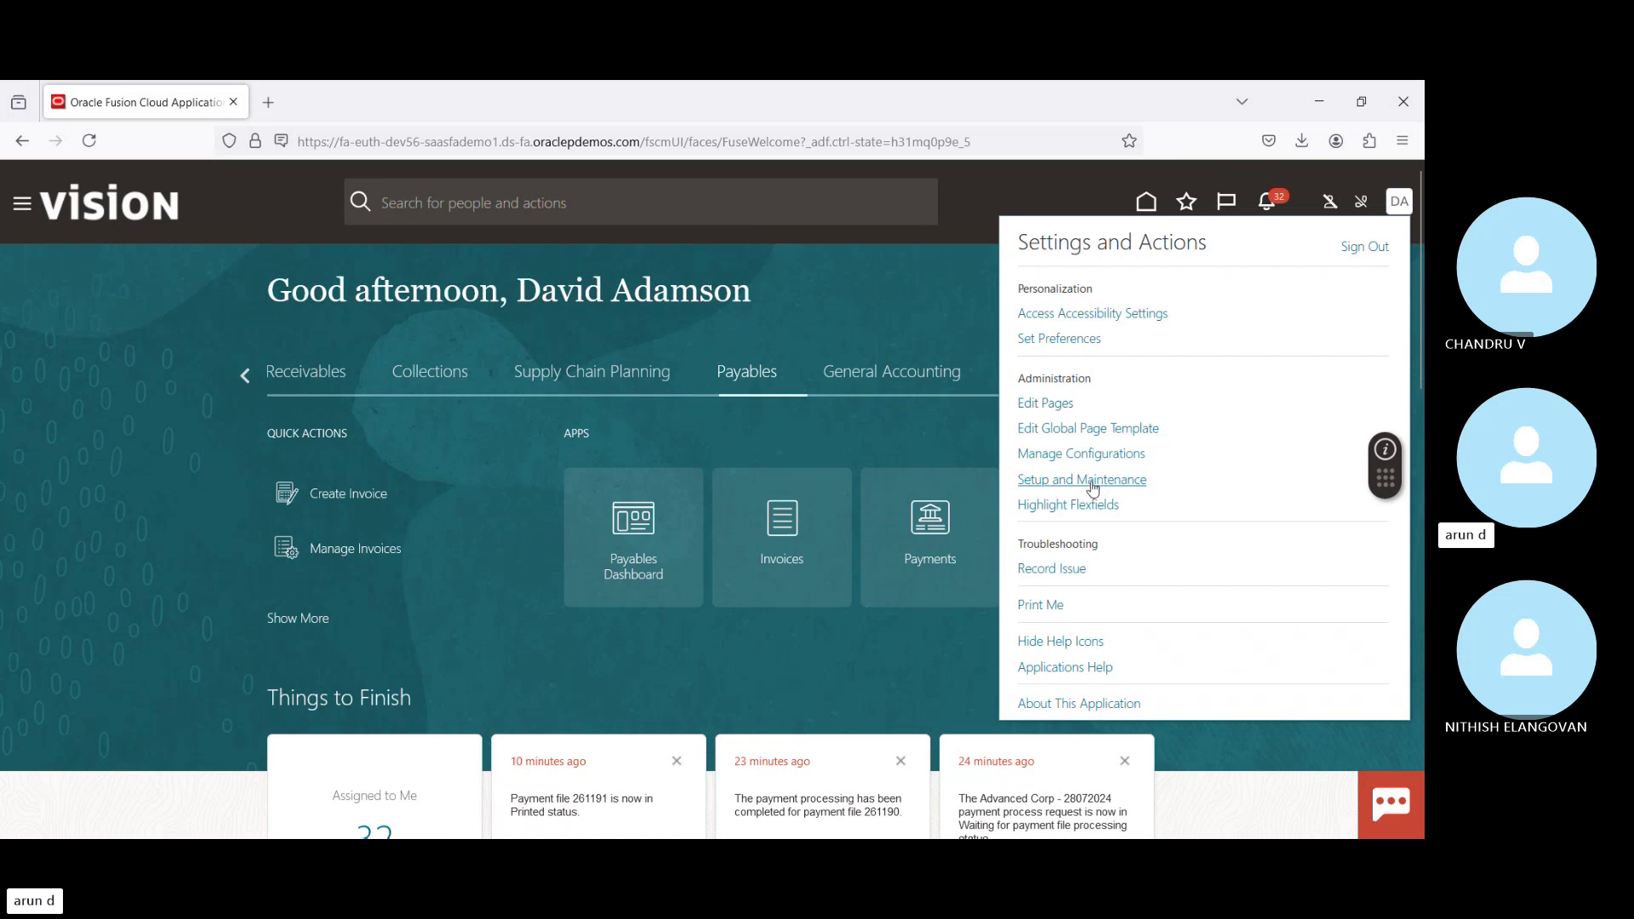
# Step: In Setup and Maintenance, list all Cash Management tasks under Setup: Financials, not just required ones
pyautogui.click(1092, 484)
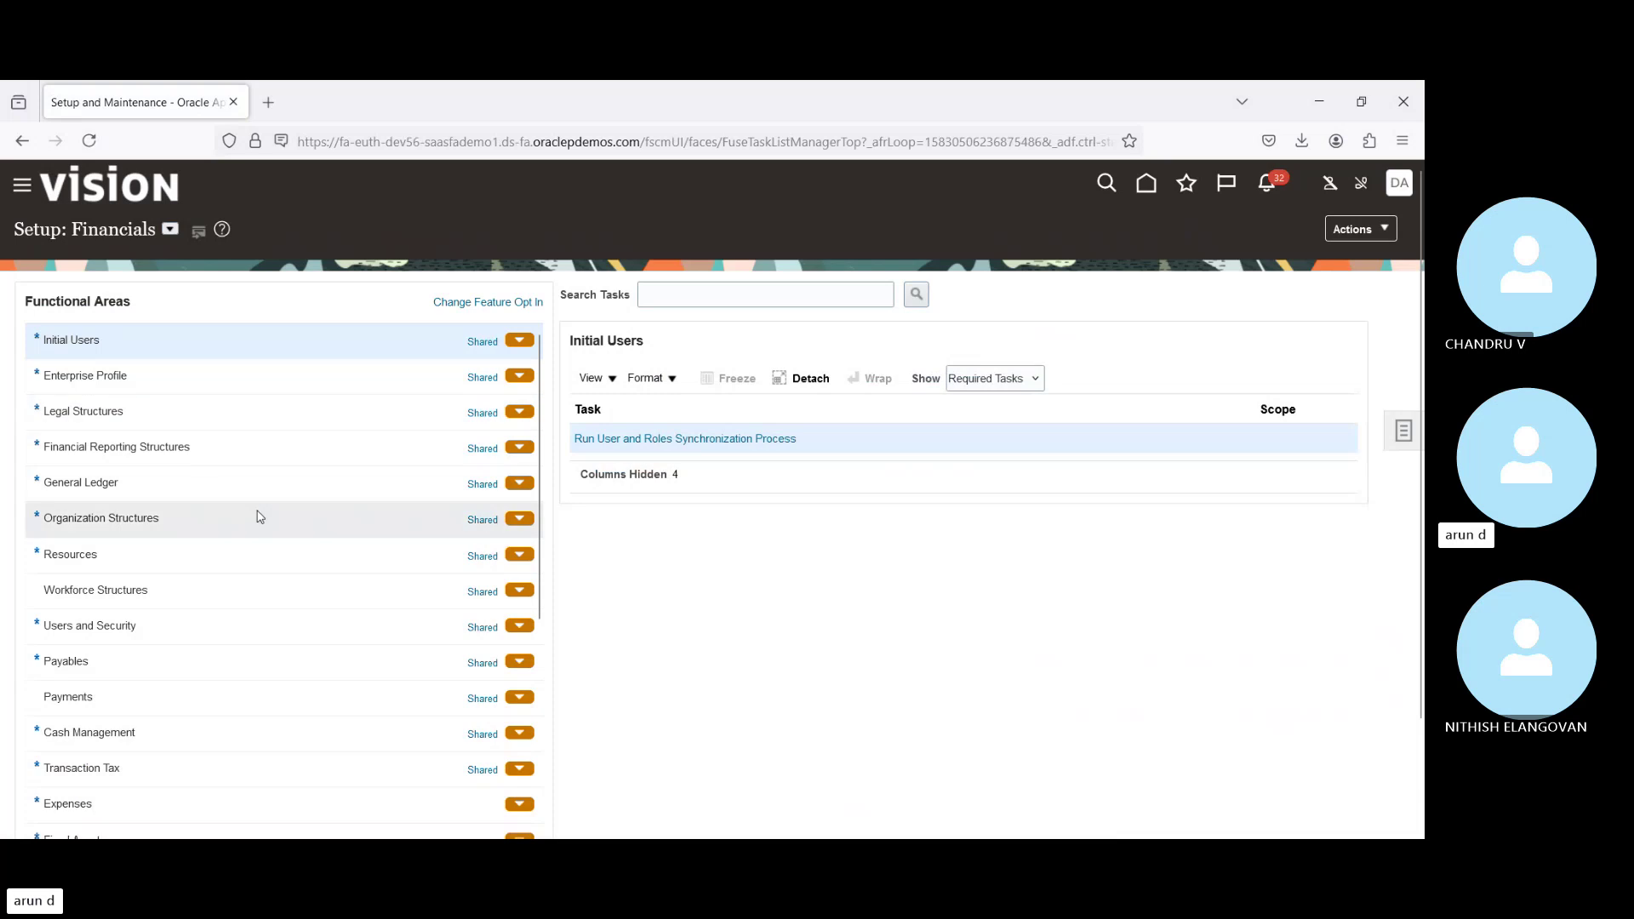
pyautogui.click(189, 729)
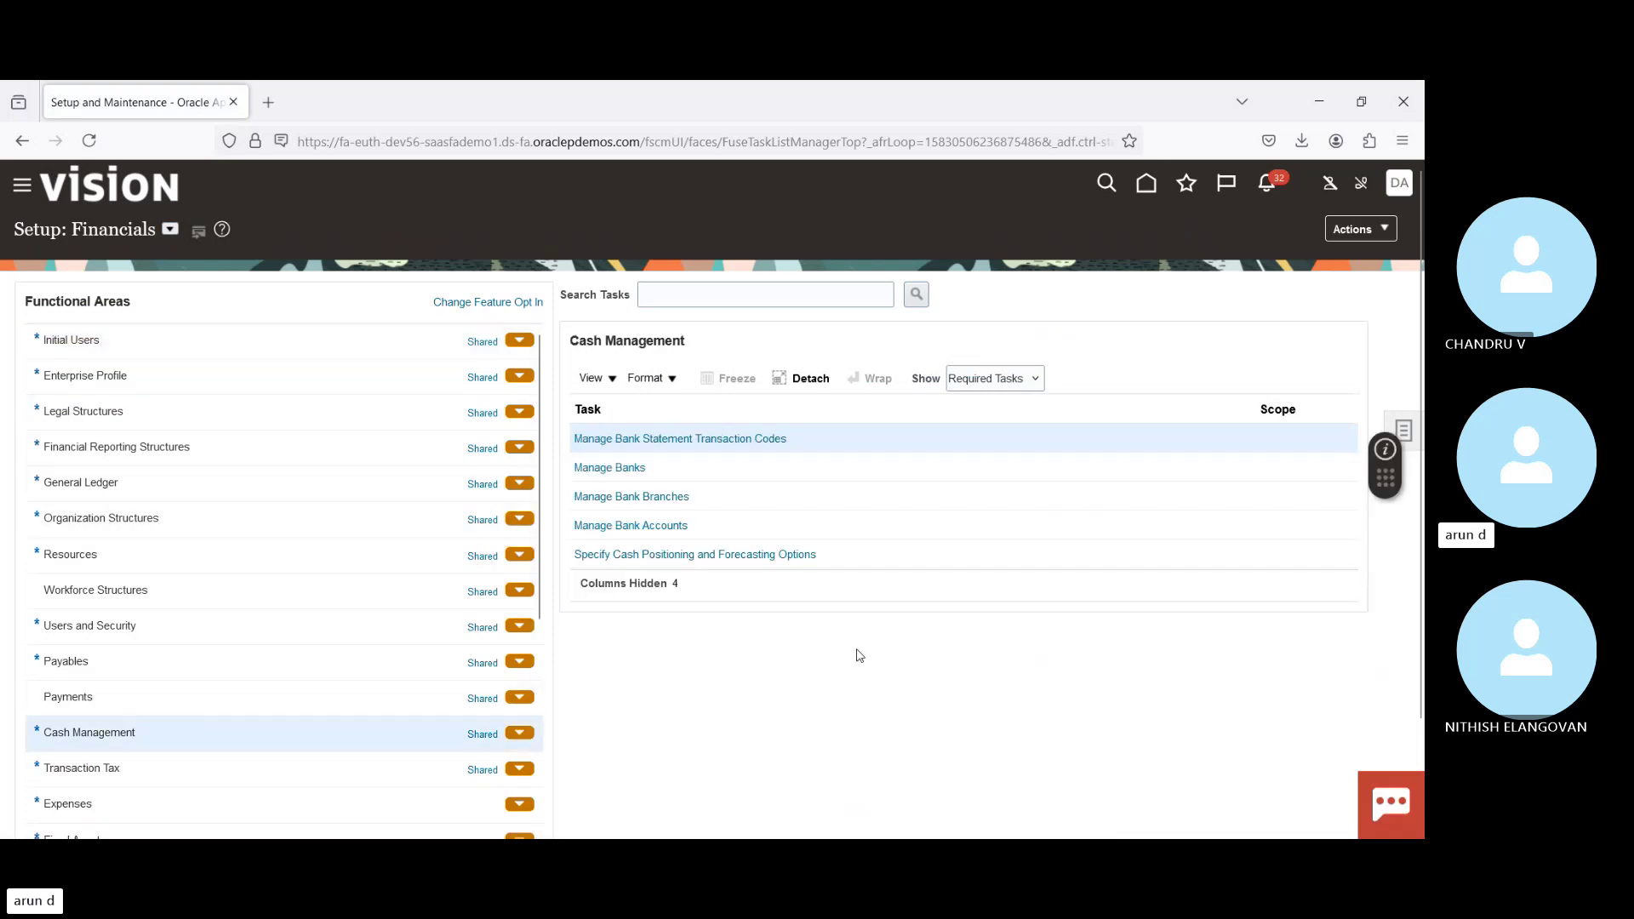
pyautogui.click(982, 380)
pyautogui.click(987, 405)
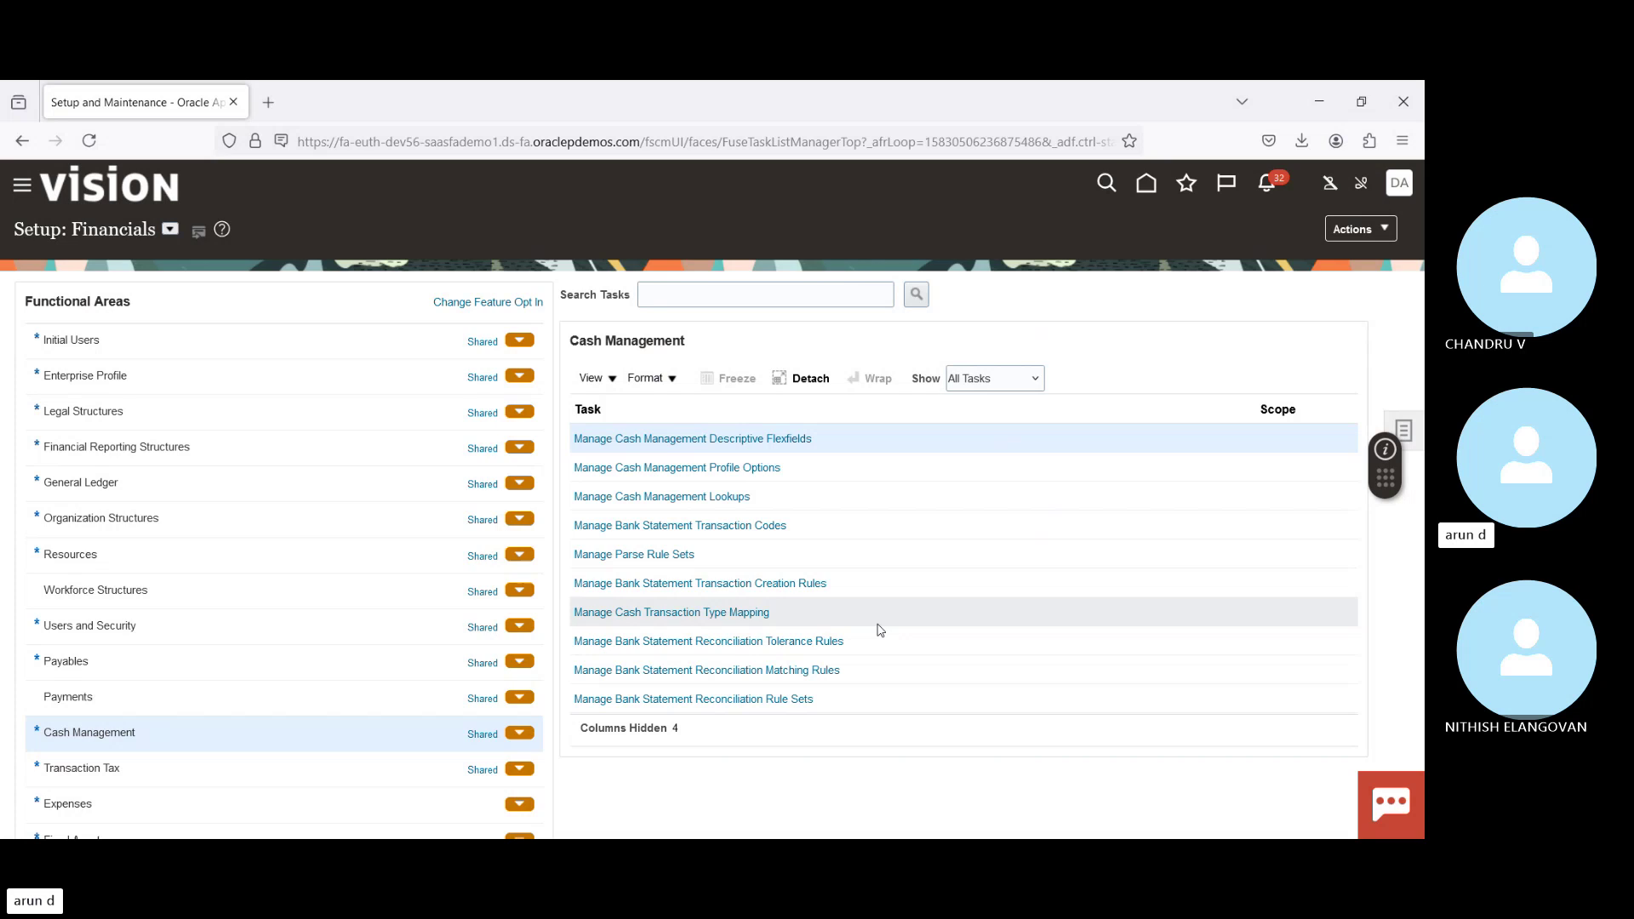
pyautogui.click(824, 526)
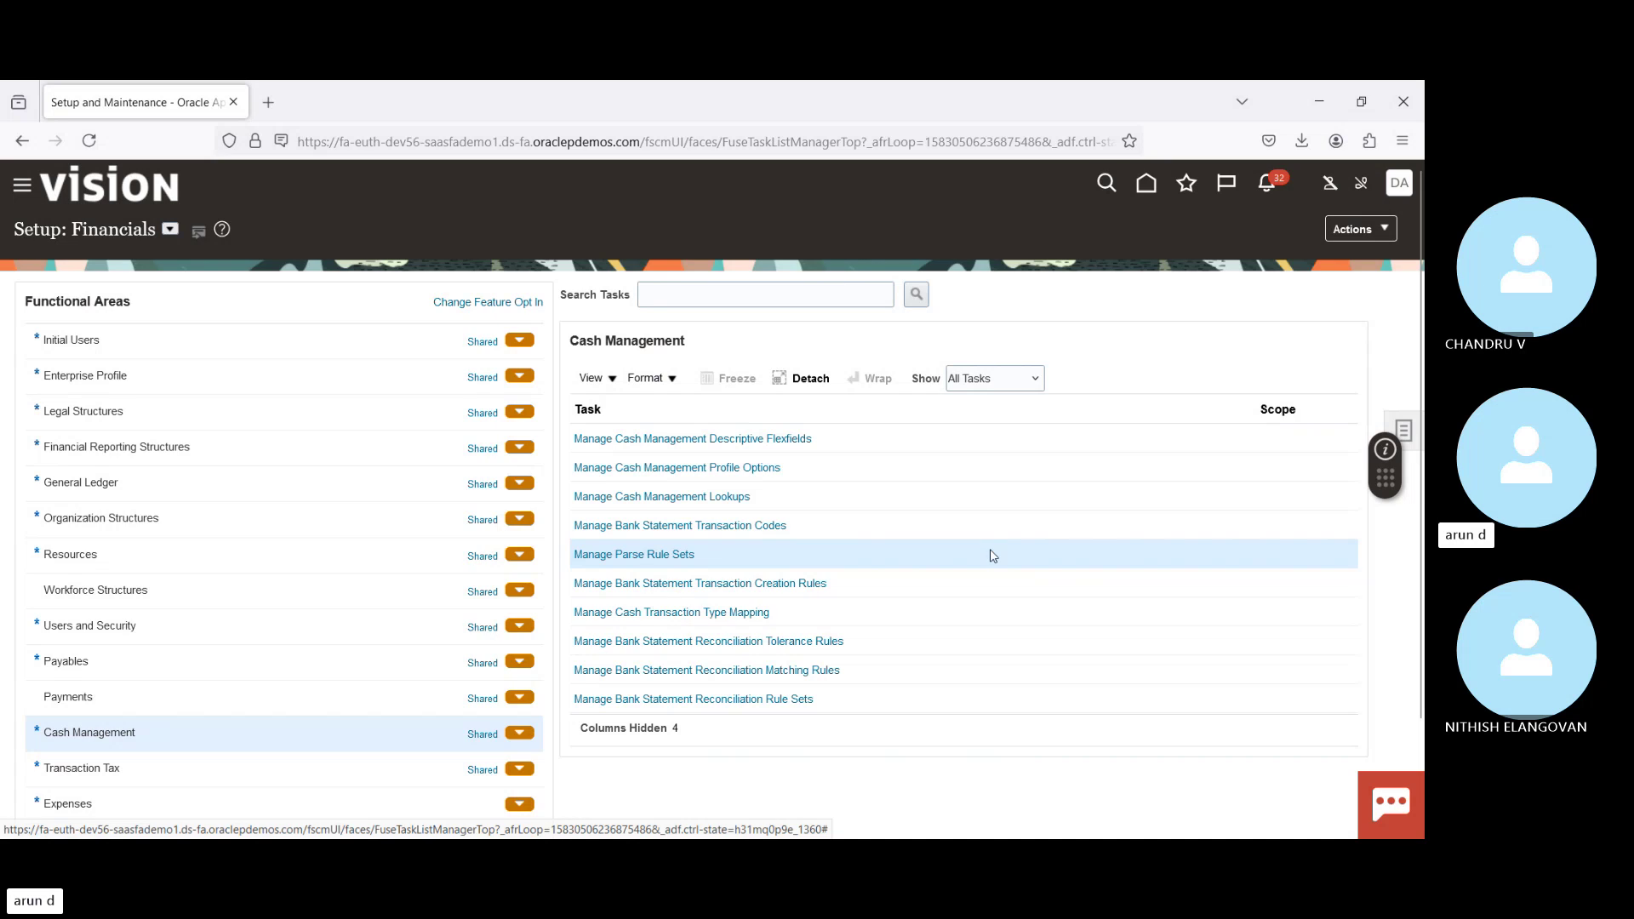
pyautogui.scroll(-1, 992, 556)
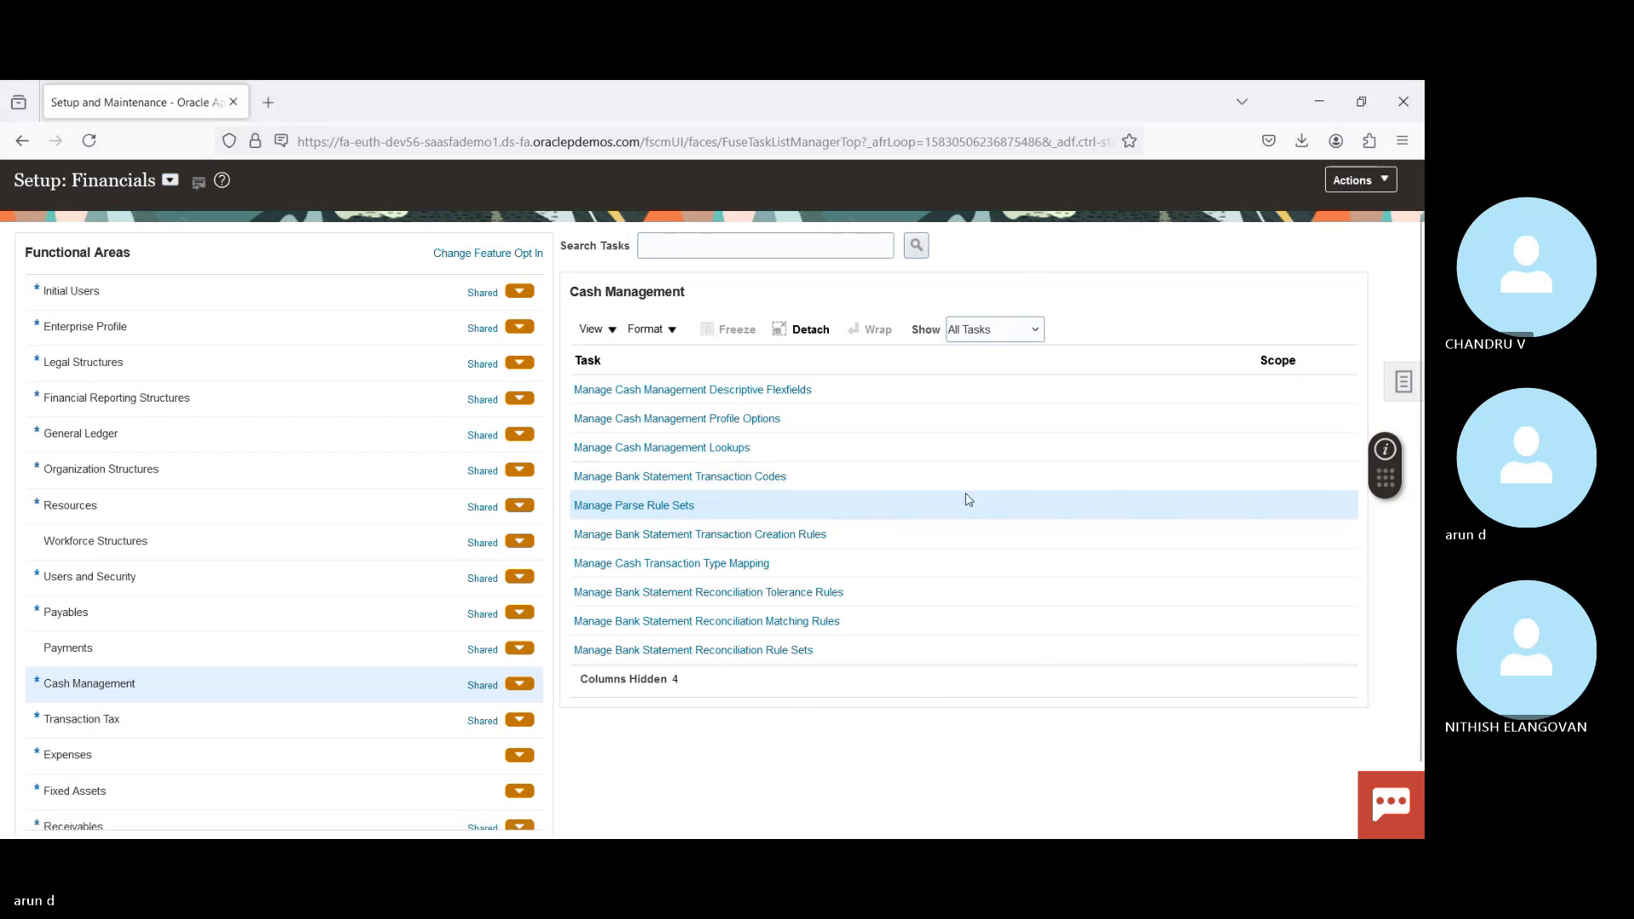
# Step: Open the Manage Bank Statement Transaction Codes task from the Cash Management list
pyautogui.click(801, 478)
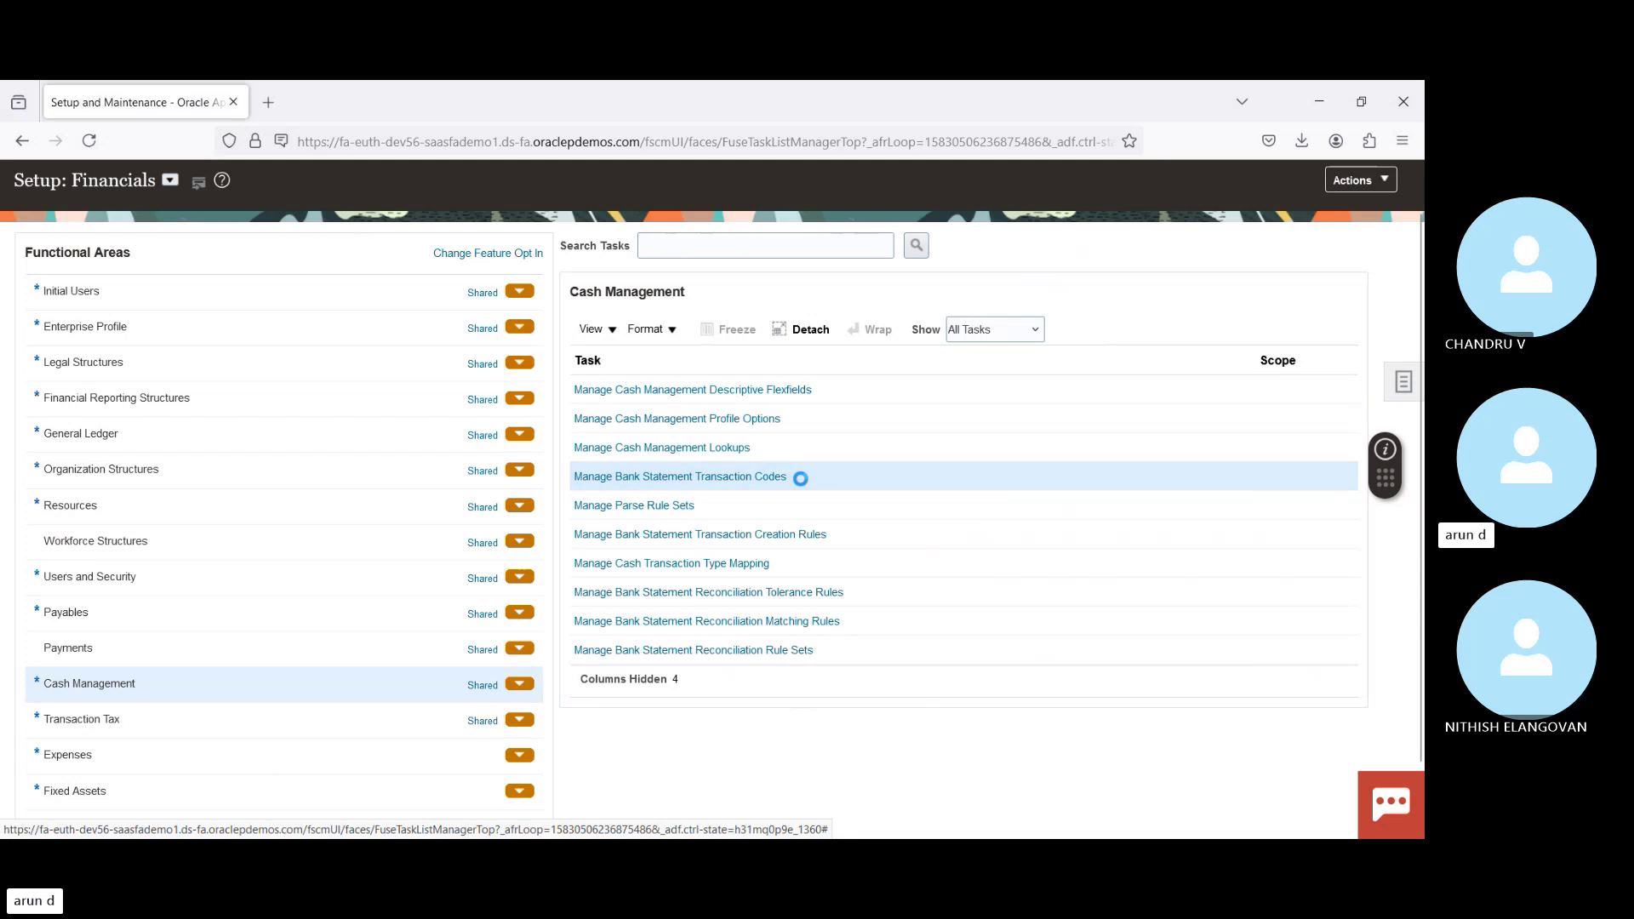
pyautogui.click(671, 478)
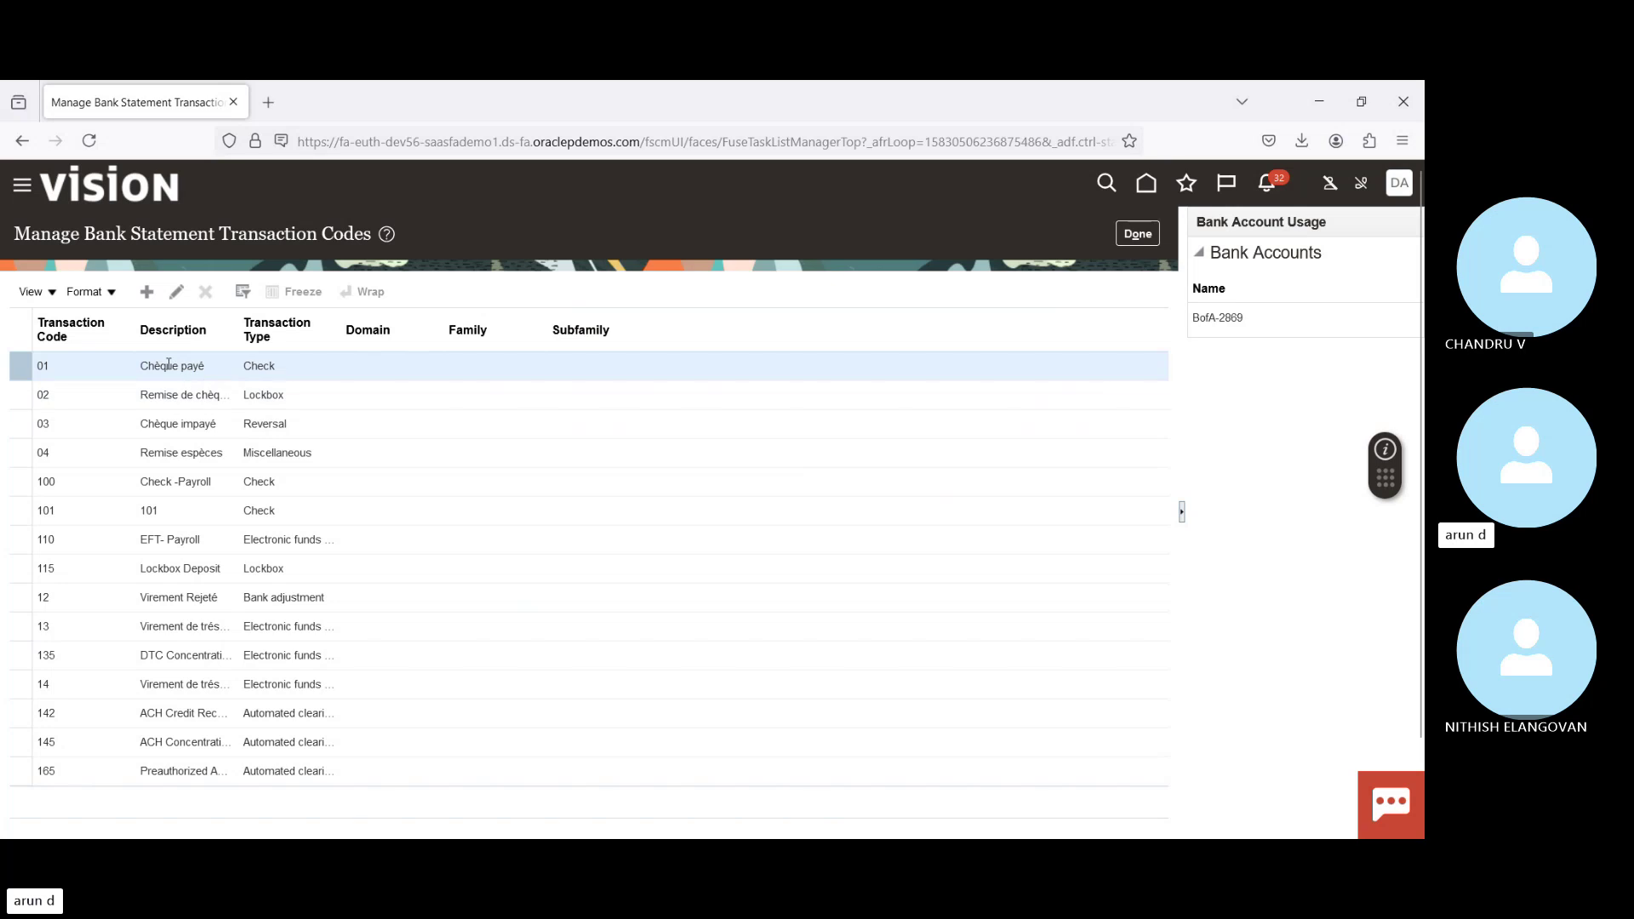
# Step: Create transaction code 001, 'Supplier Payments', with transaction type Check, and save it
pyautogui.click(149, 293)
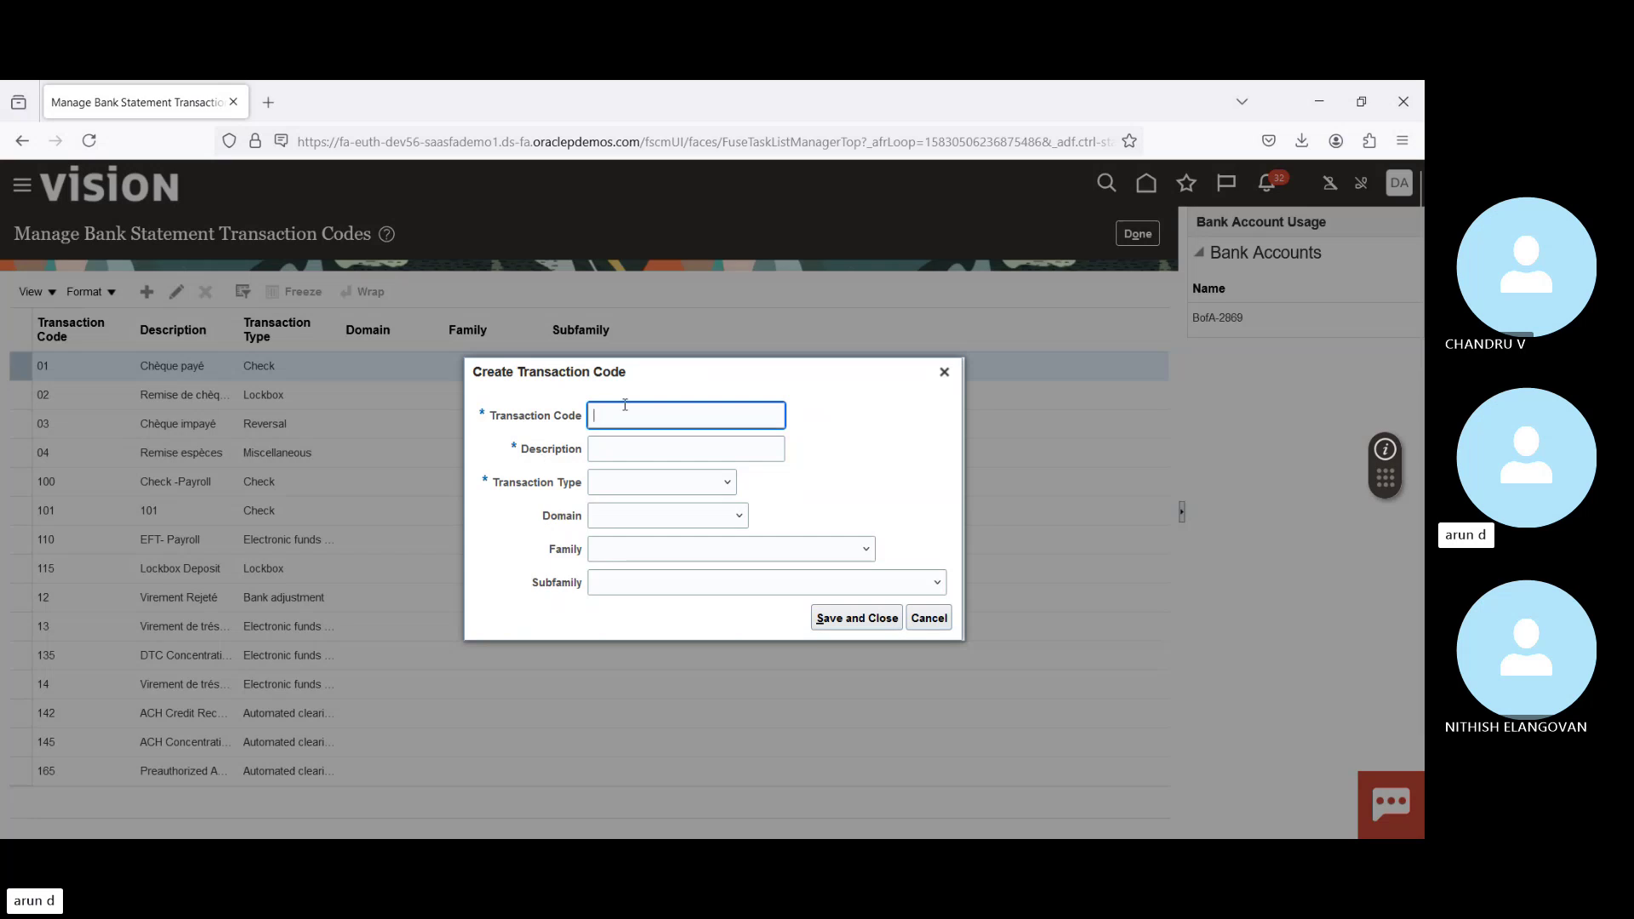
pyautogui.write('001')
pyautogui.press('Tab')
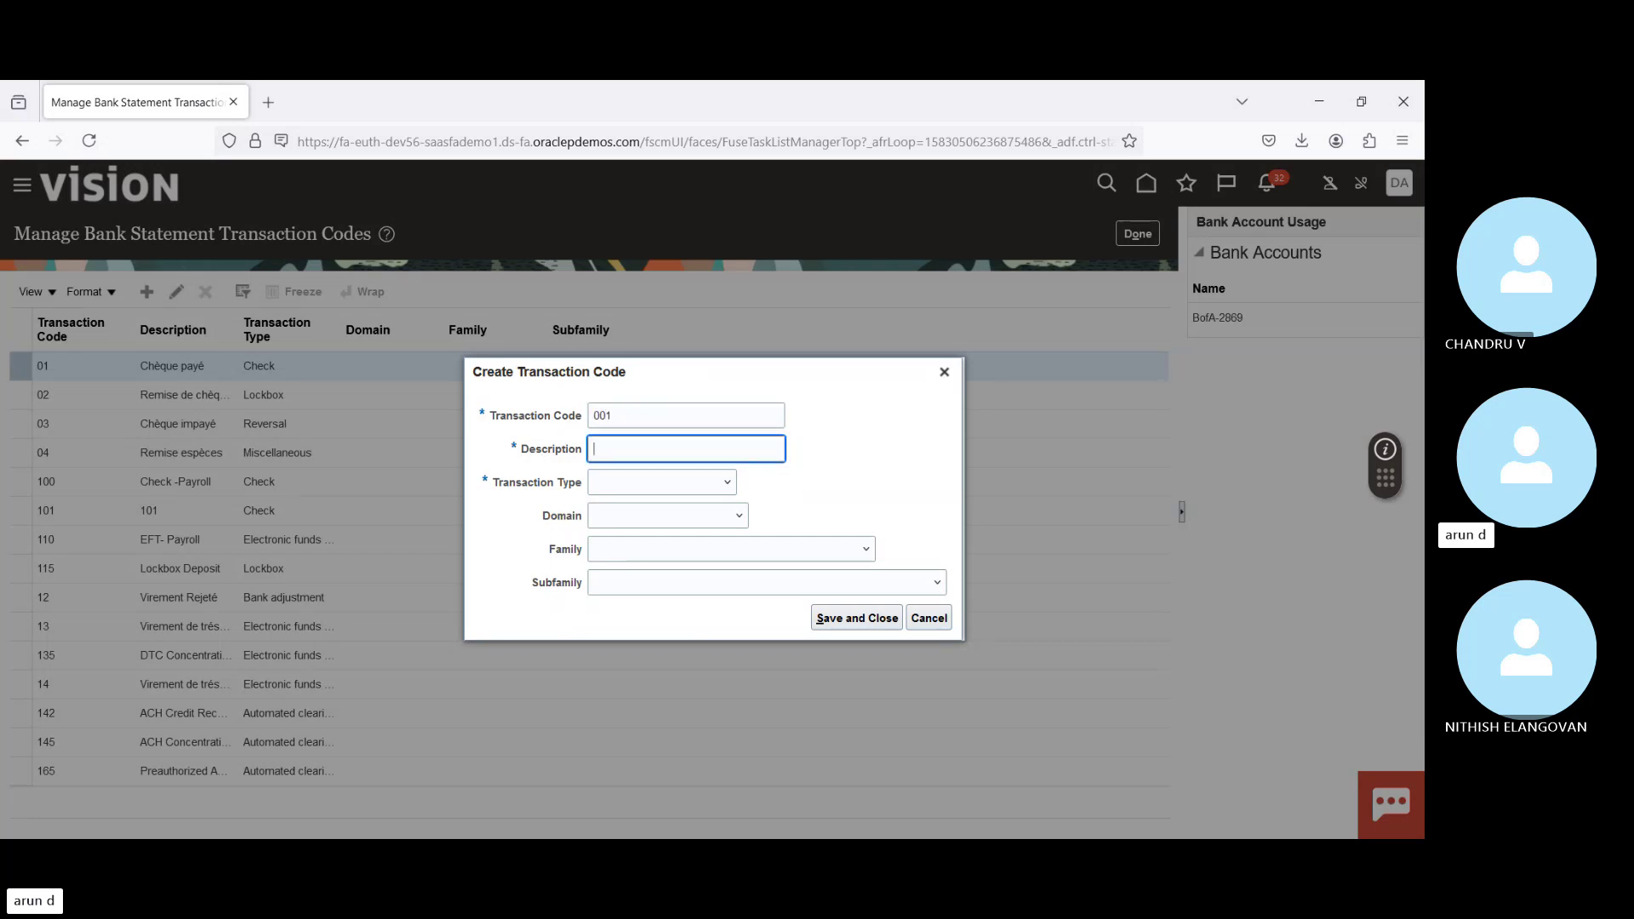
pyautogui.write('Supplier Payme')
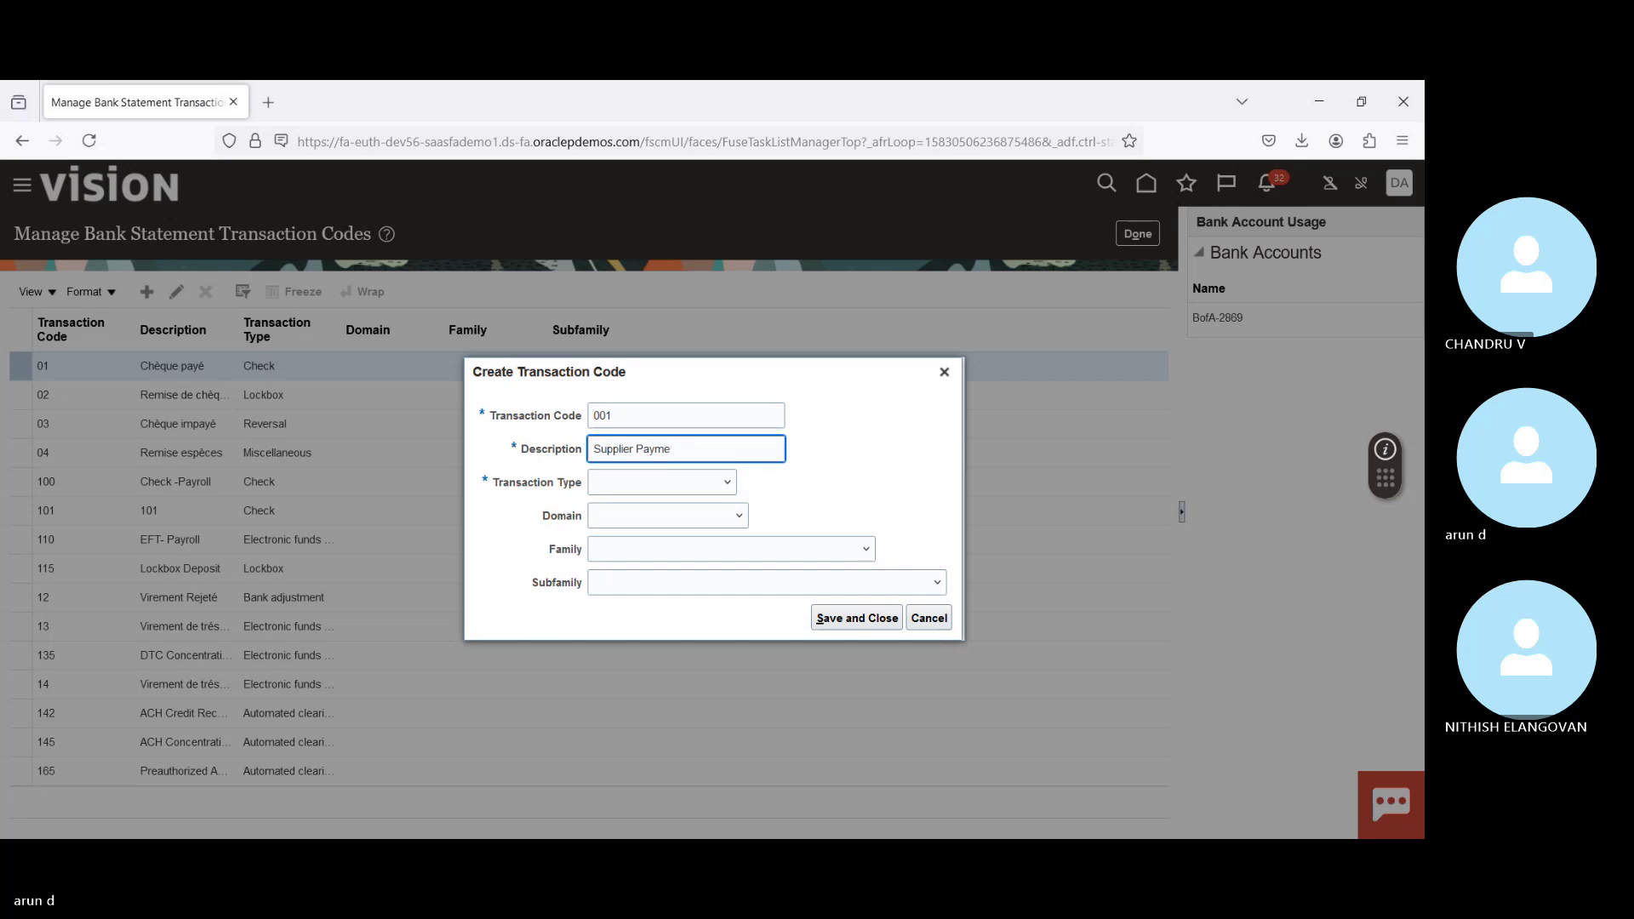
pyautogui.write('b')
pyautogui.press('BackSpace')
pyautogui.write('nts')
pyautogui.press('Tab')
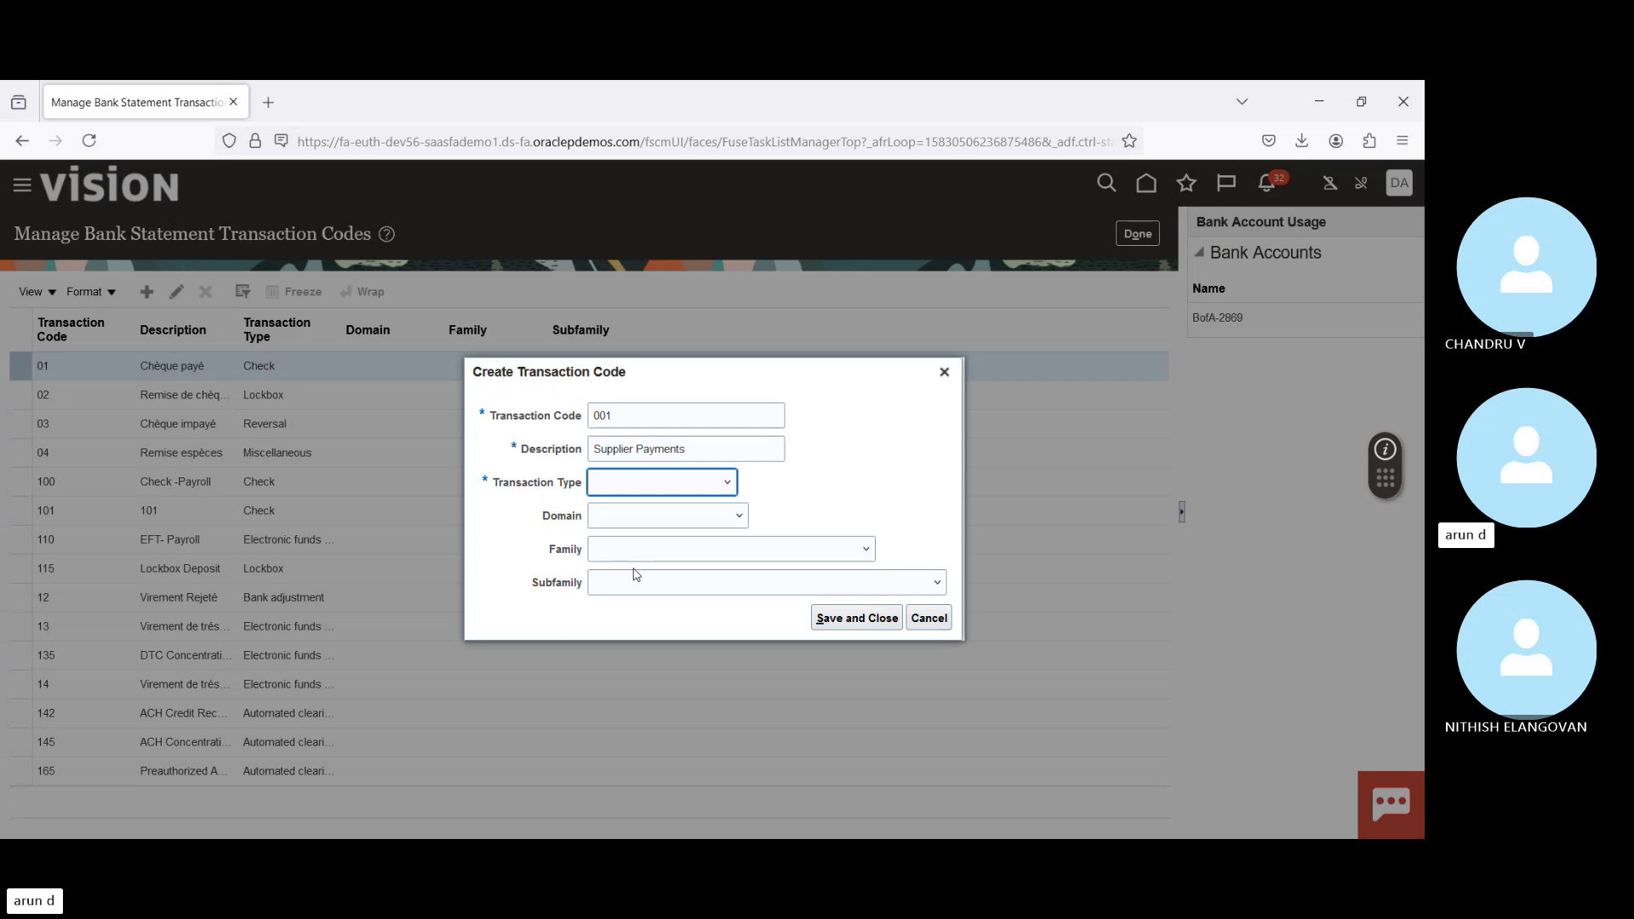
pyautogui.click(633, 569)
pyautogui.click(848, 626)
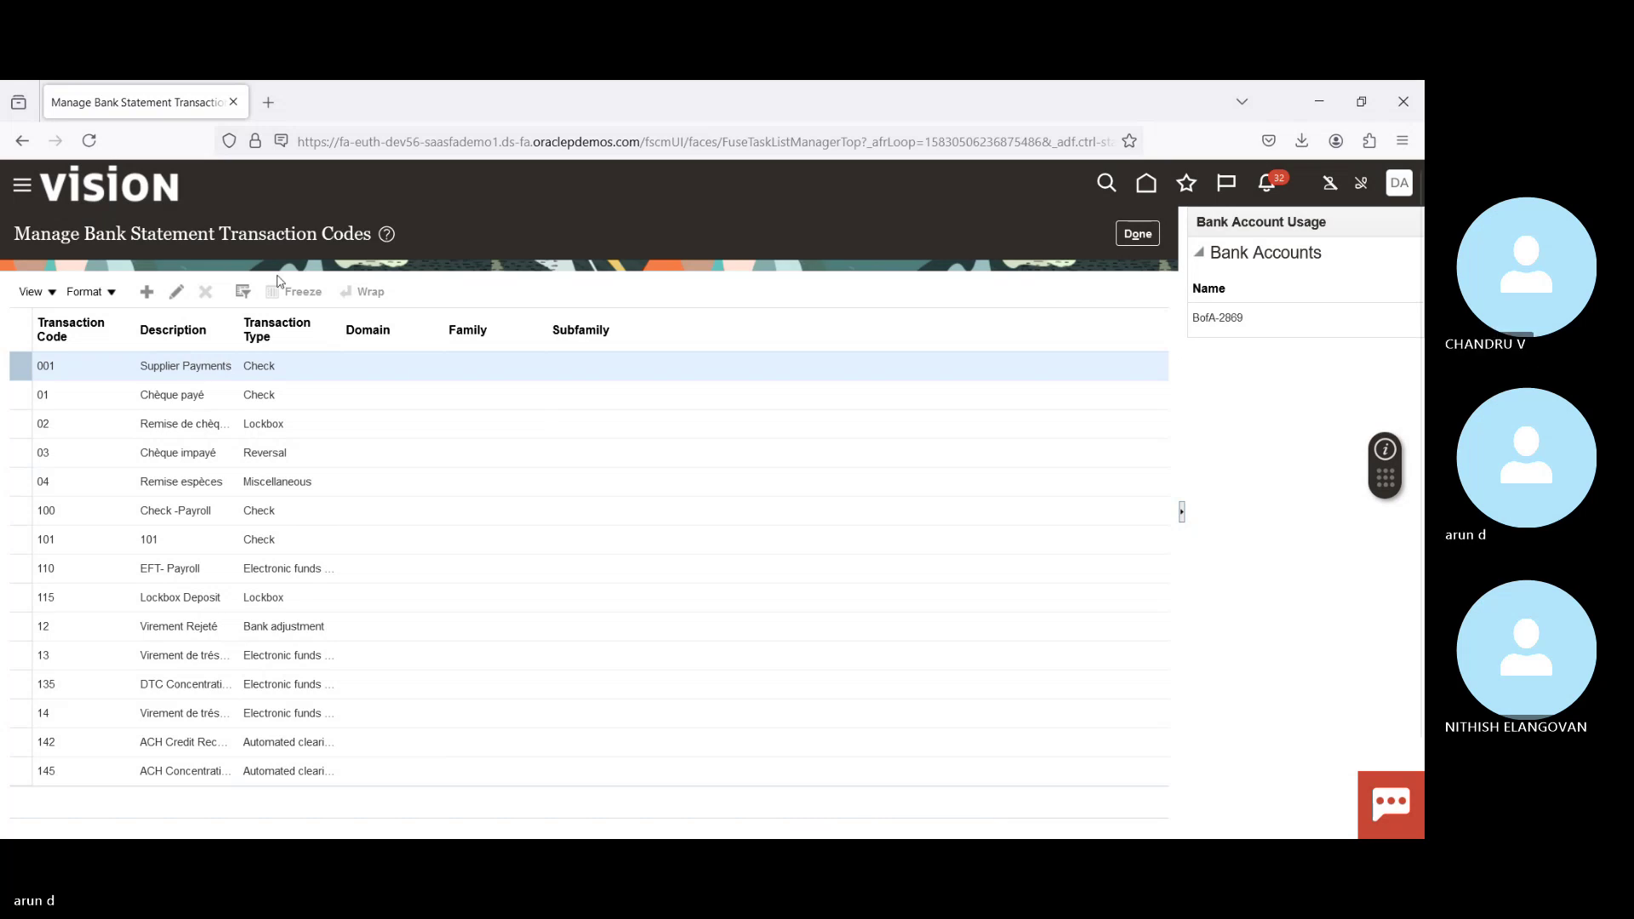
# Step: Select the Supplier Payments description, then close the transaction codes page with Done
pyautogui.tripleClick(154, 366)
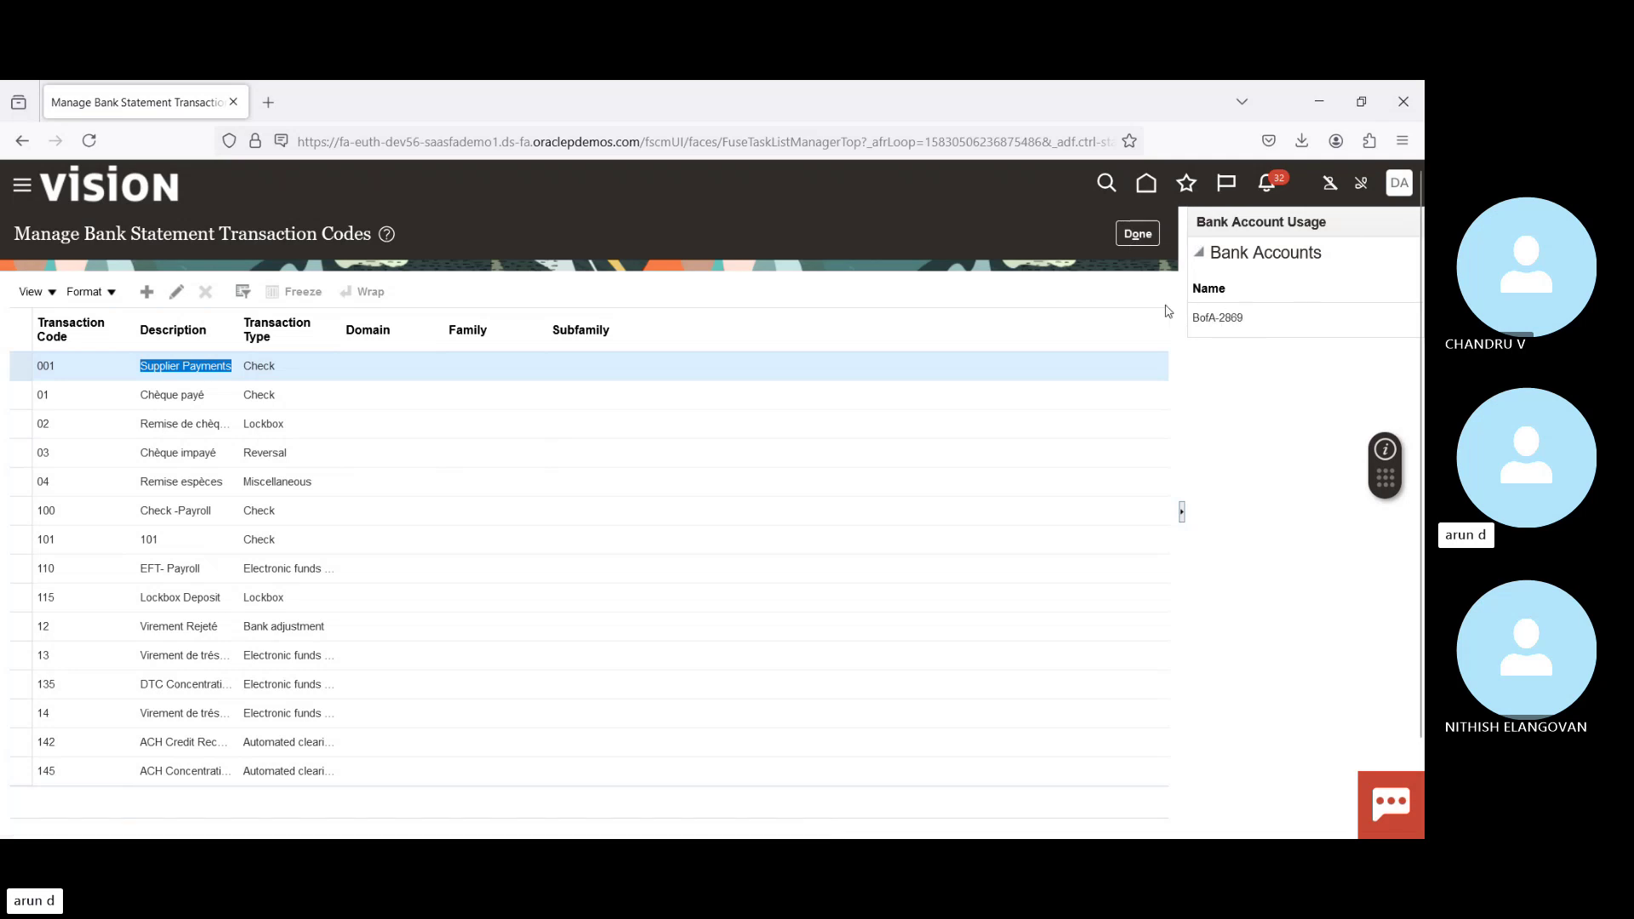
pyautogui.click(1146, 232)
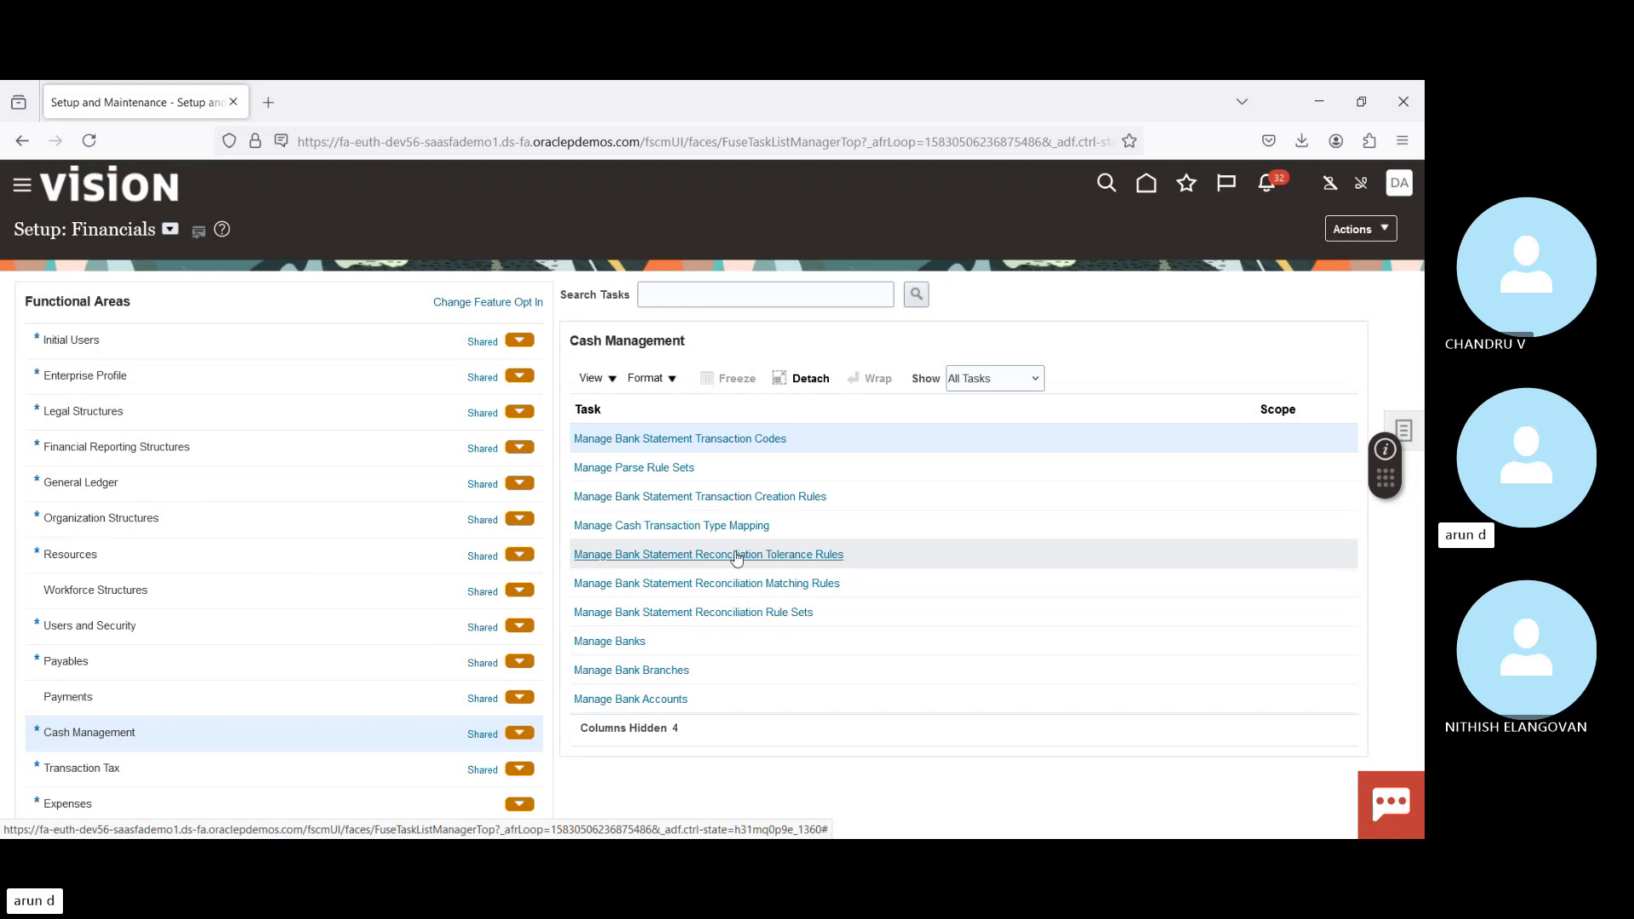
# Step: Open the Manage Bank Statement Reconciliation Tolerance Rules task
pyautogui.click(737, 555)
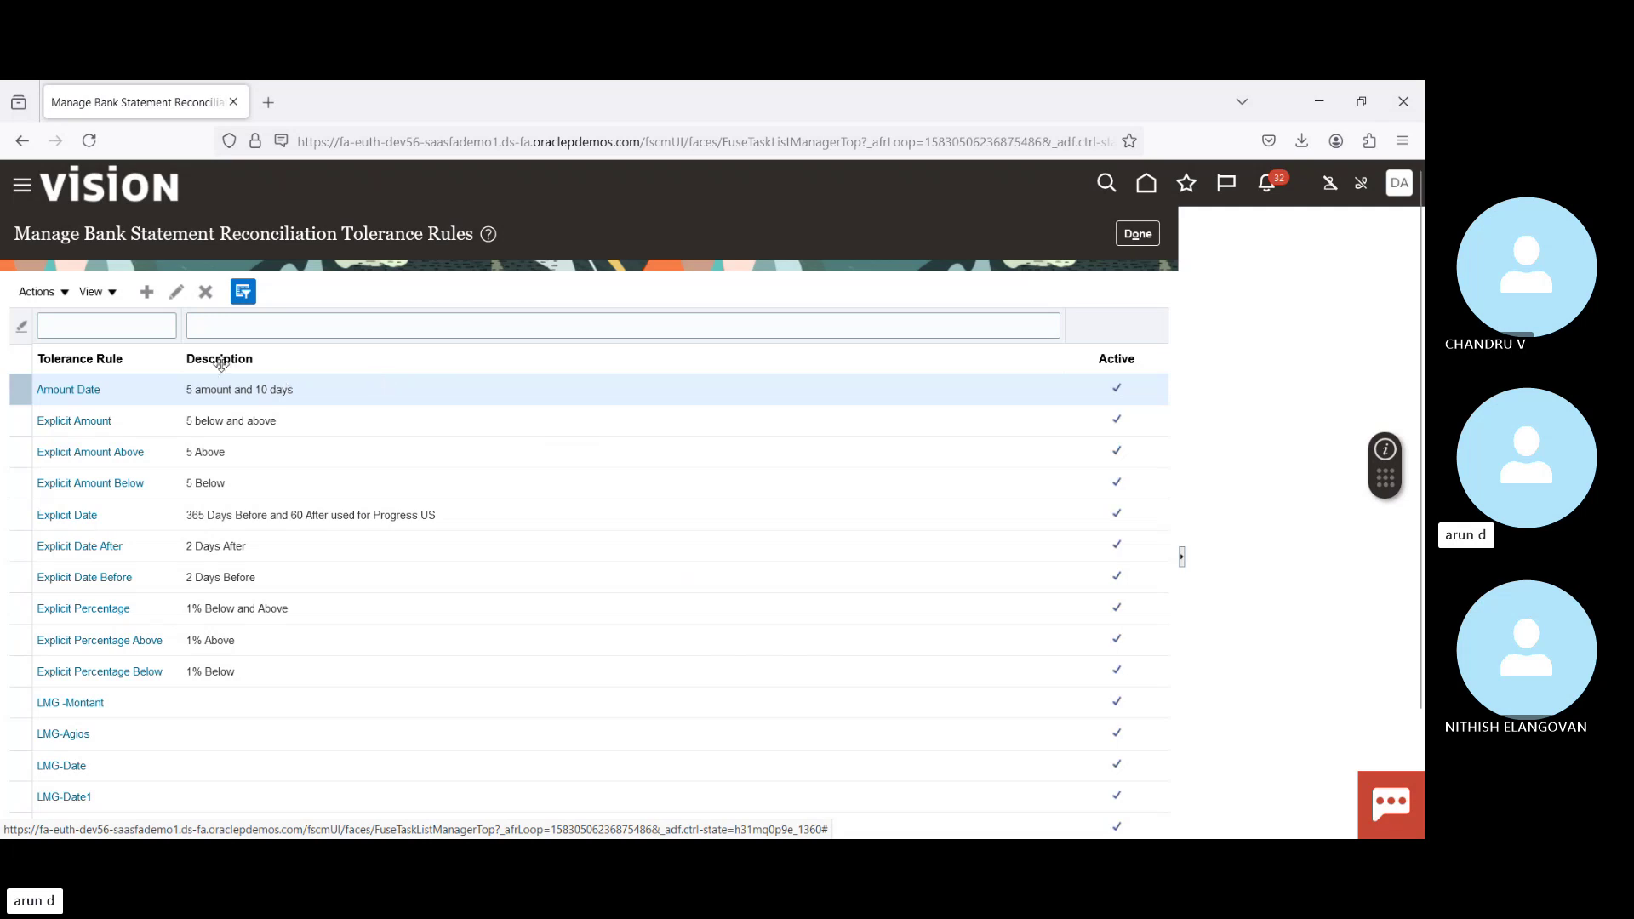
# Step: Inspect the Amount Date tolerance rule's 4,000 days-before and 10 days-after values, then cancel without saving
pyautogui.click(181, 295)
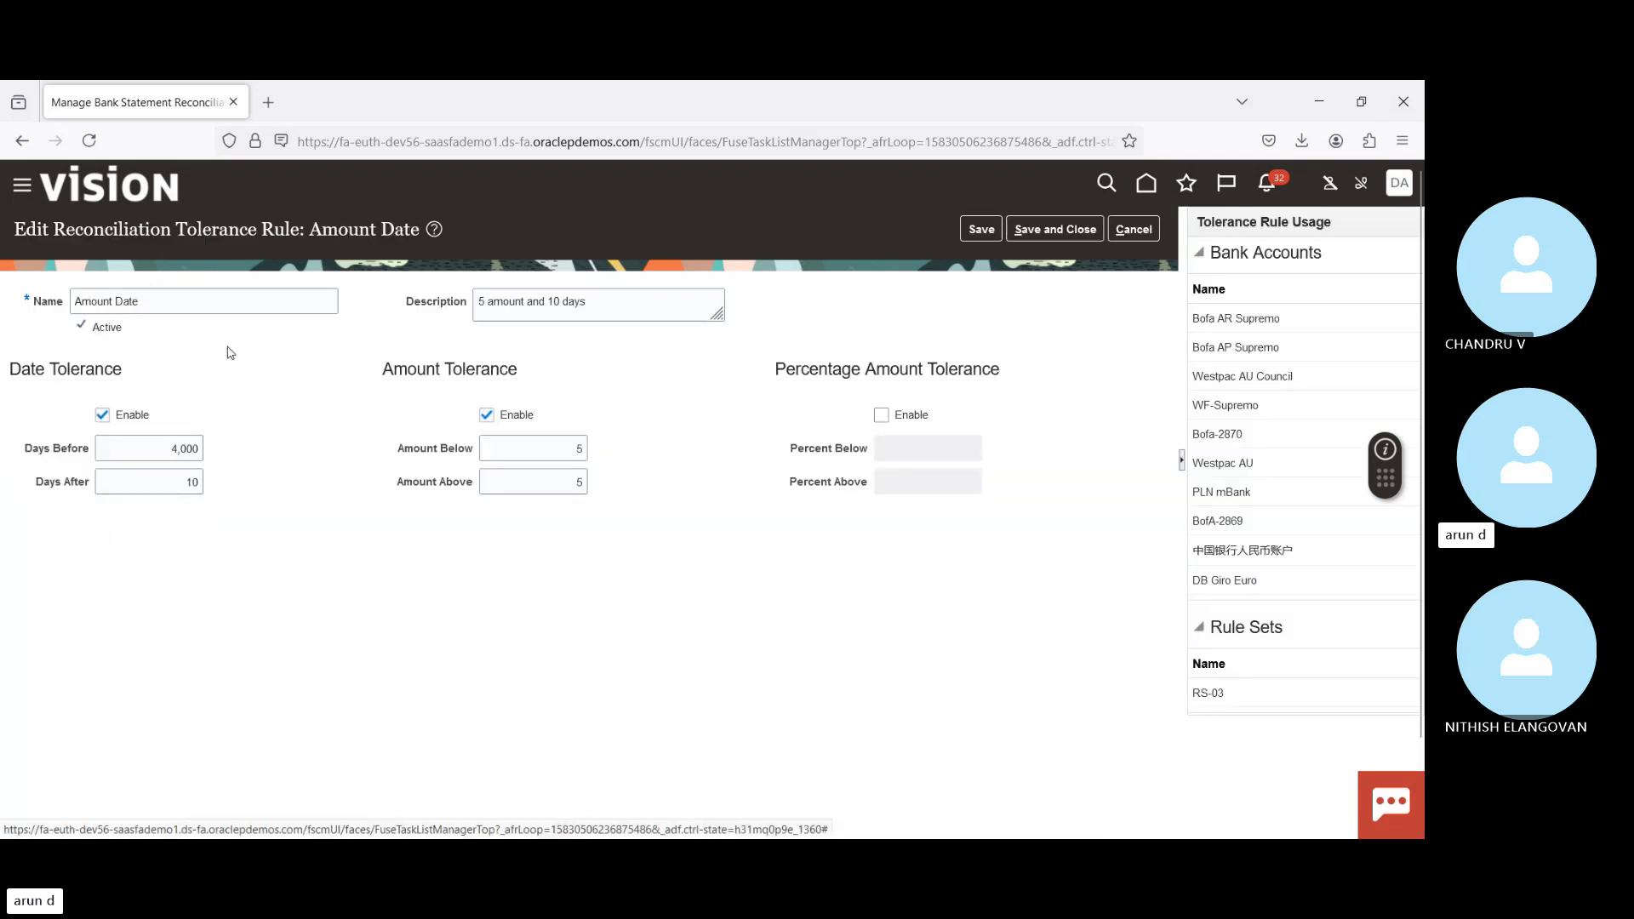
pyautogui.tripleClick(160, 301)
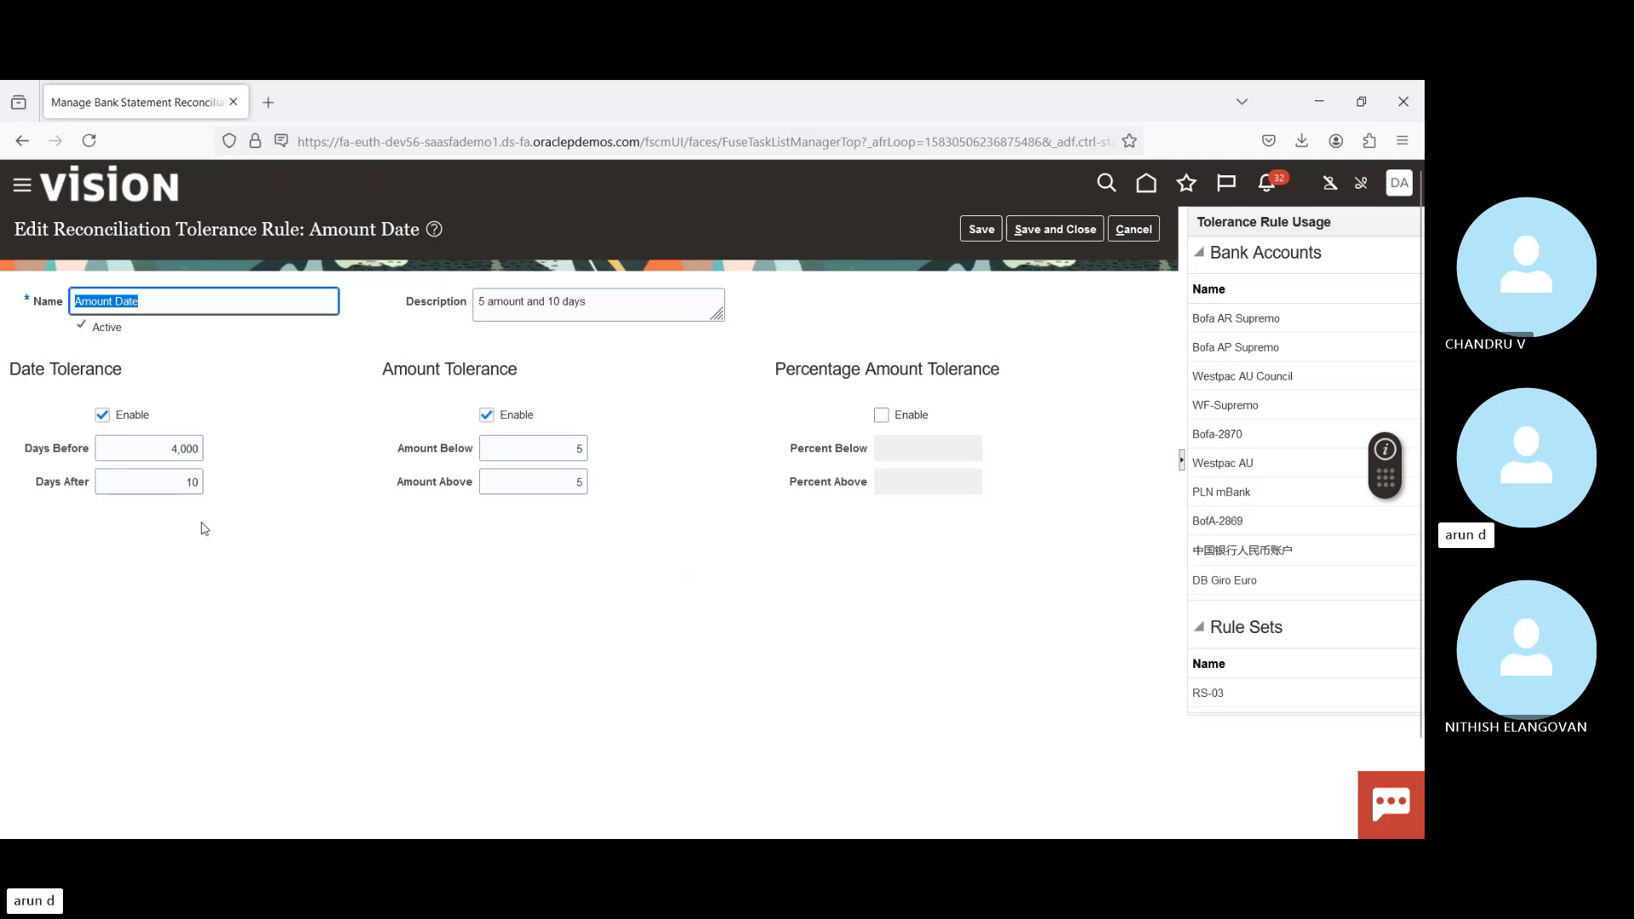
pyautogui.moveTo(26, 449); pyautogui.dragTo(113, 484)
pyautogui.click(41, 486)
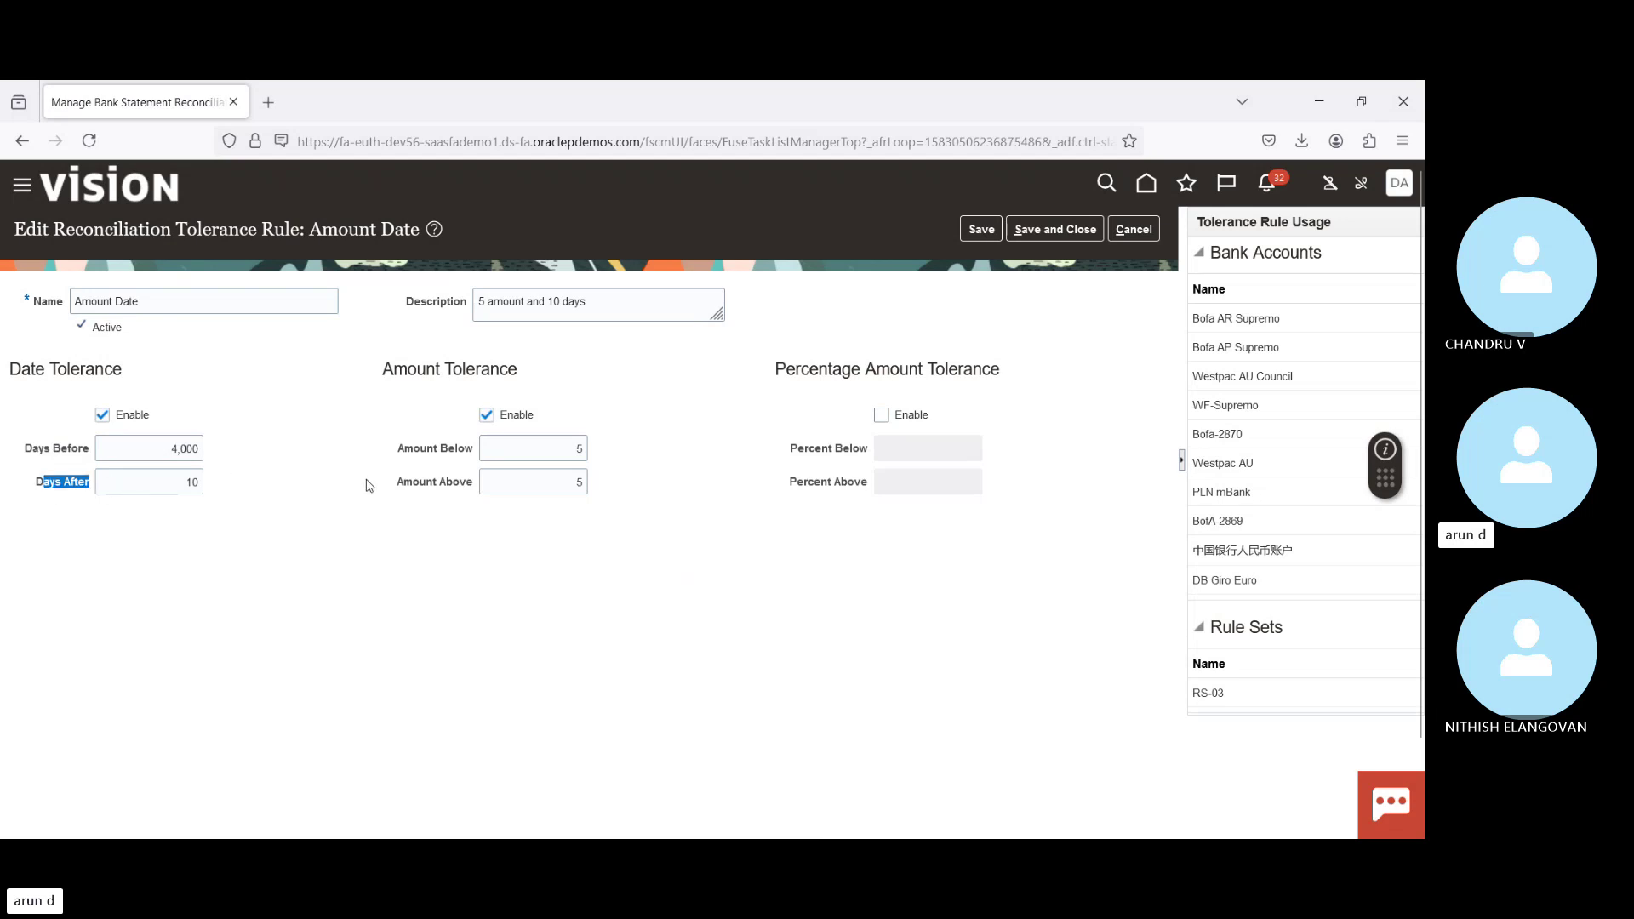
pyautogui.click(151, 450)
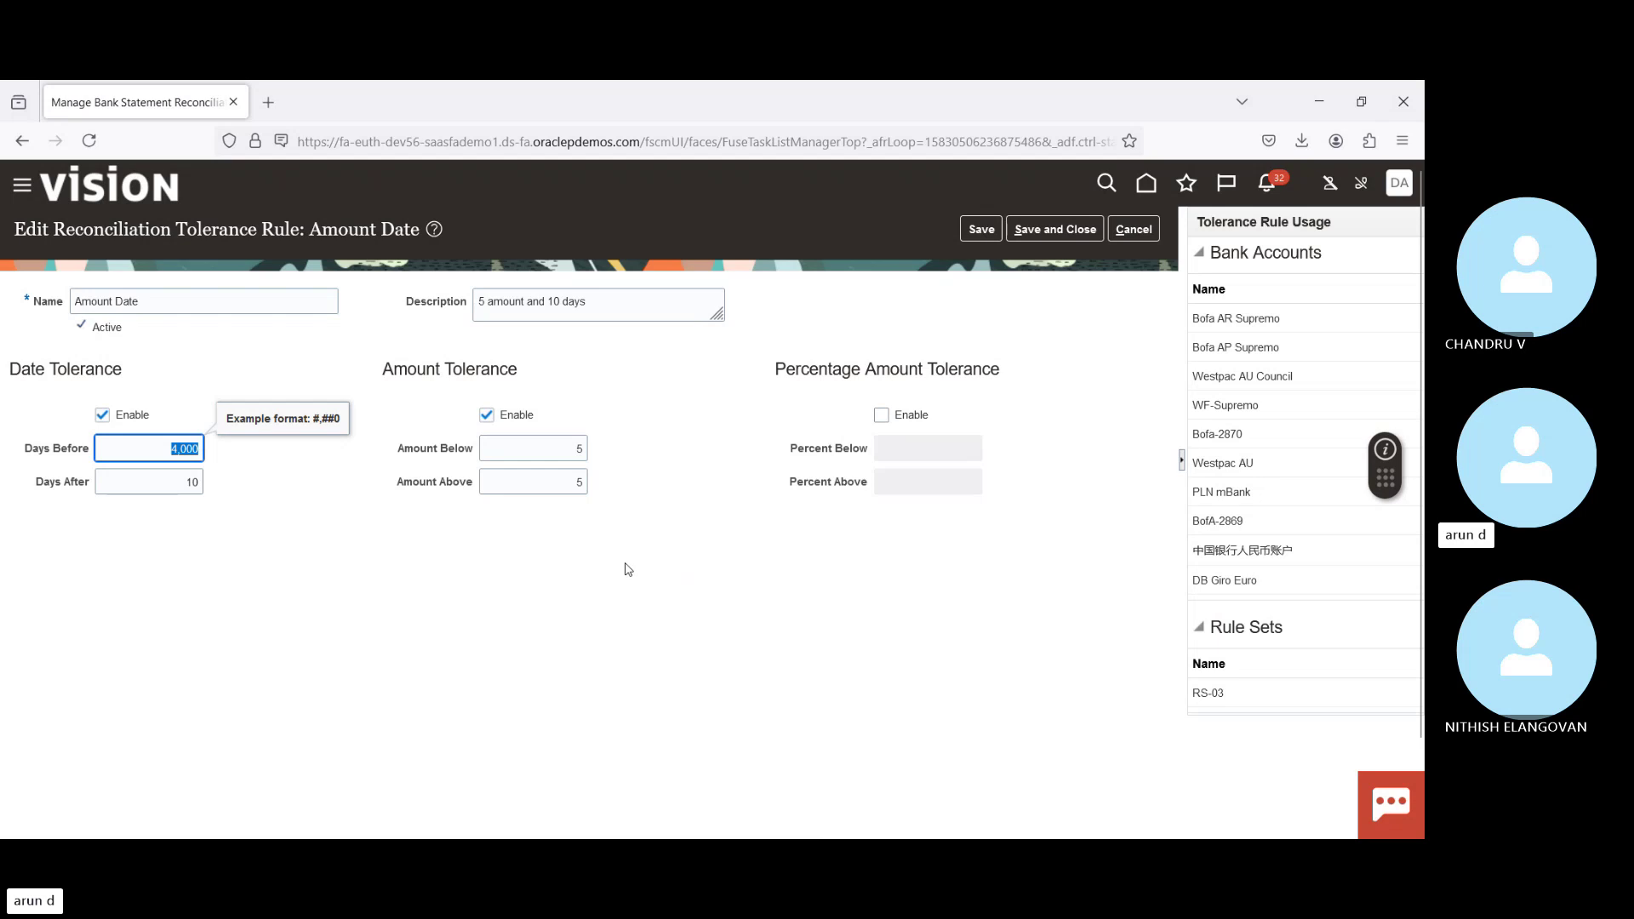
pyautogui.click(174, 487)
pyautogui.moveTo(174, 487); pyautogui.dragTo(274, 482)
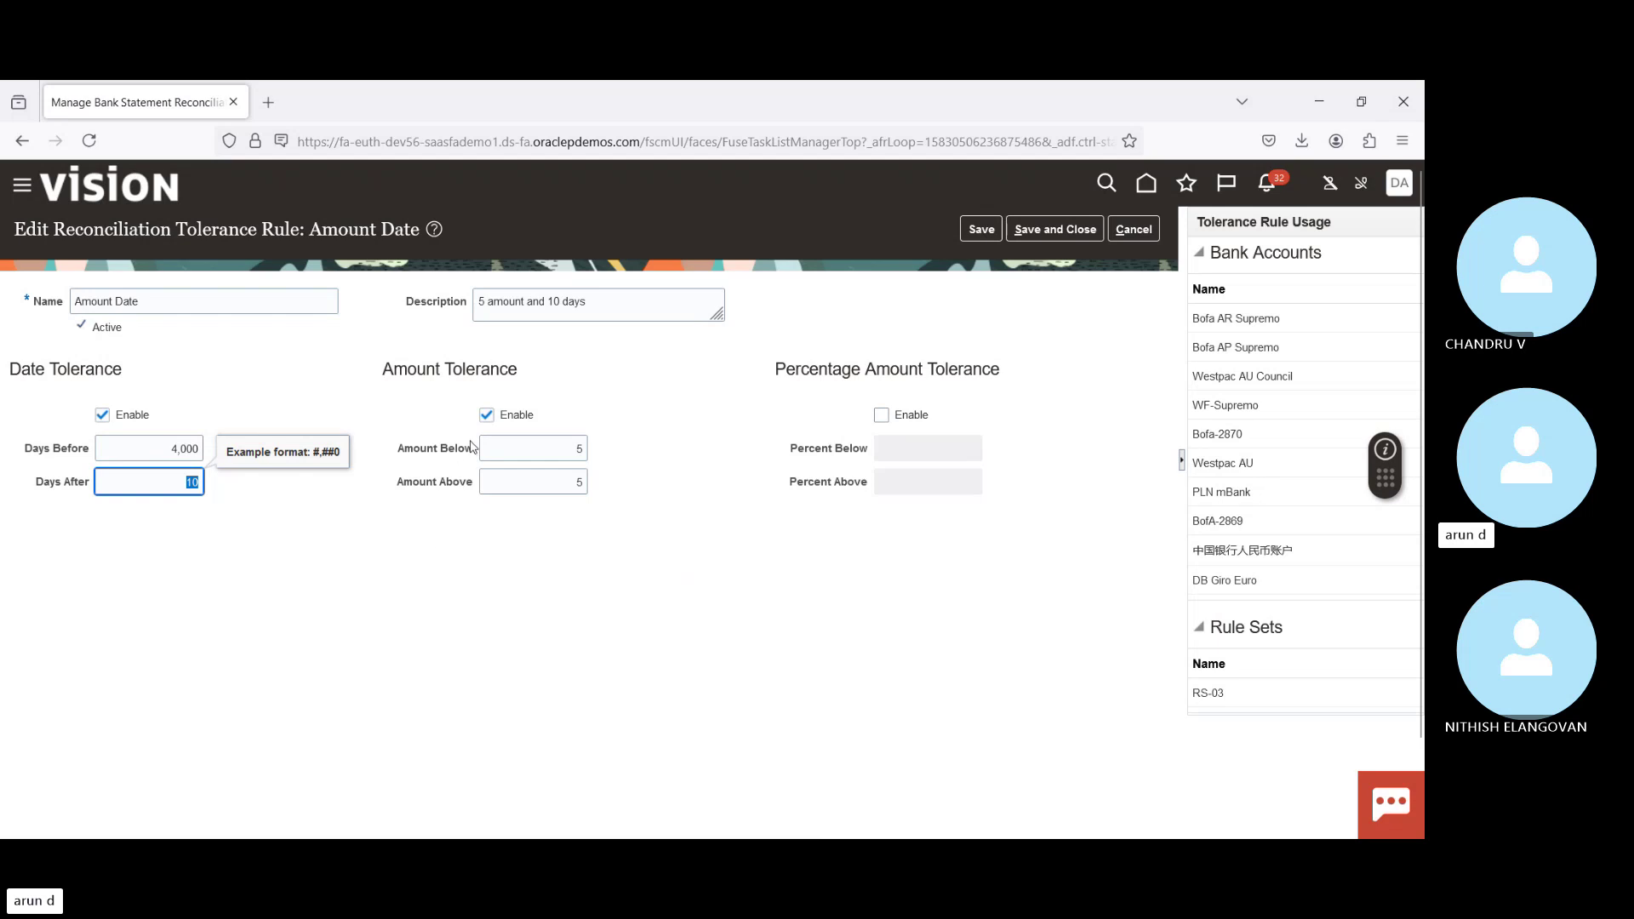
pyautogui.click(536, 452)
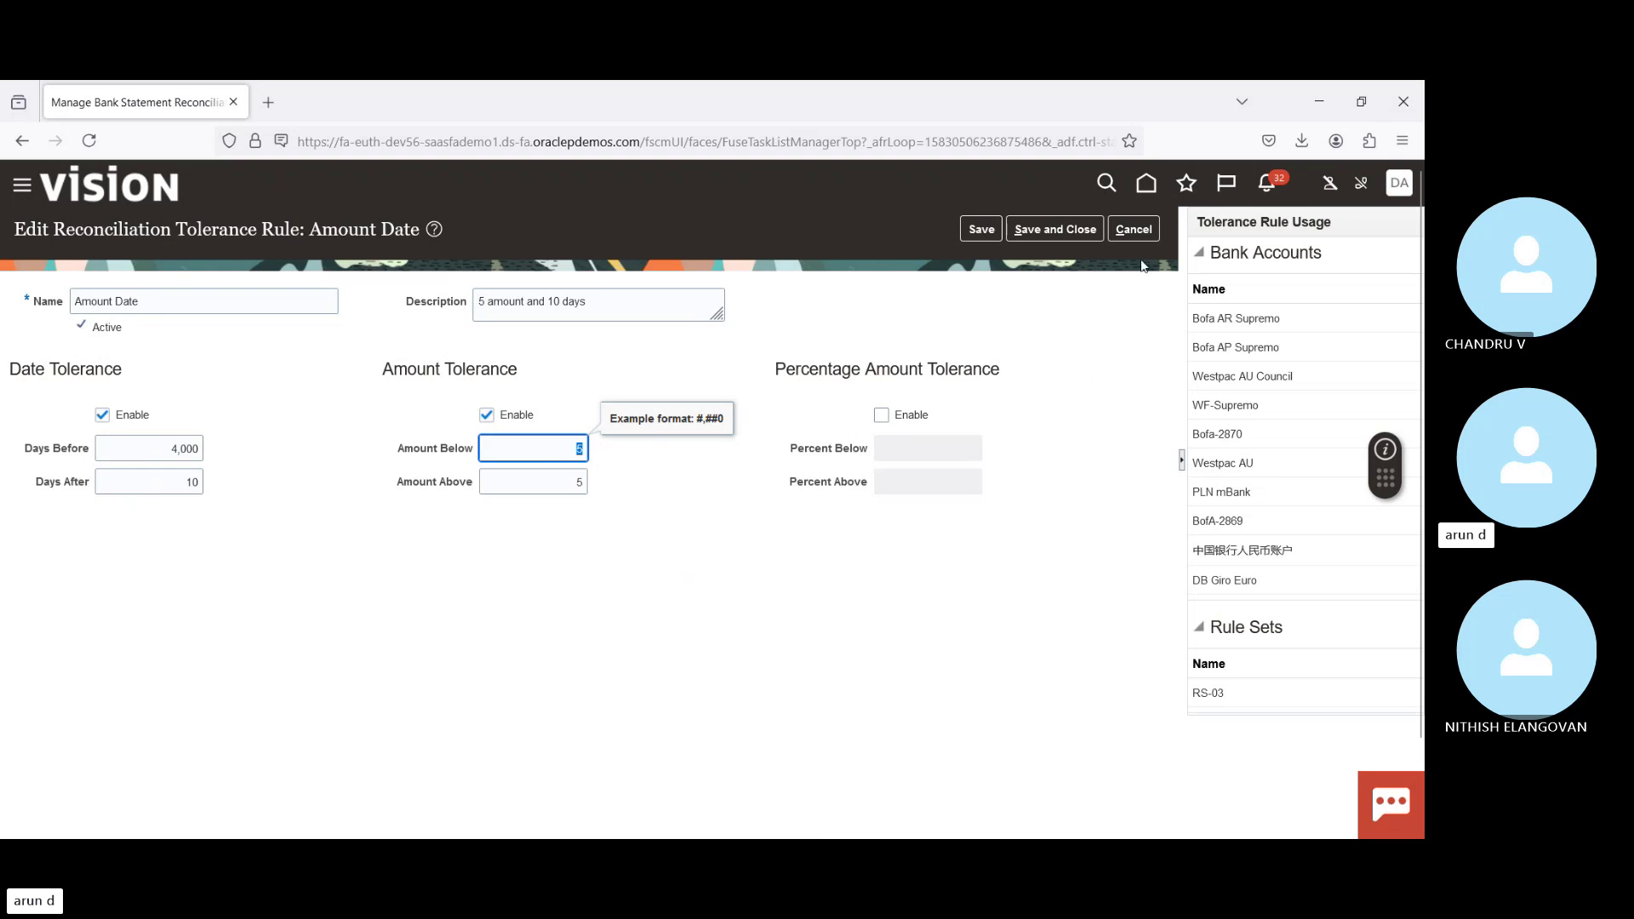
pyautogui.click(1148, 231)
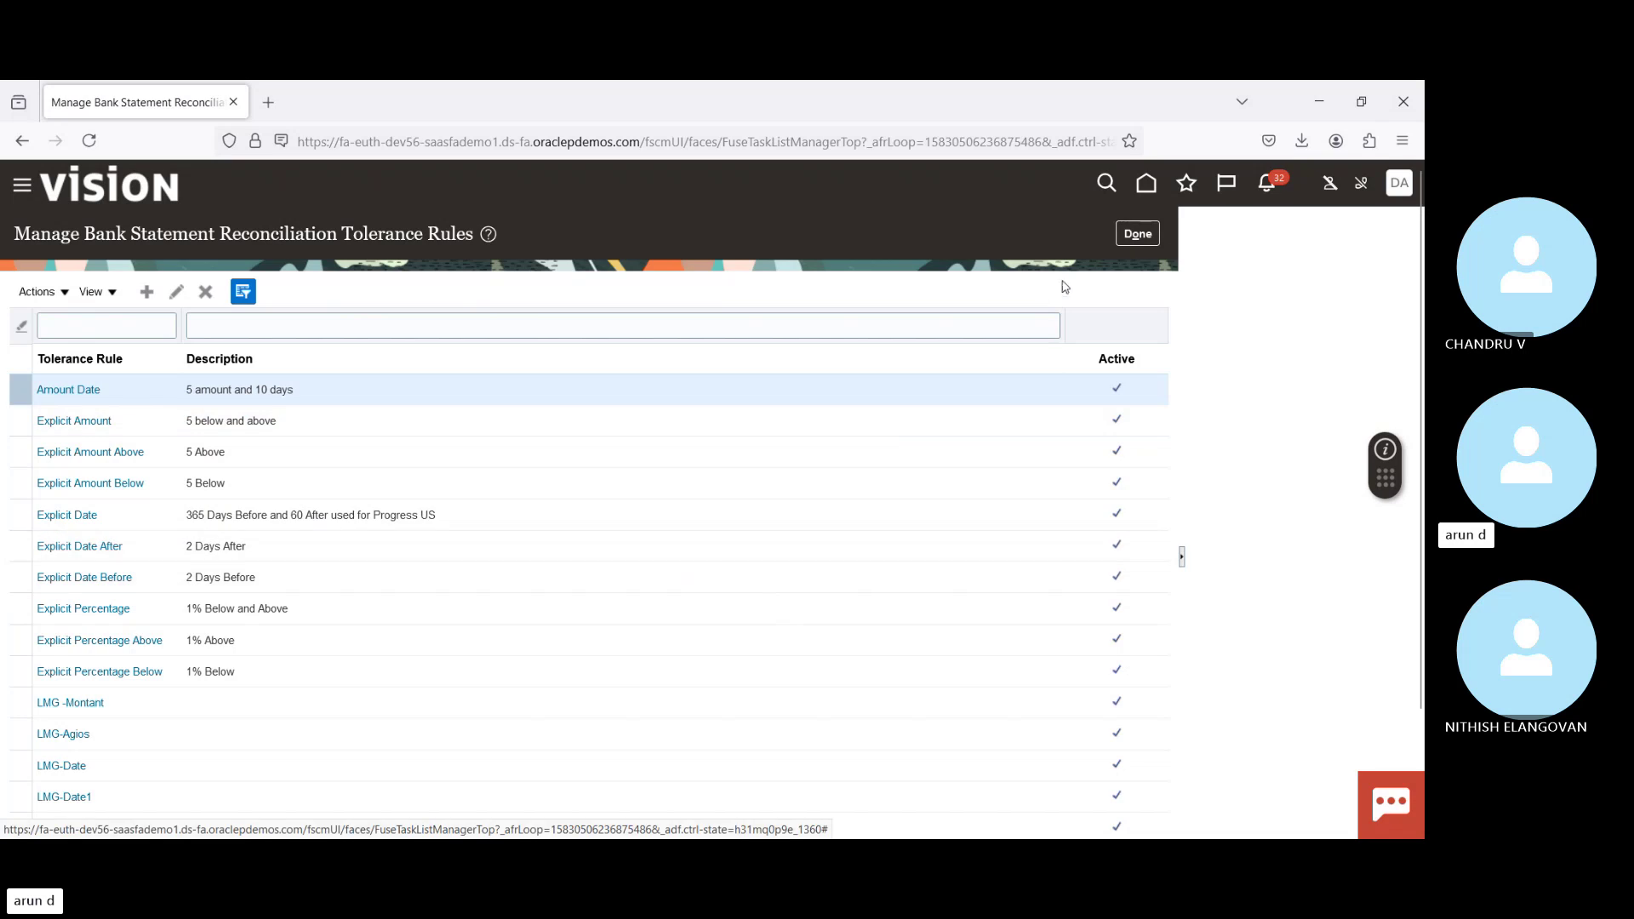
# Step: Leave tolerance rules and open Manage Bank Statement Reconciliation Matching Rules to add a rule
pyautogui.click(1138, 235)
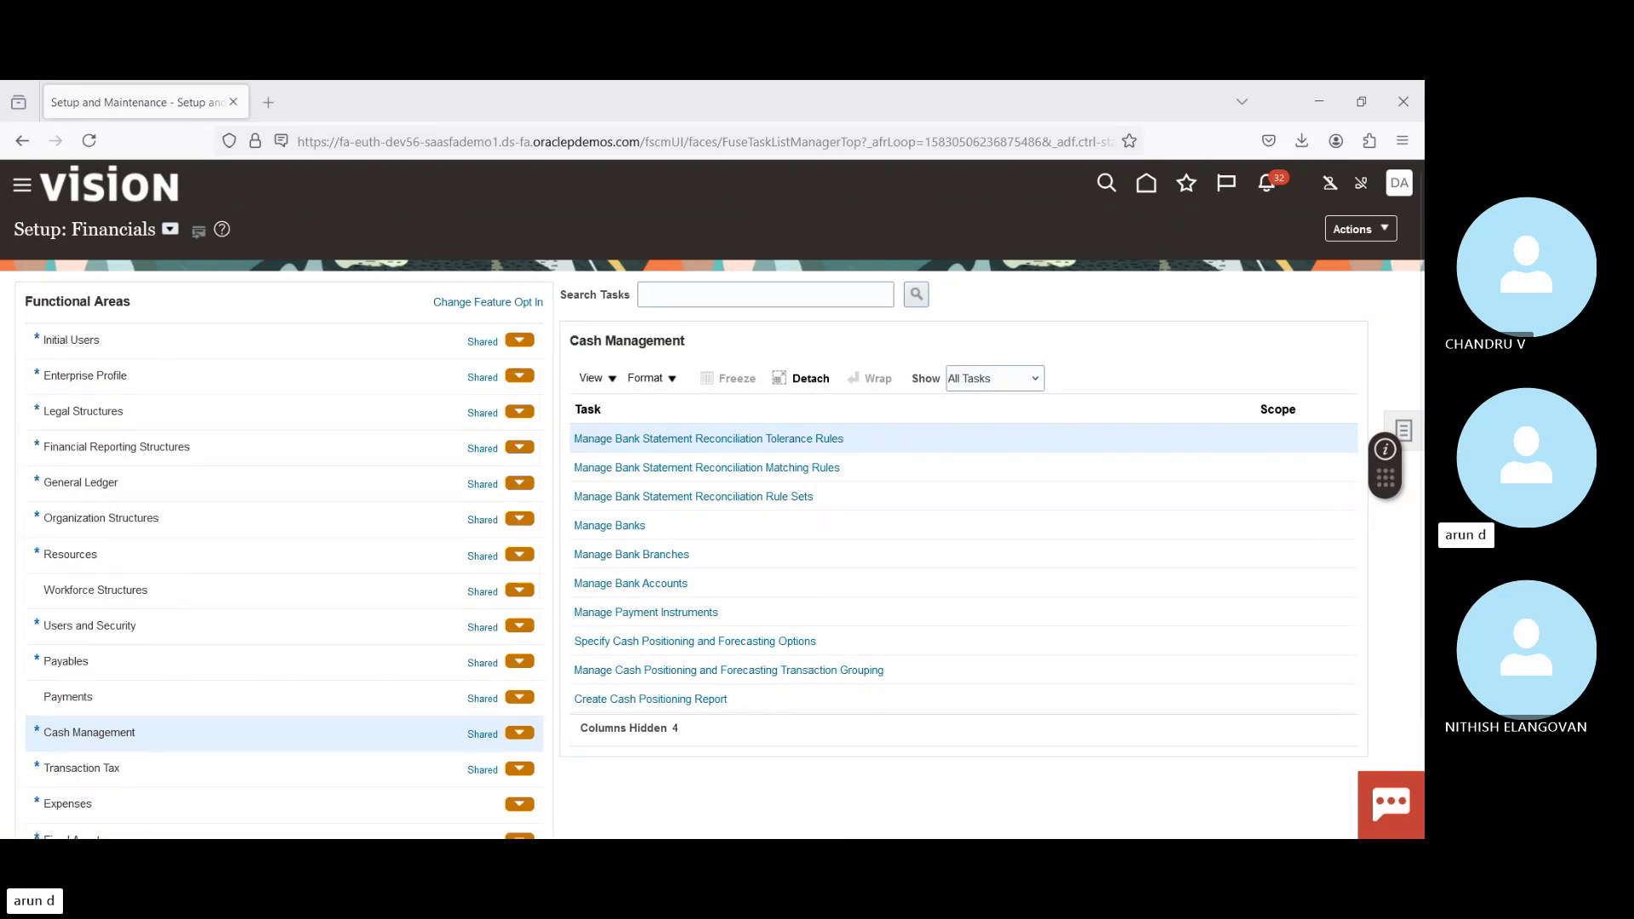
pyautogui.click(779, 469)
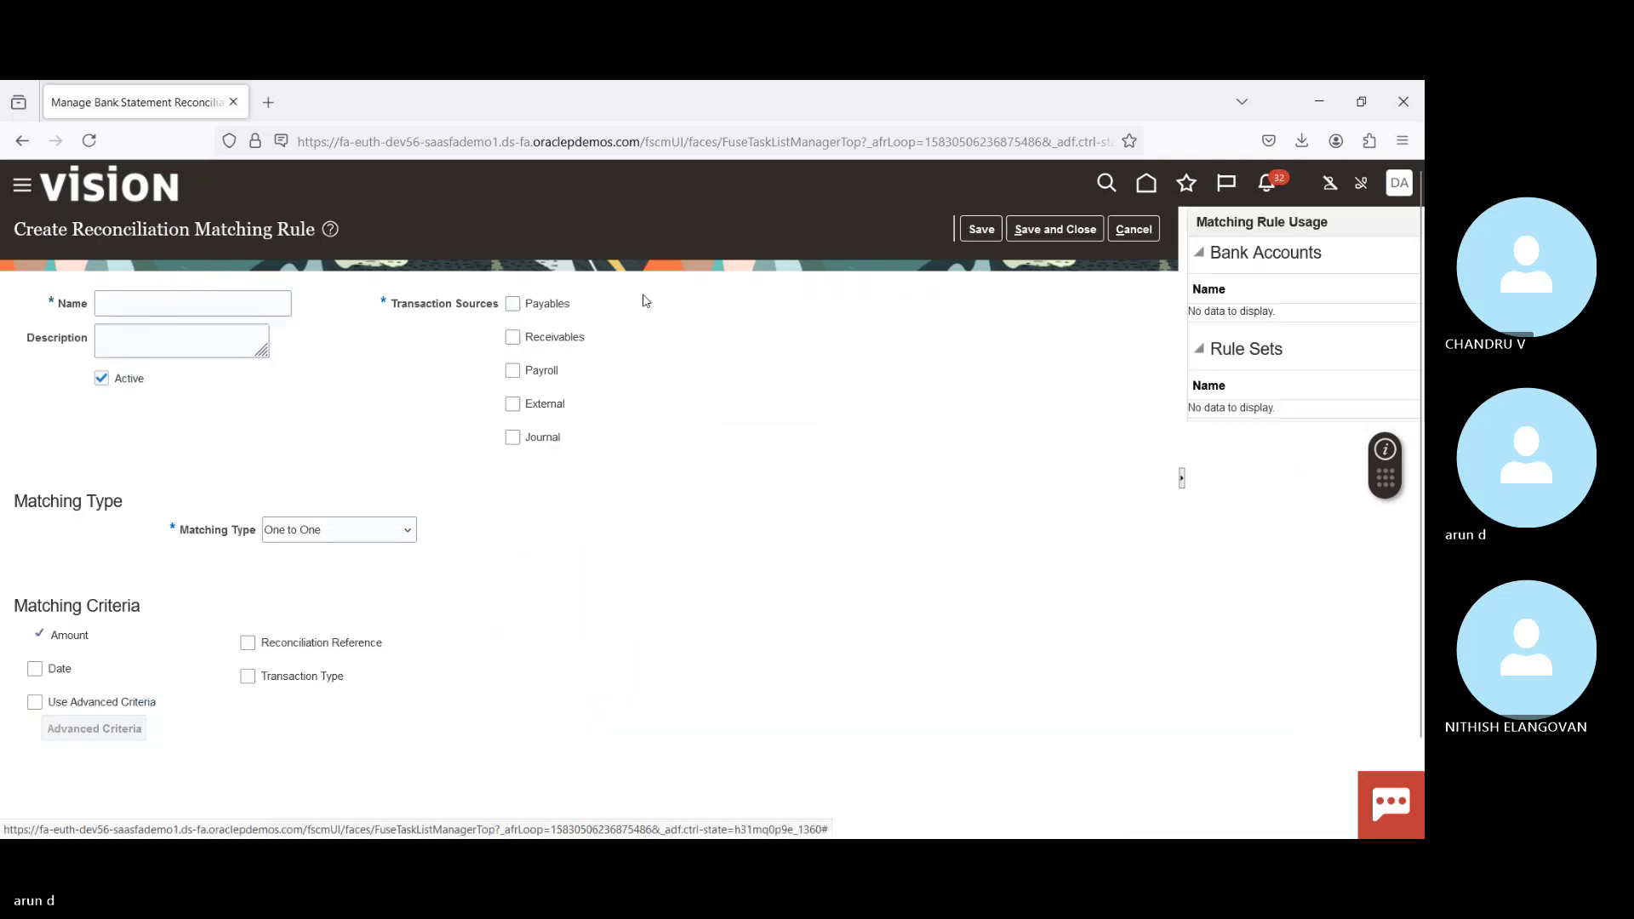
# Step: Create matching rule 'BPI Rule' for Payables and External sources, also matching reconciliation reference, and save
pyautogui.click(174, 301)
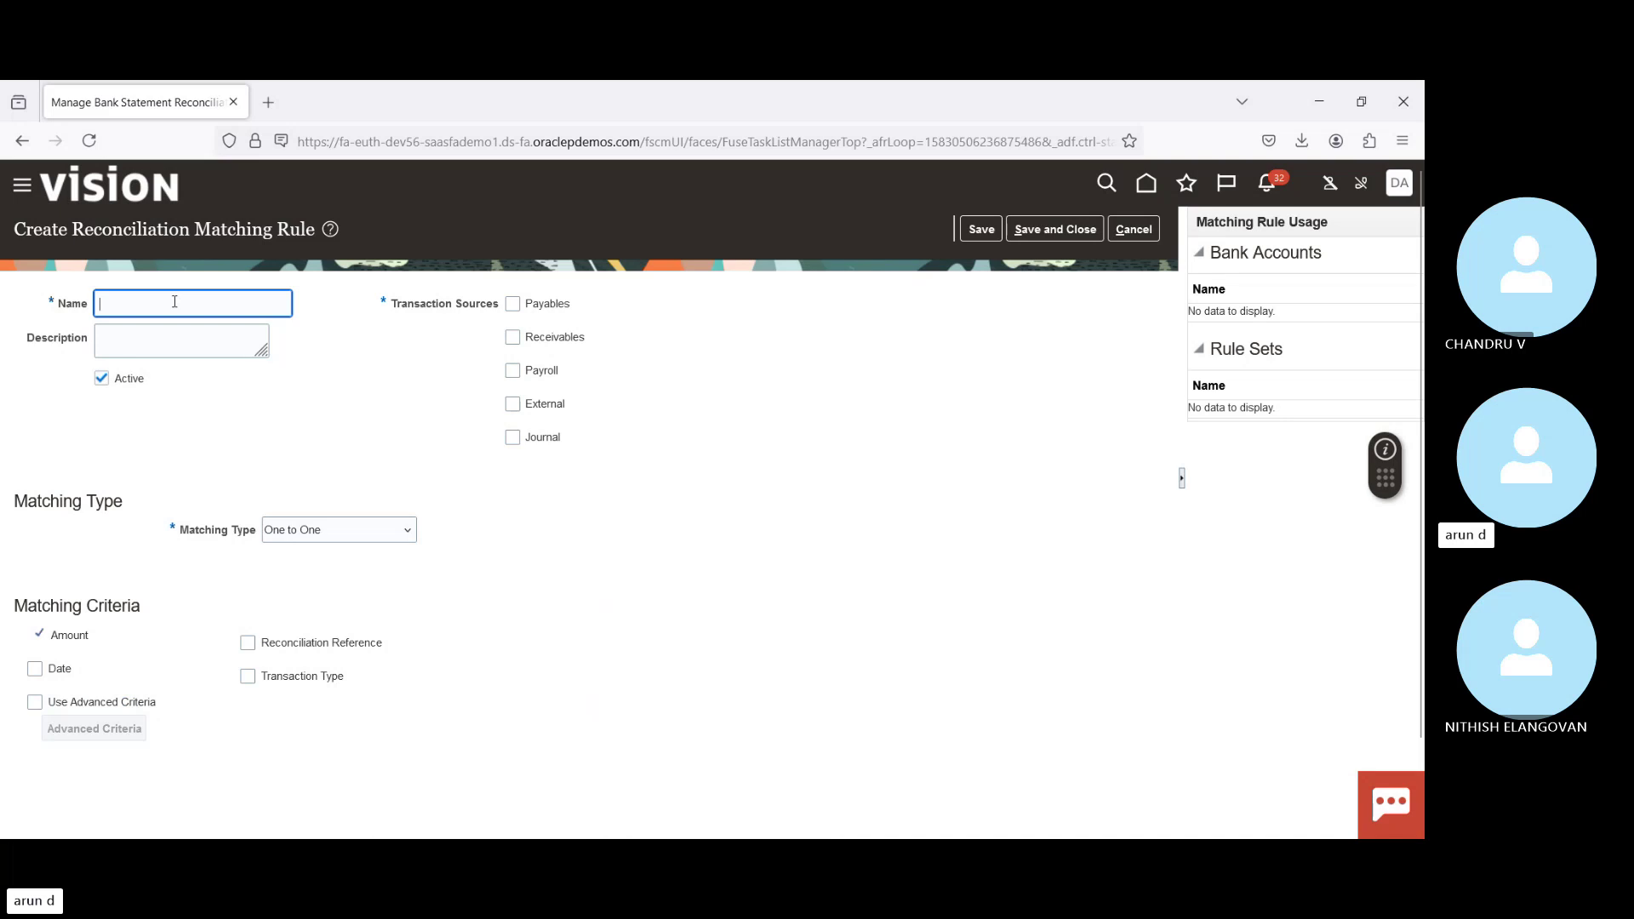
pyautogui.write('BPI')
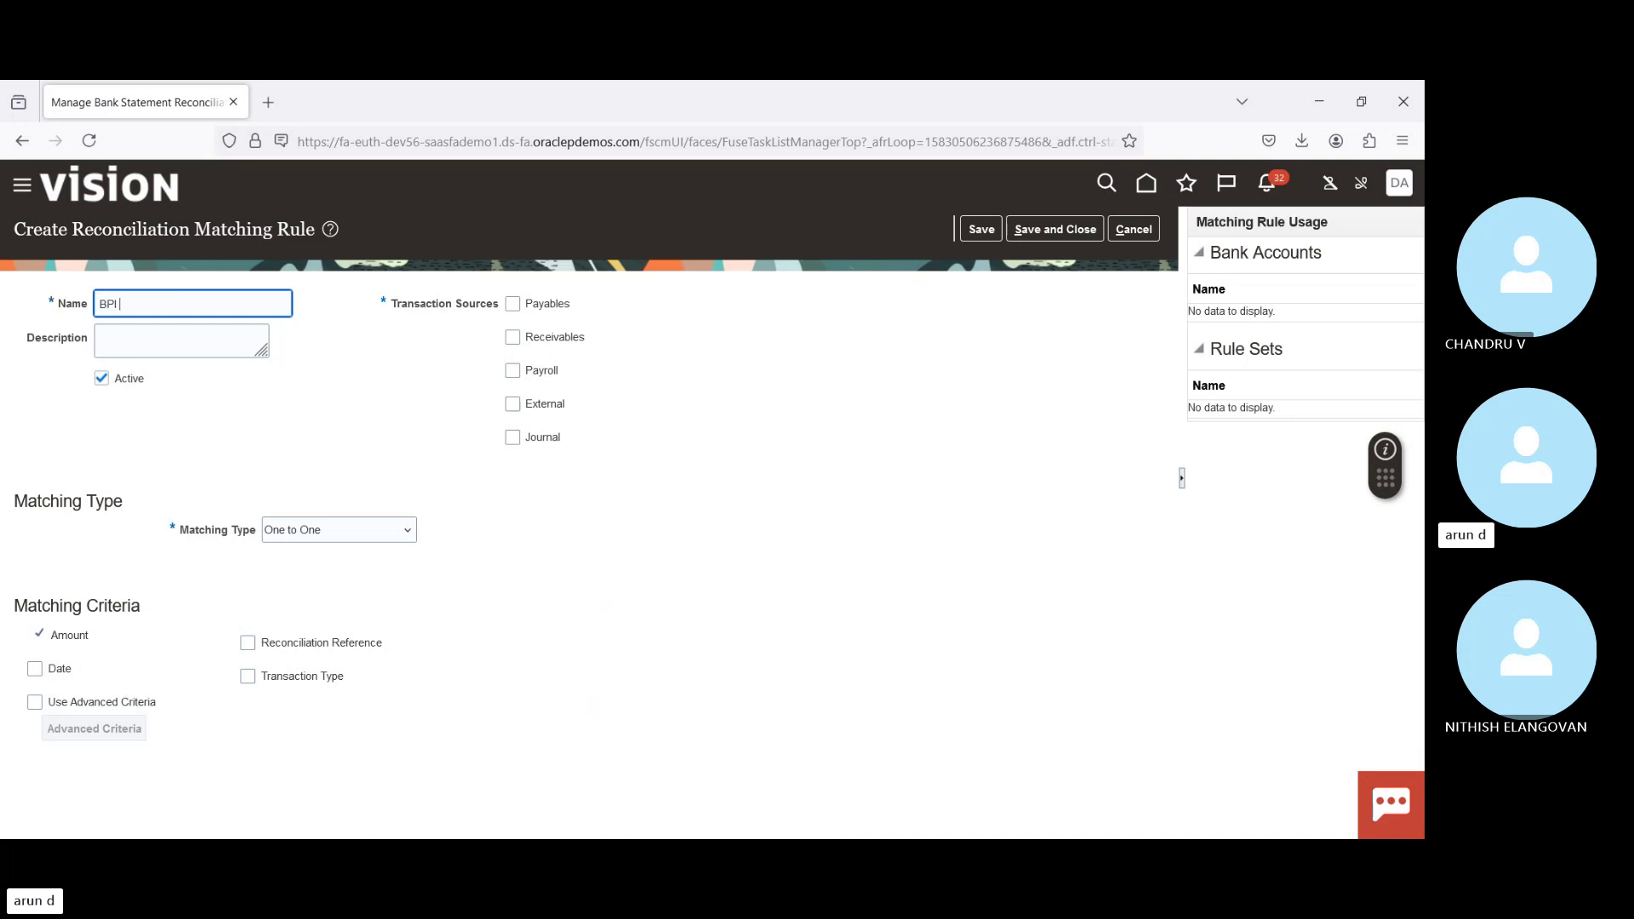
pyautogui.write(' RUle')
pyautogui.press('BackSpace')
pyautogui.press('BackSpace')
pyautogui.press('BackSpace')
pyautogui.write('ule')
pyautogui.press('Tab')
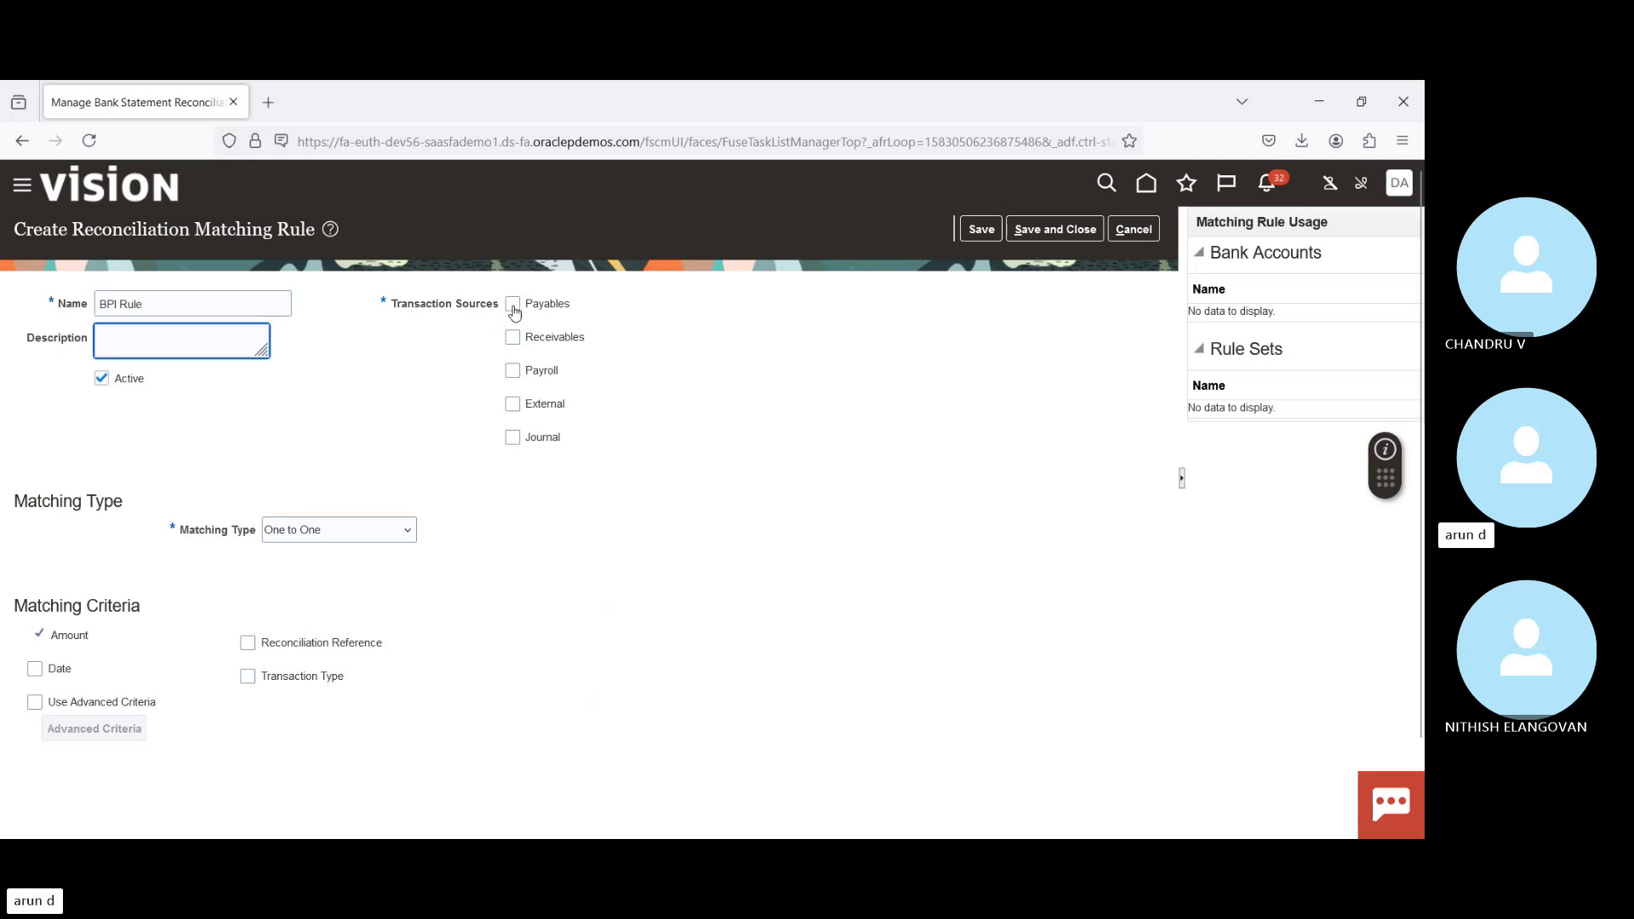
pyautogui.click(513, 307)
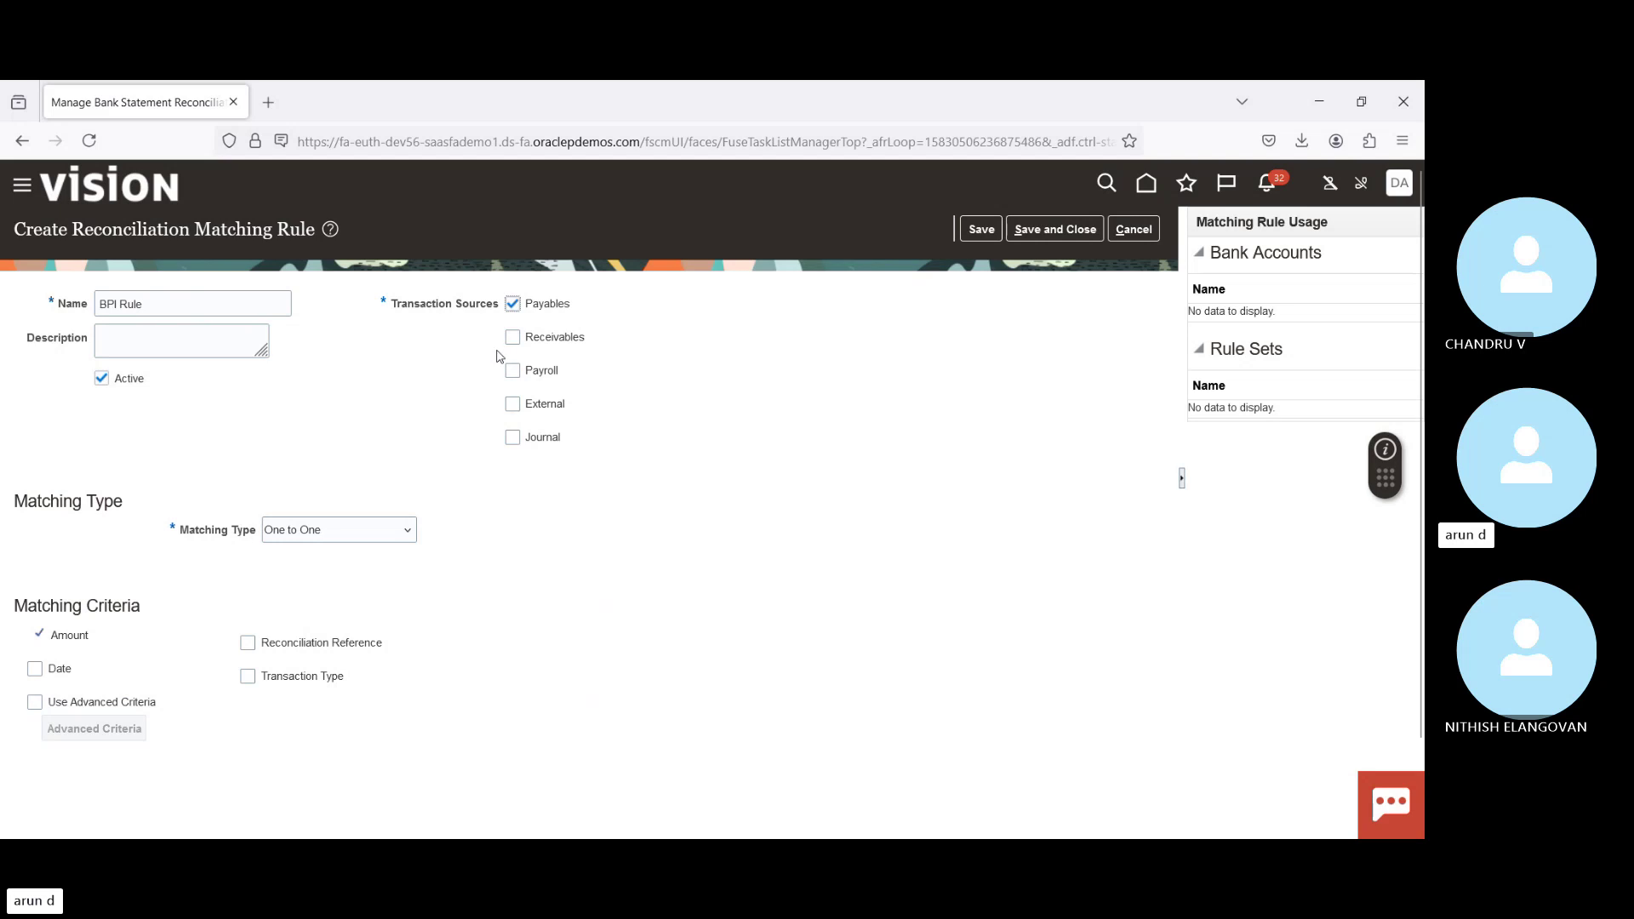
pyautogui.click(512, 405)
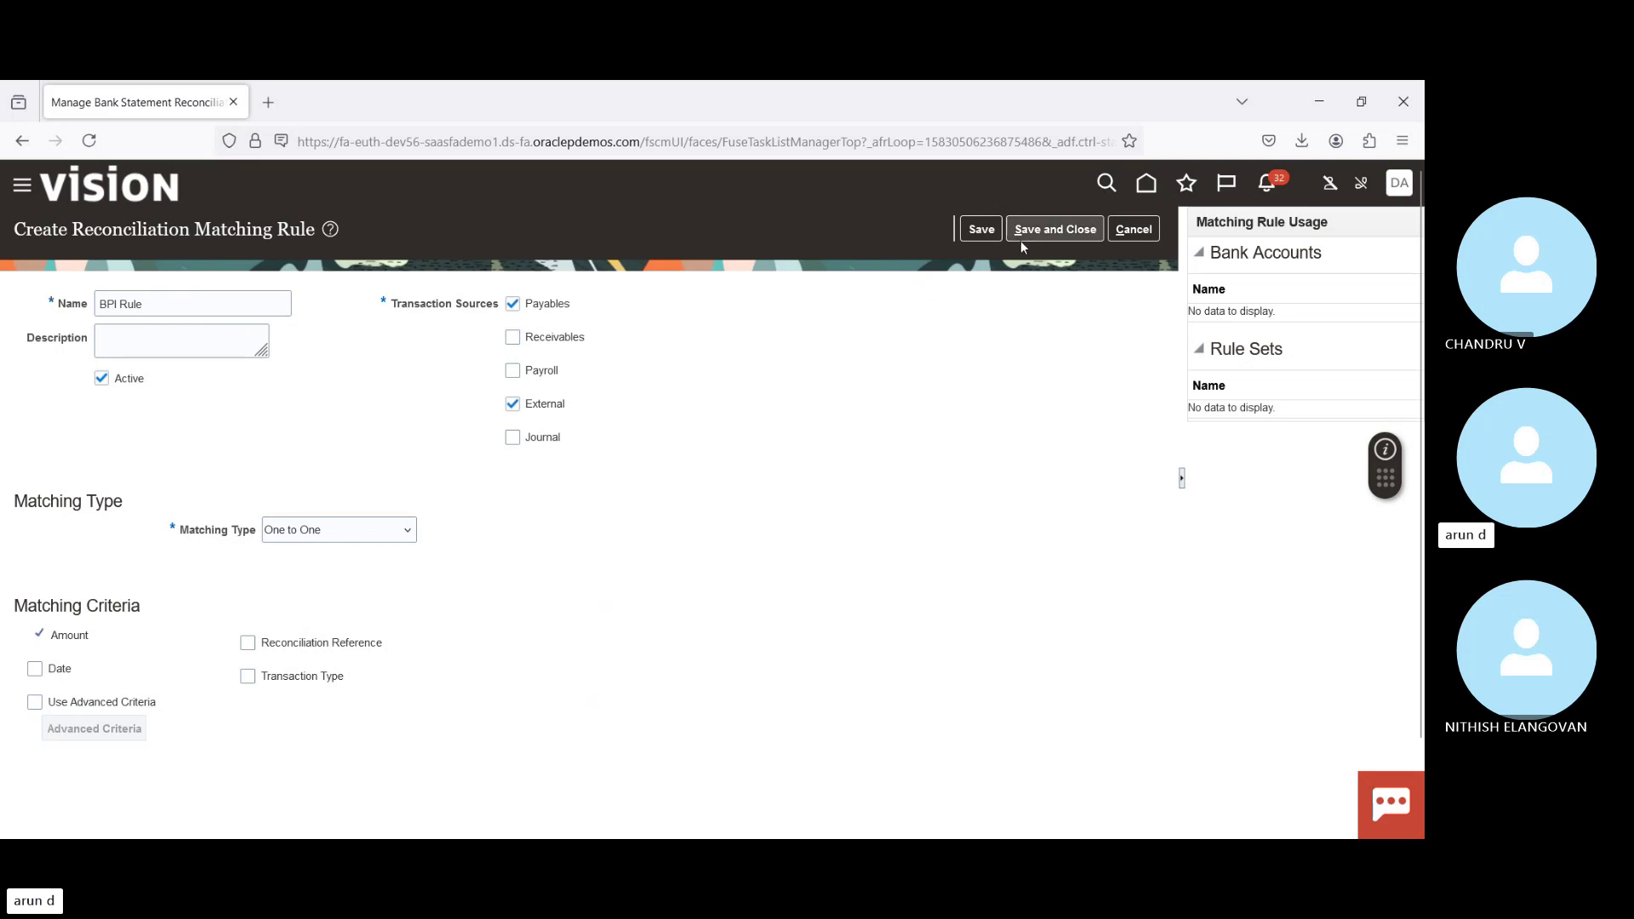
pyautogui.click(248, 644)
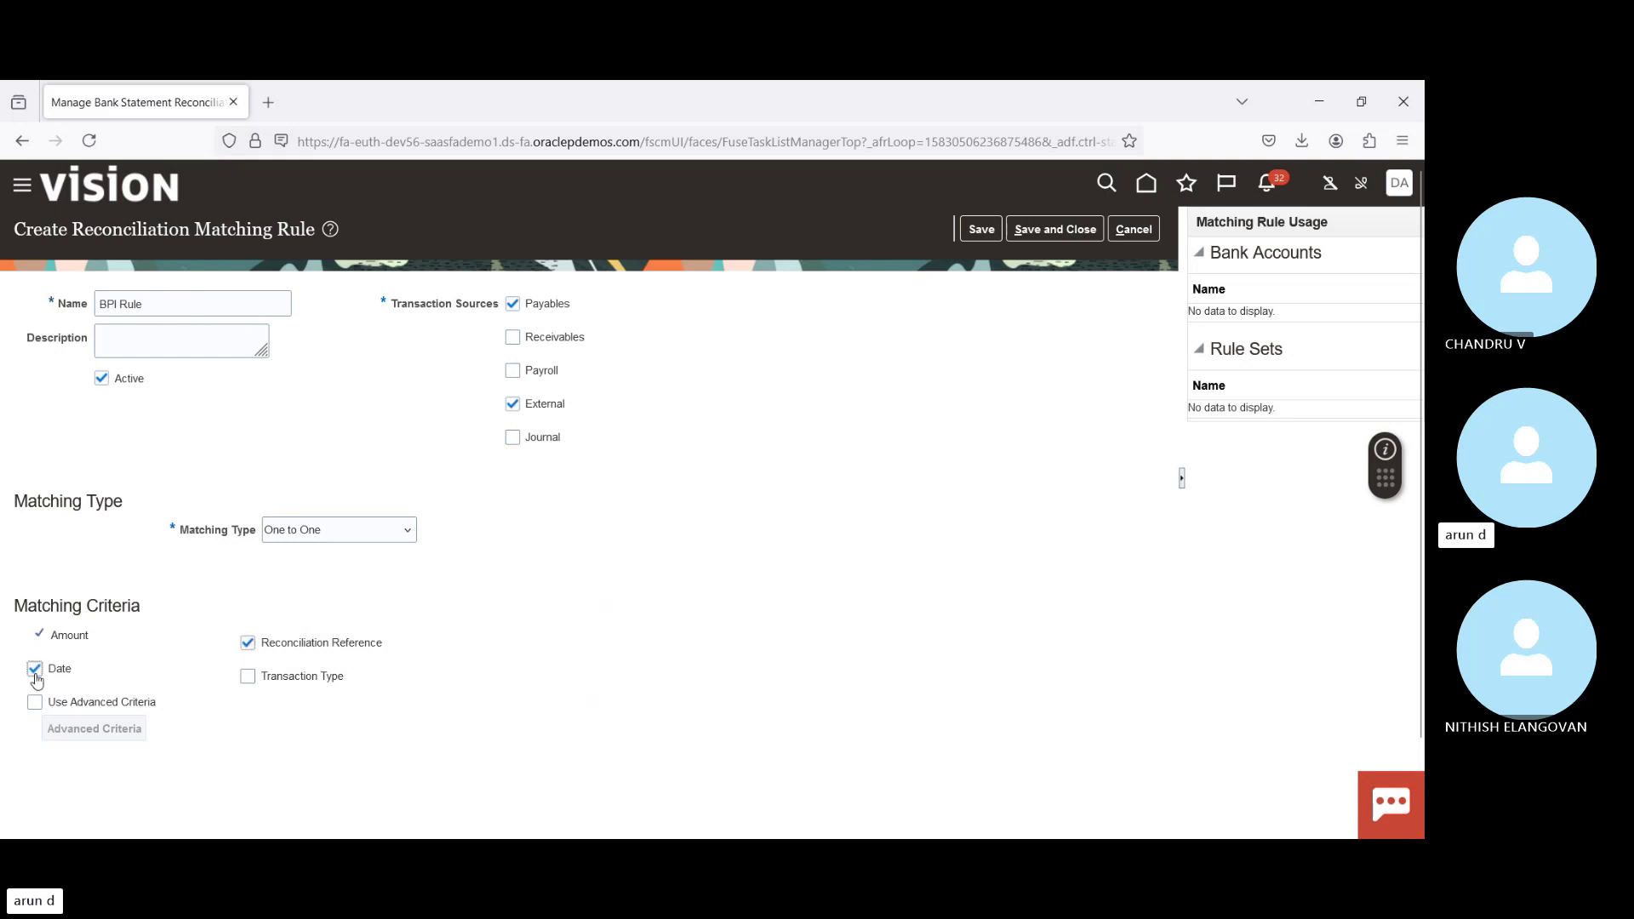
pyautogui.click(1052, 231)
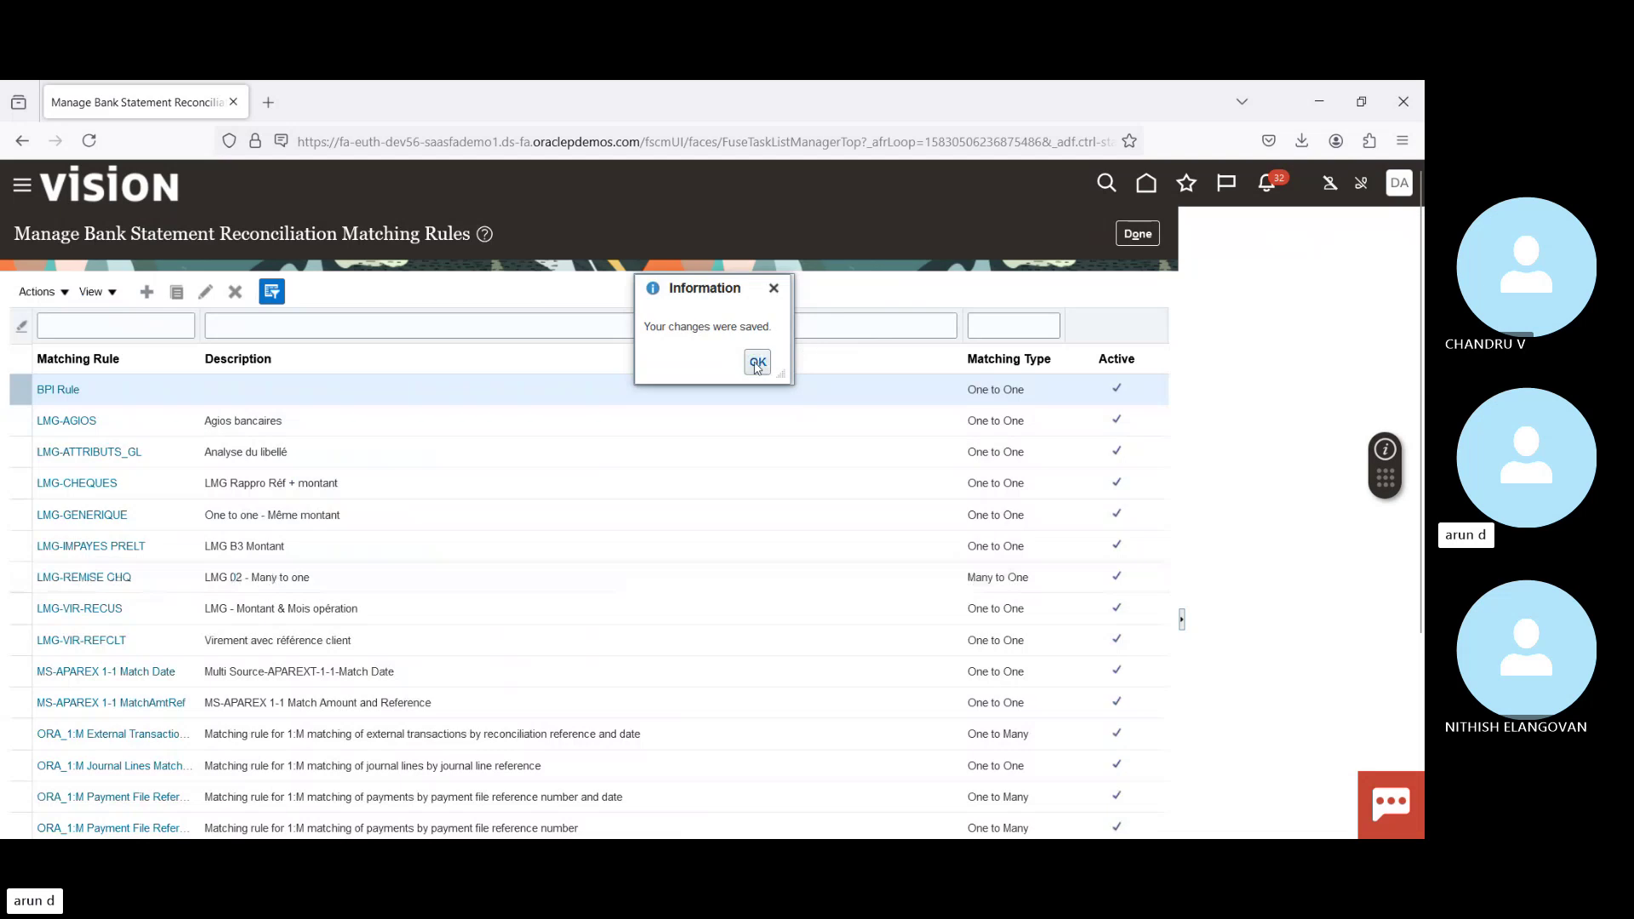
pyautogui.click(756, 364)
# Step: Start a new reconciliation rule set named 'BPI Rule set' and dismiss the incomplete-save warning
pyautogui.click(1133, 237)
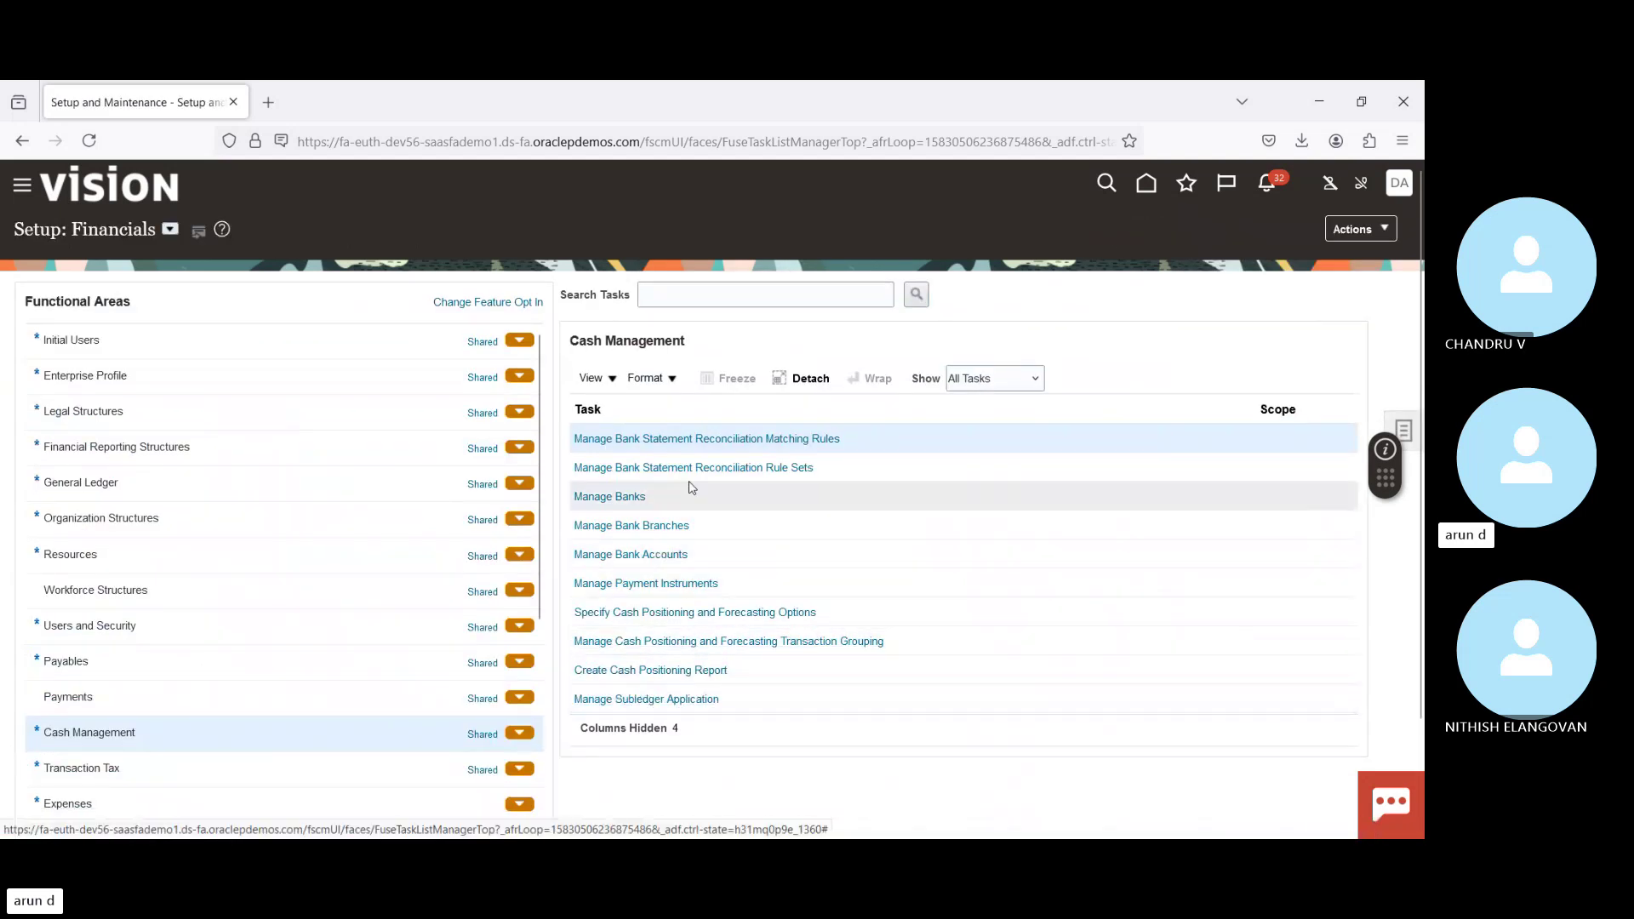
pyautogui.click(717, 470)
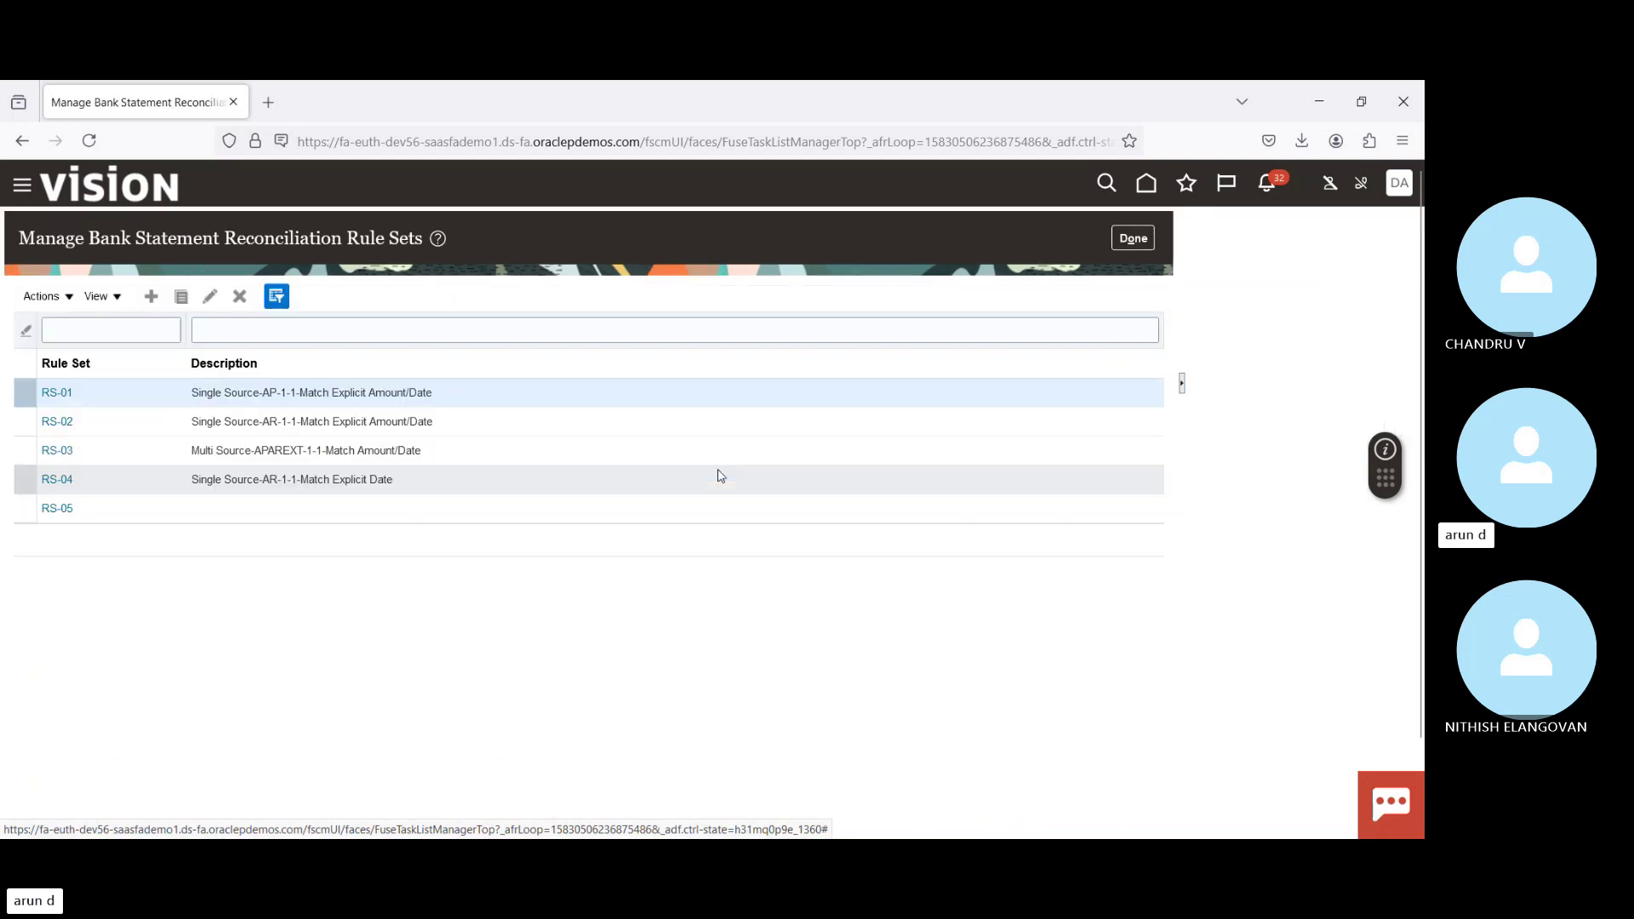
pyautogui.click(151, 297)
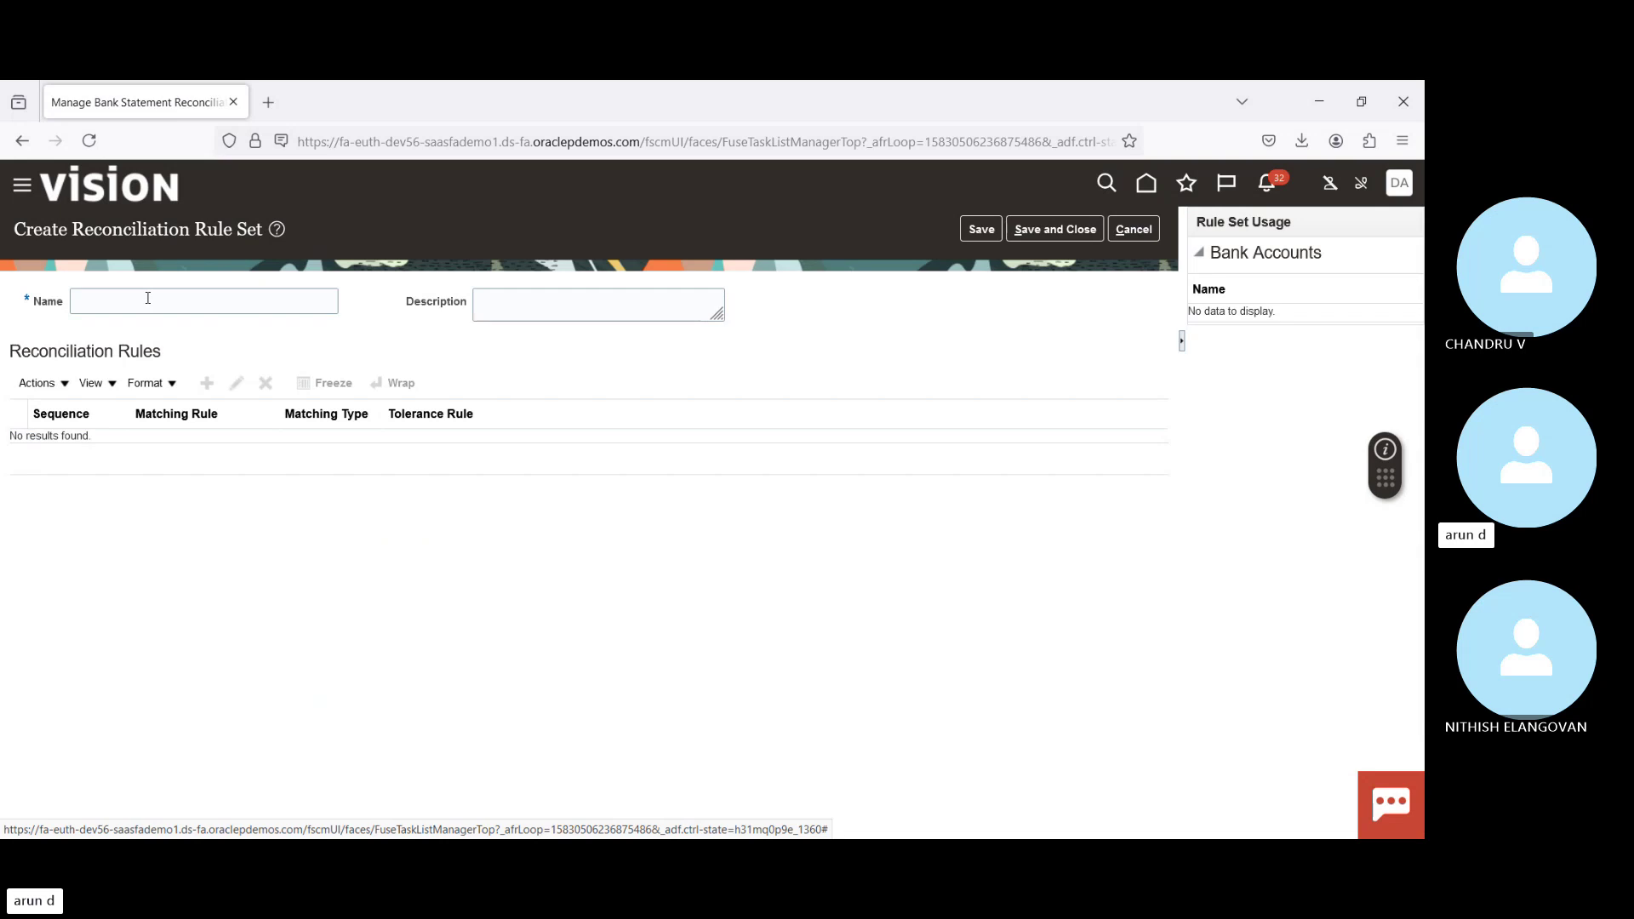
pyautogui.click(147, 297)
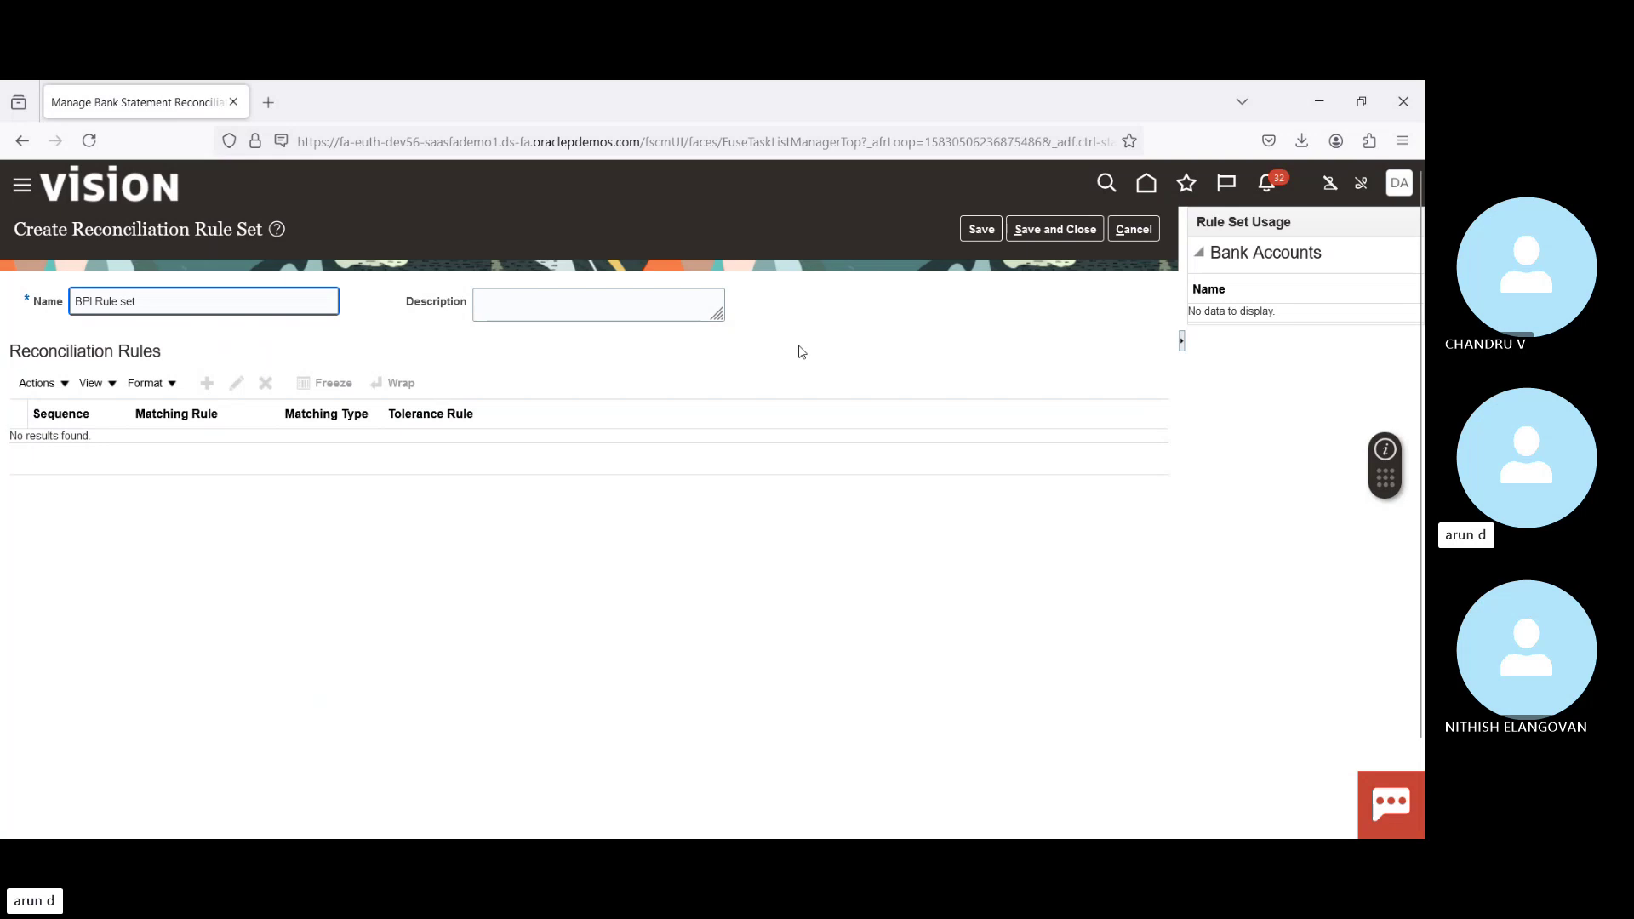
pyautogui.press('Tab')
pyautogui.press('Tab')
pyautogui.press('Tab')
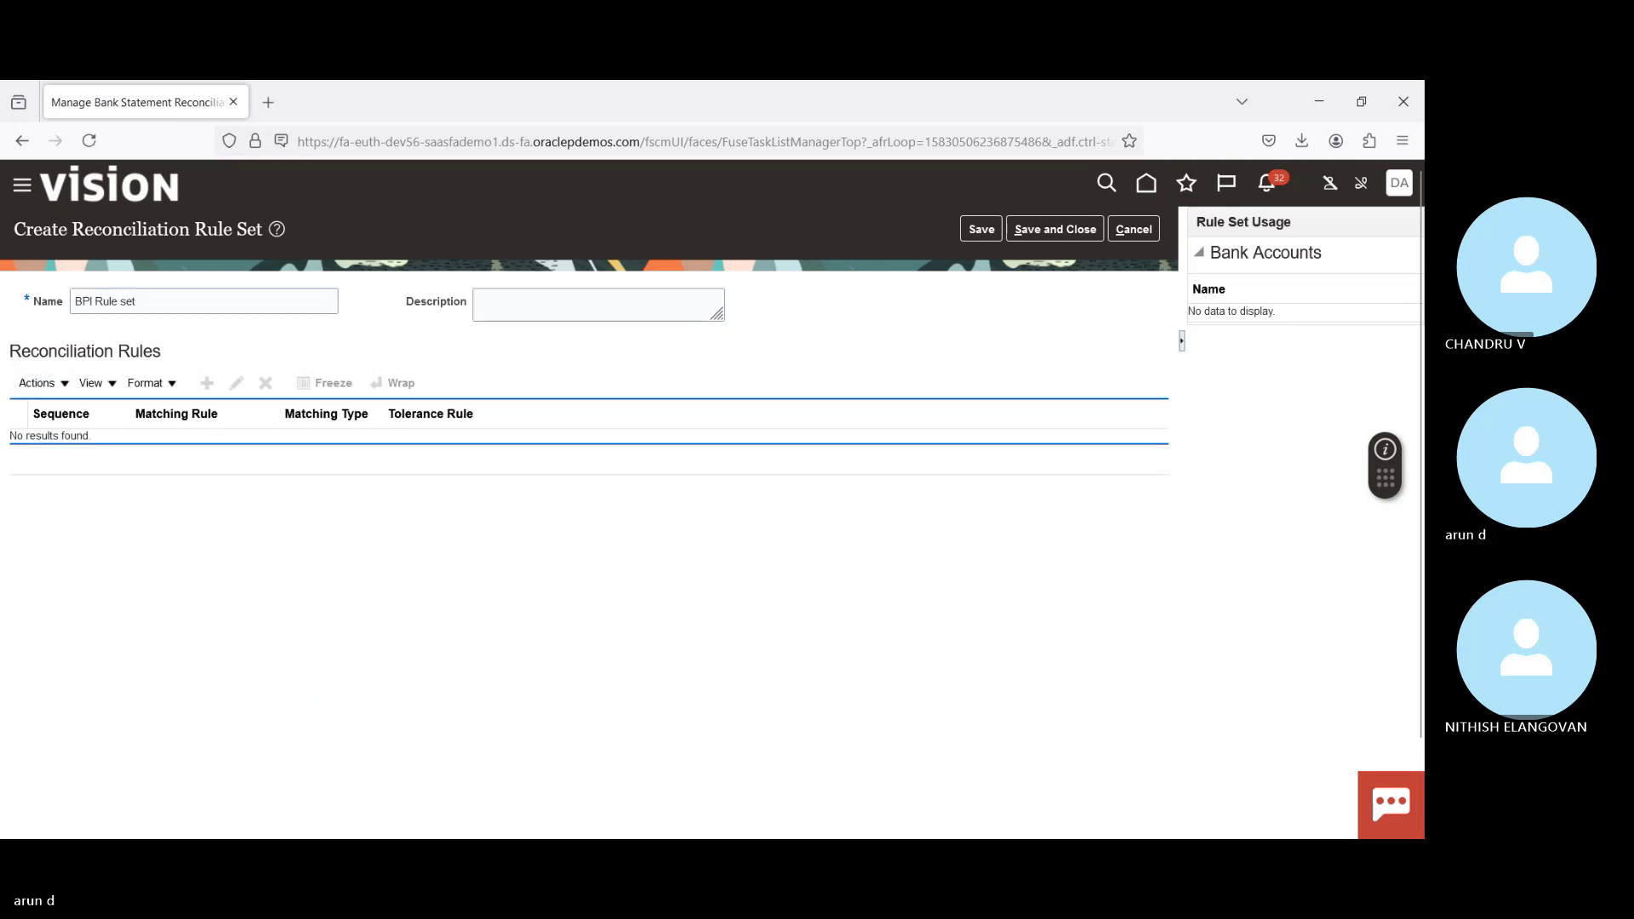
pyautogui.click(981, 229)
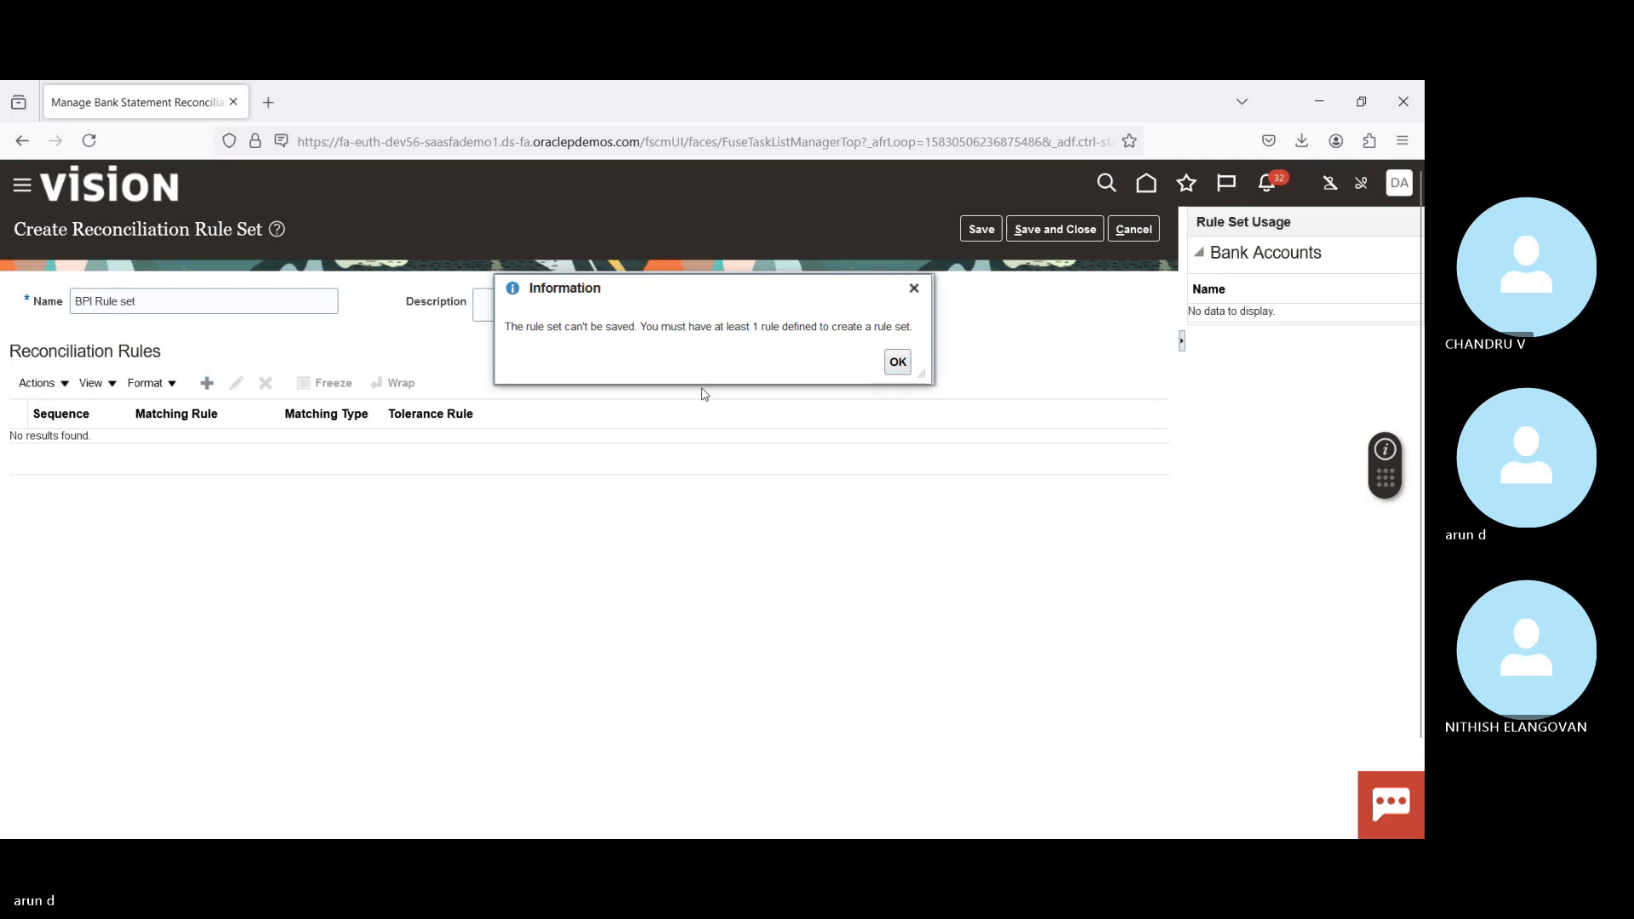
pyautogui.click(898, 363)
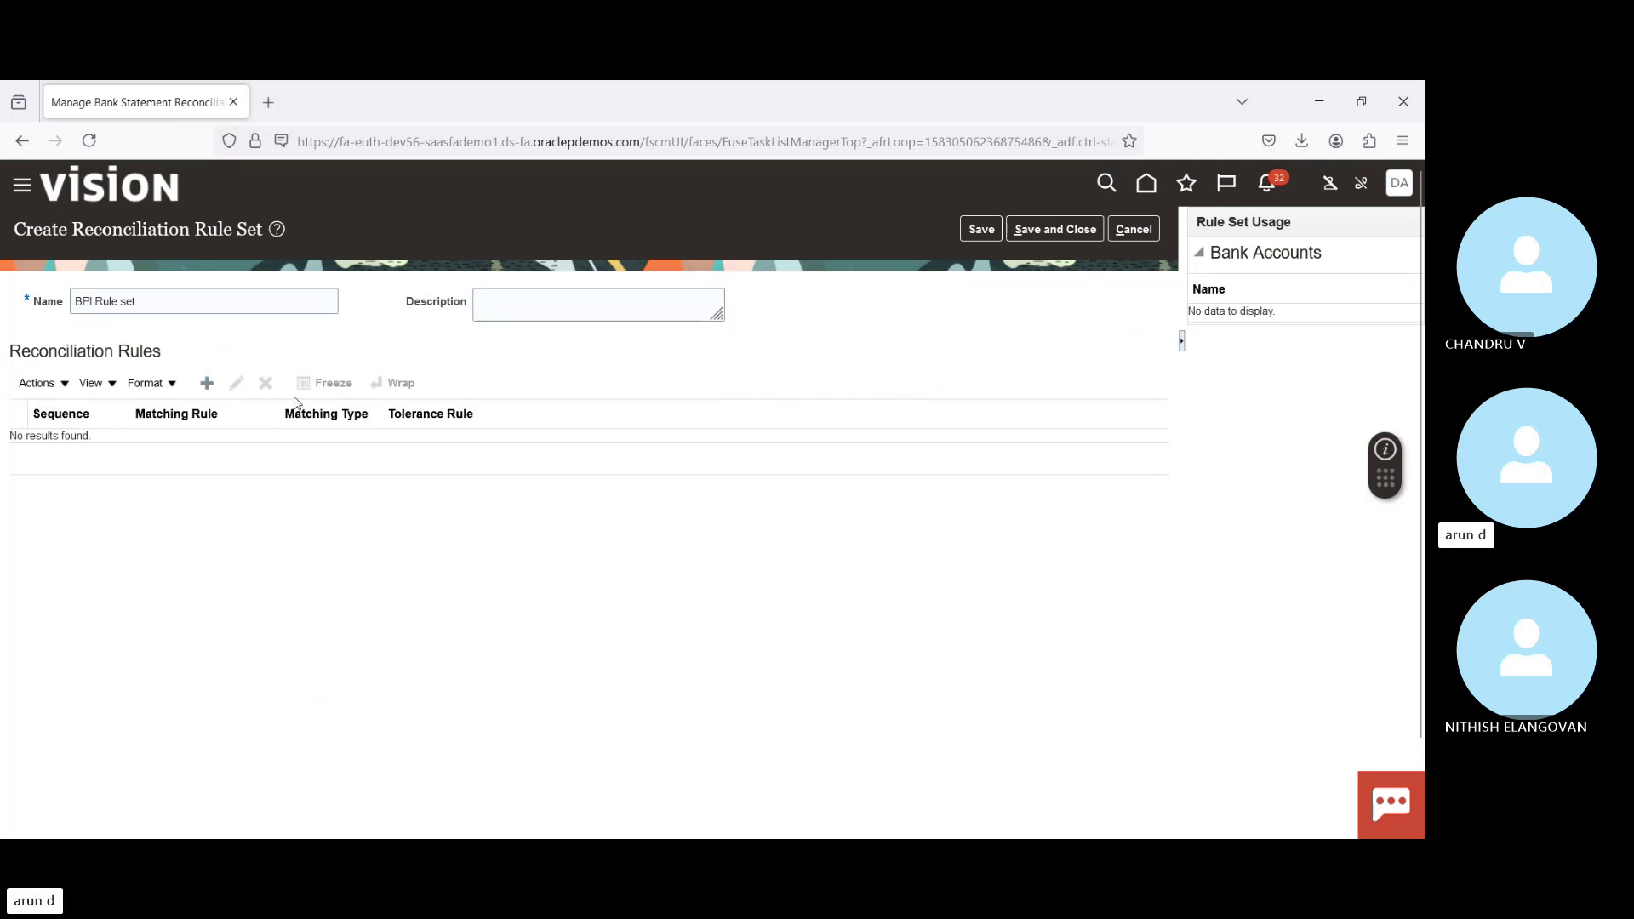
# Step: Add BPI Rule with Amount Date tolerance to the rule set and save it
pyautogui.click(206, 383)
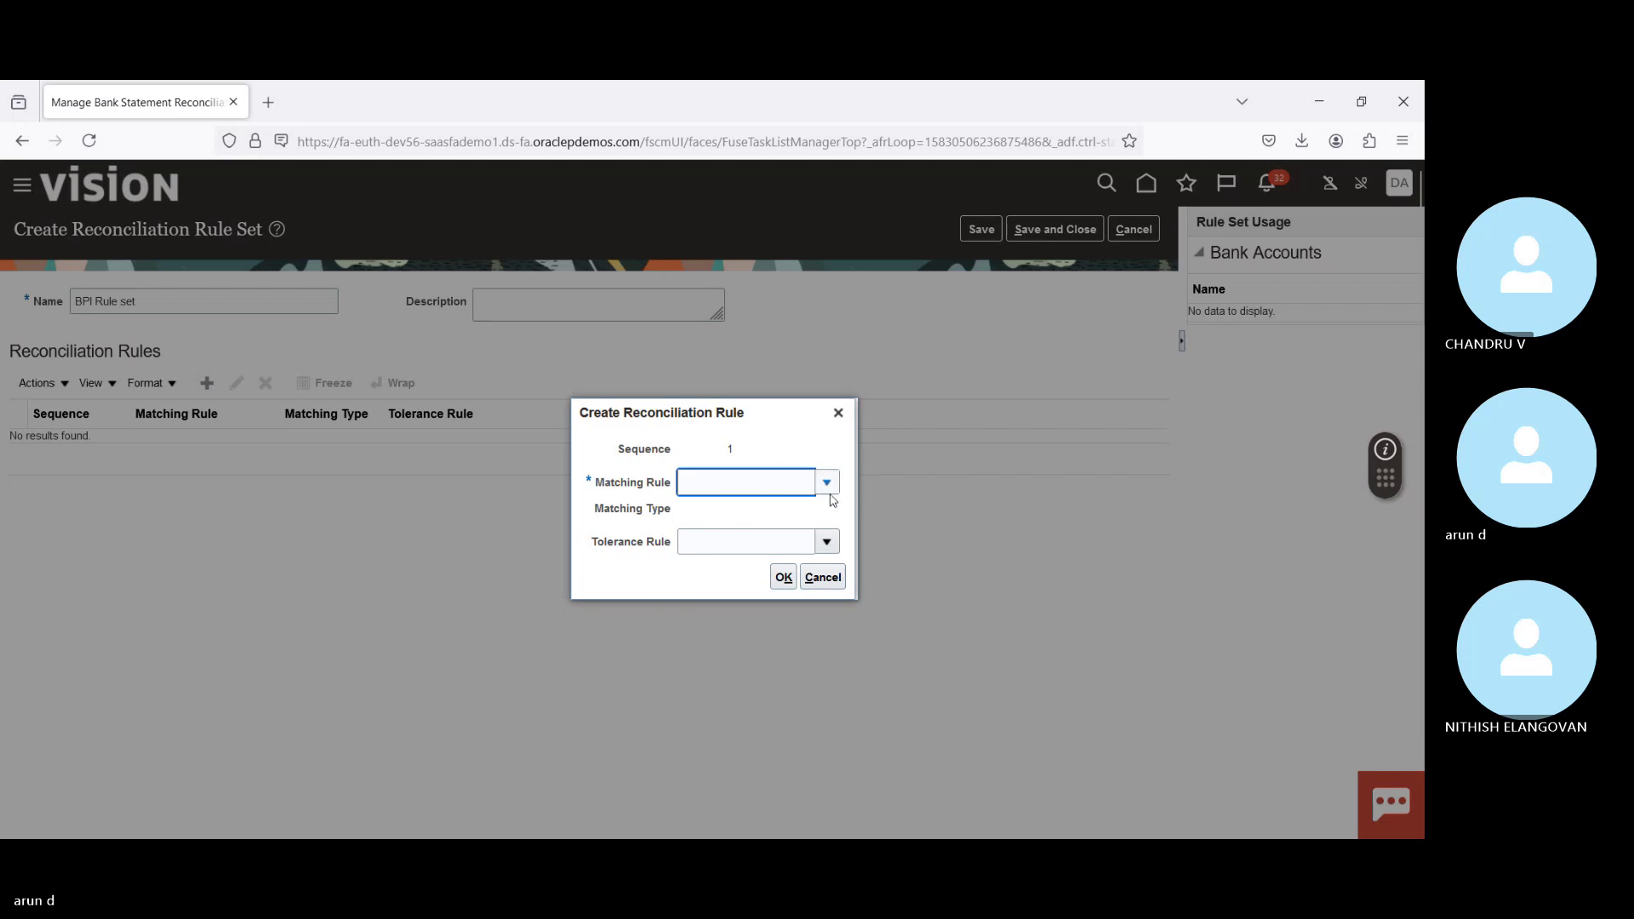
pyautogui.write('BP')
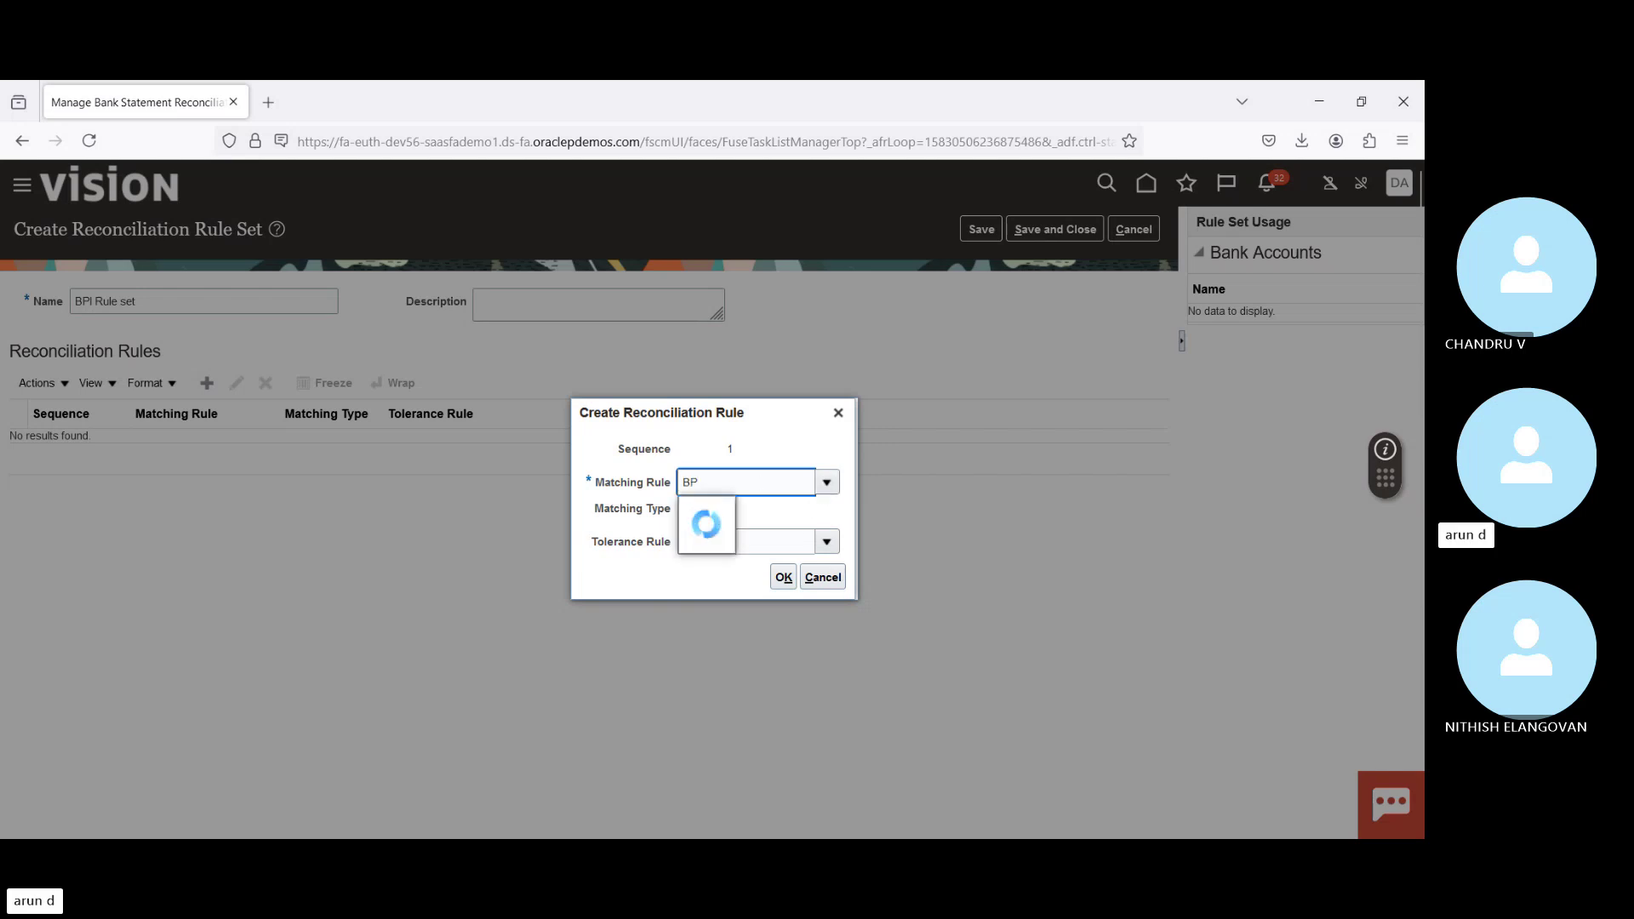
pyautogui.click(744, 520)
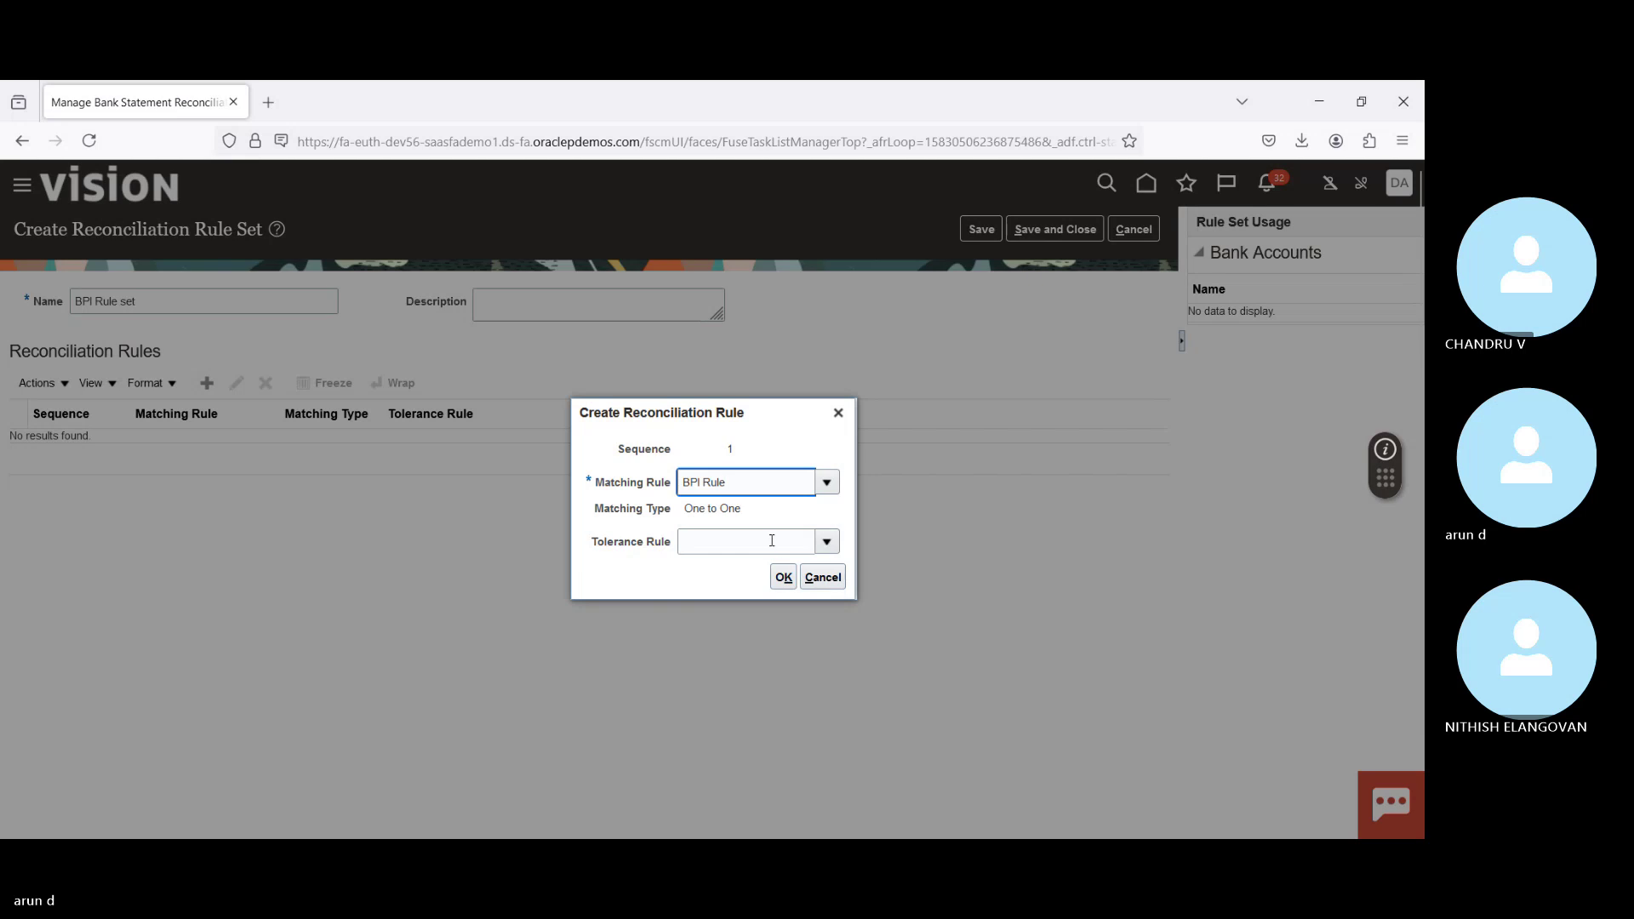
pyautogui.click(772, 542)
pyautogui.click(827, 543)
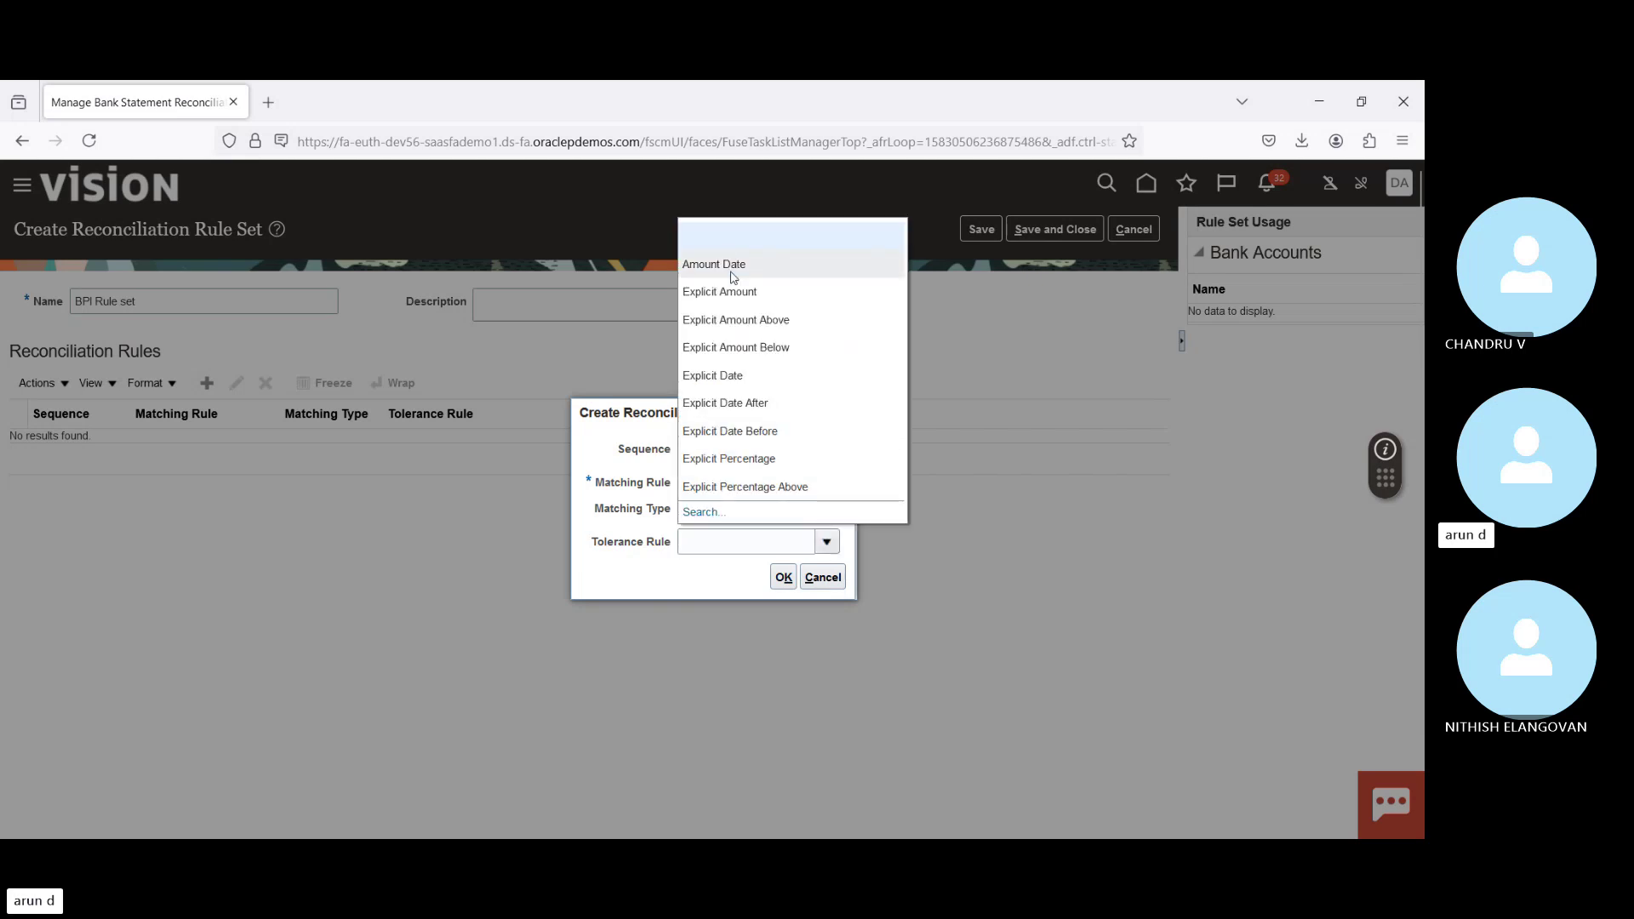
pyautogui.click(729, 264)
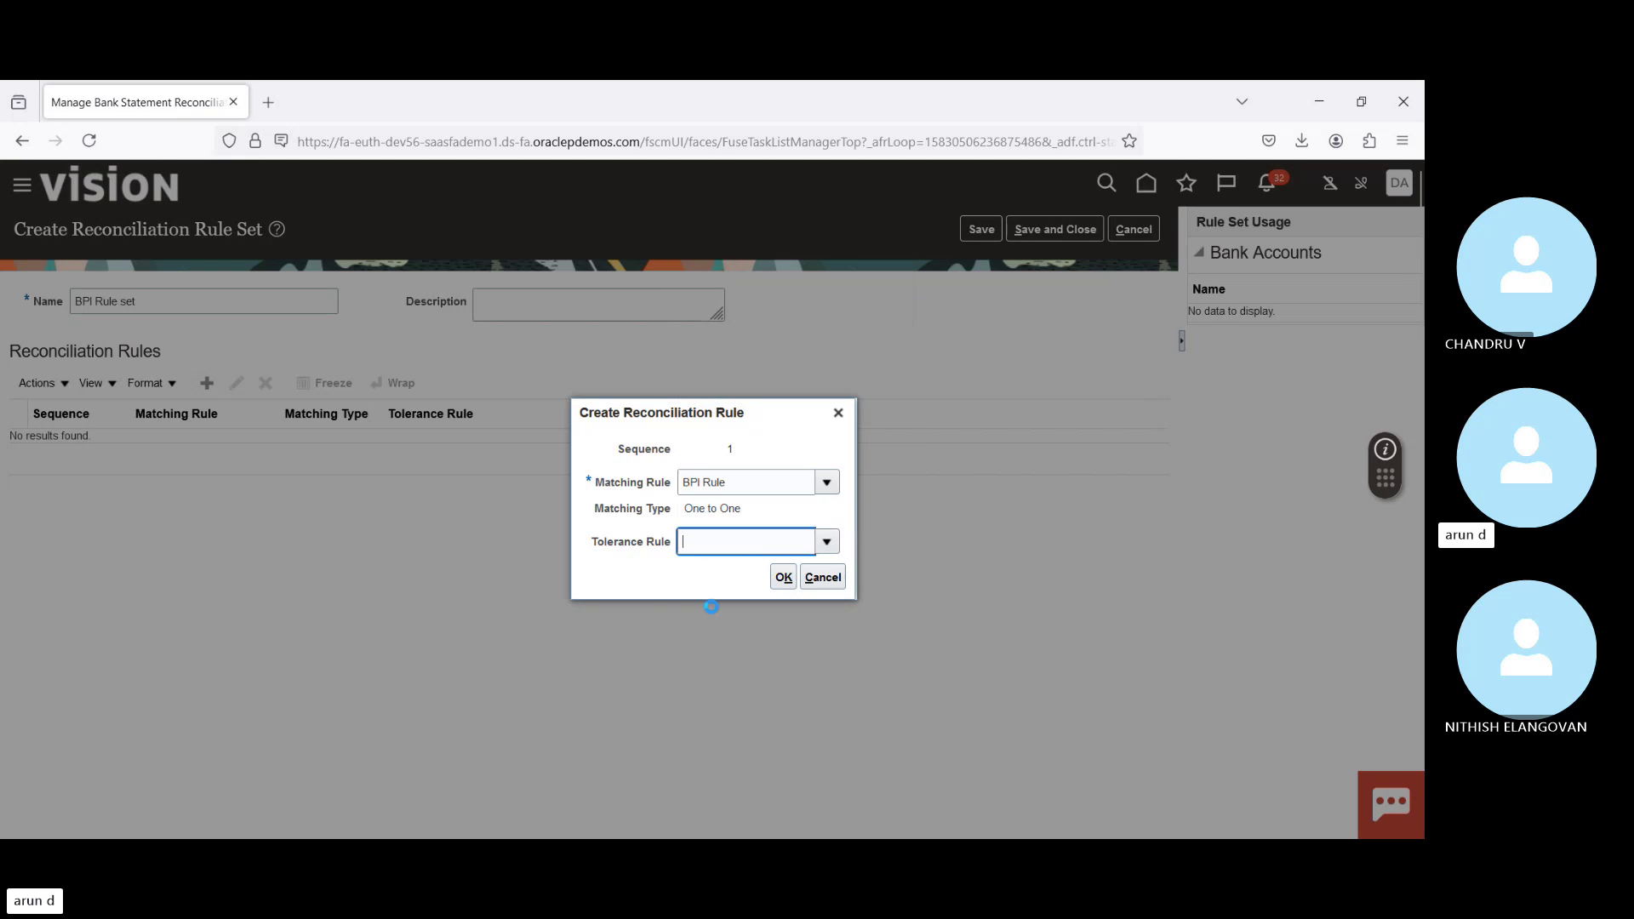
pyautogui.click(783, 577)
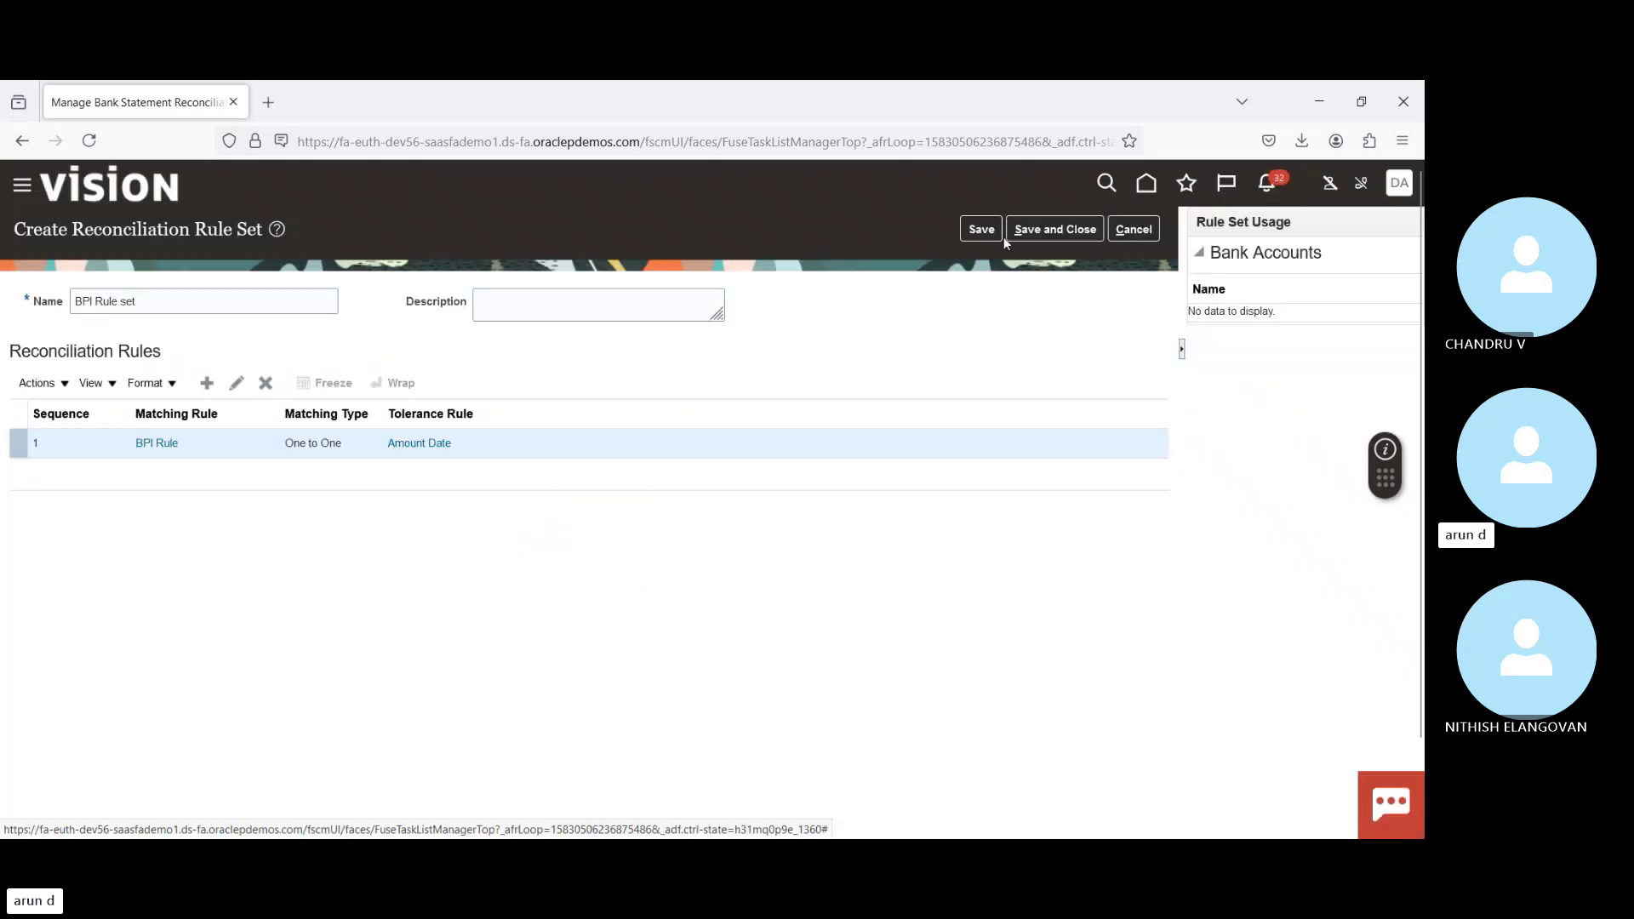
pyautogui.click(1064, 228)
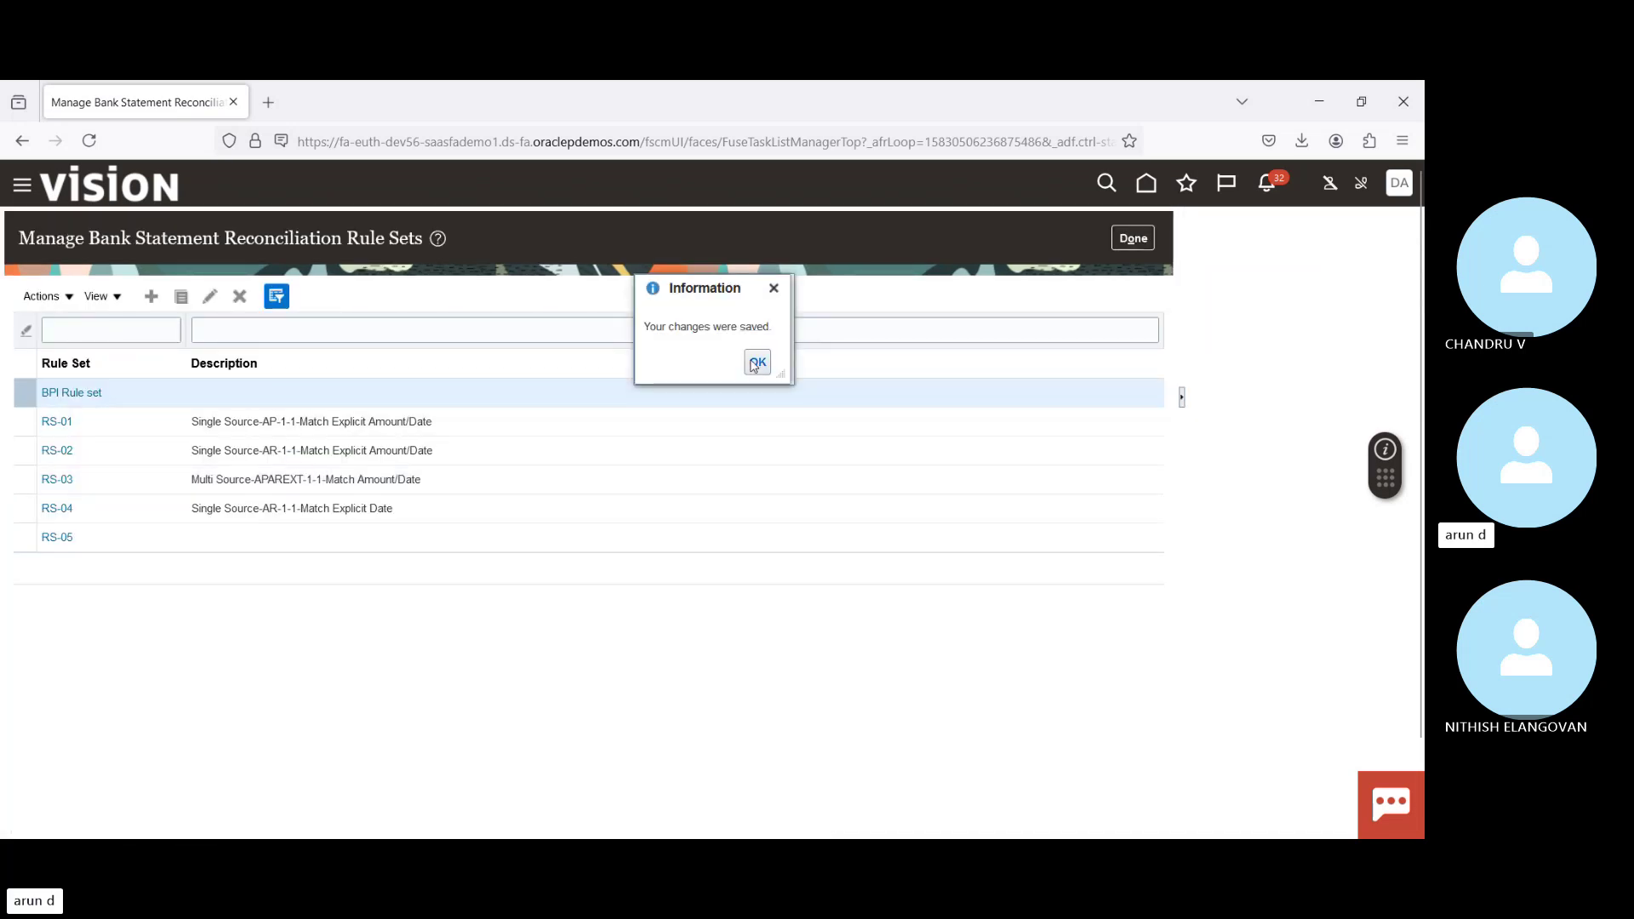
pyautogui.click(757, 362)
# Step: Search bank accounts for Account Name 'Bof' and open the New York Bank of America account for editing
pyautogui.click(1141, 240)
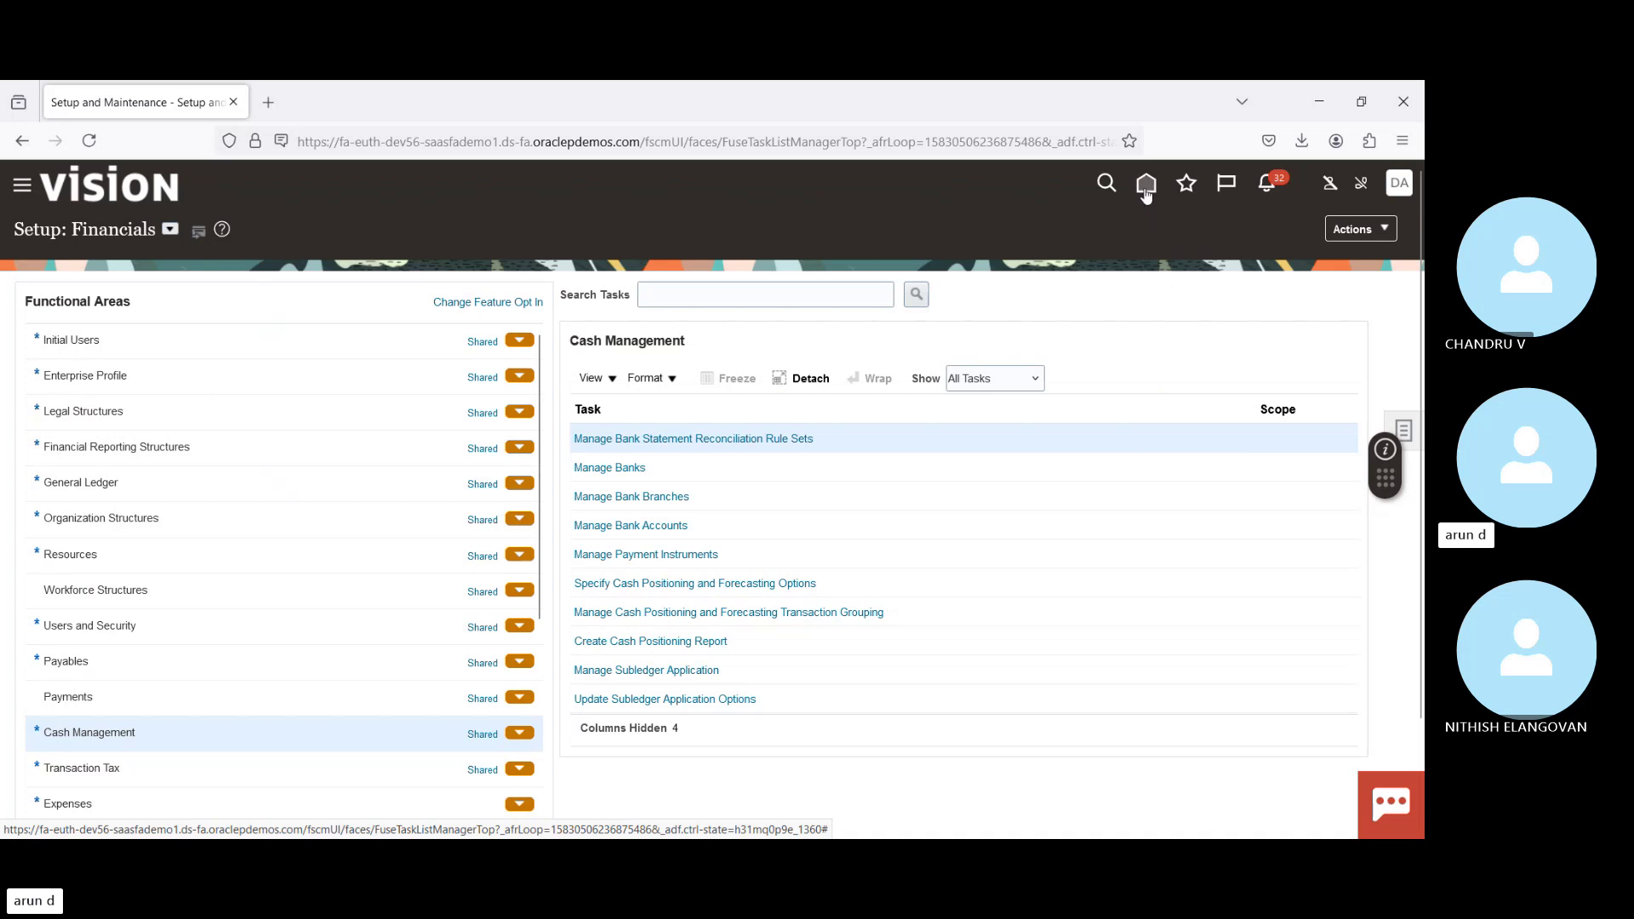
pyautogui.click(646, 528)
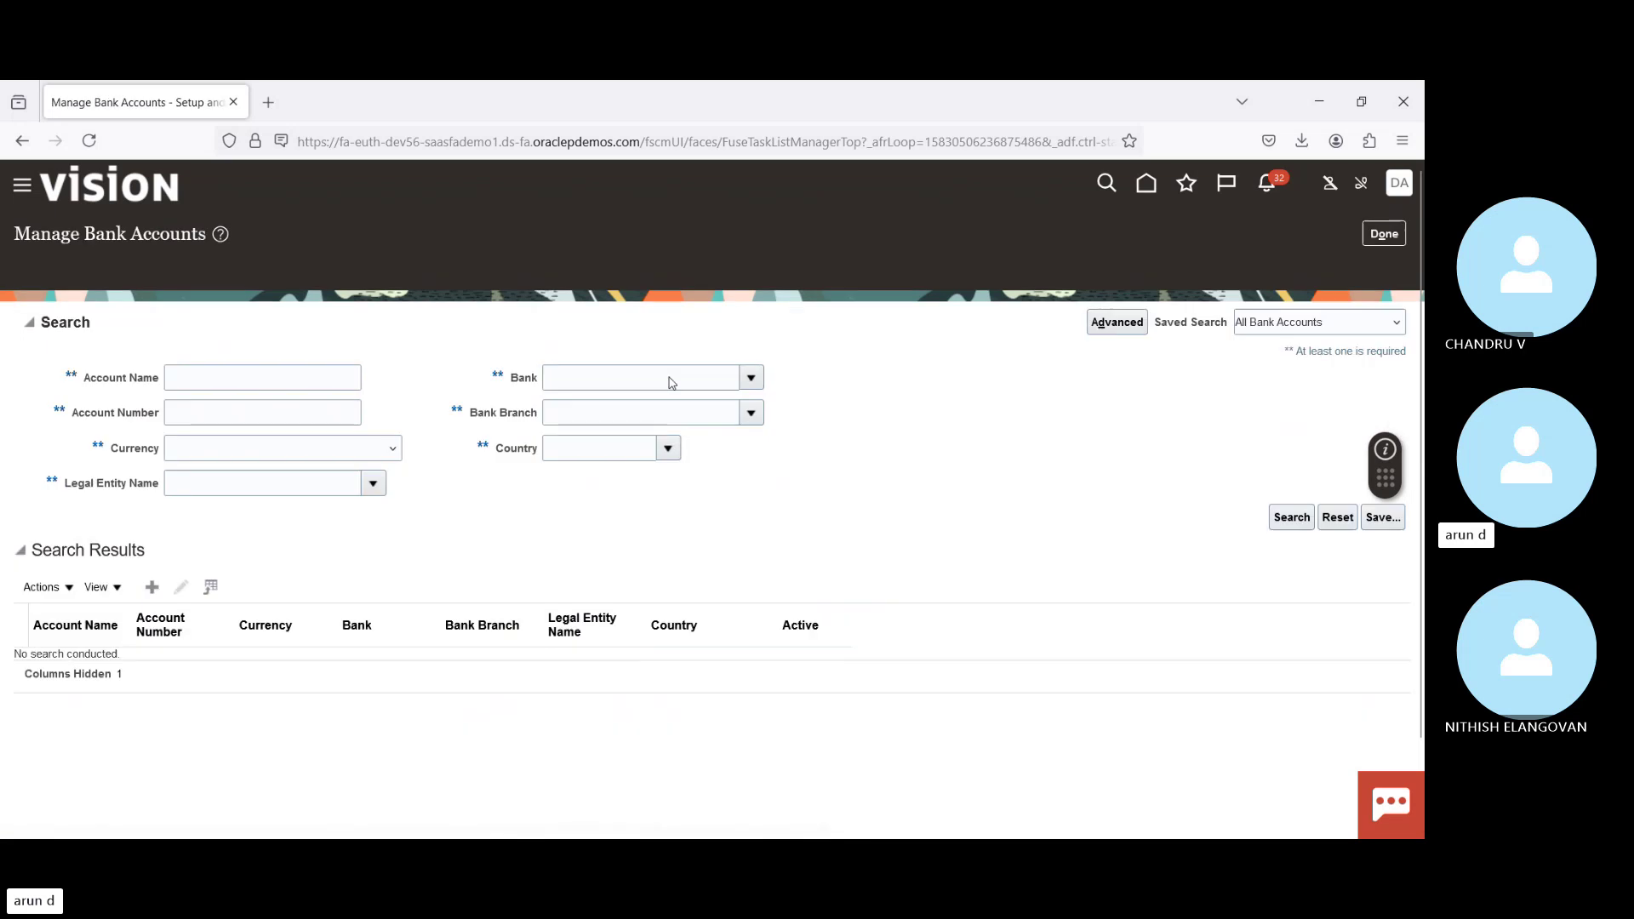
pyautogui.click(270, 347)
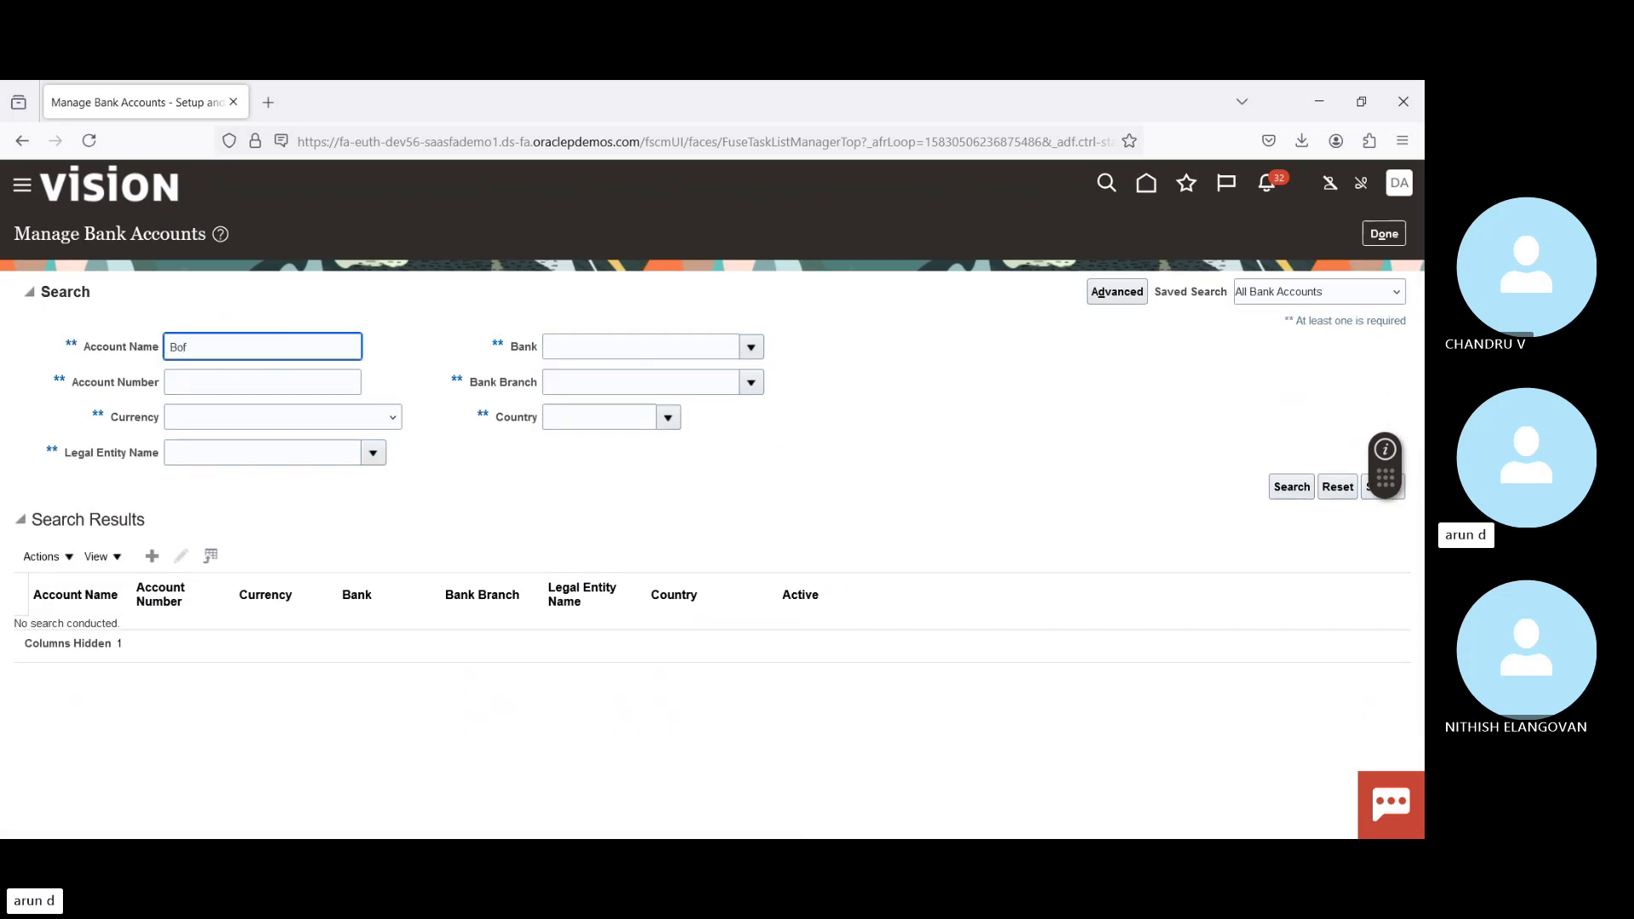
pyautogui.press('Return')
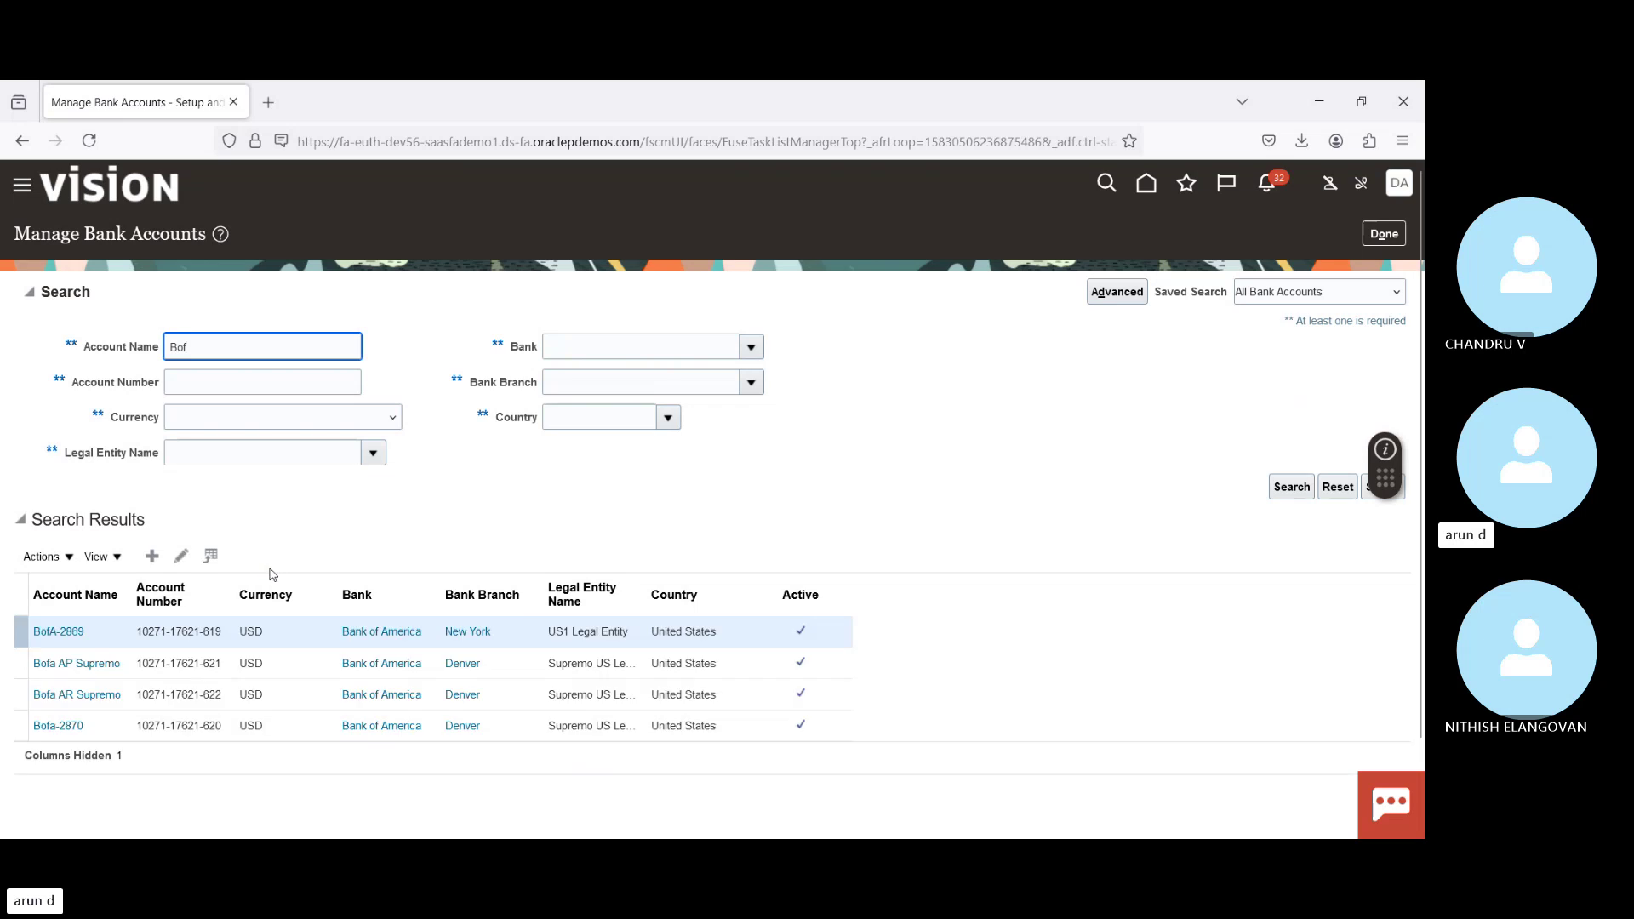
pyautogui.click(103, 635)
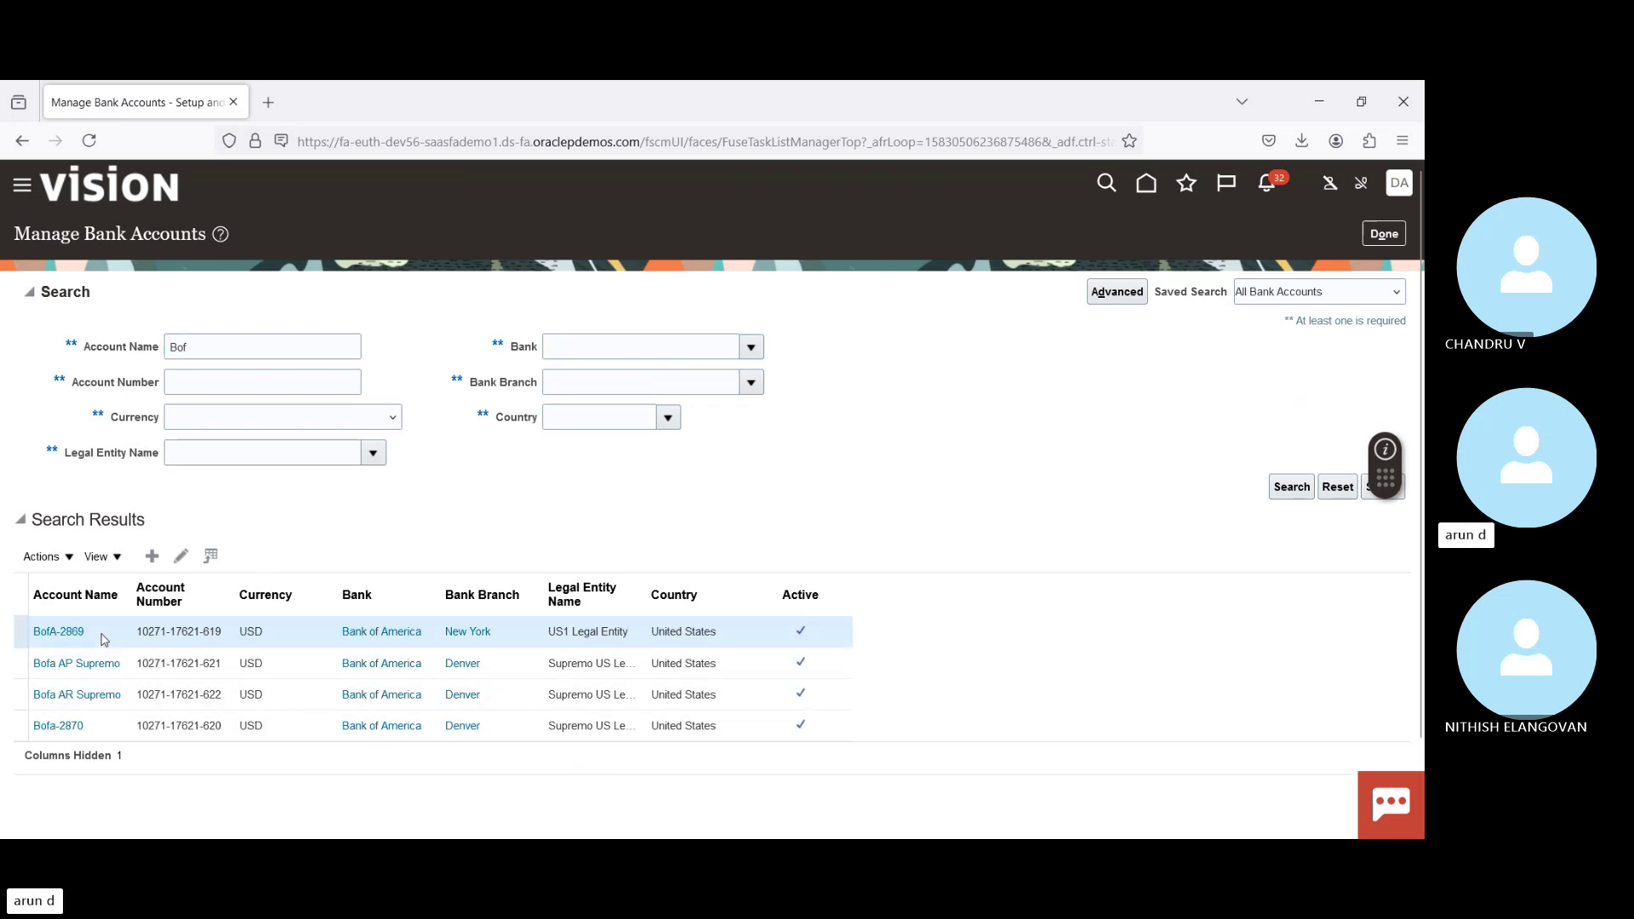
pyautogui.click(181, 558)
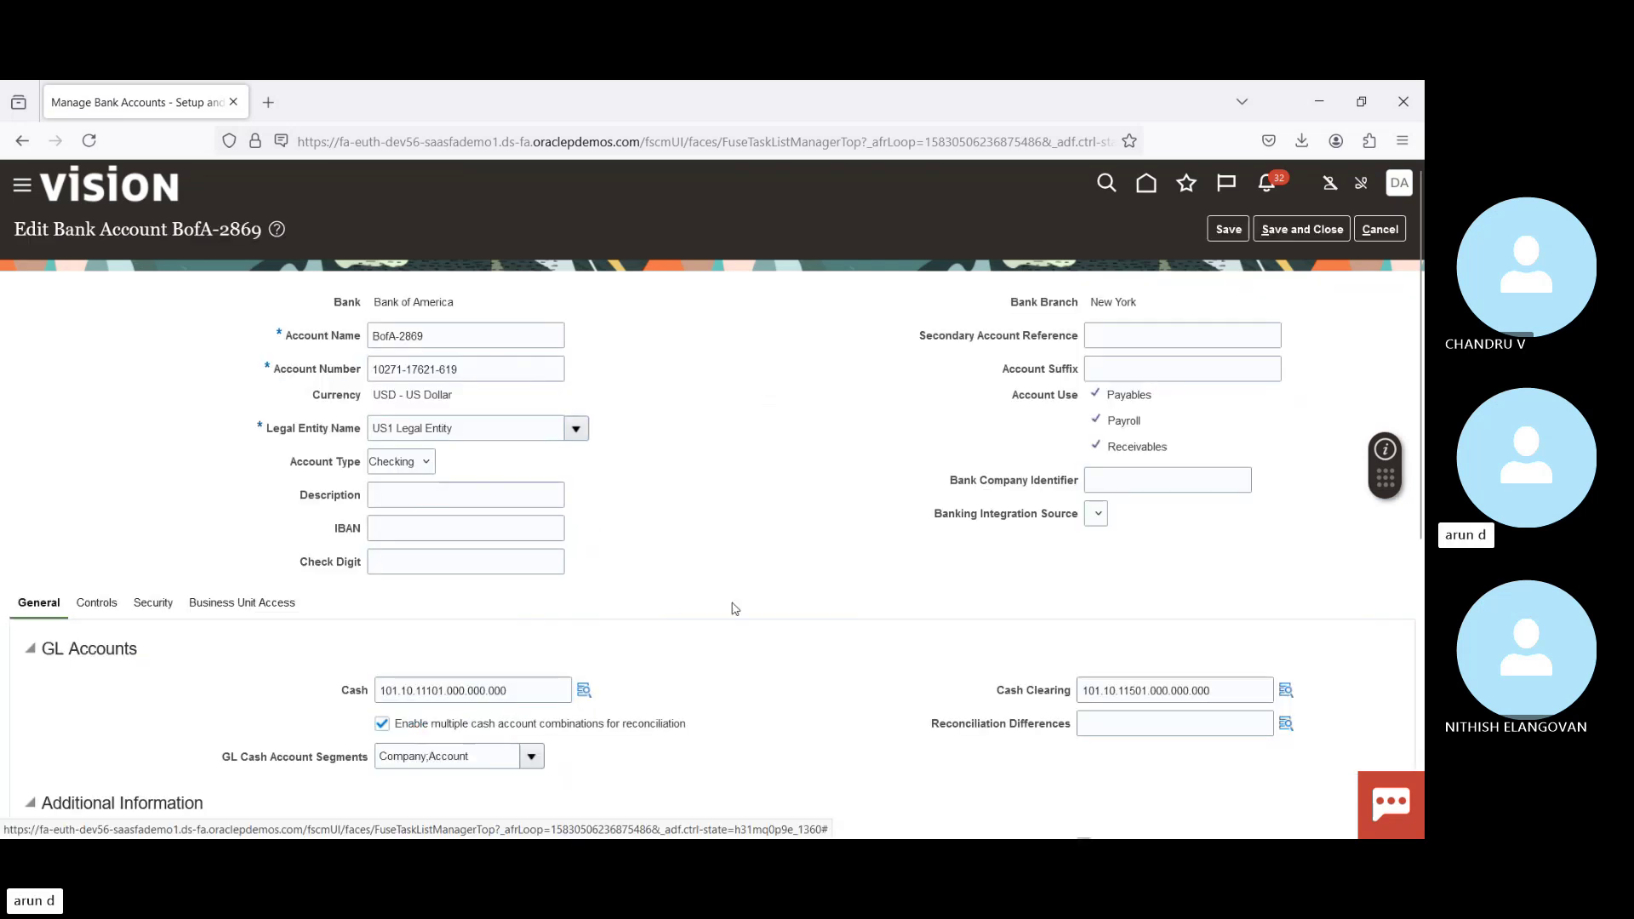
# Step: Check the Controls tab, keep reconciliation rule set RS-03, and save the account
pyautogui.click(82, 606)
pyautogui.scroll(-5, 962, 449)
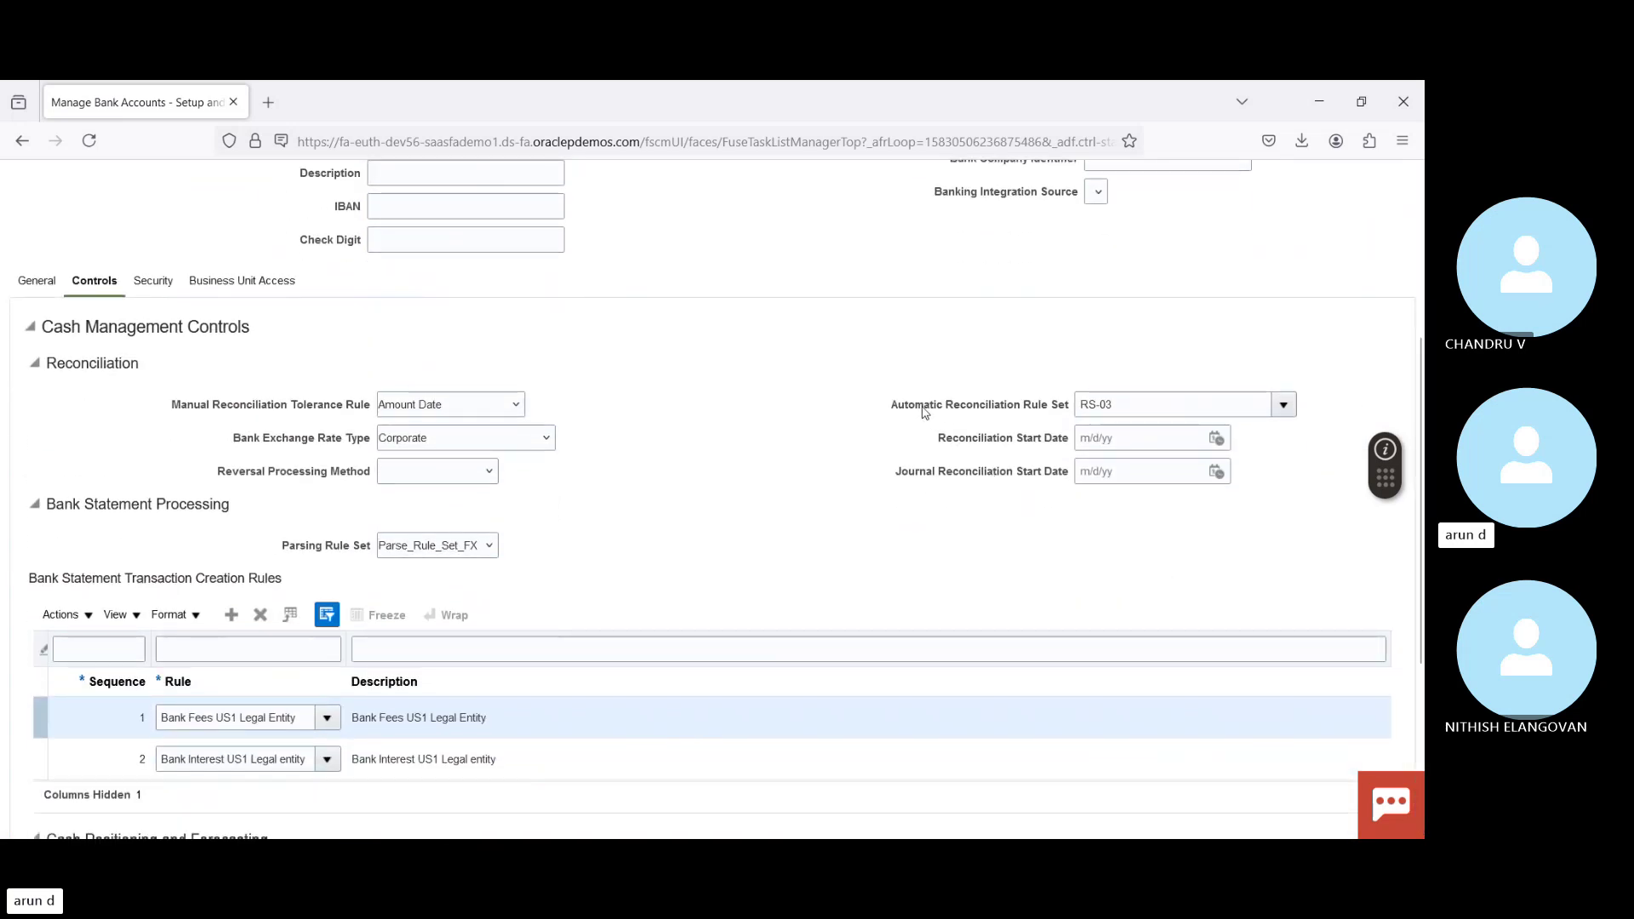
pyautogui.moveTo(916, 410); pyautogui.dragTo(1062, 417)
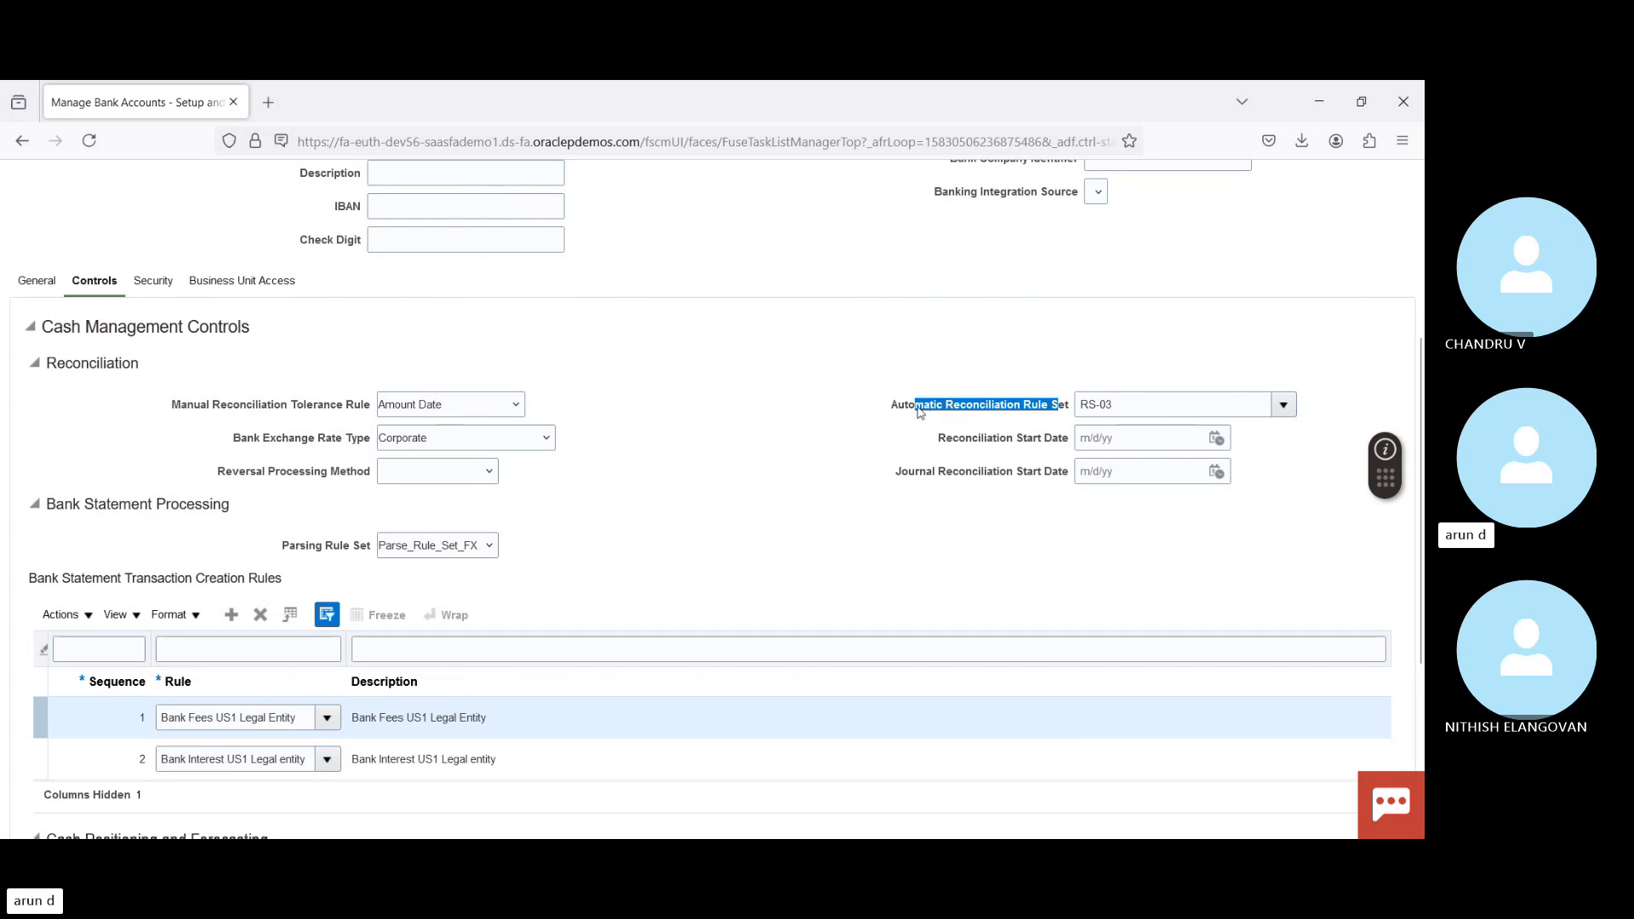
pyautogui.click(1284, 405)
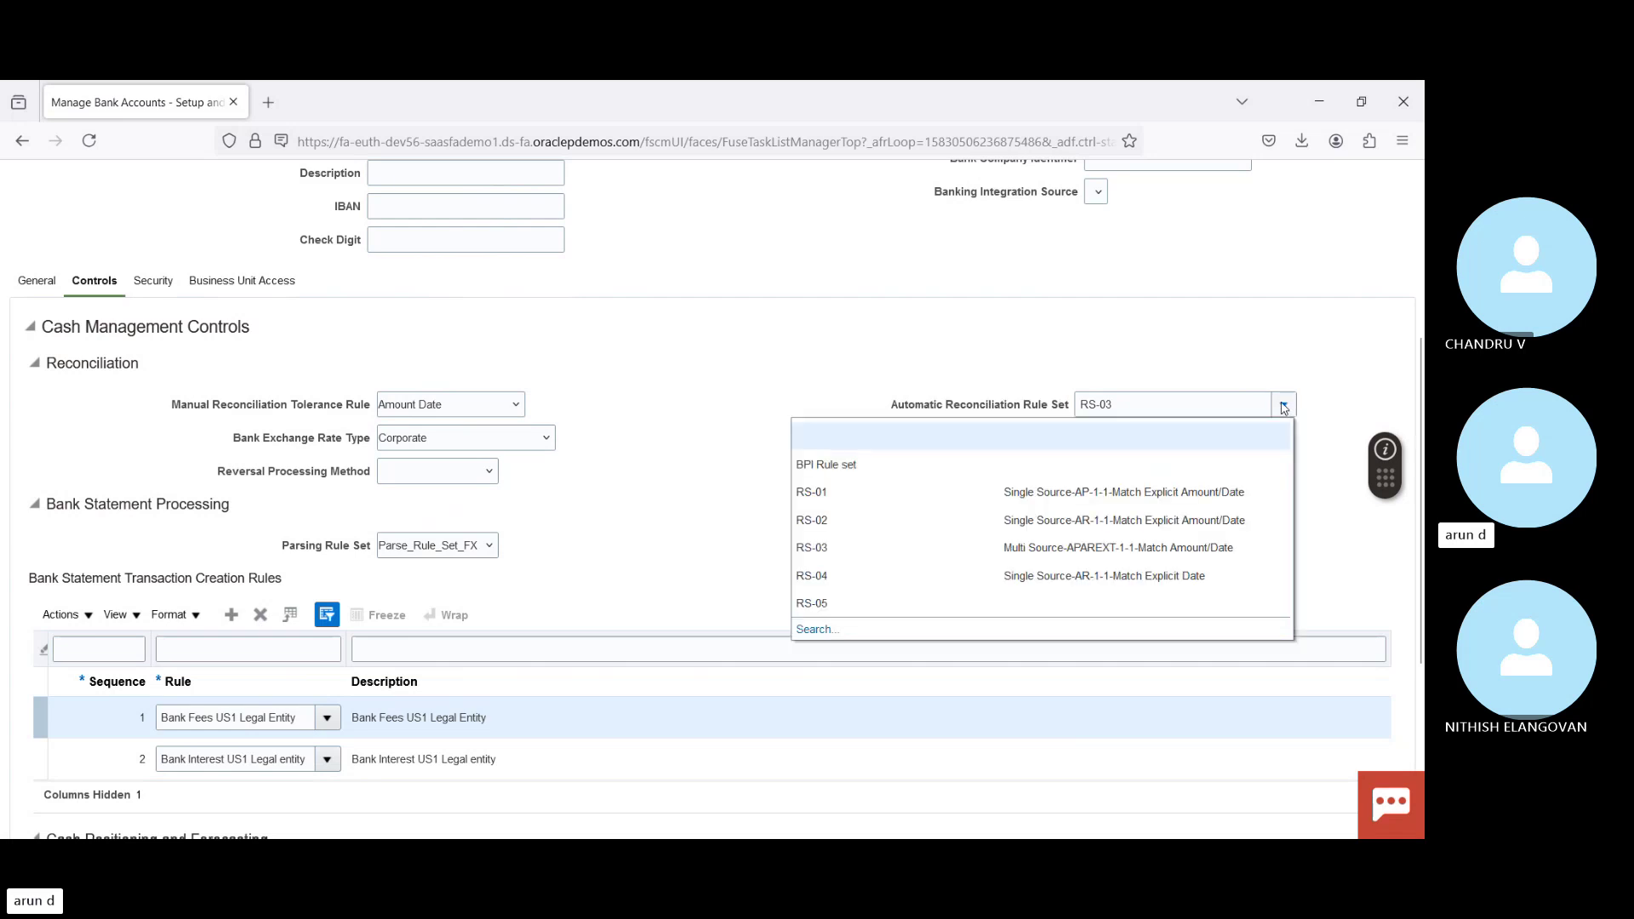
pyautogui.click(870, 345)
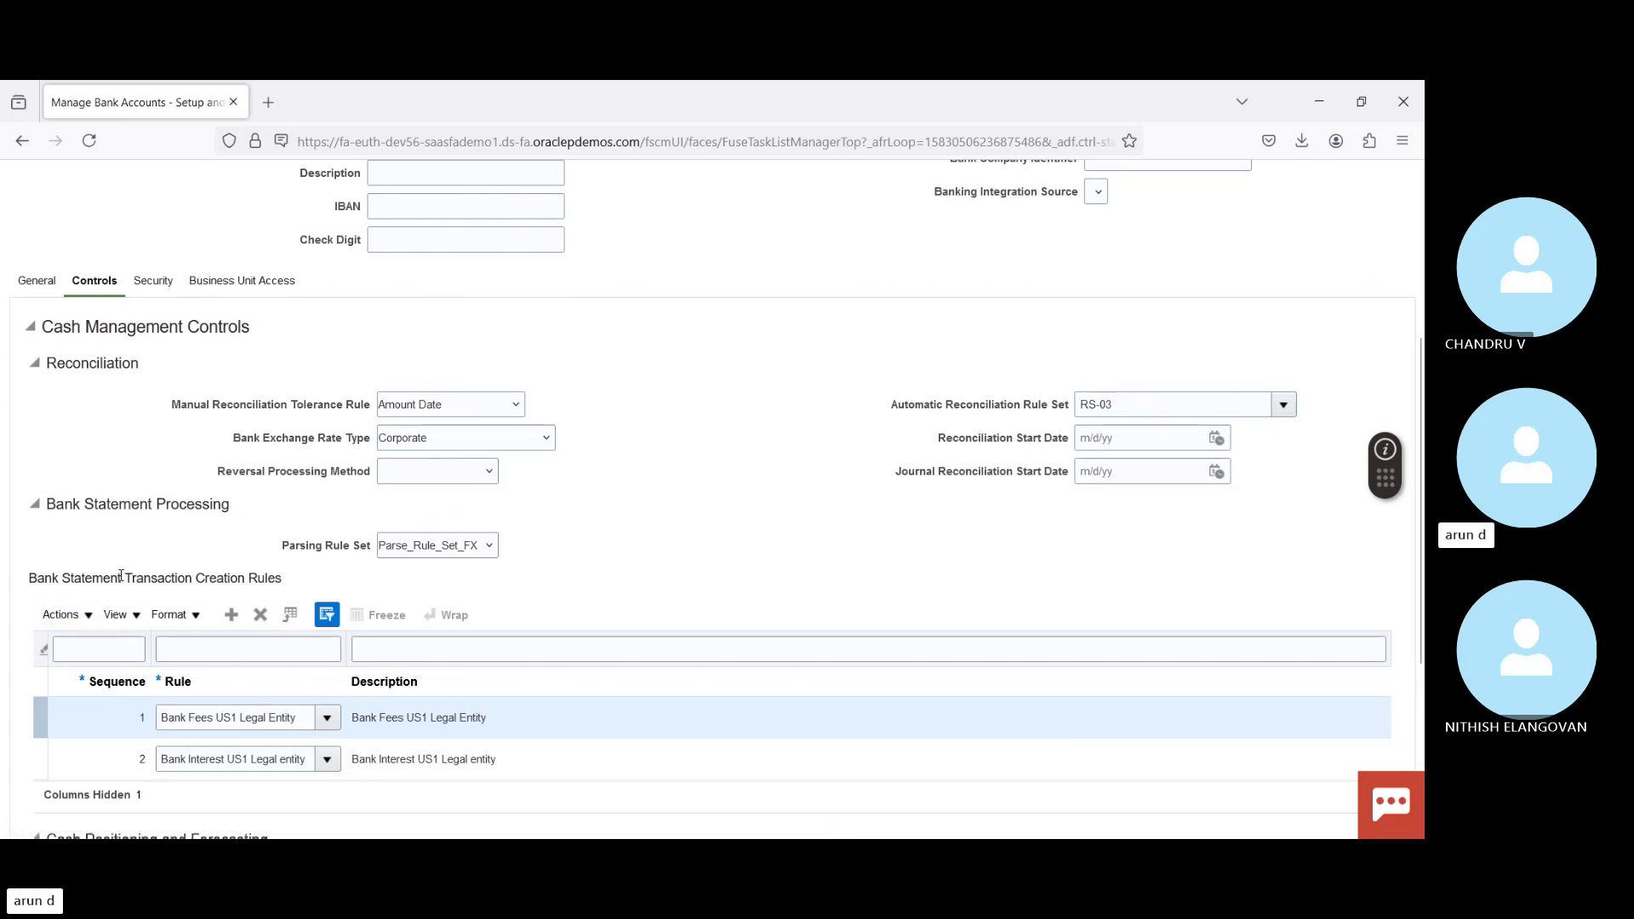
pyautogui.moveTo(86, 577); pyautogui.dragTo(161, 579)
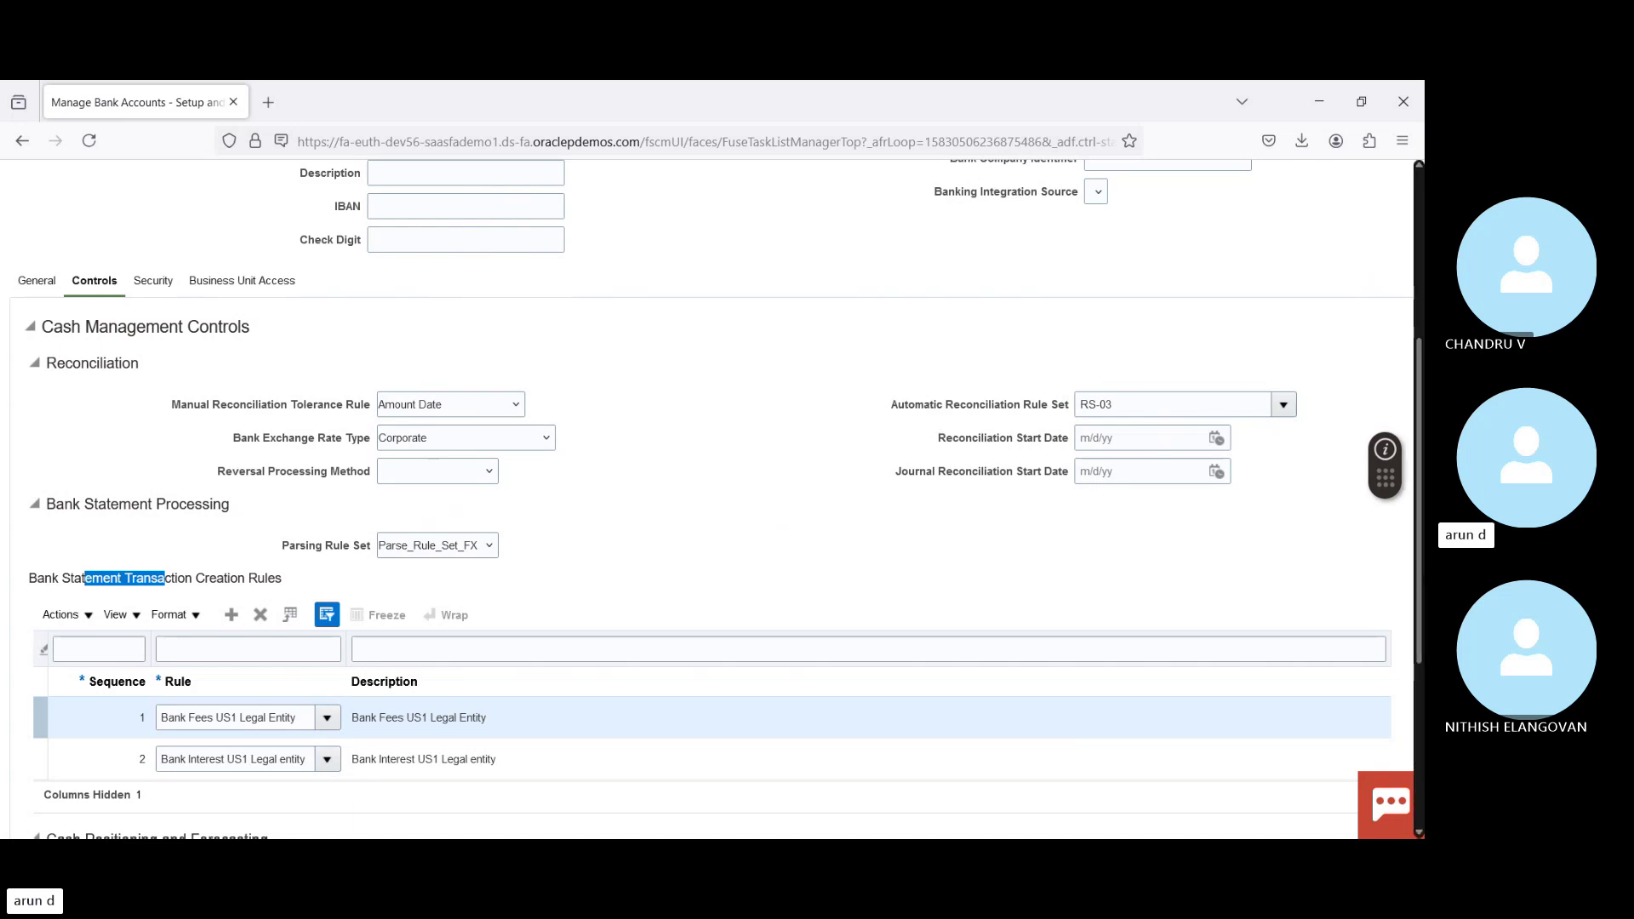
pyautogui.scroll(4, 1145, 723)
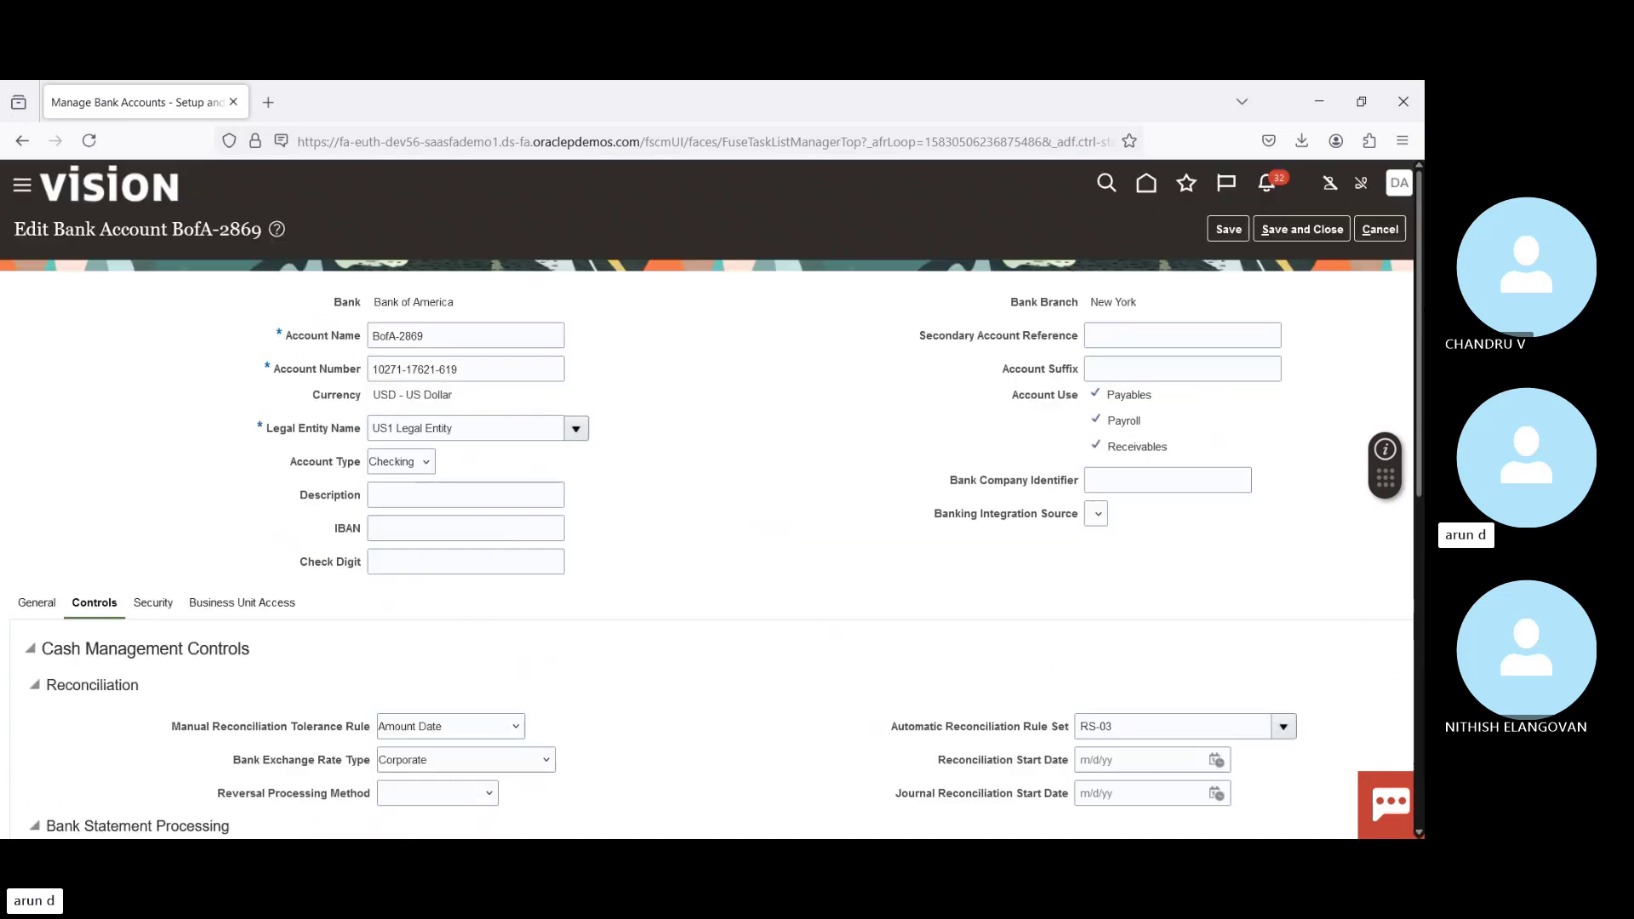
pyautogui.doubleClick(1145, 722)
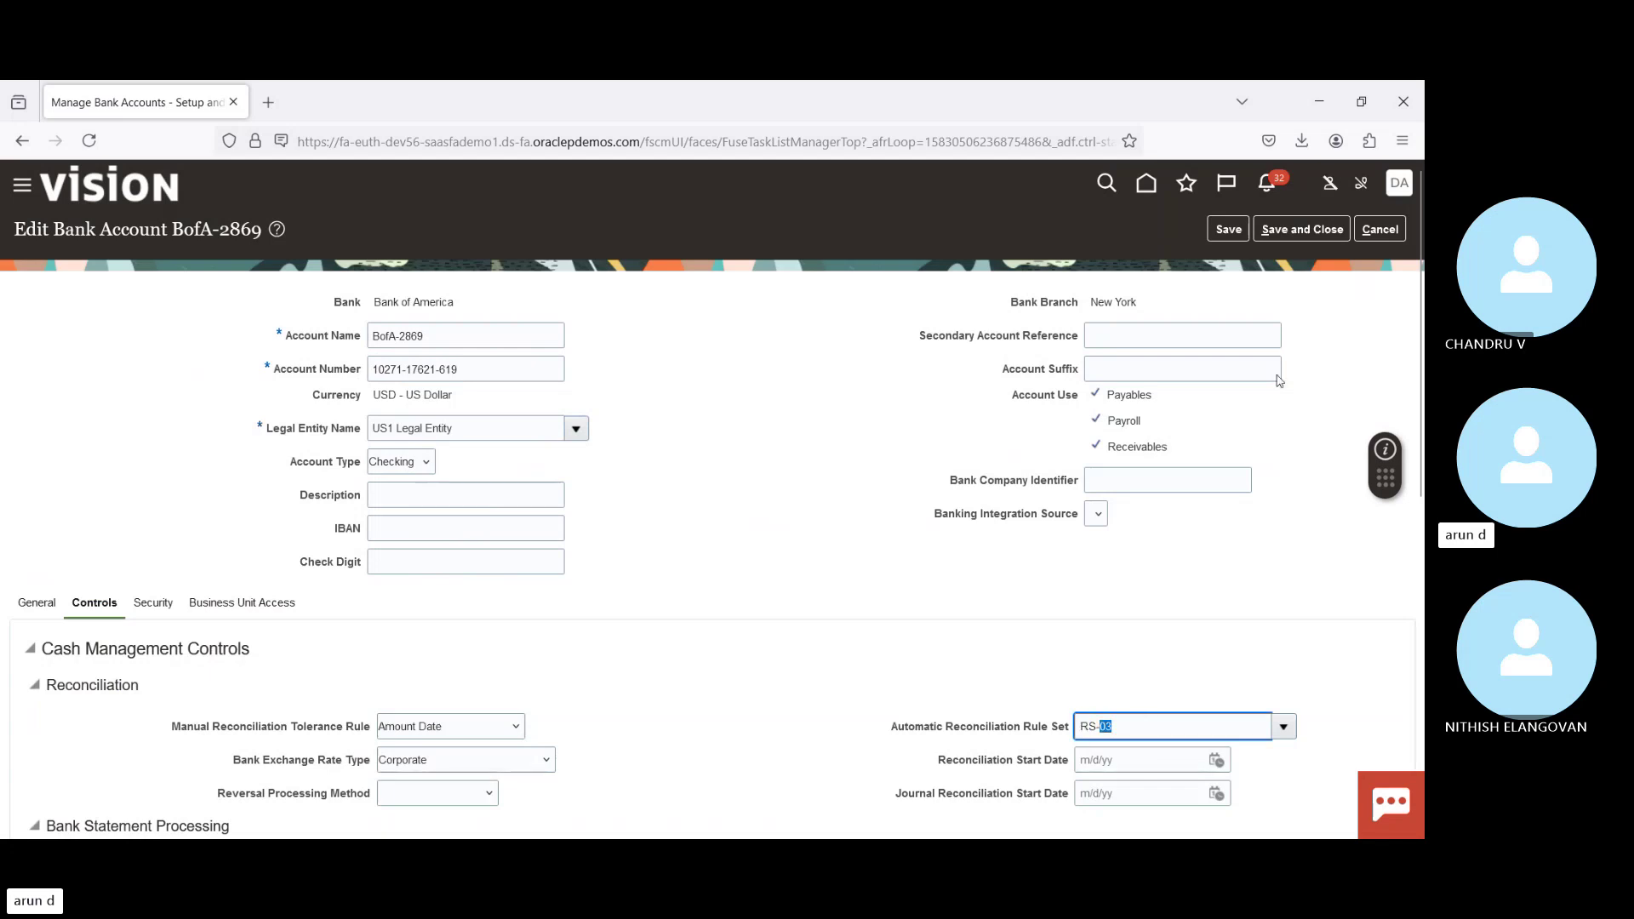
pyautogui.click(1302, 229)
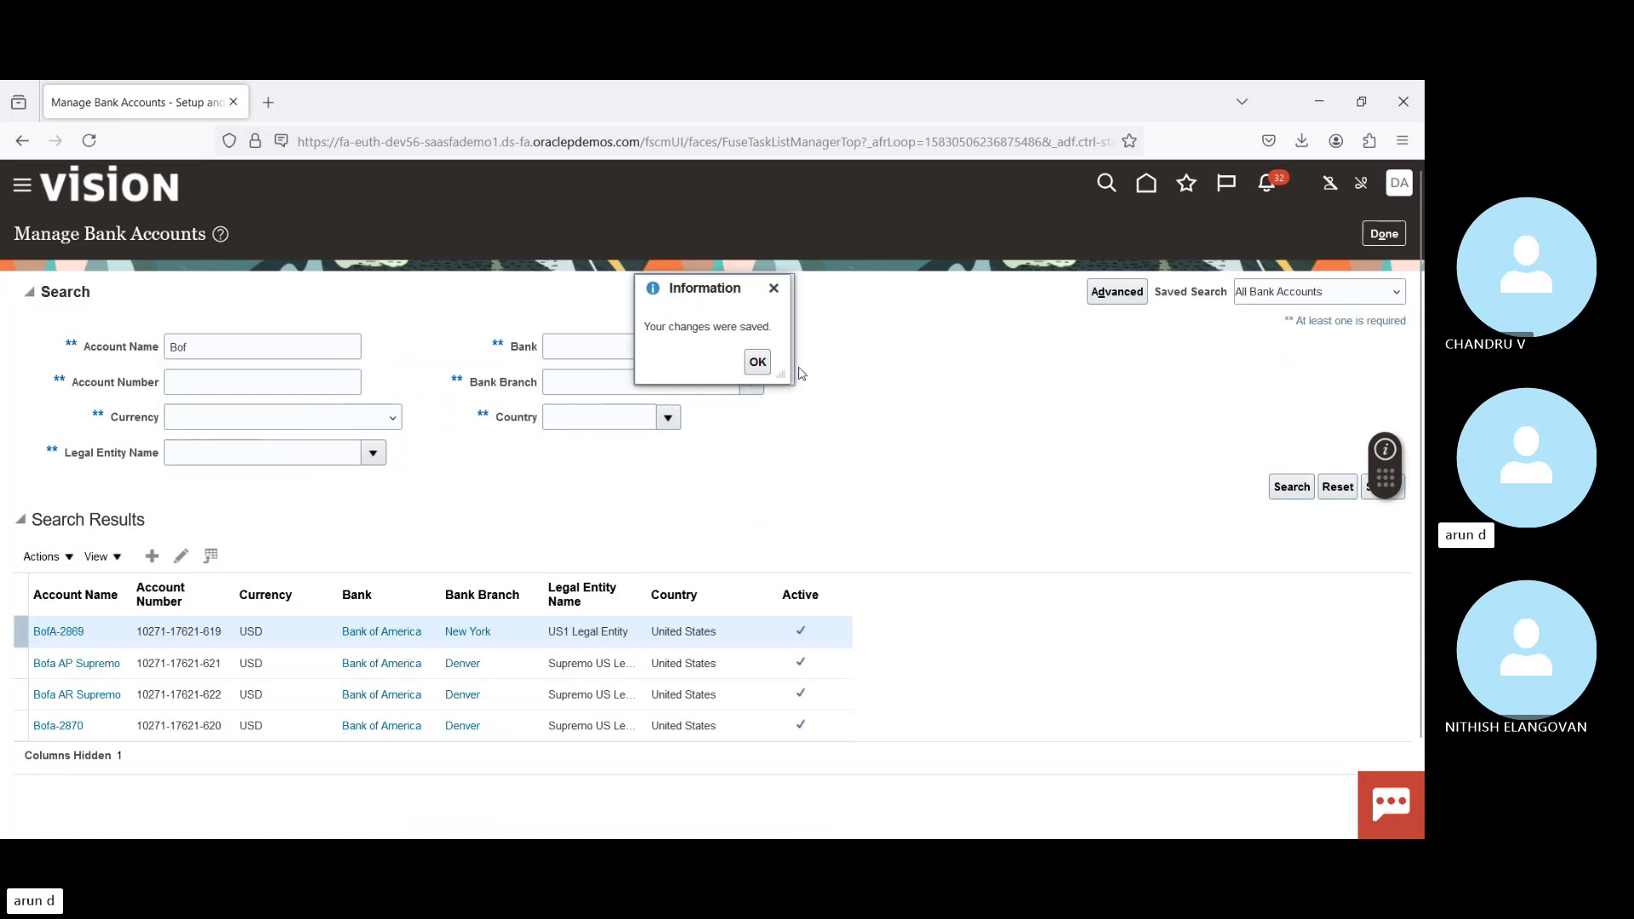
# Step: Return to the Cash Management tasks showing All Tasks and open Manage Bank Statement Reconciliation Rule Sets
pyautogui.click(762, 364)
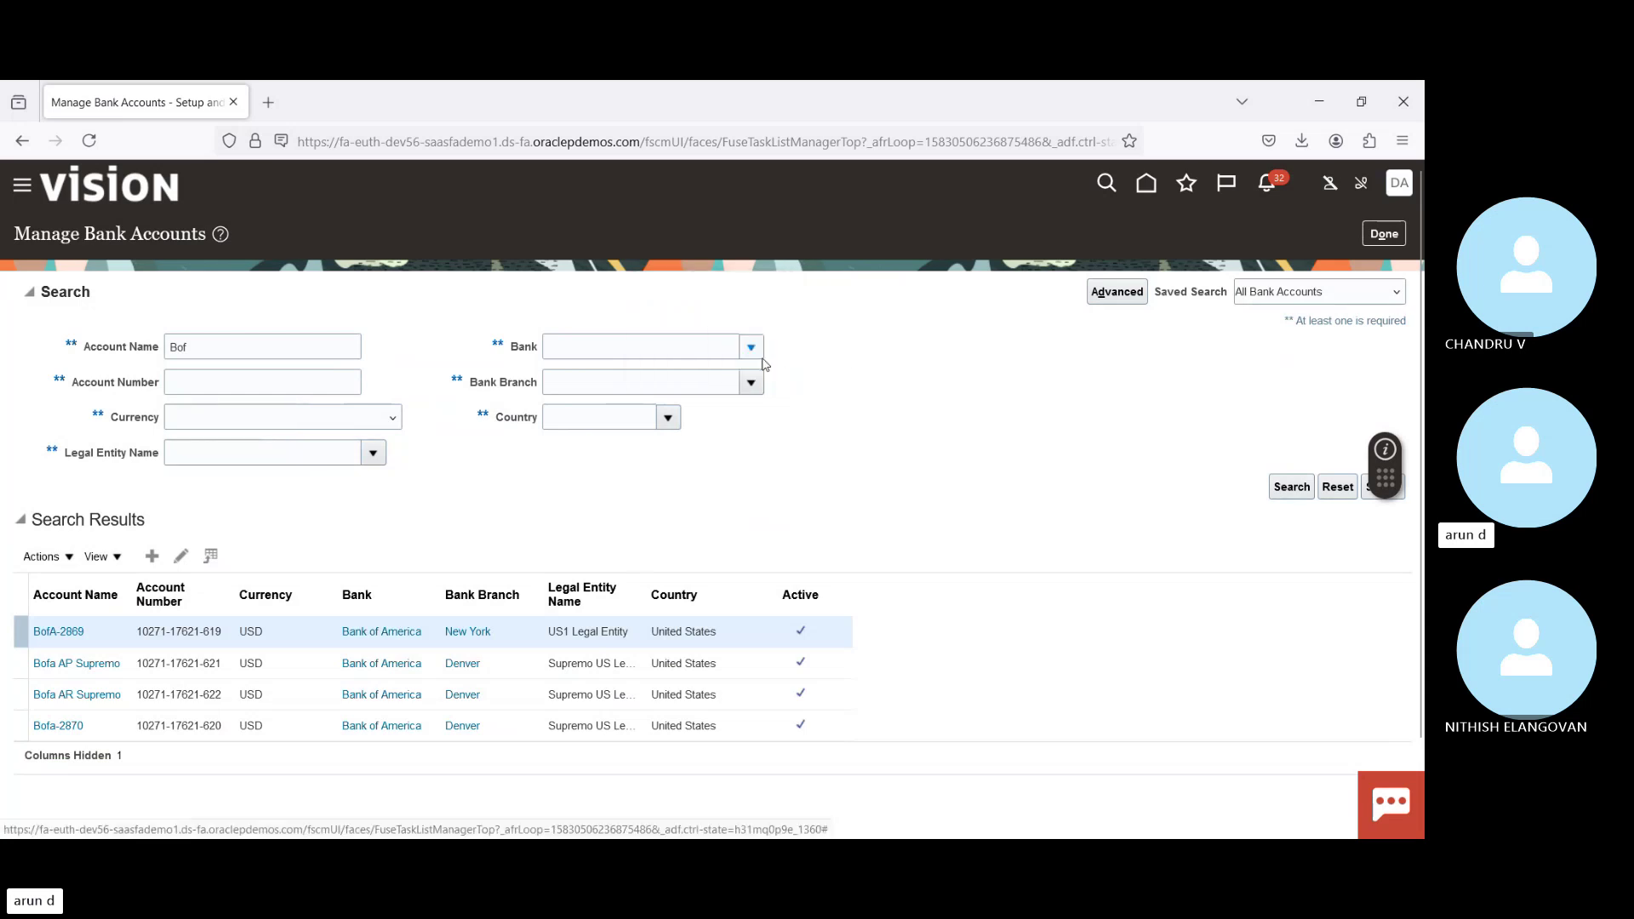
pyautogui.click(1384, 237)
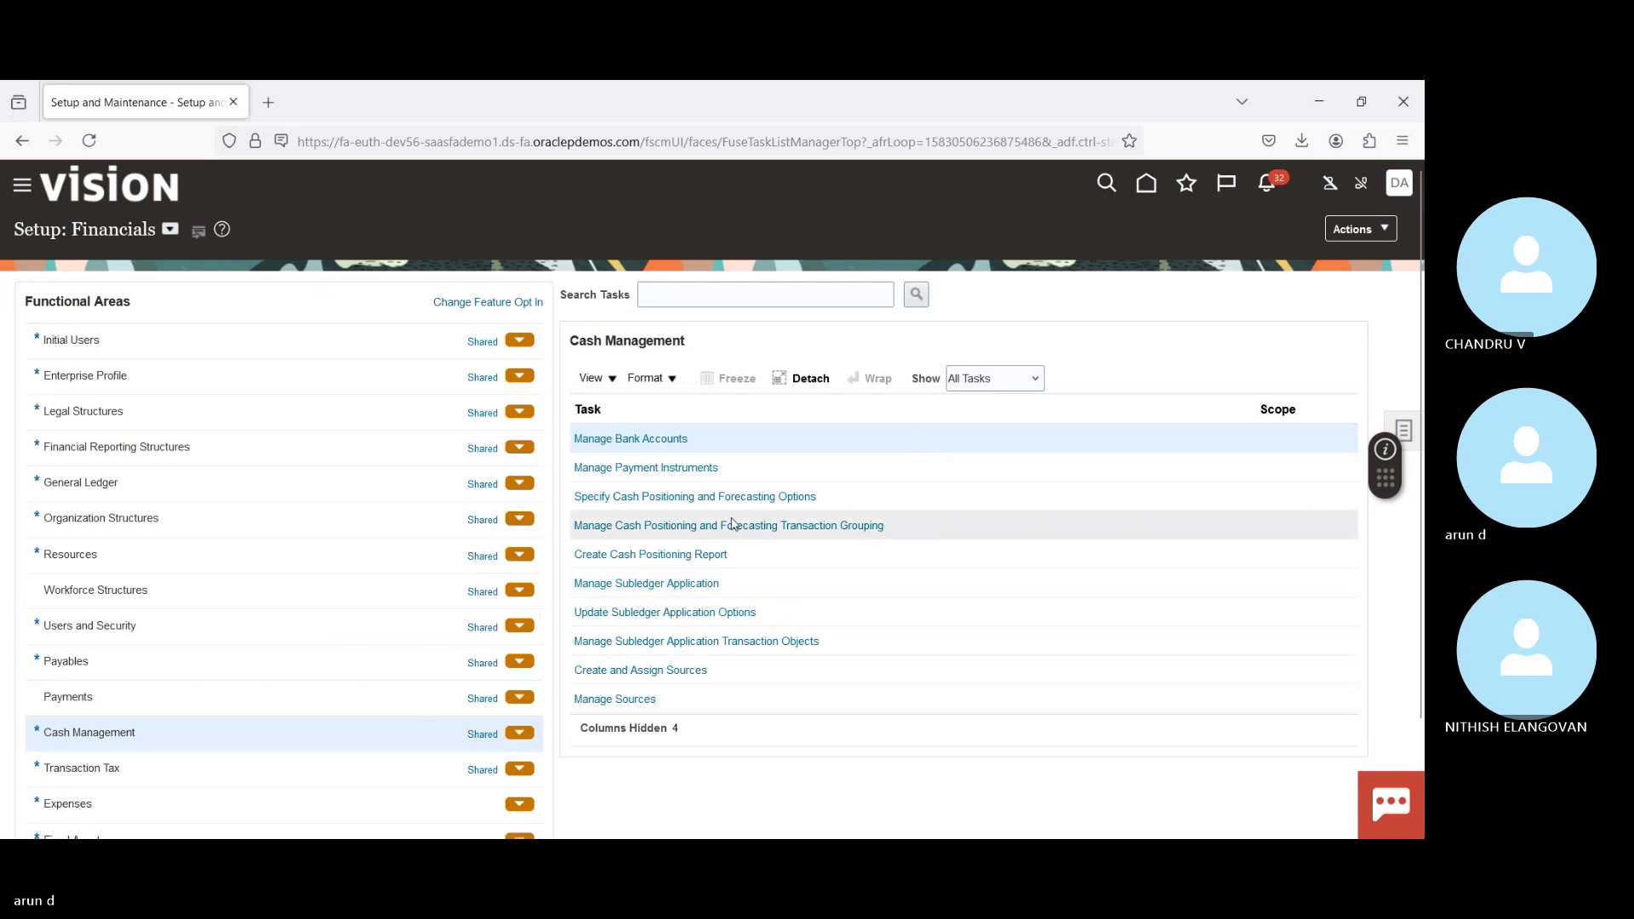
pyautogui.click(974, 391)
pyautogui.click(983, 423)
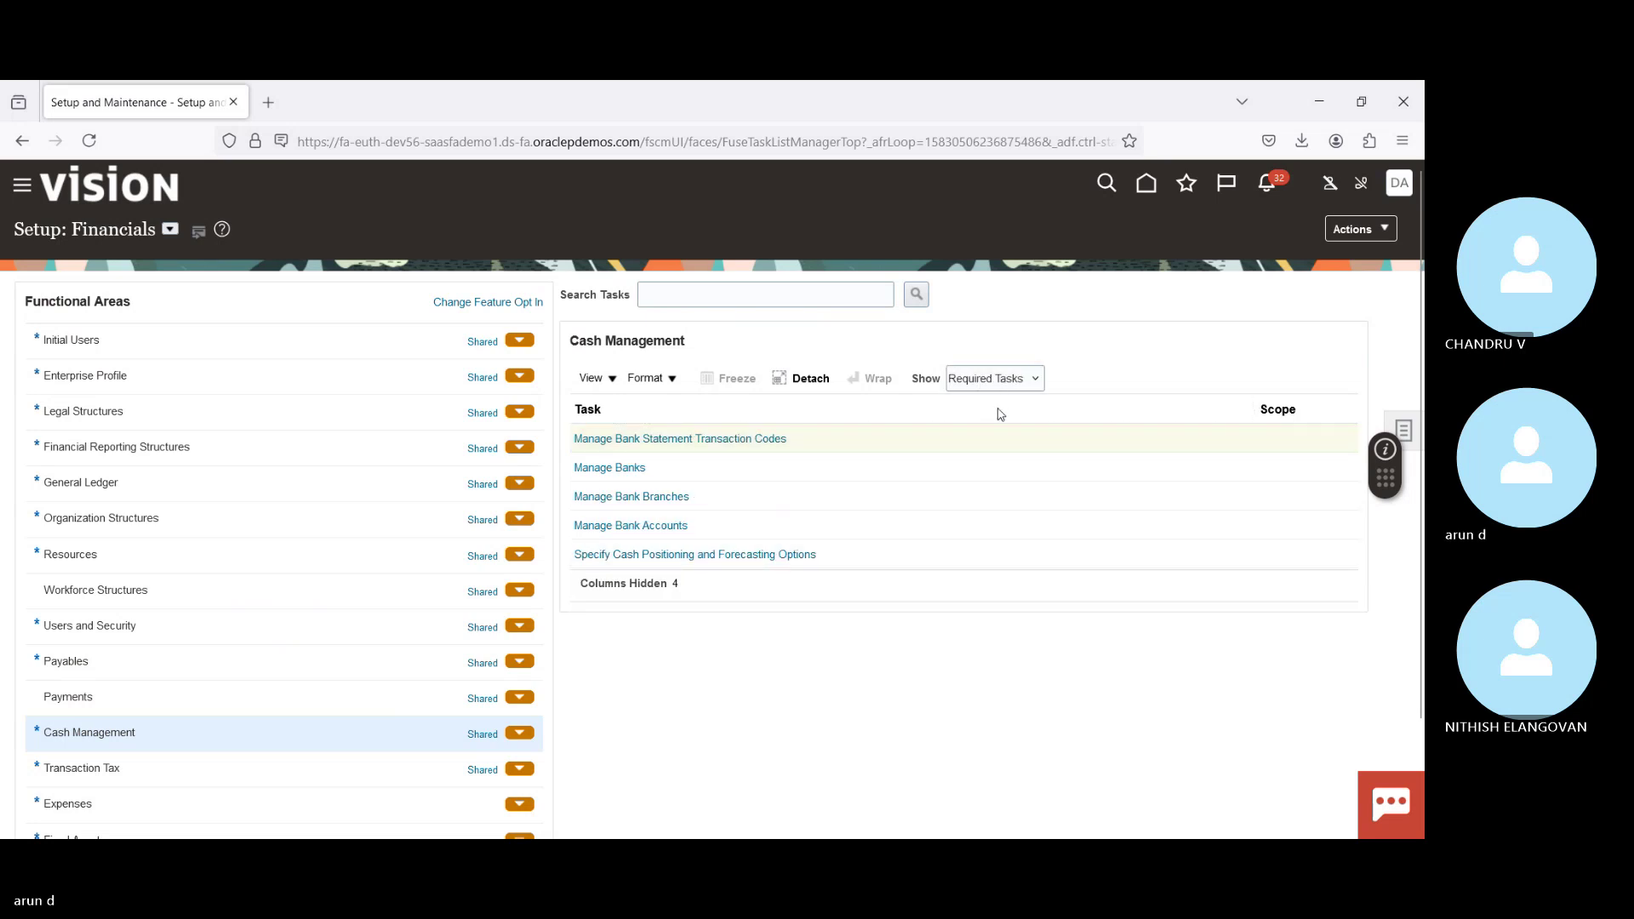
pyautogui.press('Up')
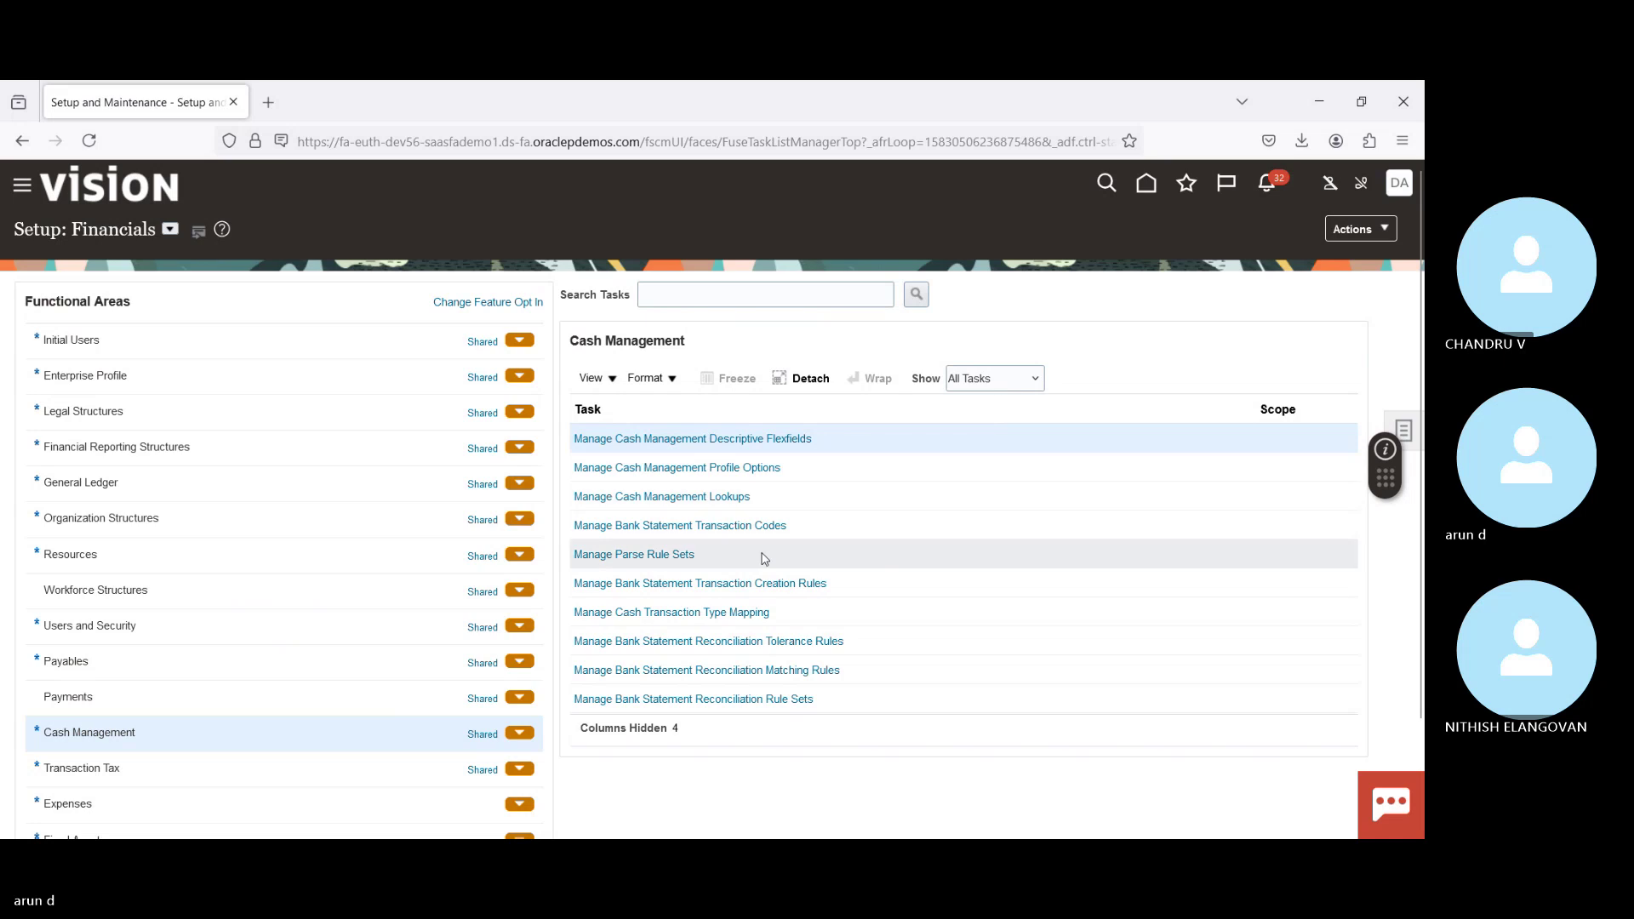
pyautogui.click(752, 703)
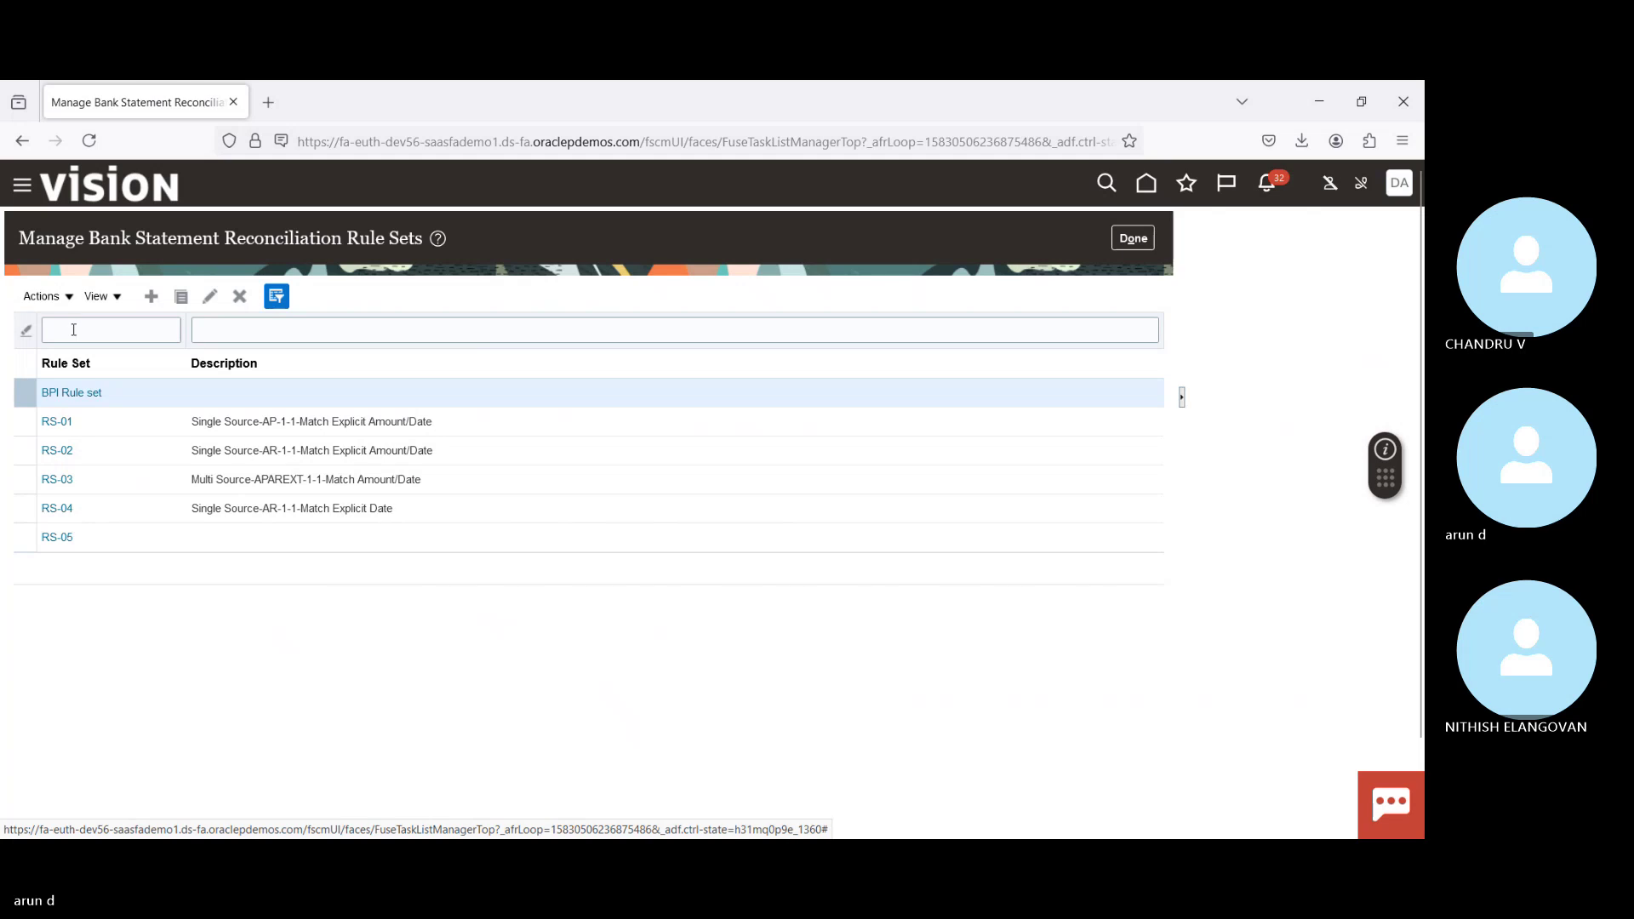
# Step: Open rule set RS-03, note its New York Bank of America account, and cancel unchanged
pyautogui.click(79, 332)
pyautogui.press('Return')
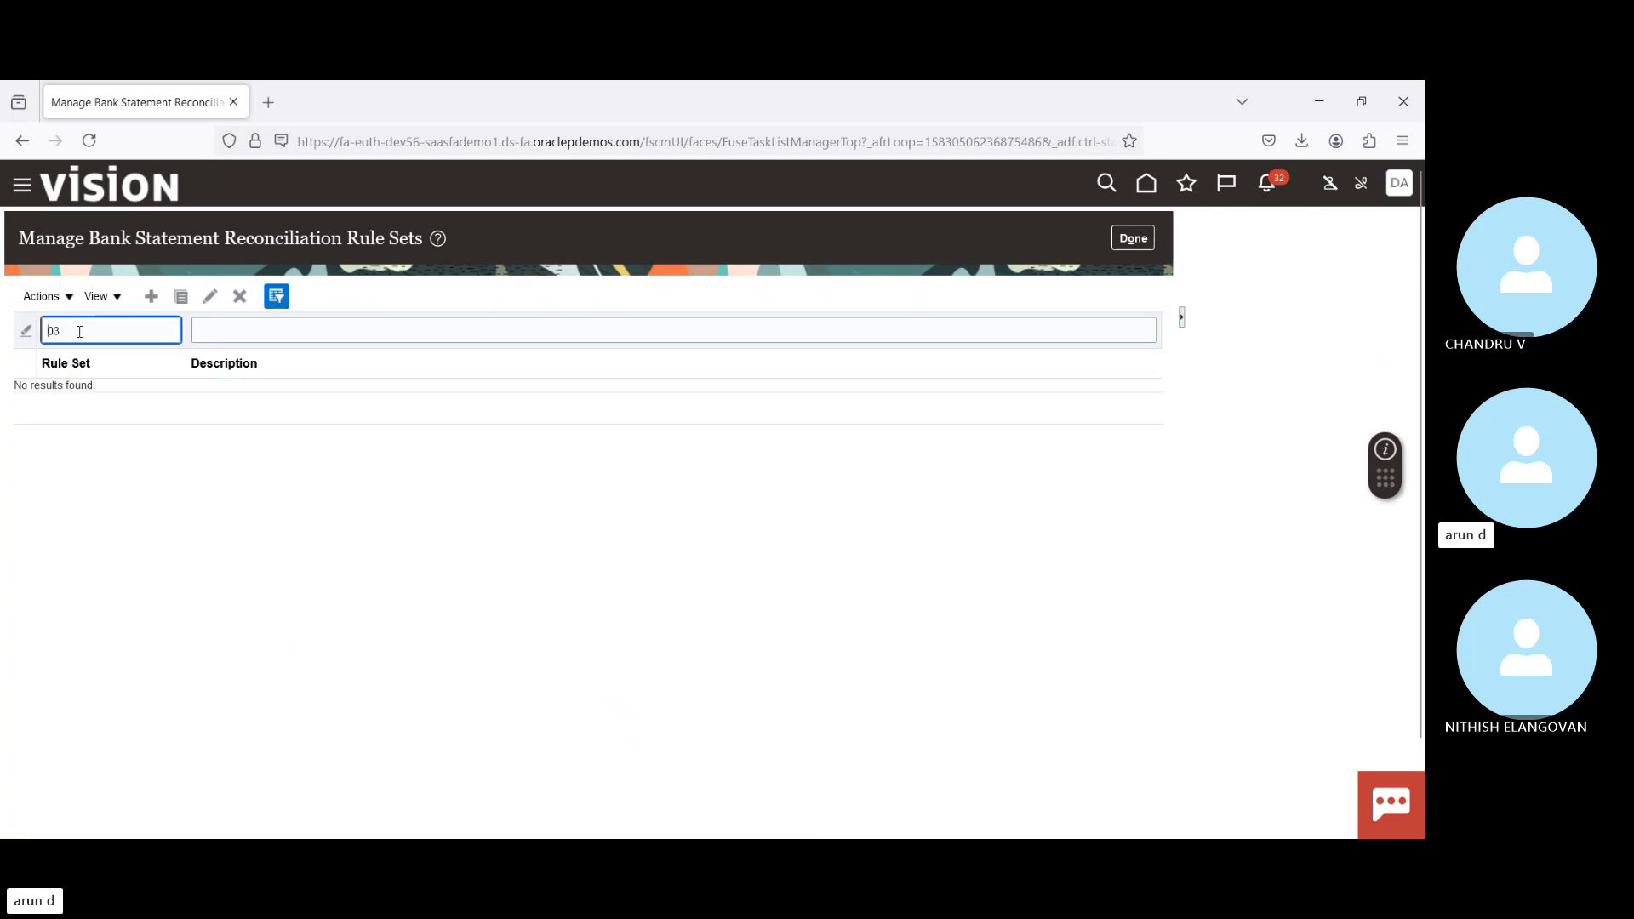
pyautogui.doubleClick(147, 339)
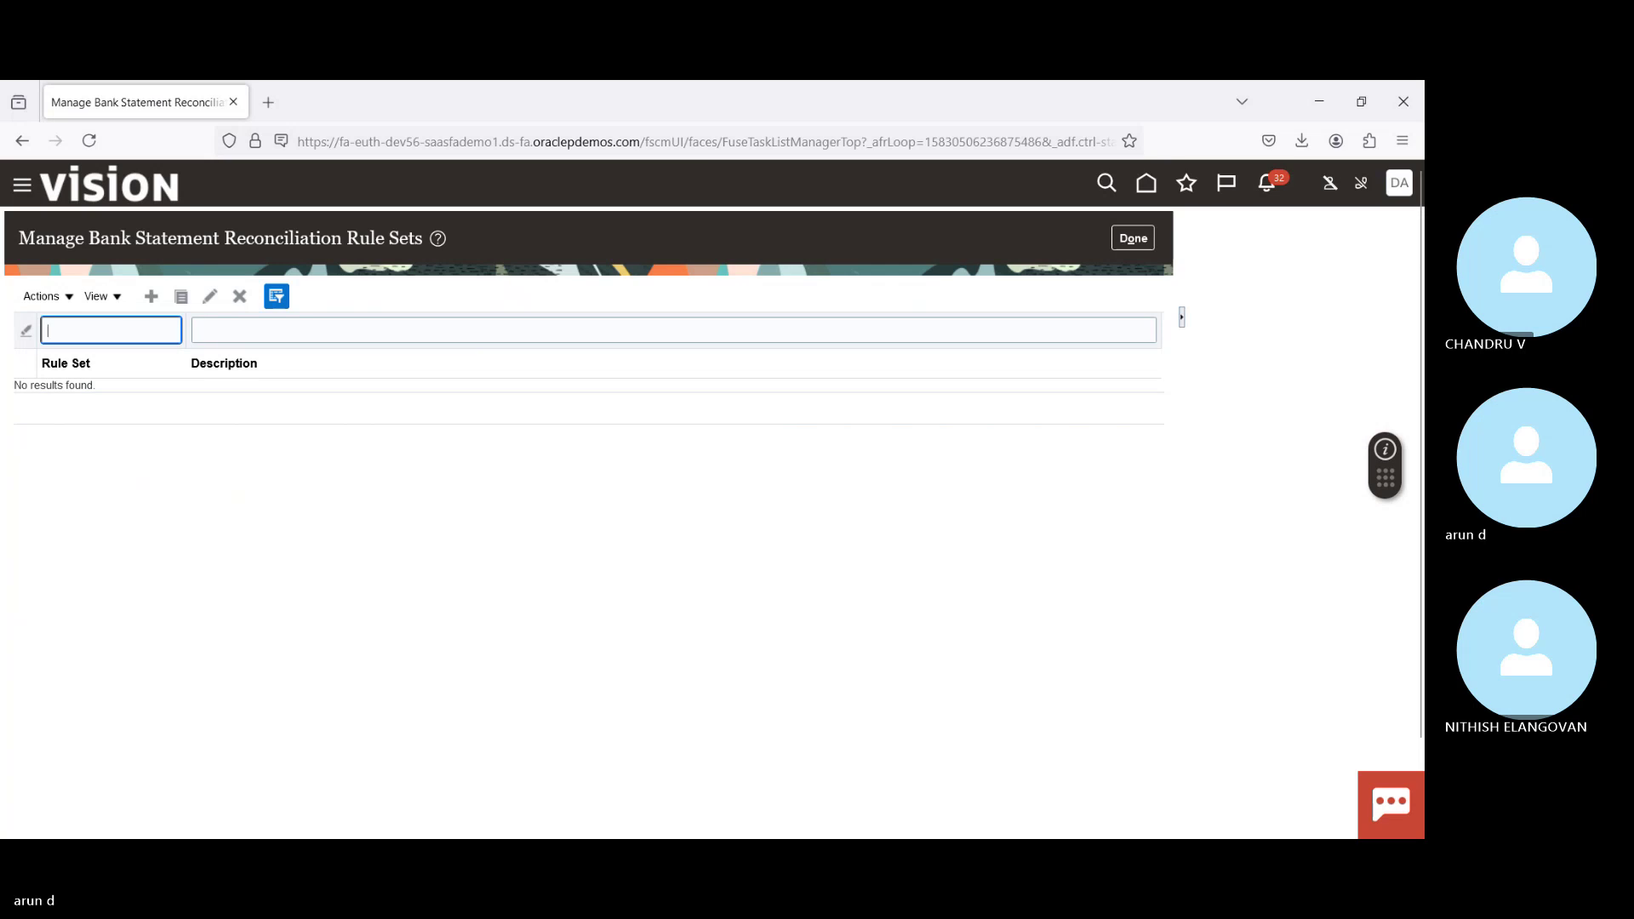
pyautogui.press('Return')
pyautogui.click(95, 481)
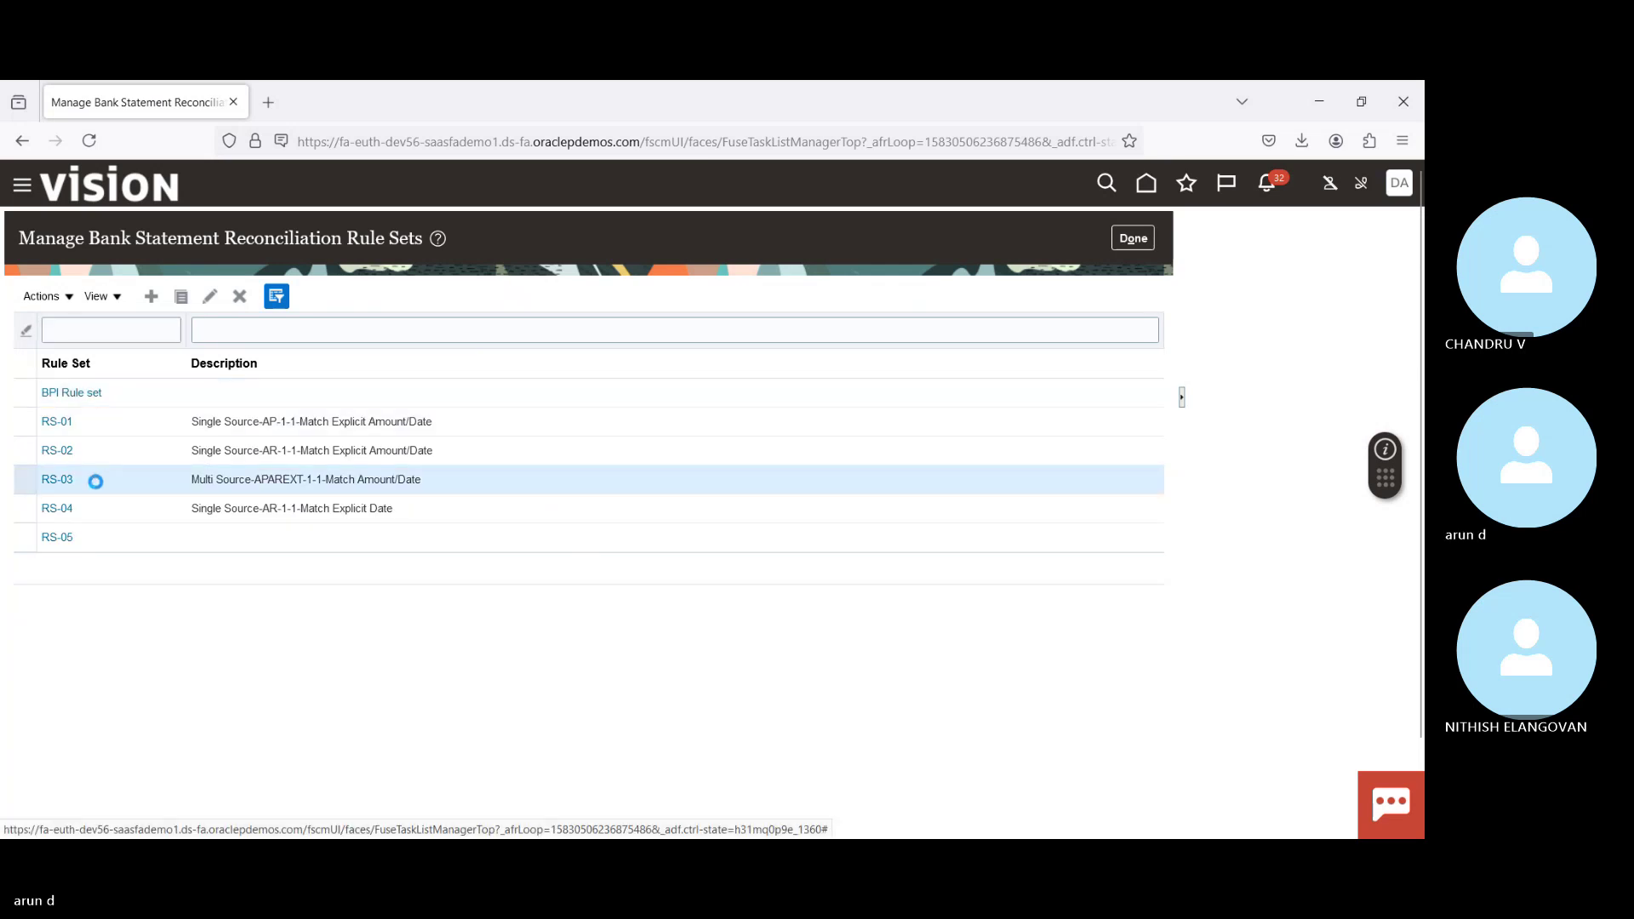
pyautogui.click(57, 479)
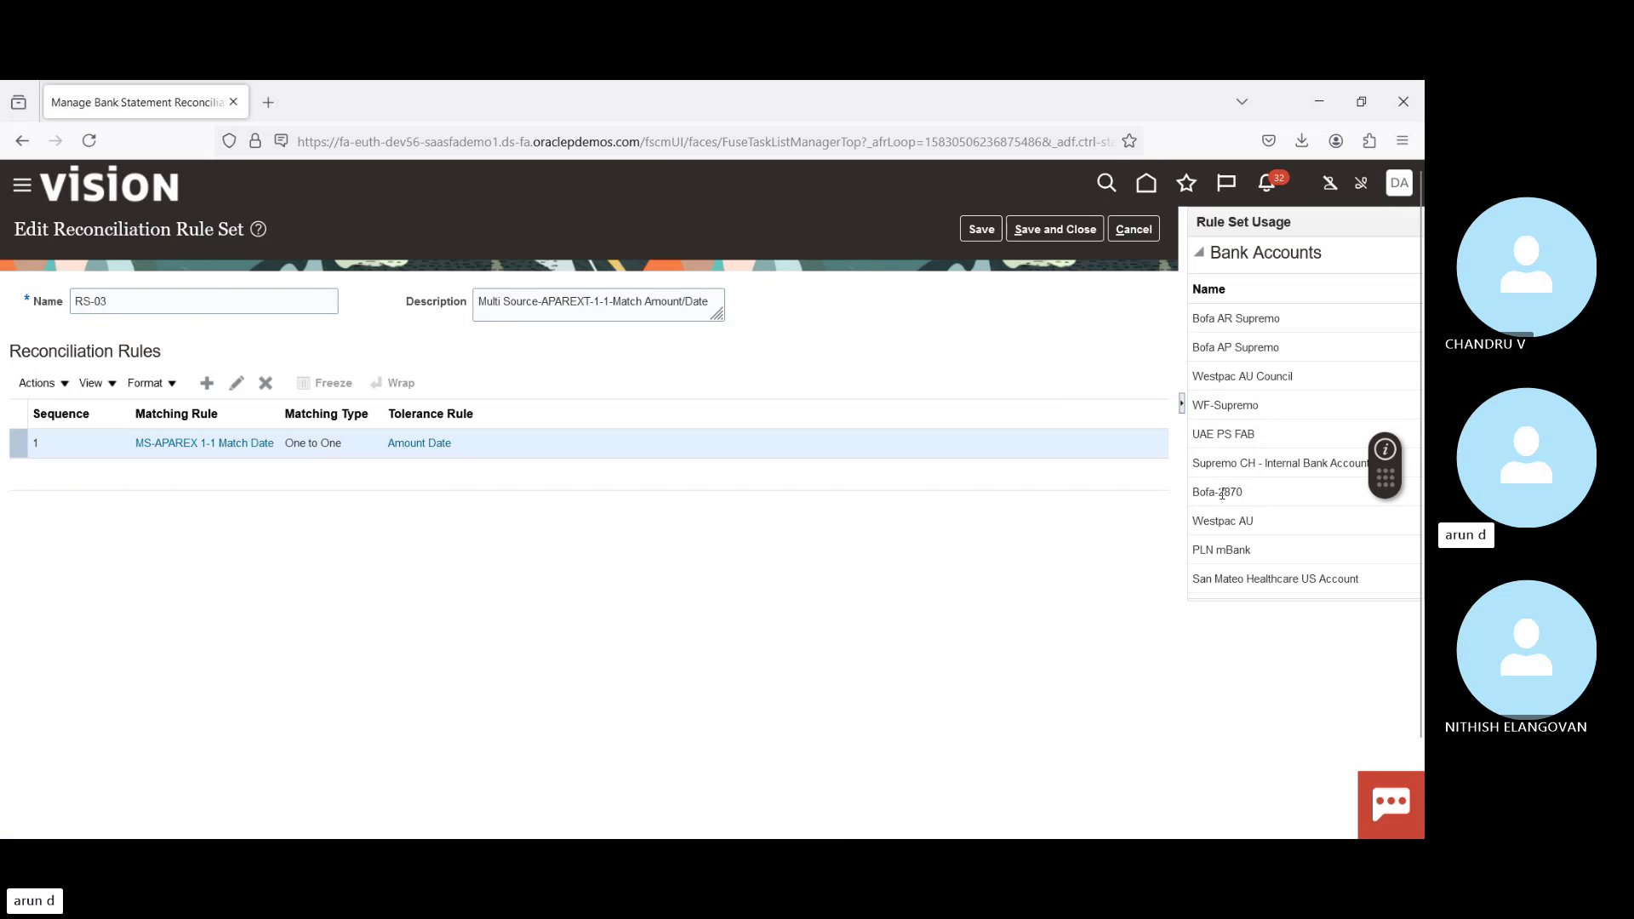
pyautogui.scroll(-1, 1222, 493)
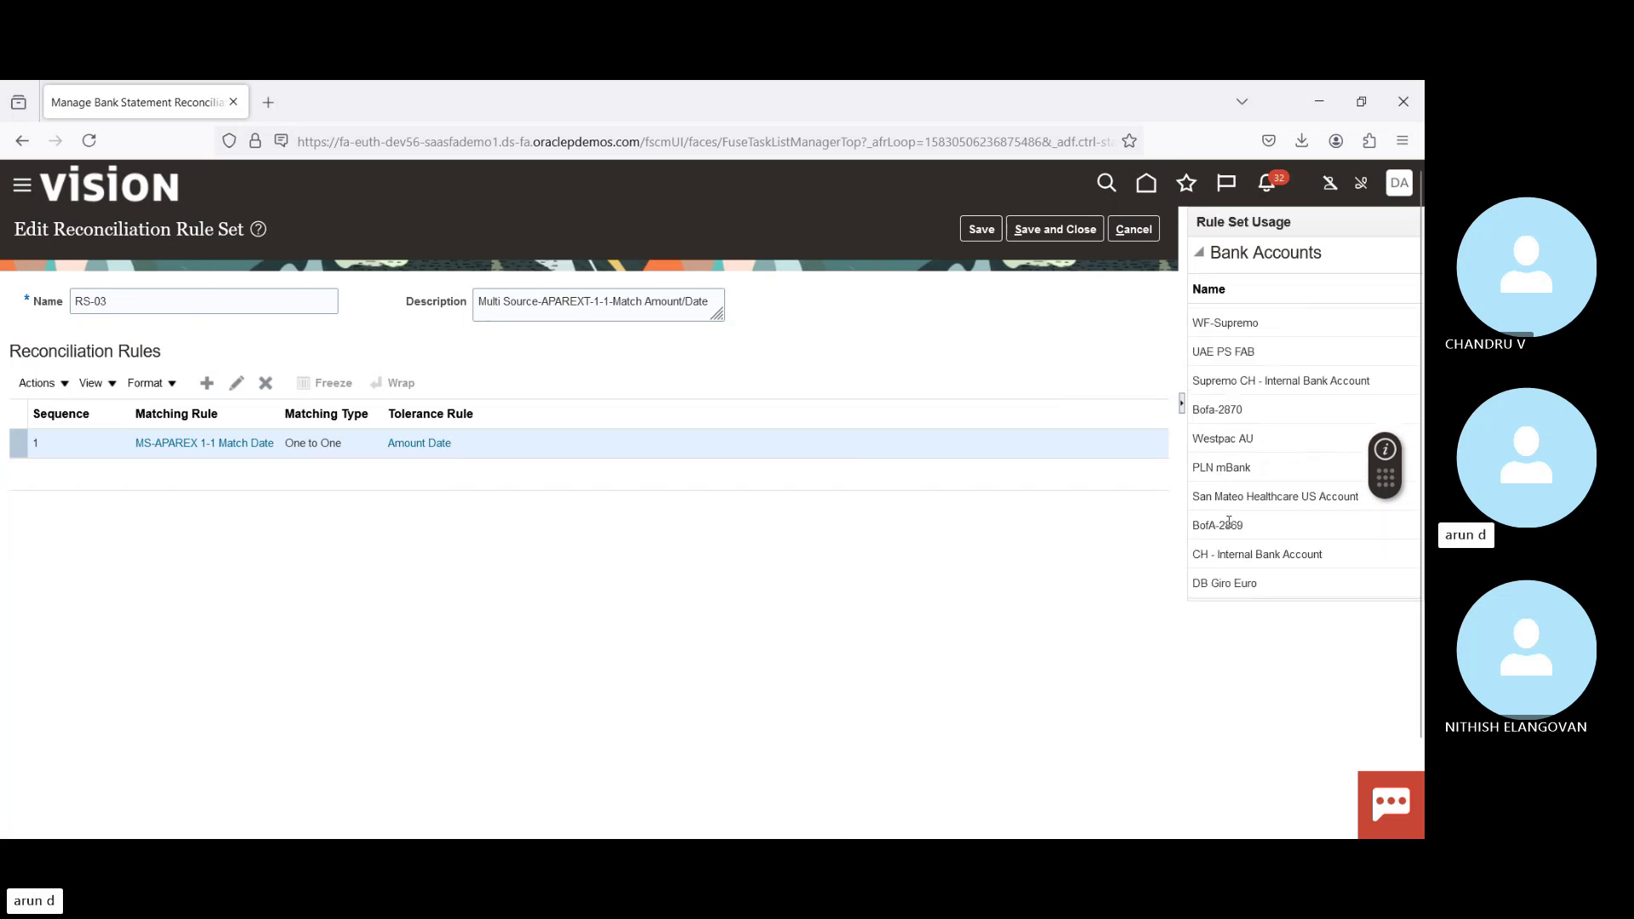
pyautogui.doubleClick(1229, 524)
pyautogui.click(1139, 232)
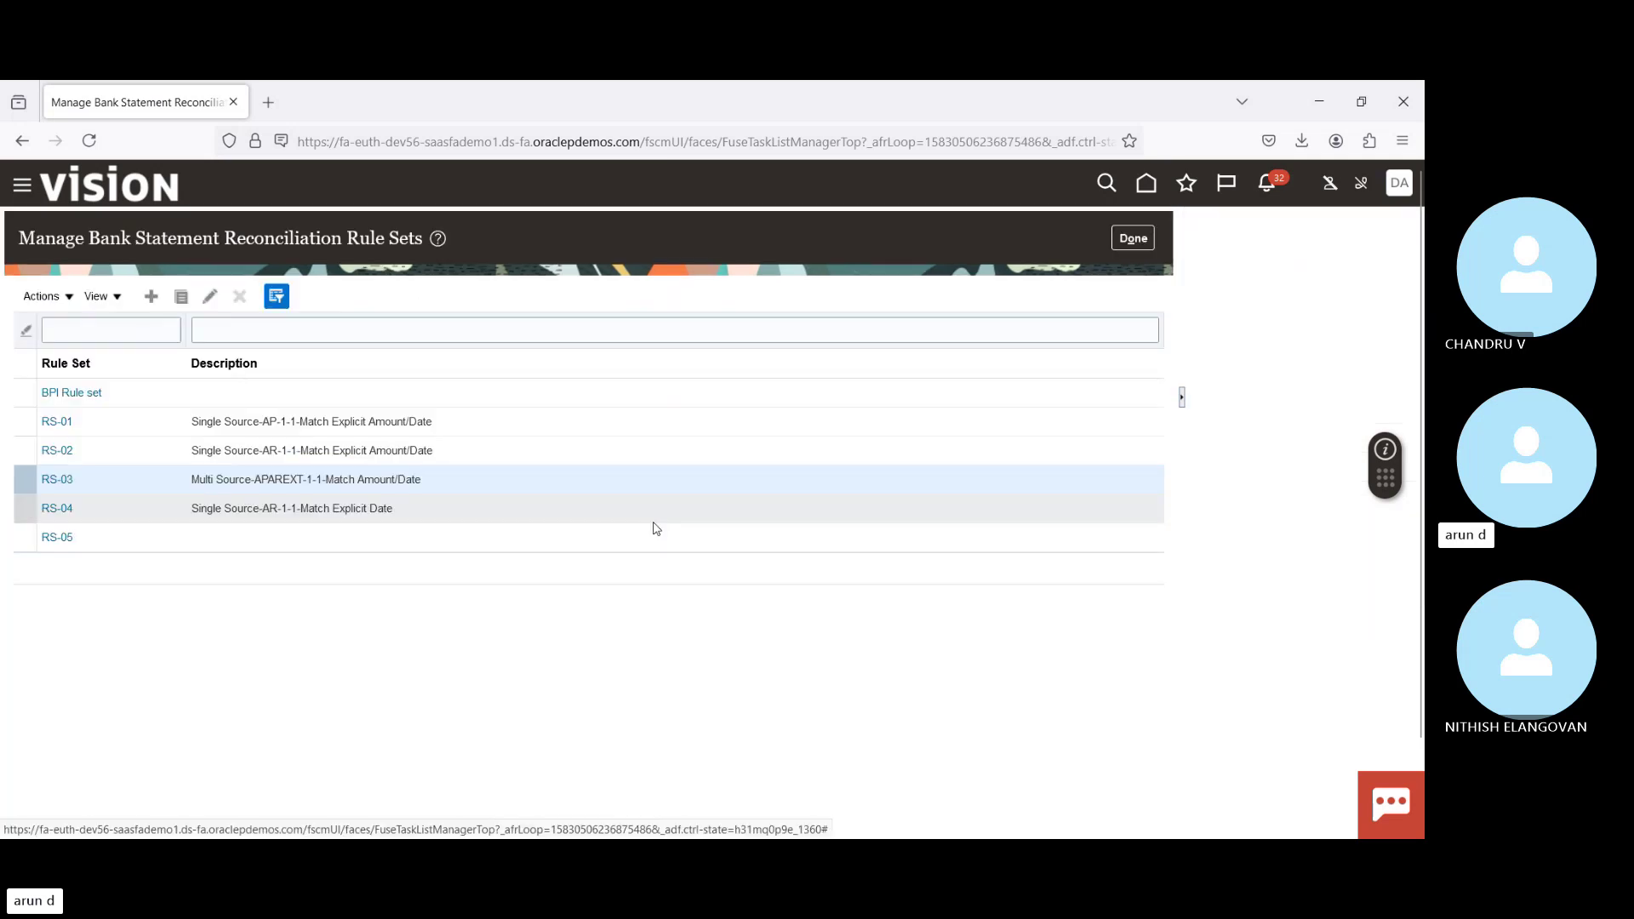
# Step: Try Manage Payment Instruments, note the virtual card feature error, and dismiss it to Setup: Financials
pyautogui.click(1136, 239)
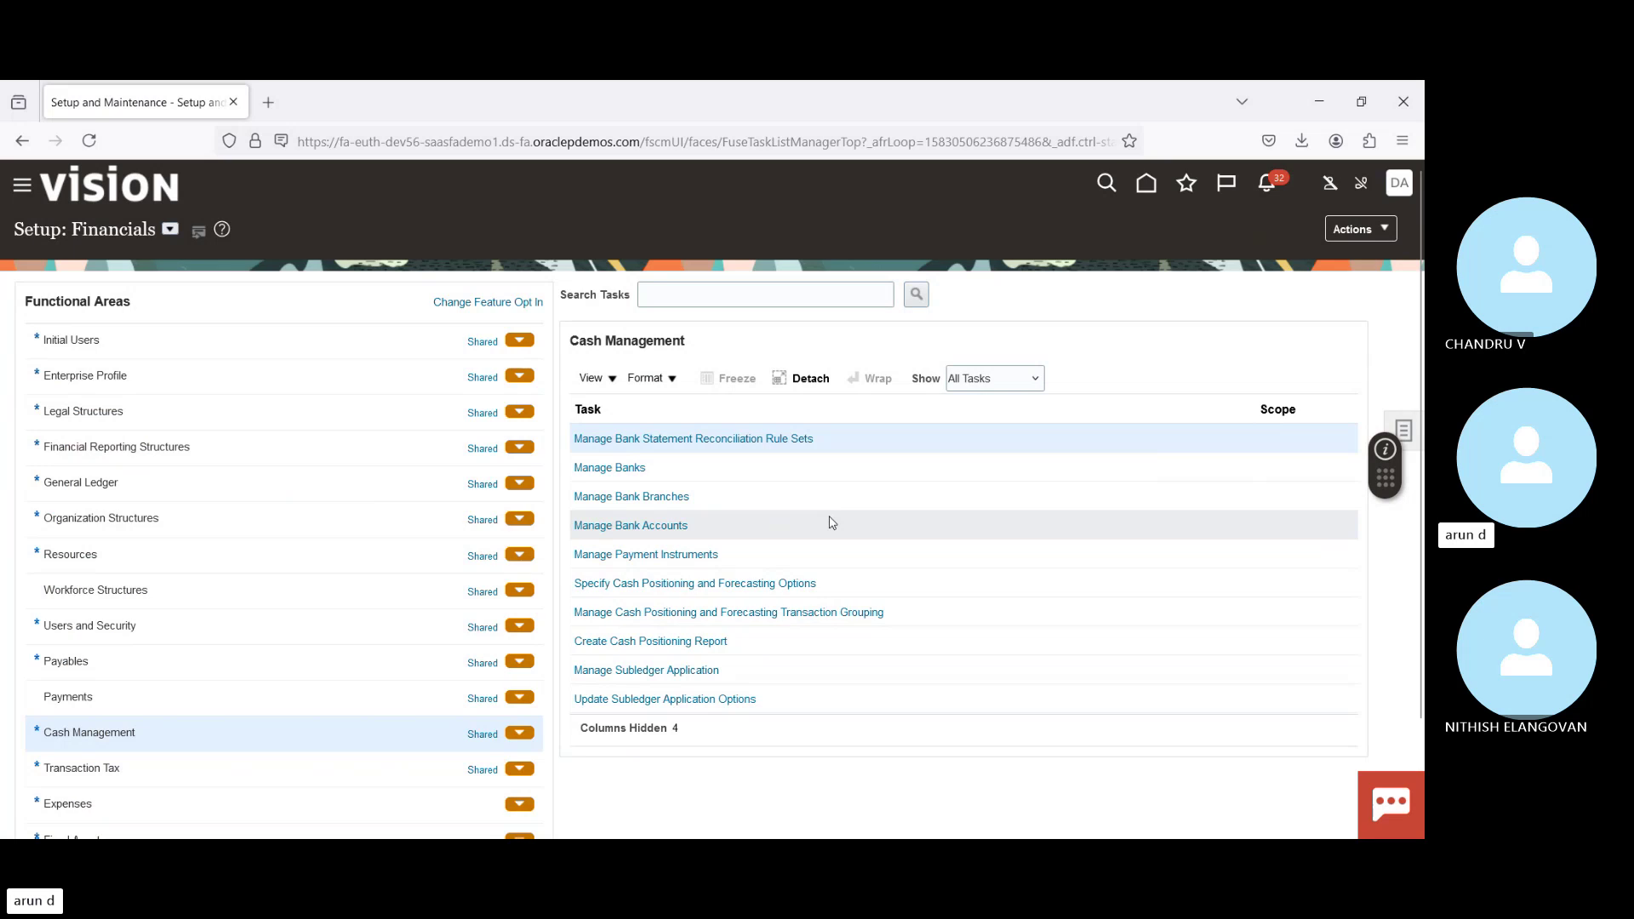
pyautogui.click(619, 555)
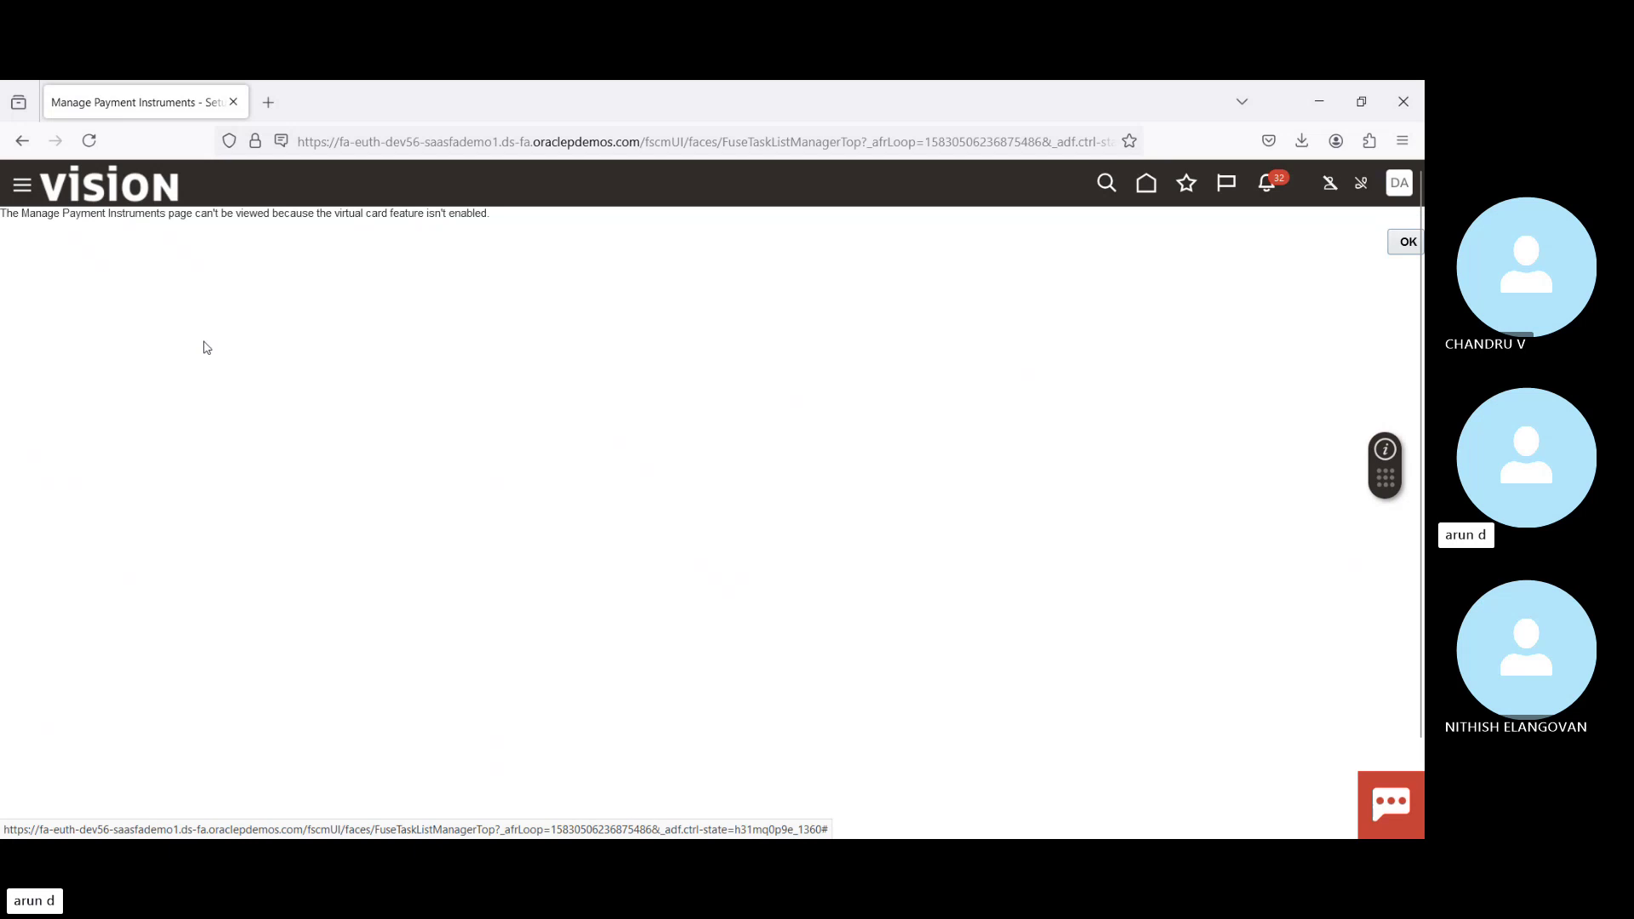
pyautogui.moveTo(103, 214); pyautogui.dragTo(288, 219)
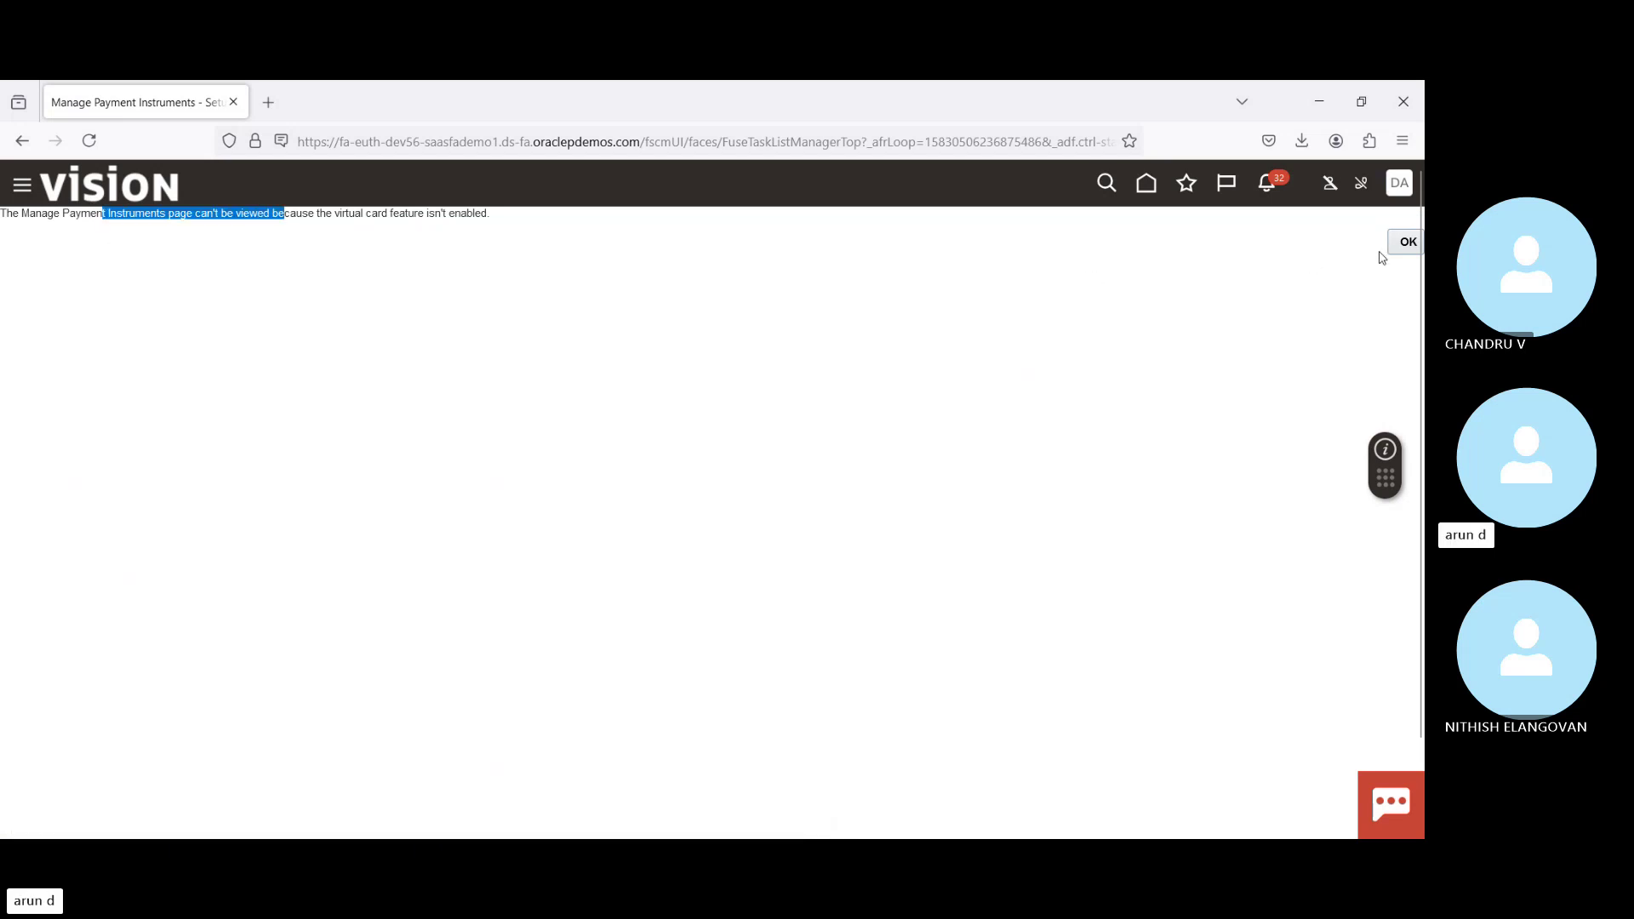
pyautogui.click(1407, 243)
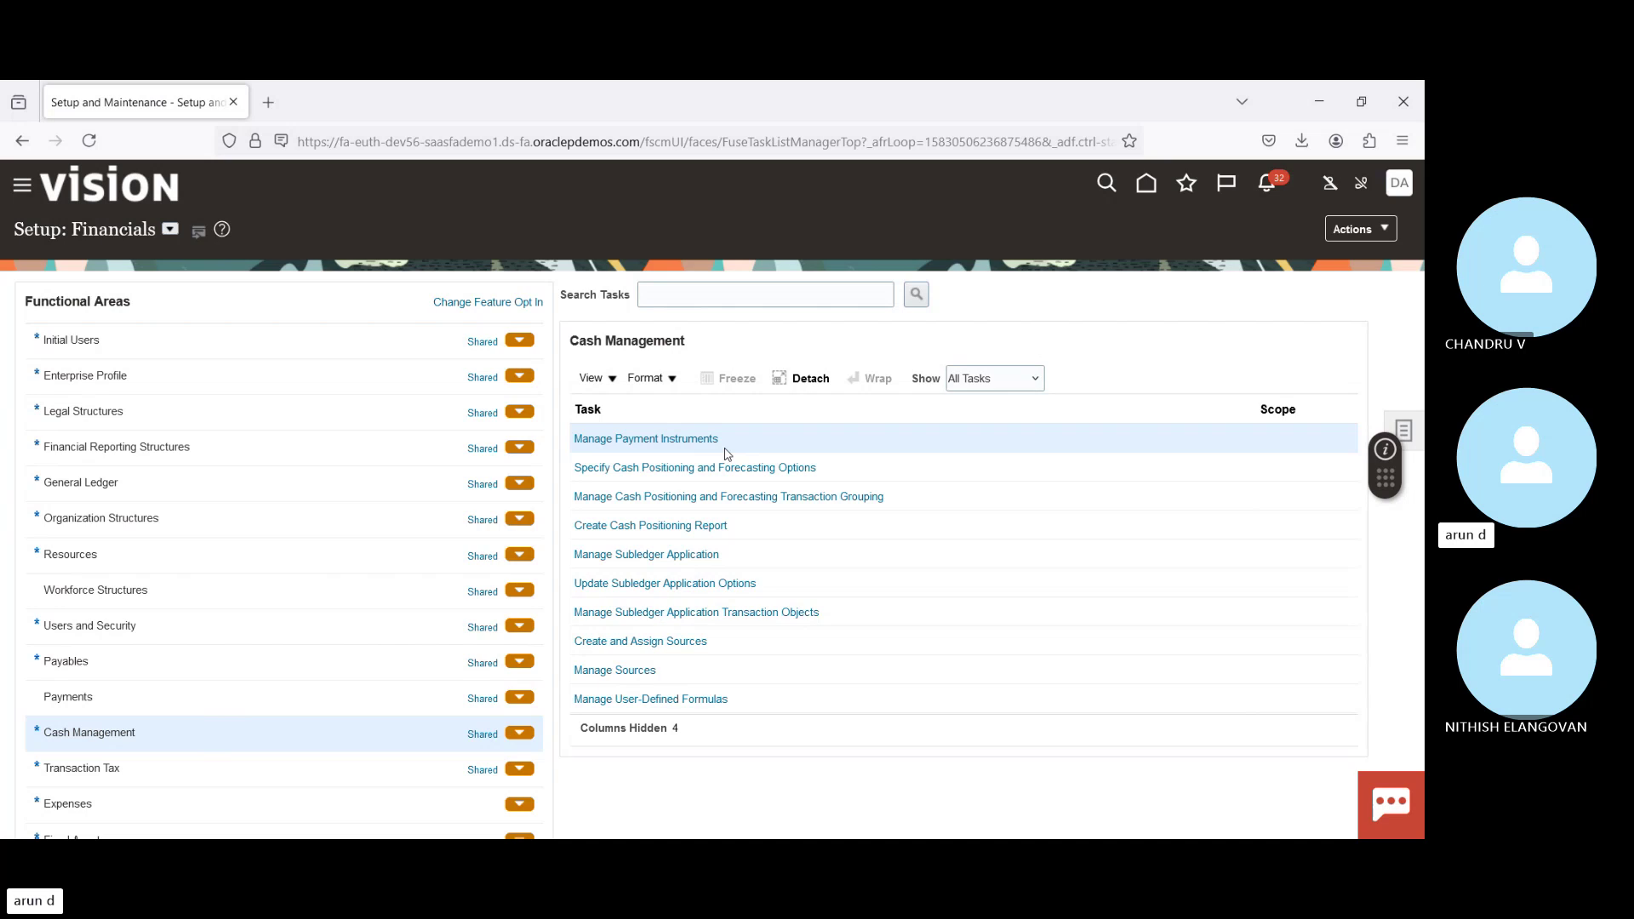
# Step: Toggle the task list between Required and All Tasks, then open Manage Bank Statement Transaction Creation Rules
pyautogui.click(1009, 385)
pyautogui.click(983, 432)
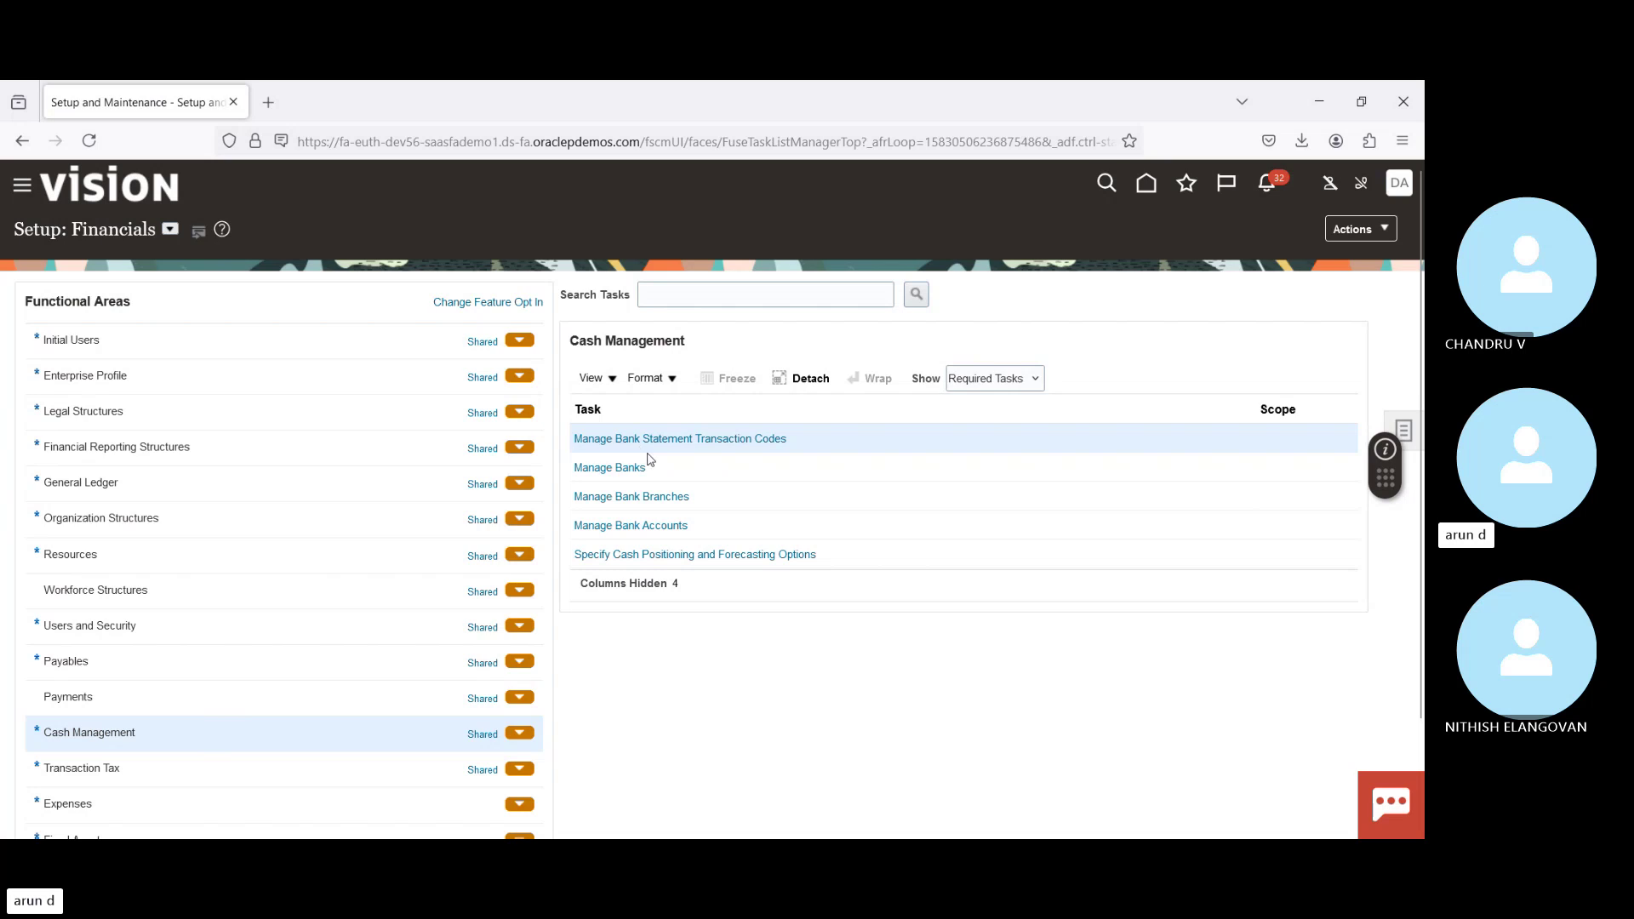
pyautogui.click(998, 393)
pyautogui.click(981, 412)
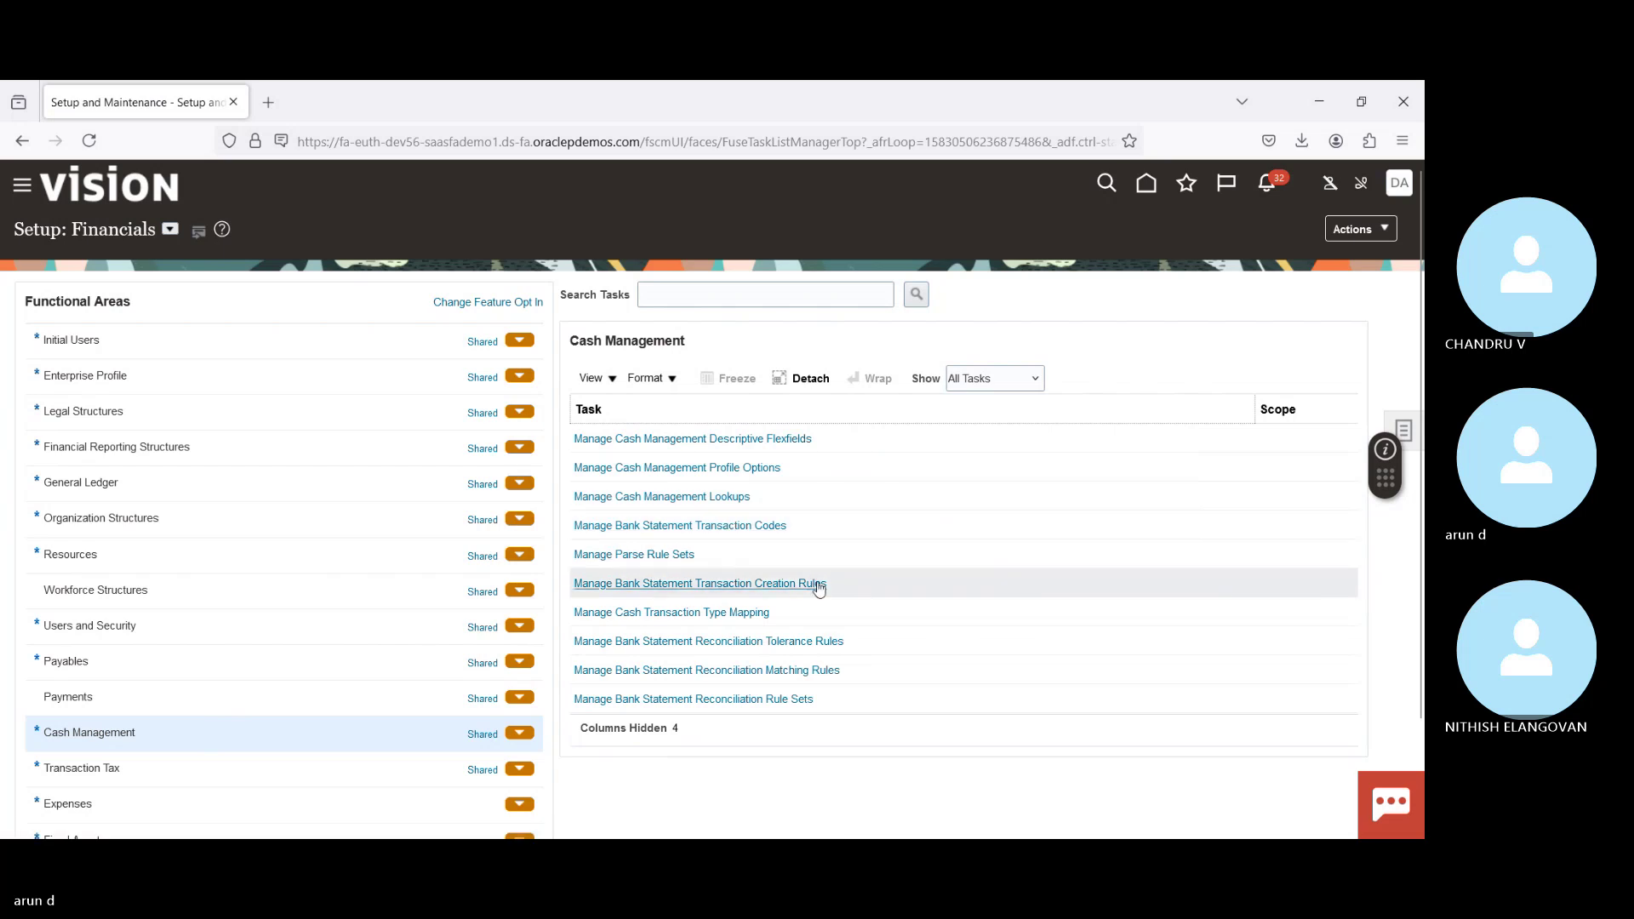
pyautogui.click(733, 585)
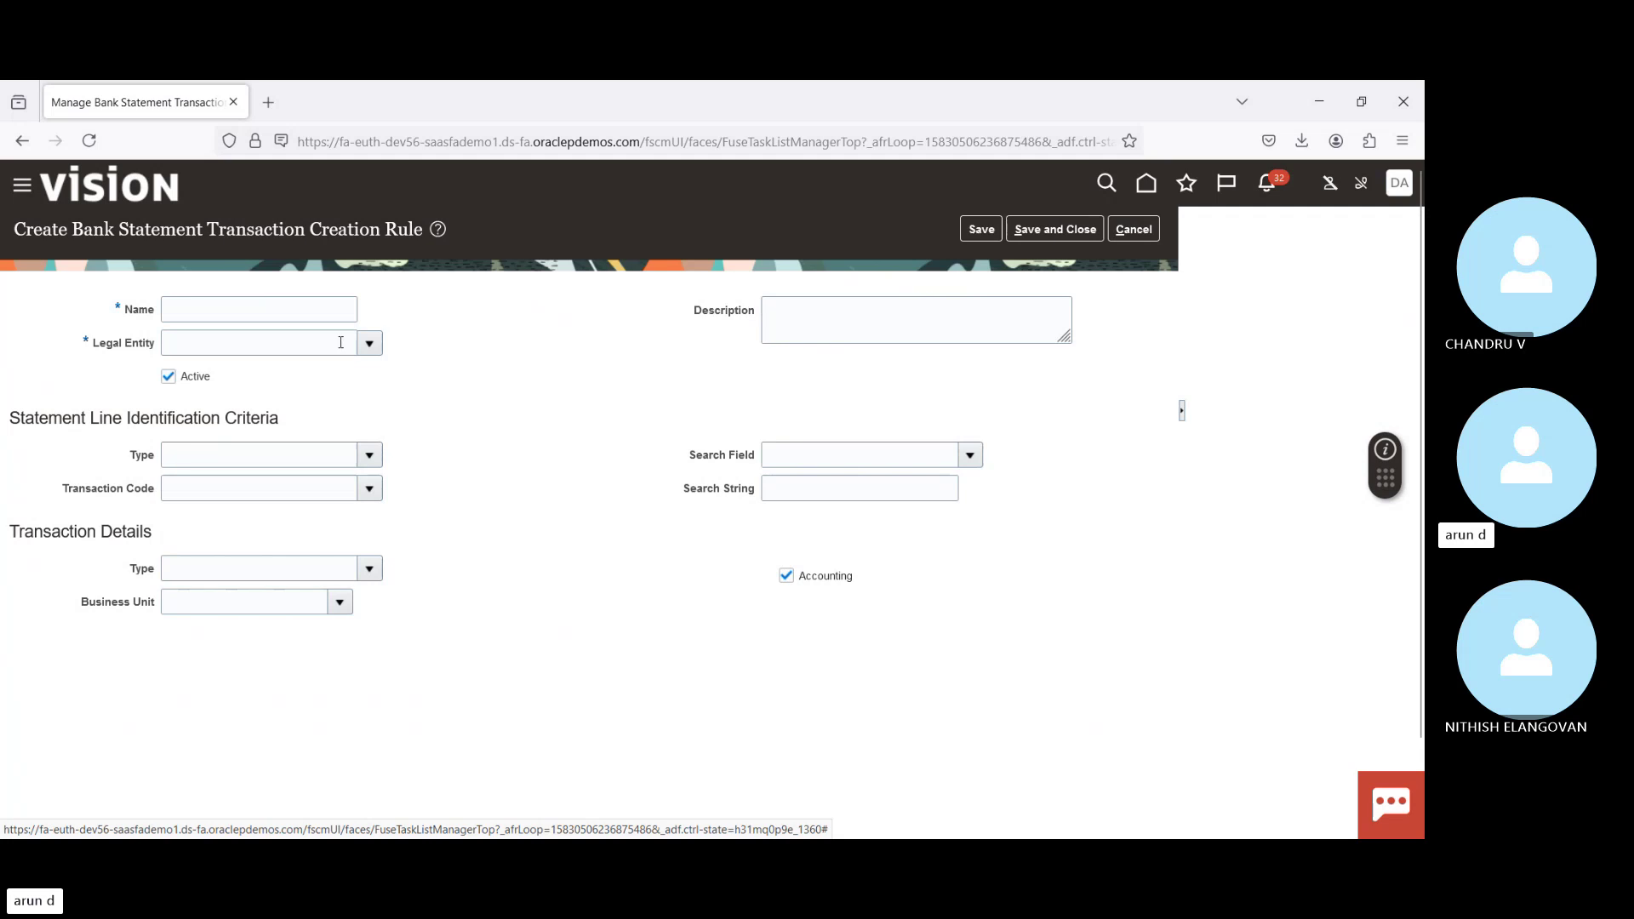
# Step: Name the new rule 'BPI Bank Charge' and assign US1 Legal Entity
pyautogui.click(245, 310)
pyautogui.write('BPI Bank Charge')
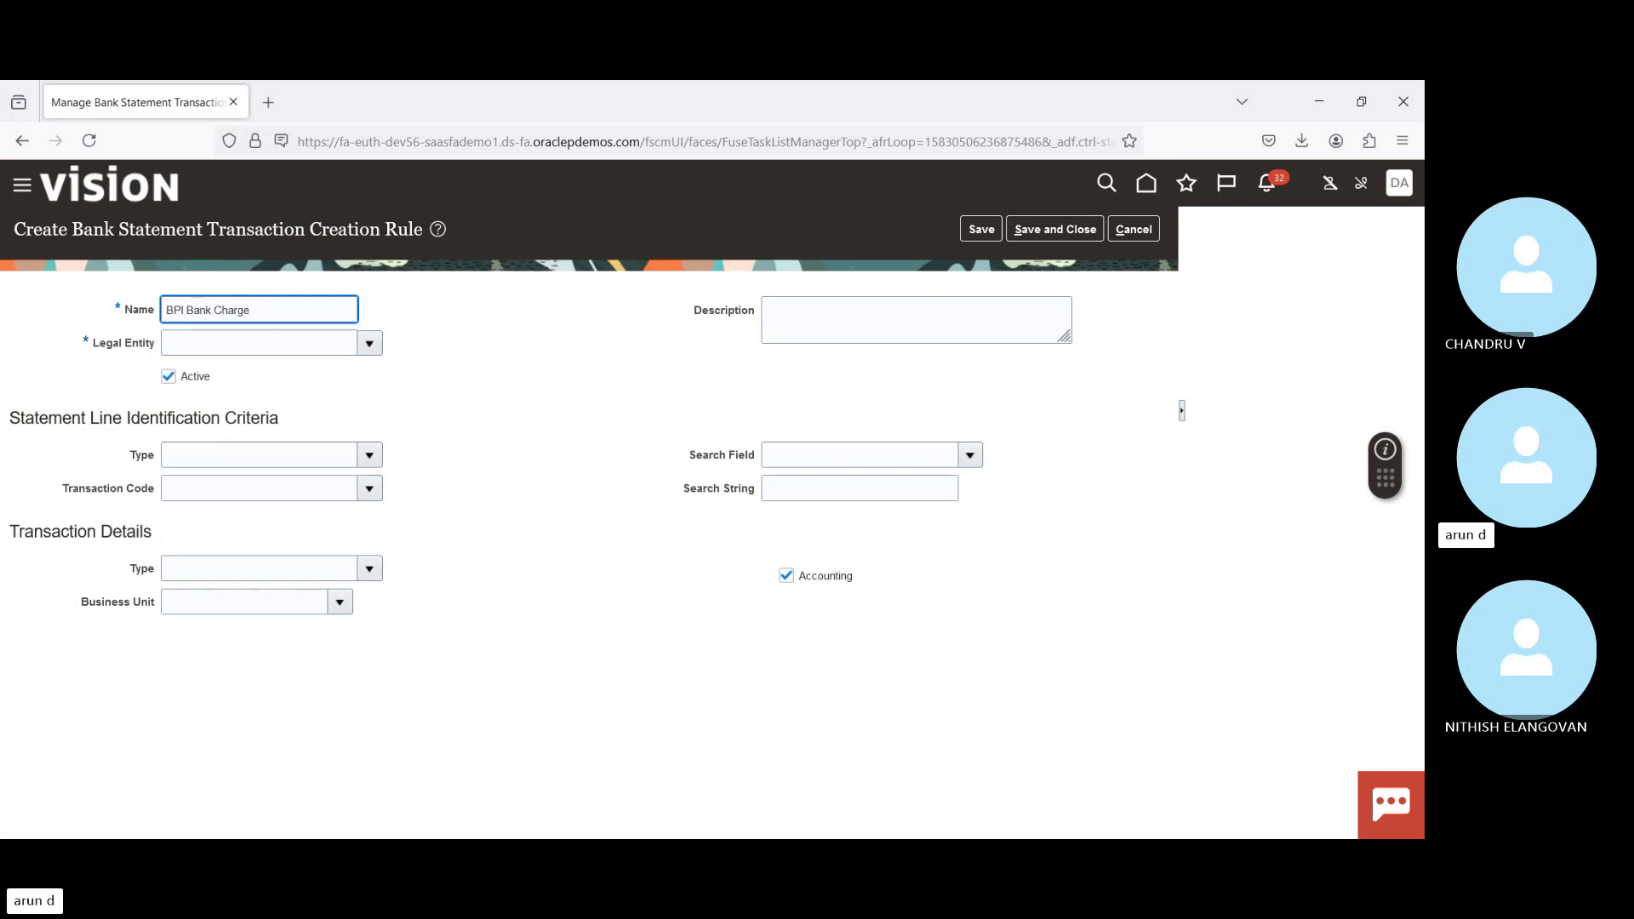
pyautogui.press('Tab')
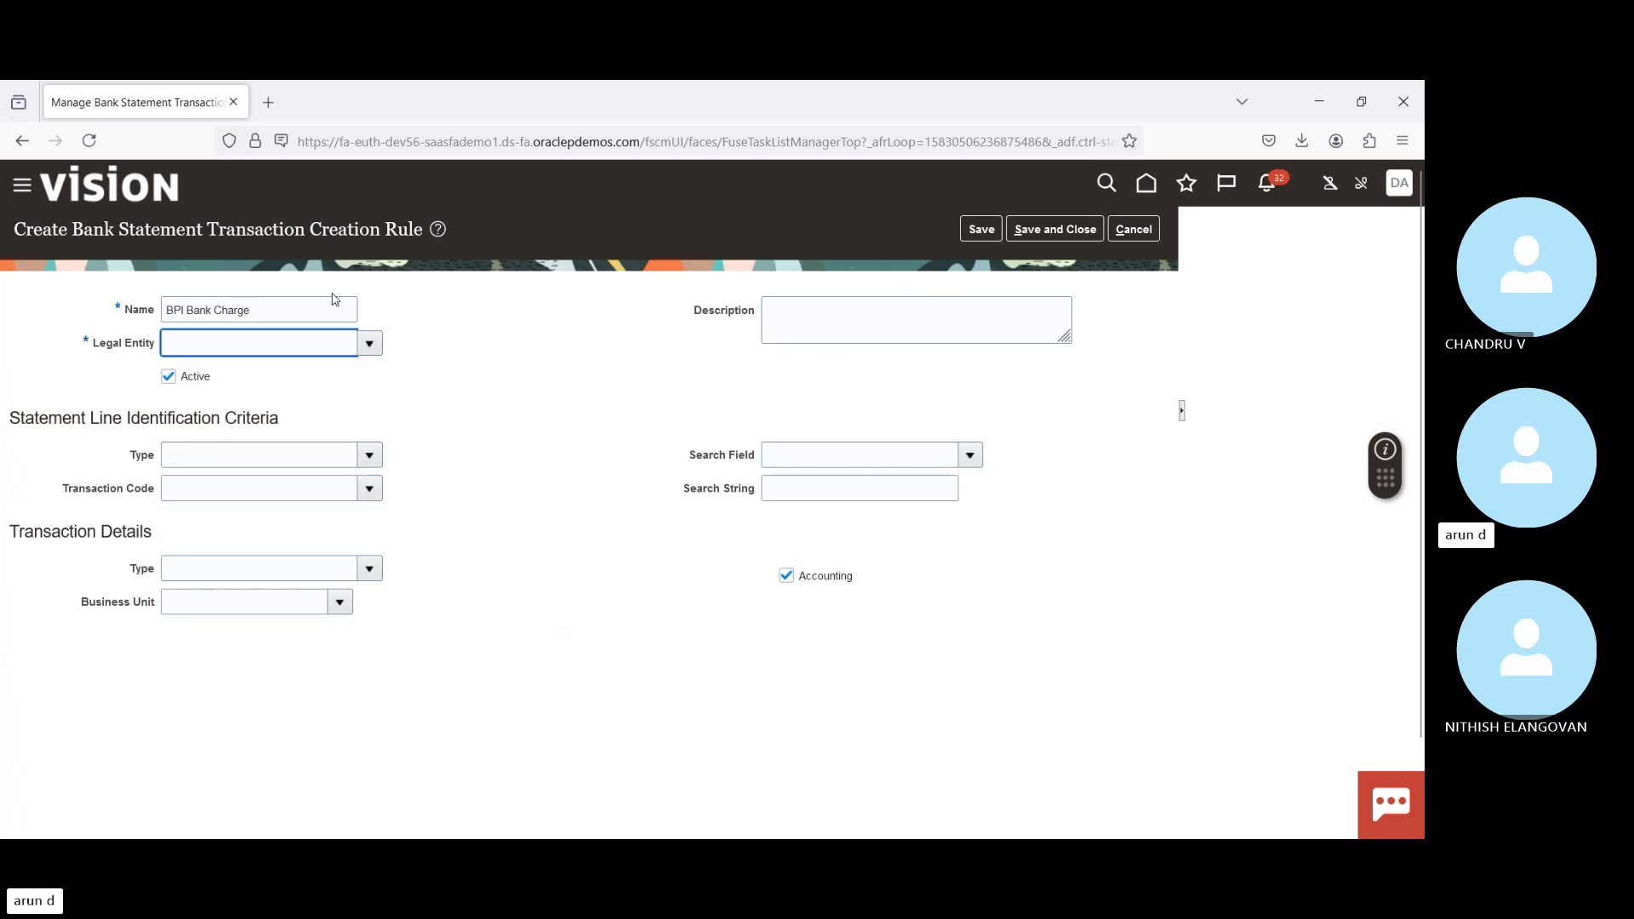
pyautogui.click(370, 344)
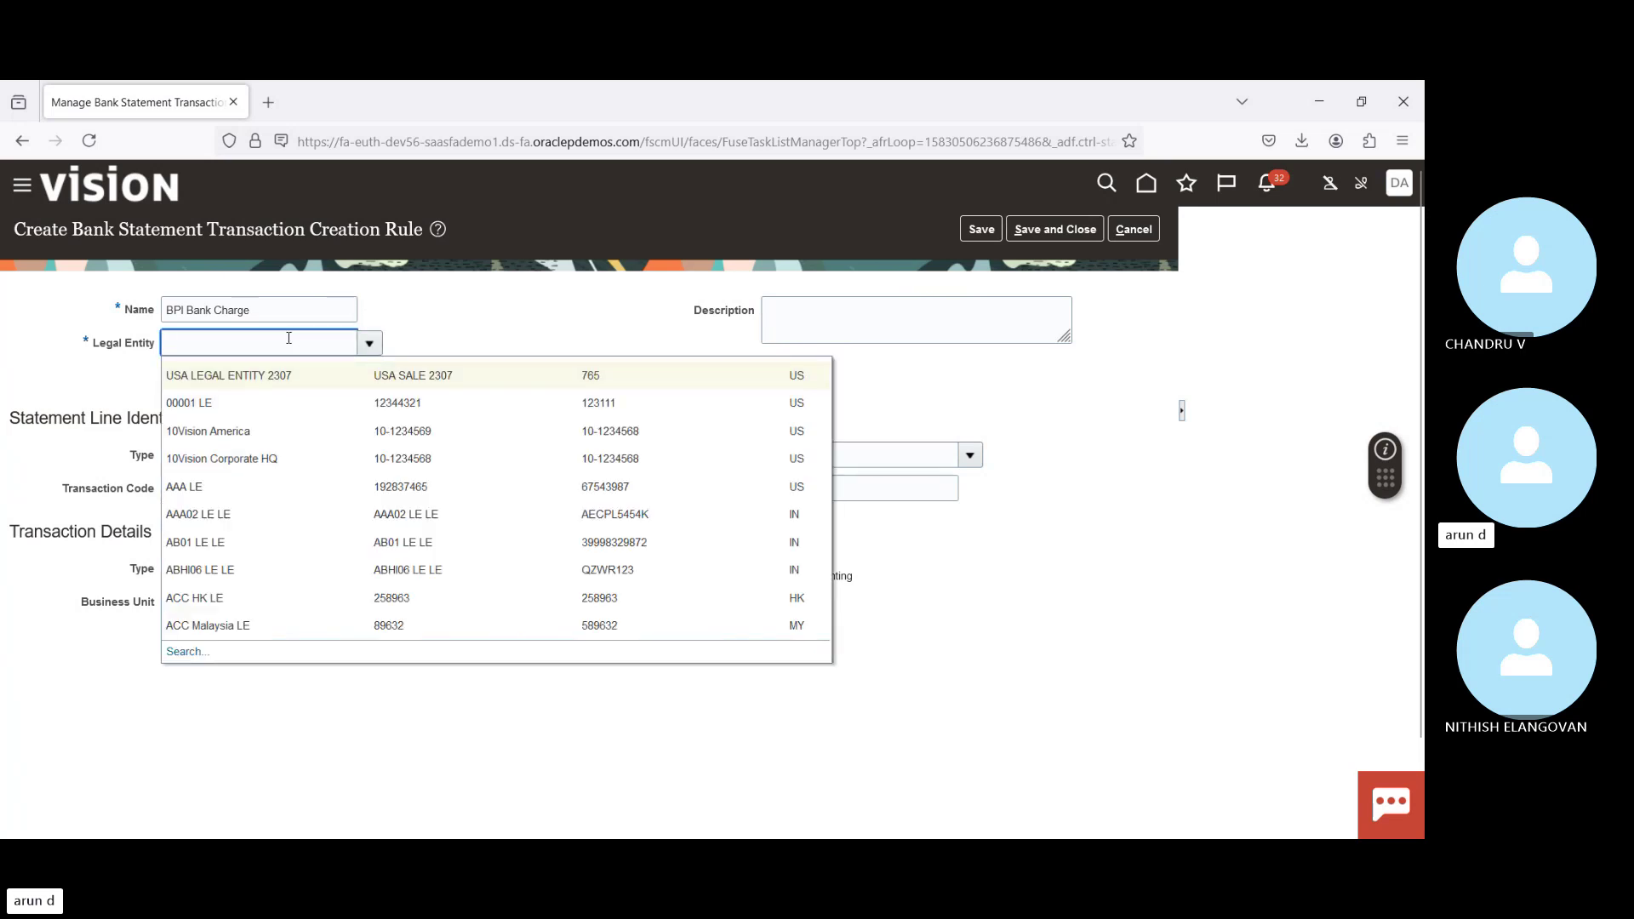
pyautogui.write('US')
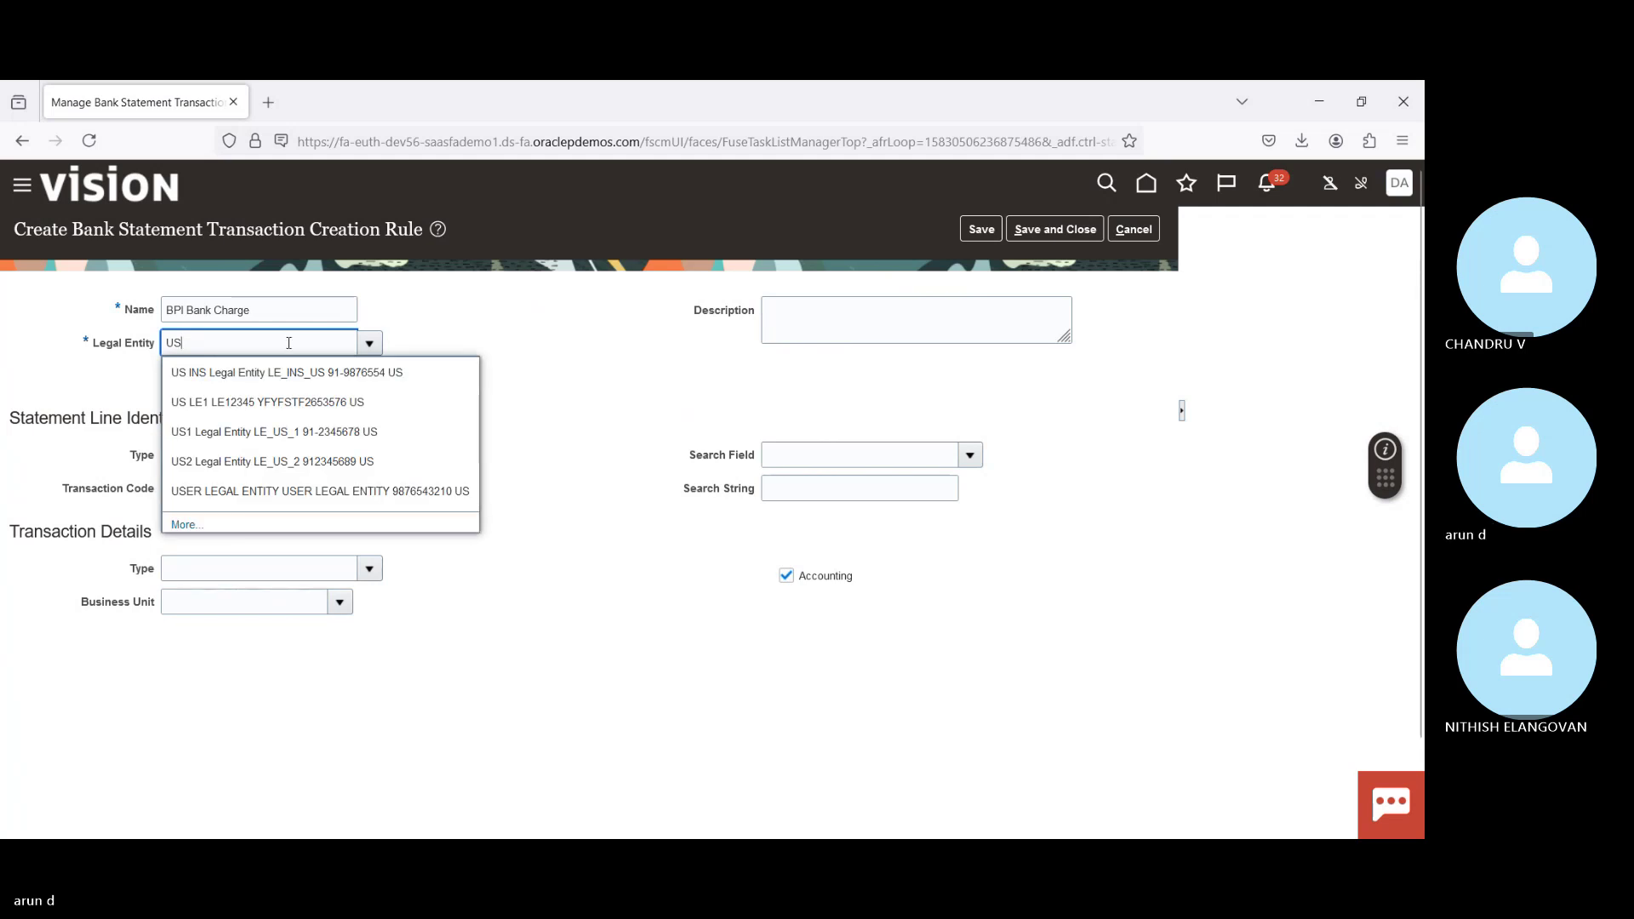
pyautogui.click(235, 433)
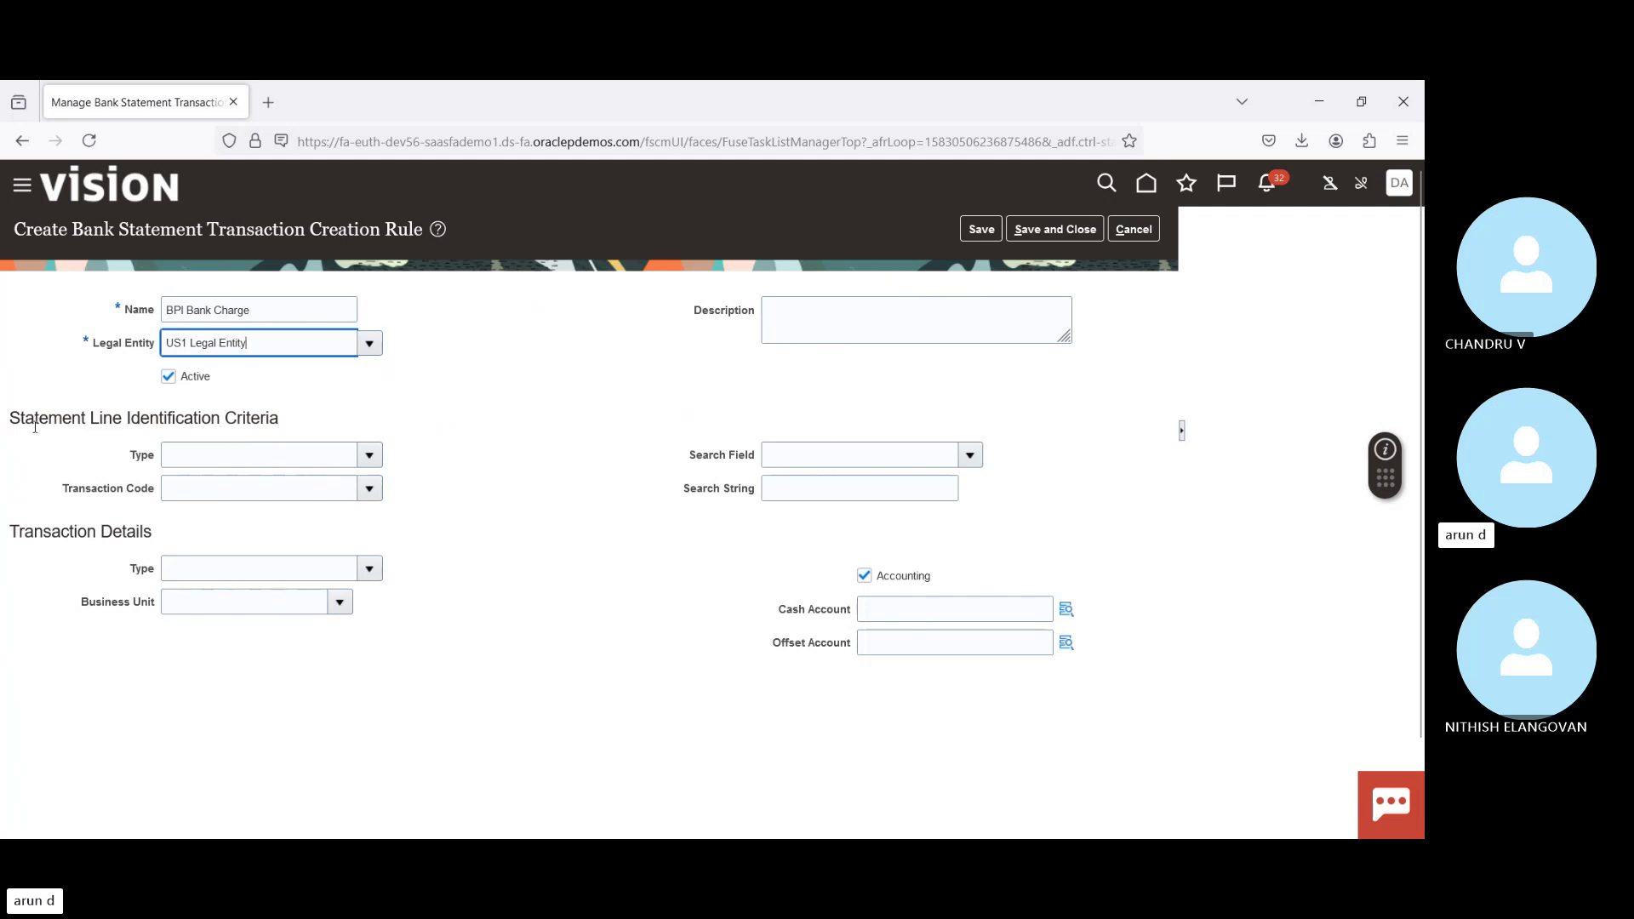
# Step: Match statement lines of type Check with transaction code 001, creating Check transactions
pyautogui.moveTo(26, 423); pyautogui.dragTo(140, 422)
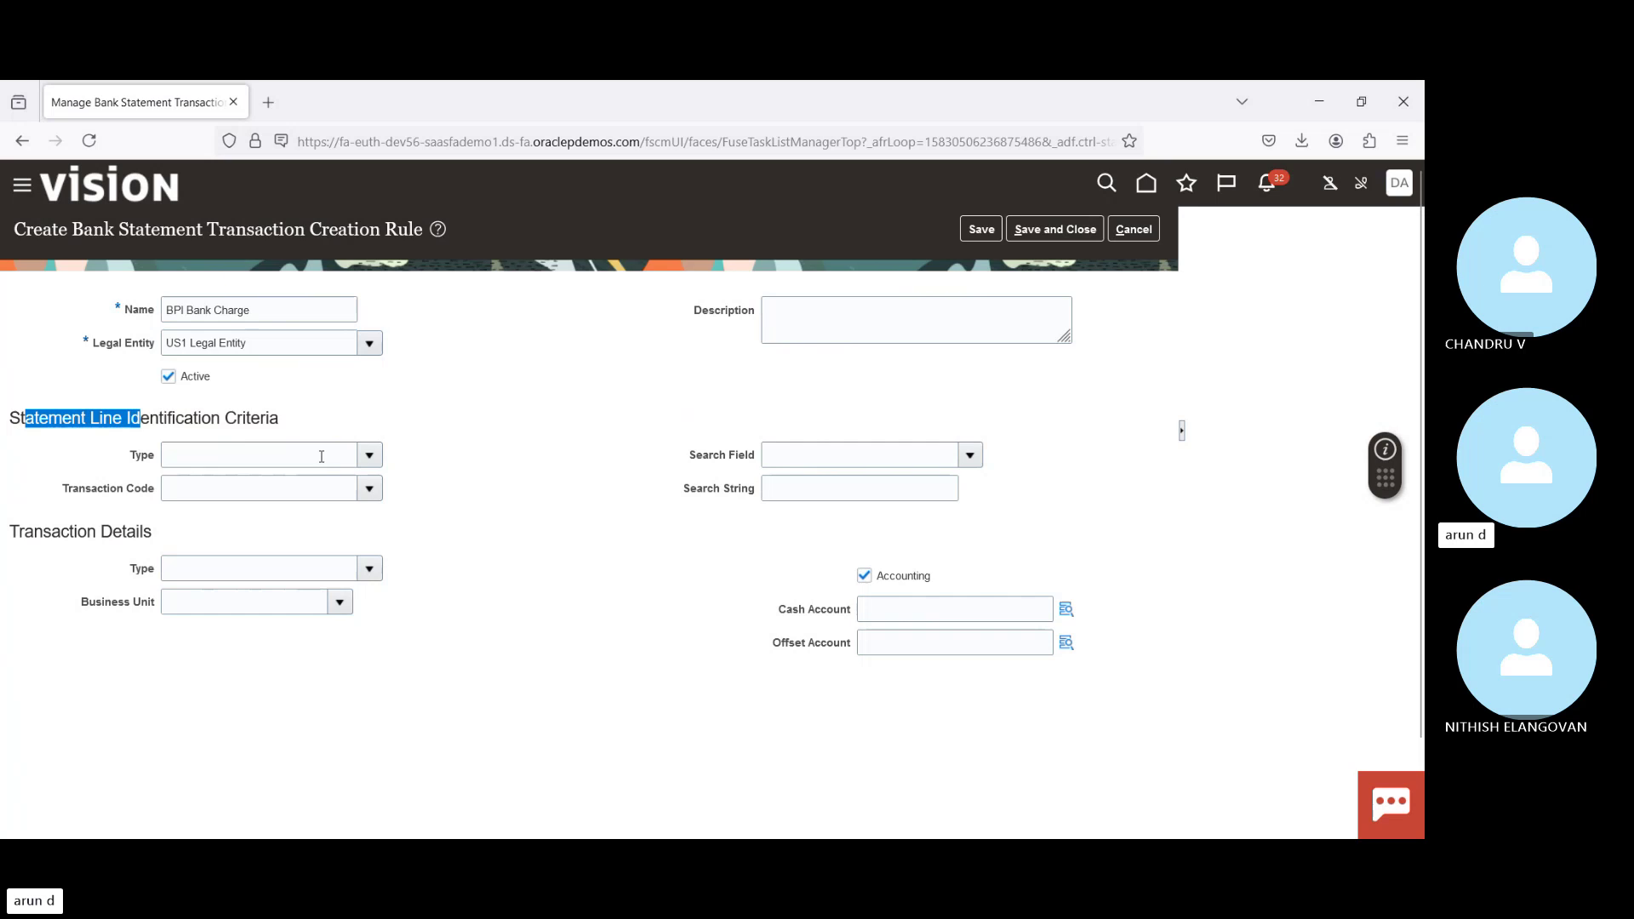
pyautogui.click(368, 454)
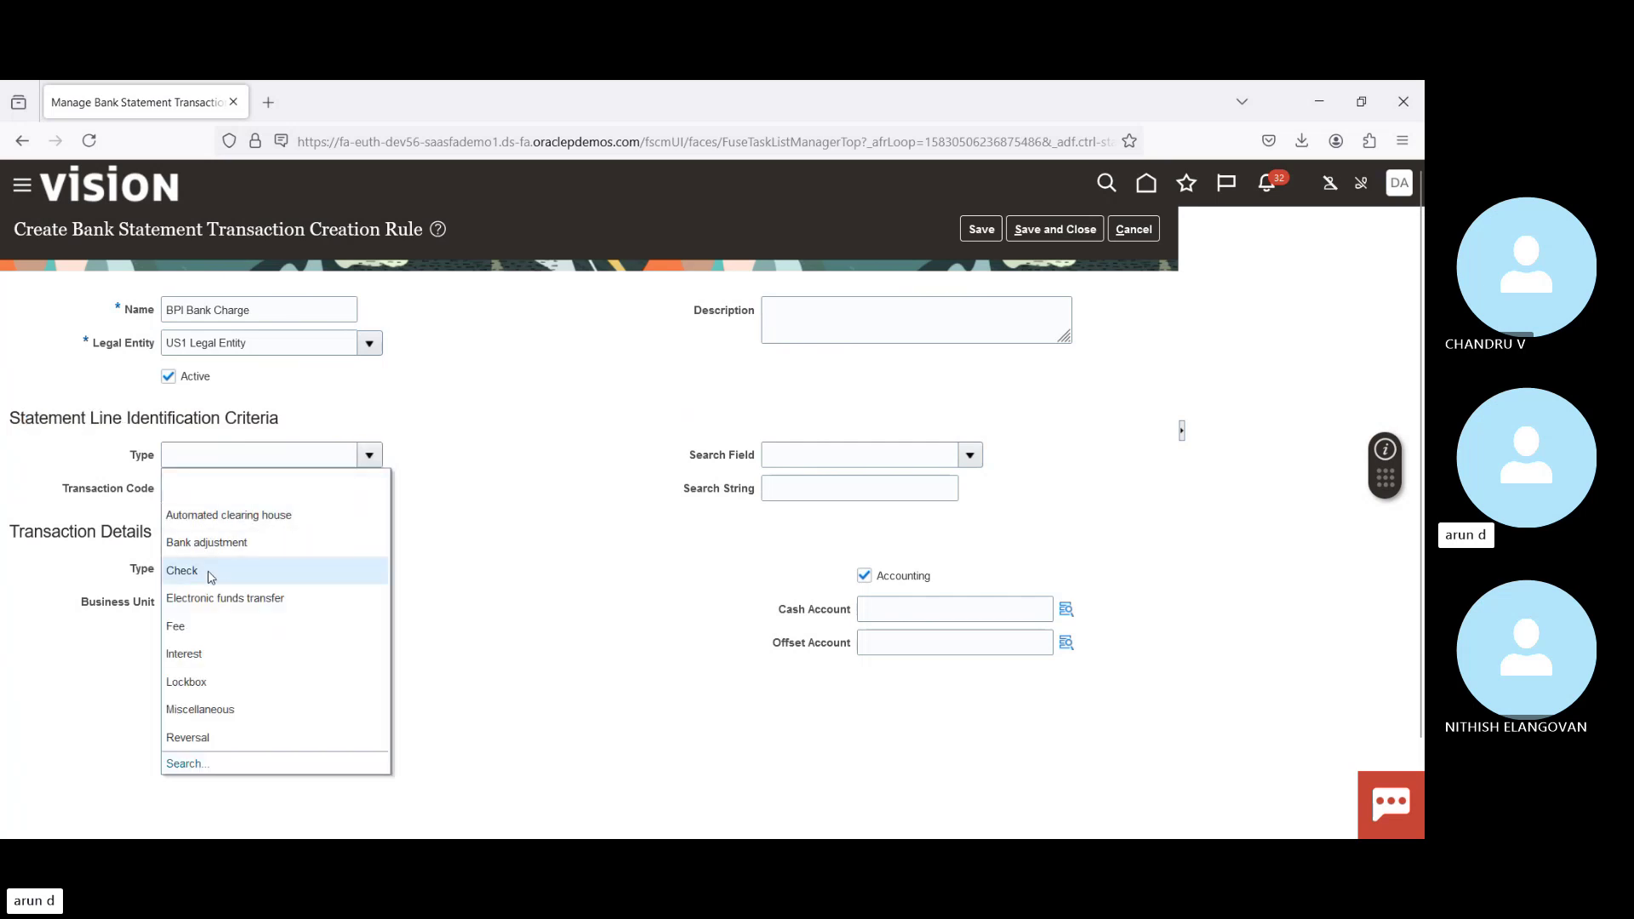
pyautogui.click(210, 573)
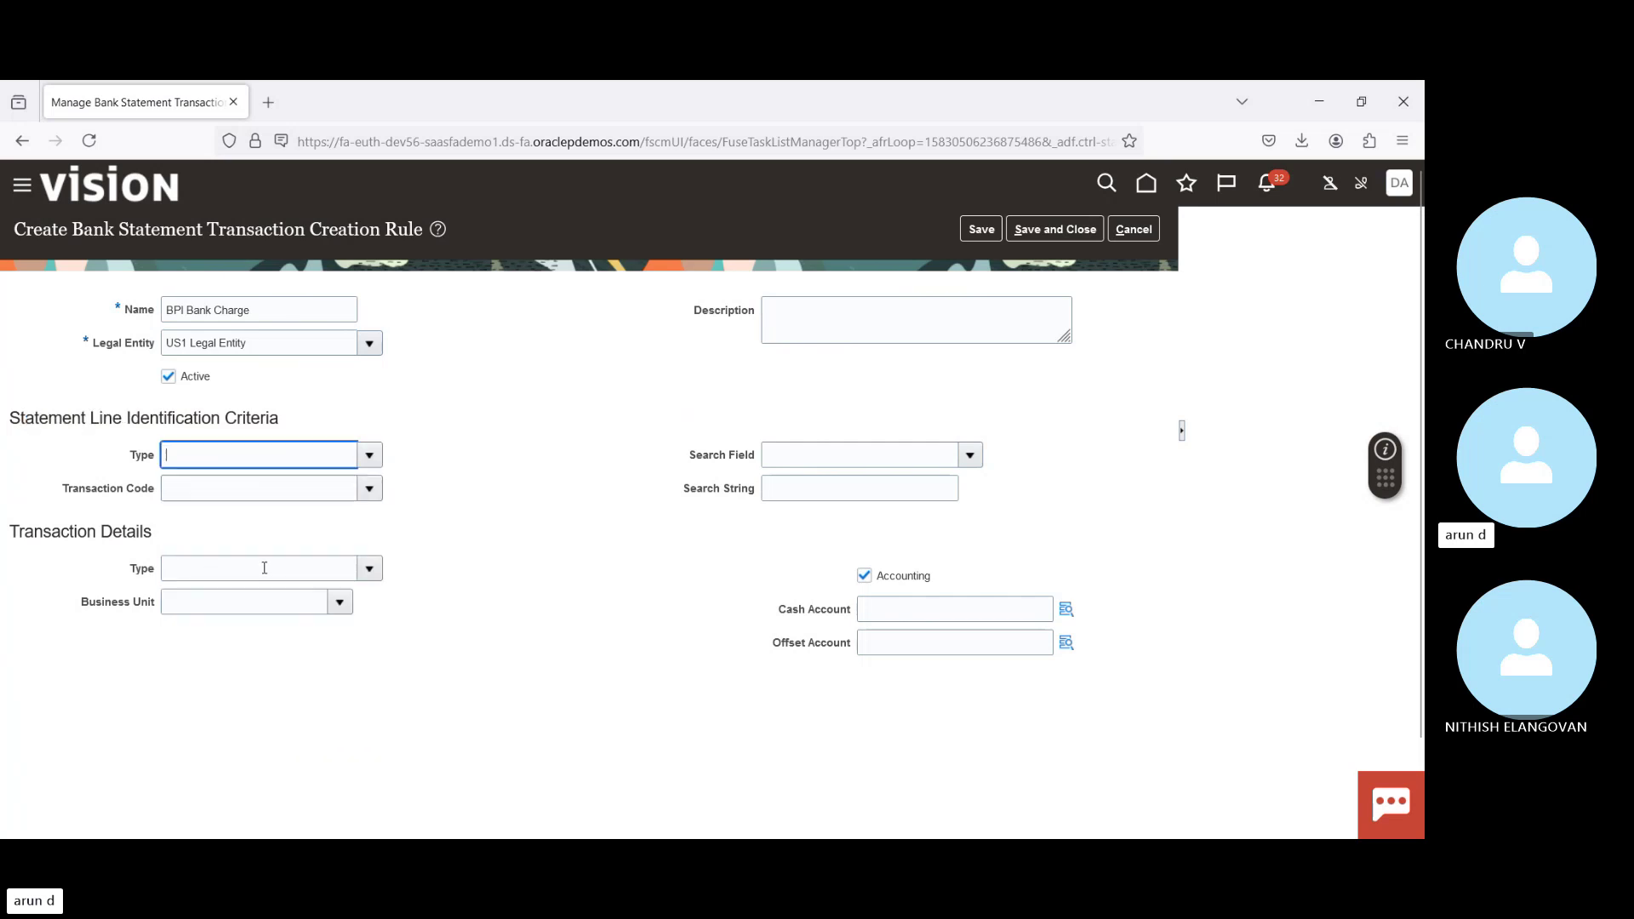
pyautogui.click(368, 487)
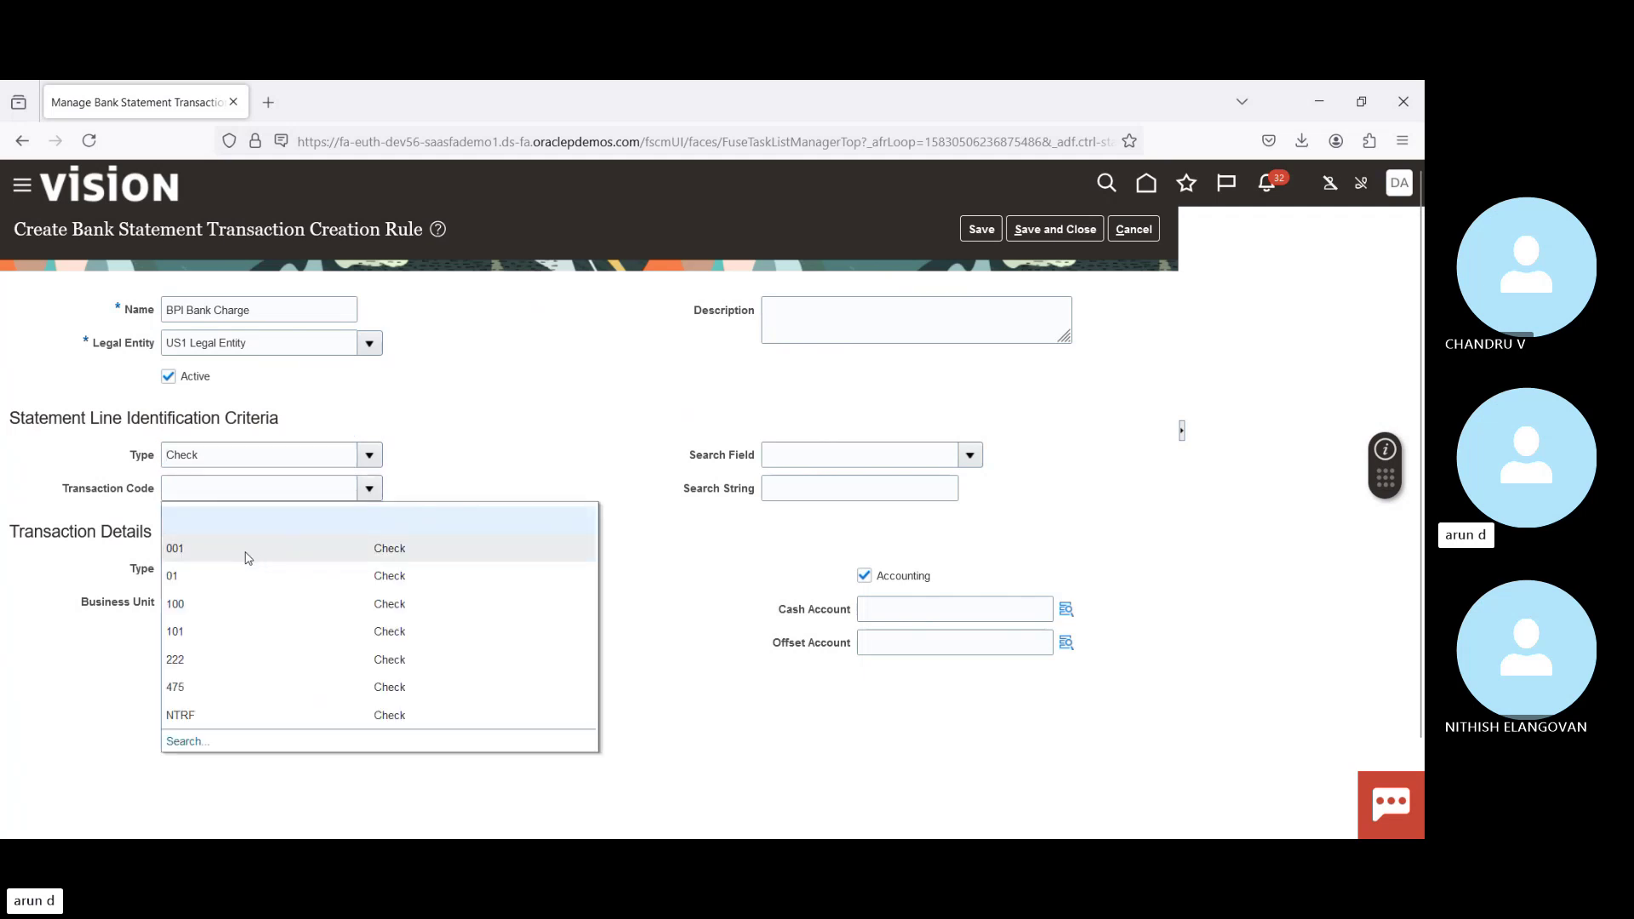
pyautogui.click(247, 555)
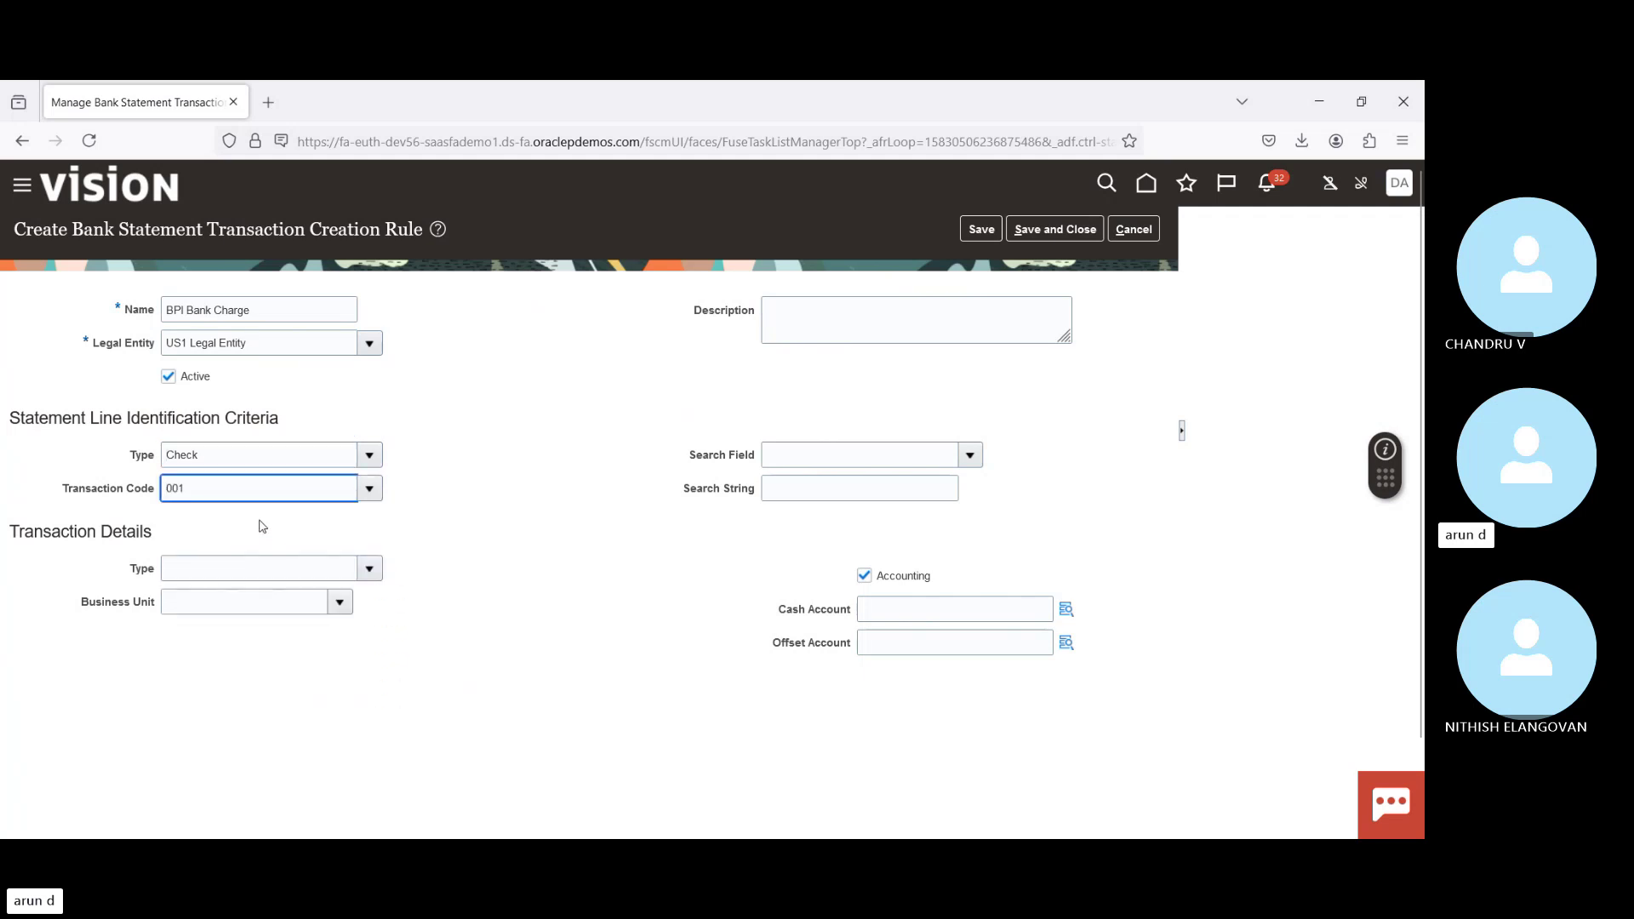
pyautogui.click(370, 571)
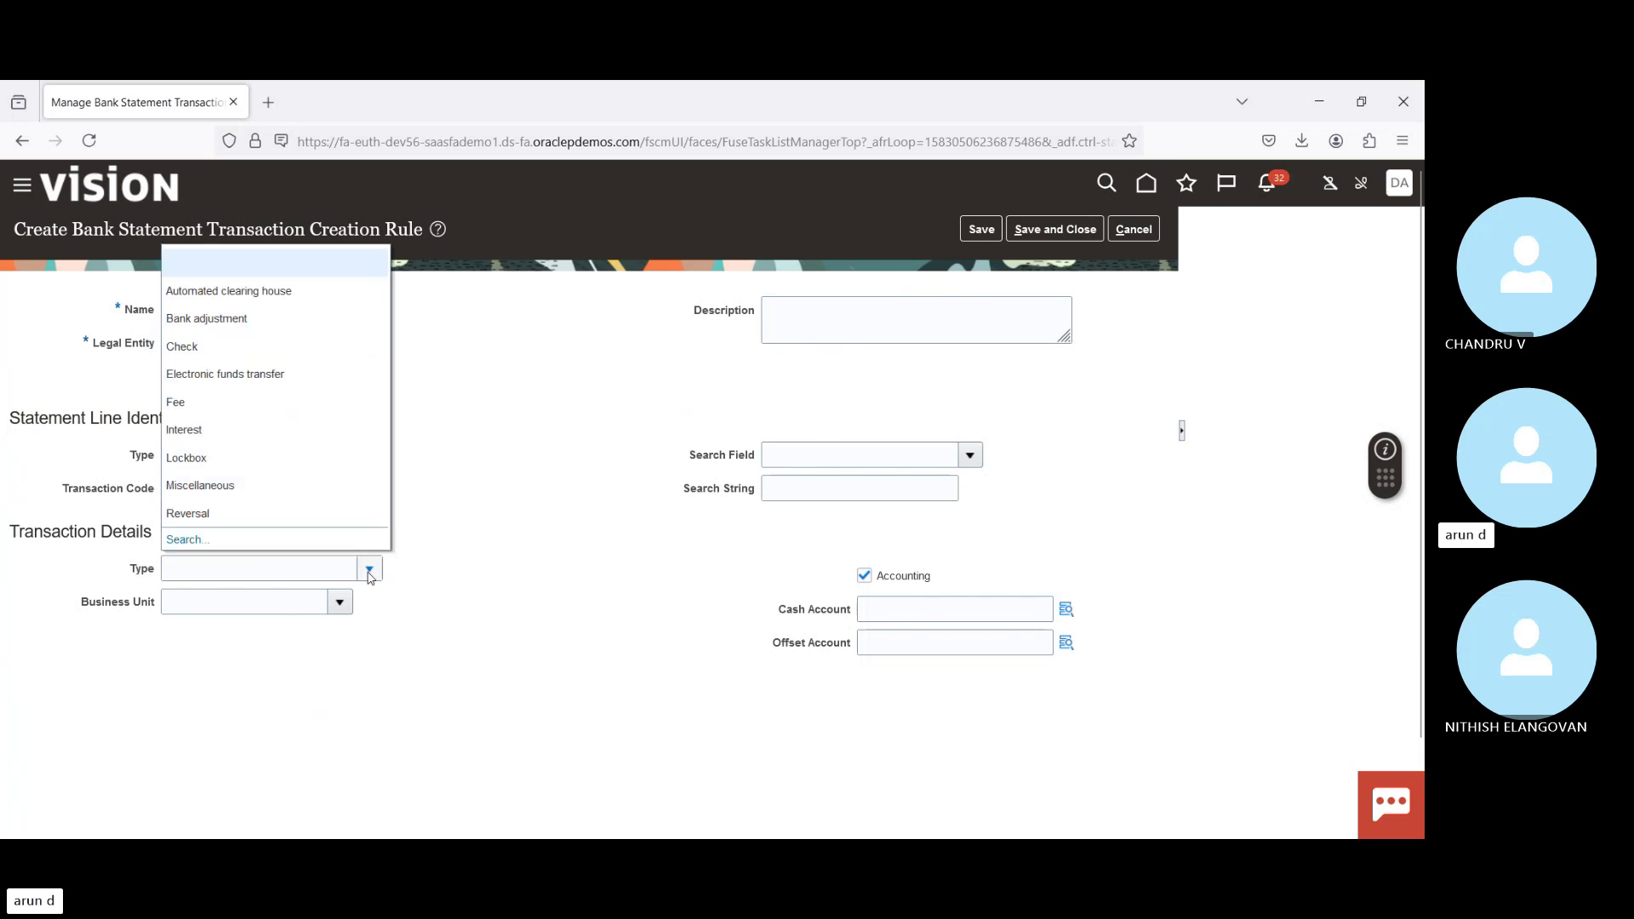
pyautogui.click(228, 355)
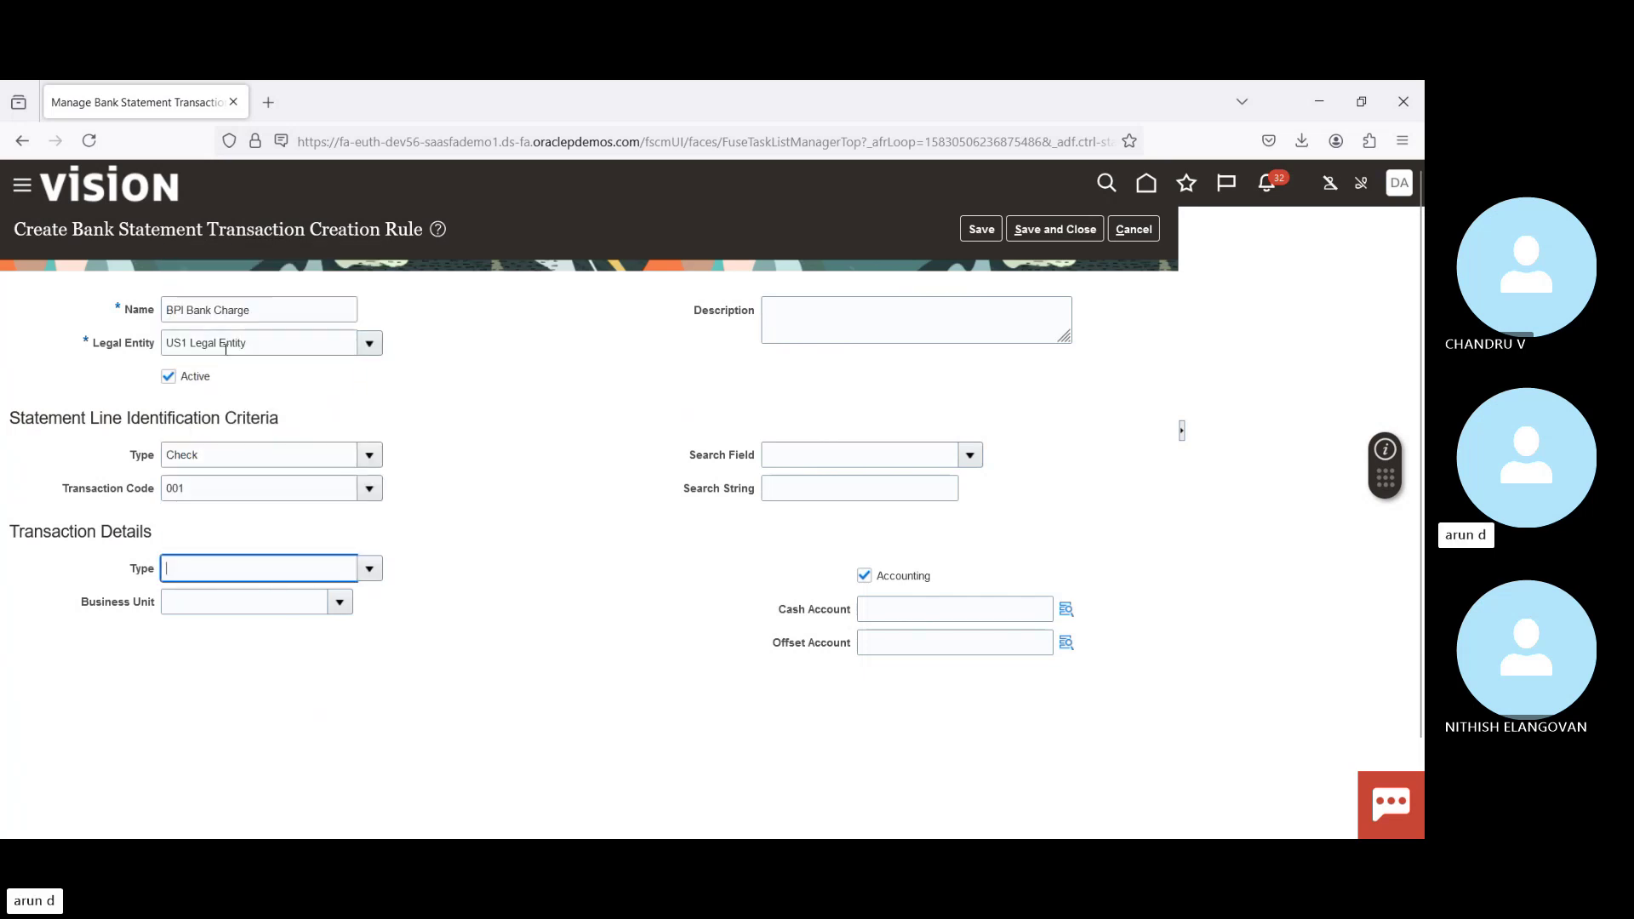
# Step: Assign US1 Business Unit to the rule and begin choosing its cash account
pyautogui.click(340, 604)
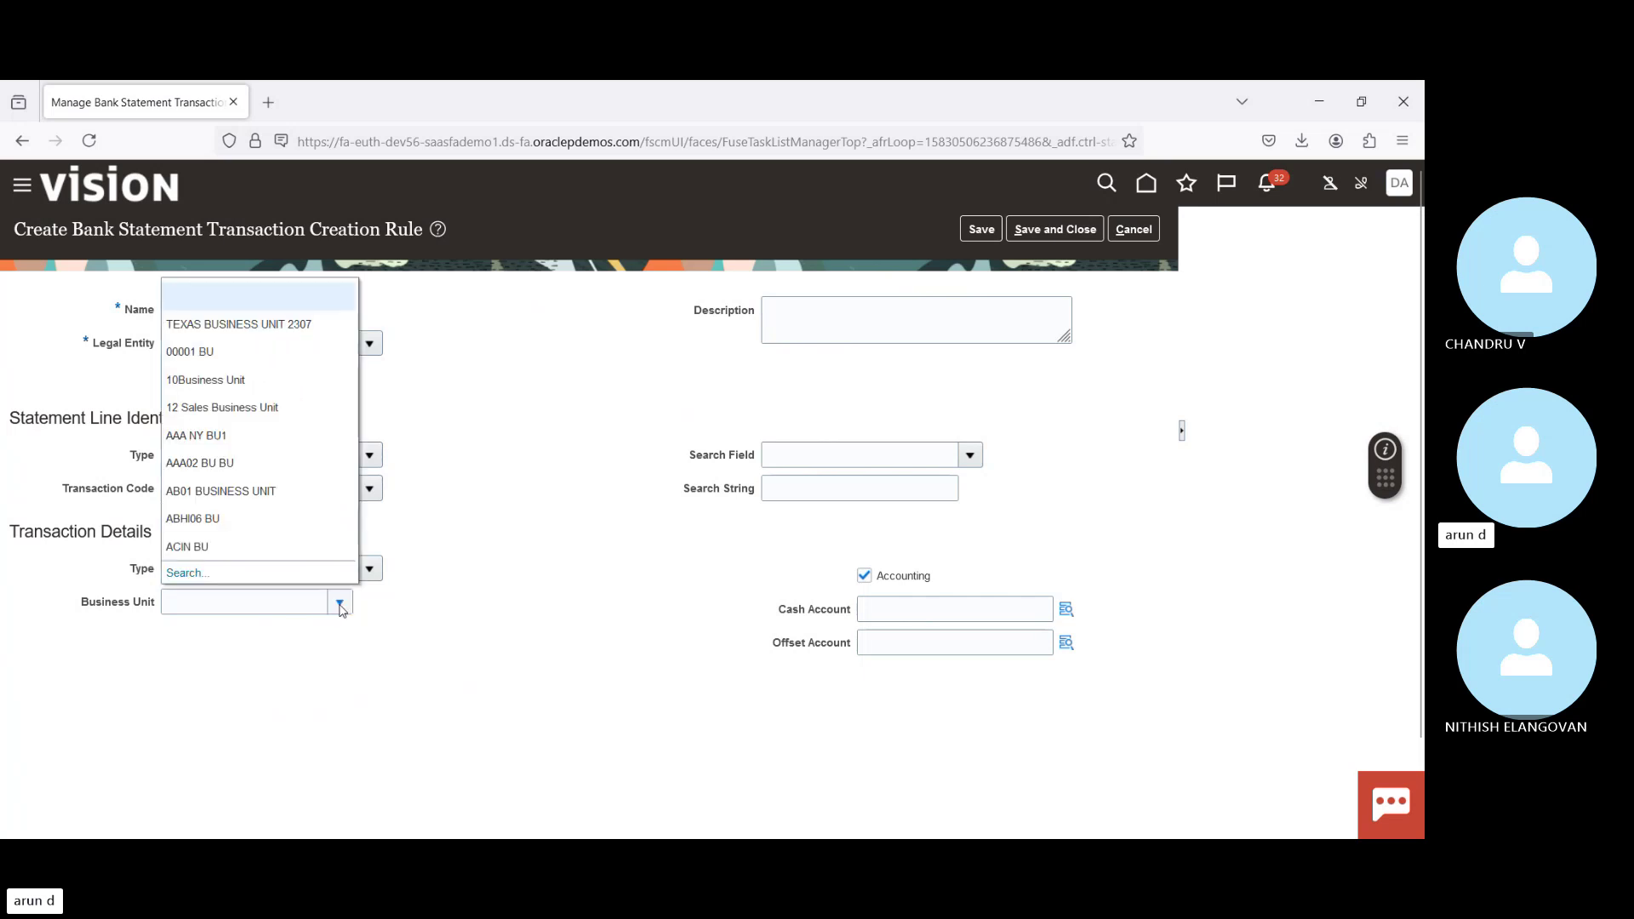
pyautogui.click(277, 608)
pyautogui.write('U')
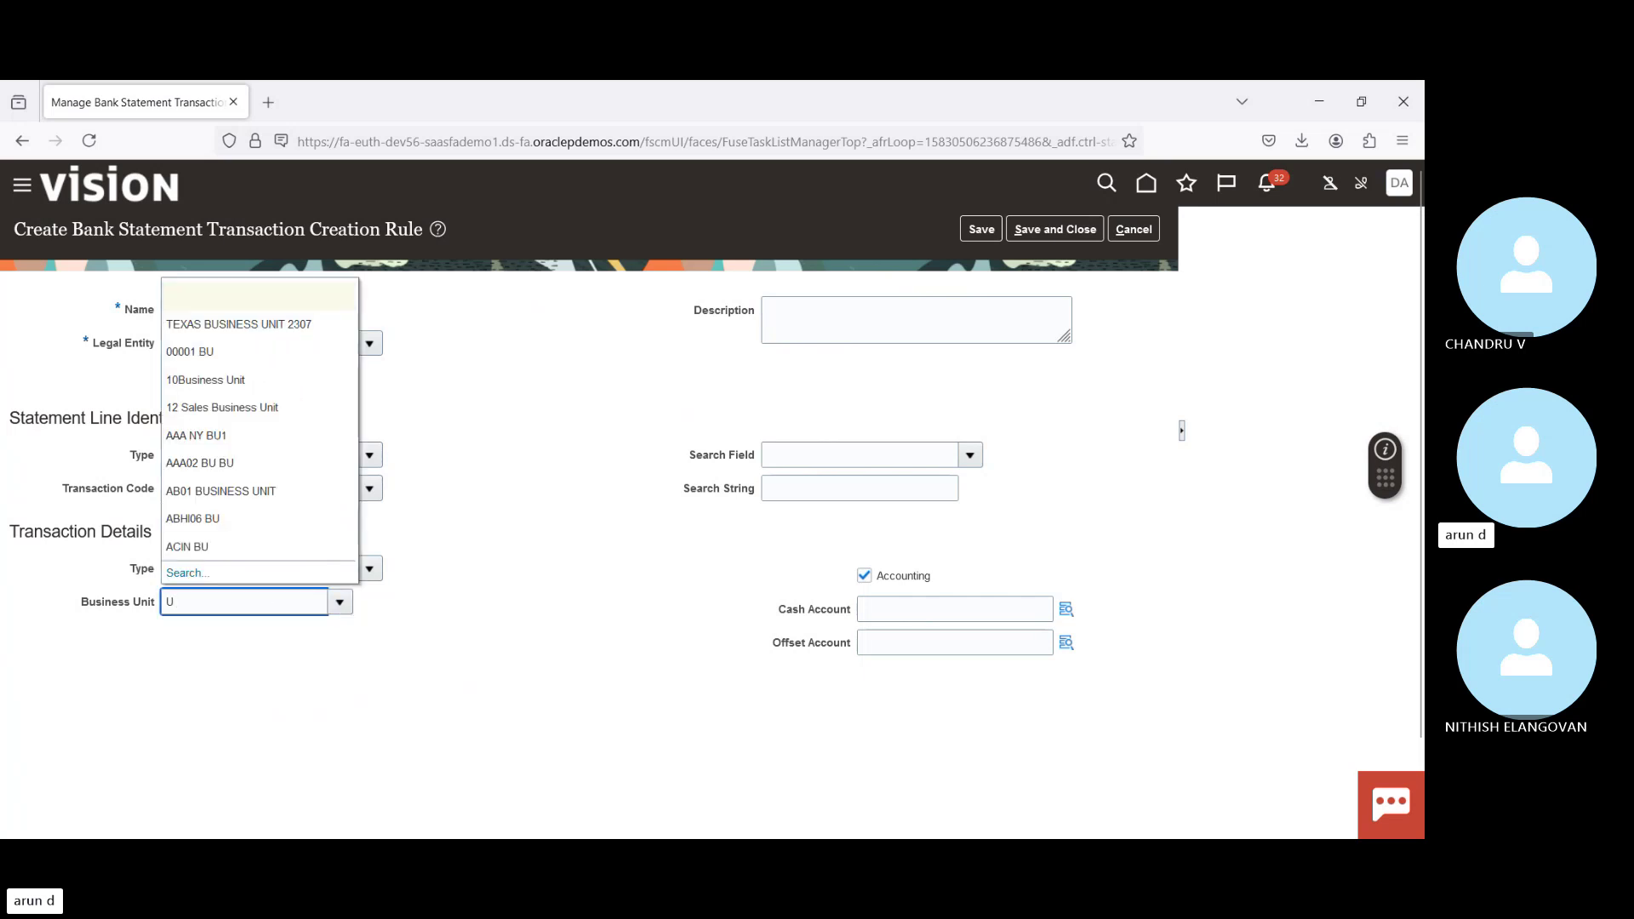
pyautogui.write('s')
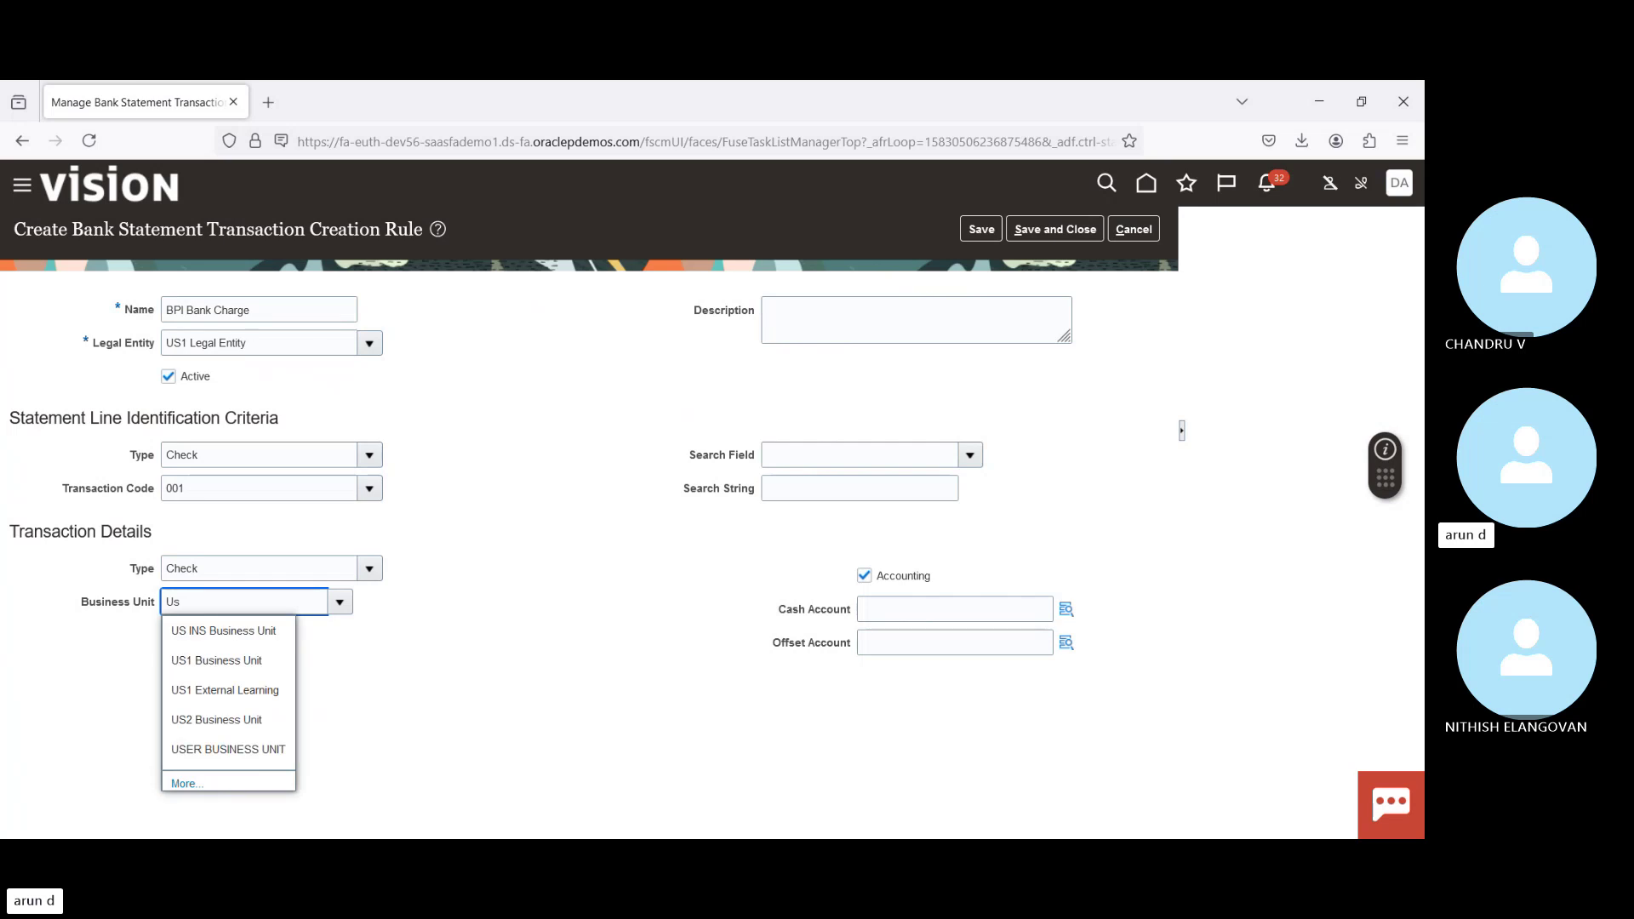
pyautogui.click(213, 661)
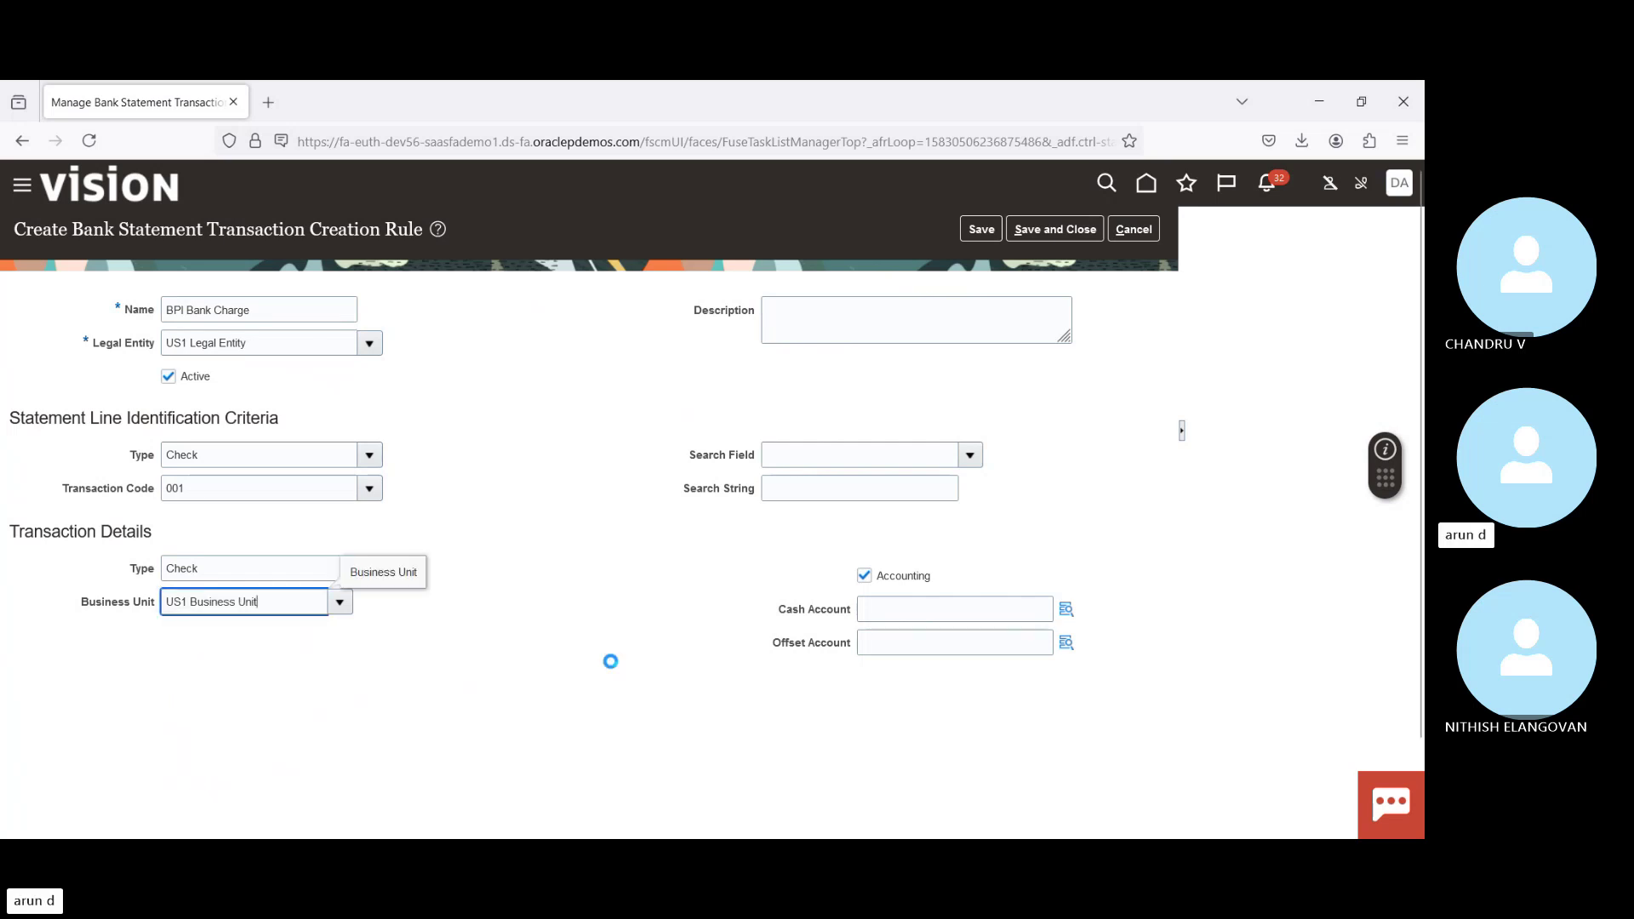
pyautogui.click(1067, 610)
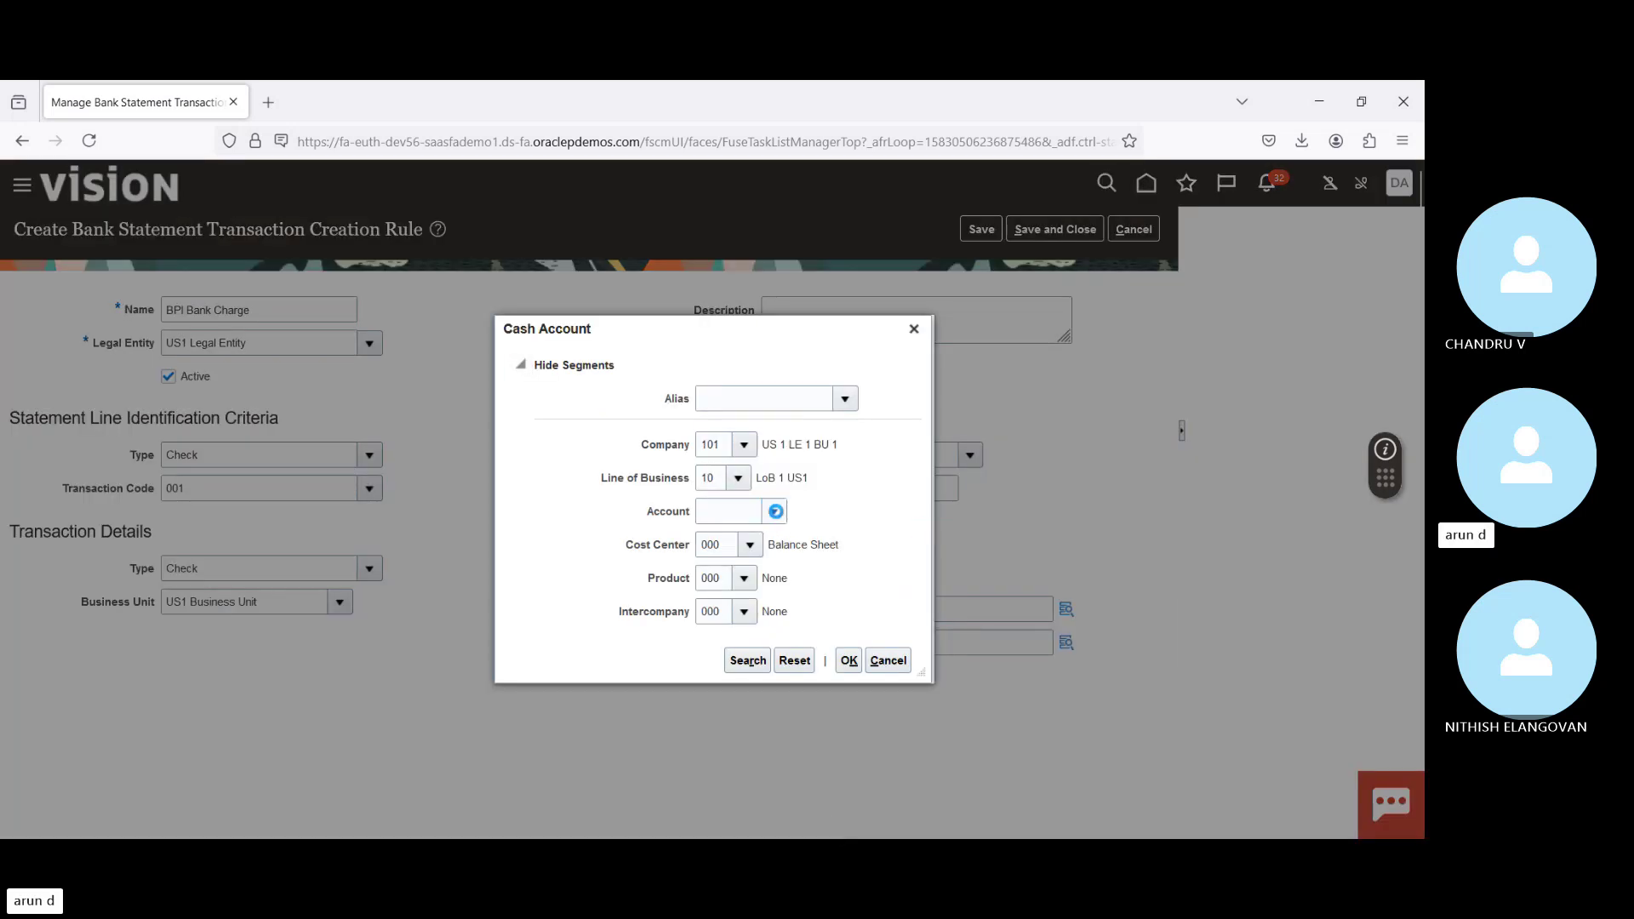
# Step: Set the cash account segment to 11200 Cash
pyautogui.click(774, 511)
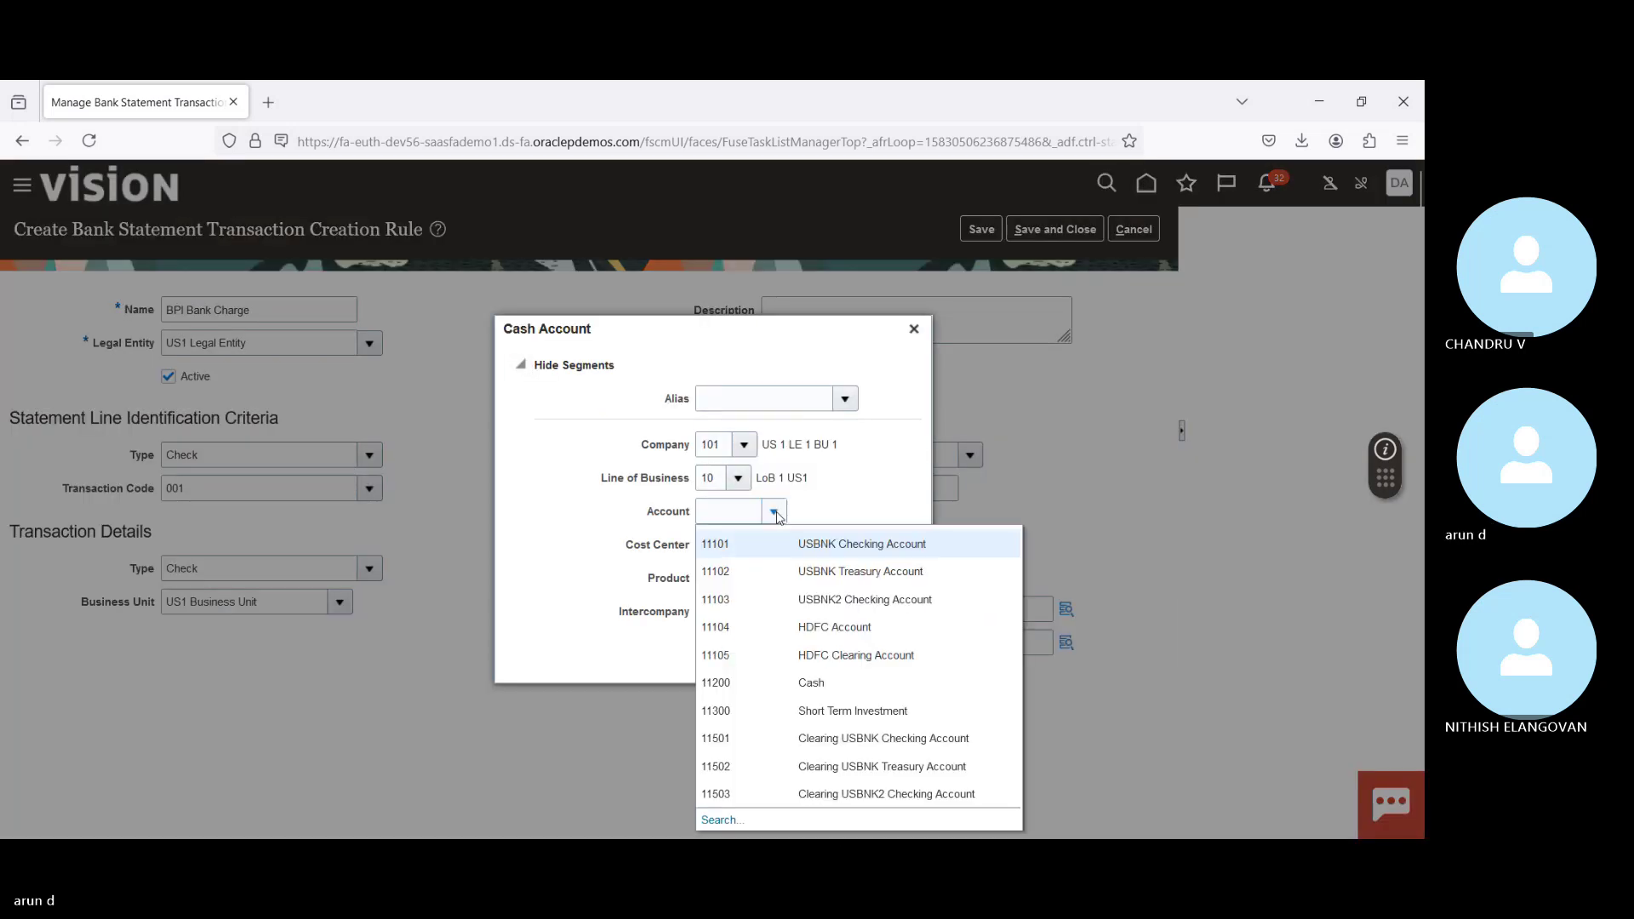
pyautogui.click(790, 683)
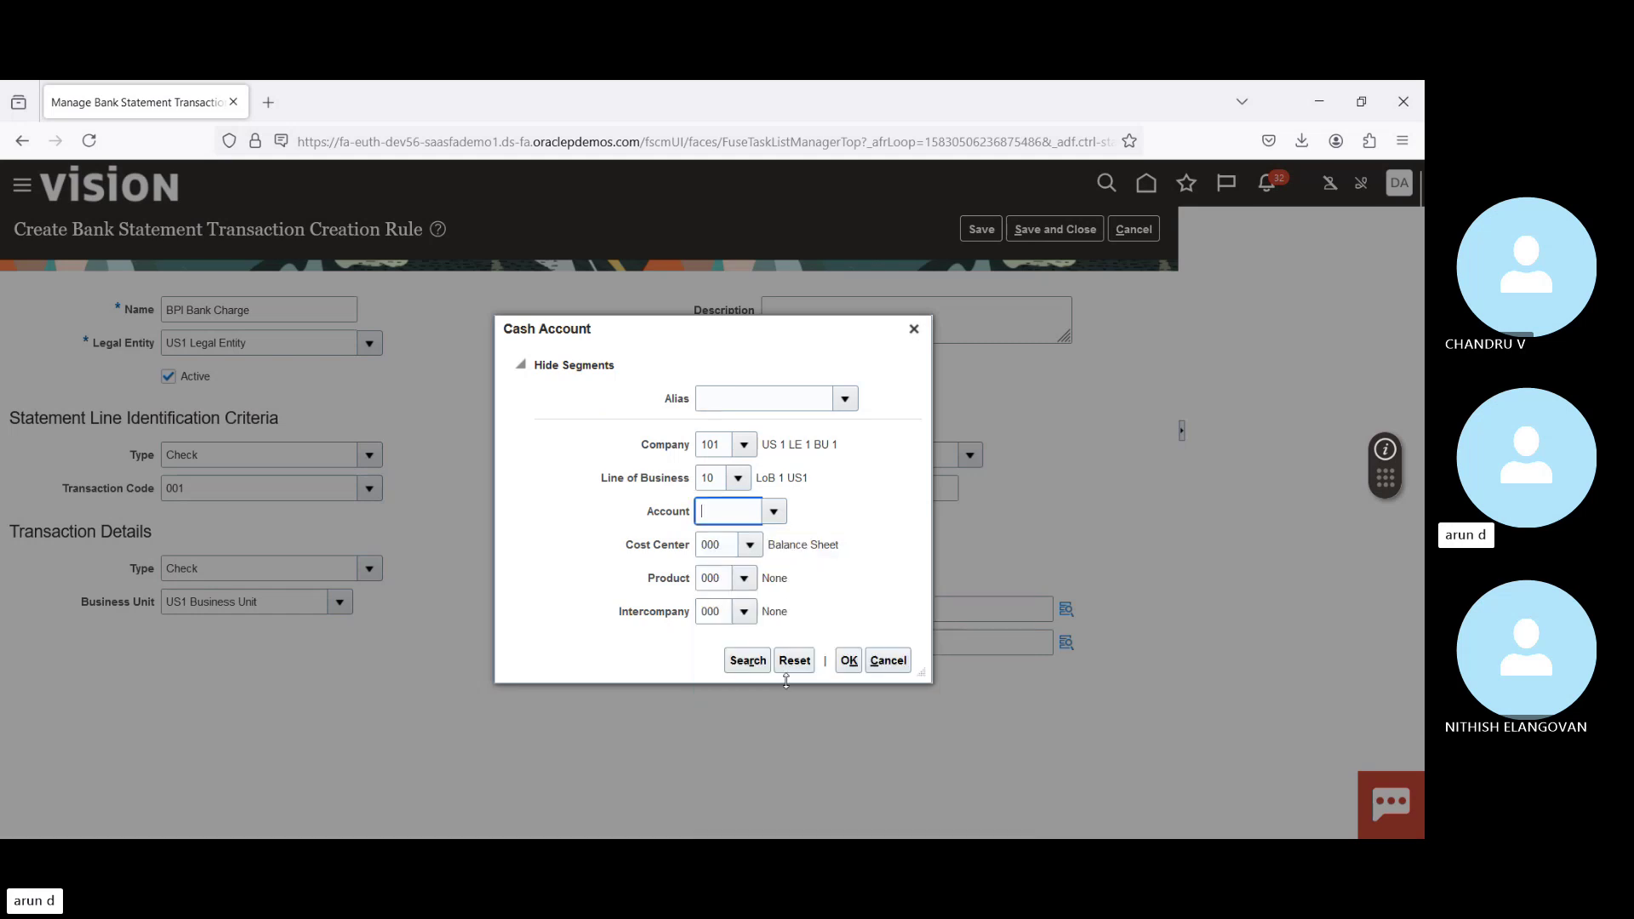
pyautogui.click(850, 661)
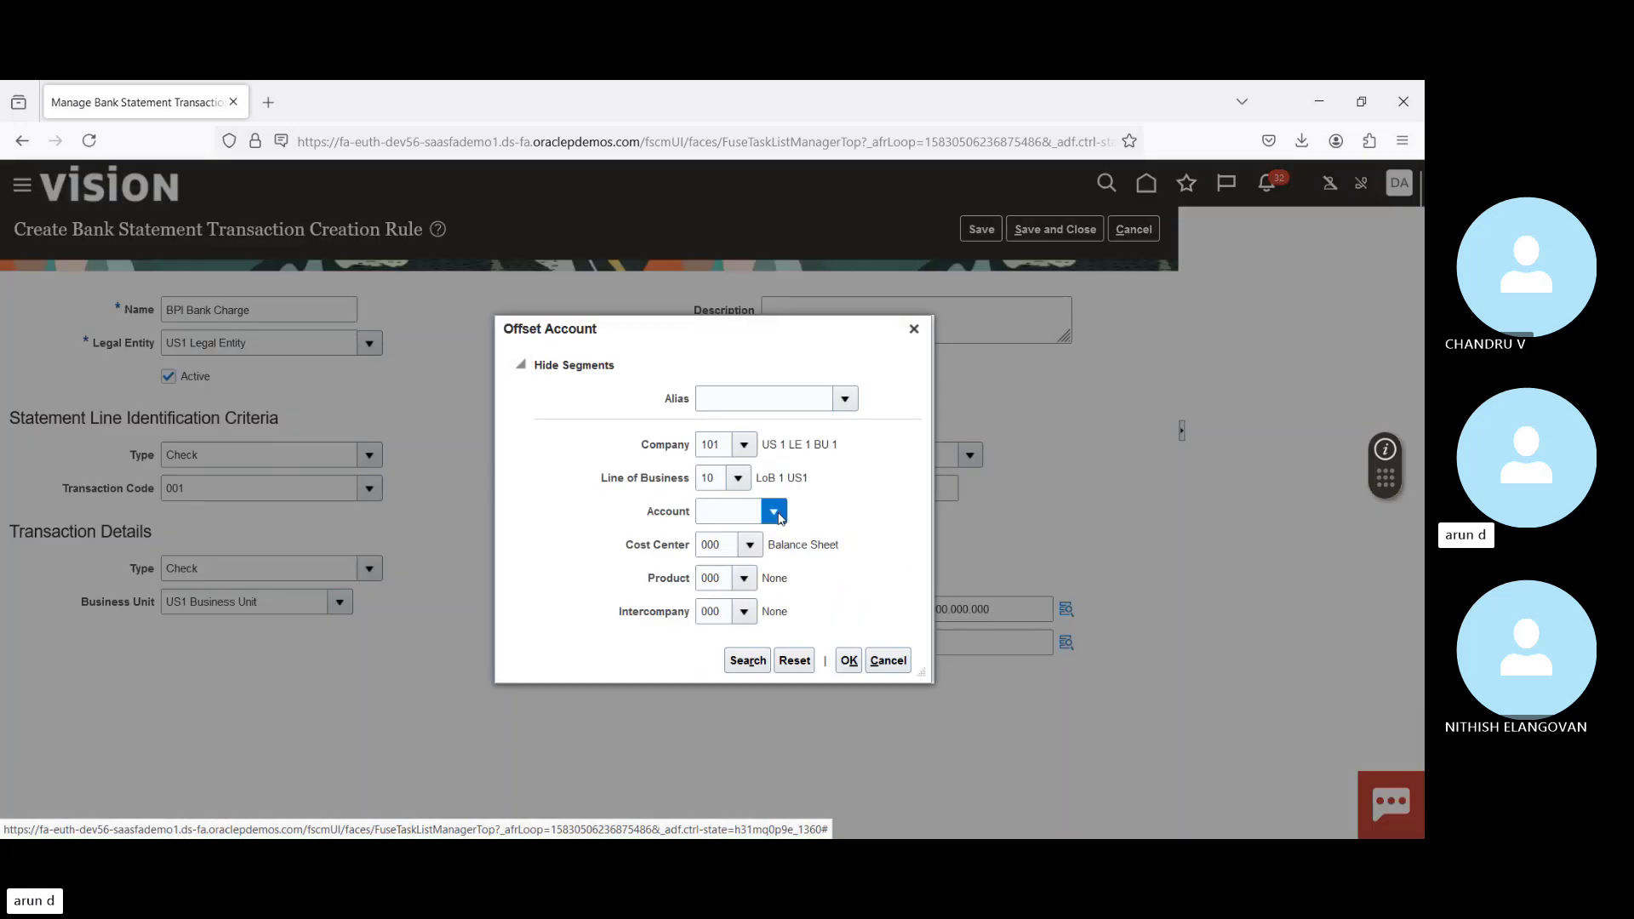
# Step: Find 64570 Bank Charges by description 'Bank C' as the offset account and save the rule
pyautogui.click(780, 517)
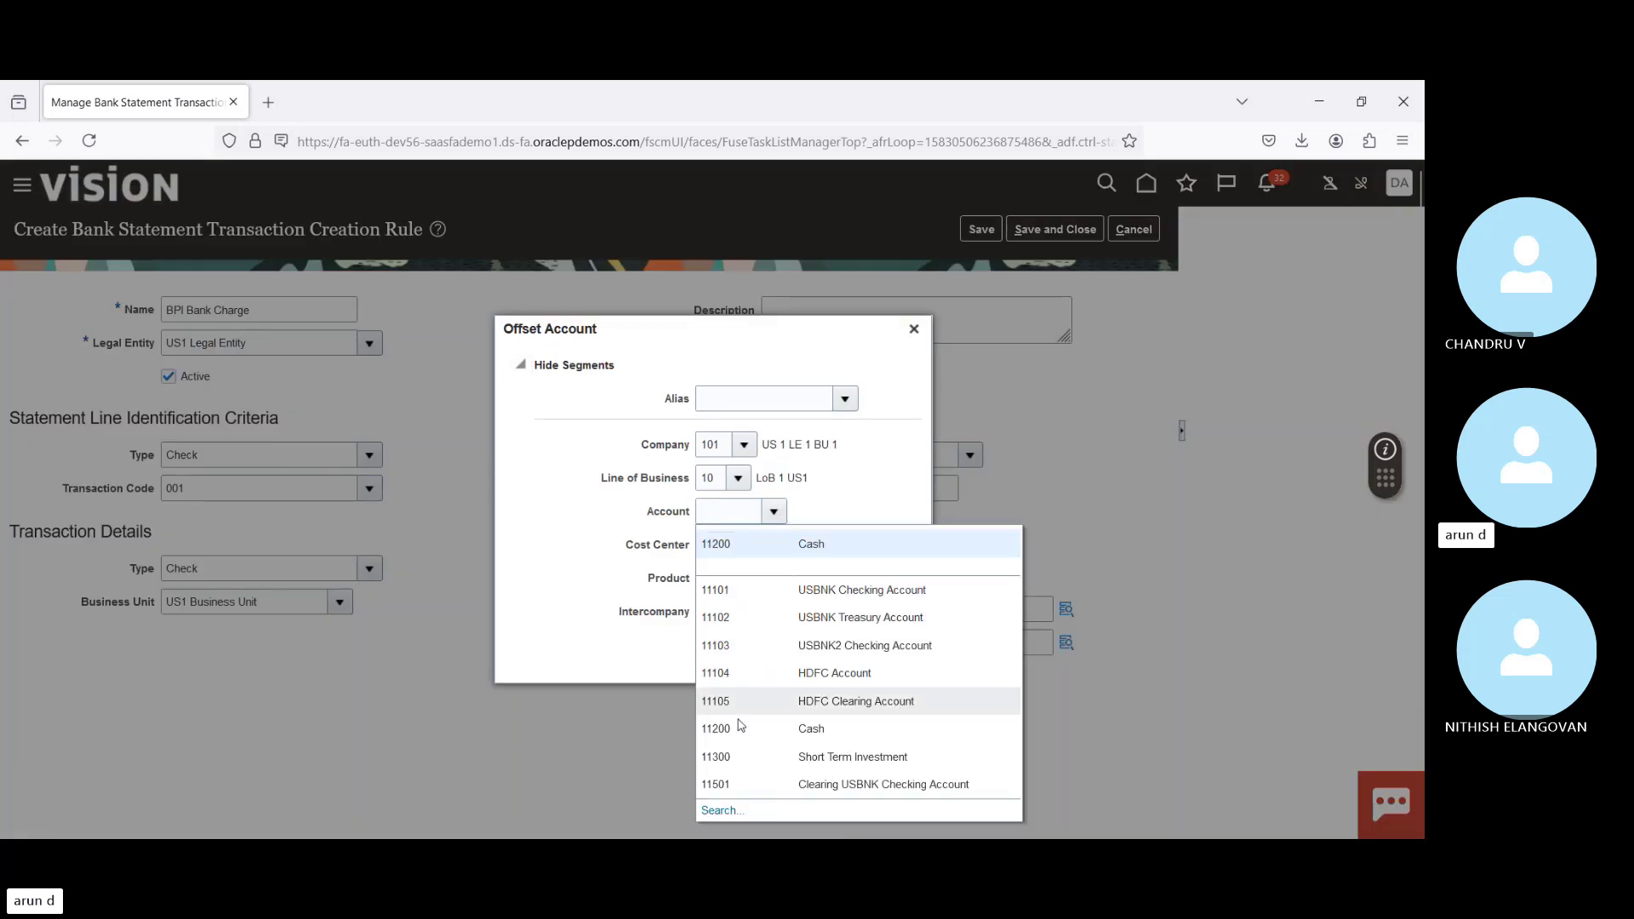
pyautogui.click(721, 810)
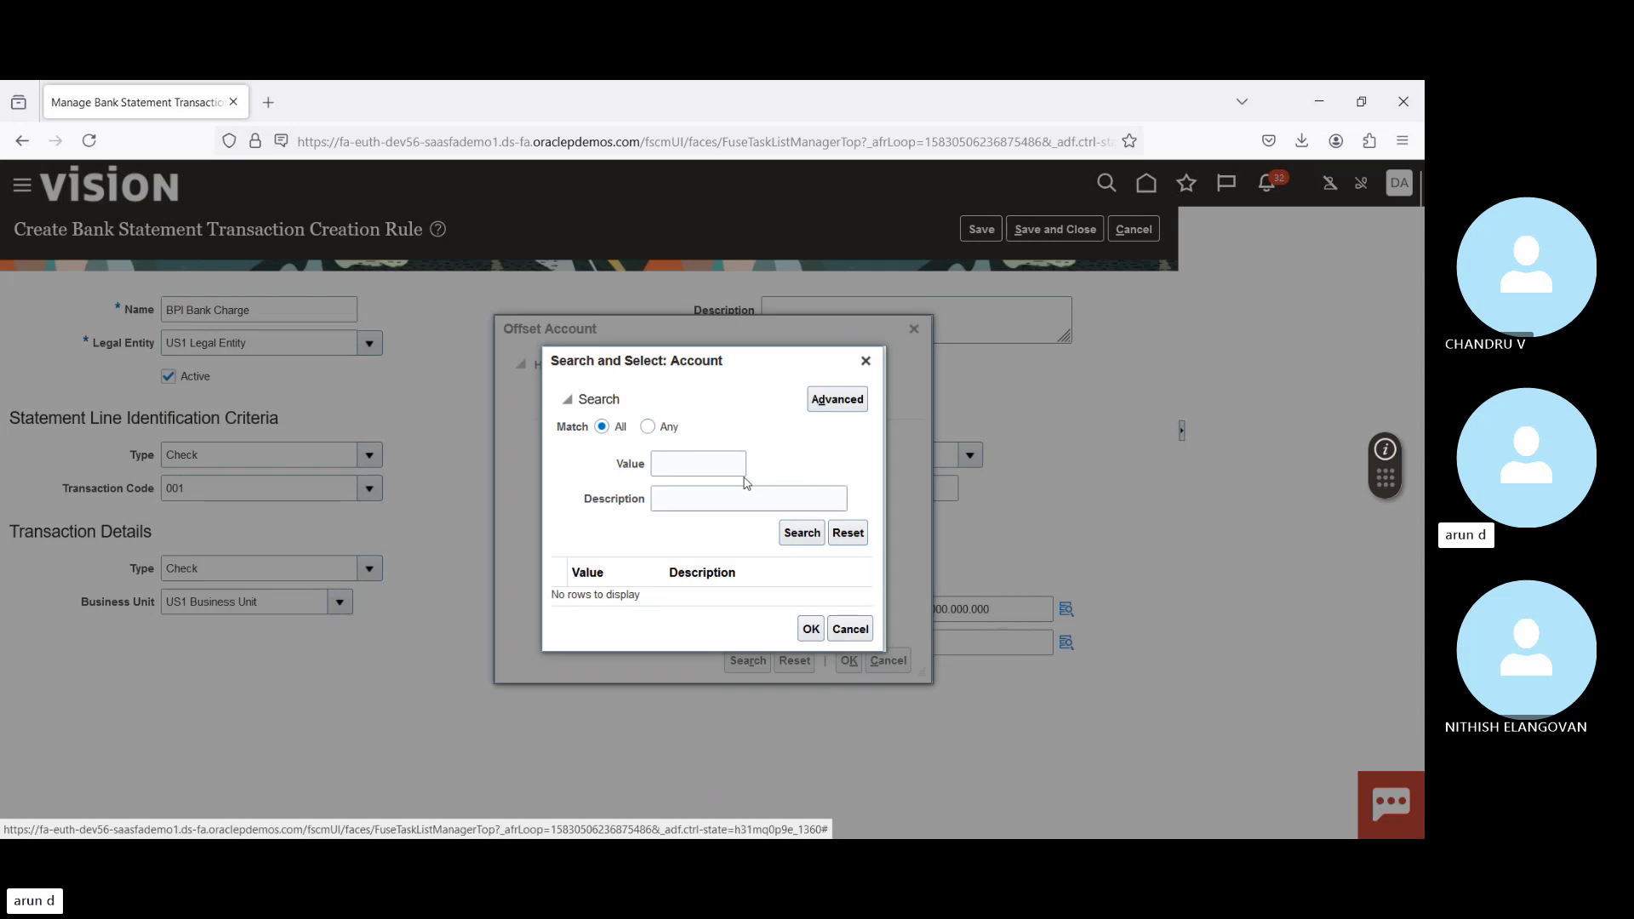
pyautogui.click(746, 498)
pyautogui.write('Bank')
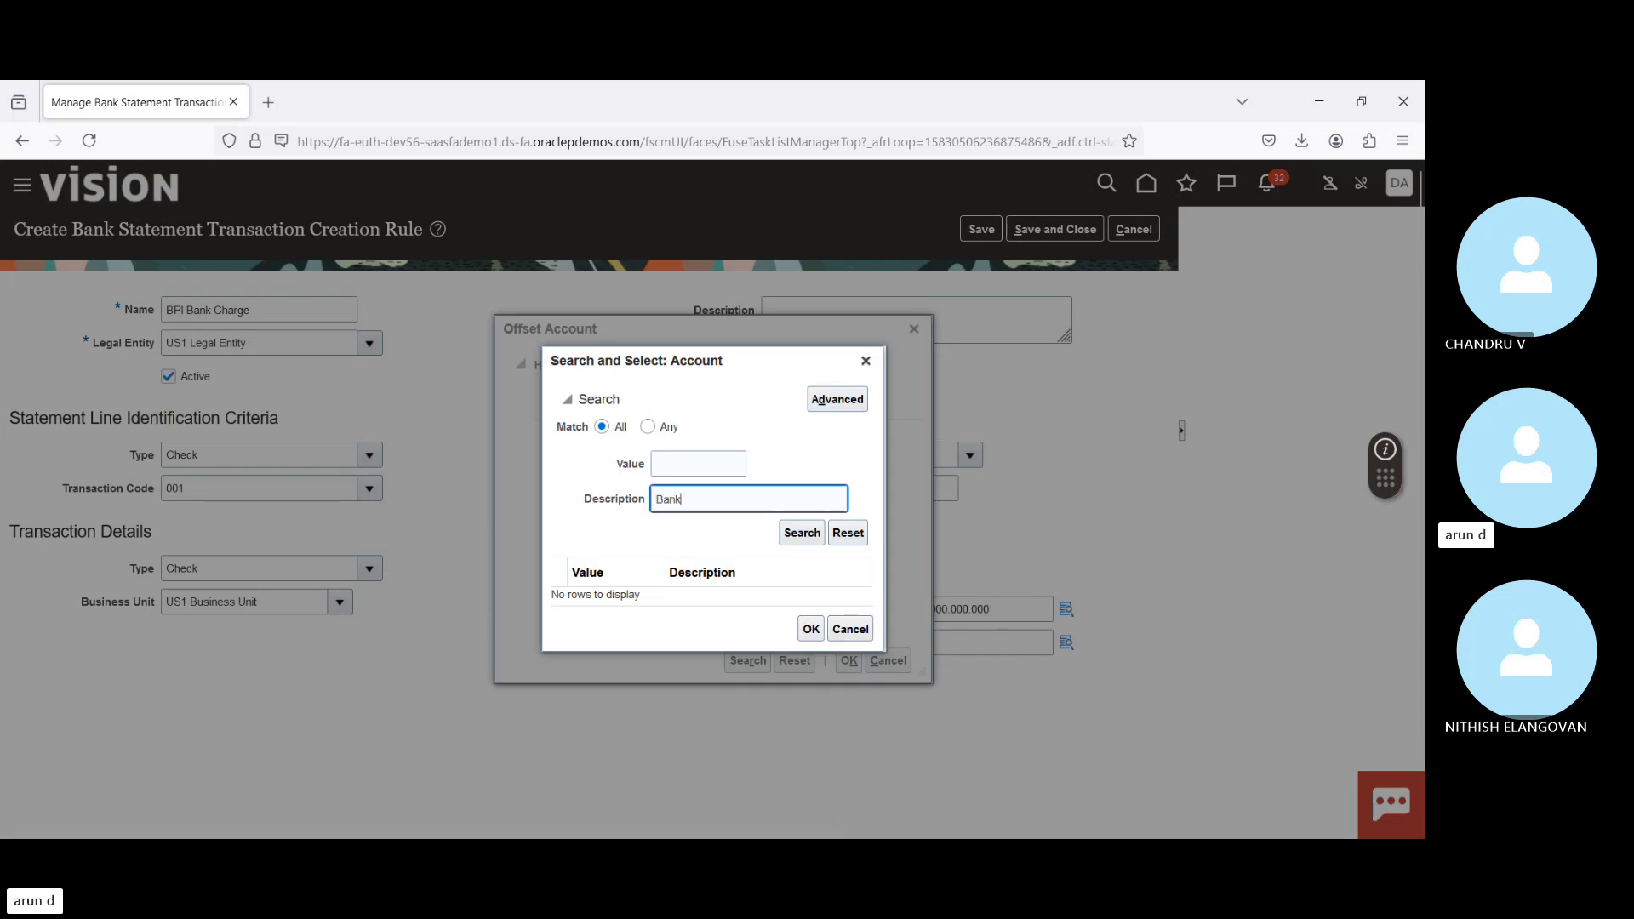
pyautogui.write(' C')
pyautogui.press('Return')
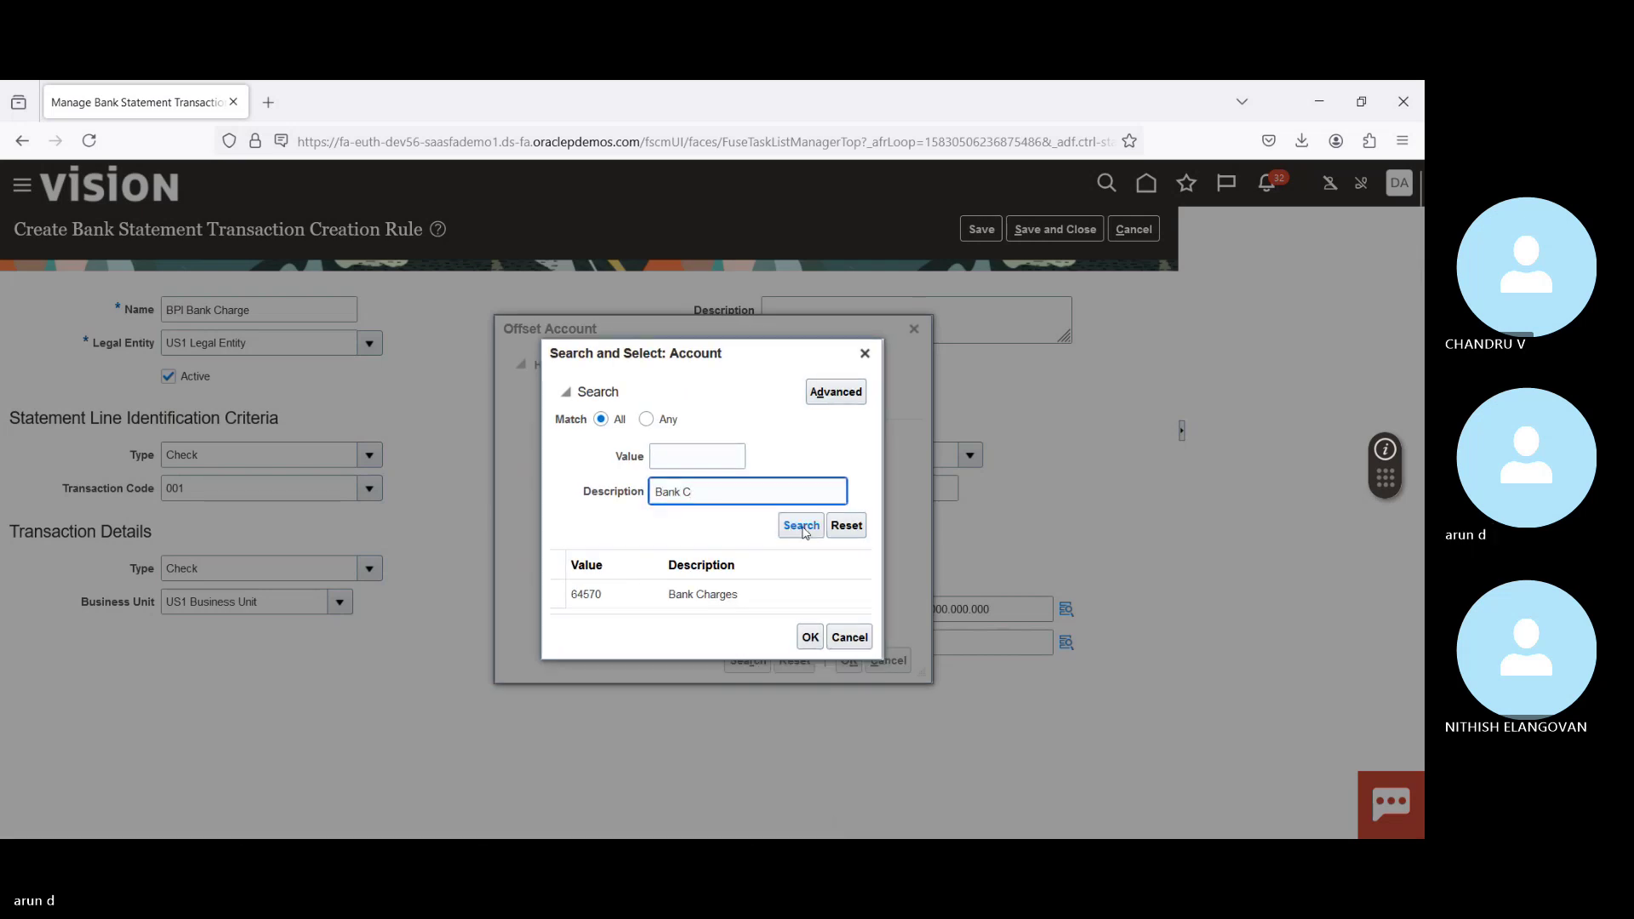
pyautogui.click(741, 600)
pyautogui.click(811, 636)
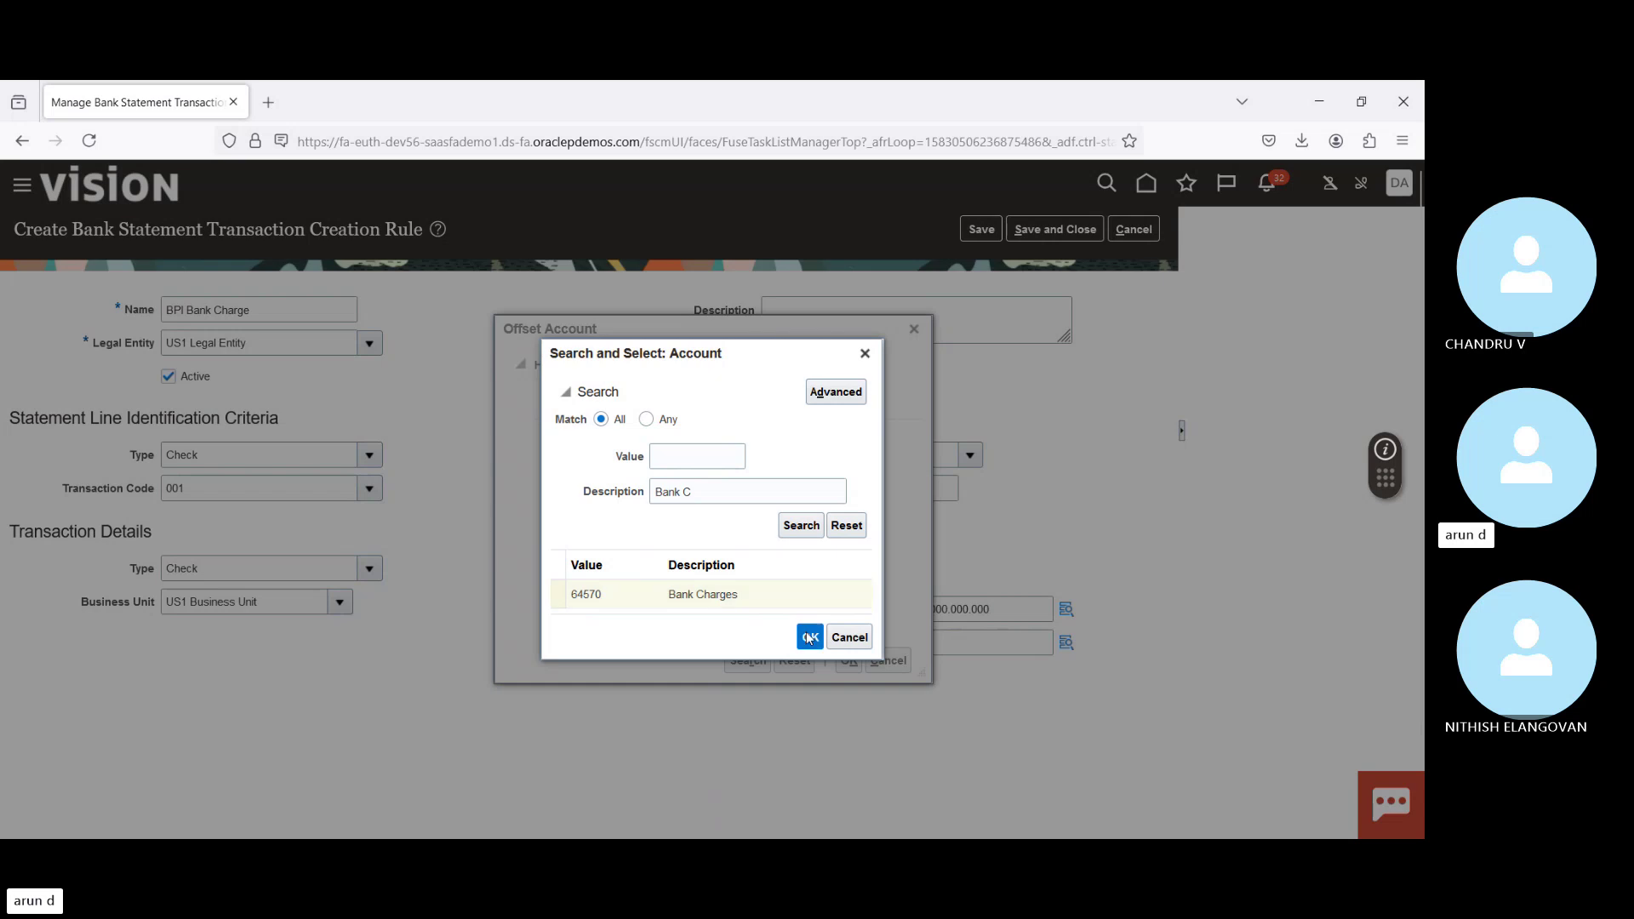
pyautogui.click(850, 661)
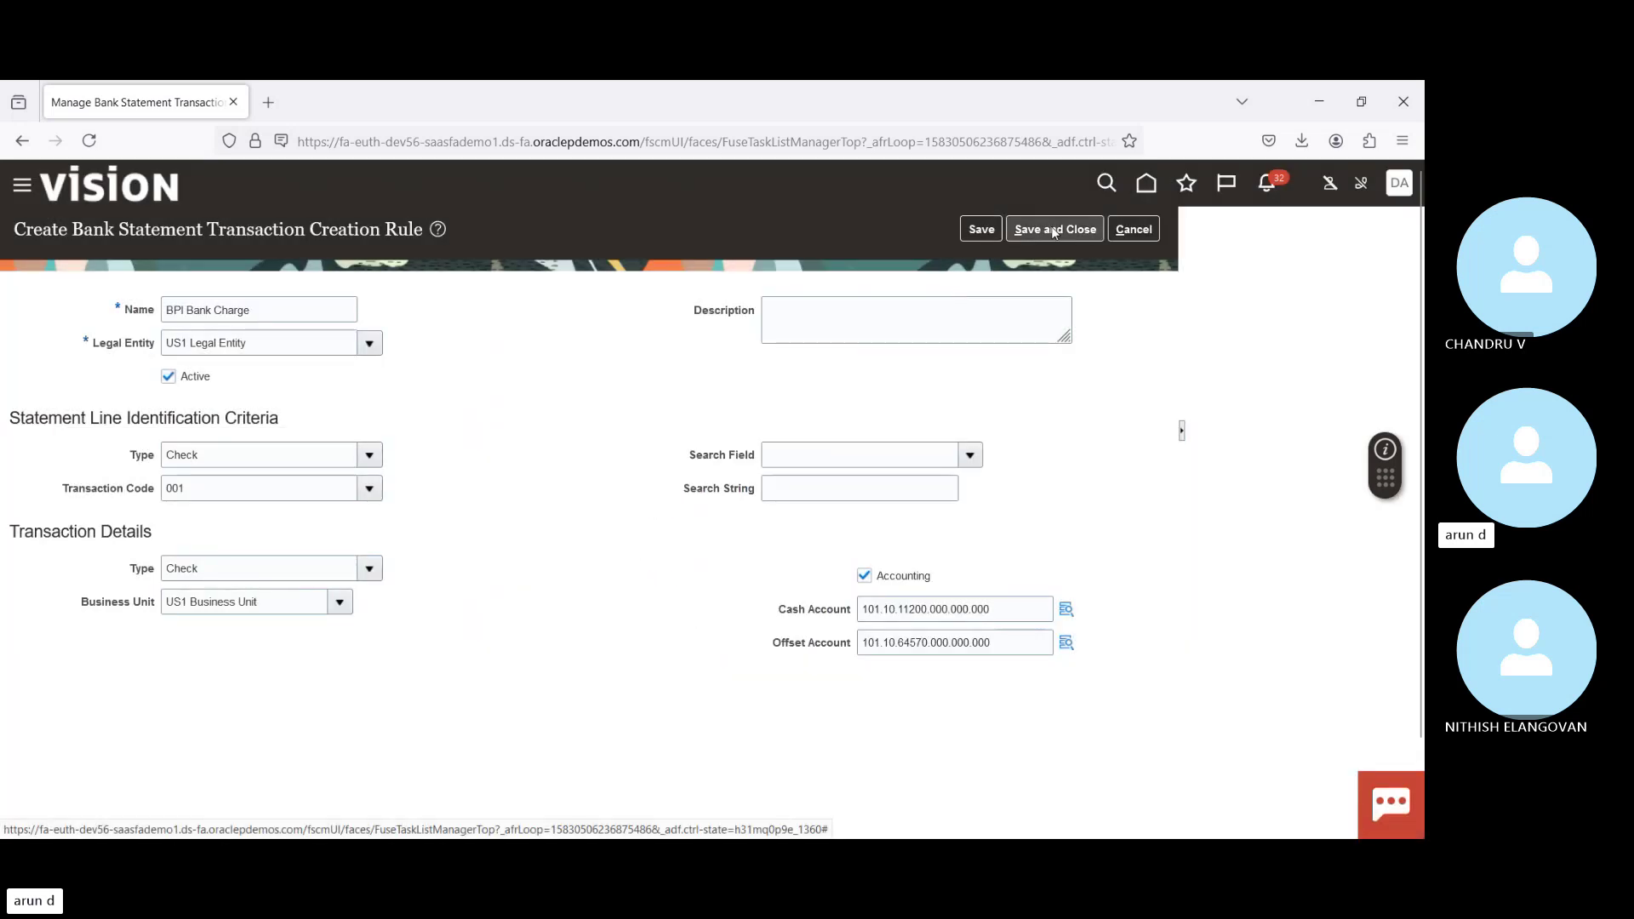
pyautogui.click(1053, 230)
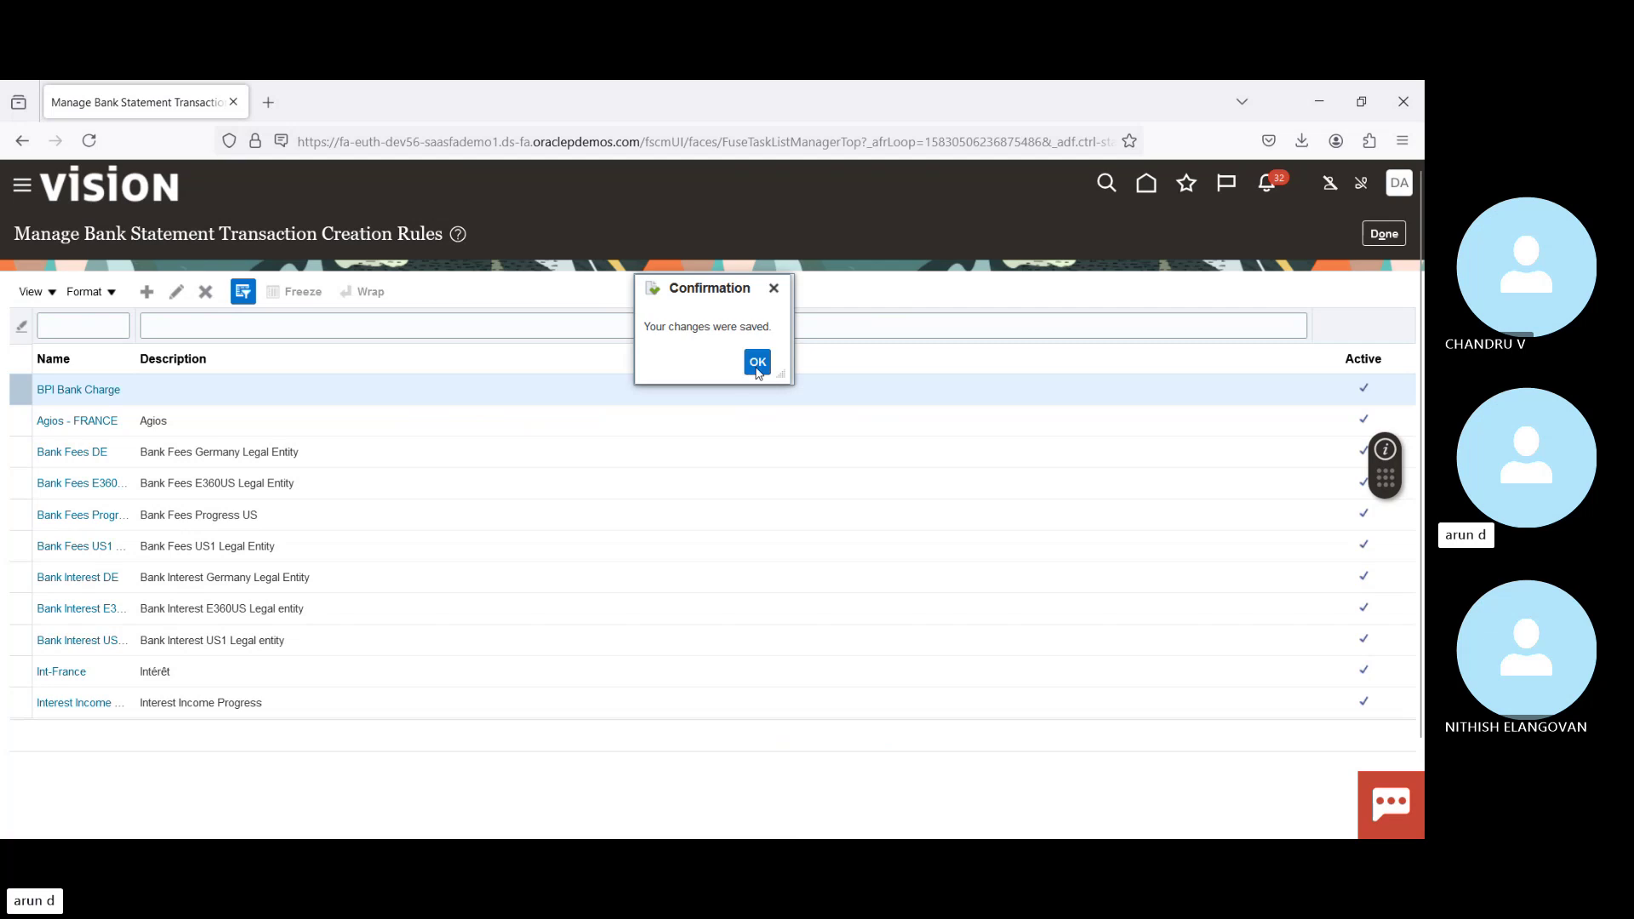
# Step: Acknowledge the save confirmation, close the transaction creation rules, and go to the home page
pyautogui.click(756, 362)
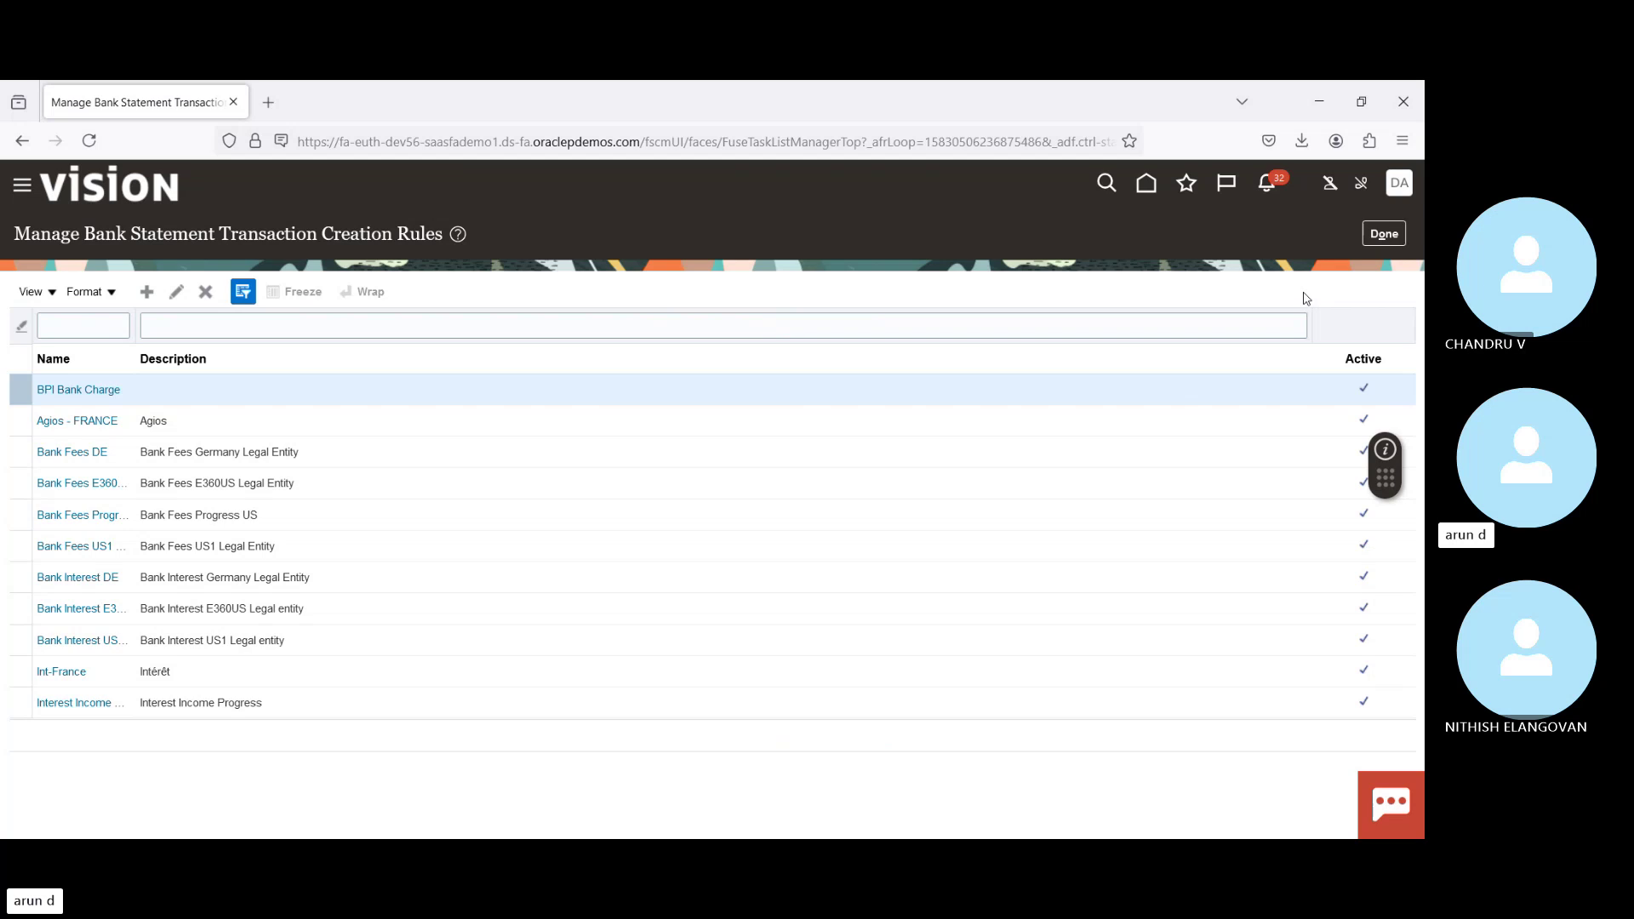
pyautogui.click(1385, 234)
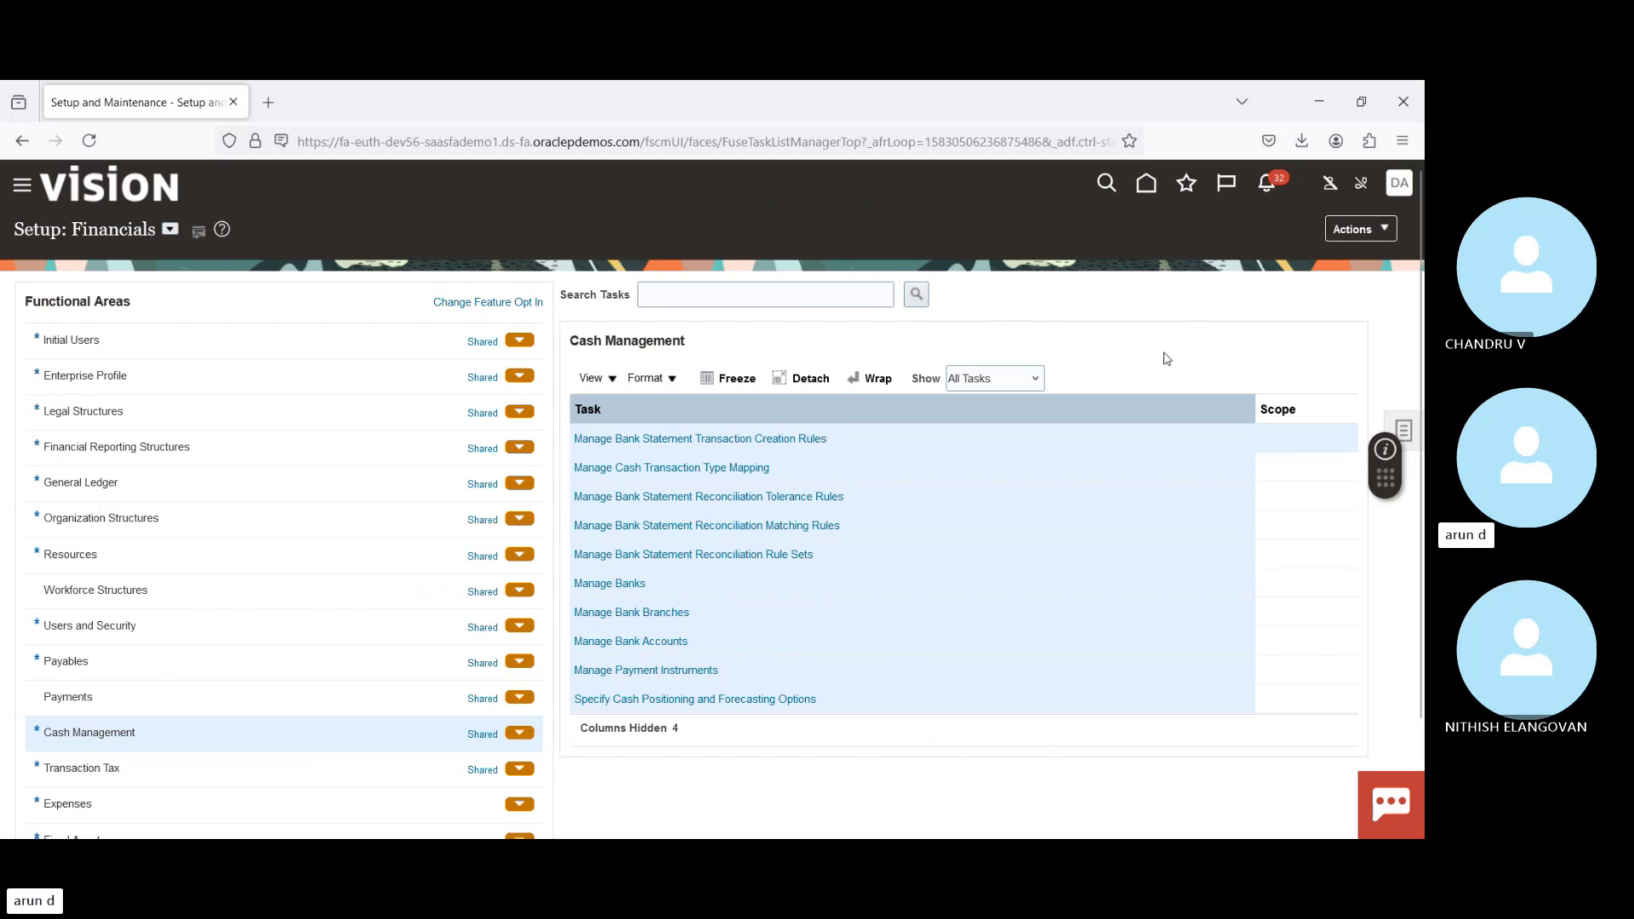
pyautogui.click(1102, 494)
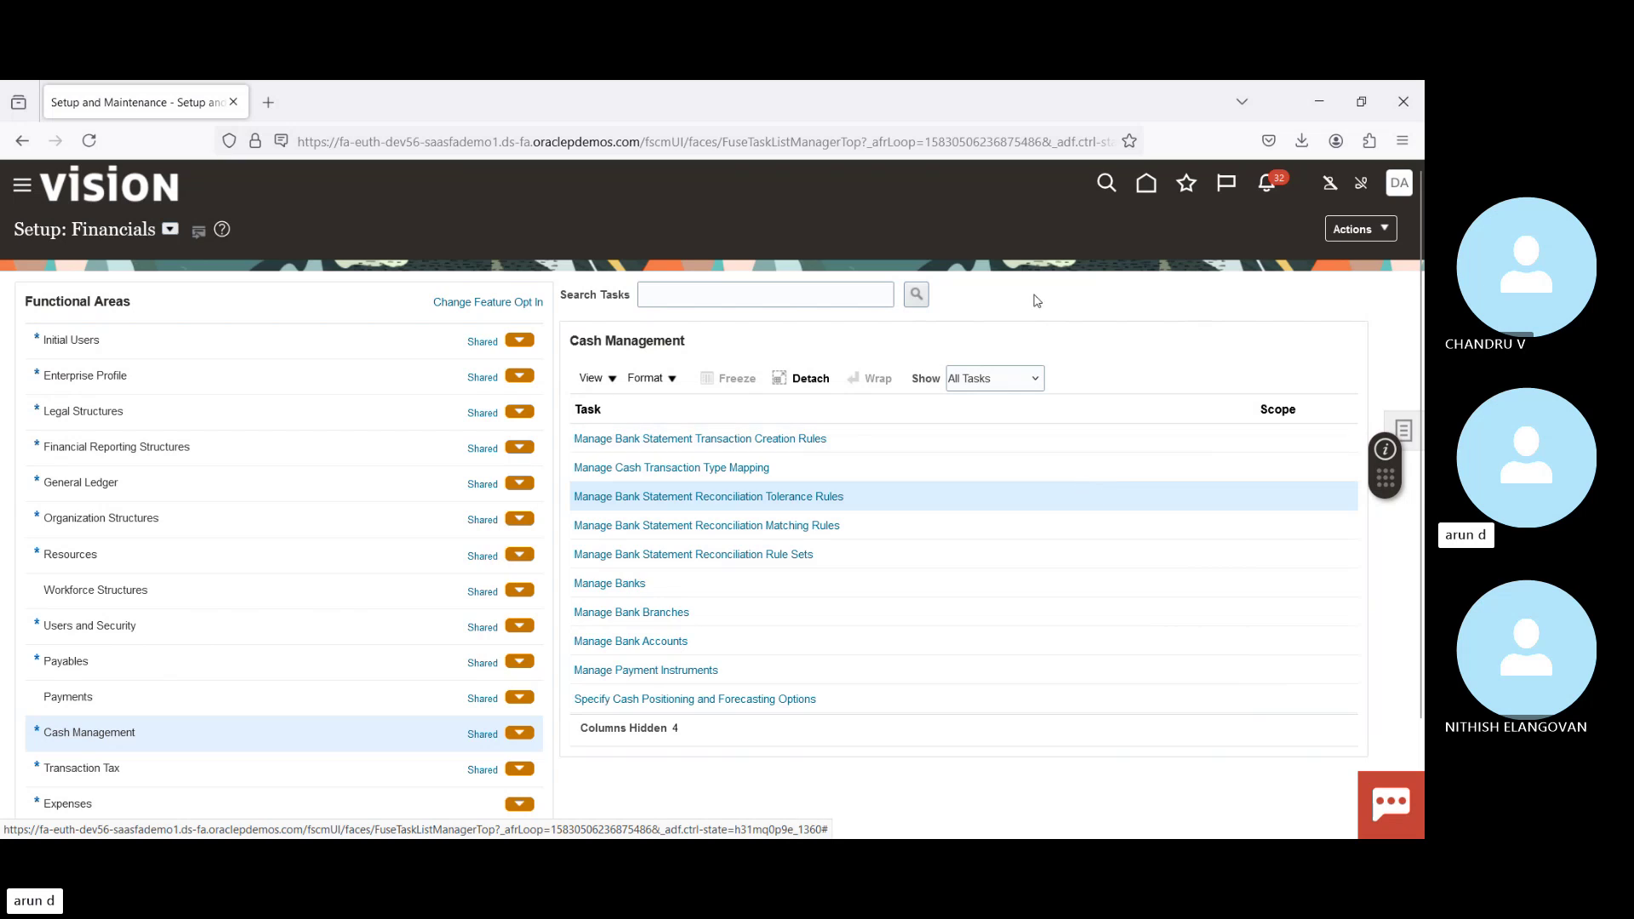
pyautogui.click(1144, 183)
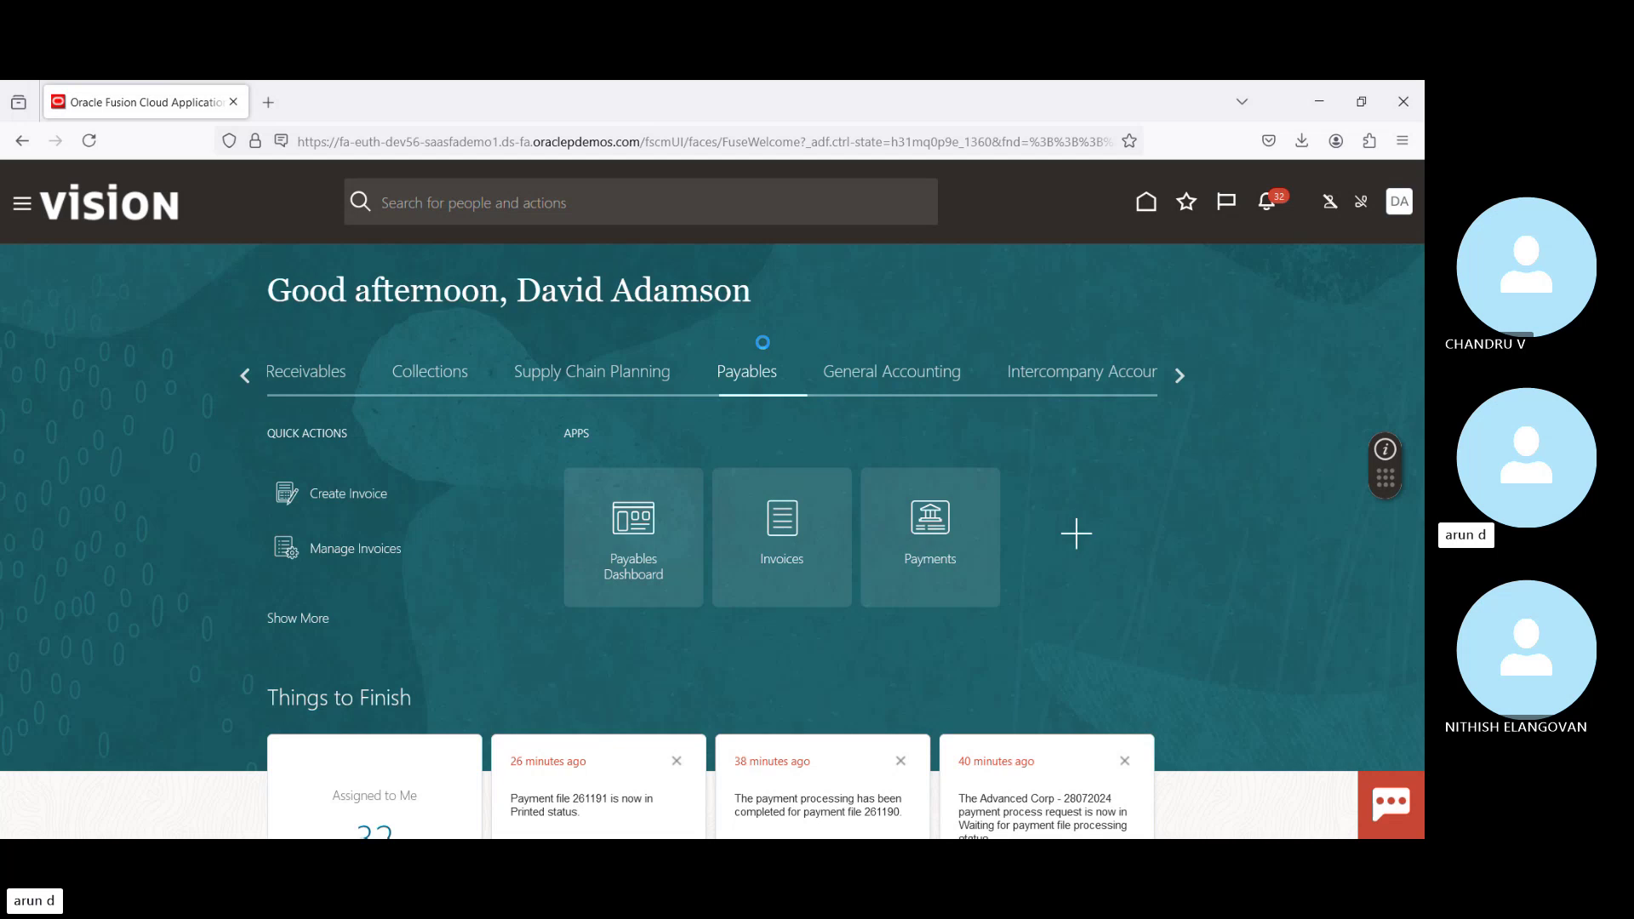
# Step: Open Cash Management's Bank Statements and Reconciliation overview and pick Create Bank Statement from its Tasks panel
pyautogui.click(1179, 377)
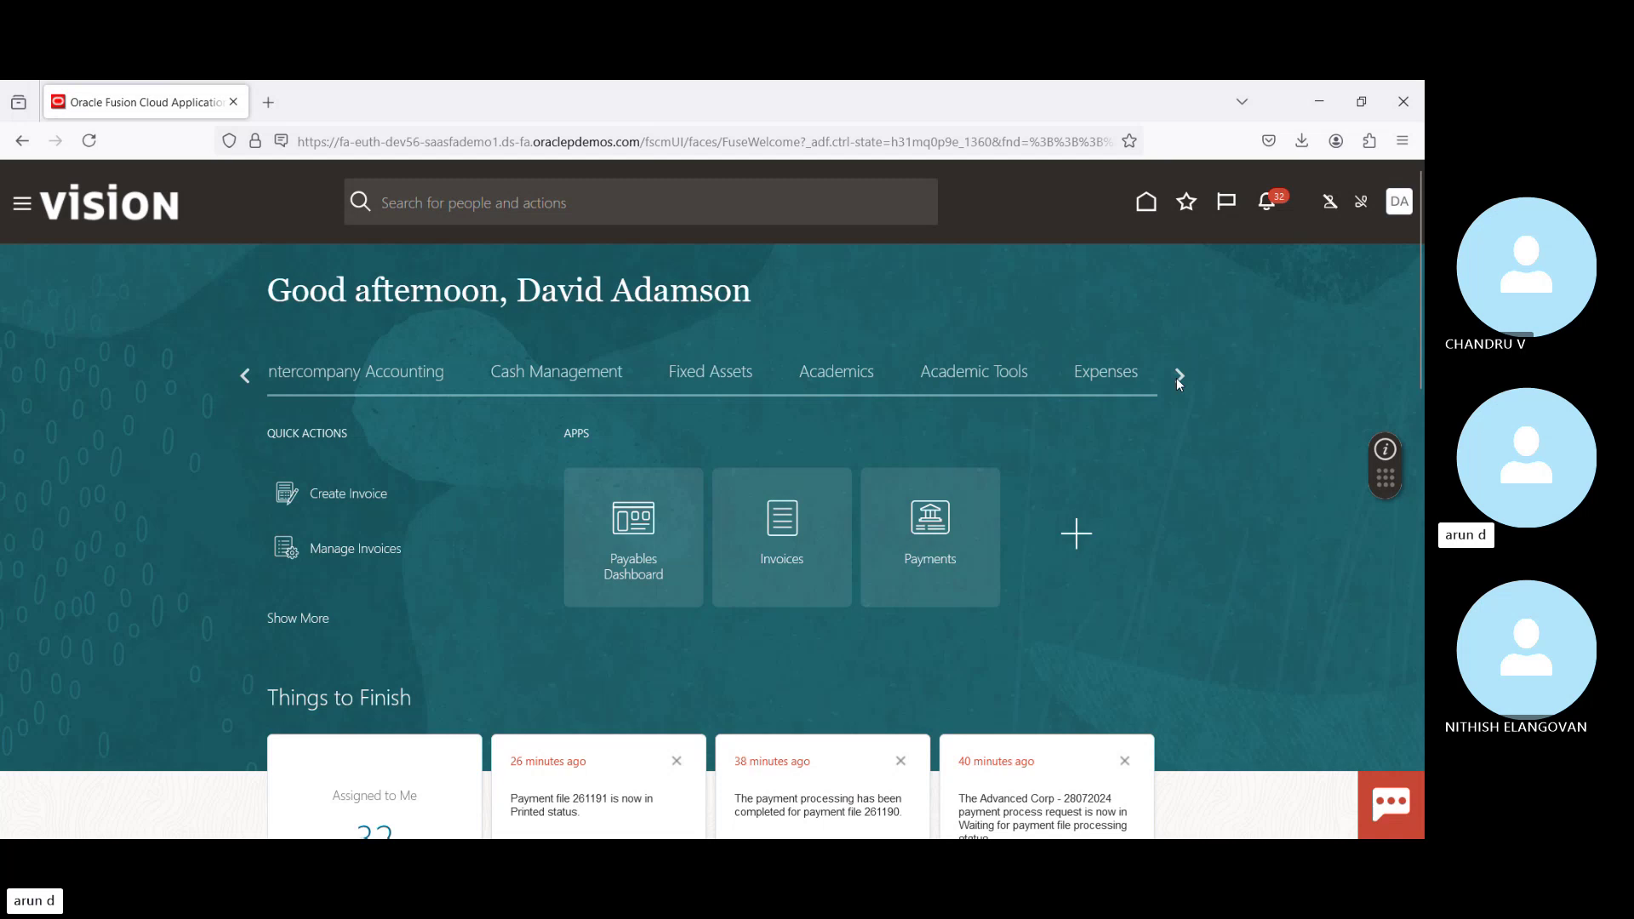
pyautogui.click(544, 381)
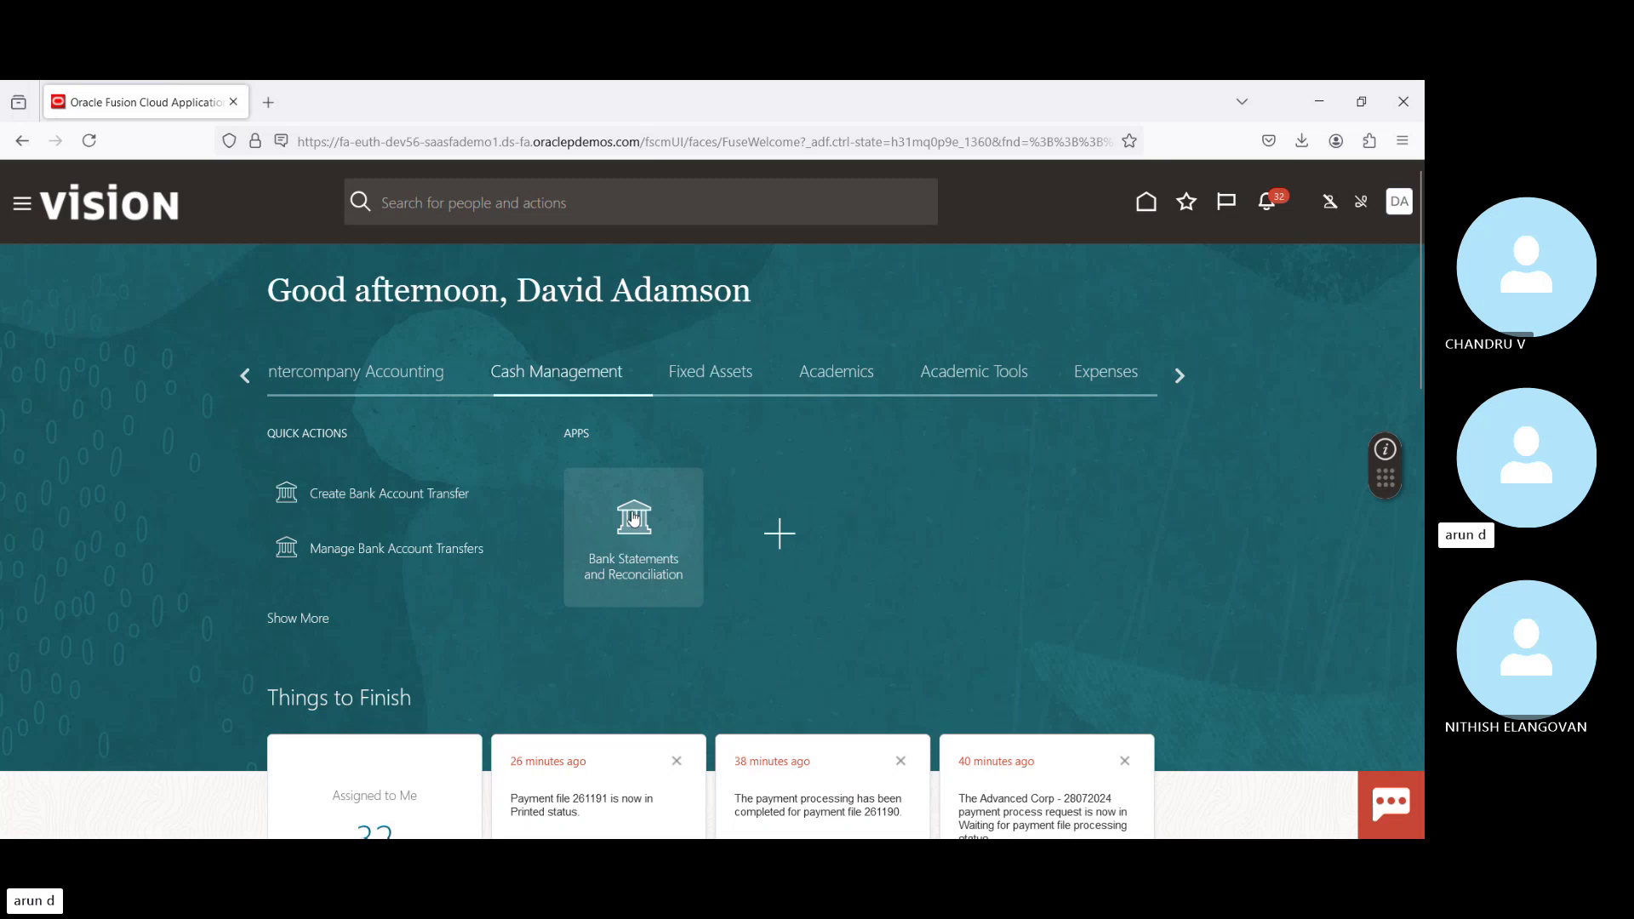
pyautogui.click(634, 519)
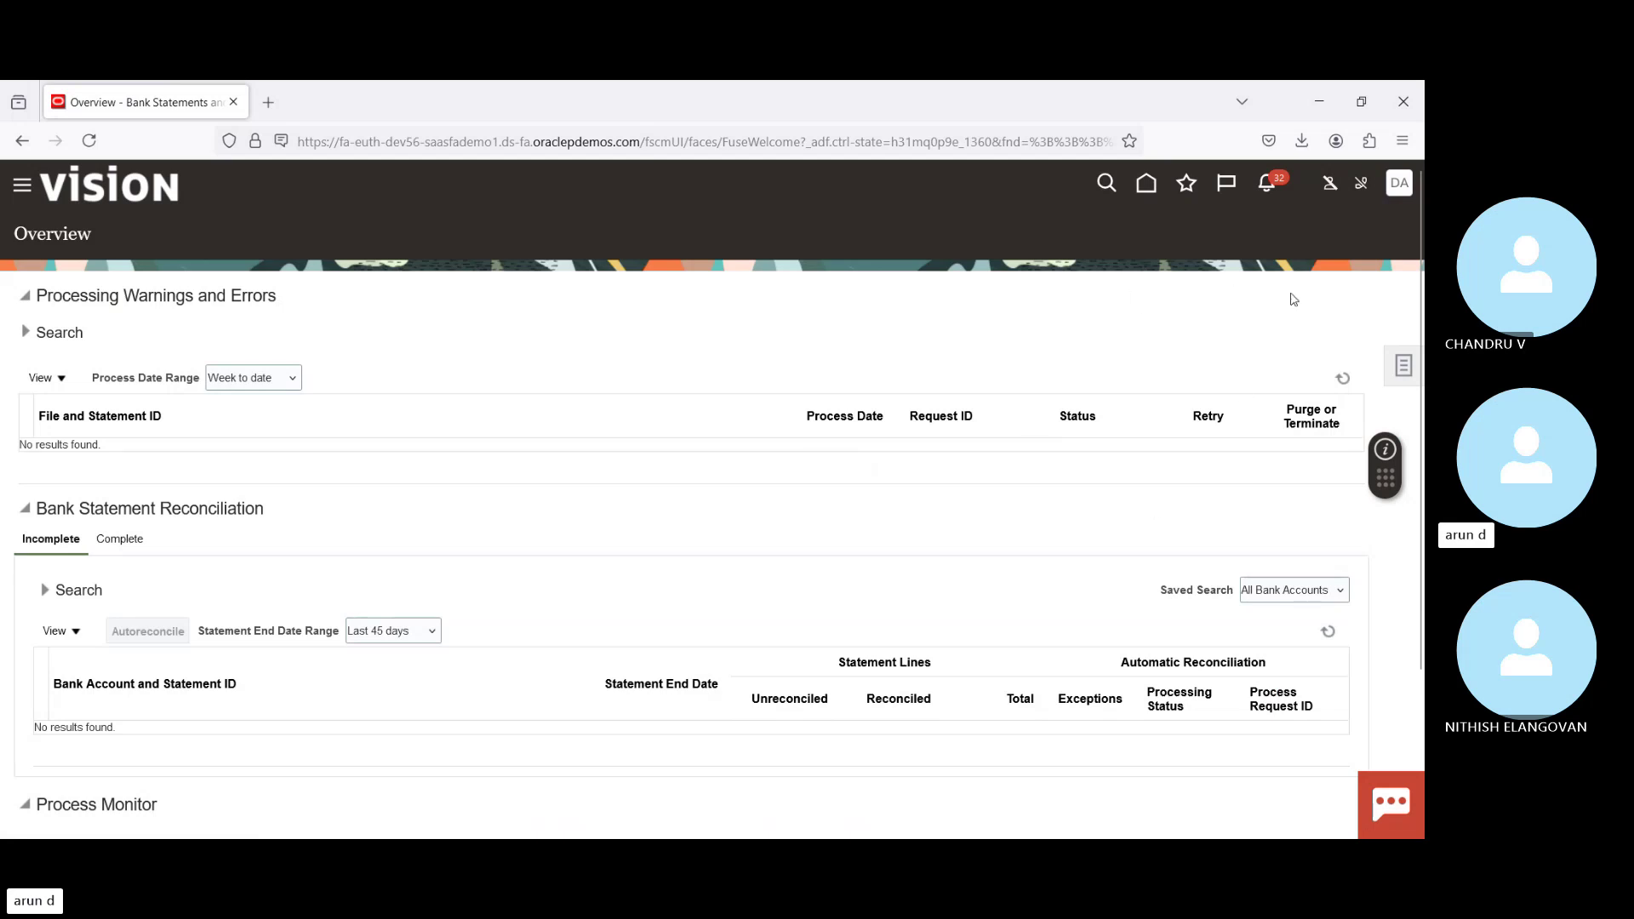
pyautogui.click(1400, 368)
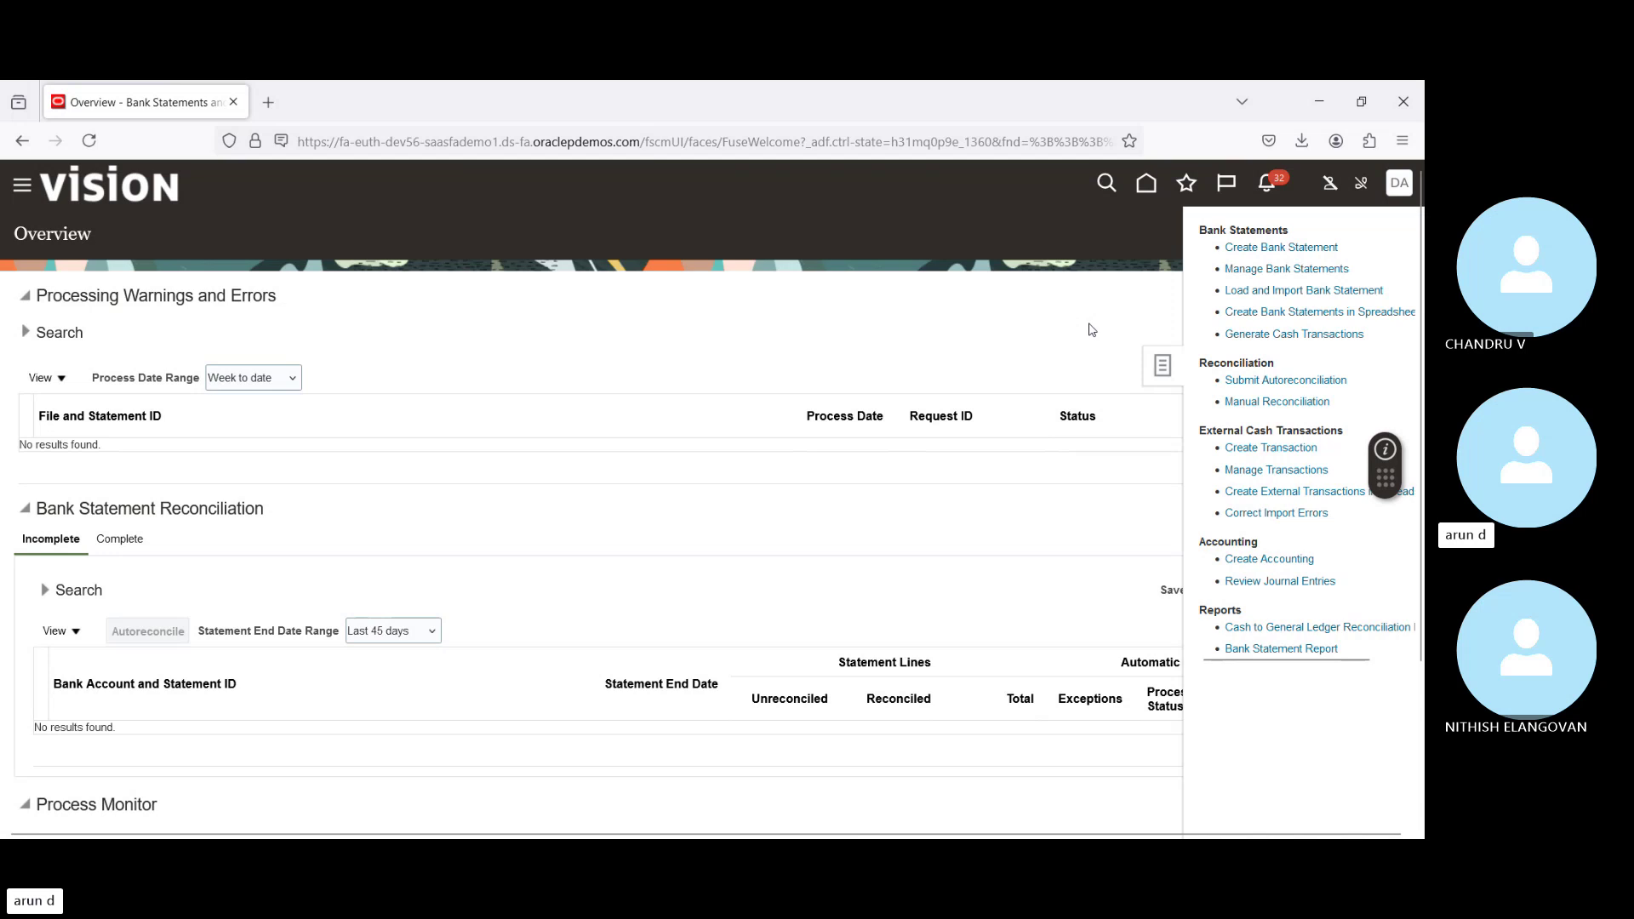
pyautogui.click(1265, 250)
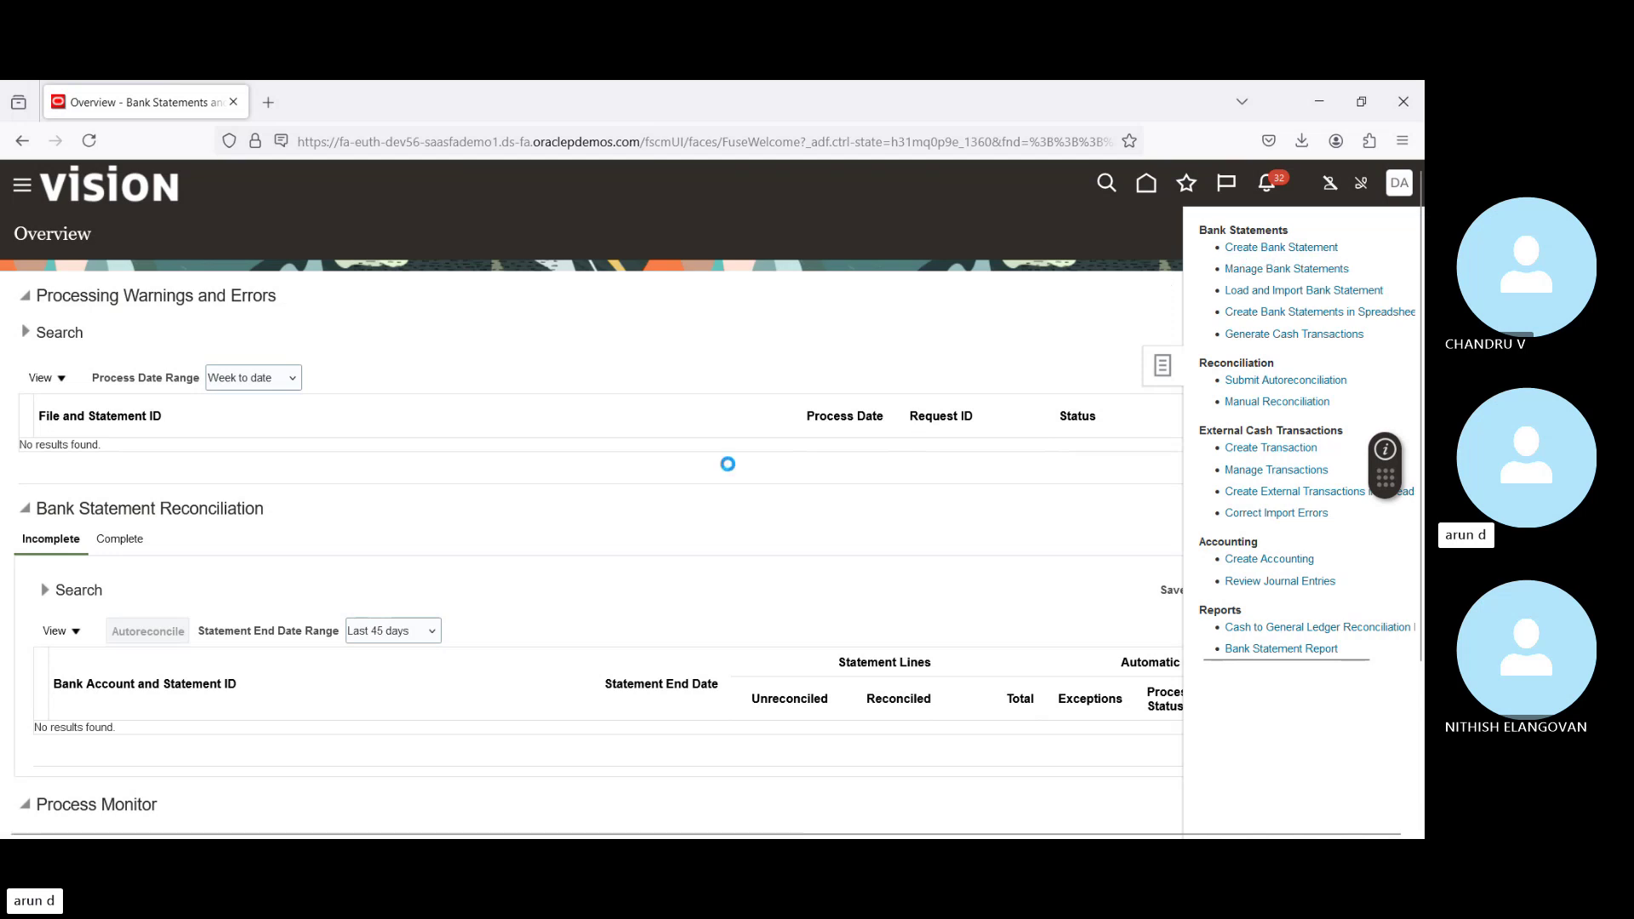
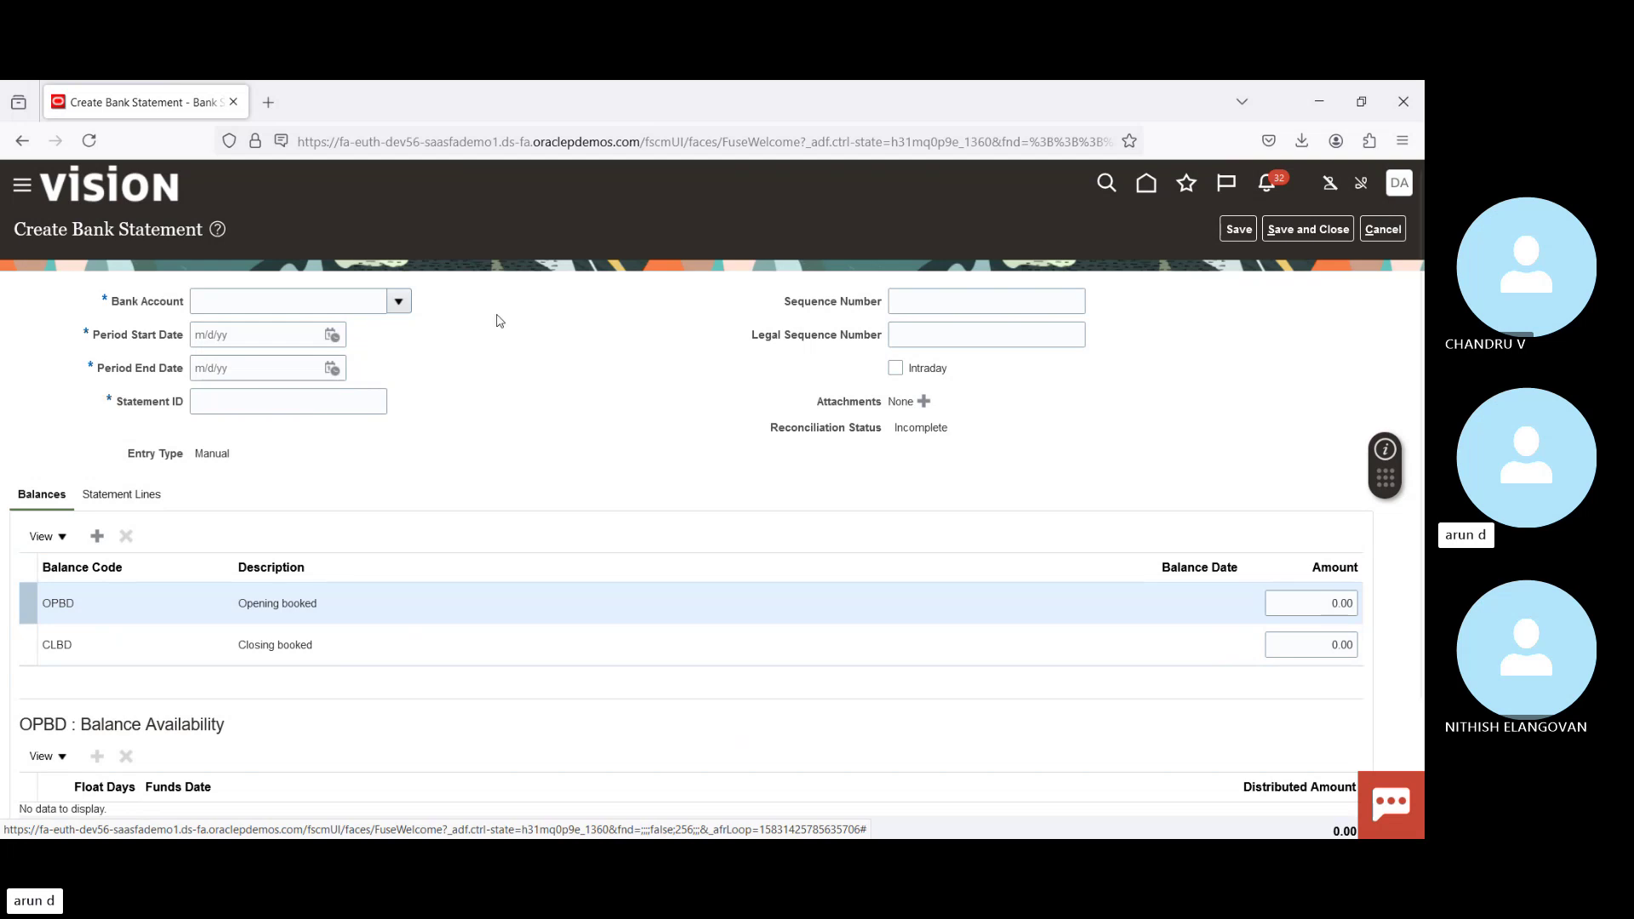
# Step: Choose bank account BofA-2869 with period start and end dates of 7/28/24
pyautogui.click(398, 302)
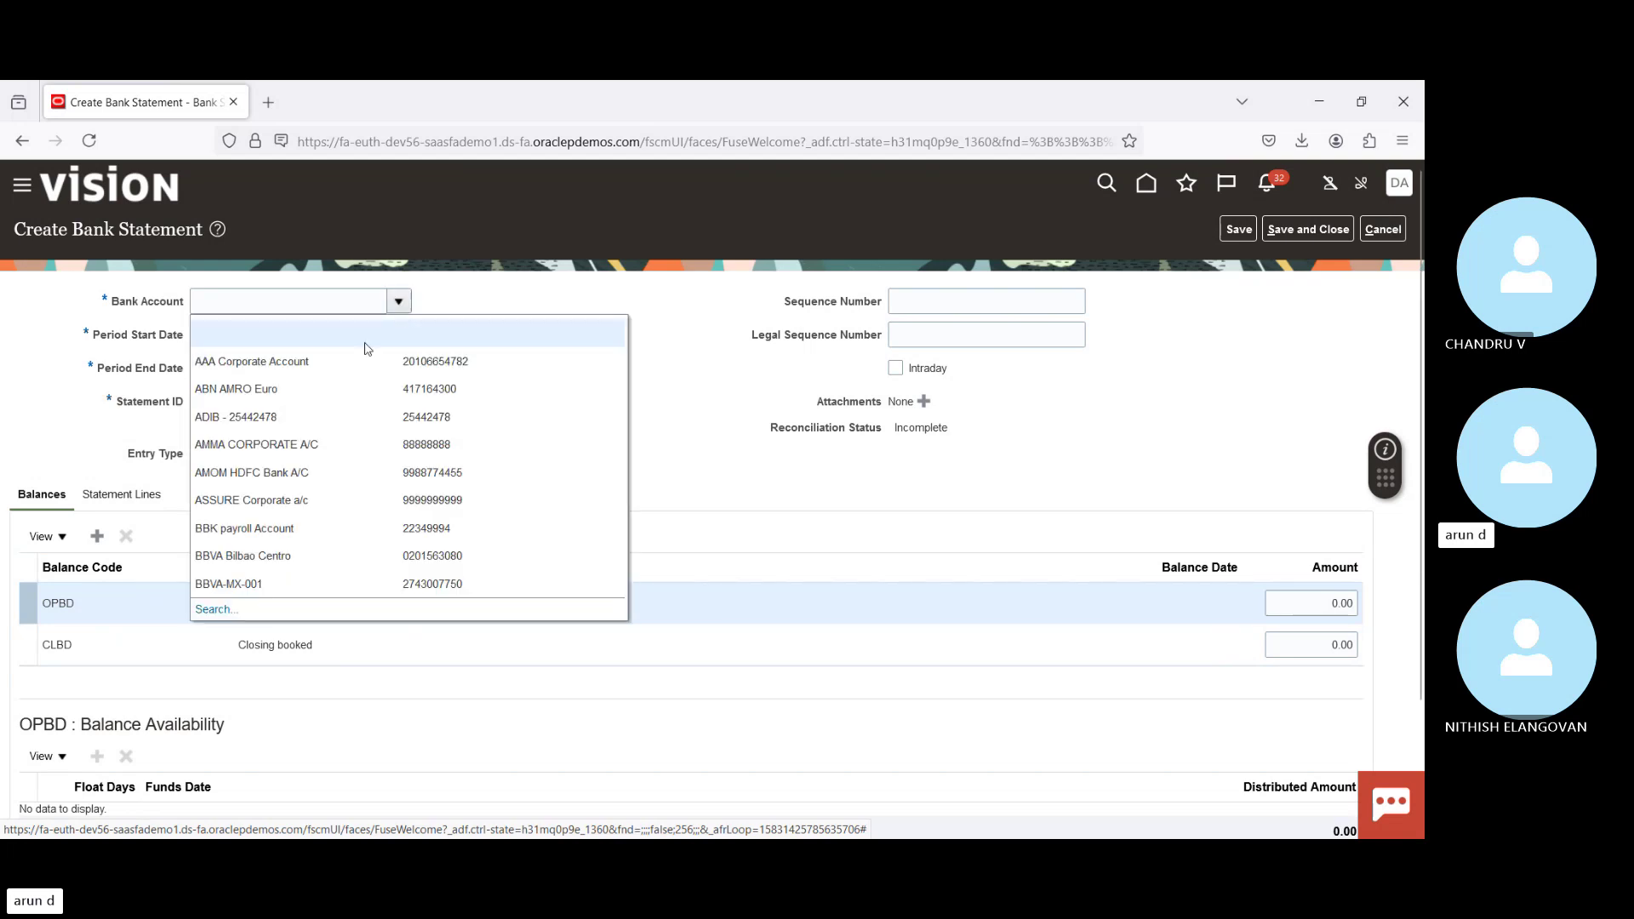
pyautogui.click(291, 300)
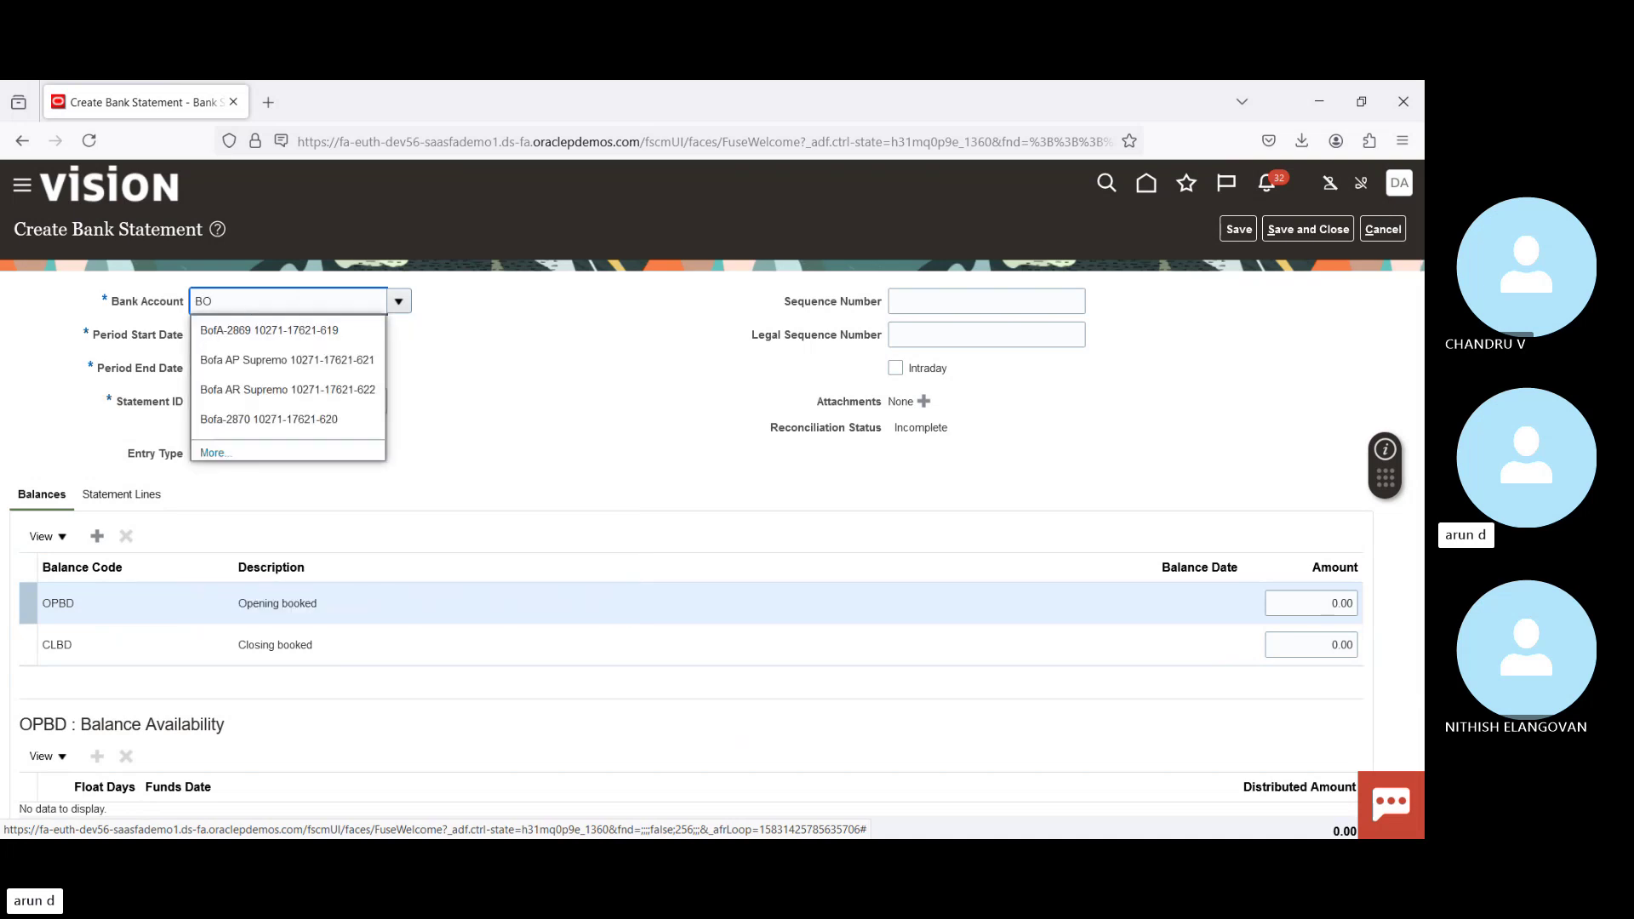
pyautogui.click(252, 333)
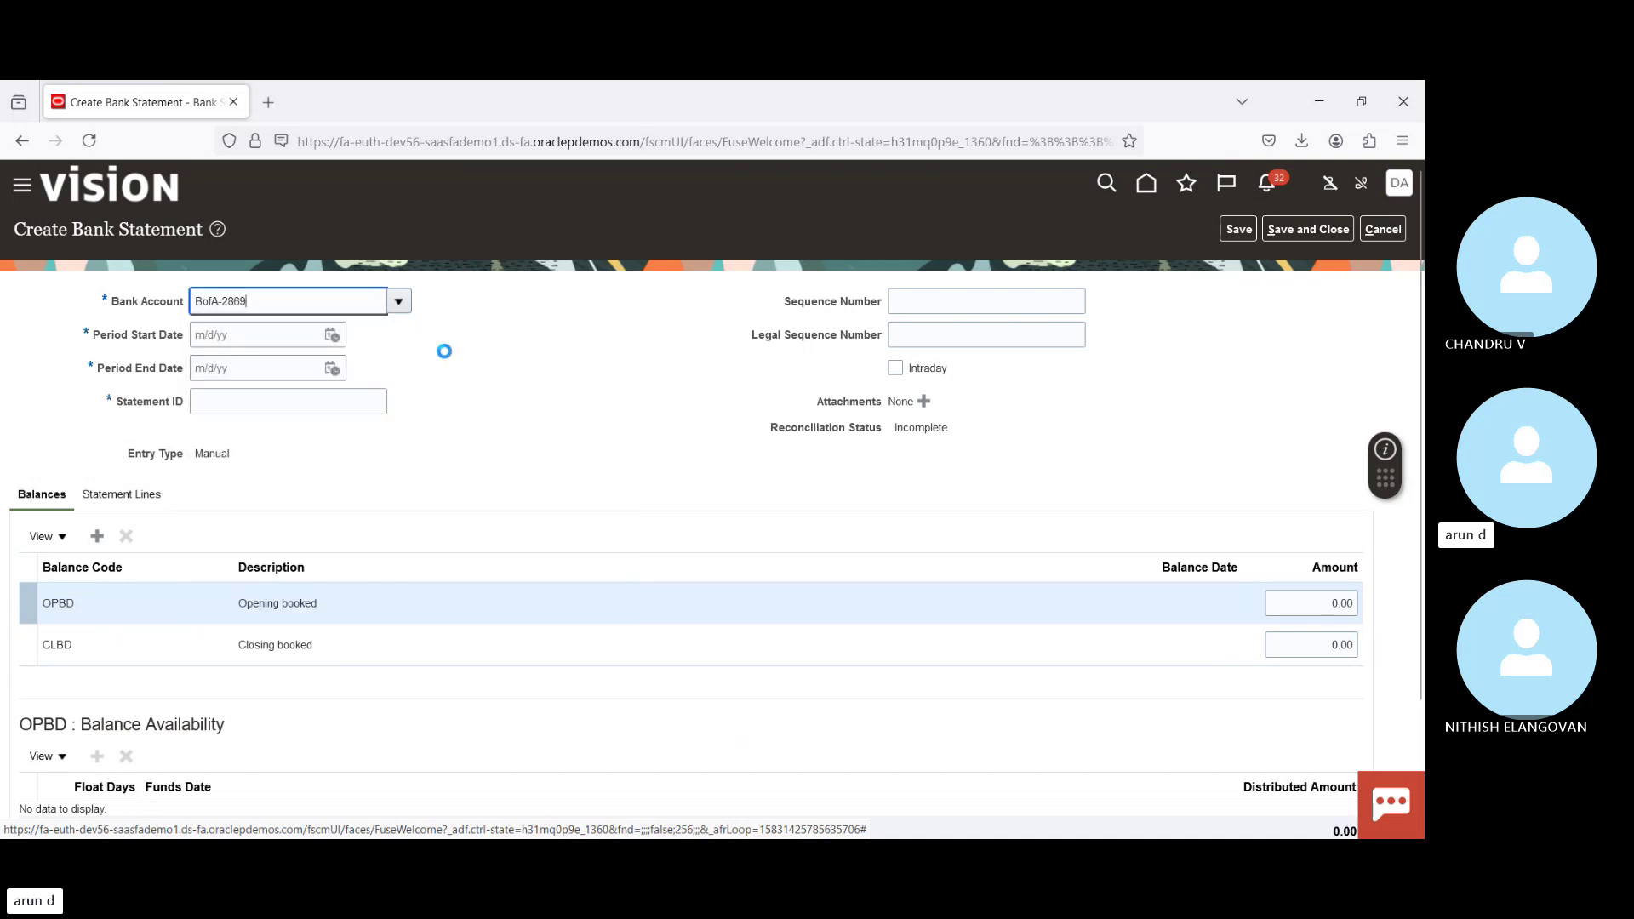
pyautogui.click(332, 335)
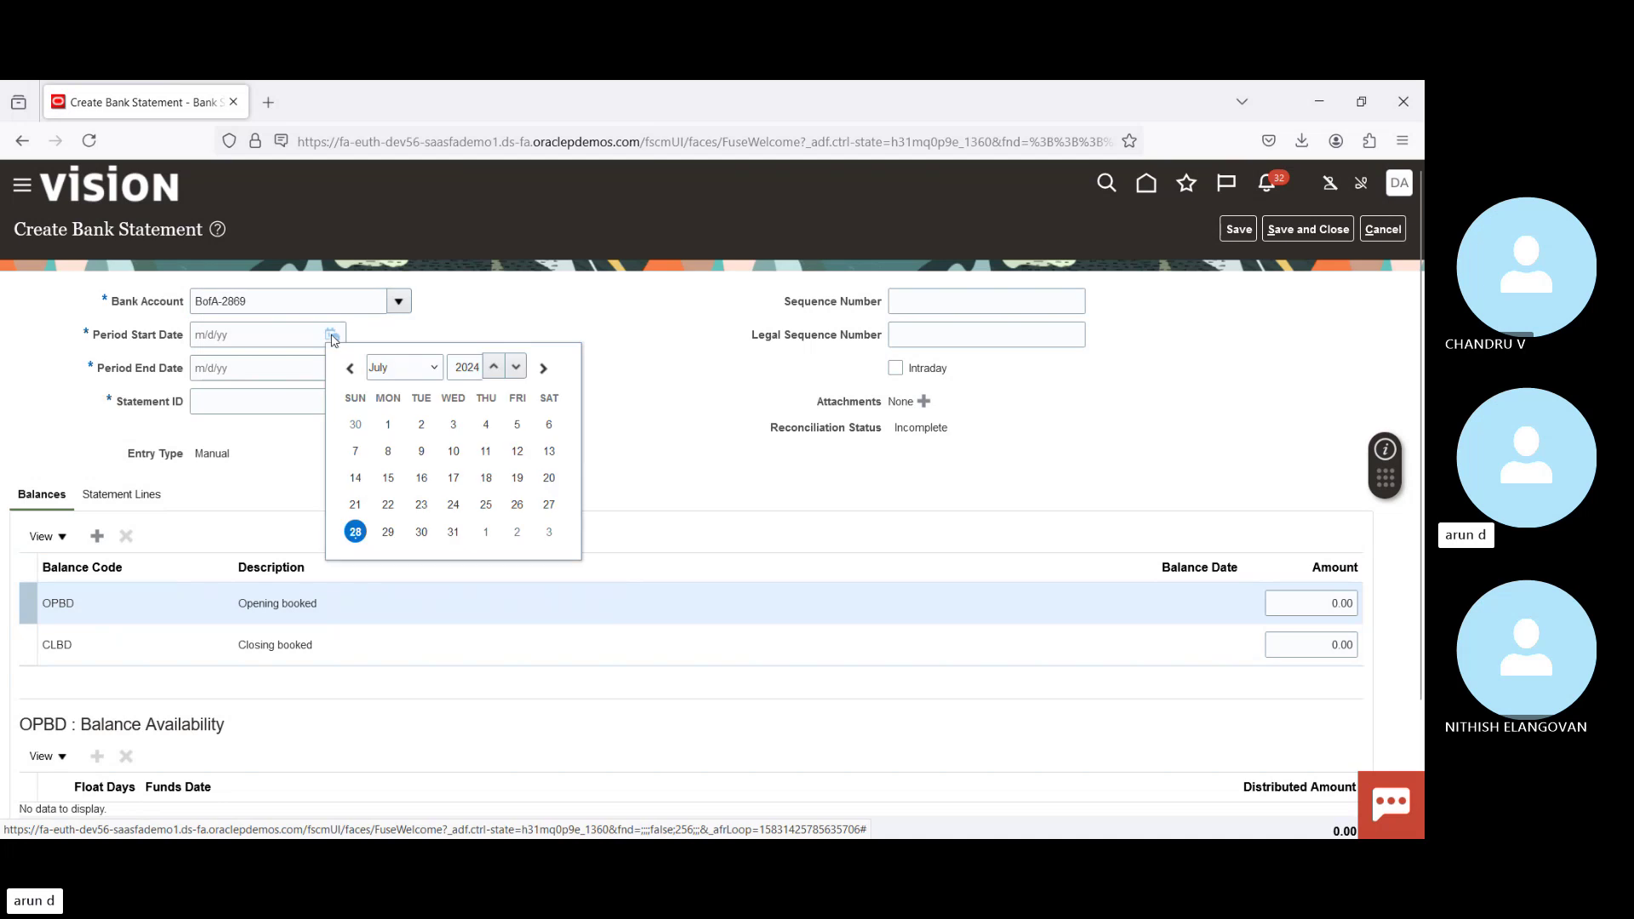
pyautogui.click(355, 532)
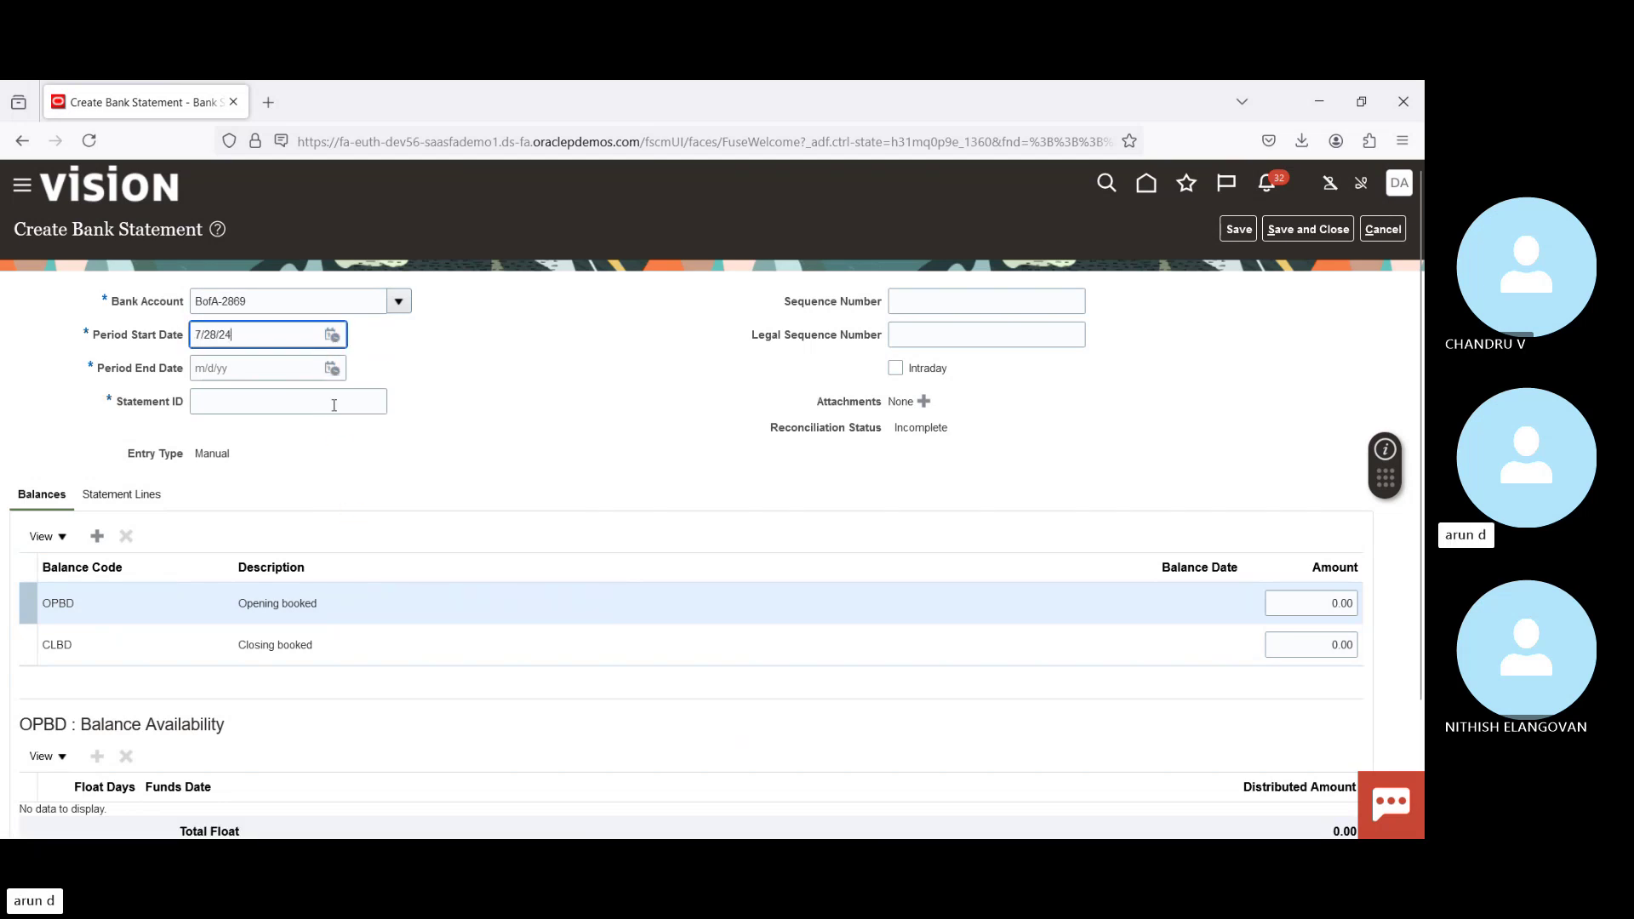
pyautogui.click(332, 372)
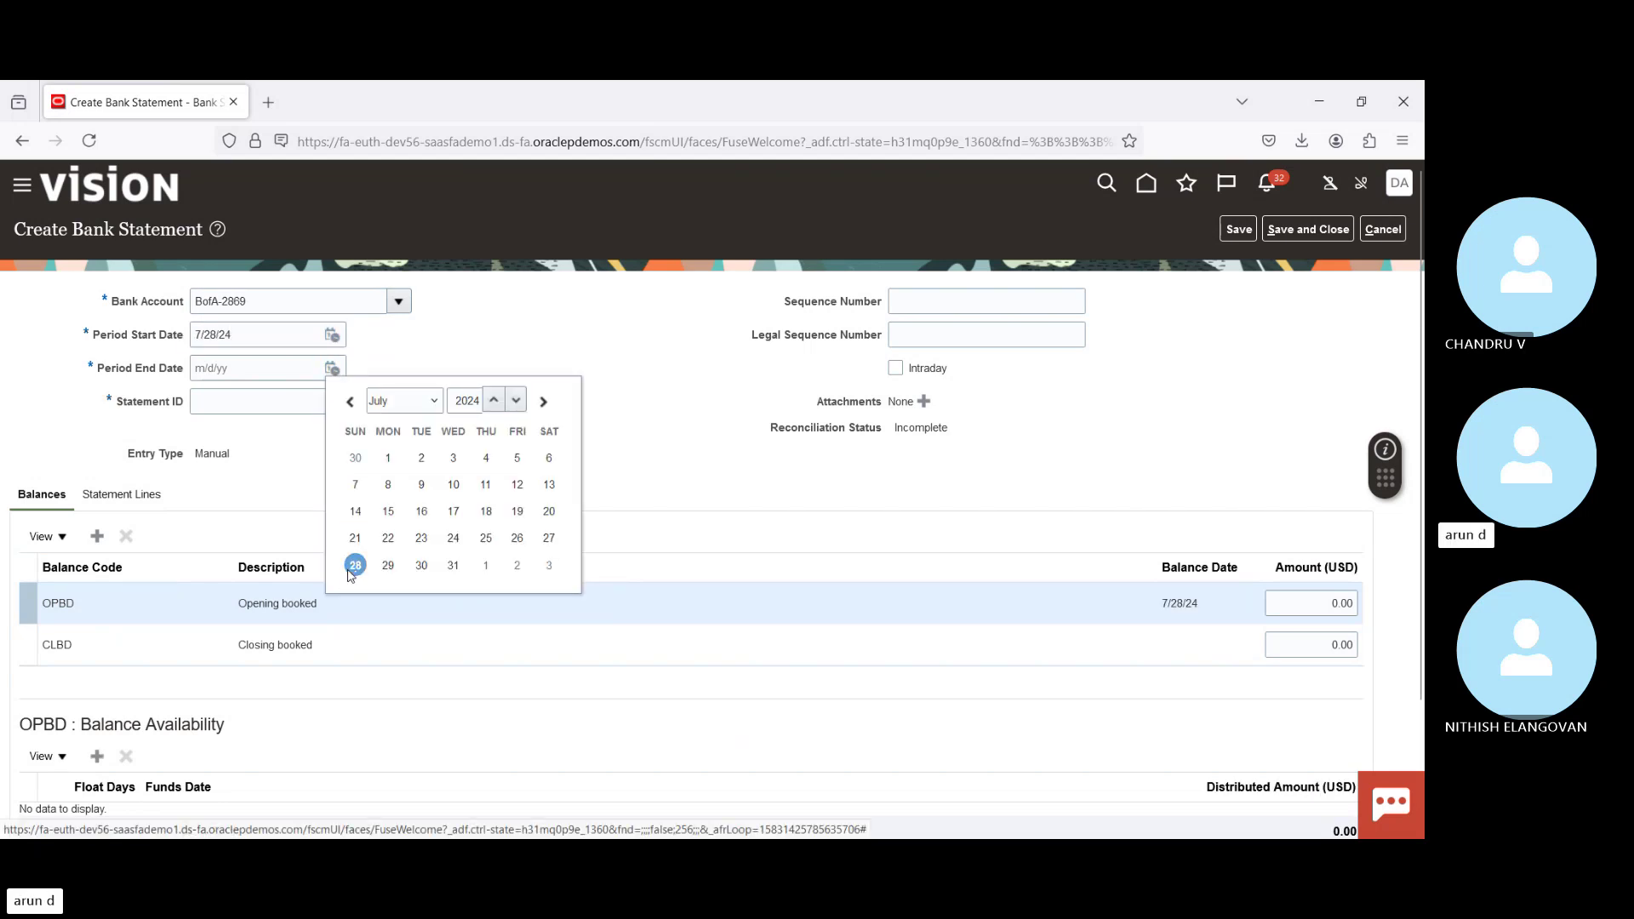
pyautogui.click(356, 567)
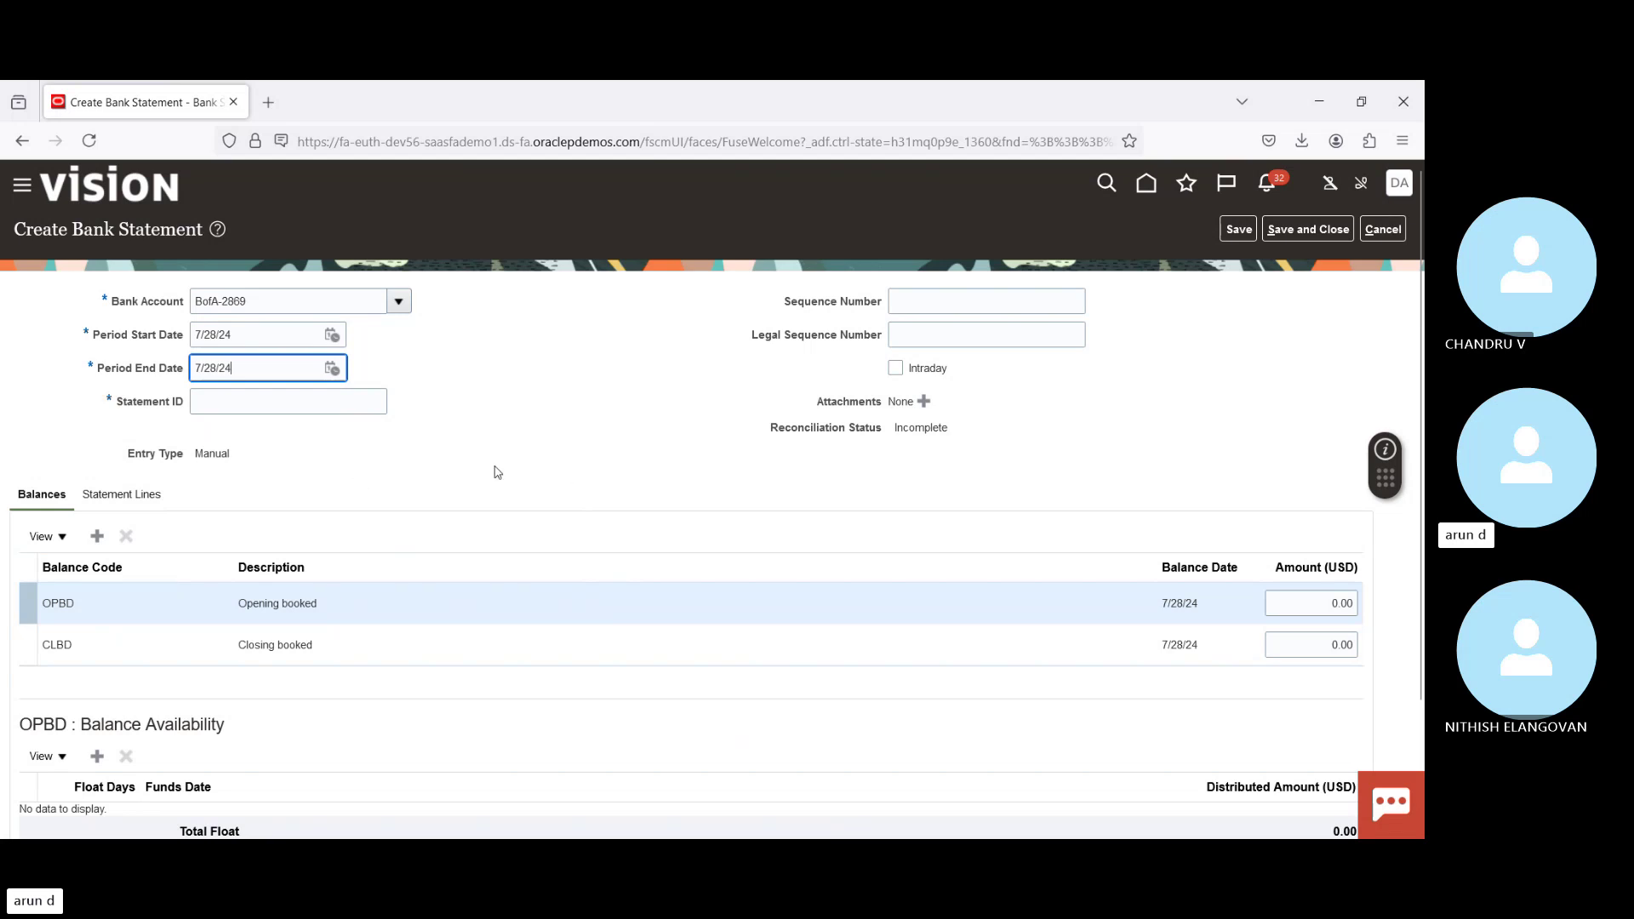
# Step: Enter statement ID 293857 and save the new bank statement
pyautogui.click(104, 496)
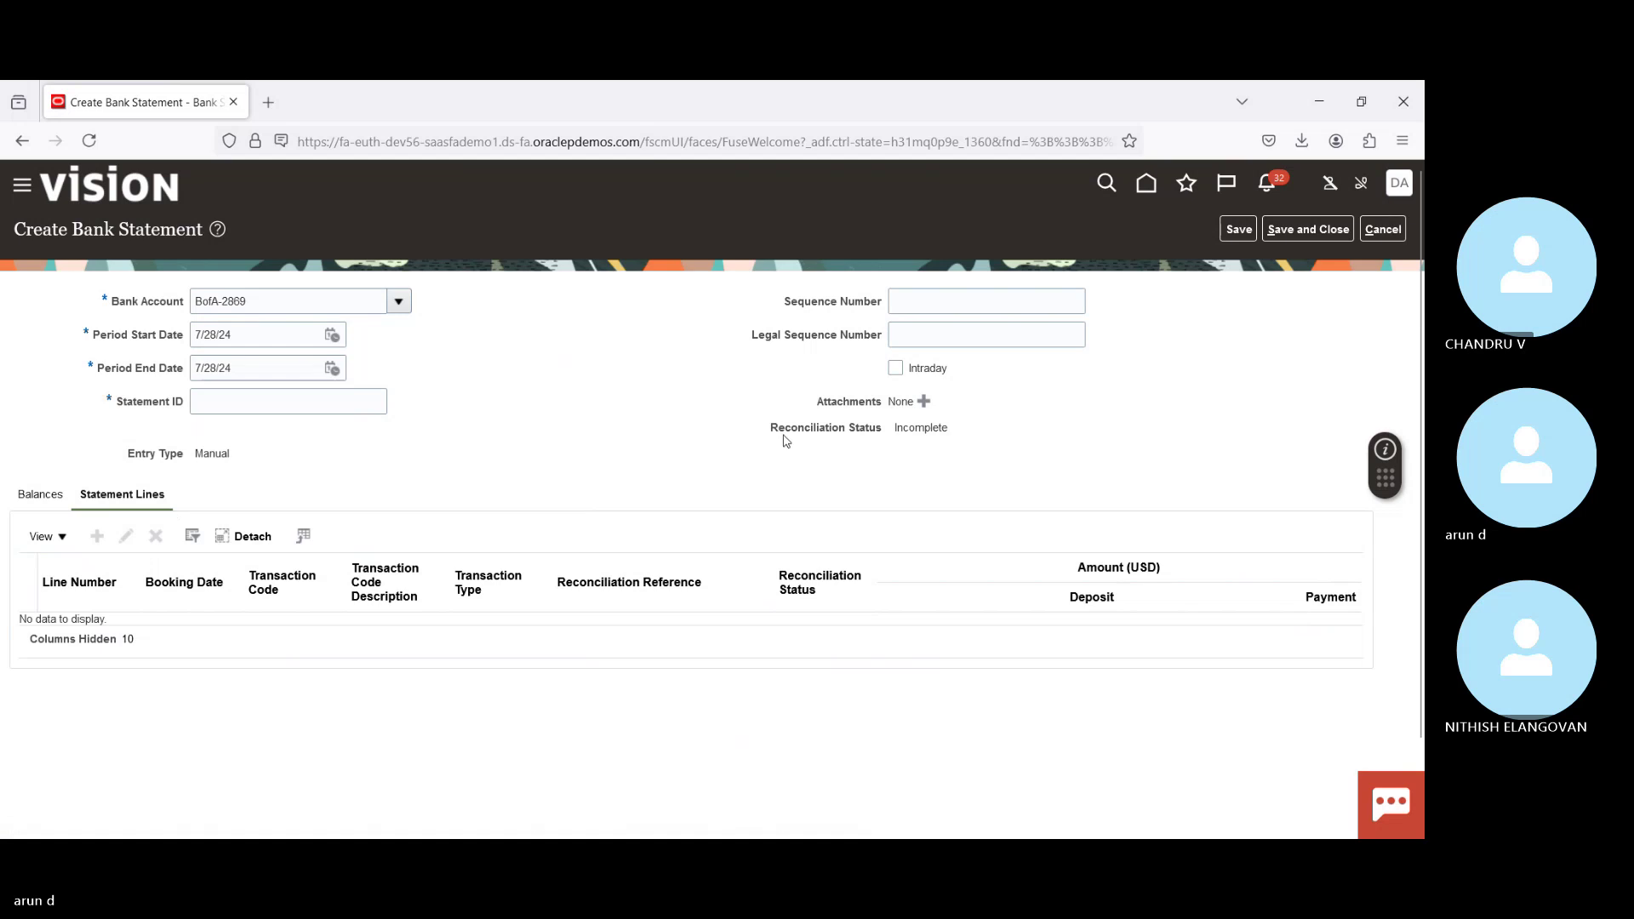
pyautogui.click(1238, 233)
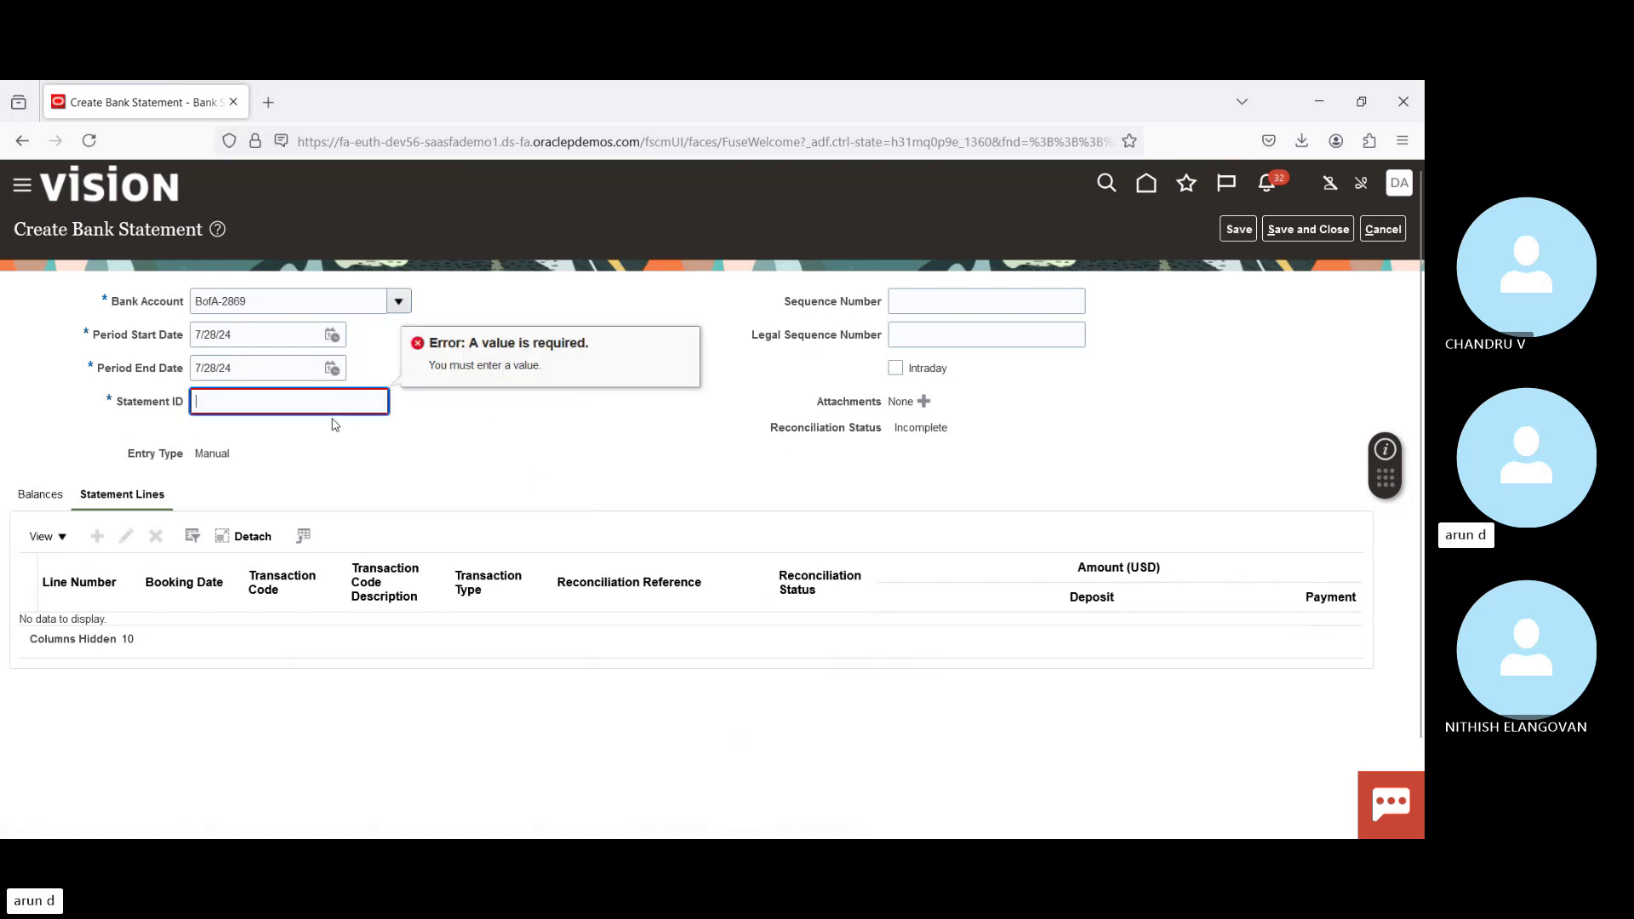
pyautogui.write('293857')
pyautogui.click(1237, 230)
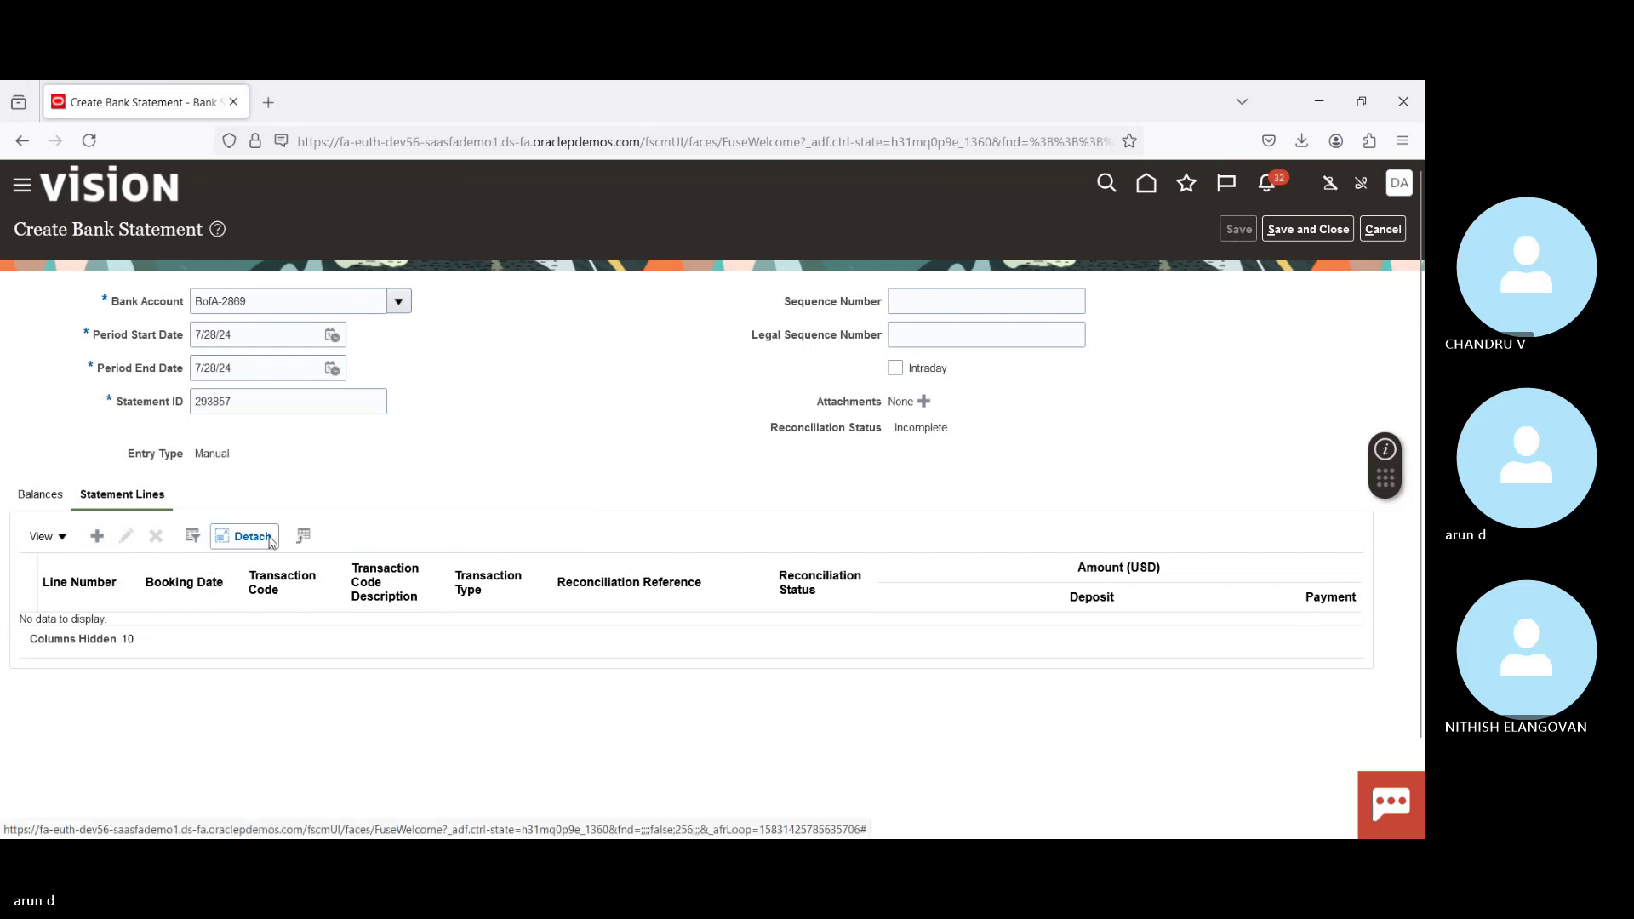
# Step: Acknowledge the save, add statement line 1, and set booking and value dates to 7/28/24
pyautogui.click(758, 363)
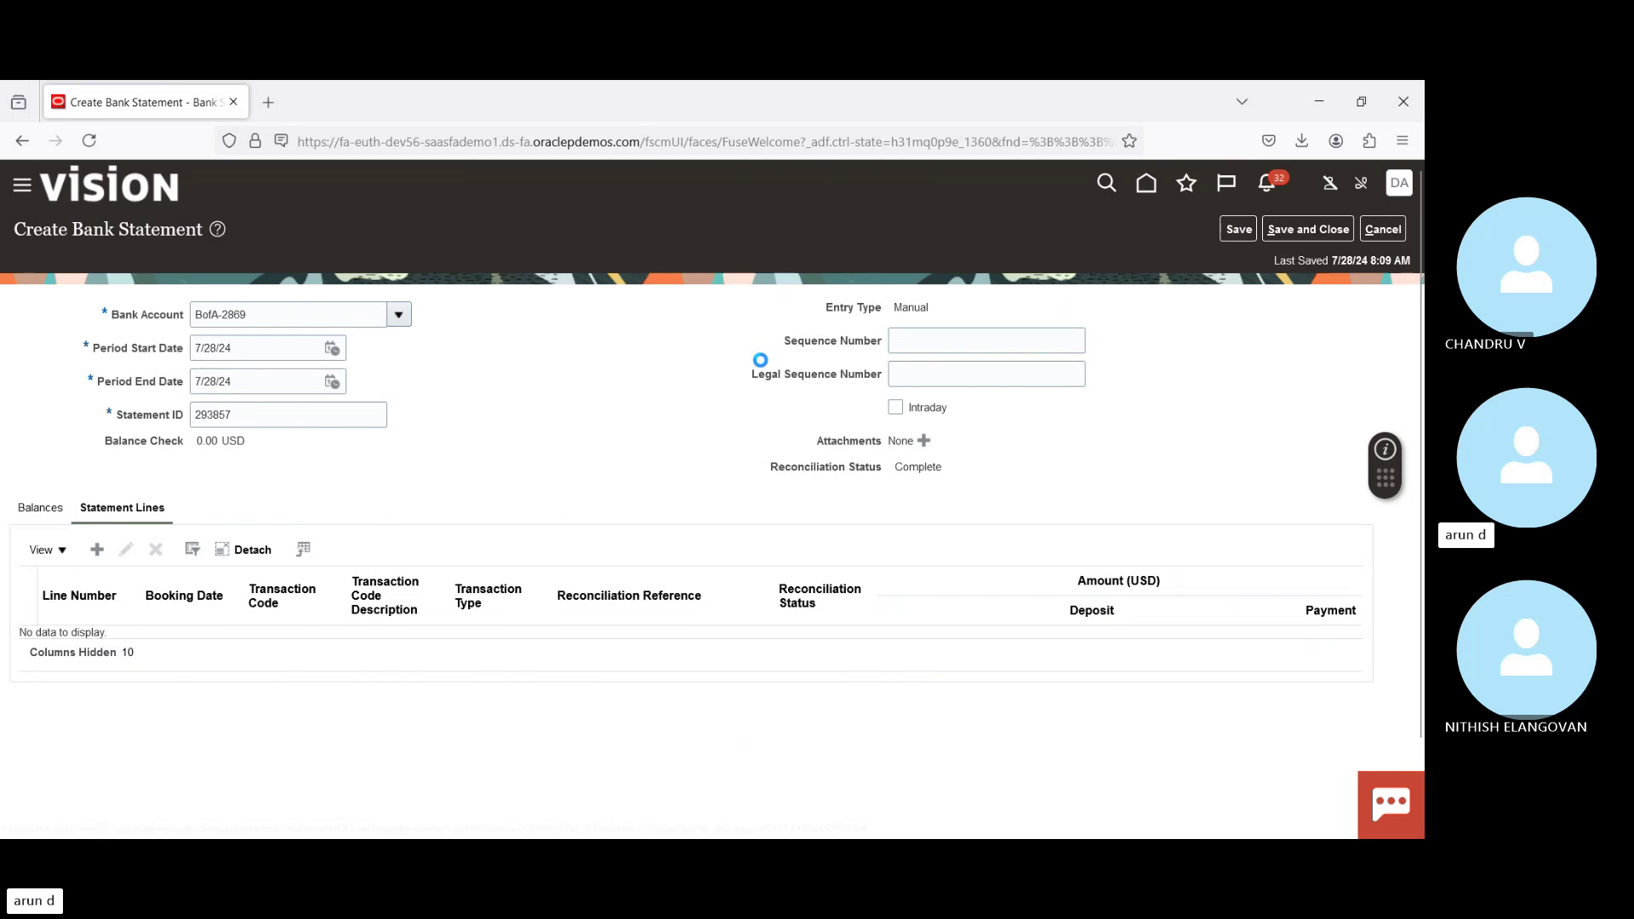
pyautogui.click(96, 549)
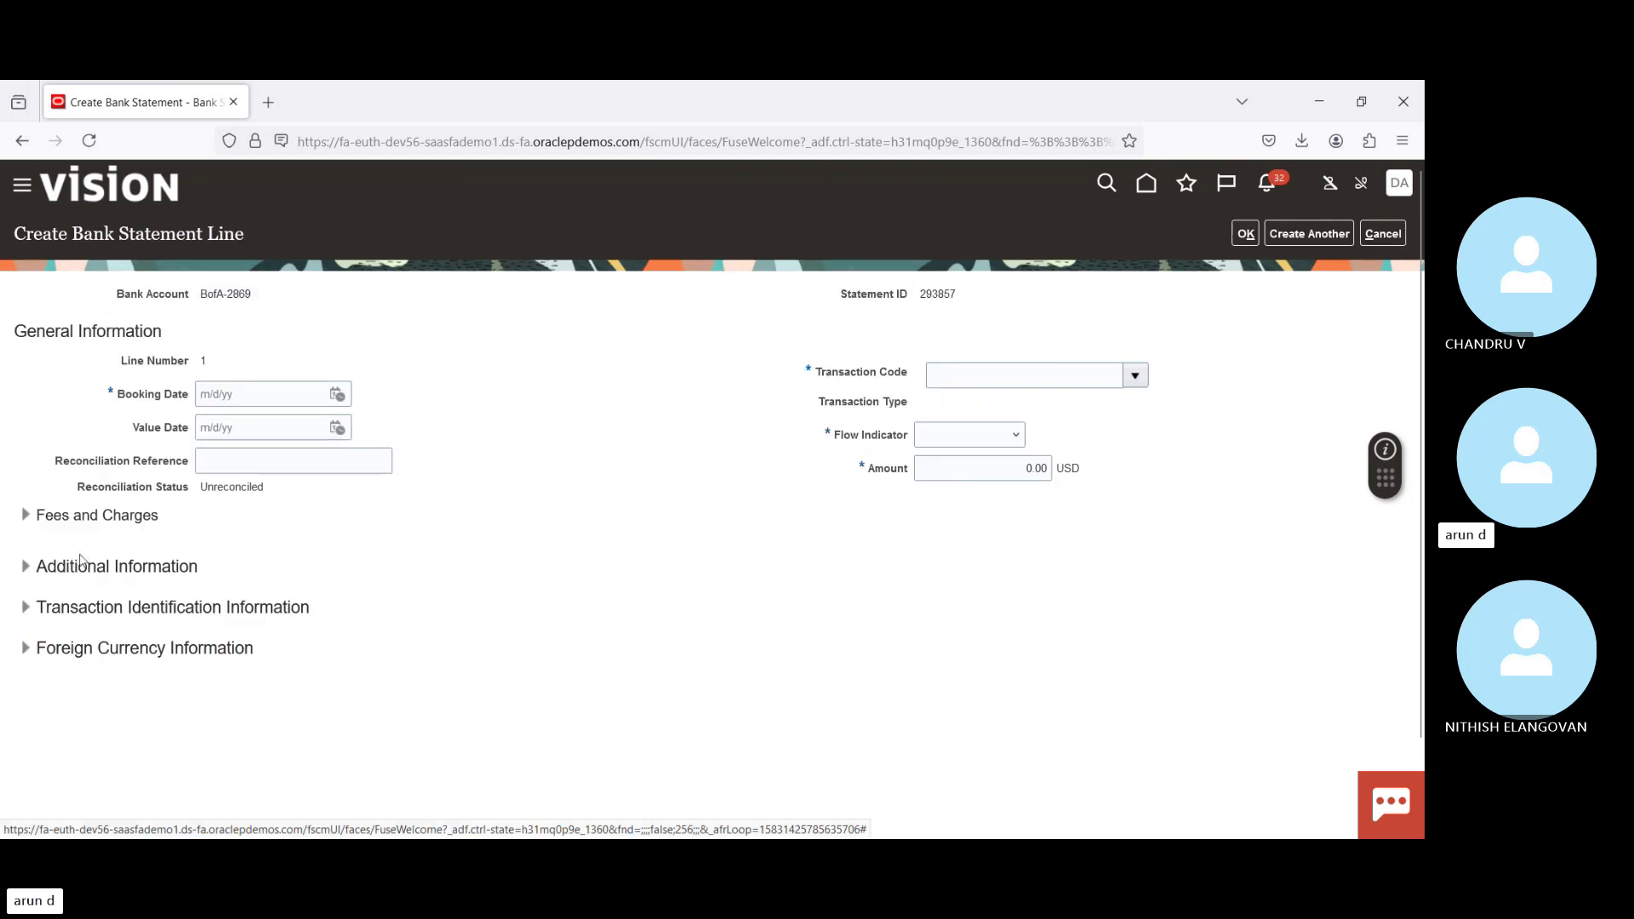
pyautogui.click(337, 395)
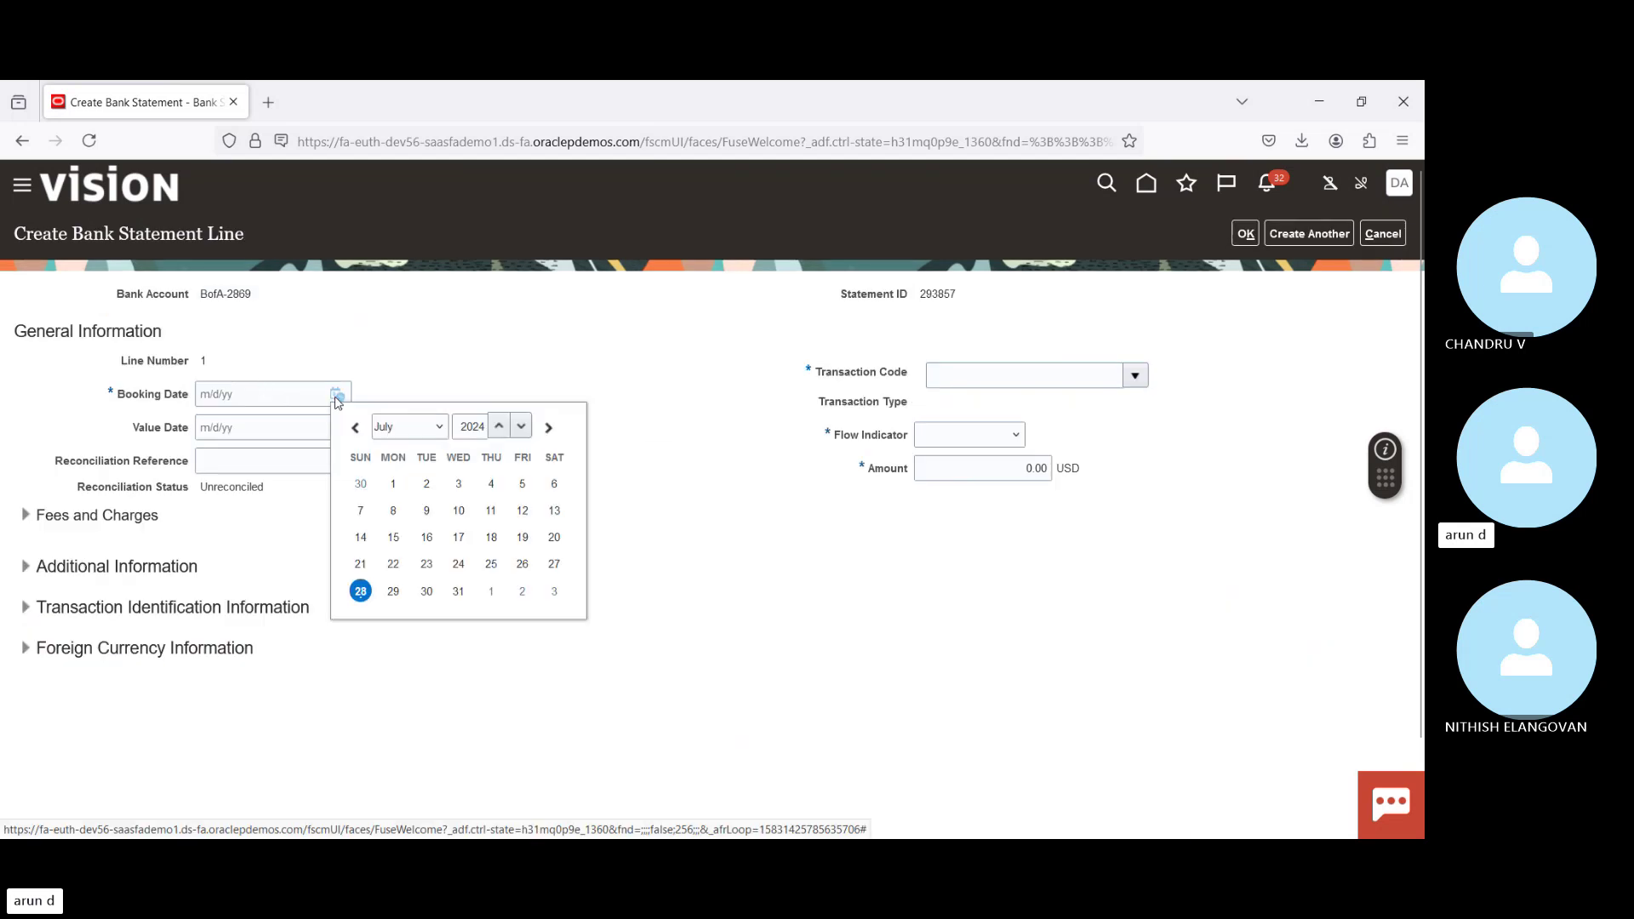
pyautogui.click(360, 596)
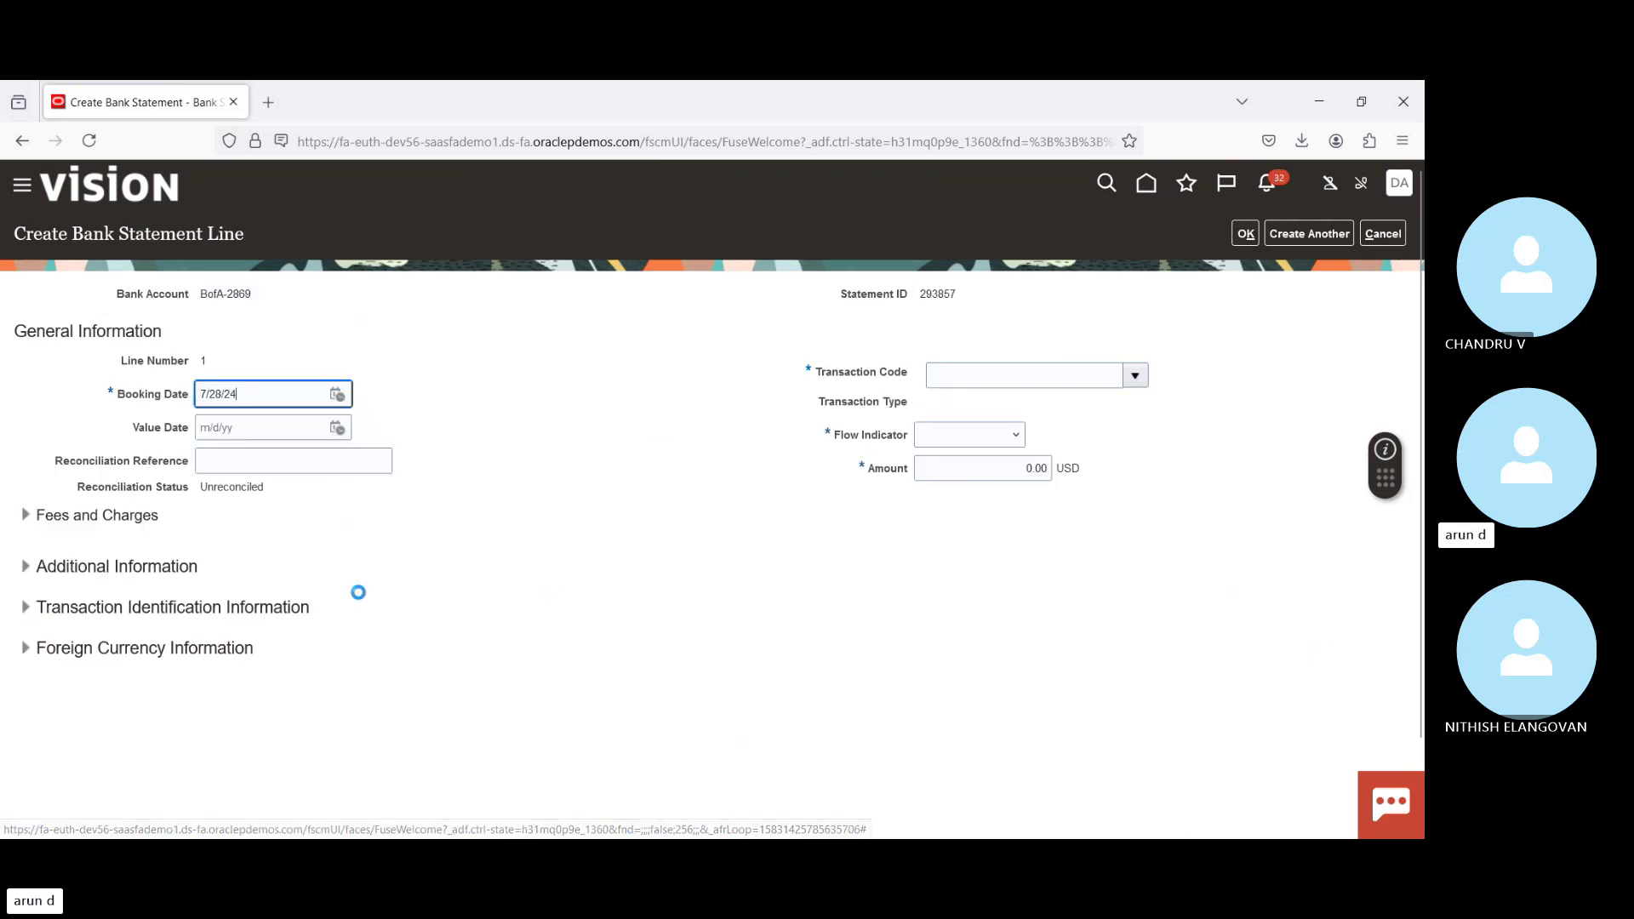
pyautogui.click(338, 428)
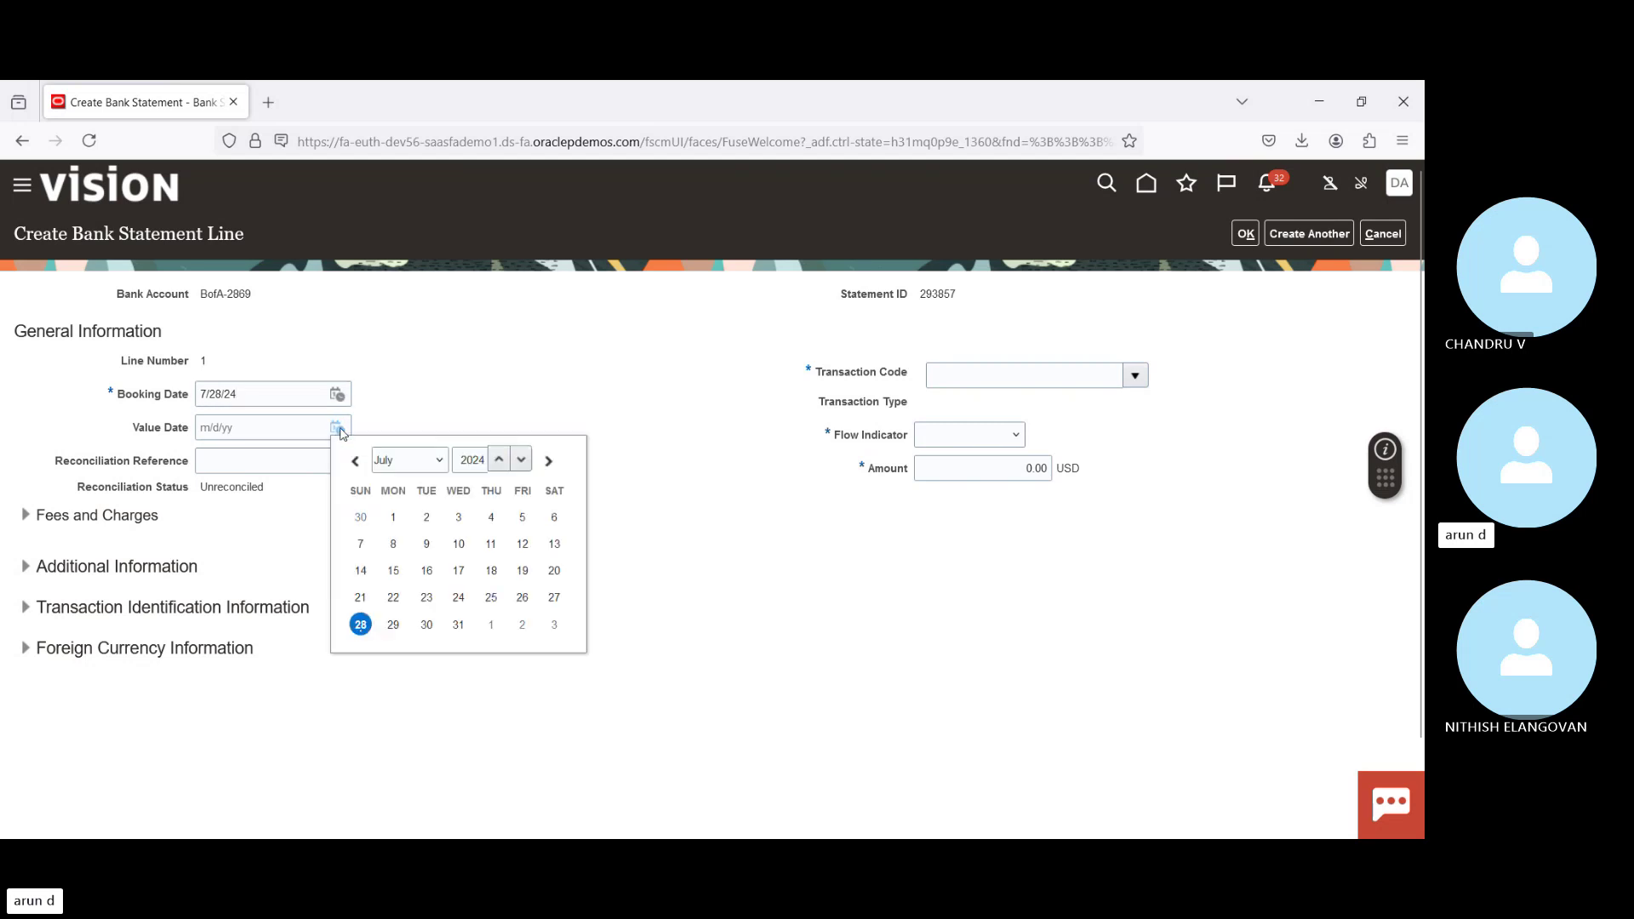
pyautogui.click(361, 624)
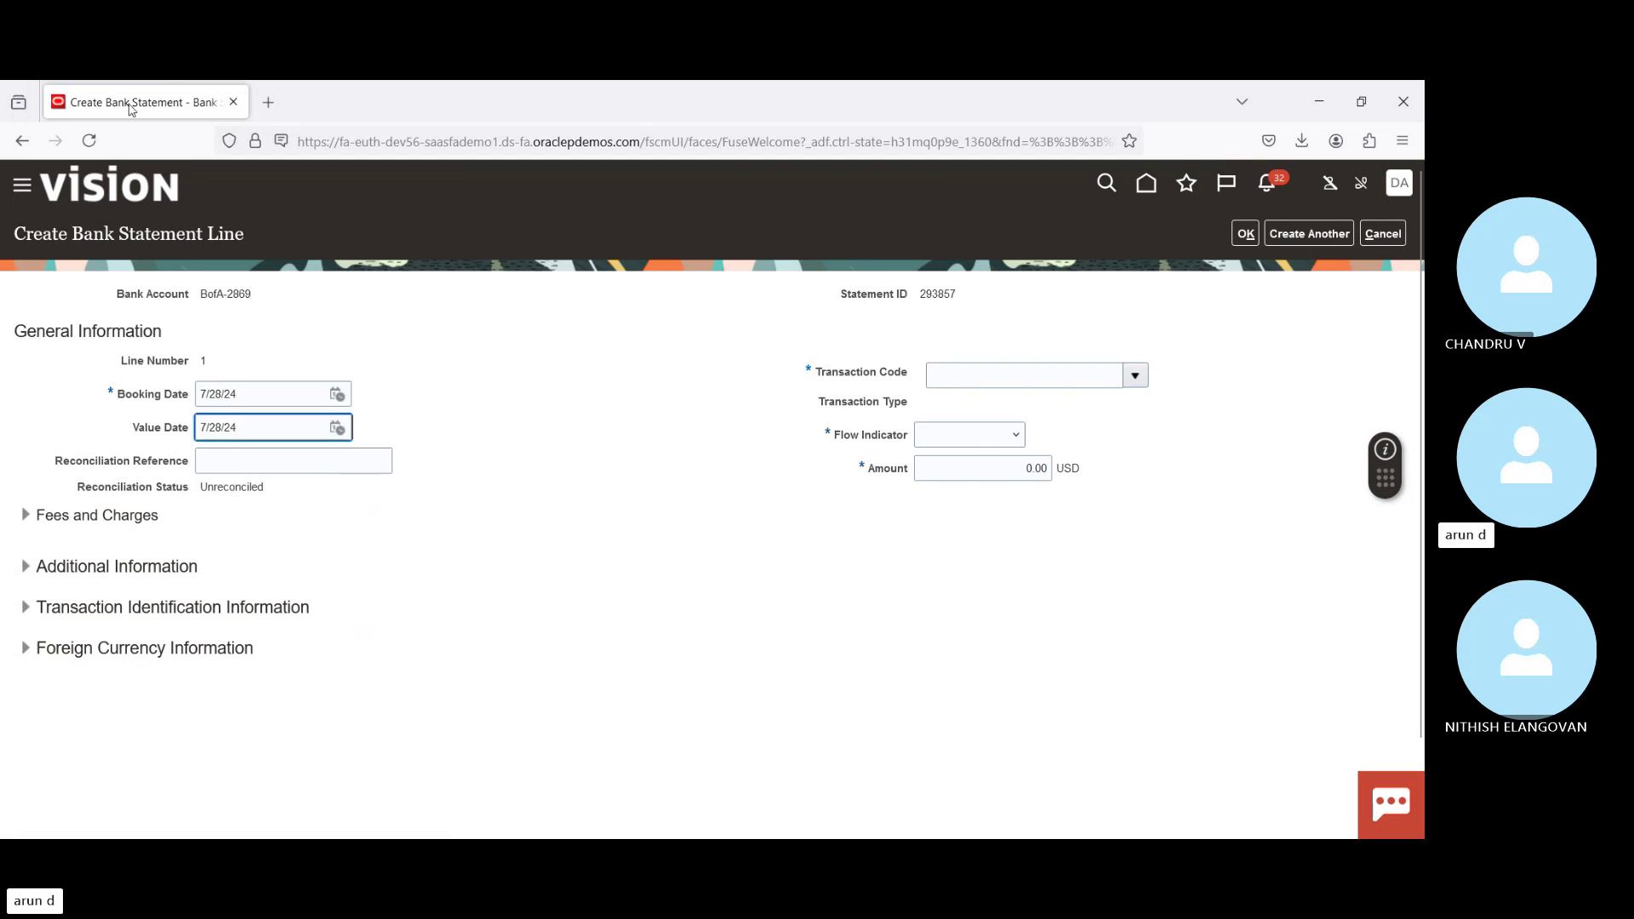
# Step: In a second tab, go to Payables > Payments > Manage Payments
pyautogui.click(185, 248)
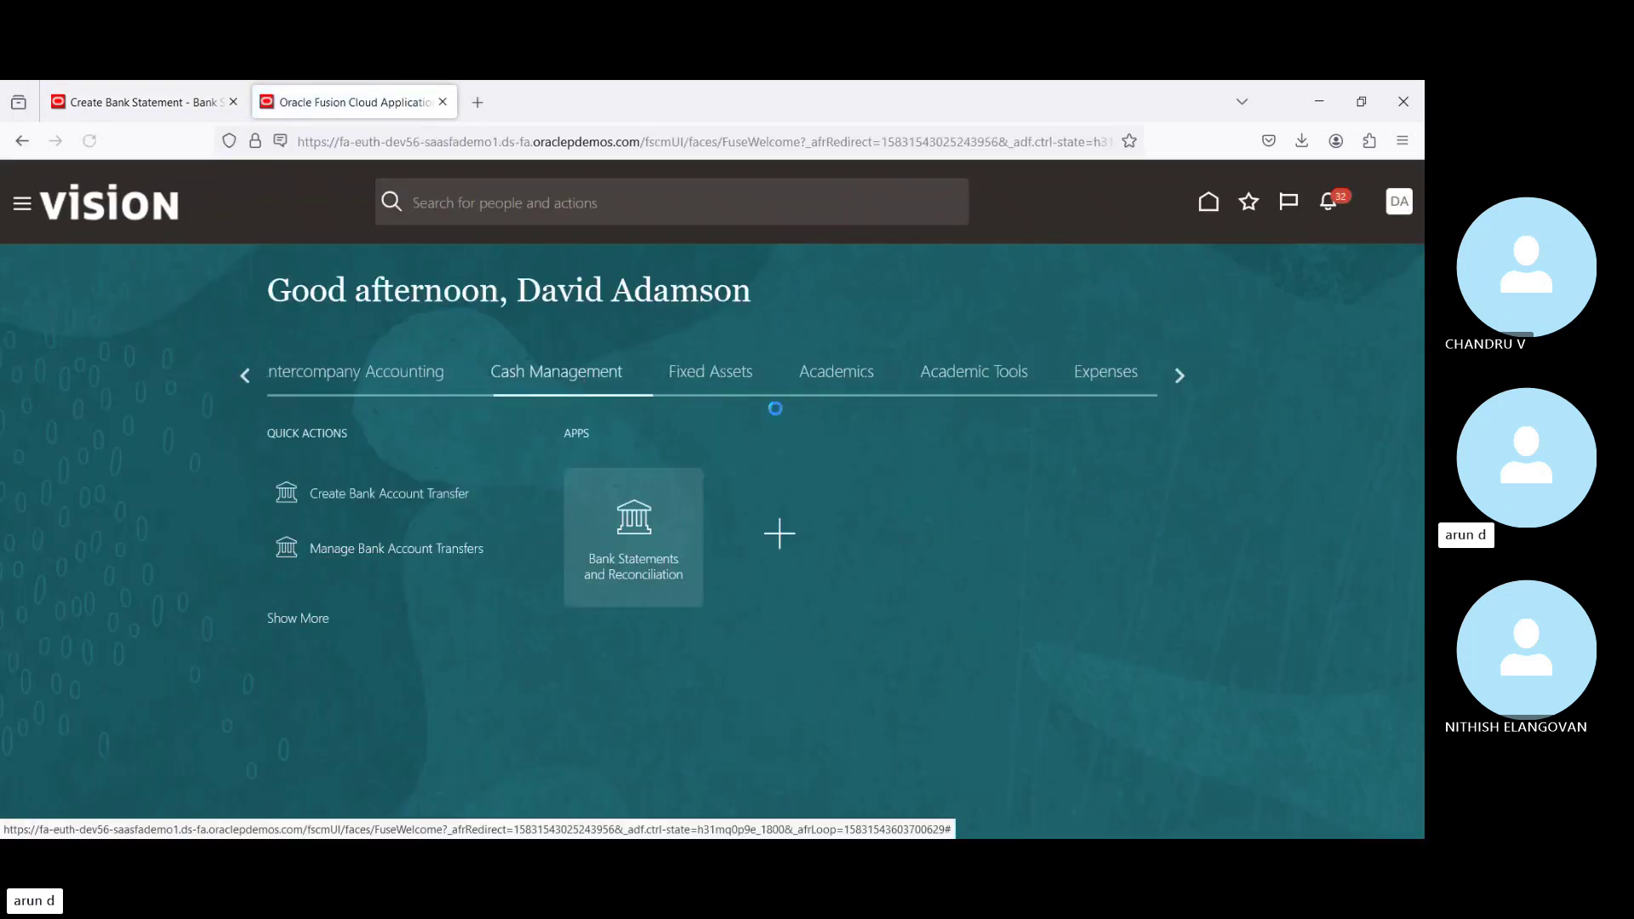
pyautogui.click(244, 376)
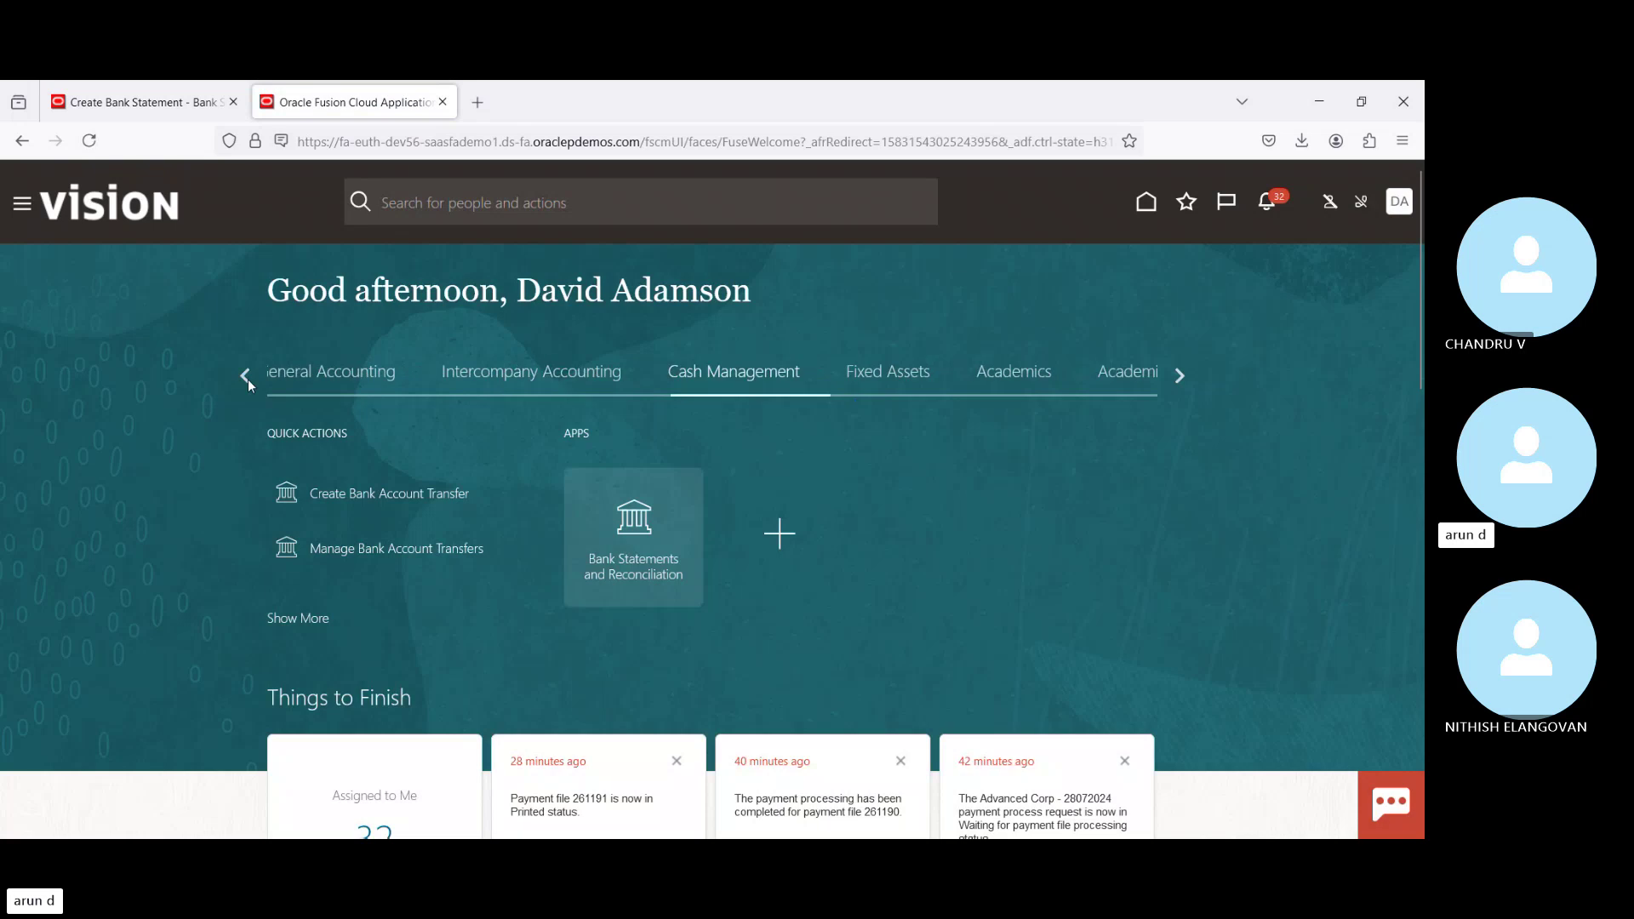
pyautogui.click(747, 377)
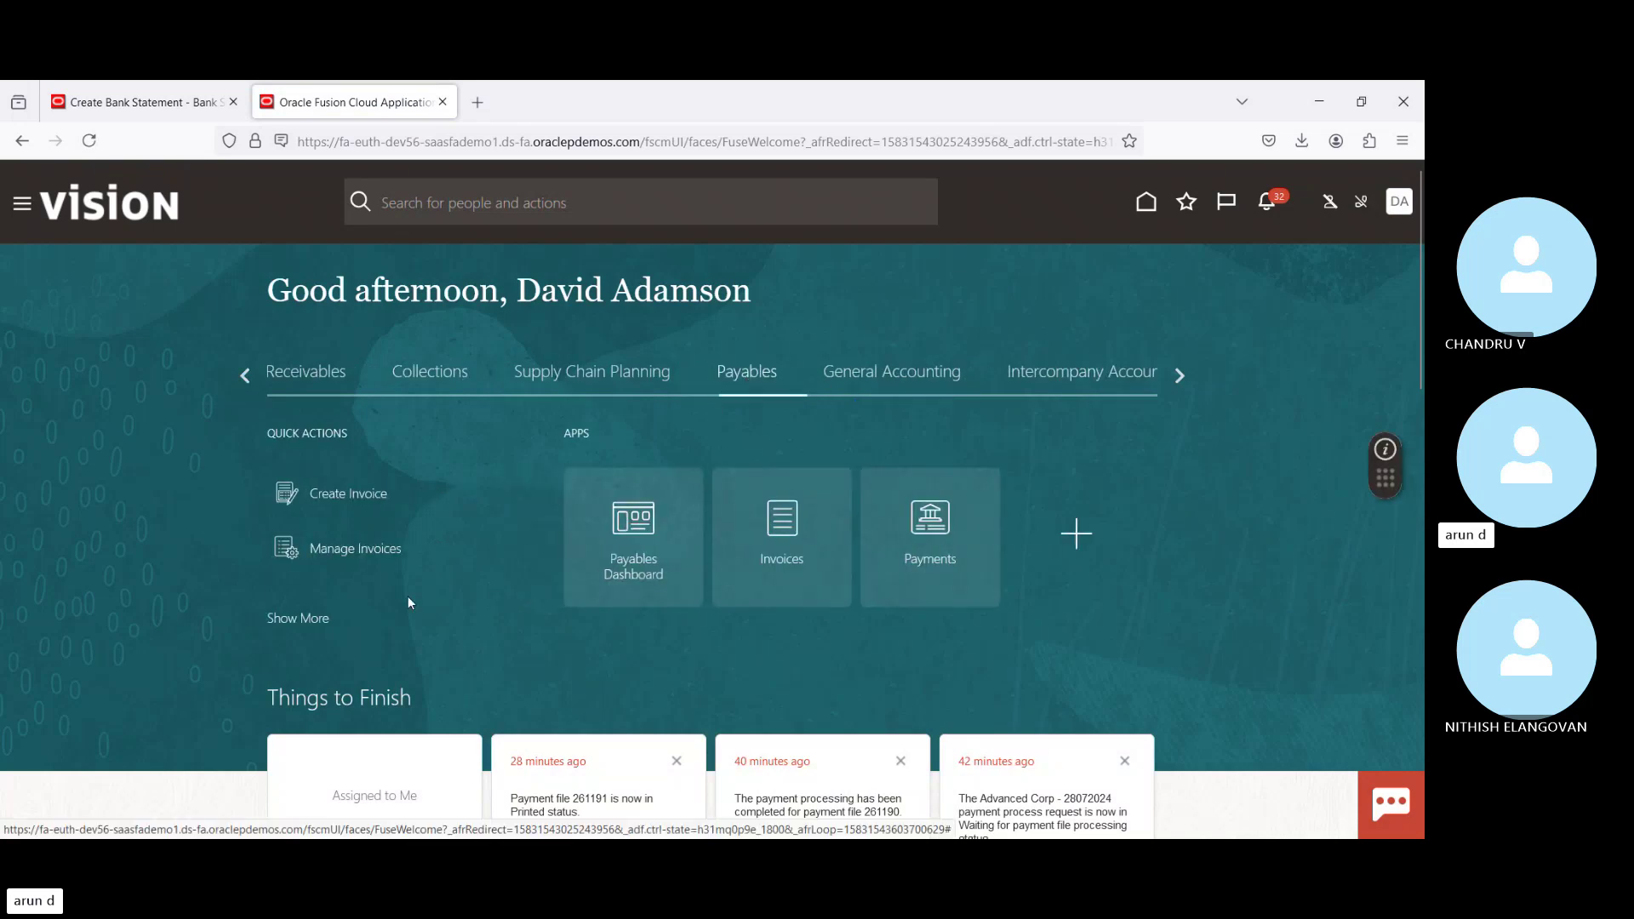
pyautogui.click(942, 525)
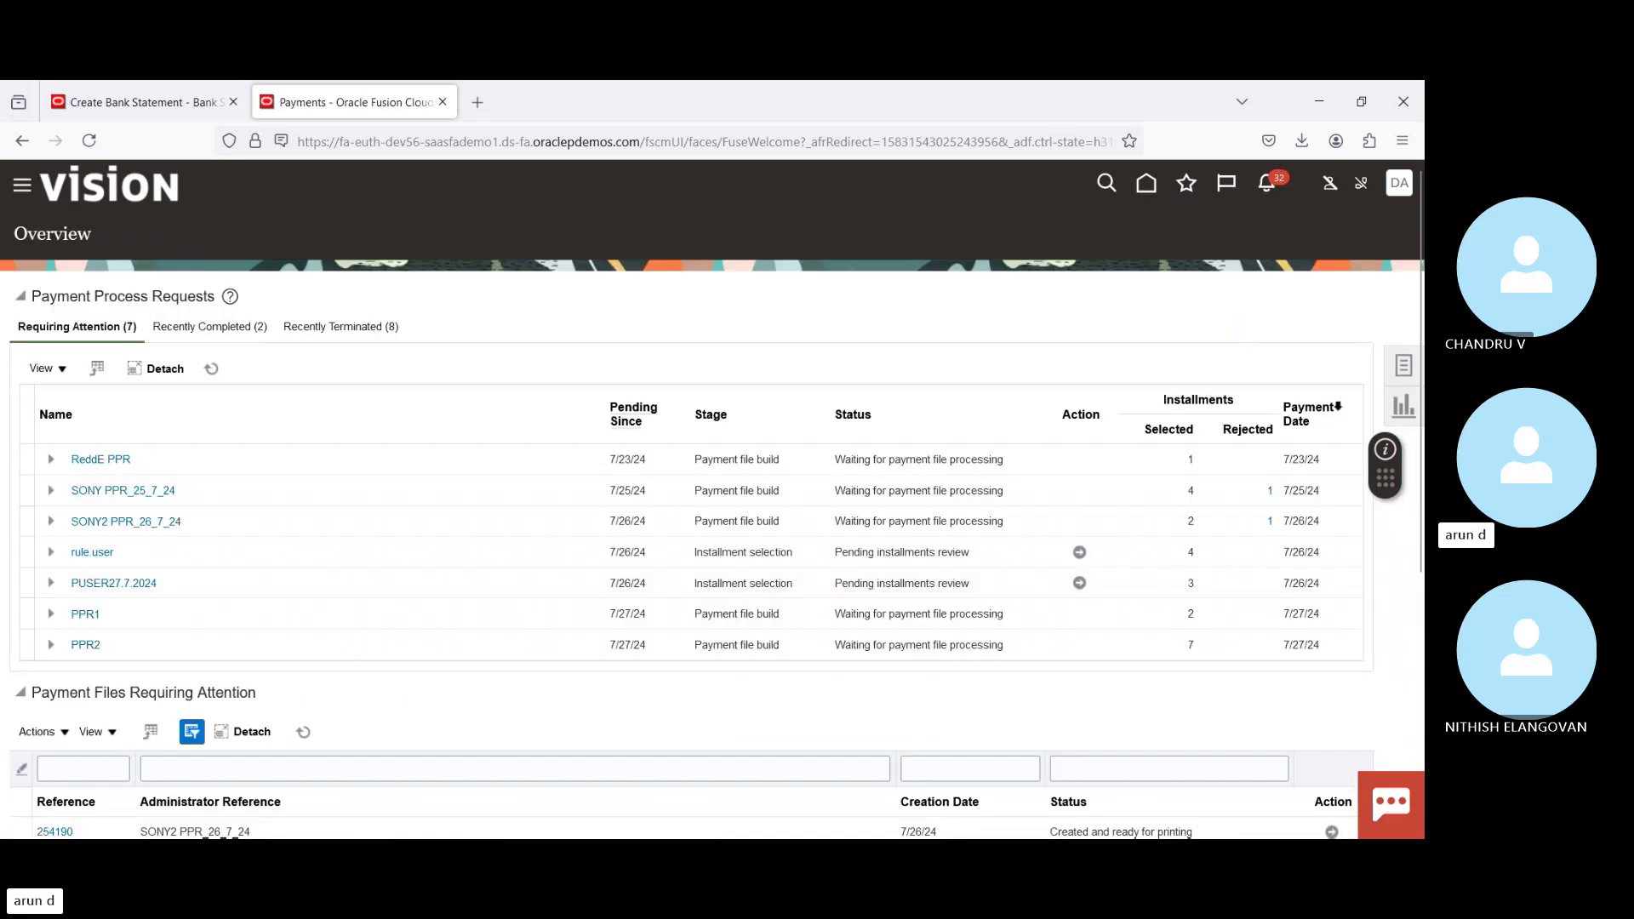
pyautogui.click(1404, 368)
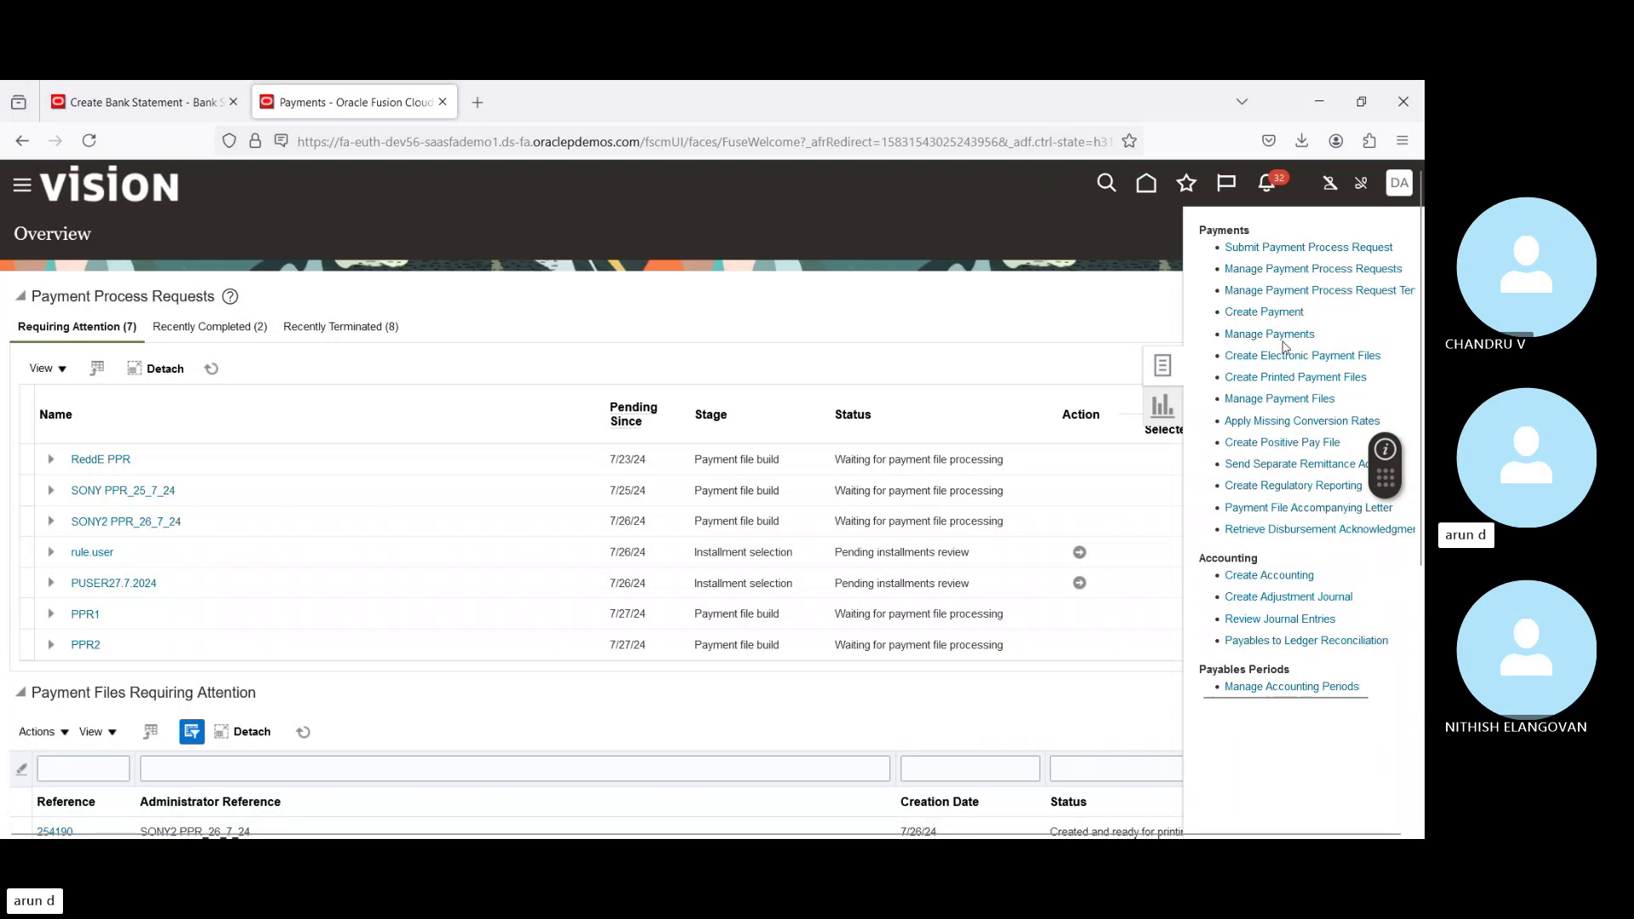
pyautogui.click(1277, 333)
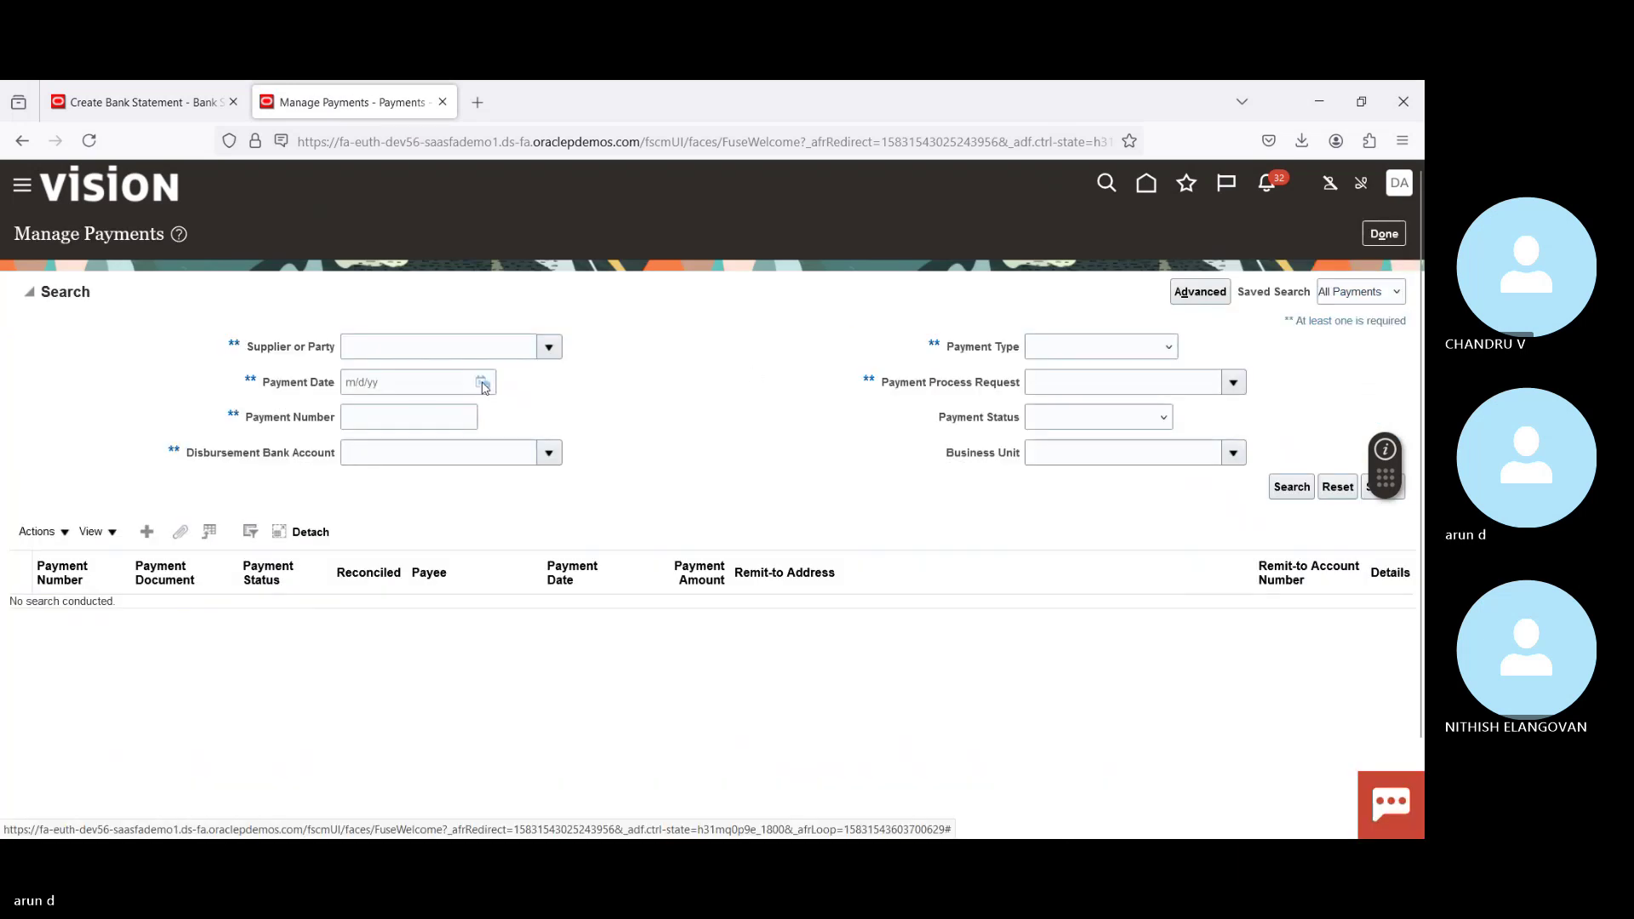
# Step: Search payments dated 7/28/24, then return to the bank statement line form
pyautogui.click(483, 383)
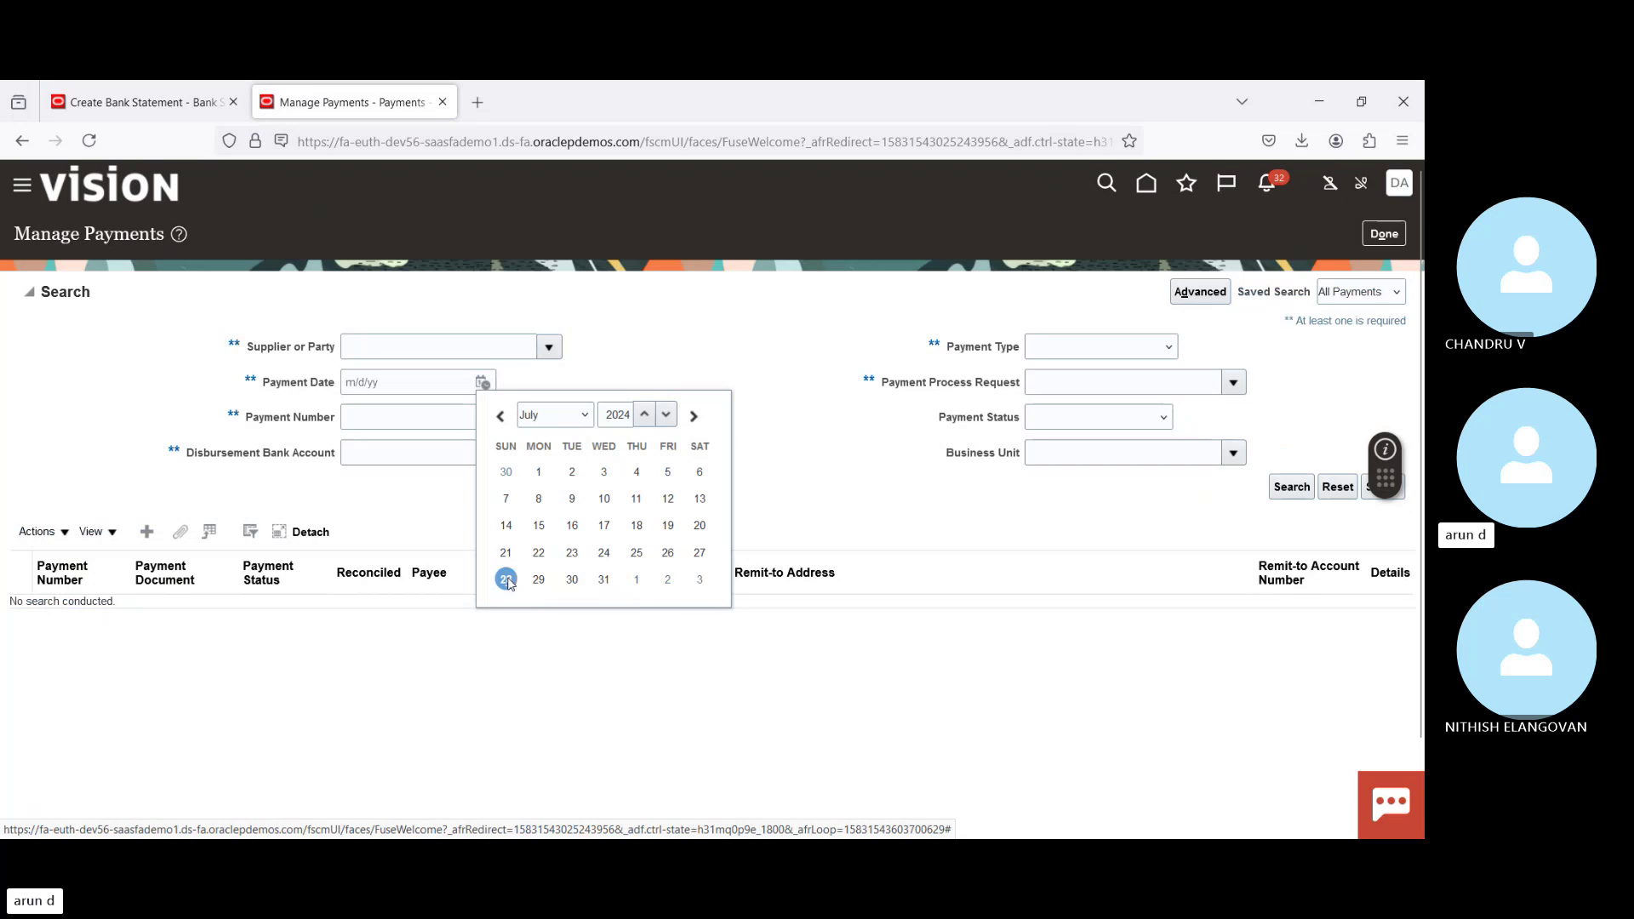
pyautogui.click(506, 579)
pyautogui.click(1292, 488)
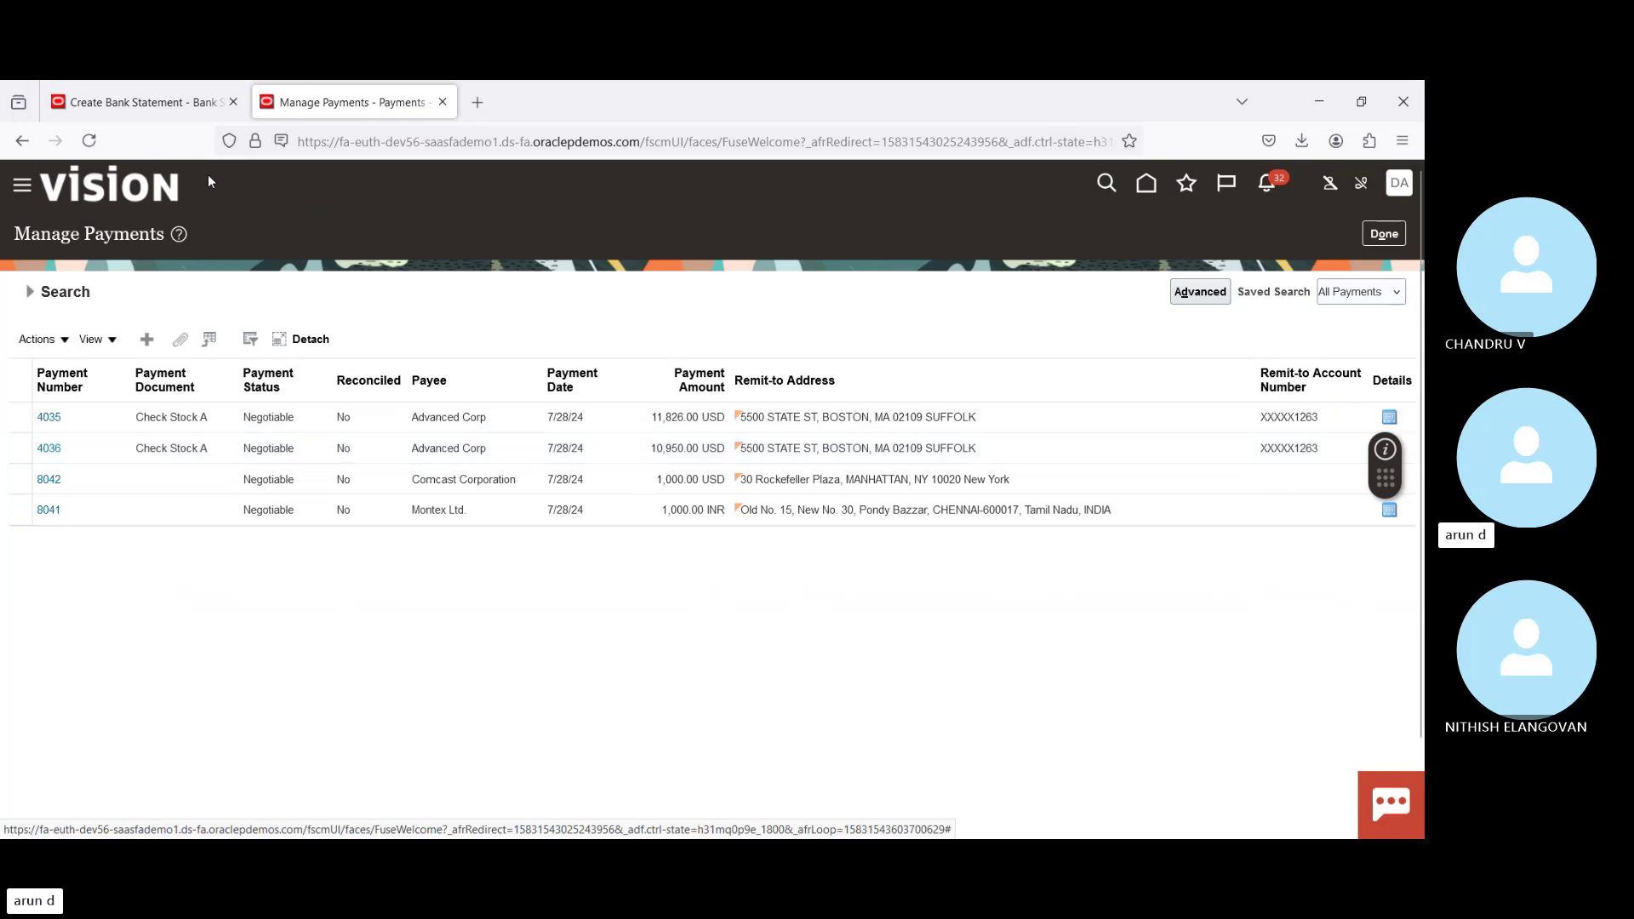
pyautogui.click(166, 103)
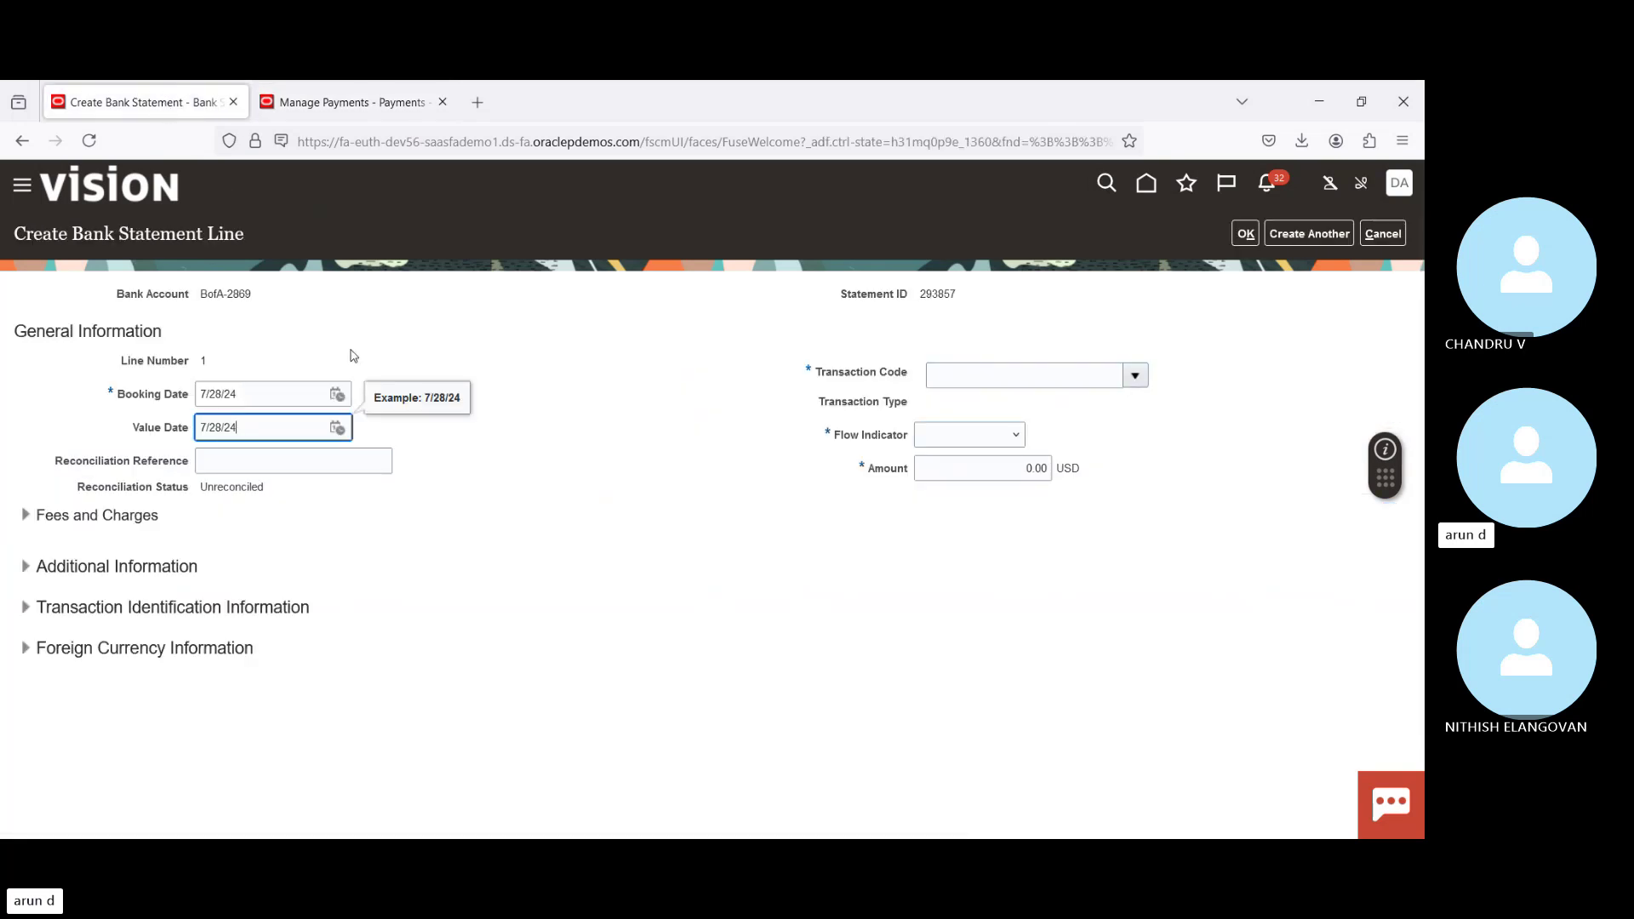
# Step: Enter reconciliation reference 4036 and transaction code 001 (Check) on the line
pyautogui.click(308, 460)
pyautogui.write('4036')
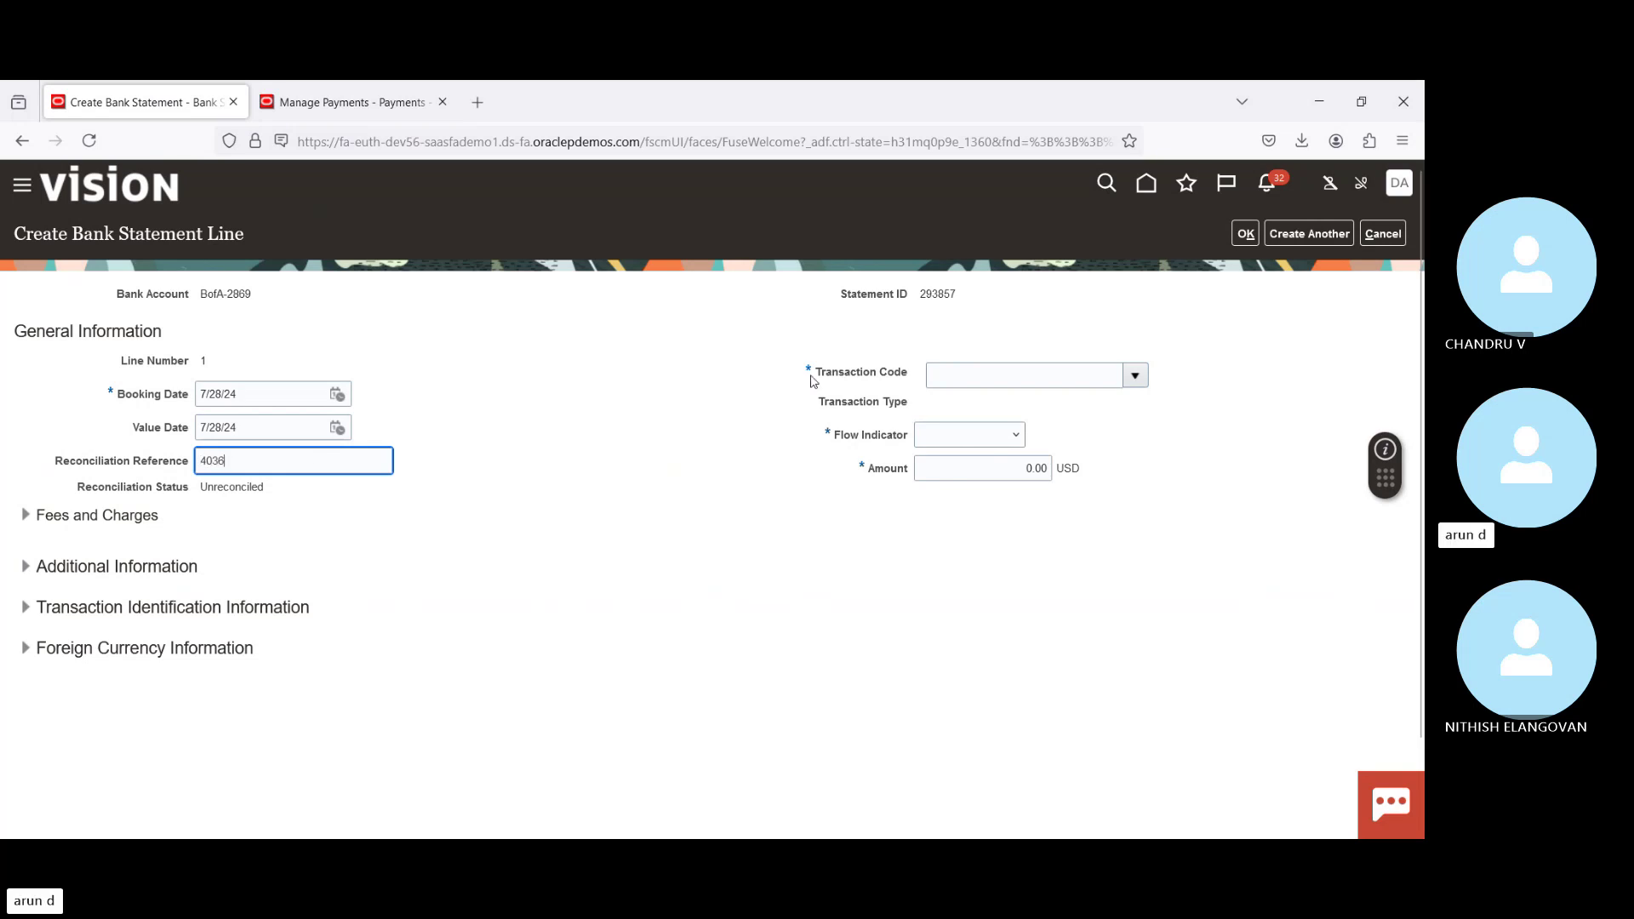
pyautogui.doubleClick(228, 483)
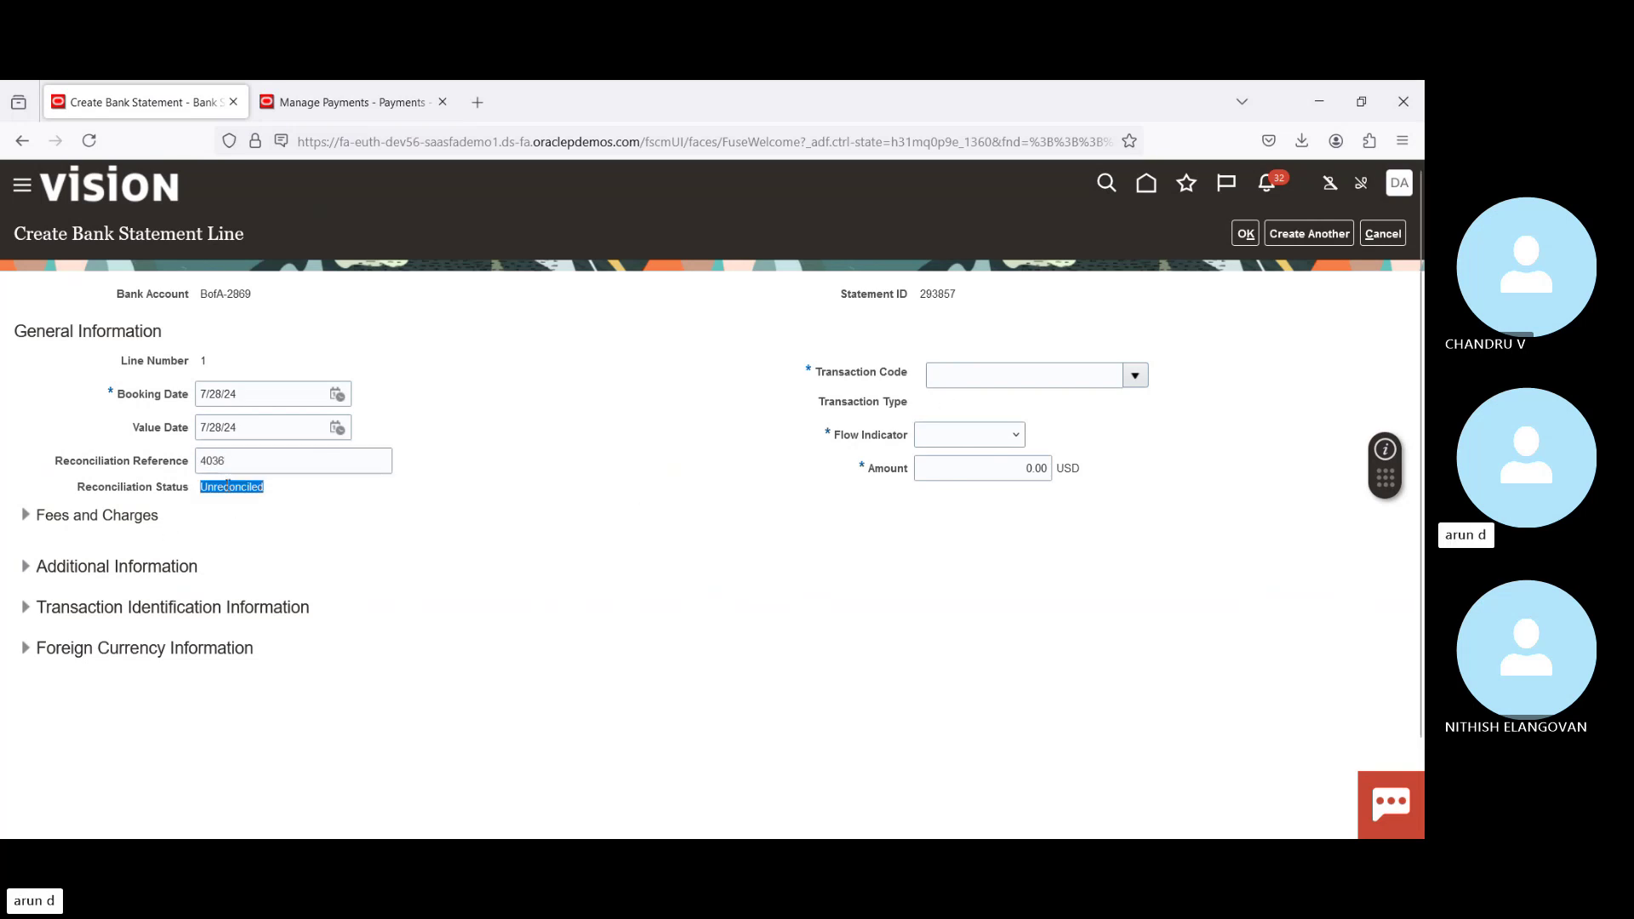
pyautogui.click(1135, 376)
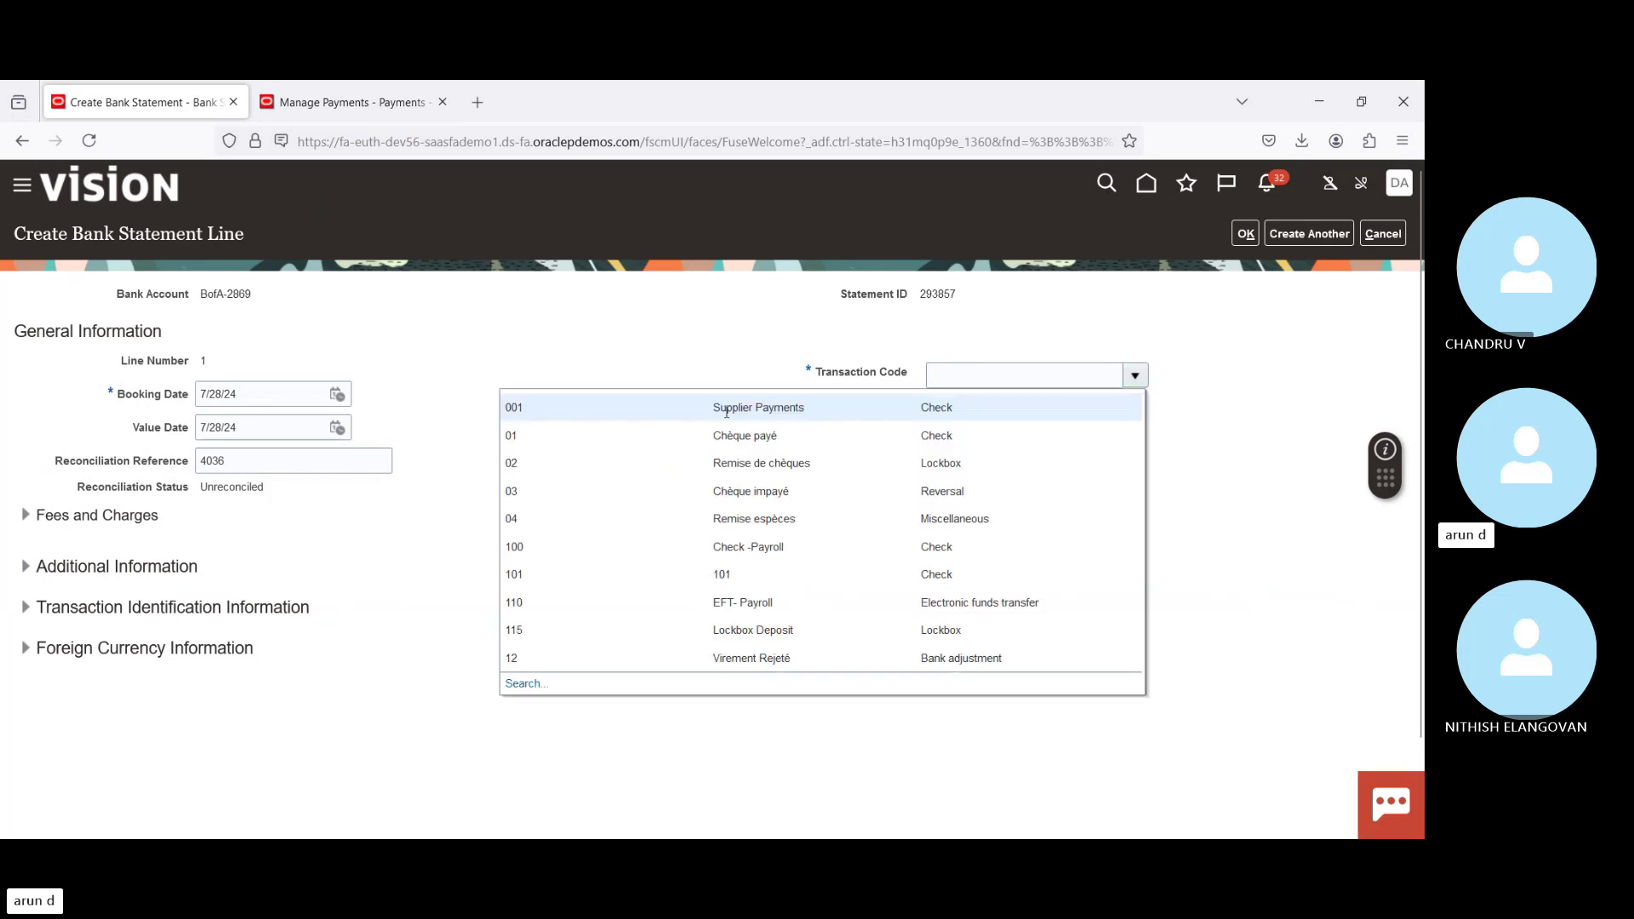
pyautogui.click(699, 413)
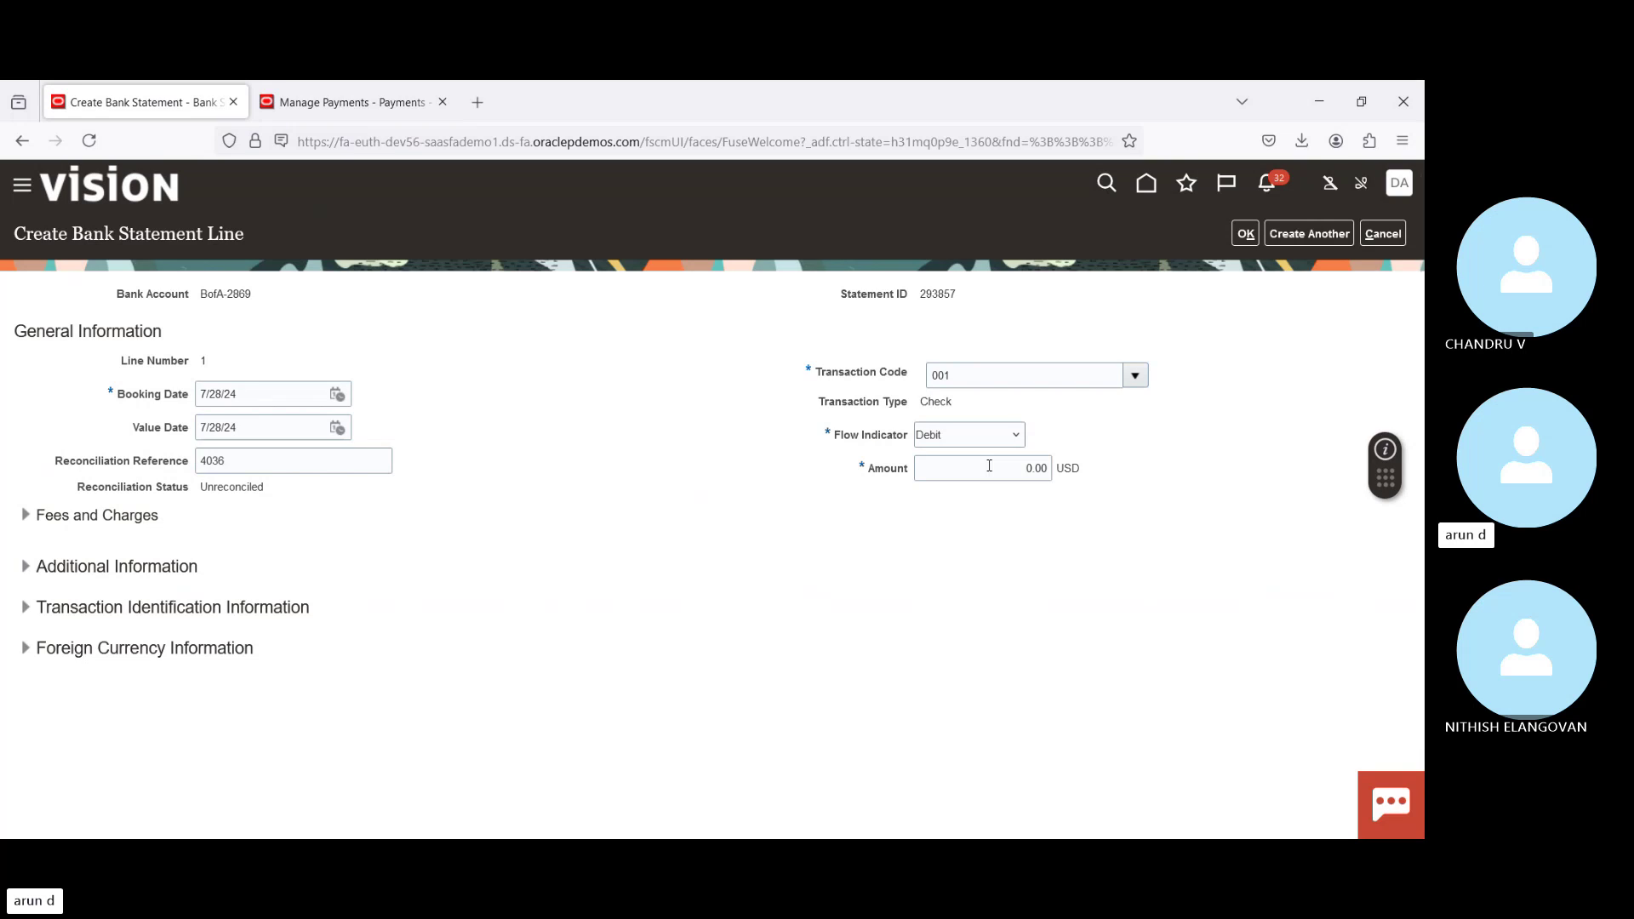
# Step: Check payment 4036's amount in Payments and enter 10,950.00 as the line amount
pyautogui.click(989, 465)
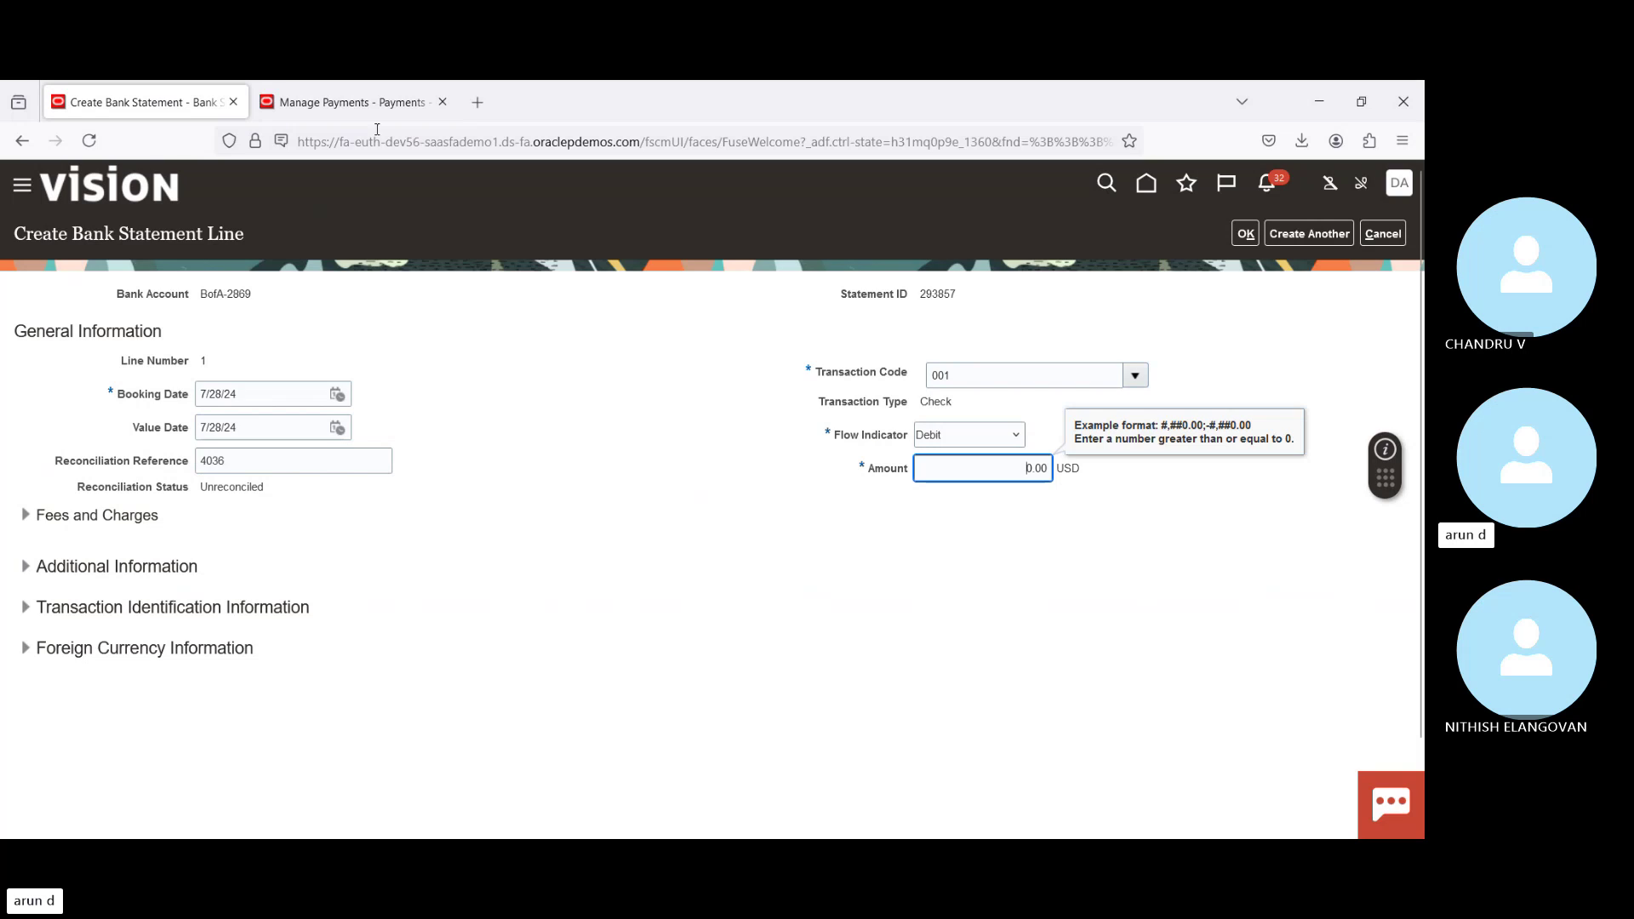
pyautogui.click(333, 109)
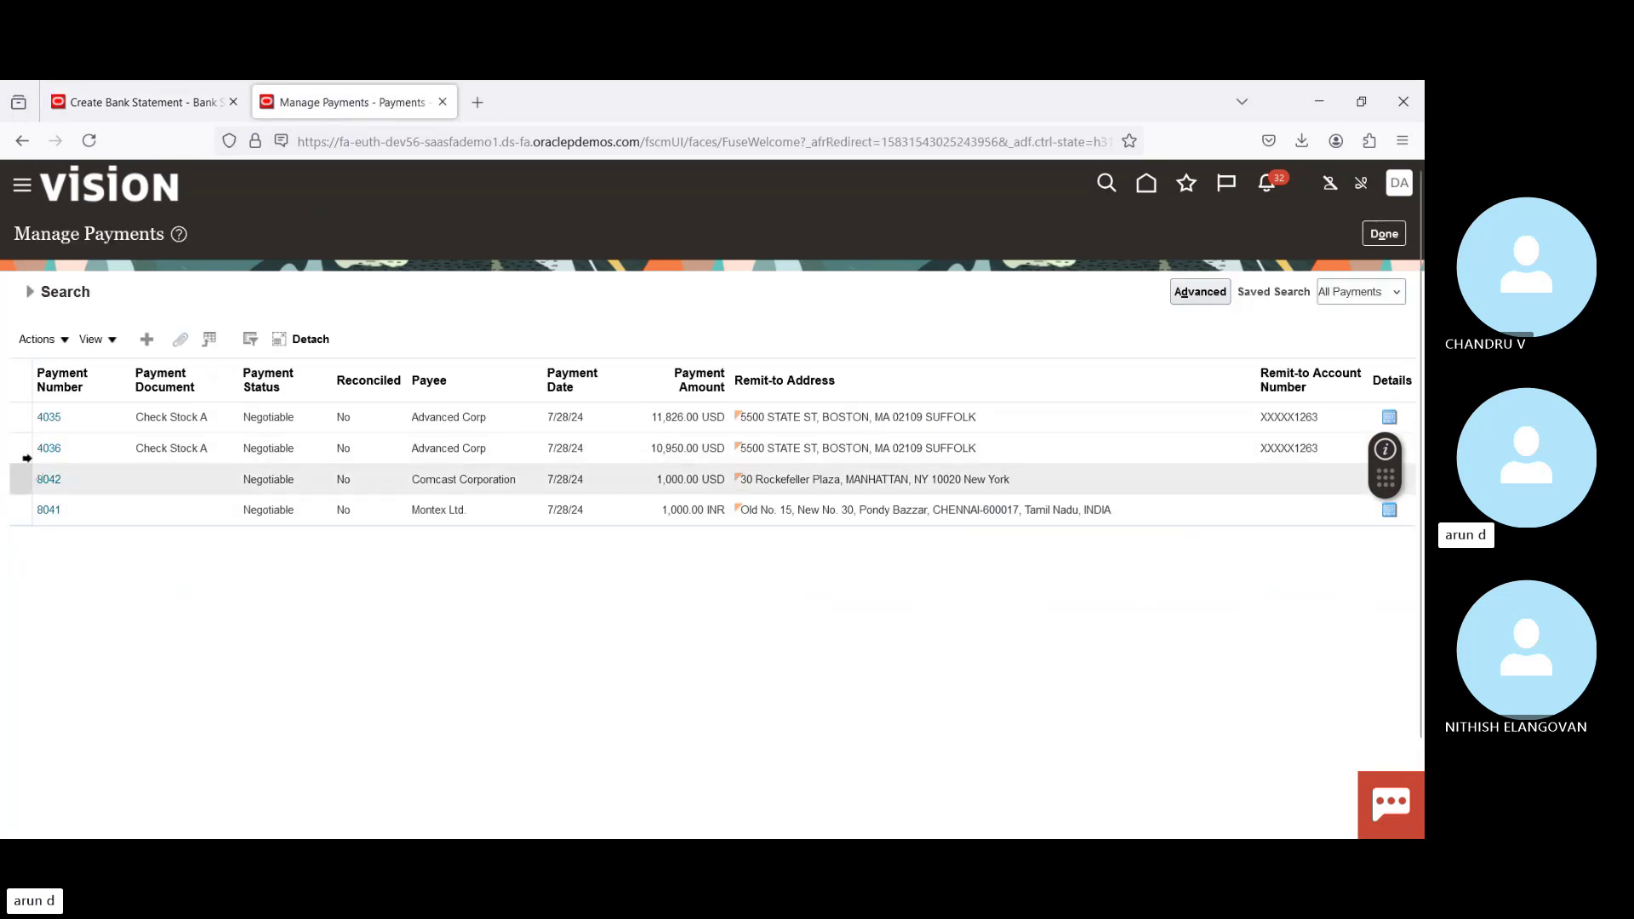
pyautogui.click(49, 448)
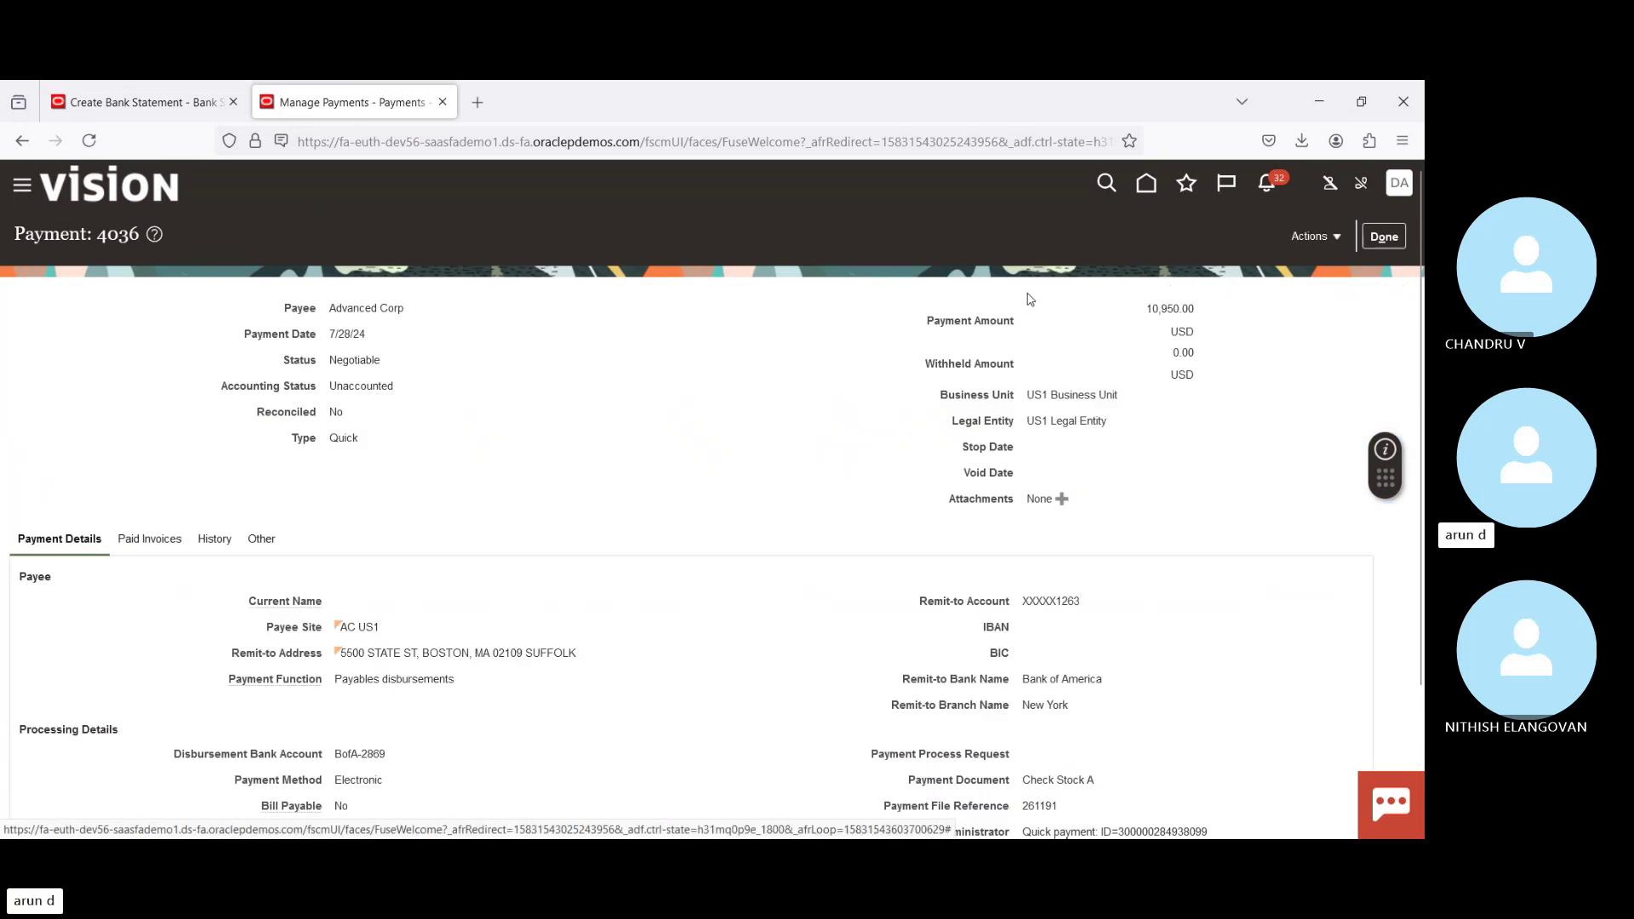
pyautogui.click(125, 98)
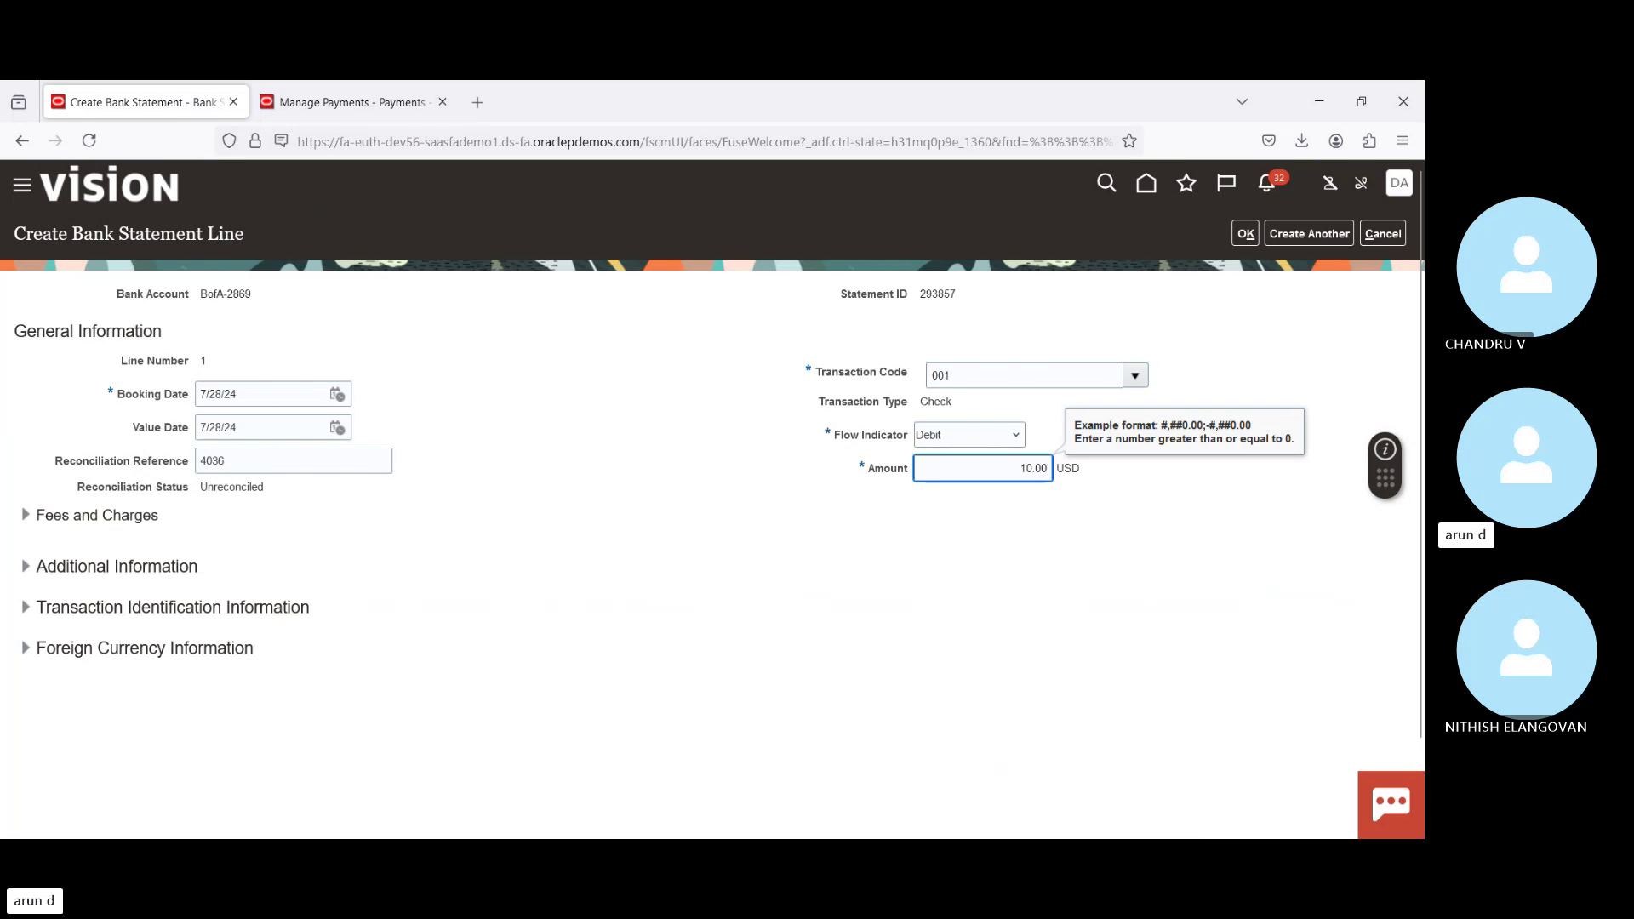
pyautogui.write('0,')
pyautogui.write('9')
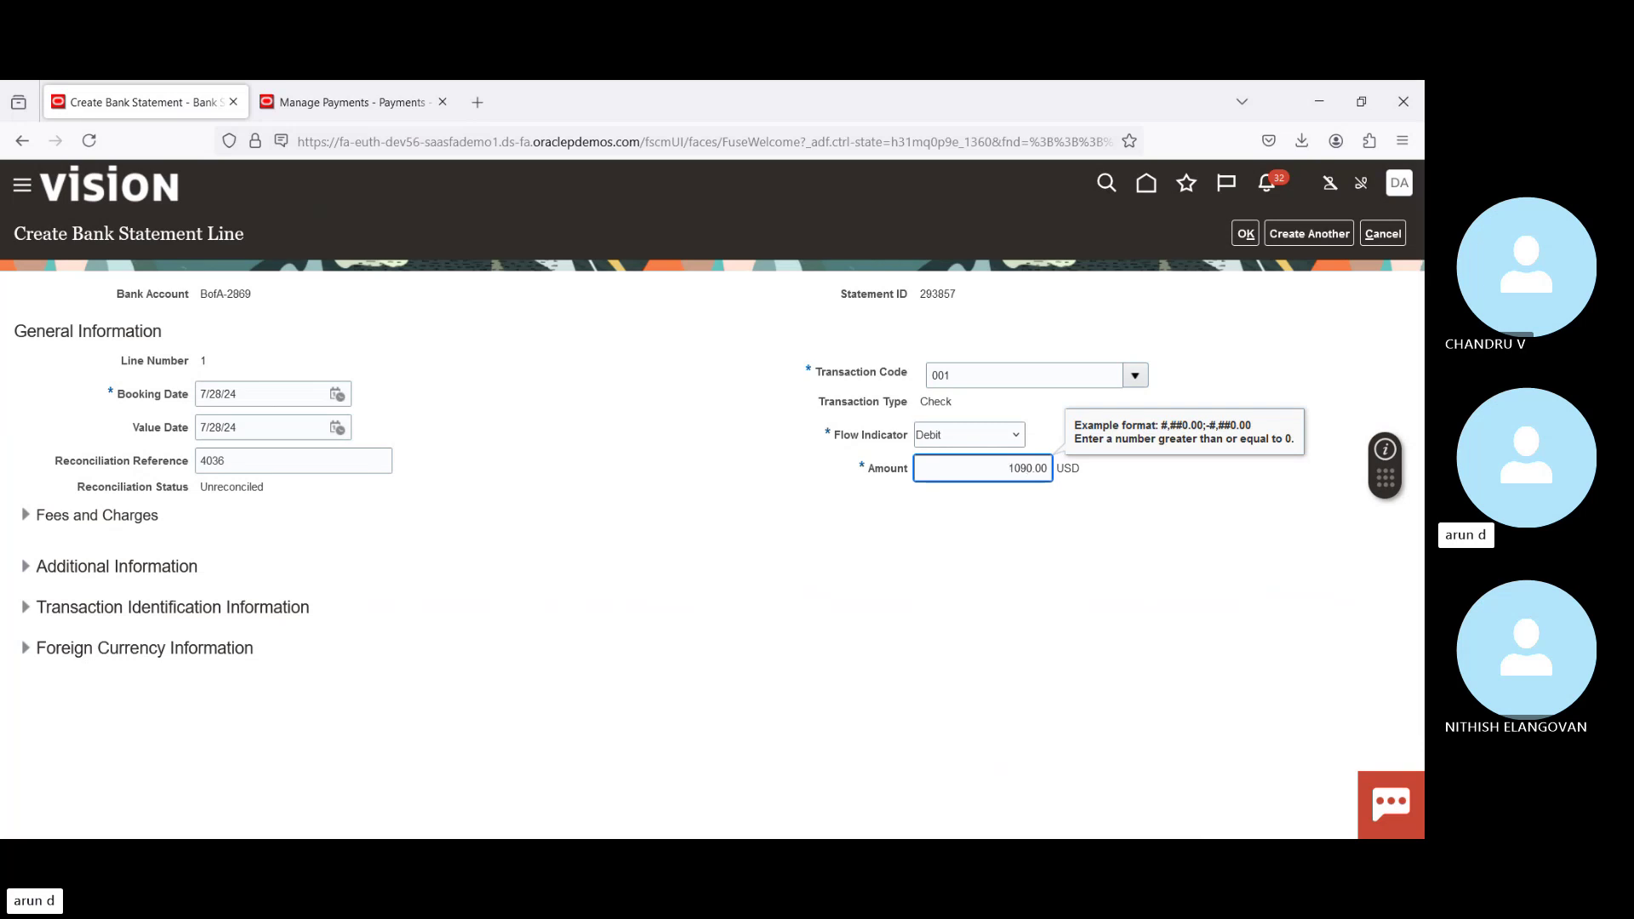
pyautogui.write('5')
pyautogui.press('Tab')
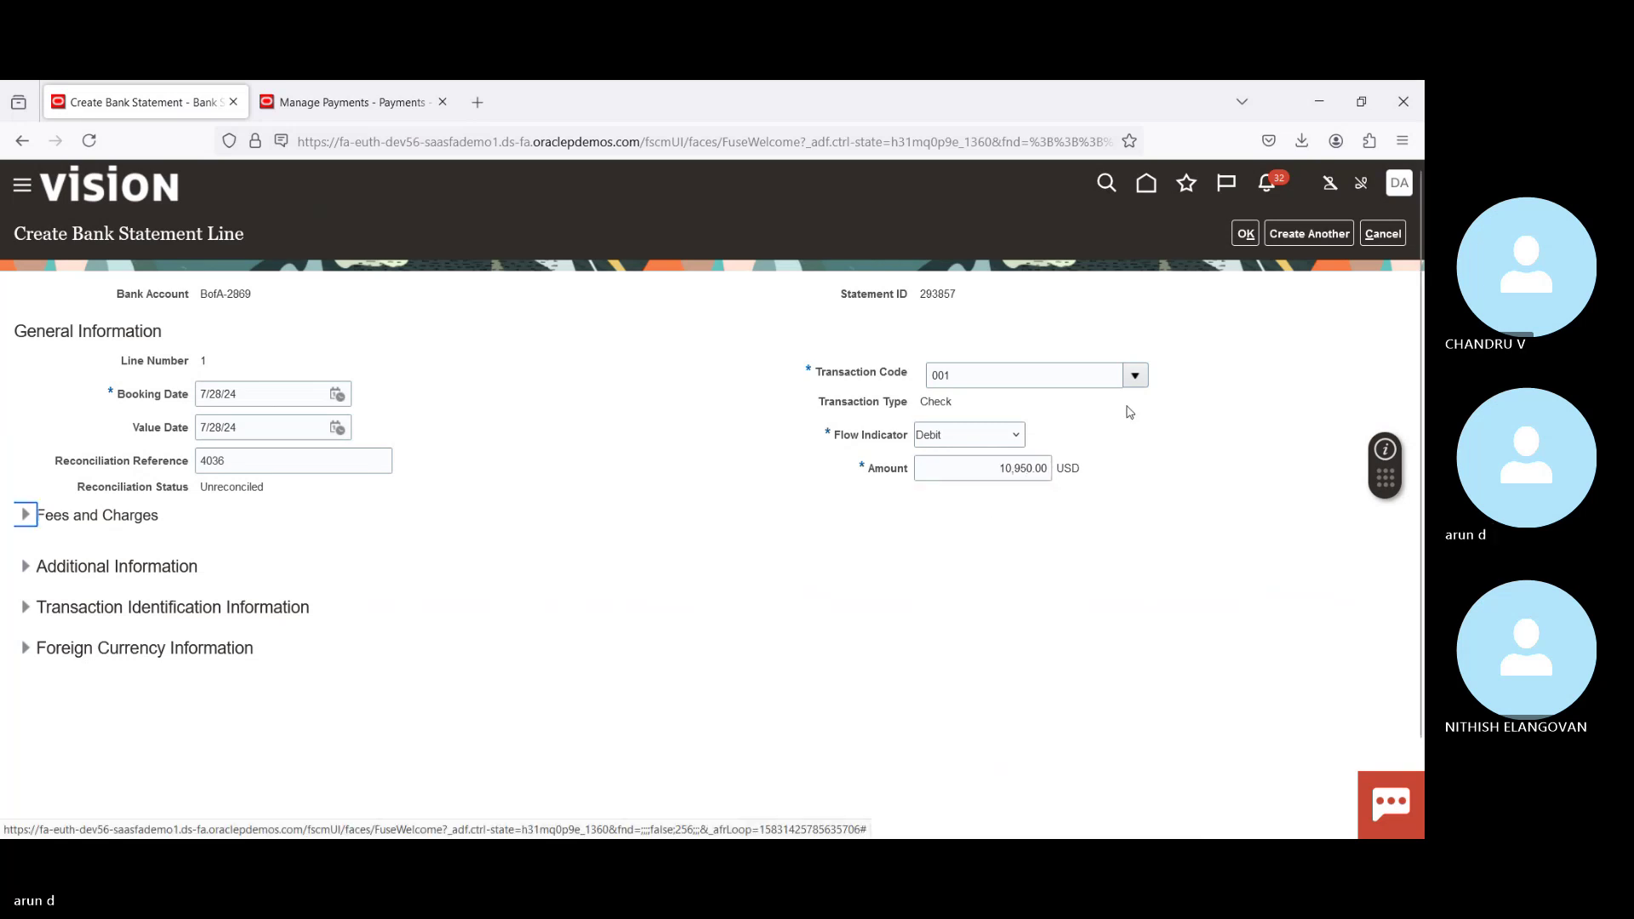
pyautogui.click(1229, 354)
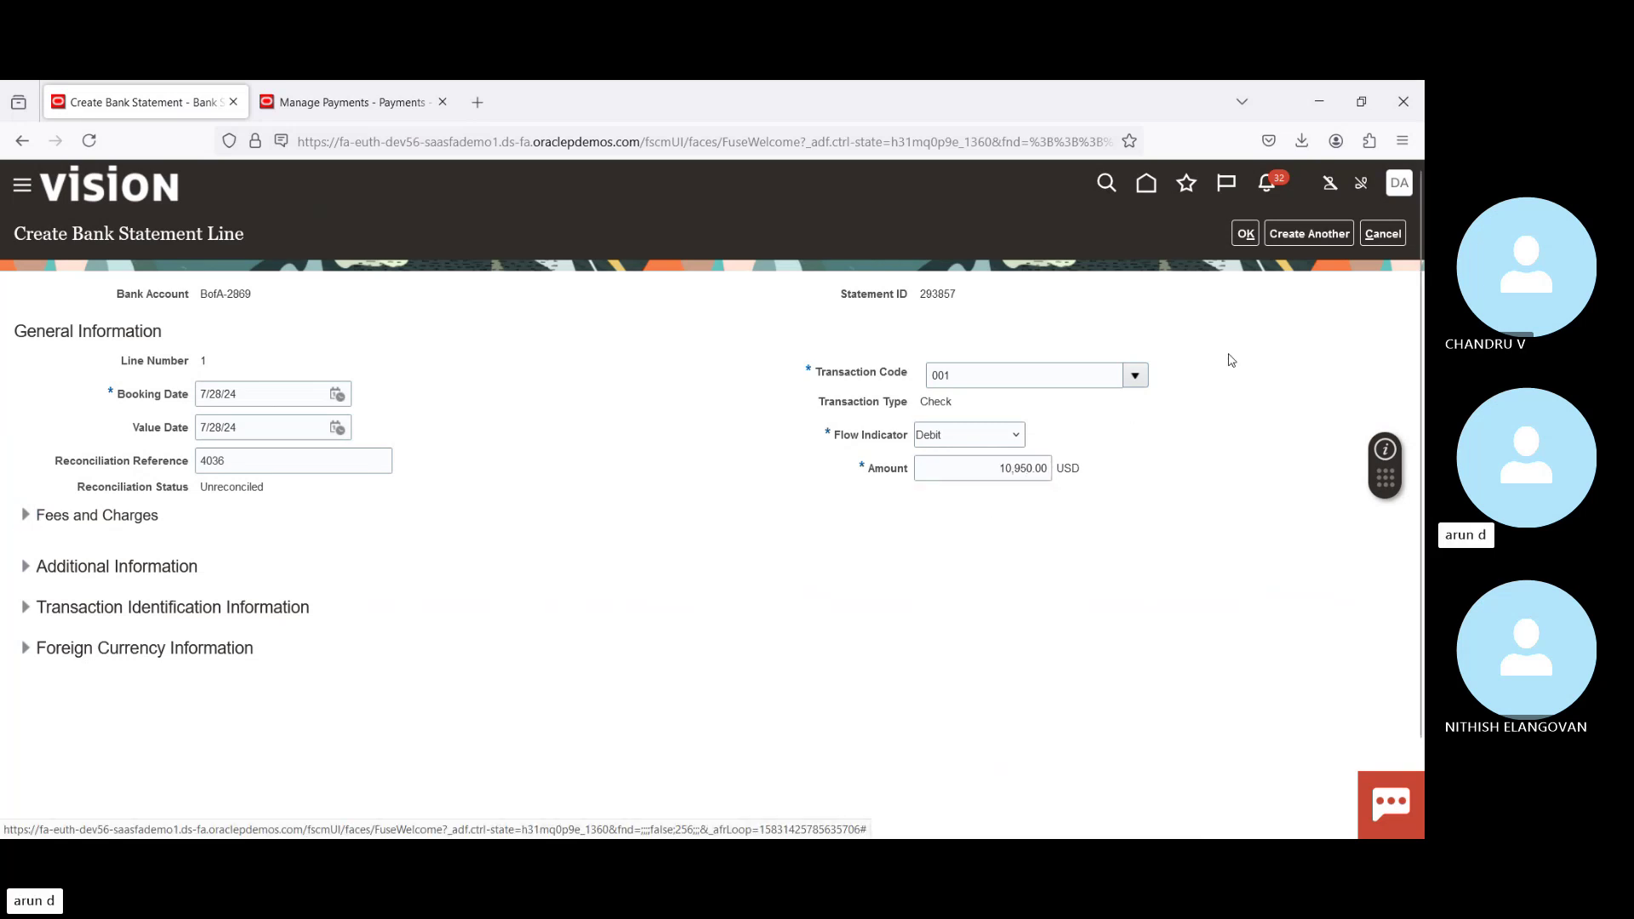
# Step: Save line 1 and close statement 293857, accepting the balance mismatch warning and confirmation
pyautogui.click(1246, 236)
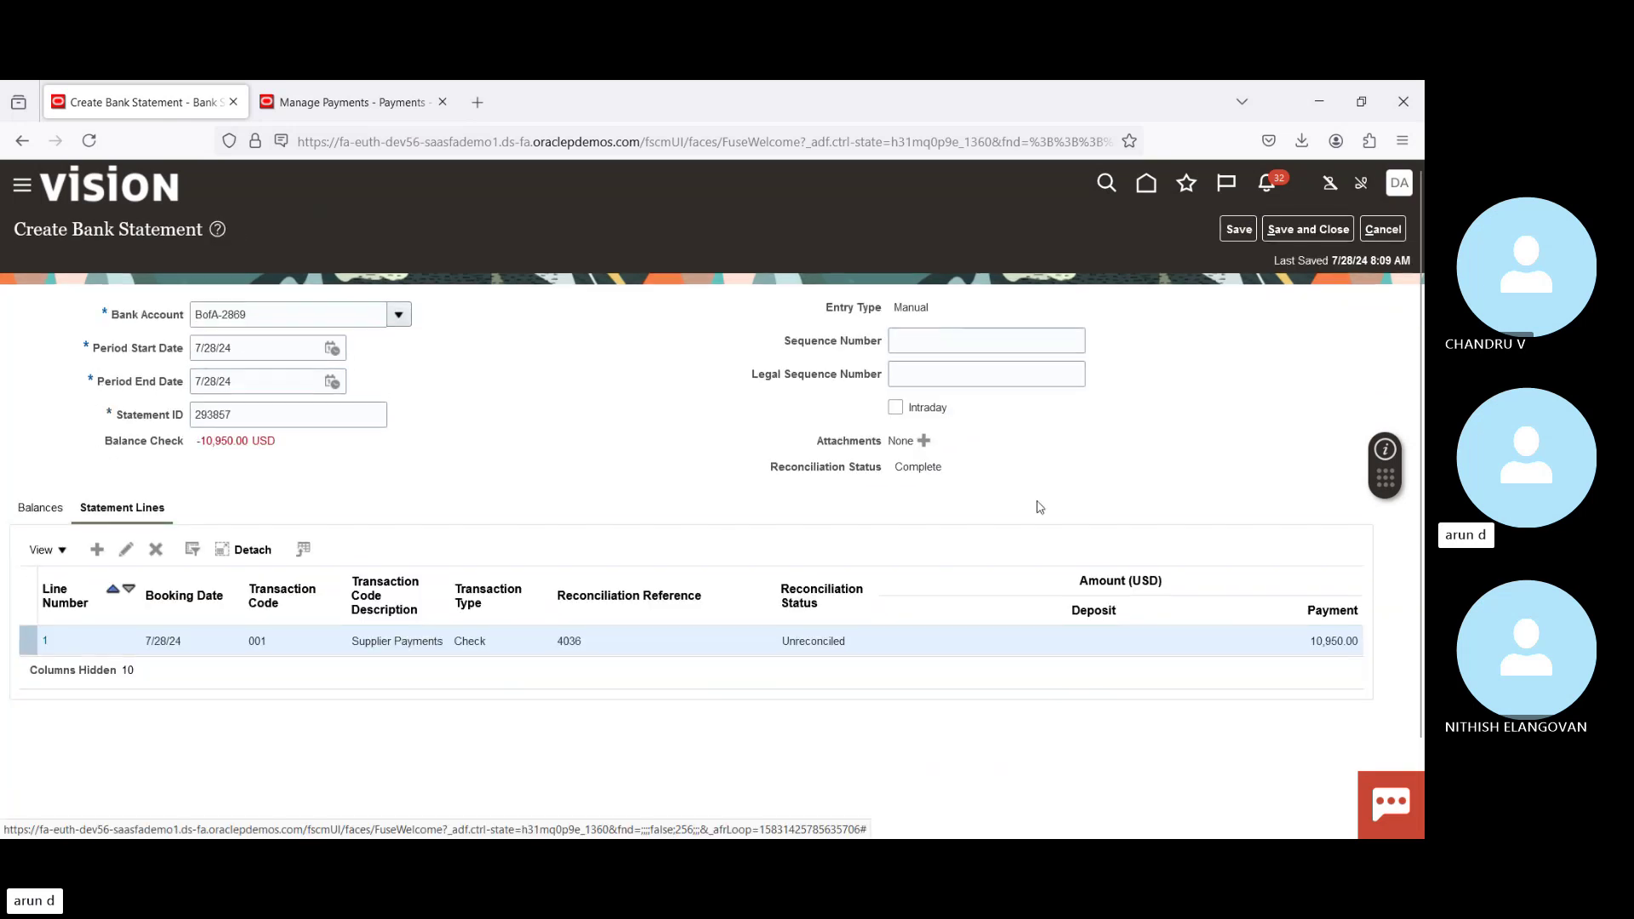
pyautogui.click(1309, 230)
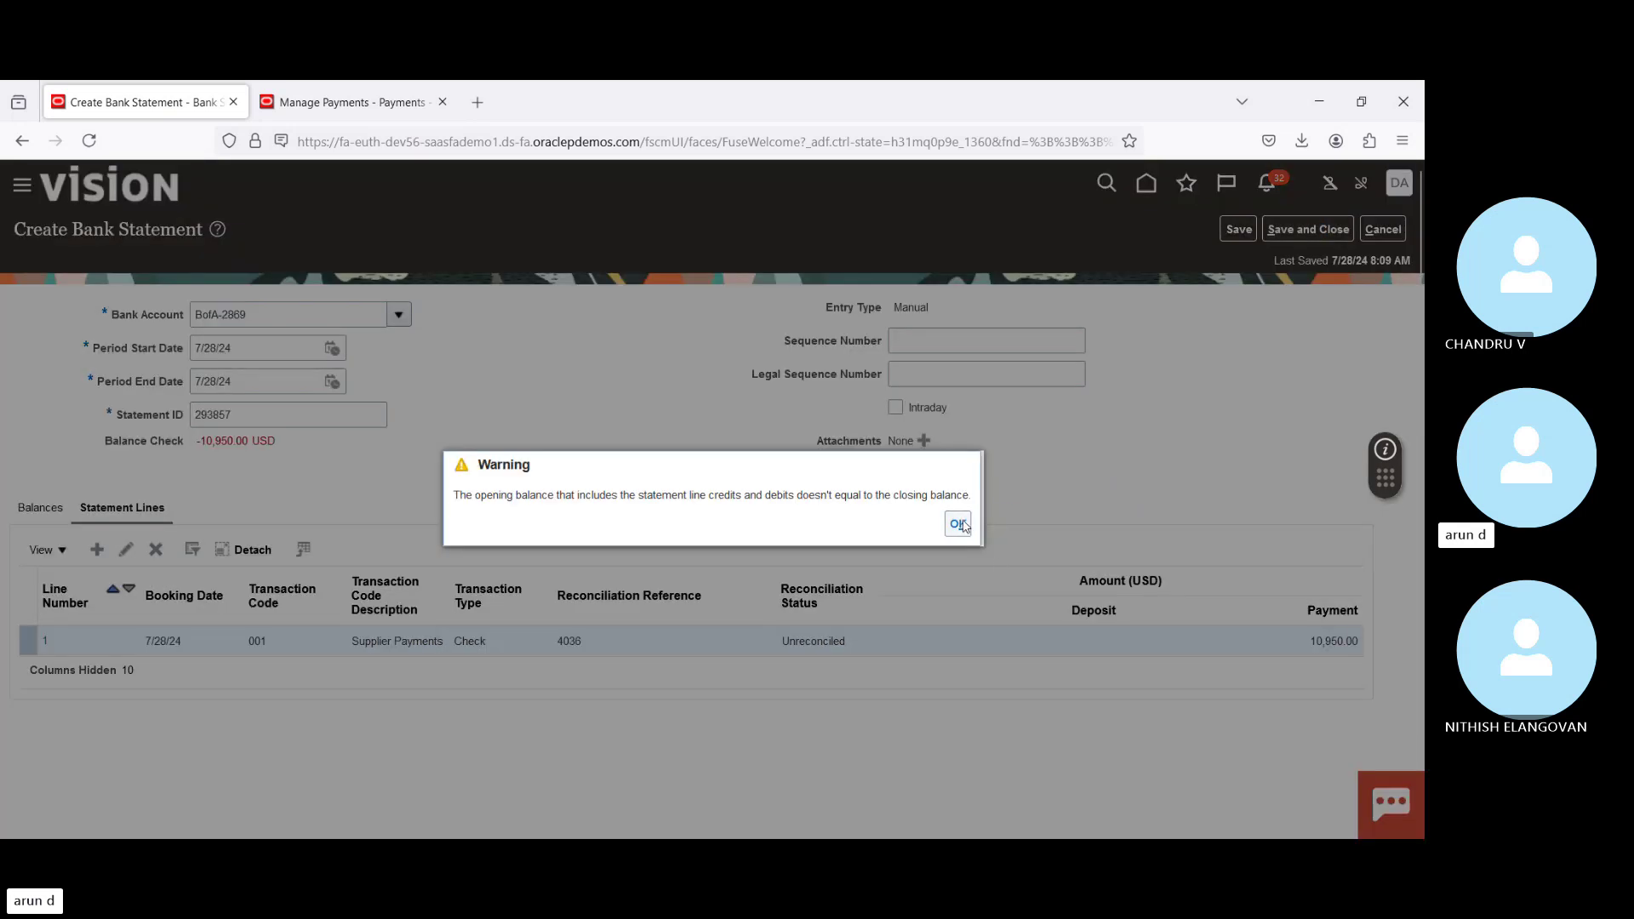
pyautogui.click(959, 524)
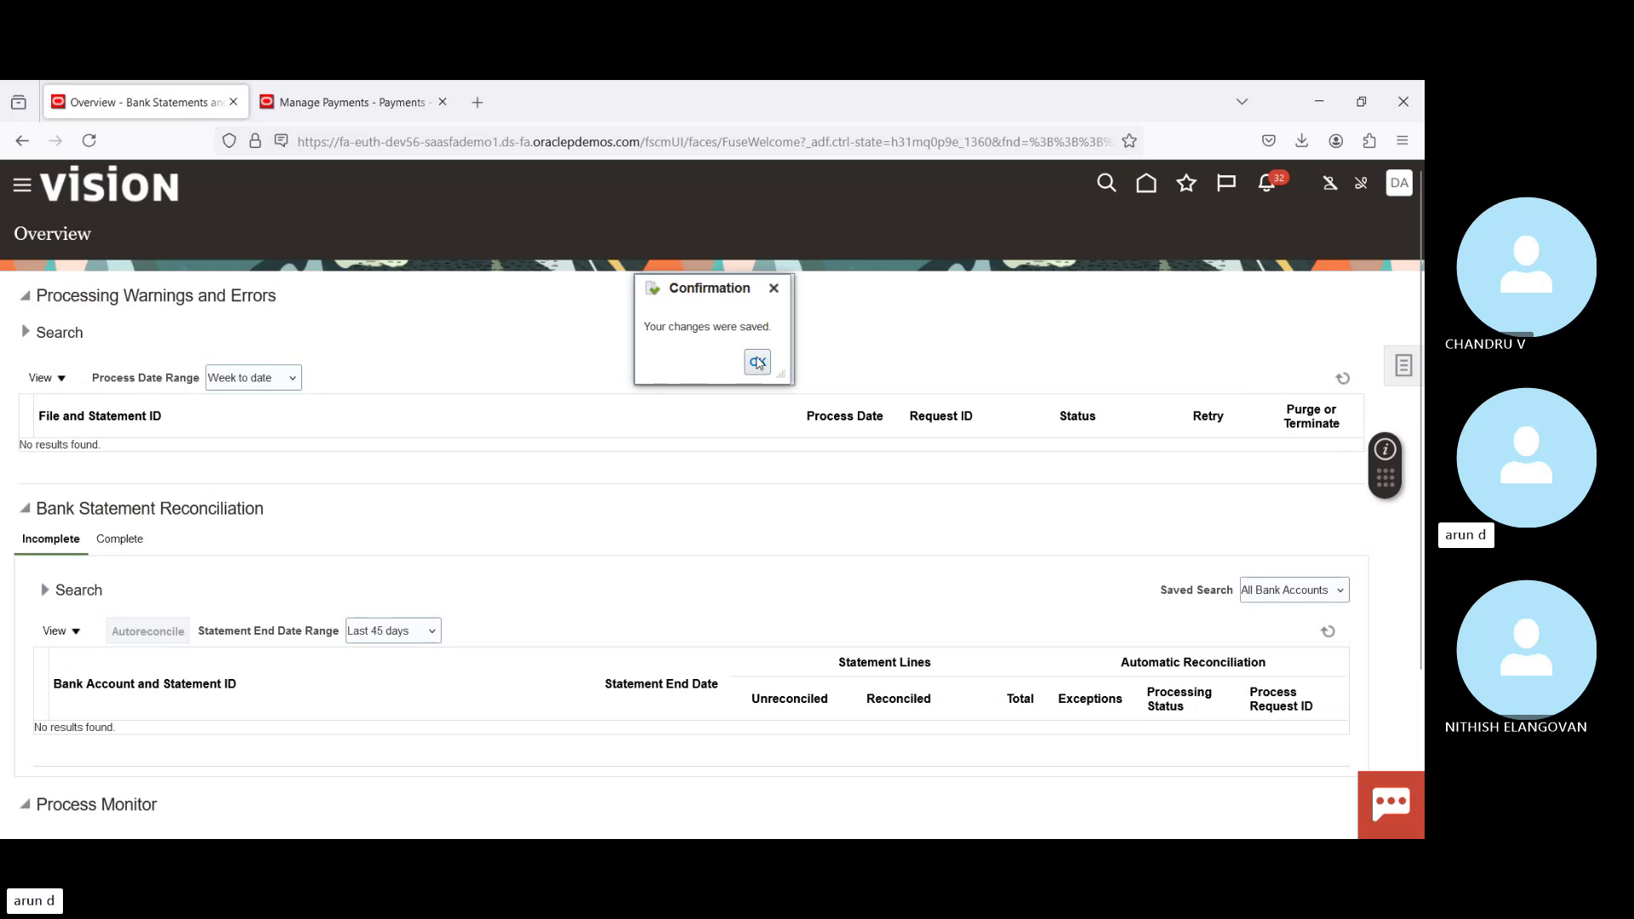
pyautogui.click(757, 362)
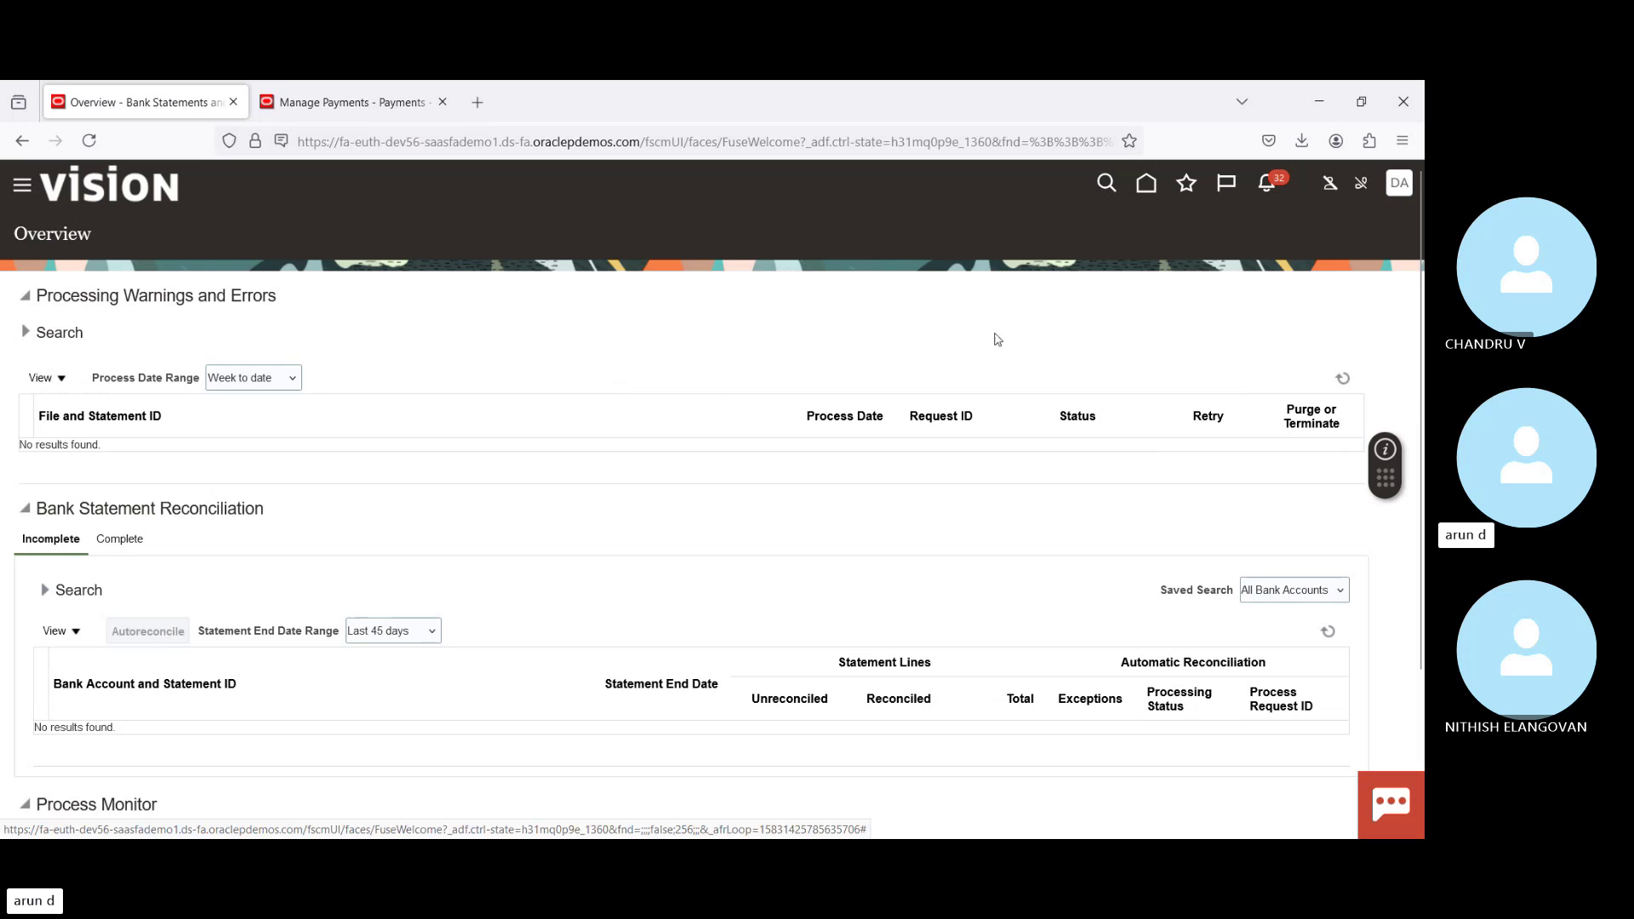
pyautogui.click(1414, 366)
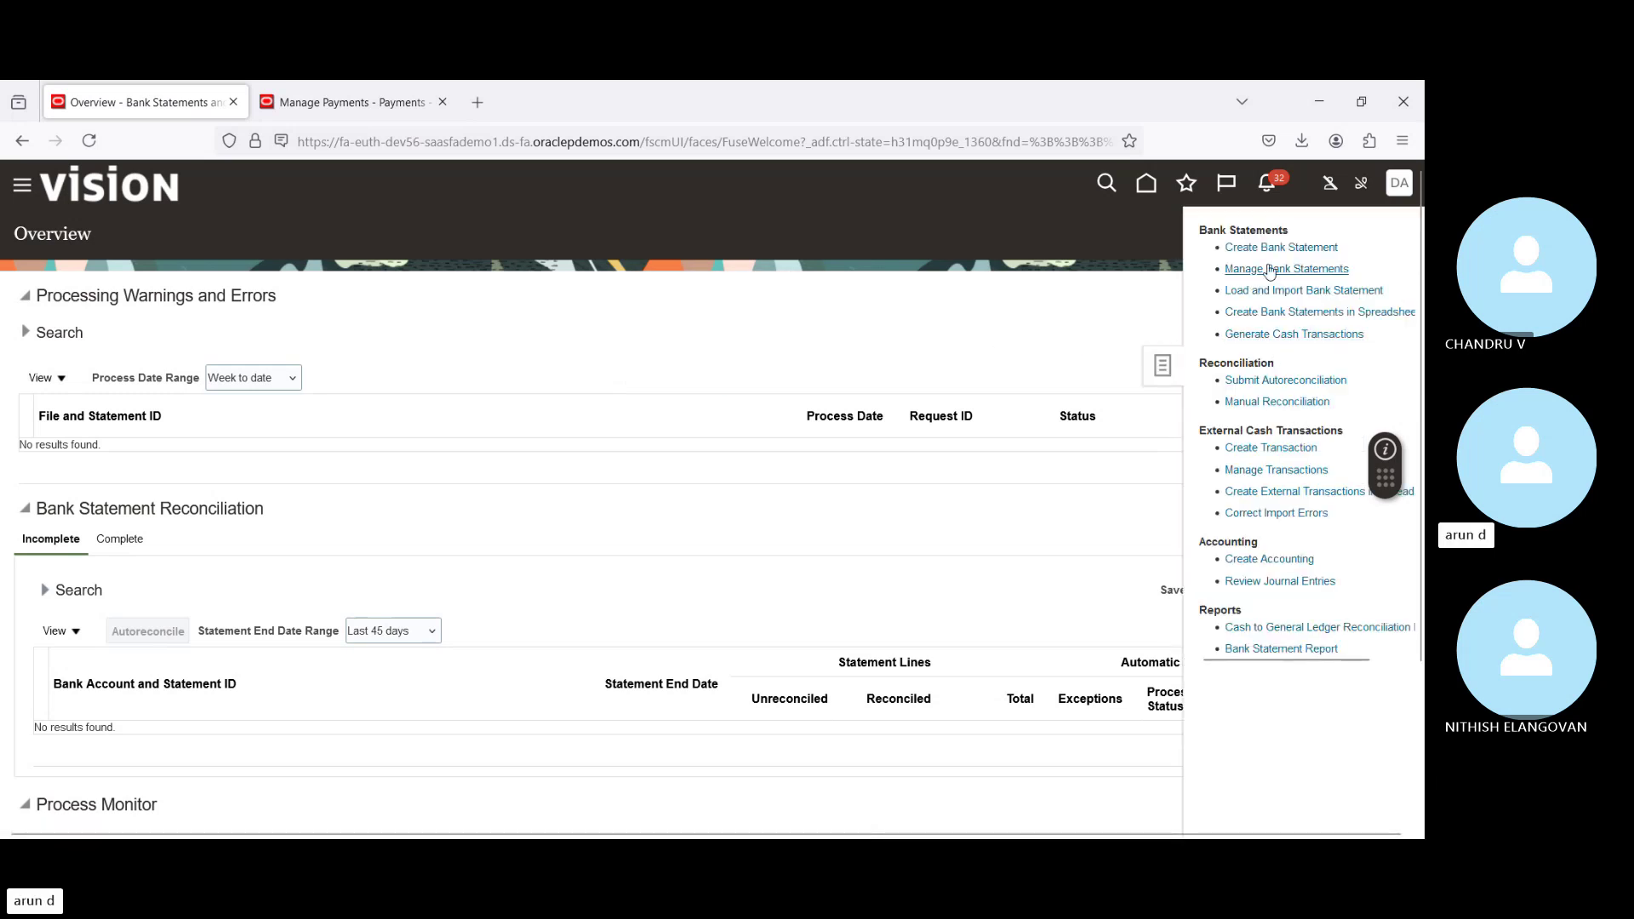
# Step: Start an autoreconciliation request for bank account BofA-2869, statement 293857
pyautogui.click(1309, 380)
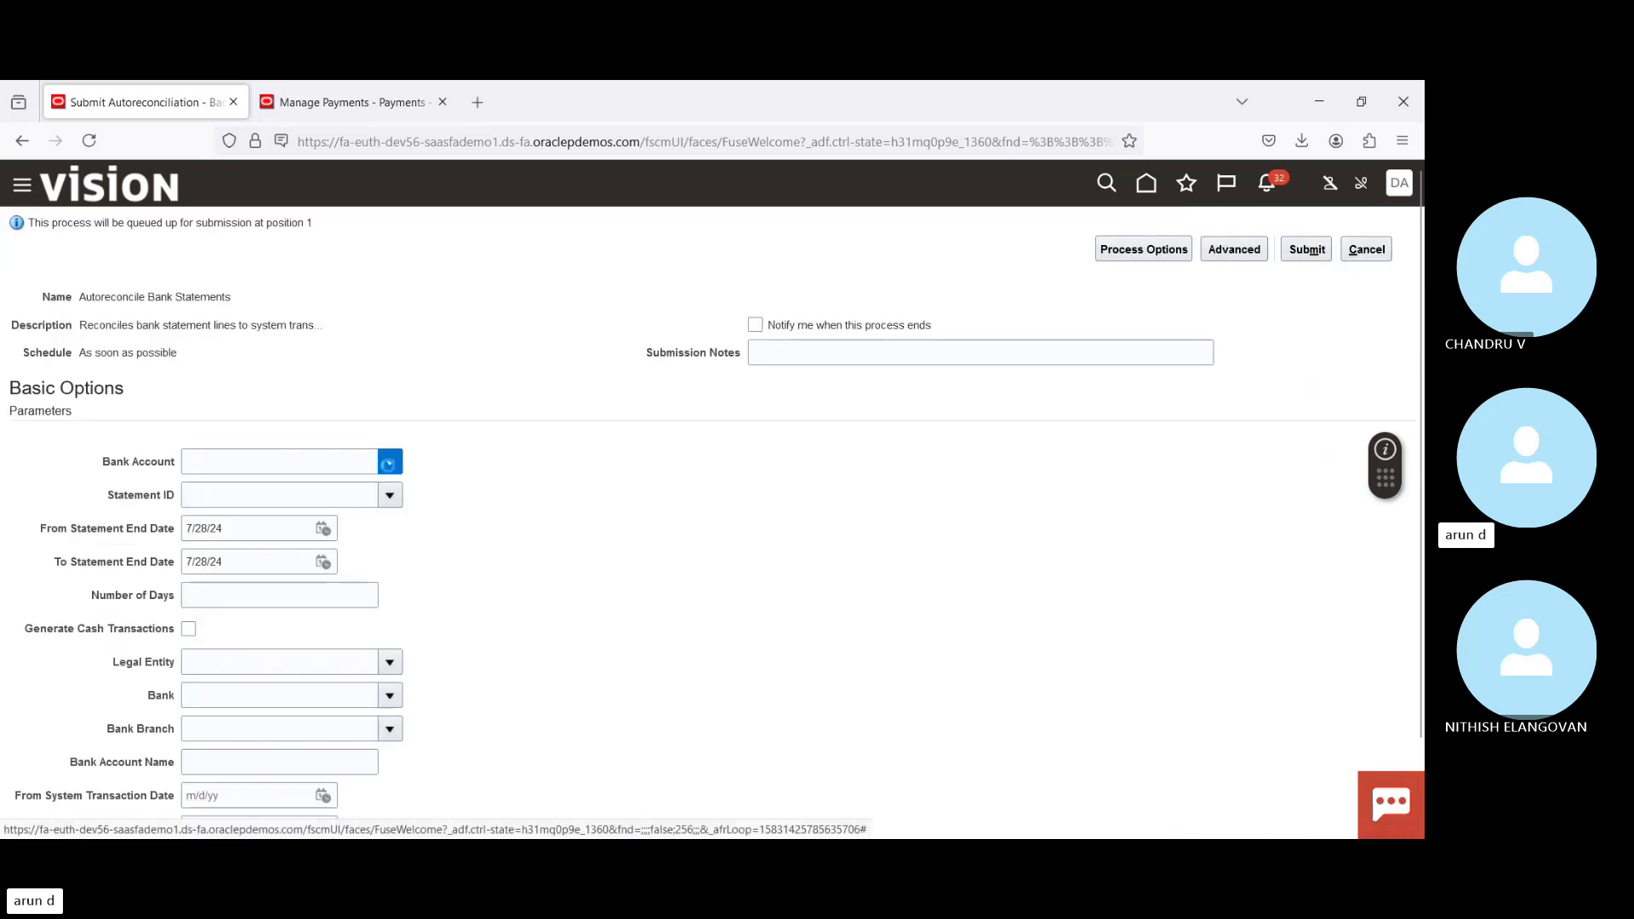
pyautogui.click(388, 464)
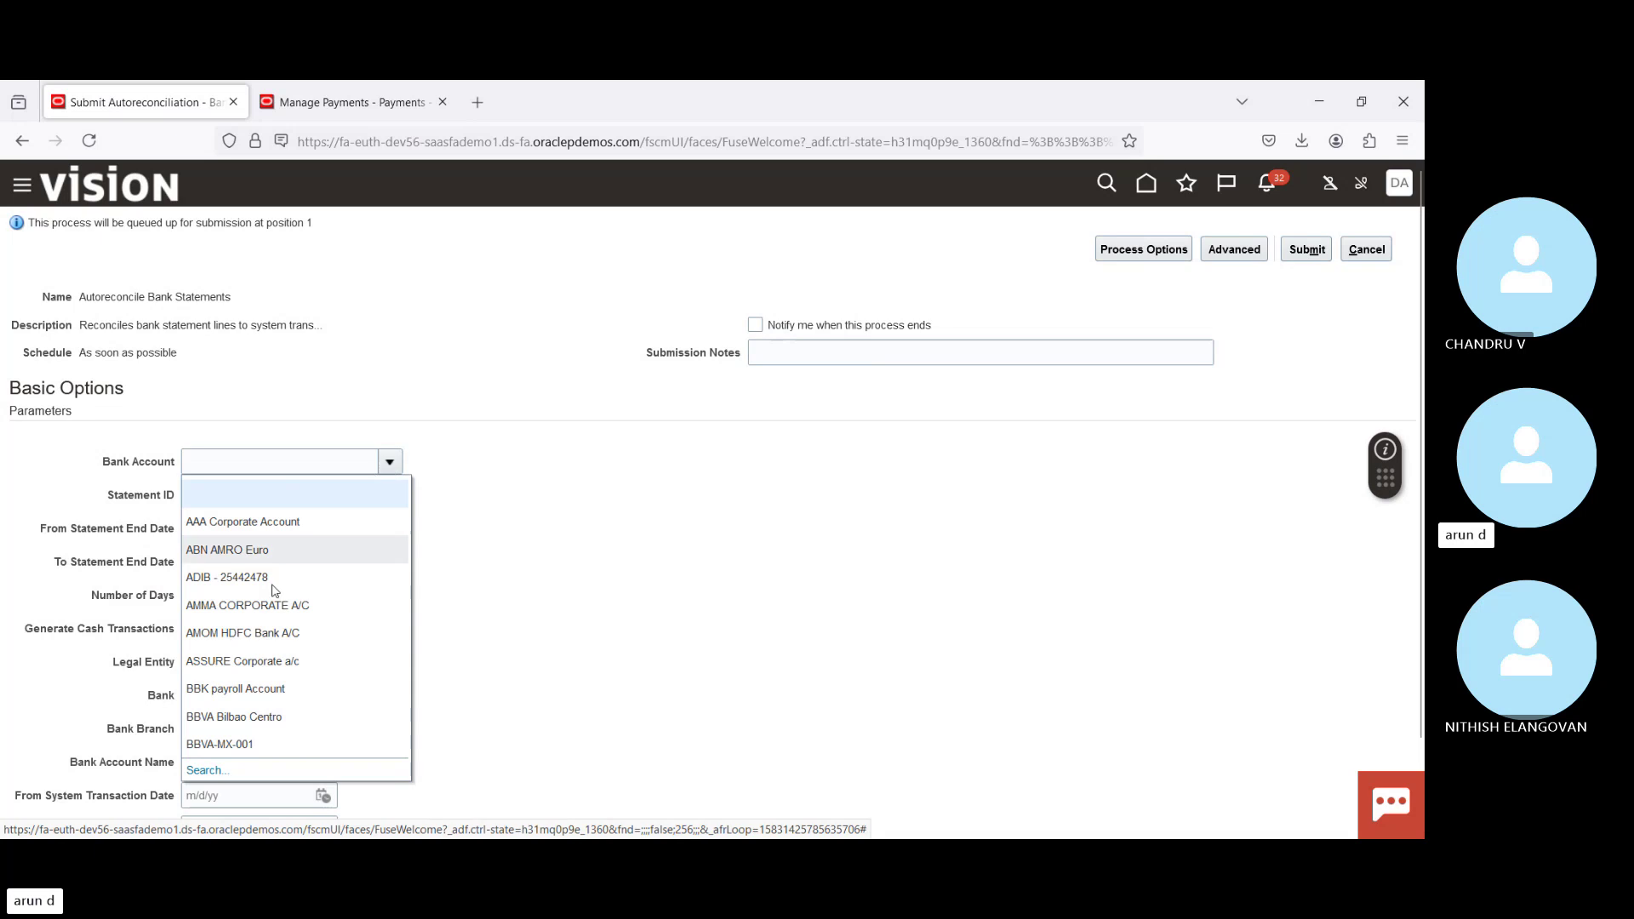
pyautogui.click(205, 772)
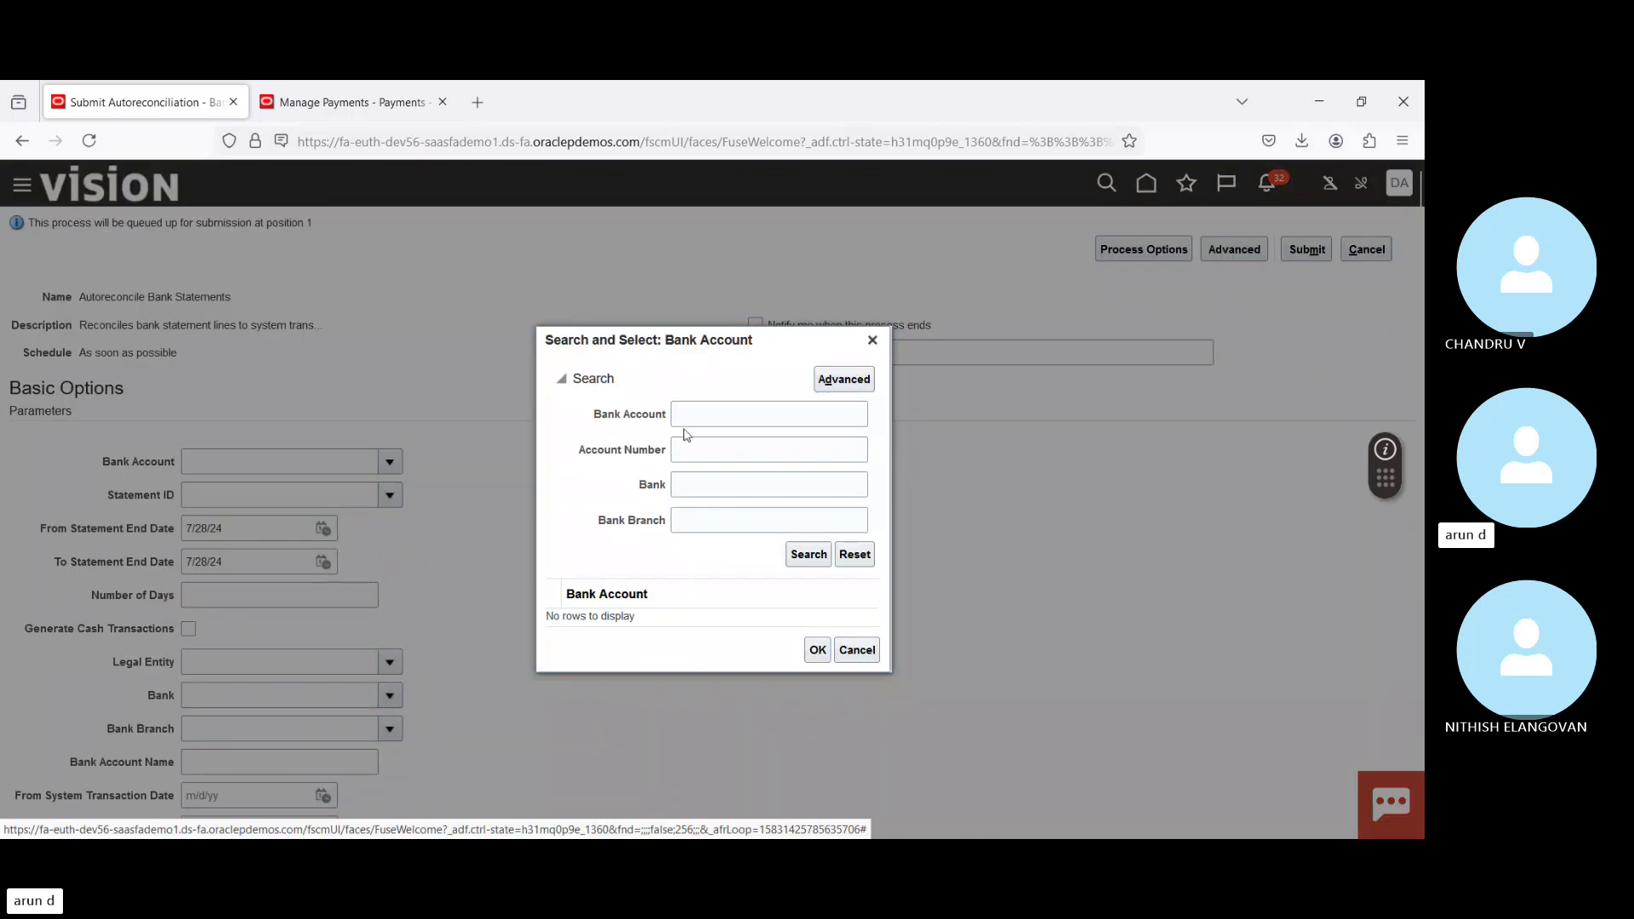
pyautogui.click(726, 412)
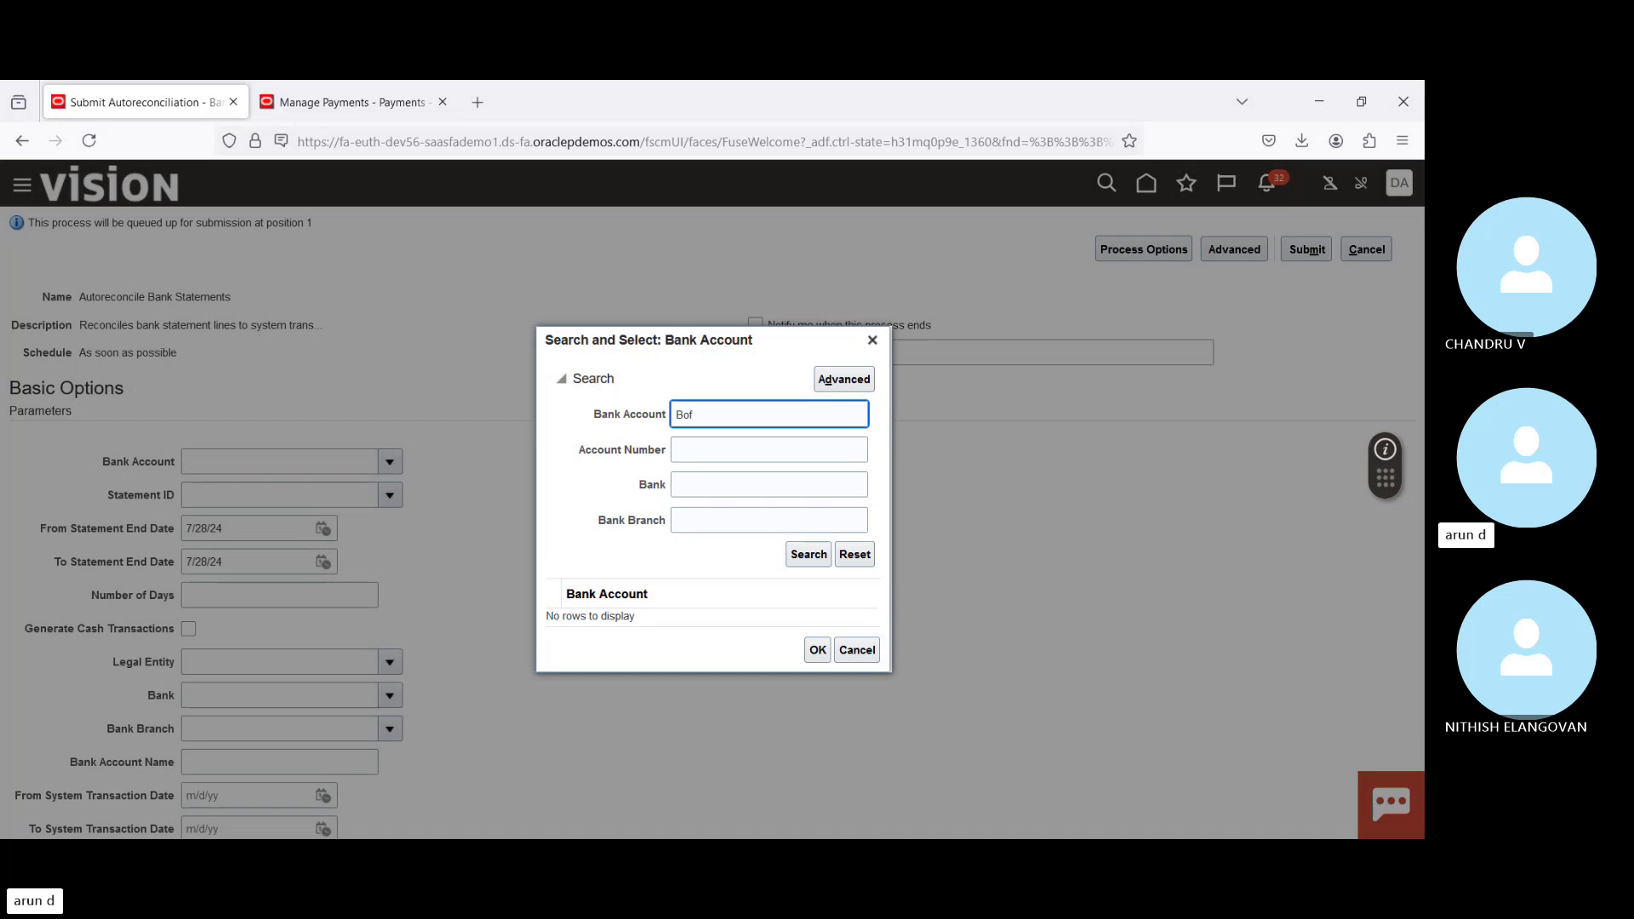
pyautogui.click(826, 558)
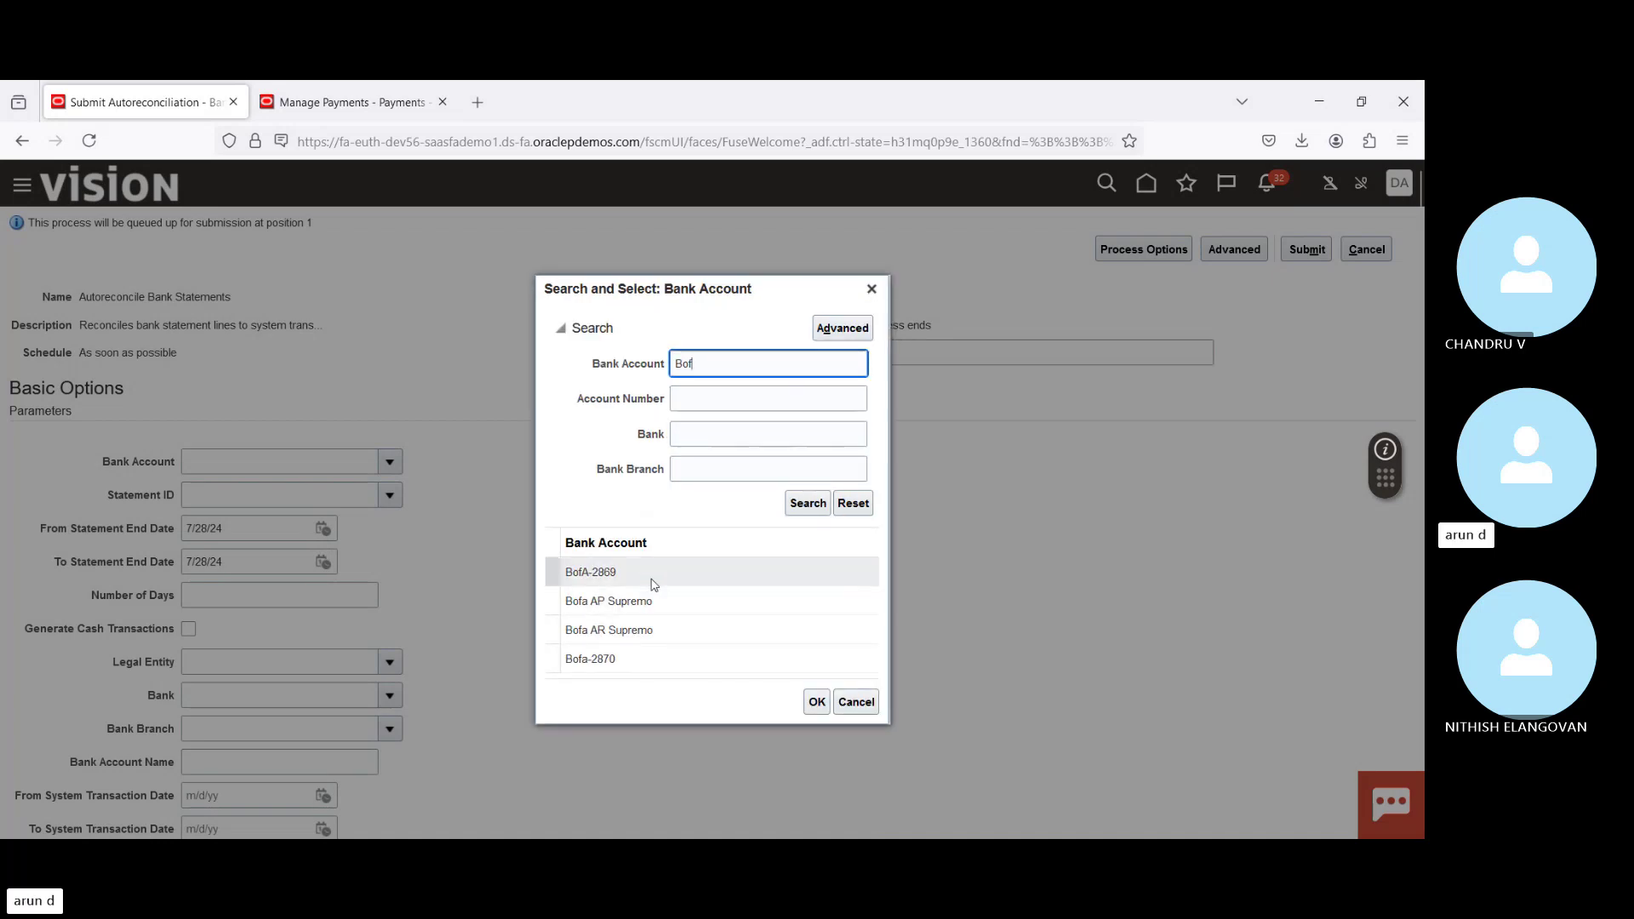
pyautogui.click(815, 703)
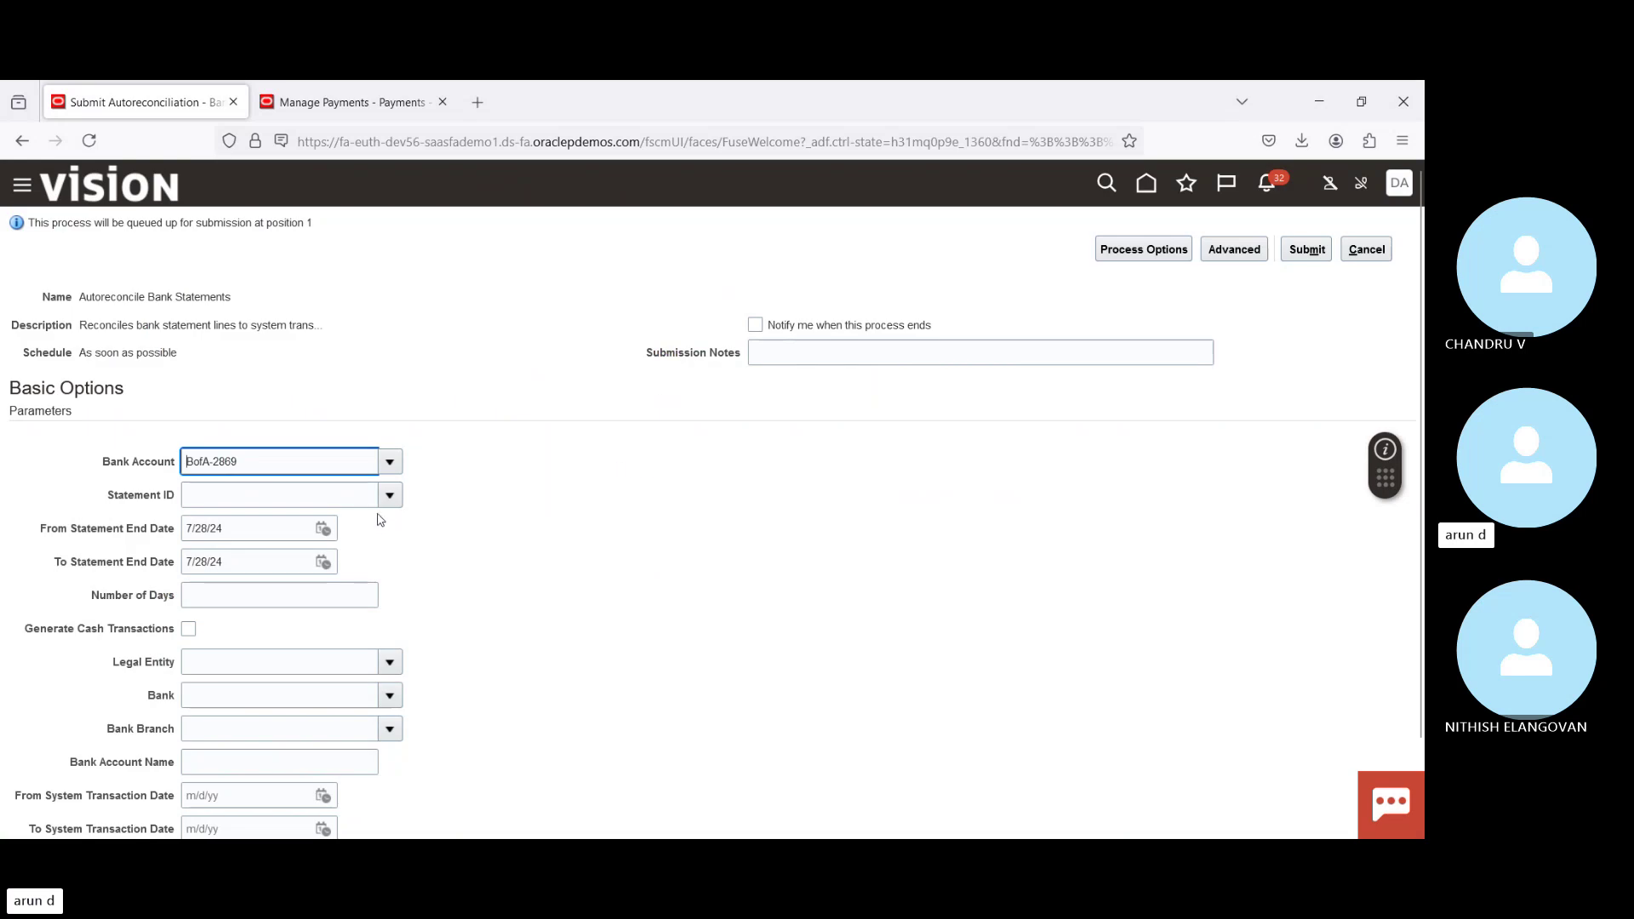
pyautogui.click(389, 494)
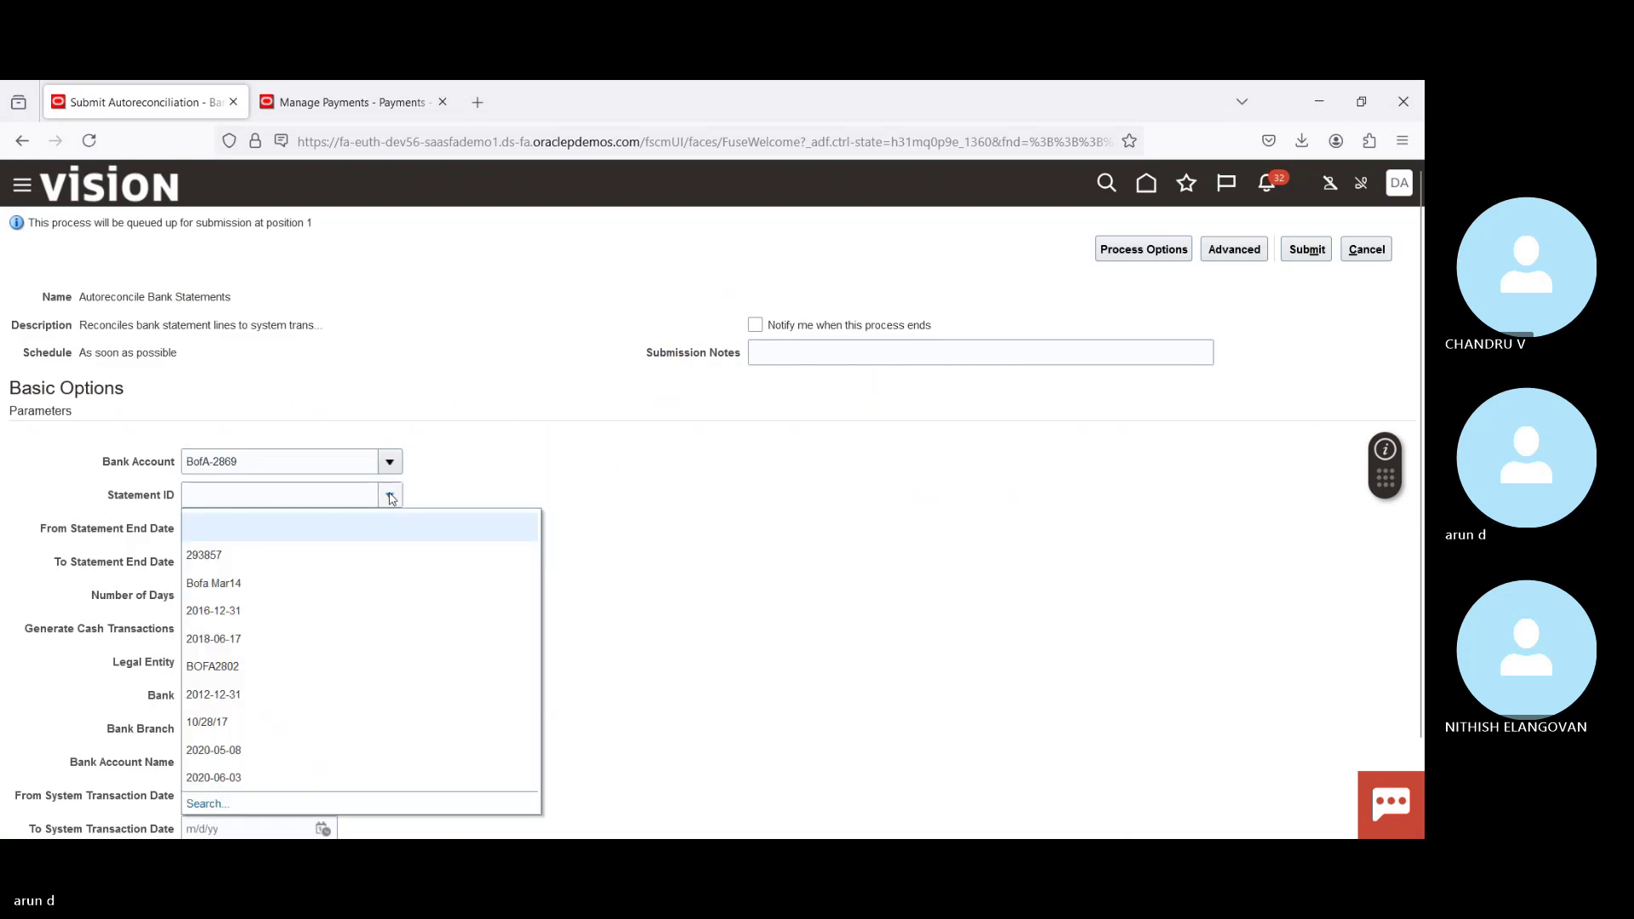
pyautogui.click(281, 554)
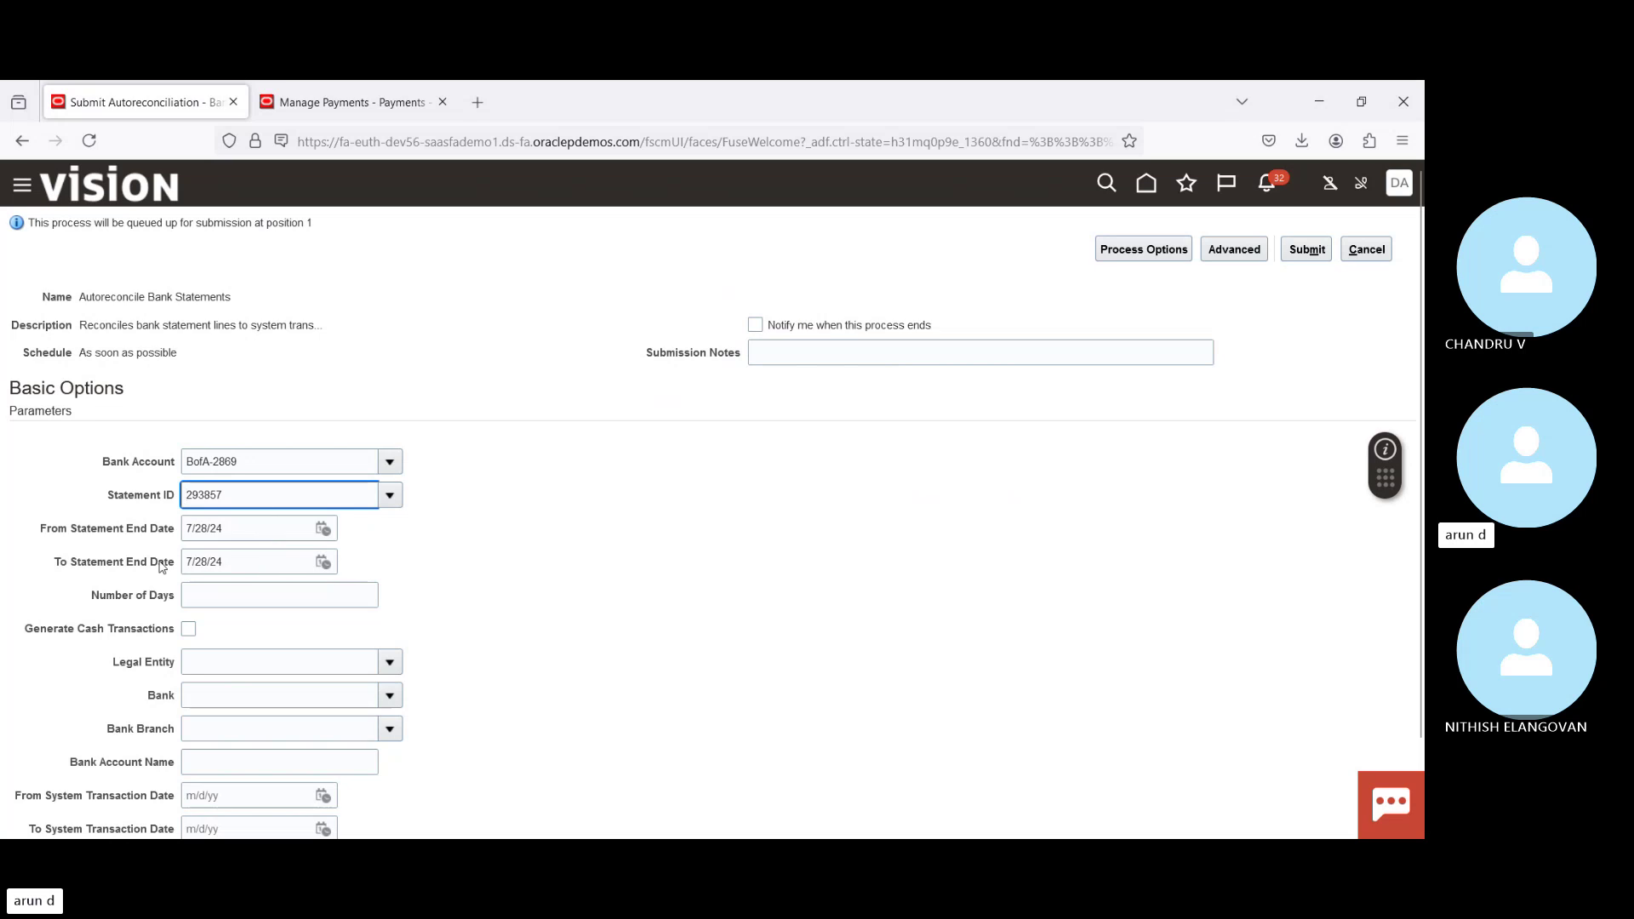
# Step: Clear the From and To Statement End Dates and submit the process
pyautogui.doubleClick(245, 527)
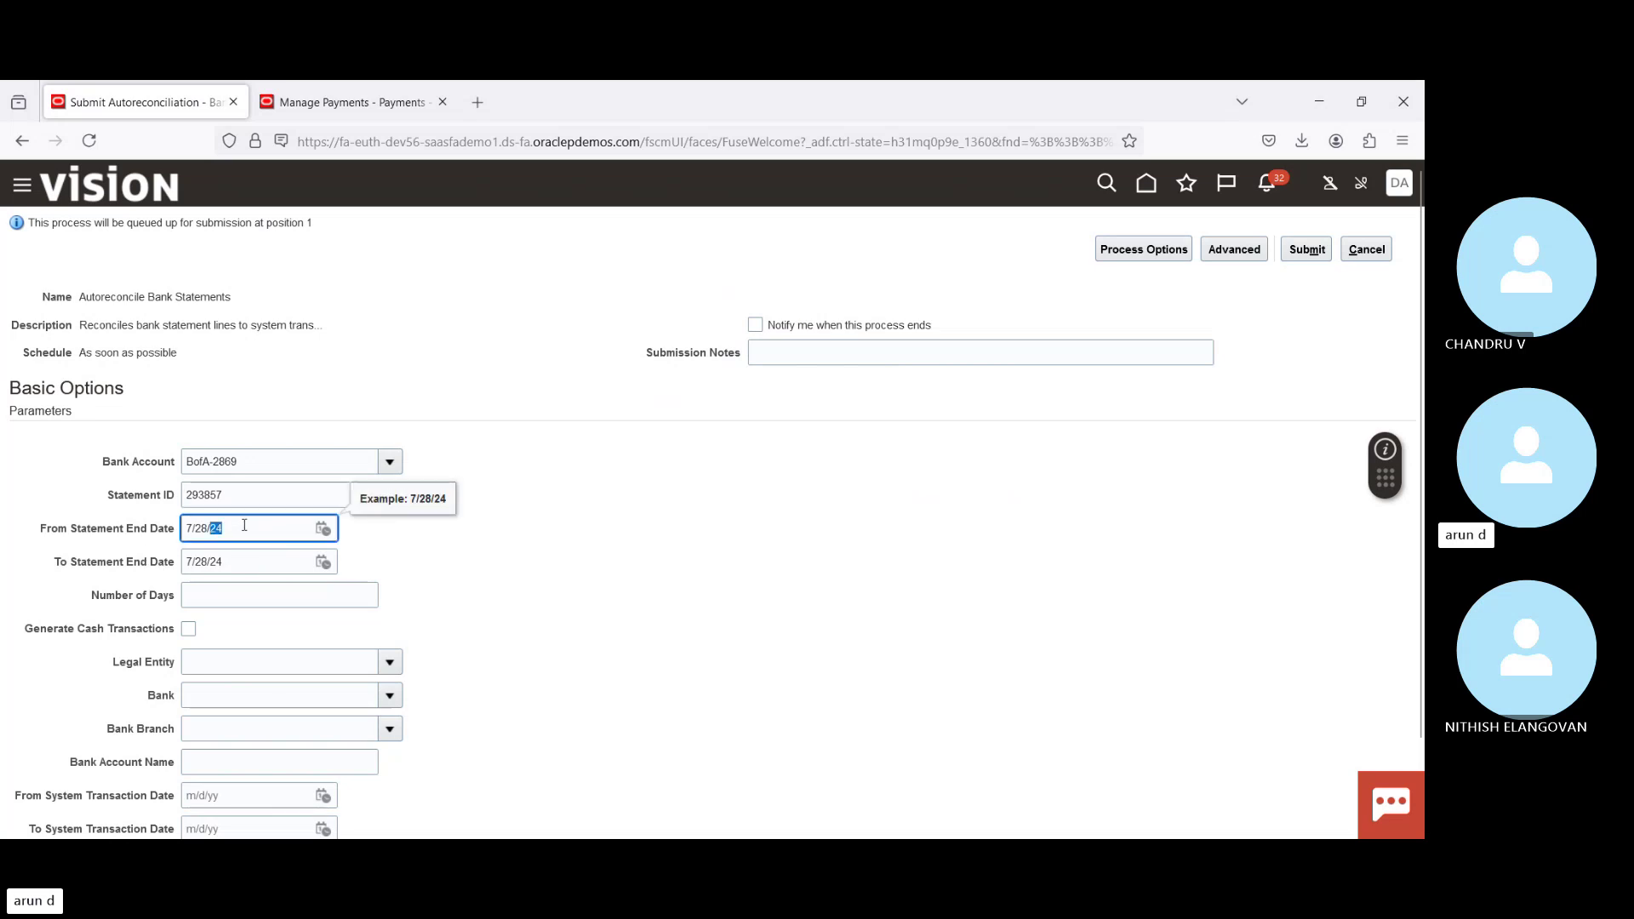
pyautogui.press('BackSpace')
pyautogui.press('BackSpace')
pyautogui.press('BackSpace')
pyautogui.press('BackSpace')
pyautogui.press('BackSpace')
pyautogui.press('BackSpace')
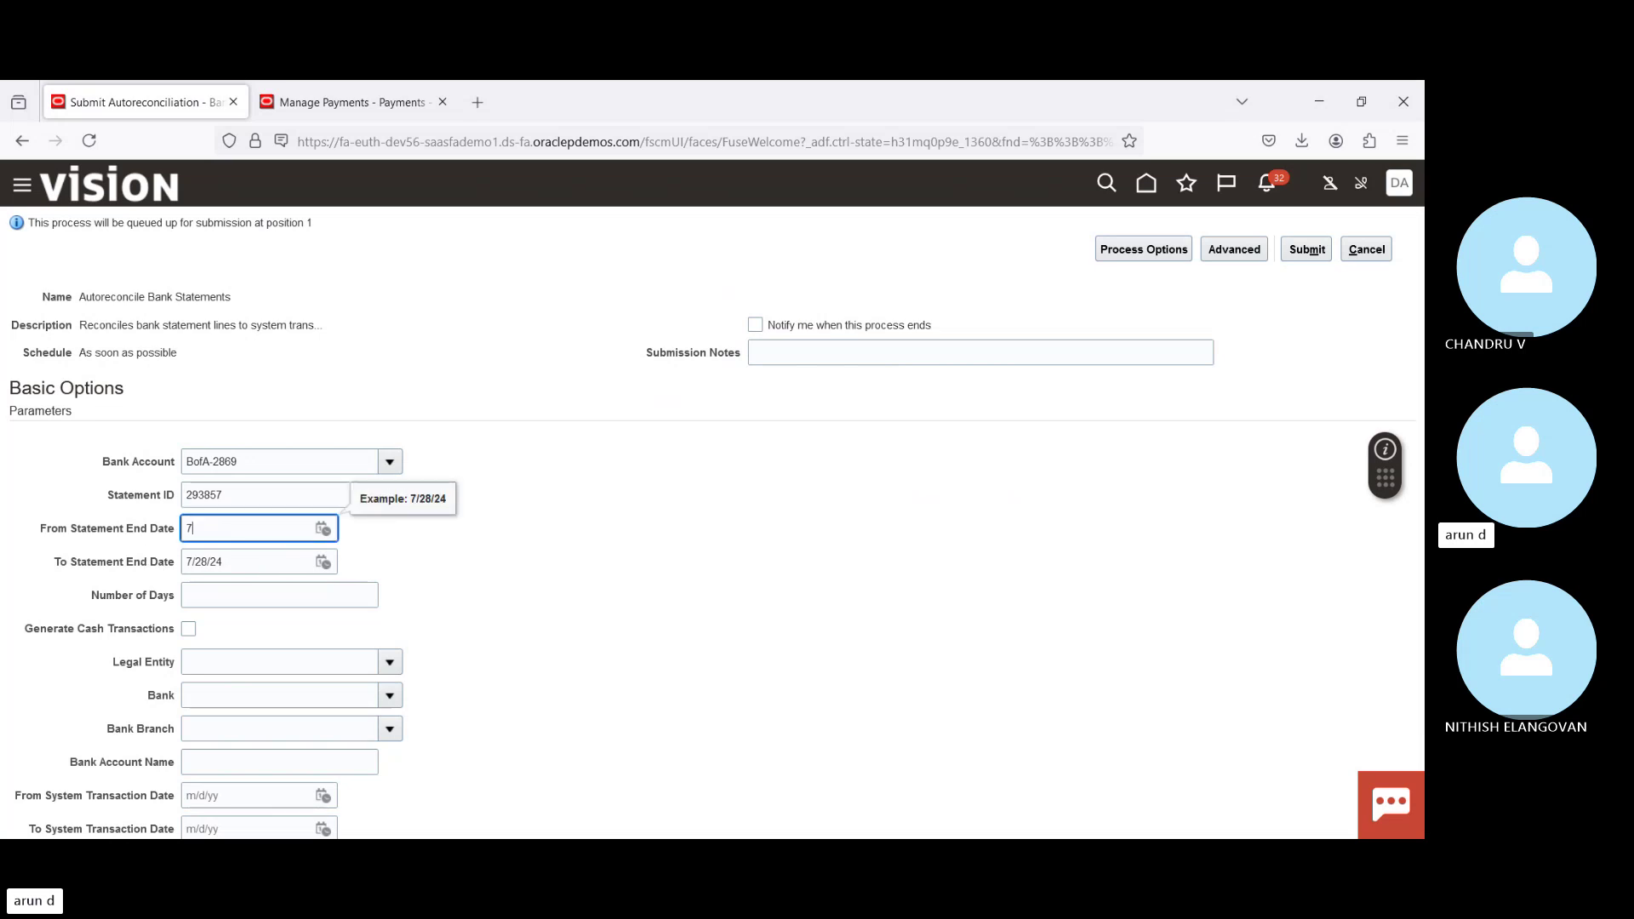
pyautogui.press('Tab')
pyautogui.press('BackSpace')
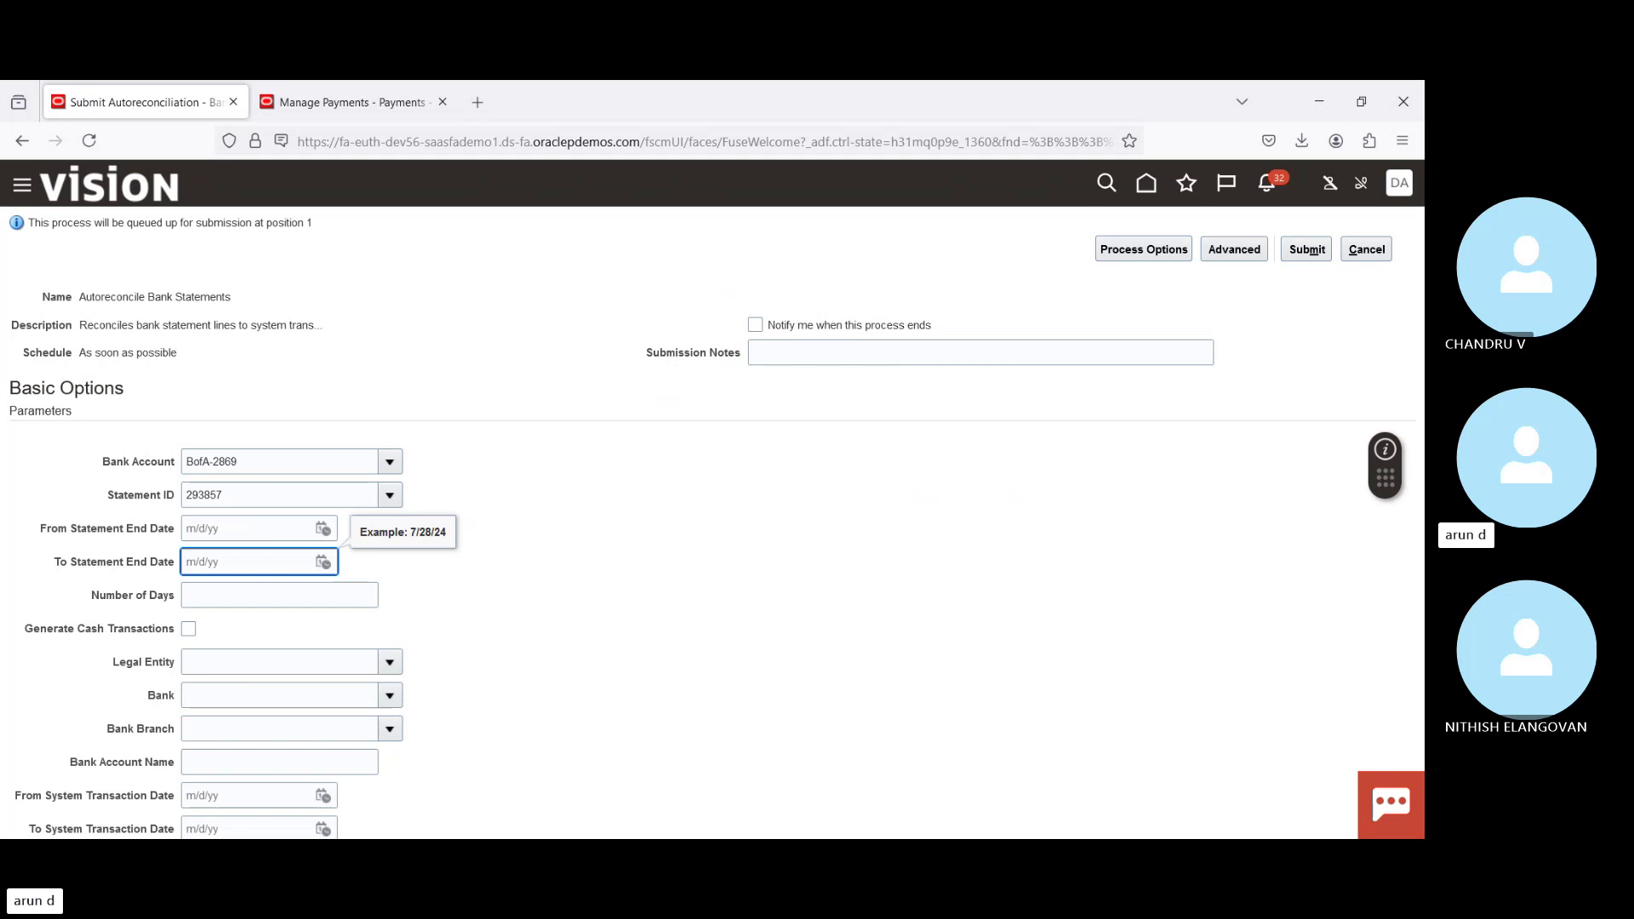
pyautogui.press('Tab')
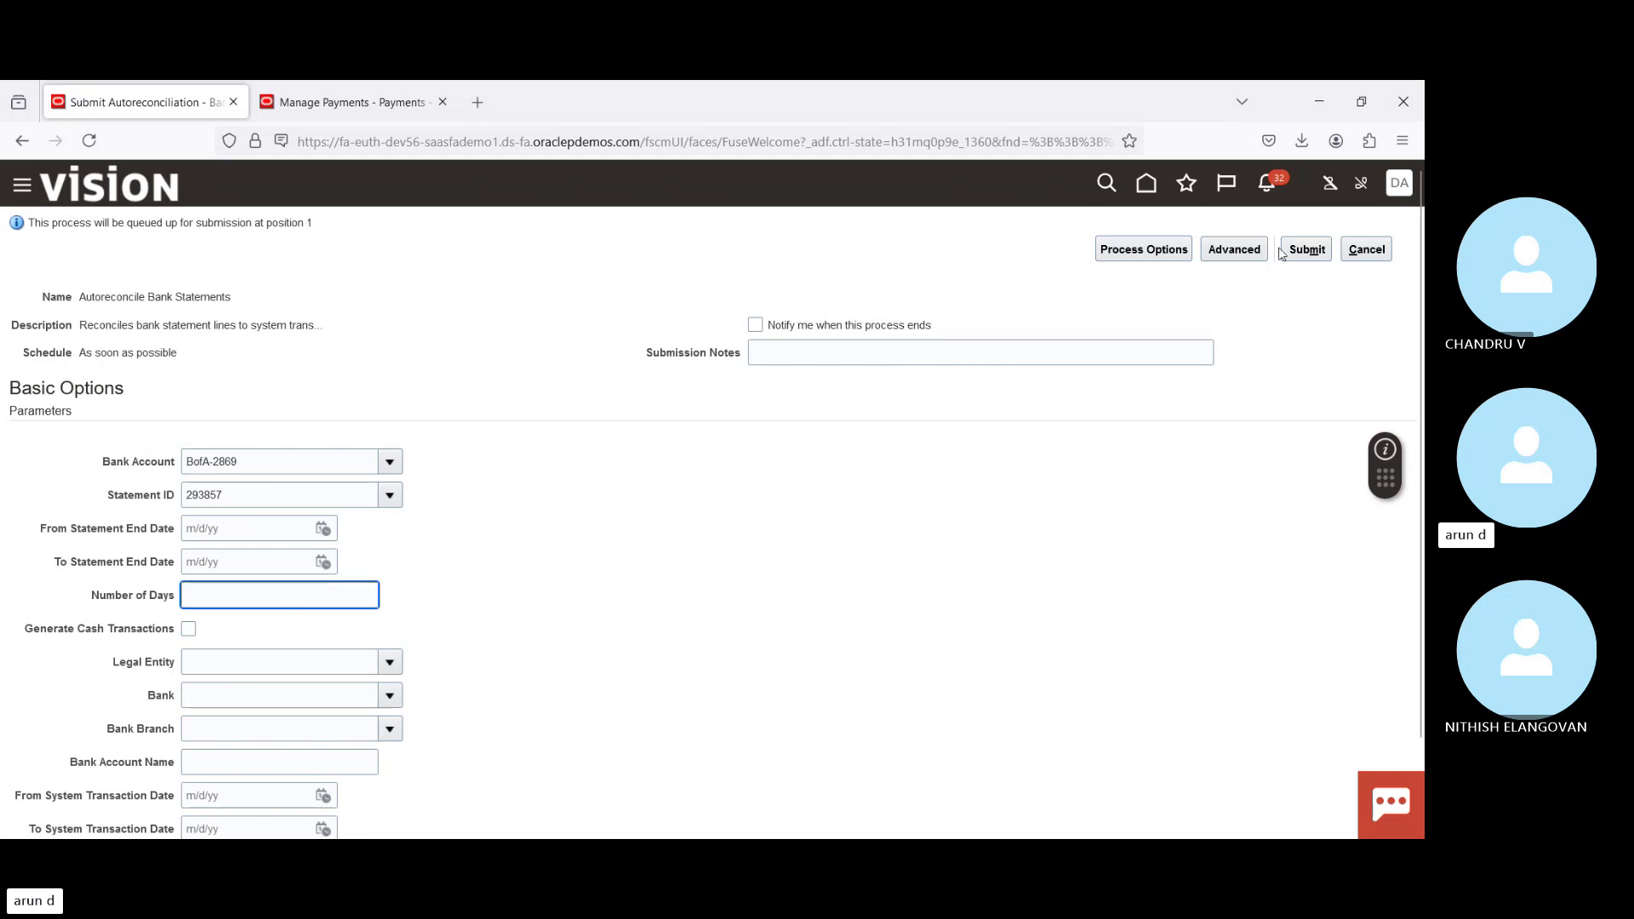
pyautogui.click(1298, 249)
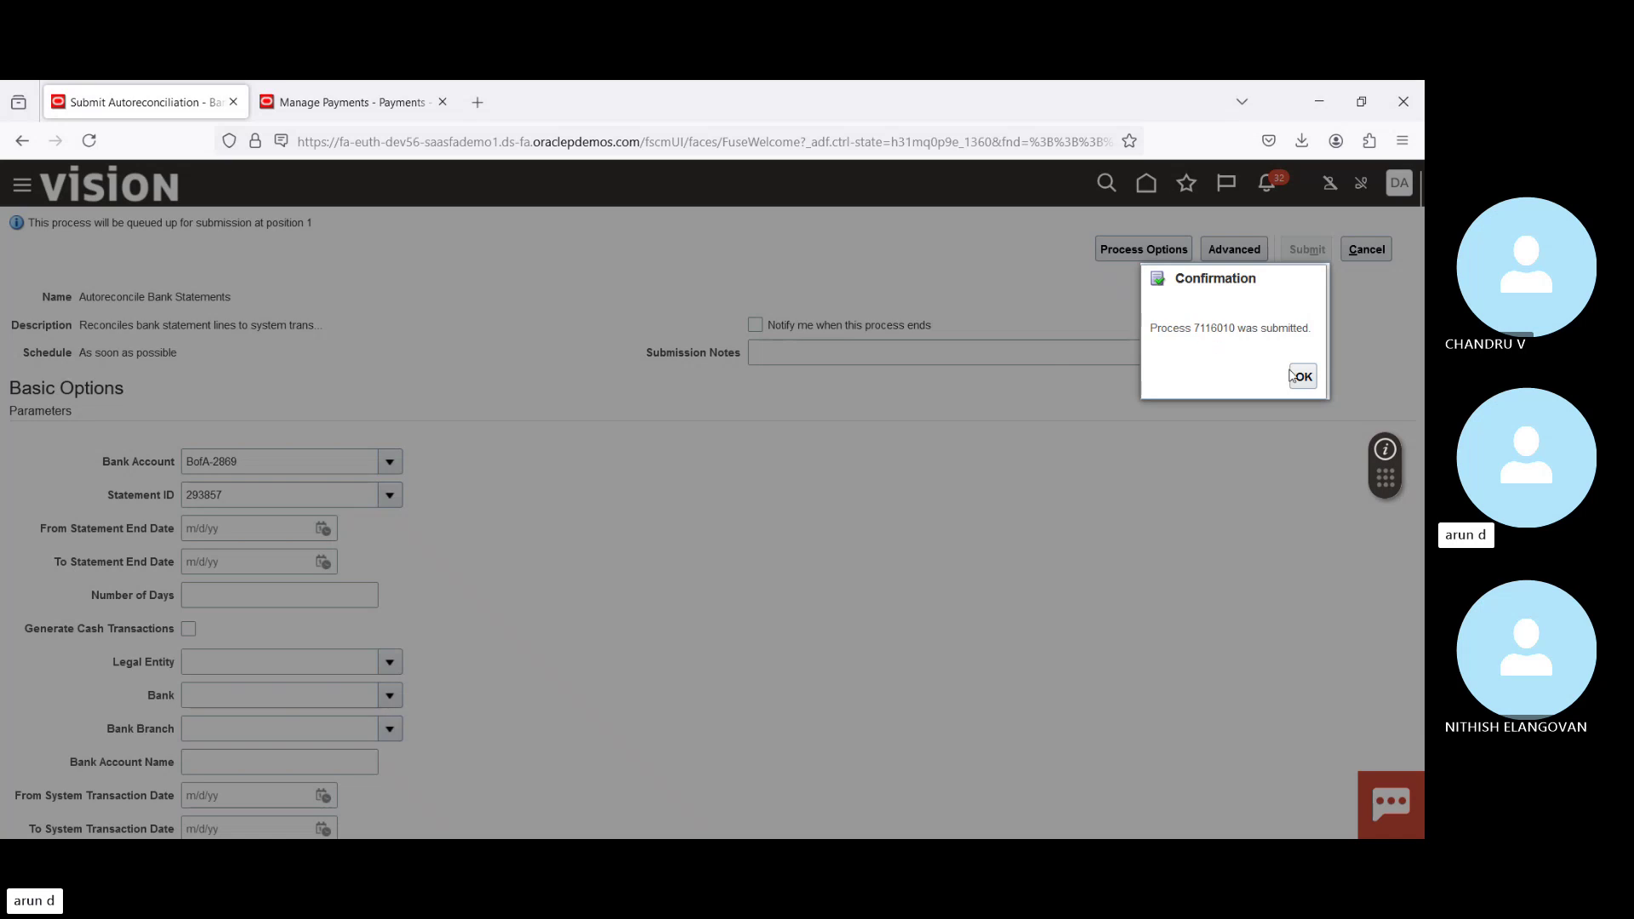
# Step: Dismiss the confirmation and refresh Process Monitor until process 7116010 shows Succeeded
pyautogui.click(1293, 377)
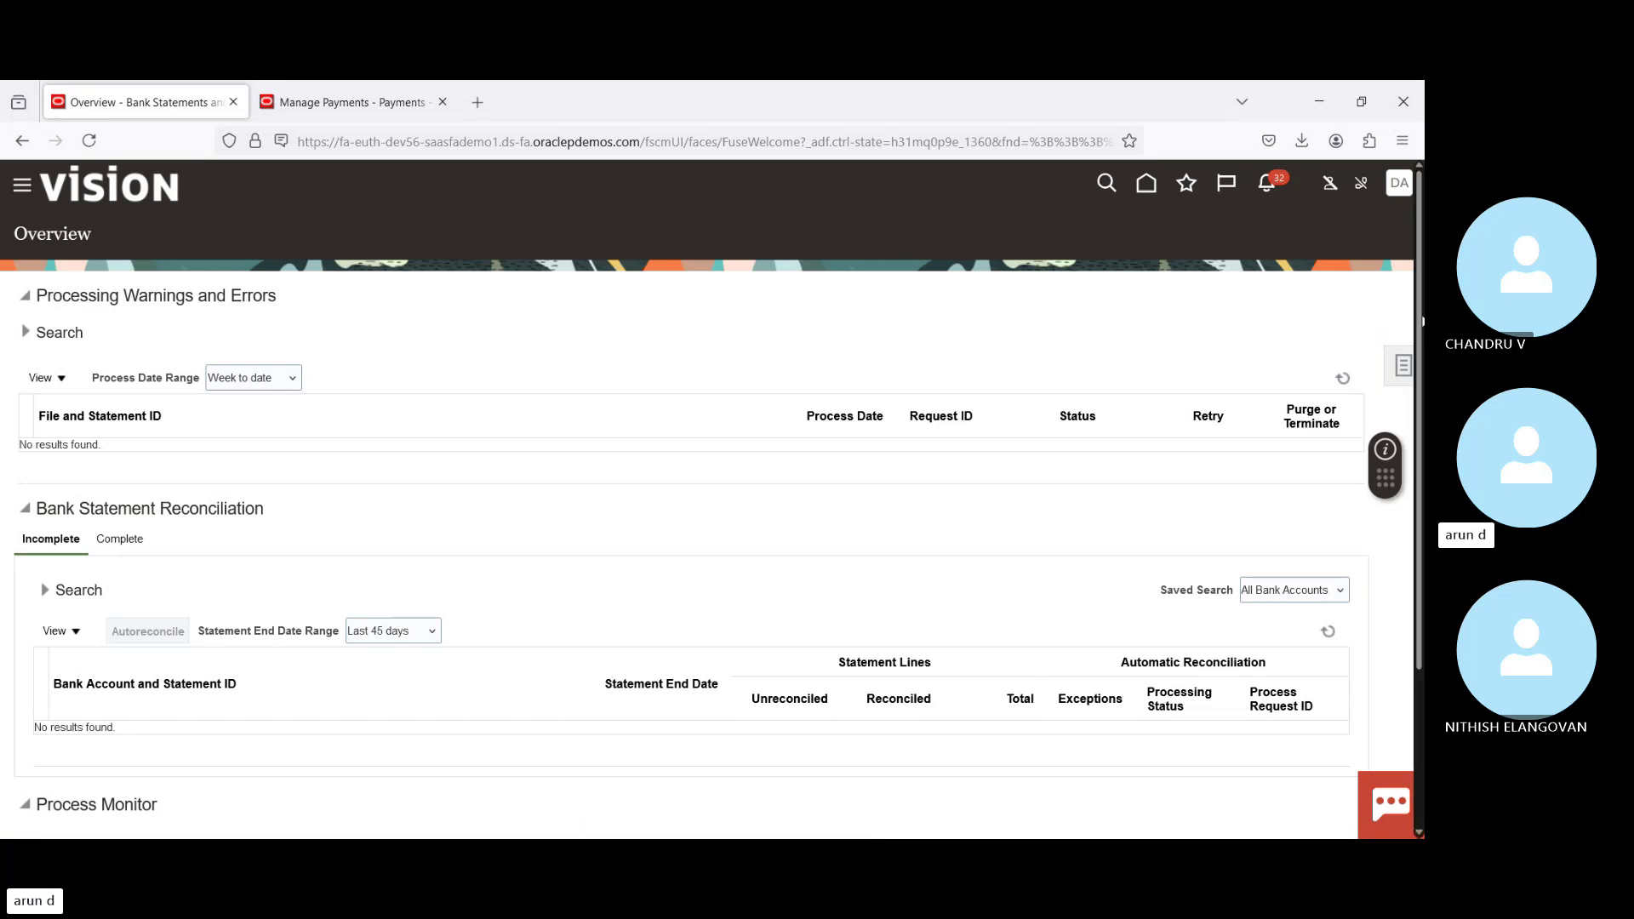
pyautogui.scroll(-3, 434, 611)
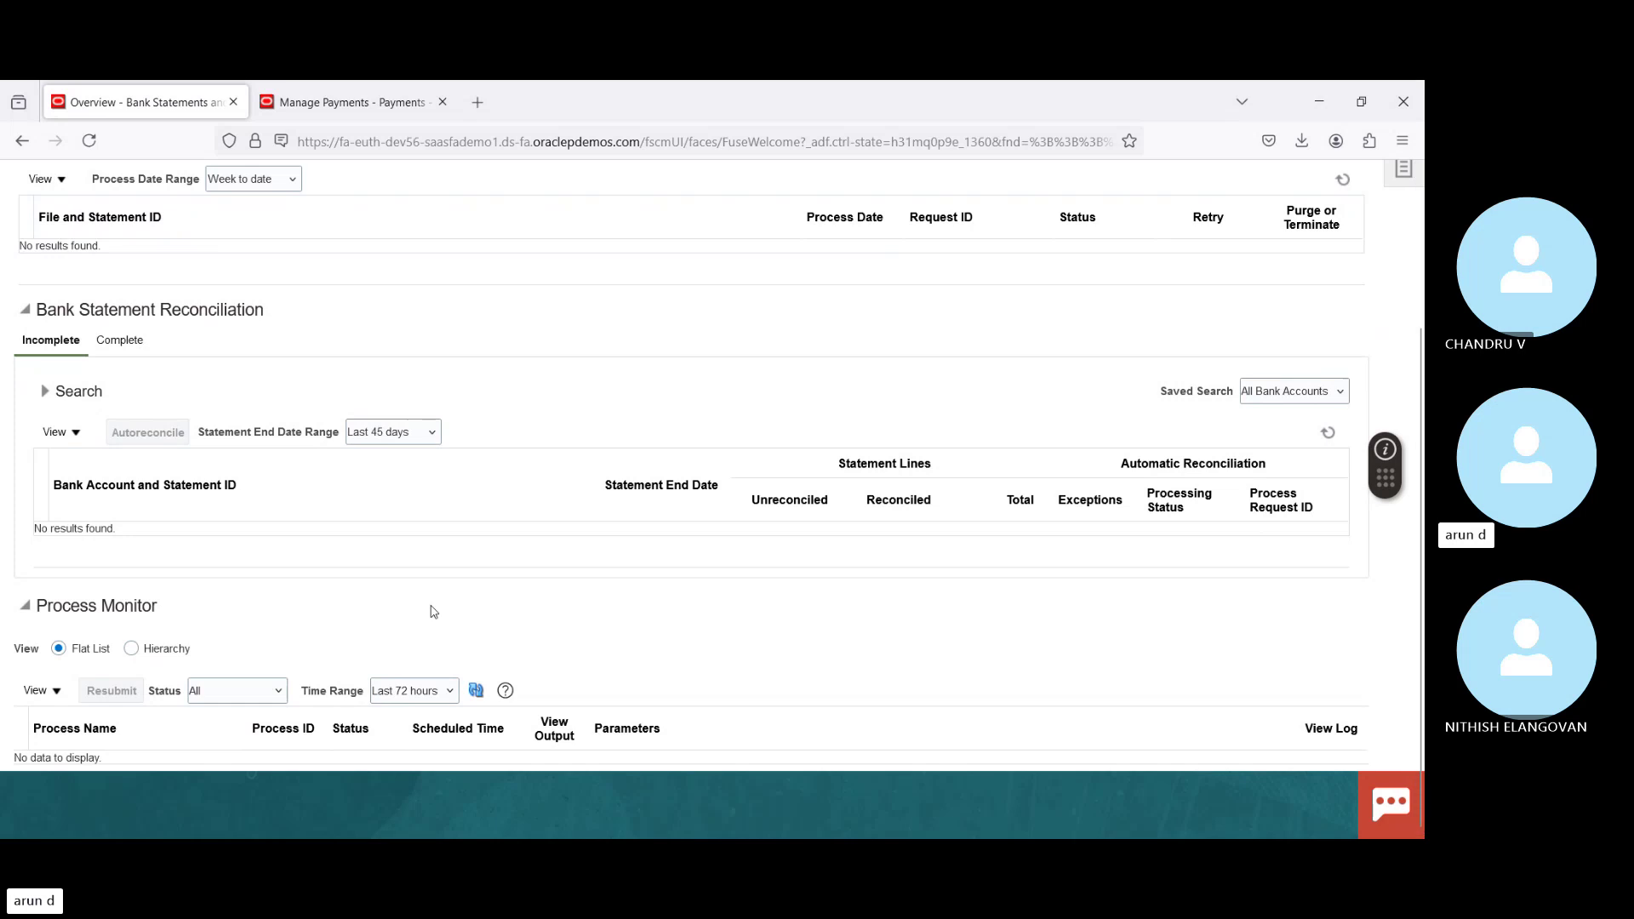
pyautogui.click(482, 696)
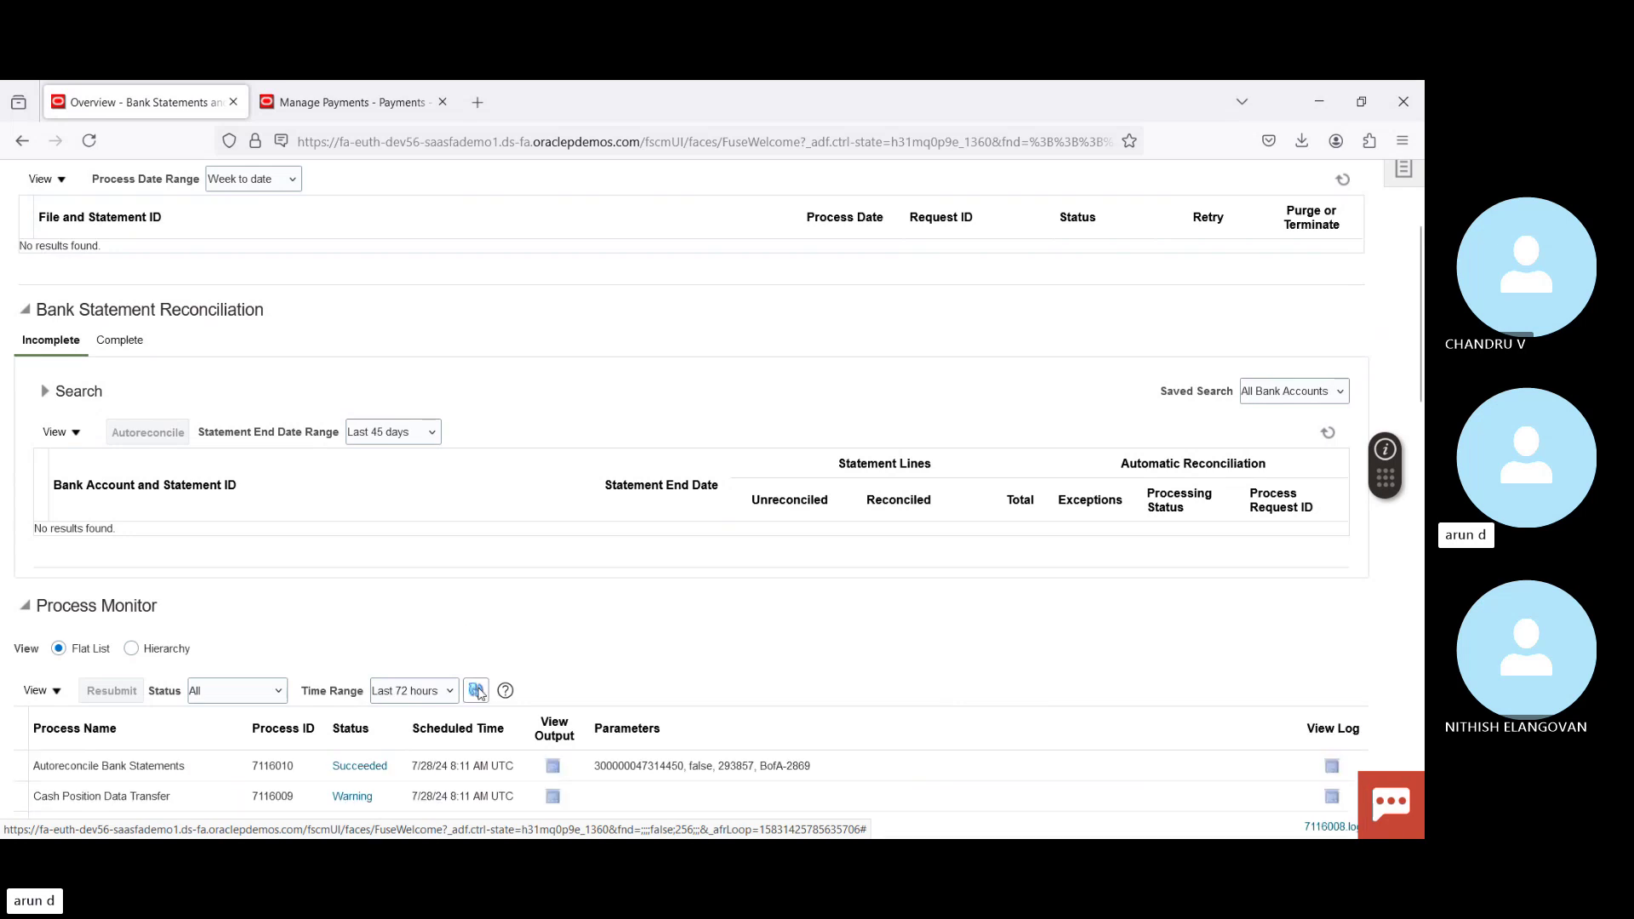
pyautogui.click(481, 690)
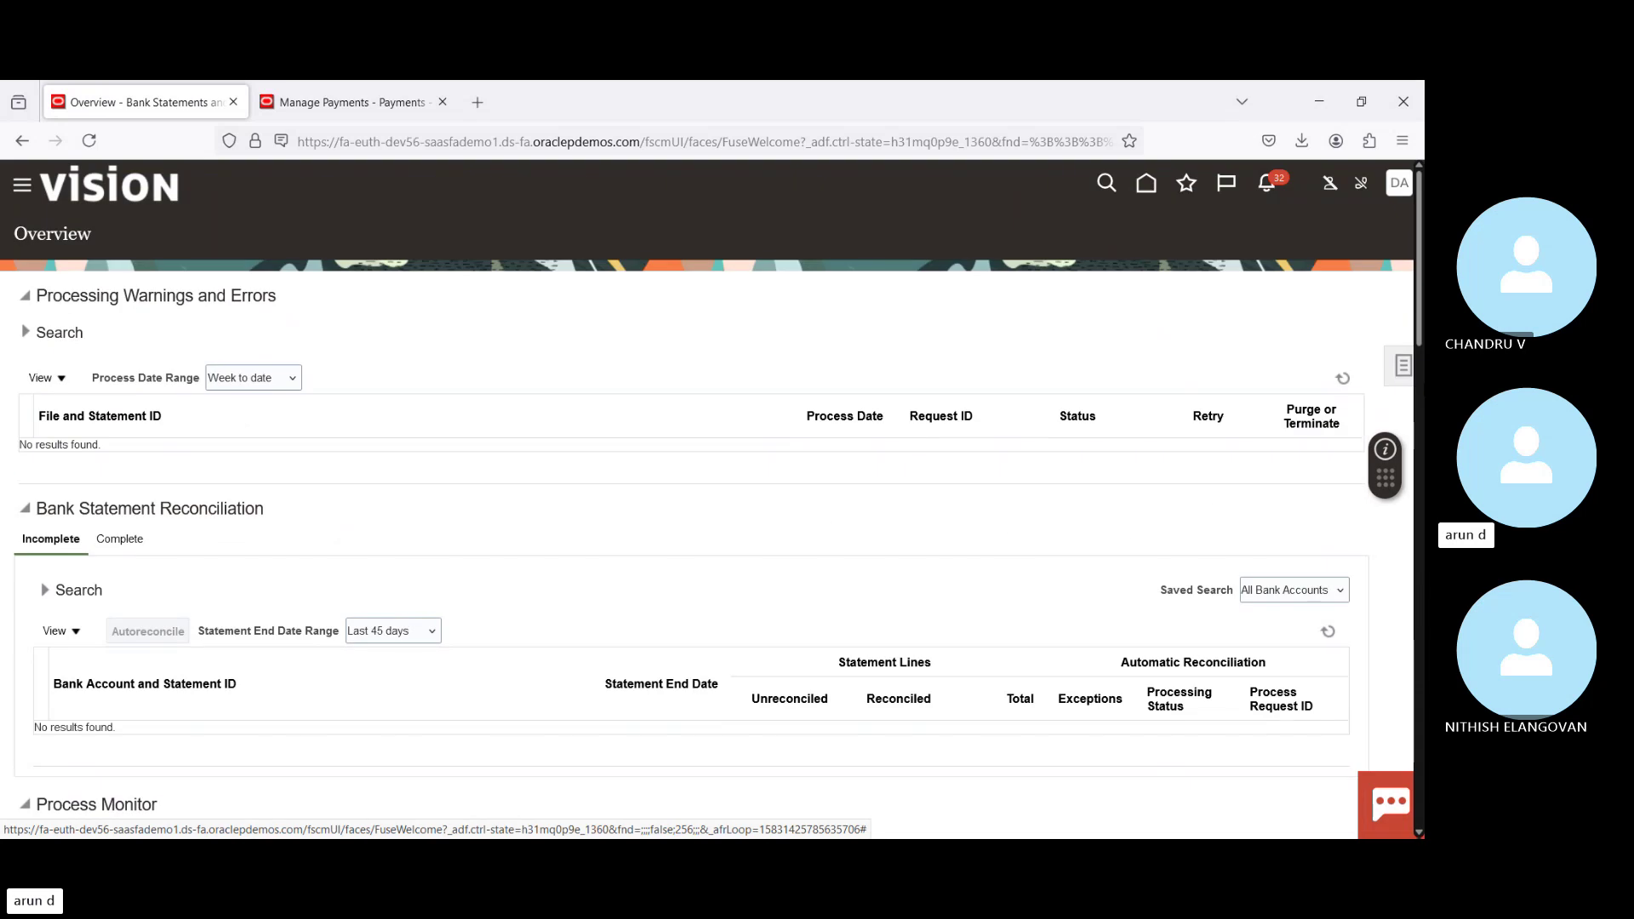
pyautogui.click(1401, 368)
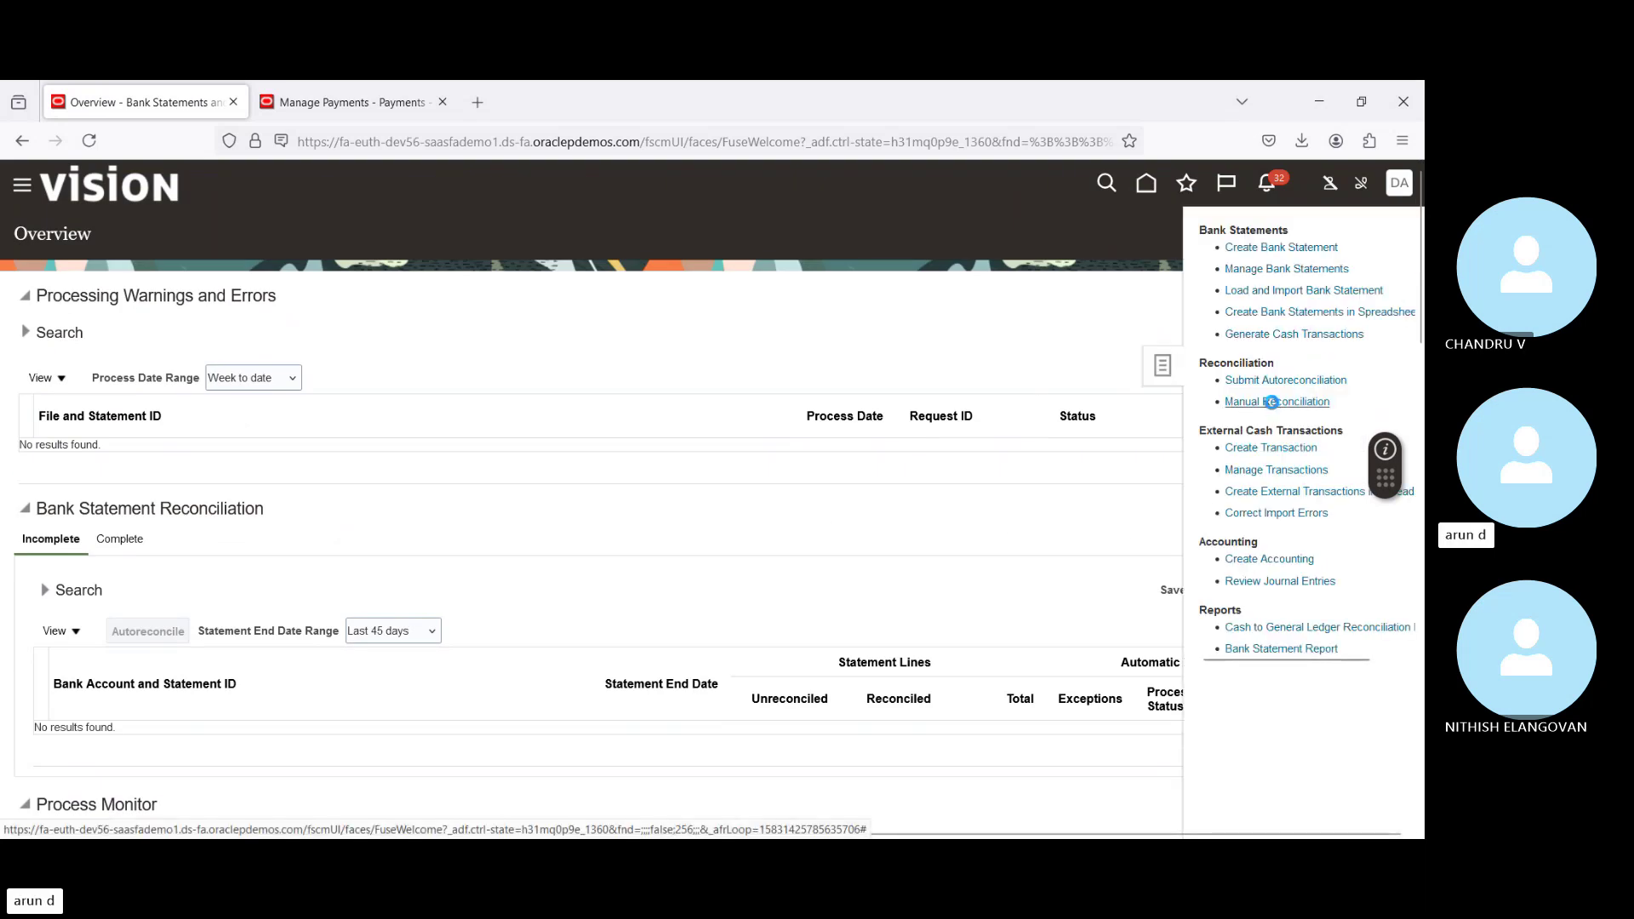
# Step: Search unreconciled BofA-2869 items dated 7/28/24 in Manual Reconciliation, finding transaction 4035 (-11,826.00)
pyautogui.click(1274, 404)
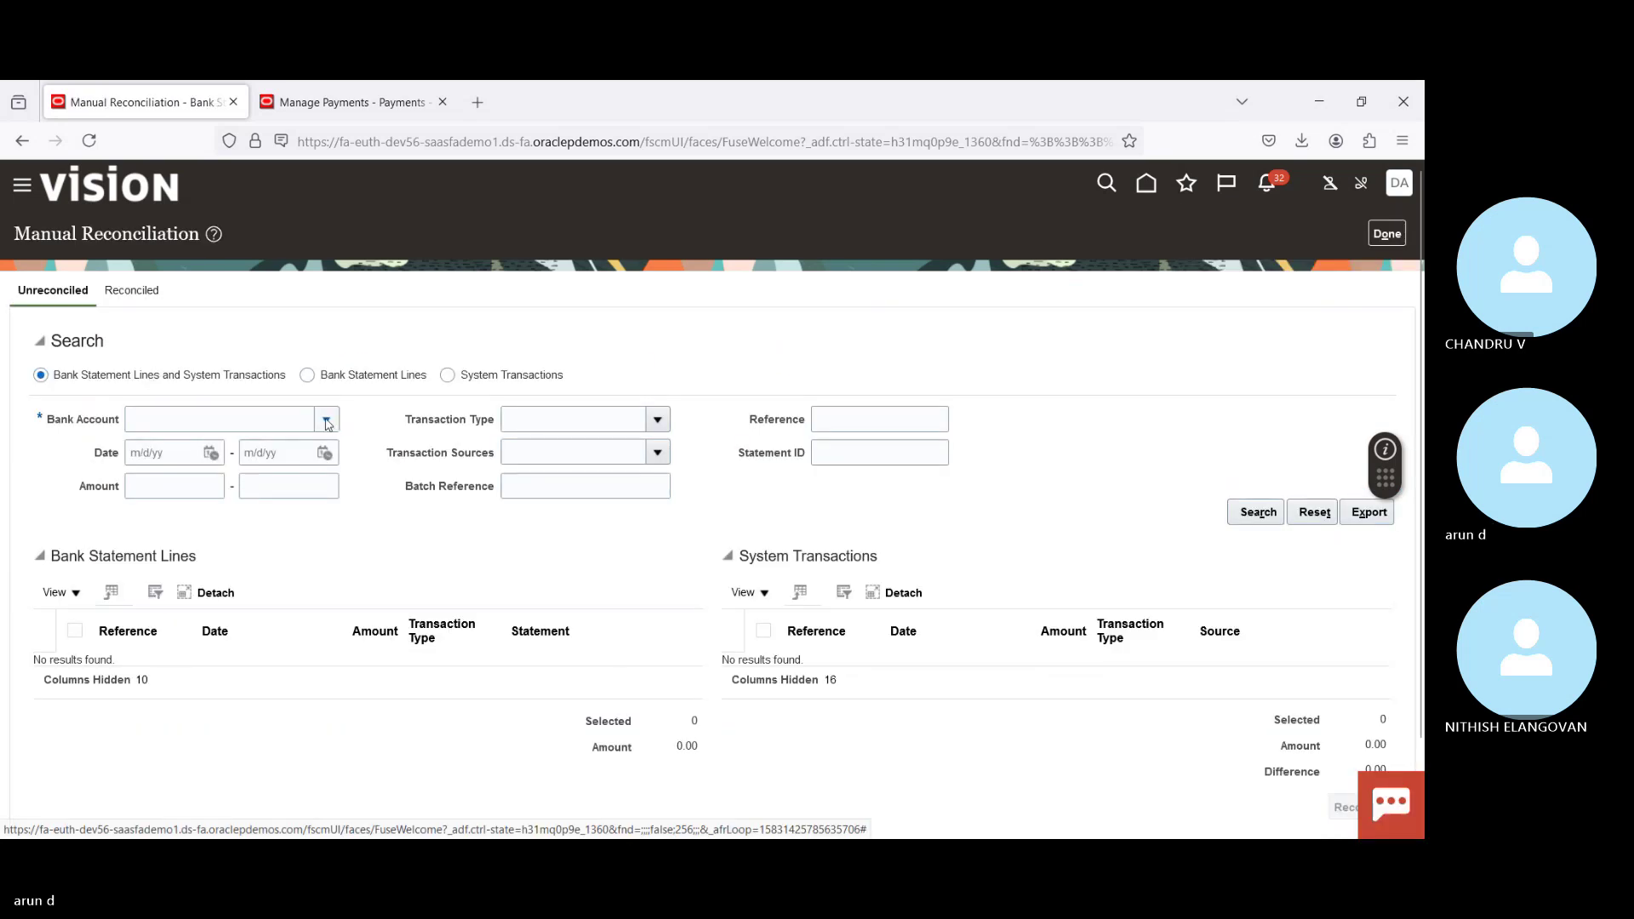
pyautogui.click(326, 419)
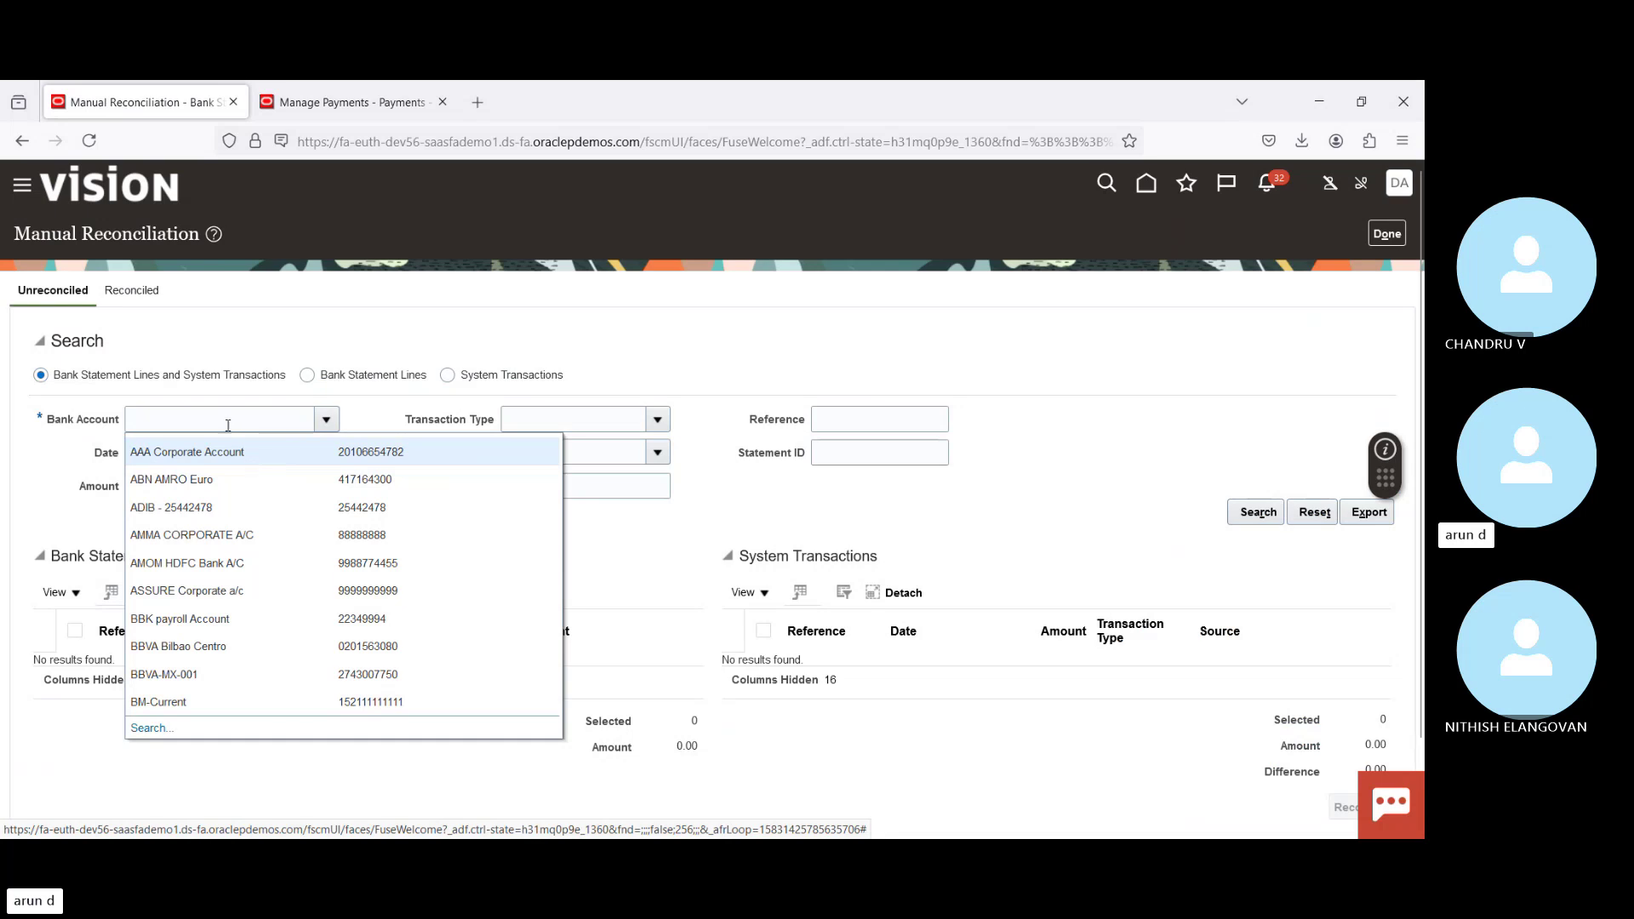
pyautogui.write('Bo')
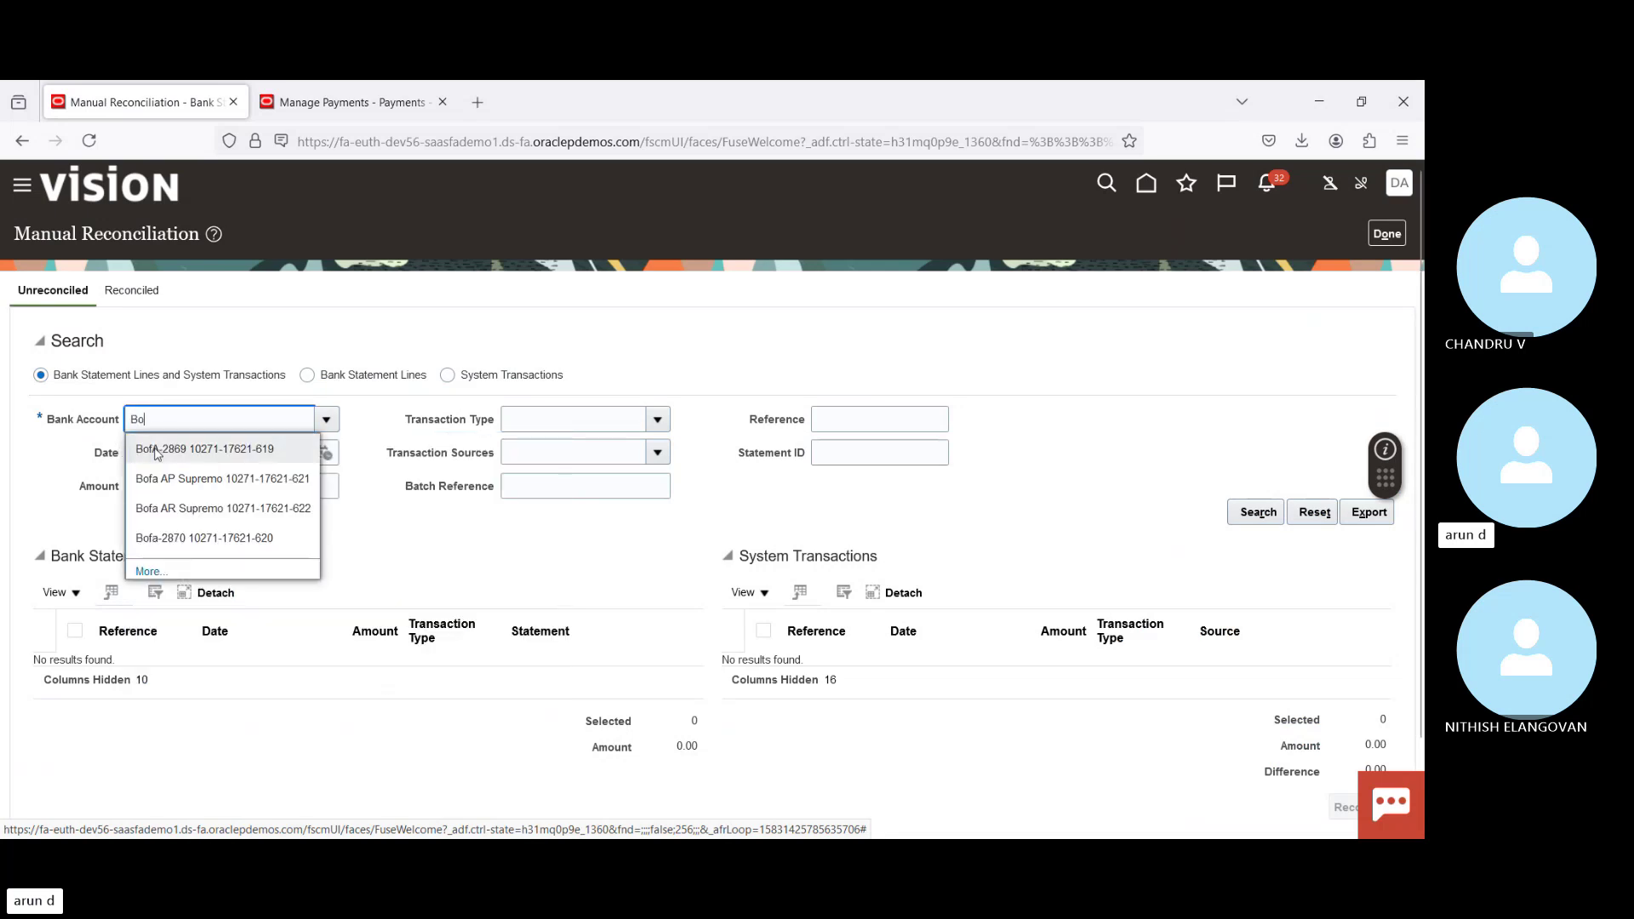
pyautogui.click(160, 449)
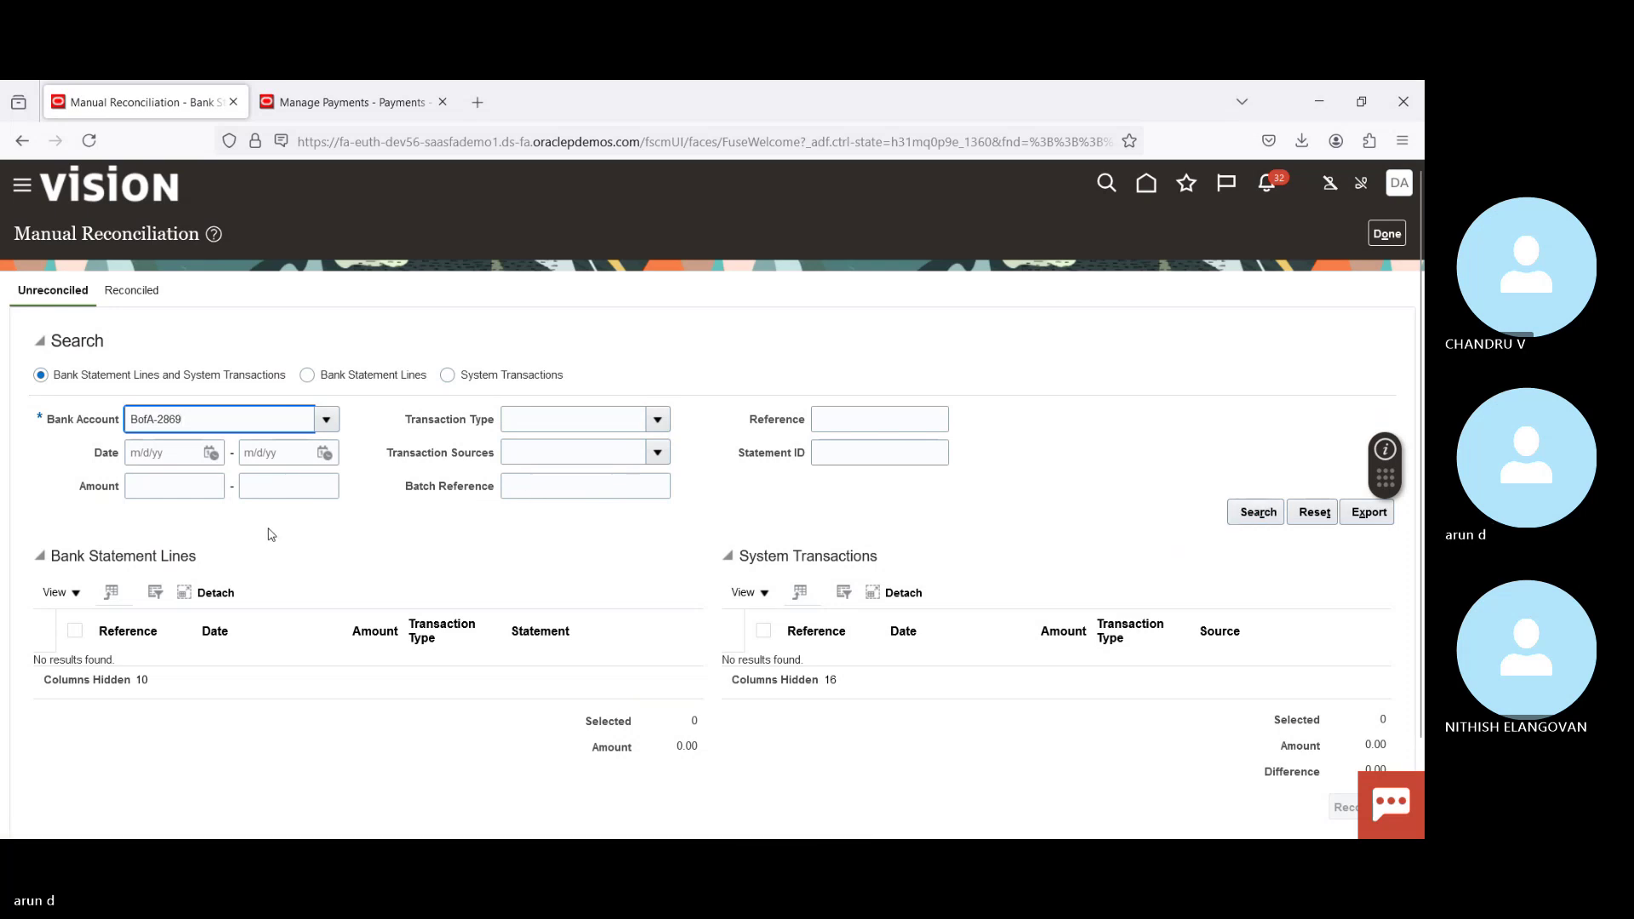
pyautogui.click(210, 453)
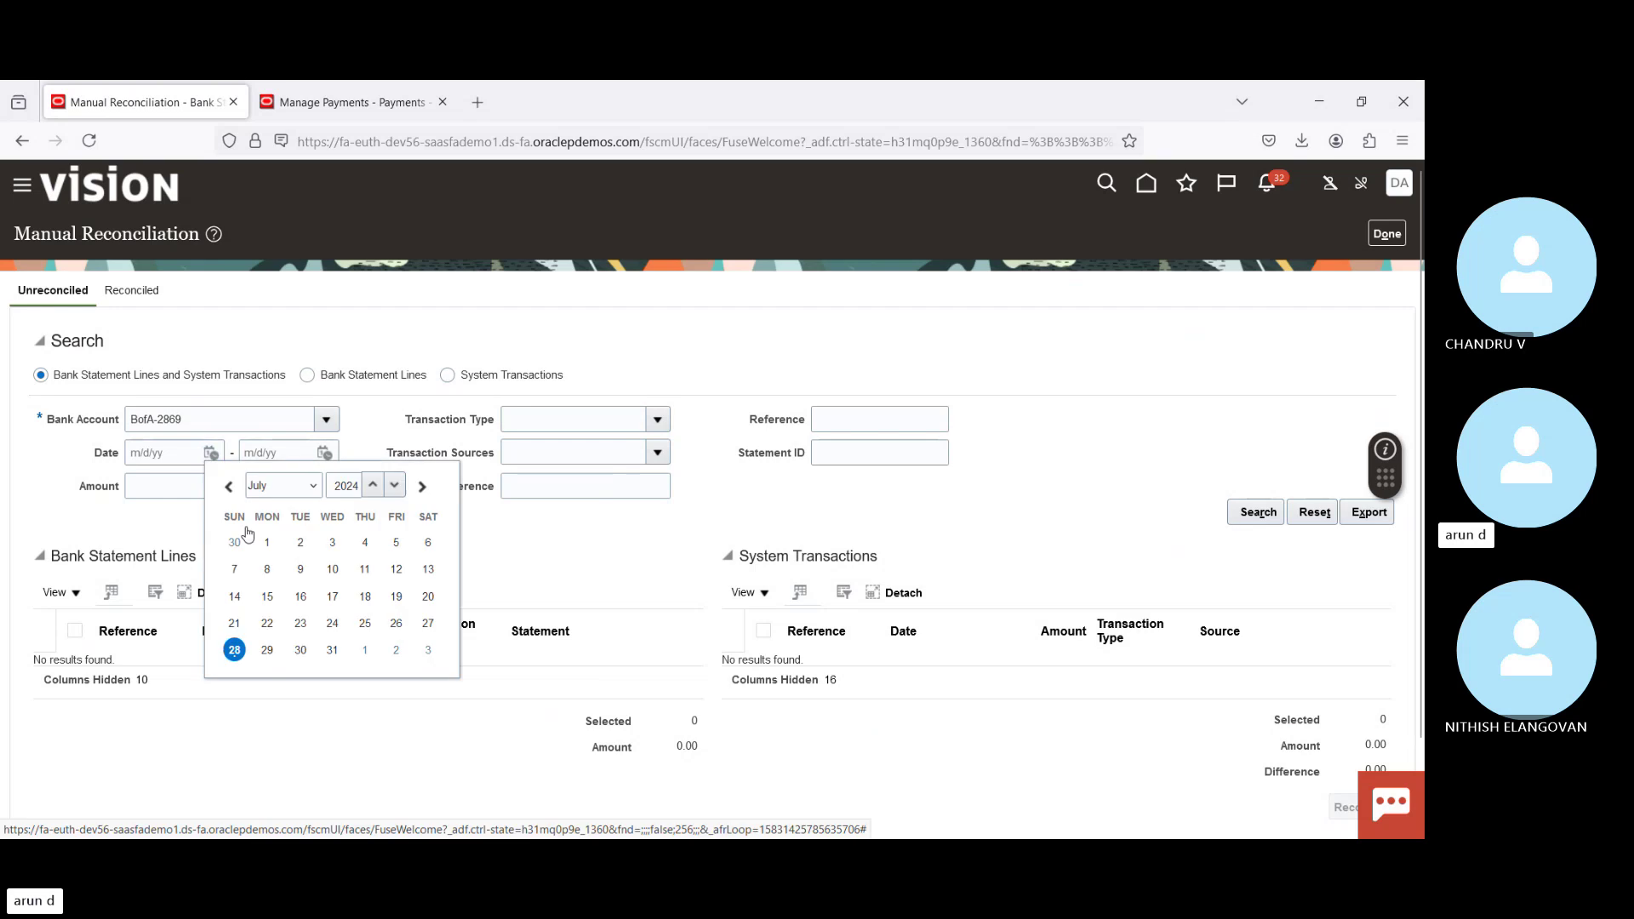
pyautogui.click(234, 650)
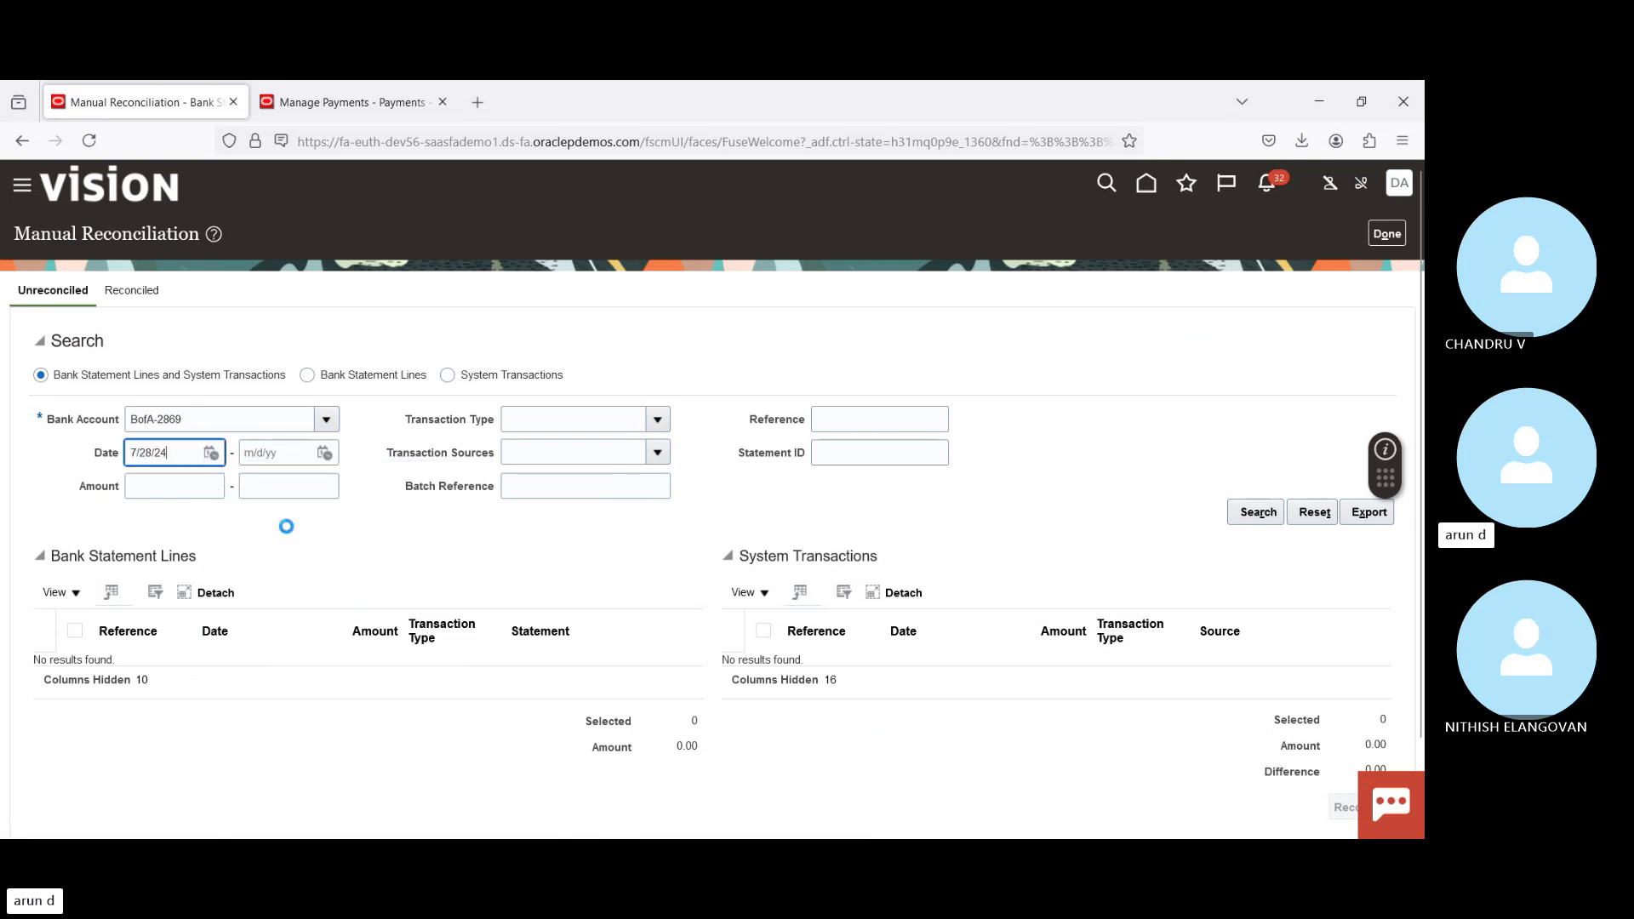
pyautogui.click(326, 453)
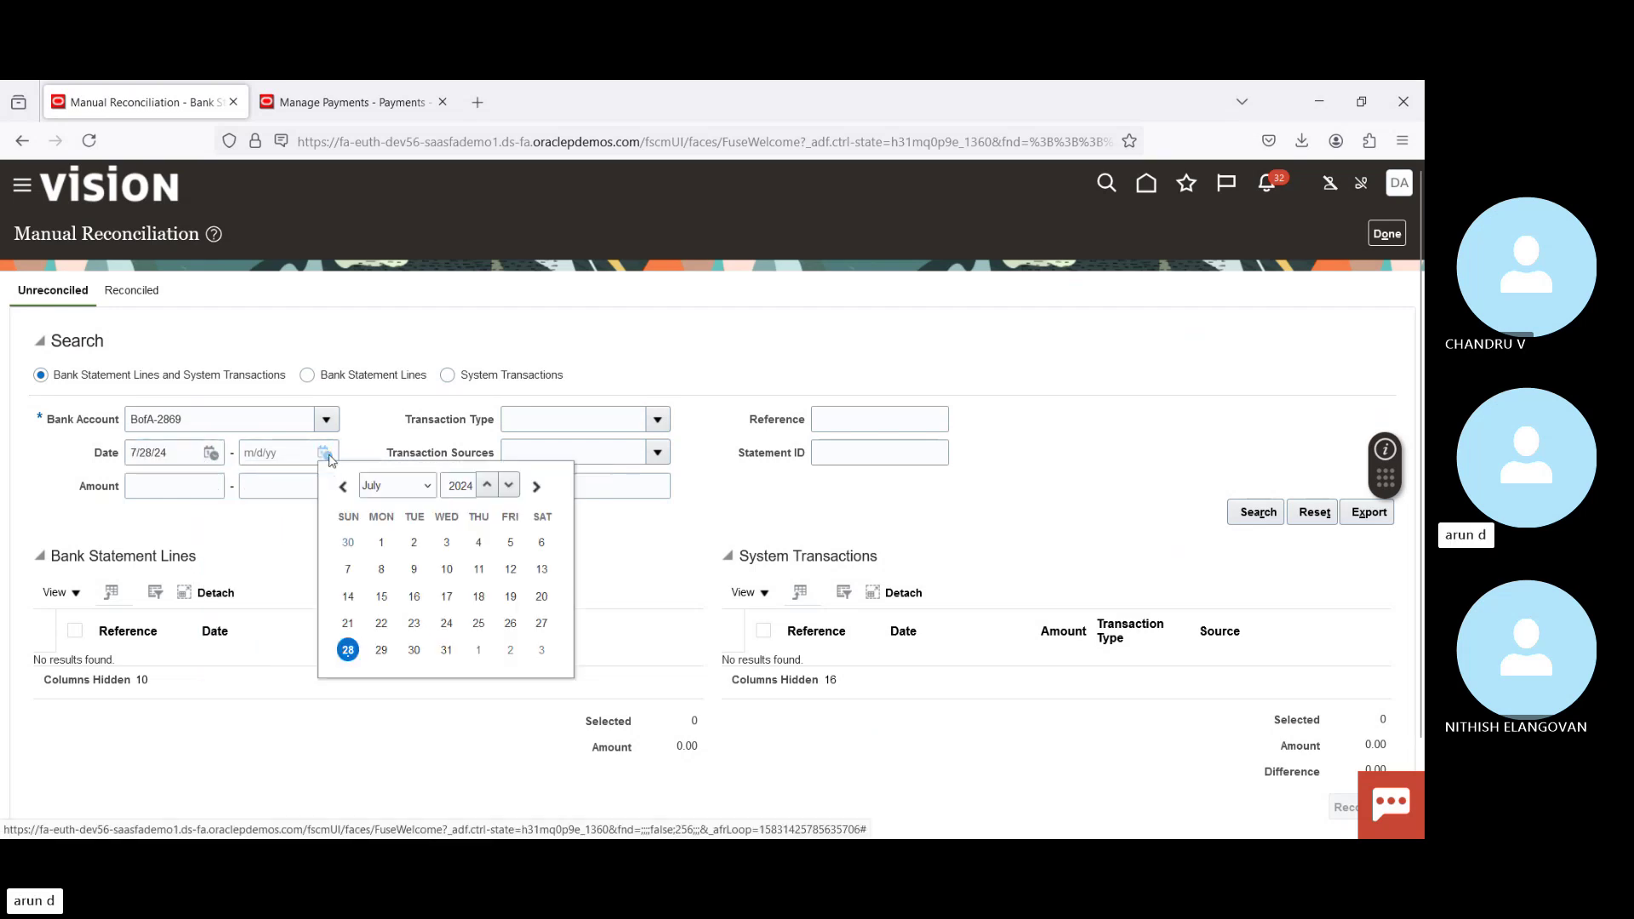
pyautogui.click(347, 650)
pyautogui.click(1254, 514)
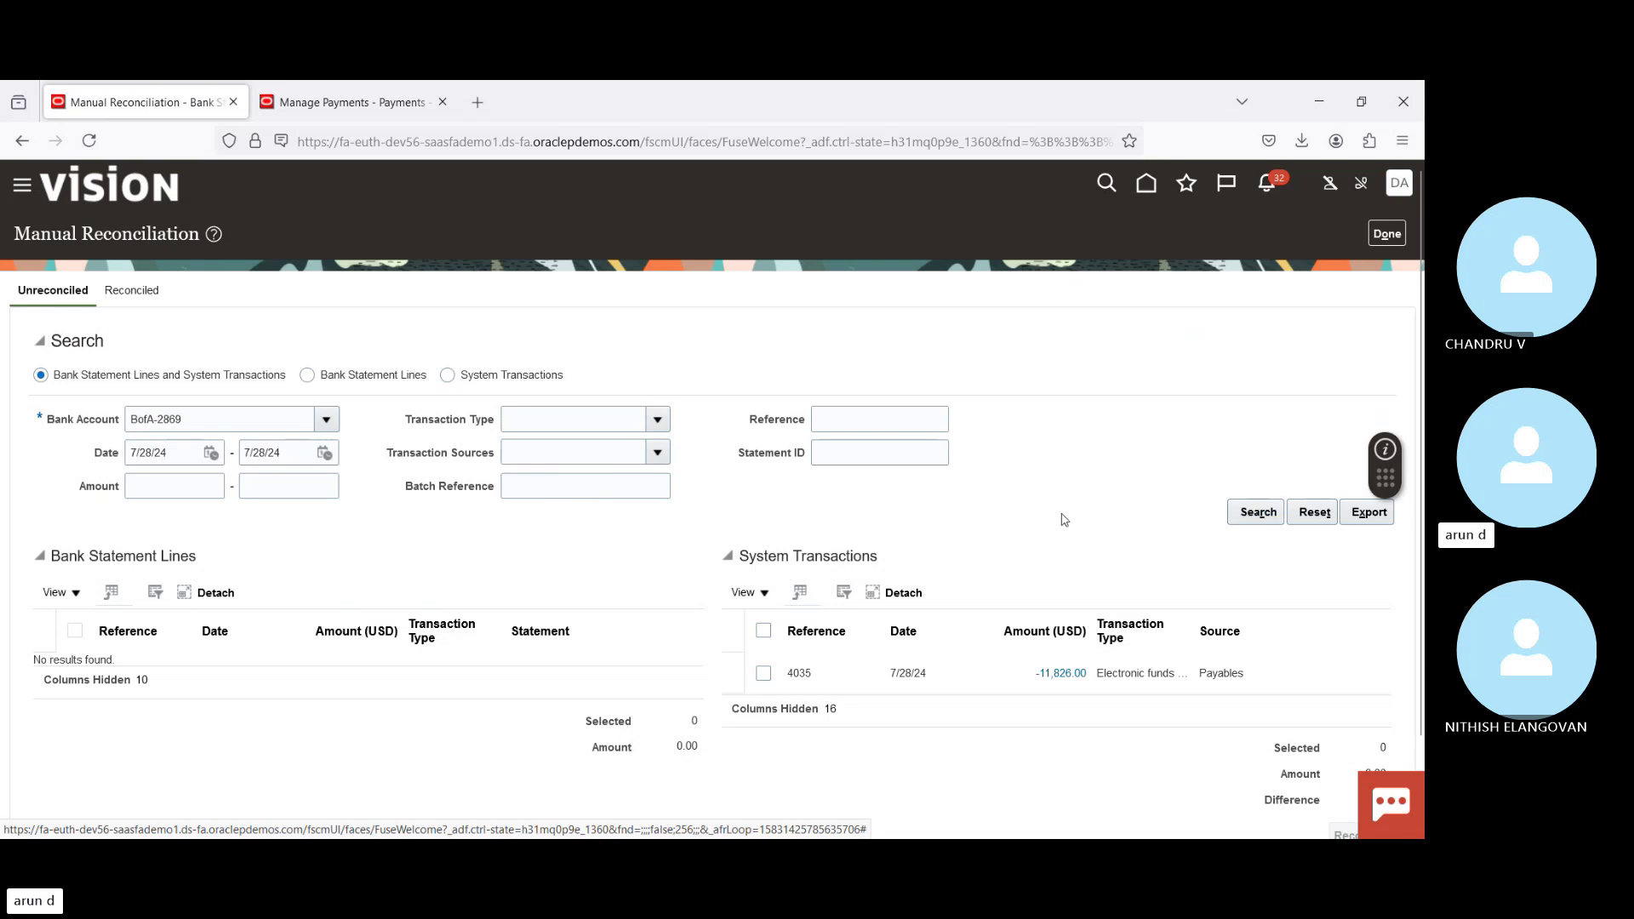
# Step: Search reconciled items and inspect Group 15394's statement and Payables lines for reference 4036
pyautogui.click(140, 292)
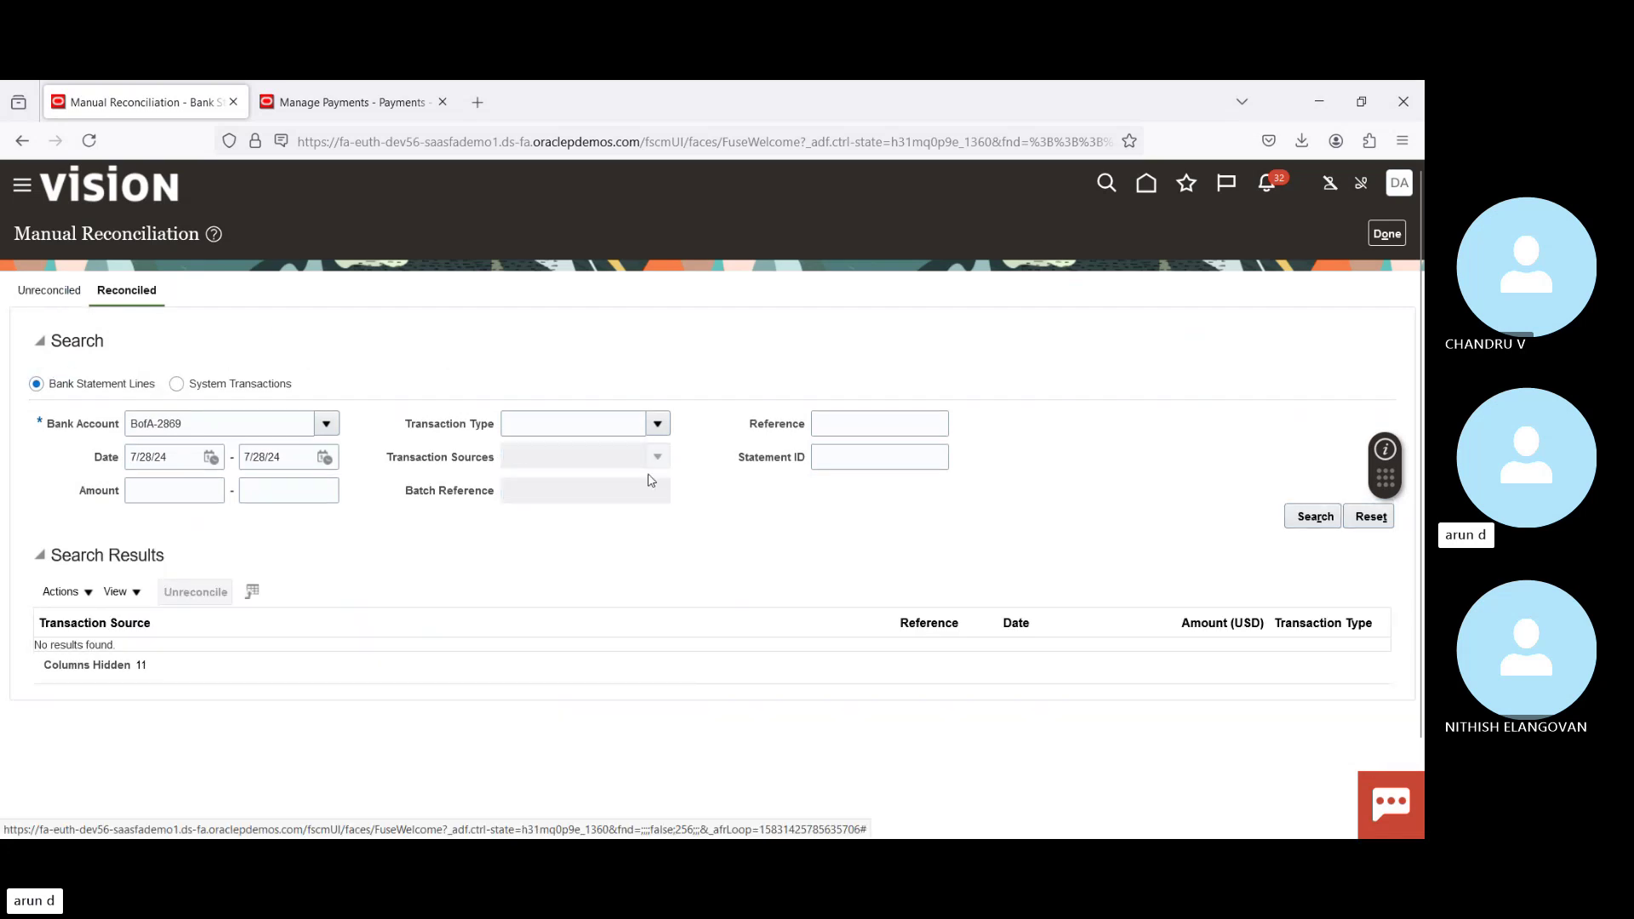
pyautogui.click(1315, 517)
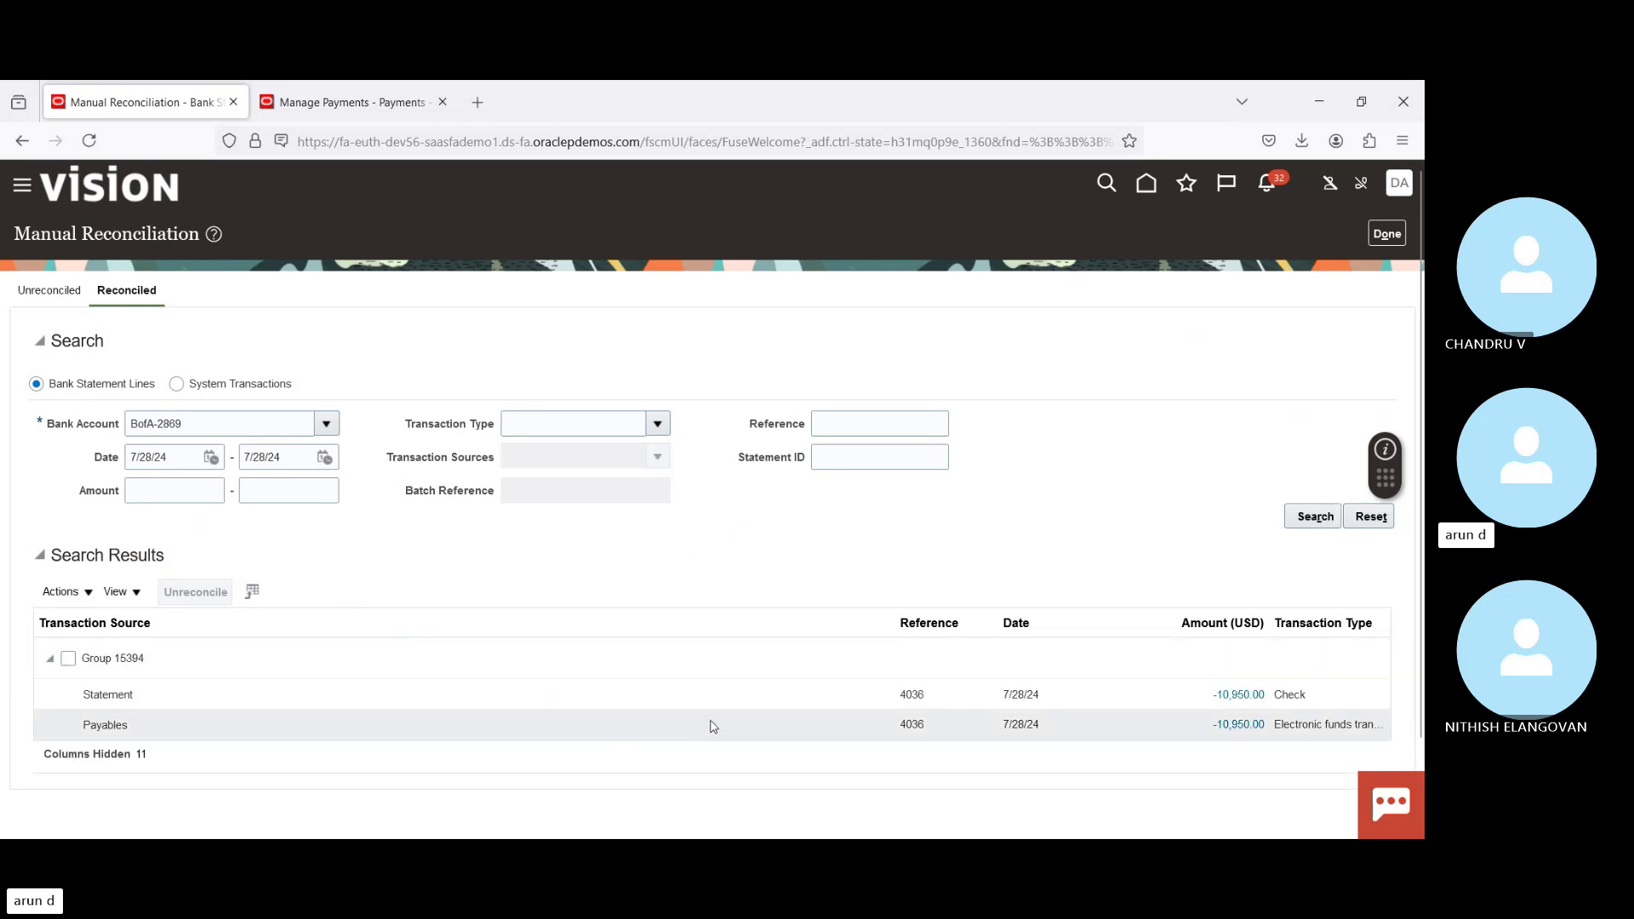
pyautogui.click(851, 698)
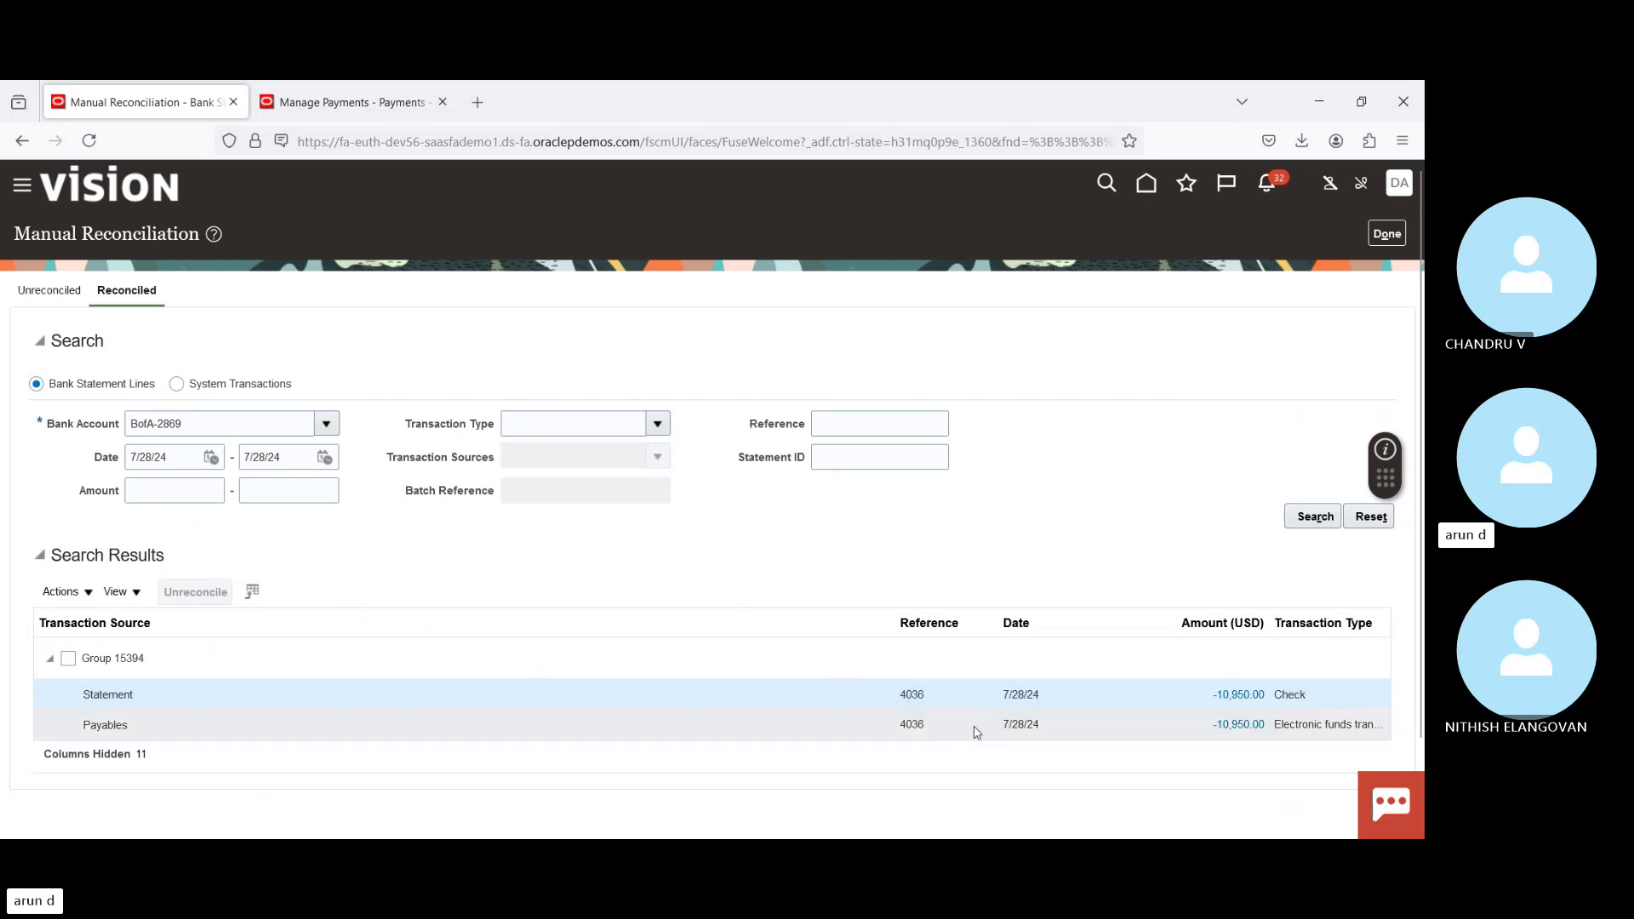
pyautogui.doubleClick(914, 724)
pyautogui.doubleClick(914, 694)
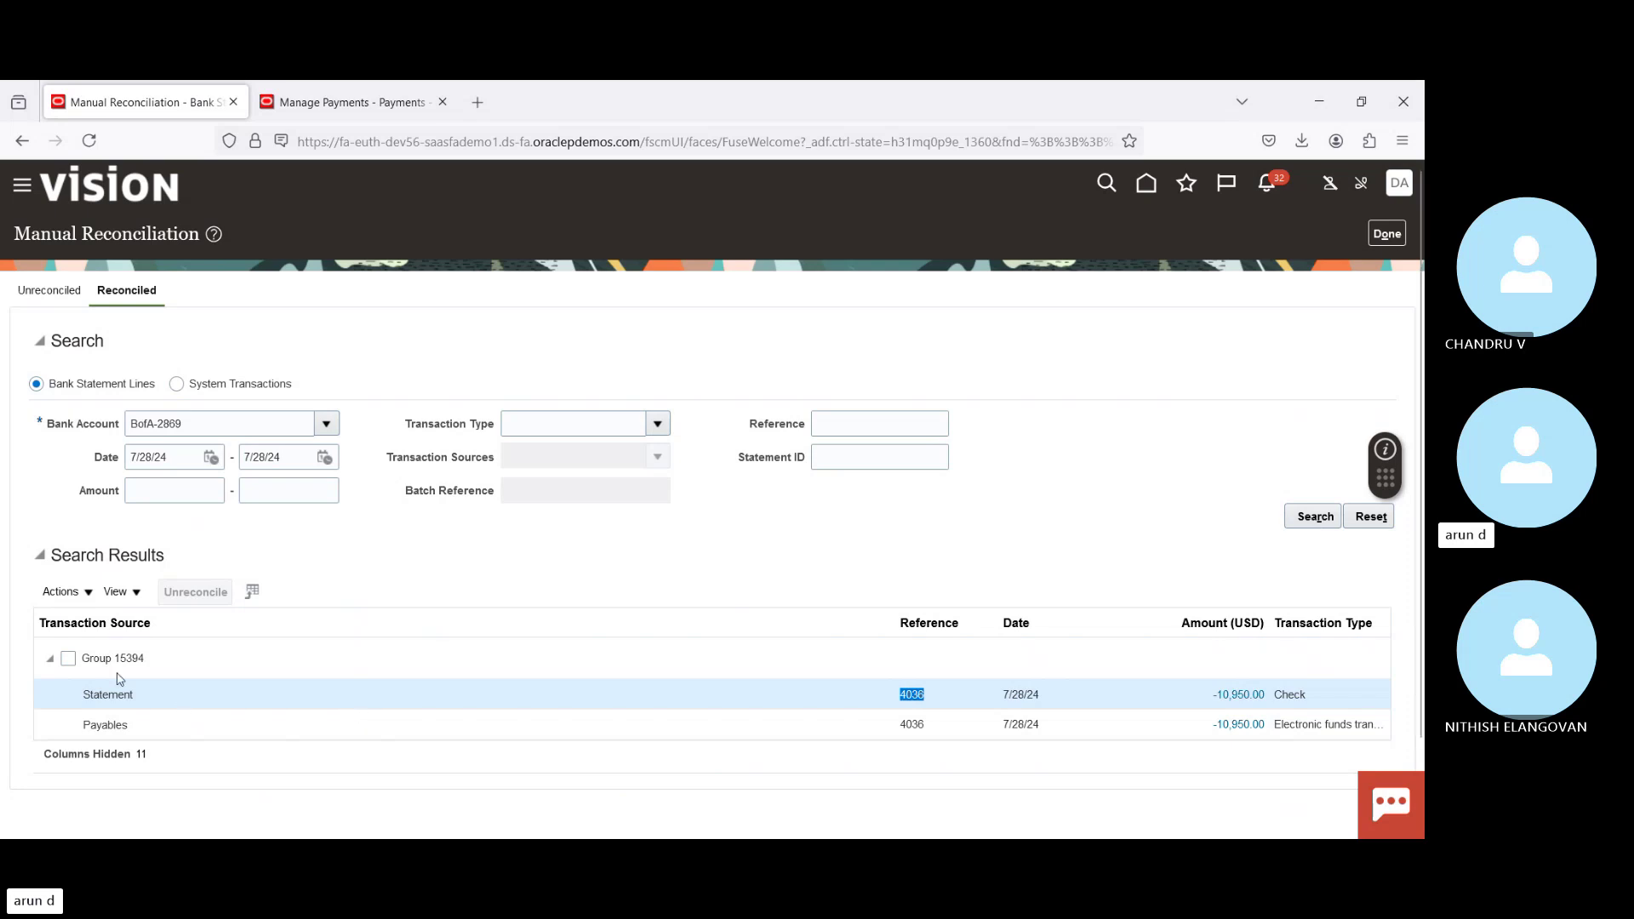
# Step: Unreconcile Group 15394 and leave Manual Reconciliation with Done
pyautogui.click(70, 660)
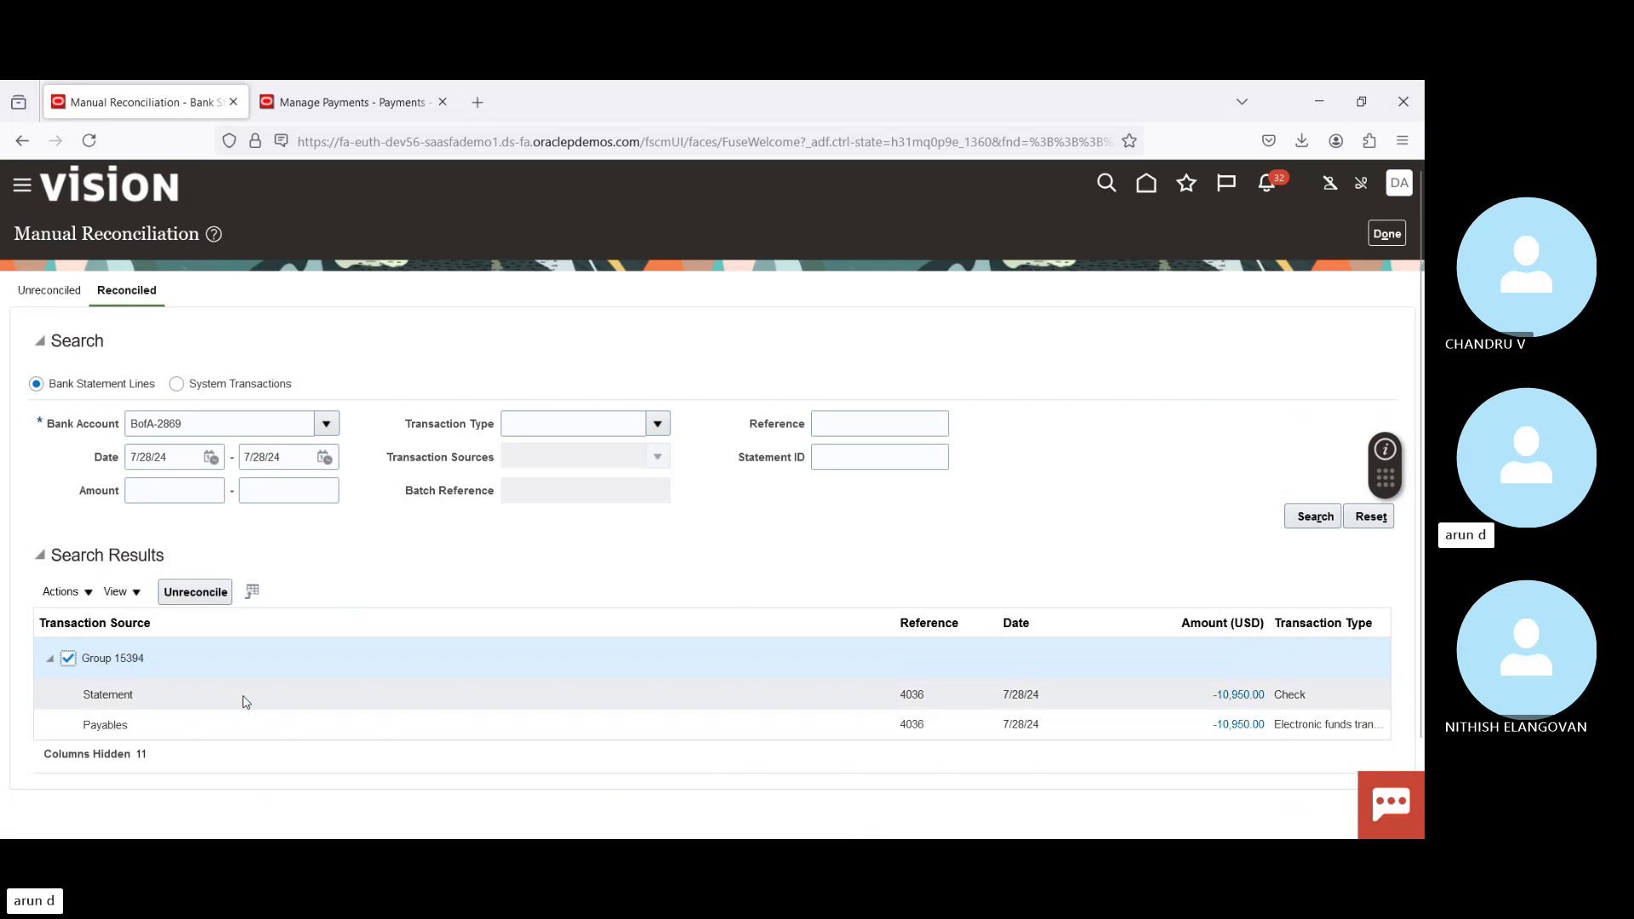
pyautogui.click(194, 594)
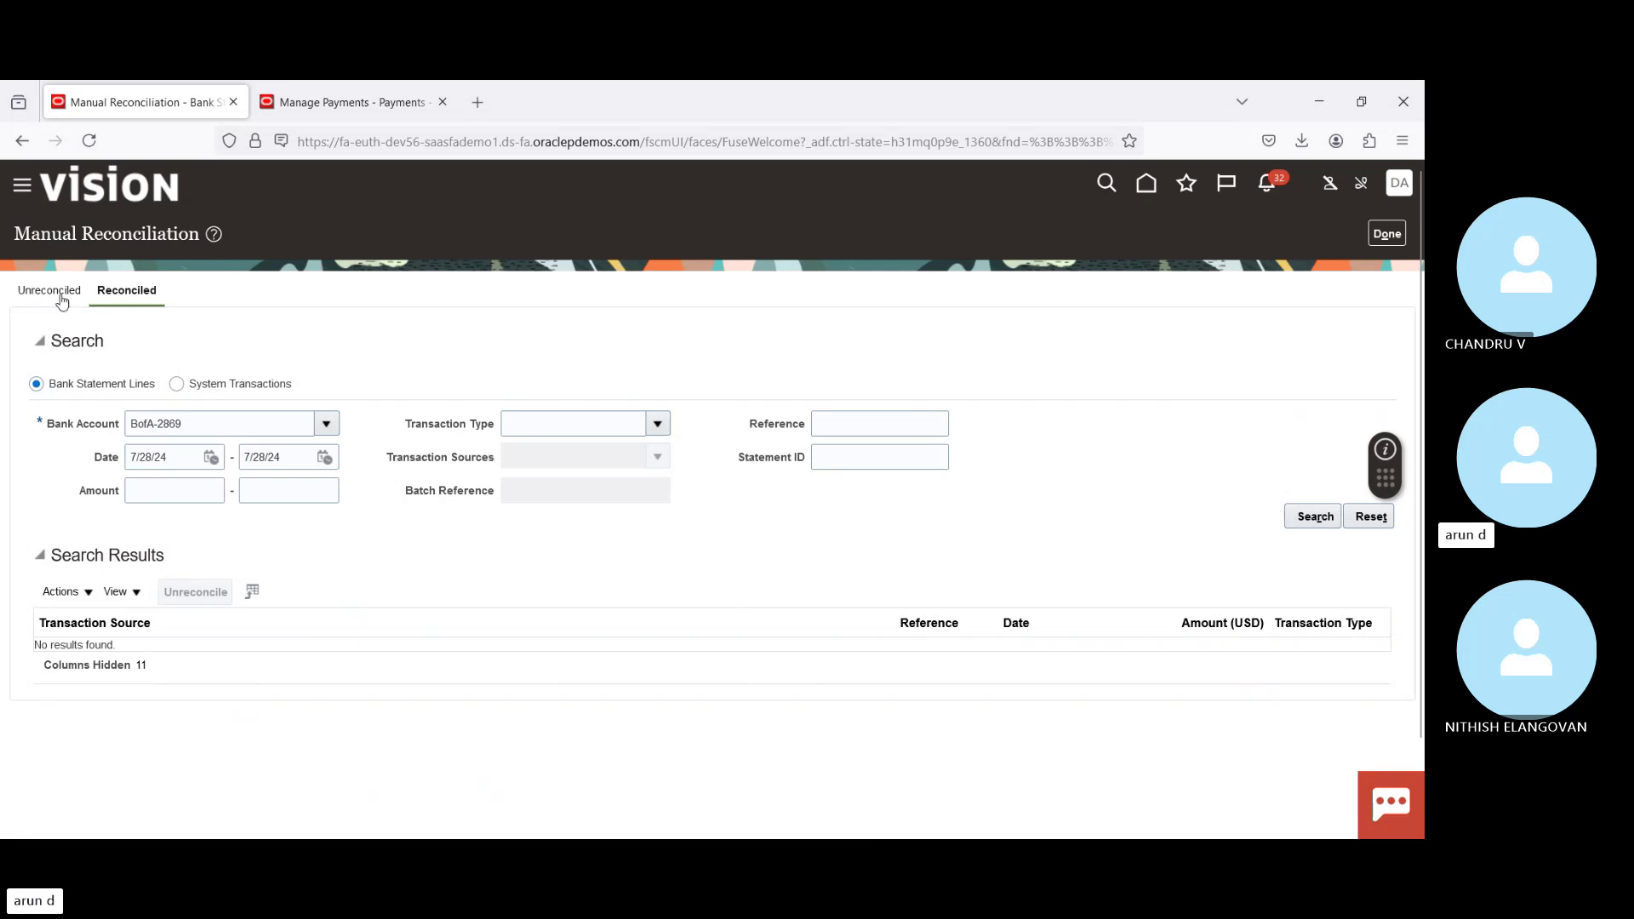
pyautogui.click(1385, 235)
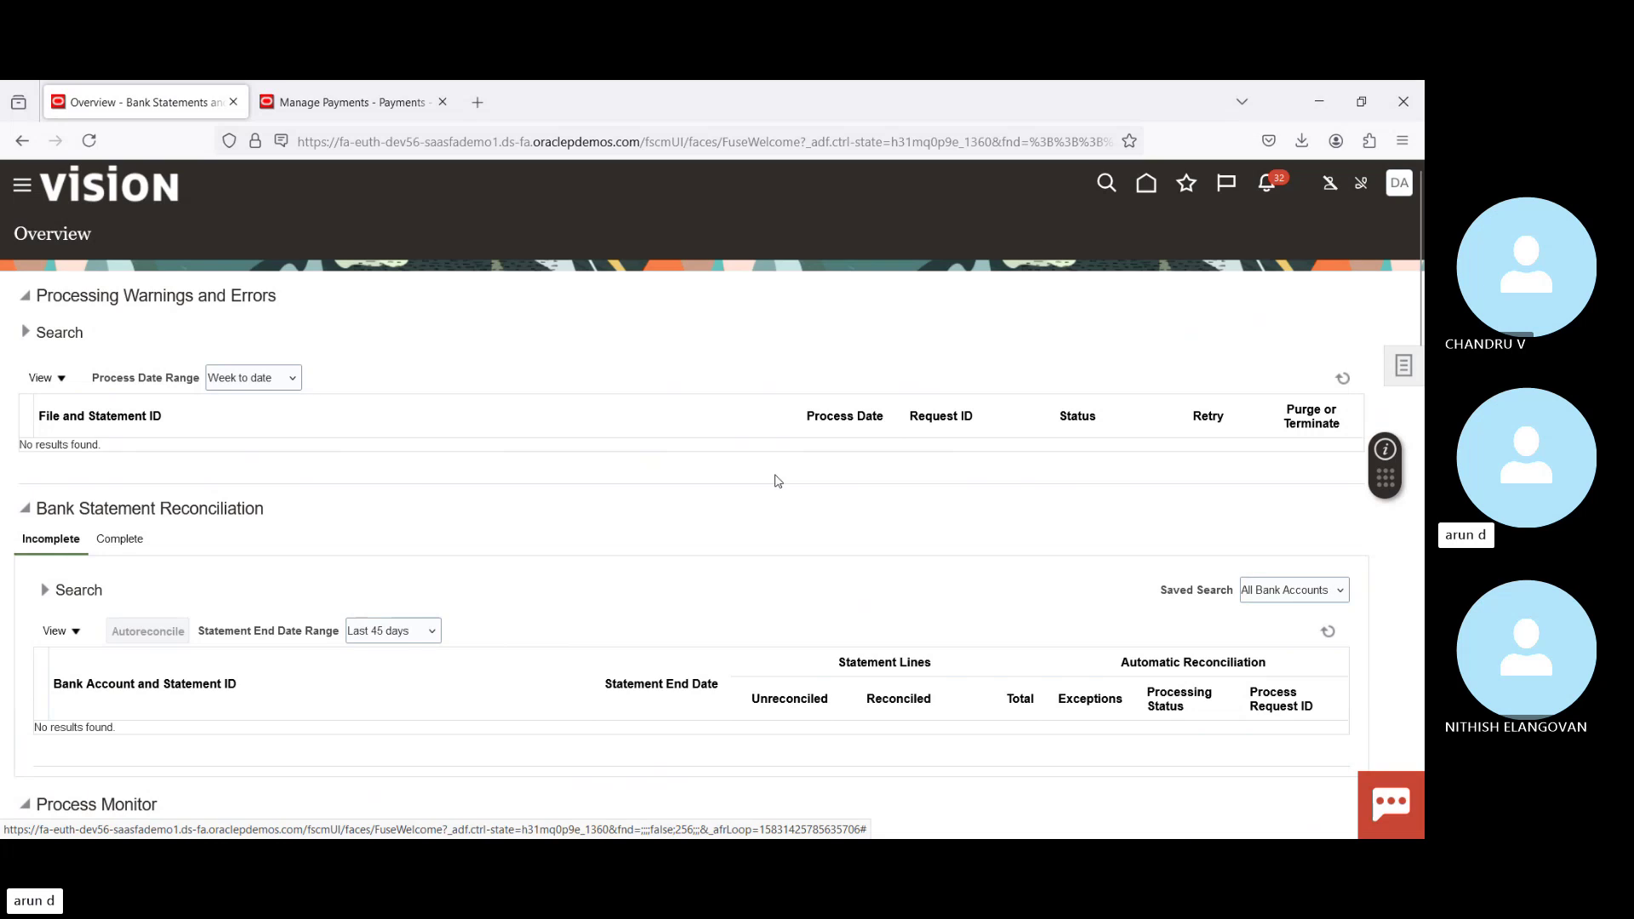
# Step: Return to Manual Reconciliation and select bank account BofA-2869 on the Reconciled tab
pyautogui.click(1403, 366)
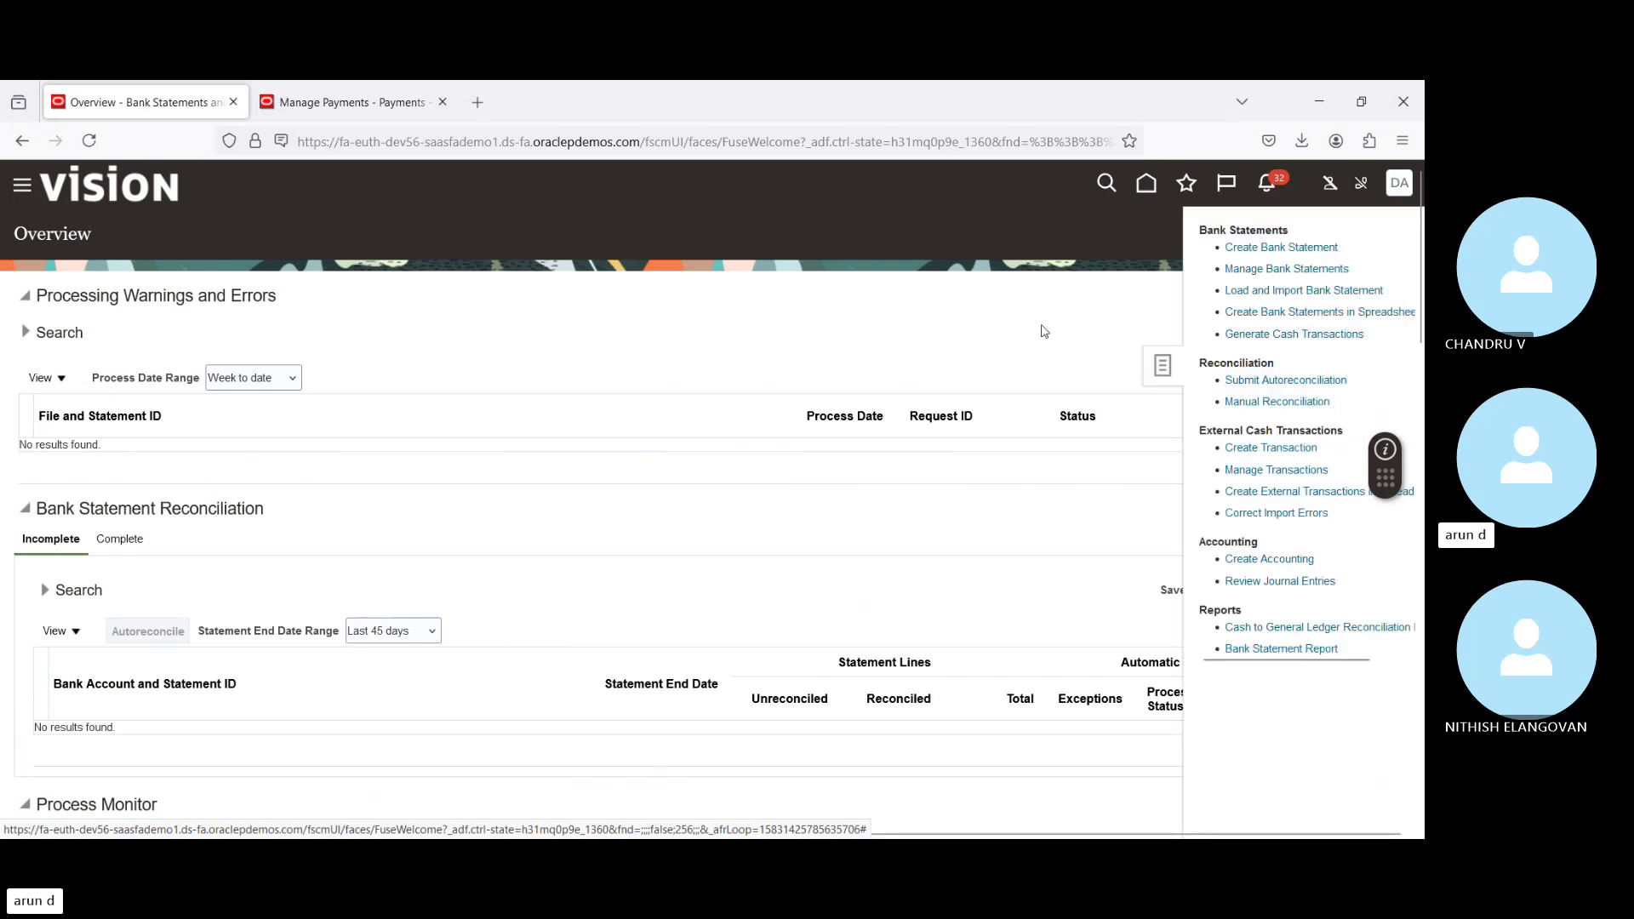
pyautogui.click(1259, 402)
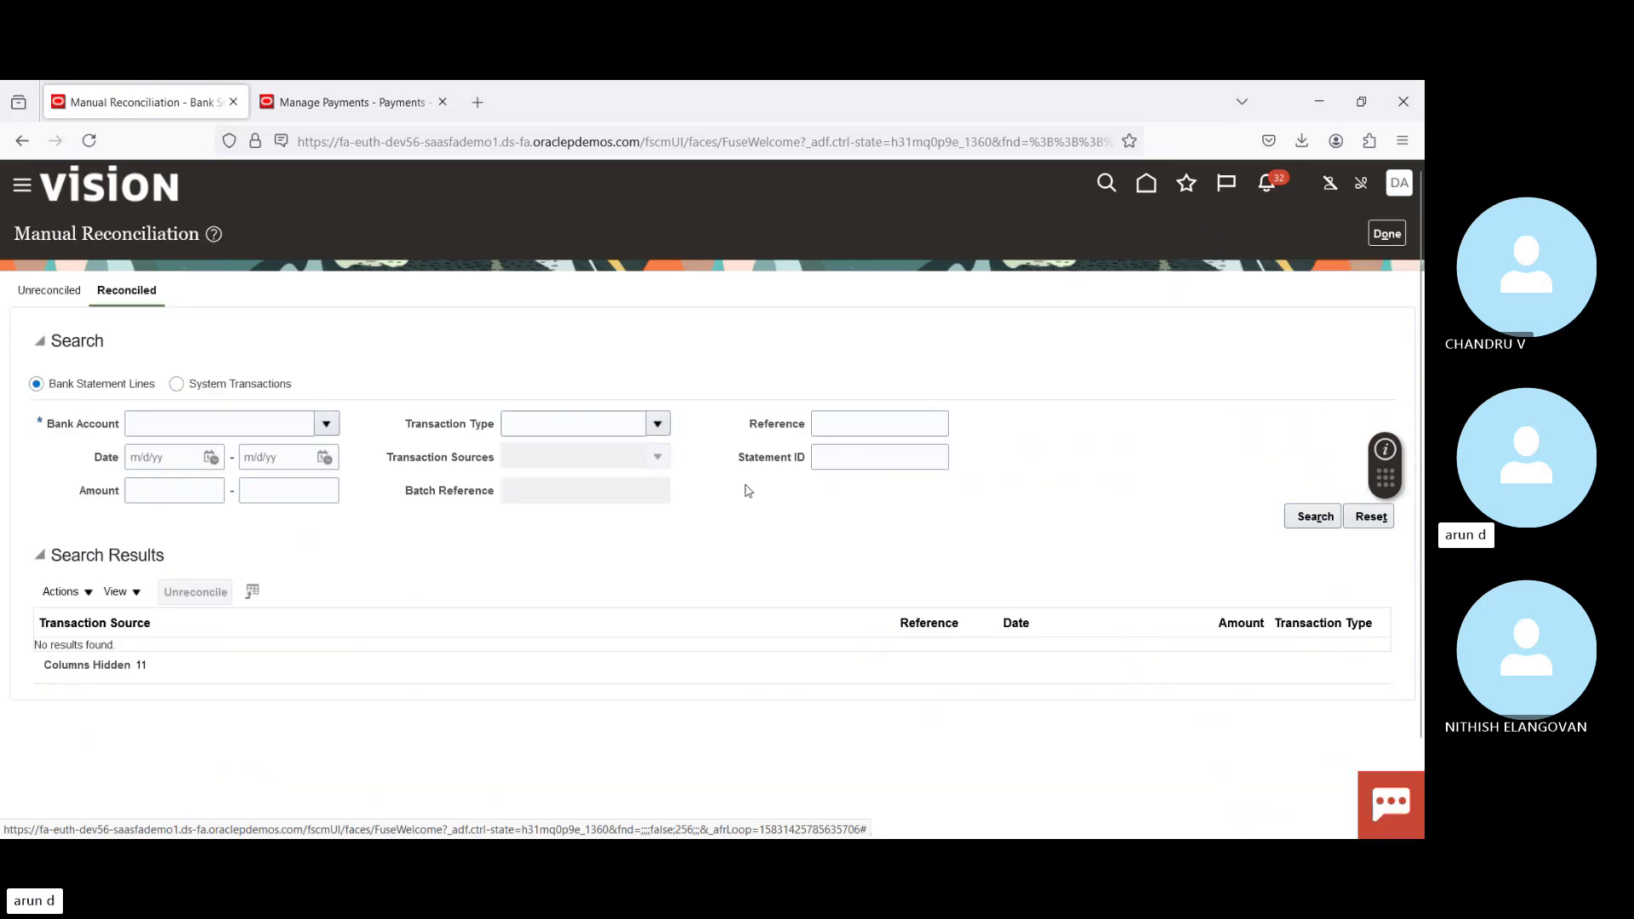
pyautogui.click(327, 424)
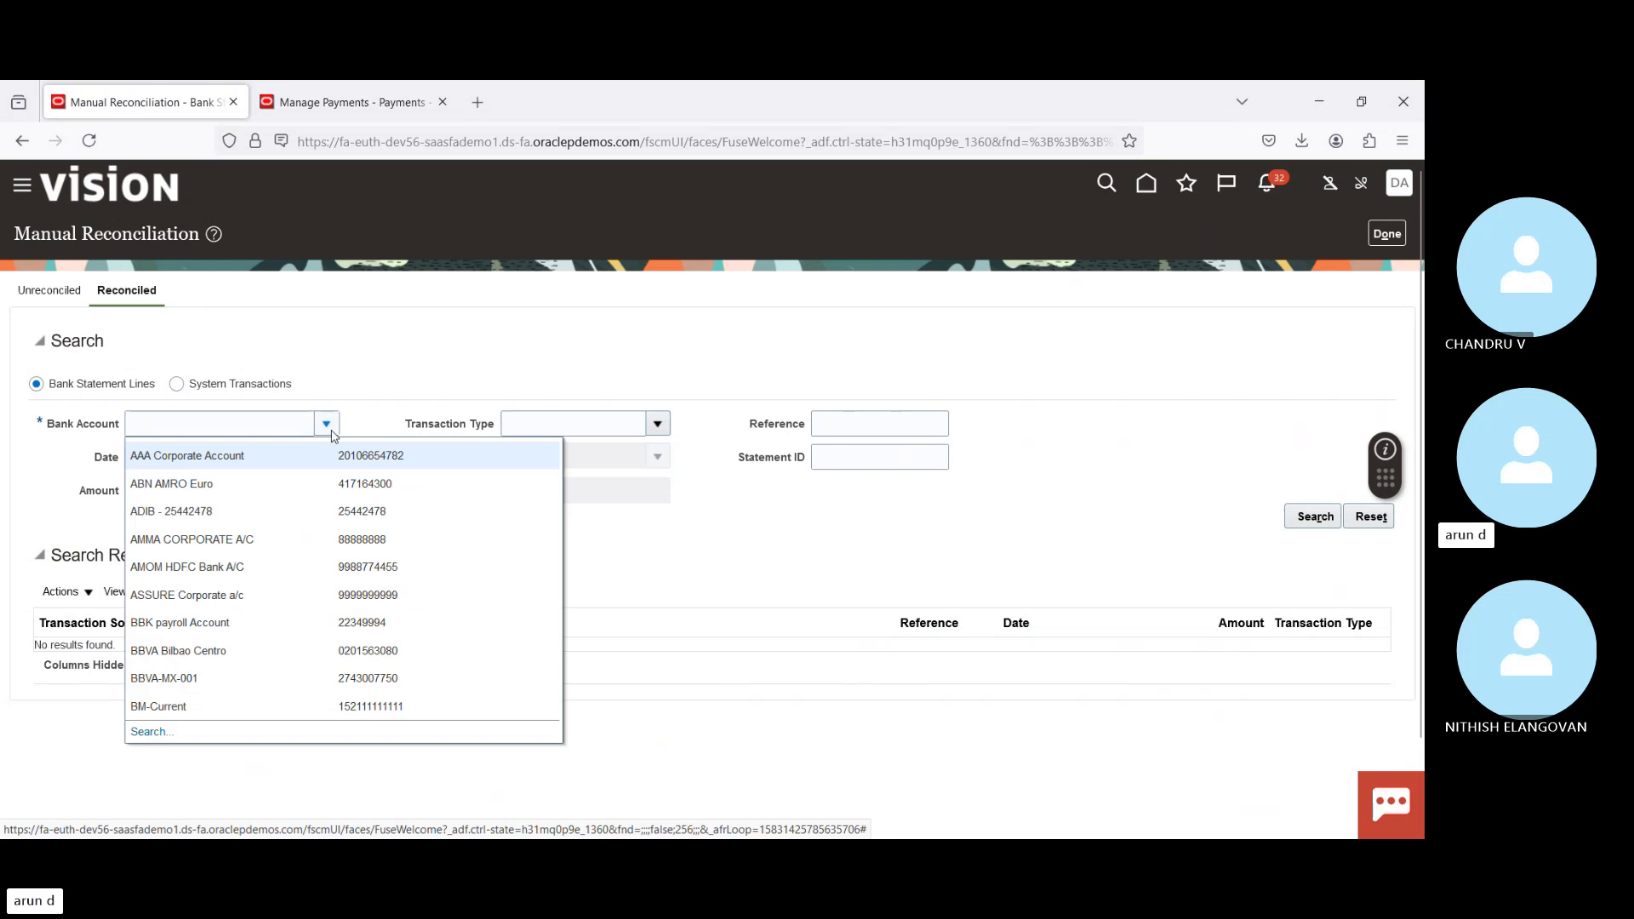
pyautogui.click(214, 420)
pyautogui.write('Bof')
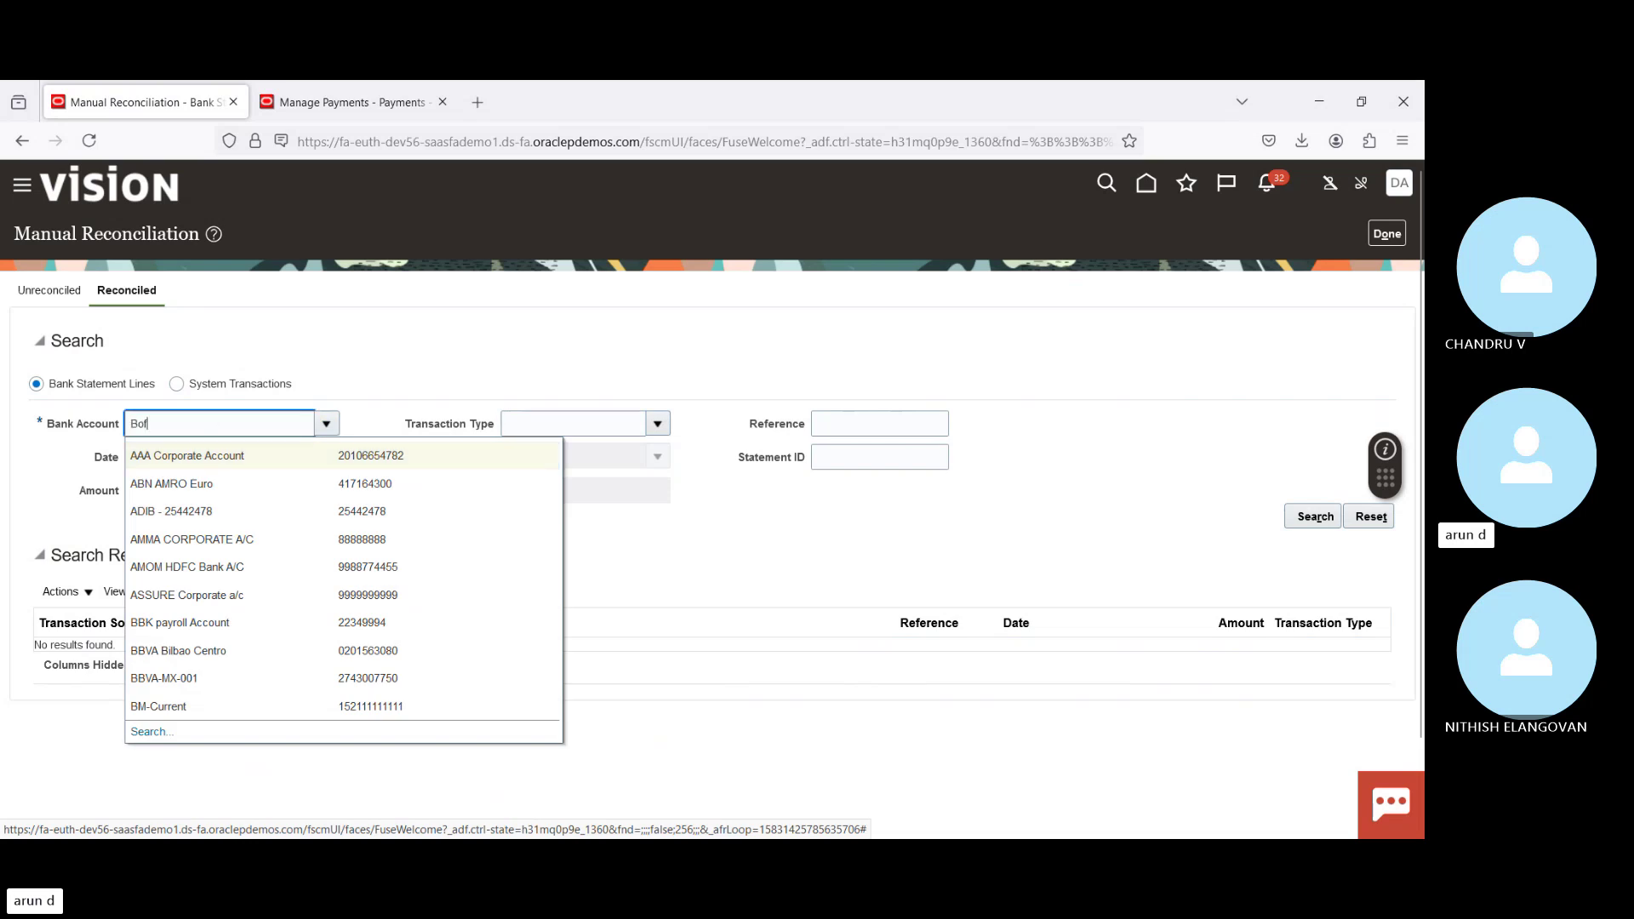
pyautogui.press('Tab')
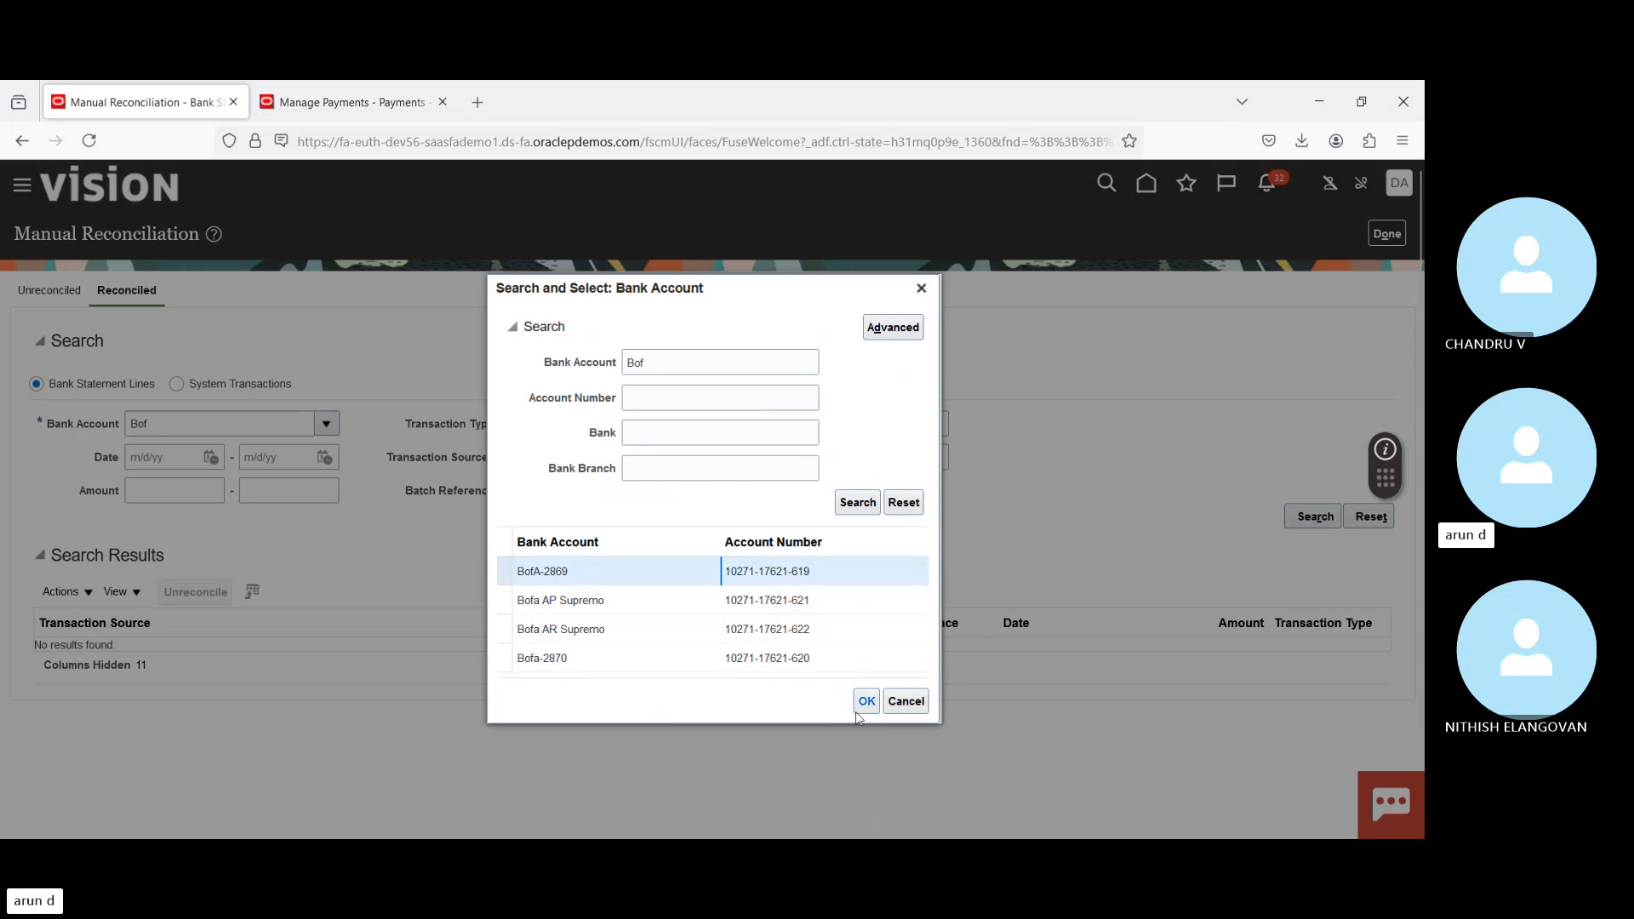
pyautogui.click(867, 701)
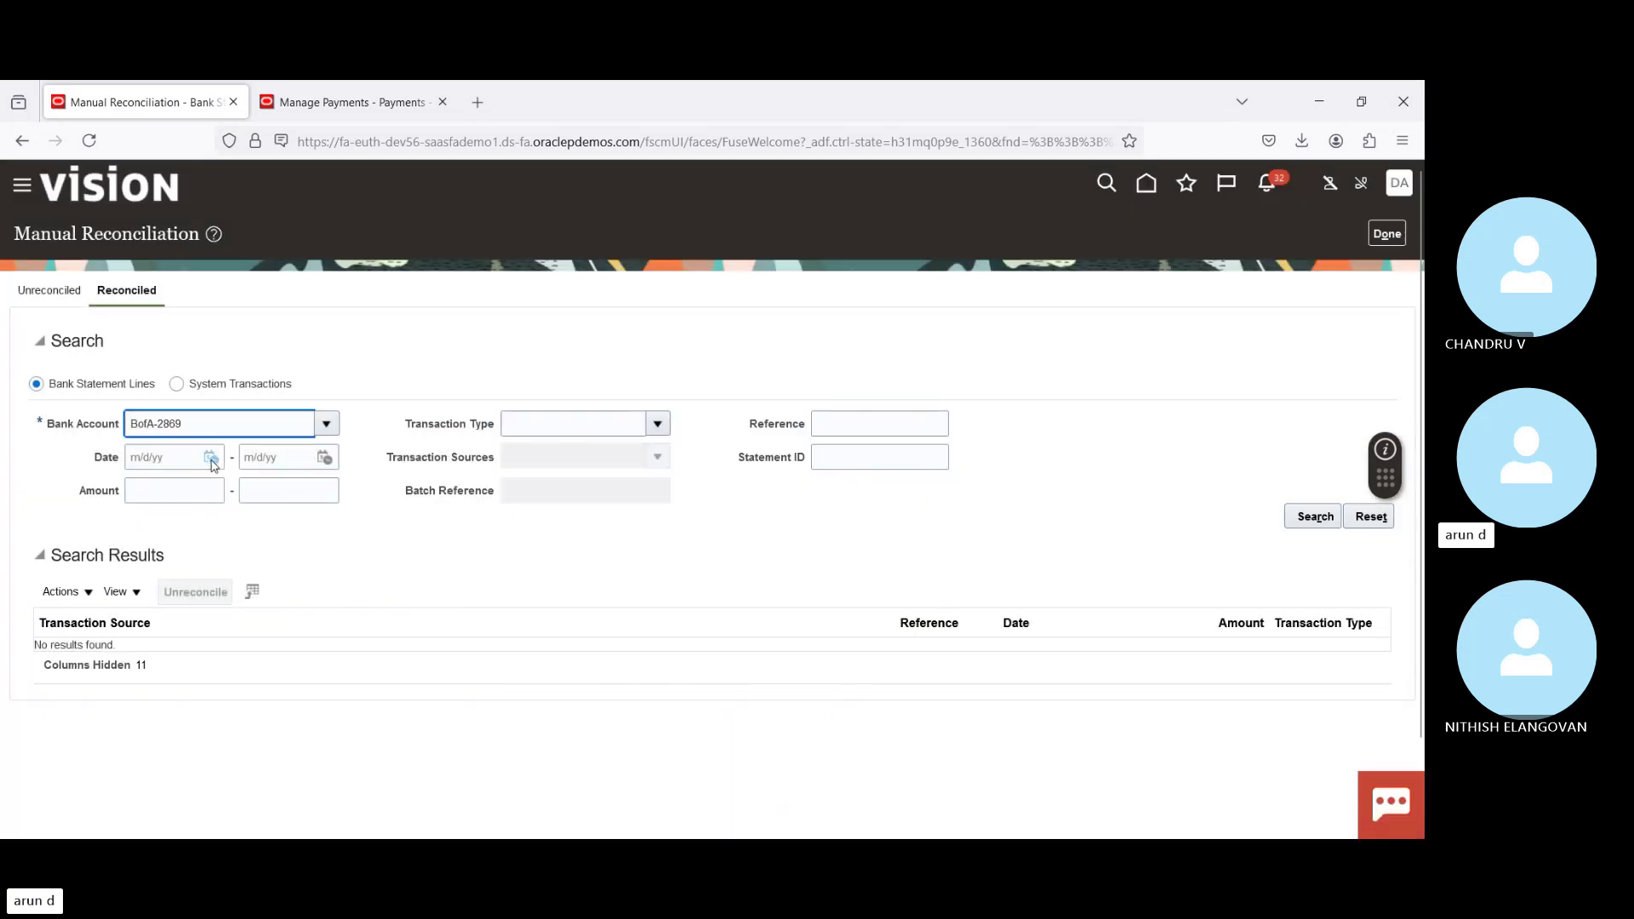
# Step: Search reconciled lines dated 7/28/24 to 7/28/24, which return no results
pyautogui.click(210, 458)
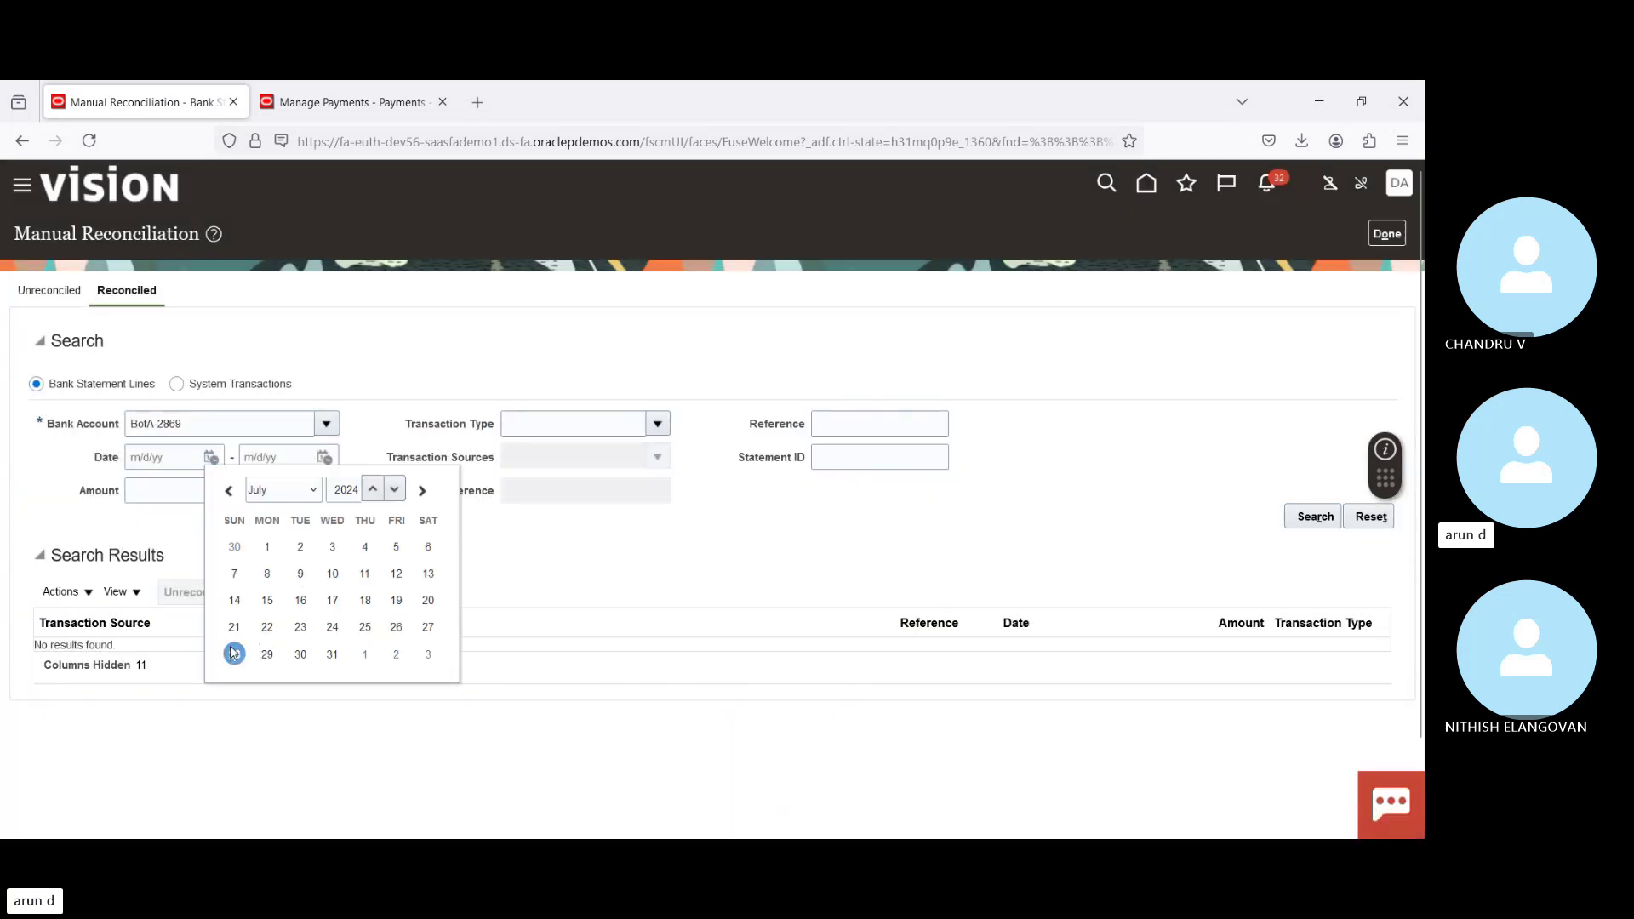
pyautogui.click(234, 654)
pyautogui.click(324, 458)
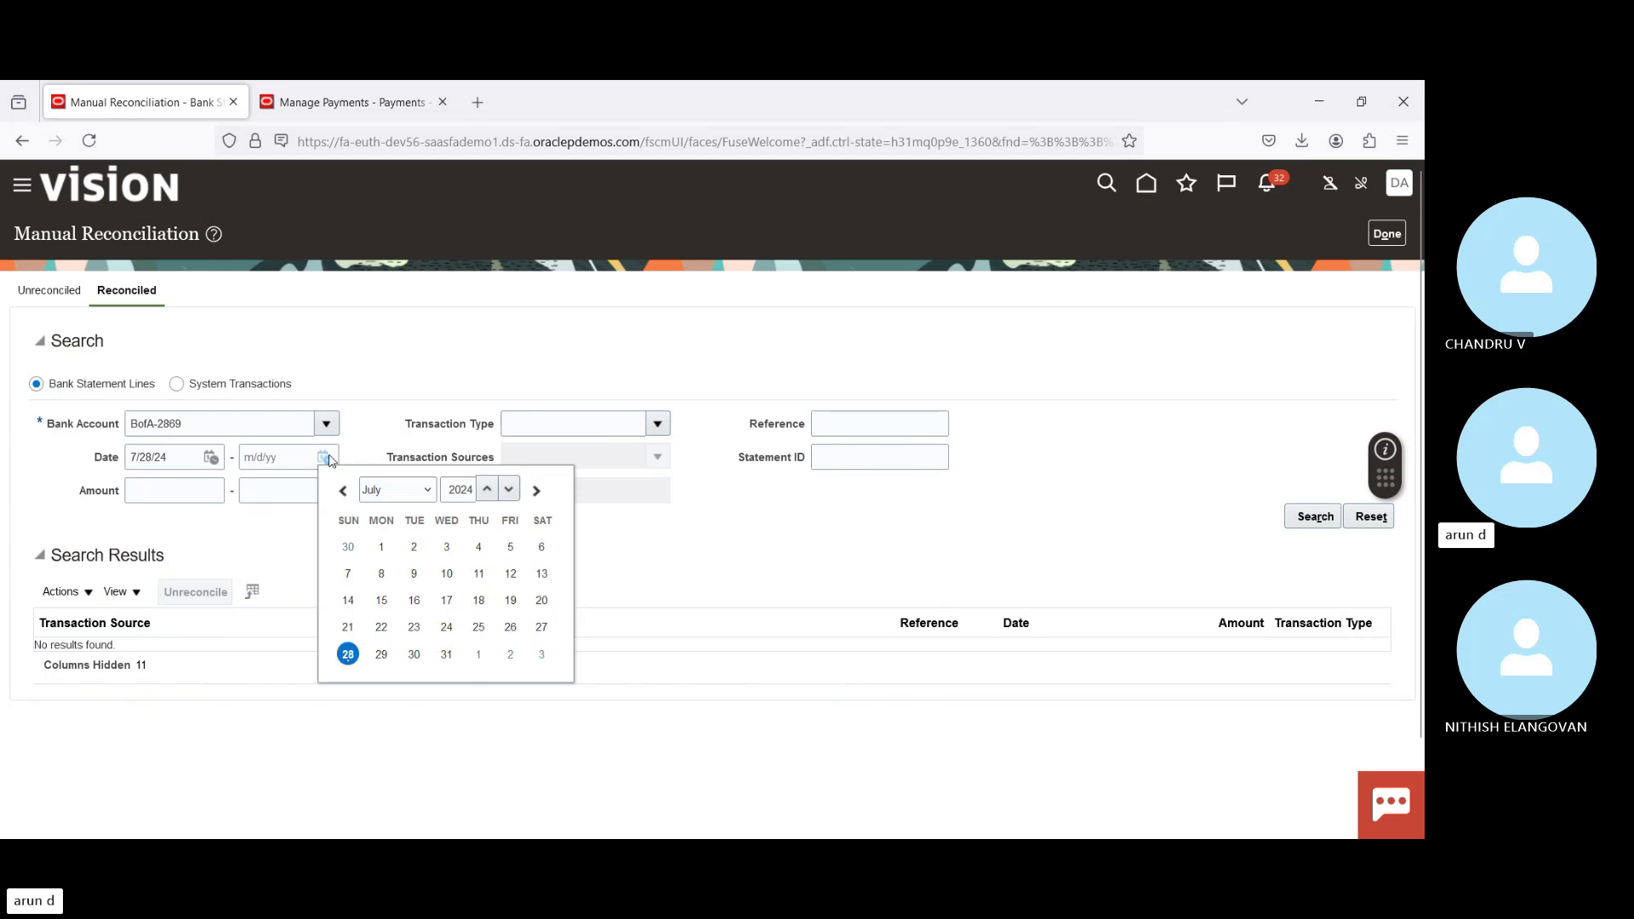
pyautogui.click(347, 654)
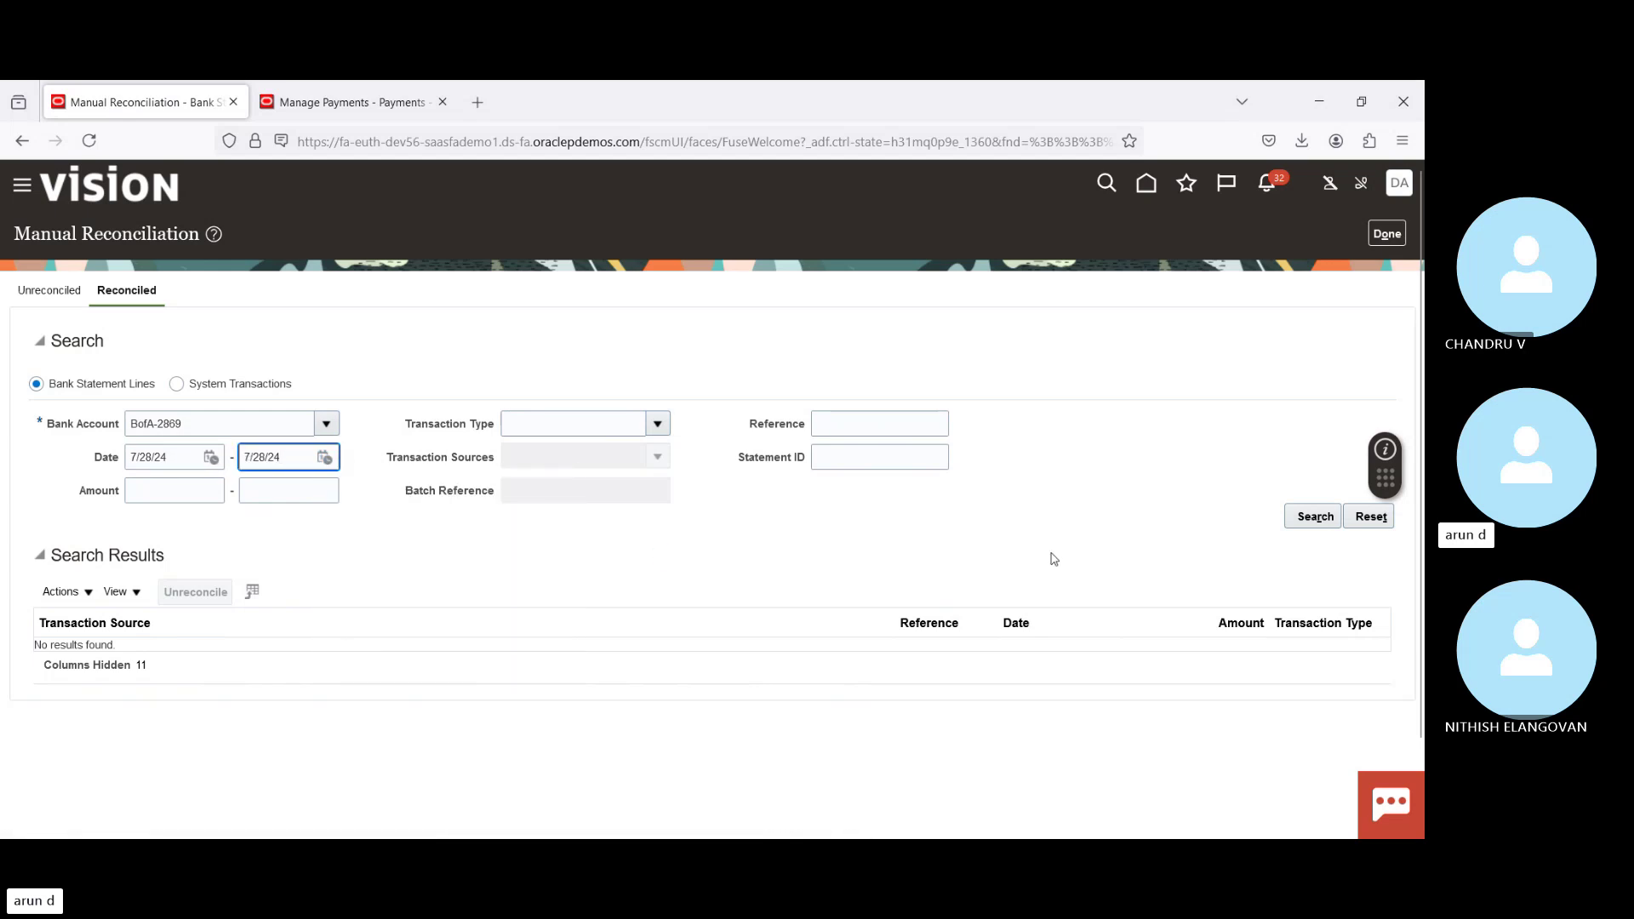
pyautogui.click(1308, 520)
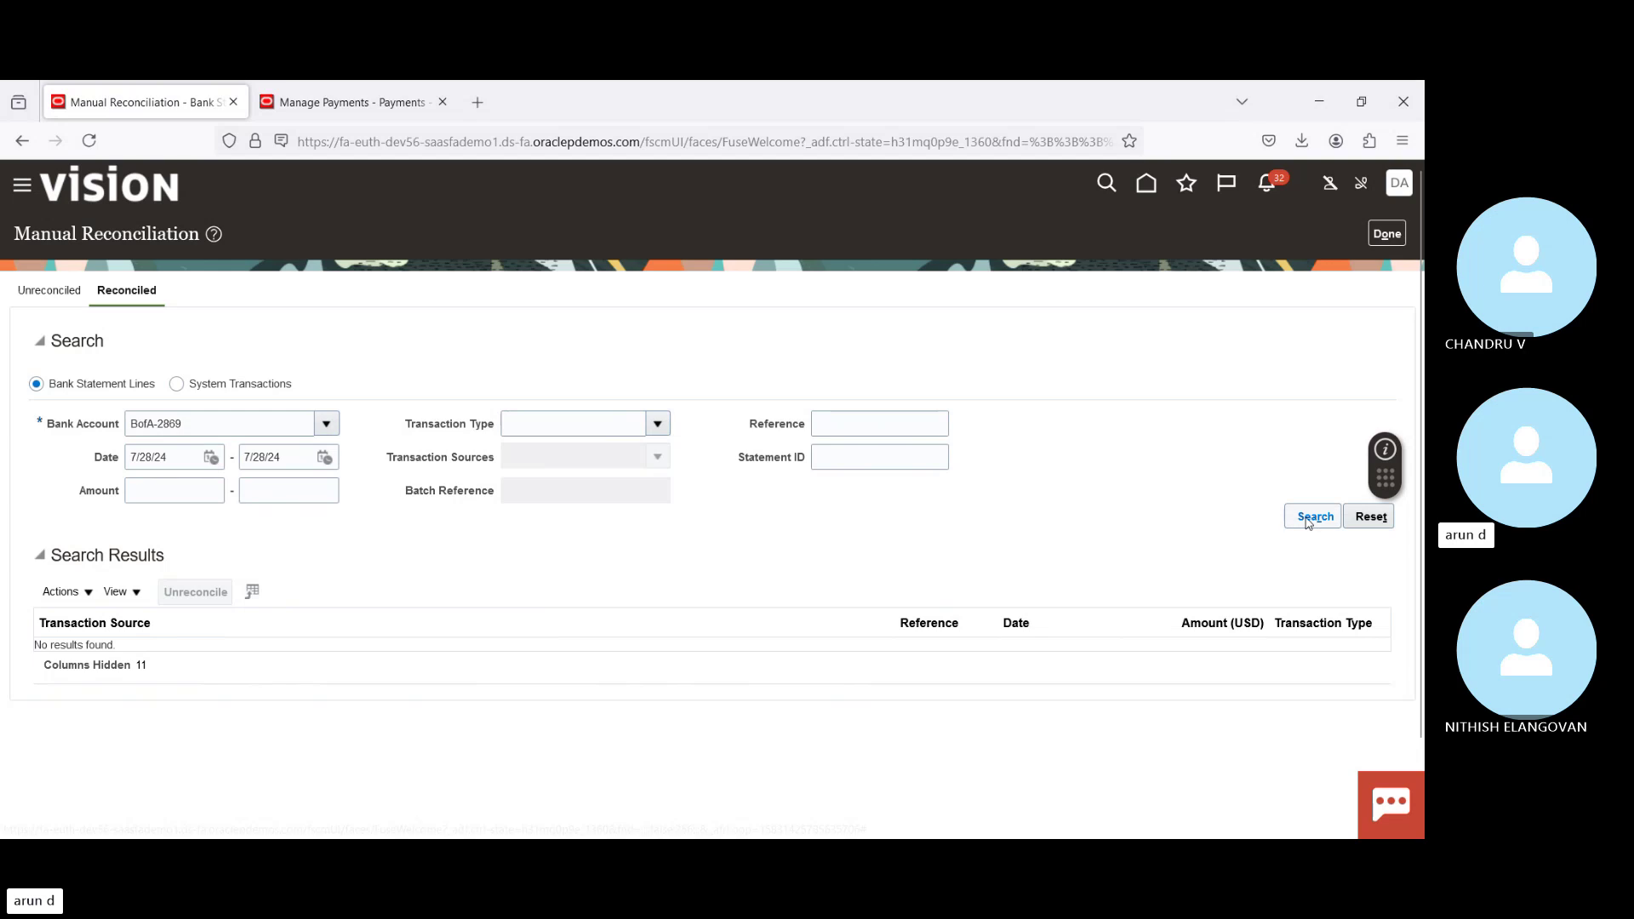
pyautogui.click(1309, 521)
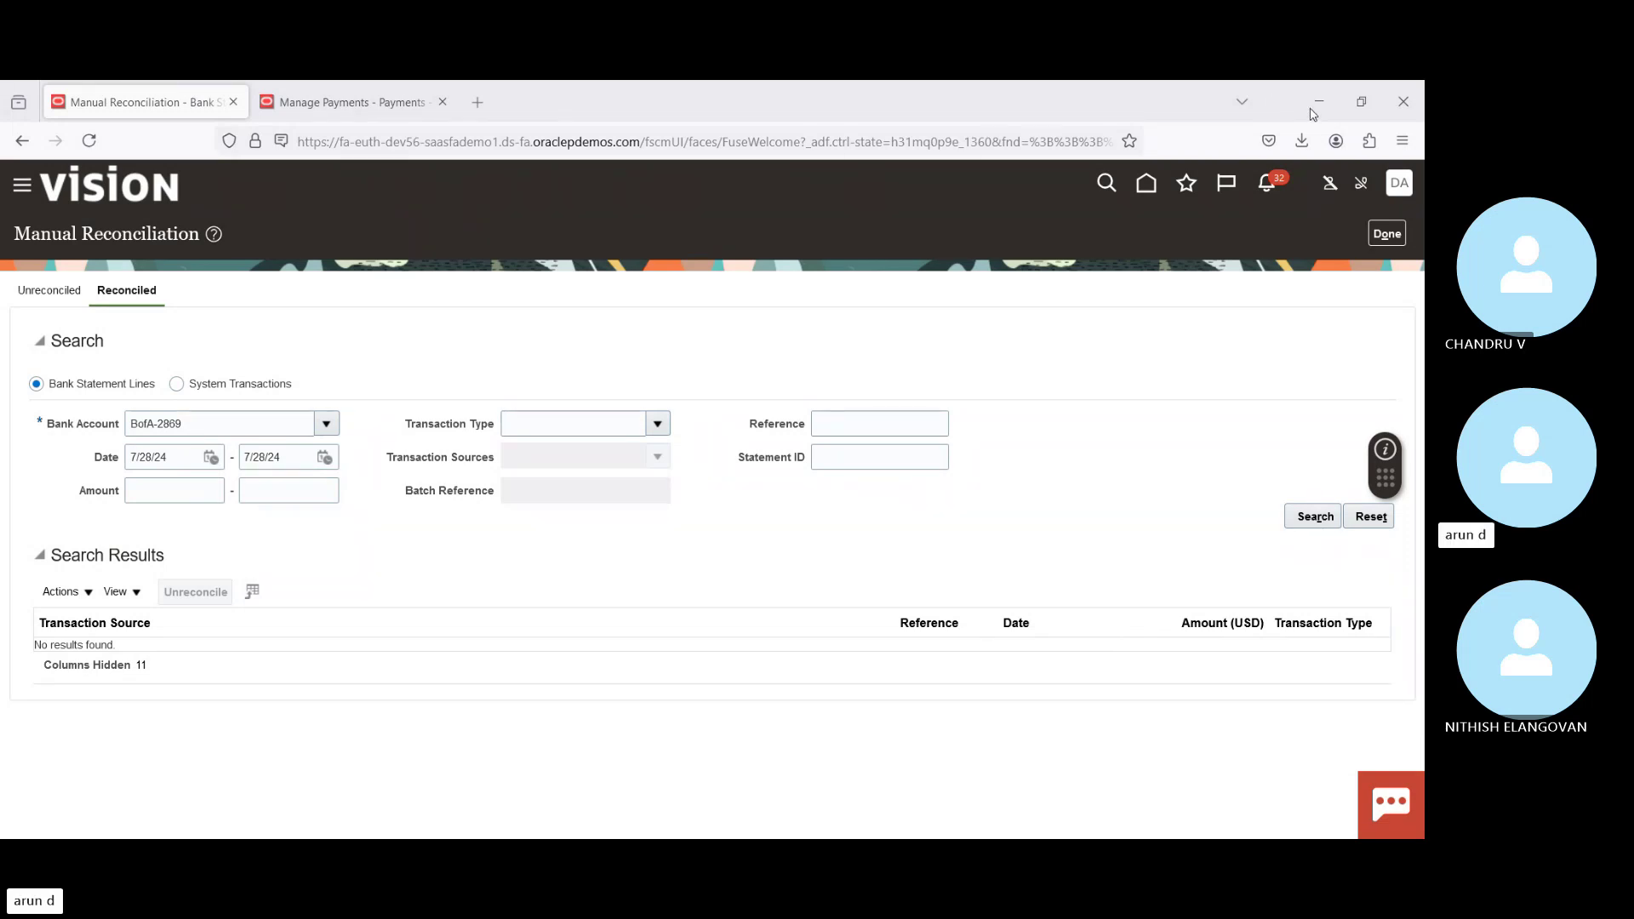
pyautogui.click(1295, 527)
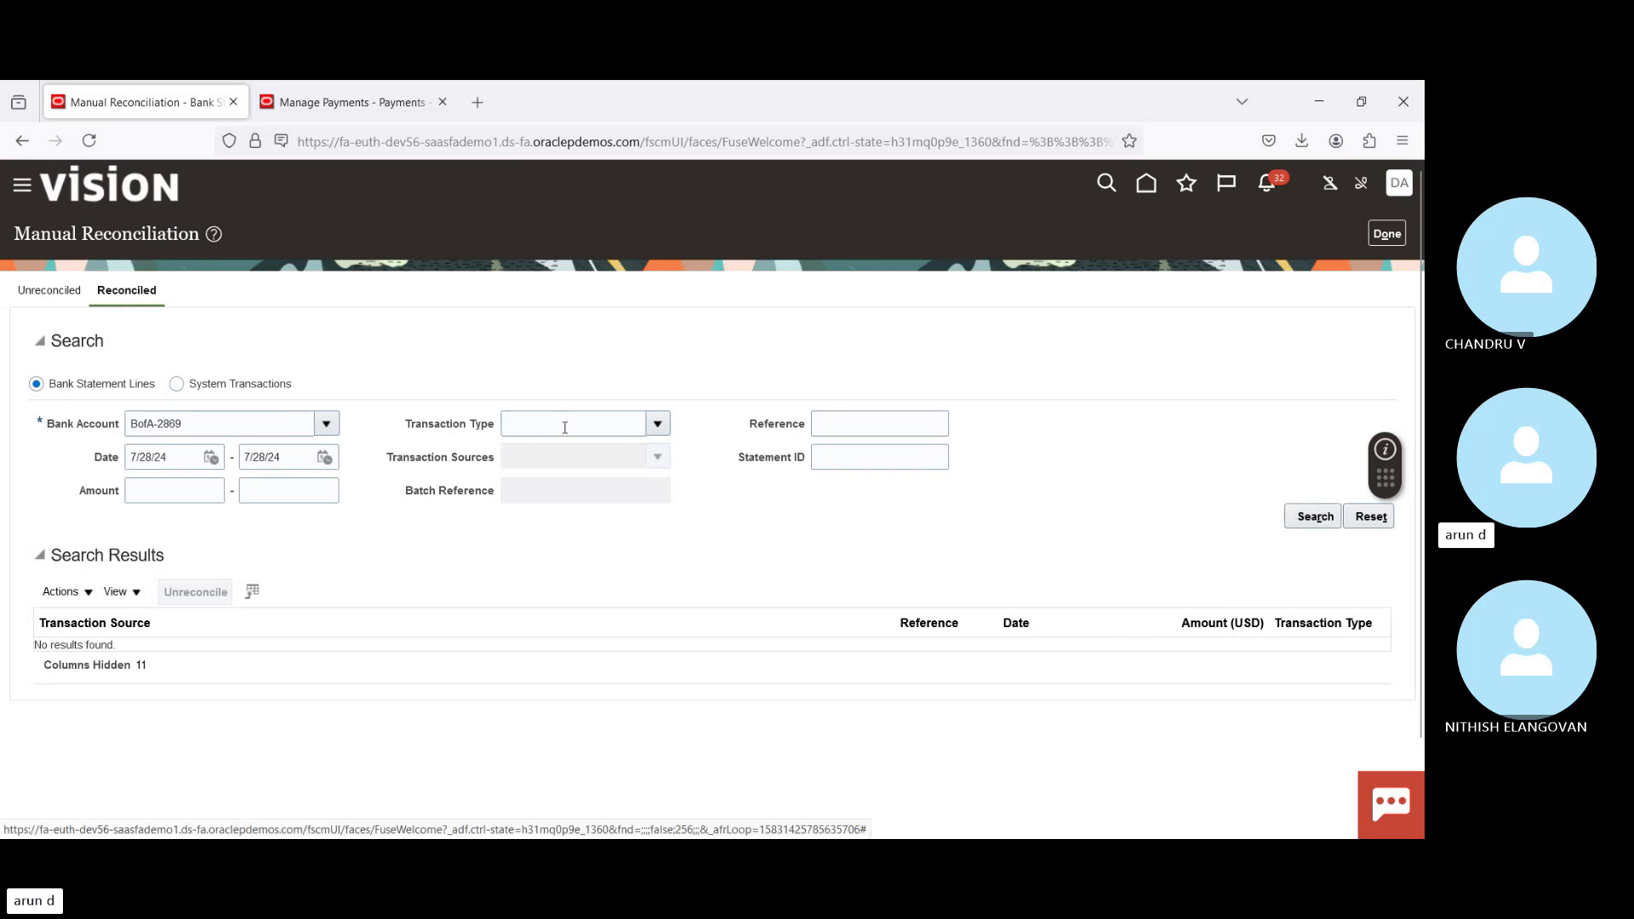
# Step: Search unreconciled items for BofA-2869 on 7/28/24, then reconcile statement line 4036 with system transaction 4036
pyautogui.click(38, 291)
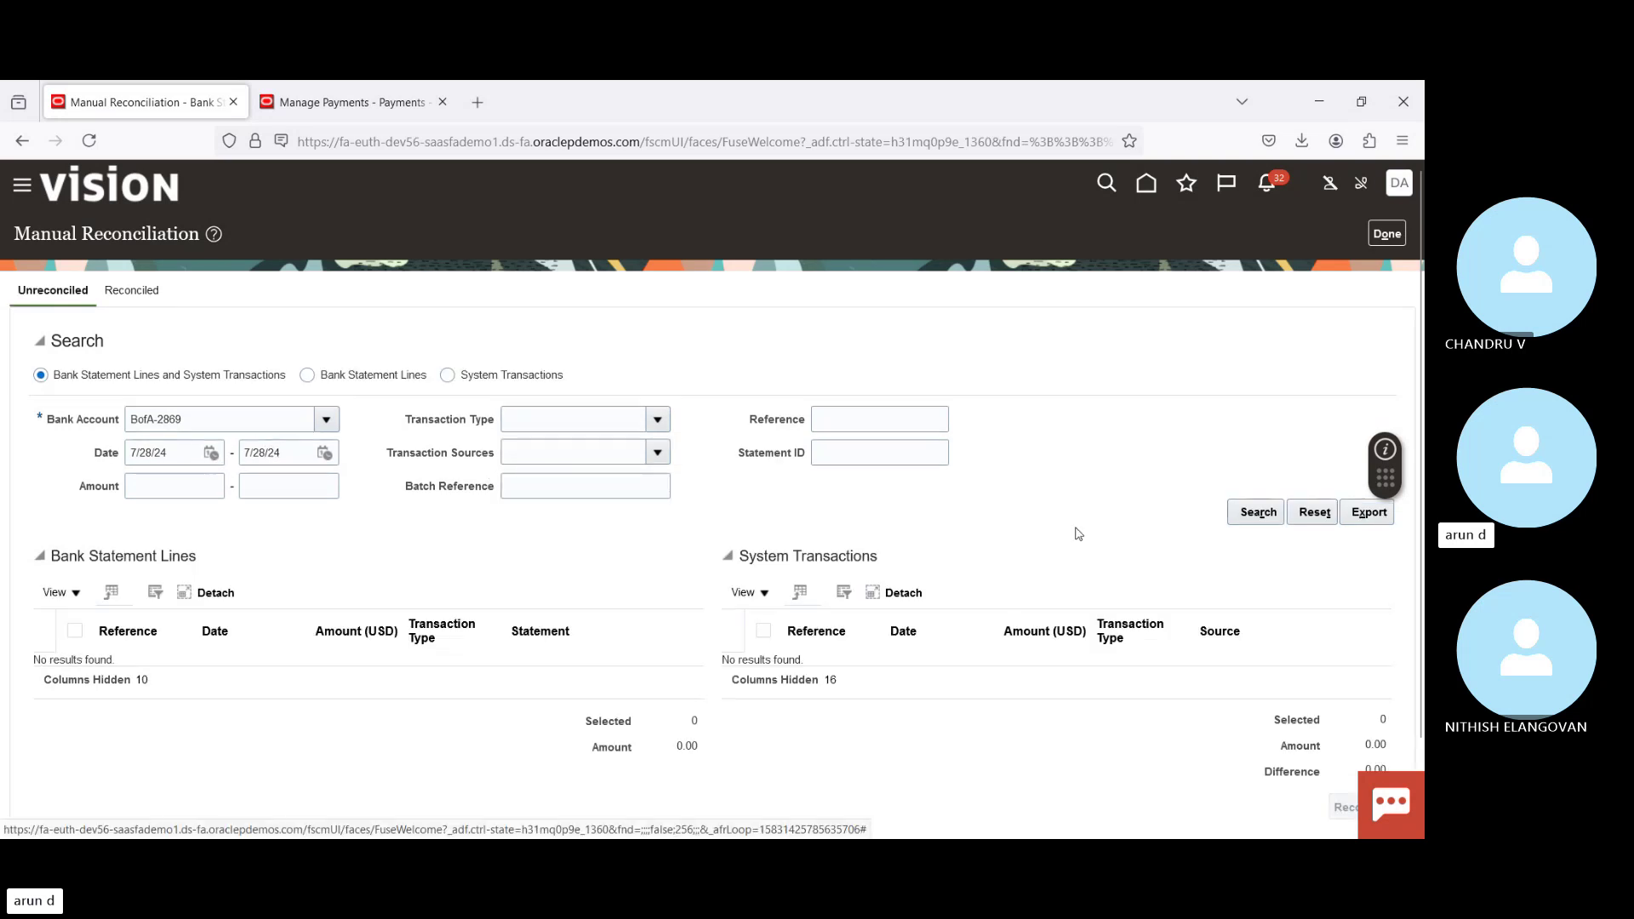
pyautogui.click(1257, 514)
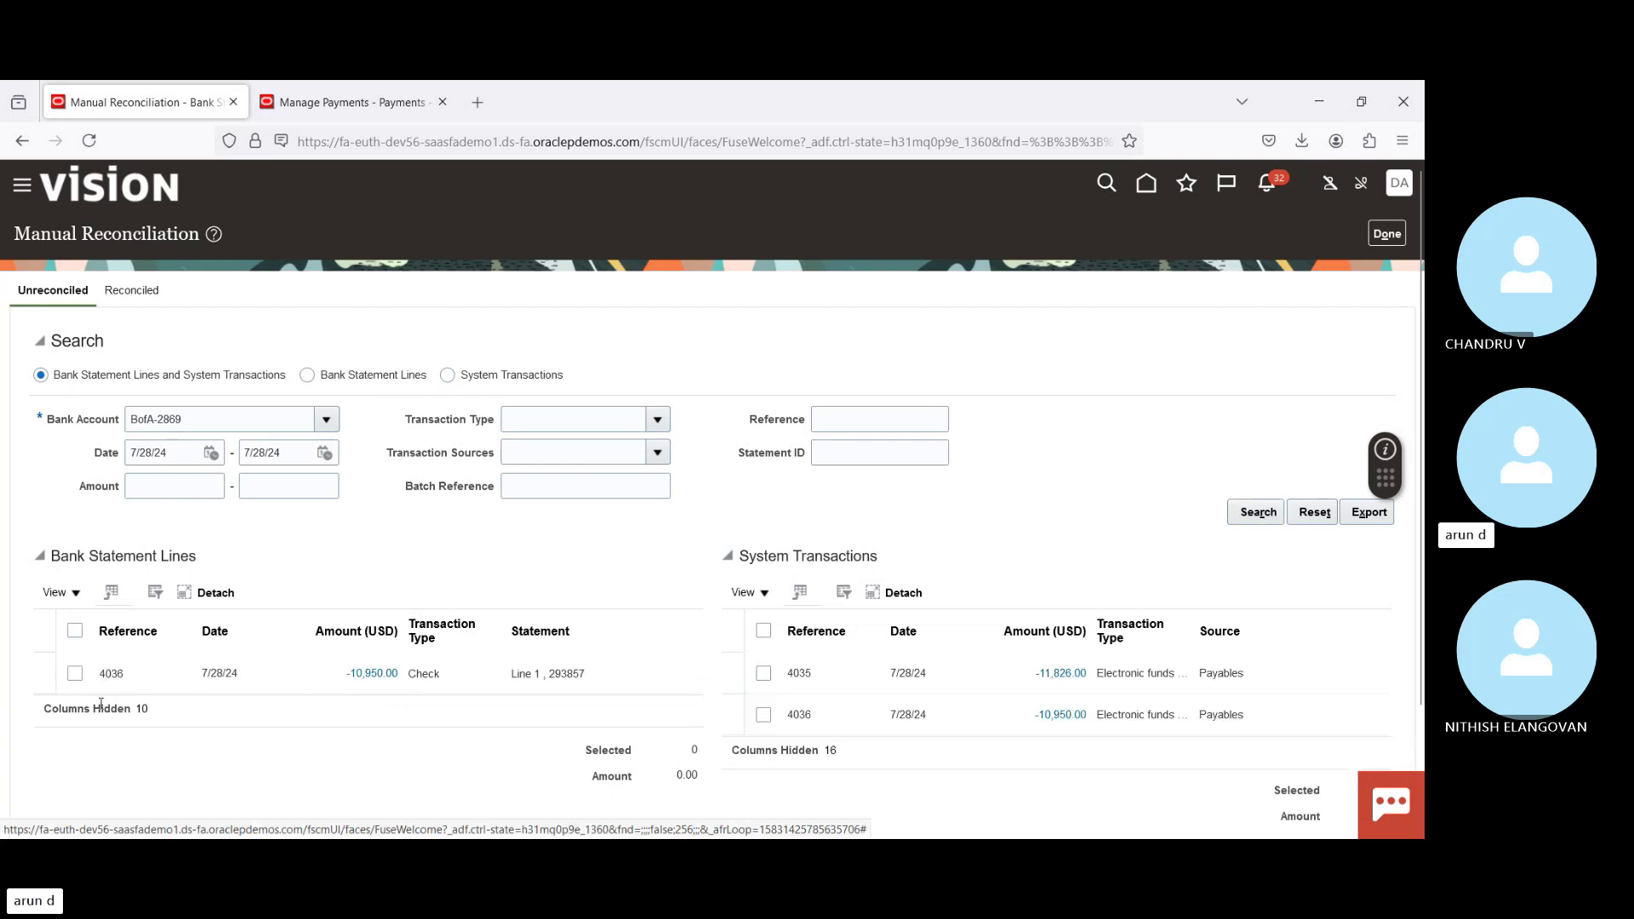
pyautogui.click(75, 674)
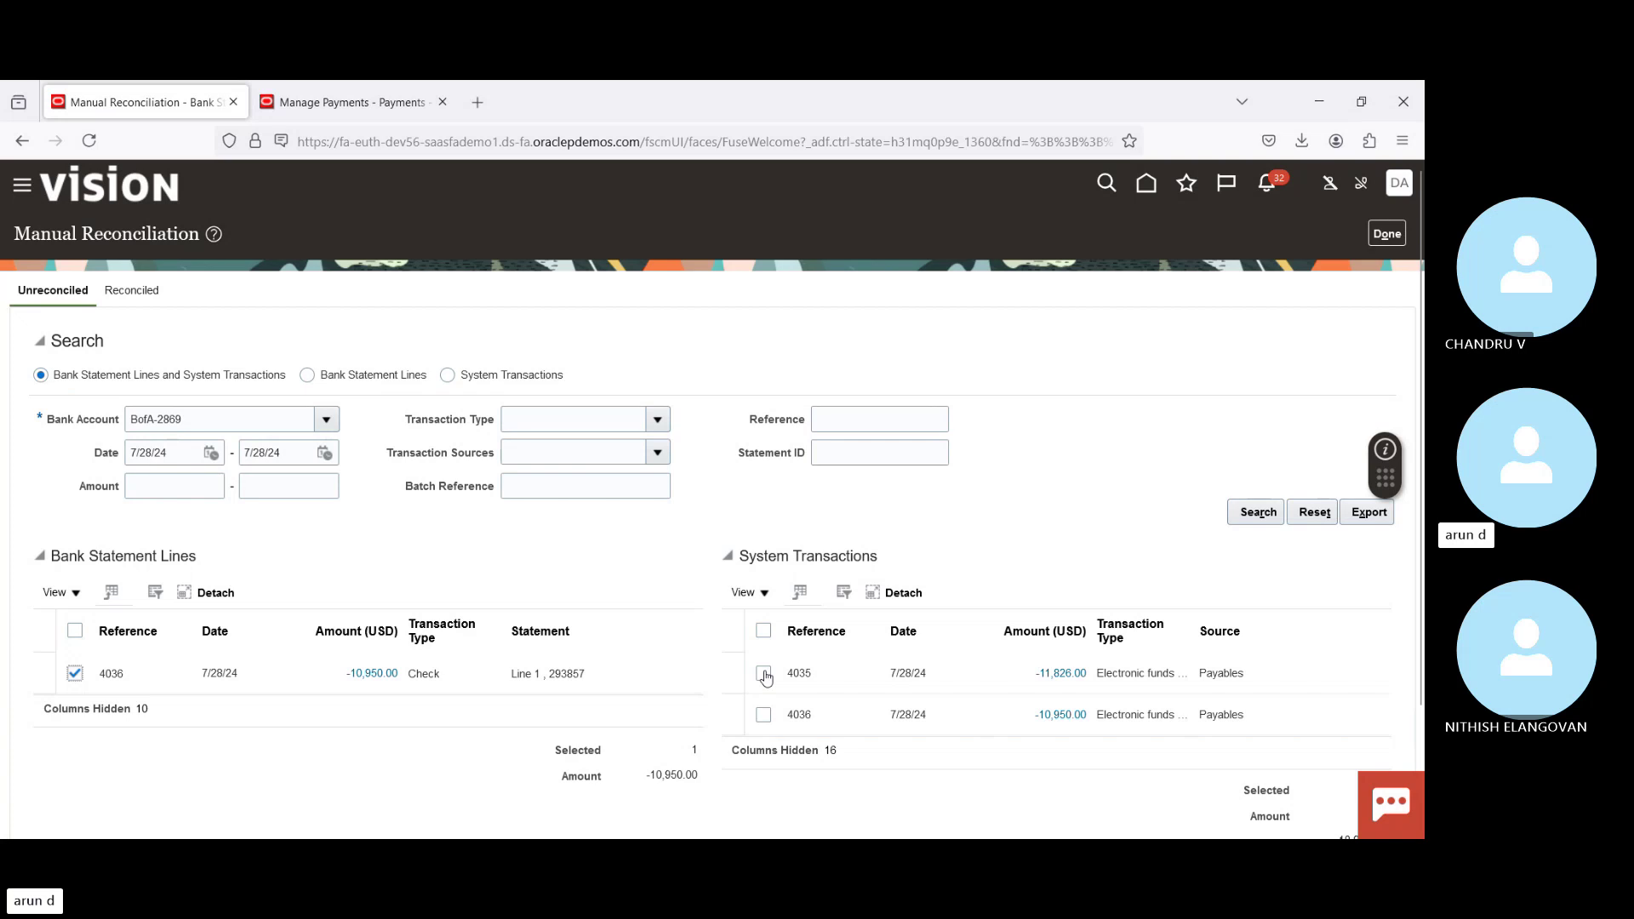
pyautogui.click(763, 715)
pyautogui.scroll(-2, 1275, 745)
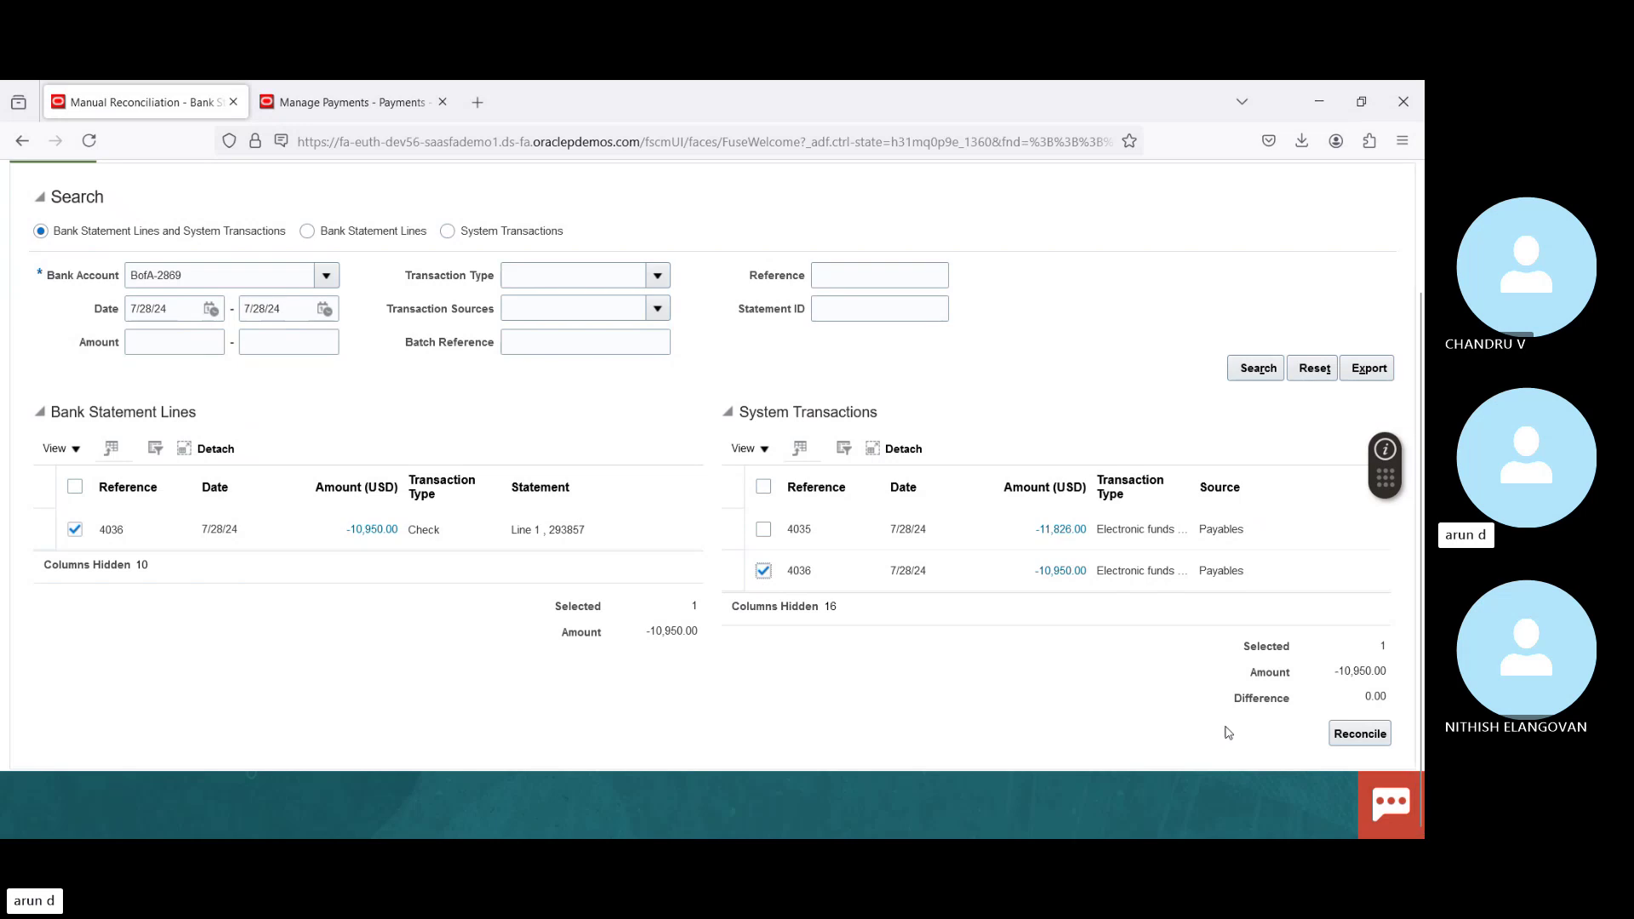
pyautogui.moveTo(1250, 703); pyautogui.dragTo(1371, 696)
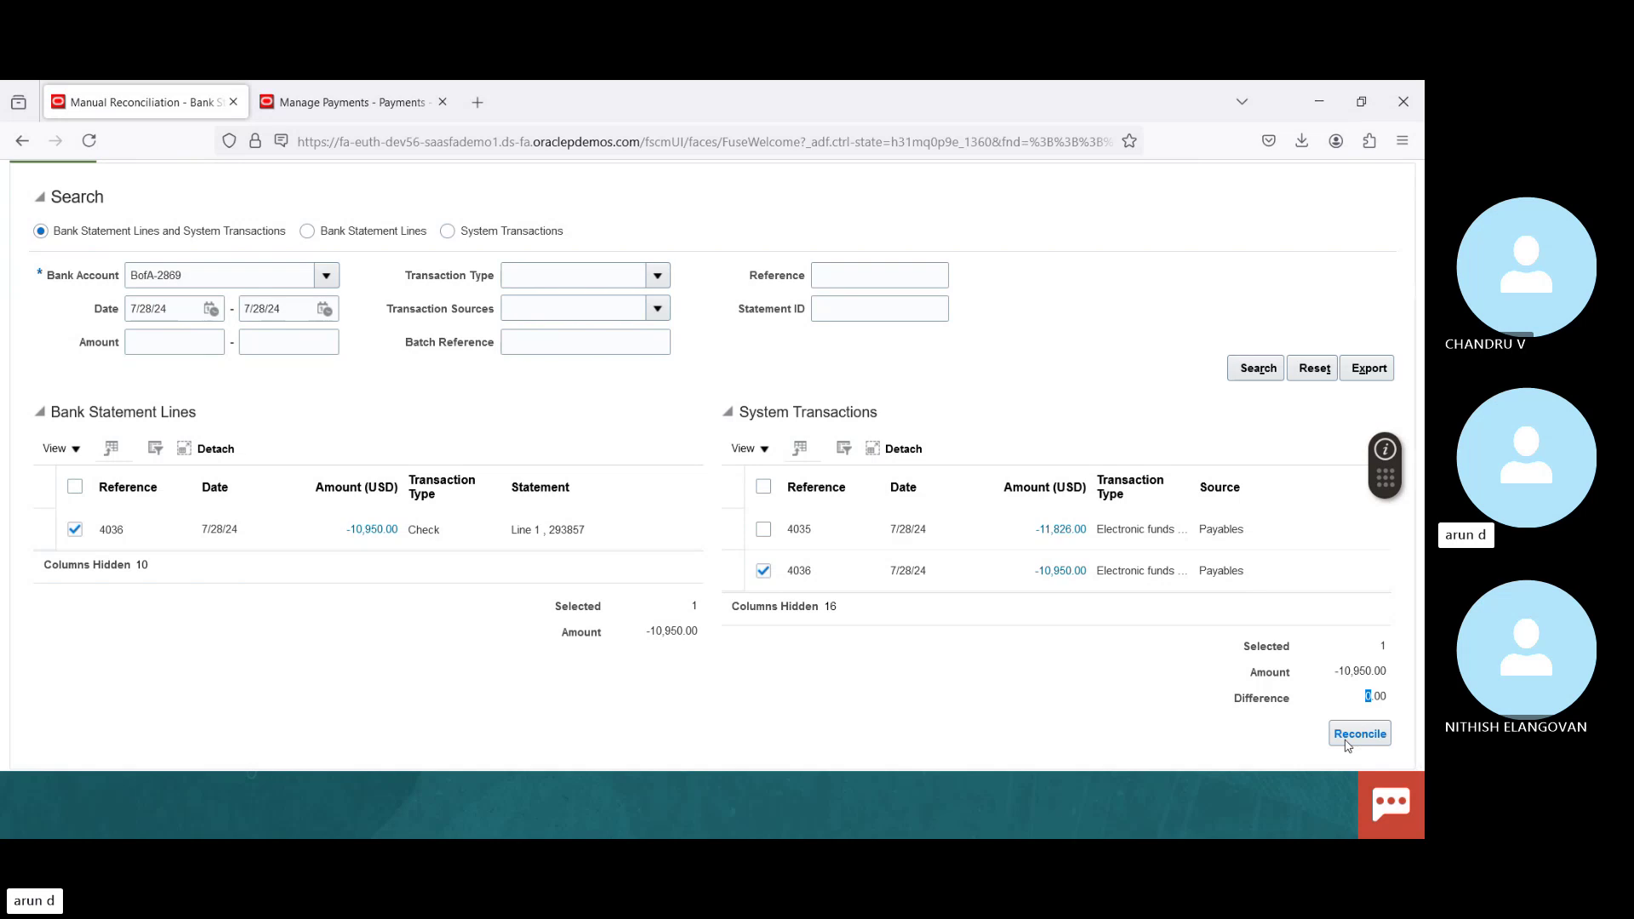
pyautogui.click(1353, 736)
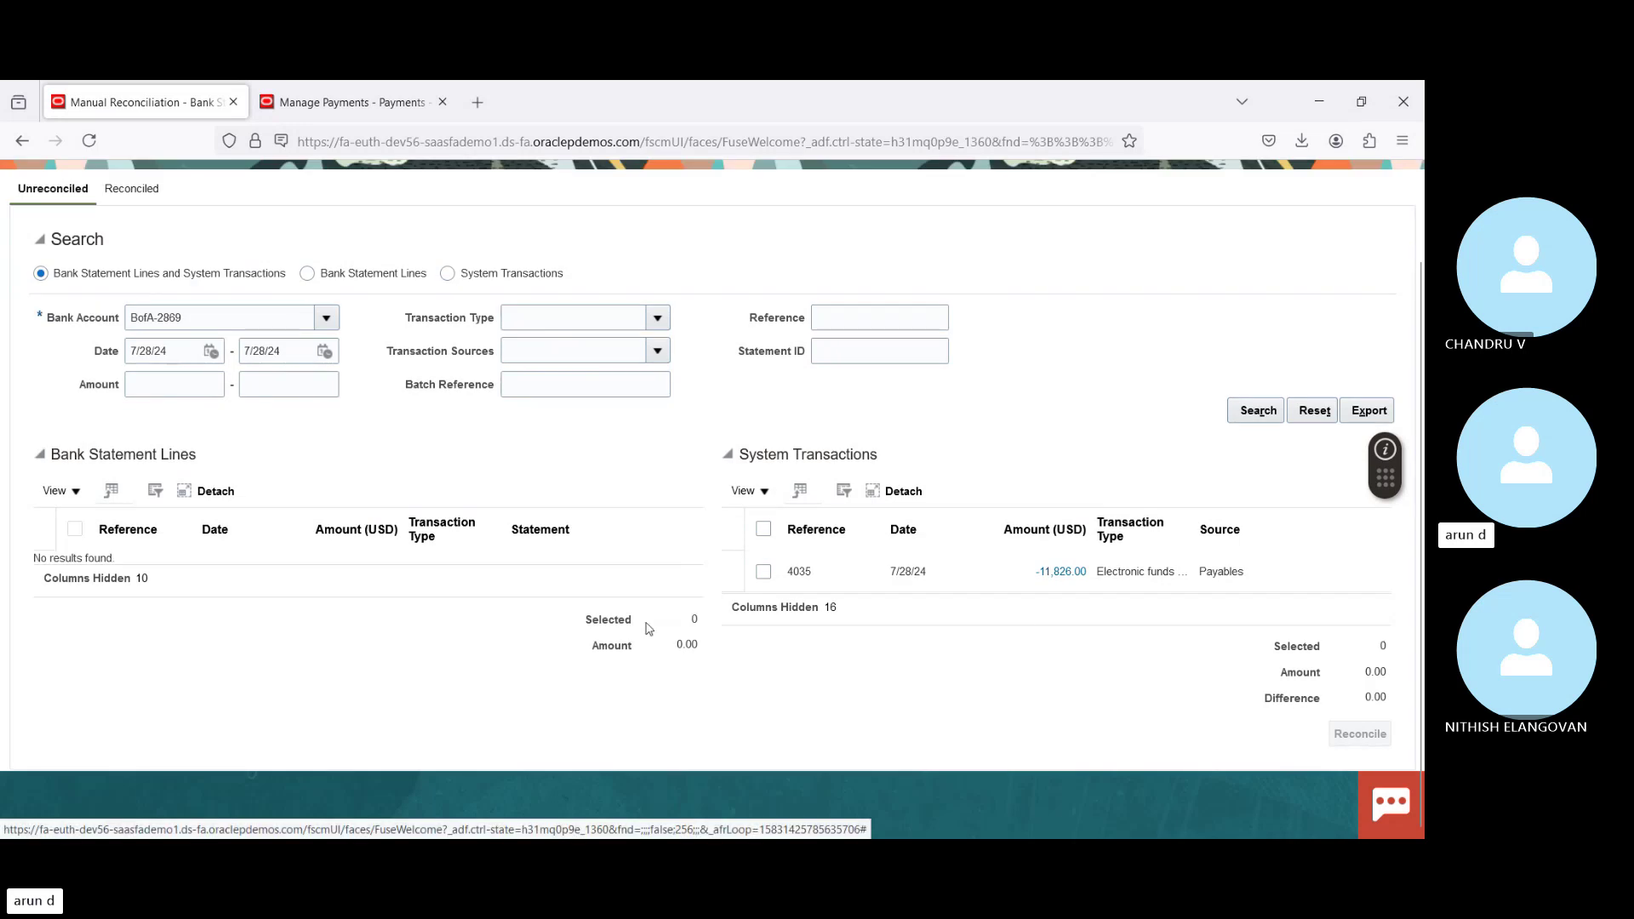
# Step: Check that Group 15394 (4036, -10,950.00) appears under Reconciled, then finish and return to the overview
pyautogui.click(135, 187)
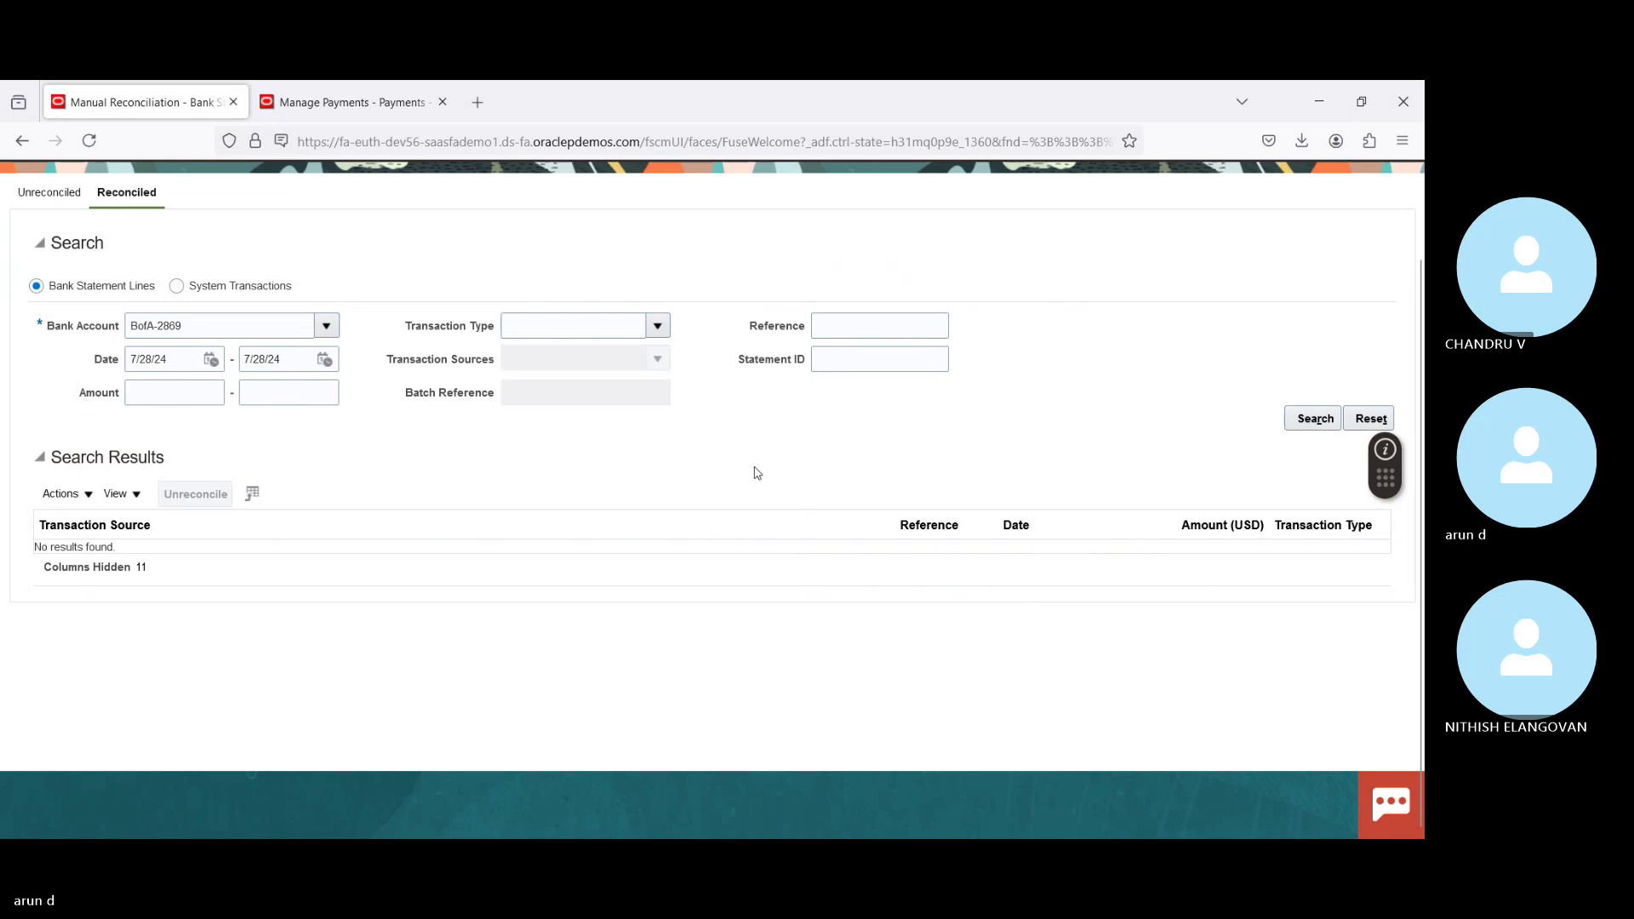
pyautogui.click(1325, 418)
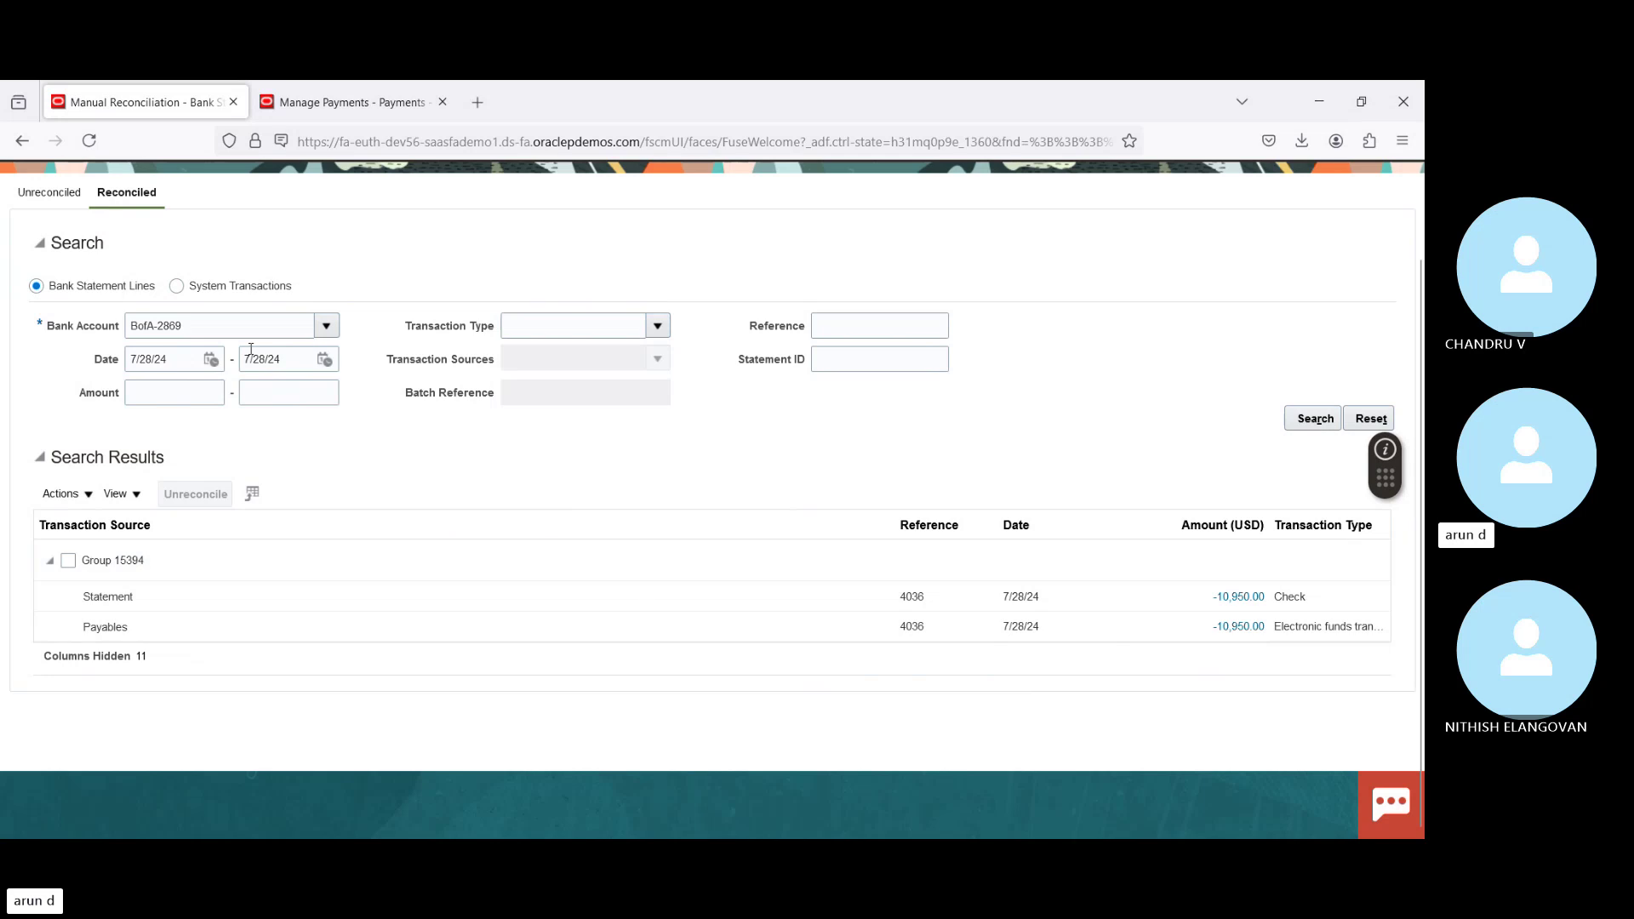
pyautogui.click(53, 193)
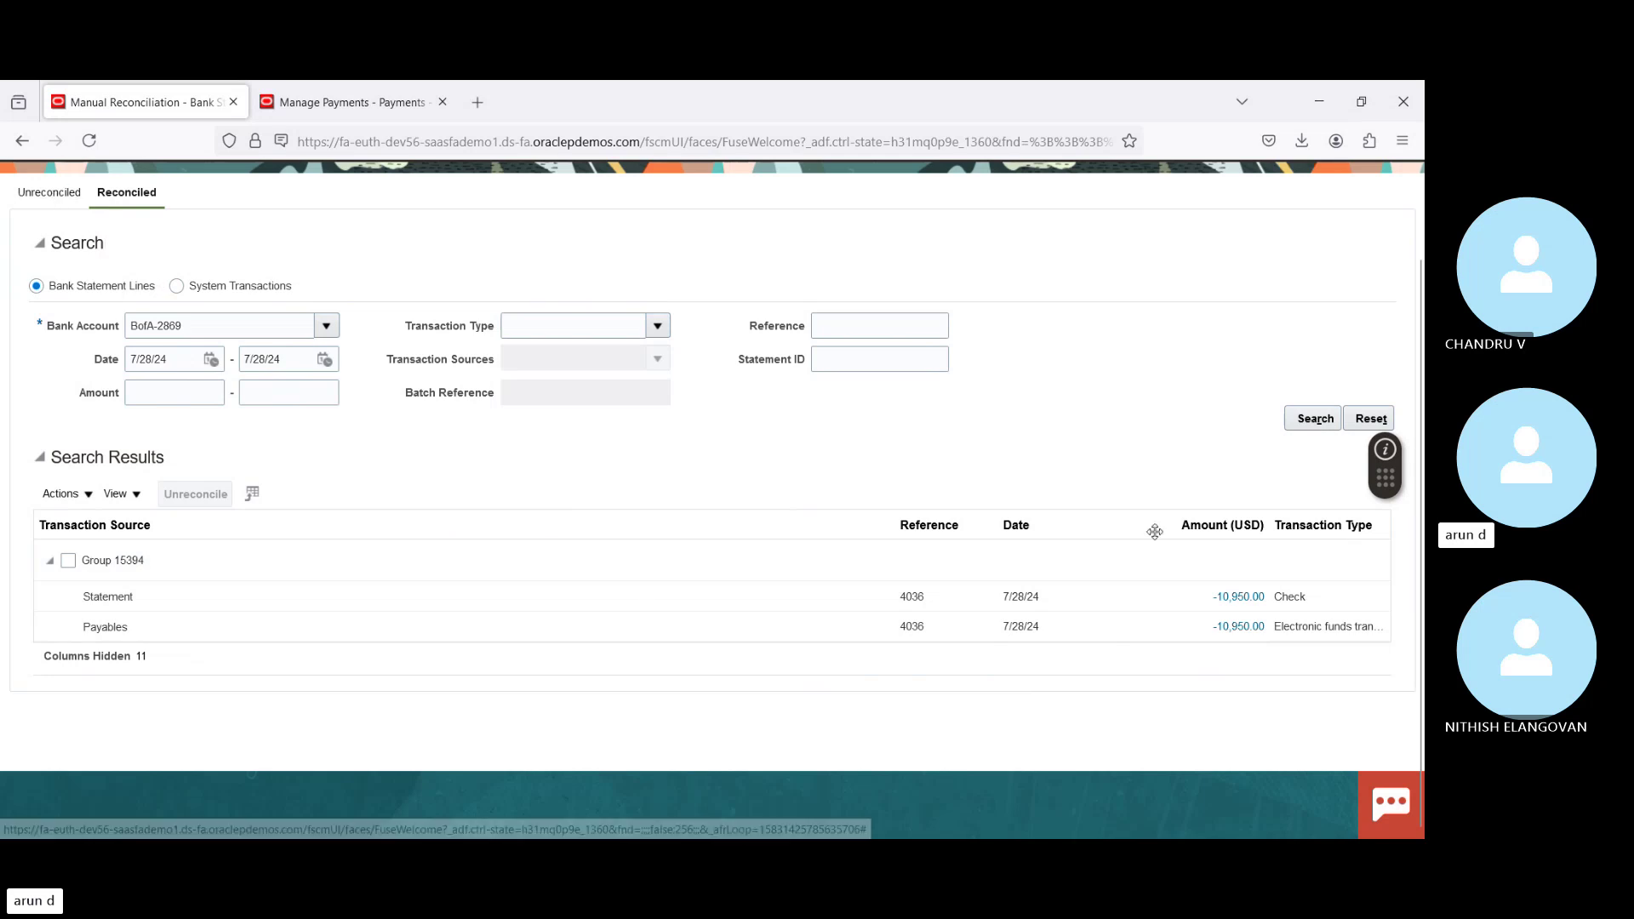
pyautogui.scroll(1, 711, 494)
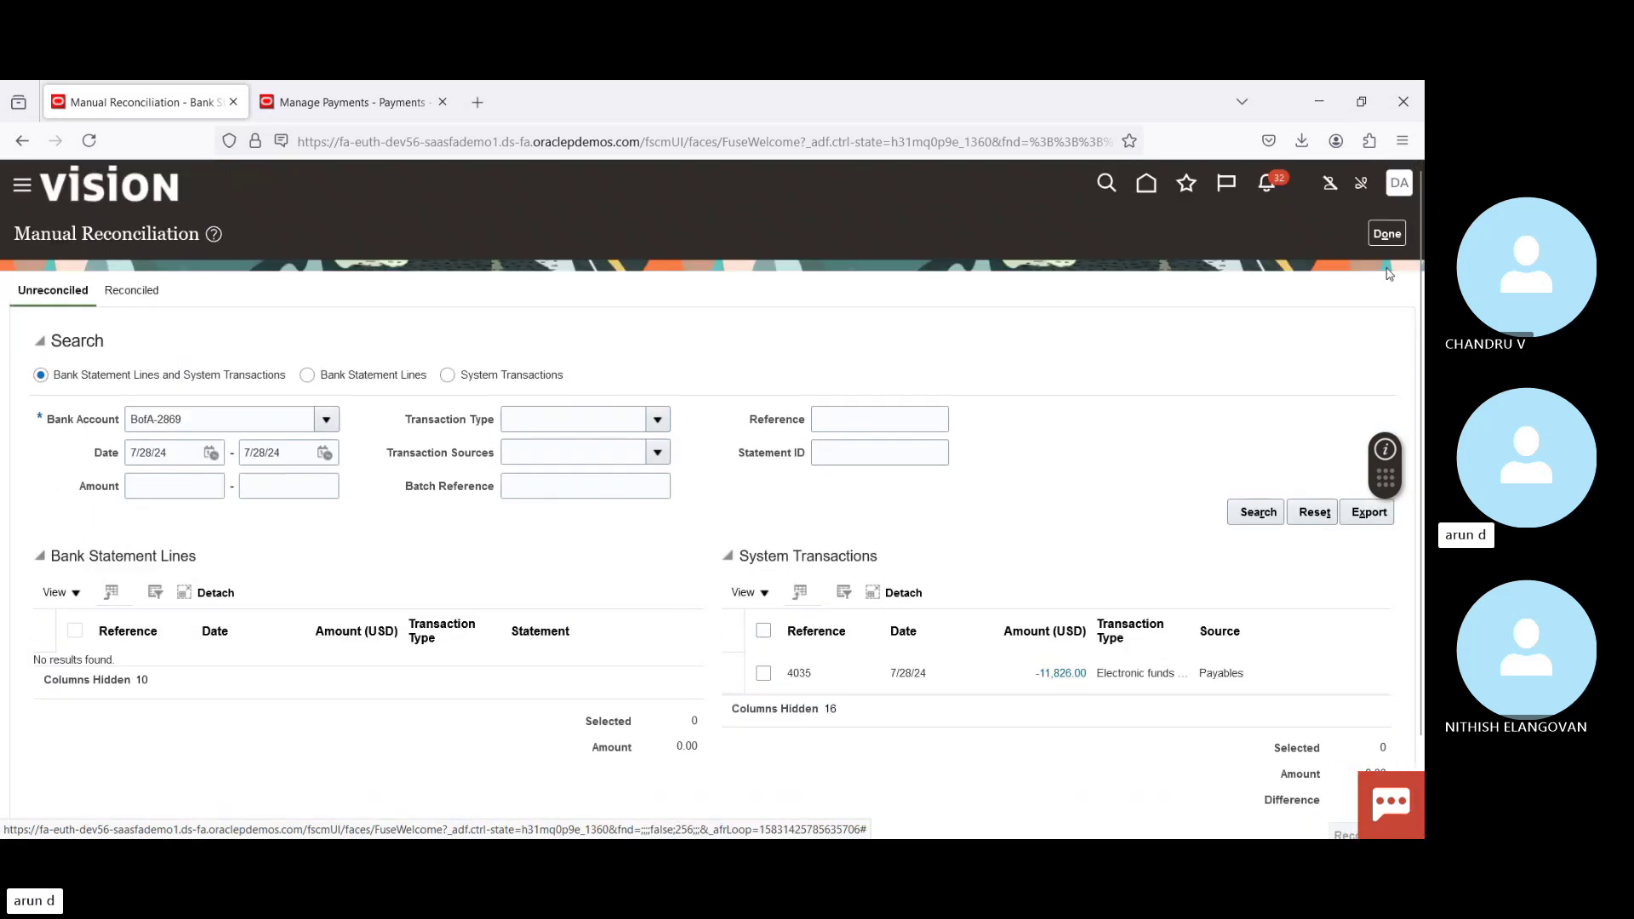
pyautogui.click(1386, 233)
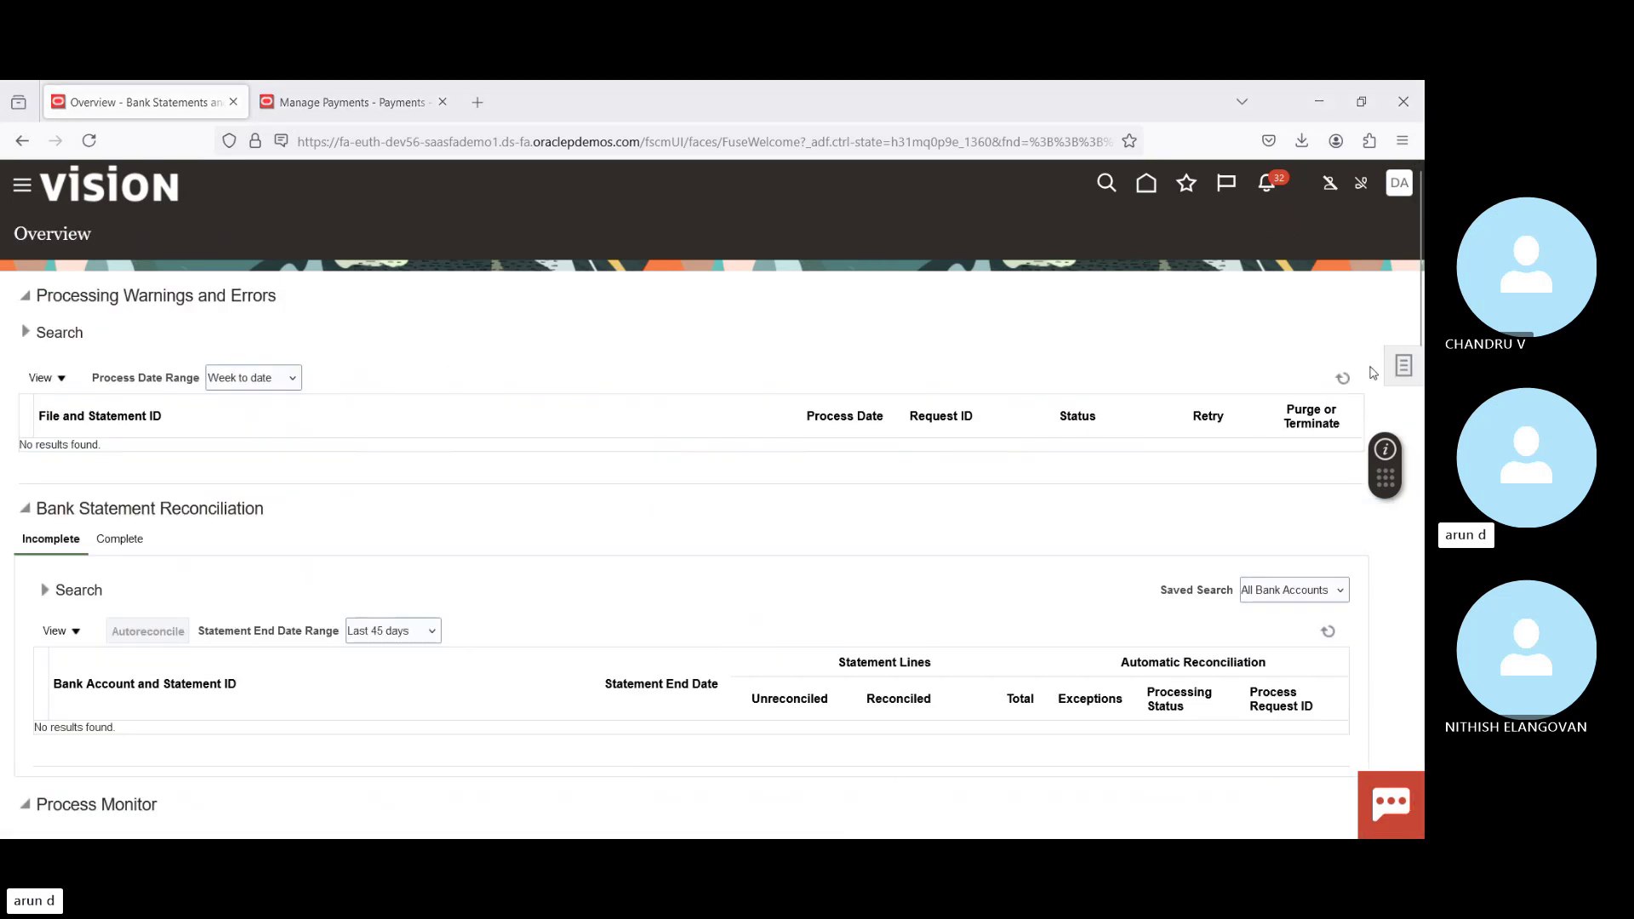
# Step: Show the Tasks panel listing bank statement, reconciliation and cash transaction tasks
pyautogui.click(1404, 368)
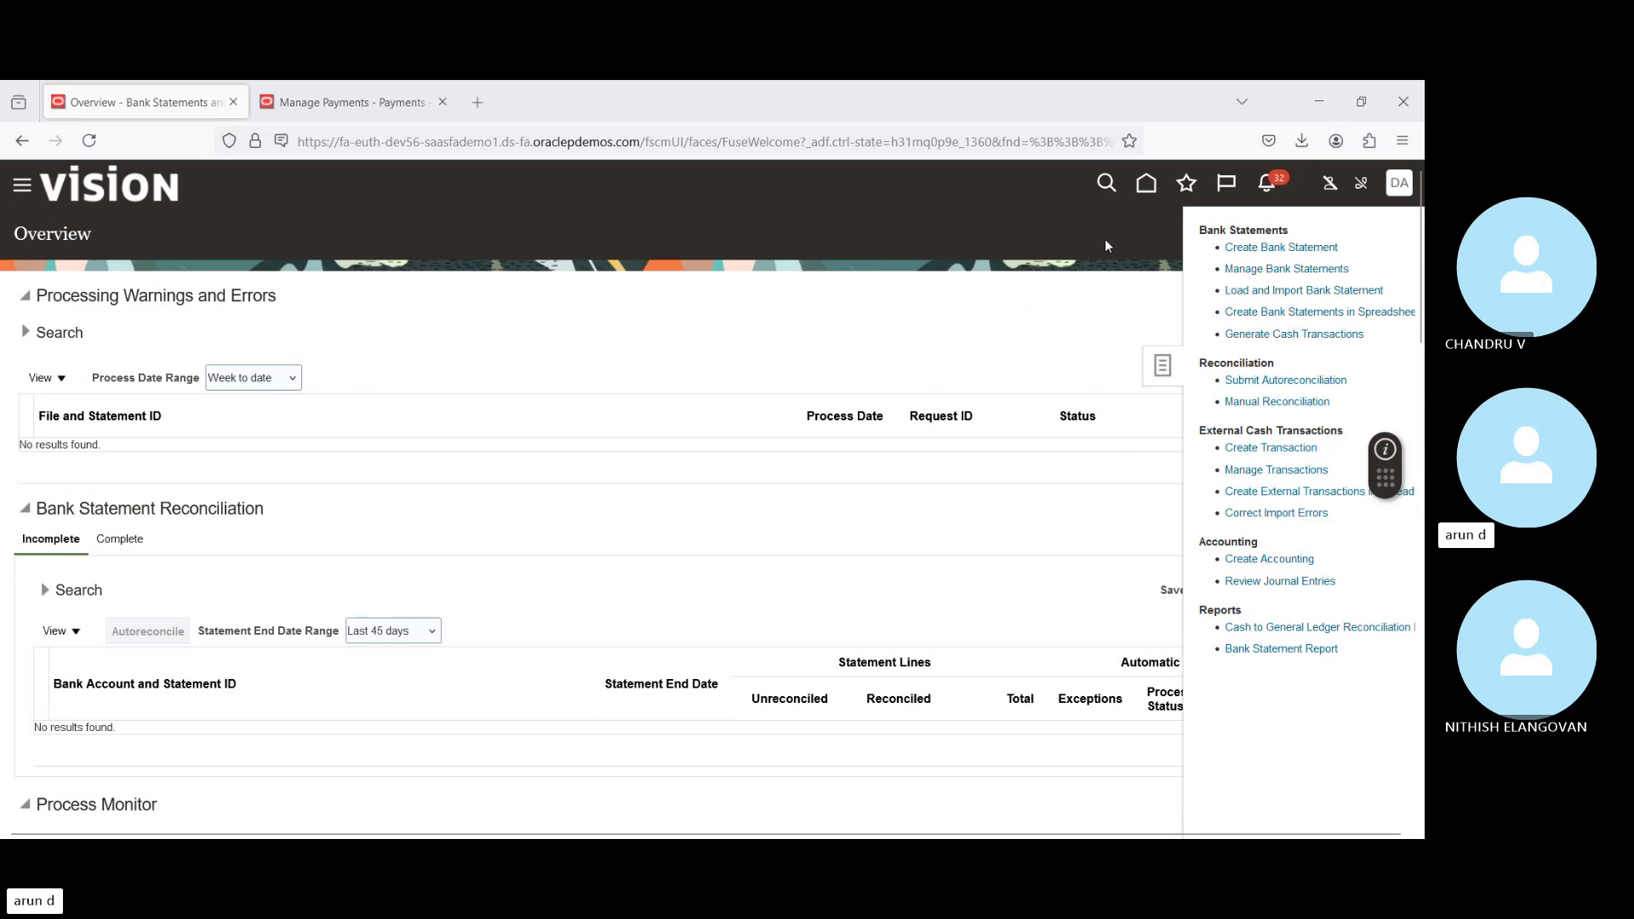
# Step: In Setup and Maintenance, show the Payments tasks and search %Transmi% for transmission configurations
pyautogui.click(1166, 372)
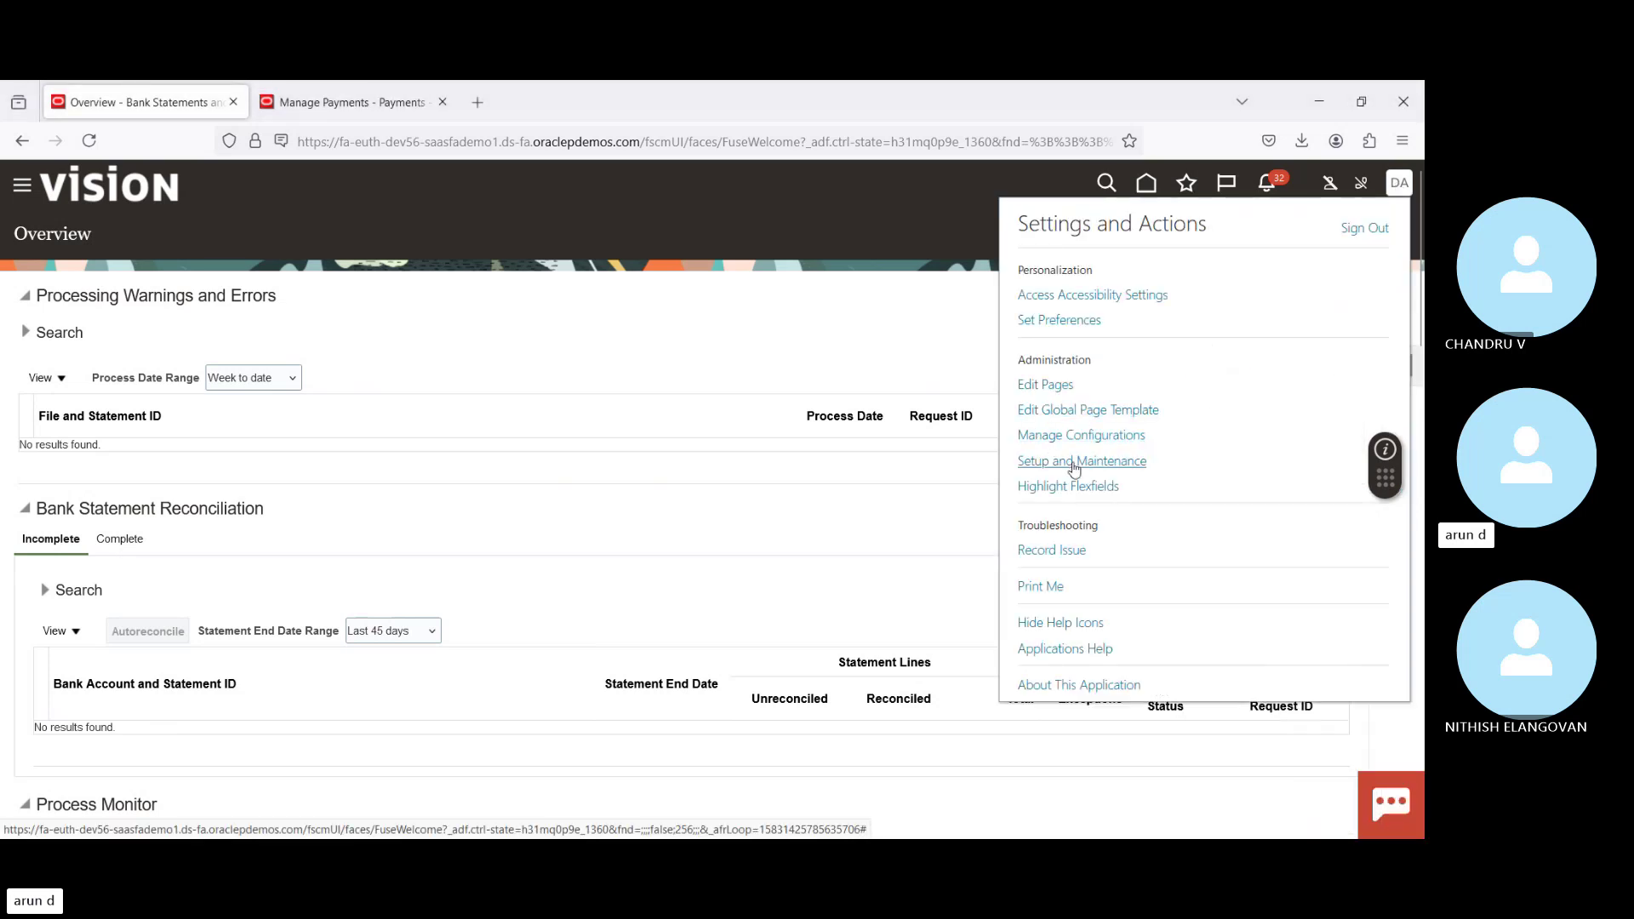
pyautogui.click(1071, 462)
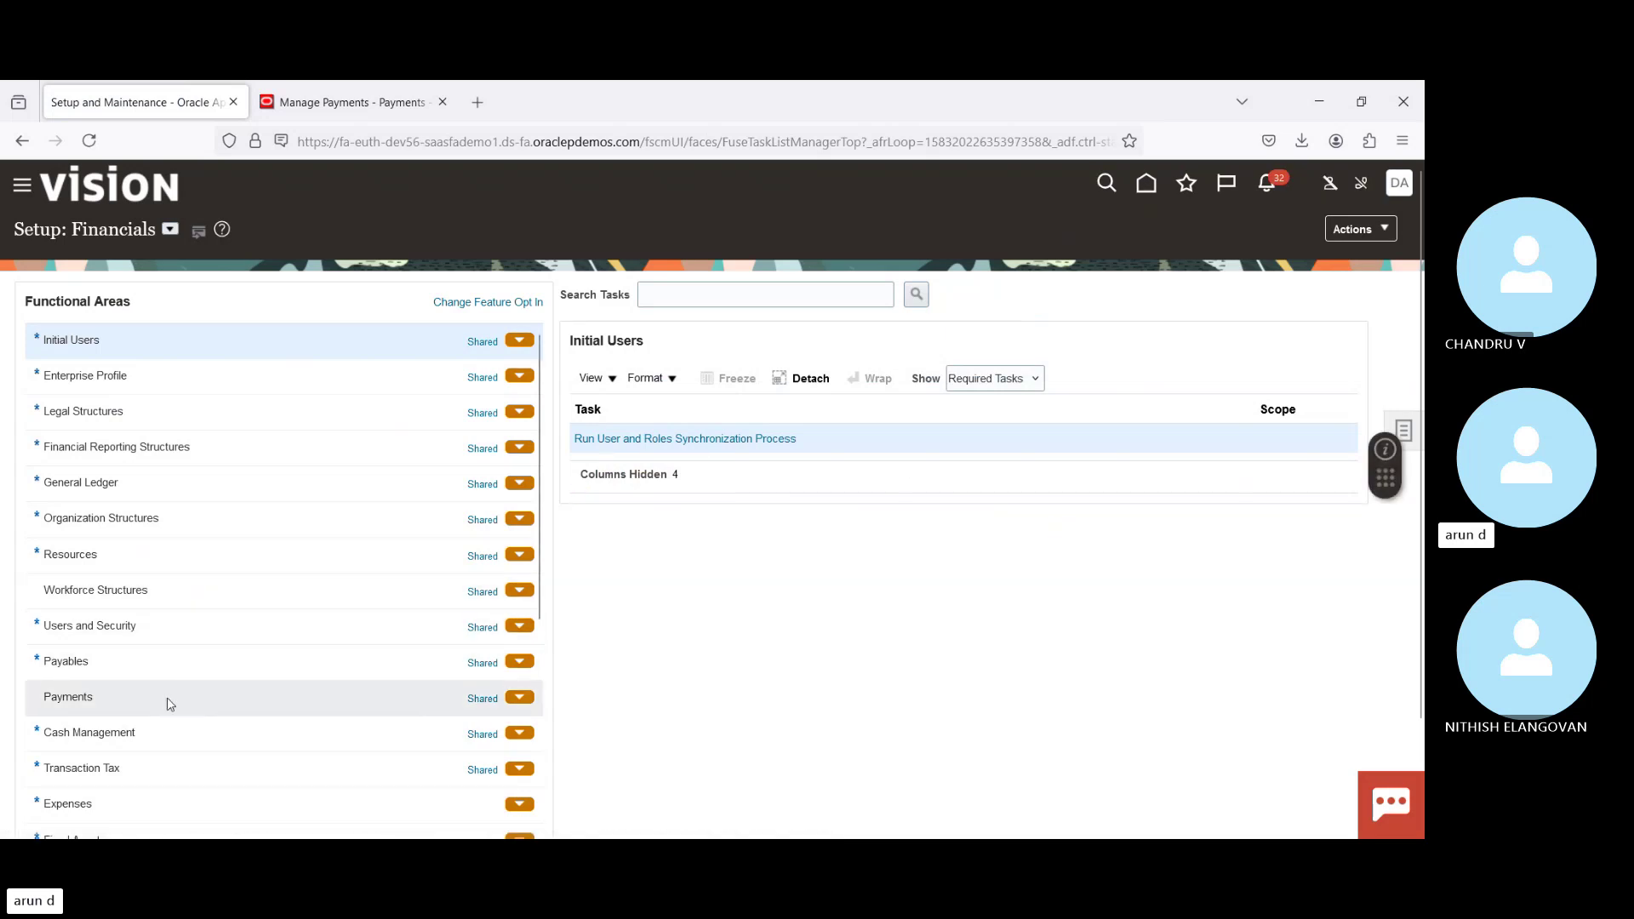
pyautogui.click(162, 691)
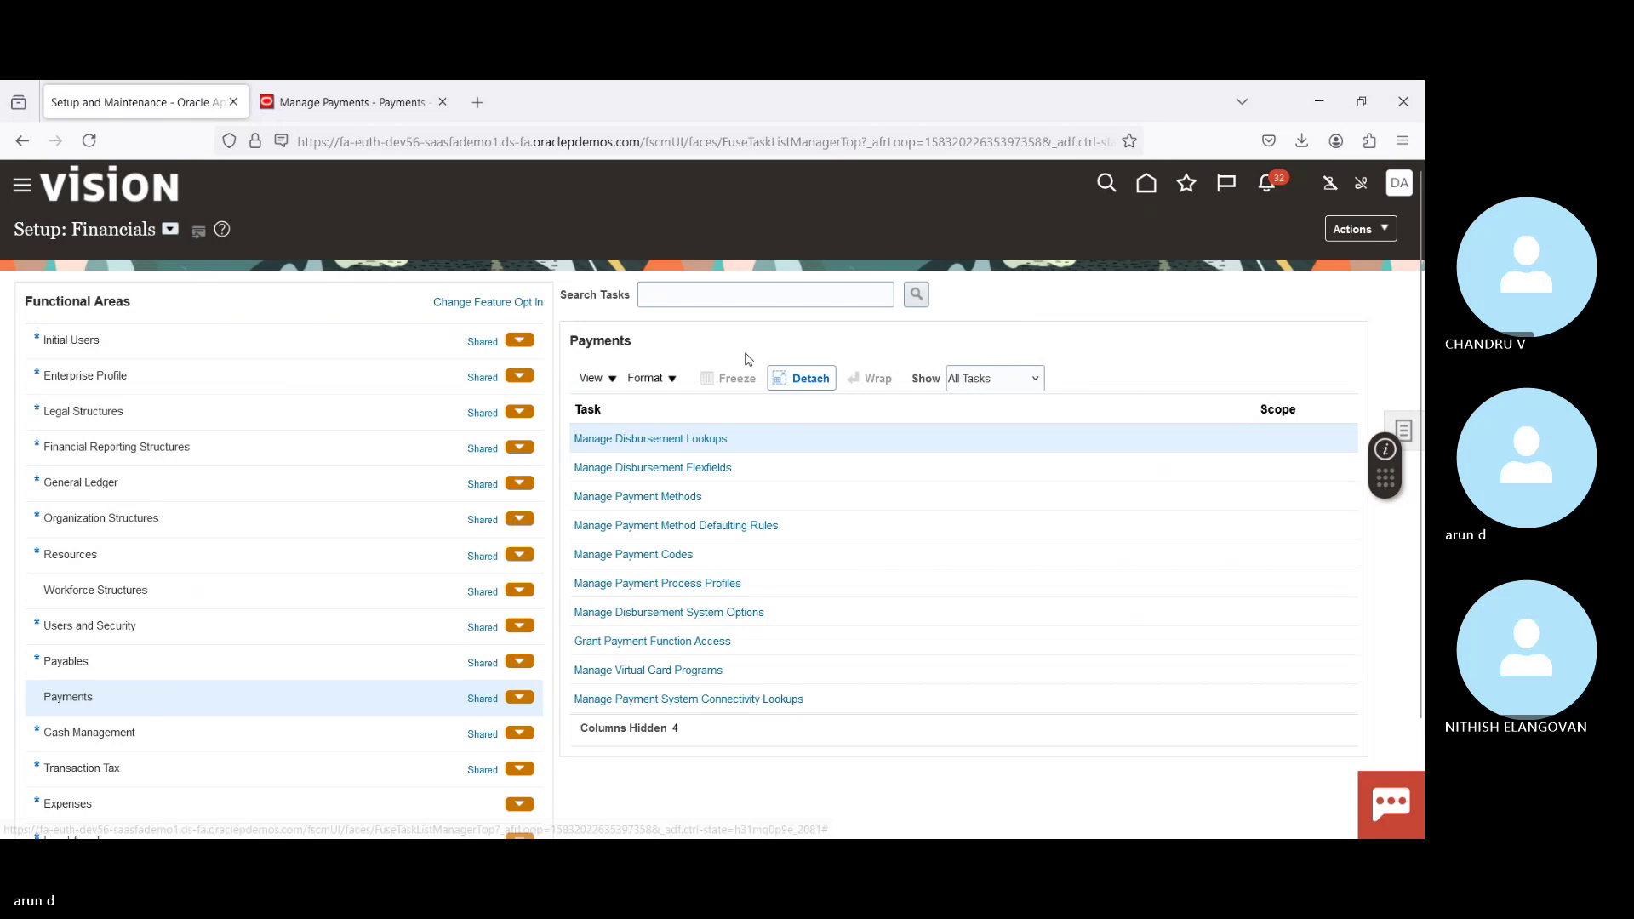
pyautogui.click(734, 297)
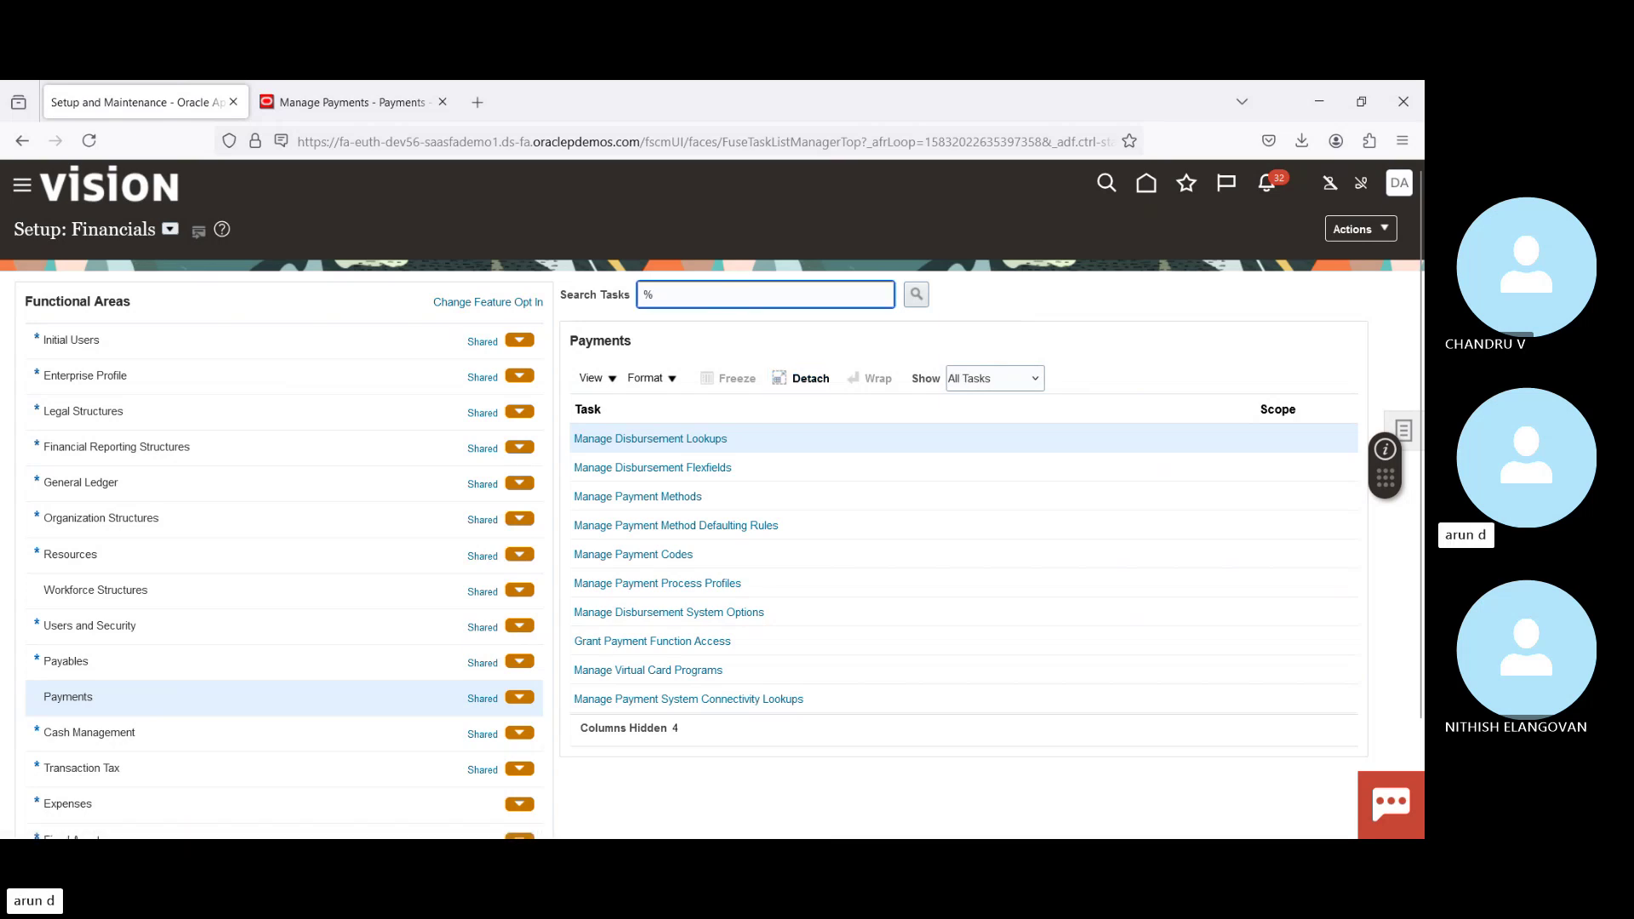
pyautogui.write('%Trans')
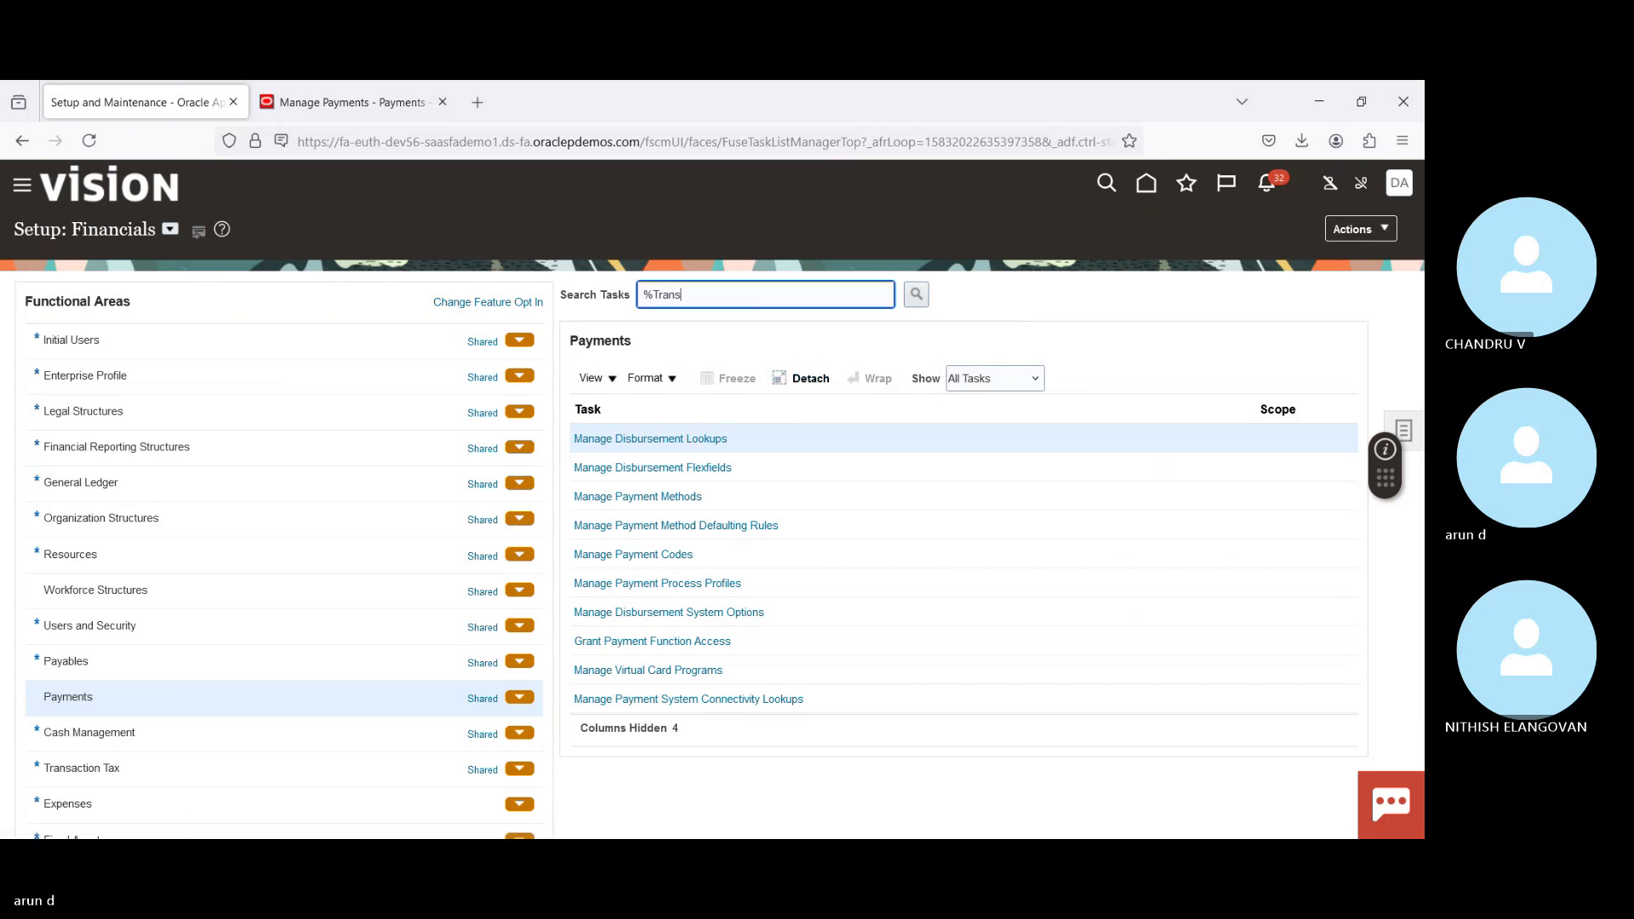
pyautogui.write('mi')
pyautogui.write('%')
pyautogui.press('Return')
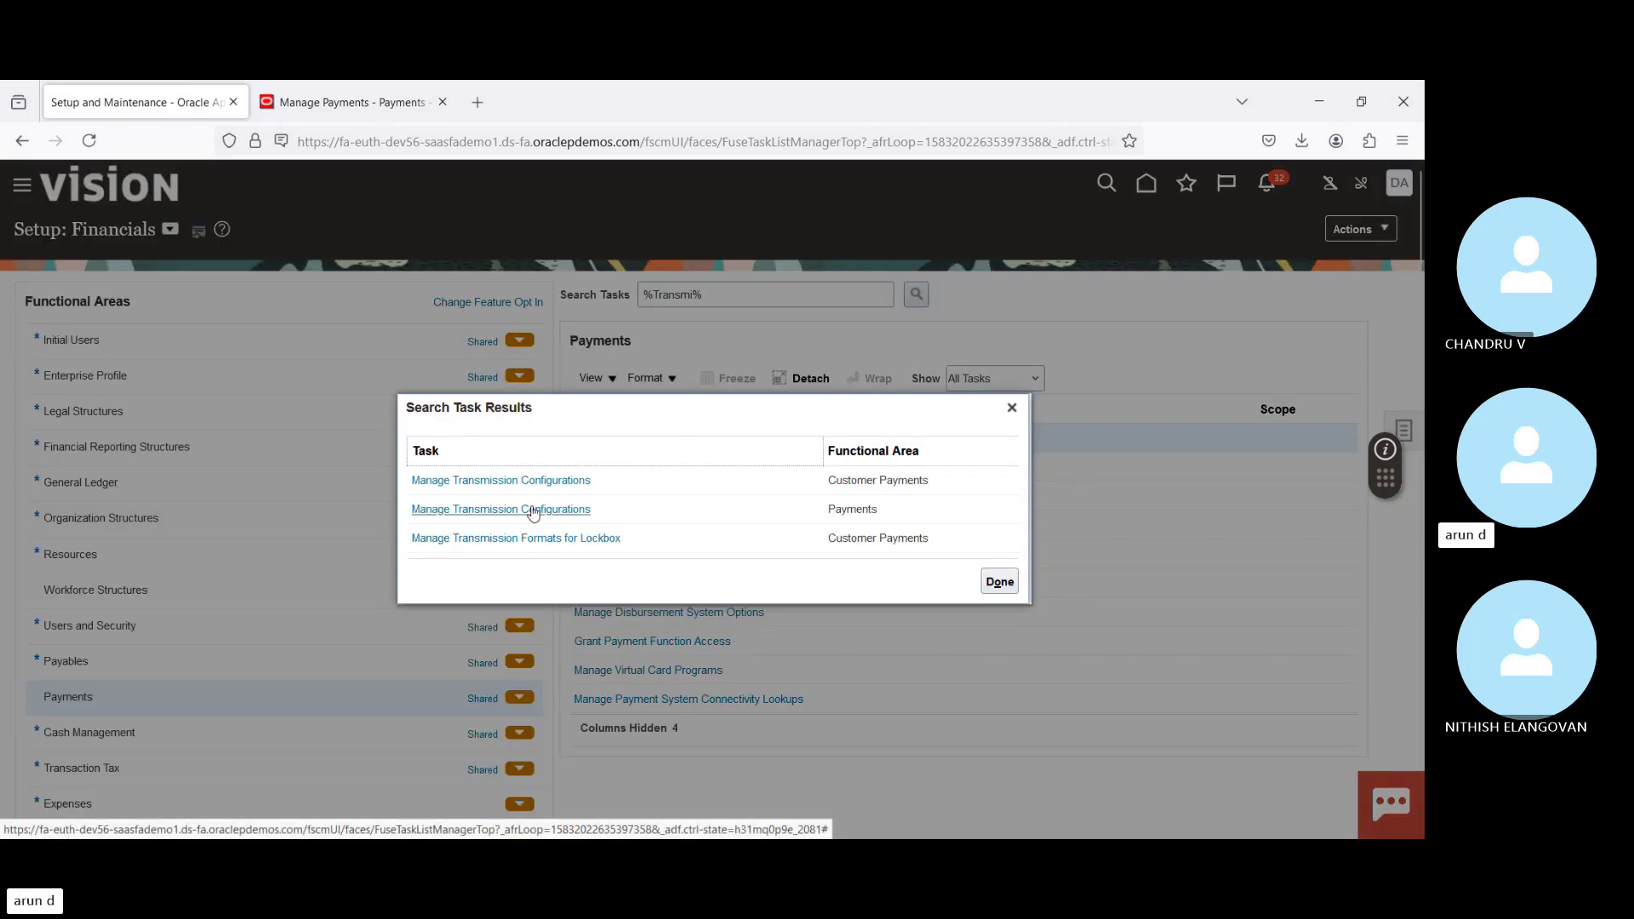
pyautogui.click(531, 509)
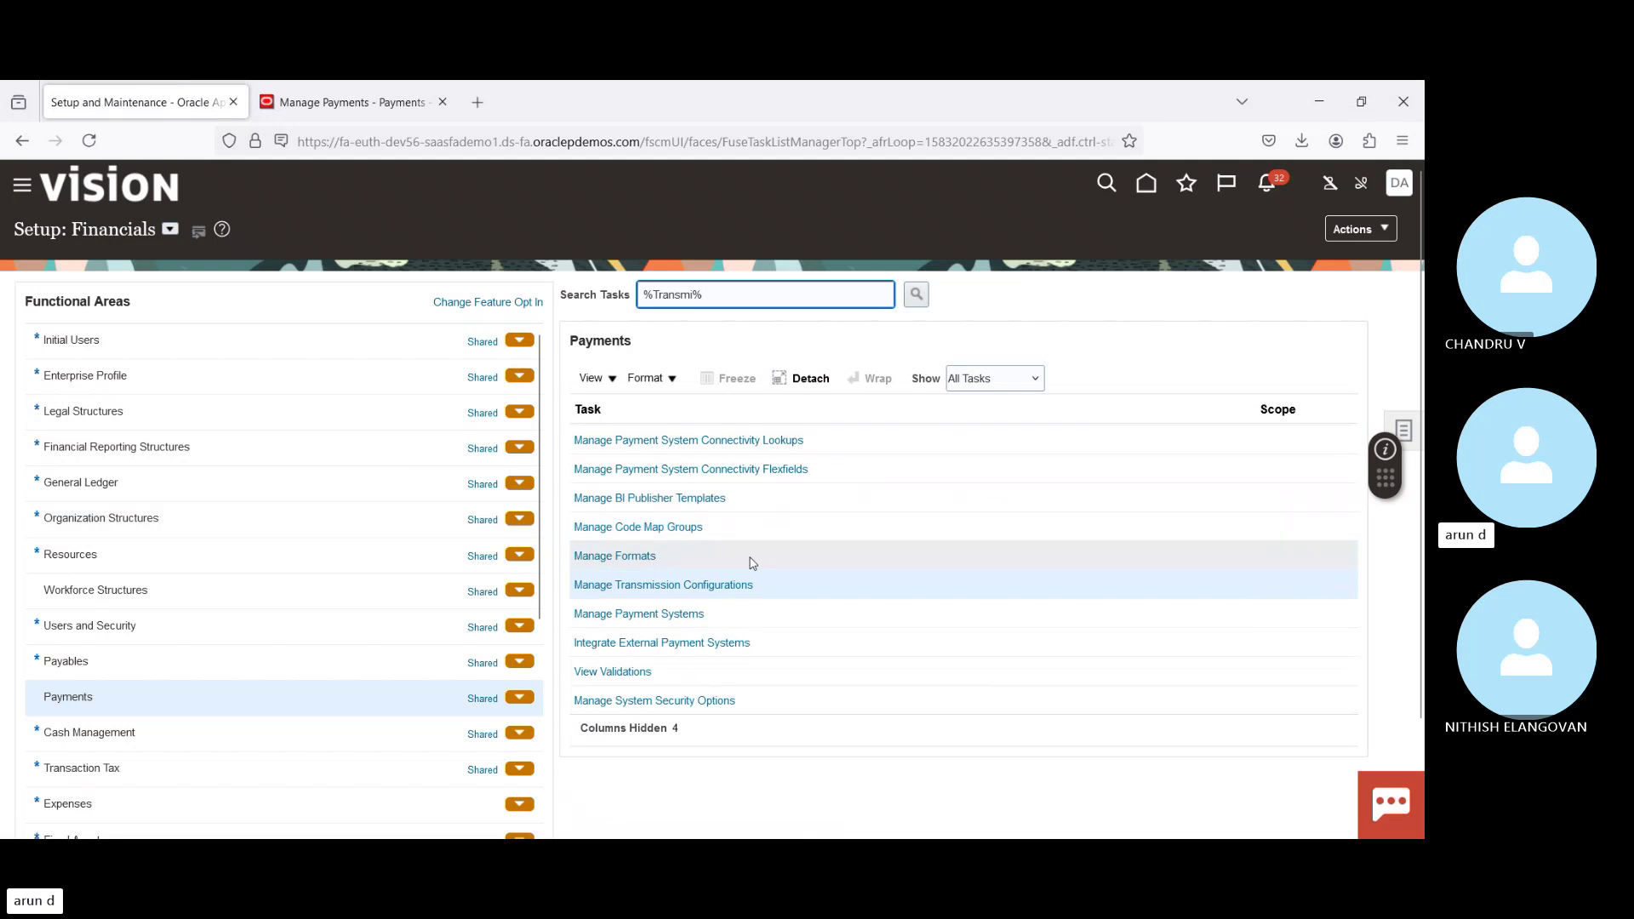
# Step: Start a new transmission configuration using the SFTP static file names protocol
pyautogui.click(696, 588)
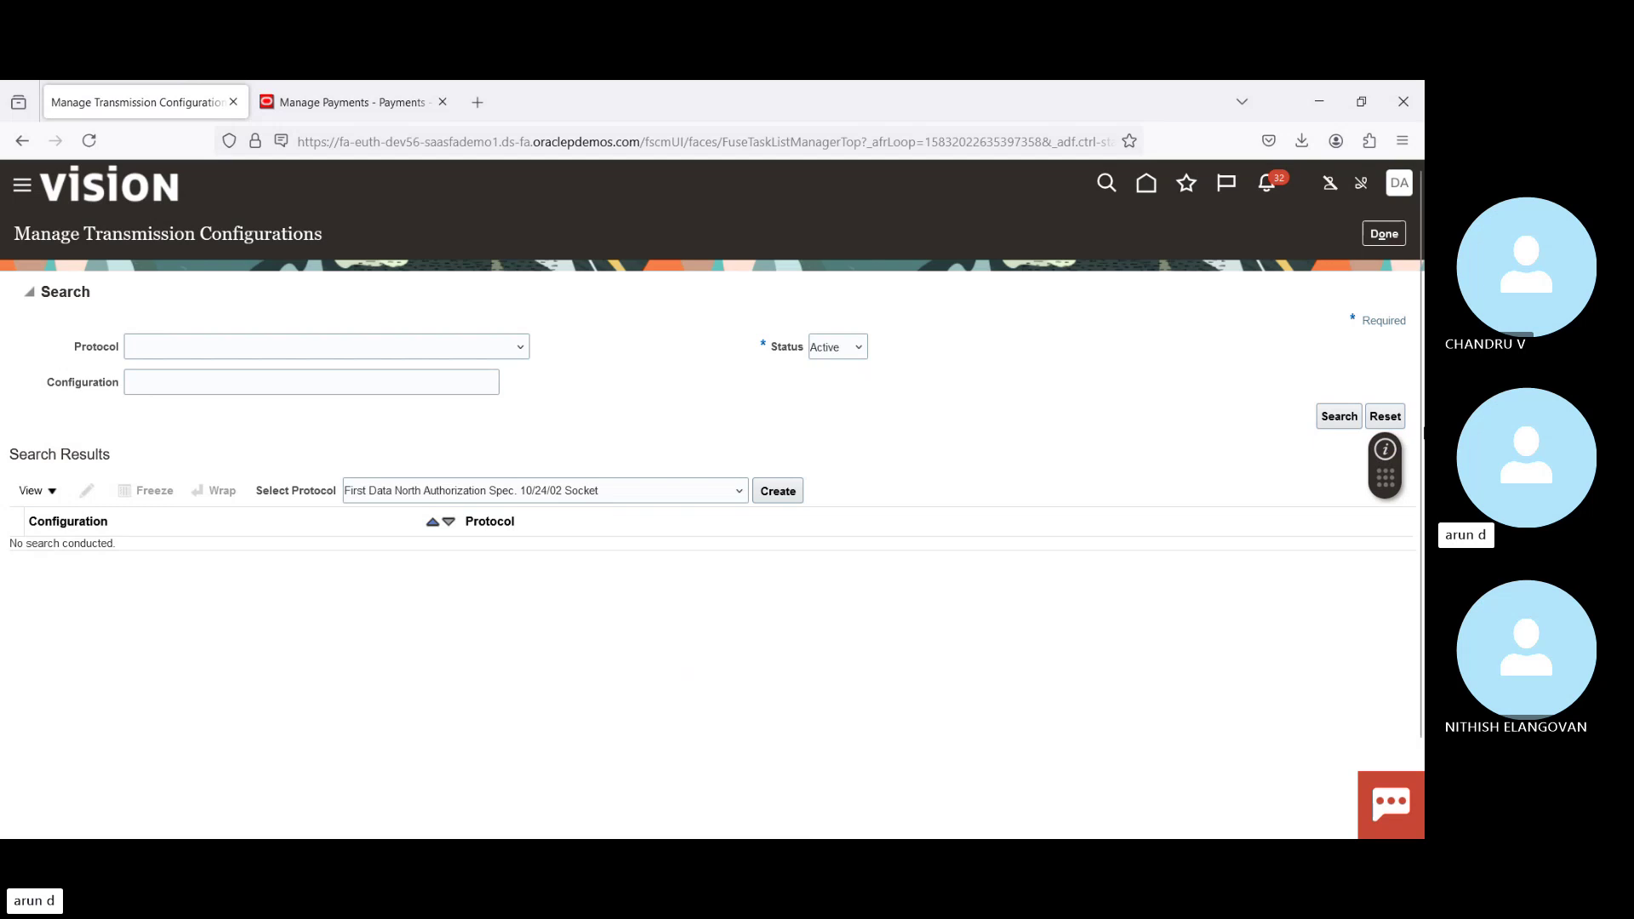
pyautogui.scroll(-2, 766, 415)
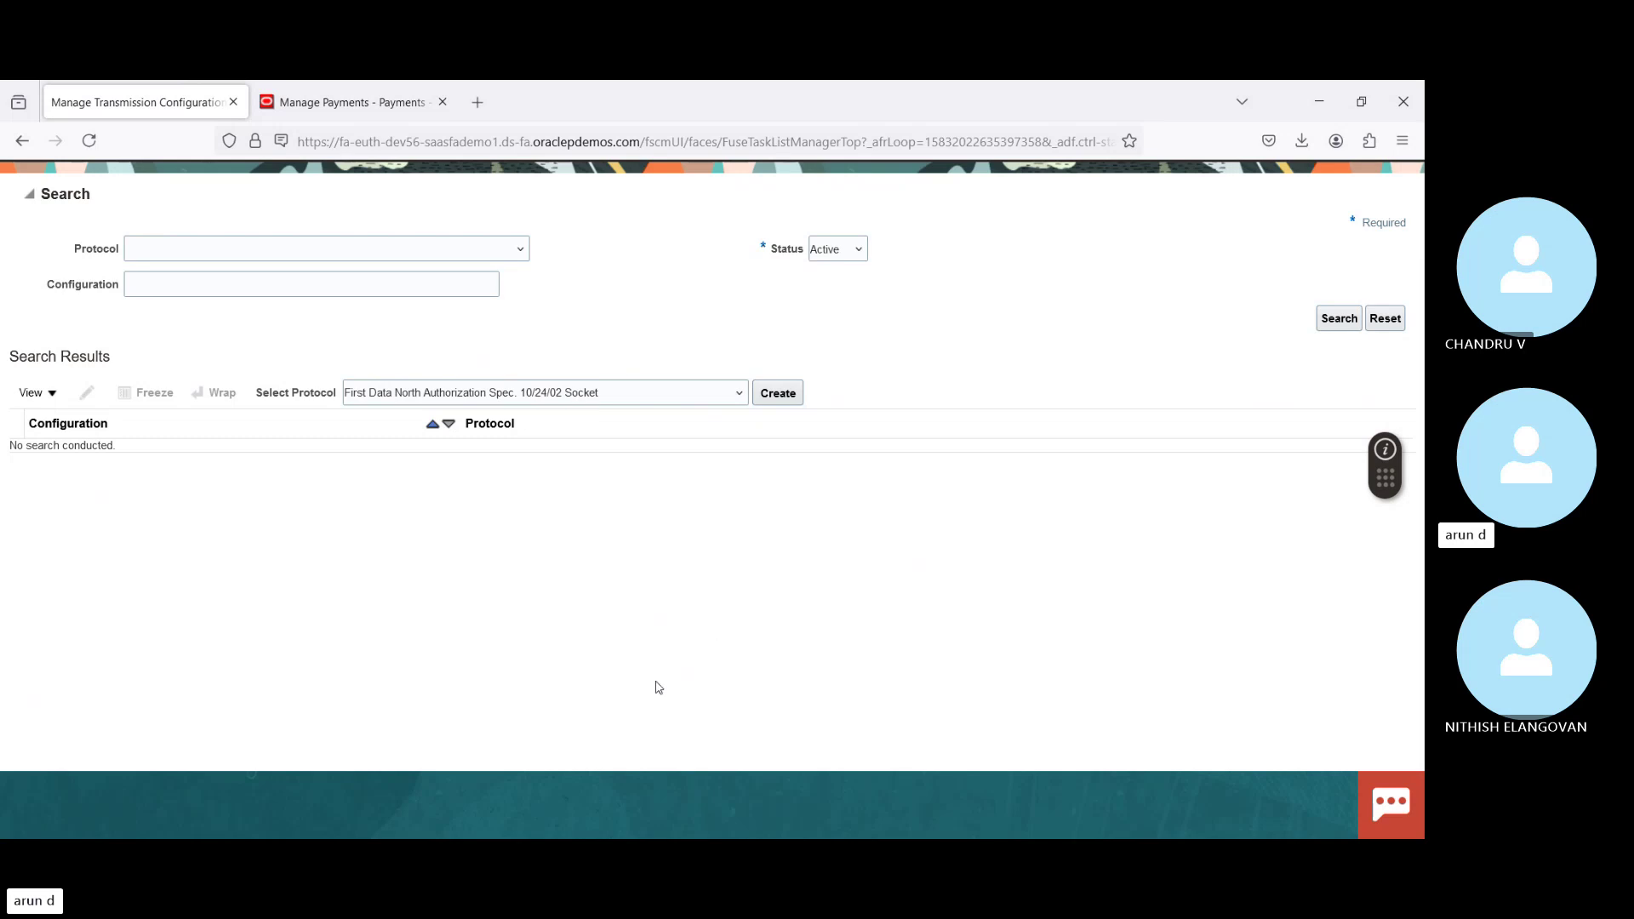
pyautogui.press('Down')
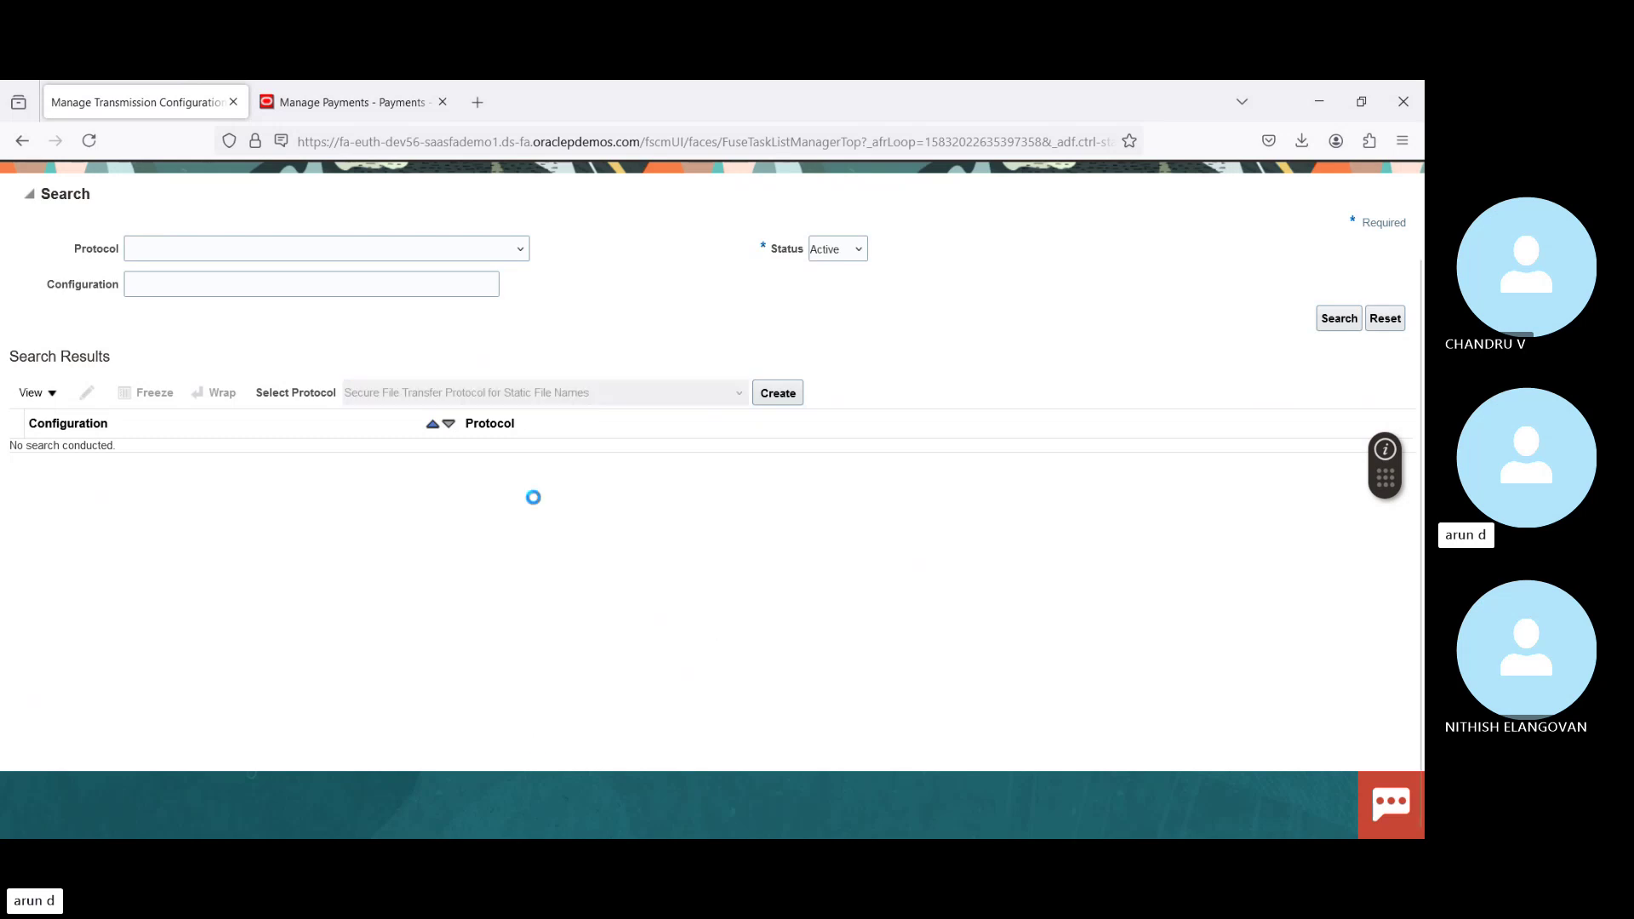
pyautogui.click(777, 400)
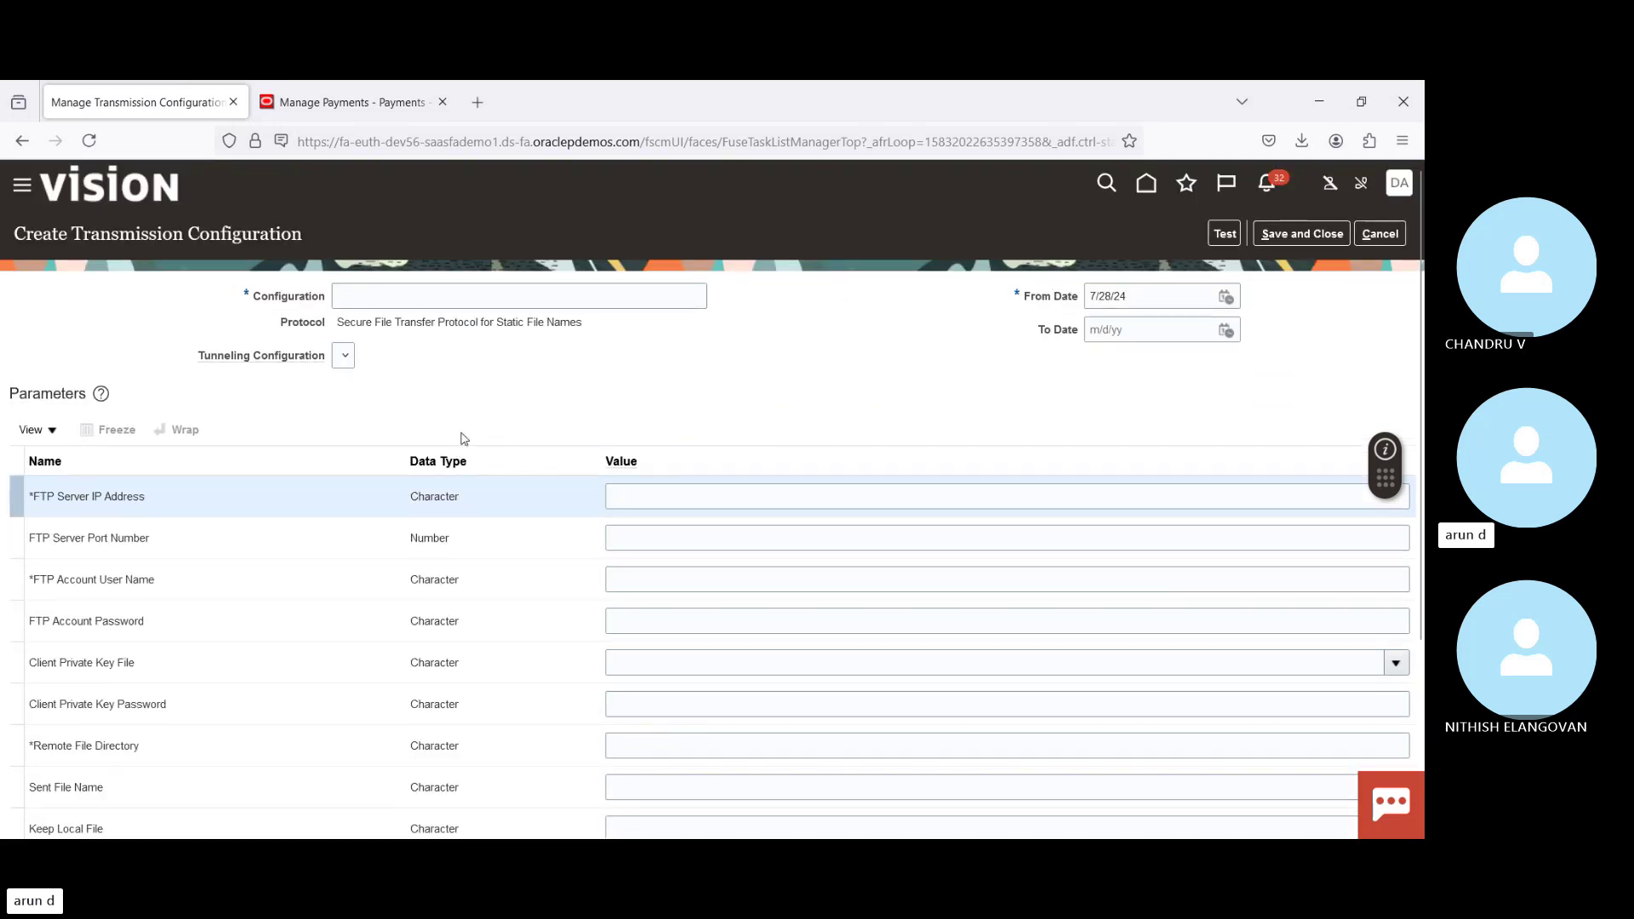
# Step: Review the FTP Server IP Address and FTP Account User Name parameters, then discard the configuration unsaved
pyautogui.moveTo(60, 497); pyautogui.dragTo(149, 507)
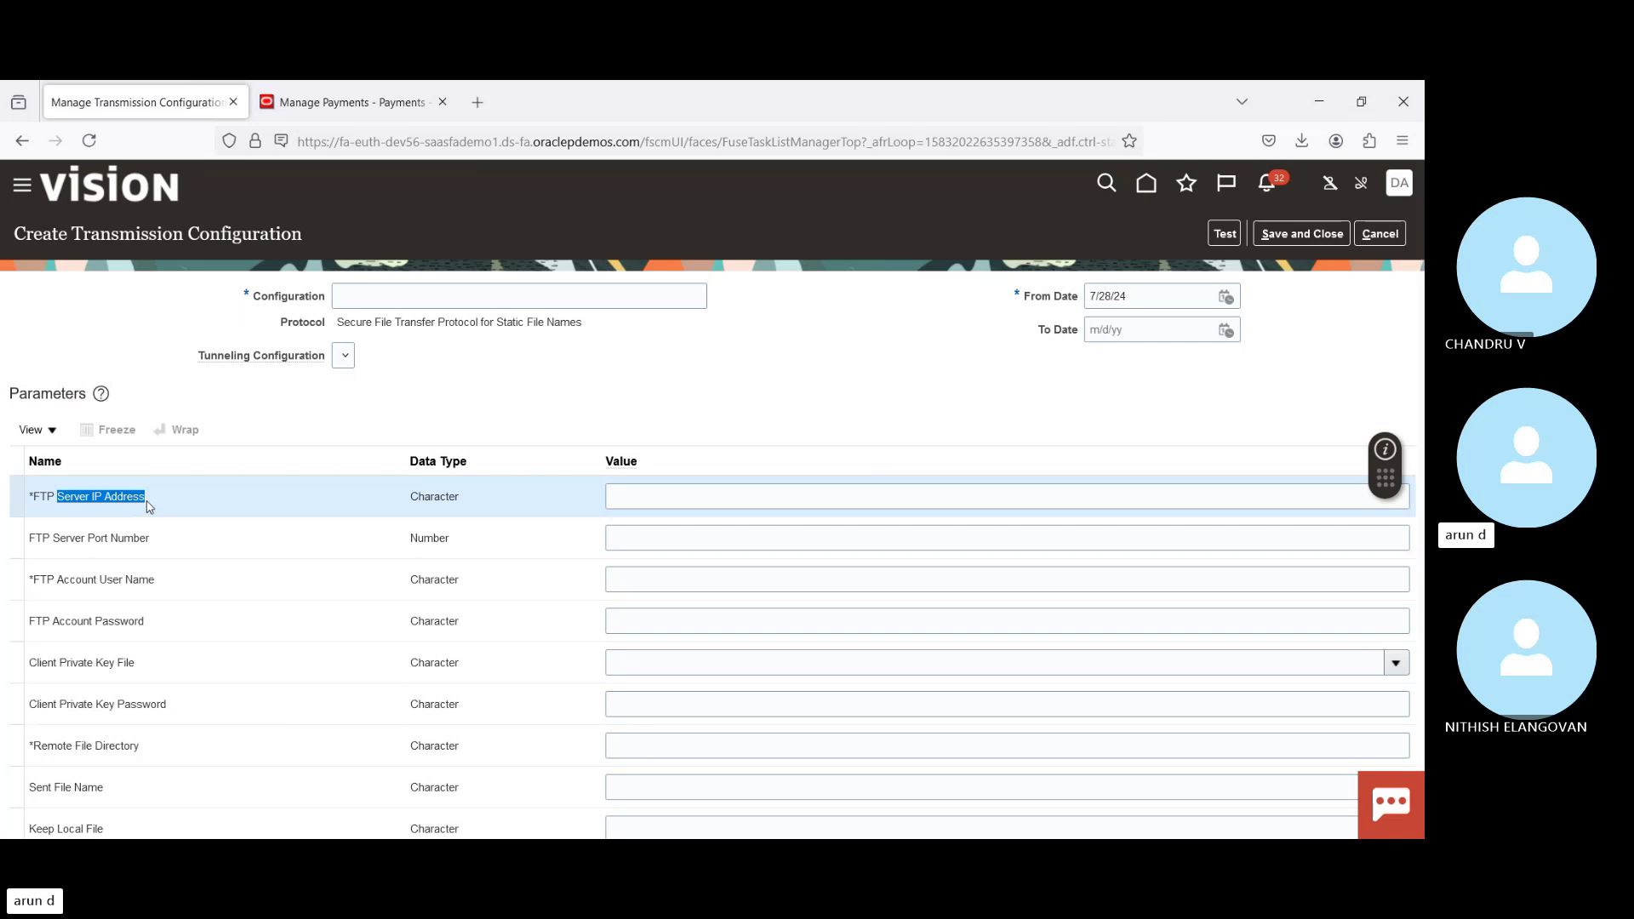
pyautogui.click(63, 581)
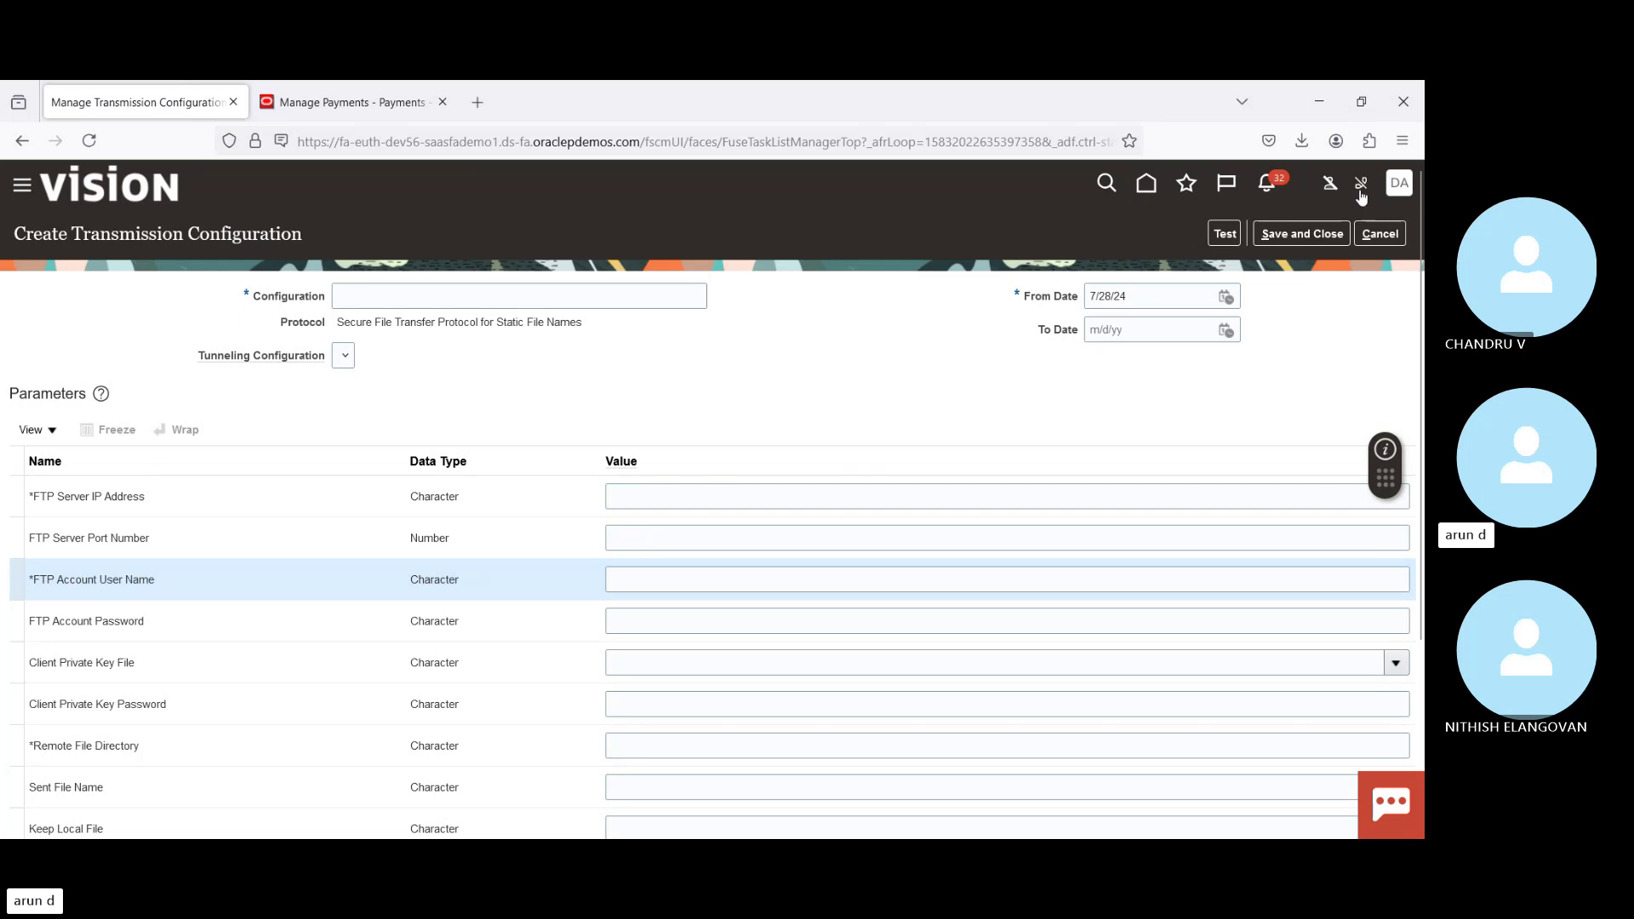
pyautogui.click(1357, 243)
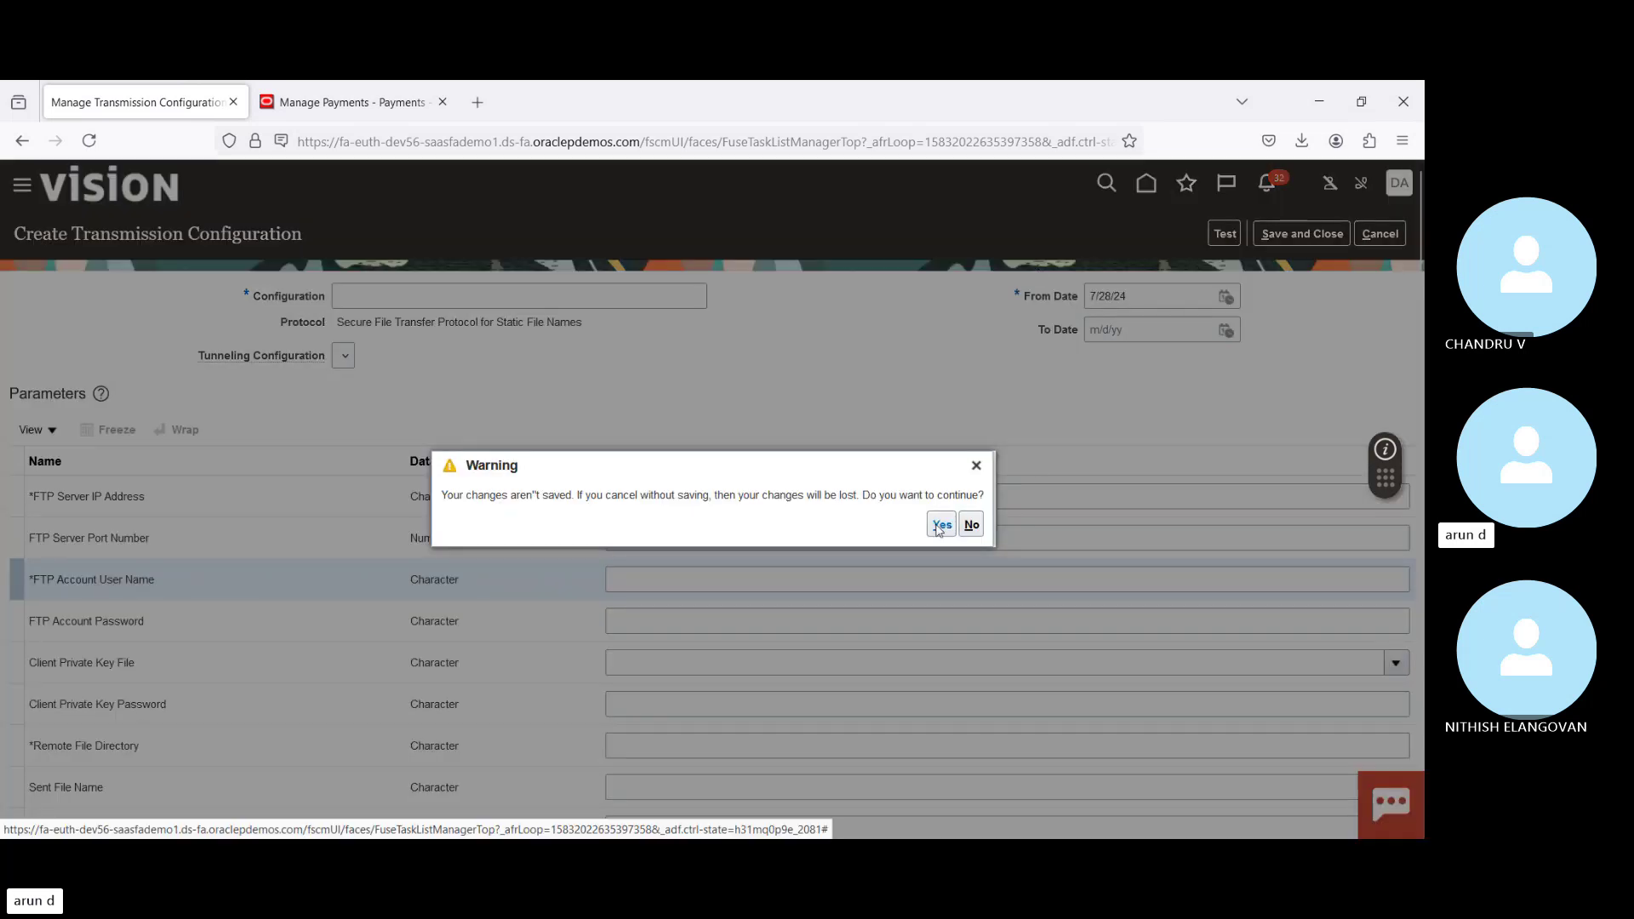
pyautogui.click(940, 526)
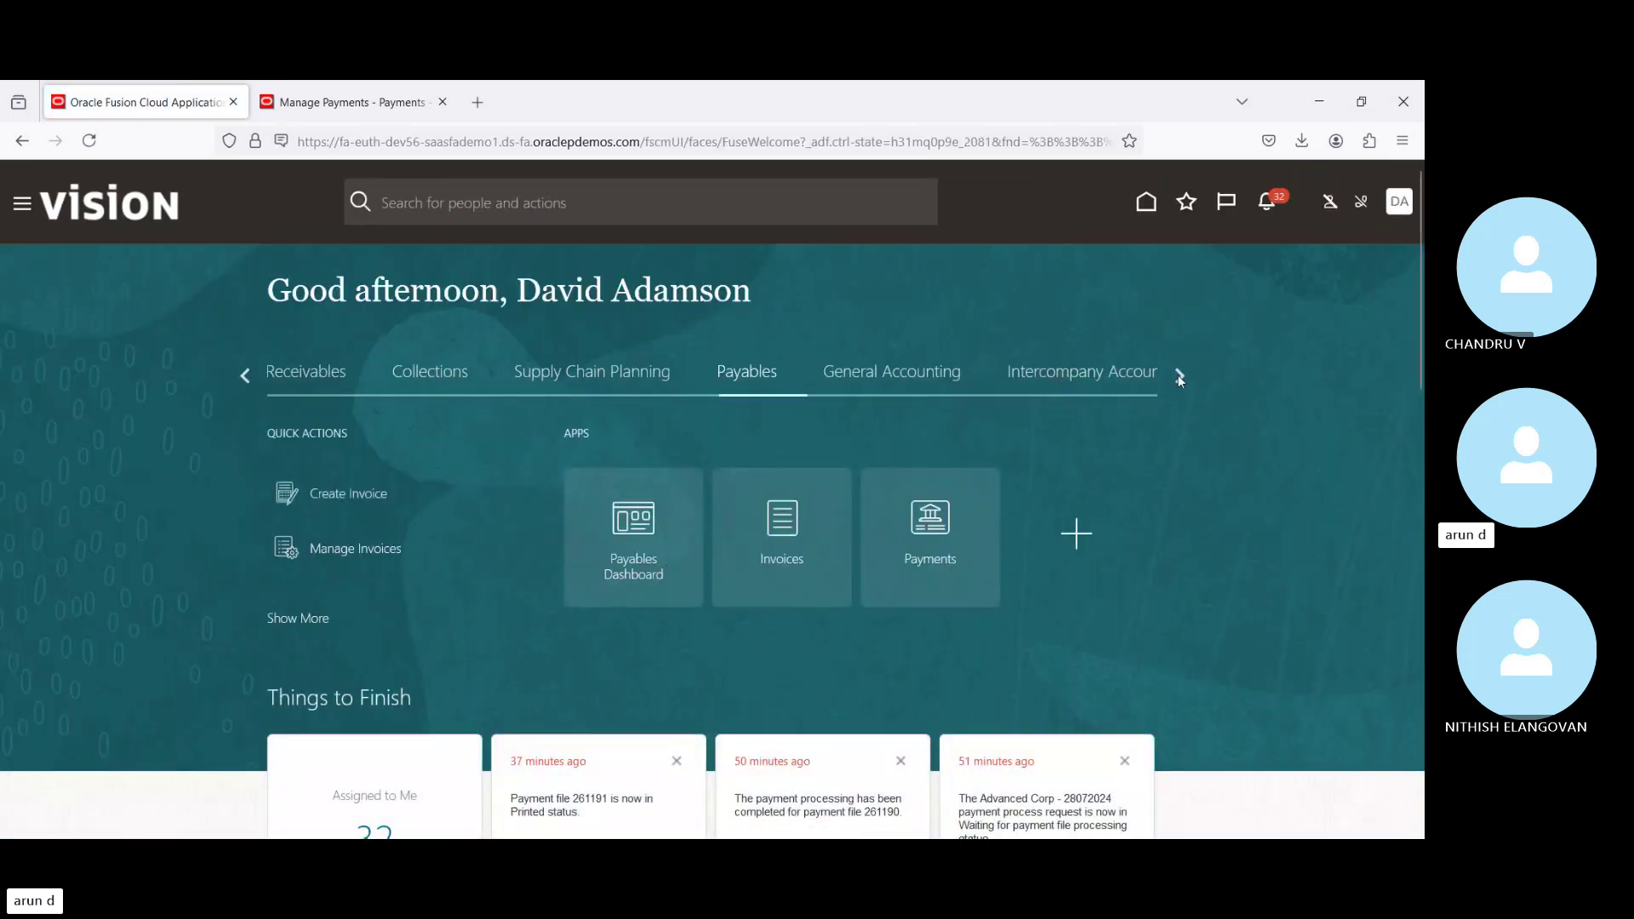
# Step: Open Bank Statements and Reconciliation from the Cash Management apps on the home page
pyautogui.click(1180, 377)
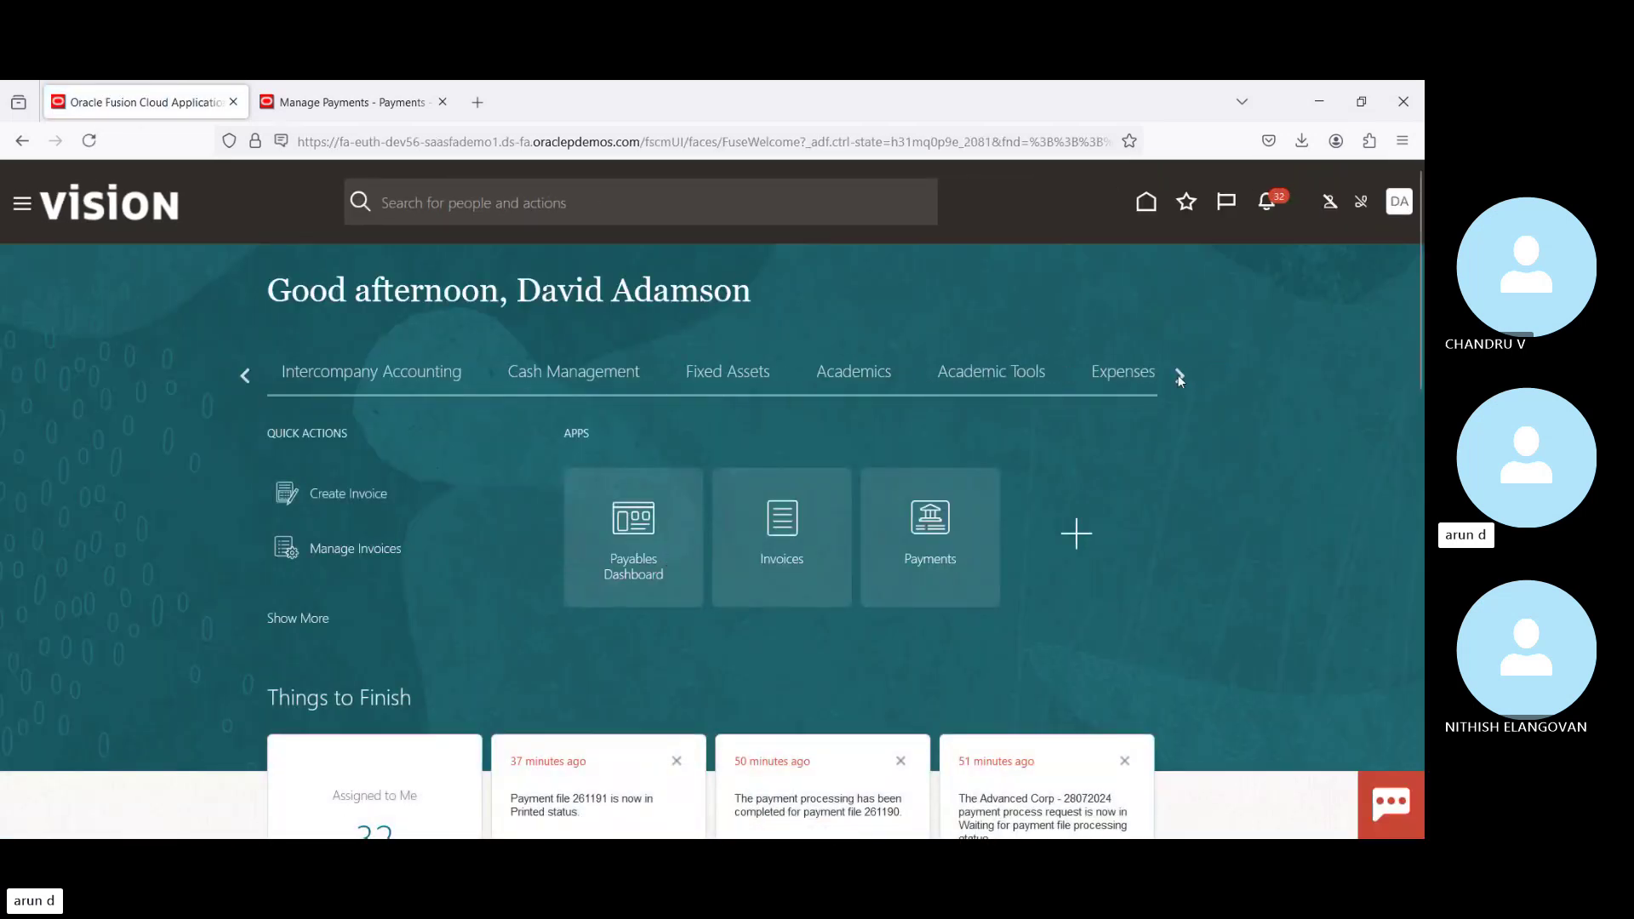
pyautogui.click(546, 376)
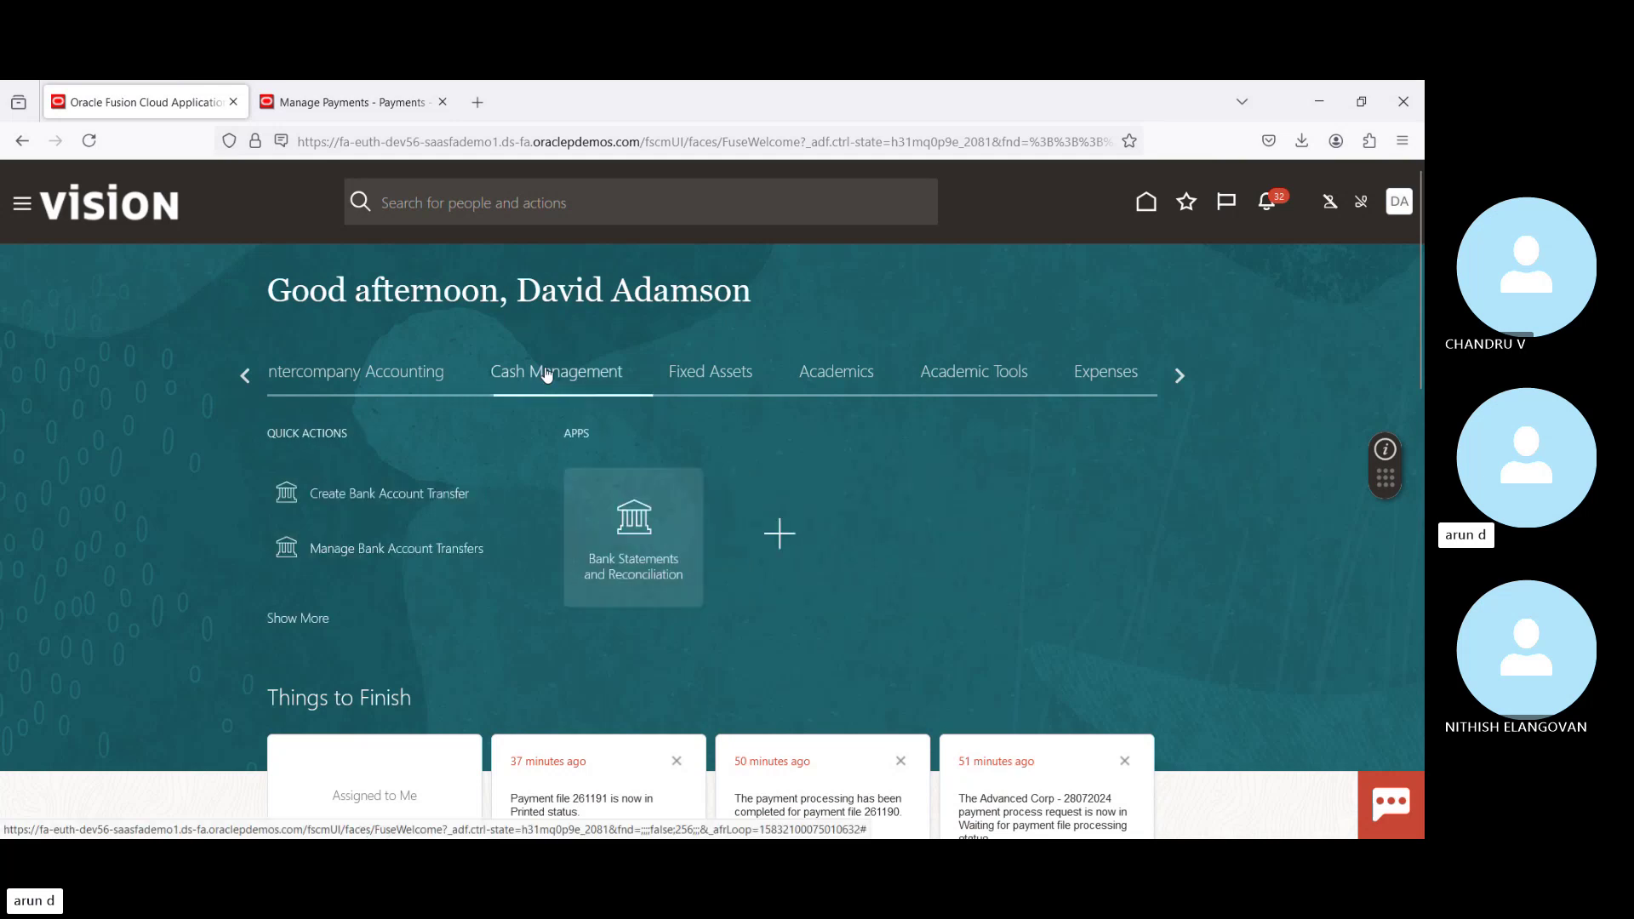
pyautogui.click(640, 537)
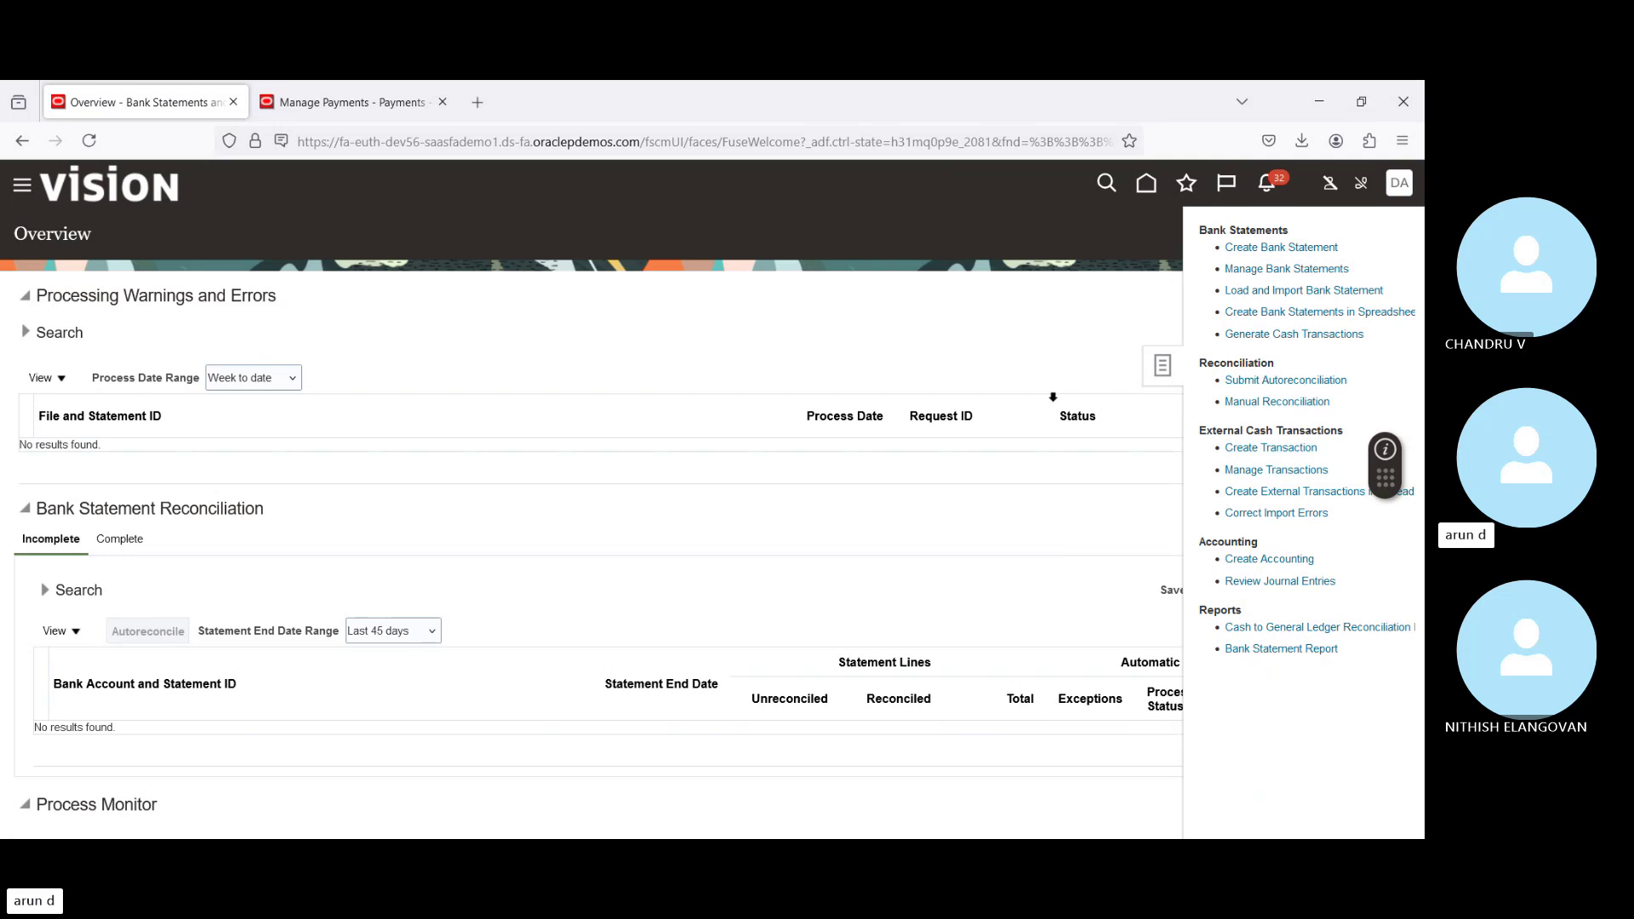
# Step: Start a new bank statement and discard it without saving
pyautogui.click(1271, 247)
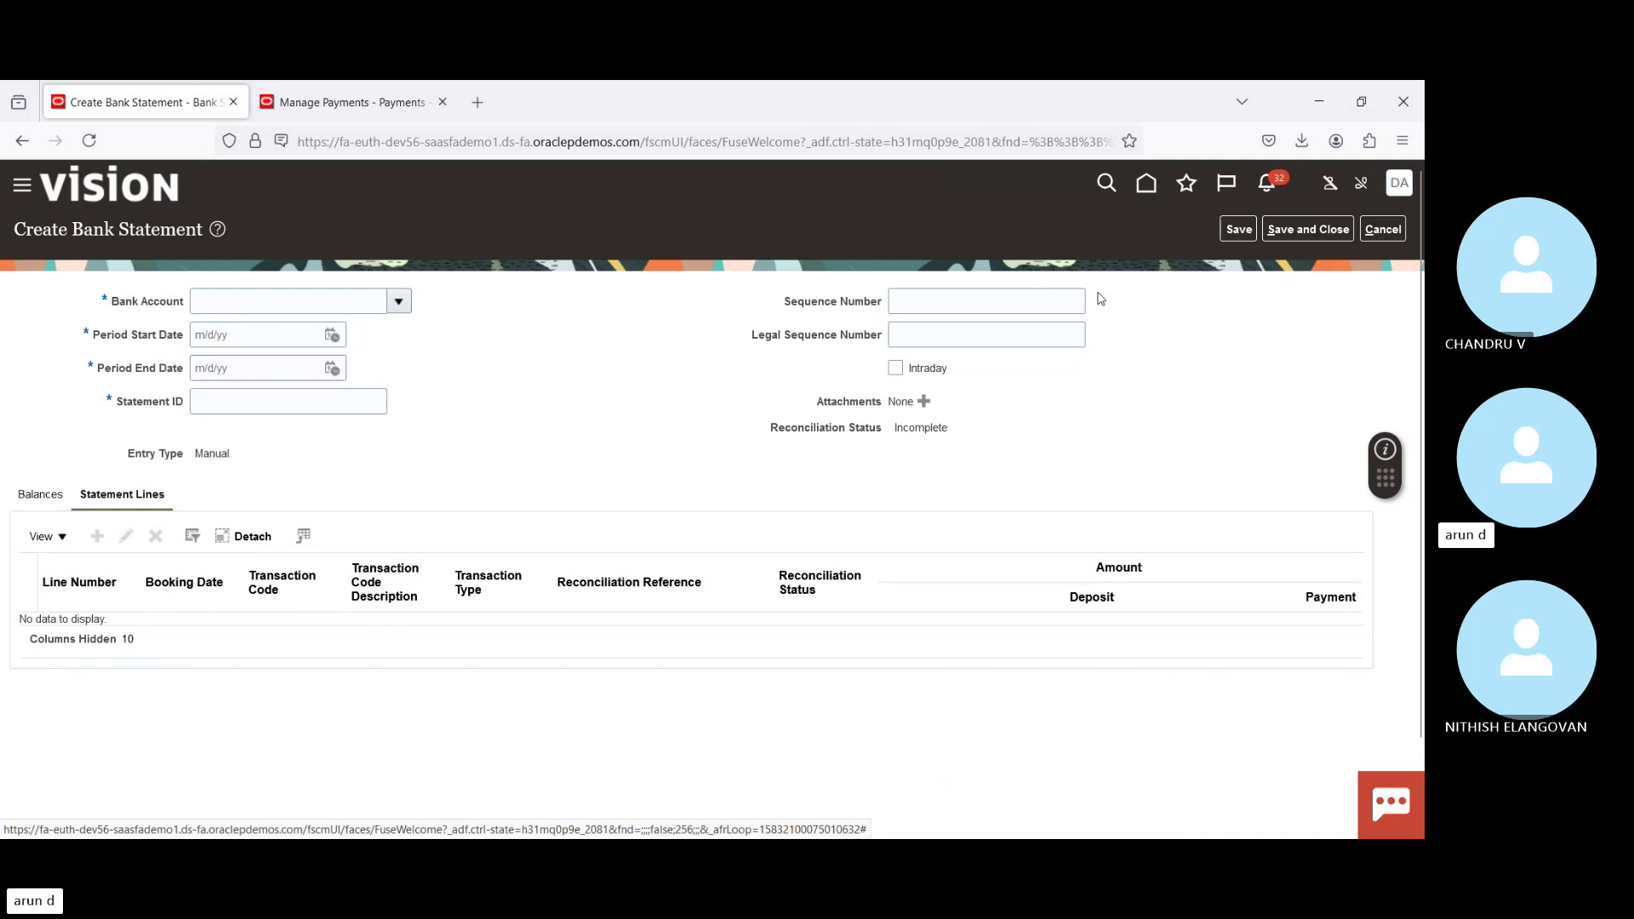
pyautogui.click(1380, 233)
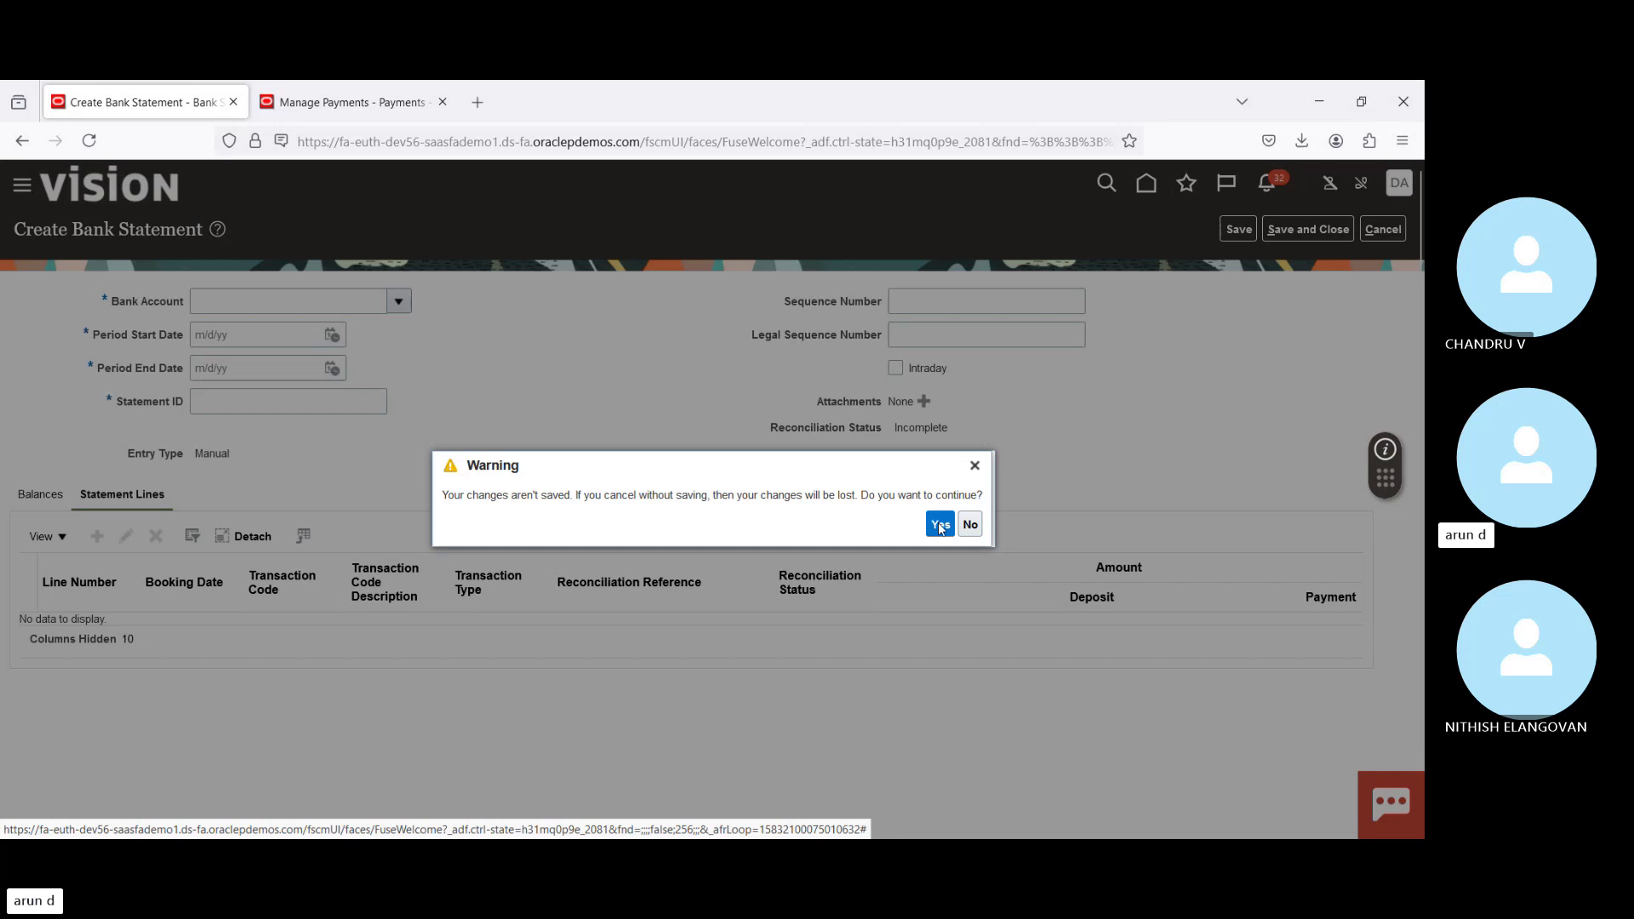
pyautogui.click(941, 526)
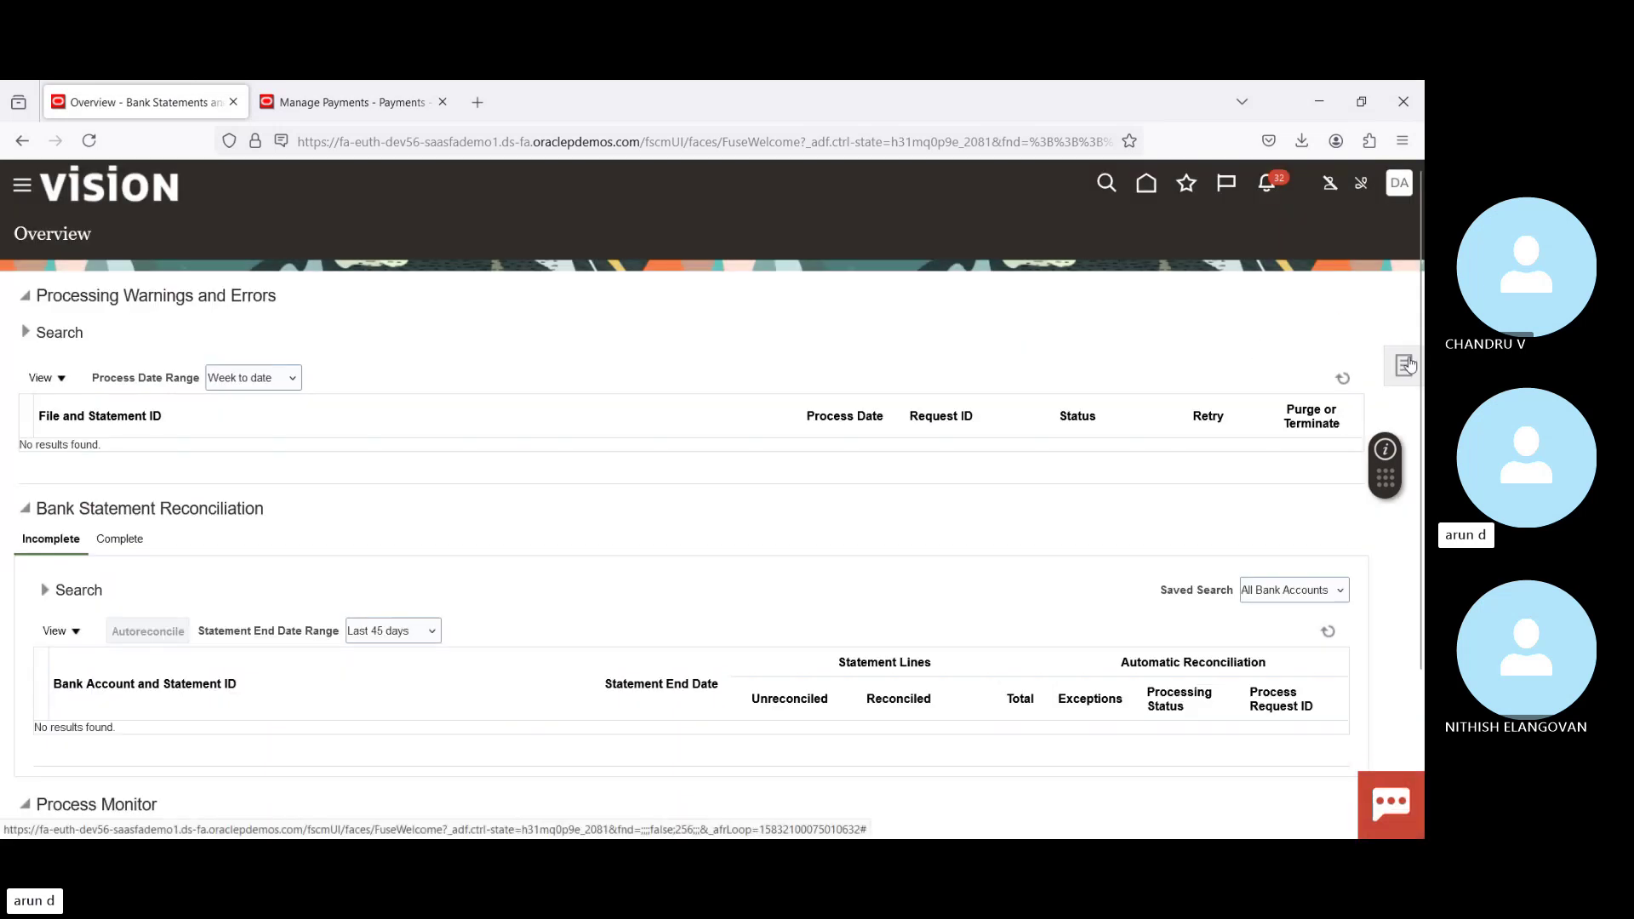
pyautogui.click(1407, 365)
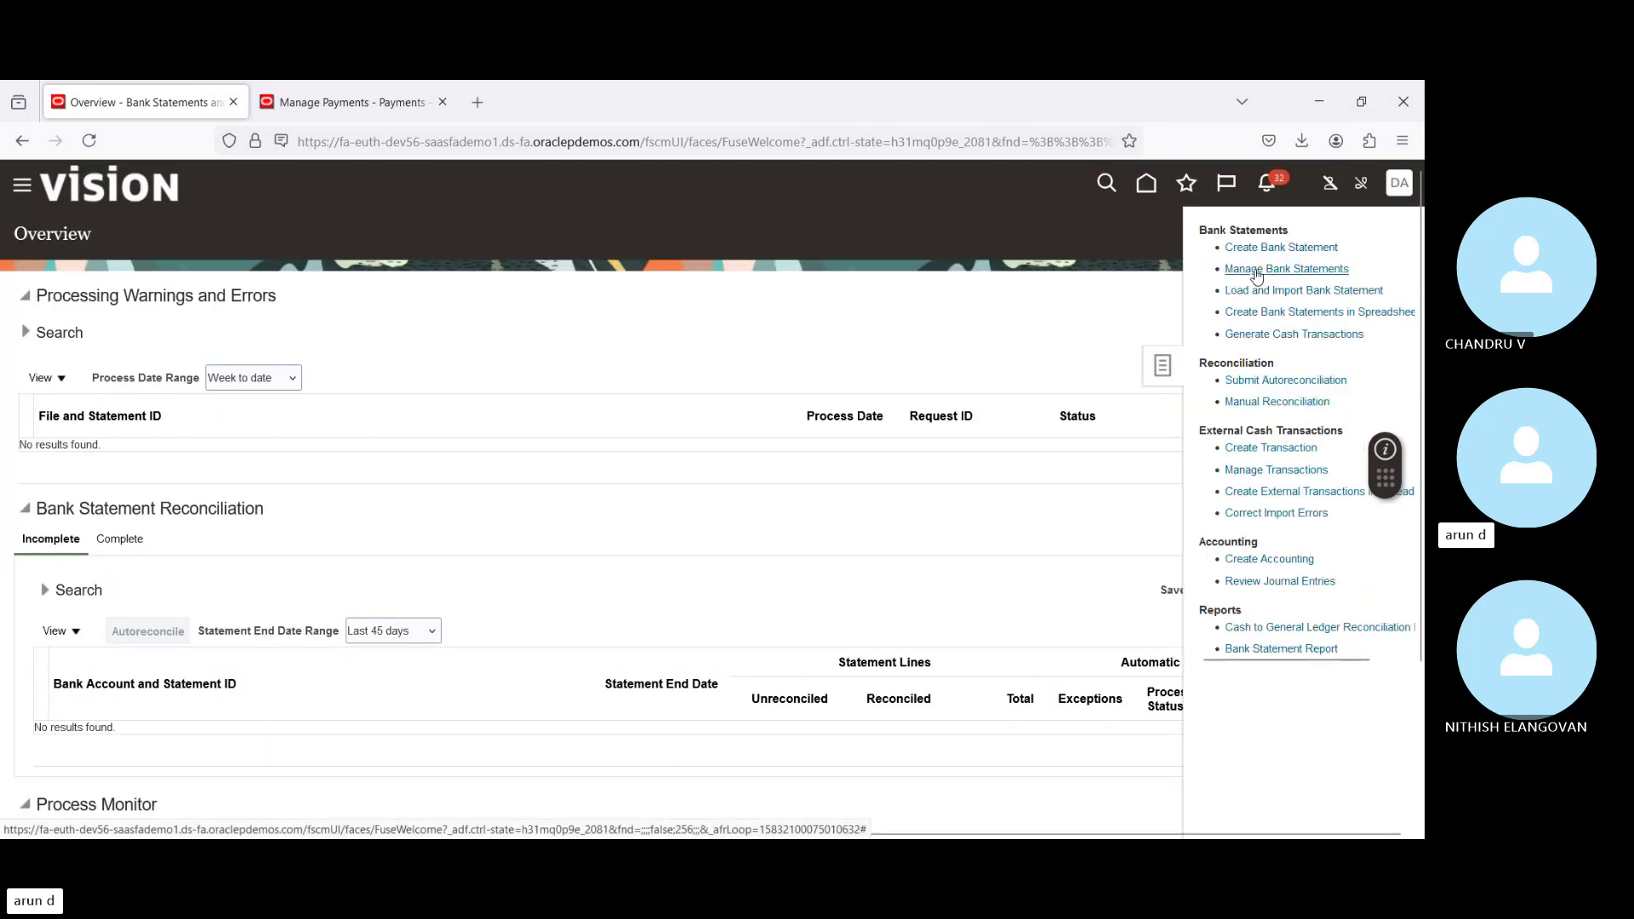
# Step: Open BofA-2869 statement 293857 for editing and show its statement lines
pyautogui.click(1256, 271)
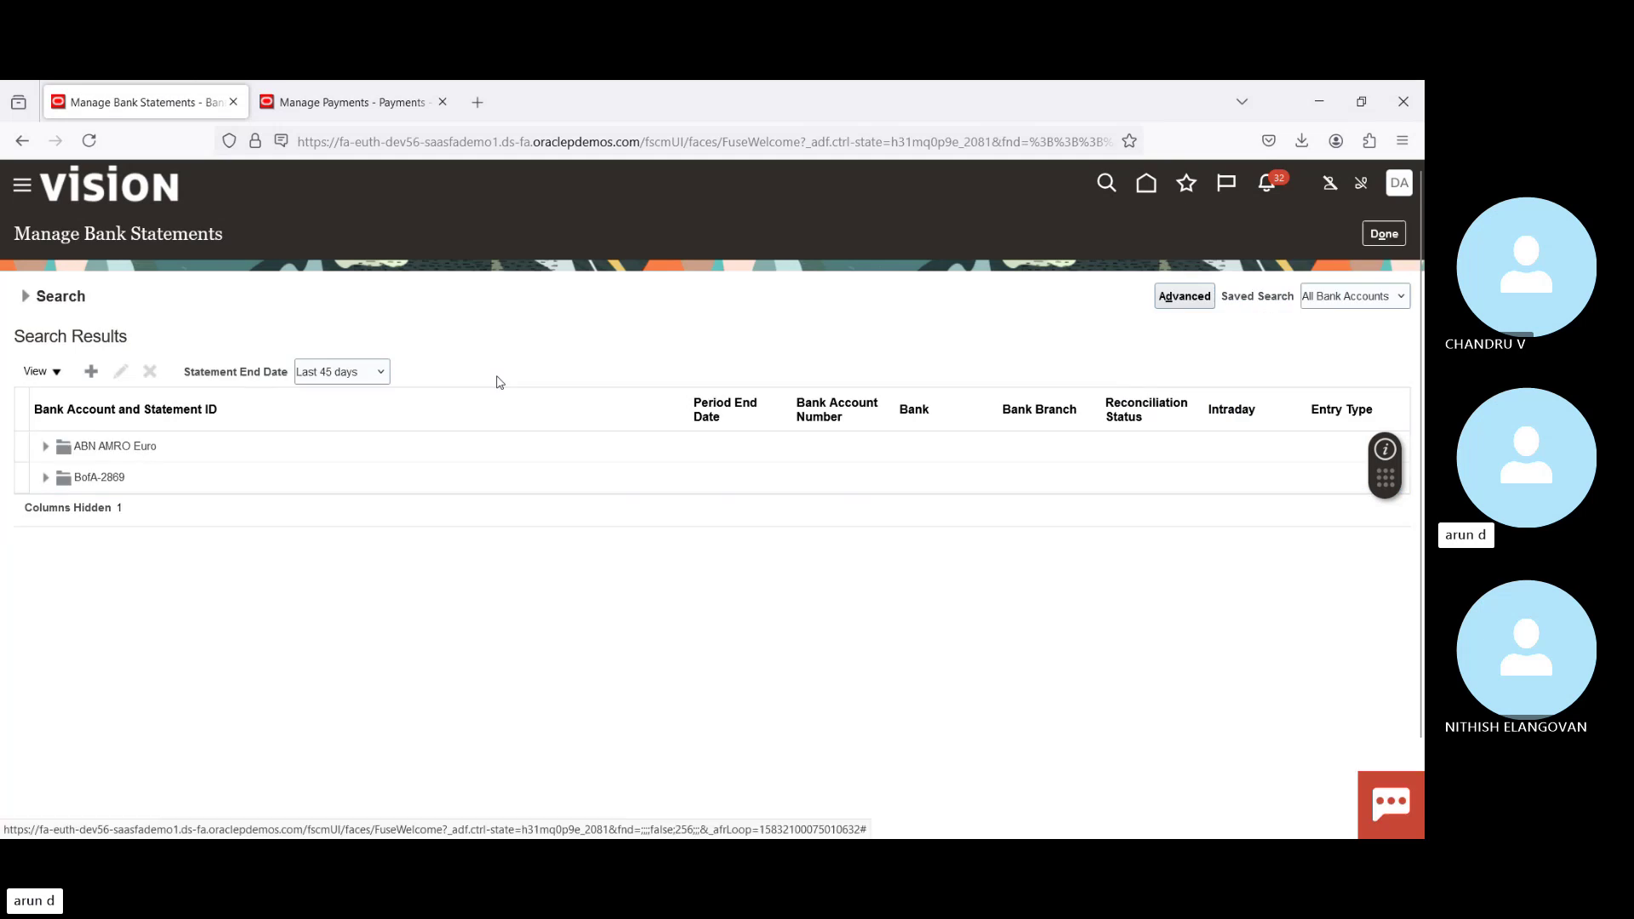
pyautogui.click(45, 478)
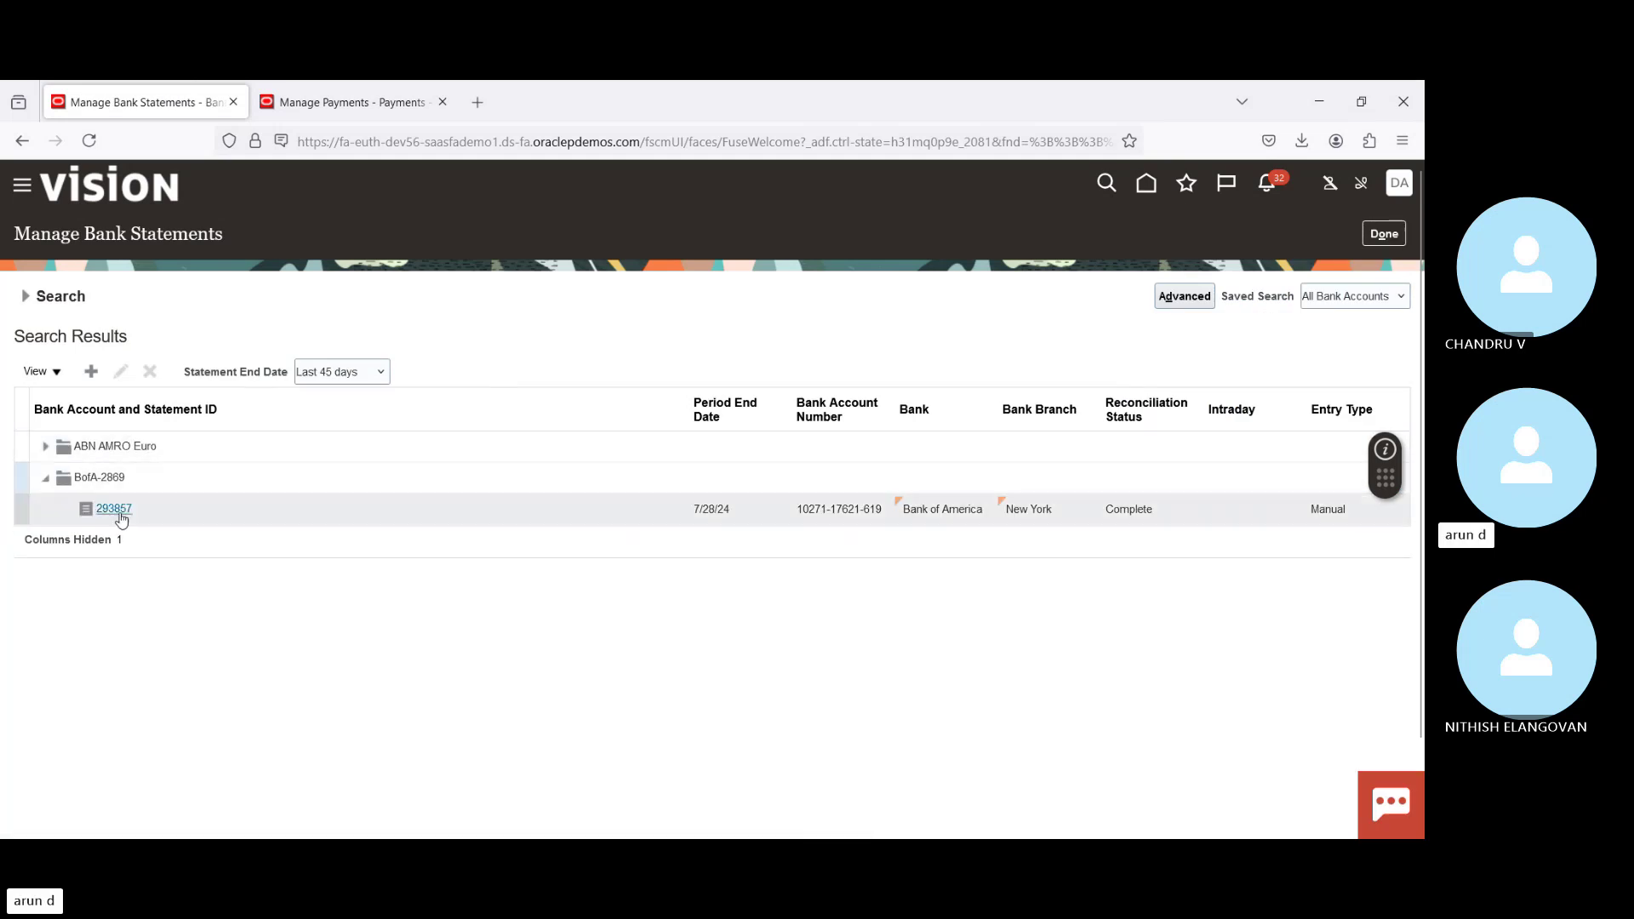
pyautogui.click(118, 509)
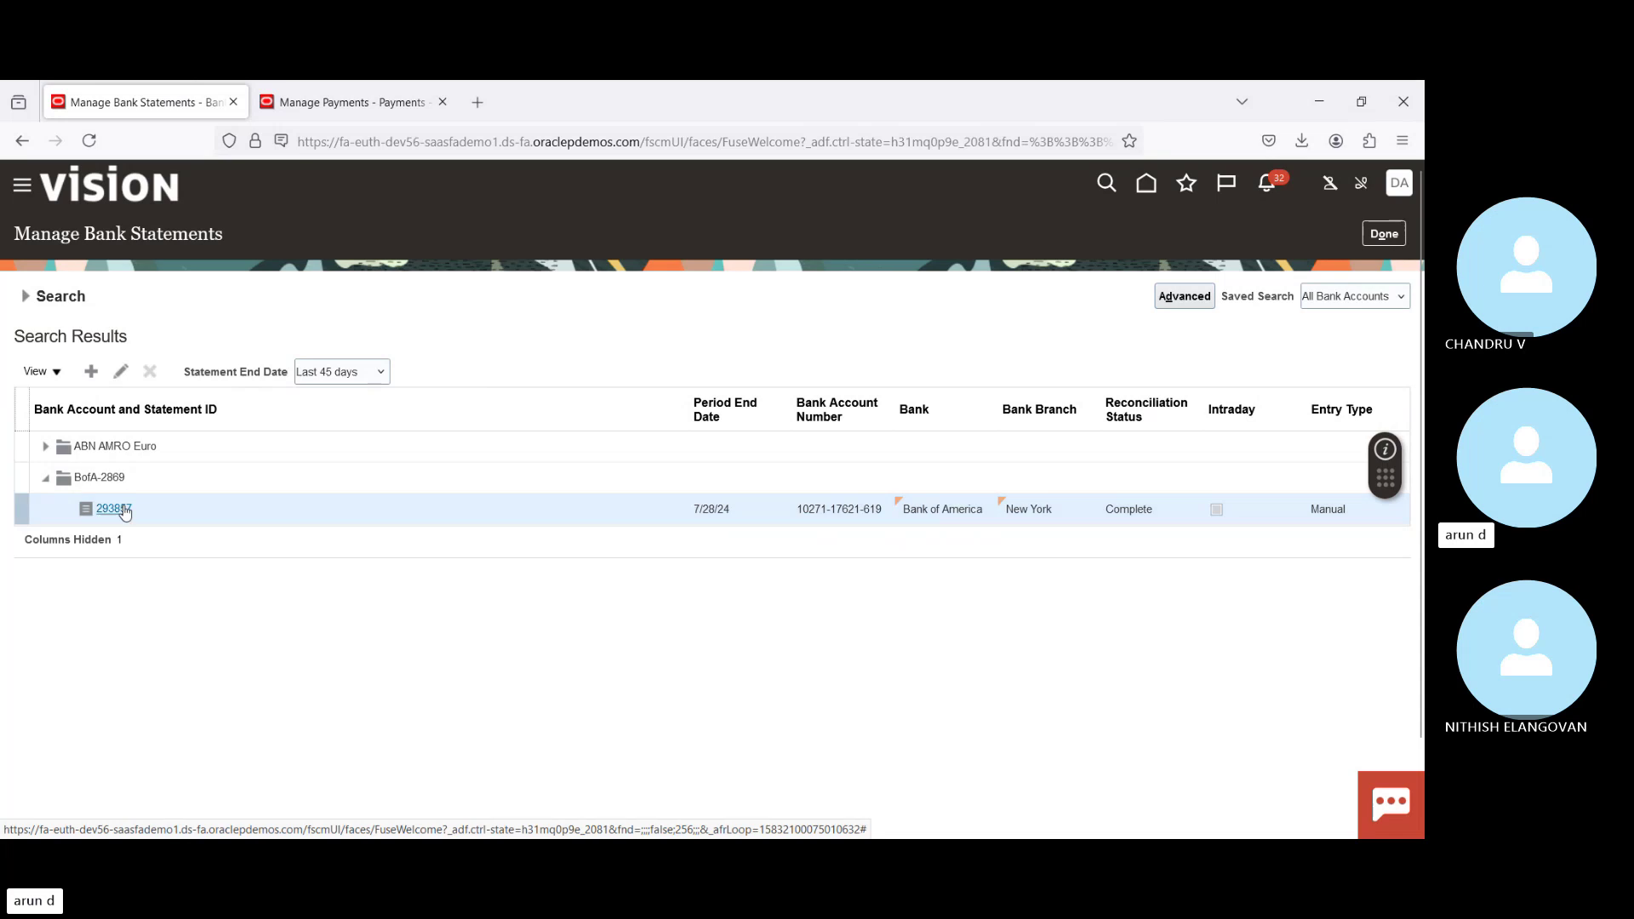
pyautogui.click(119, 374)
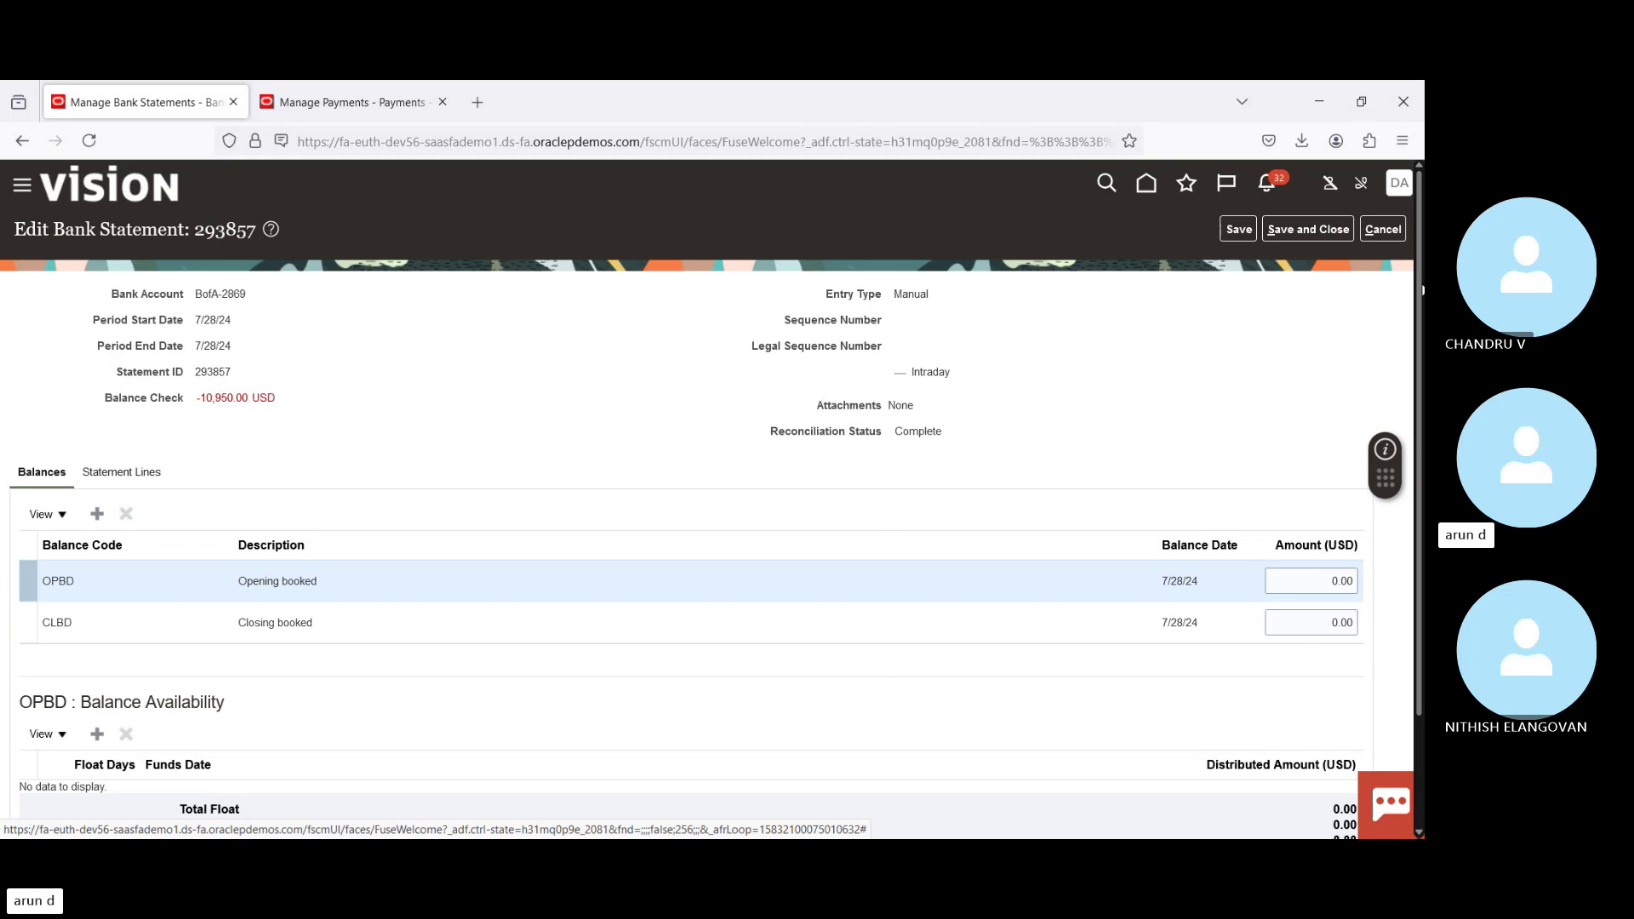
pyautogui.scroll(-1, 710, 502)
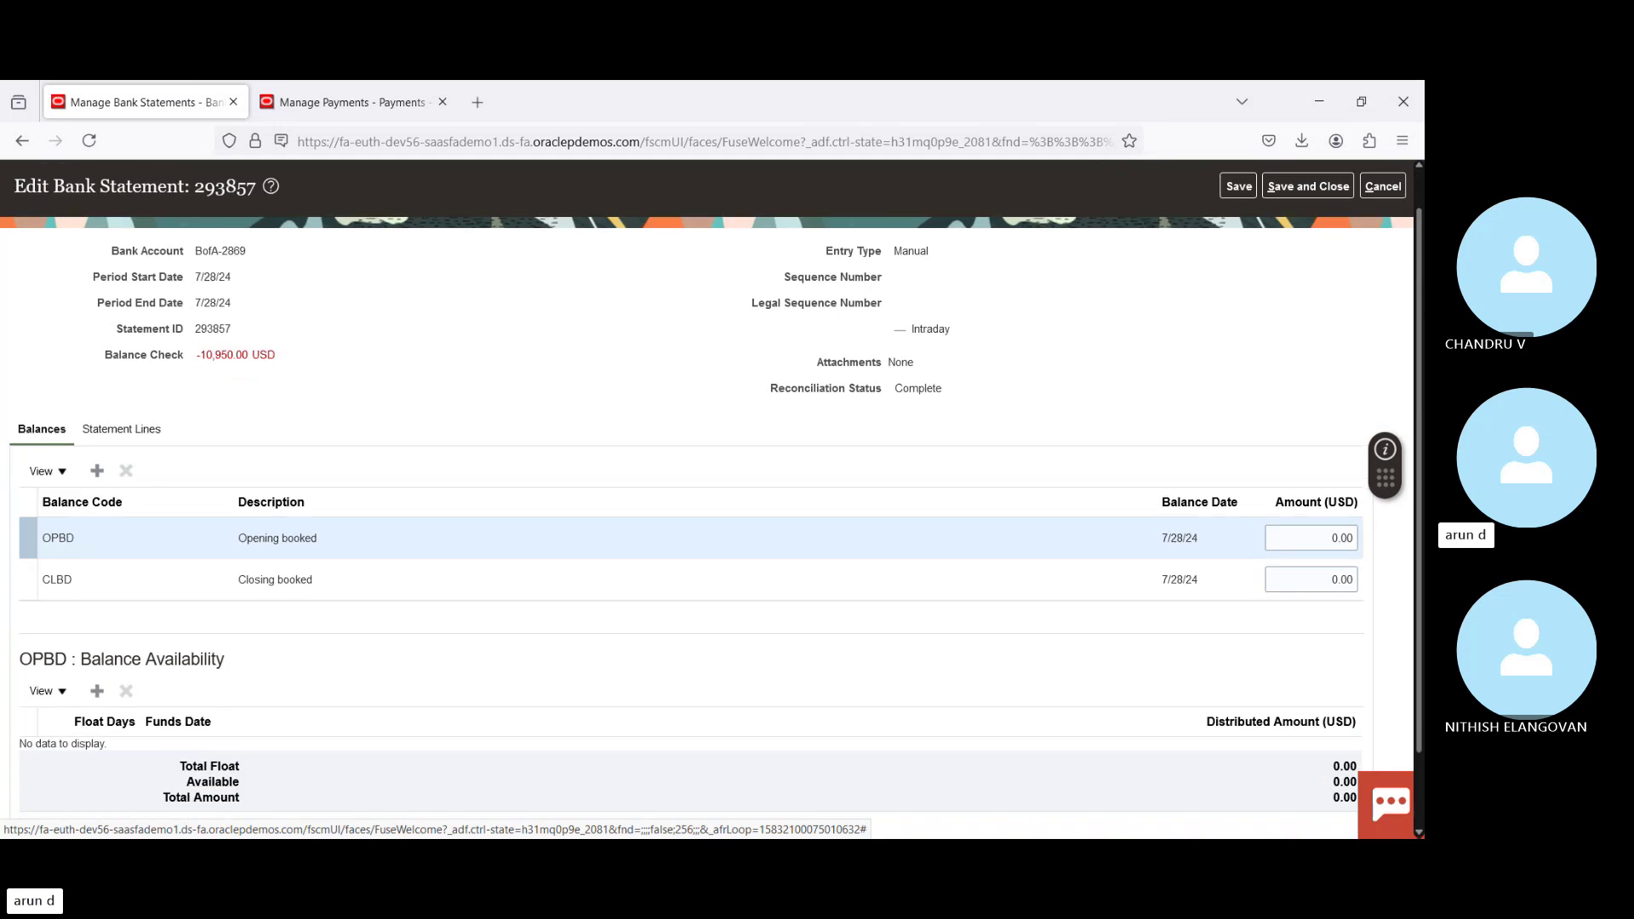
pyautogui.click(105, 432)
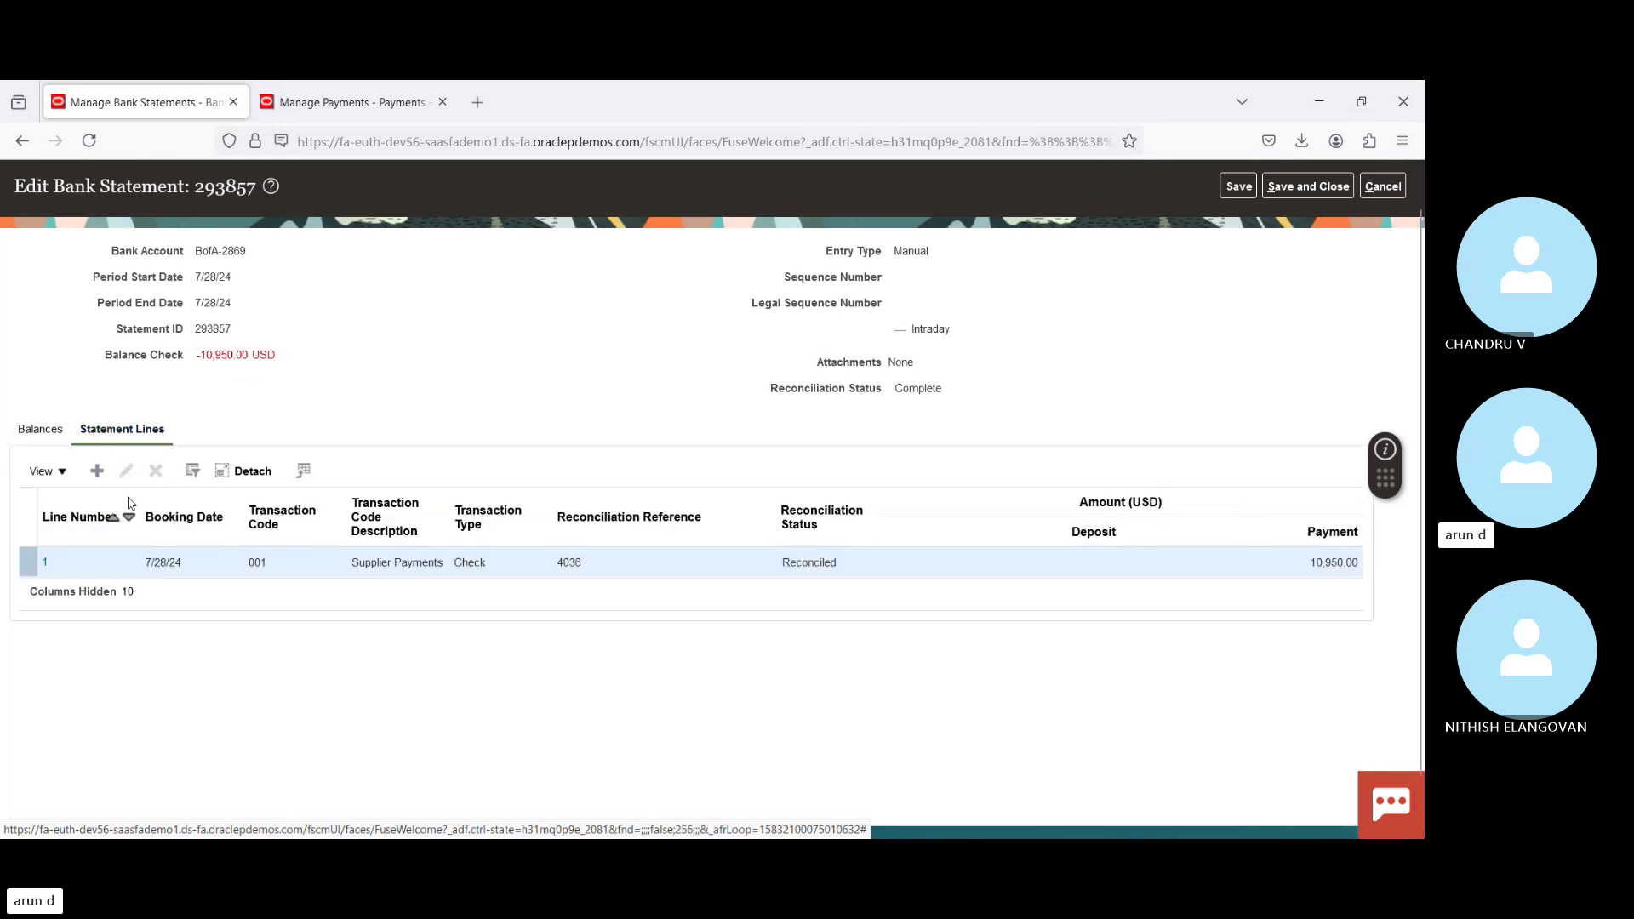
# Step: Add a new statement line with booking and value dates of 7/28/24
pyautogui.click(96, 472)
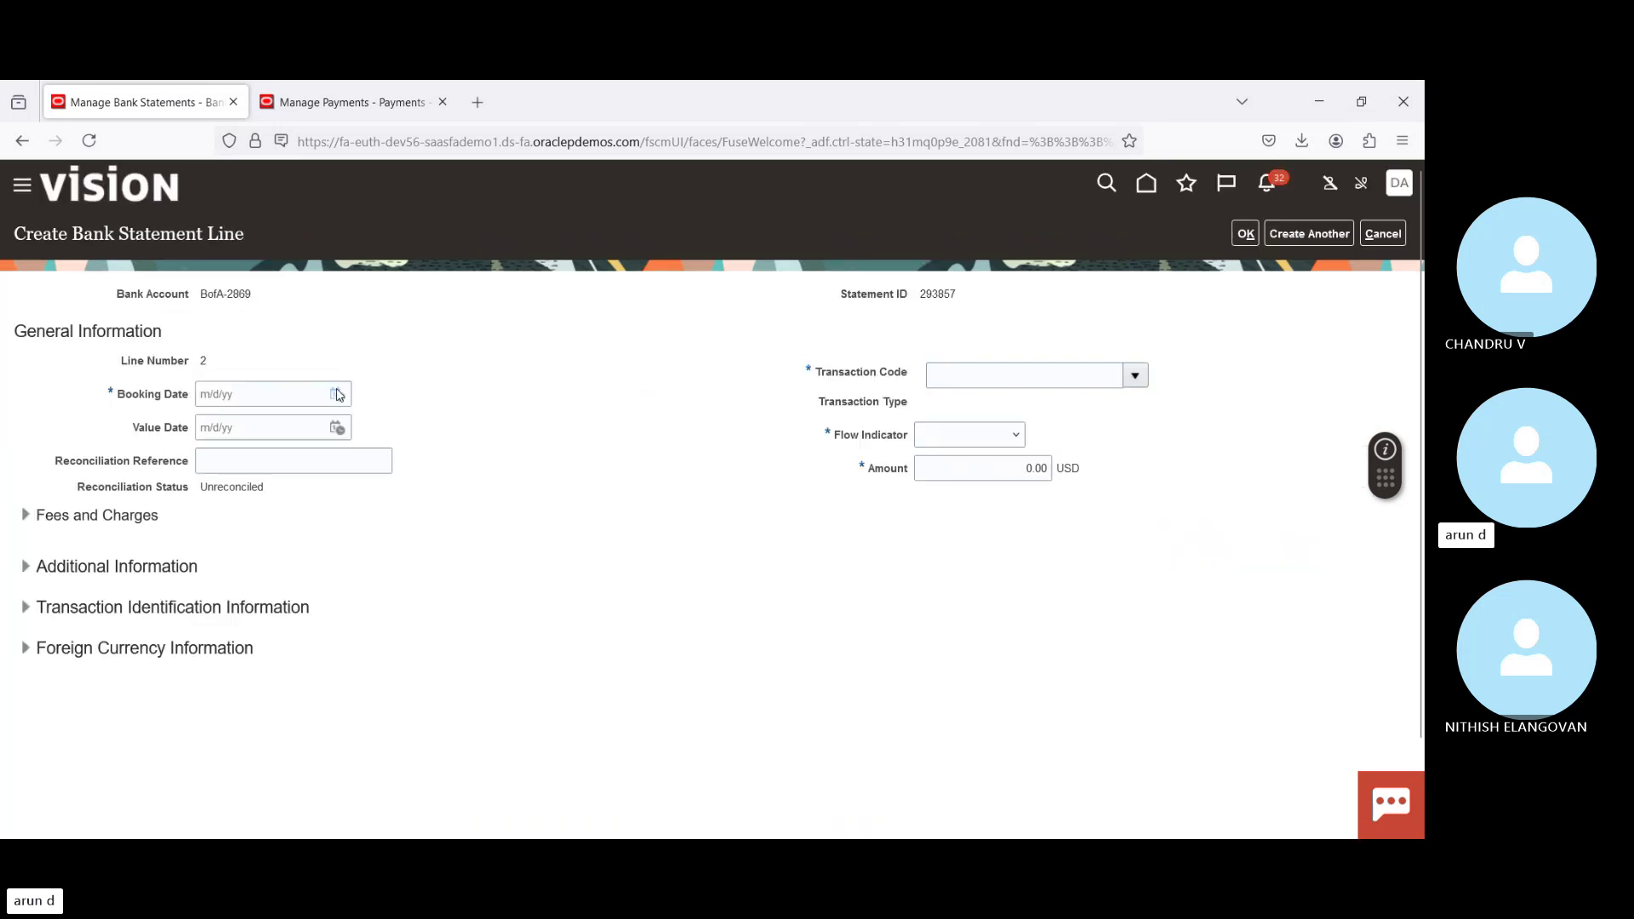
pyautogui.click(337, 395)
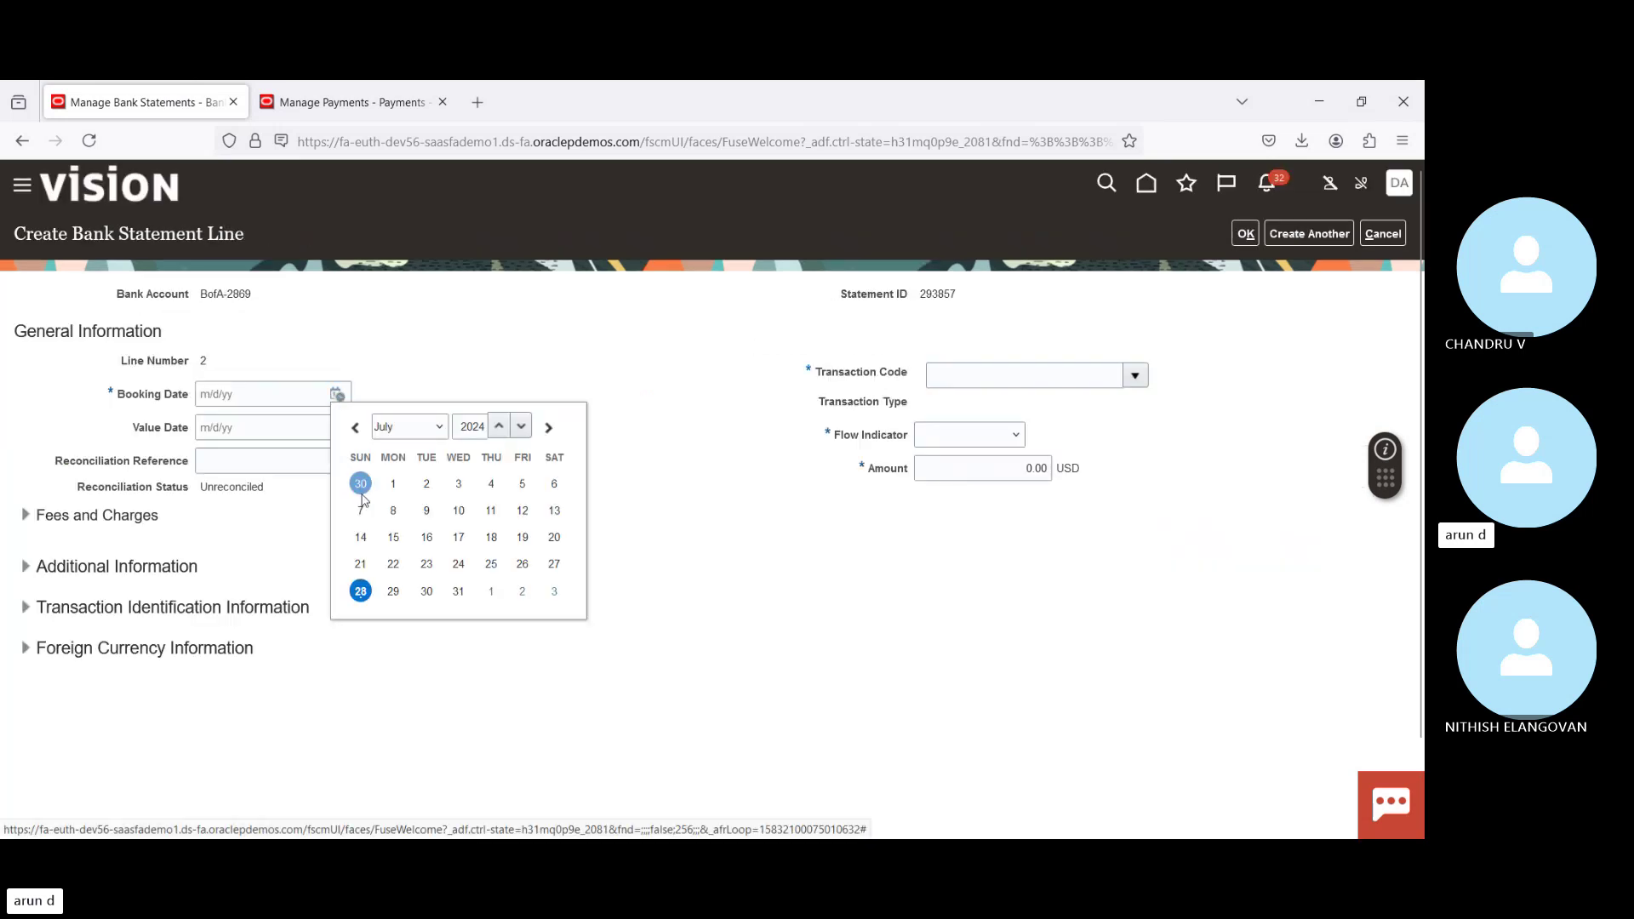
pyautogui.click(360, 592)
pyautogui.click(337, 428)
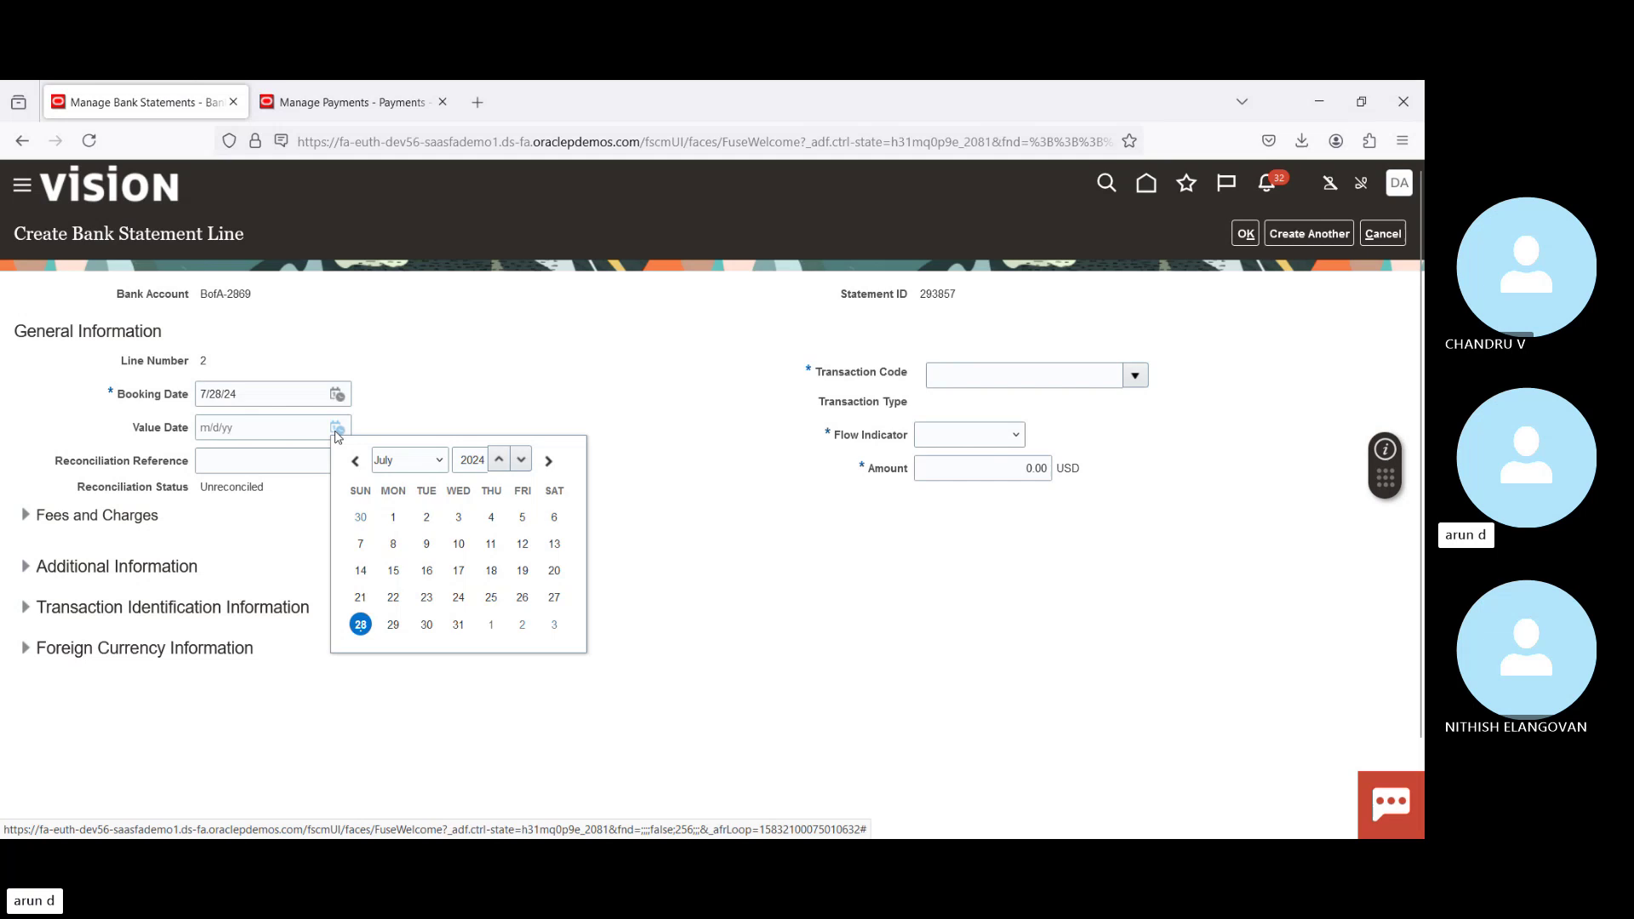
pyautogui.click(361, 627)
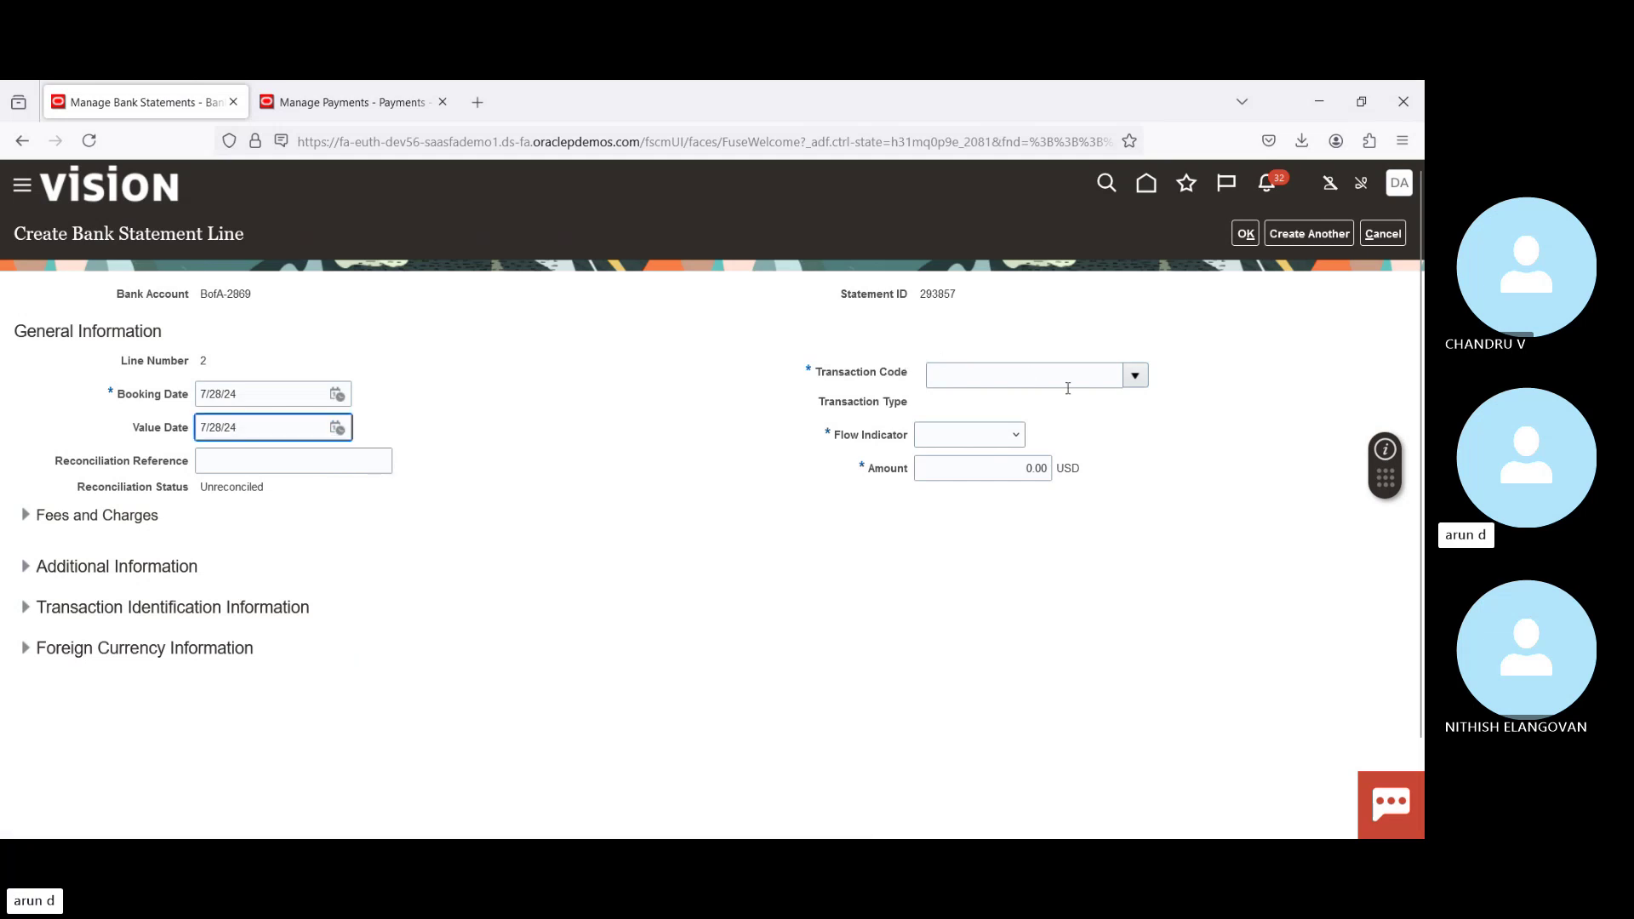
# Step: Give the line transaction code 698 Miscellaneous Fees, Debit flow, and amount 100.00 USD
pyautogui.click(1136, 377)
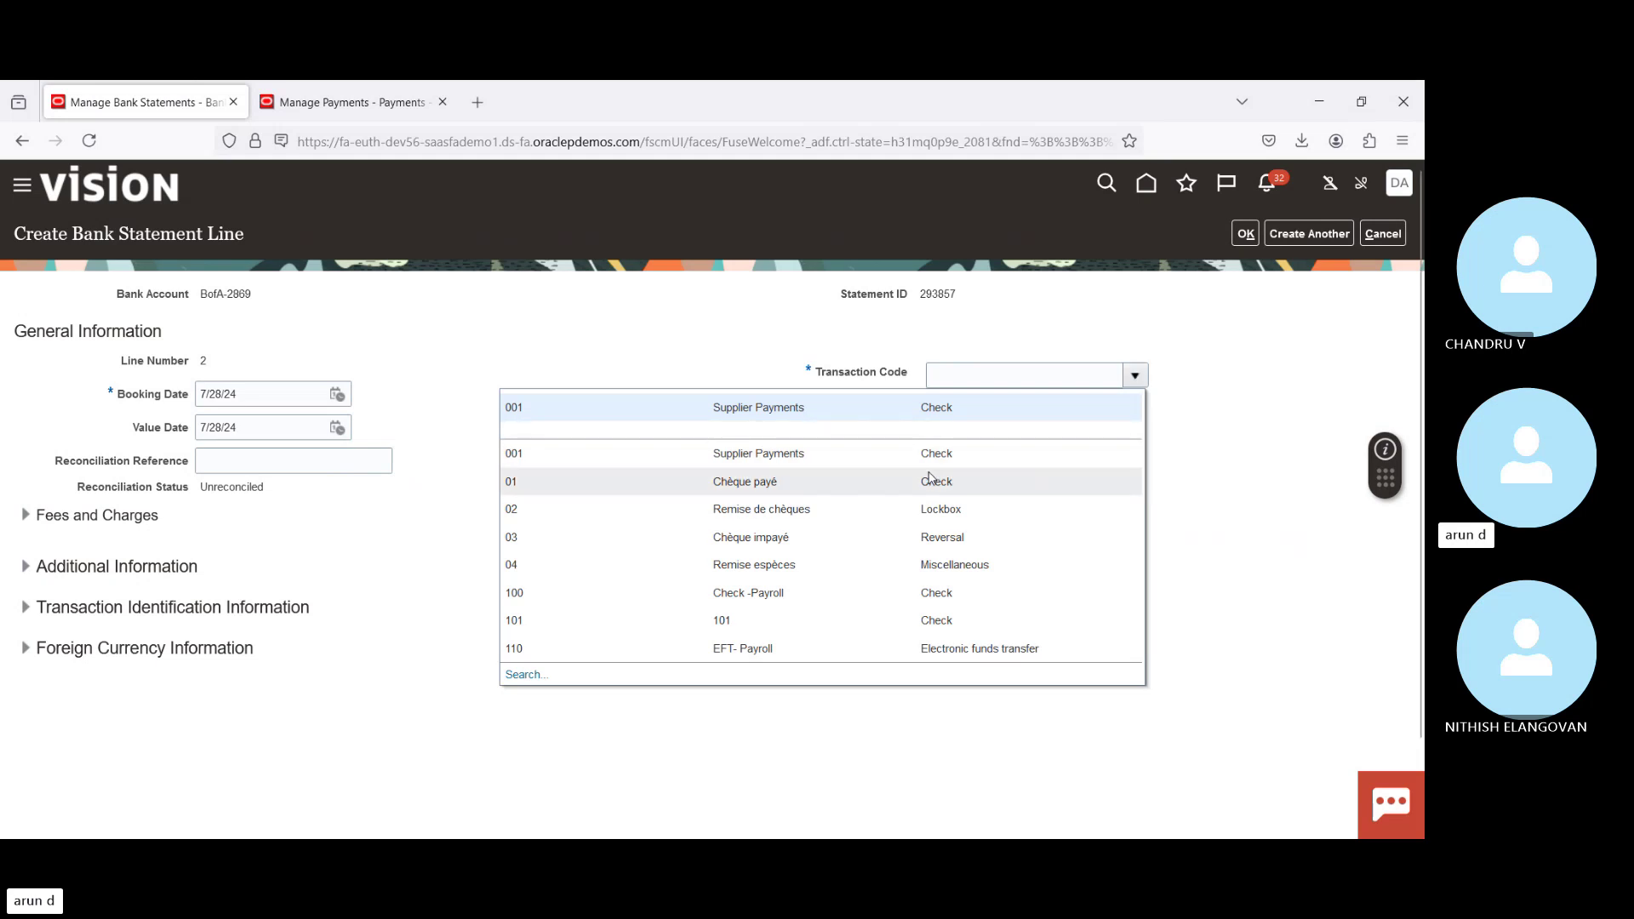
pyautogui.click(522, 677)
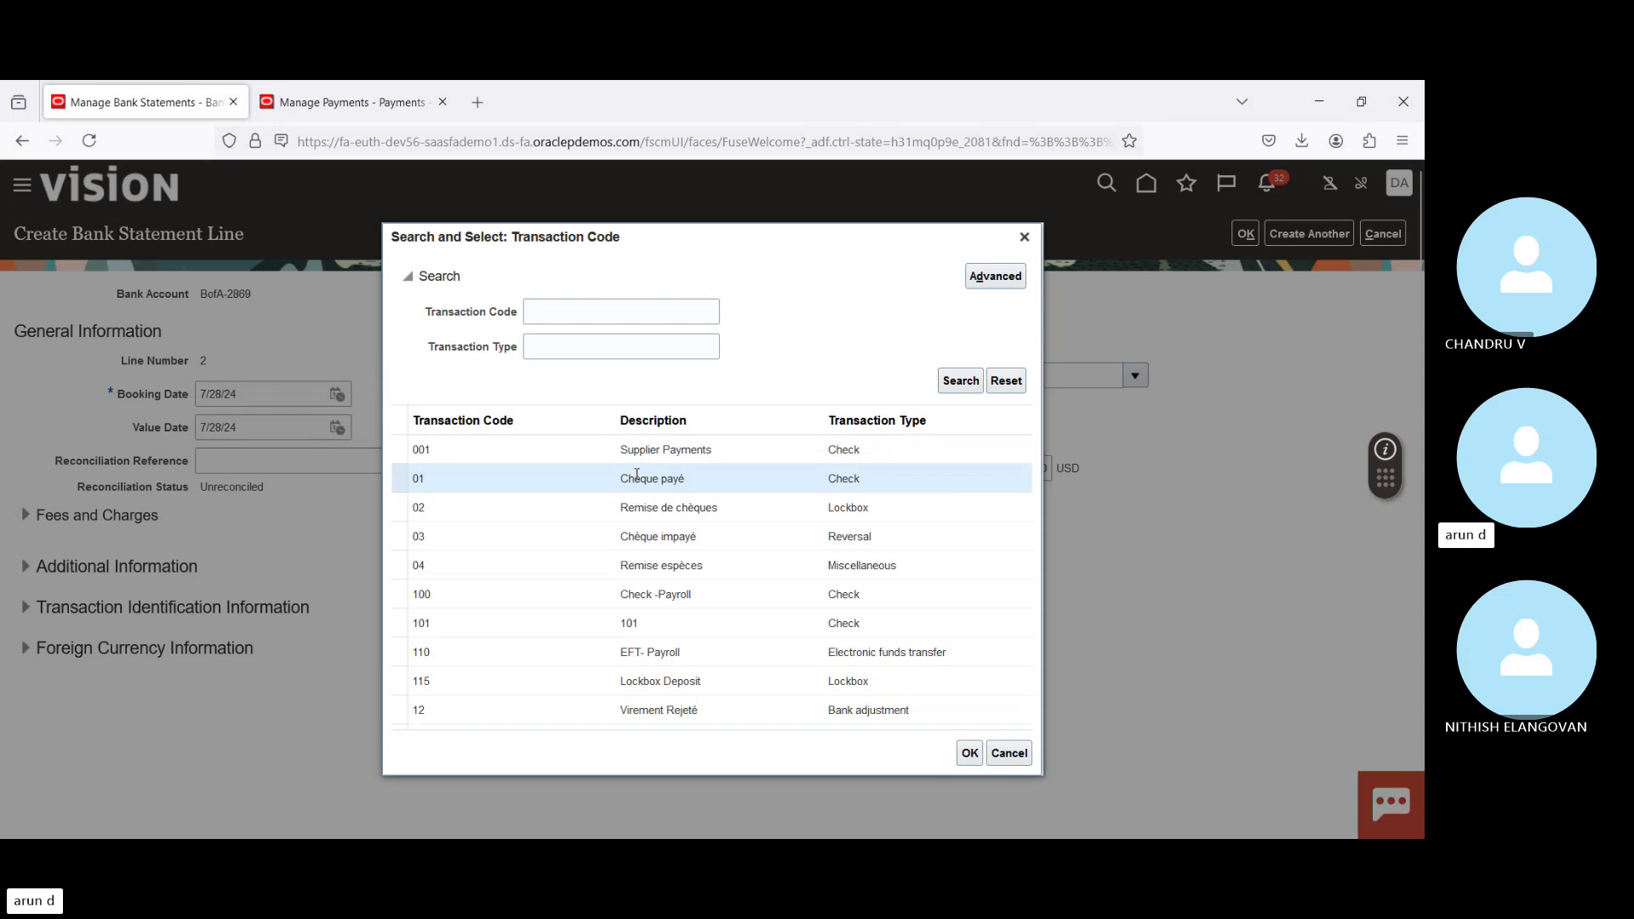
pyautogui.press('Down')
pyautogui.press('Down')
pyautogui.press('Down')
pyautogui.press('Down')
pyautogui.press('Down')
pyautogui.press('Down')
pyautogui.press('Down')
pyautogui.press('Down')
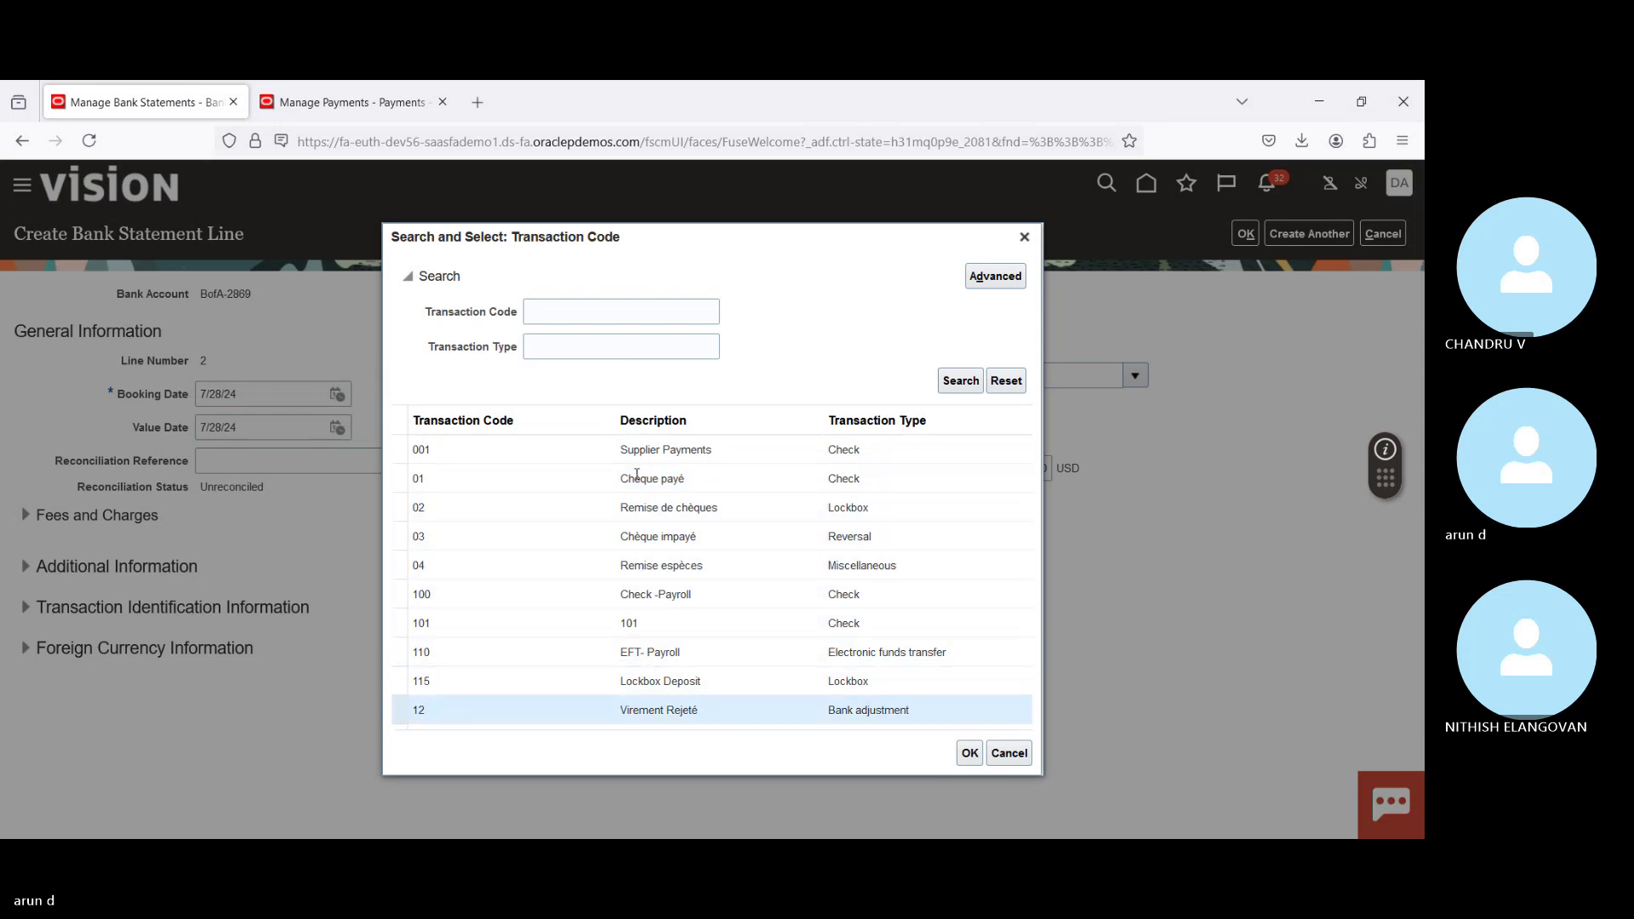
pyautogui.press('Down')
pyautogui.press('Down')
pyautogui.press('Down')
pyautogui.press('Down')
pyautogui.press('Down')
pyautogui.press('Down')
pyautogui.press('Down')
pyautogui.press('Down')
pyautogui.press('Down')
pyautogui.press('Down')
pyautogui.press('Down')
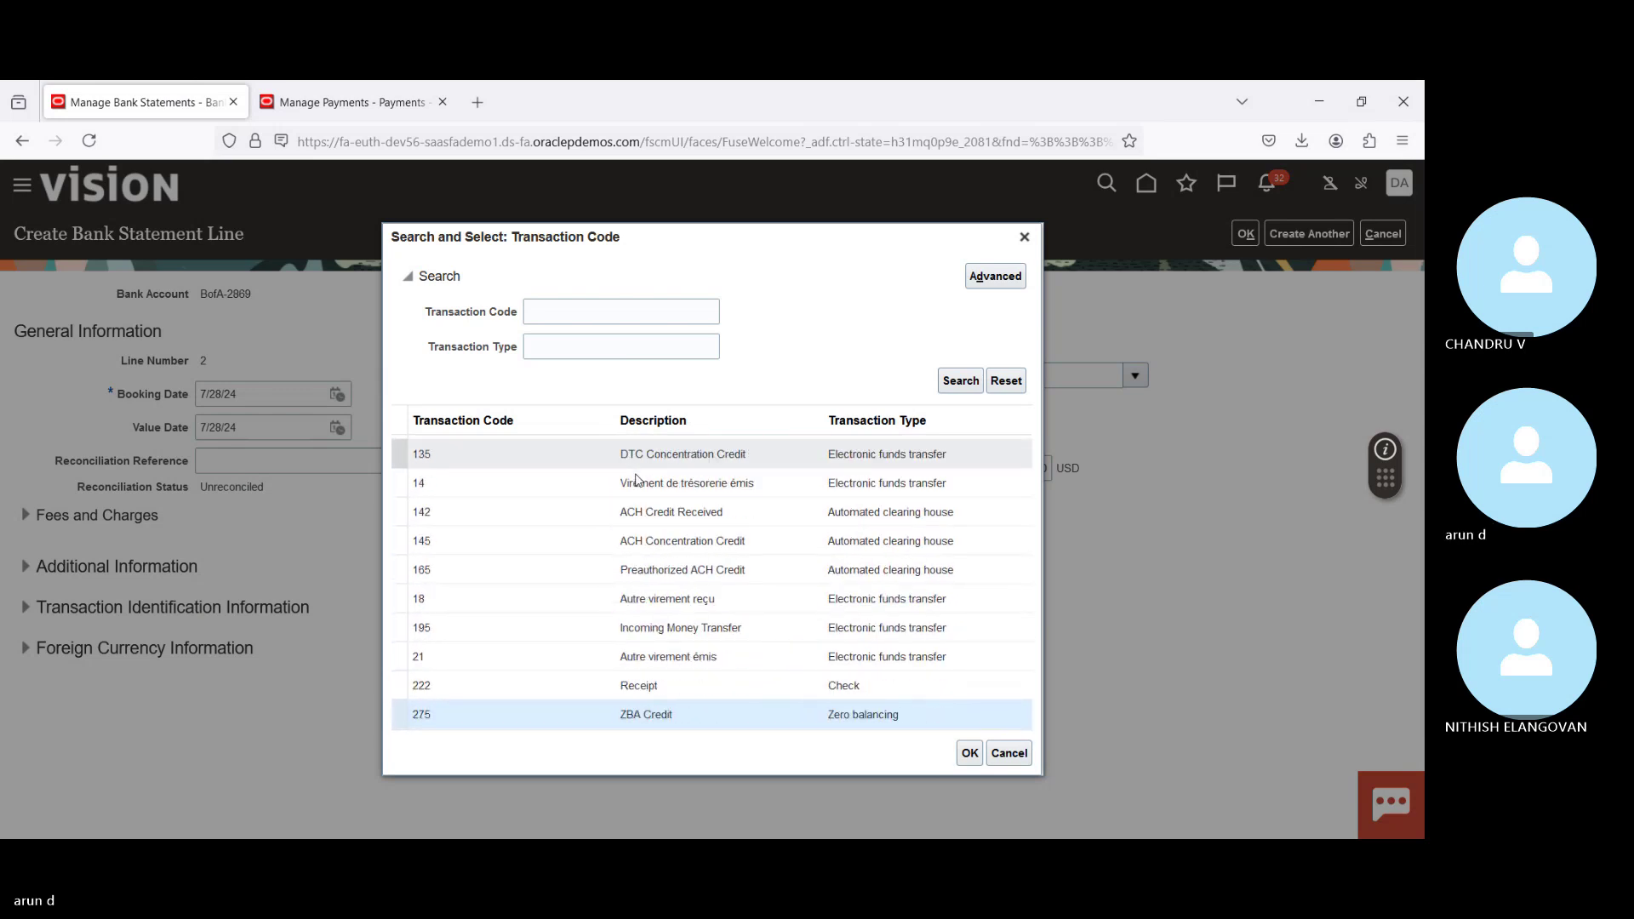
pyautogui.press('Down')
pyautogui.press('Down')
pyautogui.press('Down')
pyautogui.press('Down')
pyautogui.press('Down')
pyautogui.press('Down')
pyautogui.press('Down')
pyautogui.press('Down')
pyautogui.press('Down')
pyautogui.press('Down')
pyautogui.press('Down')
pyautogui.press('Down')
pyautogui.press('Down')
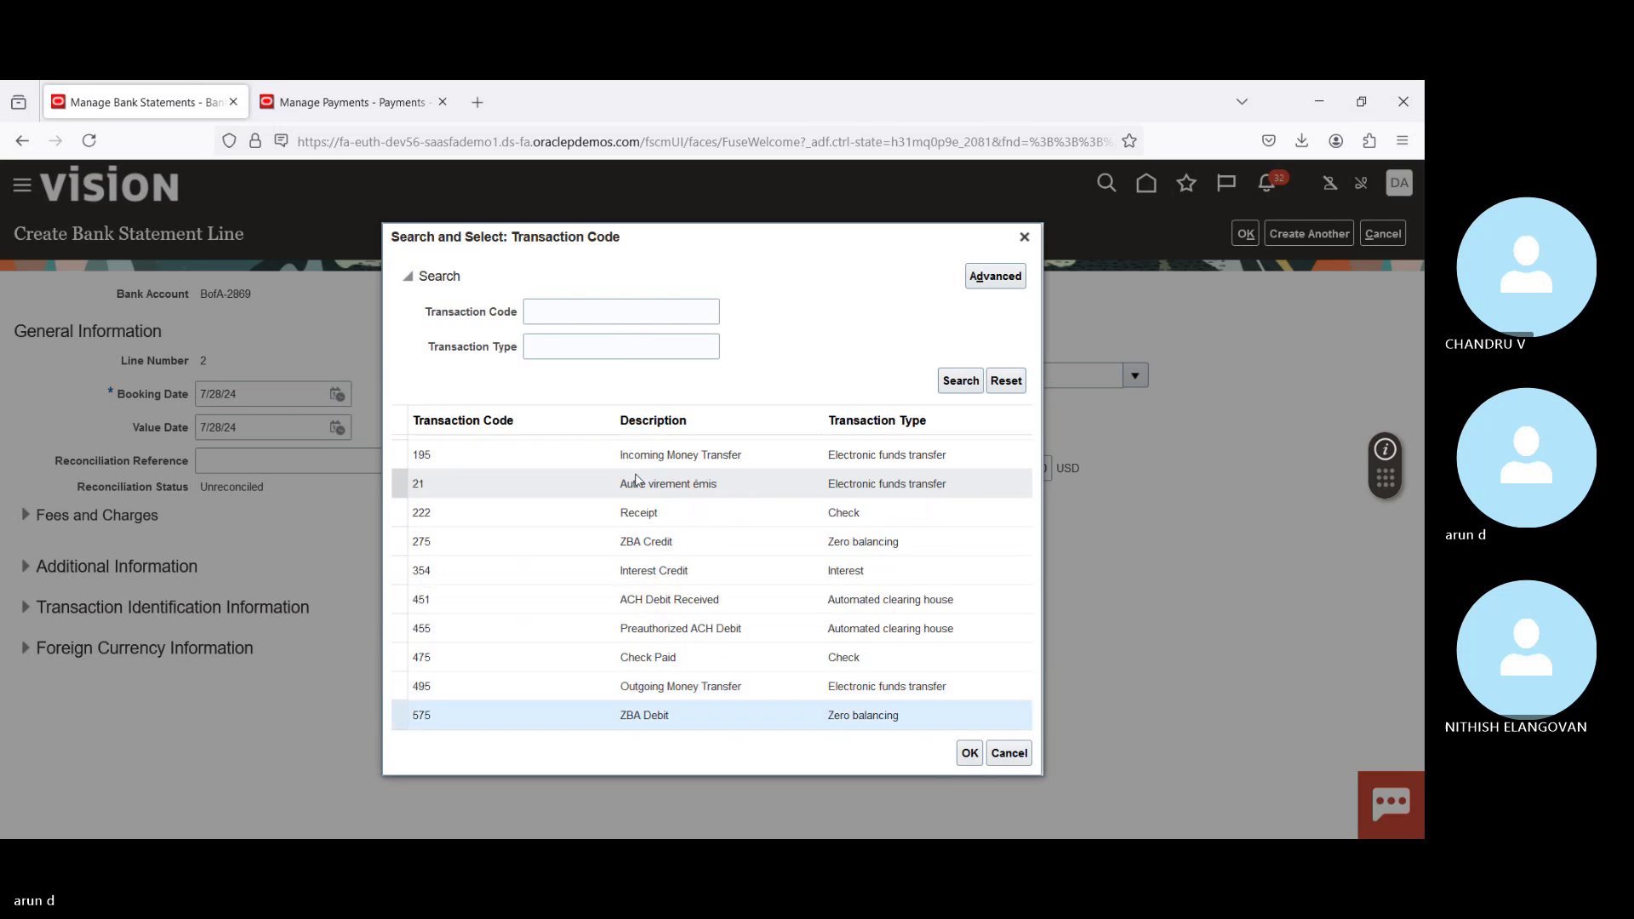
pyautogui.press('Down')
pyautogui.press('Down')
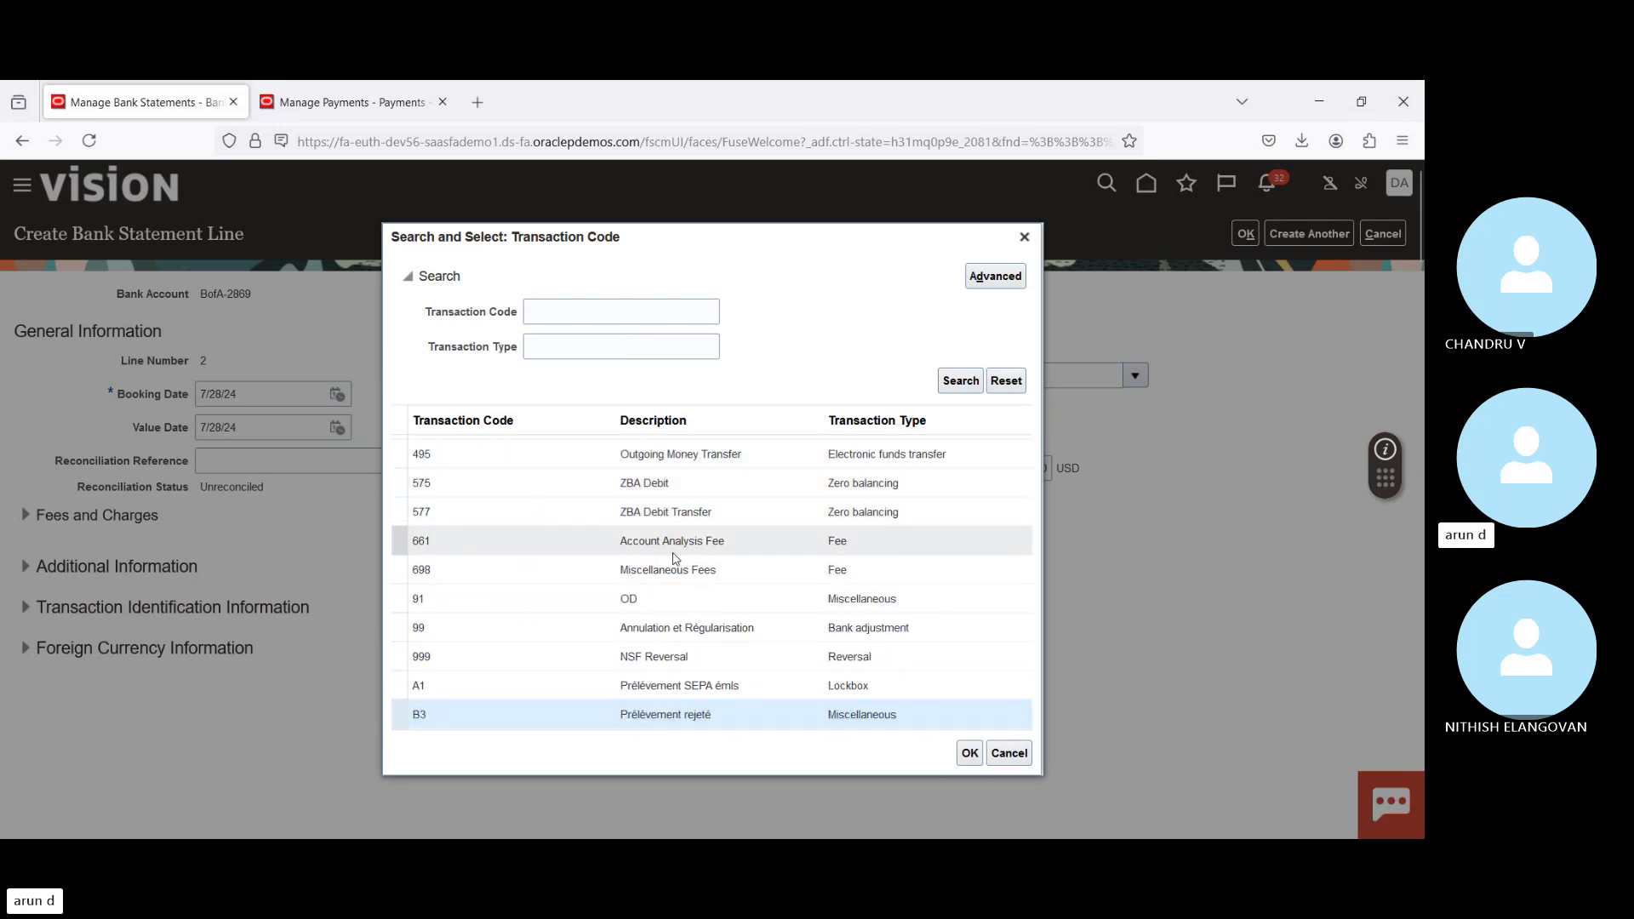
pyautogui.click(698, 568)
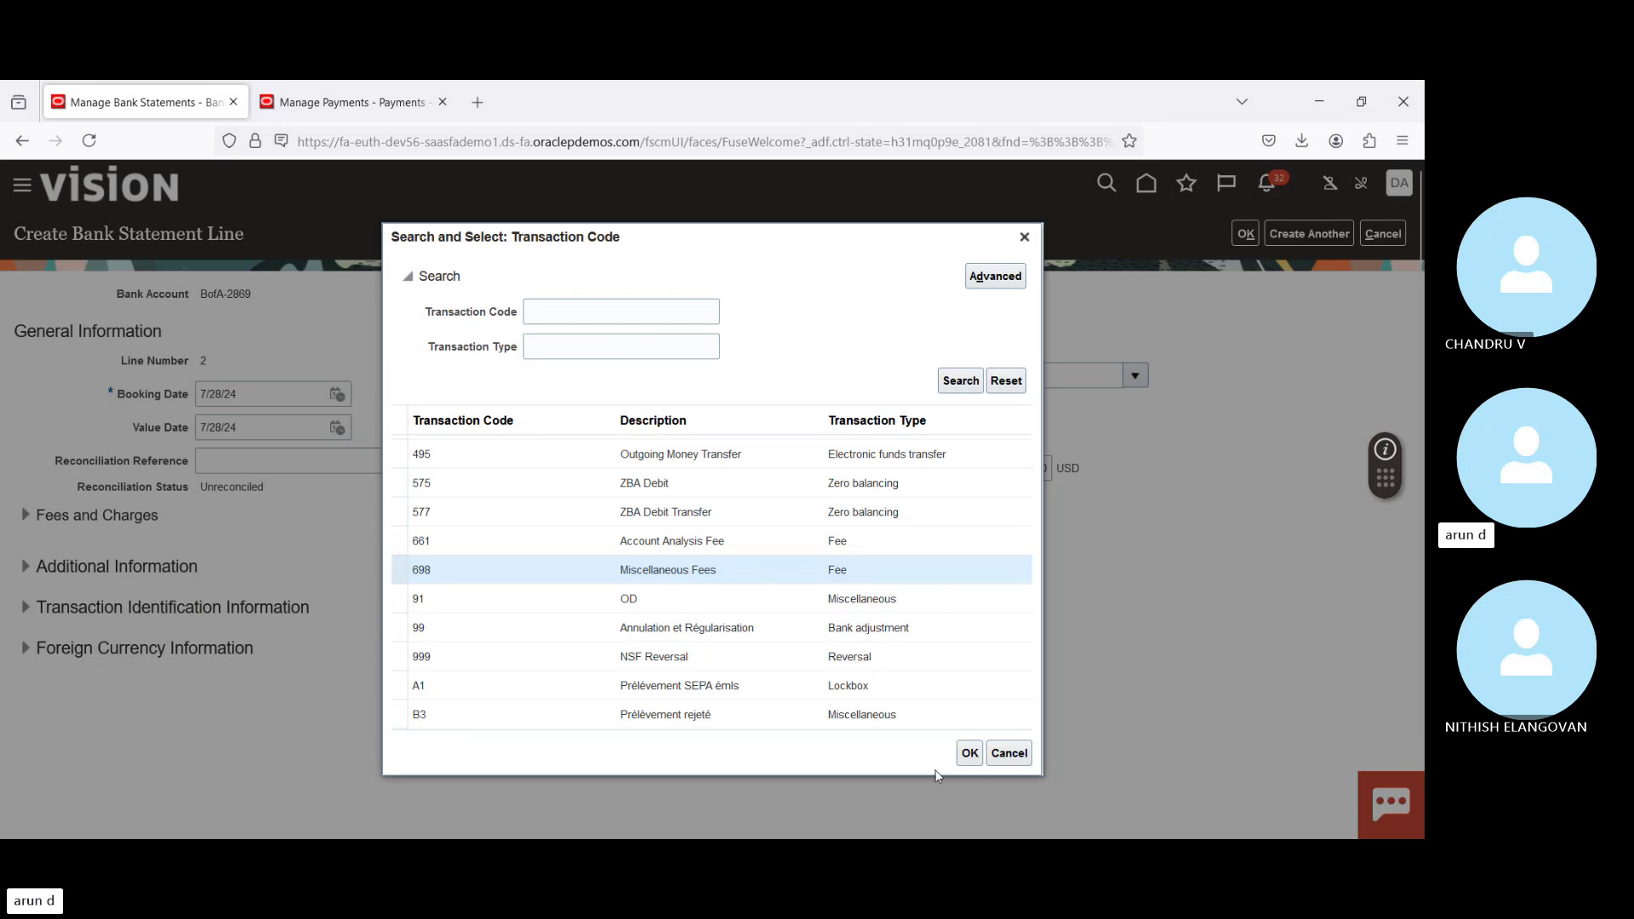
pyautogui.click(971, 755)
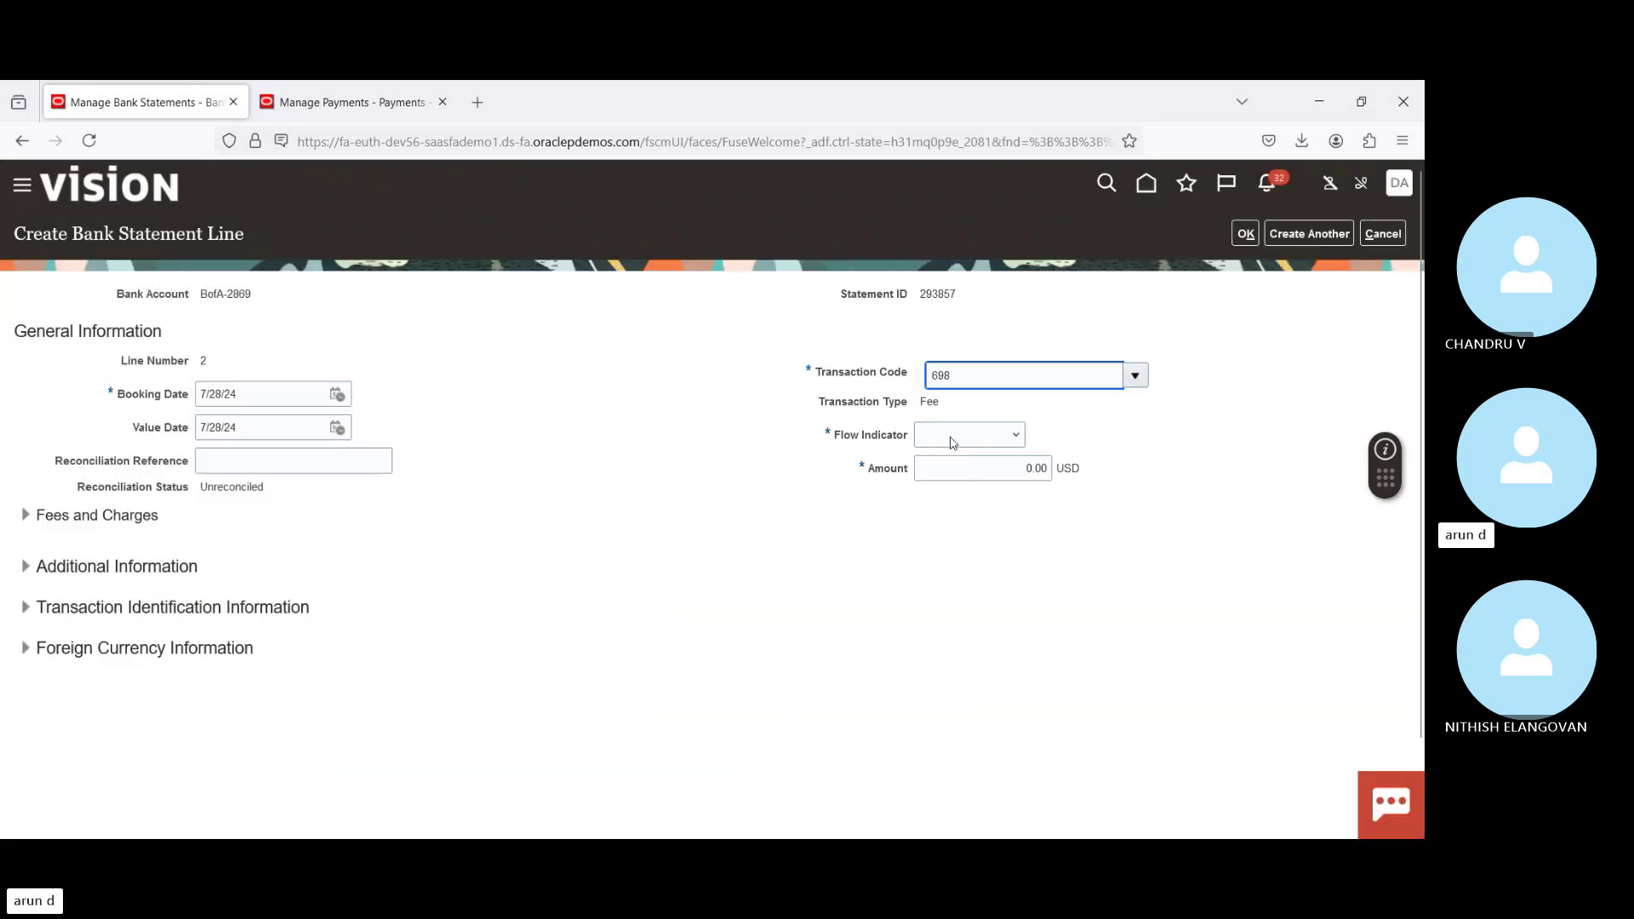
pyautogui.click(951, 441)
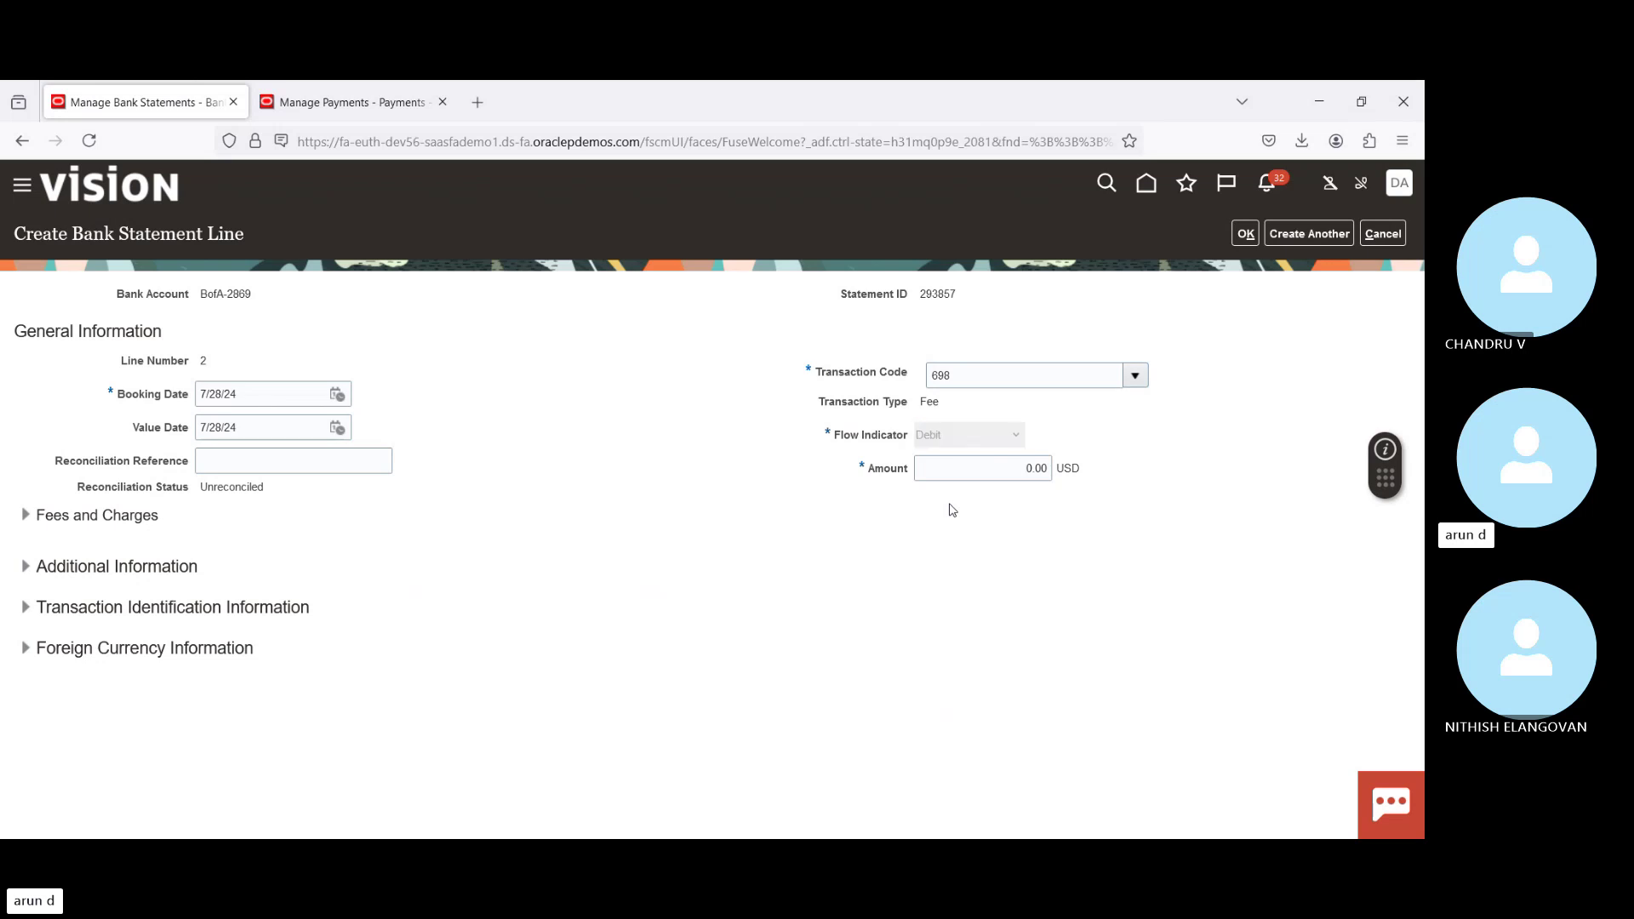
pyautogui.click(1001, 468)
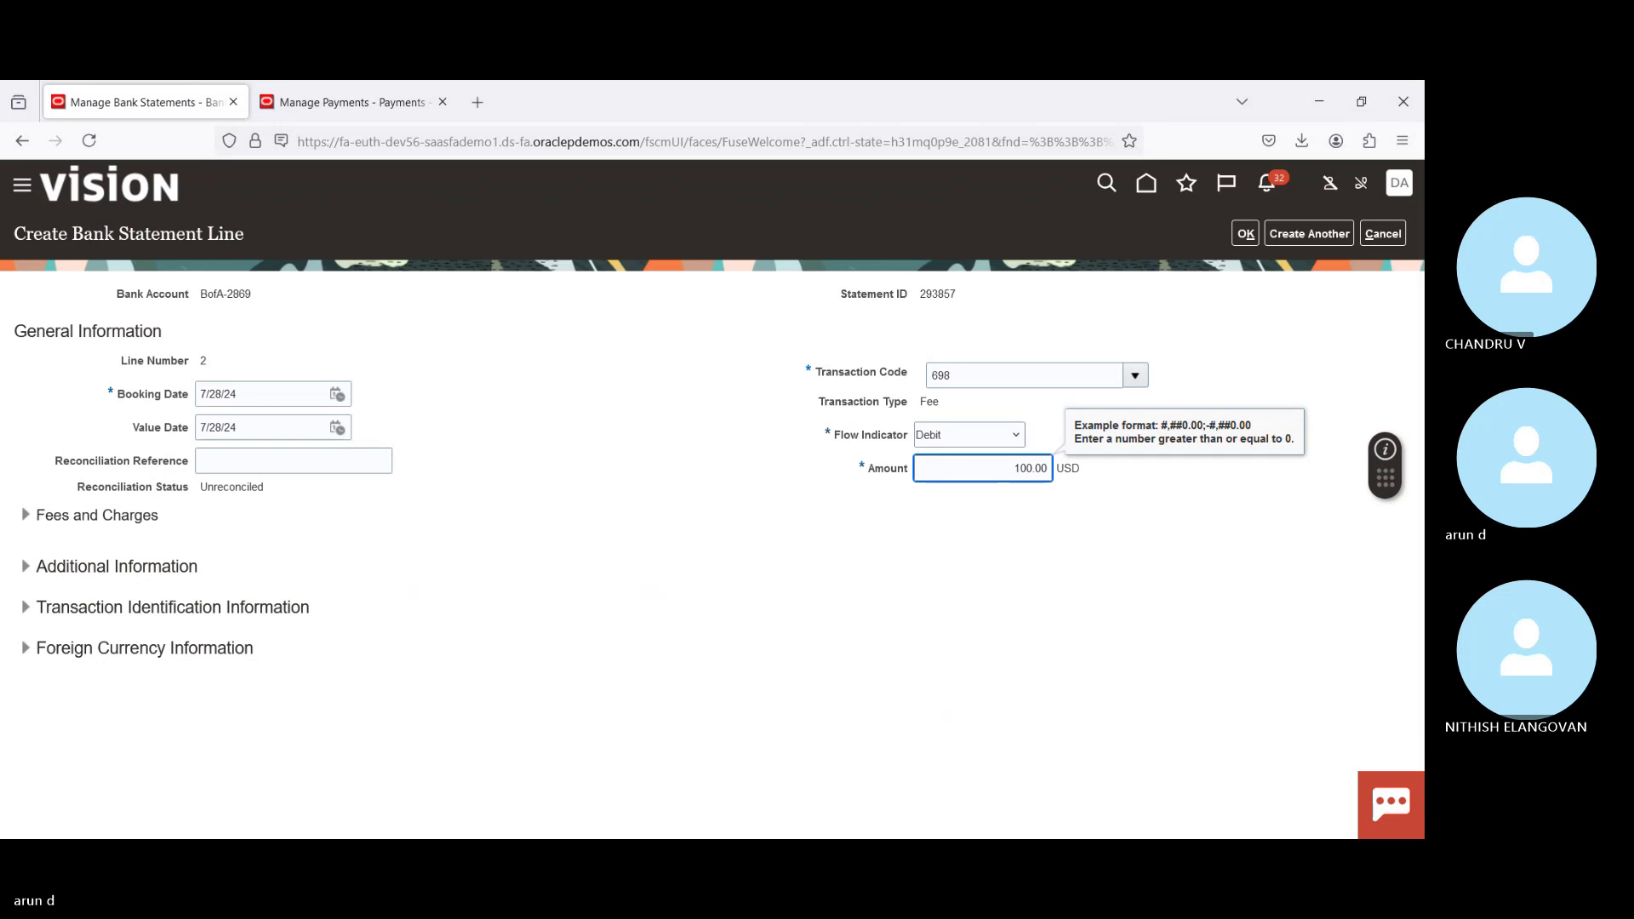
pyautogui.press('Tab')
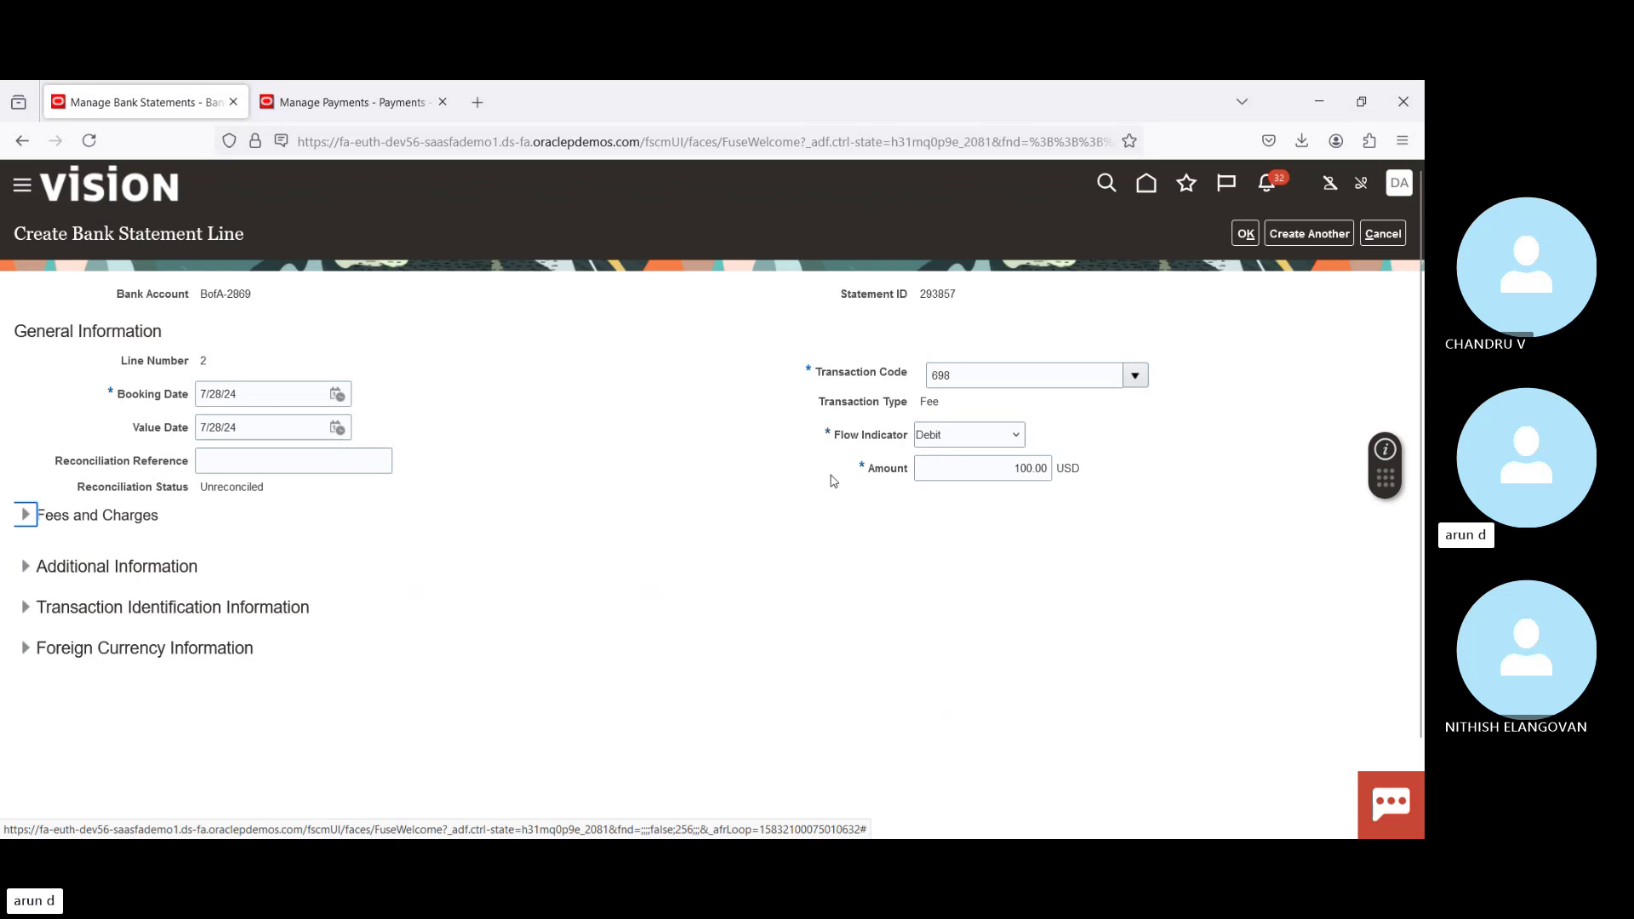
# Step: Add the 100.00 fee as line 2 and save statement 293857 despite the balance mismatch warning
pyautogui.click(1245, 235)
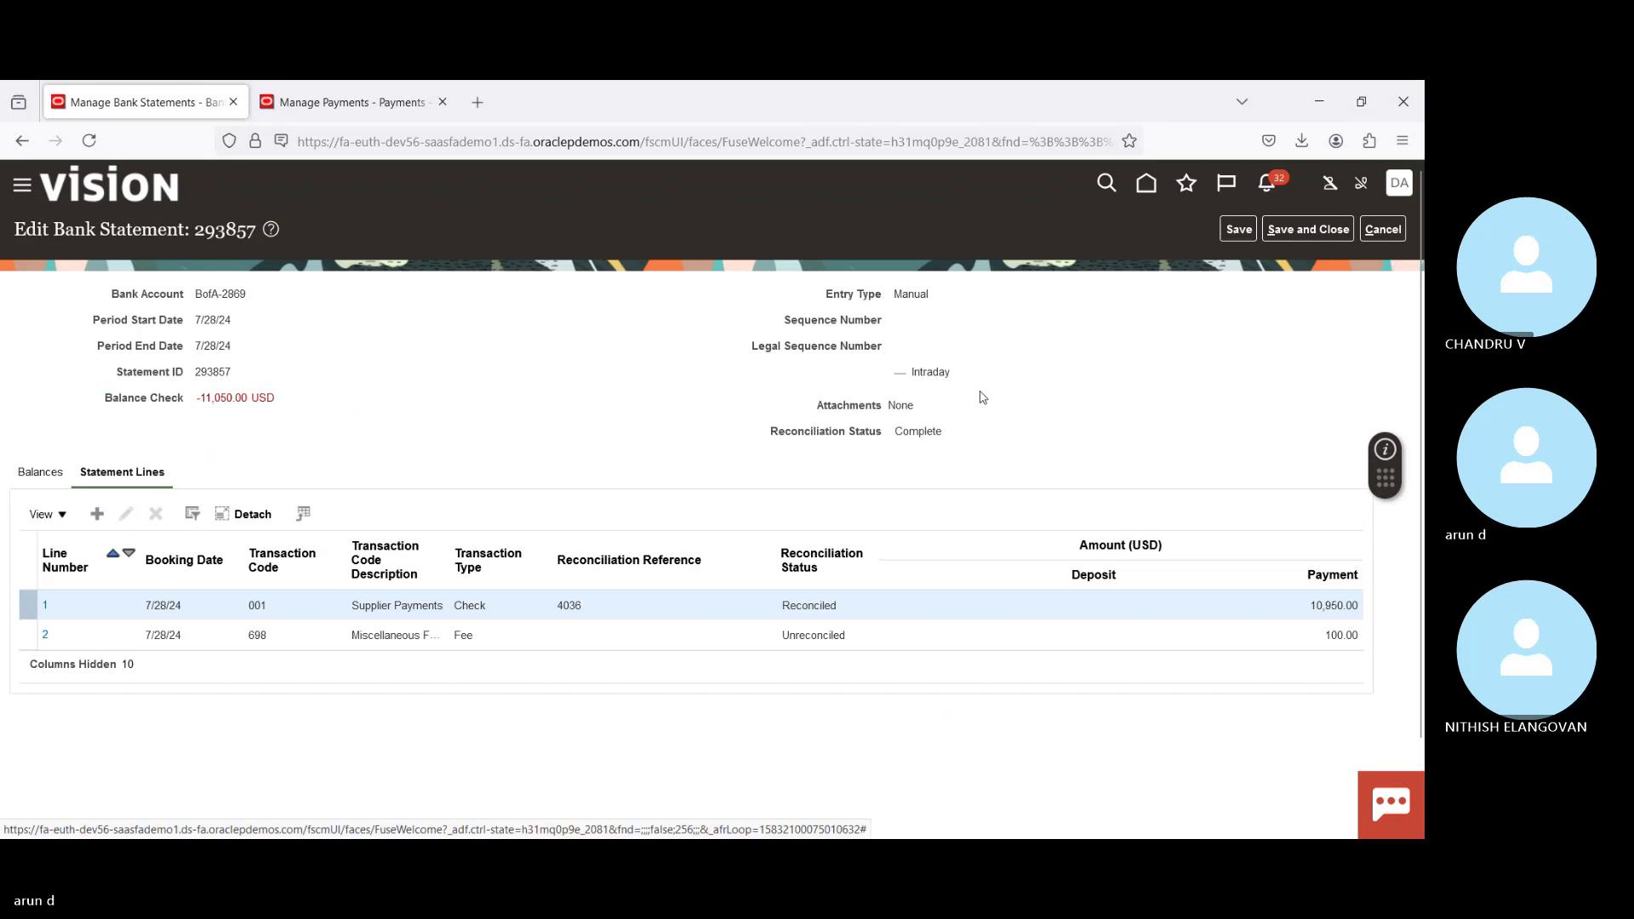
pyautogui.click(1296, 229)
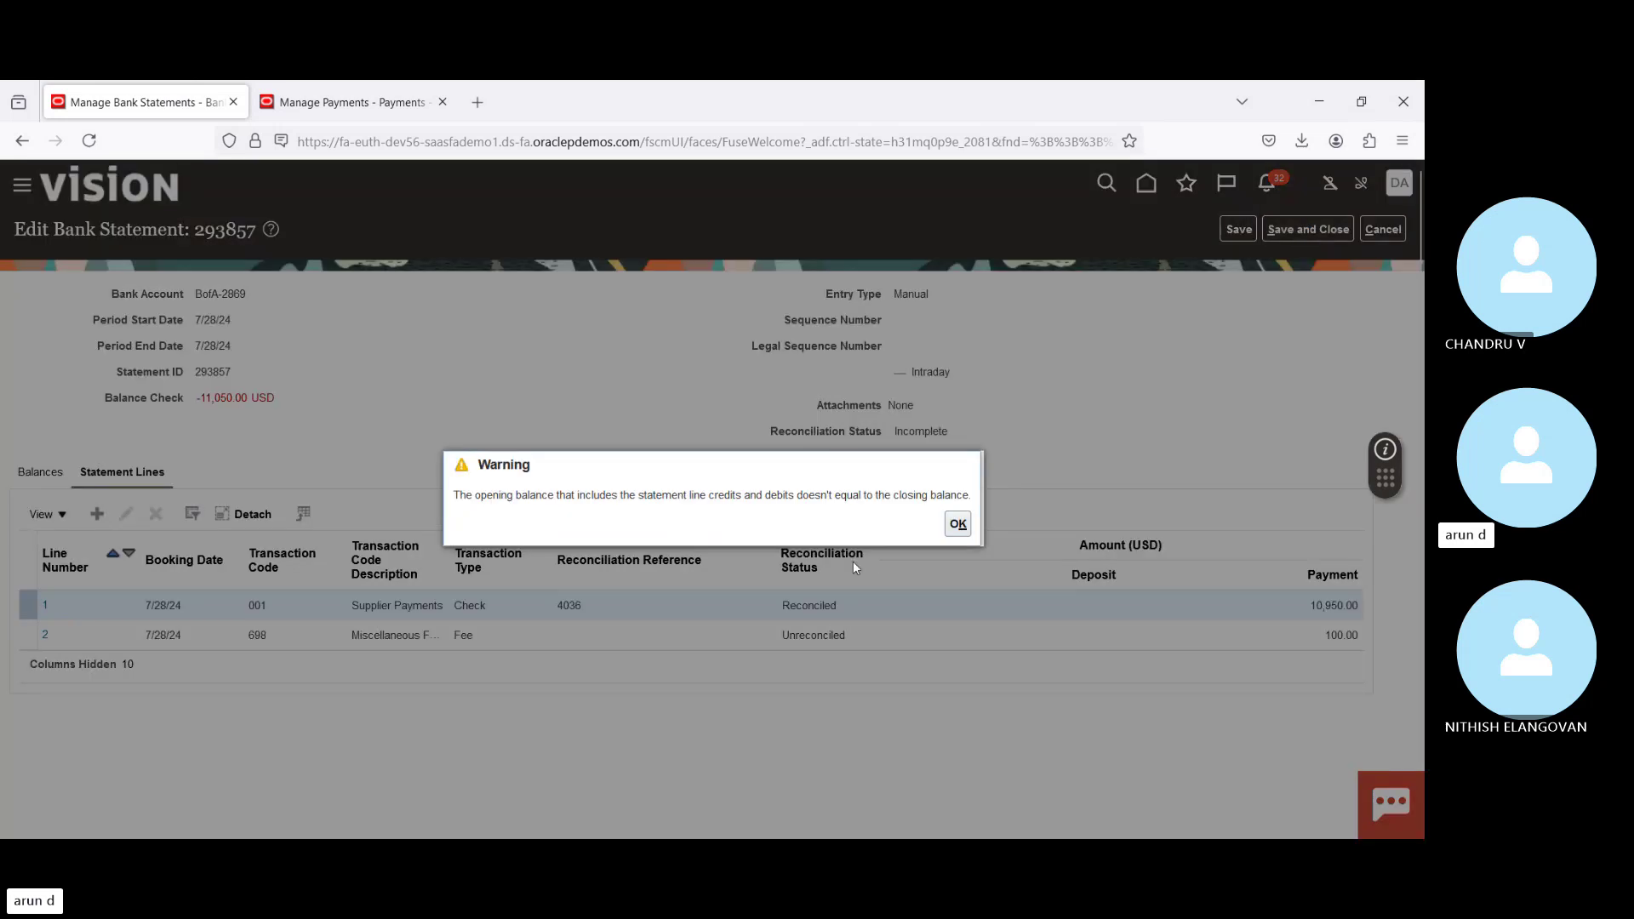
pyautogui.click(957, 523)
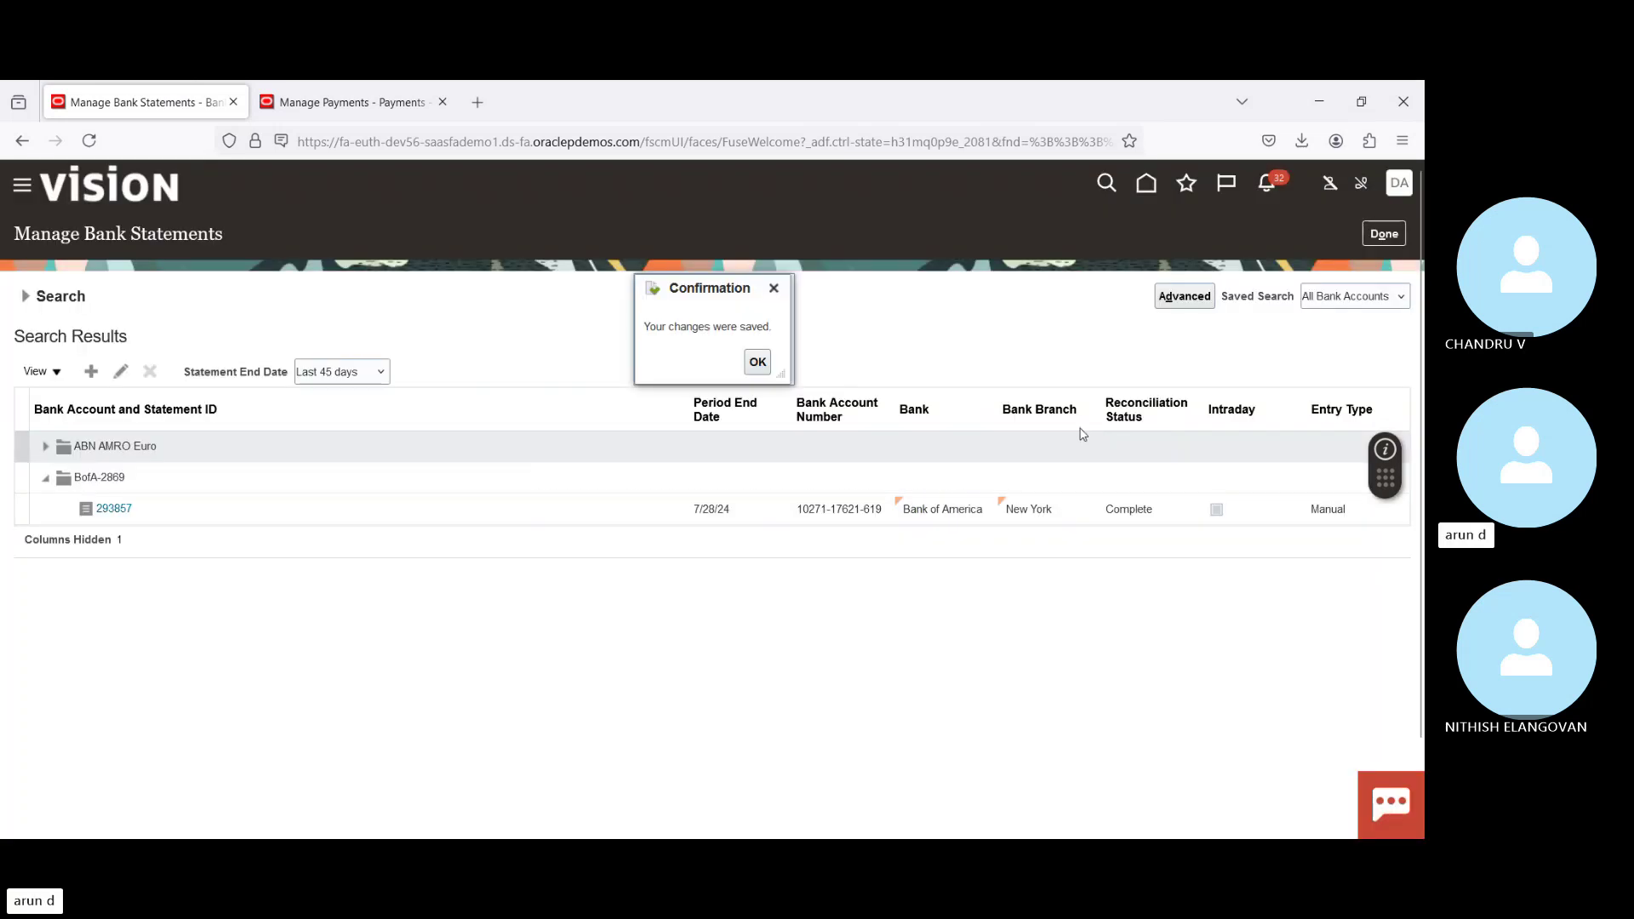
pyautogui.click(758, 362)
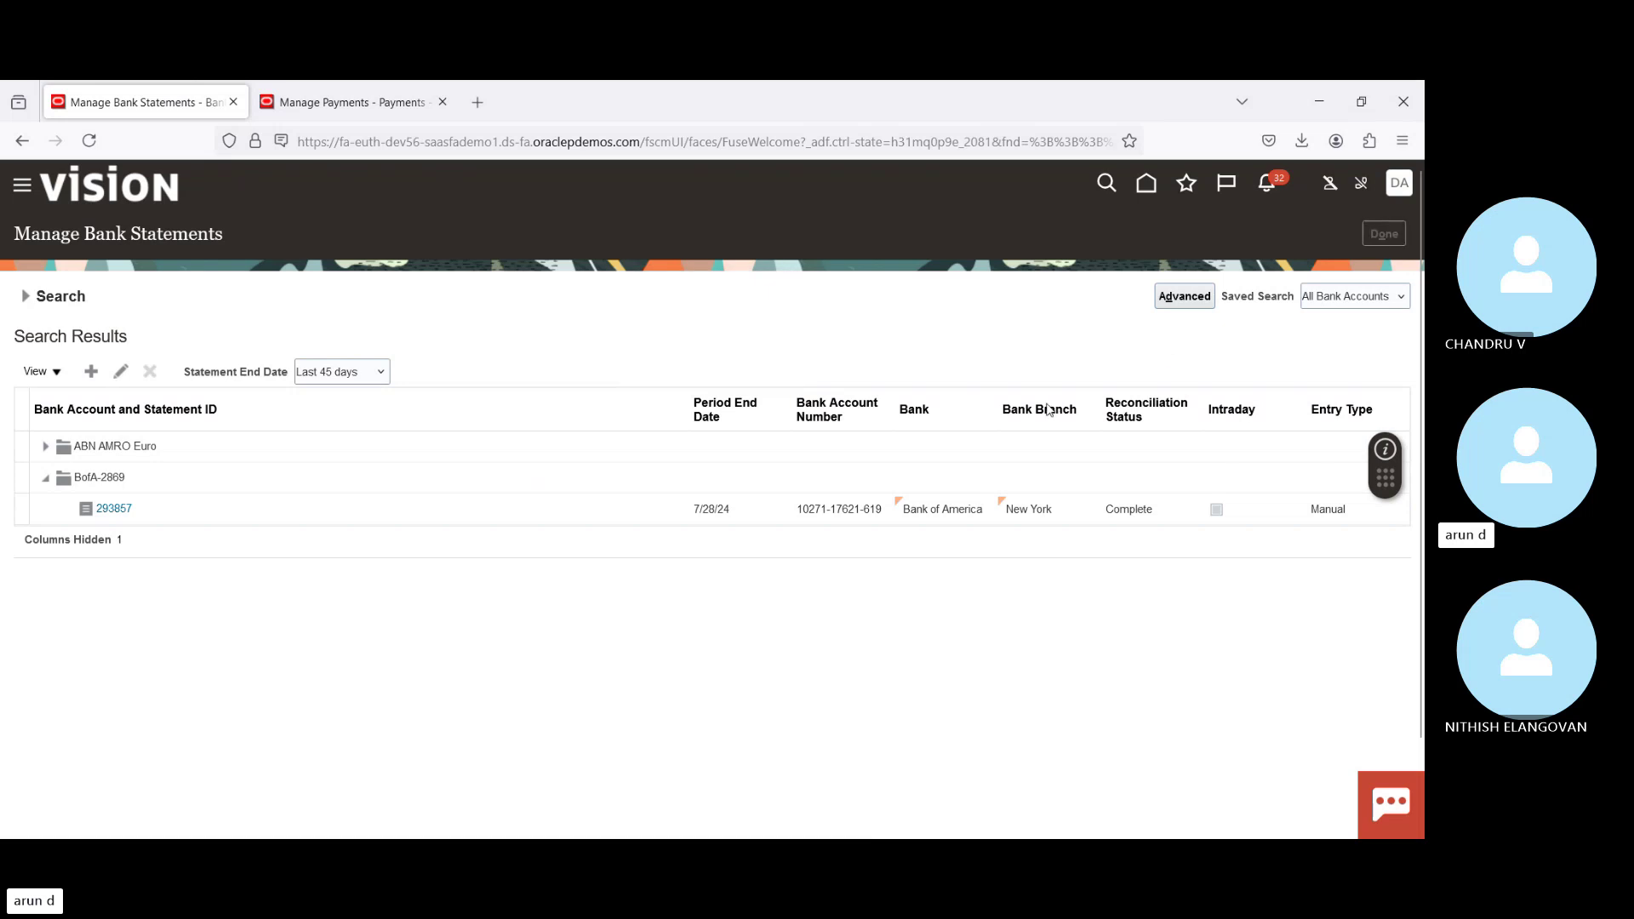
pyautogui.click(1402, 371)
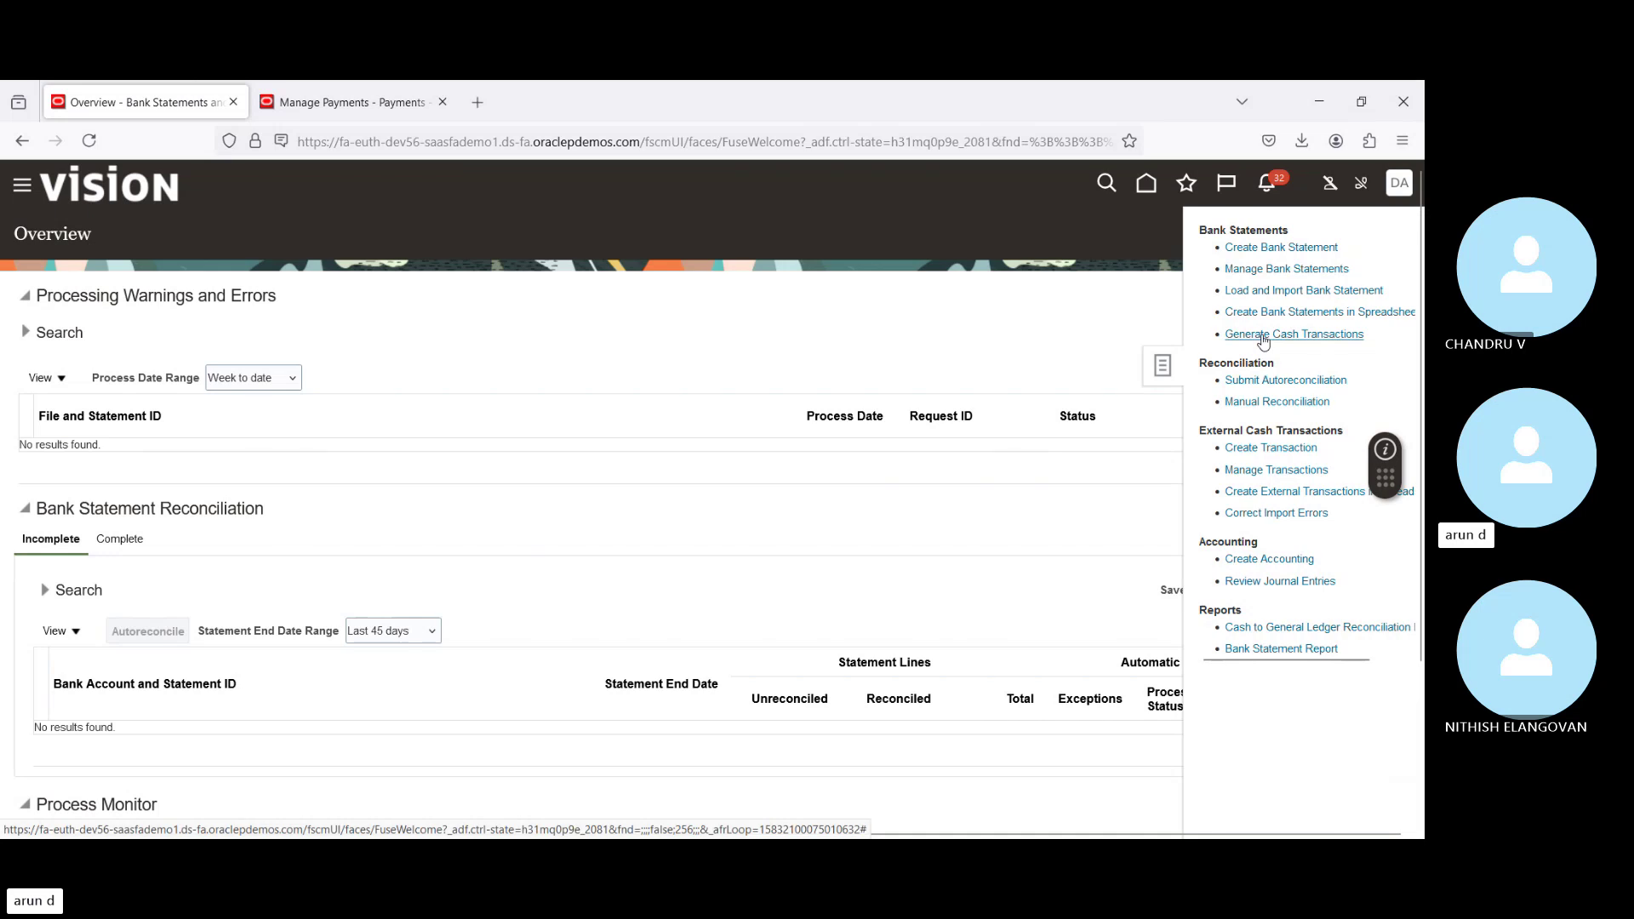
# Step: Set up the Create Bank Statement Transactions process for BofA-2869 statement 293857
pyautogui.click(1263, 337)
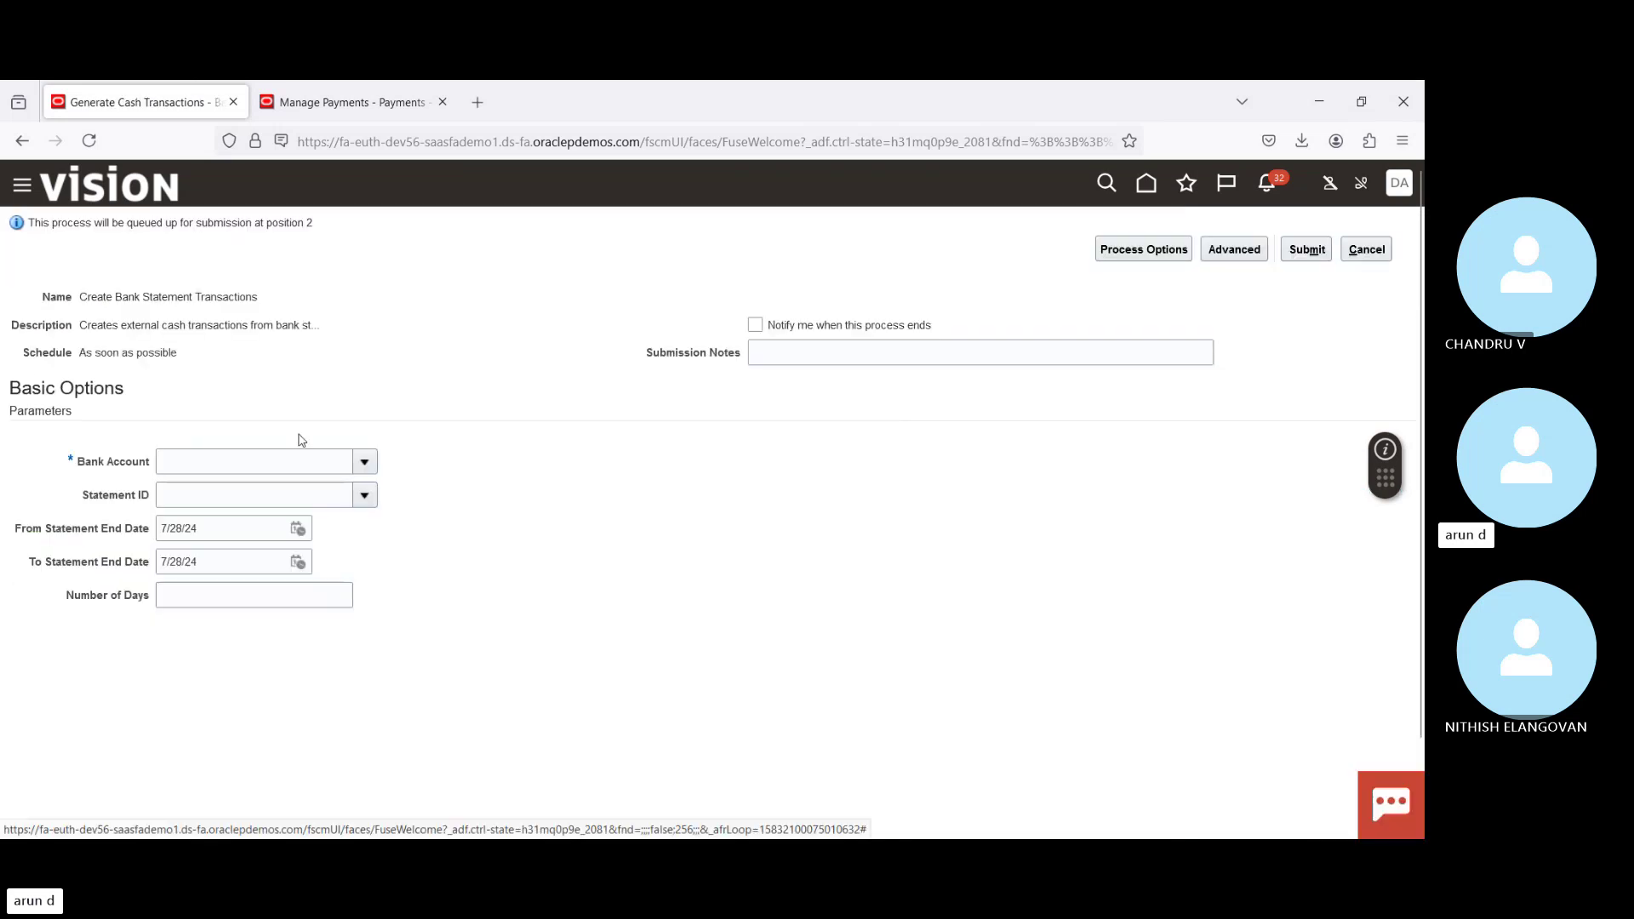
pyautogui.click(367, 463)
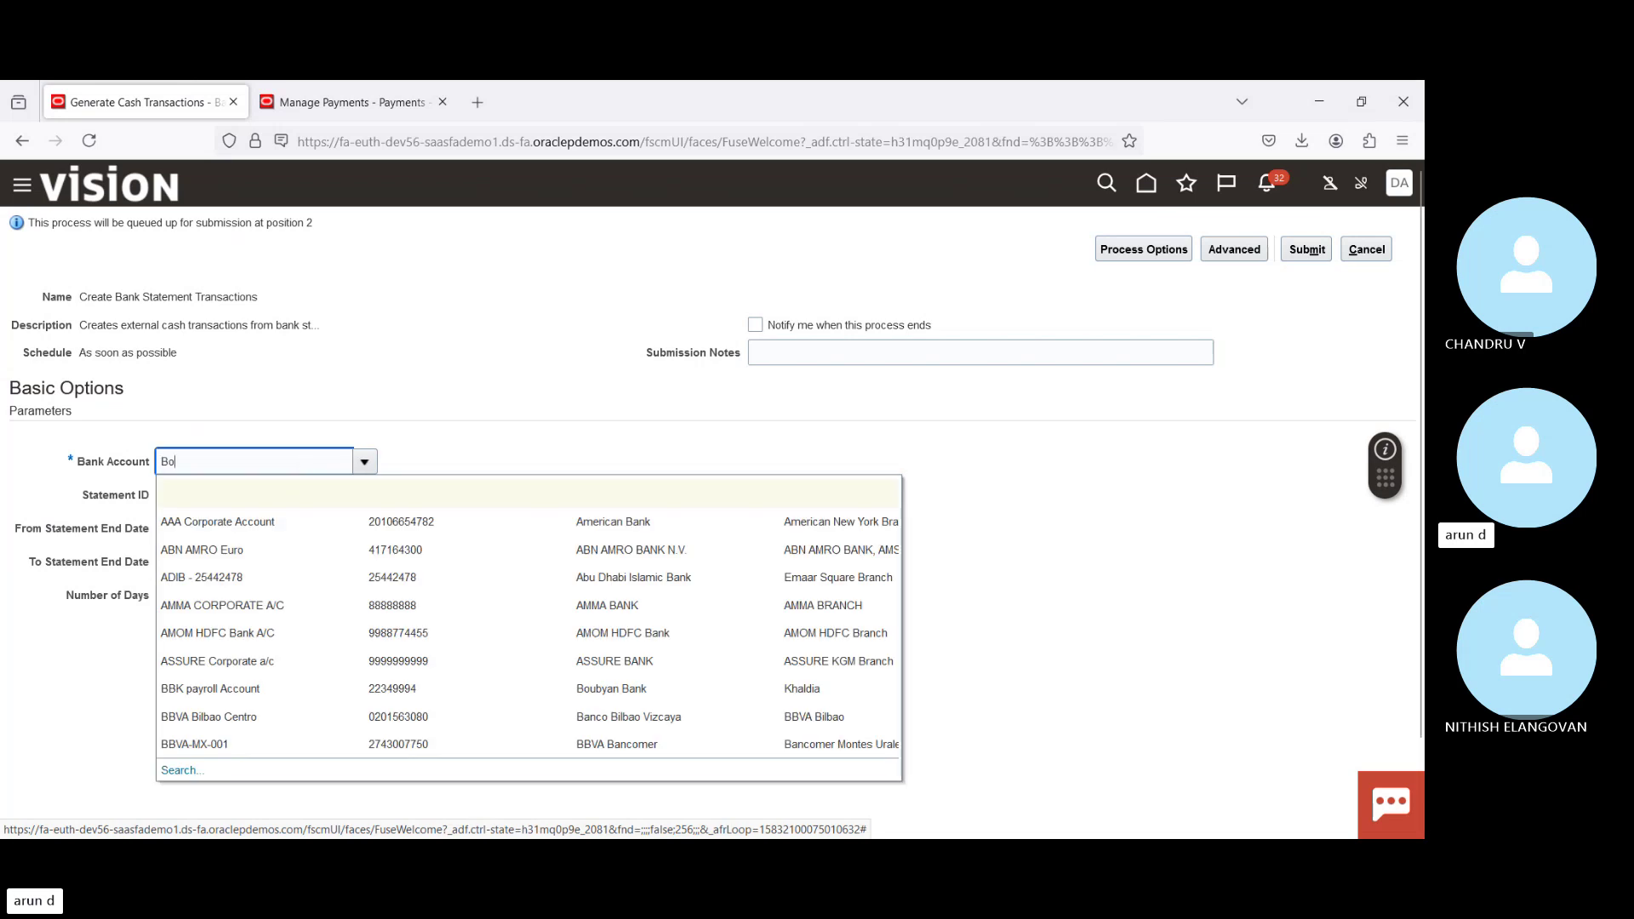
pyautogui.press('Tab')
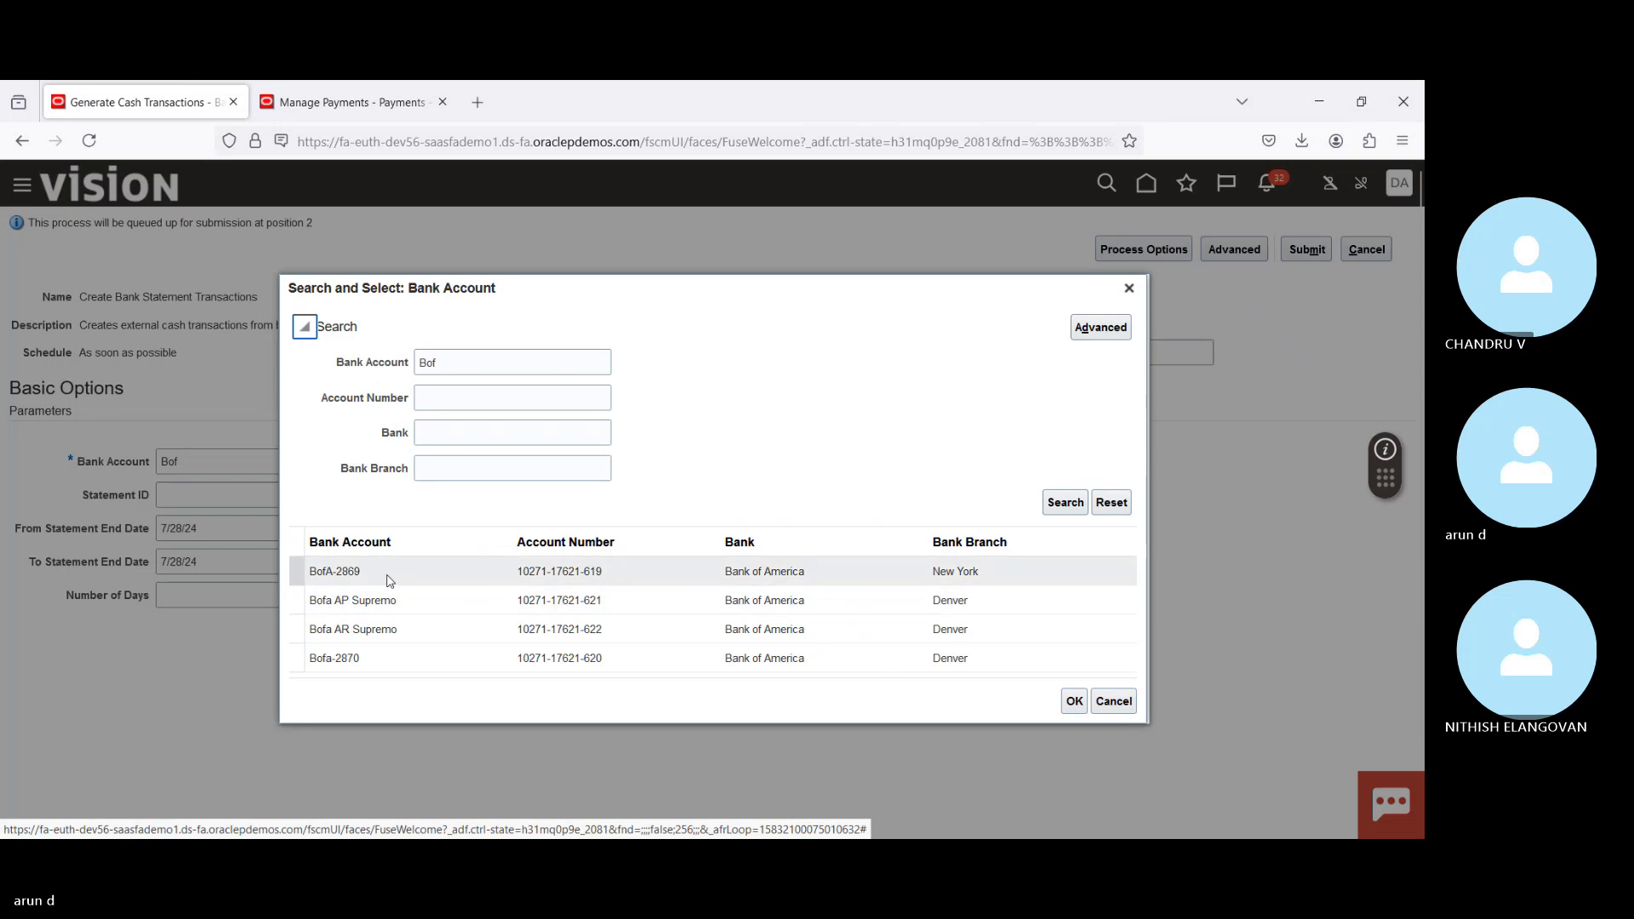
pyautogui.doubleClick(356, 572)
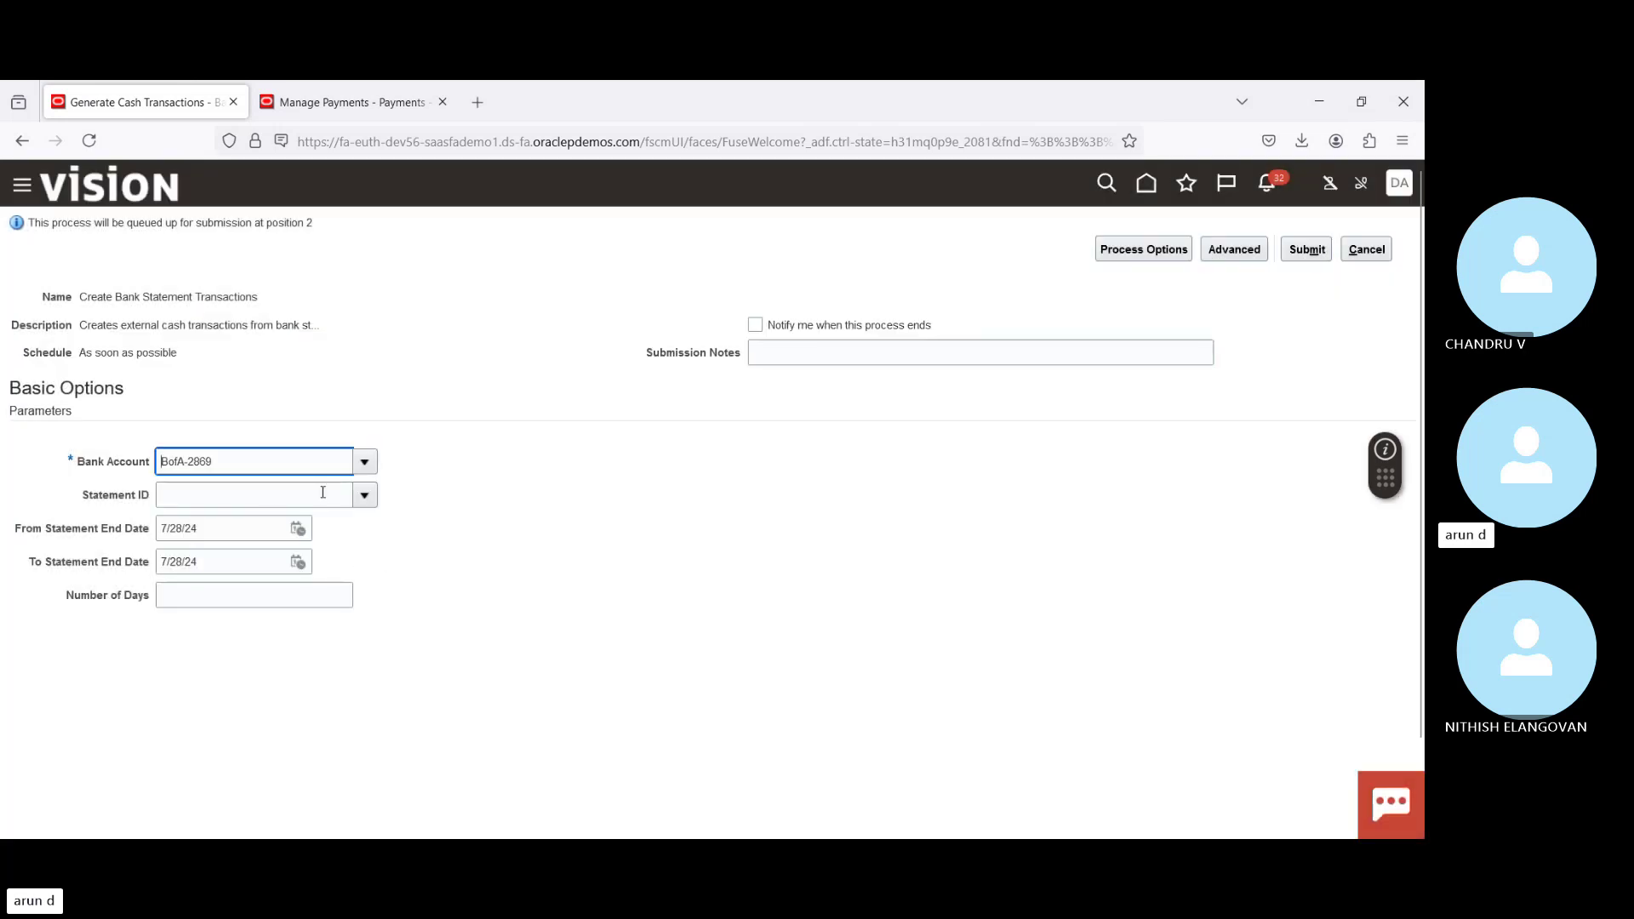
pyautogui.click(323, 494)
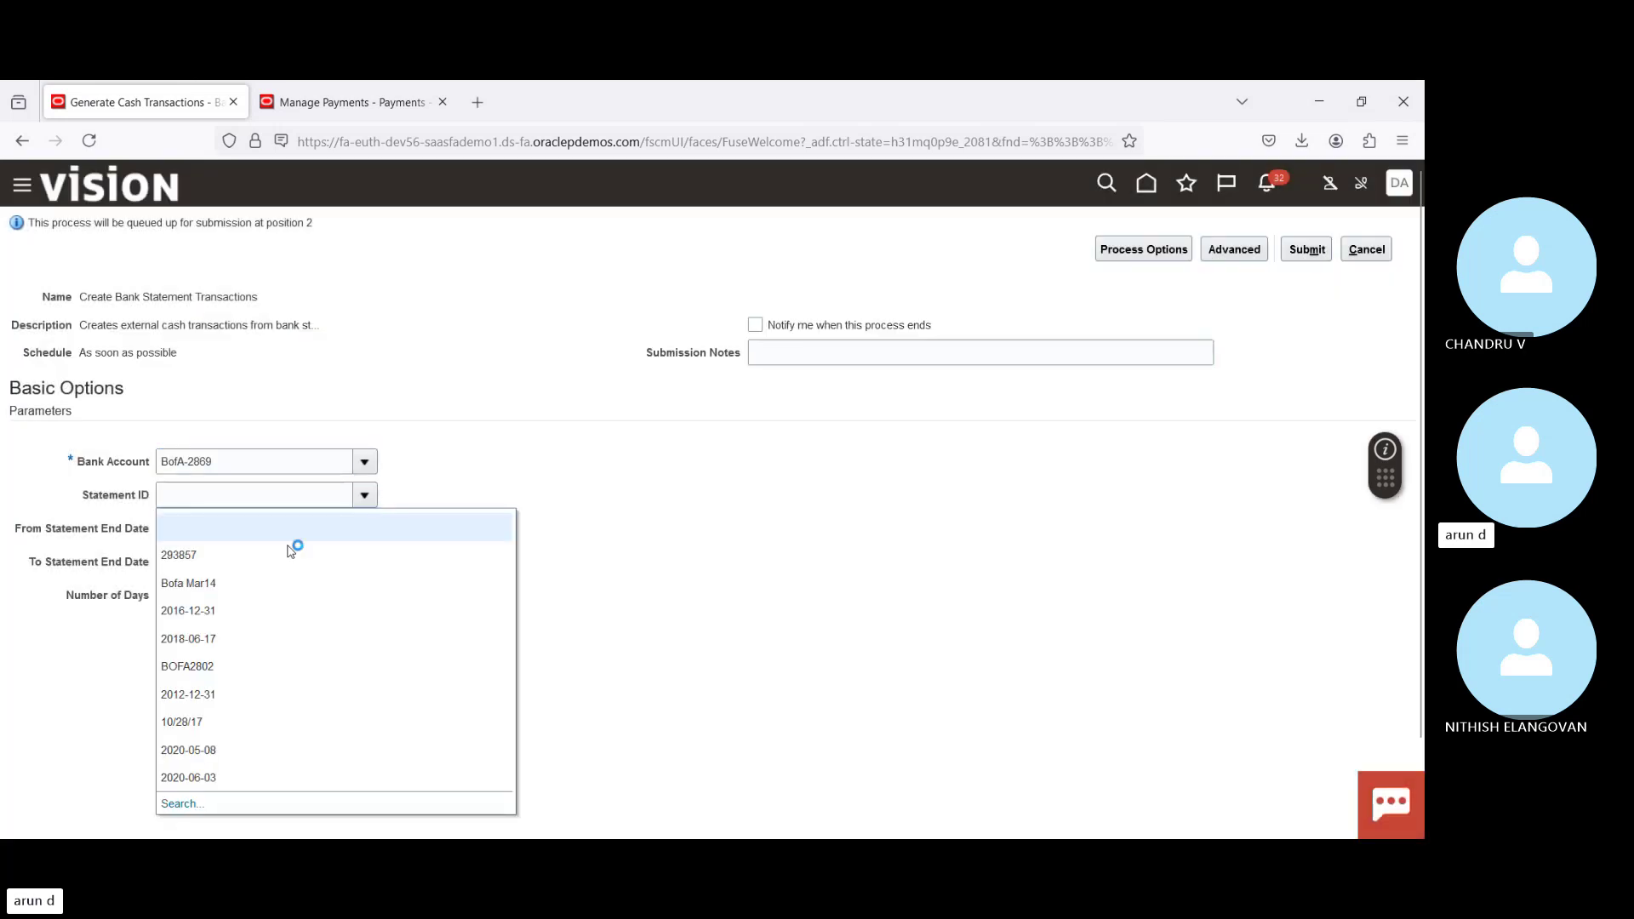
pyautogui.click(255, 558)
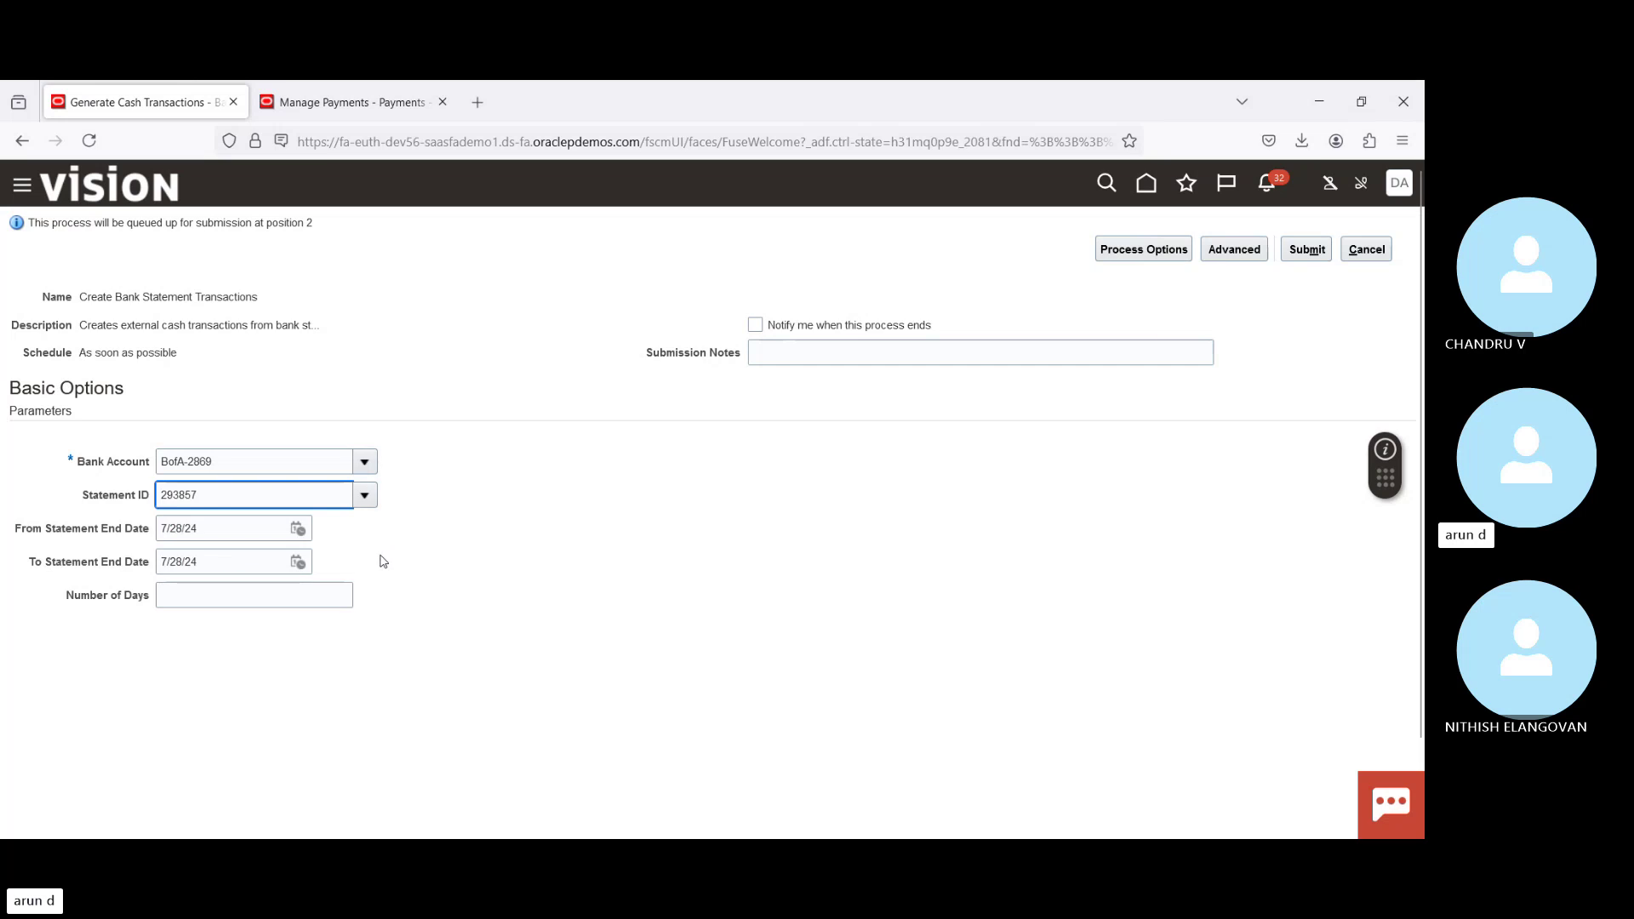
# Step: Clear both statement end dates and submit the process, confirming request 7116028
pyautogui.doubleClick(255, 529)
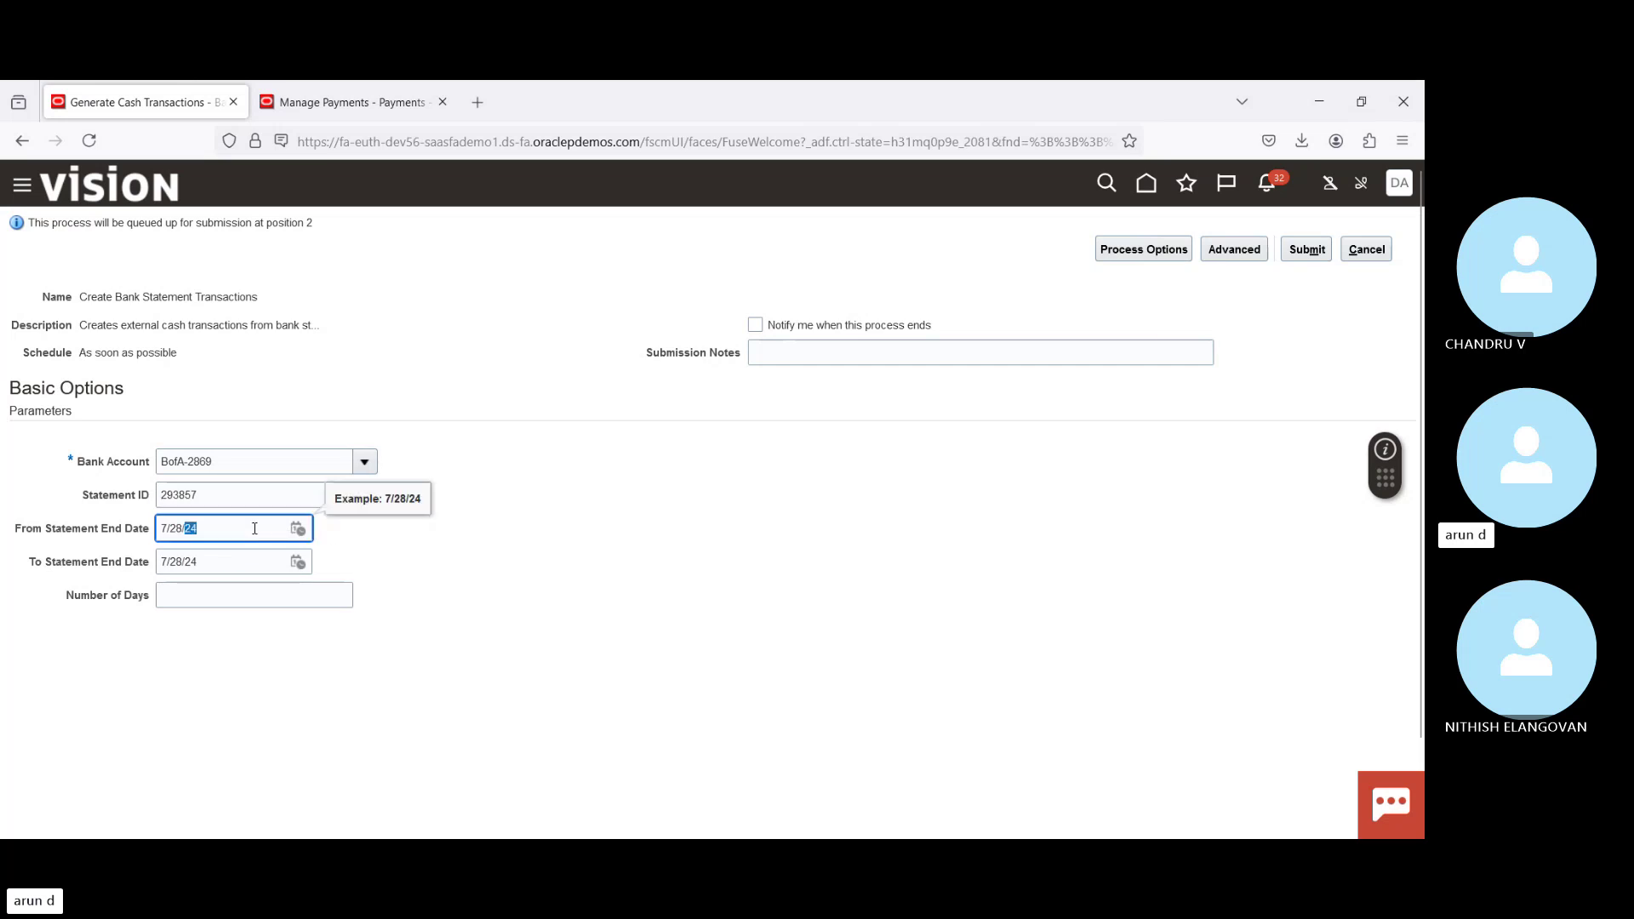
pyautogui.press('BackSpace')
pyautogui.press('BackSpace')
pyautogui.press('BackSpace')
pyautogui.press('BackSpace')
pyautogui.press('Tab')
pyautogui.press('BackSpace')
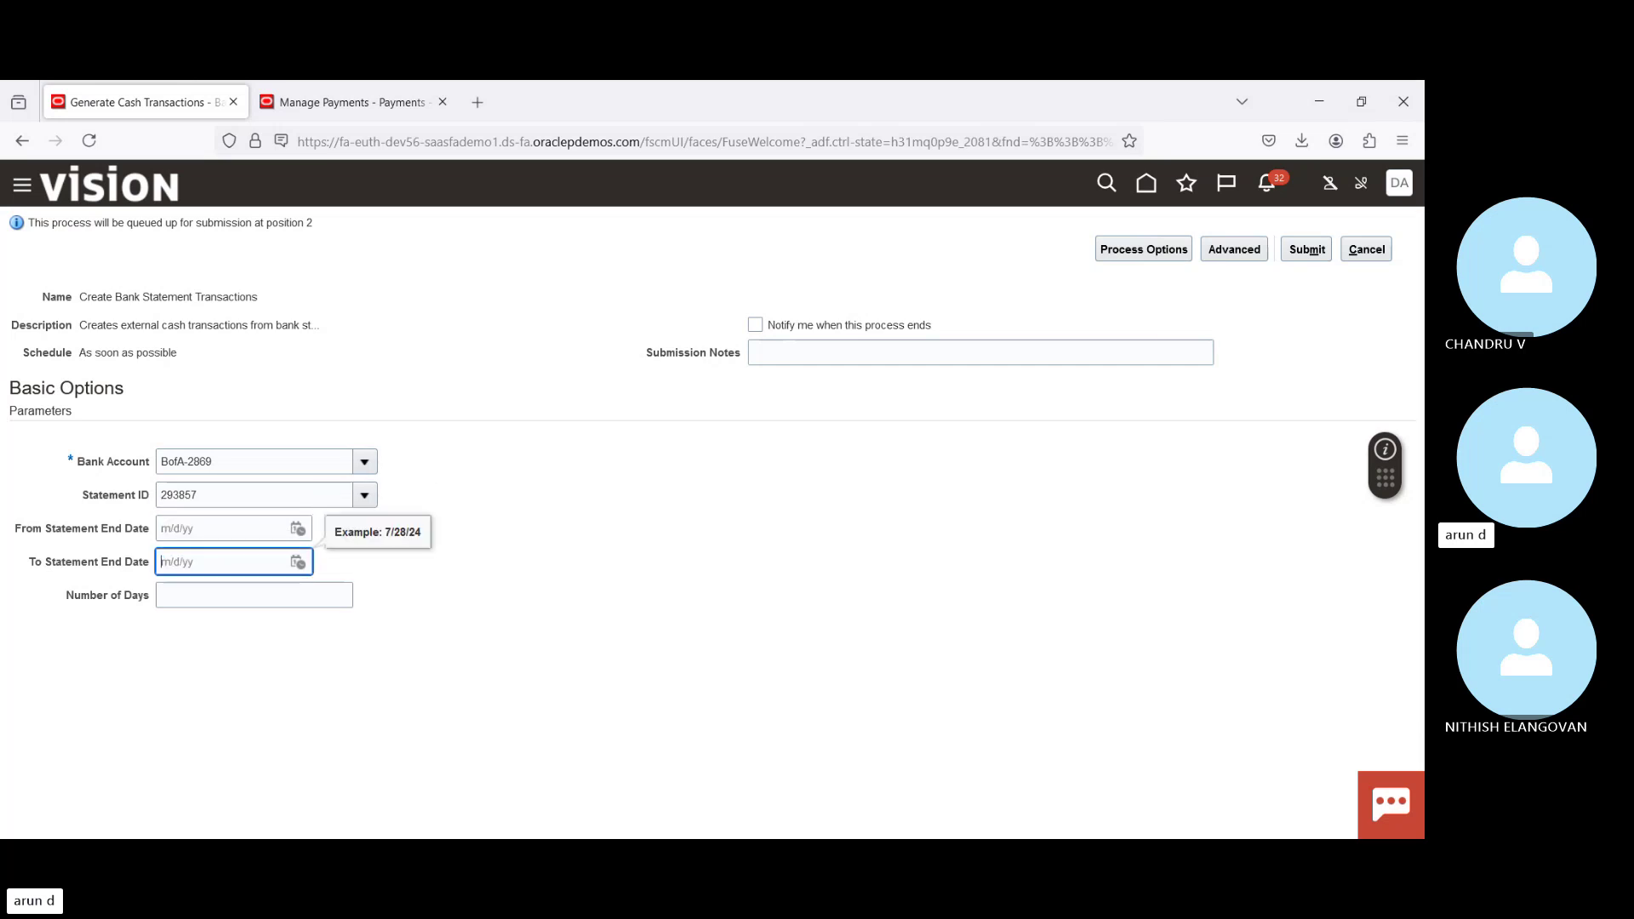
pyautogui.click(1303, 248)
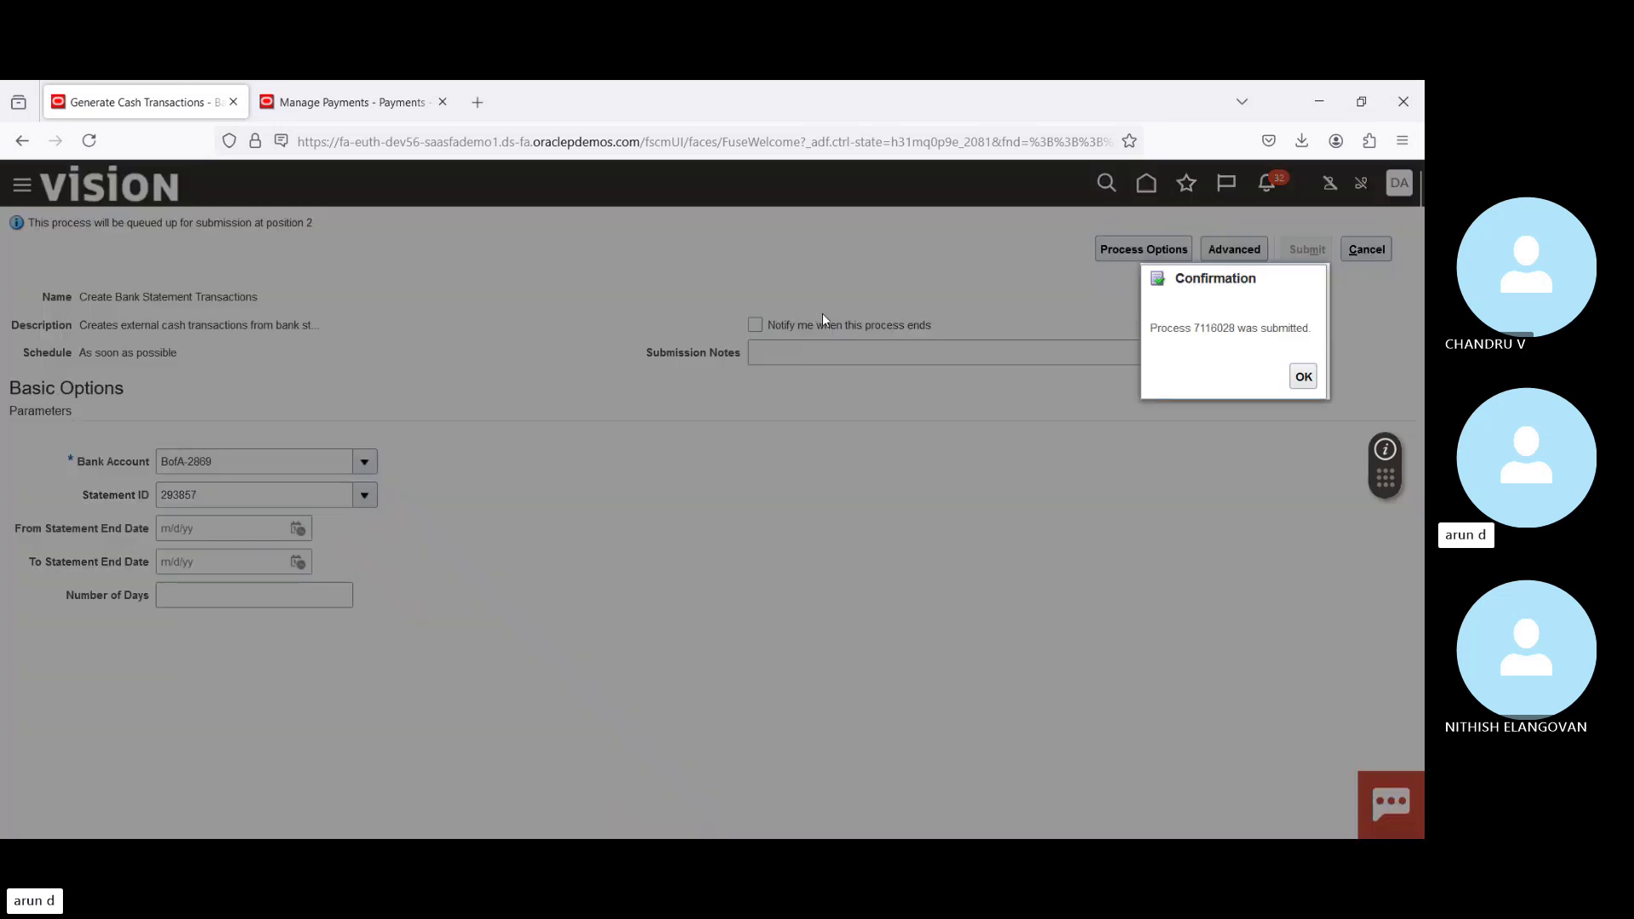
pyautogui.click(1302, 377)
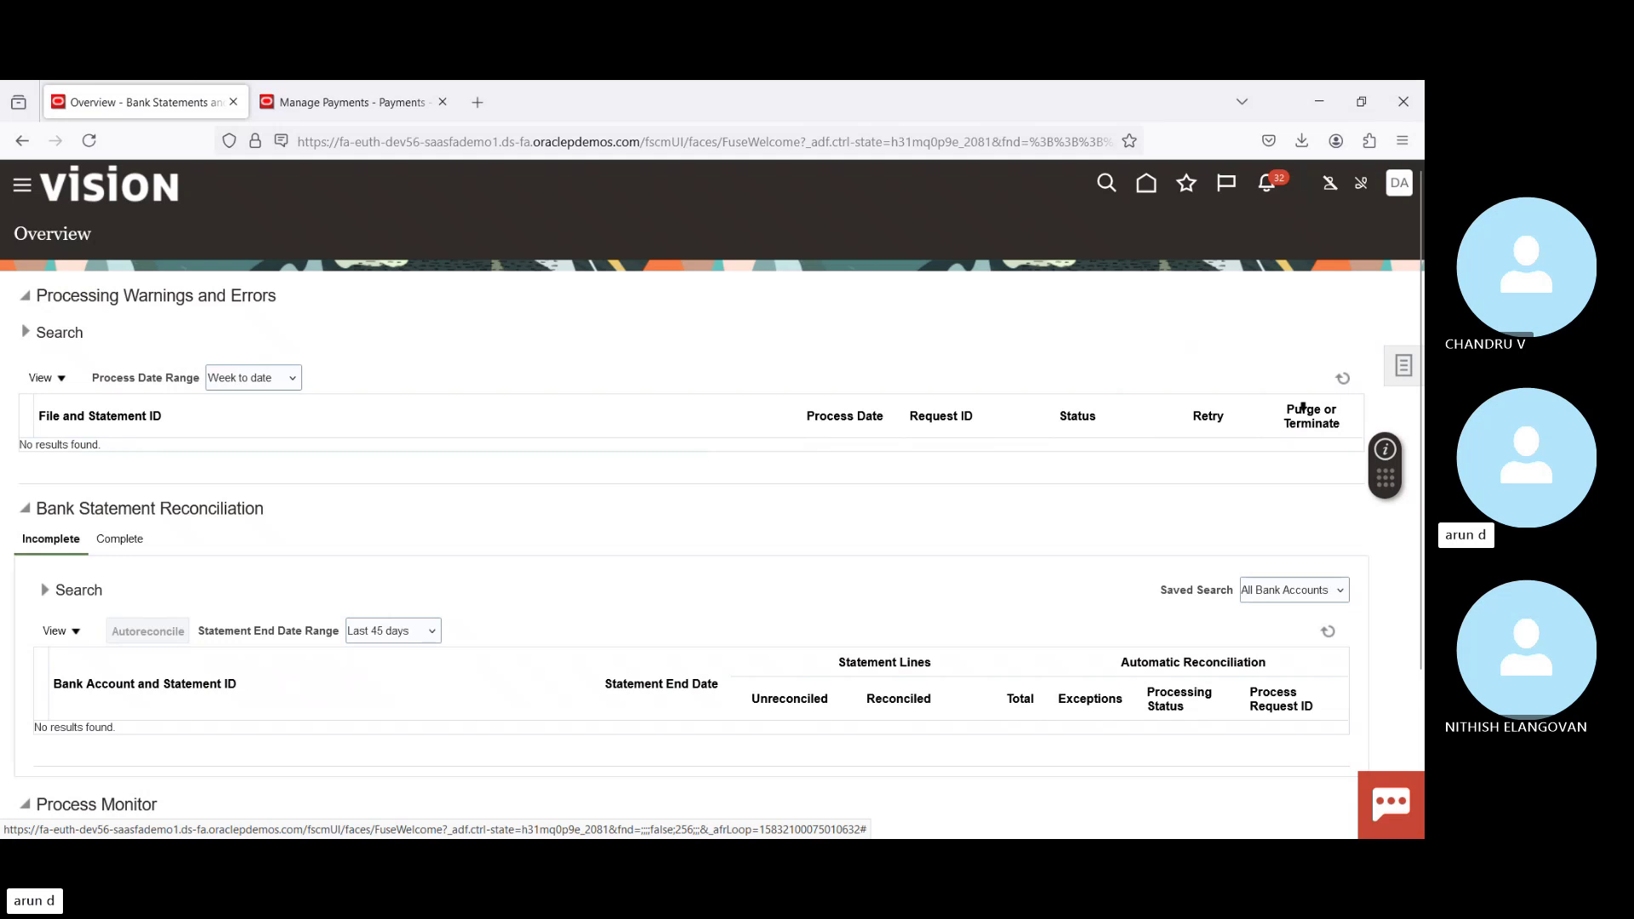
# Step: Refresh Process Monitor until Create Bank Statement Transactions 7116028 shows Succeeded, then show the Tasks panel
pyautogui.scroll(-3, 1304, 407)
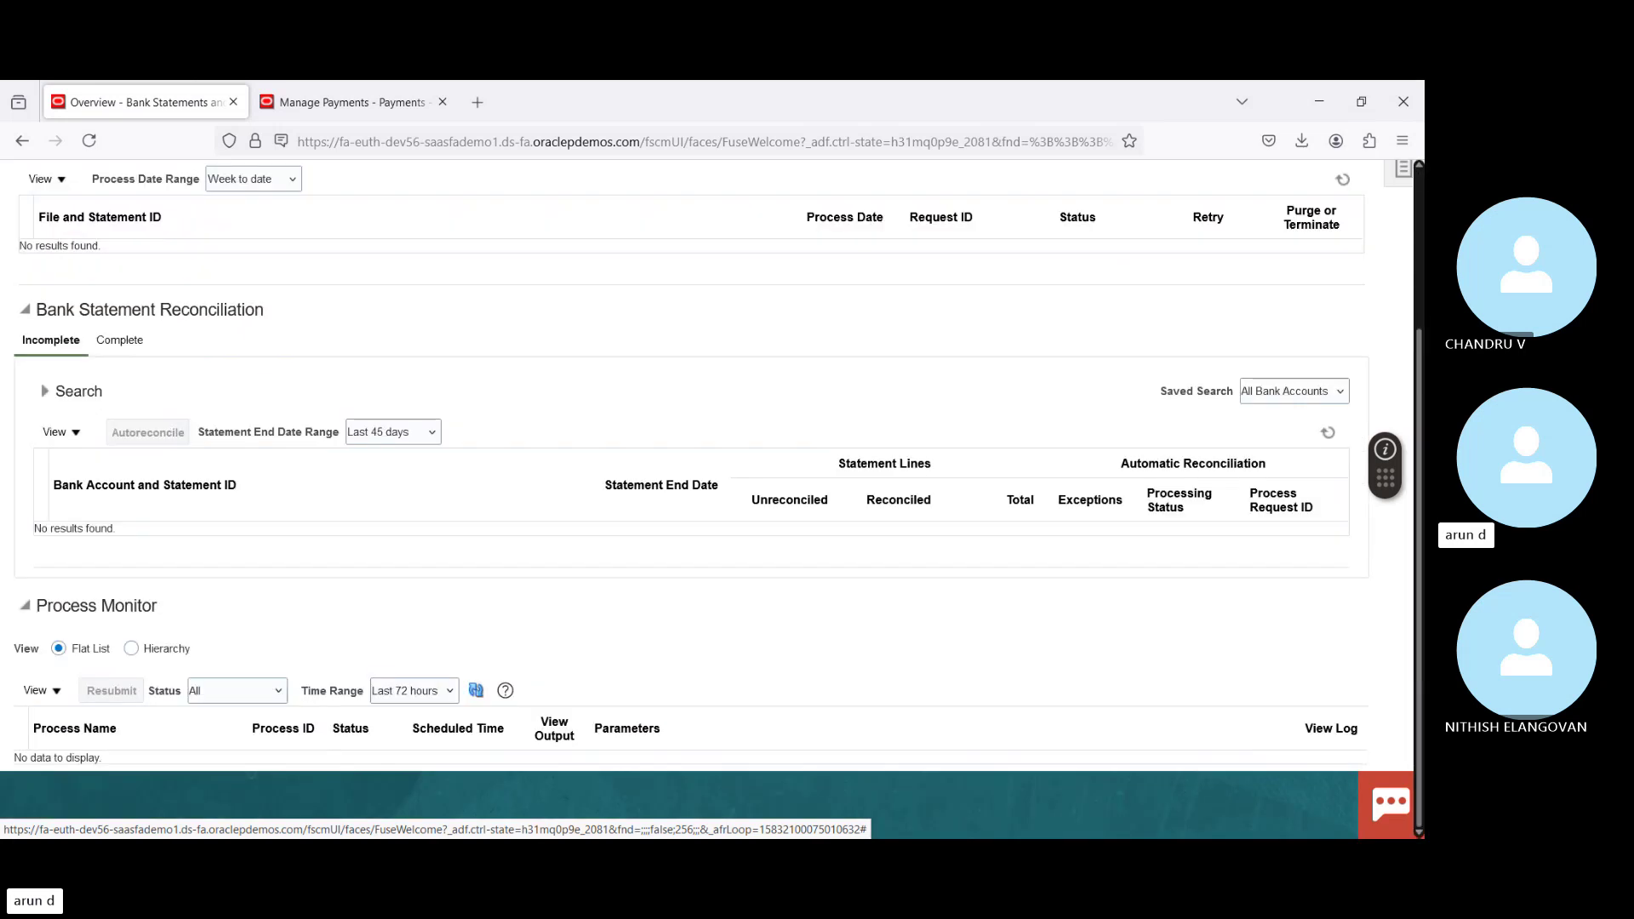
pyautogui.click(475, 692)
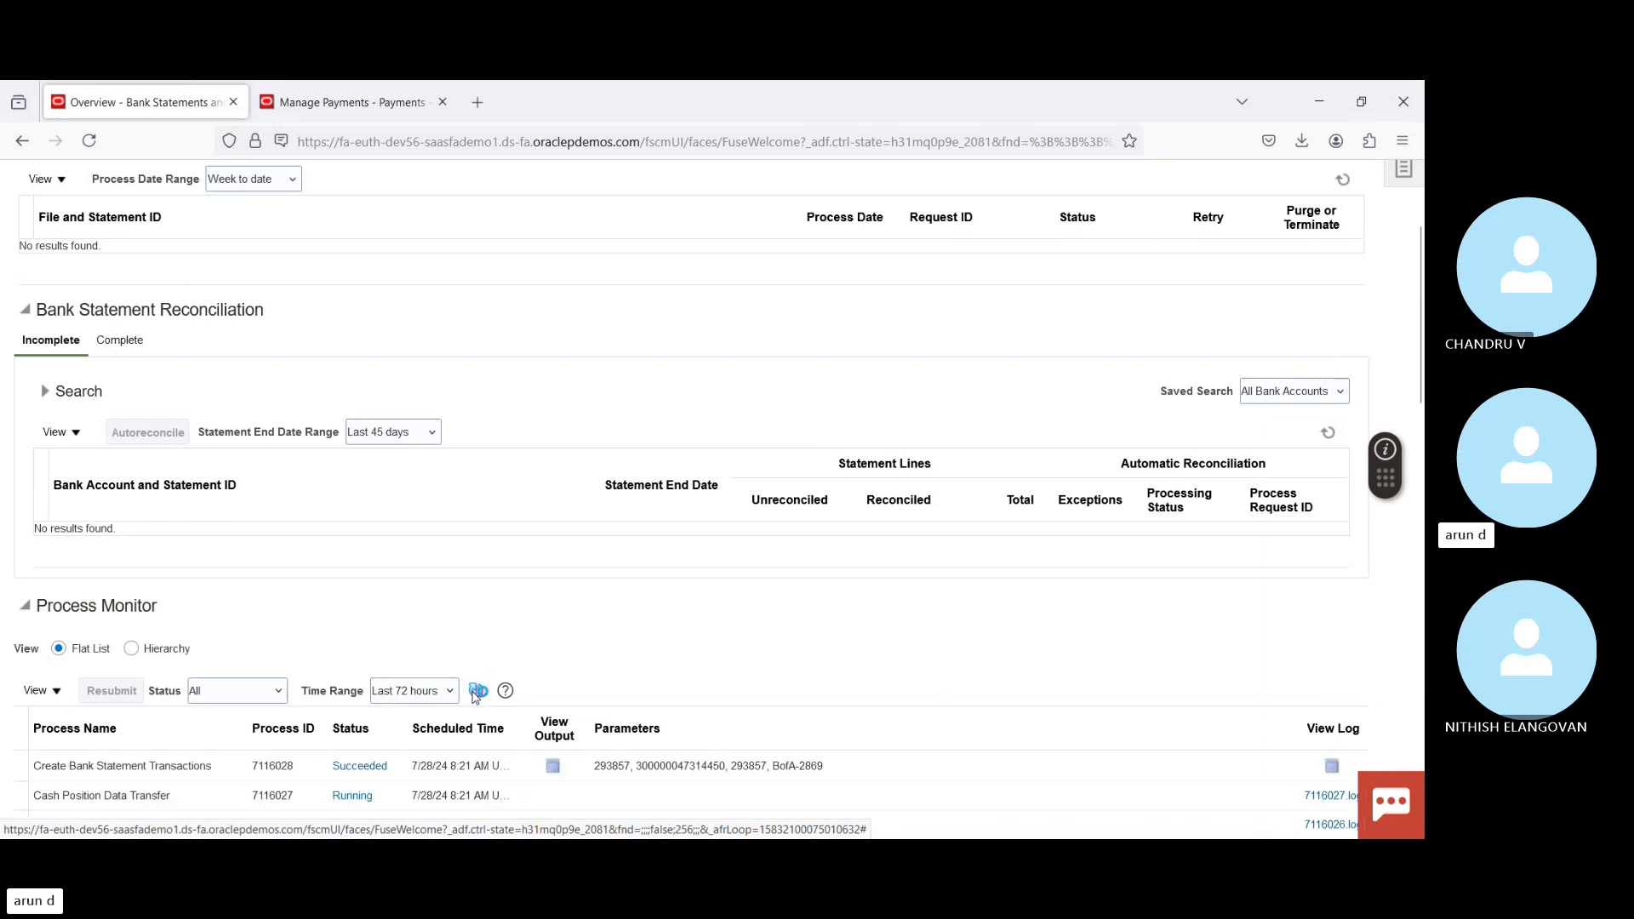
pyautogui.click(476, 691)
pyautogui.click(477, 691)
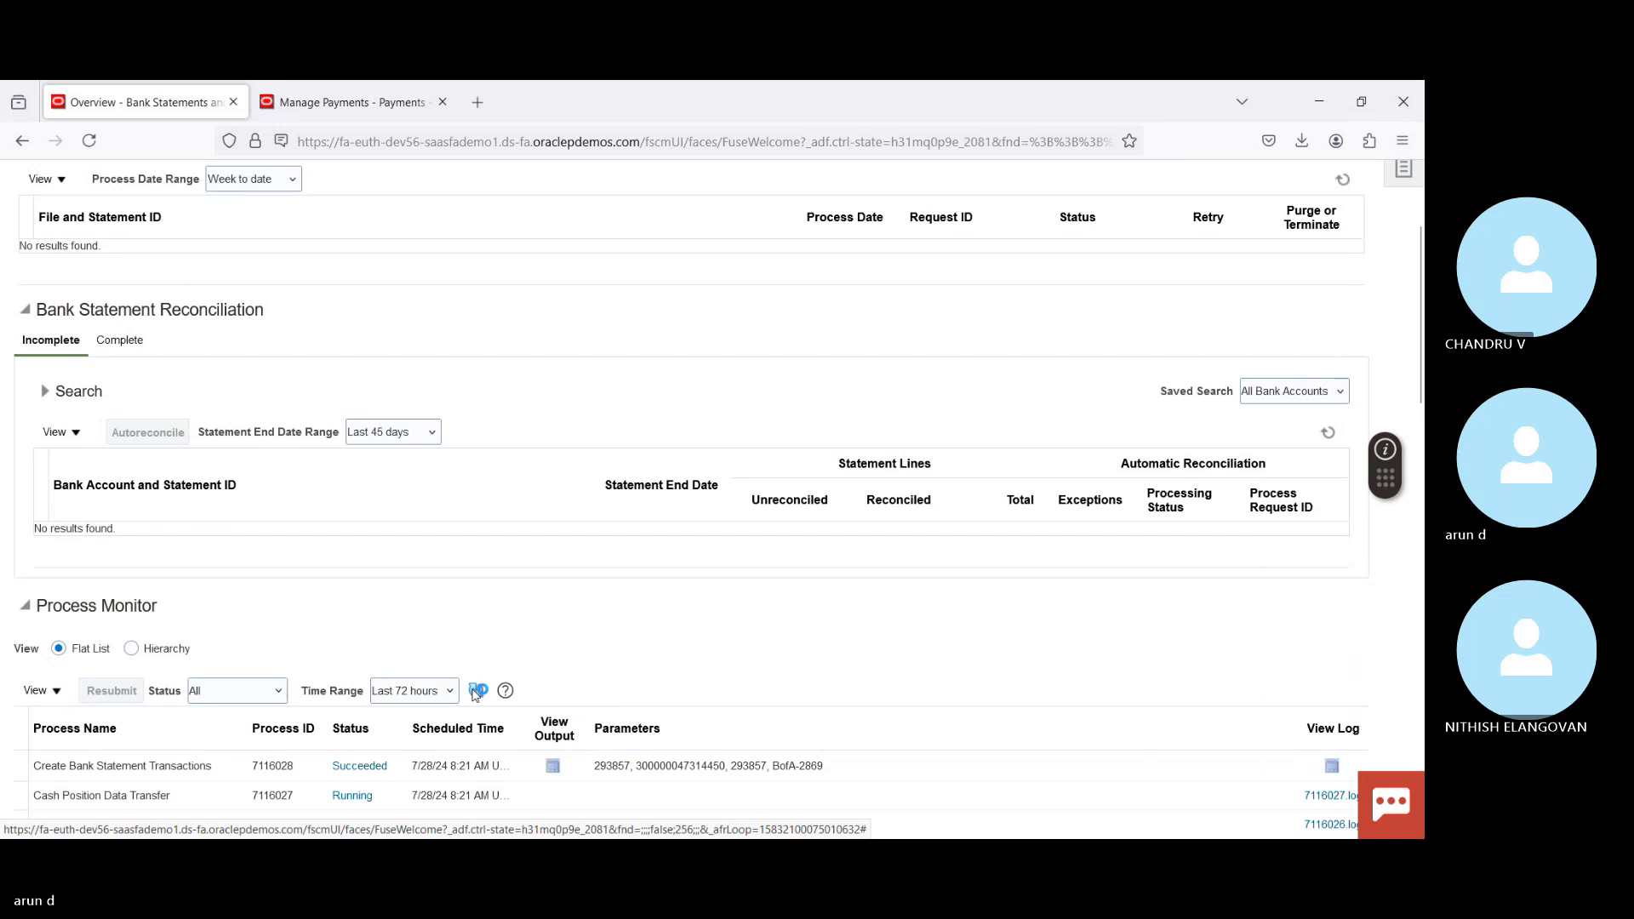
pyautogui.click(478, 691)
pyautogui.click(477, 691)
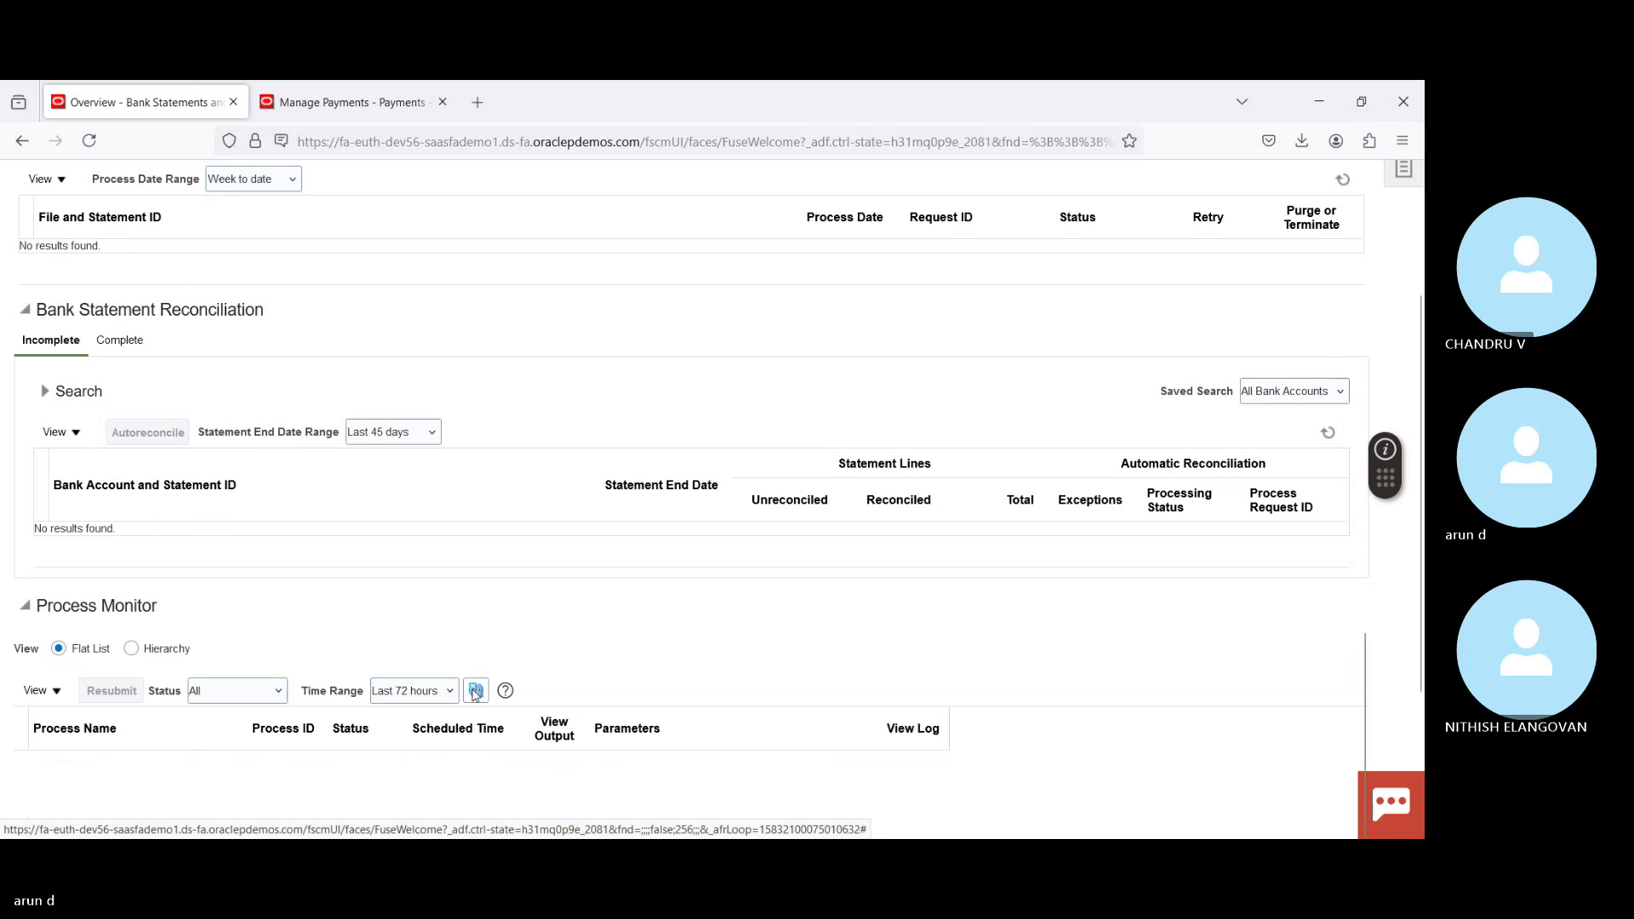
pyautogui.click(476, 692)
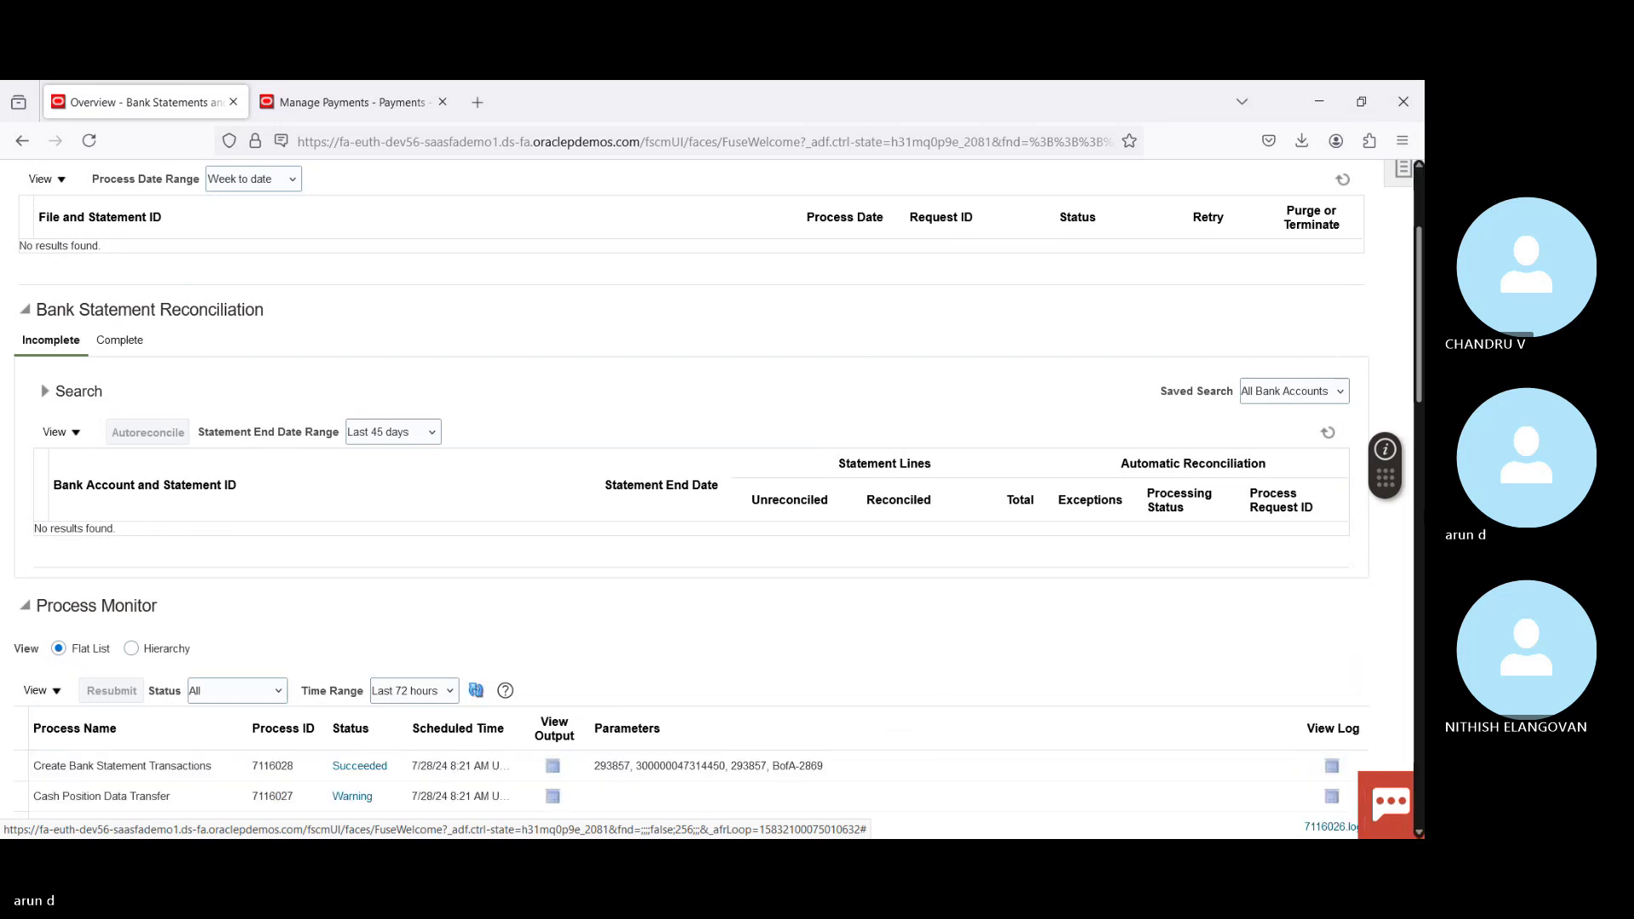
pyautogui.moveTo(1420, 481); pyautogui.dragTo(1420, 365)
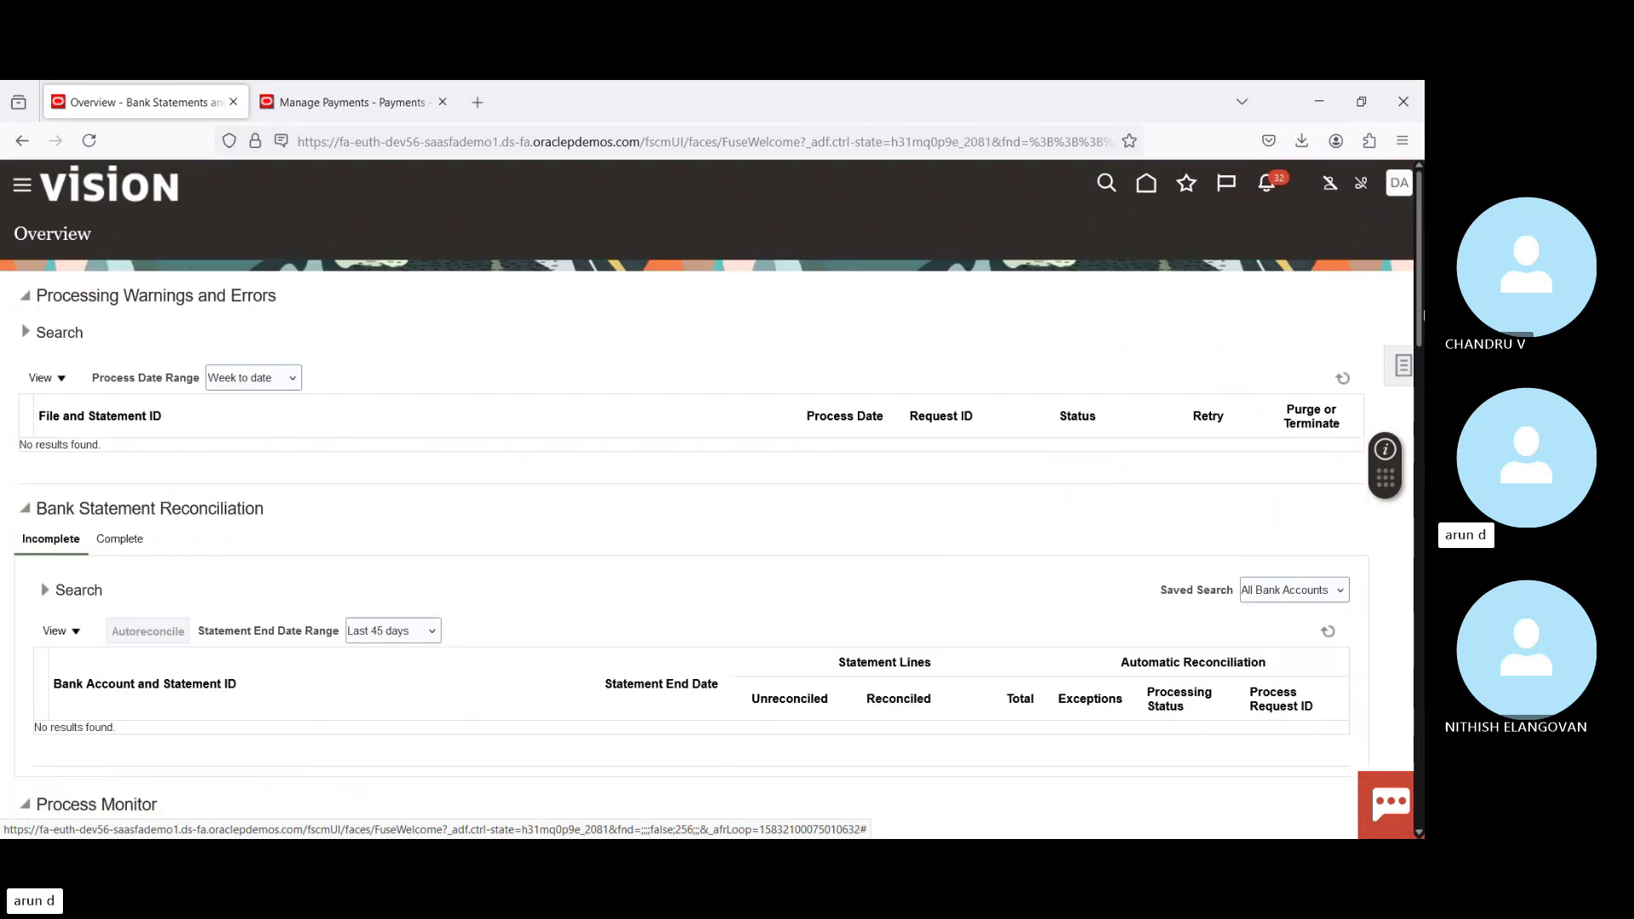
pyautogui.click(1404, 366)
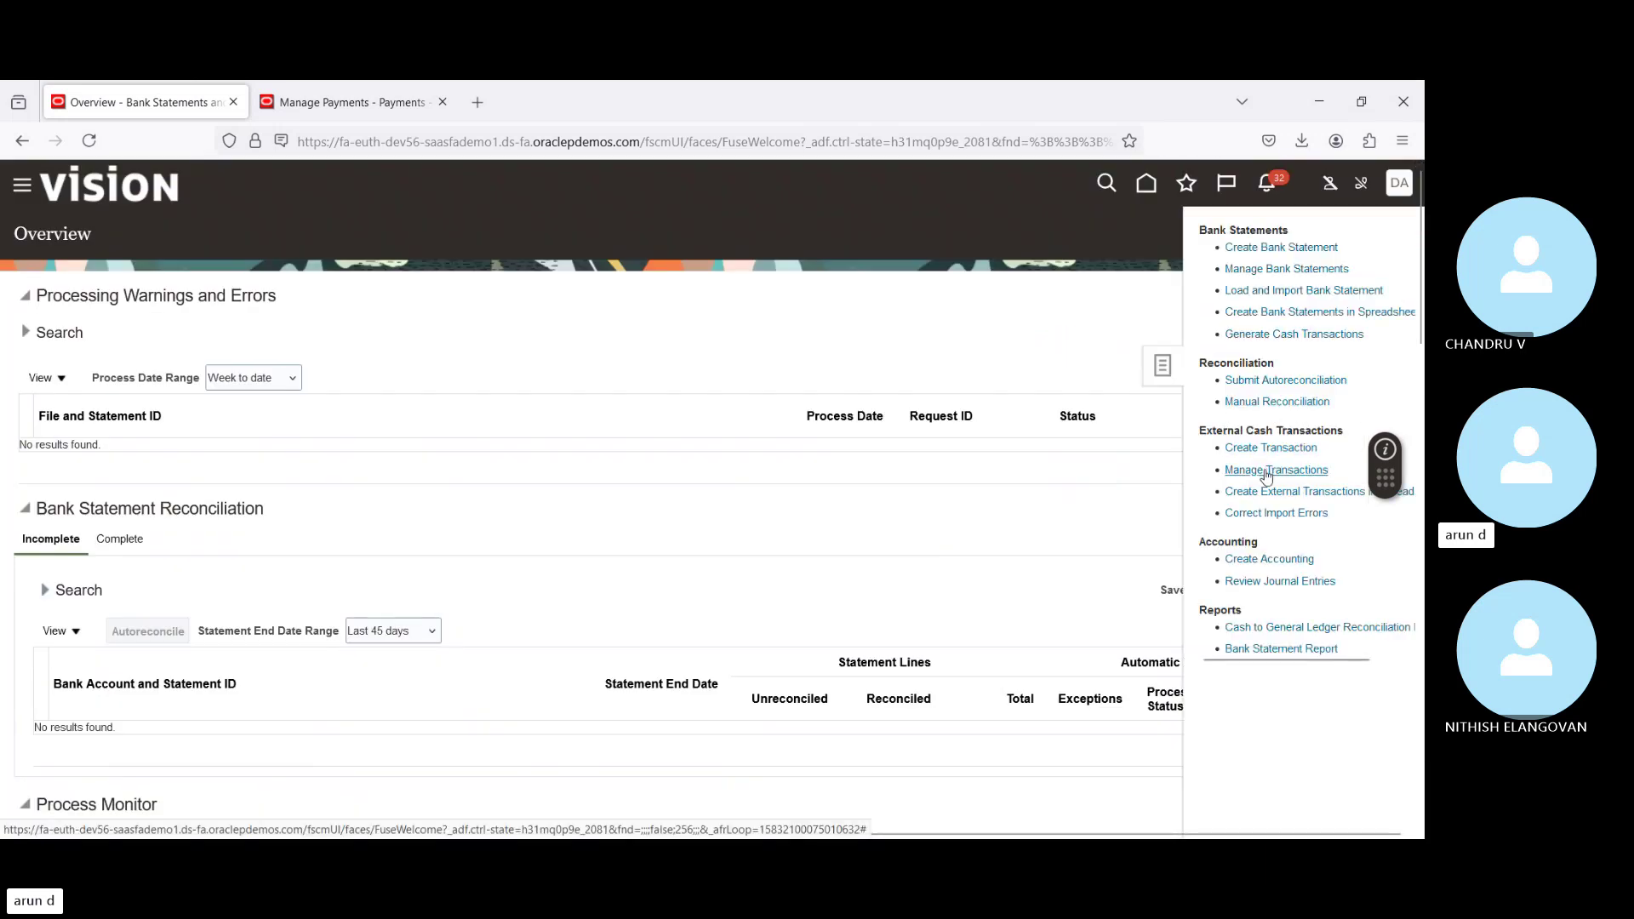
# Step: In Manage Transactions, search external transactions dated 7/28/24 to 7/28/24
pyautogui.click(1266, 471)
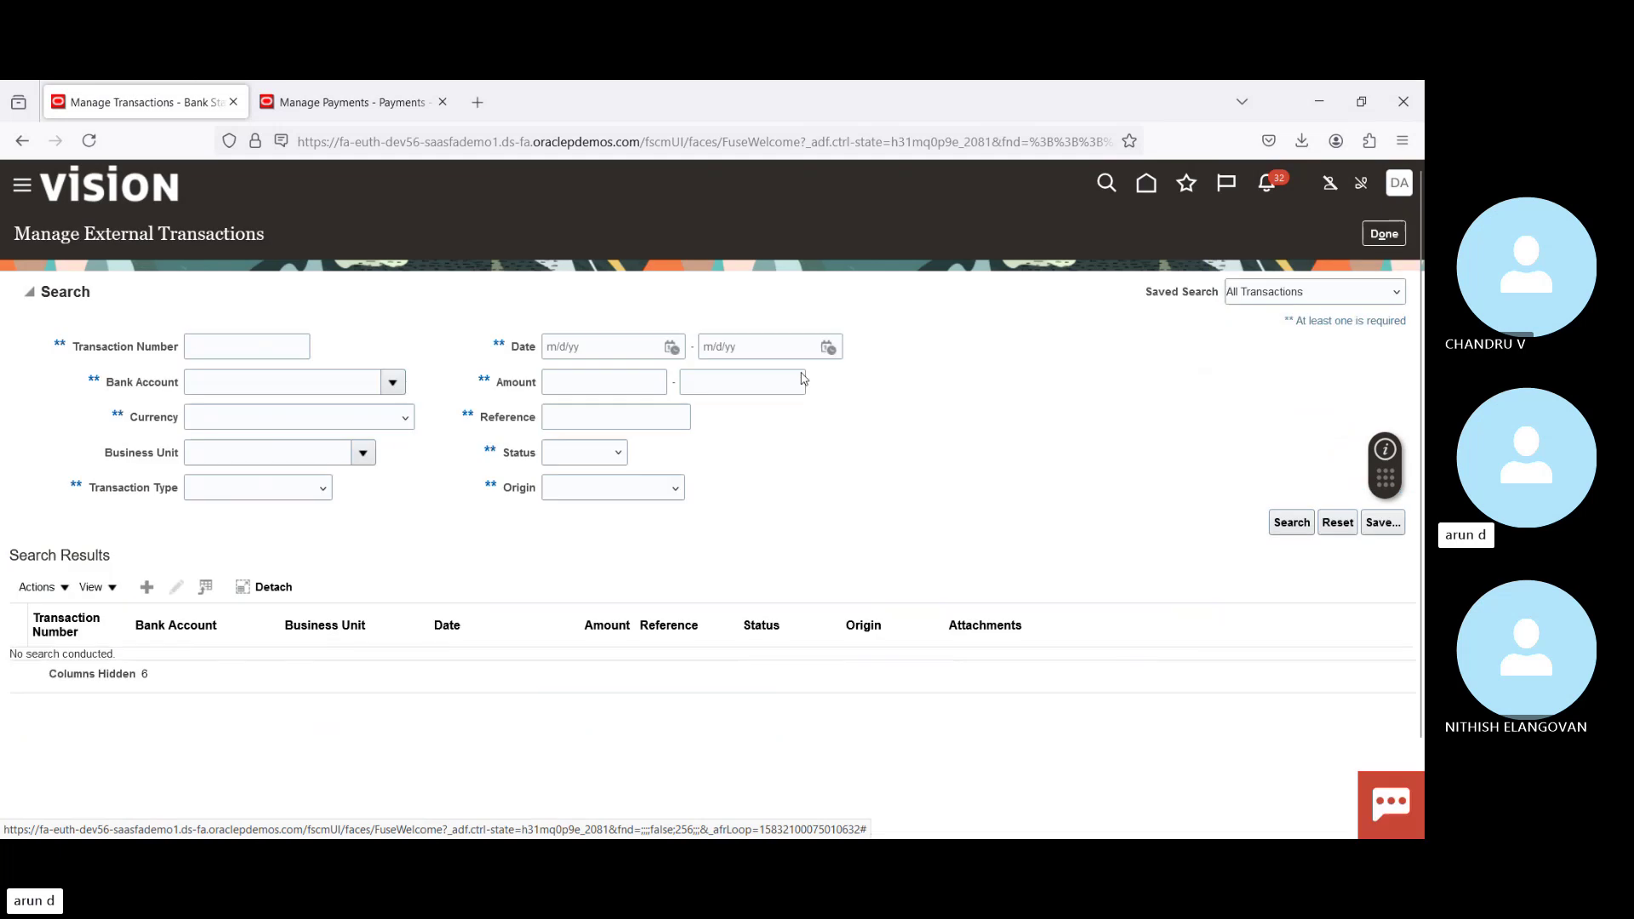
pyautogui.click(671, 347)
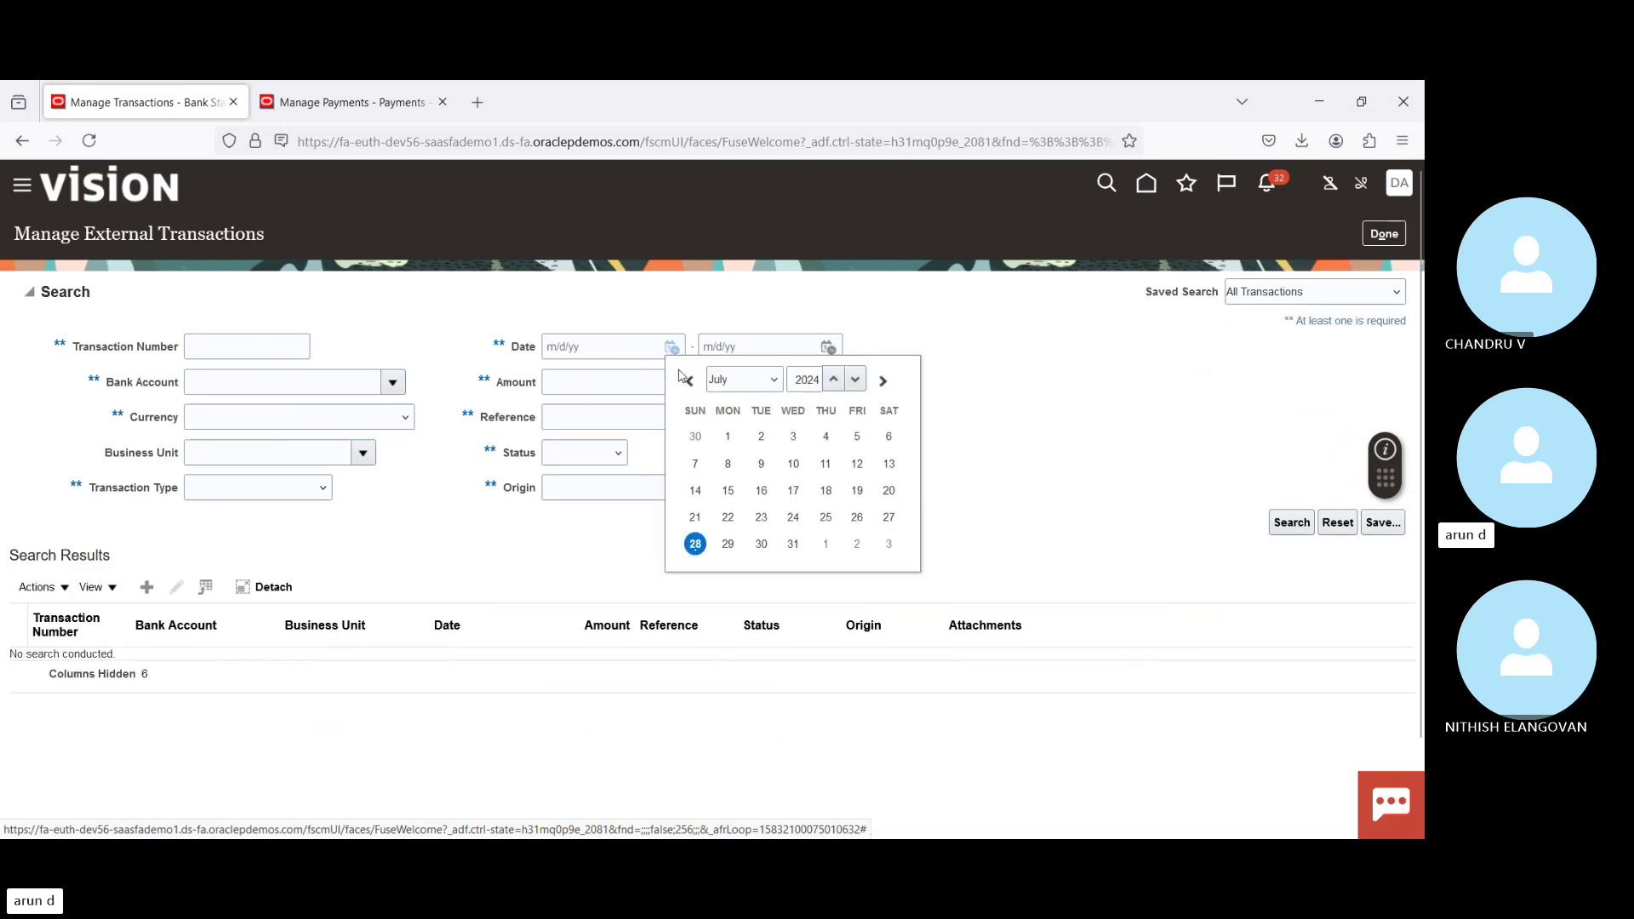
pyautogui.click(695, 545)
pyautogui.click(827, 347)
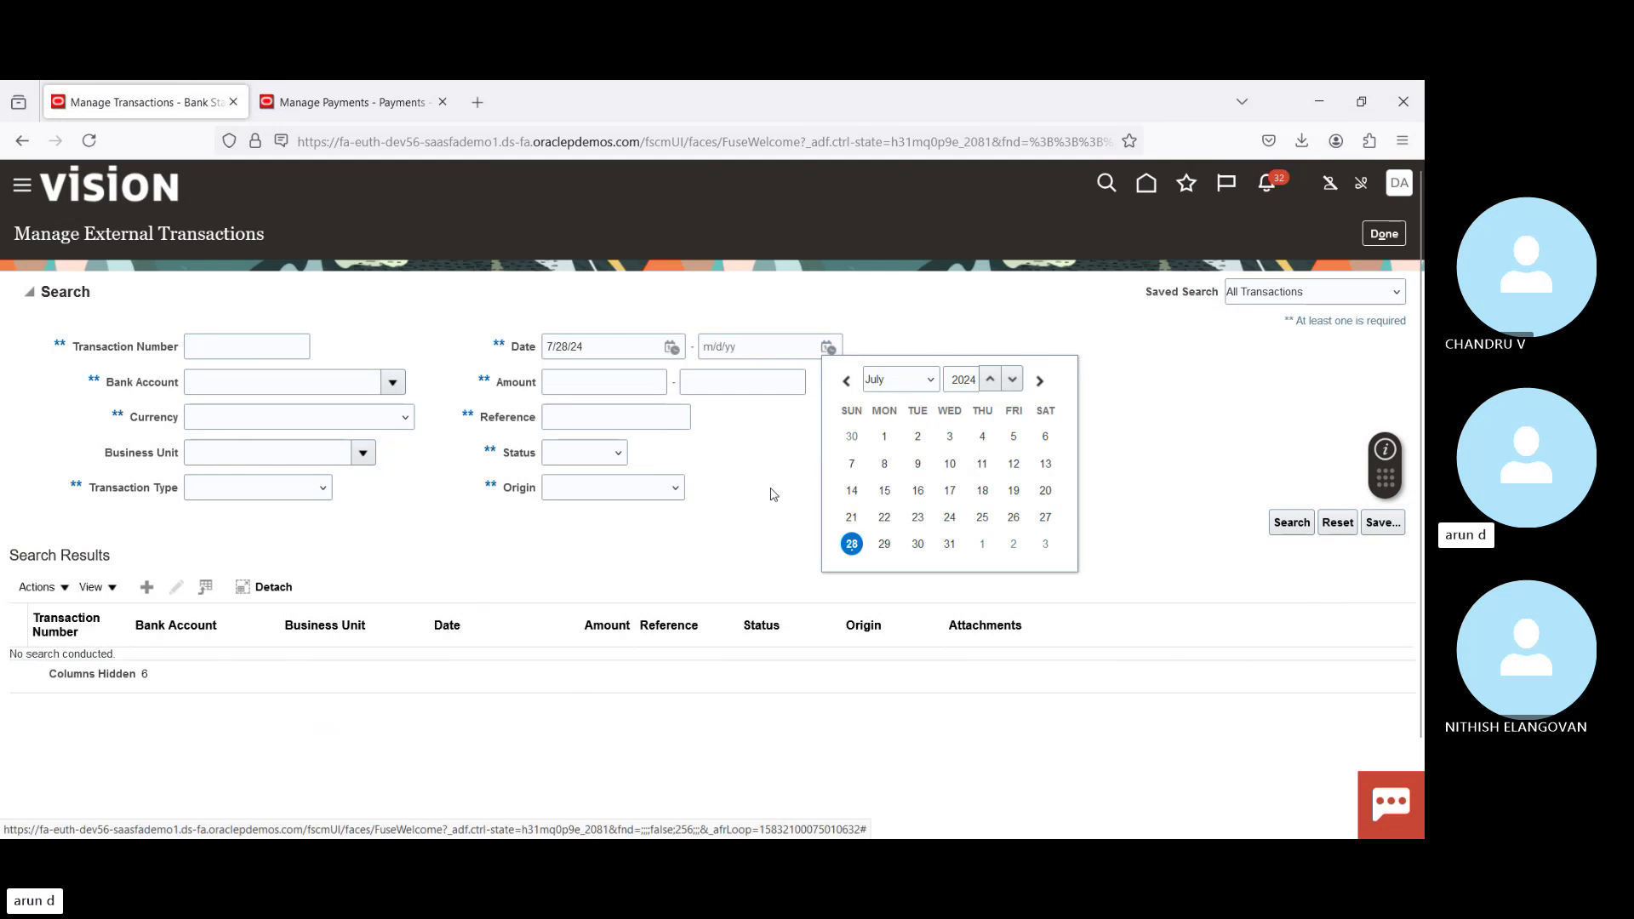
pyautogui.click(847, 543)
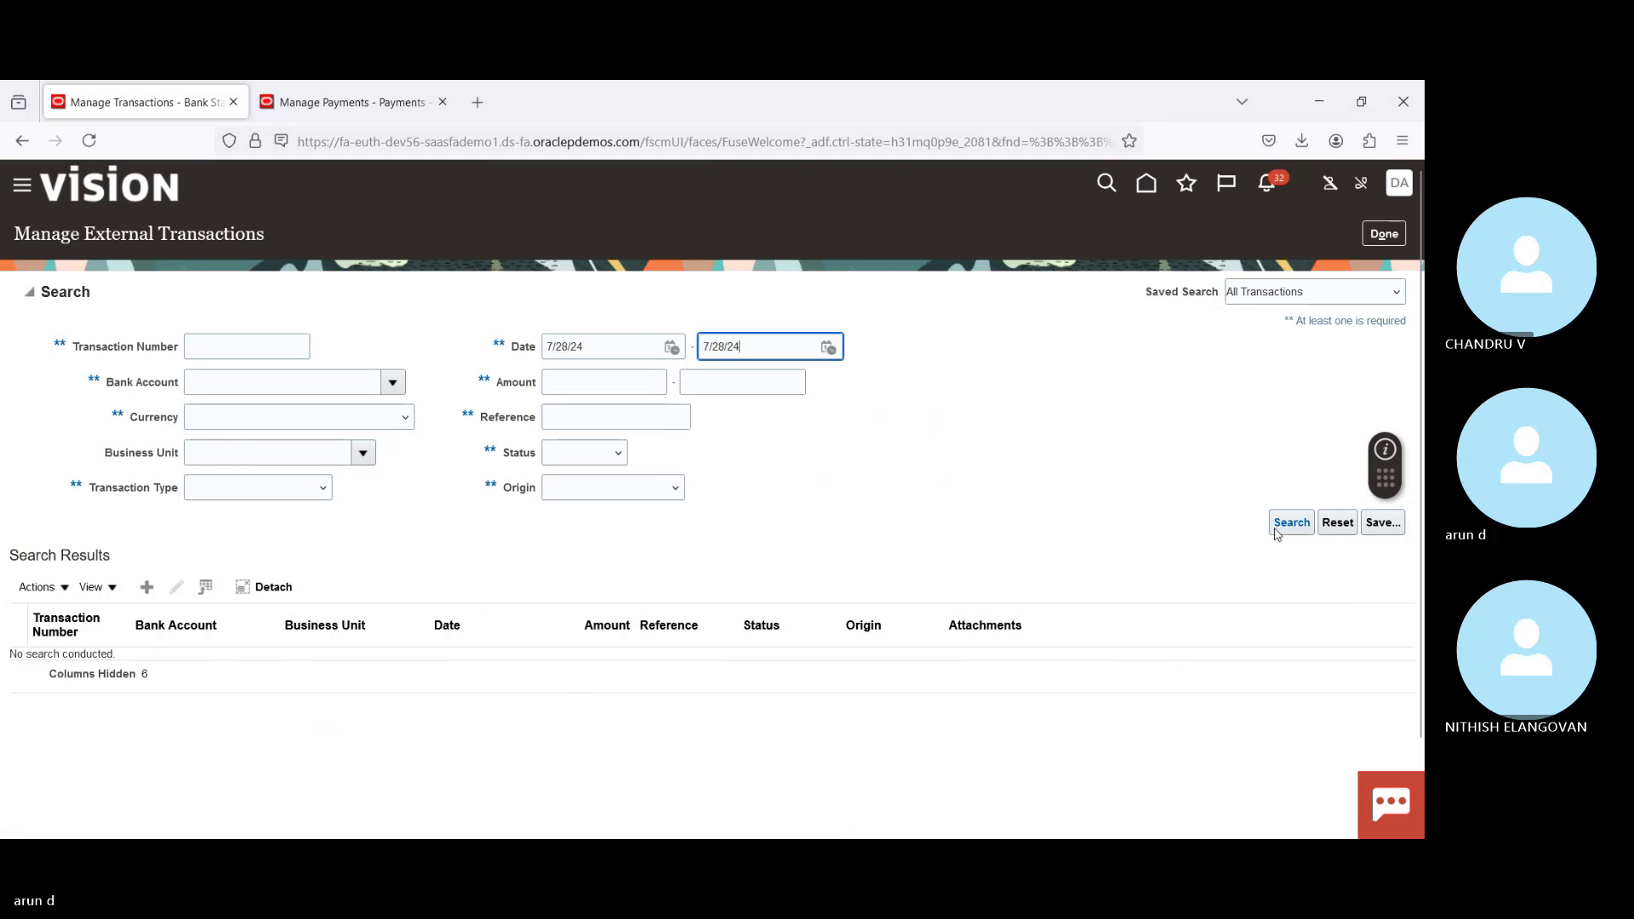
pyautogui.click(1300, 528)
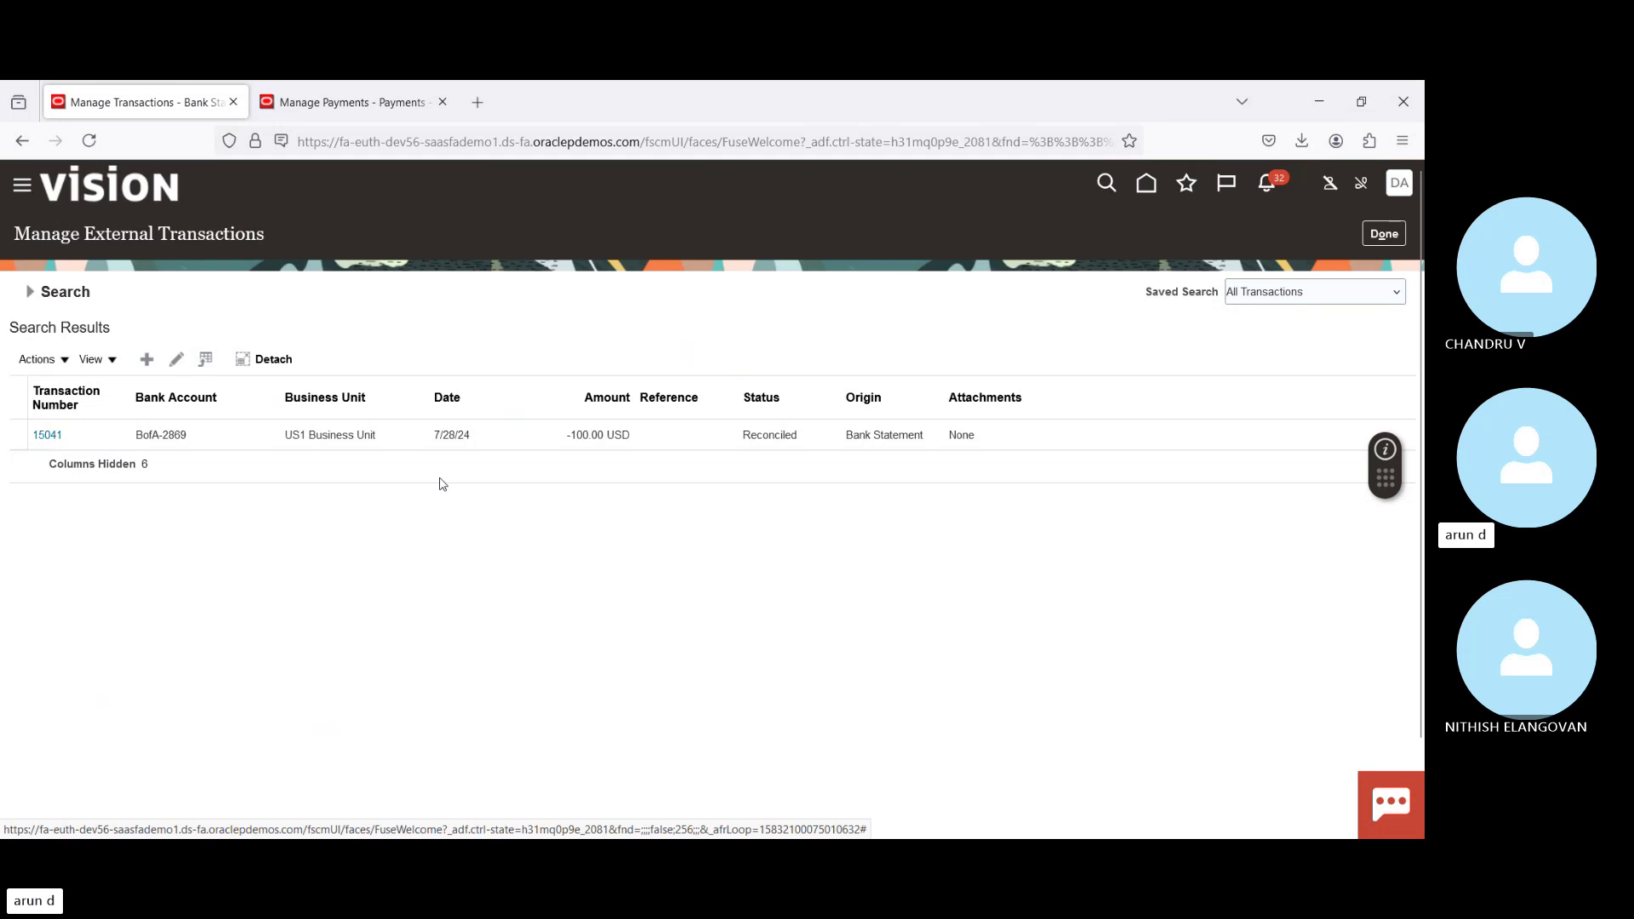
# Step: Open transaction 15041, a -100.00 USD BofA-2869 fee in US1 Business Unit, and return to results
pyautogui.click(246, 436)
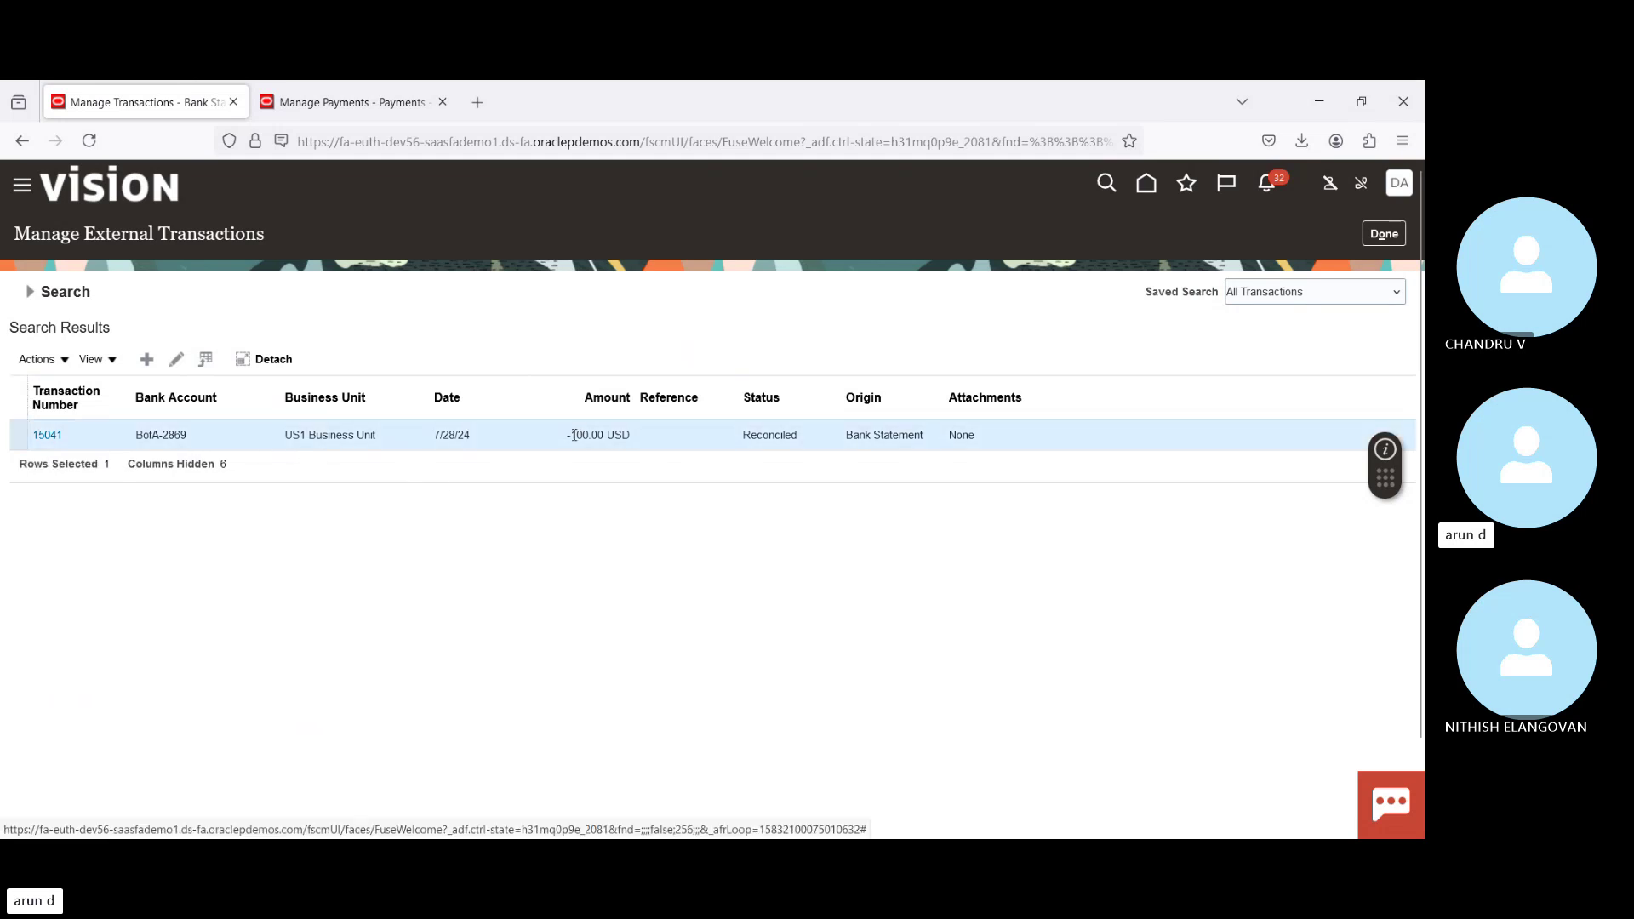
pyautogui.moveTo(570, 435); pyautogui.dragTo(593, 437)
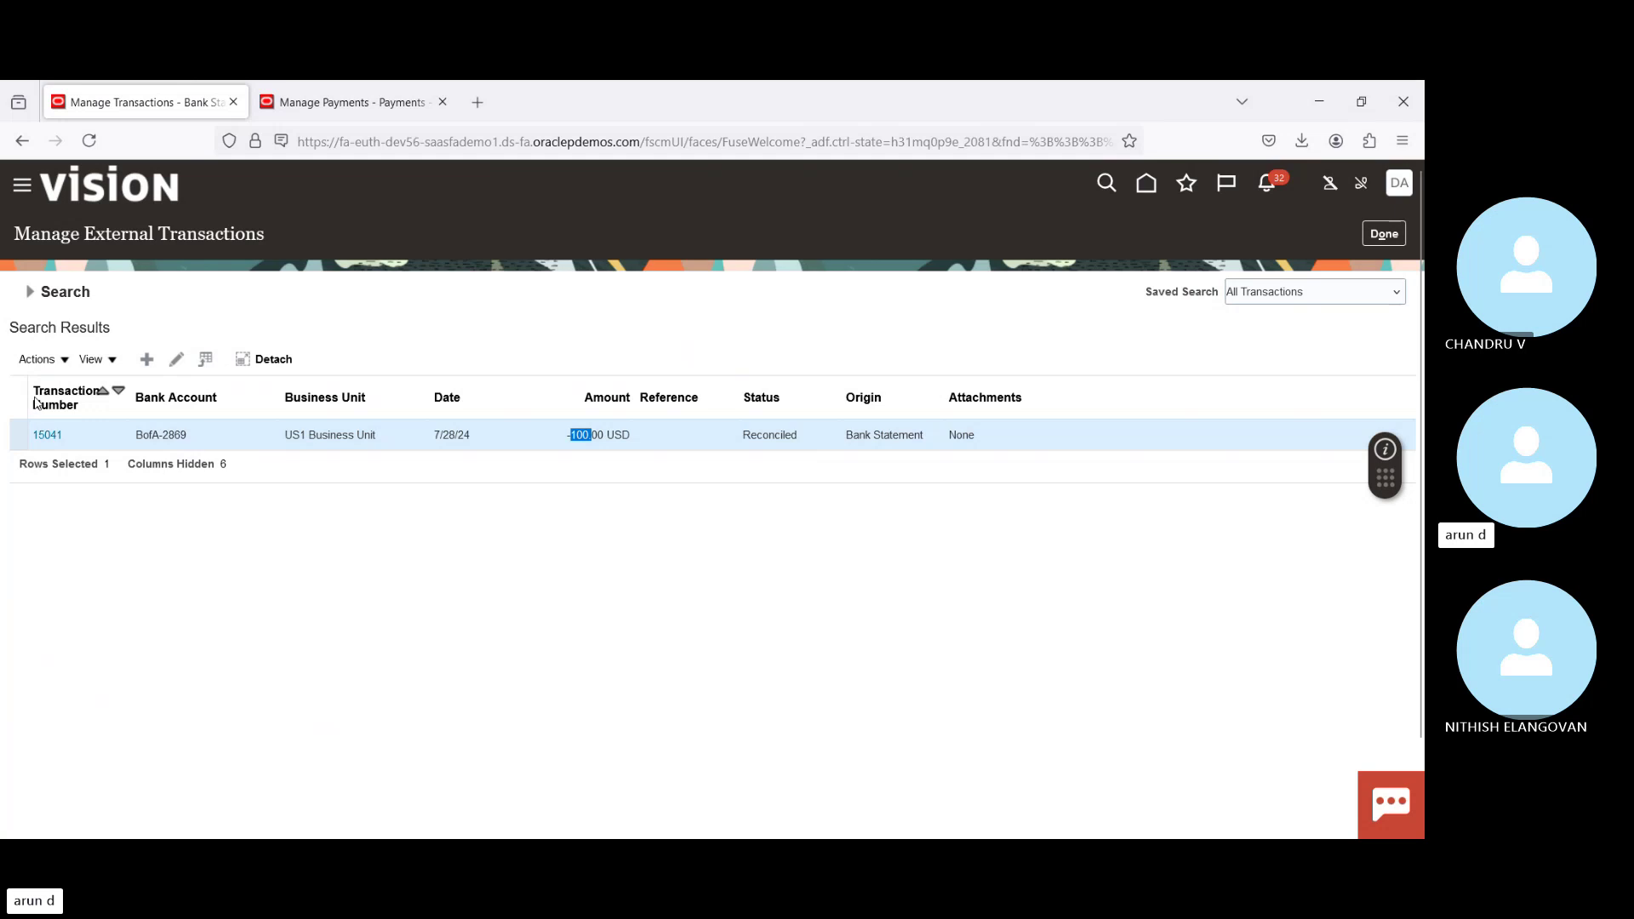
pyautogui.click(47, 435)
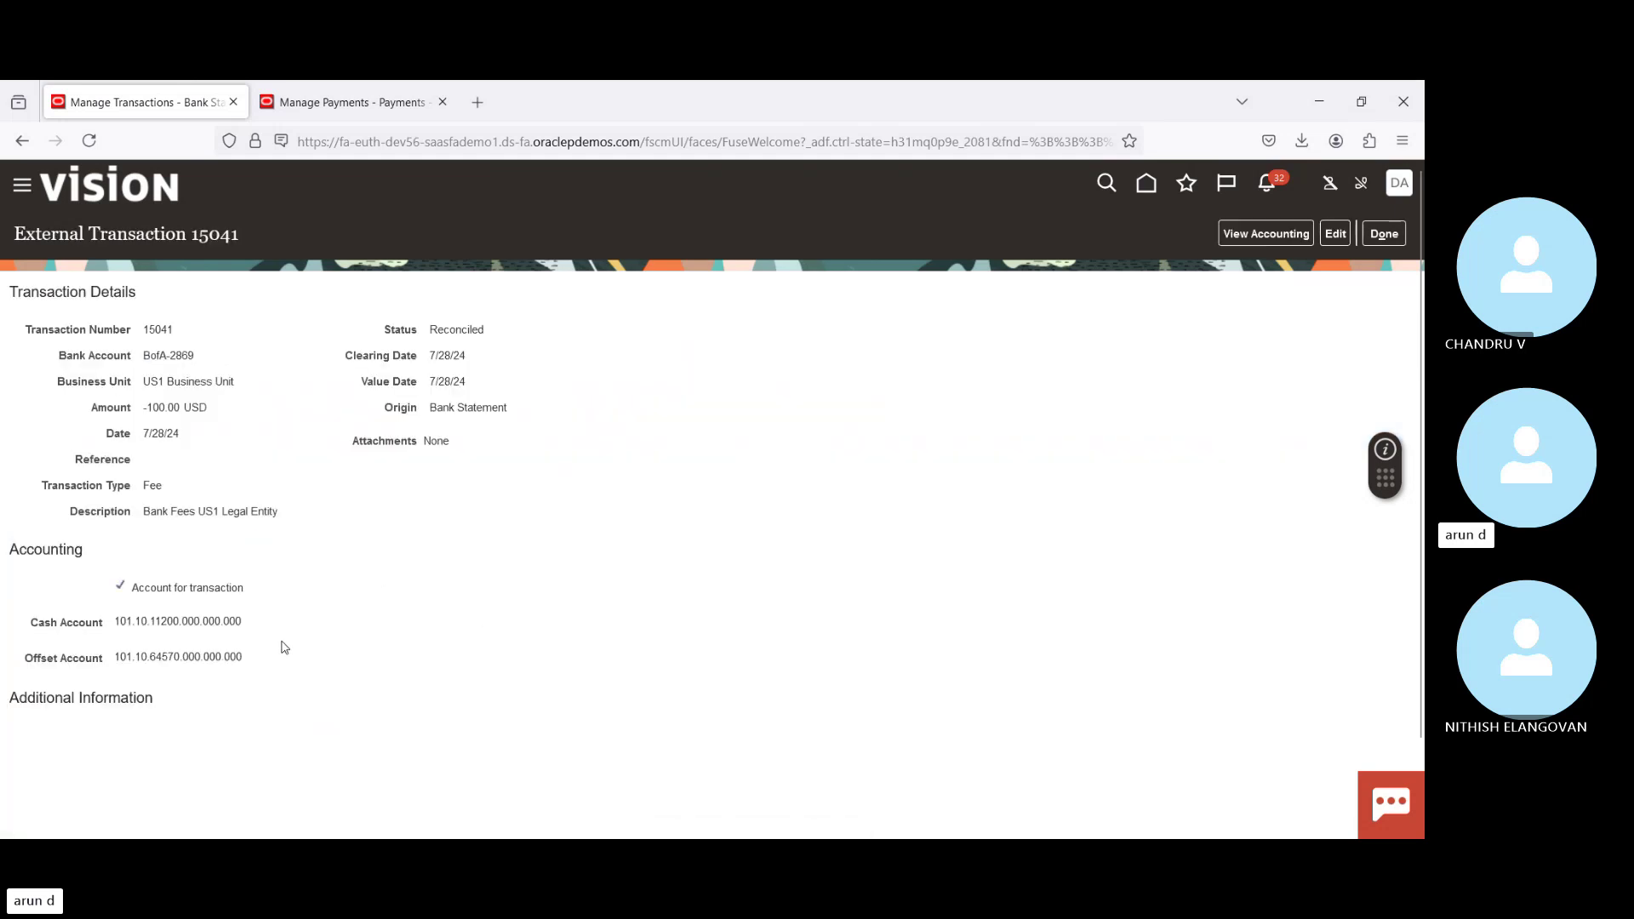
pyautogui.moveTo(169, 621)
pyautogui.moveTo(165, 656)
pyautogui.moveTo(145, 381); pyautogui.dragTo(266, 385)
pyautogui.click(645, 598)
pyautogui.click(1378, 240)
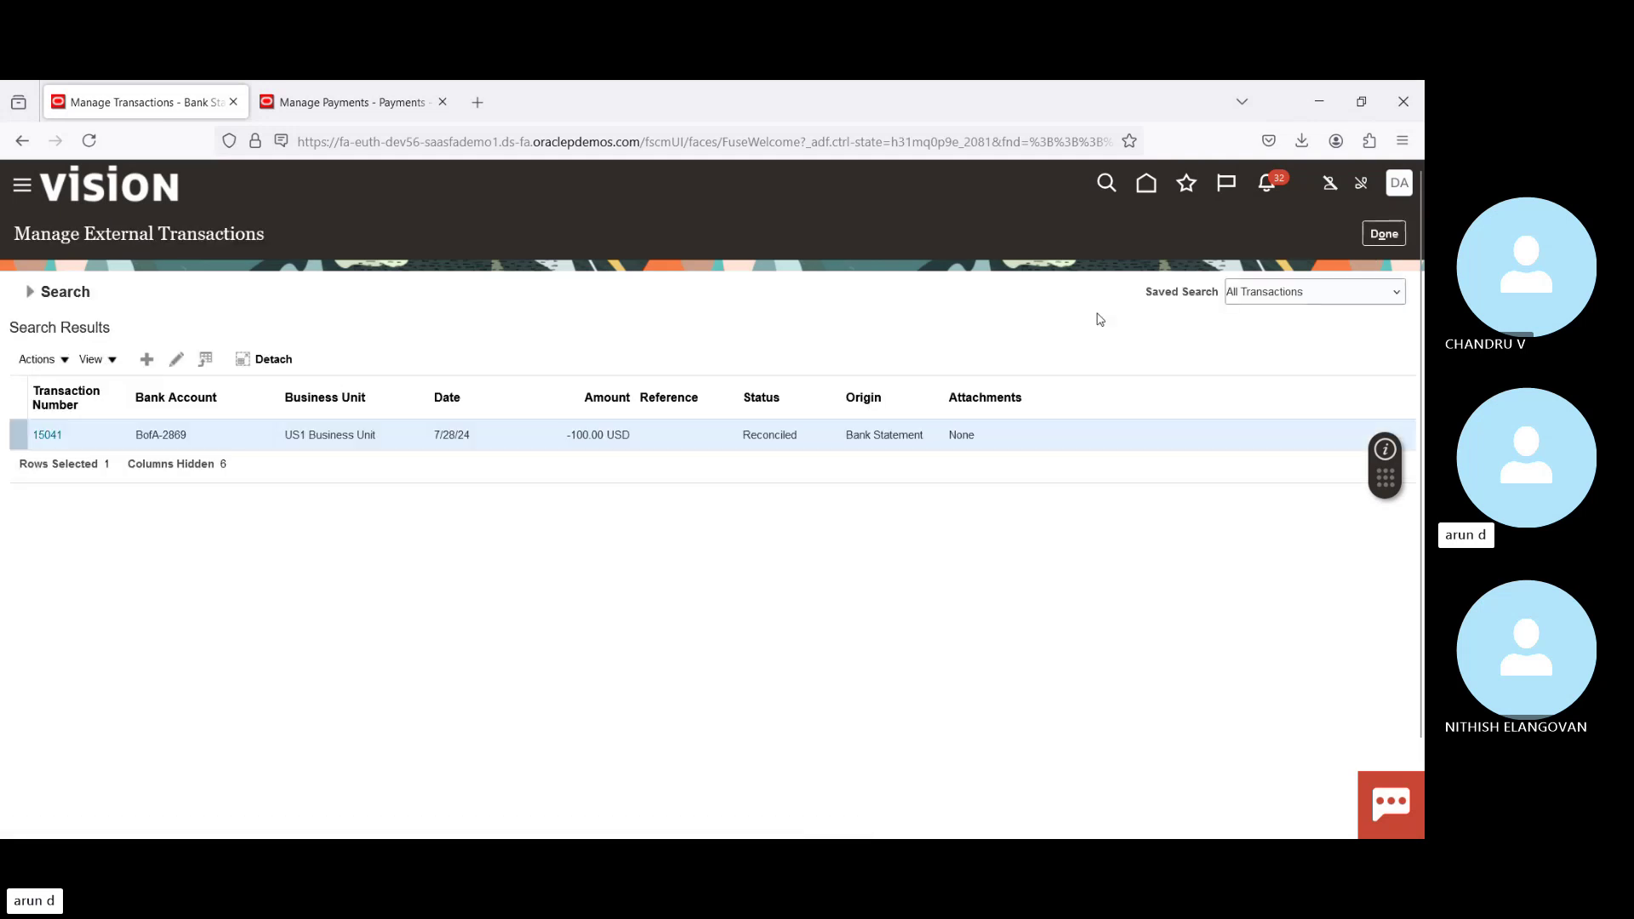
# Step: Leave the search results, open and close the bank statement task list, and go Home
pyautogui.click(1386, 240)
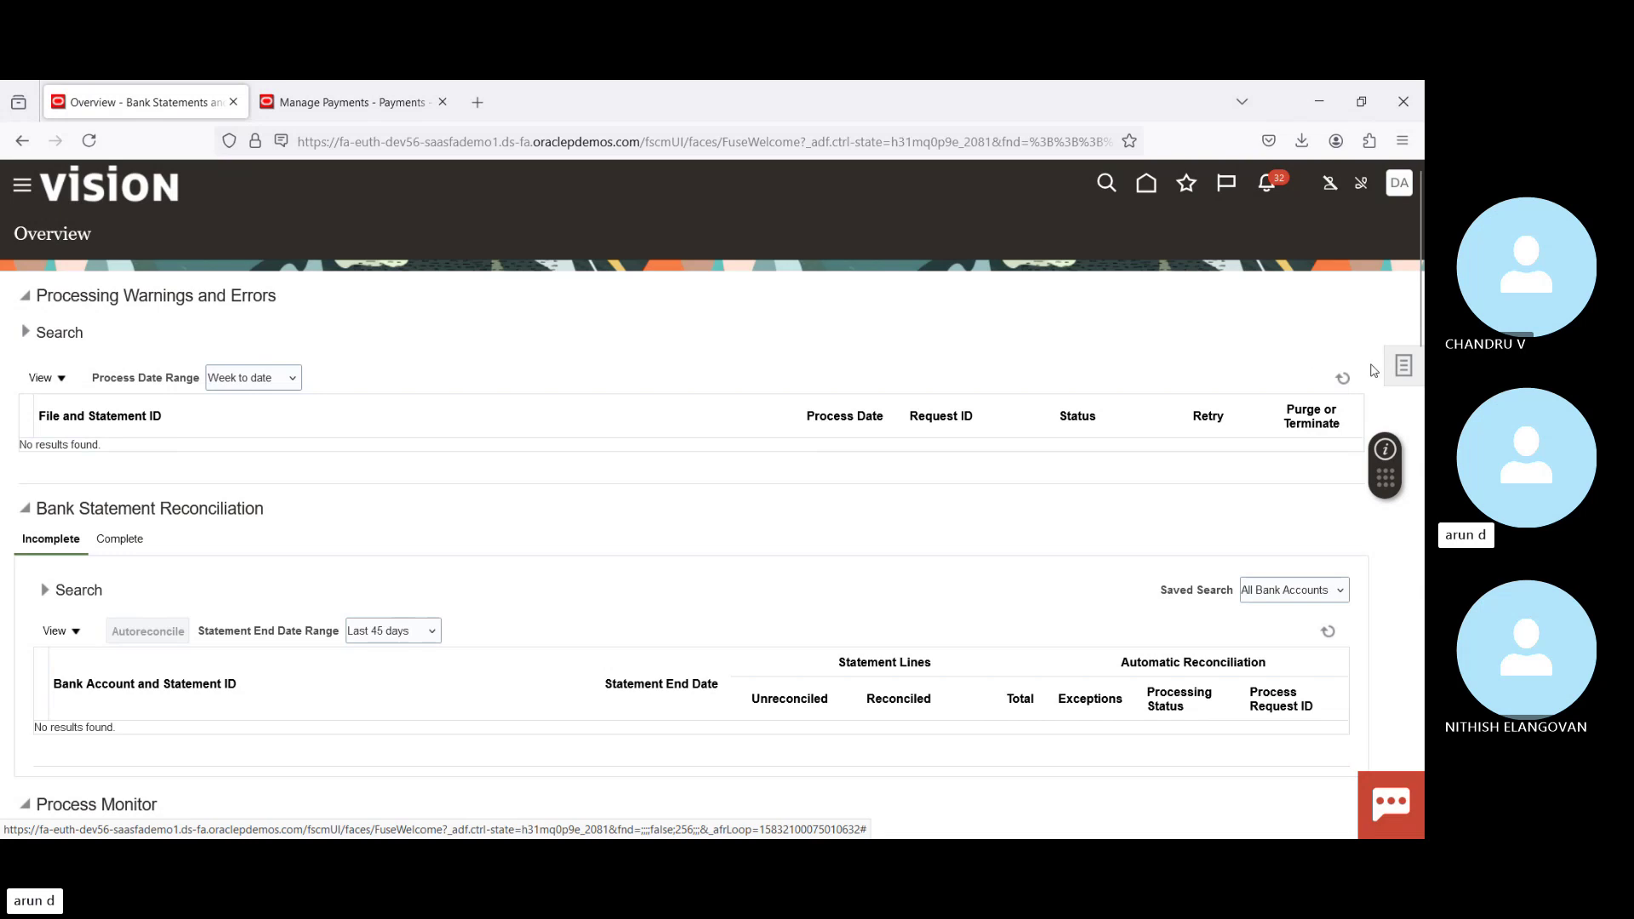
pyautogui.click(1403, 372)
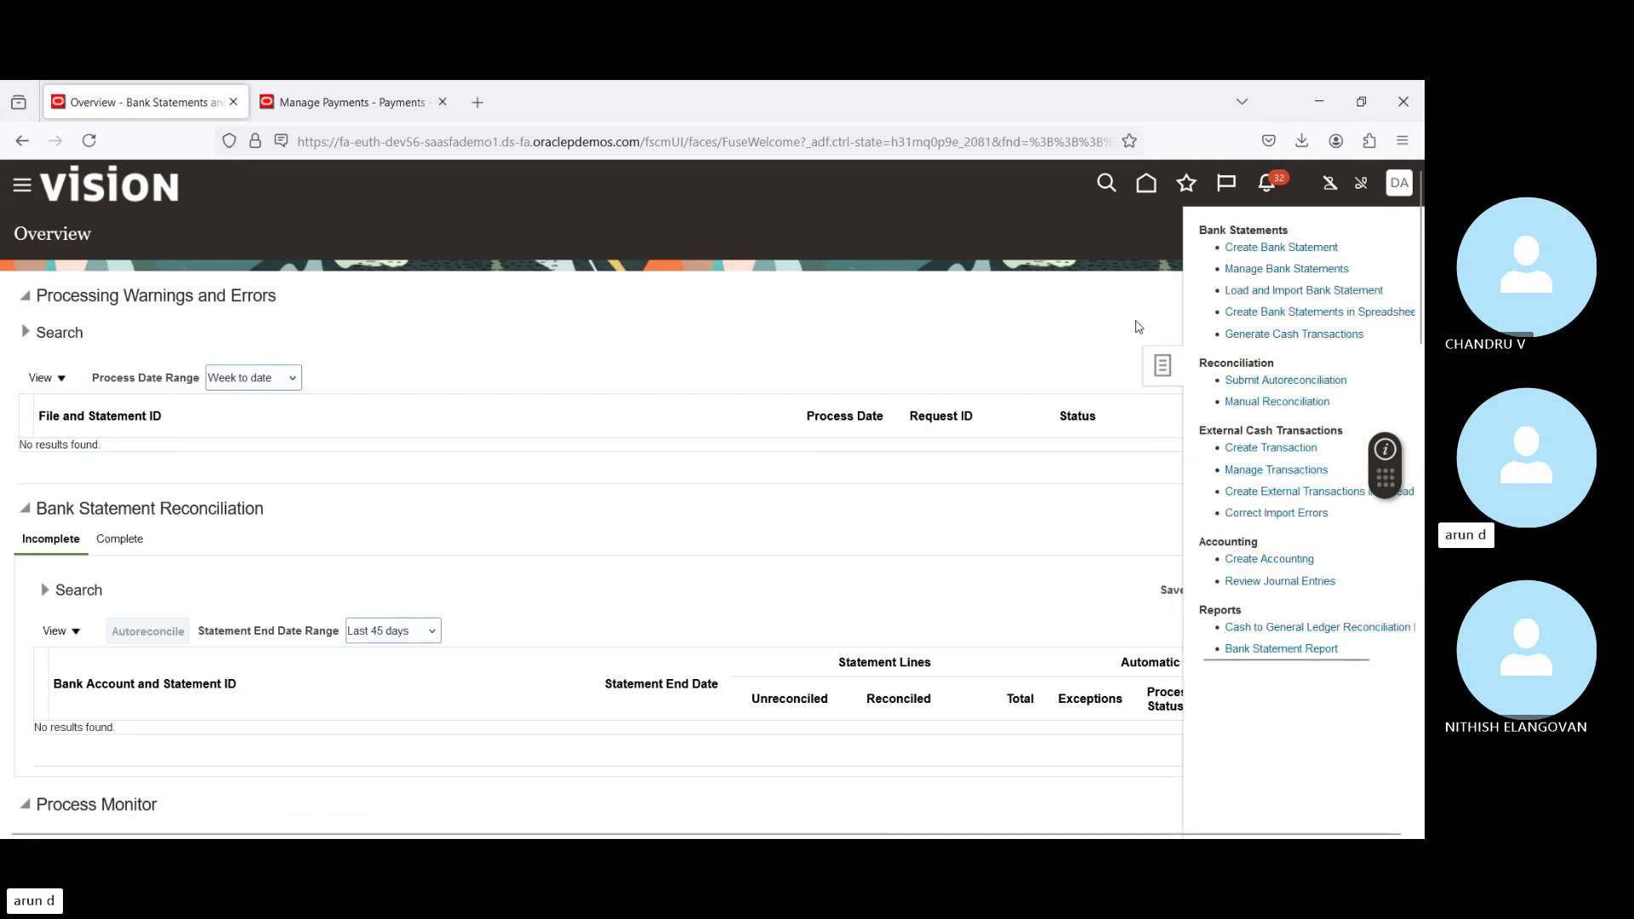
pyautogui.click(1054, 318)
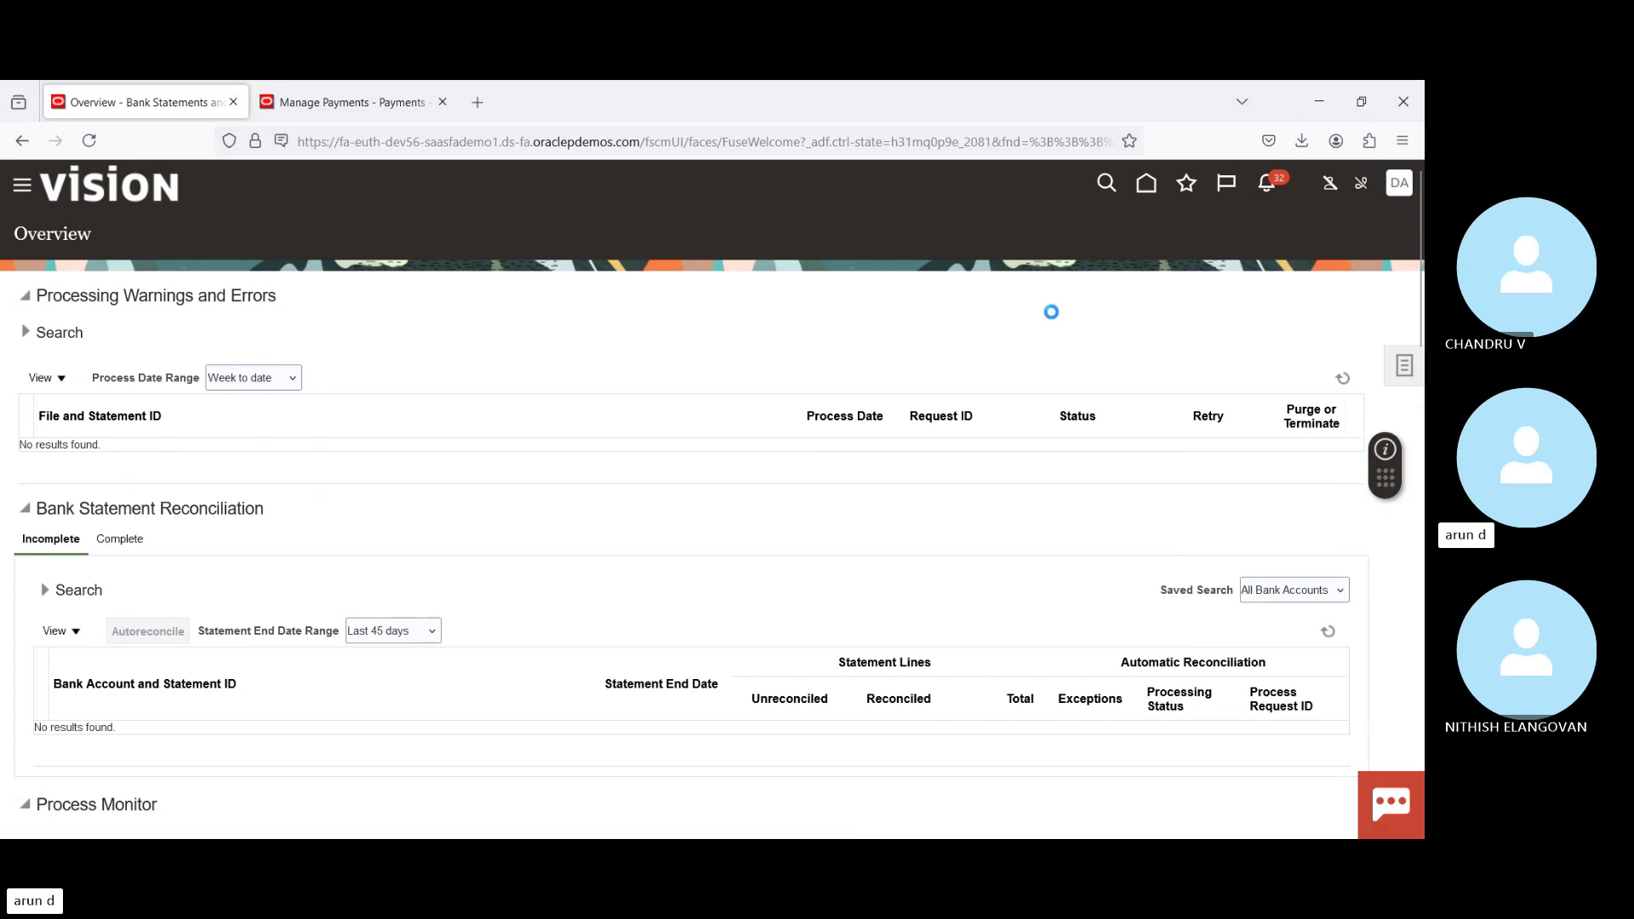
pyautogui.click(1147, 186)
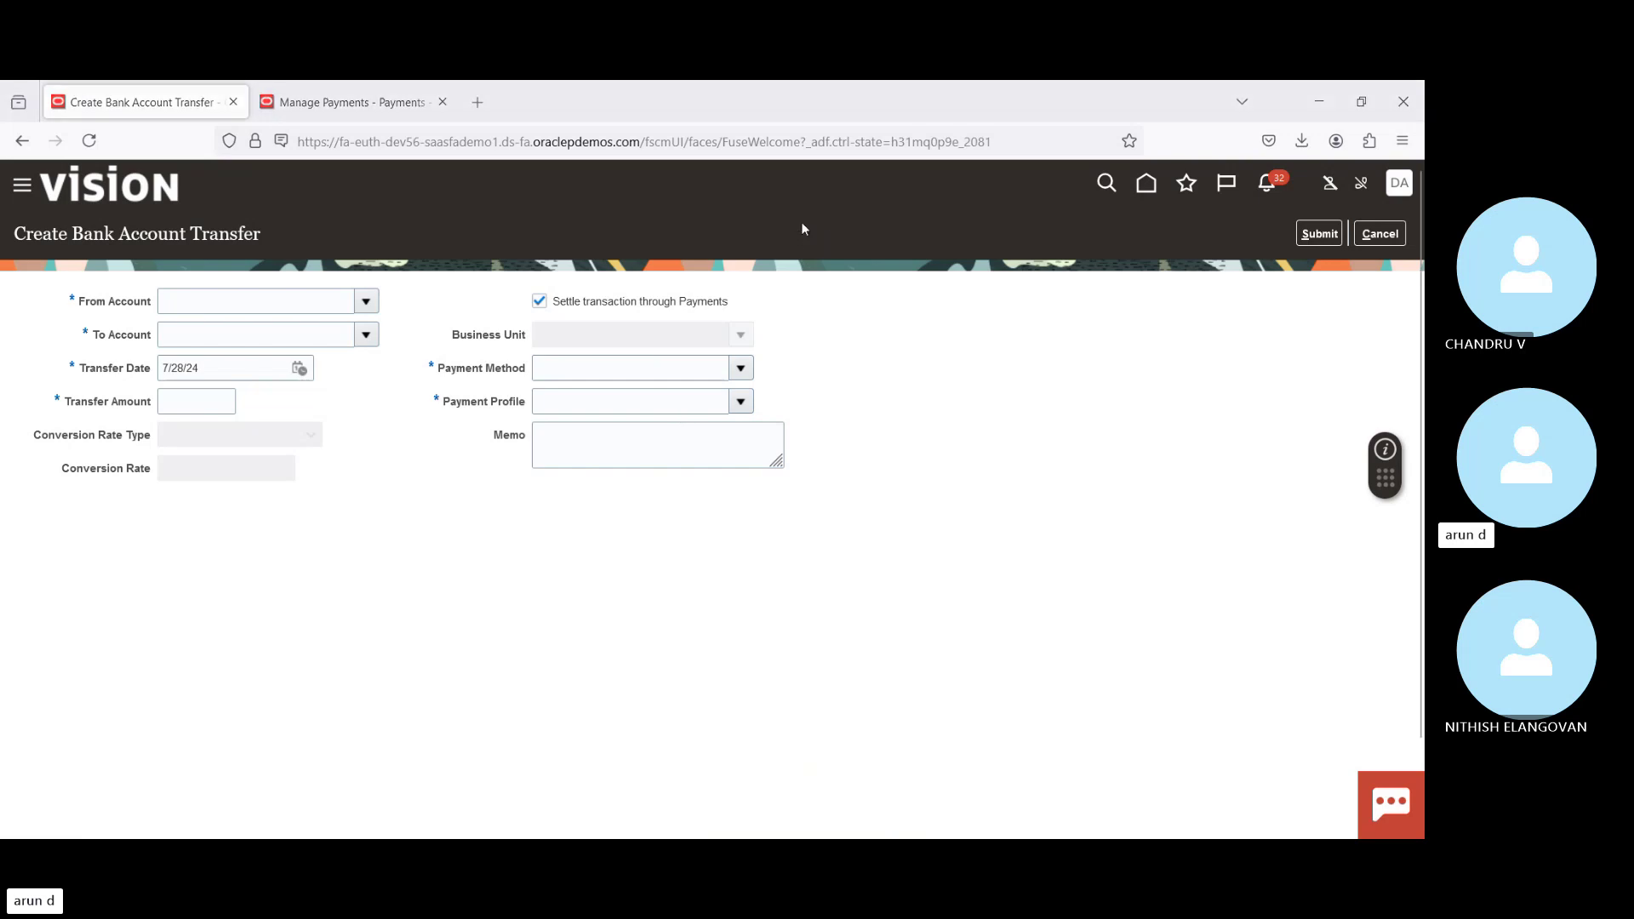
# Step: Set the transfer's source account to BofA-2869 and destination account to Bofa-2870
pyautogui.click(313, 305)
pyautogui.write('Bof')
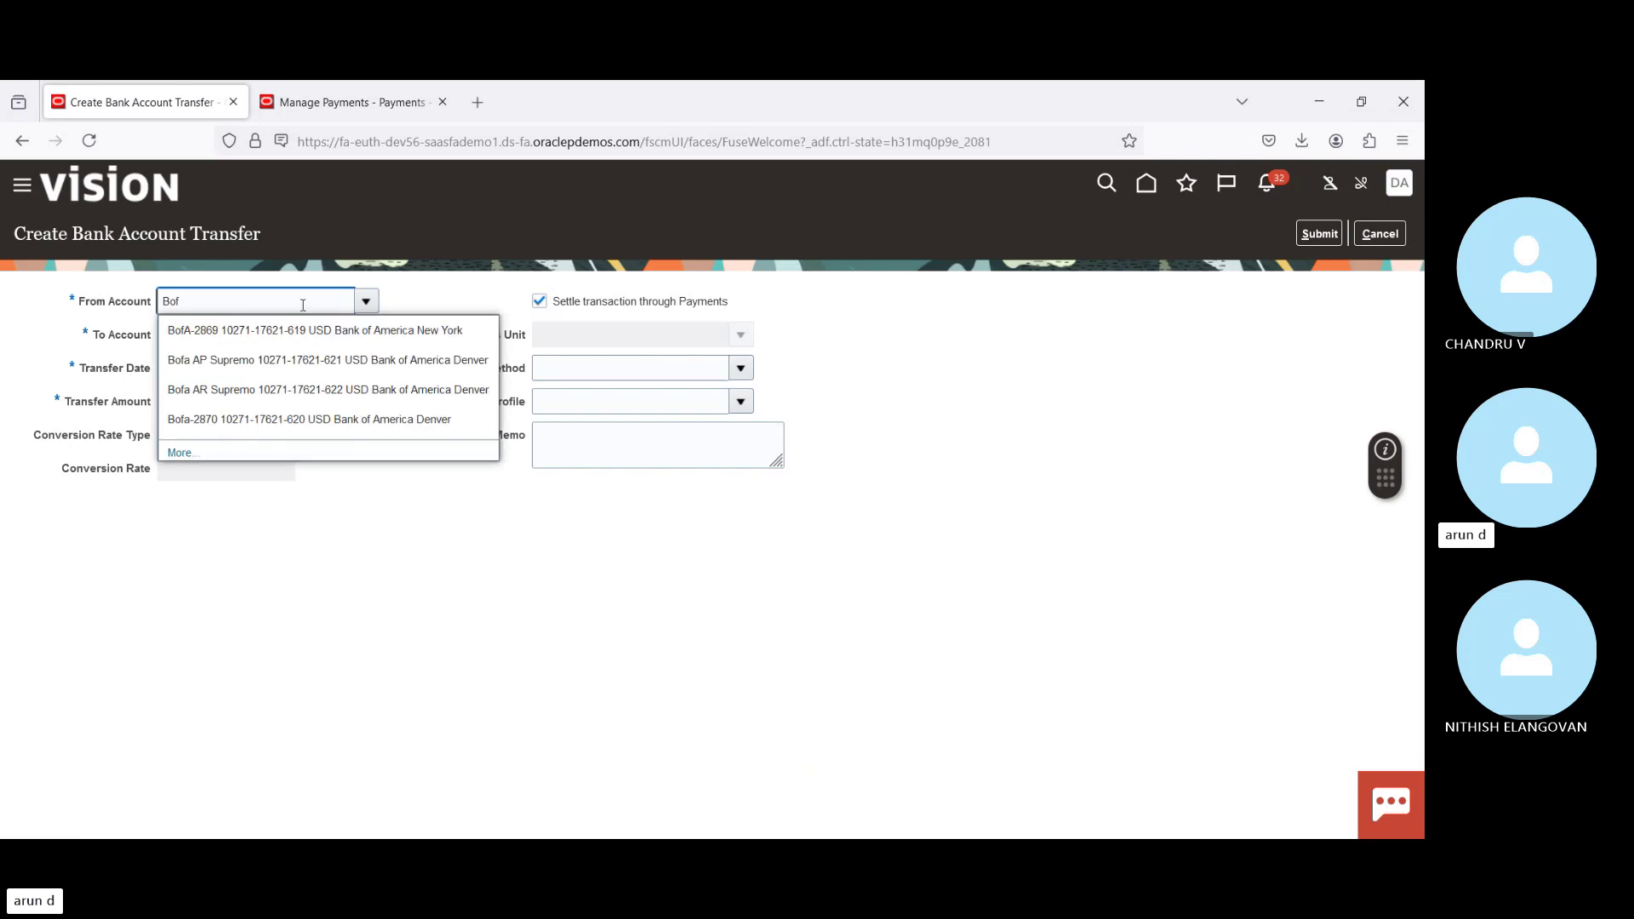
pyautogui.click(210, 332)
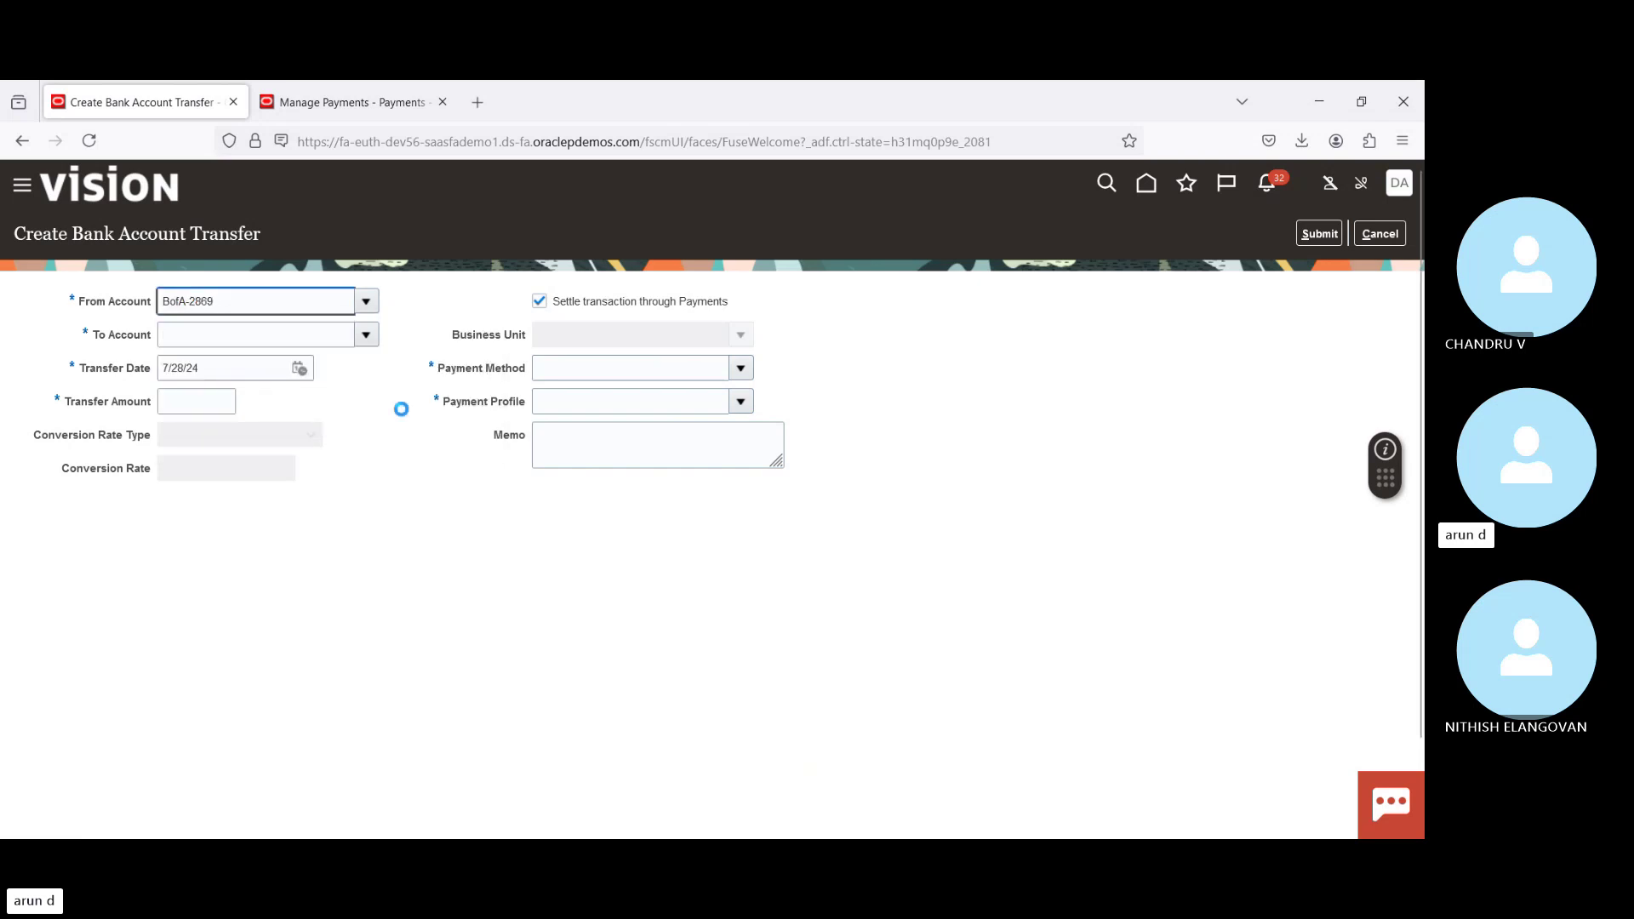
pyautogui.click(315, 334)
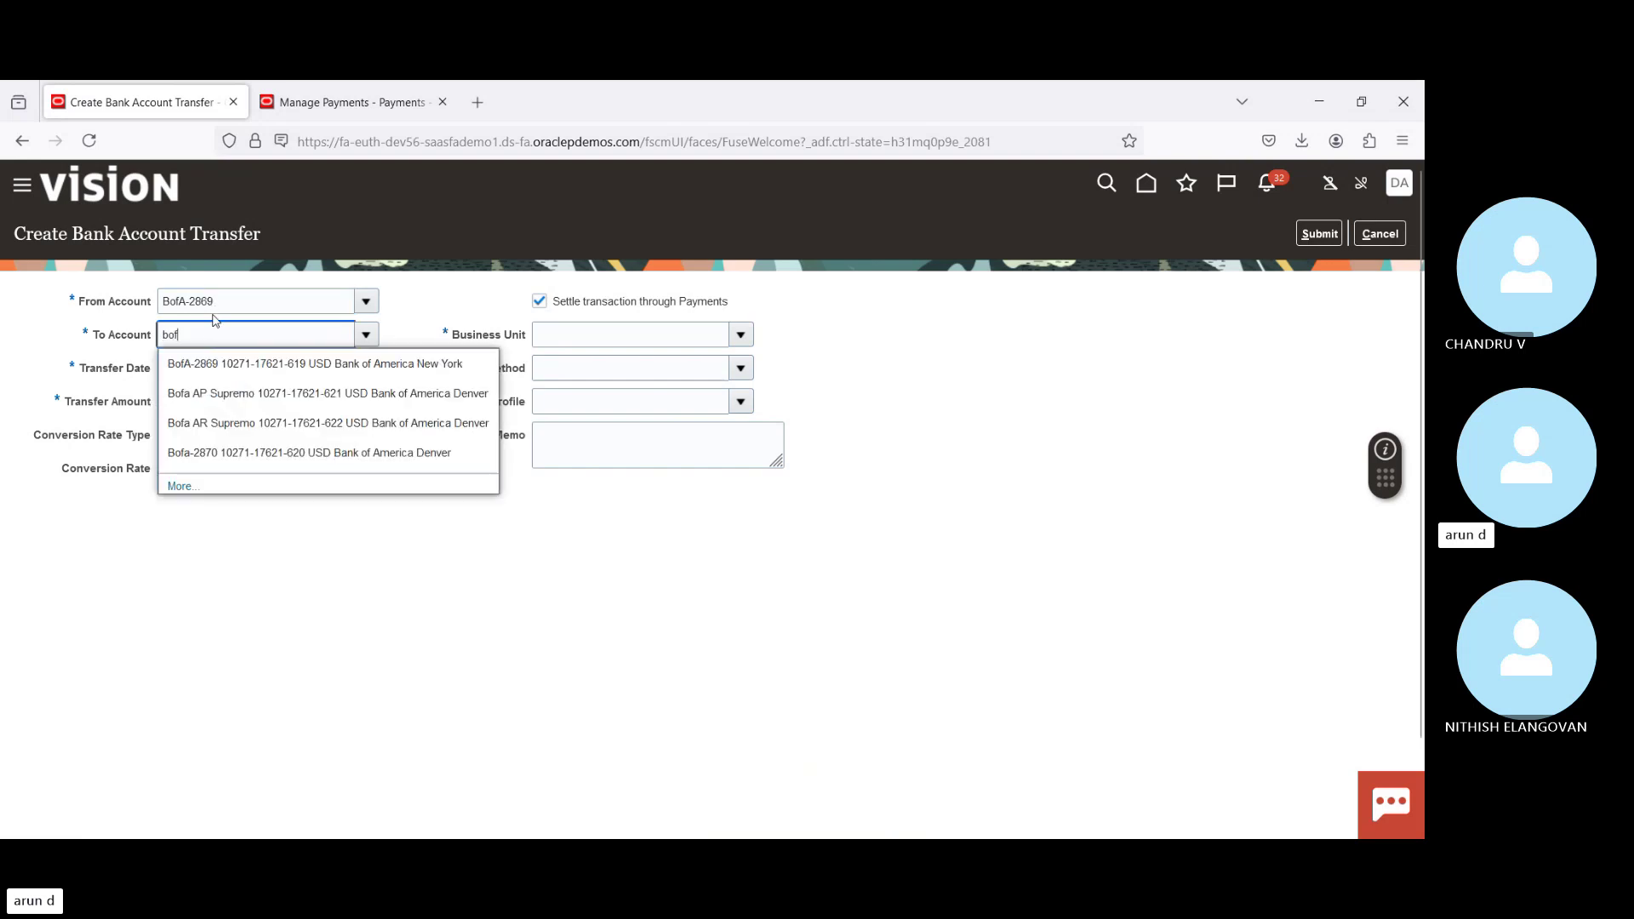
pyautogui.click(227, 452)
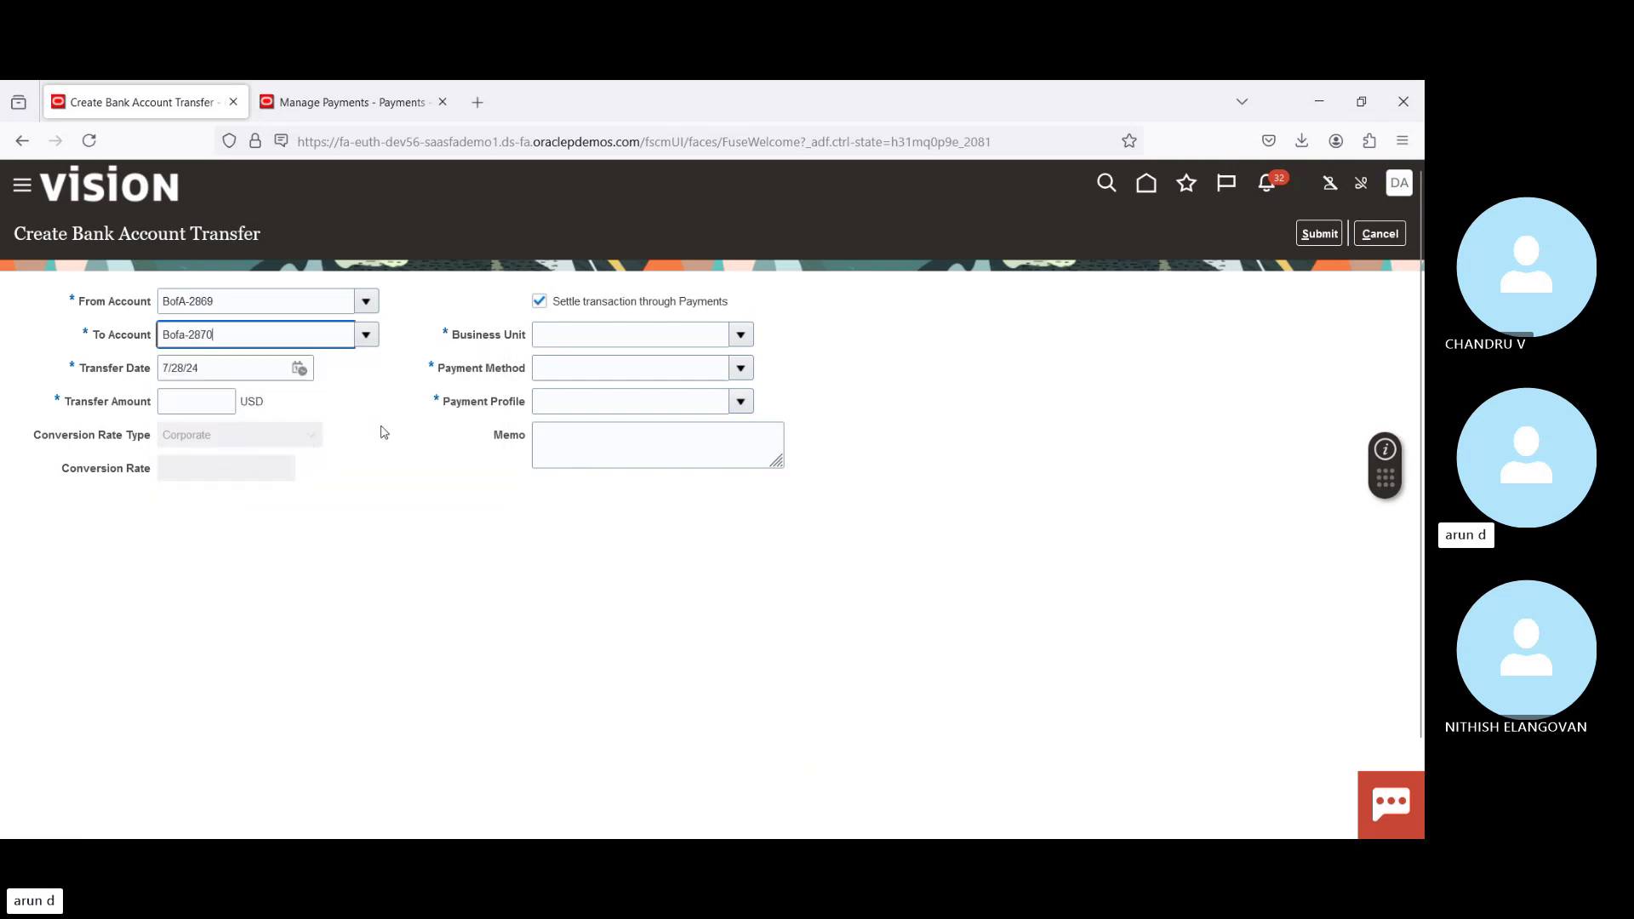
# Step: Enter a 10,000.00 transfer amount and re-check 'Settle transaction through Payments'
pyautogui.click(207, 407)
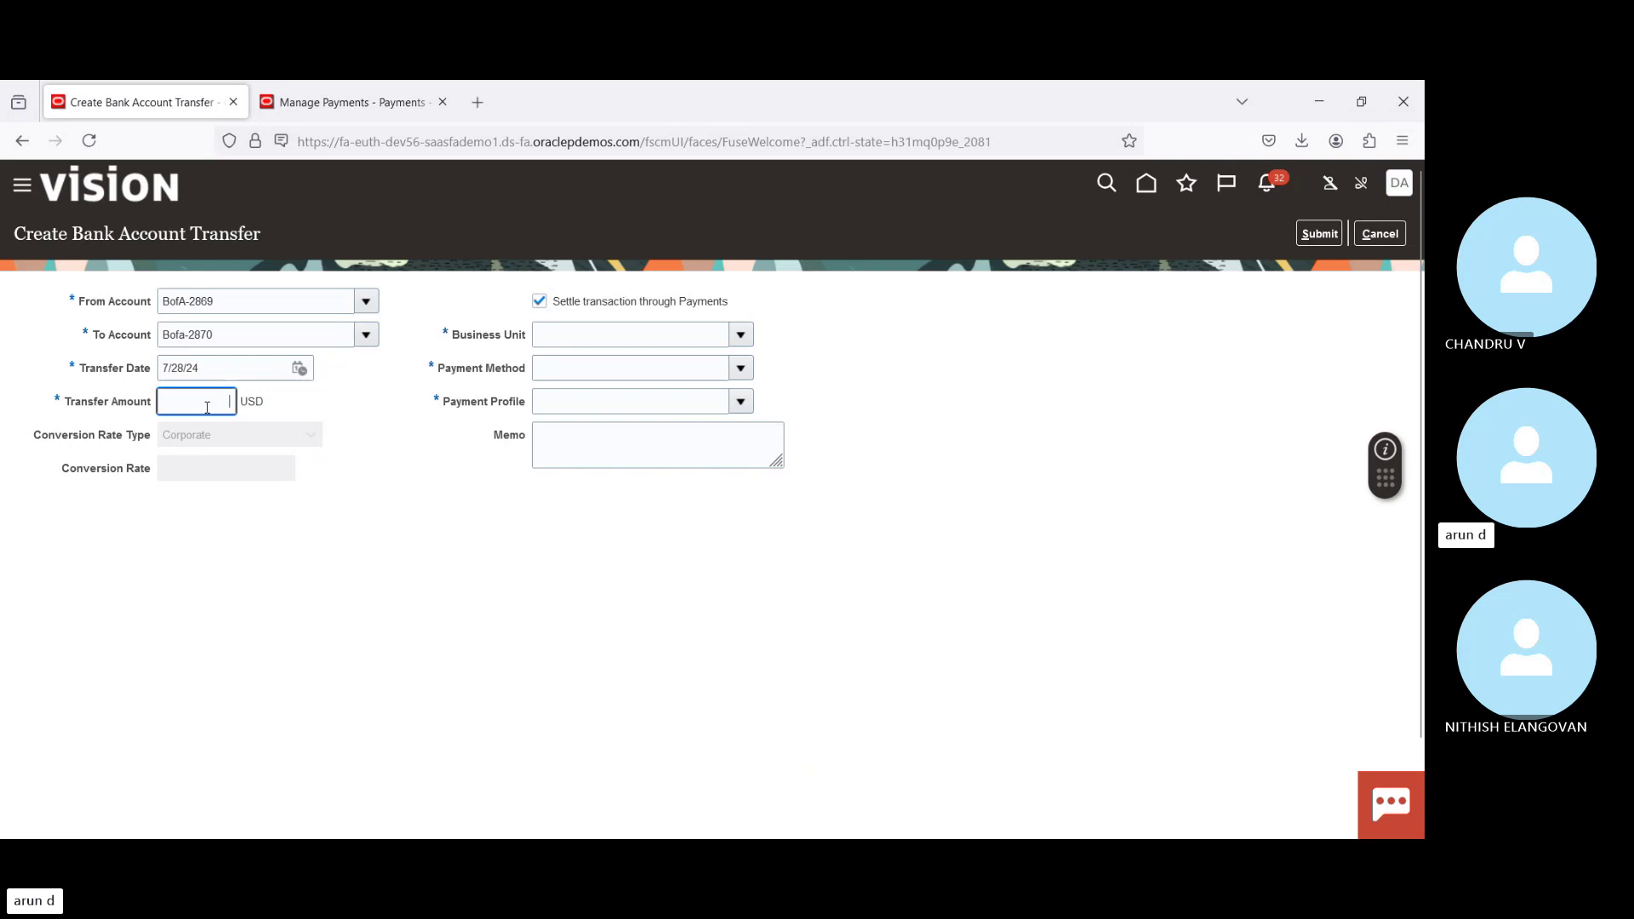
pyautogui.write('10,00')
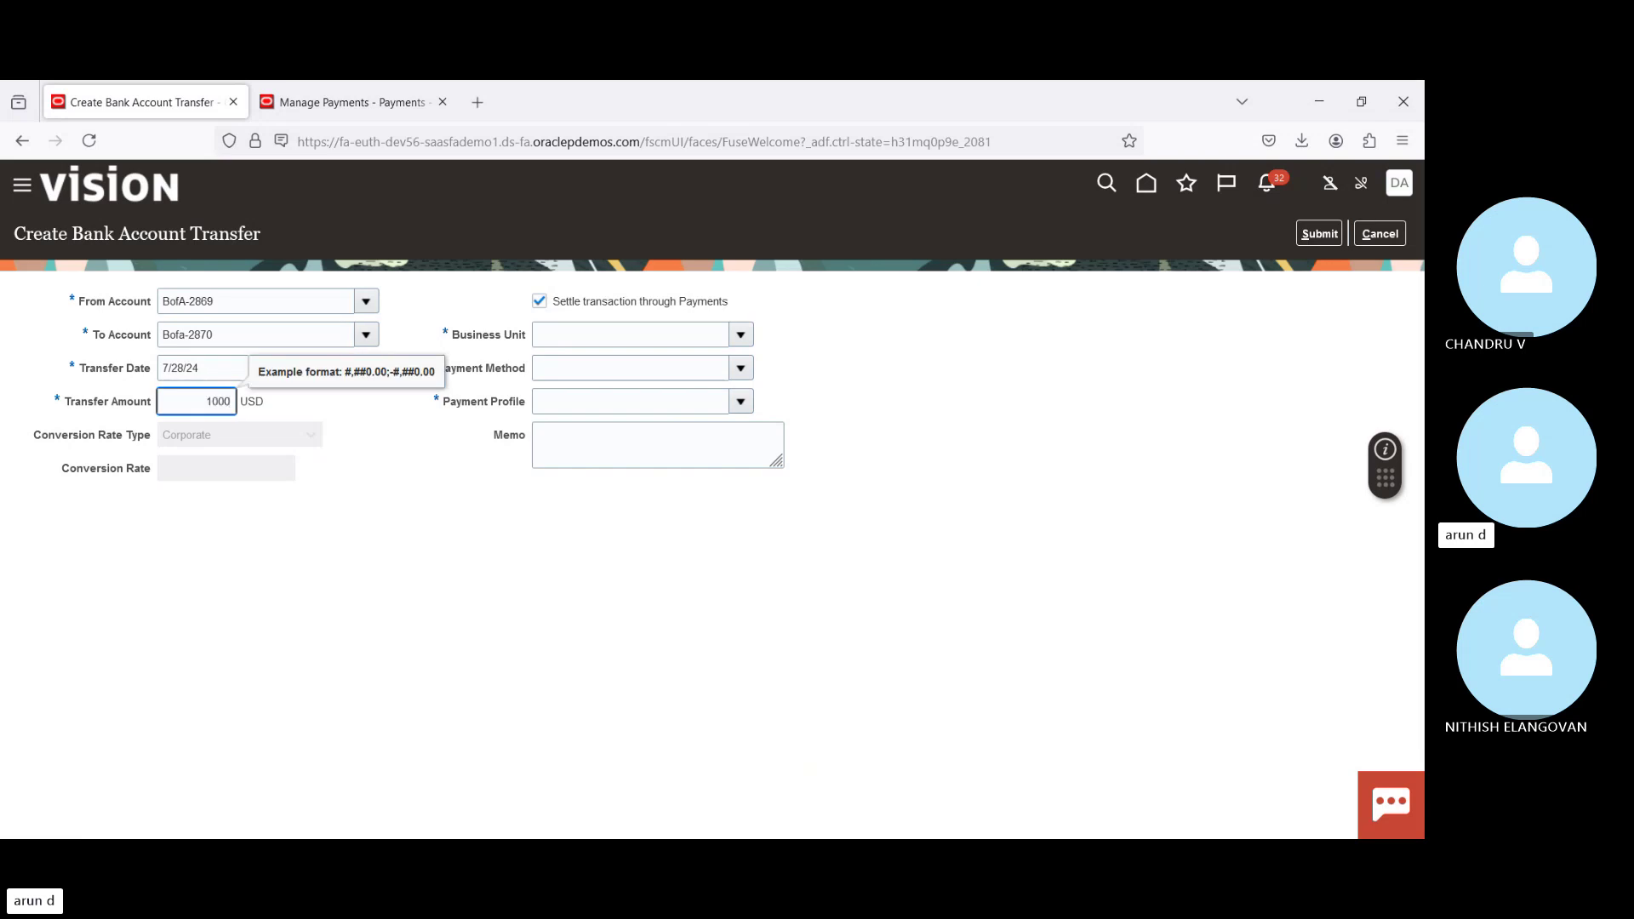
pyautogui.write('0')
pyautogui.press('Tab')
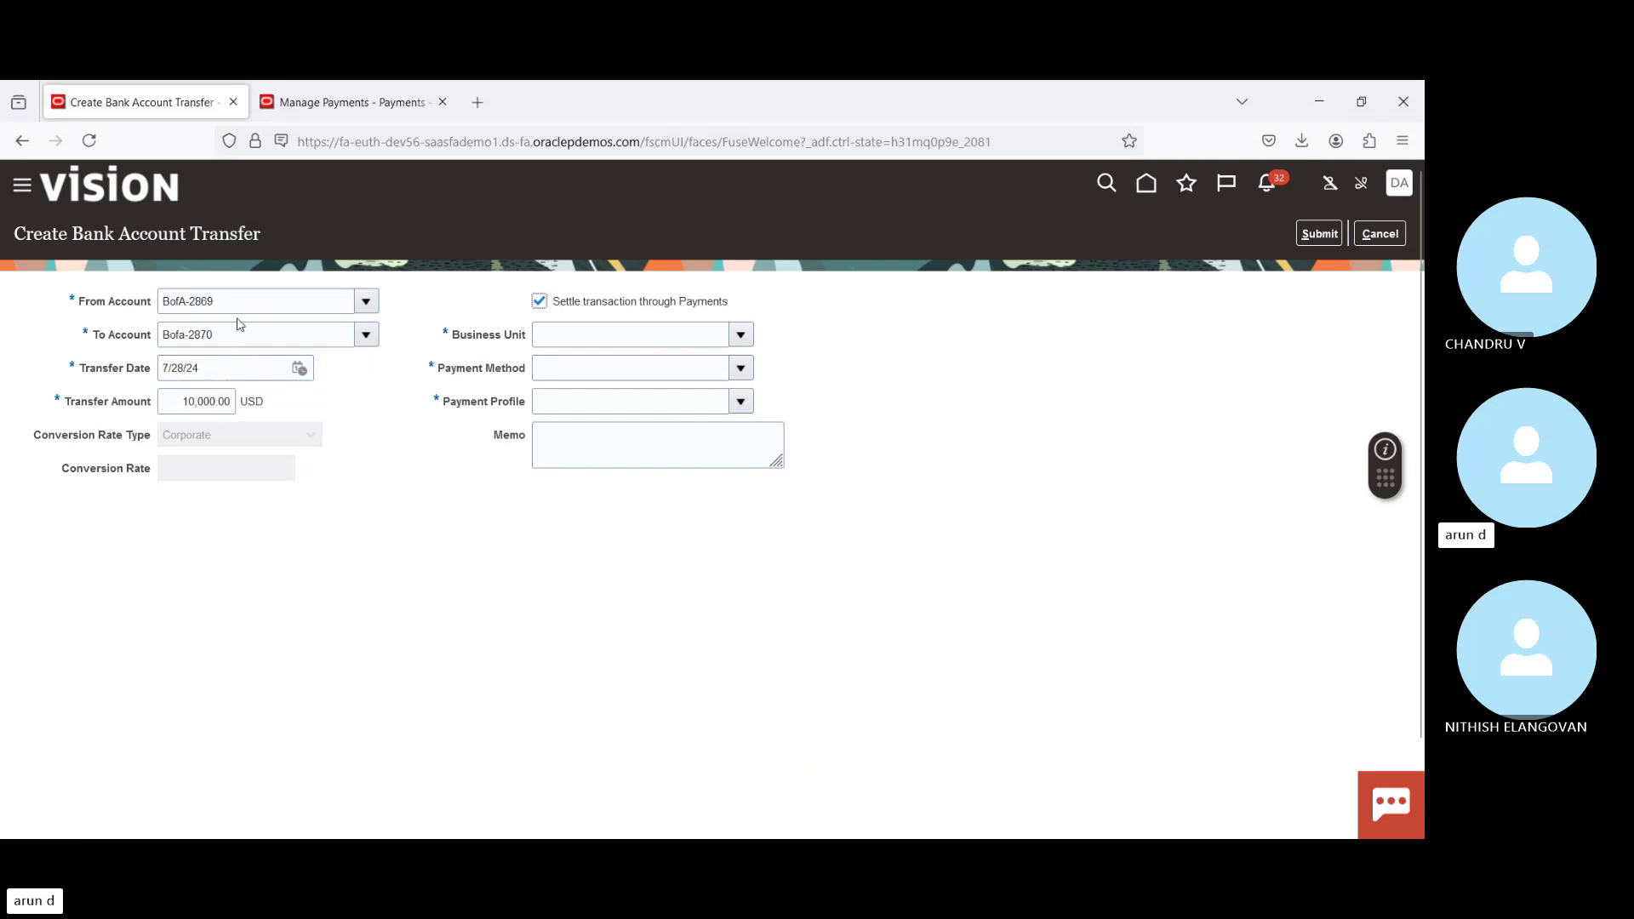
pyautogui.click(540, 302)
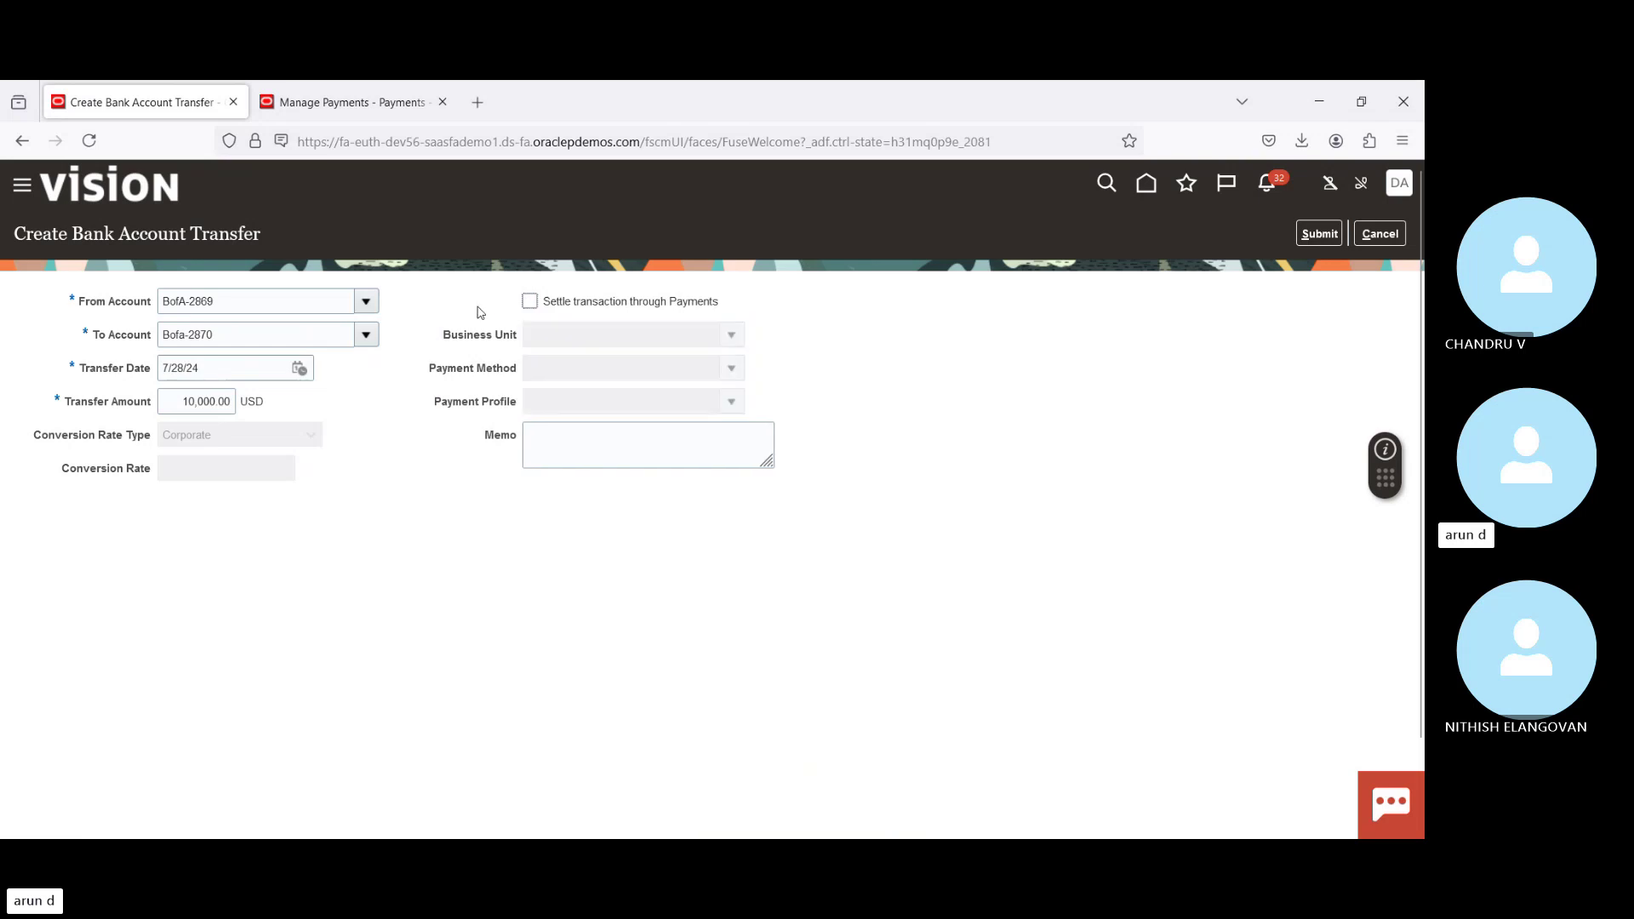
pyautogui.click(529, 303)
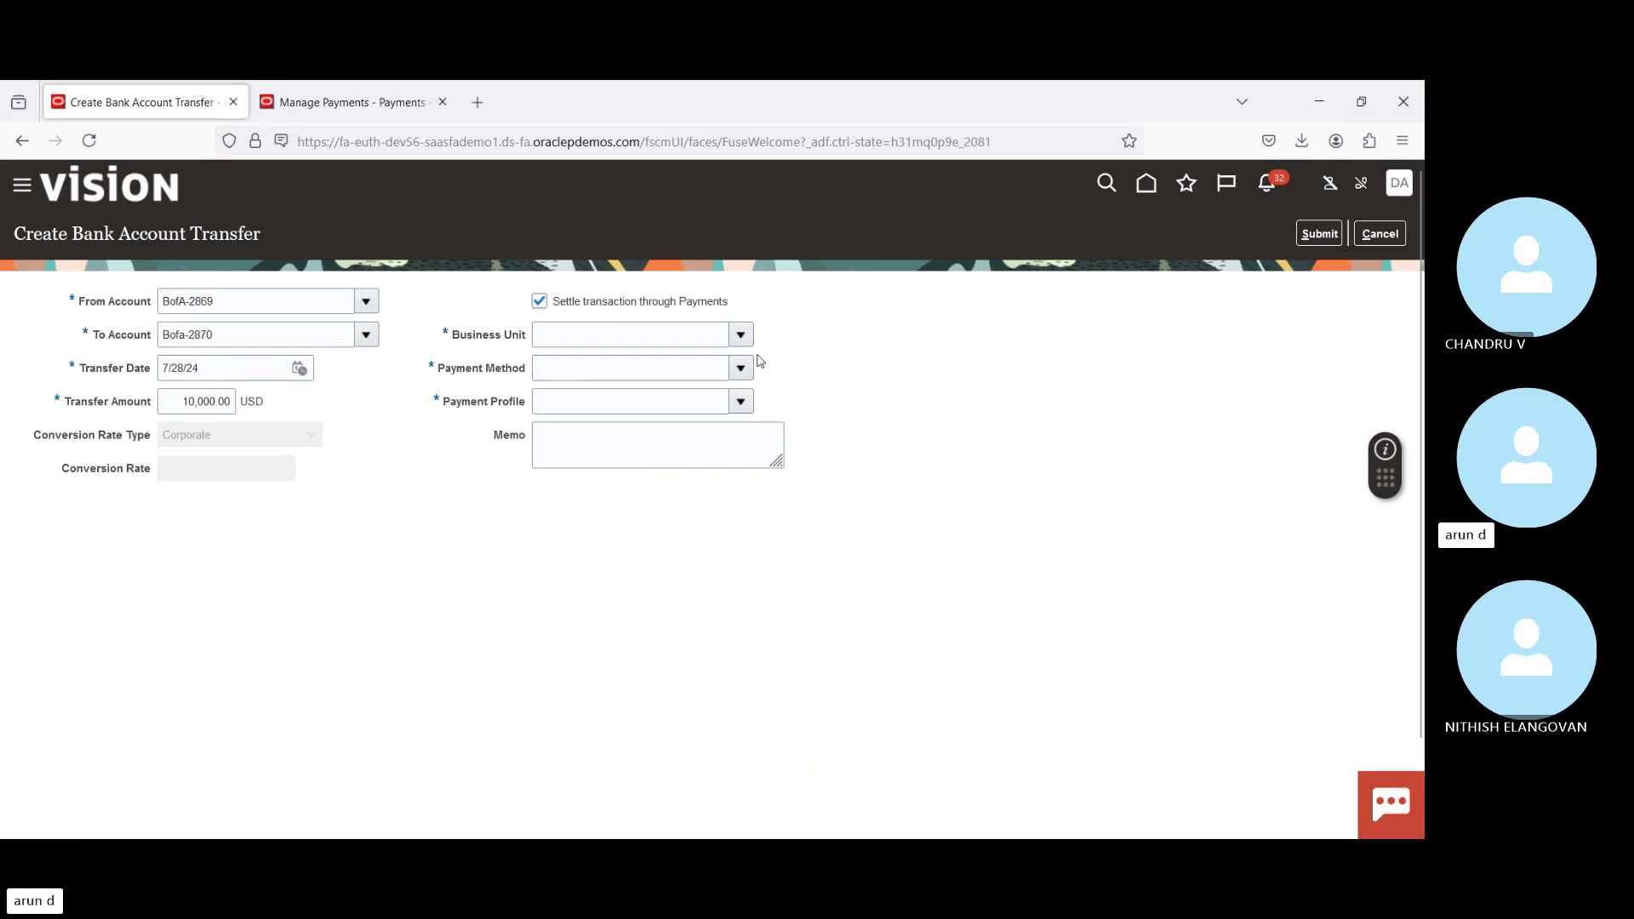
# Step: Set Business Unit US1, Payment Method Check and Payment Profile DELL_PPP on the transfer
pyautogui.click(737, 334)
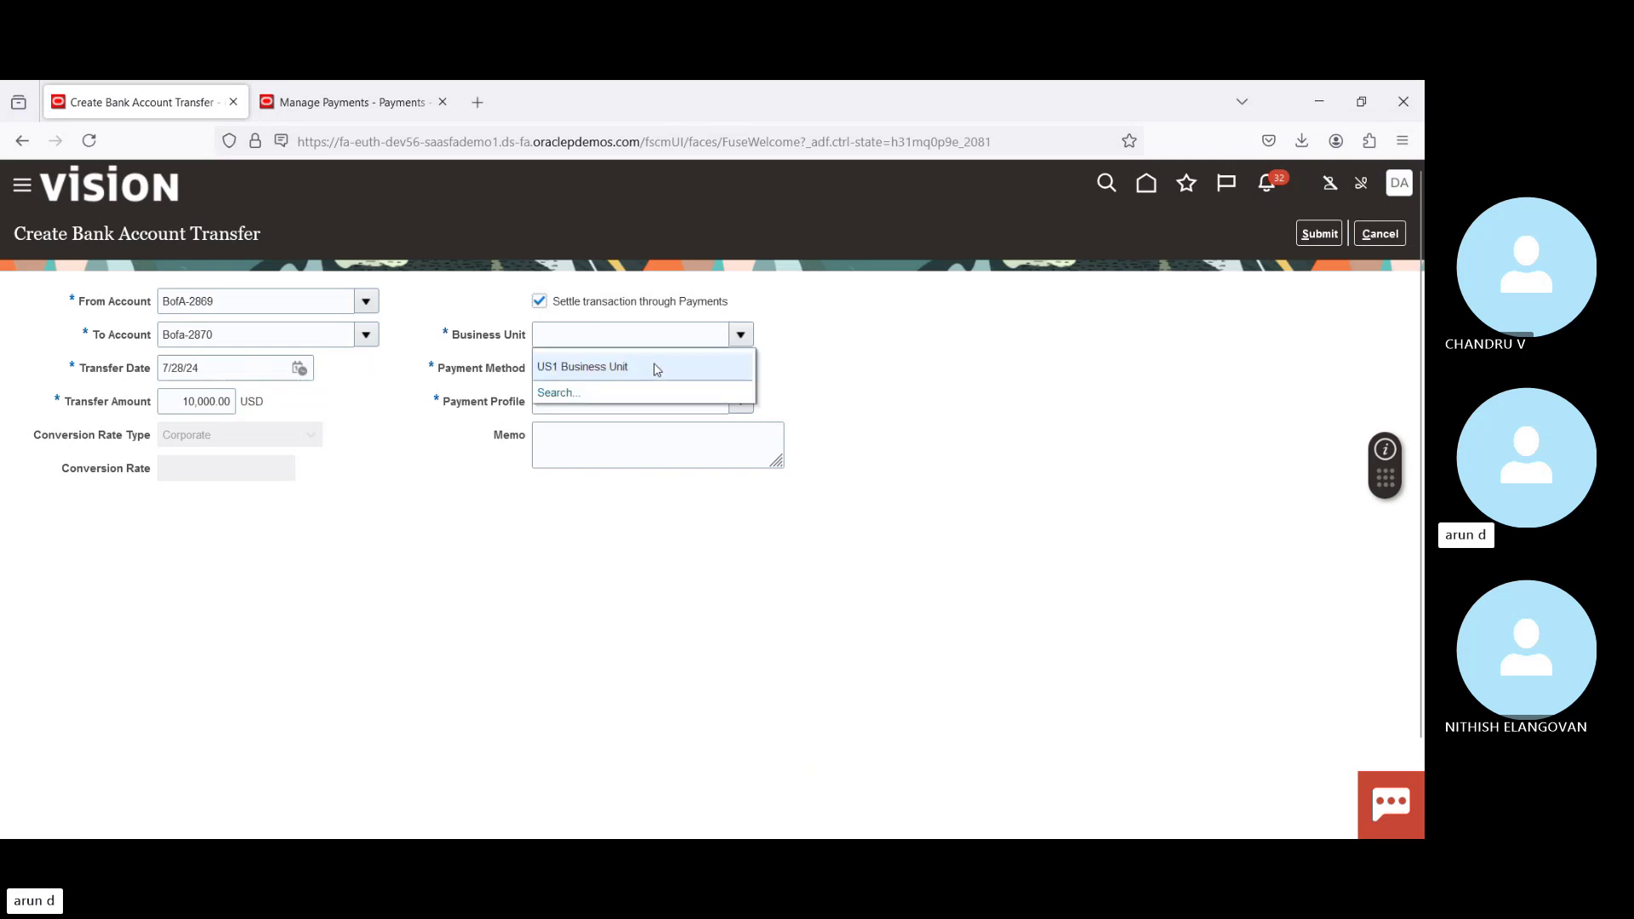
pyautogui.click(647, 369)
pyautogui.click(739, 374)
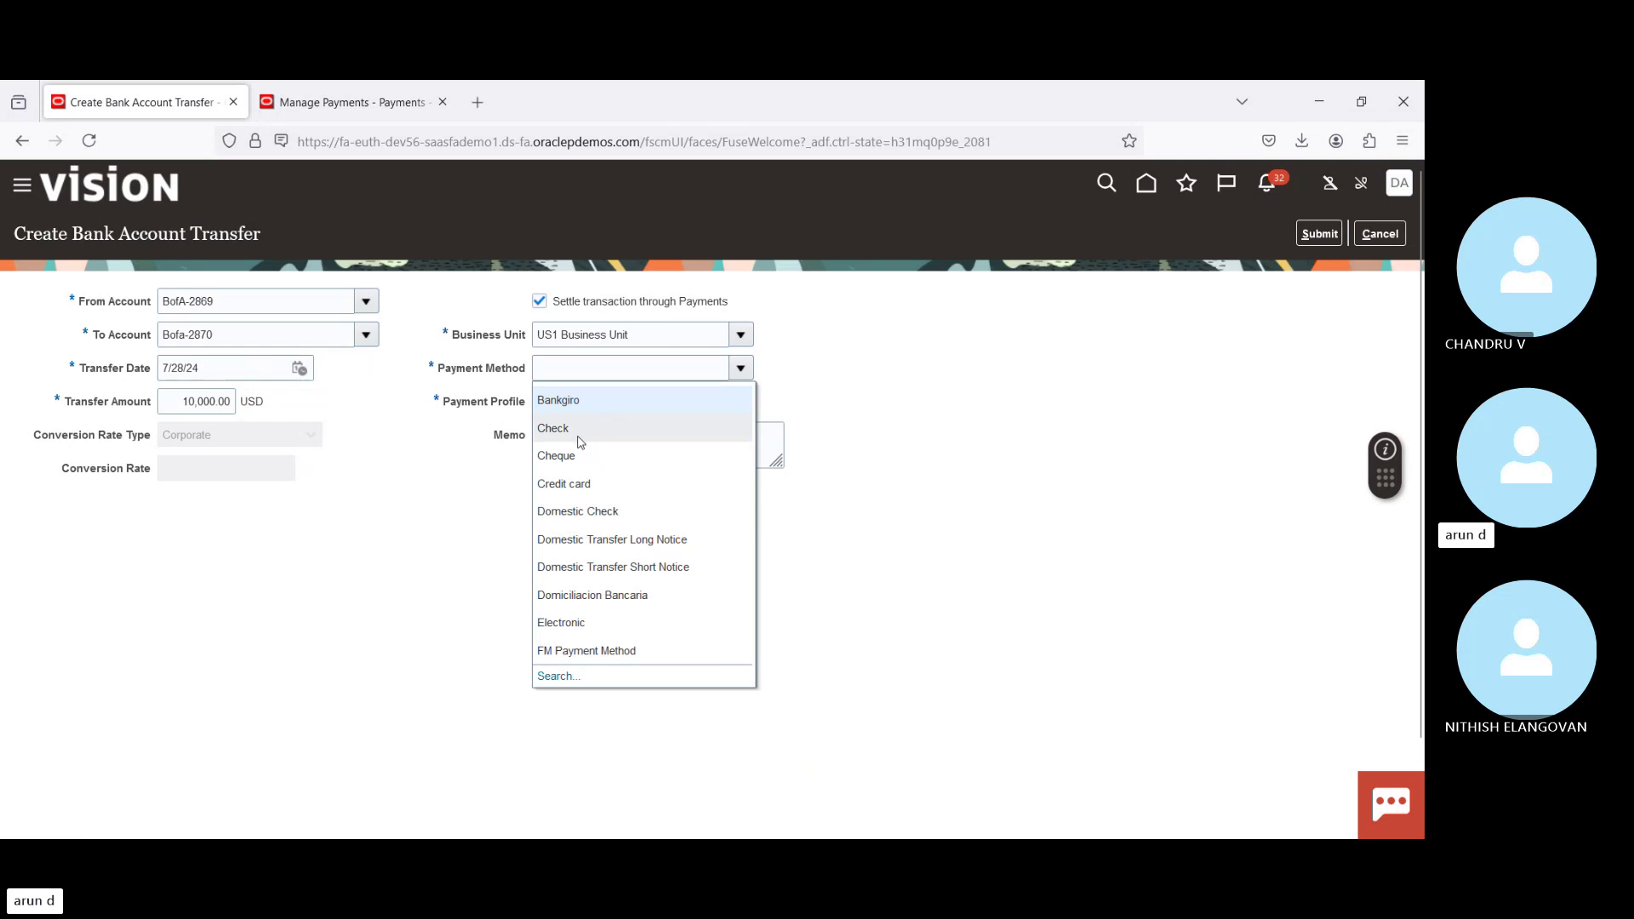
pyautogui.click(577, 430)
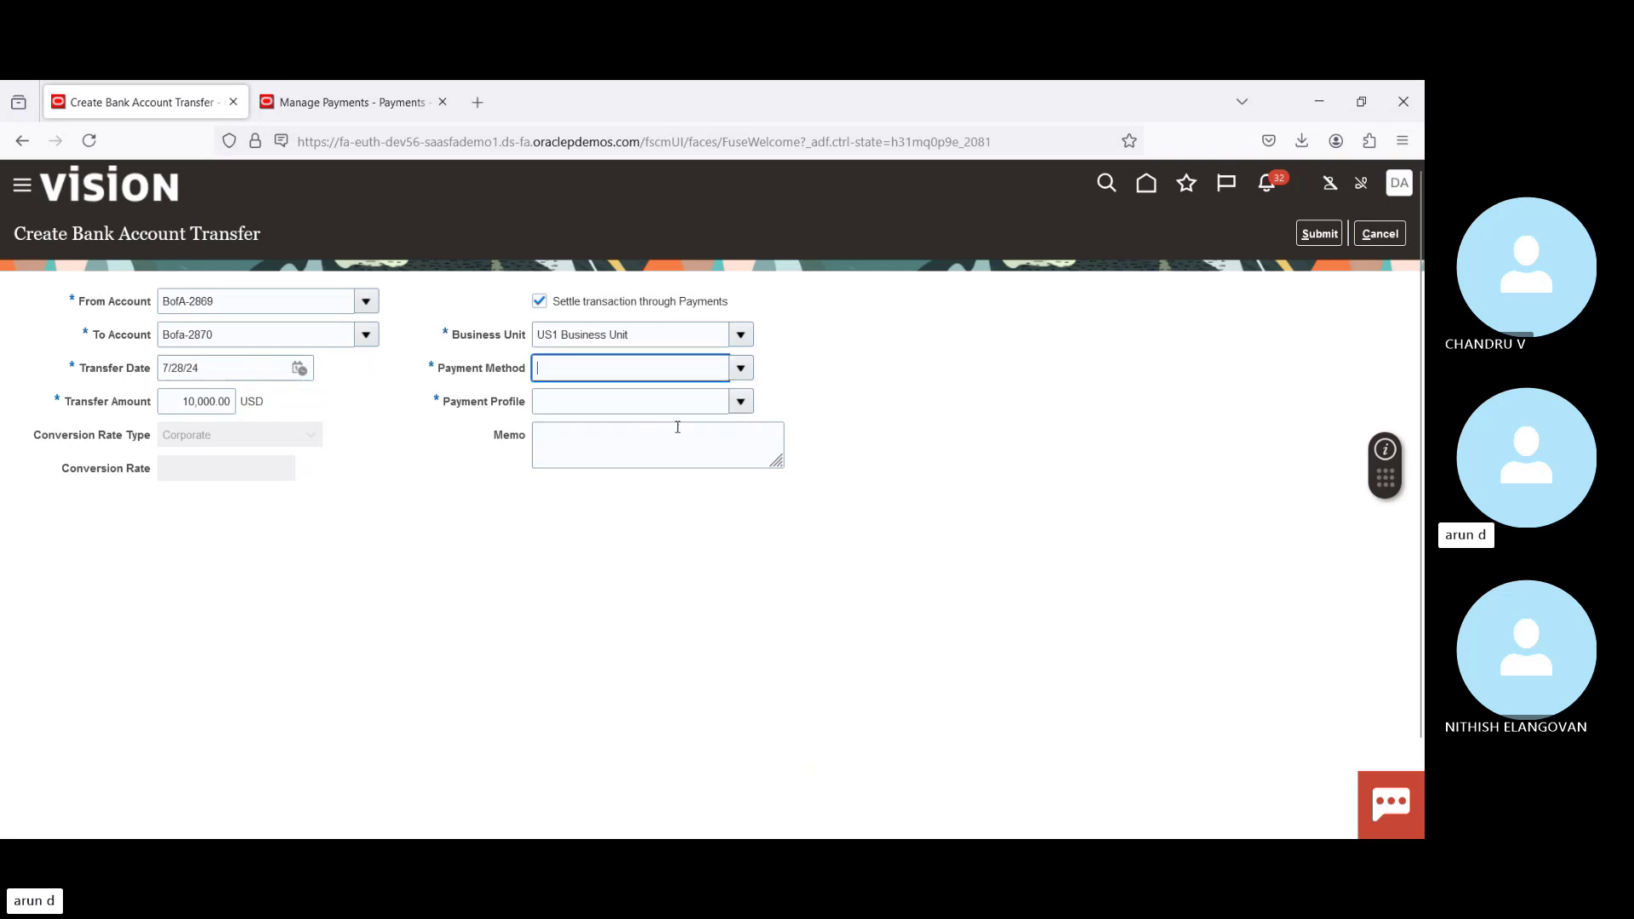
pyautogui.click(741, 402)
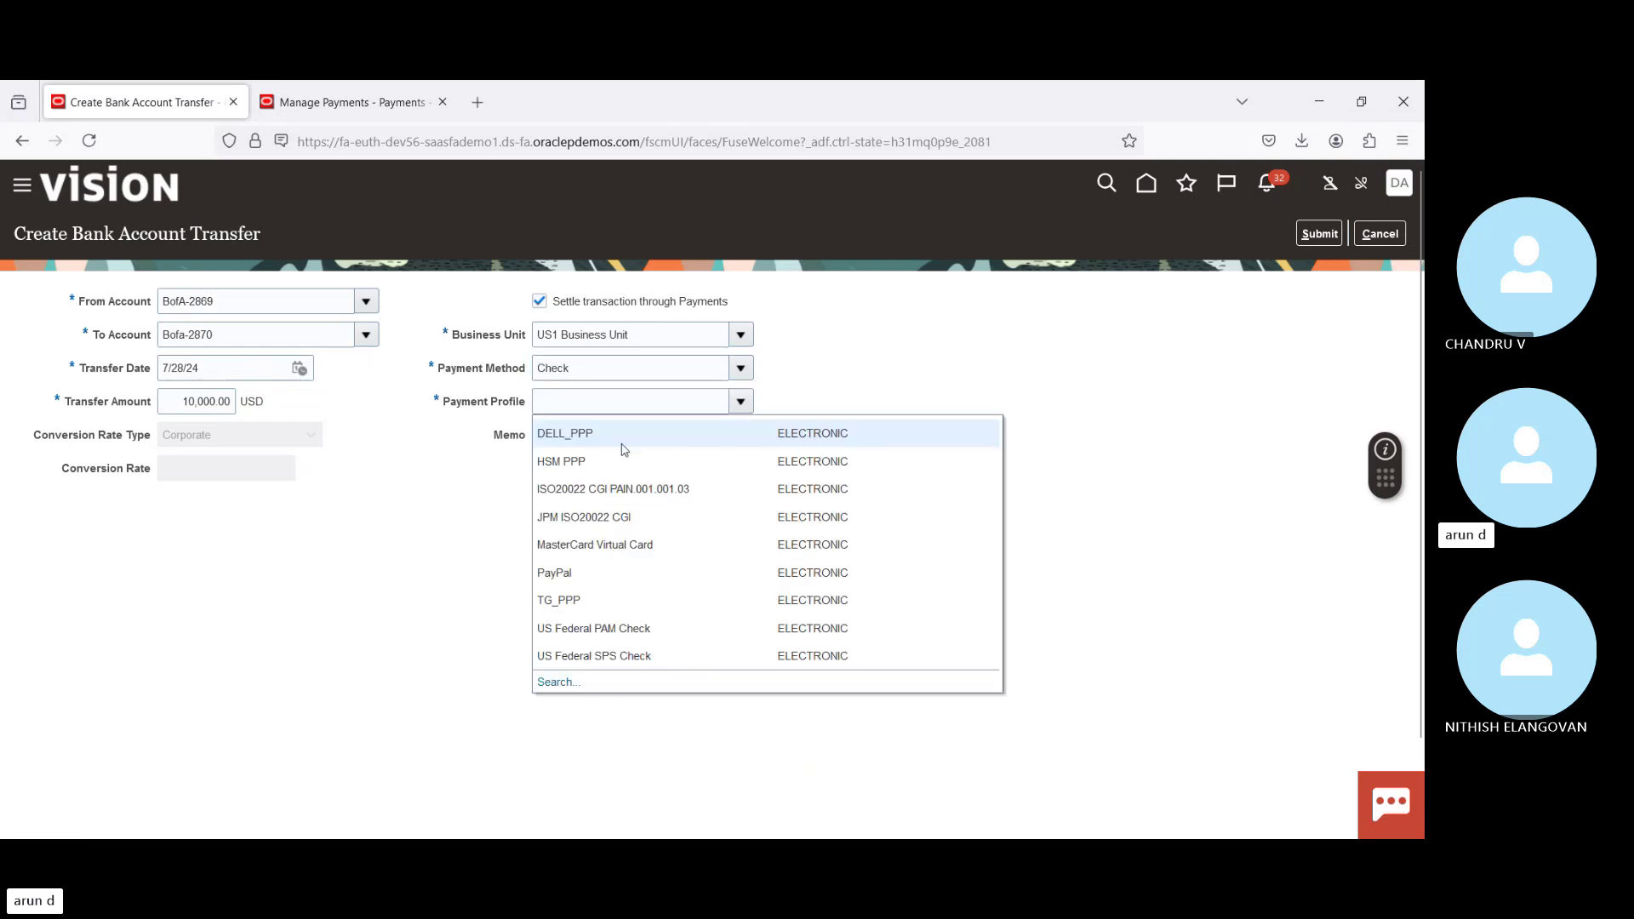
pyautogui.click(609, 439)
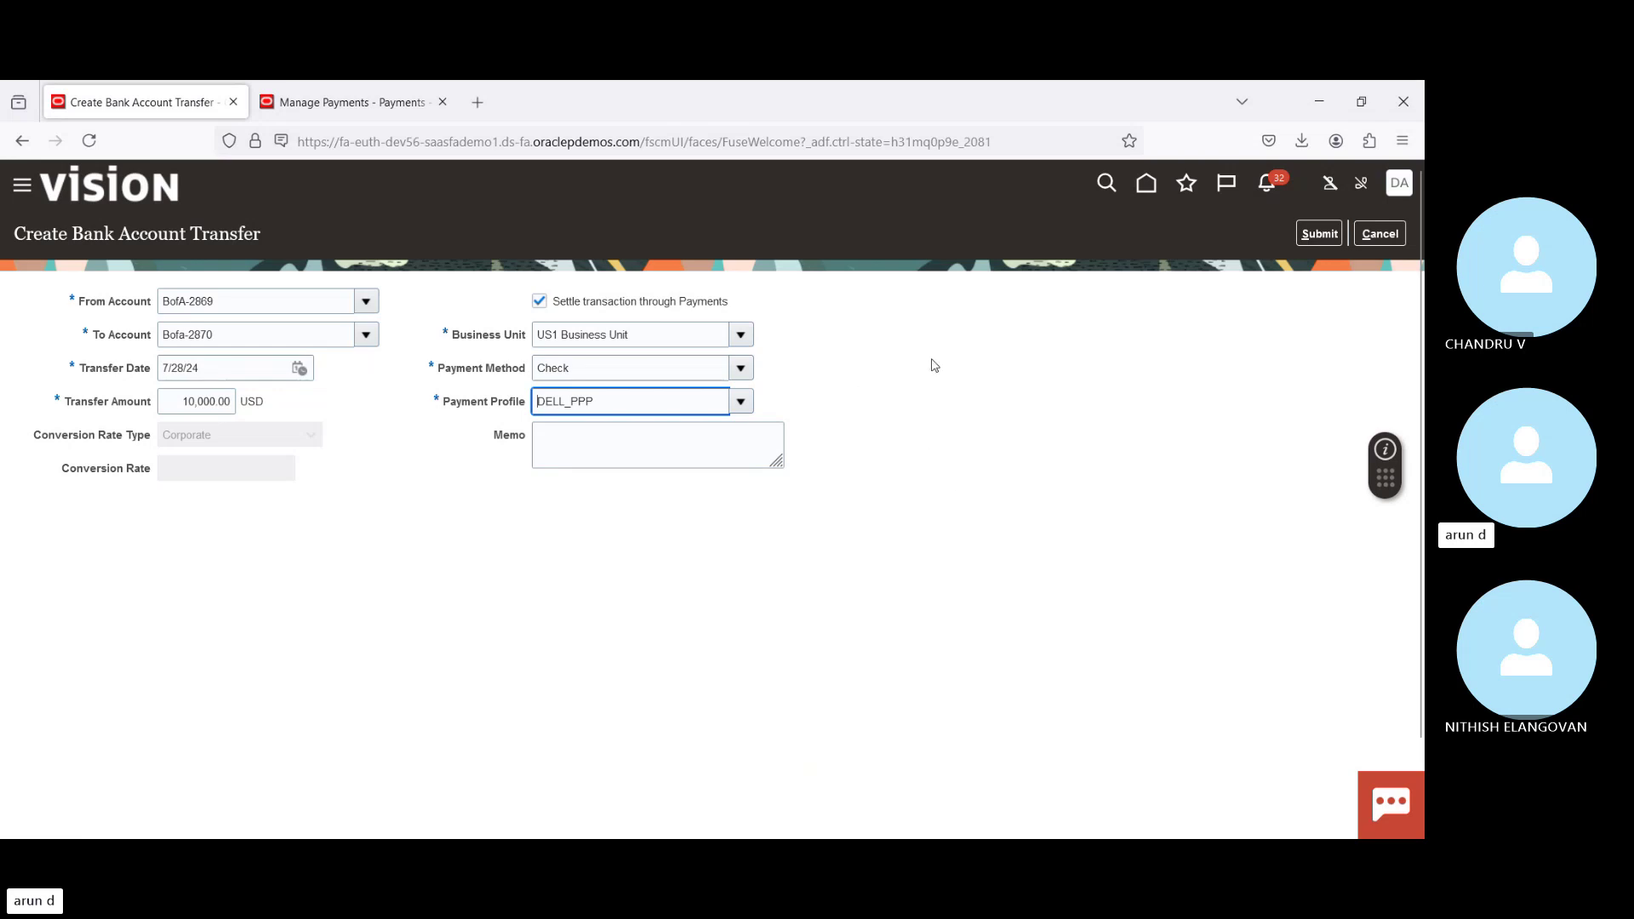
# Step: Submit transfer 5021, confirm with Yes, and return to the bank statements overview
pyautogui.click(1313, 235)
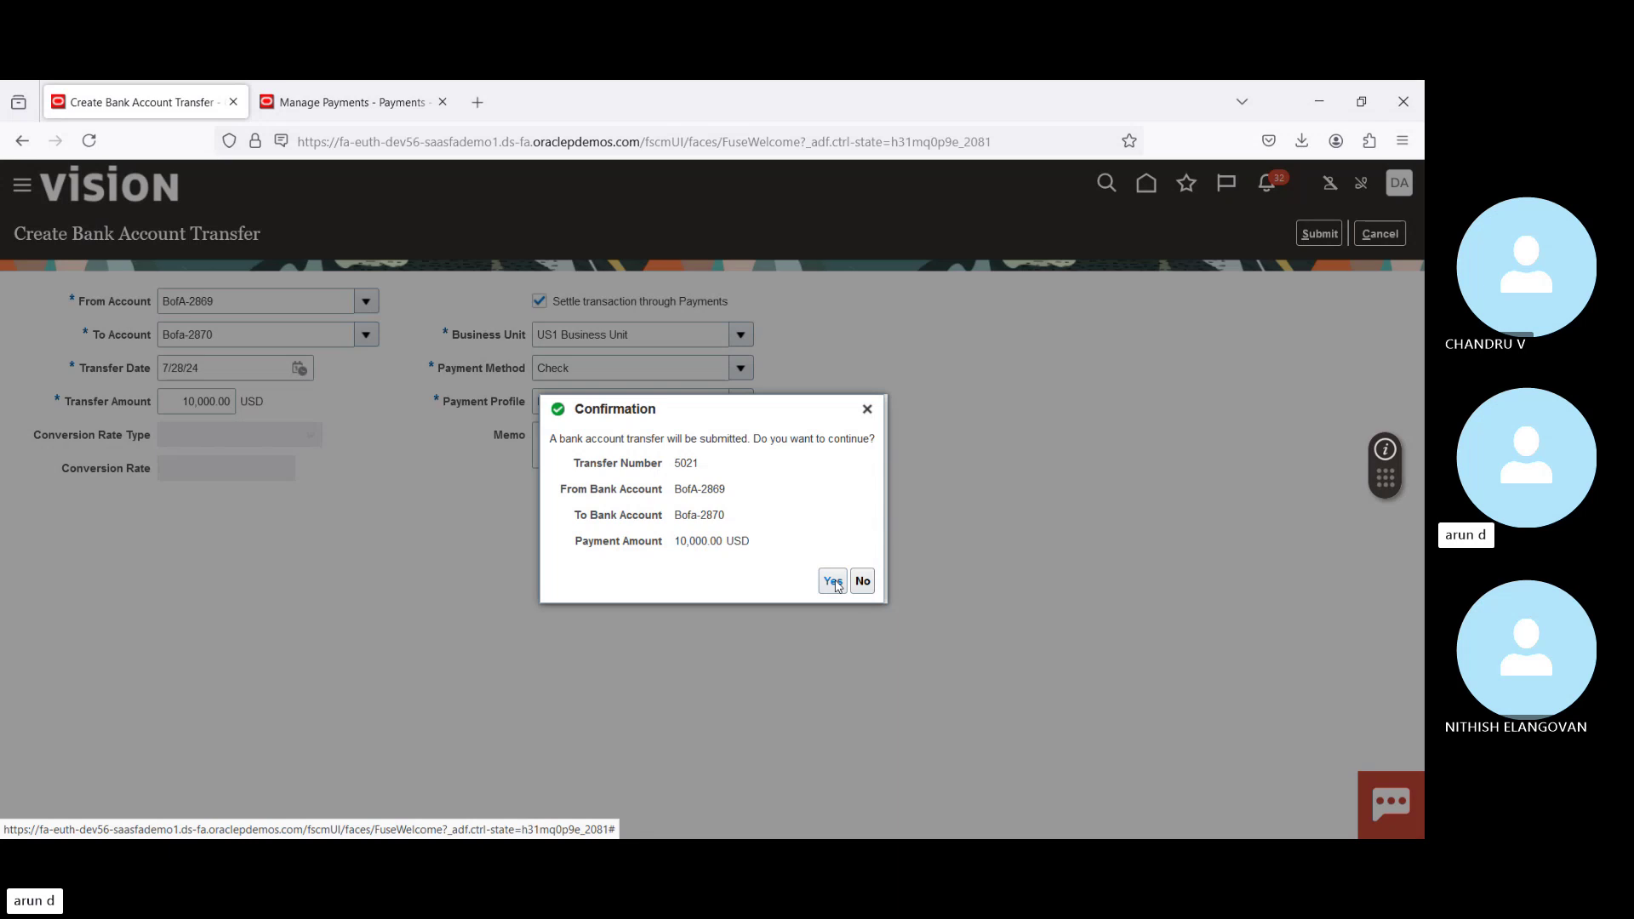
pyautogui.click(833, 582)
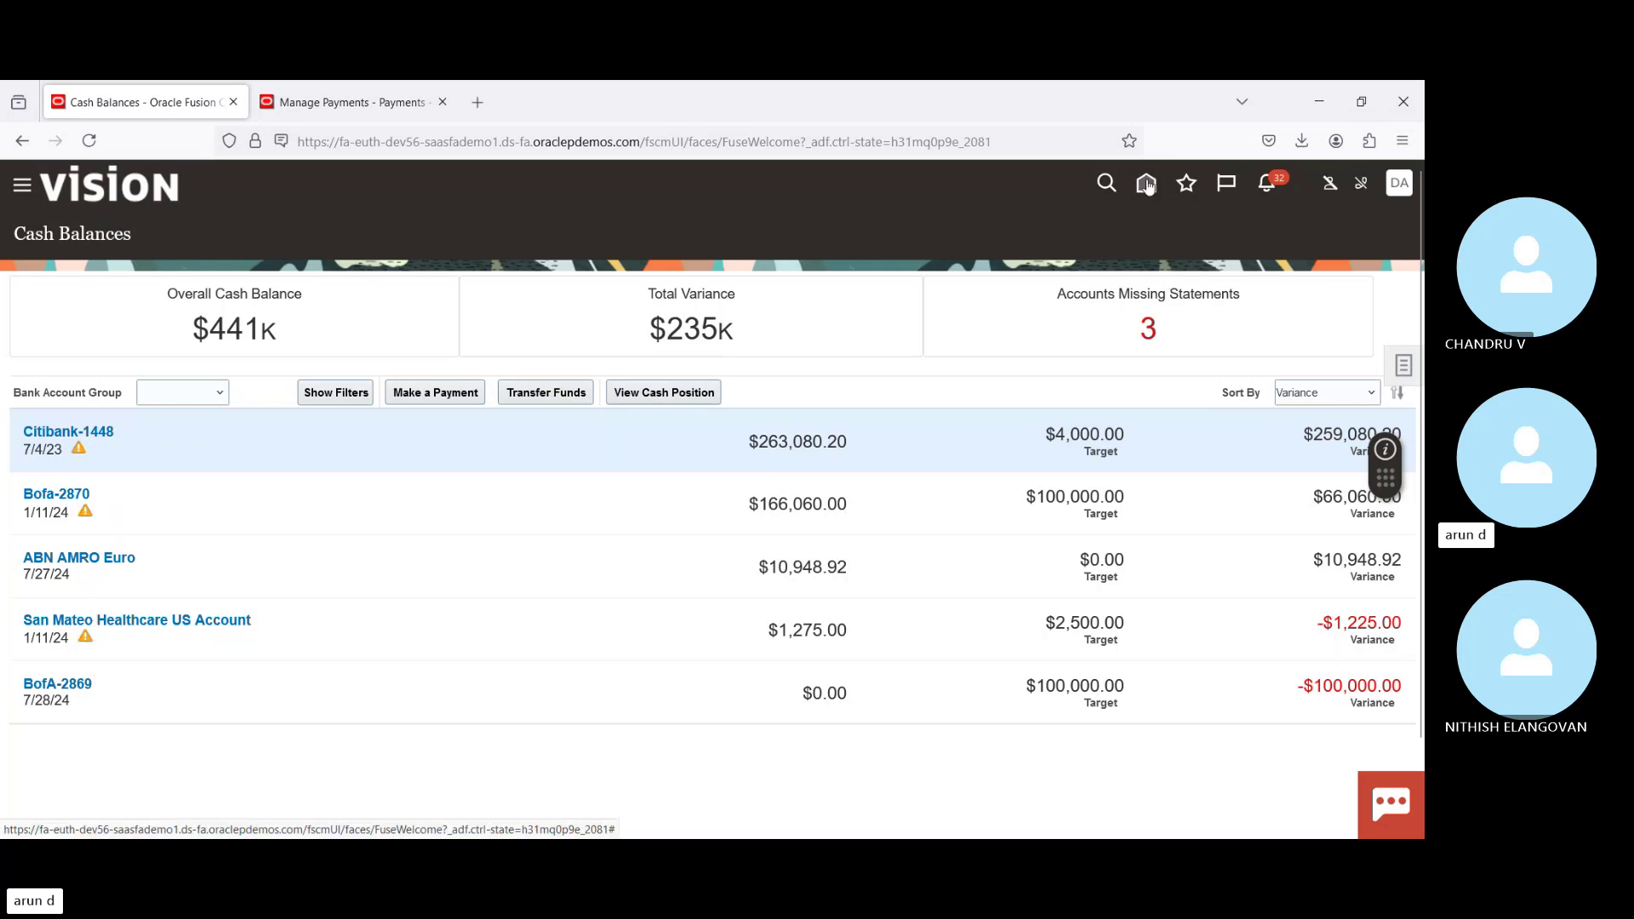
pyautogui.click(1147, 184)
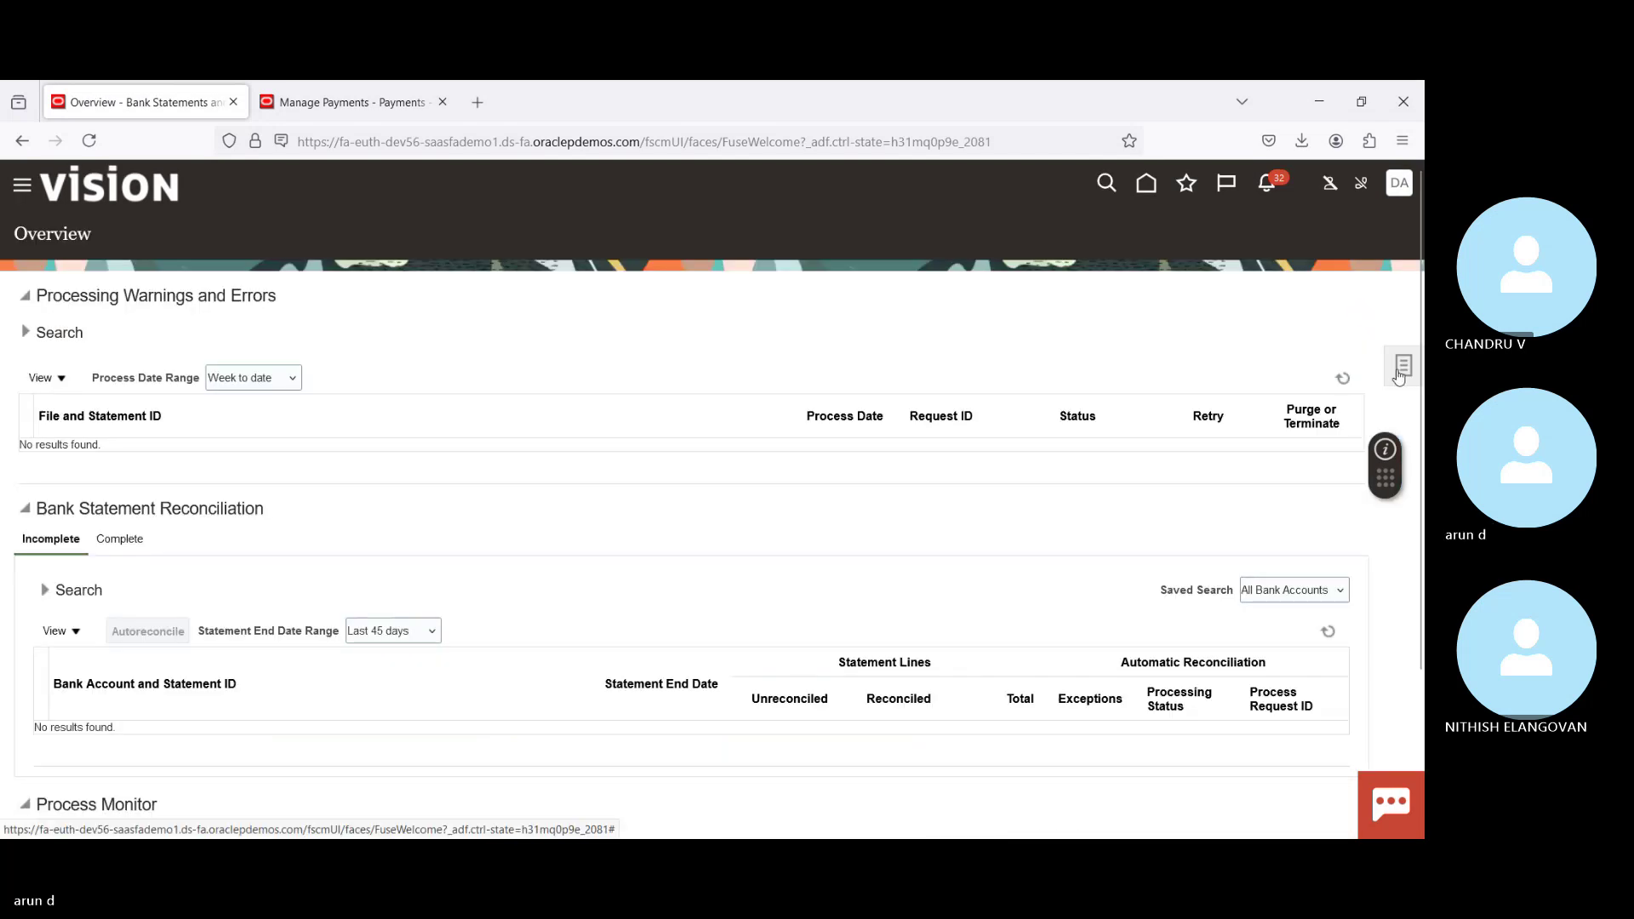
# Step: Search Manage Transactions for transaction number 5021, then clear that criterion
pyautogui.click(1399, 374)
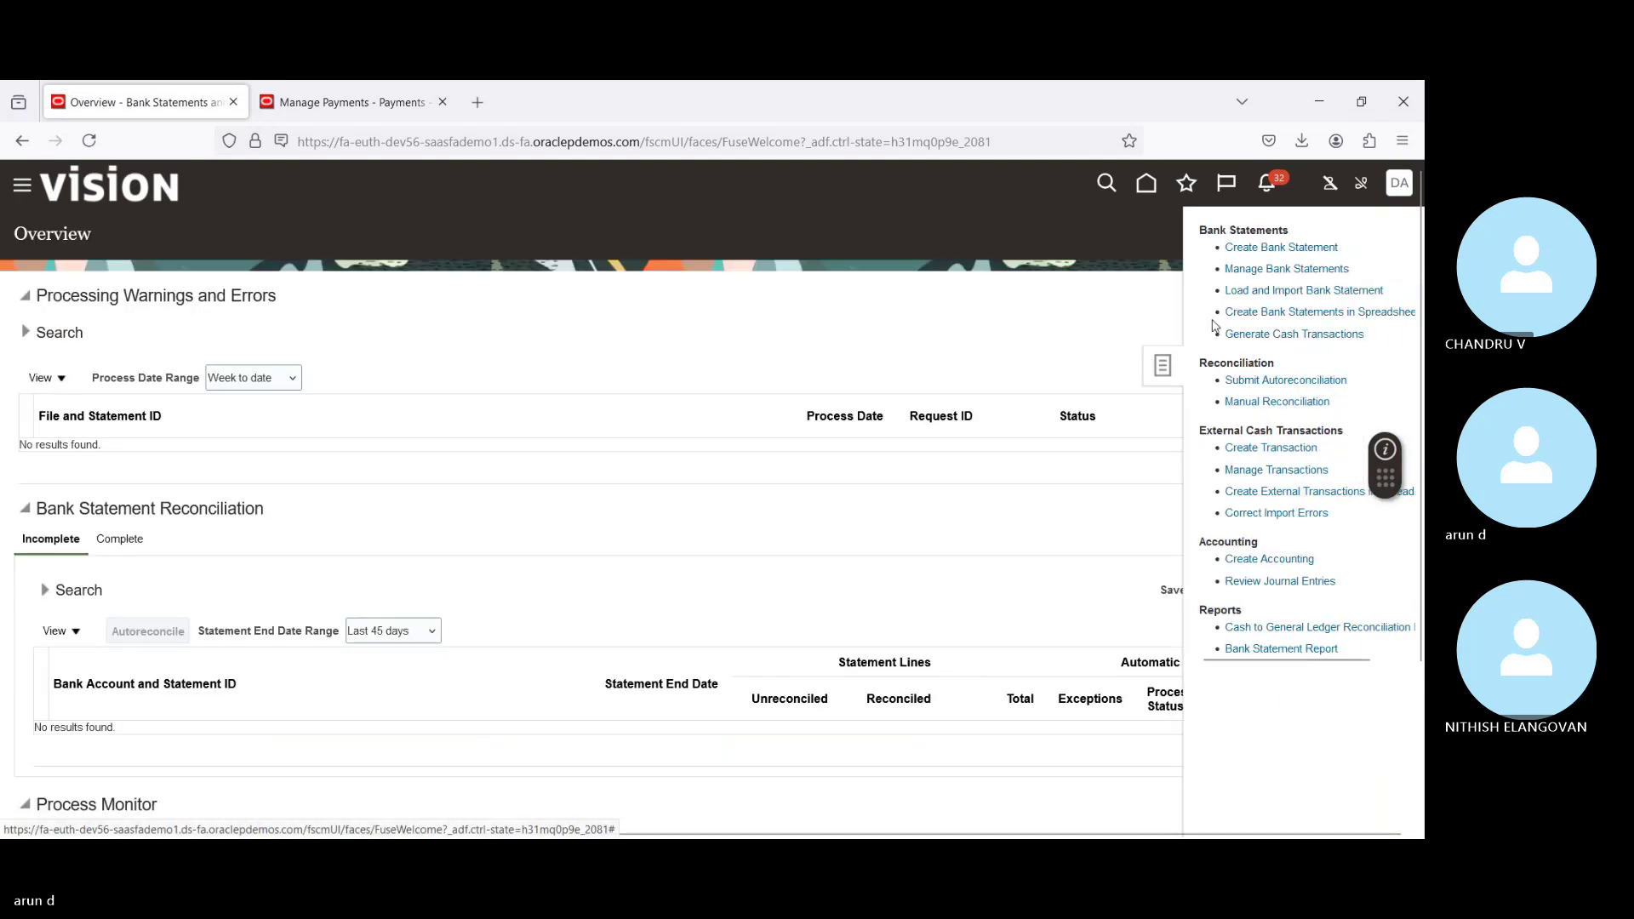
pyautogui.click(1283, 469)
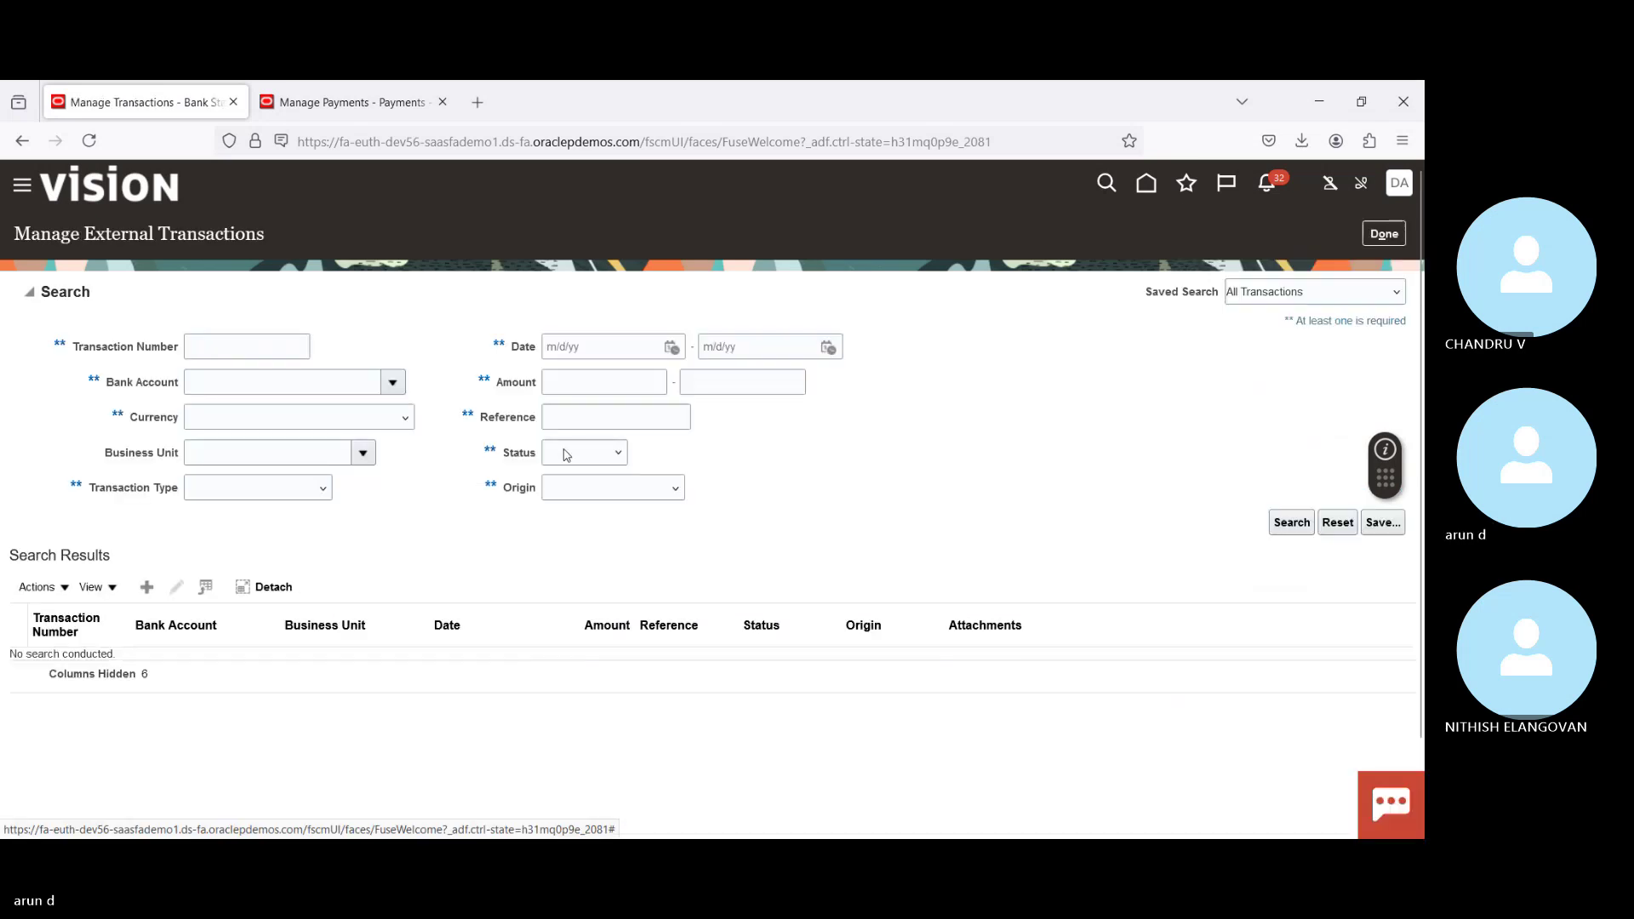
pyautogui.click(255, 344)
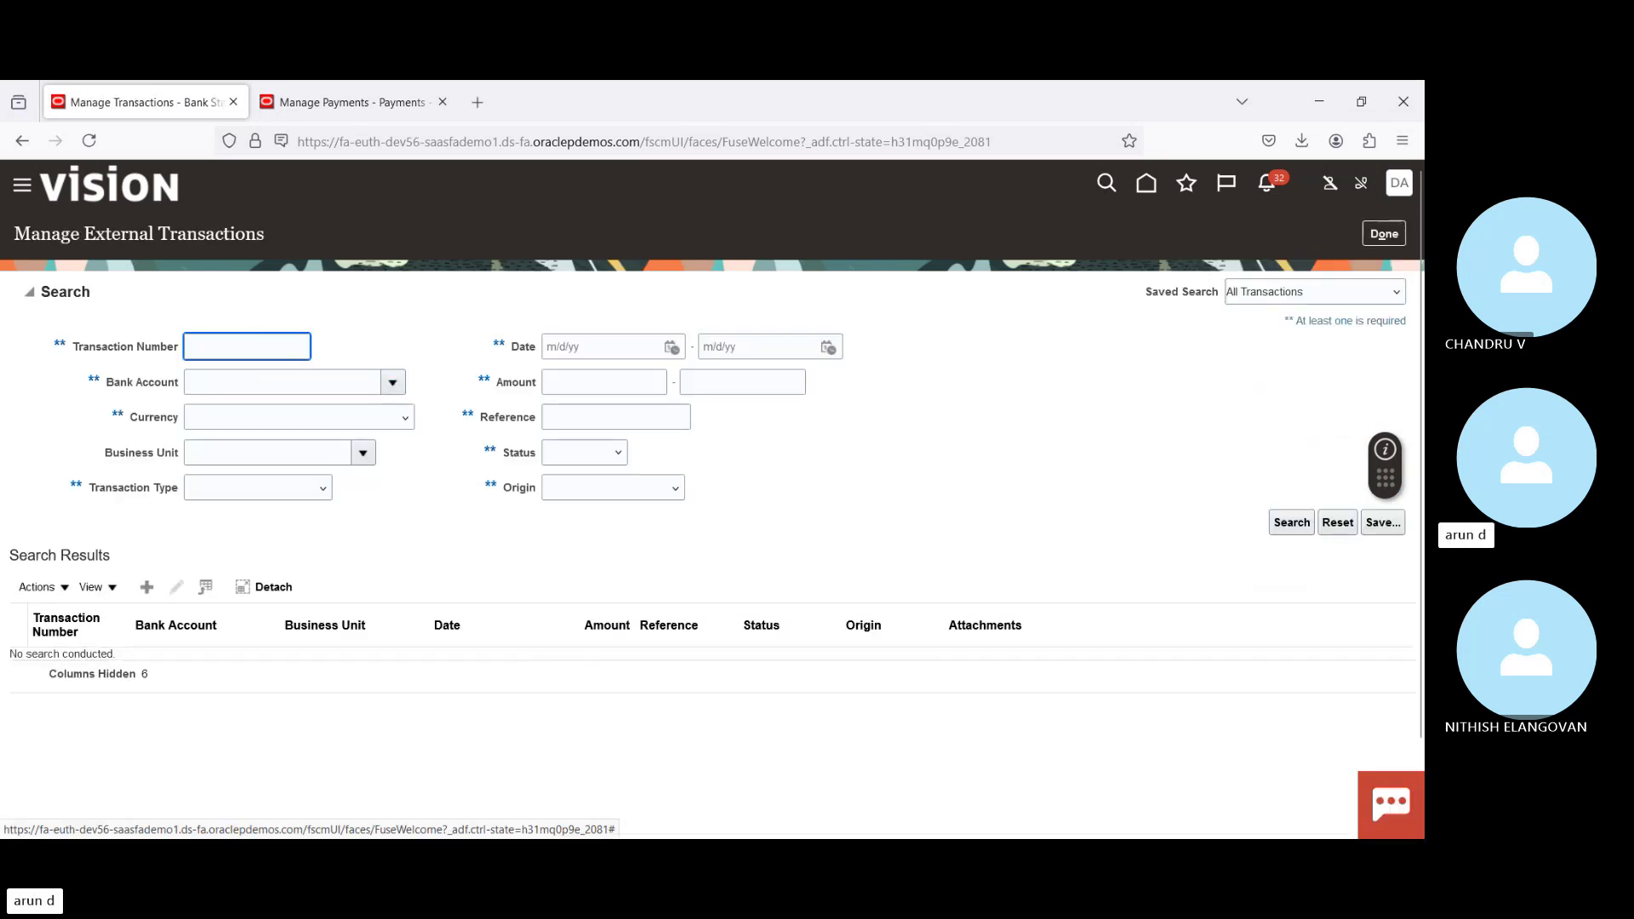
pyautogui.write('5021')
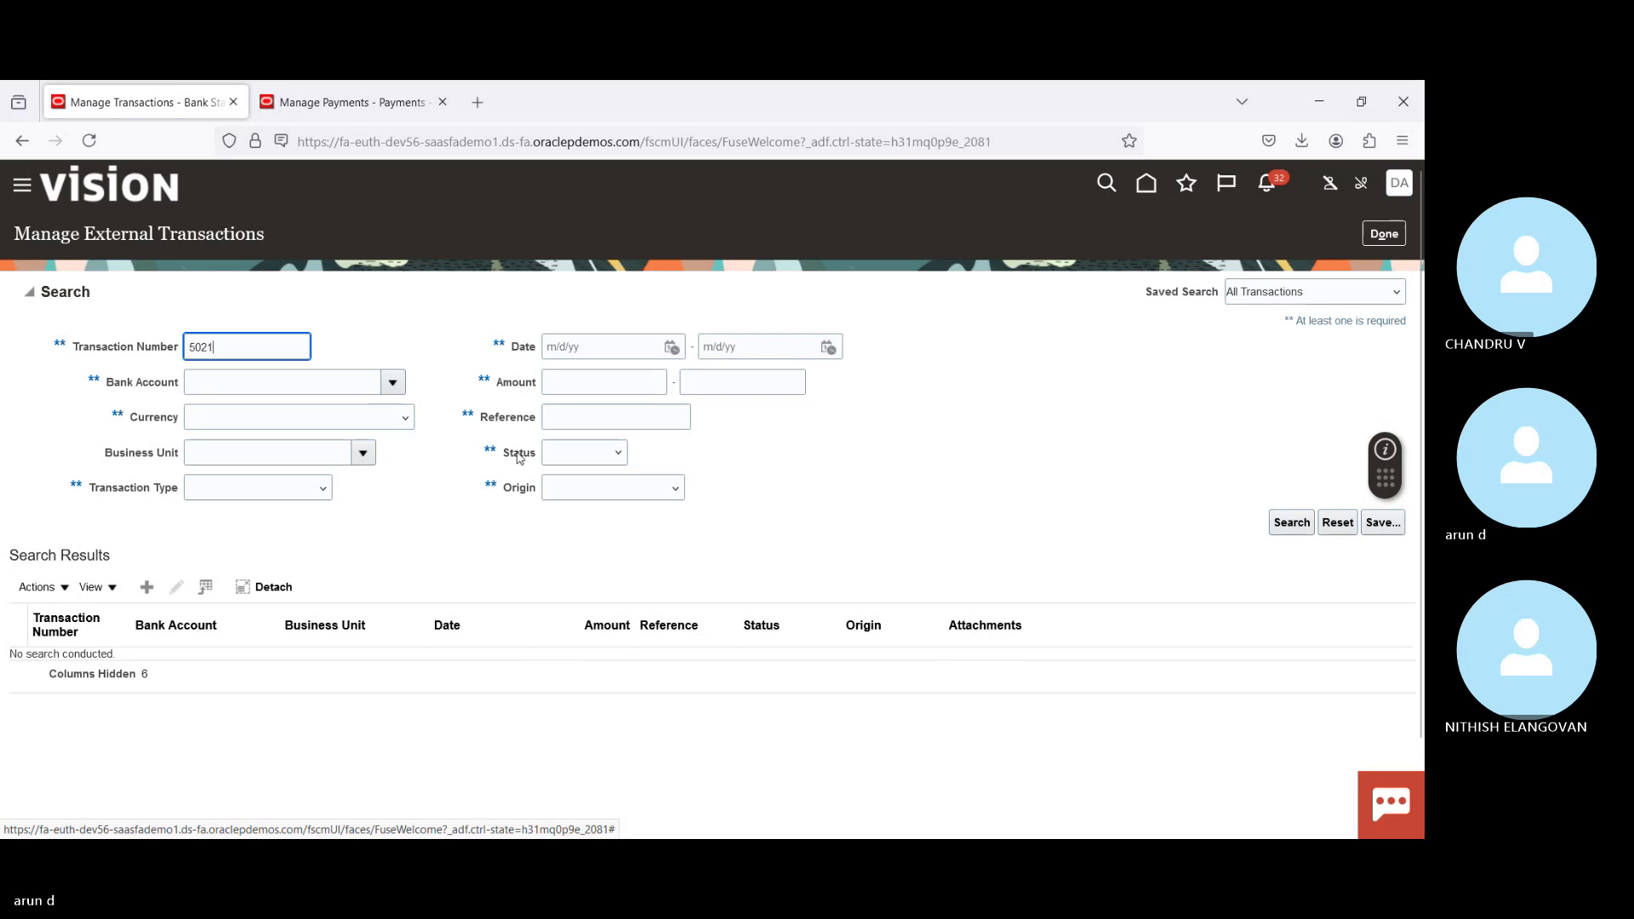
pyautogui.press('Return')
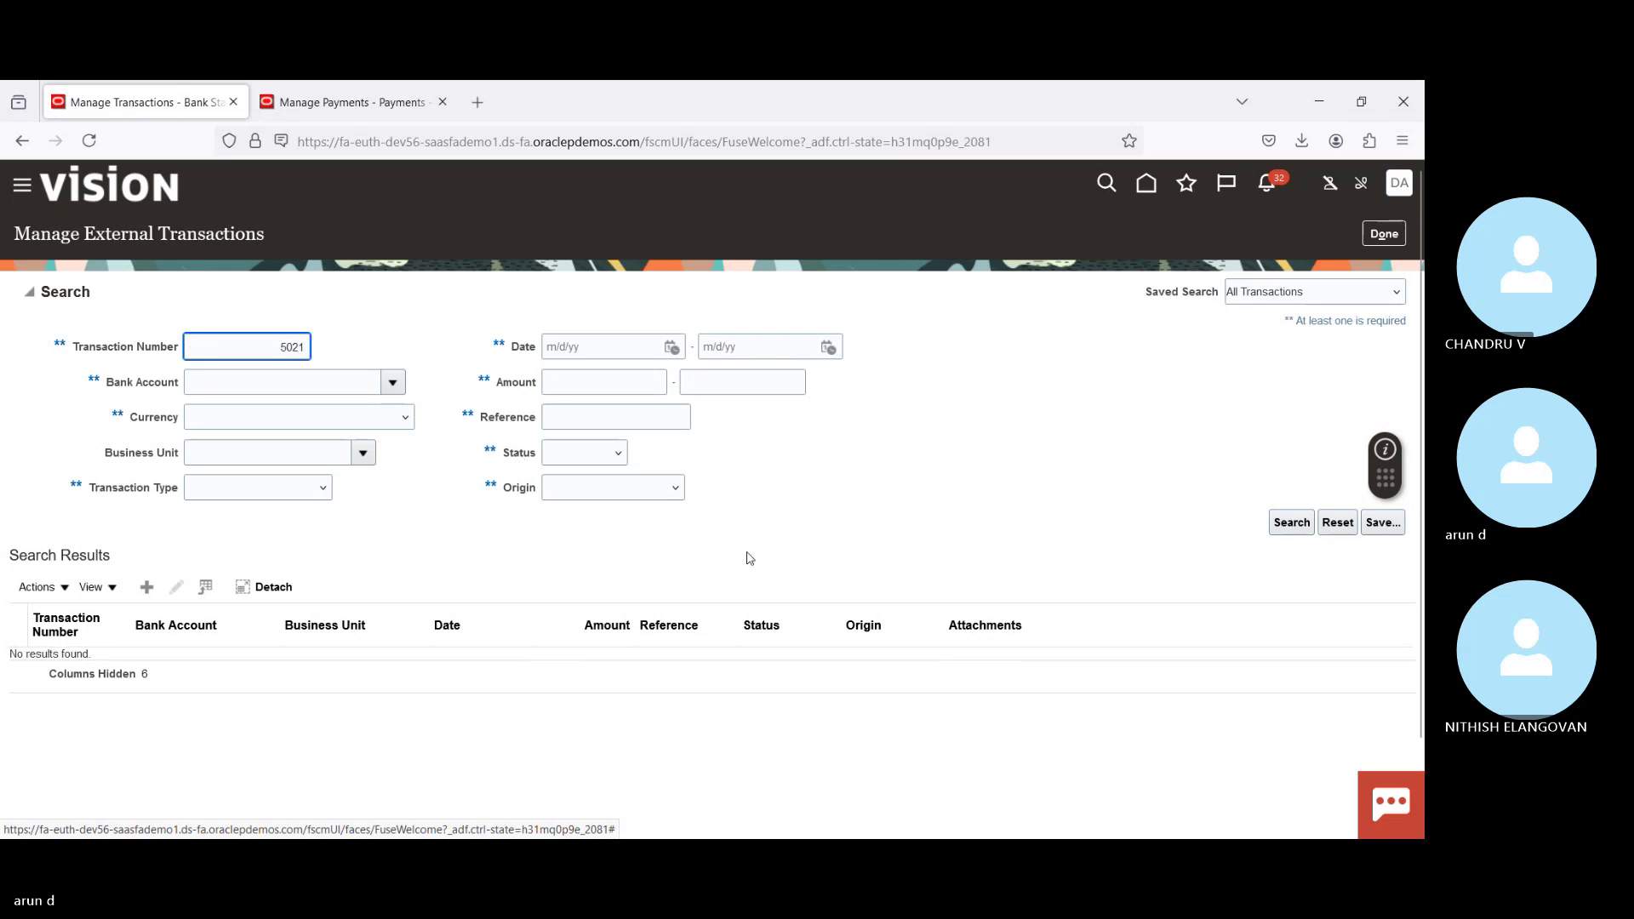
pyautogui.doubleClick(294, 346)
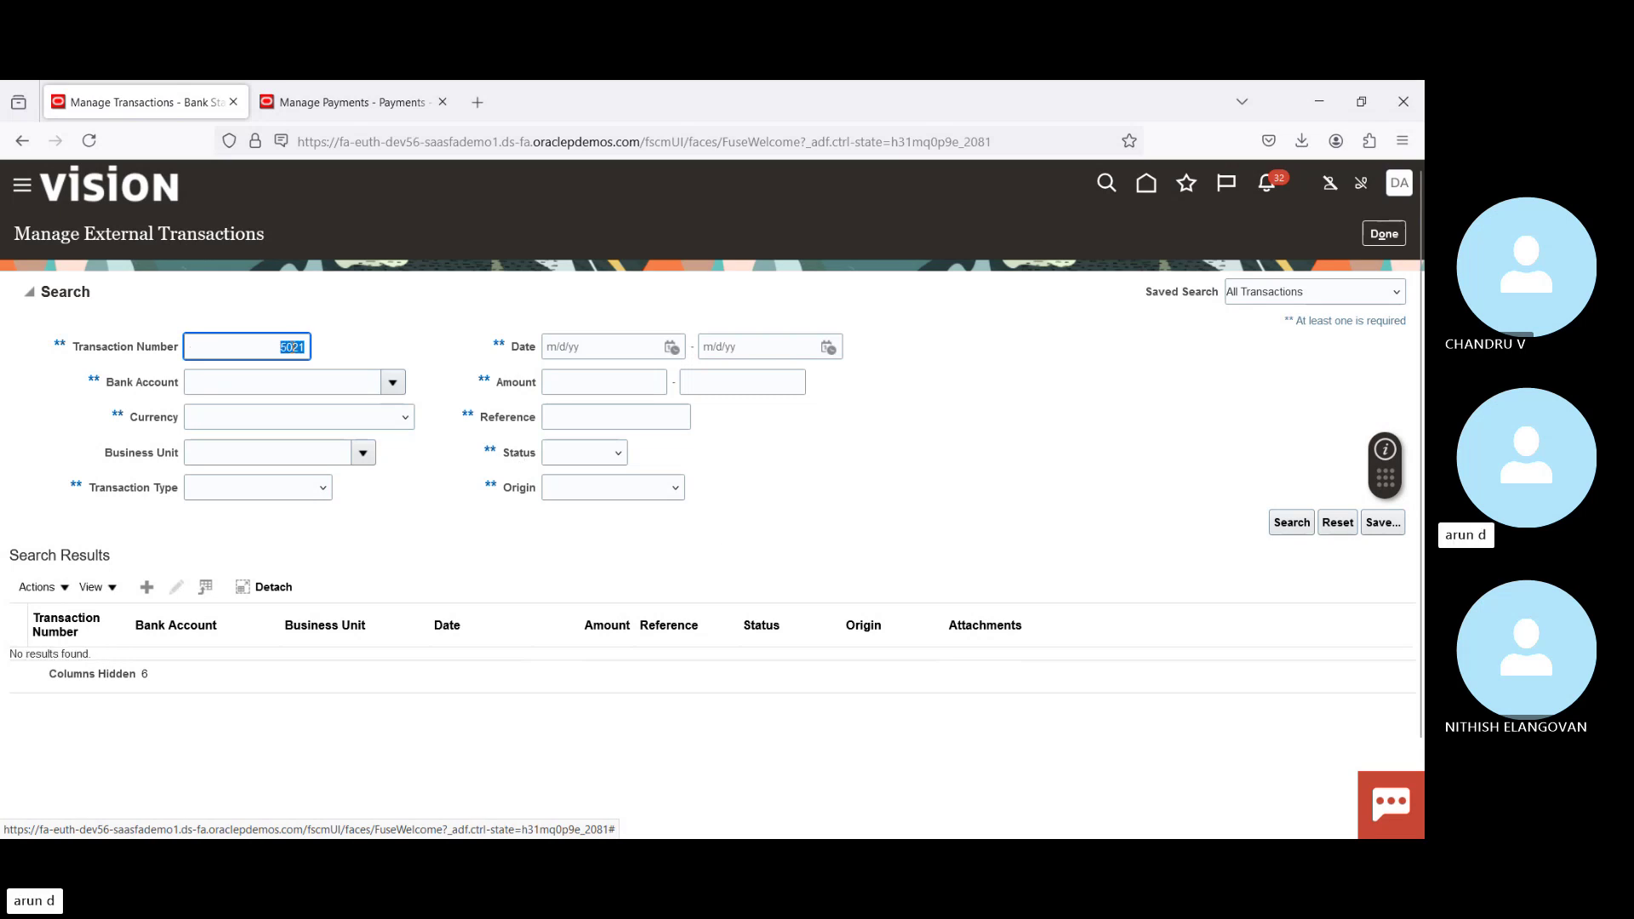
pyautogui.press('BackSpace')
# Step: Search transactions dated 7/28/24 to 7/28/24, finding only fee 15041, then return Home
pyautogui.click(670, 348)
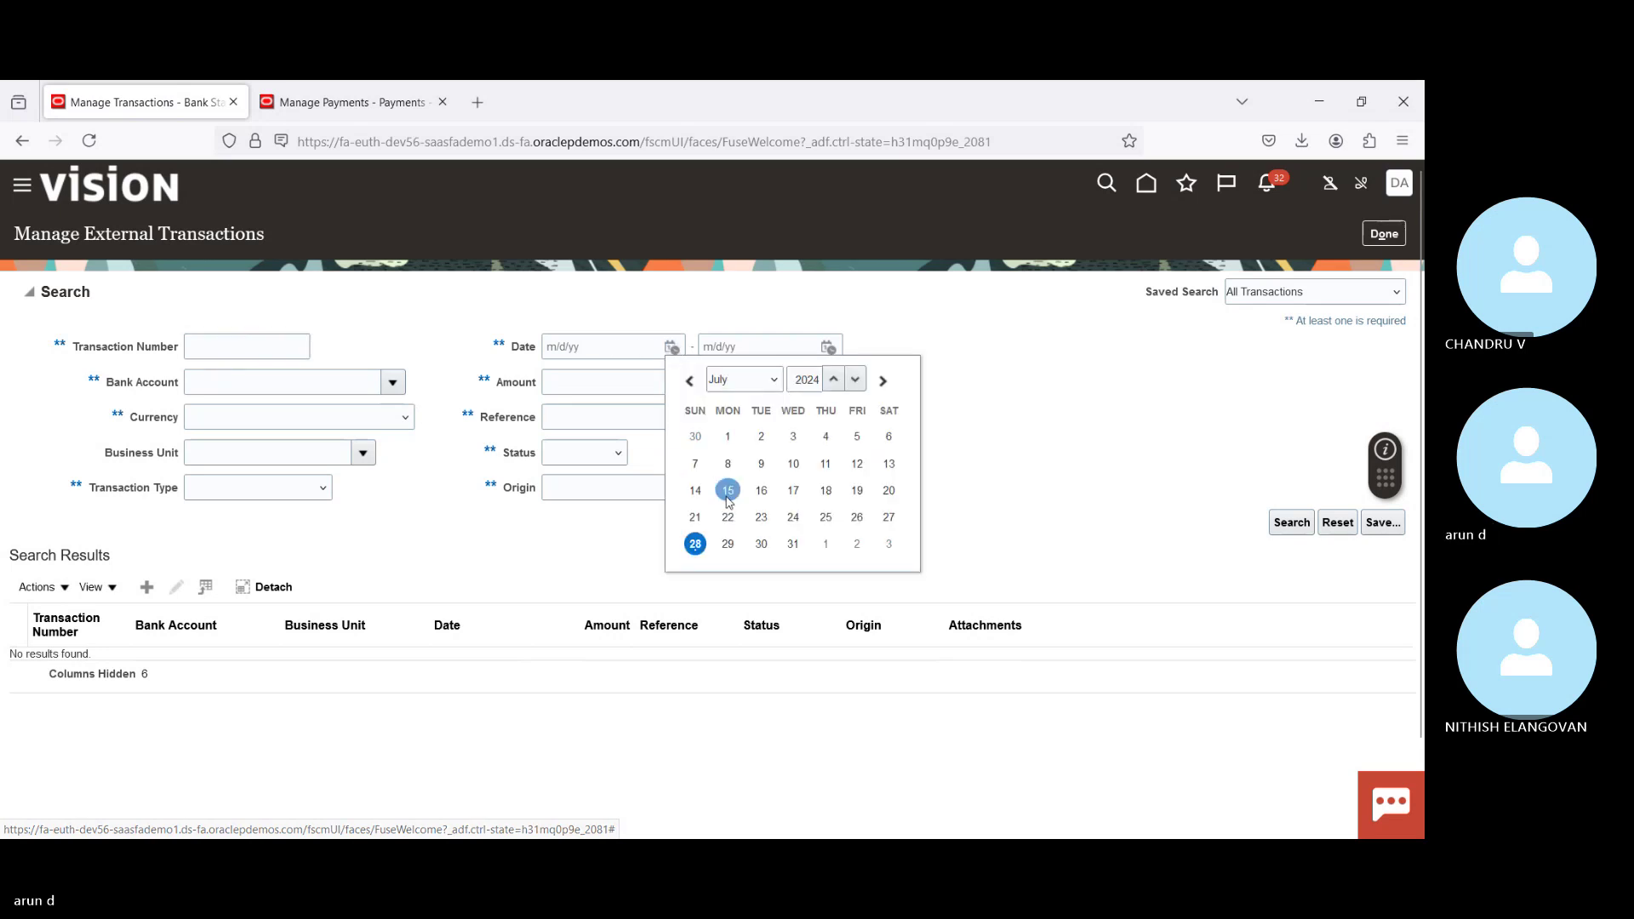
pyautogui.click(703, 546)
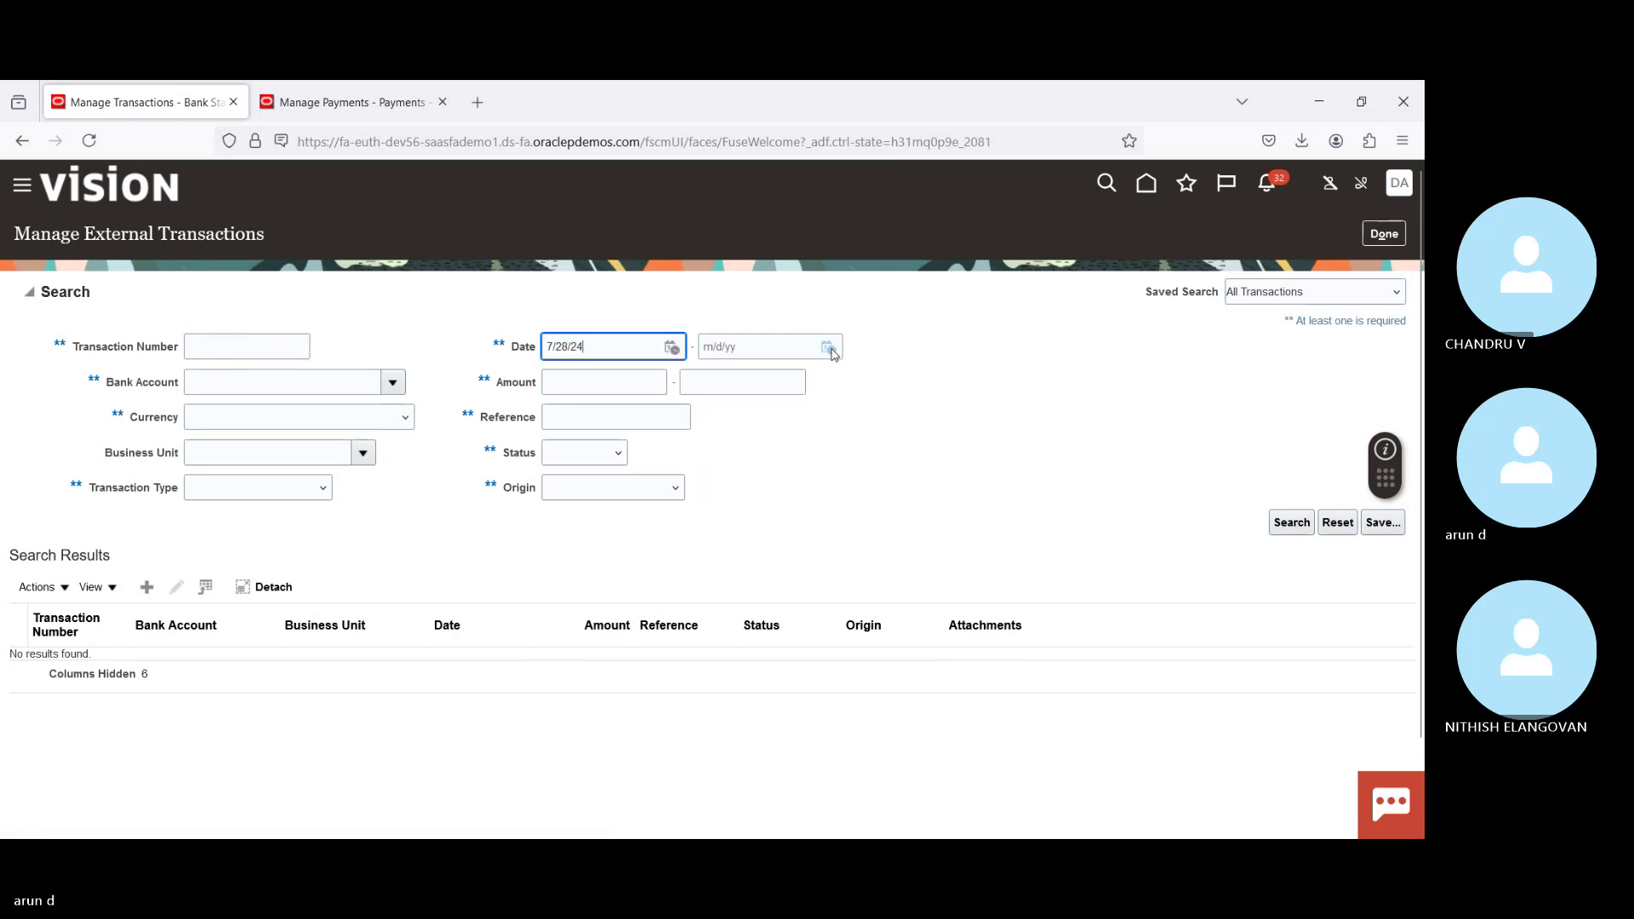
pyautogui.click(829, 347)
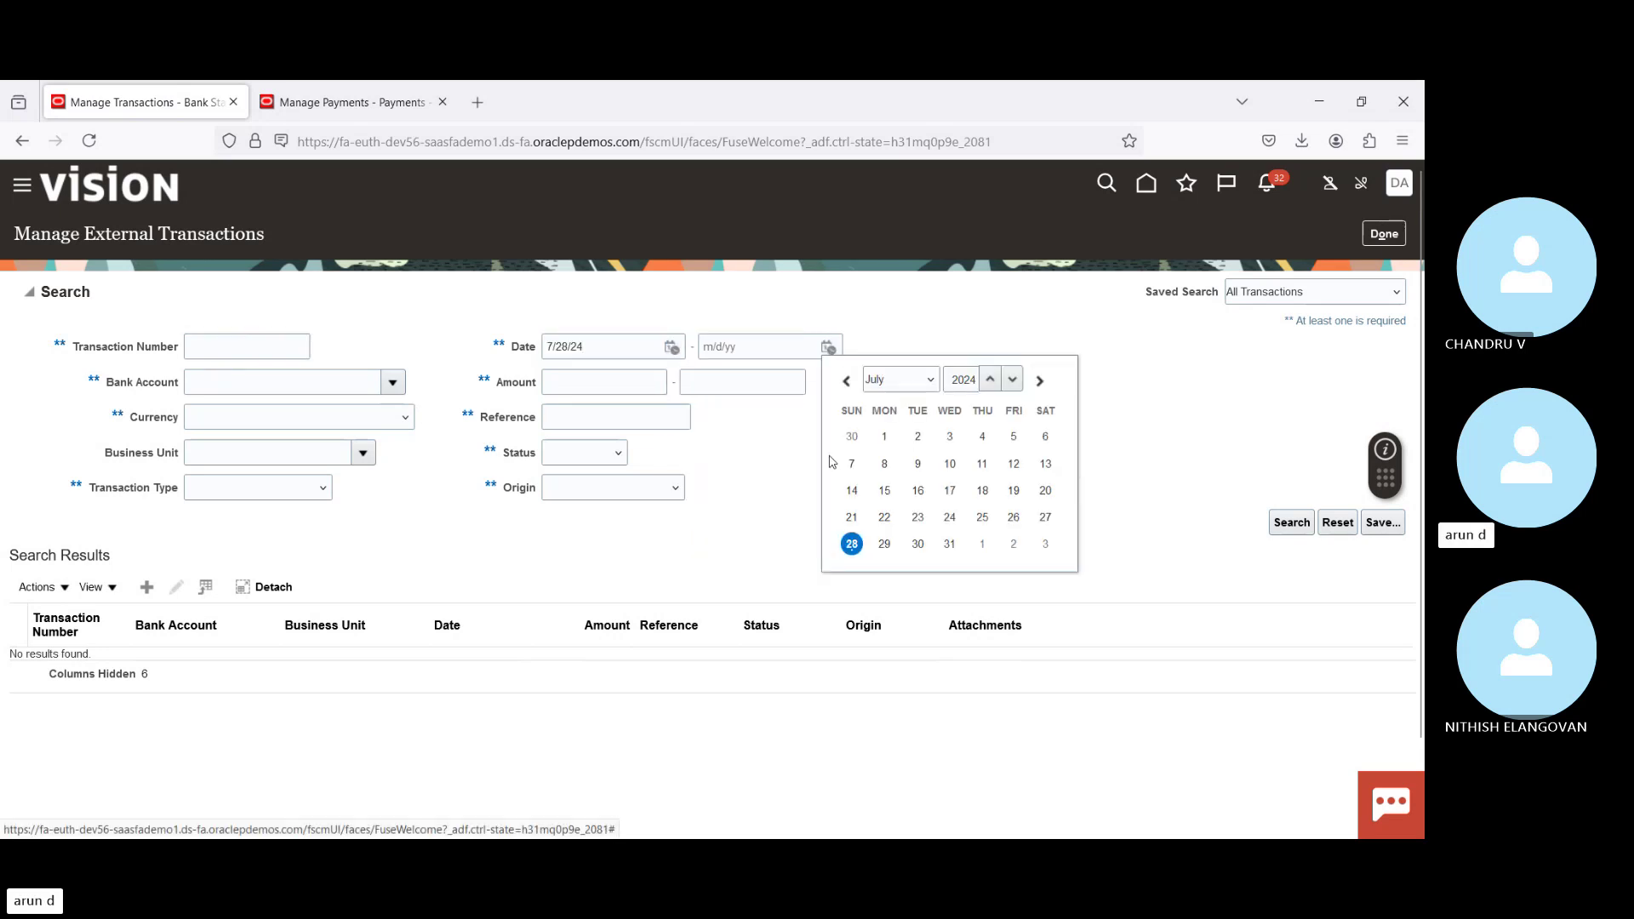
pyautogui.click(854, 544)
pyautogui.click(1285, 521)
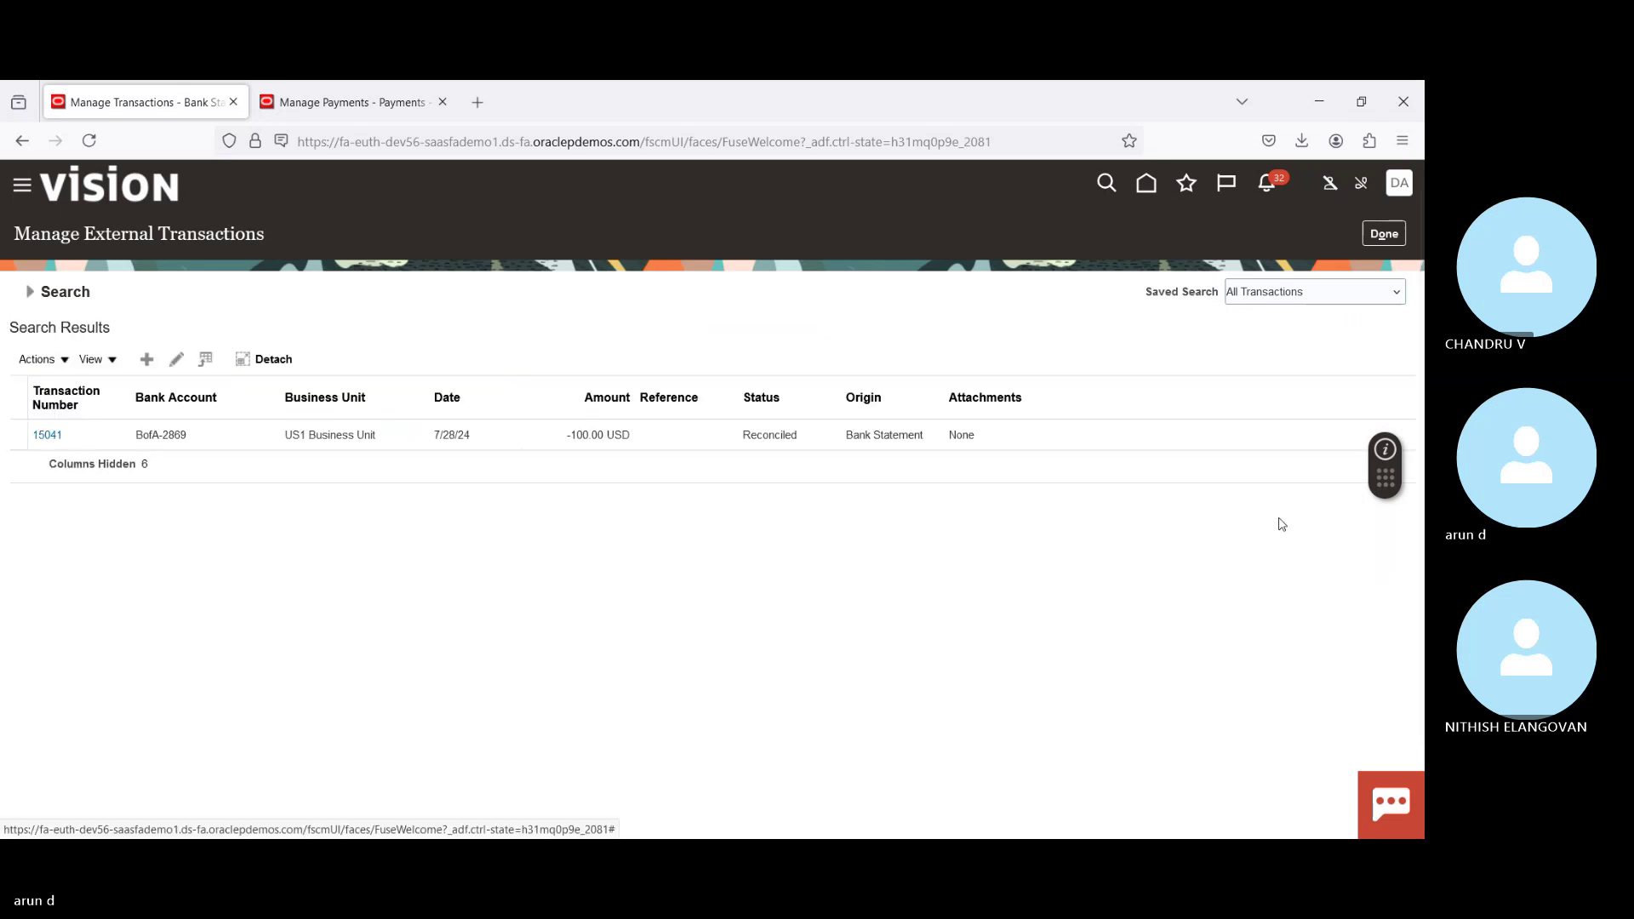
pyautogui.click(261, 441)
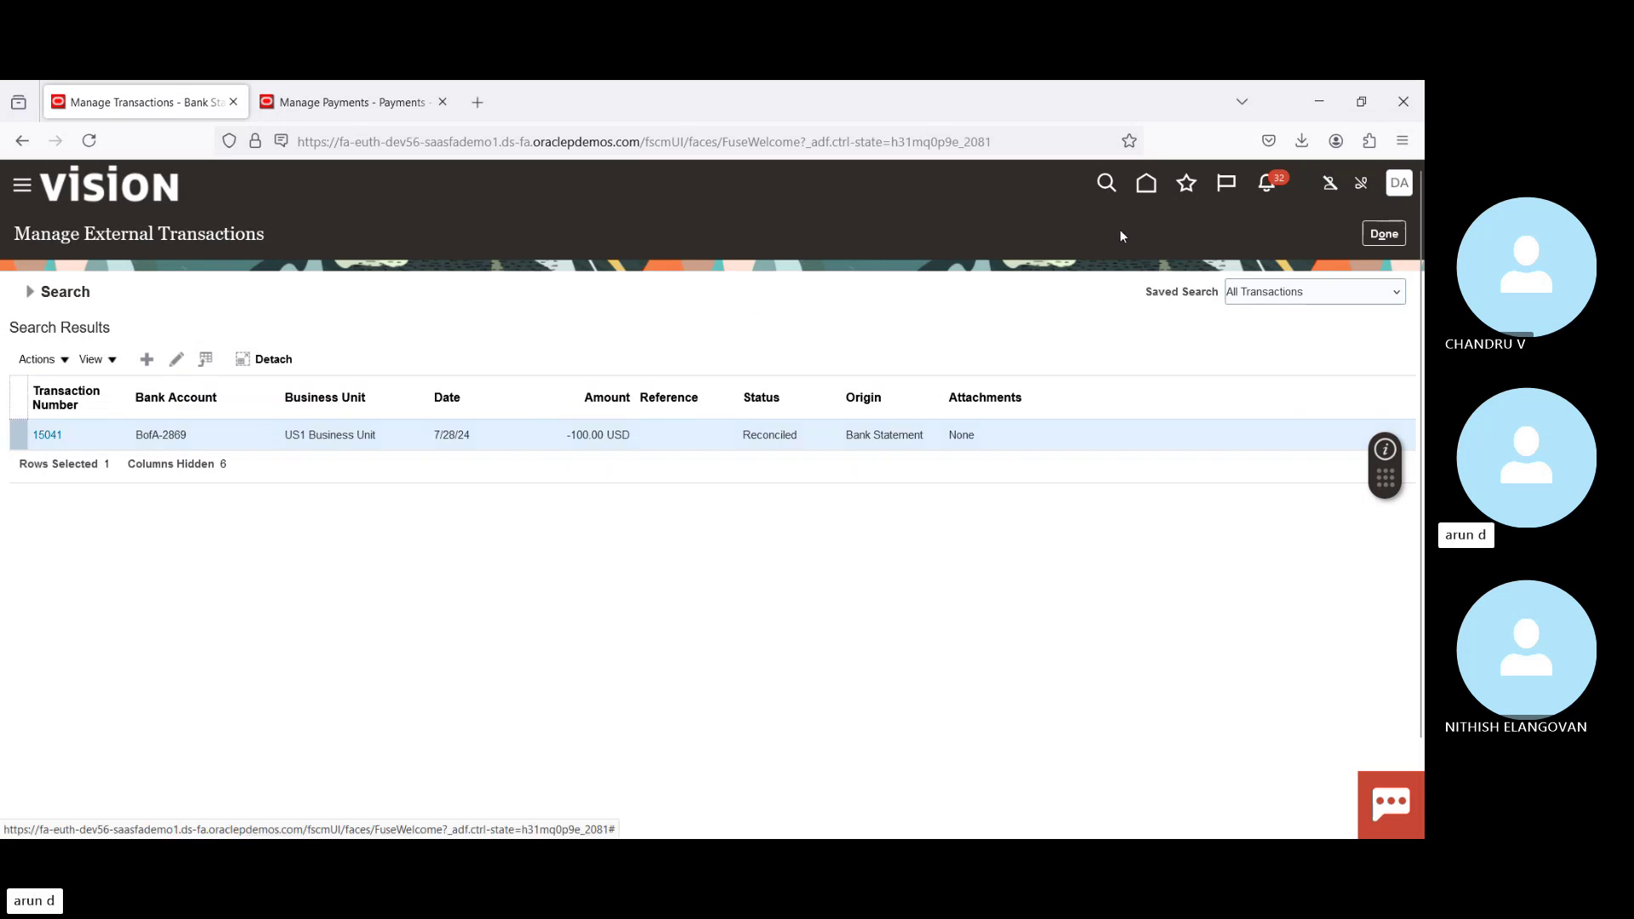
pyautogui.click(1149, 187)
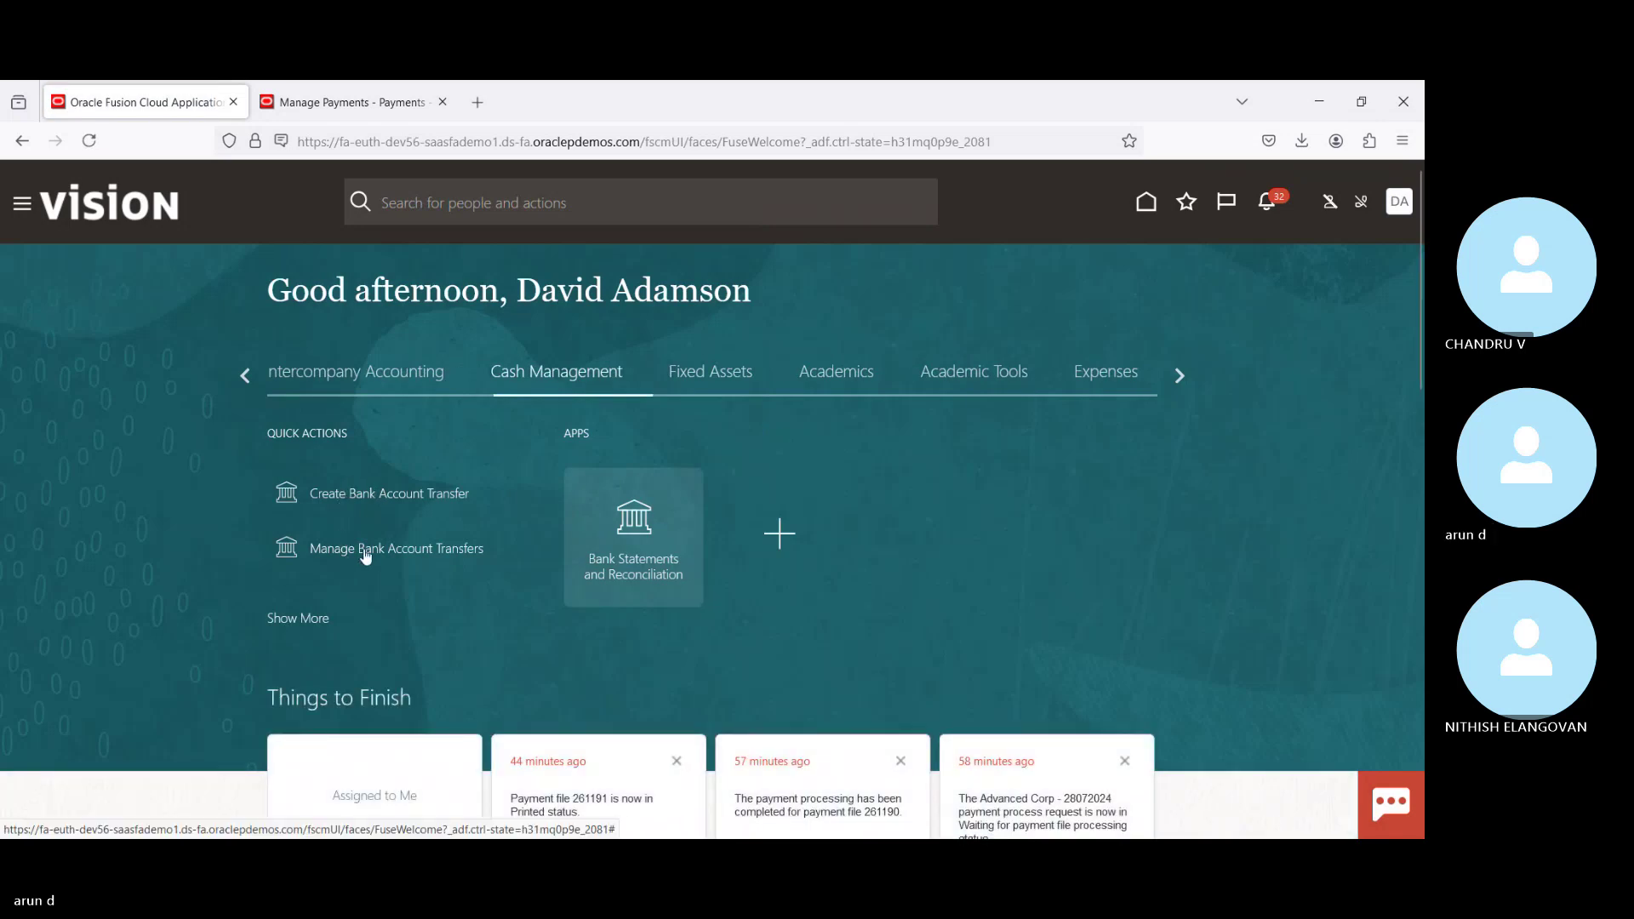
pyautogui.click(366, 550)
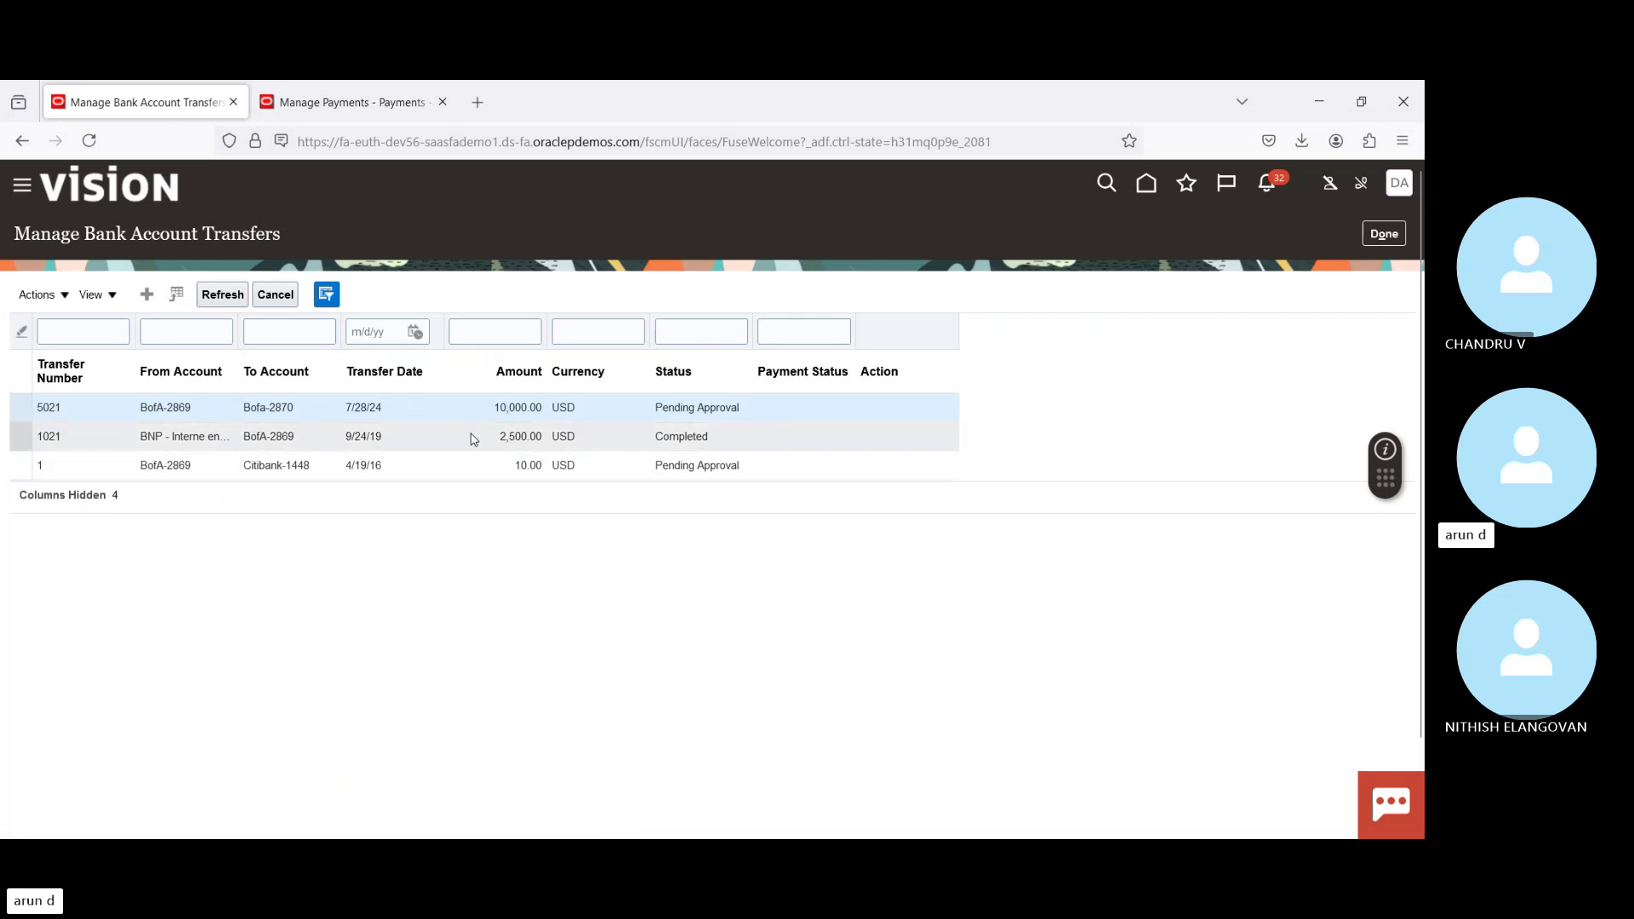
pyautogui.doubleClick(47, 410)
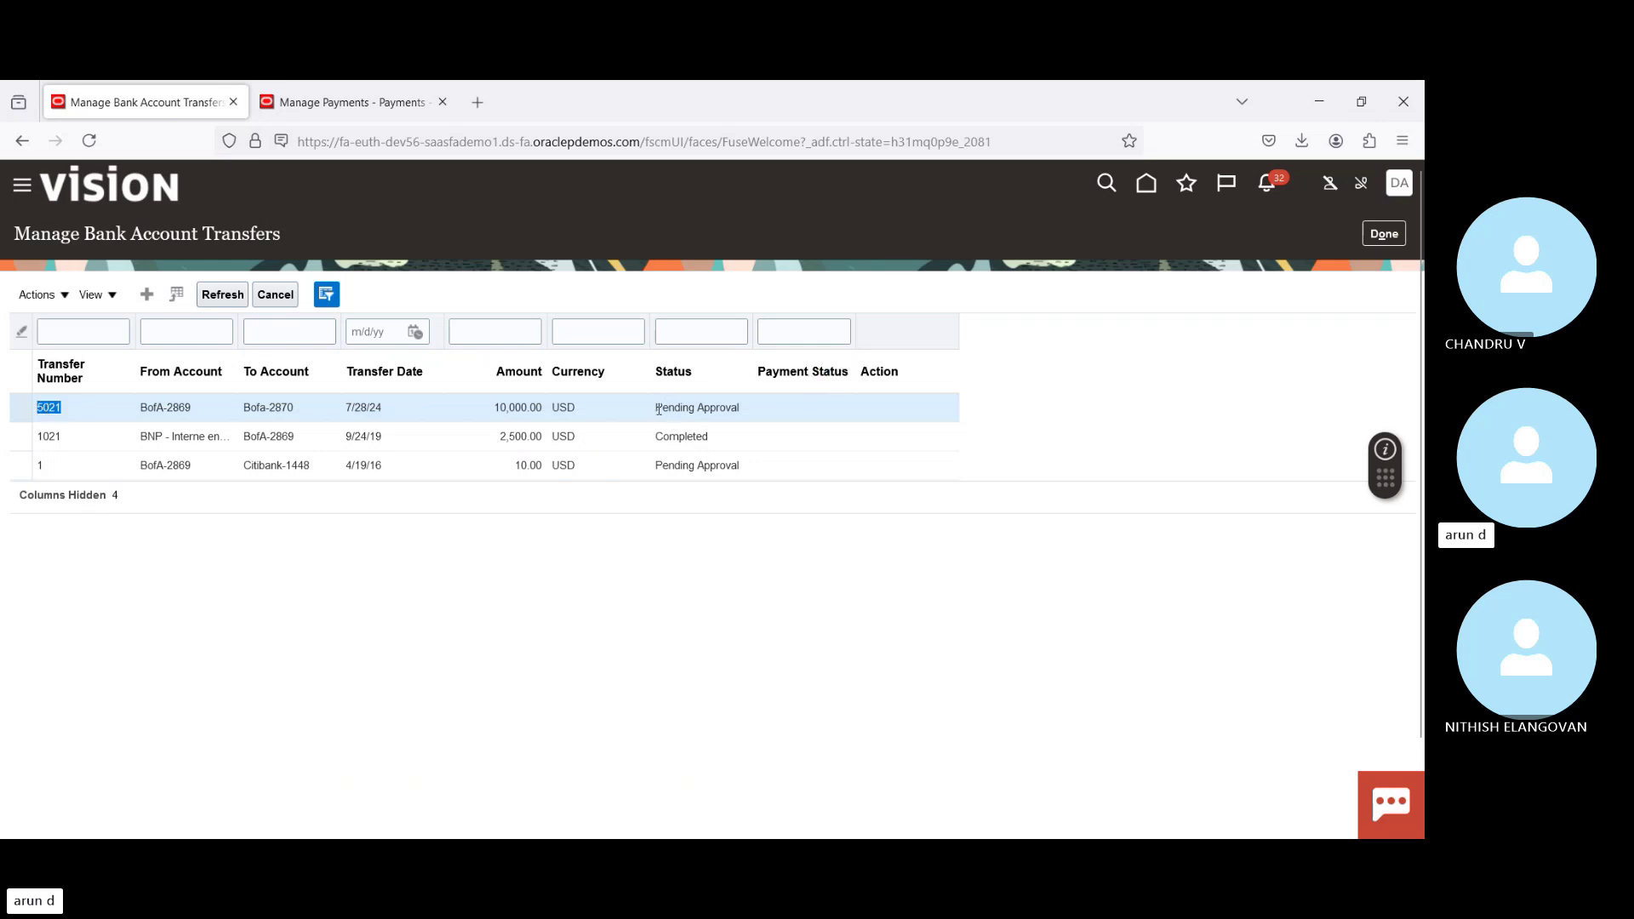
pyautogui.click(658, 411)
pyautogui.moveTo(659, 411); pyautogui.dragTo(774, 411)
pyautogui.click(694, 686)
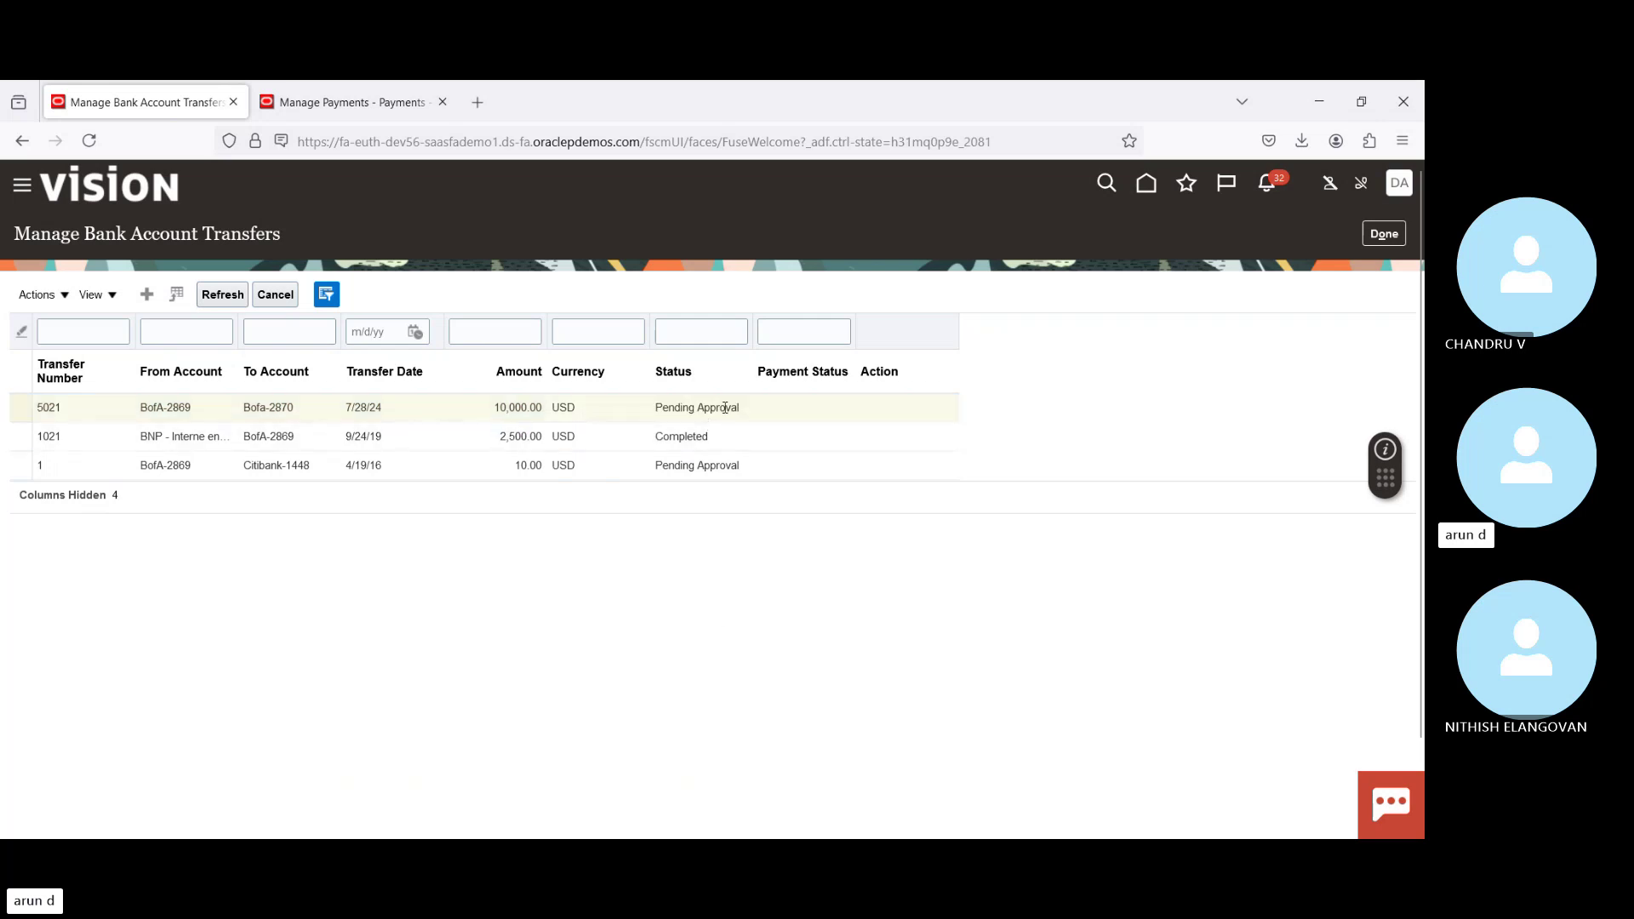
pyautogui.doubleClick(666, 409)
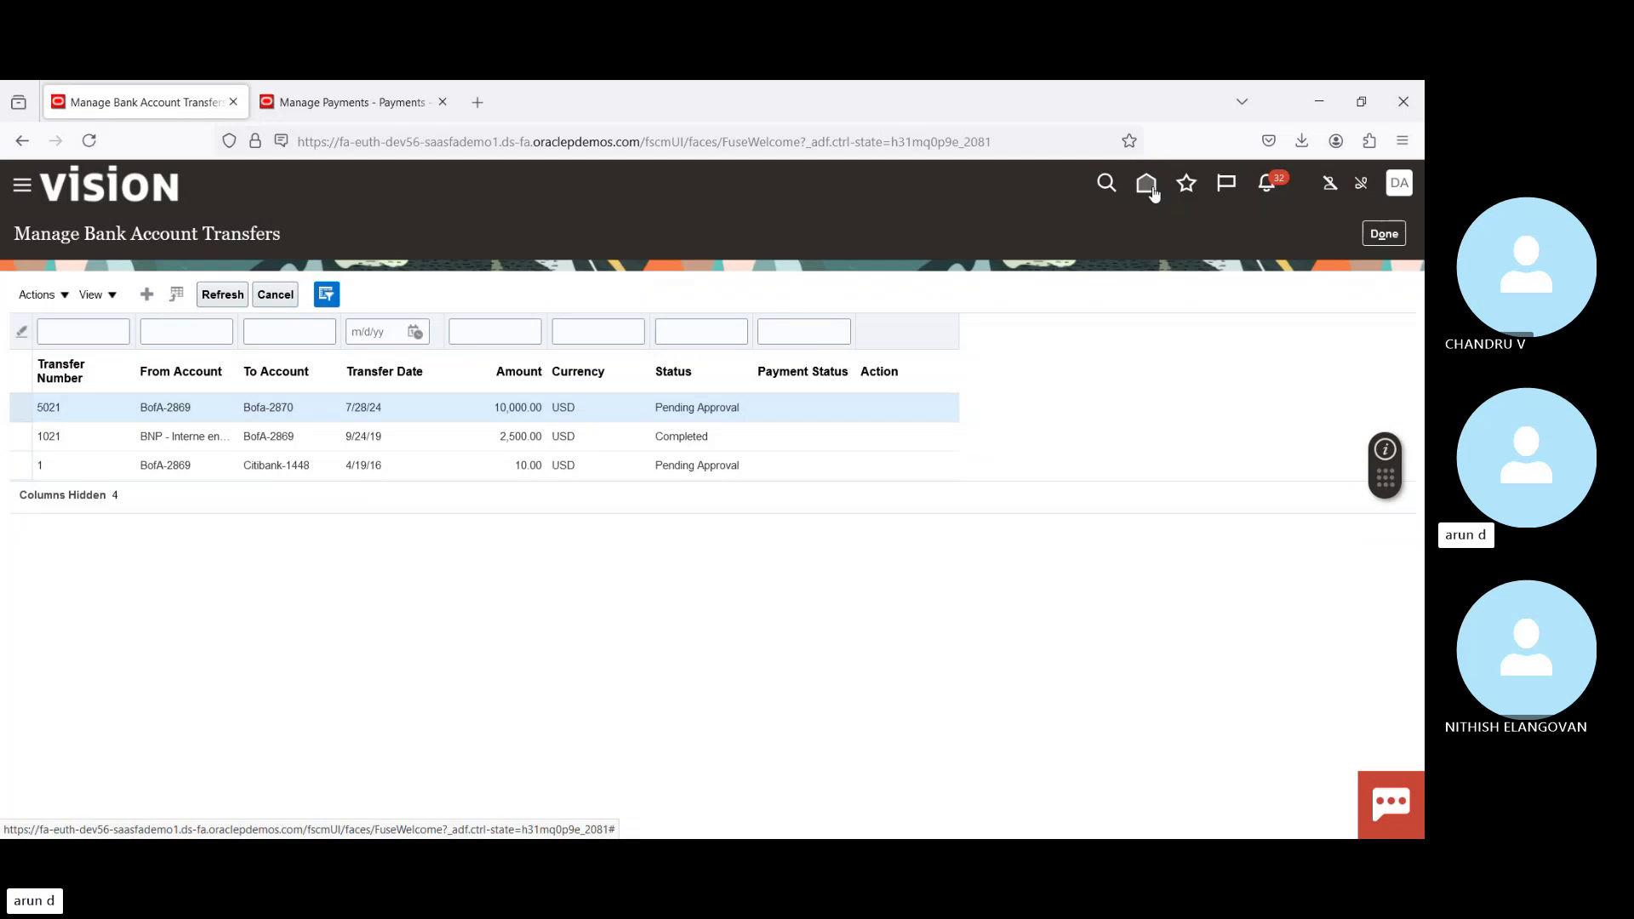
pyautogui.click(1149, 187)
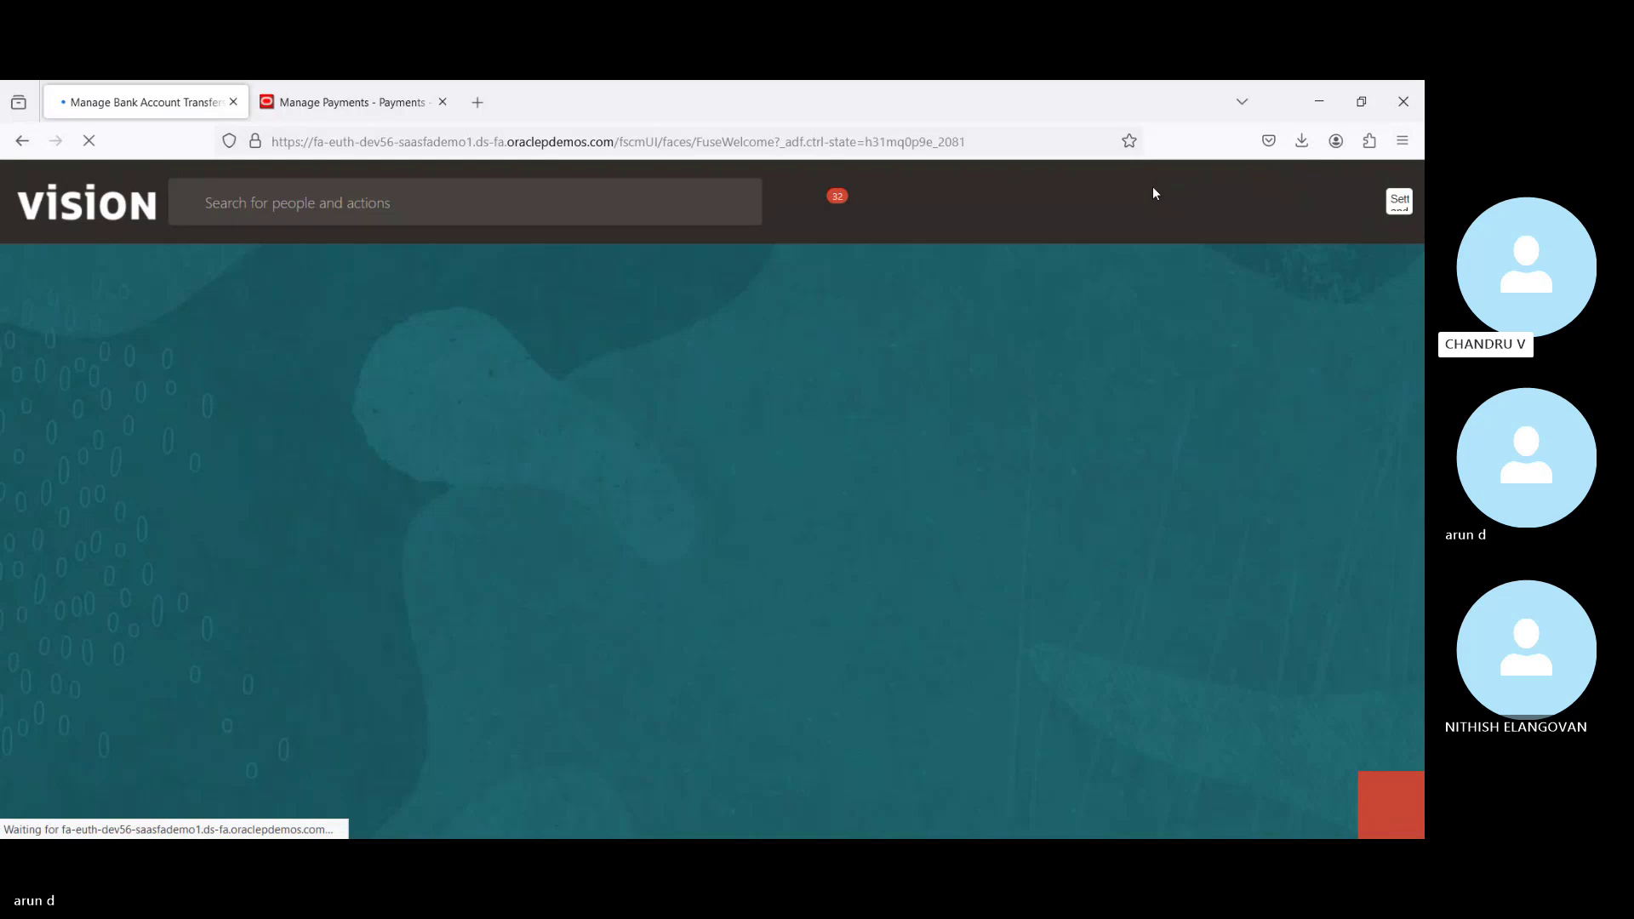